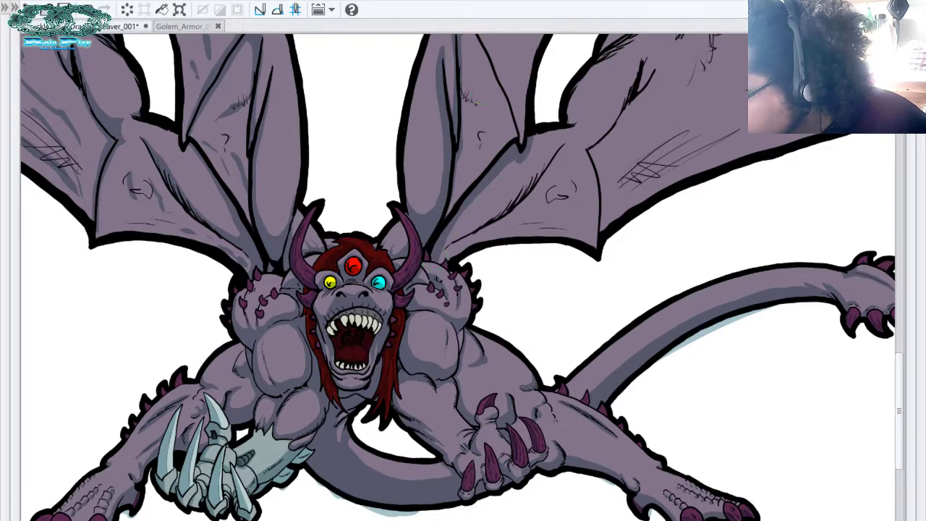
Paint grey-blue cel shadows along the inner membrane line and lower arm muscles of the large wing on the tail side
{"action": "mouse_move", "coordinate": [557, 155]}
{"action": "left_mouse_down"}
{"action": "mouse_move", "coordinate": [507, 209]}
{"action": "mouse_move", "coordinate": [439, 246]}
{"action": "left_mouse_up"}
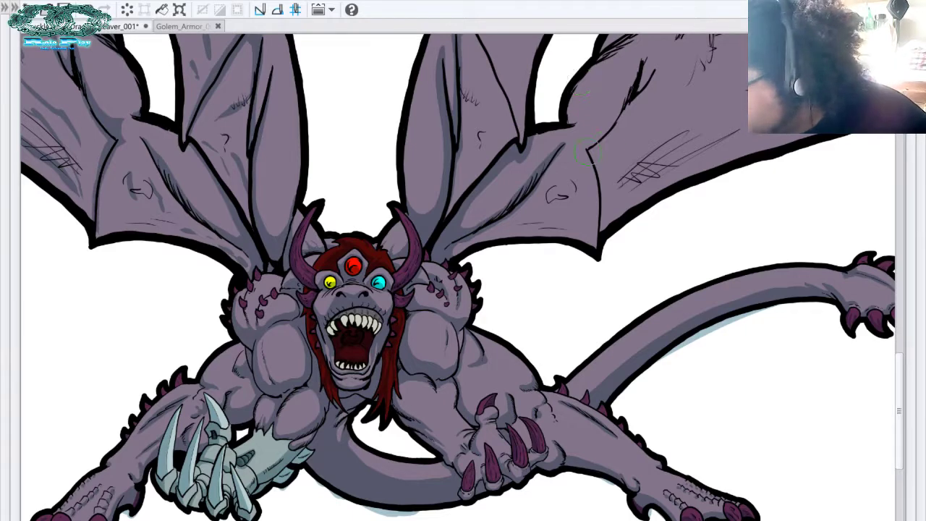
{"action": "left_click_drag", "start_coordinate": [586, 153], "coordinate": [600, 253]}
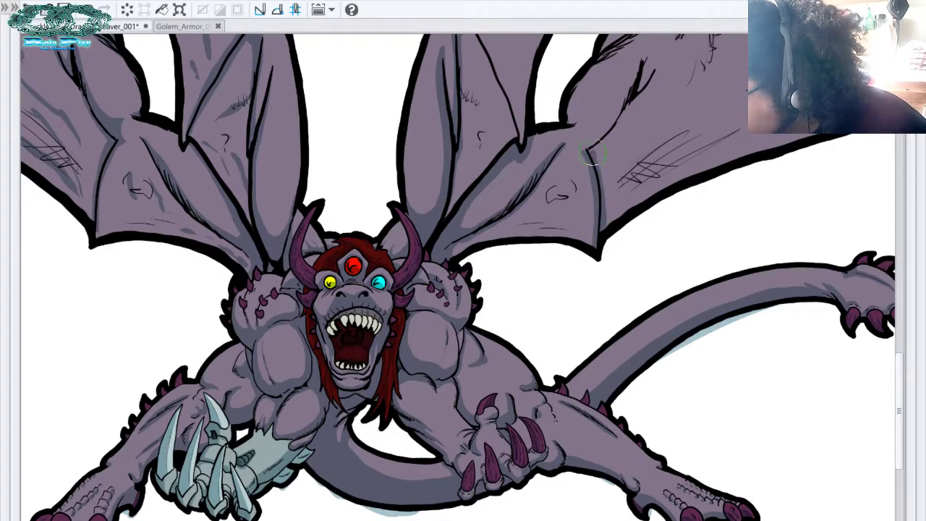
{"action": "mouse_move", "coordinate": [637, 61]}
{"action": "left_mouse_down"}
{"action": "mouse_move", "coordinate": [611, 170]}
{"action": "mouse_move", "coordinate": [575, 217]}
{"action": "left_mouse_up"}
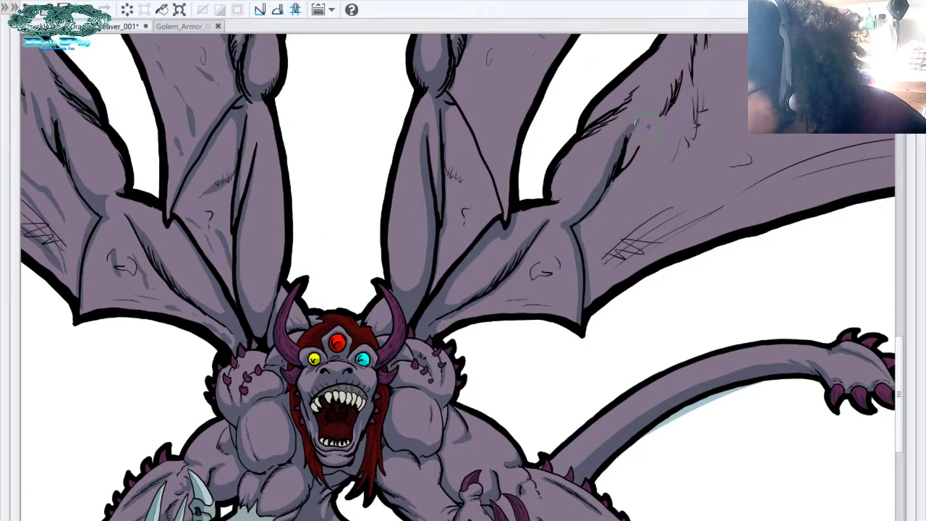
{"action": "left_click_drag", "start_coordinate": [647, 128], "coordinate": [626, 158]}
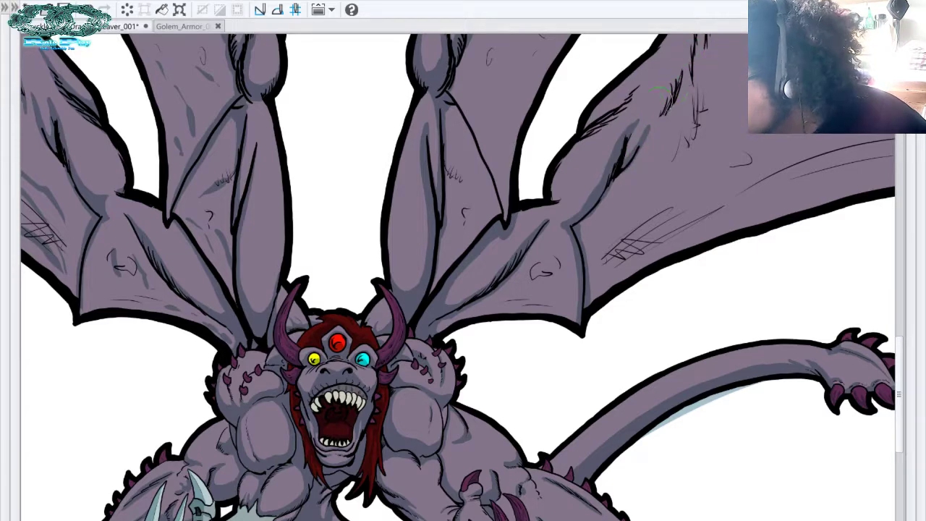
{"action": "mouse_move", "coordinate": [634, 95]}
{"action": "left_mouse_down"}
{"action": "mouse_move", "coordinate": [571, 148]}
{"action": "mouse_move", "coordinate": [549, 181]}
{"action": "mouse_move", "coordinate": [549, 204]}
{"action": "left_mouse_up"}
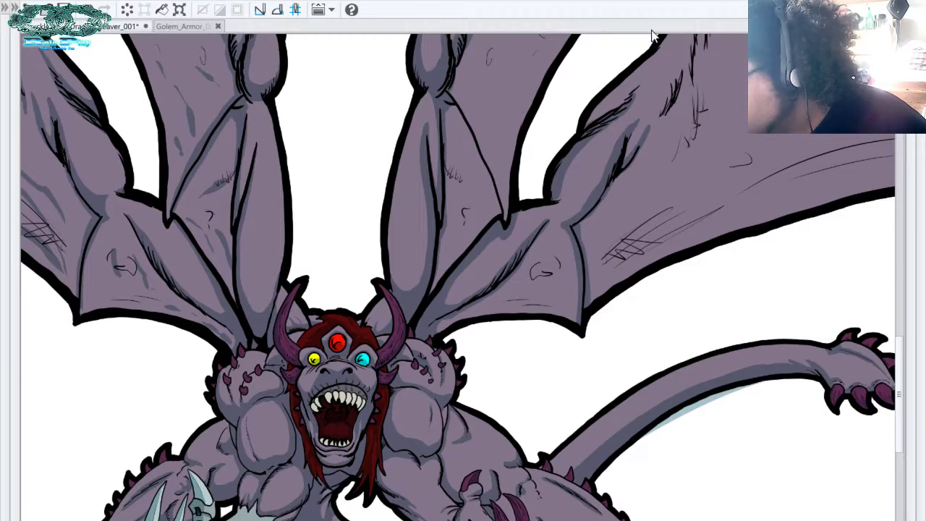
{"action": "key", "text": "ctrl+z"}
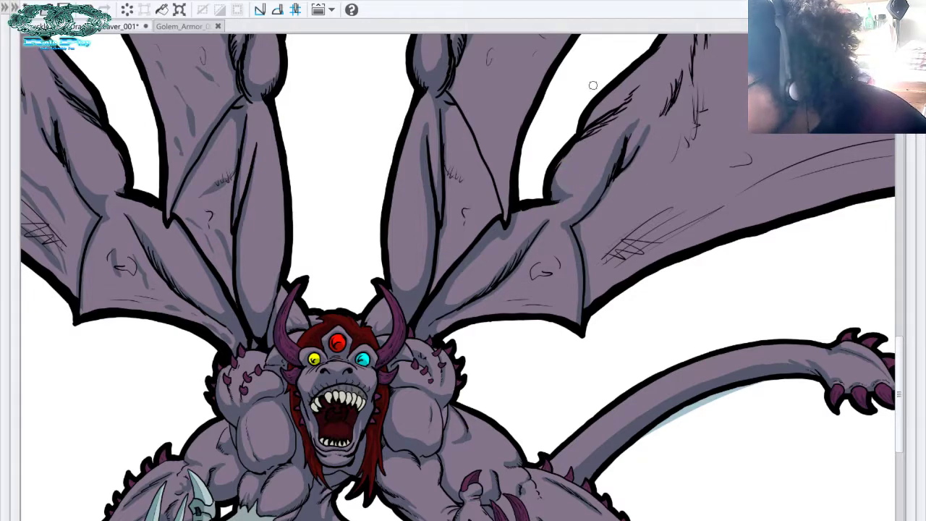
{"action": "left_click_drag", "start_coordinate": [641, 144], "coordinate": [616, 178]}
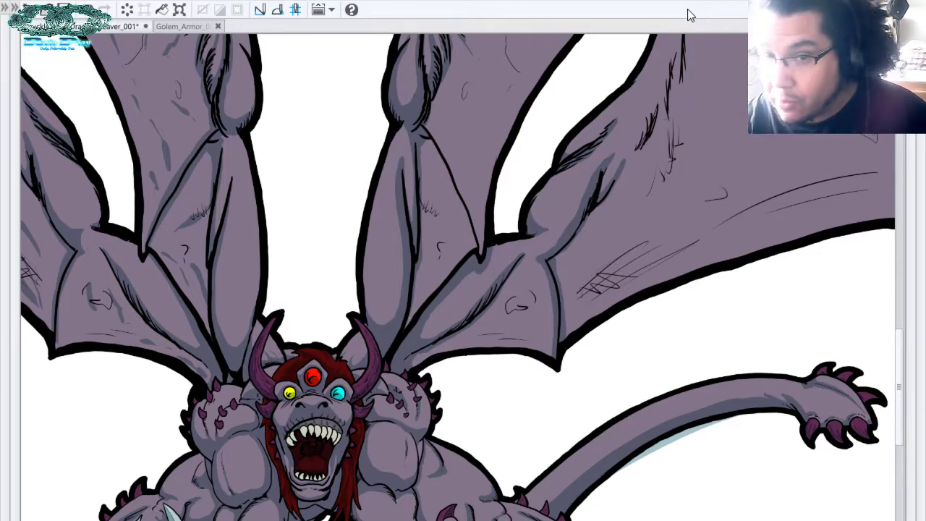
Continue the cel shadow up the same wing's arm, following the hatching toward the claw joint
{"action": "left_click_drag", "start_coordinate": [629, 172], "coordinate": [516, 267]}
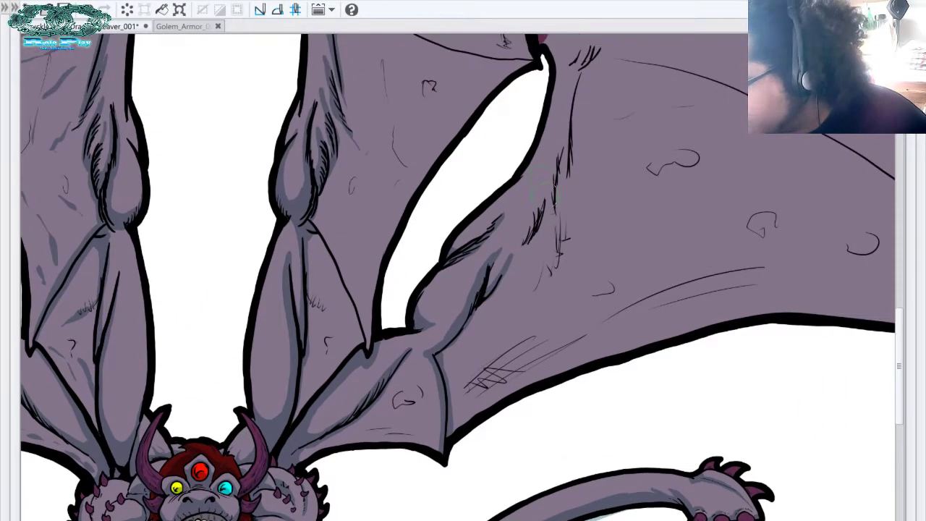
{"action": "left_click_drag", "start_coordinate": [542, 192], "coordinate": [519, 243]}
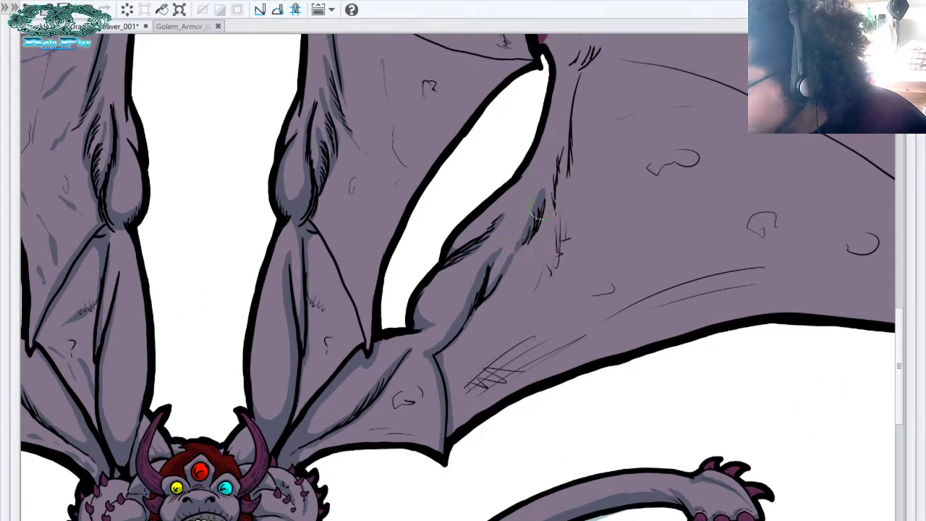
{"action": "left_click_drag", "start_coordinate": [561, 149], "coordinate": [549, 213]}
{"action": "mouse_move", "coordinate": [595, 160]}
{"action": "left_mouse_down"}
{"action": "mouse_move", "coordinate": [580, 225]}
{"action": "mouse_move", "coordinate": [551, 217]}
{"action": "mouse_move", "coordinate": [567, 126]}
{"action": "left_mouse_up"}
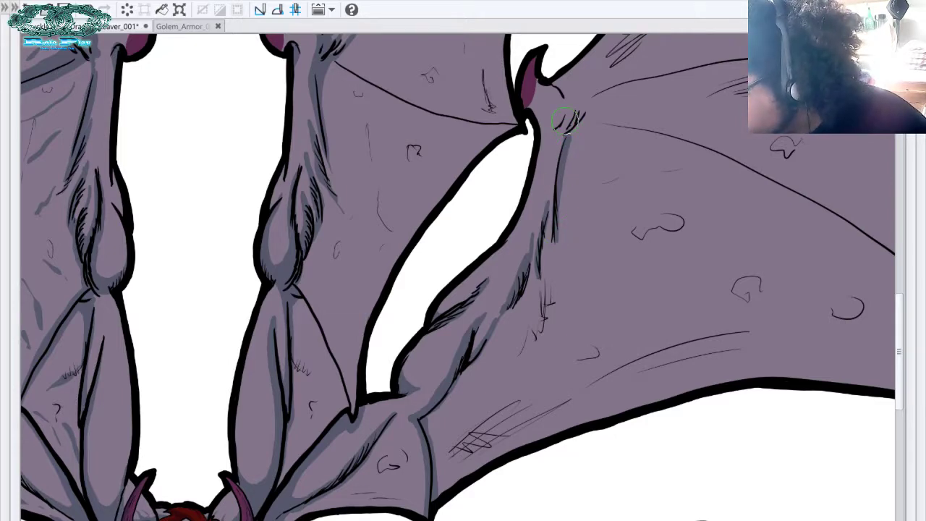
Shade the knuckle beneath the wing claw and the hatch marks beside it, undoing the last stray stroke
{"action": "left_click_drag", "start_coordinate": [565, 122], "coordinate": [587, 220]}
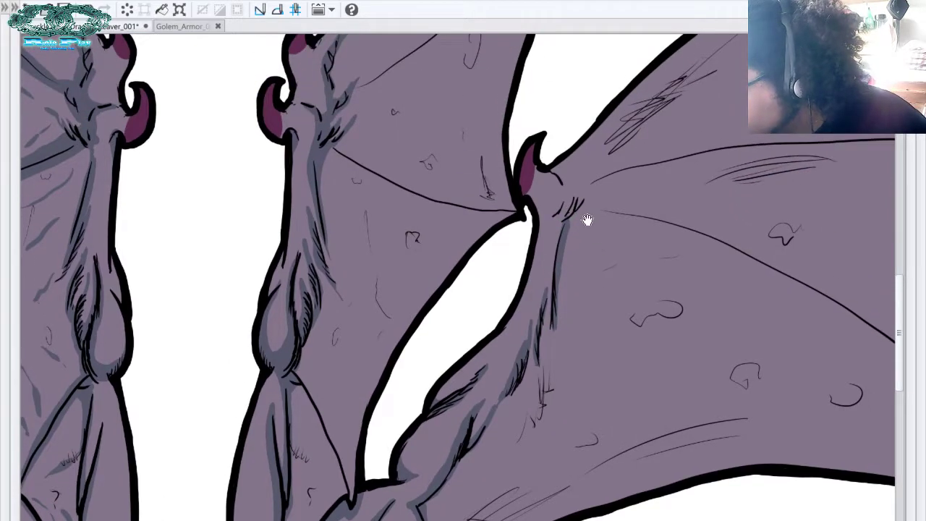
{"action": "mouse_move", "coordinate": [567, 173]}
{"action": "left_mouse_down"}
{"action": "mouse_move", "coordinate": [569, 208]}
{"action": "mouse_move", "coordinate": [557, 217]}
{"action": "mouse_move", "coordinate": [567, 207]}
{"action": "left_mouse_up"}
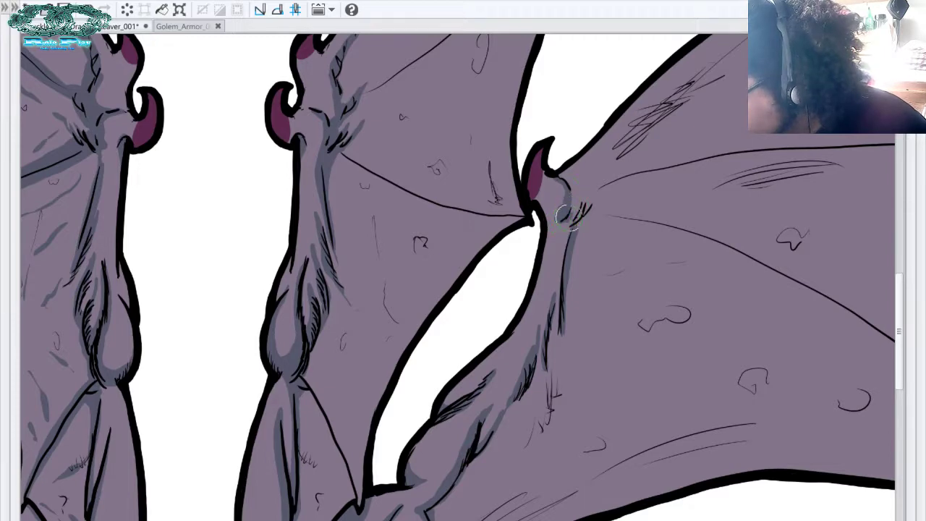
{"action": "mouse_move", "coordinate": [568, 218]}
{"action": "left_mouse_down"}
{"action": "mouse_move", "coordinate": [595, 196]}
{"action": "mouse_move", "coordinate": [572, 217]}
{"action": "mouse_move", "coordinate": [582, 206]}
{"action": "left_mouse_up"}
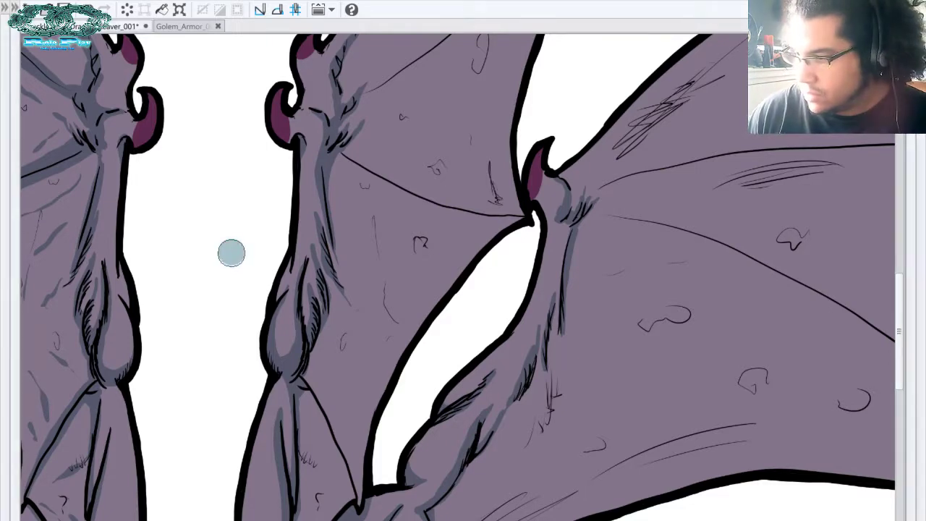
{"action": "key", "text": "ctrl+z"}
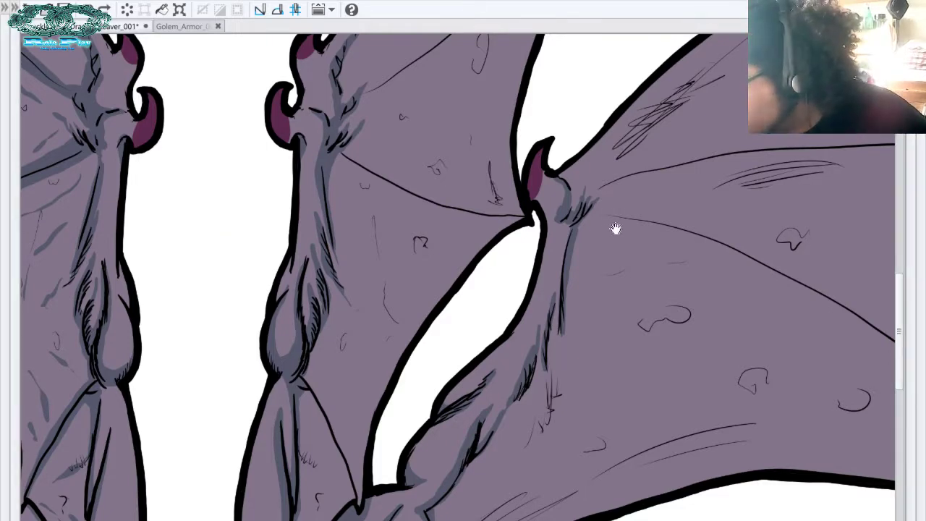
{"action": "left_click_drag", "start_coordinate": [608, 200], "coordinate": [562, 111]}
{"action": "left_click_drag", "start_coordinate": [525, 137], "coordinate": [515, 216]}
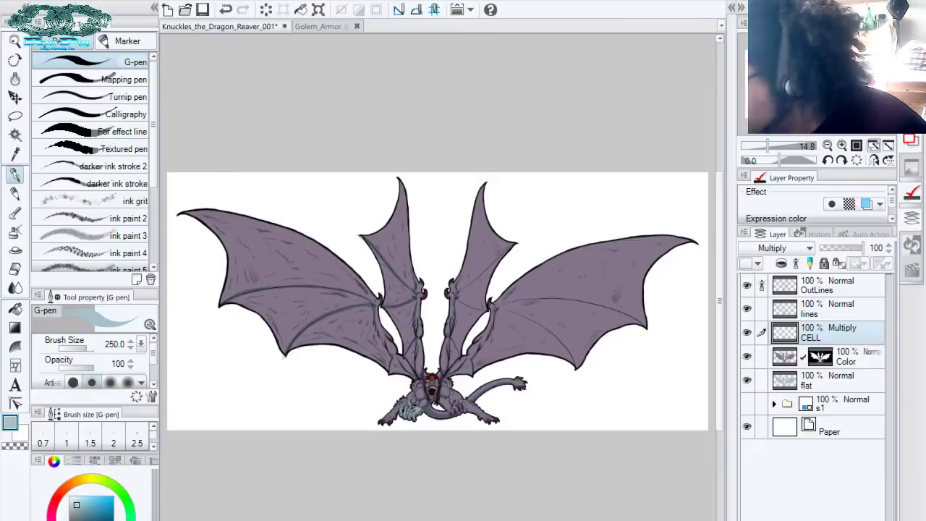
Flip the canvas view horizontally, hide the palettes and frame the large wing's unshaded ribs
{"action": "left_click", "coordinate": [873, 160]}
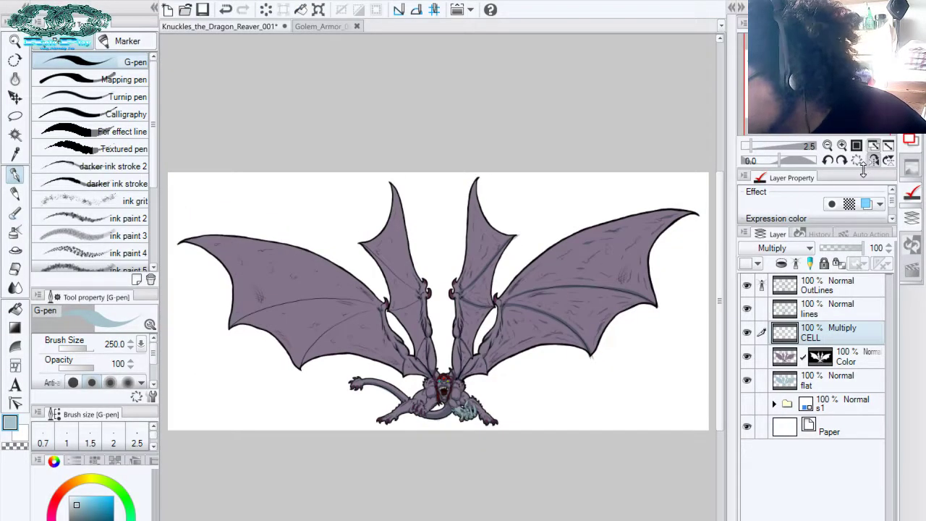
{"action": "key", "text": "Tab"}
{"action": "key", "text": "ctrl+0"}
{"action": "scroll", "coordinate": [396, 336], "scroll_direction": "up", "scroll_amount": 5}
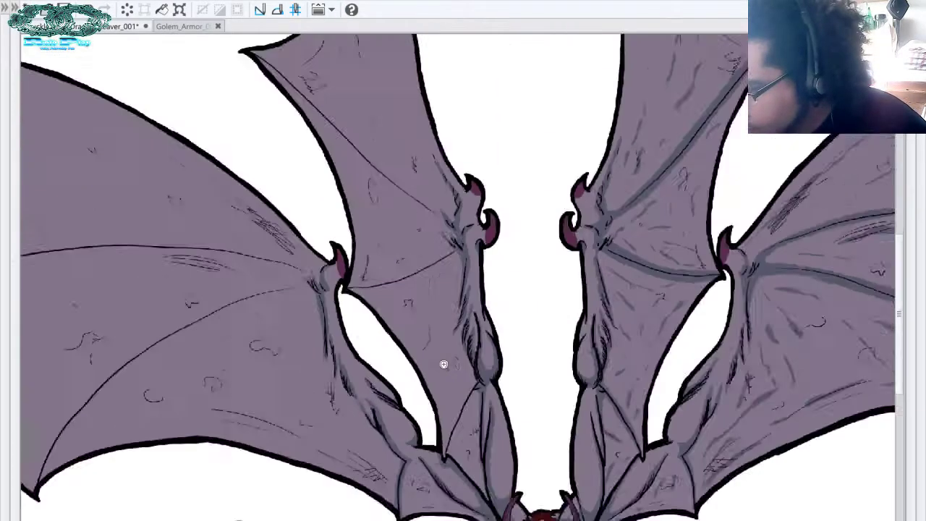
{"action": "scroll", "coordinate": [467, 368], "scroll_direction": "down", "scroll_amount": 1}
{"action": "left_click_drag", "start_coordinate": [413, 331], "coordinate": [669, 190]}
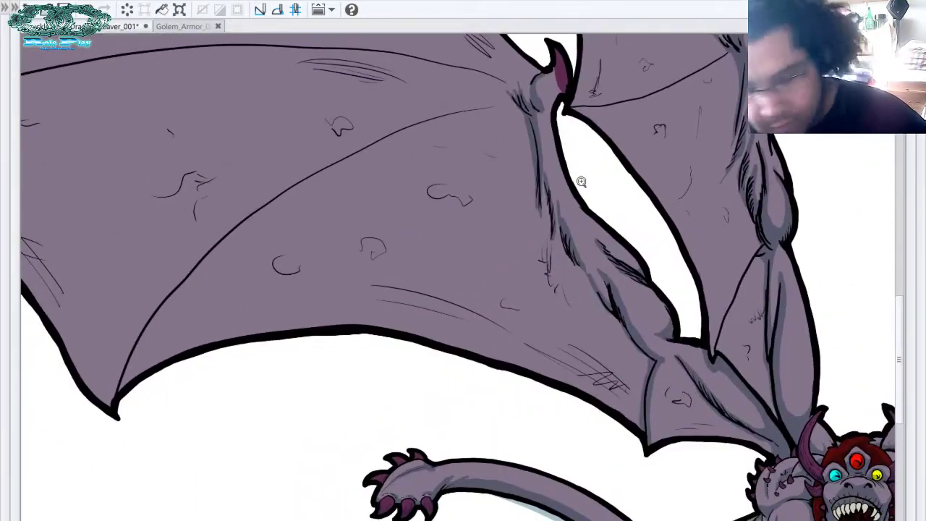
{"action": "left_click_drag", "start_coordinate": [598, 186], "coordinate": [549, 105]}
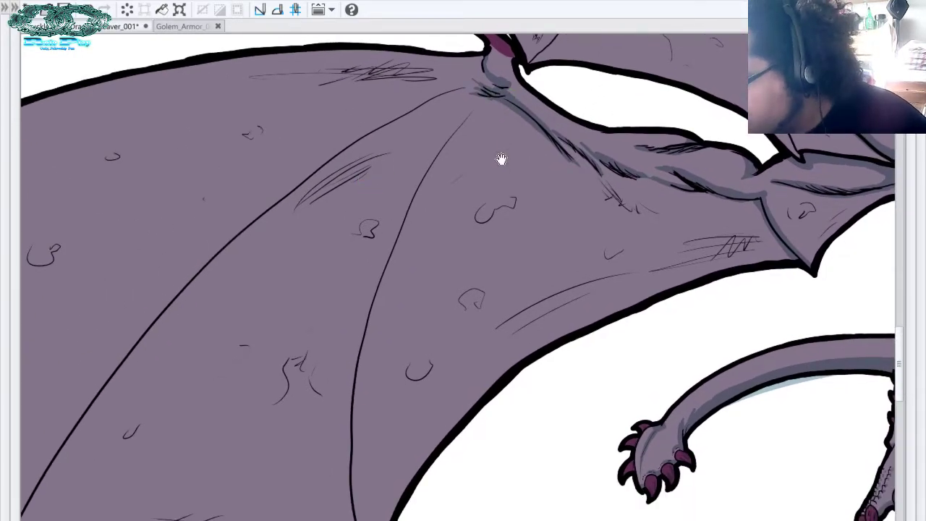
{"action": "scroll", "coordinate": [502, 155], "scroll_direction": "down", "scroll_amount": 1}
Paint a cel shadow along both sides of the inner wing rib, from the claw joint to about mid-length
{"action": "mouse_move", "coordinate": [499, 70]}
{"action": "left_mouse_down"}
{"action": "mouse_move", "coordinate": [464, 88]}
{"action": "mouse_move", "coordinate": [491, 66]}
{"action": "mouse_move", "coordinate": [458, 104]}
{"action": "left_mouse_up"}
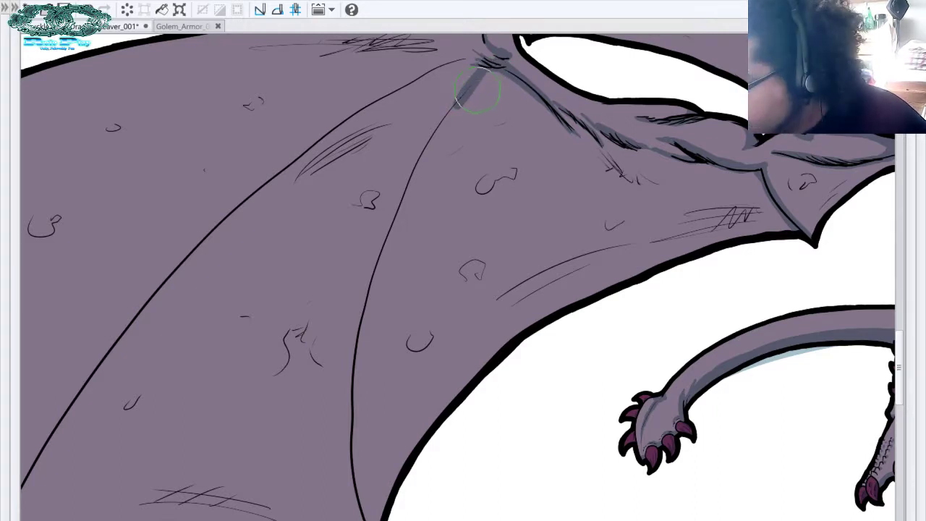
{"action": "left_click_drag", "start_coordinate": [483, 72], "coordinate": [418, 159]}
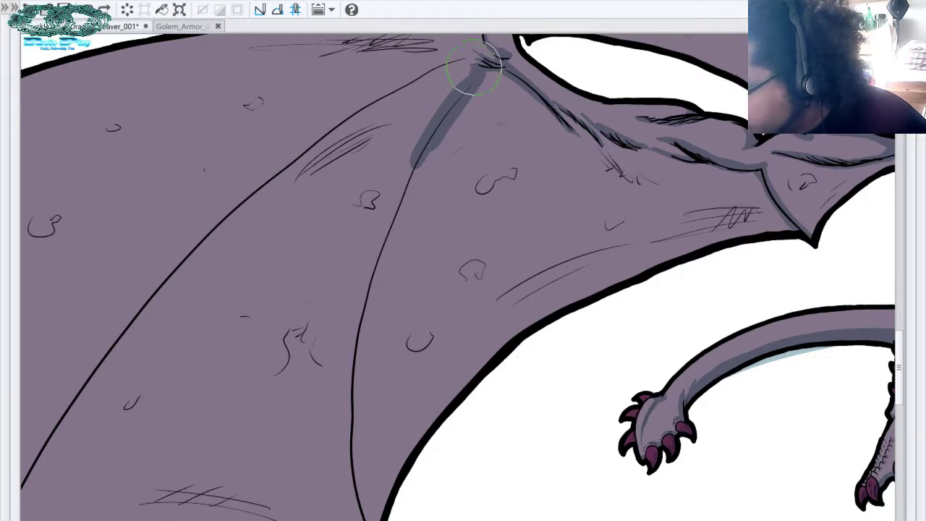
{"action": "left_click_drag", "start_coordinate": [489, 61], "coordinate": [413, 168]}
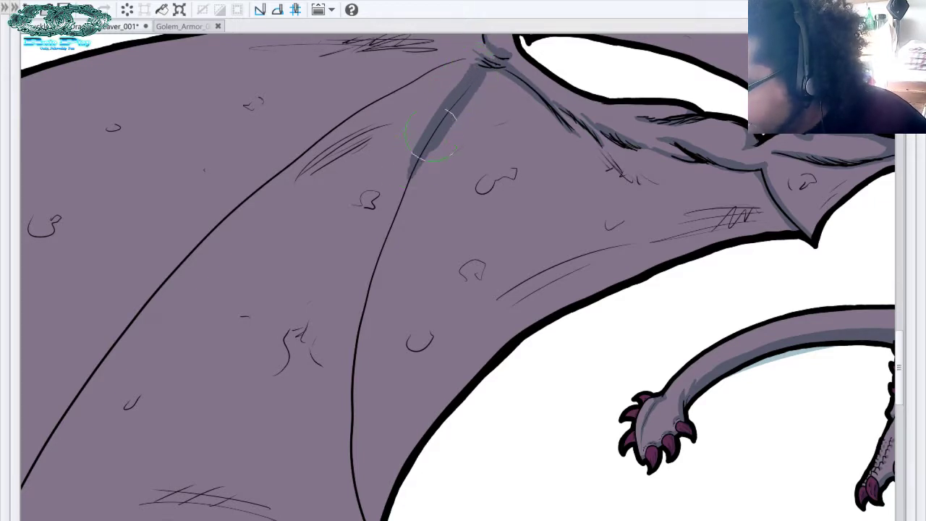
{"action": "left_click_drag", "start_coordinate": [448, 114], "coordinate": [394, 230]}
{"action": "left_click_drag", "start_coordinate": [432, 130], "coordinate": [379, 266]}
{"action": "left_click_drag", "start_coordinate": [418, 165], "coordinate": [374, 288]}
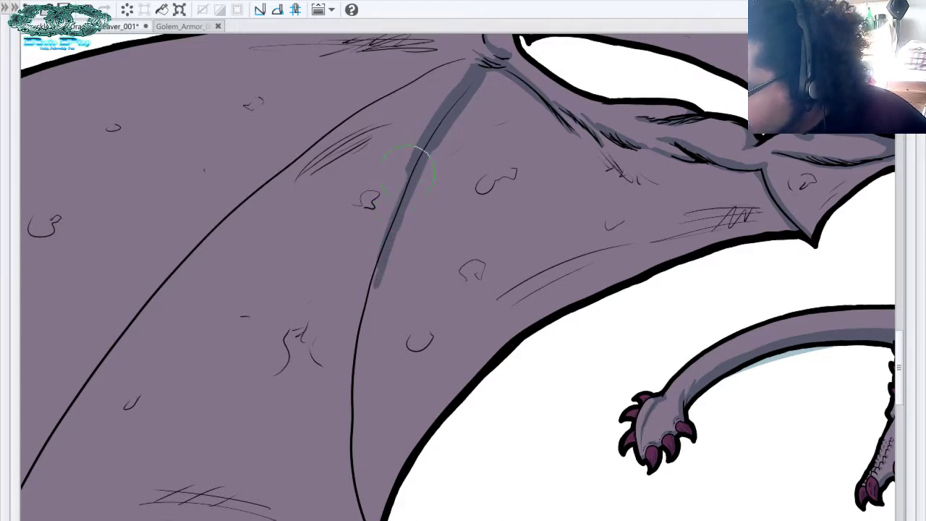
{"action": "left_click_drag", "start_coordinate": [409, 171], "coordinate": [371, 282]}
{"action": "mouse_move", "coordinate": [390, 246]}
{"action": "left_mouse_down"}
{"action": "mouse_move", "coordinate": [406, 192]}
{"action": "mouse_move", "coordinate": [382, 246]}
{"action": "left_mouse_up"}
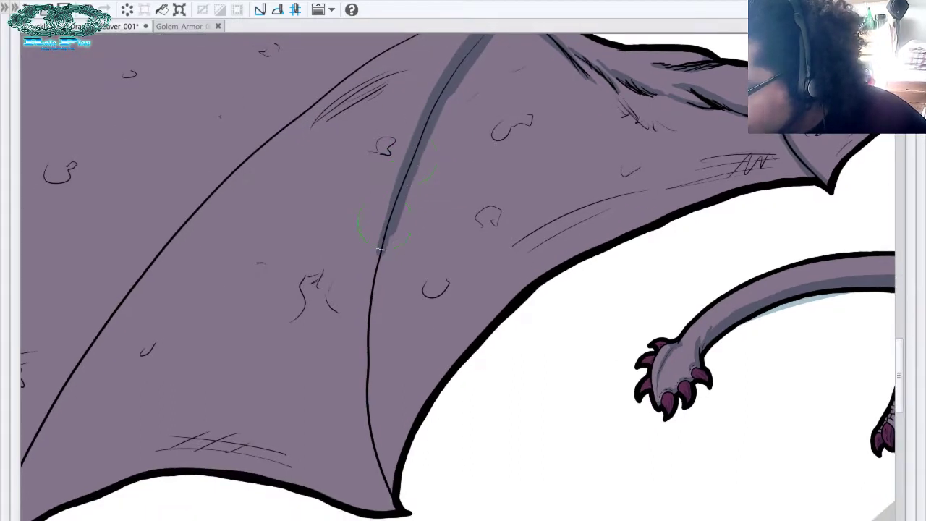
Extend the inner rib's shadow down to the pointed membrane tip, keeping it on both sides of the line
{"action": "mouse_move", "coordinate": [402, 190]}
{"action": "left_mouse_down"}
{"action": "mouse_move", "coordinate": [367, 318]}
{"action": "mouse_move", "coordinate": [371, 305]}
{"action": "left_mouse_up"}
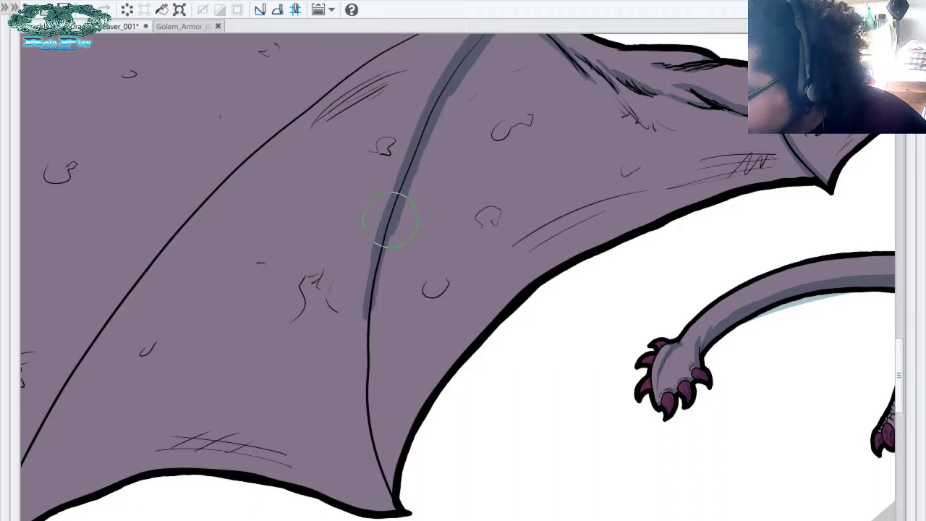
{"action": "left_click_drag", "start_coordinate": [391, 220], "coordinate": [368, 362]}
{"action": "left_click_drag", "start_coordinate": [380, 257], "coordinate": [367, 376]}
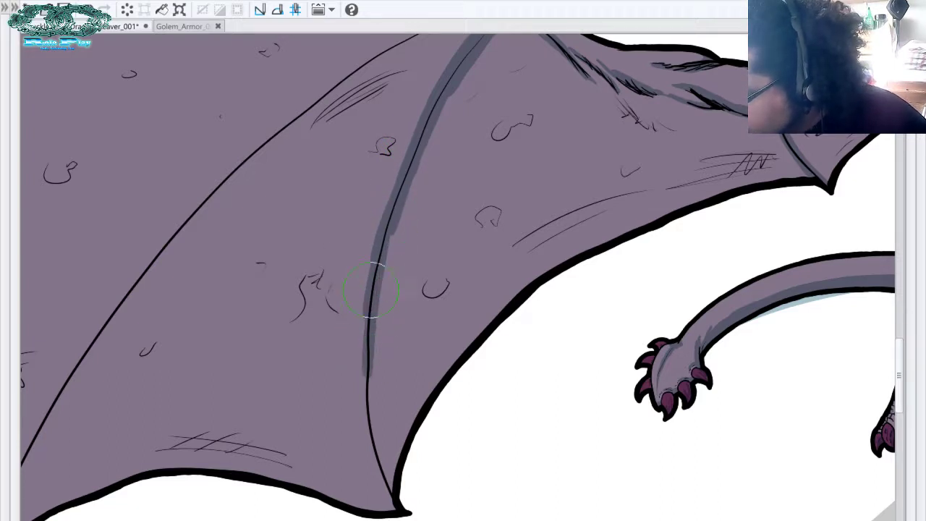
{"action": "mouse_move", "coordinate": [368, 313]}
{"action": "left_mouse_down"}
{"action": "mouse_move", "coordinate": [365, 422]}
{"action": "mouse_move", "coordinate": [405, 507]}
{"action": "left_mouse_up"}
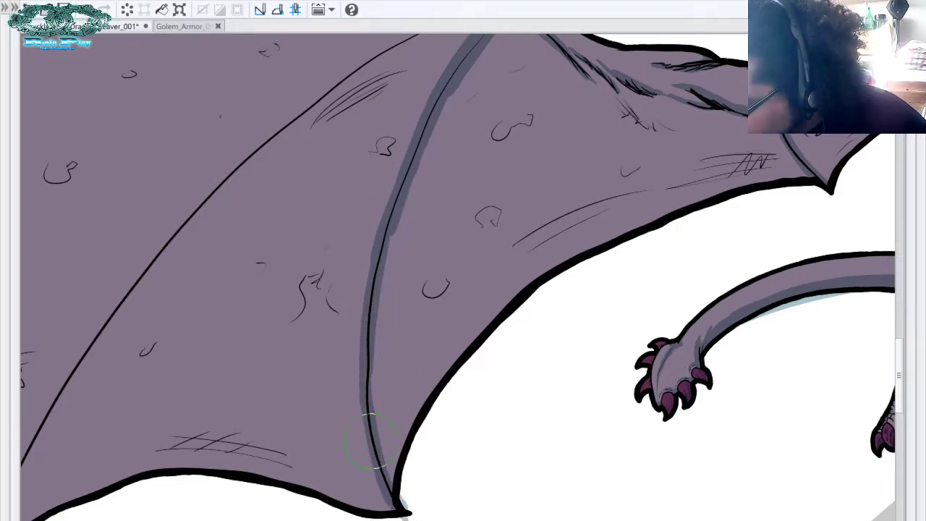
{"action": "mouse_move", "coordinate": [371, 340]}
{"action": "left_mouse_down"}
{"action": "mouse_move", "coordinate": [374, 407]}
{"action": "mouse_move", "coordinate": [387, 233]}
{"action": "left_mouse_up"}
{"action": "left_click_drag", "start_coordinate": [470, 146], "coordinate": [446, 248]}
{"action": "left_click_drag", "start_coordinate": [491, 88], "coordinate": [453, 155]}
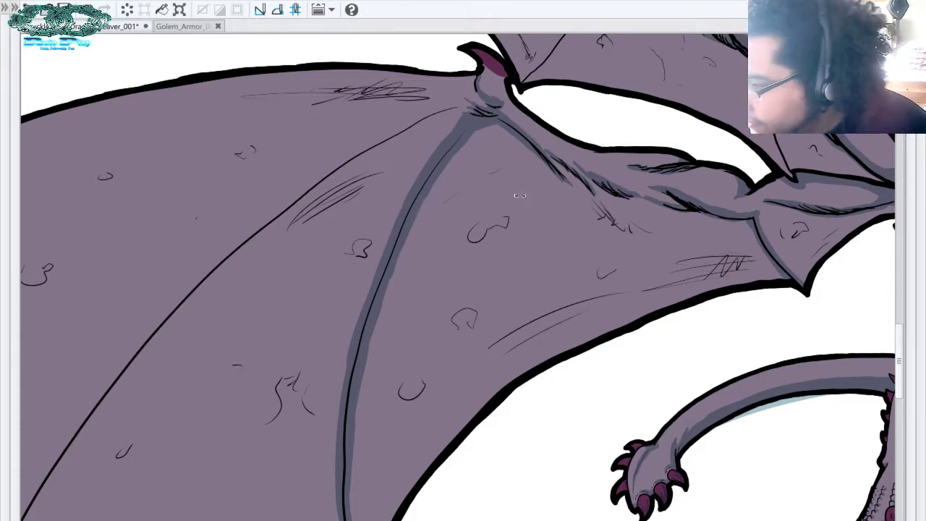
Shade both sides of the outer wing rib's upper section, starting at the claw joint
{"action": "left_click_drag", "start_coordinate": [520, 195], "coordinate": [474, 115]}
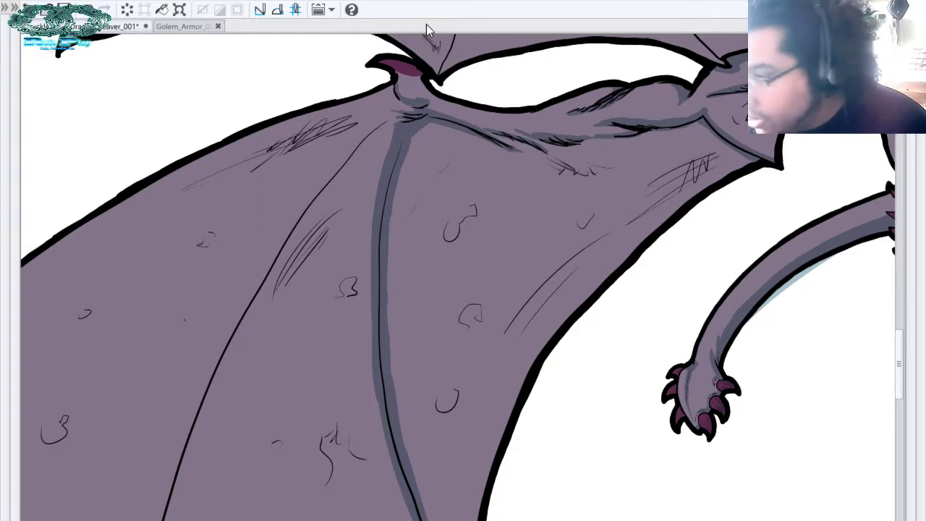
{"action": "mouse_move", "coordinate": [374, 176]}
{"action": "left_mouse_down"}
{"action": "mouse_move", "coordinate": [500, 80]}
{"action": "mouse_move", "coordinate": [507, 133]}
{"action": "mouse_move", "coordinate": [490, 95]}
{"action": "mouse_move", "coordinate": [503, 95]}
{"action": "mouse_move", "coordinate": [486, 96]}
{"action": "mouse_move", "coordinate": [444, 144]}
{"action": "left_mouse_up"}
{"action": "left_click_drag", "start_coordinate": [482, 98], "coordinate": [430, 163]}
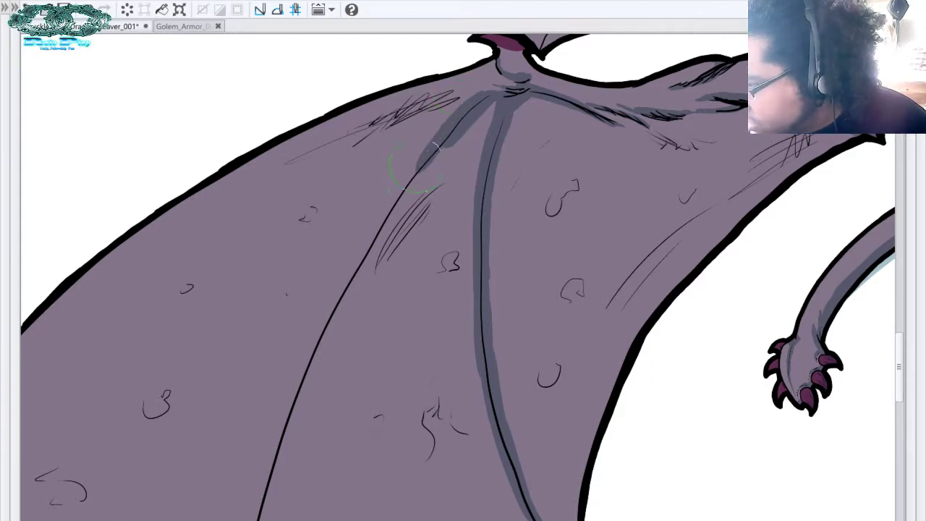
{"action": "left_click_drag", "start_coordinate": [463, 117], "coordinate": [423, 173]}
{"action": "left_click_drag", "start_coordinate": [478, 102], "coordinate": [390, 217]}
{"action": "left_click_drag", "start_coordinate": [439, 137], "coordinate": [367, 249]}
{"action": "left_click_drag", "start_coordinate": [399, 193], "coordinate": [360, 270]}
{"action": "left_click_drag", "start_coordinate": [383, 221], "coordinate": [349, 293]}
Continue the cel shadow along both sides of the outer wing rib through its middle section
{"action": "left_click_drag", "start_coordinate": [423, 202], "coordinate": [496, 106]}
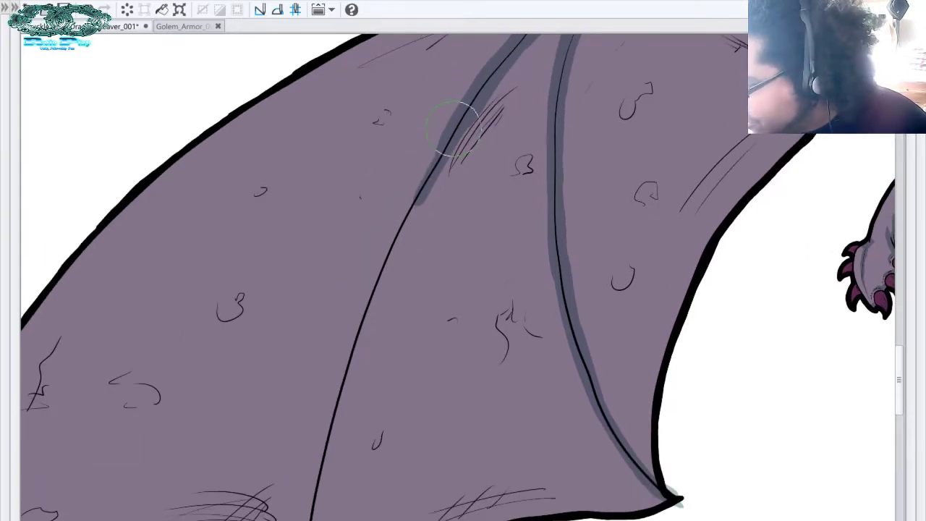
{"action": "left_click_drag", "start_coordinate": [454, 130], "coordinate": [373, 281]}
{"action": "left_click_drag", "start_coordinate": [434, 158], "coordinate": [376, 290]}
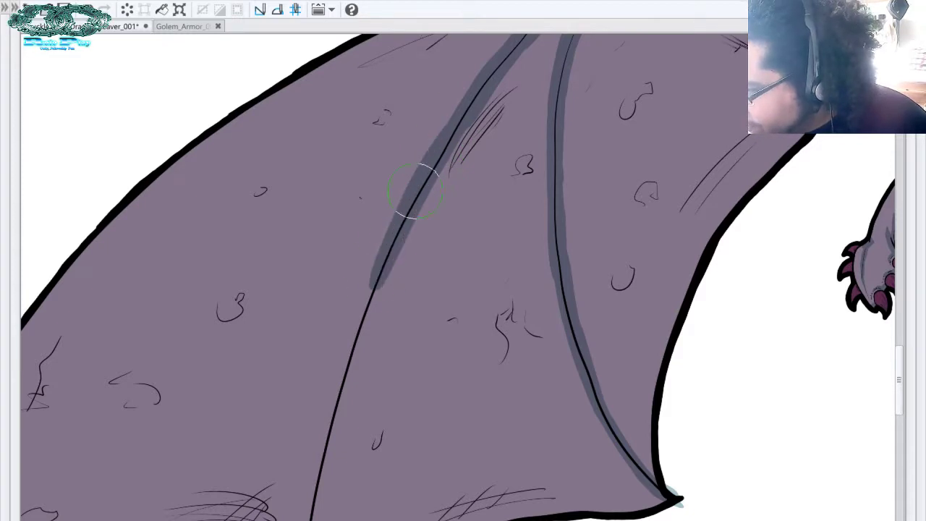
{"action": "mouse_move", "coordinate": [409, 196]}
{"action": "left_mouse_down"}
{"action": "mouse_move", "coordinate": [372, 289]}
{"action": "mouse_move", "coordinate": [419, 187]}
{"action": "mouse_move", "coordinate": [394, 275]}
{"action": "left_mouse_up"}
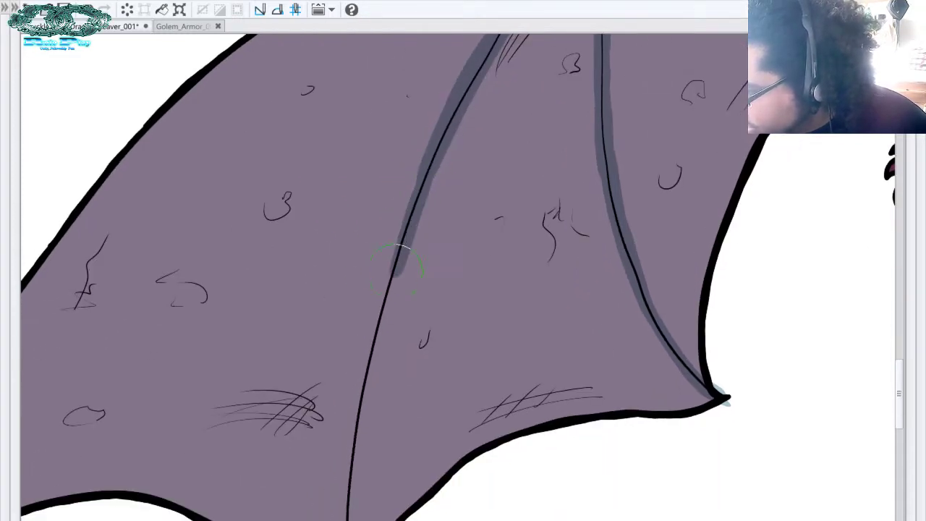
{"action": "mouse_move", "coordinate": [431, 174]}
{"action": "left_mouse_down"}
{"action": "mouse_move", "coordinate": [394, 246]}
{"action": "mouse_move", "coordinate": [378, 311]}
{"action": "left_mouse_up"}
{"action": "left_click_drag", "start_coordinate": [398, 279], "coordinate": [370, 362]}
{"action": "left_click_drag", "start_coordinate": [378, 302], "coordinate": [368, 380]}
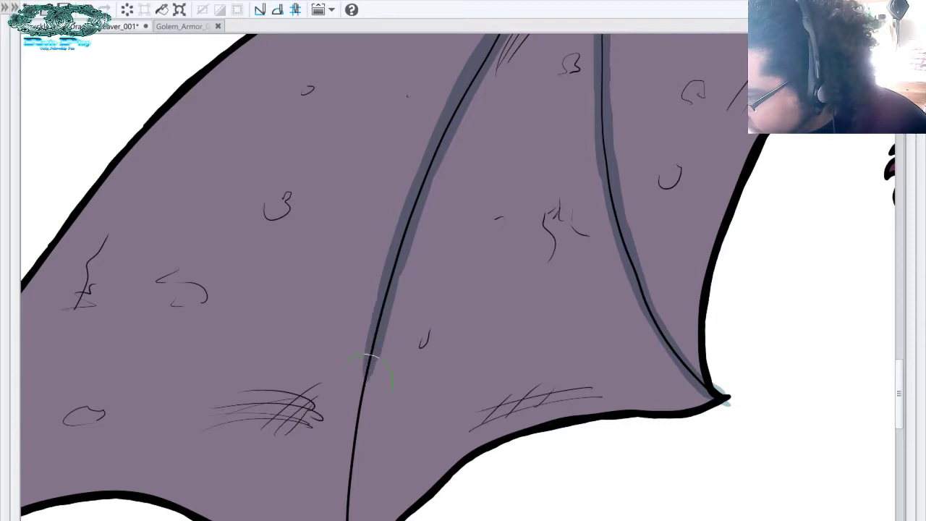
{"action": "mouse_move", "coordinate": [380, 335]}
{"action": "left_mouse_down"}
{"action": "mouse_move", "coordinate": [407, 233]}
{"action": "mouse_move", "coordinate": [373, 349]}
{"action": "left_mouse_up"}
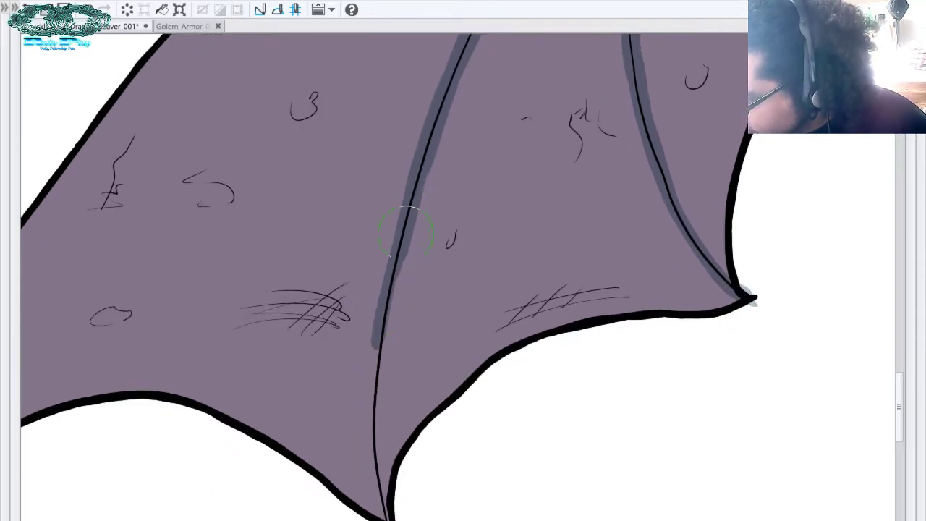
Extend the outer rib's shadow on both sides of the line down to the pointed membrane tip
{"action": "left_click_drag", "start_coordinate": [407, 230], "coordinate": [373, 425]}
{"action": "left_click_drag", "start_coordinate": [380, 348], "coordinate": [368, 441]}
{"action": "mouse_move", "coordinate": [391, 331]}
{"action": "left_mouse_down"}
{"action": "mouse_move", "coordinate": [371, 383]}
{"action": "mouse_move", "coordinate": [378, 499]}
{"action": "left_mouse_up"}
{"action": "left_click_drag", "start_coordinate": [376, 380], "coordinate": [391, 510]}
{"action": "left_click_drag", "start_coordinate": [374, 433], "coordinate": [382, 506]}
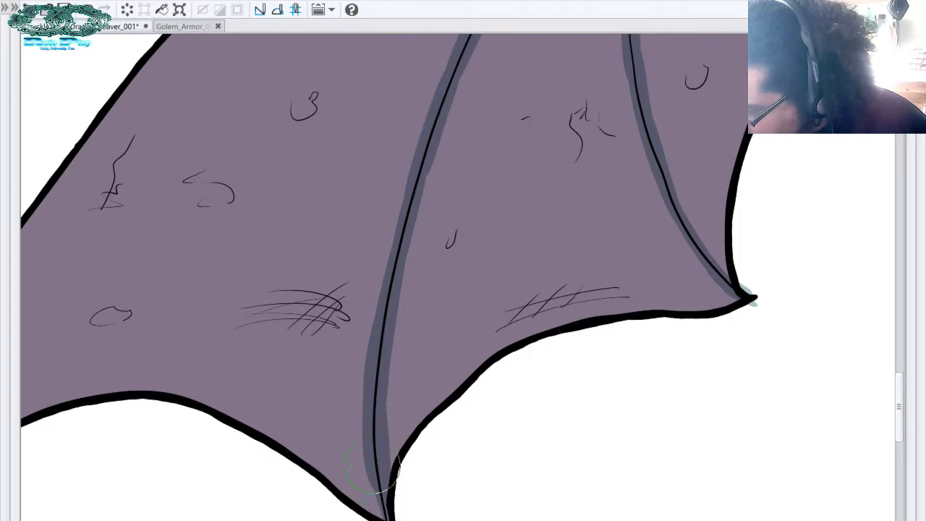
{"action": "left_click_drag", "start_coordinate": [373, 470], "coordinate": [383, 510]}
Rotate the view and paint thin tapered fold shadows along the outer membrane panel's leading edge, starting at the hatching below the claw joint
{"action": "left_click_drag", "start_coordinate": [494, 135], "coordinate": [555, 315]}
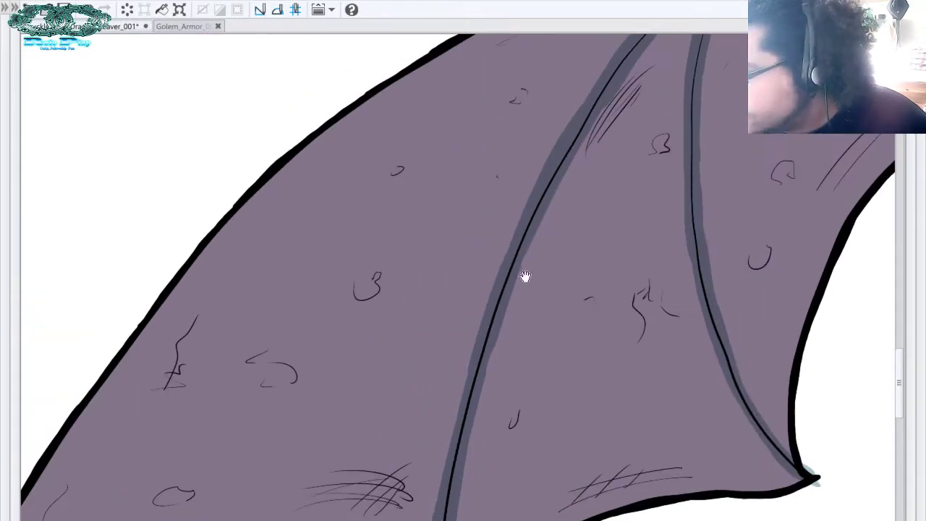
{"action": "left_click_drag", "start_coordinate": [541, 75], "coordinate": [457, 293]}
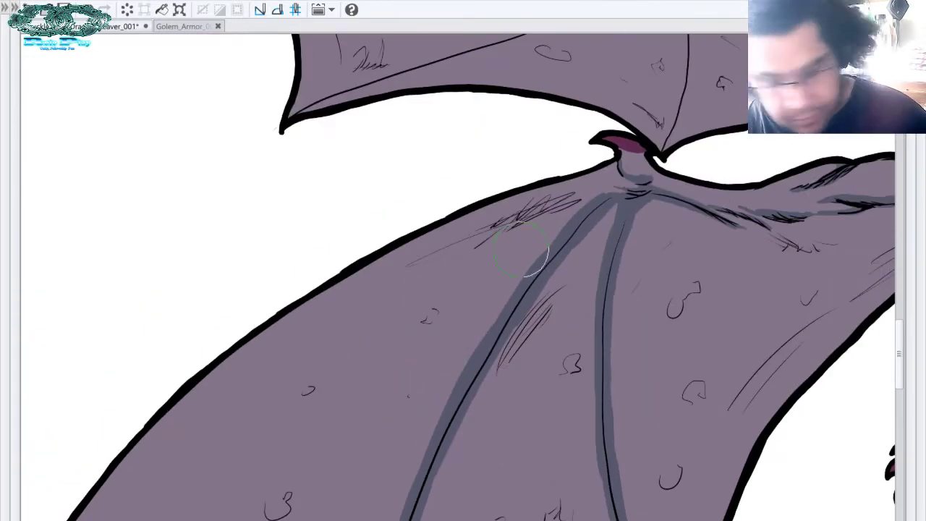
{"action": "left_click_drag", "start_coordinate": [648, 200], "coordinate": [531, 96]}
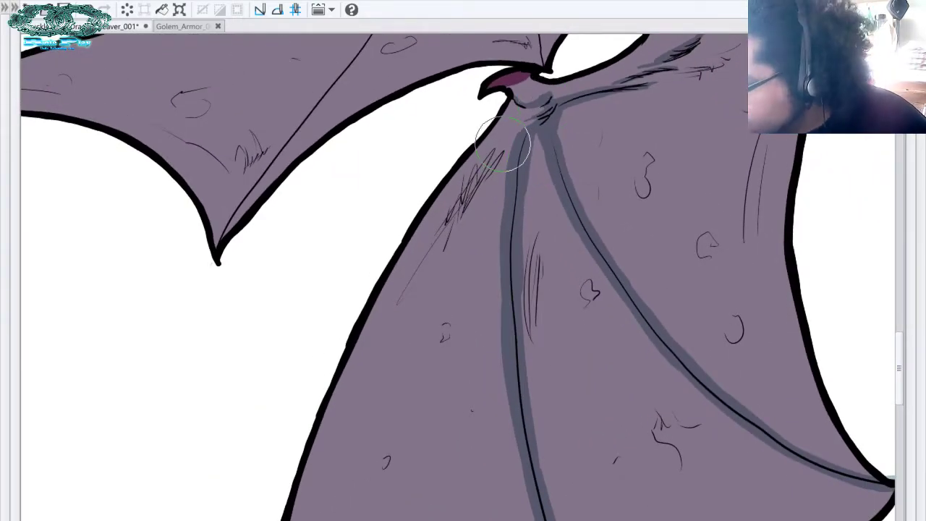
{"action": "left_click_drag", "start_coordinate": [502, 145], "coordinate": [403, 297]}
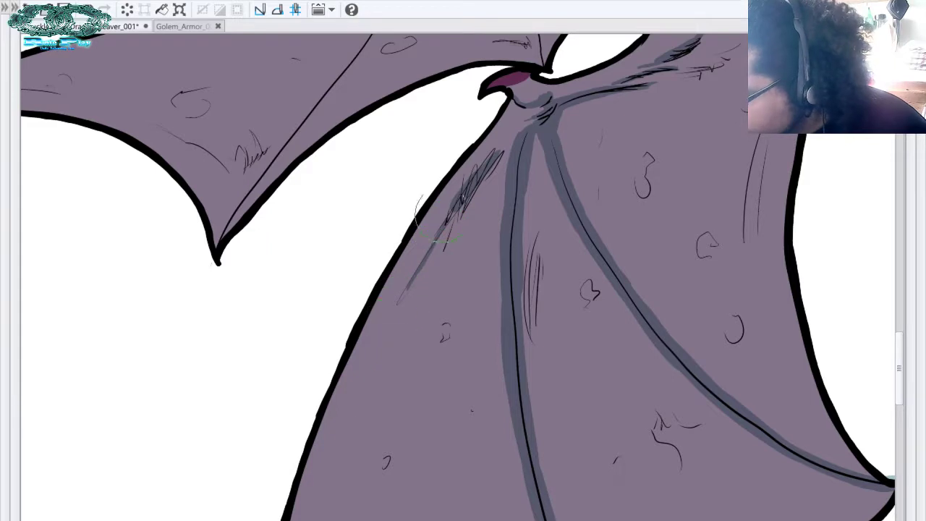
{"action": "mouse_move", "coordinate": [470, 187]}
{"action": "left_mouse_down"}
{"action": "mouse_move", "coordinate": [399, 330]}
{"action": "mouse_move", "coordinate": [418, 242]}
{"action": "left_mouse_up"}
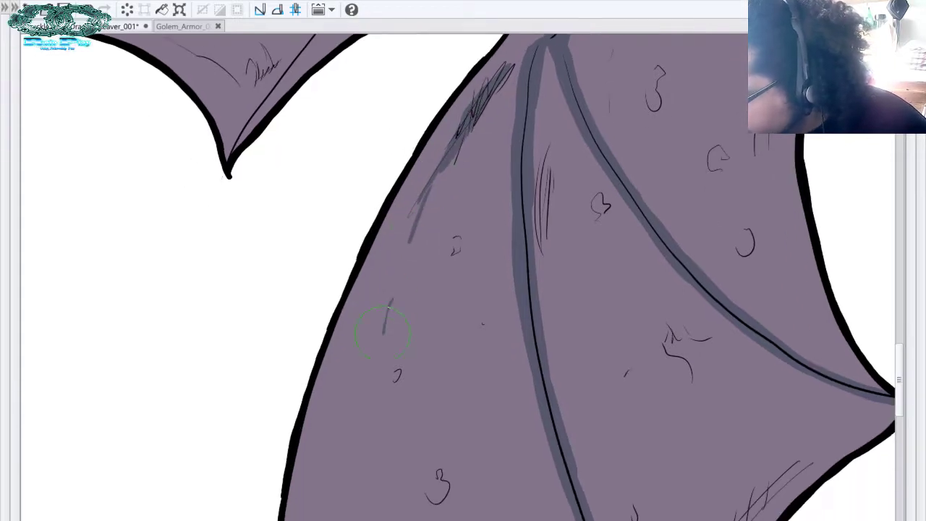
{"action": "left_click_drag", "start_coordinate": [382, 333], "coordinate": [358, 481]}
{"action": "left_click_drag", "start_coordinate": [380, 337], "coordinate": [439, 170]}
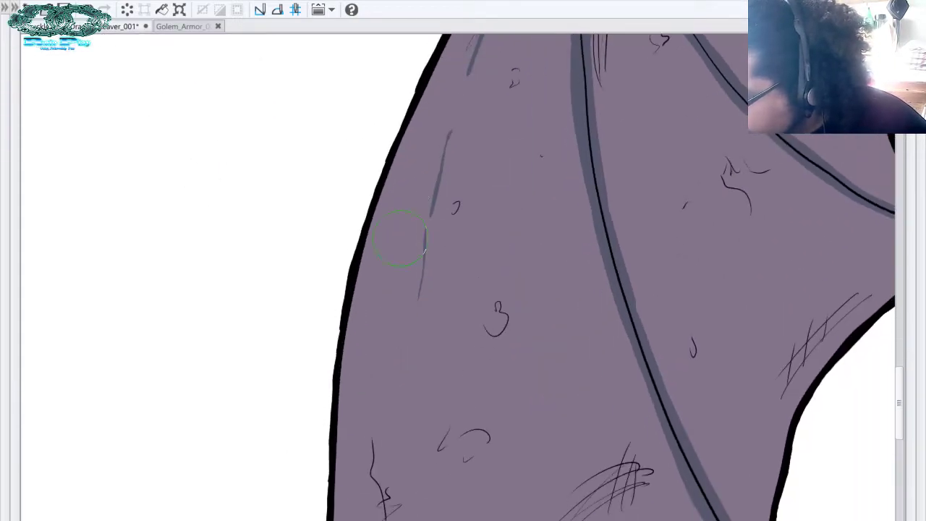
{"action": "left_click_drag", "start_coordinate": [396, 255], "coordinate": [371, 396]}
{"action": "left_click_drag", "start_coordinate": [473, 274], "coordinate": [389, 396]}
{"action": "left_click_drag", "start_coordinate": [454, 163], "coordinate": [444, 243]}
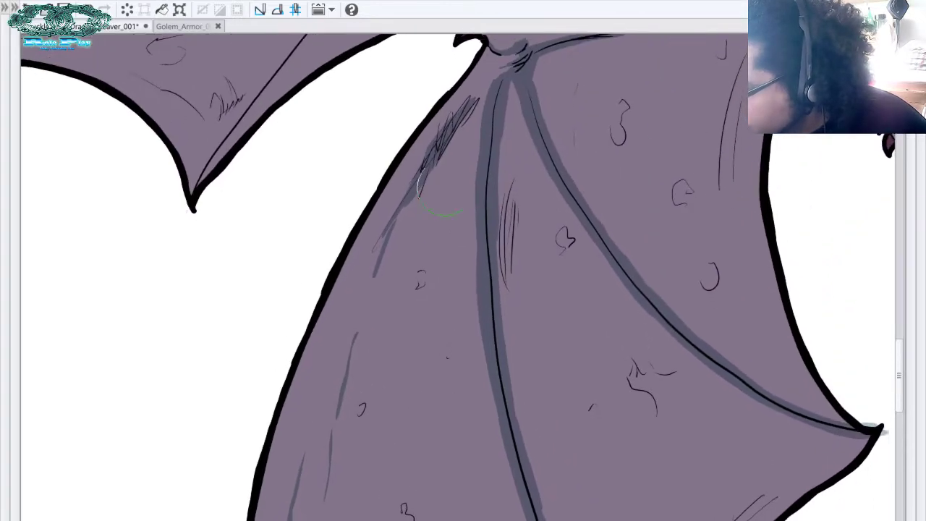
Add long fold shadows down the outer panel between the leading-edge folds and the outer rib
{"action": "left_click_drag", "start_coordinate": [467, 137], "coordinate": [452, 251]}
{"action": "left_click_drag", "start_coordinate": [420, 228], "coordinate": [413, 316]}
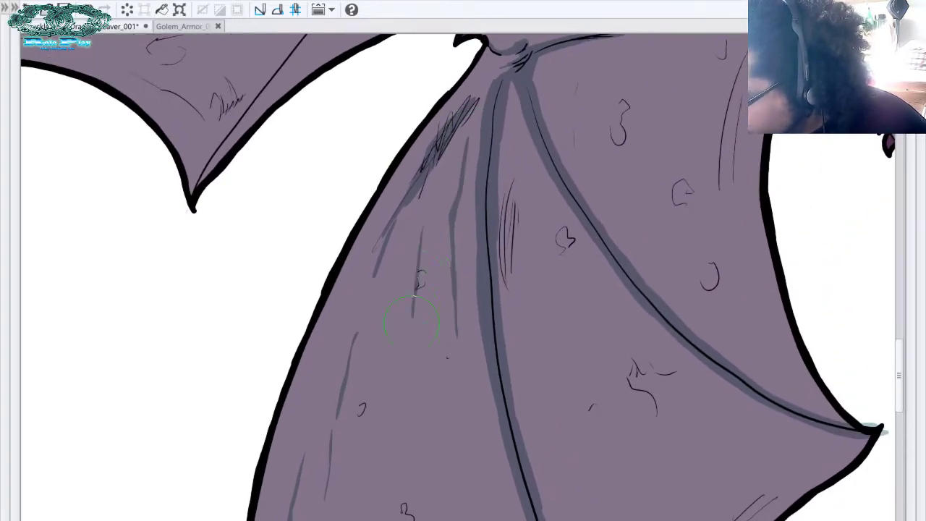
{"action": "left_click_drag", "start_coordinate": [403, 429], "coordinate": [400, 477]}
{"action": "scroll", "coordinate": [453, 234], "scroll_direction": "down", "scroll_amount": 5}
{"action": "mouse_move", "coordinate": [456, 236]}
{"action": "left_mouse_down"}
{"action": "mouse_move", "coordinate": [517, 408]}
{"action": "mouse_move", "coordinate": [488, 266]}
{"action": "mouse_move", "coordinate": [503, 88]}
{"action": "left_mouse_up"}
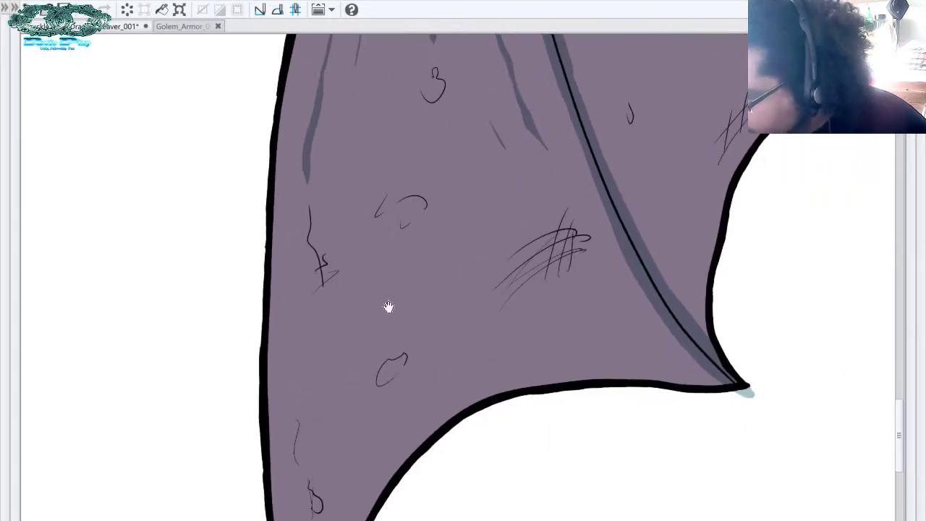
Paint three curved fold shadows converging on the outer panel's lowest membrane tip
{"action": "left_click_drag", "start_coordinate": [388, 306], "coordinate": [432, 199]}
{"action": "left_click_drag", "start_coordinate": [351, 263], "coordinate": [342, 420]}
{"action": "mouse_move", "coordinate": [369, 457]}
{"action": "left_mouse_down"}
{"action": "mouse_move", "coordinate": [374, 356]}
{"action": "mouse_move", "coordinate": [398, 284]}
{"action": "left_mouse_up"}
{"action": "mouse_move", "coordinate": [399, 387]}
{"action": "left_mouse_down"}
{"action": "mouse_move", "coordinate": [459, 297]}
{"action": "mouse_move", "coordinate": [481, 282]}
{"action": "left_mouse_up"}
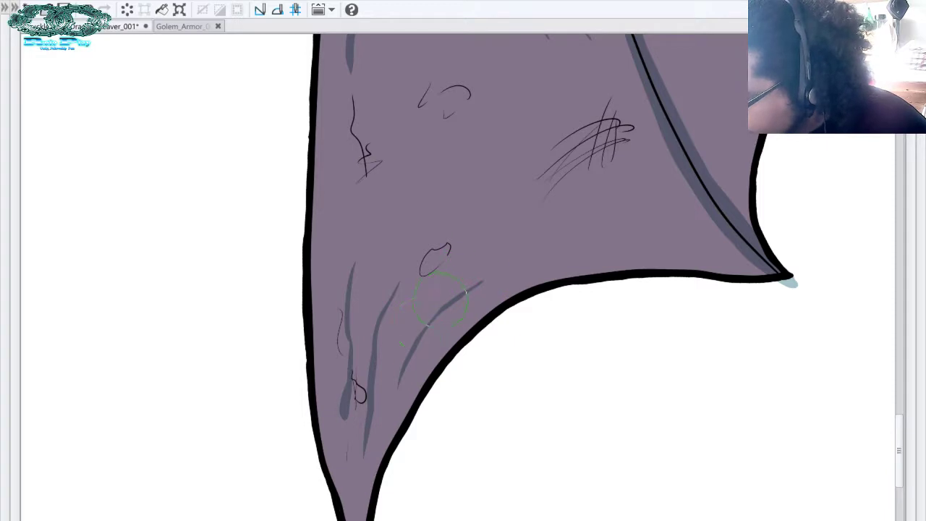
Add short fold shadows above the outer panel's scalloped lower edge and beside the outer rib, pointing towards the rib's tip
{"action": "left_click_drag", "start_coordinate": [518, 238], "coordinate": [604, 219]}
{"action": "left_click_drag", "start_coordinate": [739, 256], "coordinate": [647, 254]}
{"action": "mouse_move", "coordinate": [670, 212]}
{"action": "left_mouse_down"}
{"action": "mouse_move", "coordinate": [585, 248]}
{"action": "mouse_move", "coordinate": [535, 297]}
{"action": "mouse_move", "coordinate": [486, 267]}
{"action": "left_mouse_up"}
{"action": "mouse_move", "coordinate": [483, 316]}
{"action": "left_mouse_down"}
{"action": "mouse_move", "coordinate": [516, 324]}
{"action": "mouse_move", "coordinate": [575, 362]}
{"action": "left_mouse_up"}
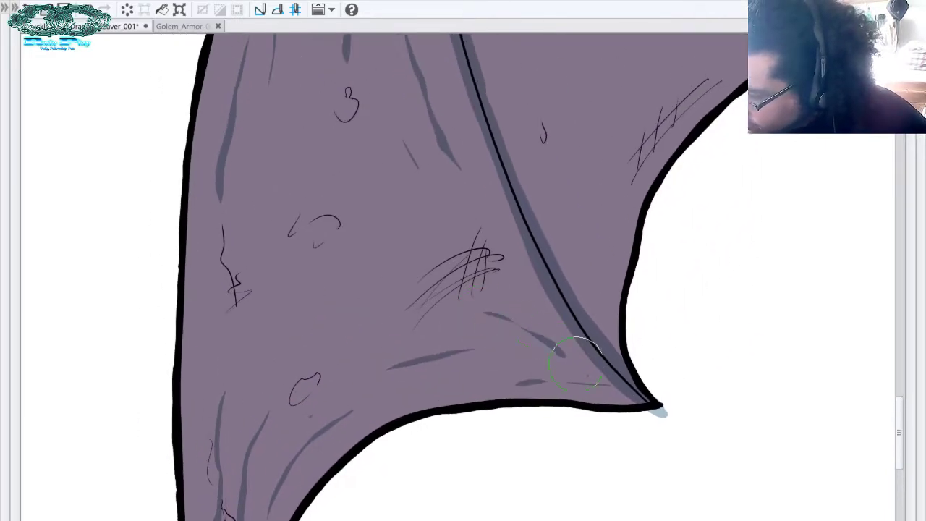
{"action": "left_click_drag", "start_coordinate": [469, 203], "coordinate": [519, 292]}
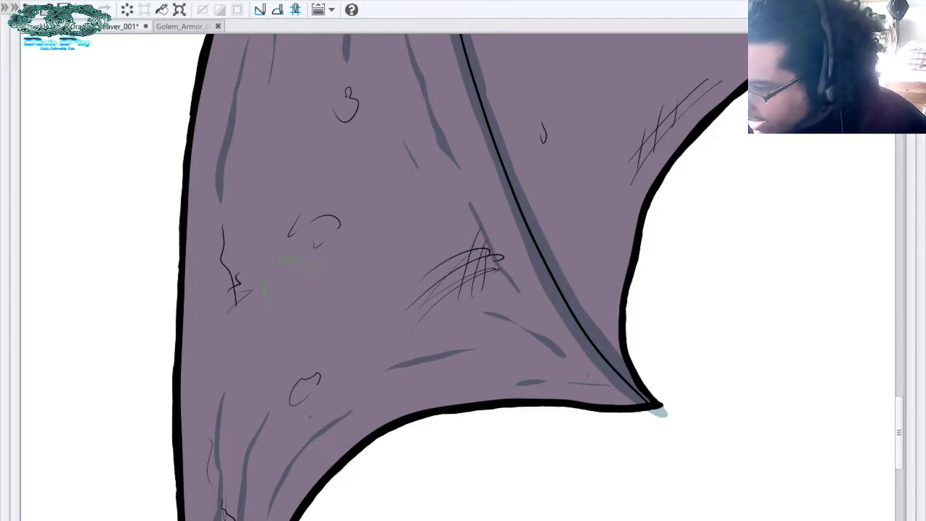
Fill the empty centre of the outer panel with vertical tapered fold shadows
{"action": "left_click_drag", "start_coordinate": [303, 204], "coordinate": [284, 324]}
{"action": "left_click_drag", "start_coordinate": [389, 198], "coordinate": [416, 277]}
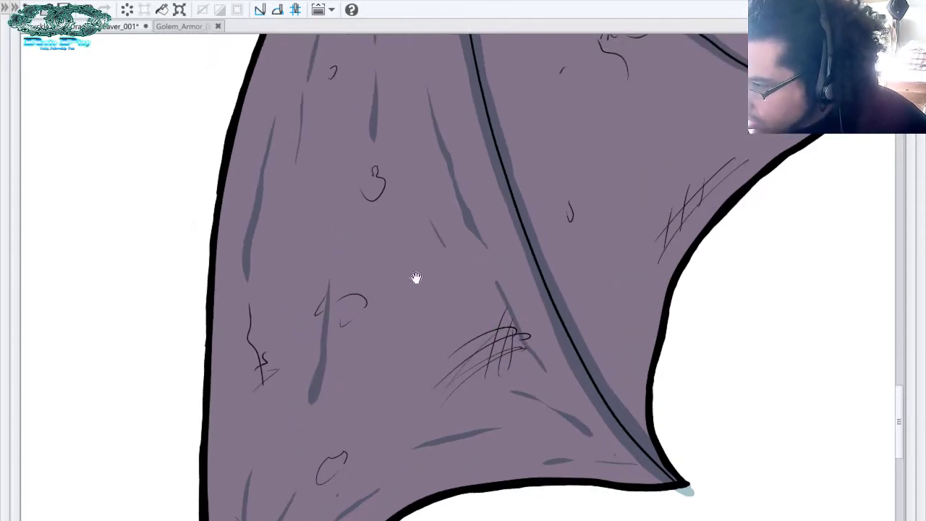
{"action": "mouse_move", "coordinate": [383, 212]}
{"action": "left_mouse_down"}
{"action": "mouse_move", "coordinate": [385, 276]}
{"action": "mouse_move", "coordinate": [406, 329]}
{"action": "left_mouse_up"}
{"action": "left_click_drag", "start_coordinate": [454, 146], "coordinate": [492, 282]}
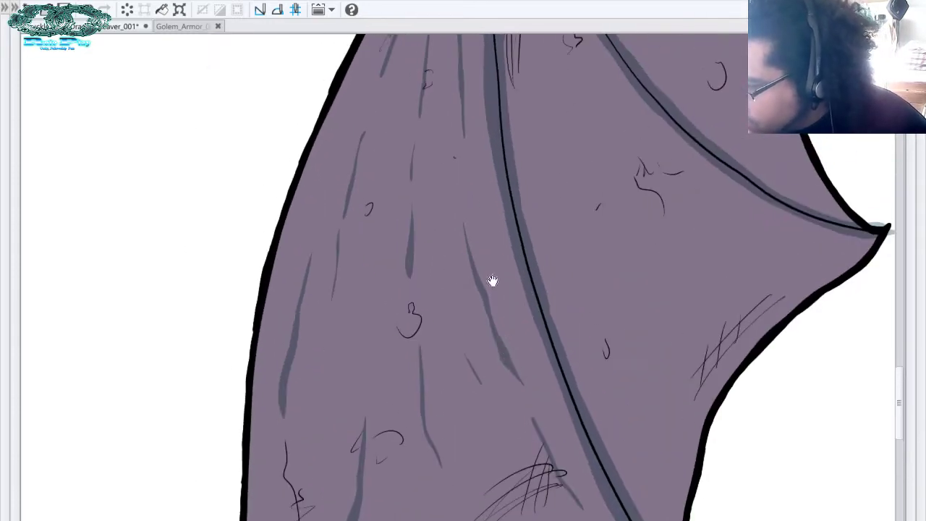
Paint fold shadows in the upper half of the middle panel, fanning down between the two shaded ribs
{"action": "left_click_drag", "start_coordinate": [533, 250], "coordinate": [365, 351]}
{"action": "left_click_drag", "start_coordinate": [408, 109], "coordinate": [465, 251]}
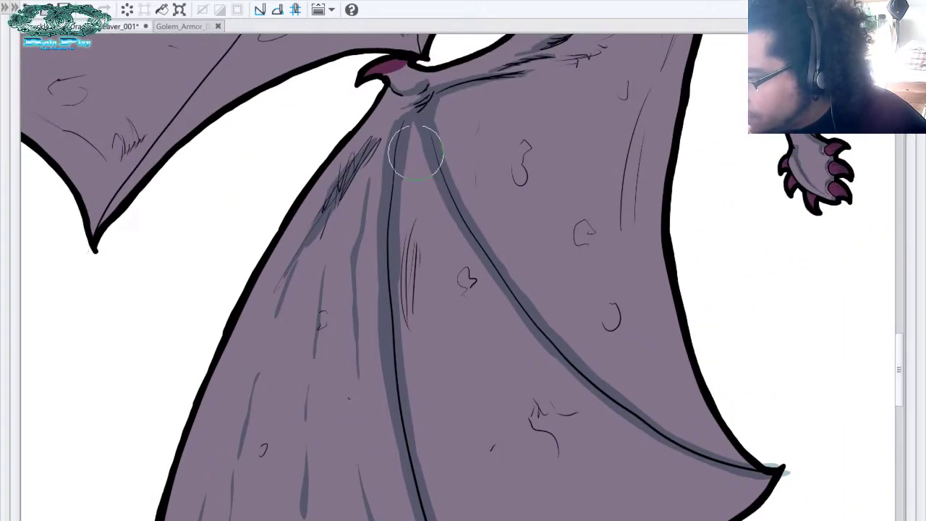
{"action": "mouse_move", "coordinate": [452, 215]}
{"action": "left_mouse_down"}
{"action": "mouse_move", "coordinate": [488, 317]}
{"action": "mouse_move", "coordinate": [514, 345]}
{"action": "mouse_move", "coordinate": [547, 240]}
{"action": "left_mouse_up"}
{"action": "mouse_move", "coordinate": [430, 227]}
{"action": "left_mouse_down"}
{"action": "mouse_move", "coordinate": [432, 314]}
{"action": "mouse_move", "coordinate": [445, 376]}
{"action": "left_mouse_up"}
{"action": "left_click_drag", "start_coordinate": [500, 338], "coordinate": [471, 176]}
{"action": "left_click_drag", "start_coordinate": [502, 402], "coordinate": [486, 325]}
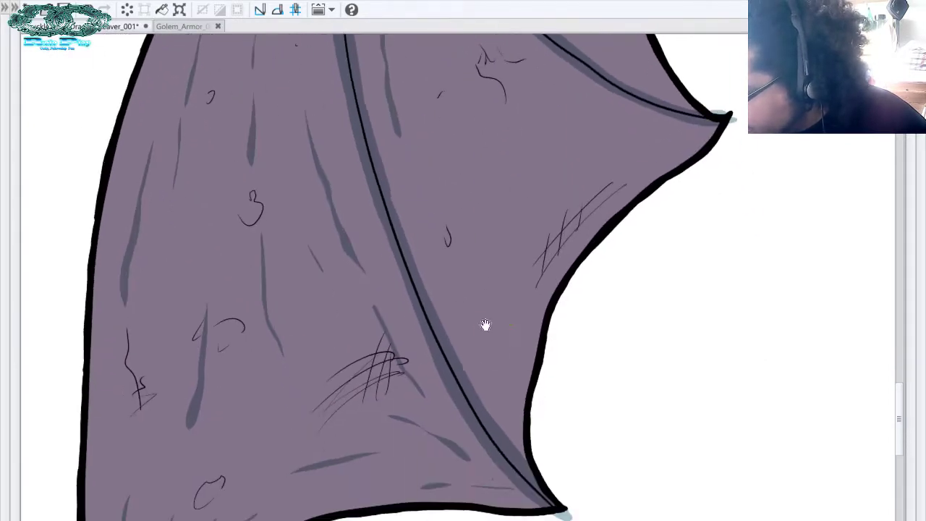
Add fold shadows in the middle panel's lower corner and along its scalloped edge towards the inner rib's tip
{"action": "mouse_move", "coordinate": [451, 263]}
{"action": "left_mouse_down"}
{"action": "mouse_move", "coordinate": [504, 406]}
{"action": "mouse_move", "coordinate": [512, 397]}
{"action": "mouse_move", "coordinate": [500, 329]}
{"action": "mouse_move", "coordinate": [510, 274]}
{"action": "left_mouse_up"}
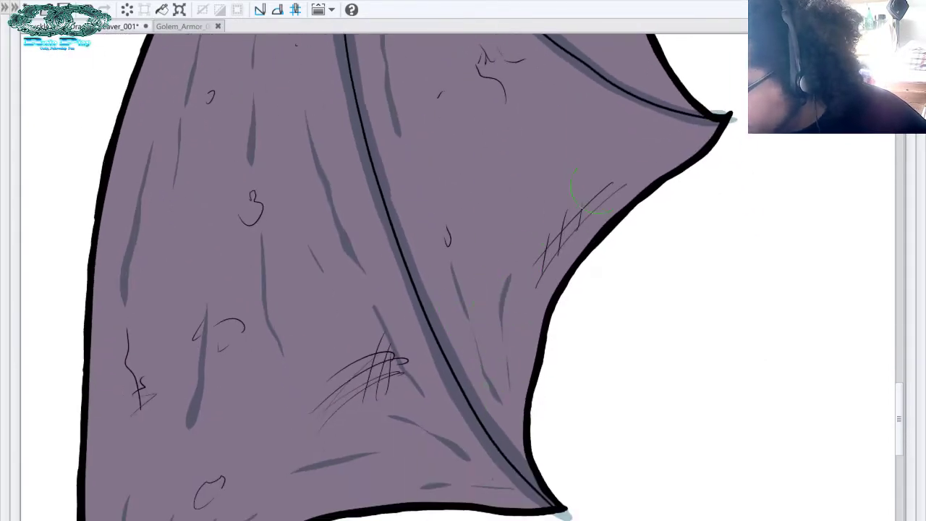
{"action": "mouse_move", "coordinate": [703, 121]}
{"action": "left_mouse_down"}
{"action": "mouse_move", "coordinate": [639, 190]}
{"action": "mouse_move", "coordinate": [531, 262]}
{"action": "left_mouse_up"}
{"action": "left_click_drag", "start_coordinate": [600, 200], "coordinate": [493, 218]}
{"action": "left_click_drag", "start_coordinate": [563, 159], "coordinate": [590, 204]}
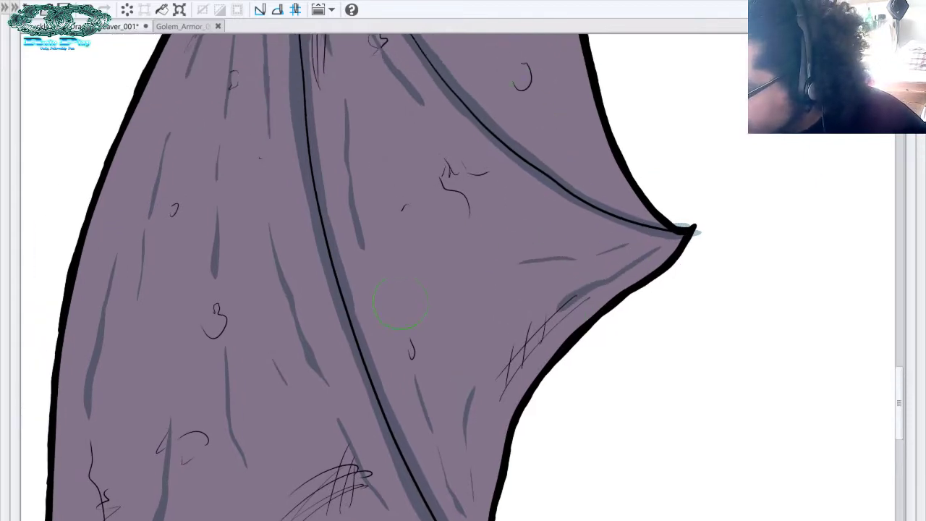
Paint short diagonal fold shadows across the centre of the middle panel, following the direction of the ribs
{"action": "left_click_drag", "start_coordinate": [389, 187], "coordinate": [395, 196]}
{"action": "left_click_drag", "start_coordinate": [407, 233], "coordinate": [437, 304]}
{"action": "left_click_drag", "start_coordinate": [503, 173], "coordinate": [534, 223]}
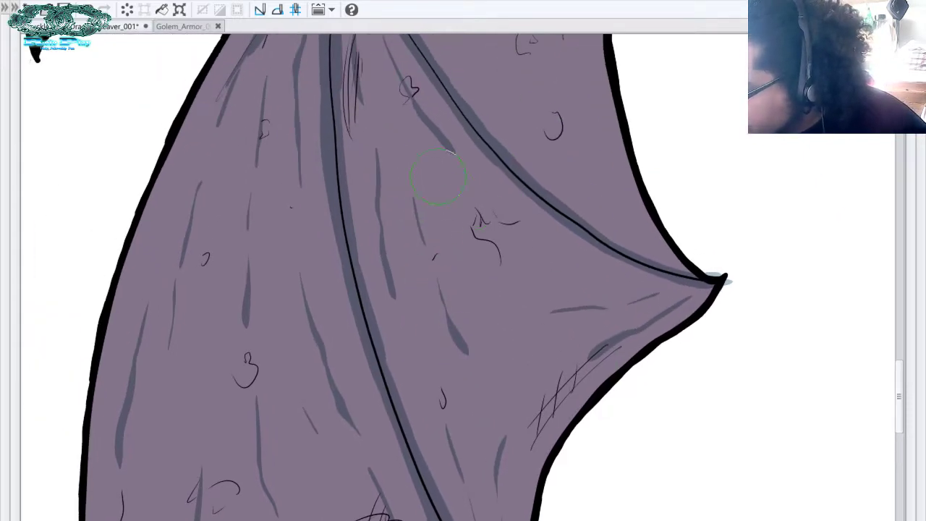
{"action": "left_click_drag", "start_coordinate": [441, 182], "coordinate": [498, 230]}
{"action": "mouse_move", "coordinate": [514, 245]}
{"action": "left_mouse_down"}
{"action": "mouse_move", "coordinate": [536, 258]}
{"action": "mouse_move", "coordinate": [536, 426]}
{"action": "left_mouse_up"}
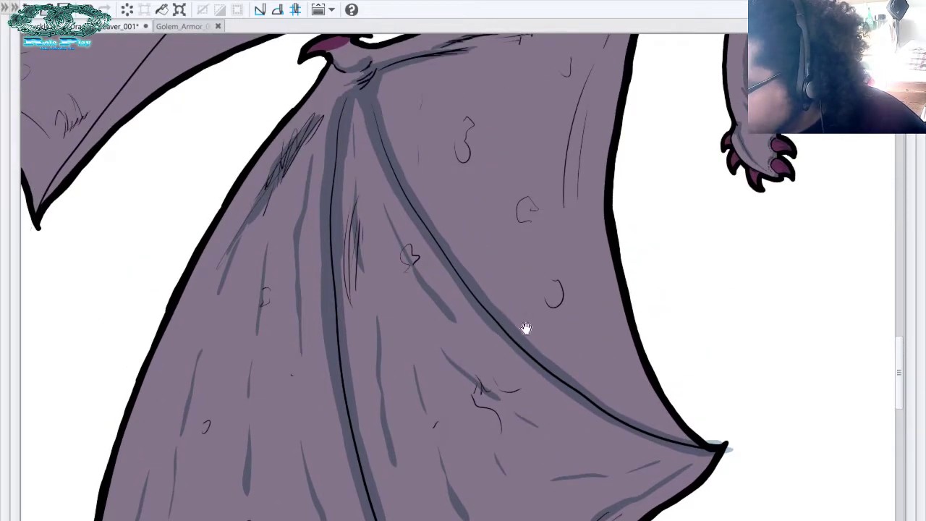
Paint fold shadows in the inner panel's upper part, fanning from the claw joint and under the arm, undoing unwanted strokes
{"action": "left_click_drag", "start_coordinate": [505, 304], "coordinate": [498, 382]}
{"action": "mouse_move", "coordinate": [371, 155]}
{"action": "left_mouse_down"}
{"action": "mouse_move", "coordinate": [373, 192]}
{"action": "mouse_move", "coordinate": [447, 281]}
{"action": "left_mouse_up"}
{"action": "left_click_drag", "start_coordinate": [405, 168], "coordinate": [501, 199]}
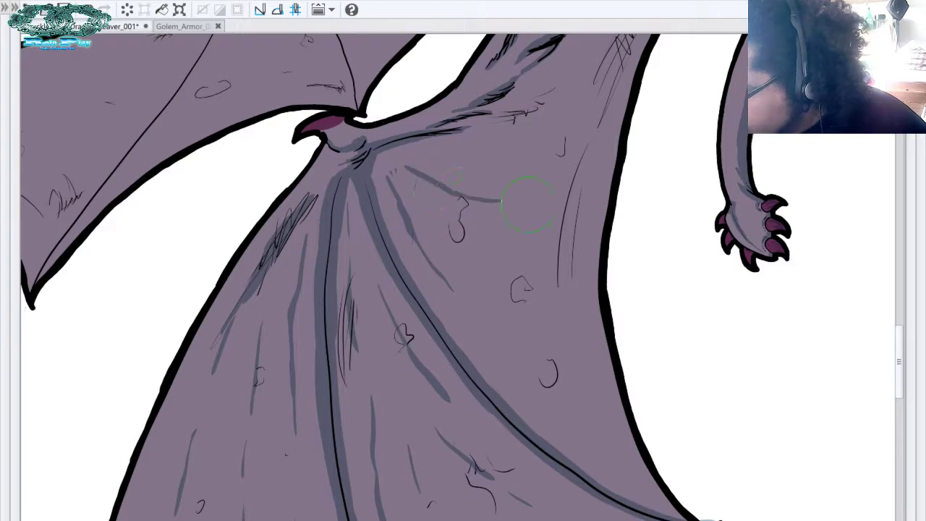
{"action": "mouse_move", "coordinate": [469, 154]}
{"action": "left_mouse_down"}
{"action": "mouse_move", "coordinate": [542, 133]}
{"action": "mouse_move", "coordinate": [530, 111]}
{"action": "mouse_move", "coordinate": [567, 96]}
{"action": "left_mouse_up"}
{"action": "left_click_drag", "start_coordinate": [600, 97], "coordinate": [483, 237]}
{"action": "mouse_move", "coordinate": [454, 205]}
{"action": "left_mouse_down"}
{"action": "mouse_move", "coordinate": [498, 161]}
{"action": "mouse_move", "coordinate": [443, 210]}
{"action": "left_mouse_up"}
{"action": "key", "text": "ctrl+z"}
{"action": "left_click_drag", "start_coordinate": [515, 185], "coordinate": [465, 316]}
{"action": "left_click_drag", "start_coordinate": [514, 215], "coordinate": [548, 116]}
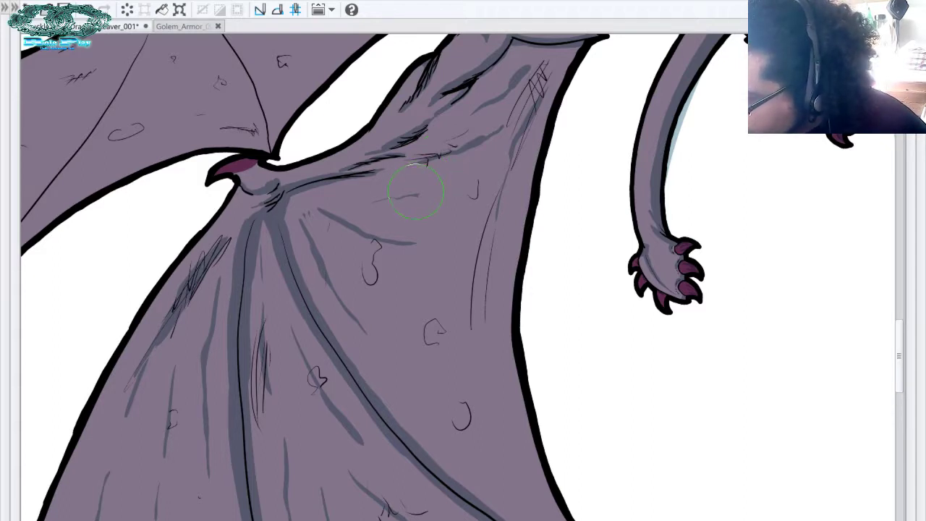
{"action": "key", "text": "ctrl+z"}
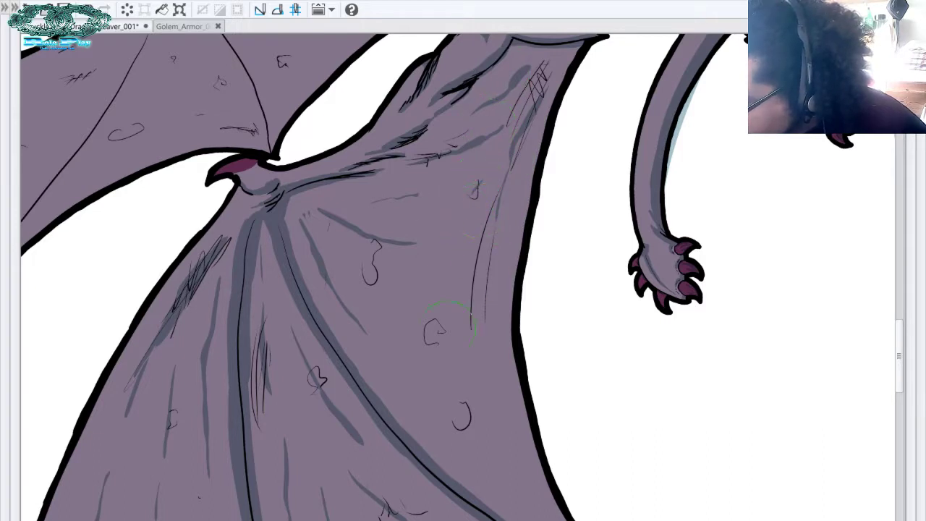
Add tapered fold shadows down the inner panel's centre and lower part, between the inner rib and the trailing edge
{"action": "left_click_drag", "start_coordinate": [466, 406], "coordinate": [436, 295]}
{"action": "left_click_drag", "start_coordinate": [455, 352], "coordinate": [472, 376]}
{"action": "left_click_drag", "start_coordinate": [481, 391], "coordinate": [519, 423]}
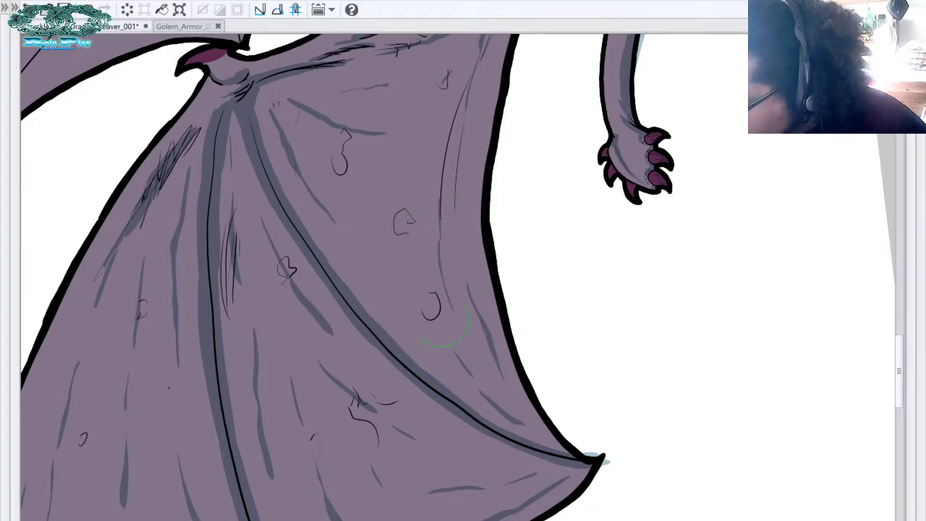
{"action": "left_click_drag", "start_coordinate": [463, 199], "coordinate": [492, 260]}
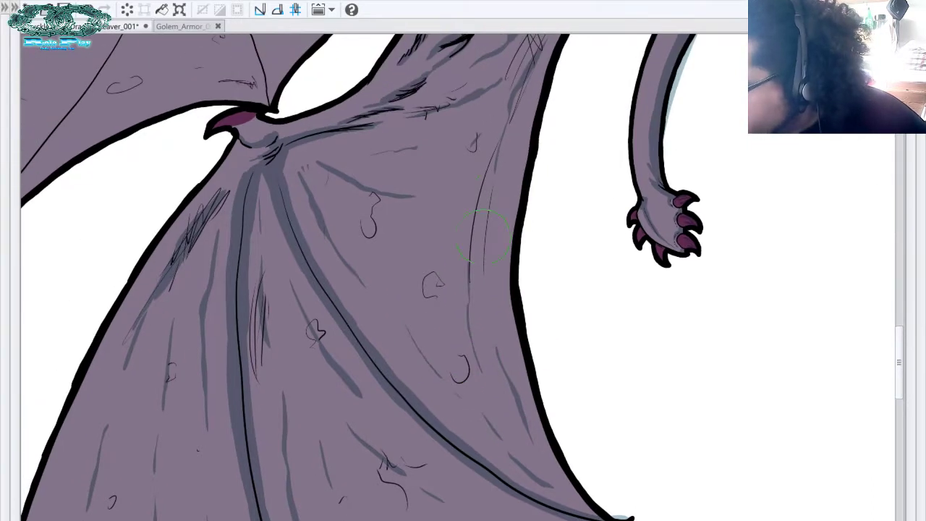
{"action": "left_click_drag", "start_coordinate": [386, 235], "coordinate": [450, 334]}
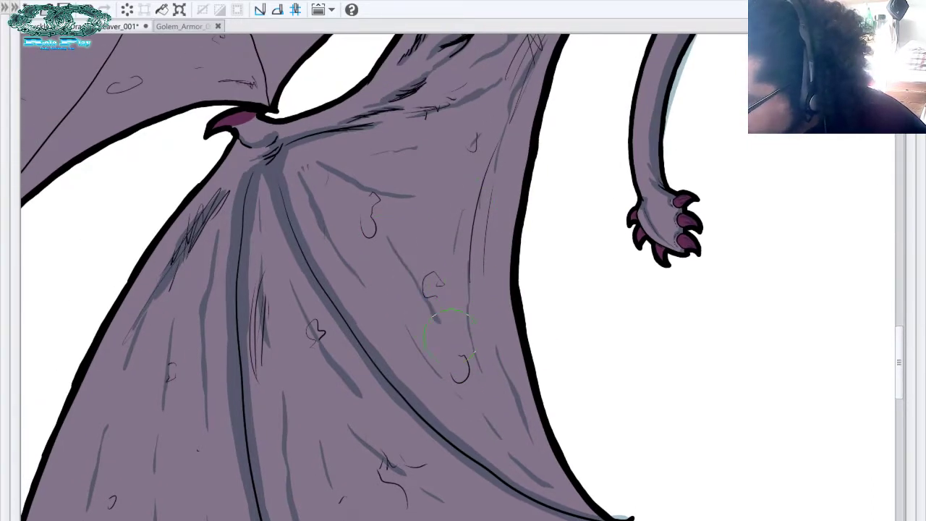
Bring the other wing into view and shade its short inner rib from the claw joint to the membrane tip
{"action": "left_click_drag", "start_coordinate": [569, 207], "coordinate": [553, 235]}
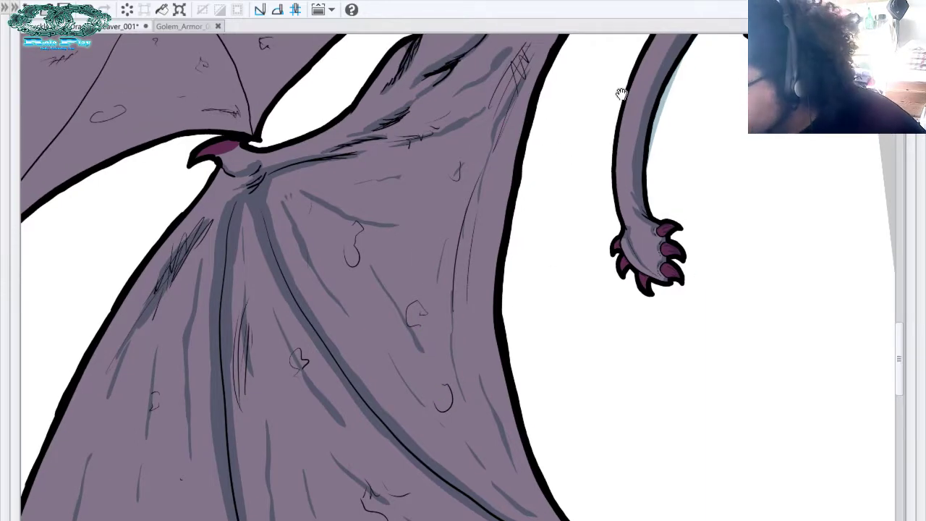
{"action": "left_click_drag", "start_coordinate": [522, 205], "coordinate": [579, 351]}
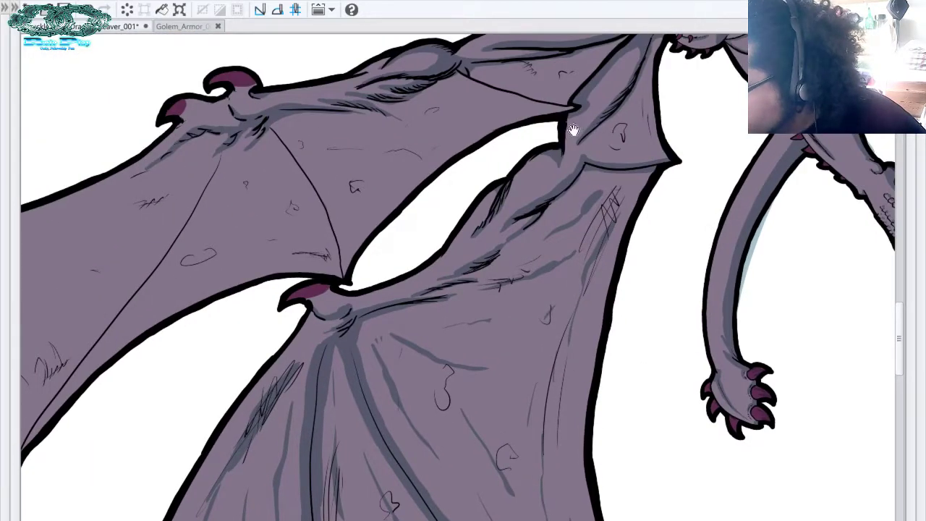
{"action": "left_click_drag", "start_coordinate": [451, 196], "coordinate": [579, 195]}
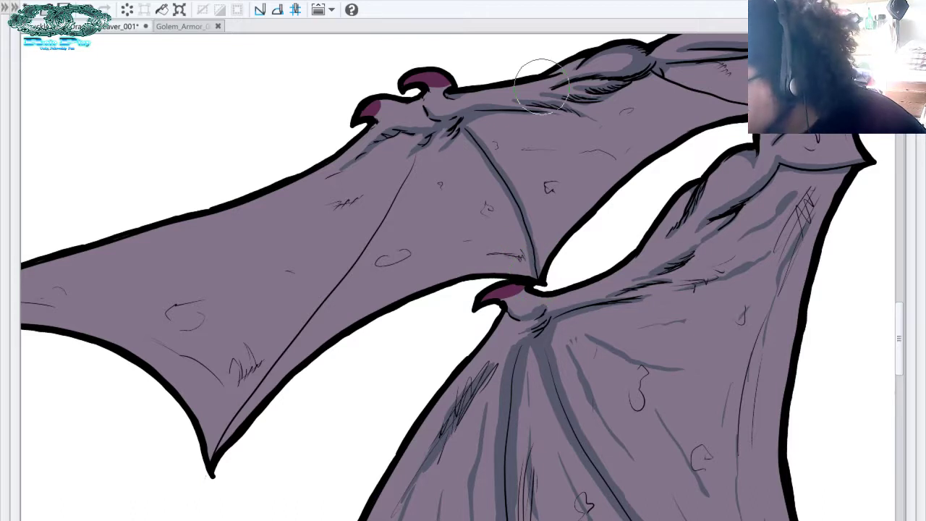
Shade the other wing's long rib with a tapered shadow from the claw joint down to the lower membrane tip
{"action": "left_click_drag", "start_coordinate": [507, 135], "coordinate": [639, 80]}
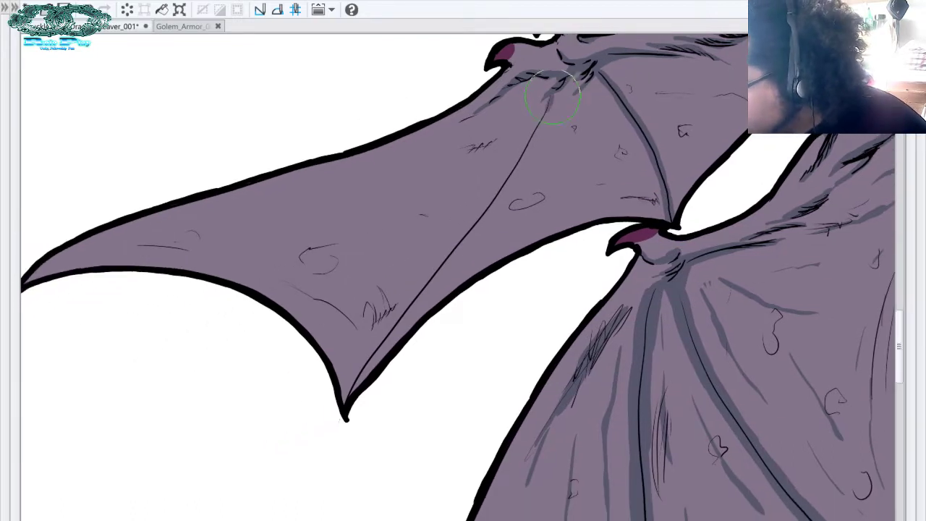
{"action": "left_click_drag", "start_coordinate": [546, 107], "coordinate": [497, 195]}
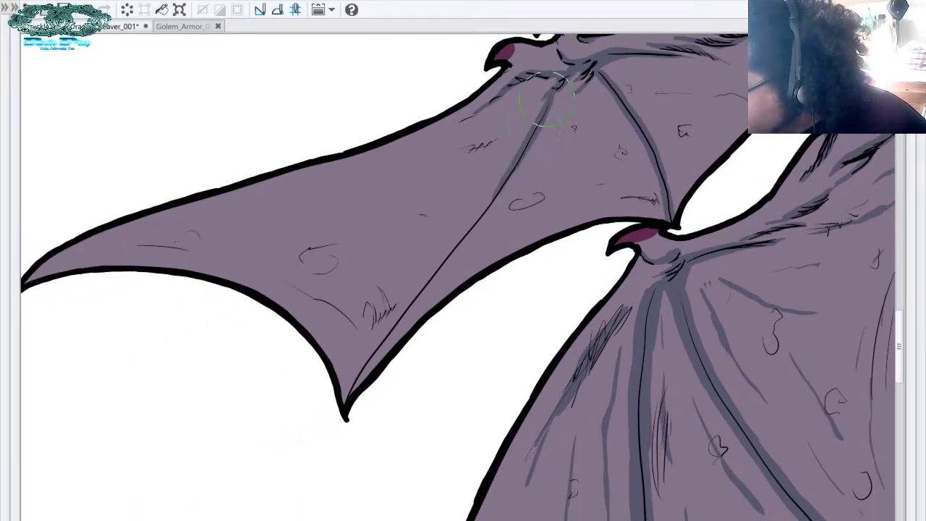
{"action": "mouse_move", "coordinate": [539, 130]}
{"action": "left_mouse_down"}
{"action": "mouse_move", "coordinate": [430, 273]}
{"action": "mouse_move", "coordinate": [425, 327]}
{"action": "mouse_move", "coordinate": [437, 271]}
{"action": "mouse_move", "coordinate": [341, 420]}
{"action": "left_mouse_up"}
{"action": "left_click_drag", "start_coordinate": [440, 269], "coordinate": [333, 430]}
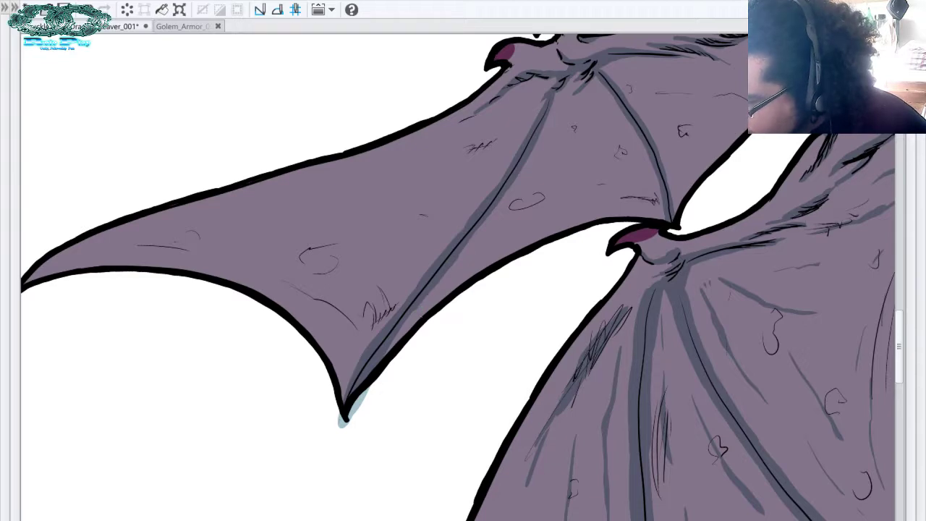
Paint fold shadows across the other wing's inner panels, from the membrane near the body out to the long rib
{"action": "left_click_drag", "start_coordinate": [698, 144], "coordinate": [401, 295]}
{"action": "left_click_drag", "start_coordinate": [587, 230], "coordinate": [407, 268]}
{"action": "key", "text": "e"}
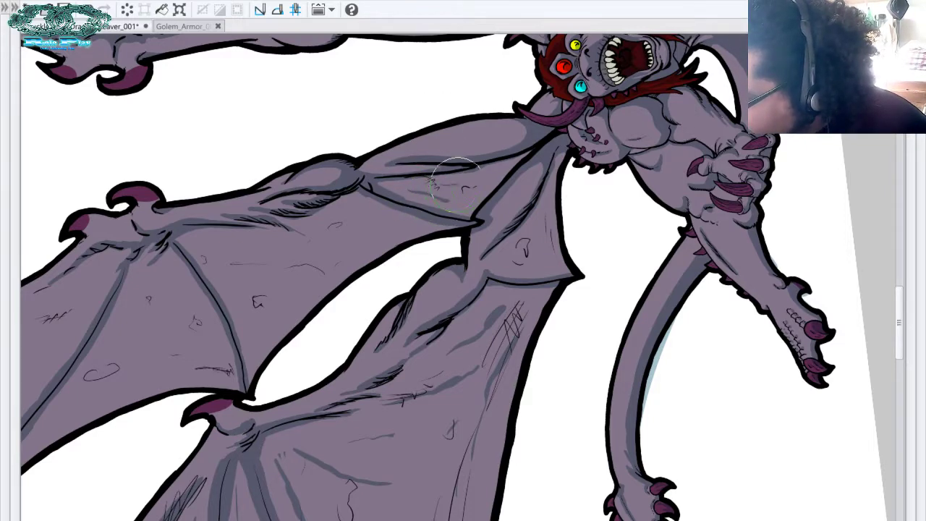
{"action": "left_click_drag", "start_coordinate": [476, 170], "coordinate": [540, 130]}
{"action": "left_click_drag", "start_coordinate": [420, 167], "coordinate": [453, 189]}
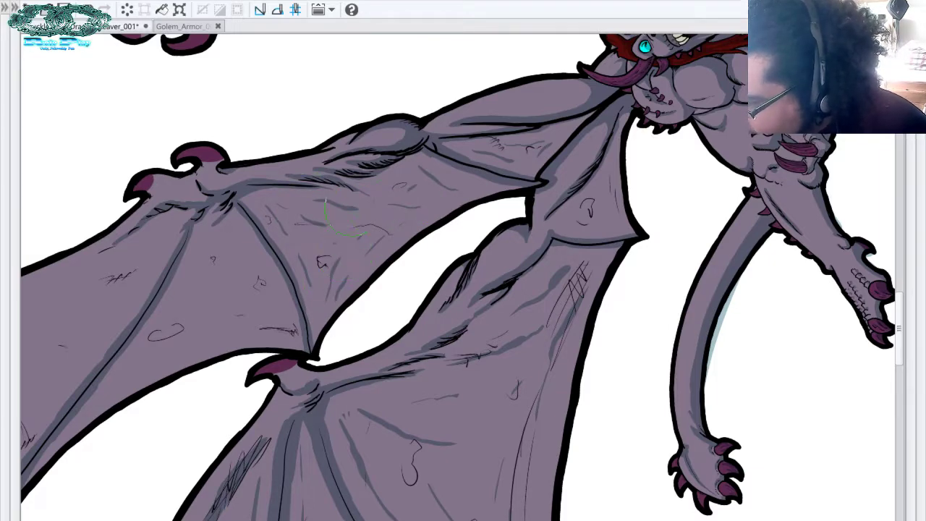
{"action": "left_click_drag", "start_coordinate": [344, 217], "coordinate": [506, 109]}
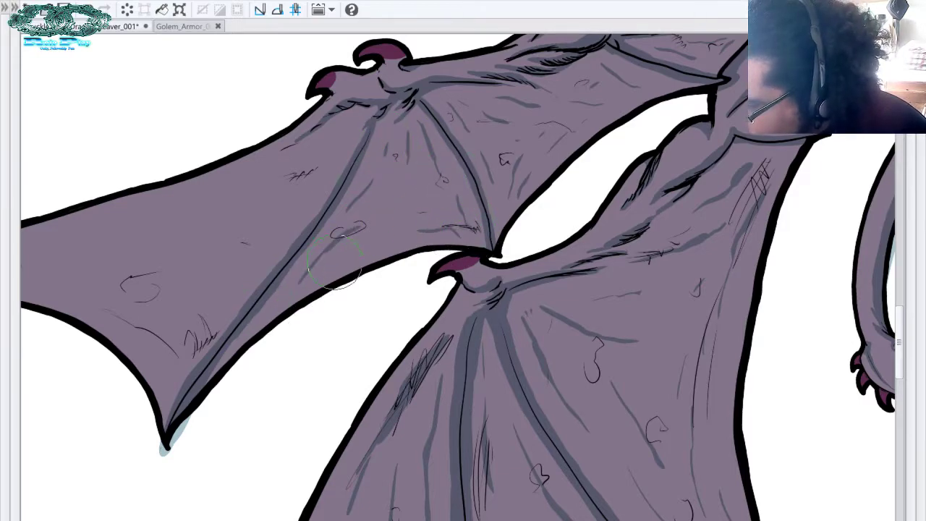
{"action": "mouse_move", "coordinate": [367, 168]}
{"action": "left_mouse_down"}
{"action": "mouse_move", "coordinate": [484, 130]}
{"action": "mouse_move", "coordinate": [532, 191]}
{"action": "left_mouse_up"}
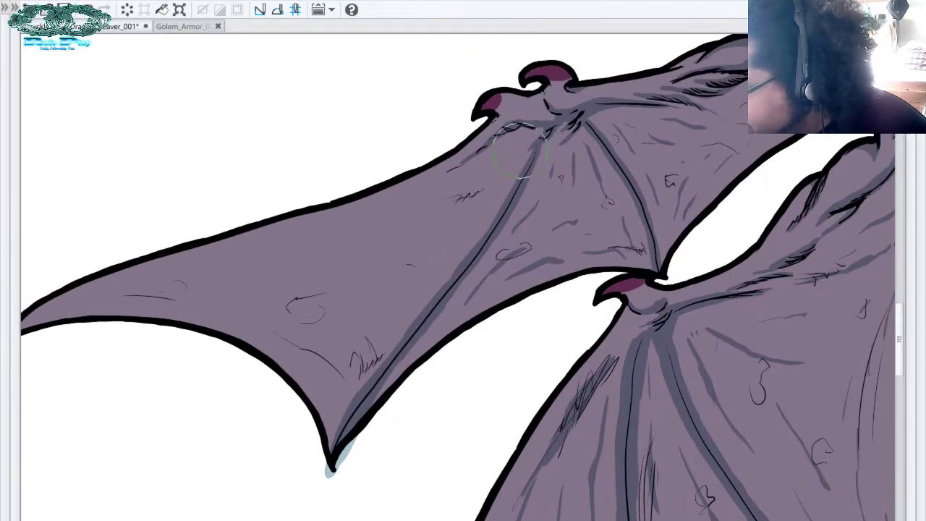
Paint fold shadows in the outer panel beside the claw joint and near the wing tip, undoing unwanted strokes
{"action": "mouse_move", "coordinate": [509, 148]}
{"action": "left_mouse_down"}
{"action": "mouse_move", "coordinate": [419, 191]}
{"action": "mouse_move", "coordinate": [510, 155]}
{"action": "left_mouse_up"}
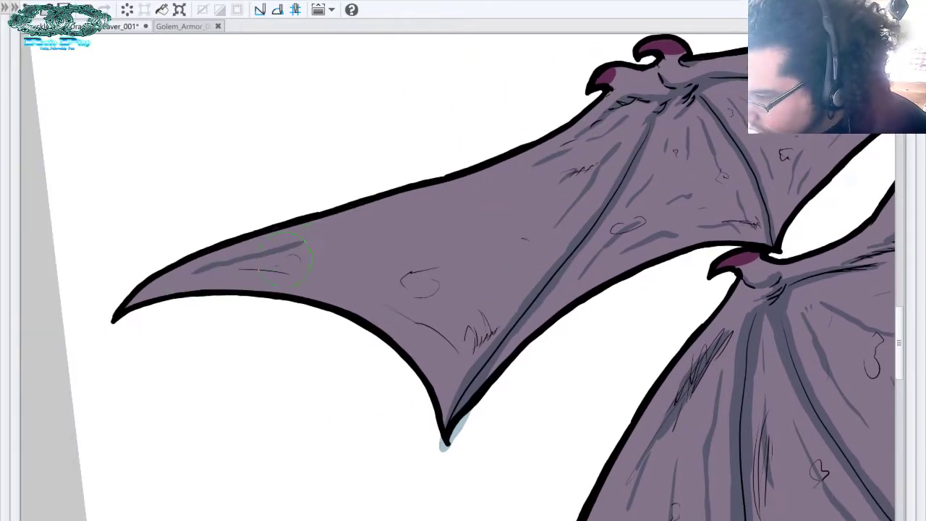
{"action": "key", "text": "ctrl+z"}
{"action": "left_click_drag", "start_coordinate": [215, 265], "coordinate": [331, 233]}
{"action": "left_click_drag", "start_coordinate": [288, 272], "coordinate": [367, 288]}
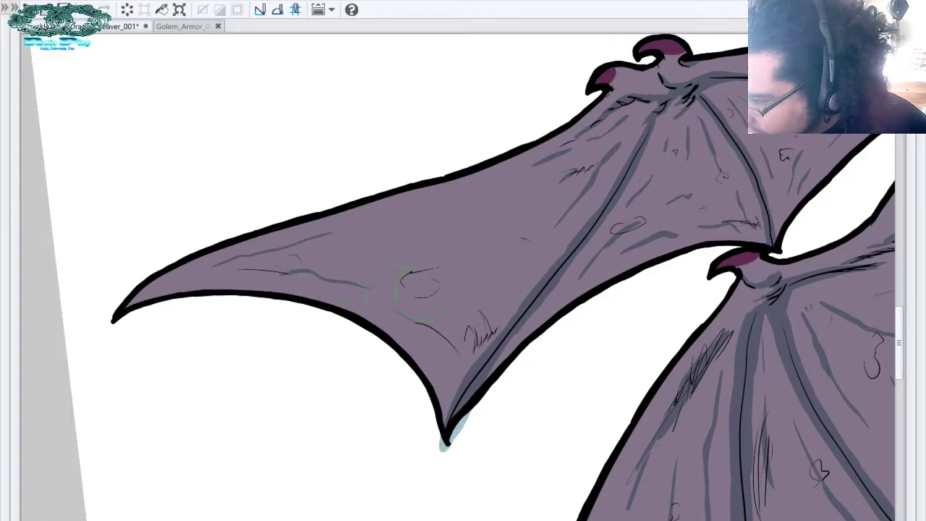
{"action": "left_click_drag", "start_coordinate": [394, 209], "coordinate": [463, 194]}
{"action": "mouse_move", "coordinate": [353, 251]}
{"action": "left_mouse_down"}
{"action": "mouse_move", "coordinate": [434, 232]}
{"action": "mouse_move", "coordinate": [442, 200]}
{"action": "mouse_move", "coordinate": [480, 187]}
{"action": "mouse_move", "coordinate": [423, 203]}
{"action": "left_mouse_up"}
{"action": "key", "text": "ctrl+z"}
{"action": "key", "text": "ctrl+z"}
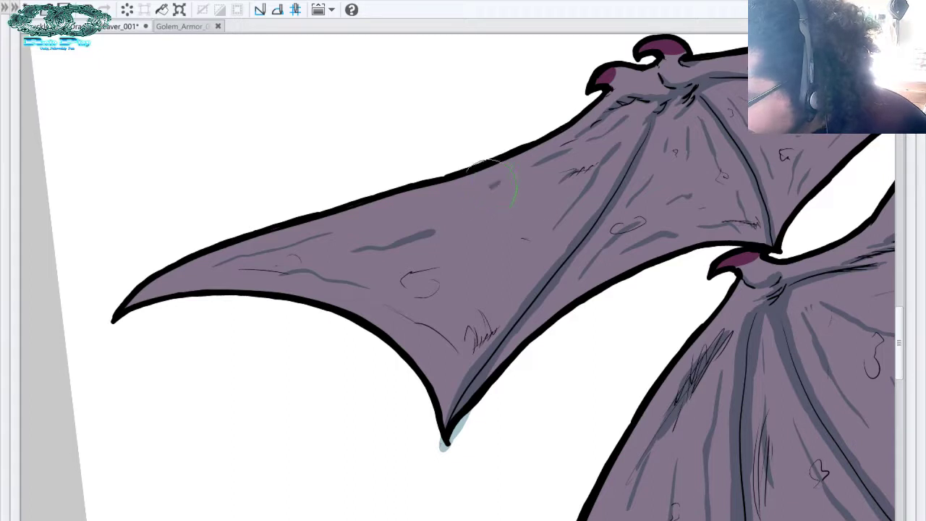
Add short fold shadows under the outer panel's upper edge, around its lower tip and alongside the long rib
{"action": "left_click_drag", "start_coordinate": [498, 186], "coordinate": [432, 203]}
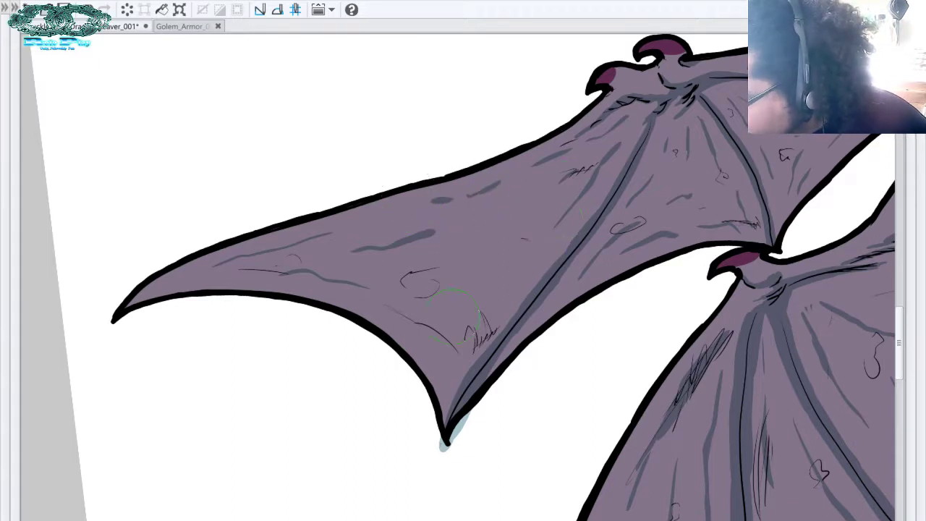
{"action": "left_click_drag", "start_coordinate": [409, 316], "coordinate": [442, 394]}
{"action": "left_click_drag", "start_coordinate": [463, 343], "coordinate": [449, 287]}
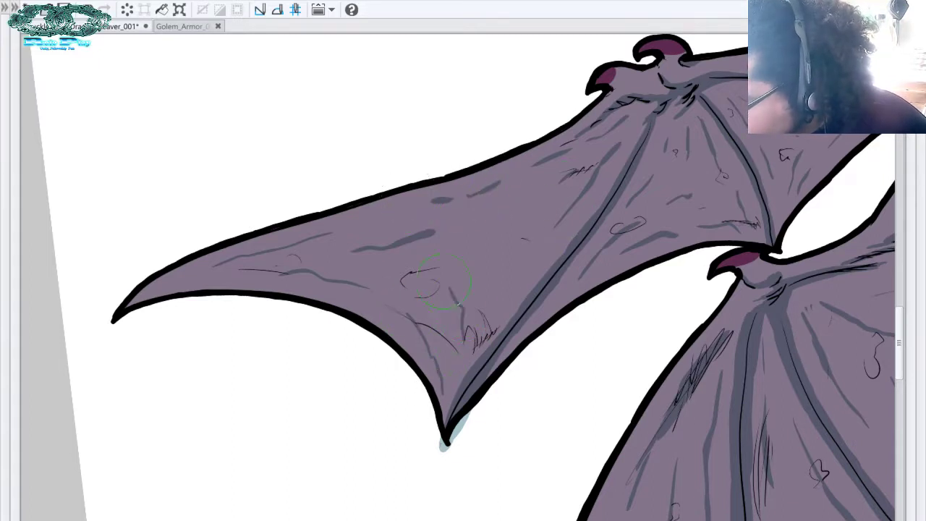
{"action": "left_click_drag", "start_coordinate": [495, 311], "coordinate": [520, 240]}
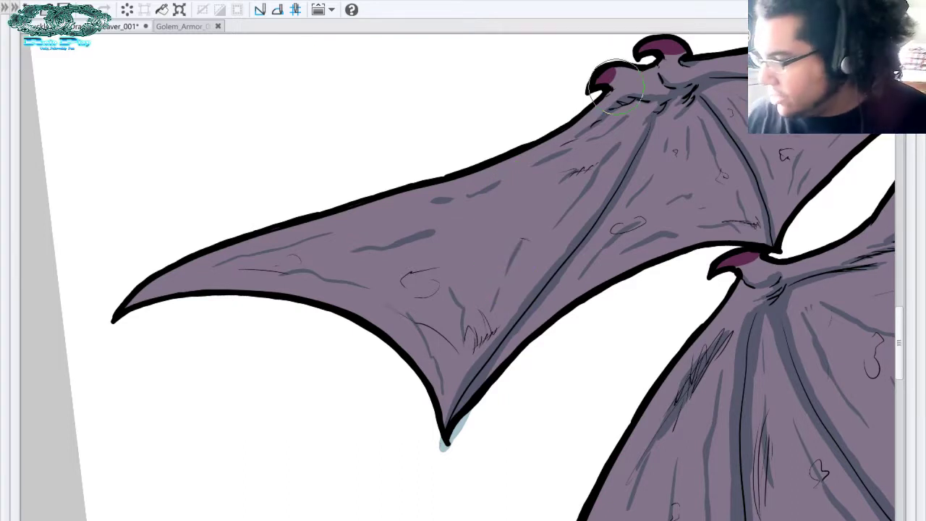
Show the whole drawing with the interface restored, flip the canvas view horizontally and save the file
{"action": "left_click_drag", "start_coordinate": [623, 267], "coordinate": [472, 372]}
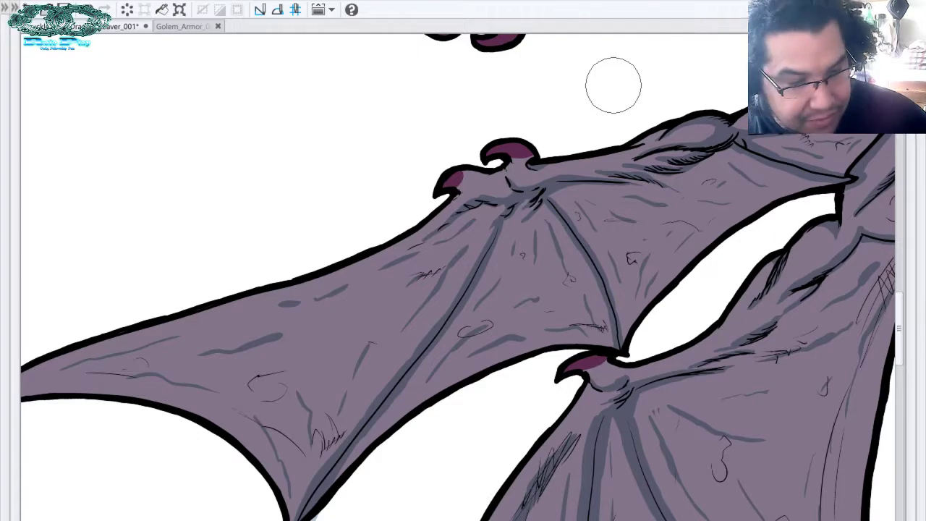
{"action": "key", "text": "Tab"}
{"action": "key", "text": "ctrl+0"}
{"action": "left_click", "coordinate": [856, 160]}
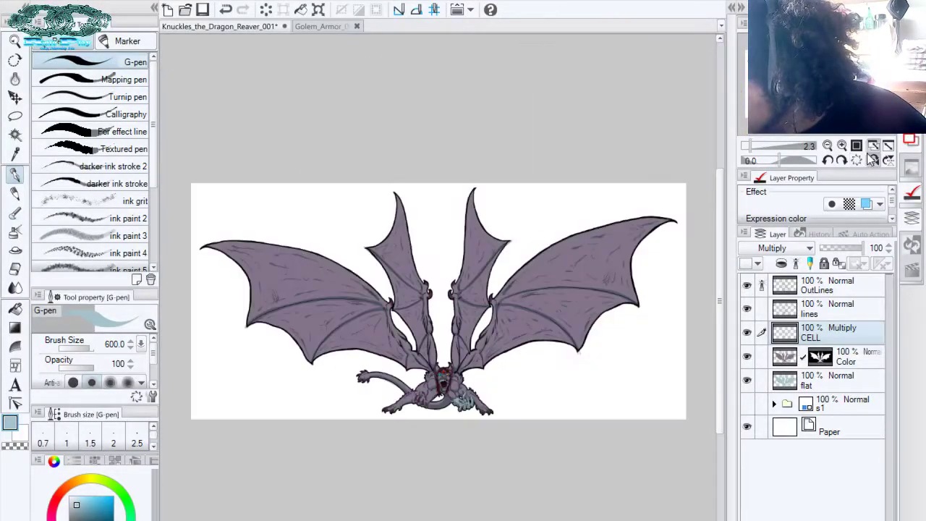
{"action": "left_click", "coordinate": [872, 160]}
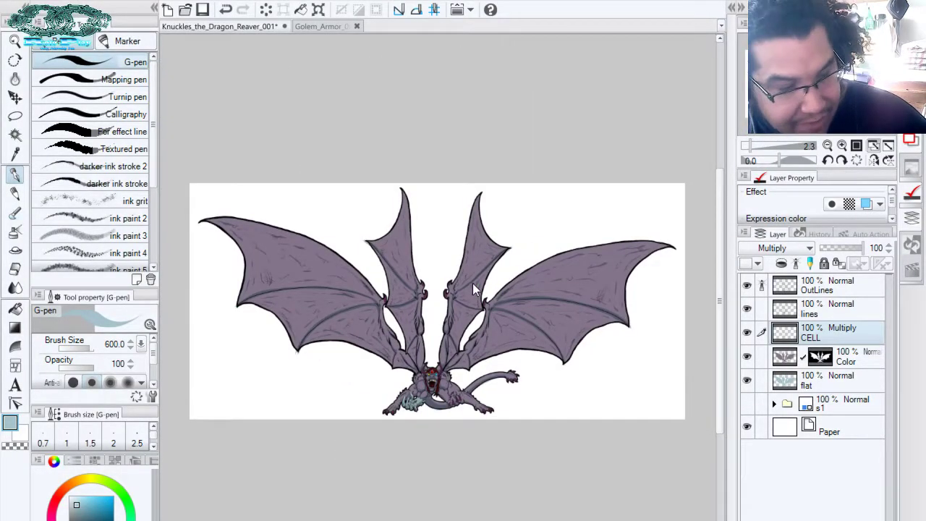
{"action": "key", "text": "ctrl+s"}
Duplicate the CELL Multiply layer and hide the original
{"action": "key", "text": "ctrl+space"}
{"action": "left_click_drag", "start_coordinate": [511, 288], "coordinate": [557, 328]}
{"action": "left_click_drag", "start_coordinate": [505, 282], "coordinate": [613, 158]}
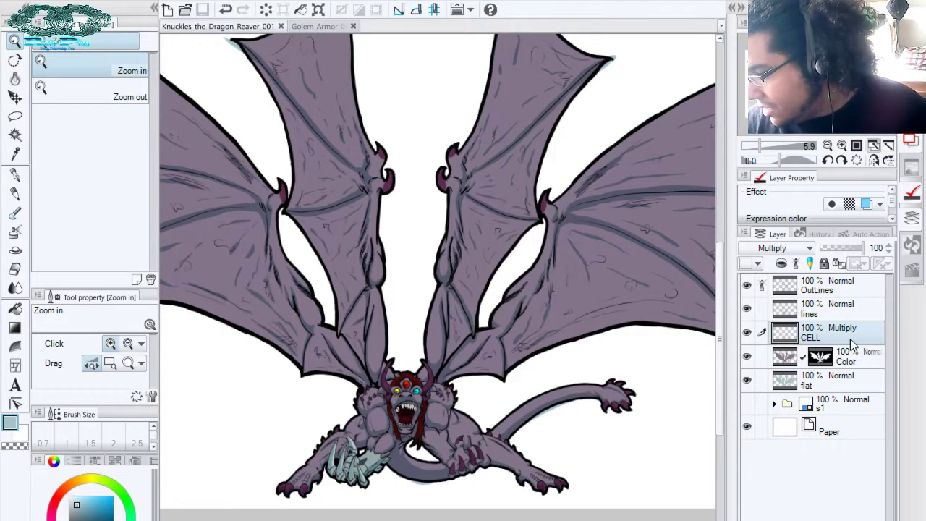
{"action": "left_click_drag", "start_coordinate": [851, 339], "coordinate": [848, 356]}
{"action": "left_click", "coordinate": [746, 332]}
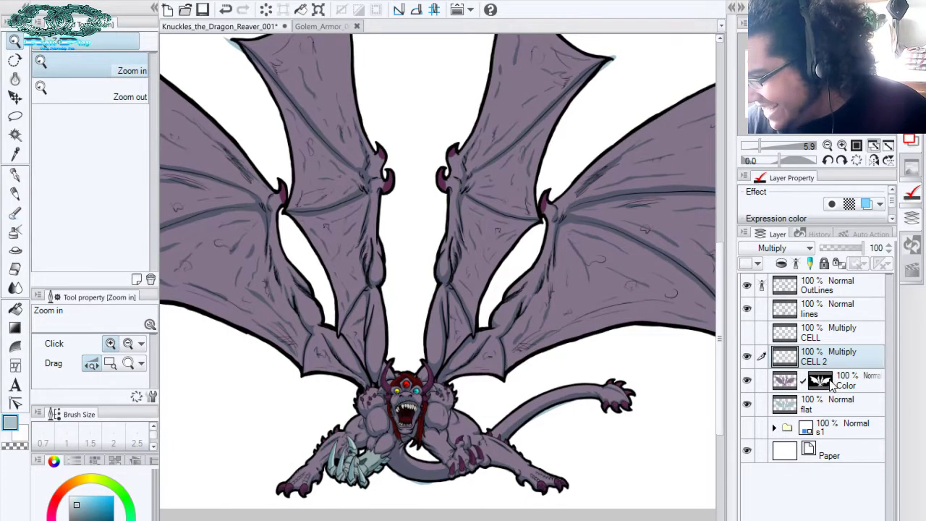
Mask the CELL 2 layer with a selection made from the Color layer's mask, and return to the G-pen
{"action": "left_click", "coordinate": [831, 385], "text": "ctrl"}
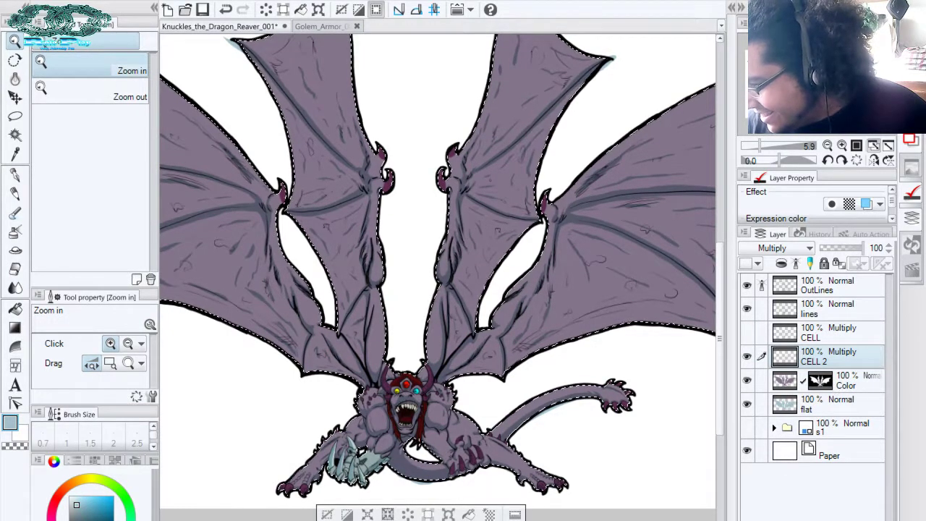
{"action": "left_click", "coordinate": [856, 264]}
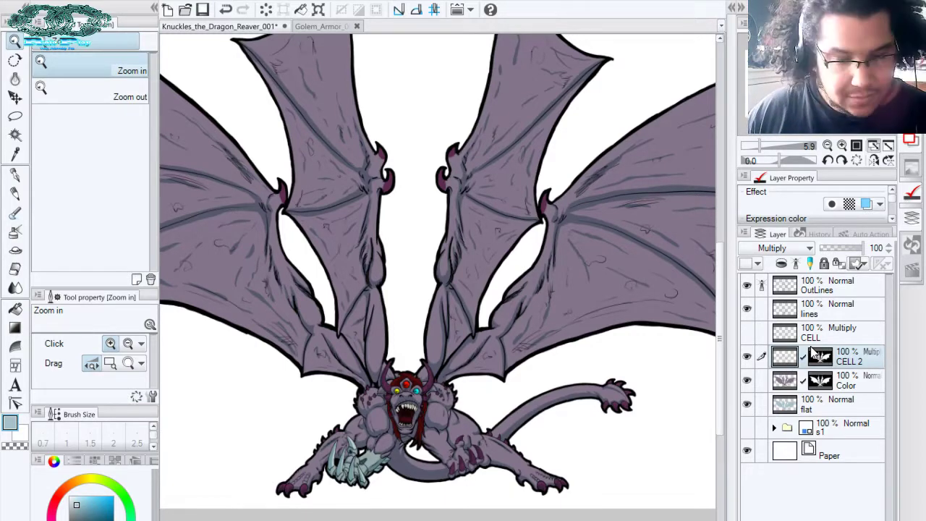
{"action": "key", "text": "p"}
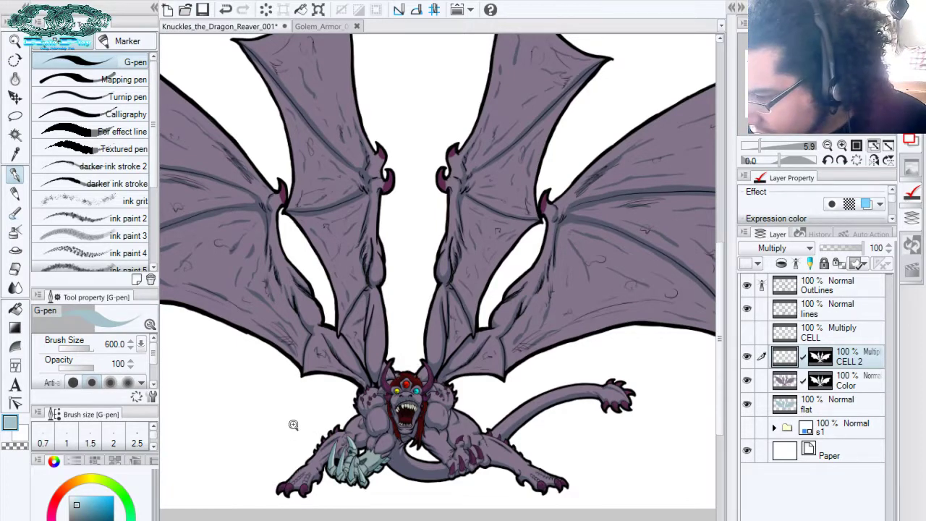
Try the Running color spray and Spray airbrushes as skin texture on the upper arm above the metal claws, undoing each test
{"action": "key", "text": "slash"}
{"action": "left_click_drag", "start_coordinate": [295, 424], "coordinate": [388, 456]}
{"action": "mouse_move", "coordinate": [586, 456]}
{"action": "left_mouse_down"}
{"action": "mouse_move", "coordinate": [455, 205]}
{"action": "mouse_move", "coordinate": [446, 233]}
{"action": "left_mouse_up"}
{"action": "key", "text": "p"}
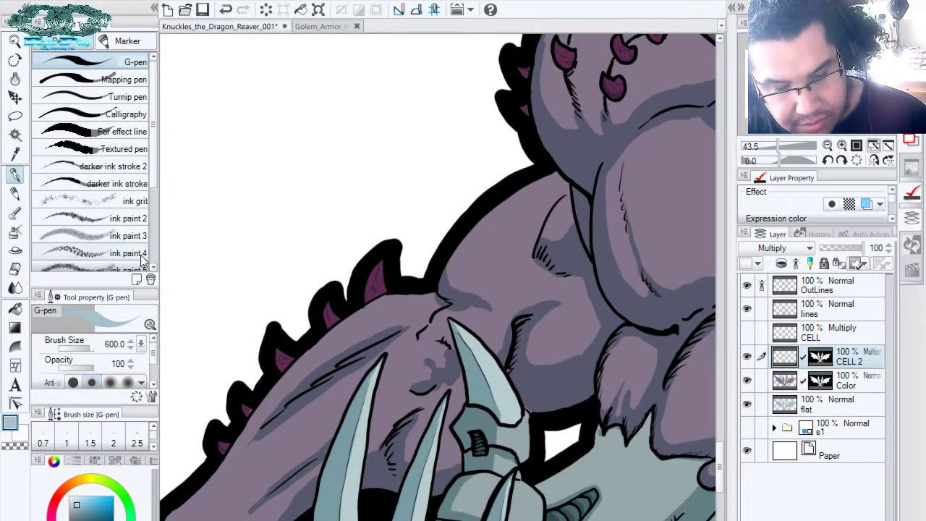
{"action": "key", "text": "b"}
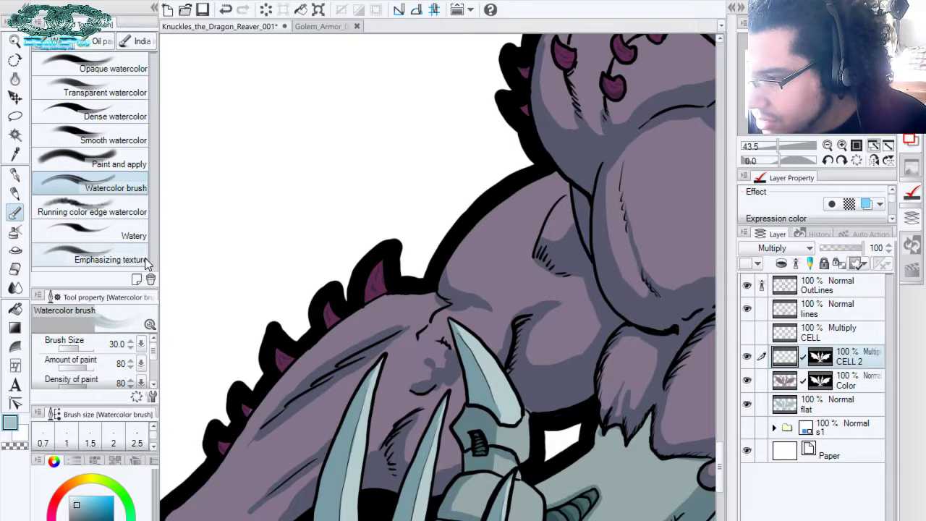
{"action": "key", "text": "b"}
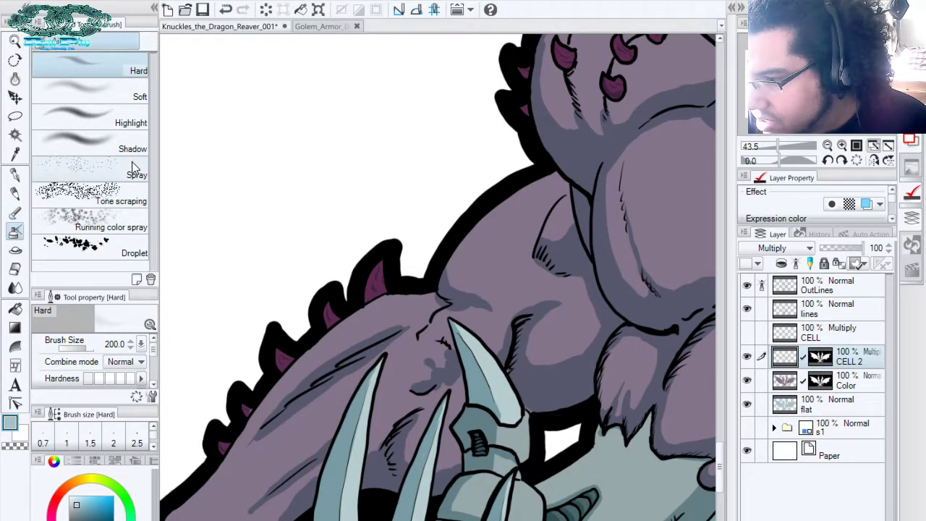
{"action": "left_click", "coordinate": [109, 221]}
{"action": "left_click_drag", "start_coordinate": [506, 275], "coordinate": [535, 214]}
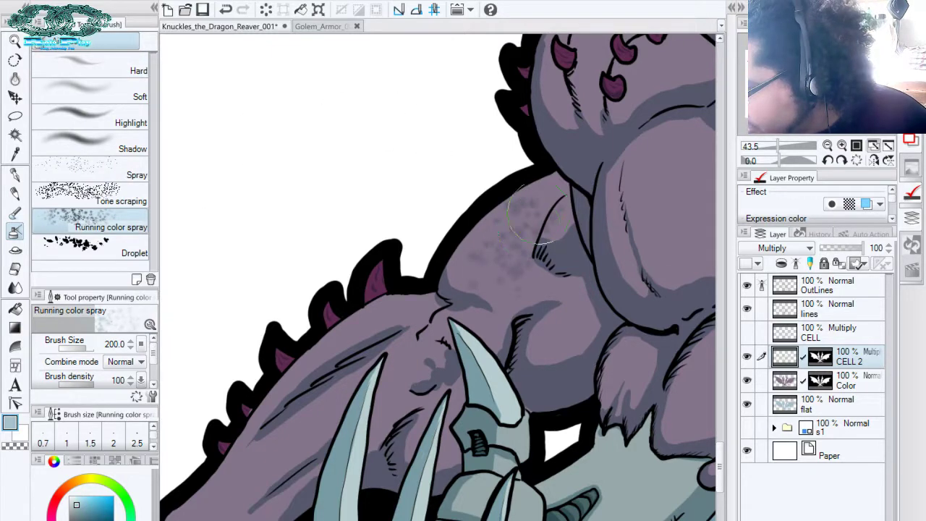
{"action": "key", "text": "ctrl+z"}
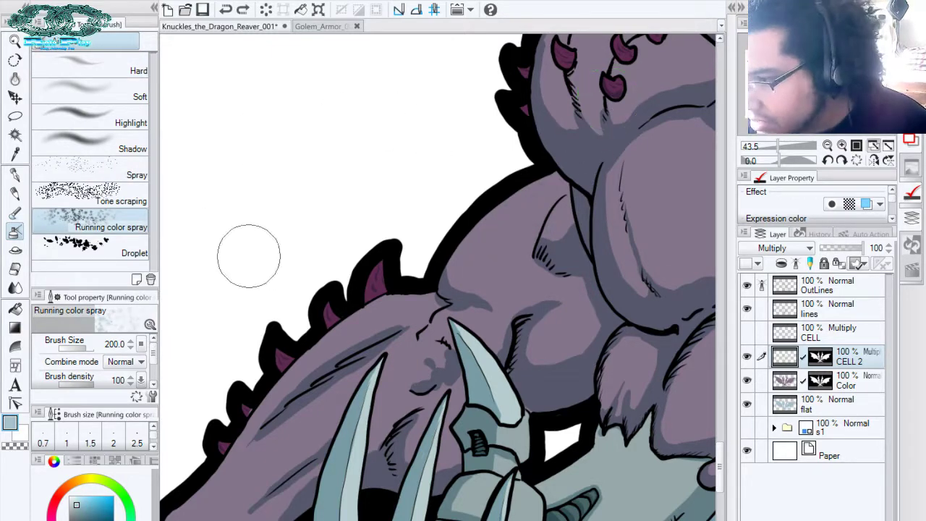
{"action": "key", "text": "comma"}
{"action": "mouse_move", "coordinate": [502, 235]}
{"action": "left_mouse_down"}
{"action": "mouse_move", "coordinate": [479, 225]}
{"action": "mouse_move", "coordinate": [512, 214]}
{"action": "left_mouse_up"}
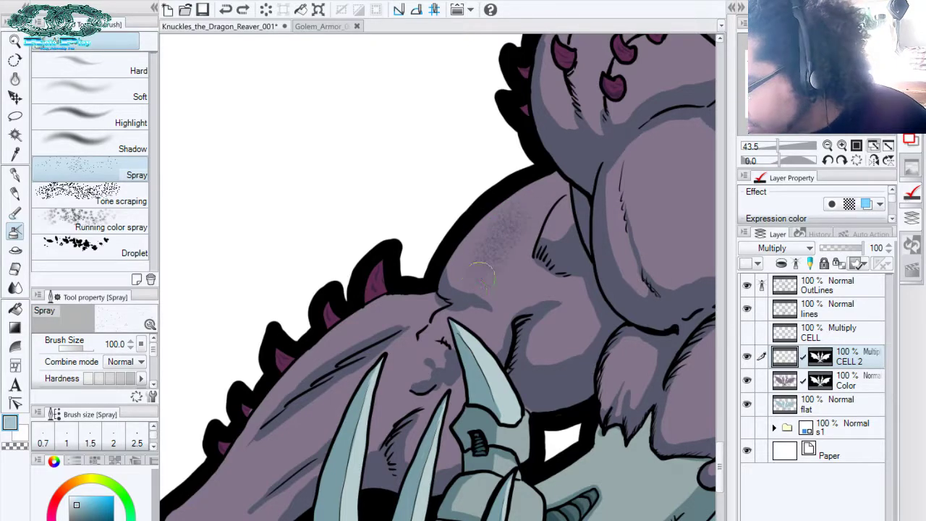
{"action": "key", "text": "ctrl+z"}
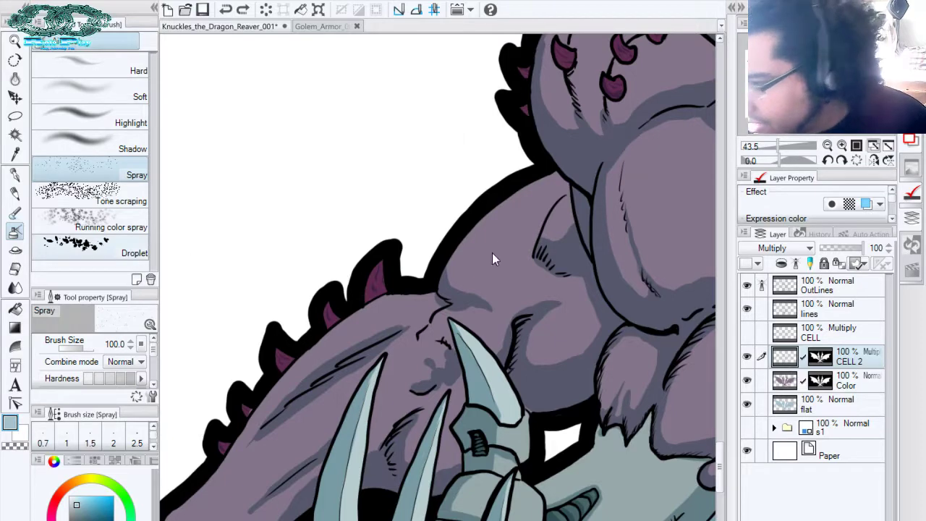
Try stippling the upper arm with the Droplet airbrush at sizes 20, 70 and 40, undoing the test strokes
{"action": "left_click", "coordinate": [91, 245]}
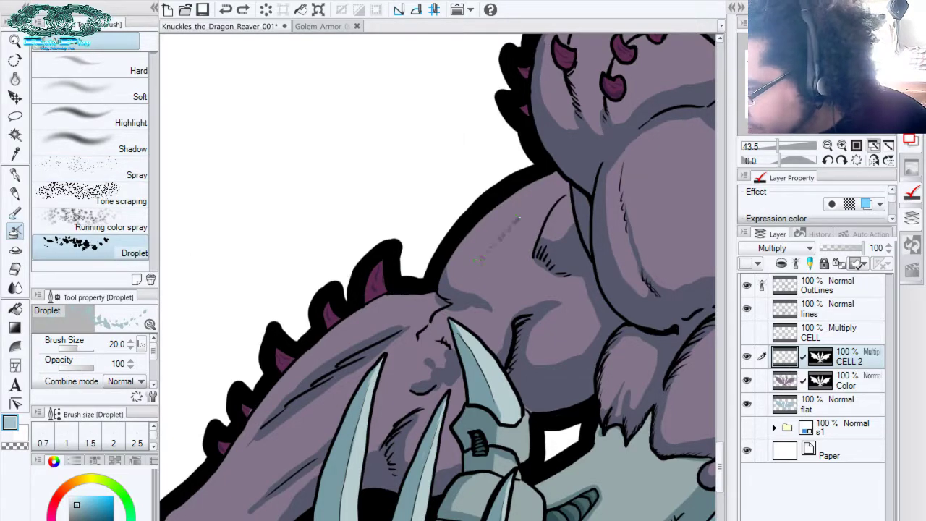
{"action": "left_click_drag", "start_coordinate": [519, 218], "coordinate": [481, 258]}
{"action": "key", "text": "ctrl+z"}
{"action": "key", "text": "]"}
{"action": "key", "text": "]"}
{"action": "key", "text": "]"}
{"action": "key", "text": "]"}
{"action": "key", "text": "]"}
{"action": "key", "text": "]"}
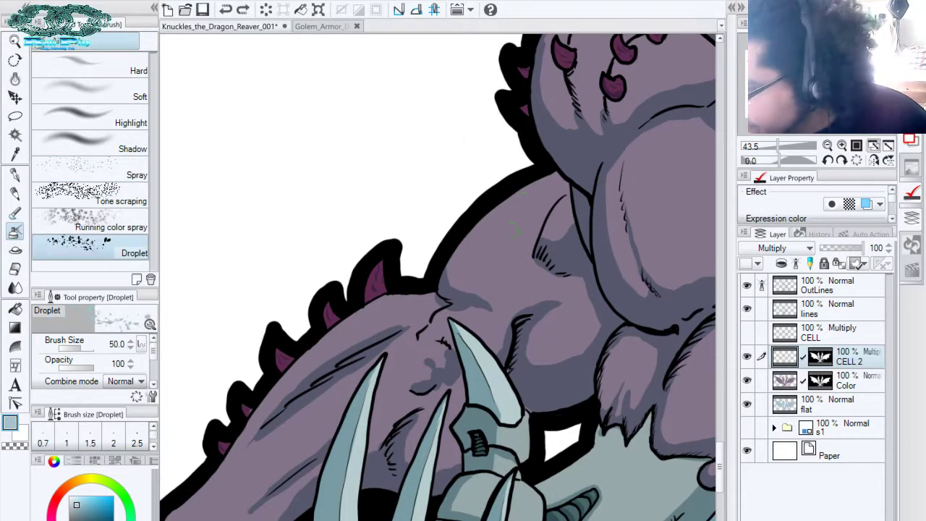
{"action": "left_click_drag", "start_coordinate": [519, 192], "coordinate": [483, 249]}
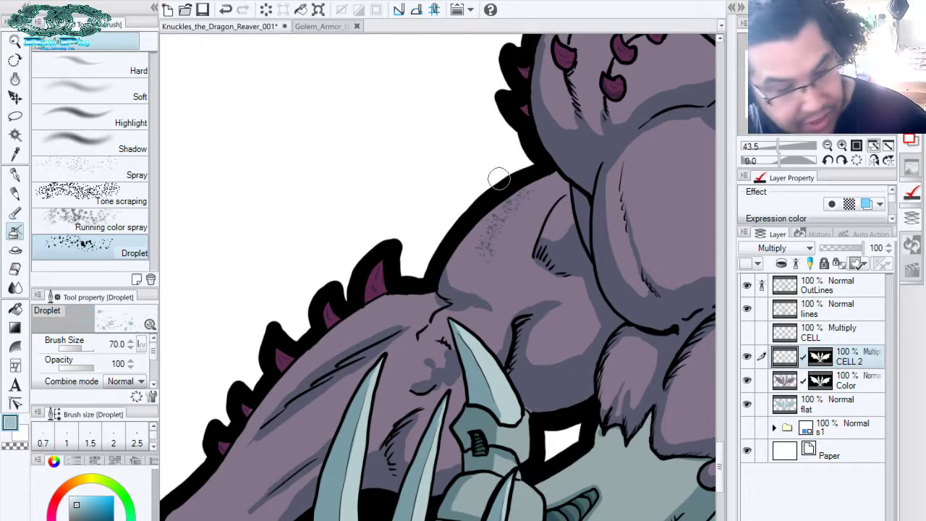
{"action": "key", "text": "ctrl+z"}
{"action": "key", "text": "bracketleft"}
{"action": "key", "text": "bracketleft"}
{"action": "key", "text": "bracketleft"}
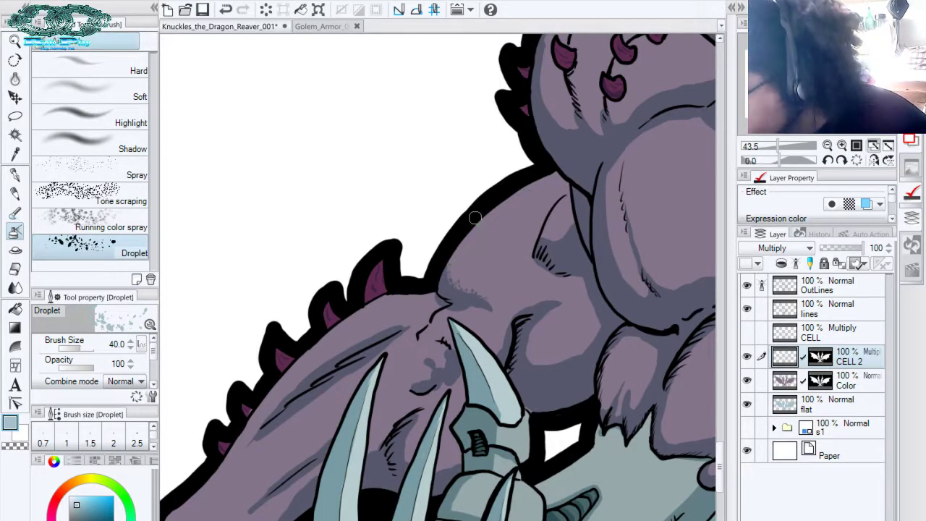
Set the G-pen to size 40 and stipple small dots along the edge of the upper arm's lower shadow on CELL 2
{"action": "key", "text": "p"}
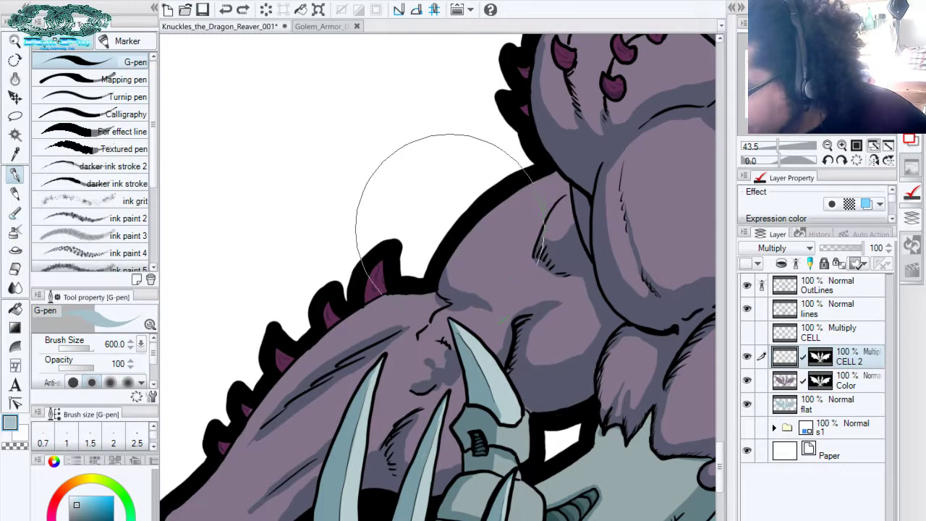
{"action": "key", "text": "["}
{"action": "key", "text": "["}
{"action": "key", "text": "["}
{"action": "key", "text": "["}
{"action": "key", "text": "["}
{"action": "key", "text": "["}
{"action": "key", "text": "["}
{"action": "key", "text": "["}
{"action": "key", "text": "["}
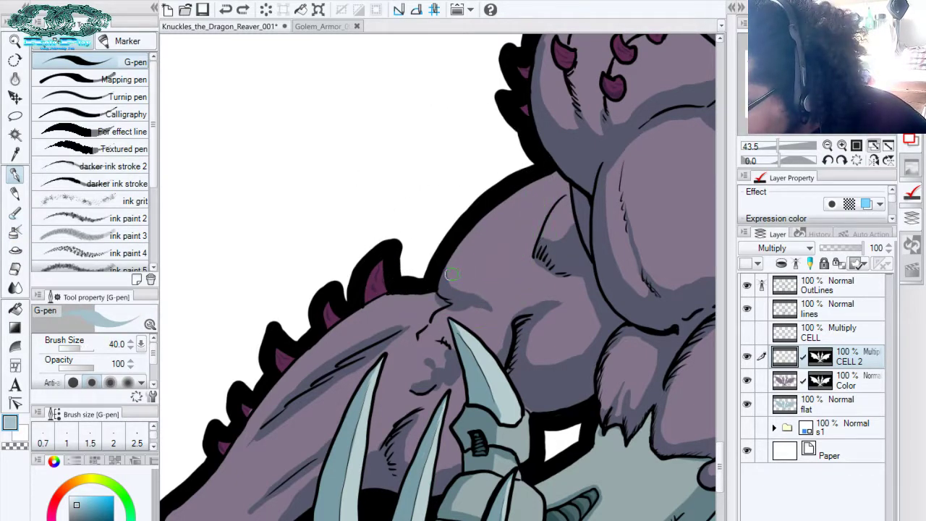
{"action": "left_click_drag", "start_coordinate": [451, 274], "coordinate": [450, 277]}
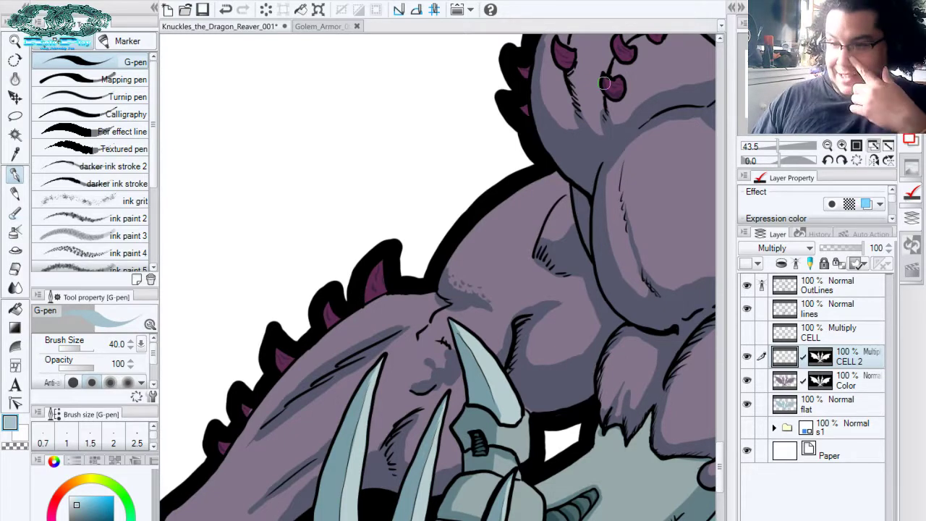
Set the Droplet airbrush to size 80 and stipple the shadow edges of the limb behind the metal claws on CELL 2
{"action": "key", "text": "b"}
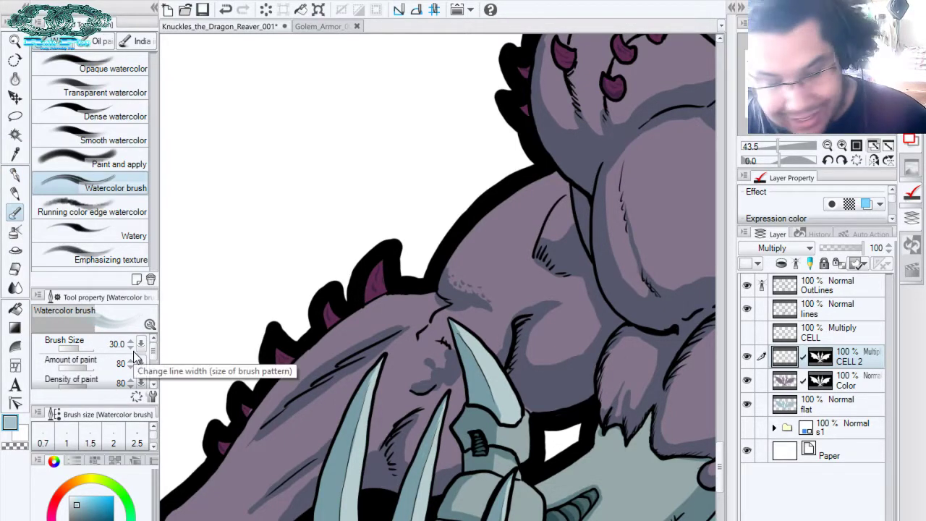
{"action": "key", "text": "b"}
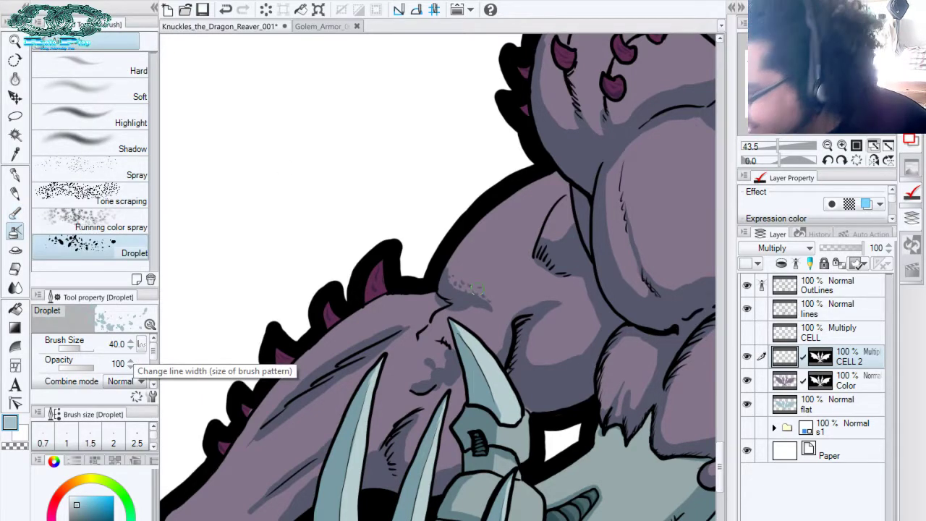
{"action": "key", "text": "bracketright"}
{"action": "key", "text": "bracketright"}
{"action": "key", "text": "bracketright"}
{"action": "key", "text": "bracketright"}
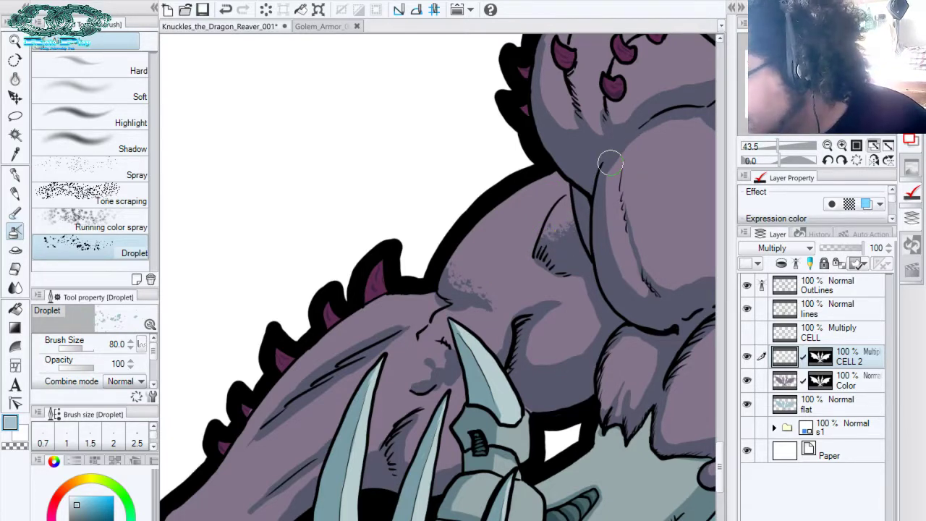
{"action": "left_click_drag", "start_coordinate": [591, 238], "coordinate": [546, 141]}
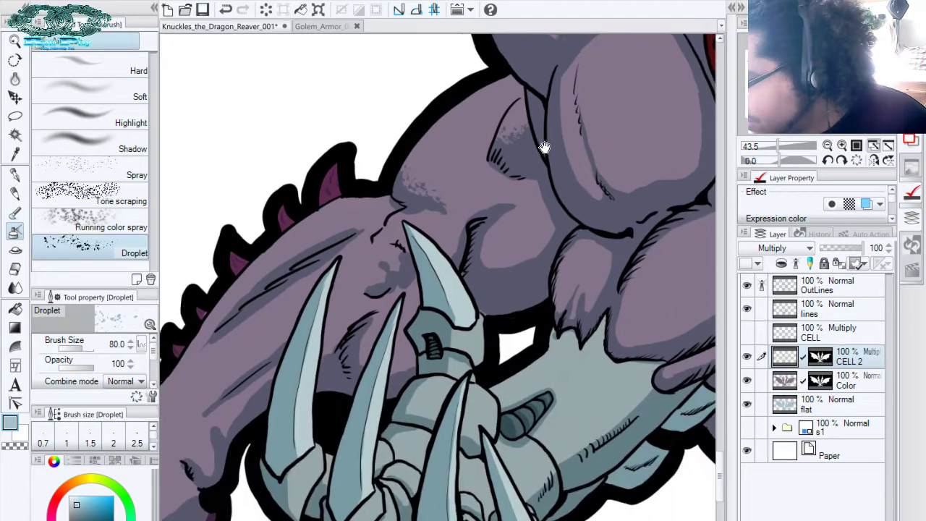
{"action": "mouse_move", "coordinate": [497, 246]}
{"action": "left_mouse_down"}
{"action": "mouse_move", "coordinate": [548, 240]}
{"action": "mouse_move", "coordinate": [554, 207]}
{"action": "mouse_move", "coordinate": [555, 227]}
{"action": "mouse_move", "coordinate": [520, 262]}
{"action": "mouse_move", "coordinate": [487, 248]}
{"action": "mouse_move", "coordinate": [528, 256]}
{"action": "mouse_move", "coordinate": [497, 262]}
{"action": "left_mouse_up"}
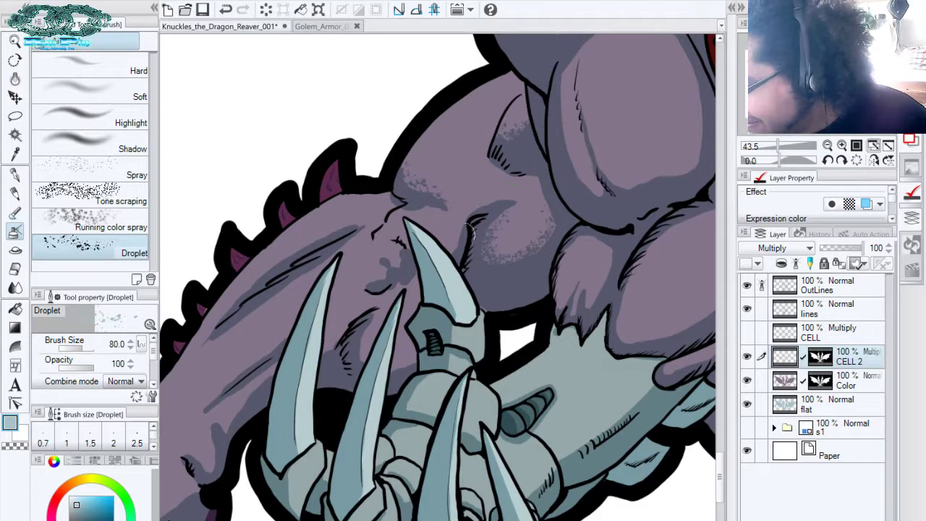
{"action": "left_click_drag", "start_coordinate": [474, 232], "coordinate": [630, 169]}
{"action": "left_click_drag", "start_coordinate": [502, 165], "coordinate": [456, 190]}
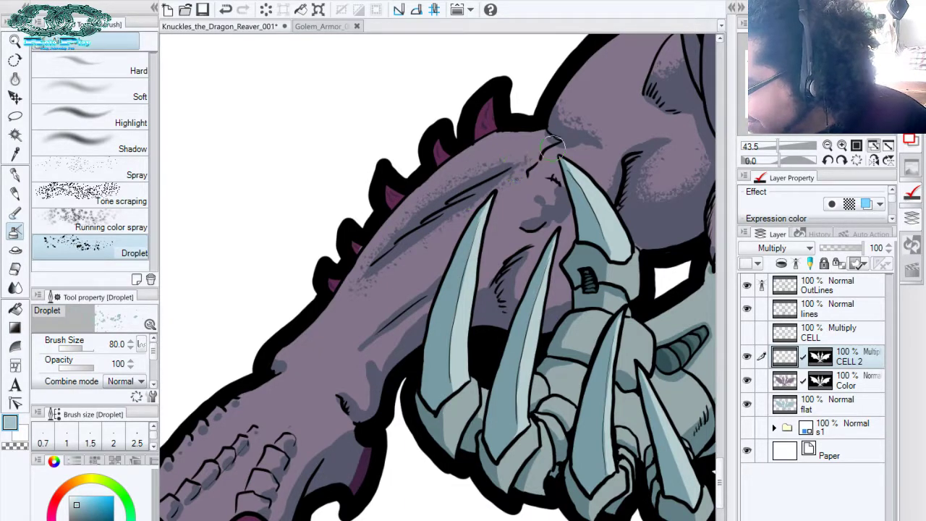
Undo the last stippling and stipple the lower limb's shadow edges again, down toward the clawed foot, with the size 80 Droplet airbrush
{"action": "key", "text": "ctrl+space"}
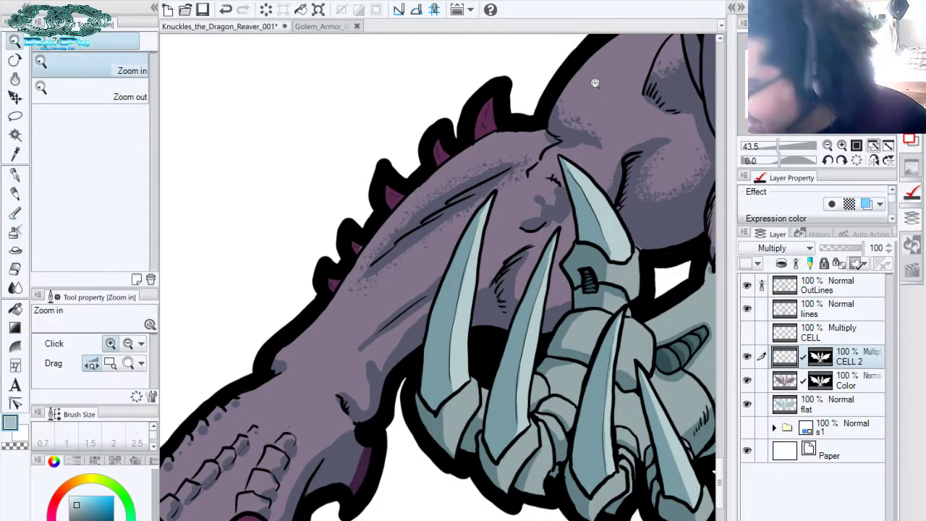
{"action": "left_click_drag", "start_coordinate": [544, 277], "coordinate": [456, 278]}
{"action": "left_click_drag", "start_coordinate": [713, 177], "coordinate": [608, 196]}
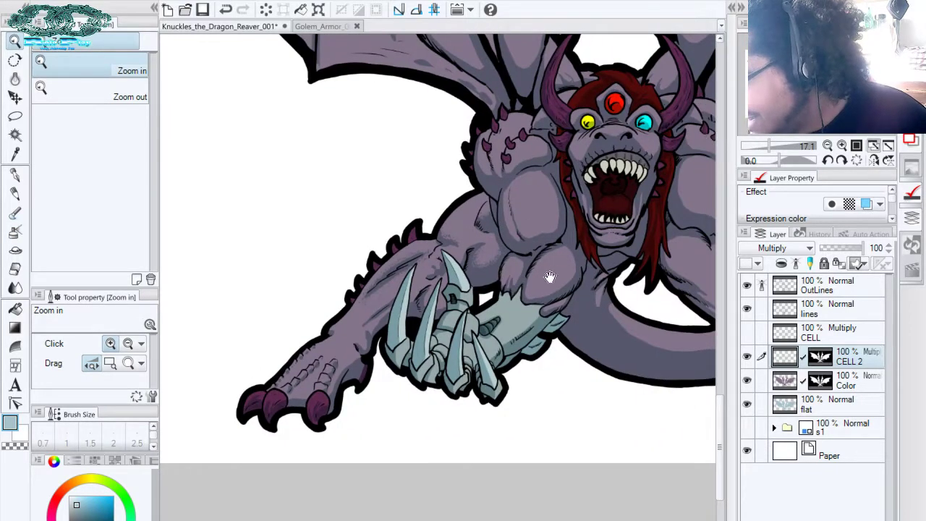
{"action": "left_click_drag", "start_coordinate": [550, 277], "coordinate": [496, 281]}
{"action": "left_click_drag", "start_coordinate": [495, 281], "coordinate": [483, 280]}
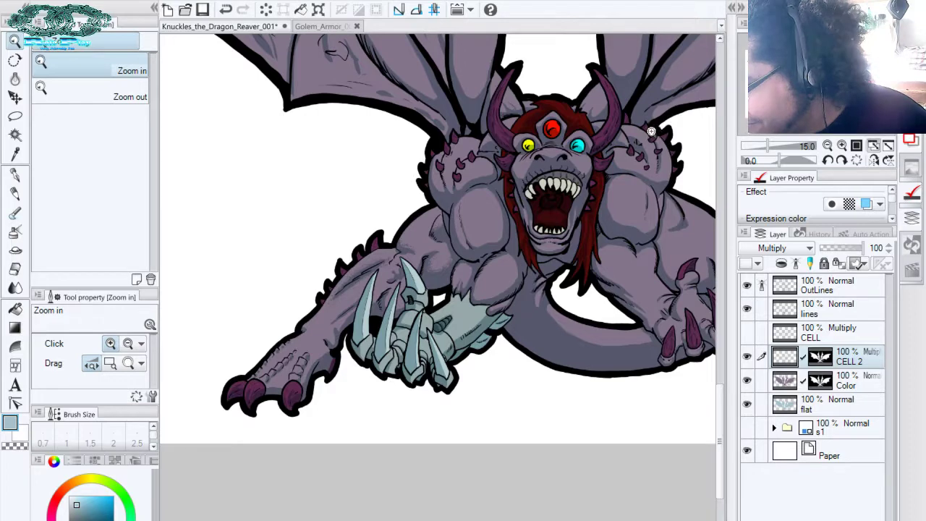
{"action": "key", "text": "ctrl+z"}
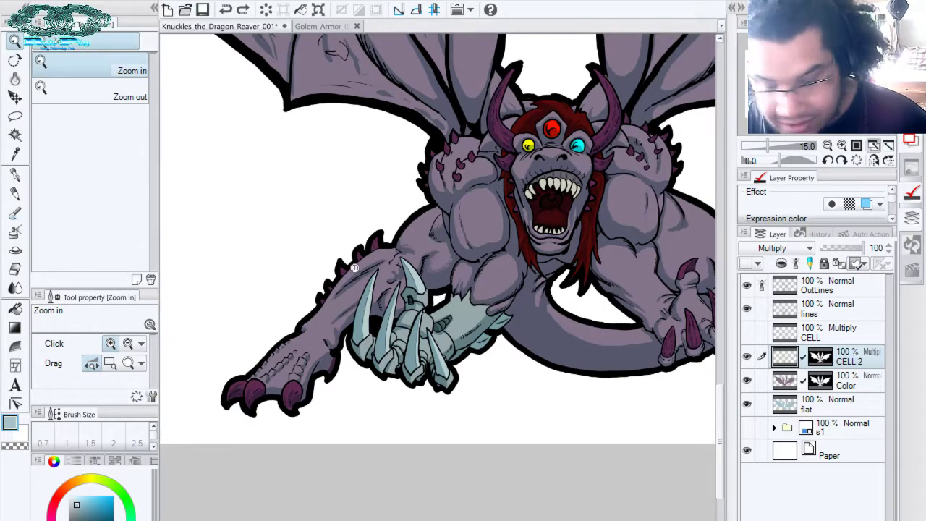
{"action": "key", "text": "b"}
{"action": "left_click_drag", "start_coordinate": [407, 277], "coordinate": [518, 234]}
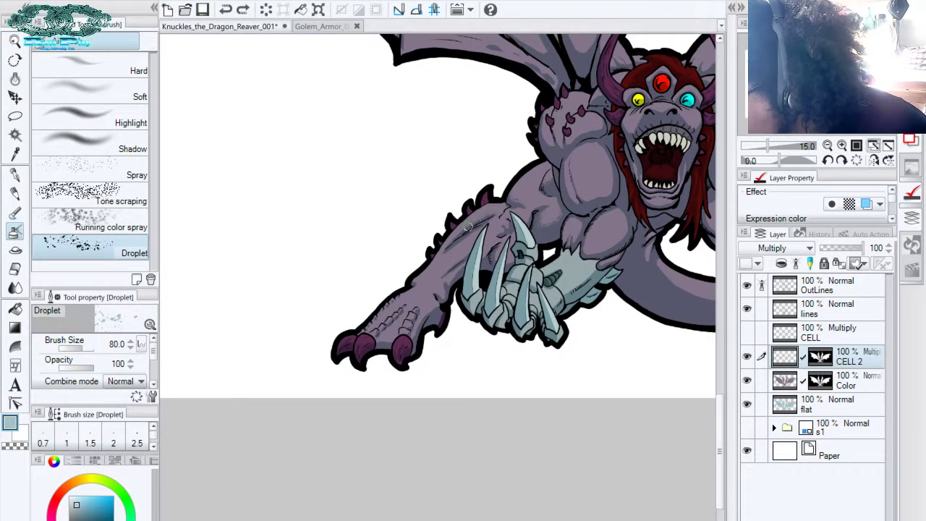
{"action": "left_click_drag", "start_coordinate": [461, 235], "coordinate": [433, 273]}
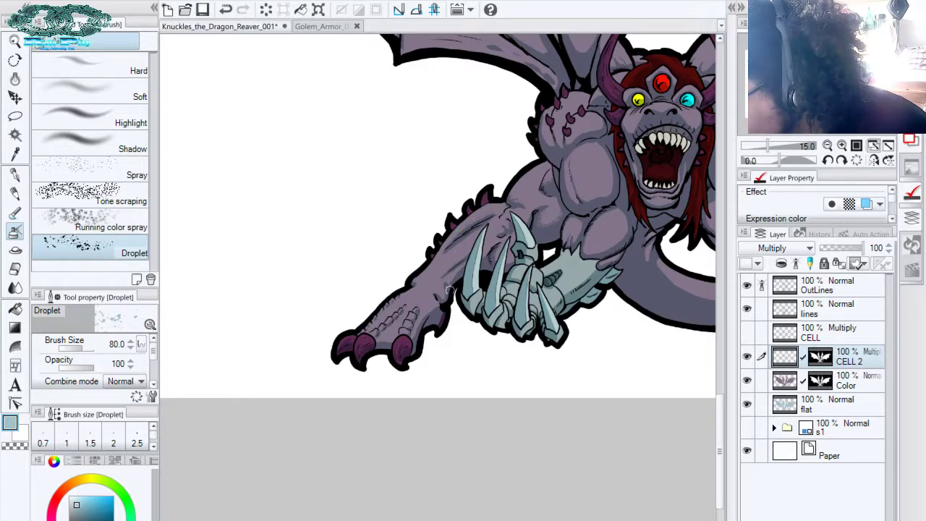
Stipple the shadow edges on the forearm, bicep and shoulder of the arm with the metal gauntlet
{"action": "left_click_drag", "start_coordinate": [603, 221], "coordinate": [554, 245]}
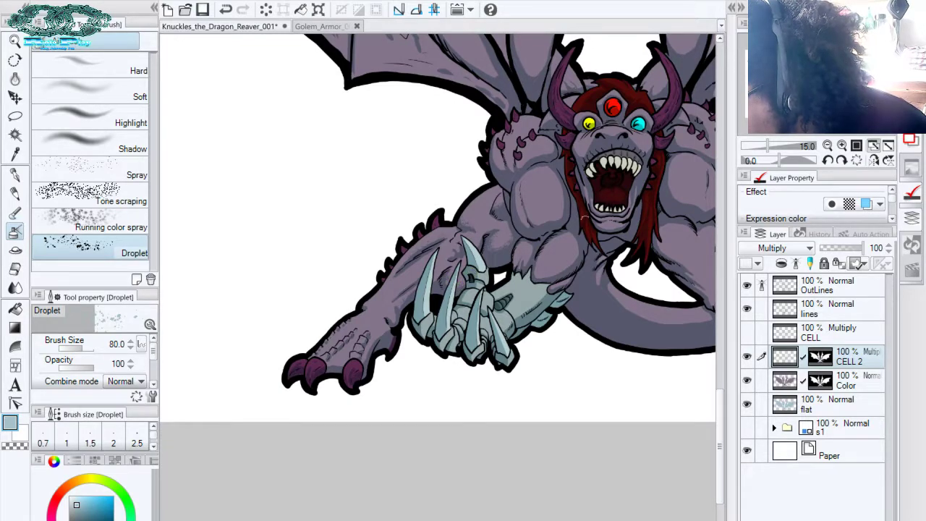
{"action": "left_click_drag", "start_coordinate": [585, 217], "coordinate": [508, 245]}
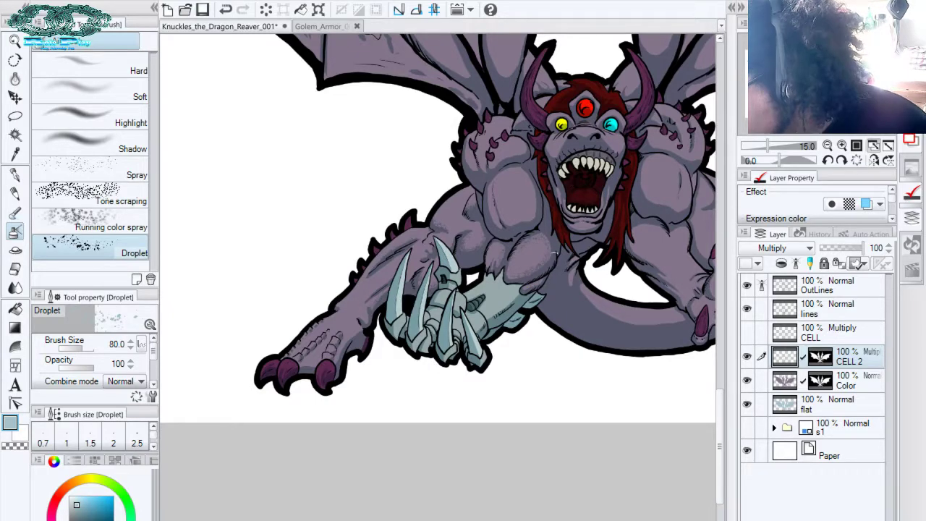
{"action": "left_click_drag", "start_coordinate": [583, 105], "coordinate": [526, 166]}
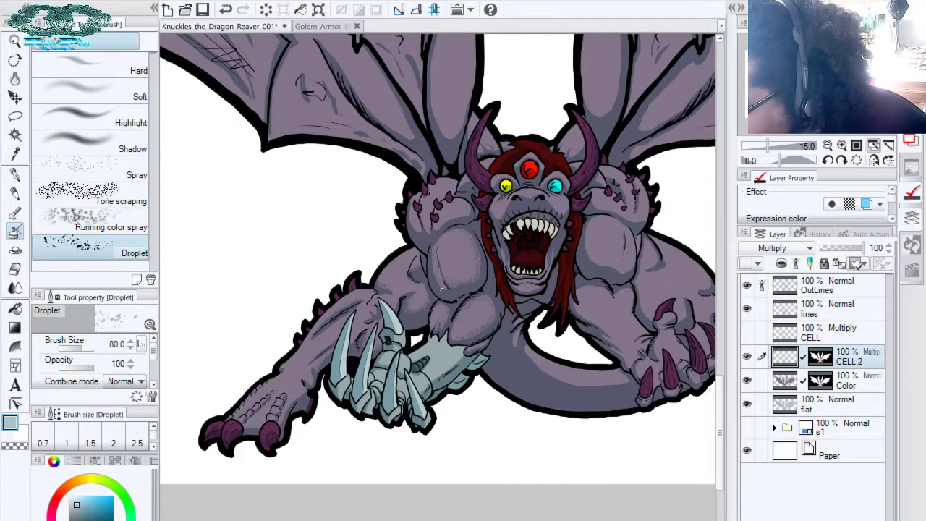
{"action": "left_click_drag", "start_coordinate": [493, 151], "coordinate": [522, 186]}
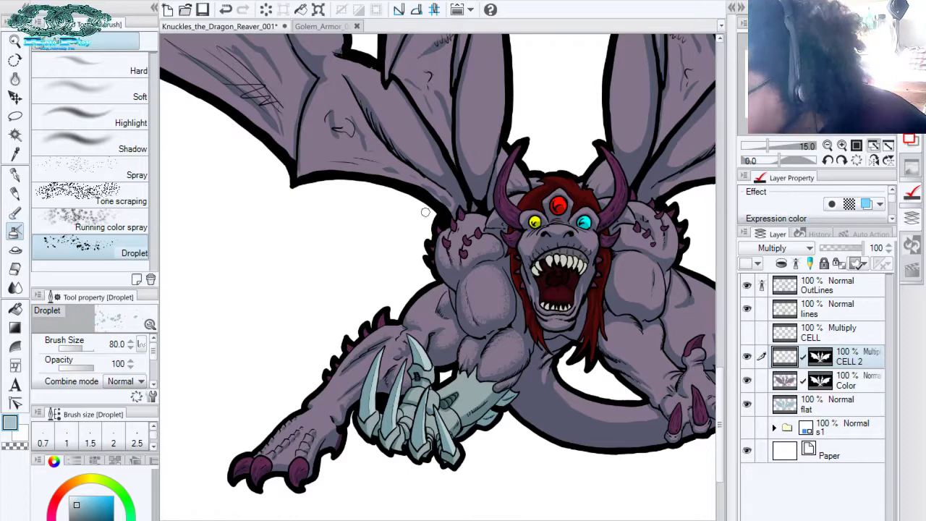
Stipple along the shadow edge of the long curved tail up to its spiked tip
{"action": "left_click_drag", "start_coordinate": [426, 213], "coordinate": [343, 199]}
{"action": "left_click_drag", "start_coordinate": [566, 283], "coordinate": [512, 246]}
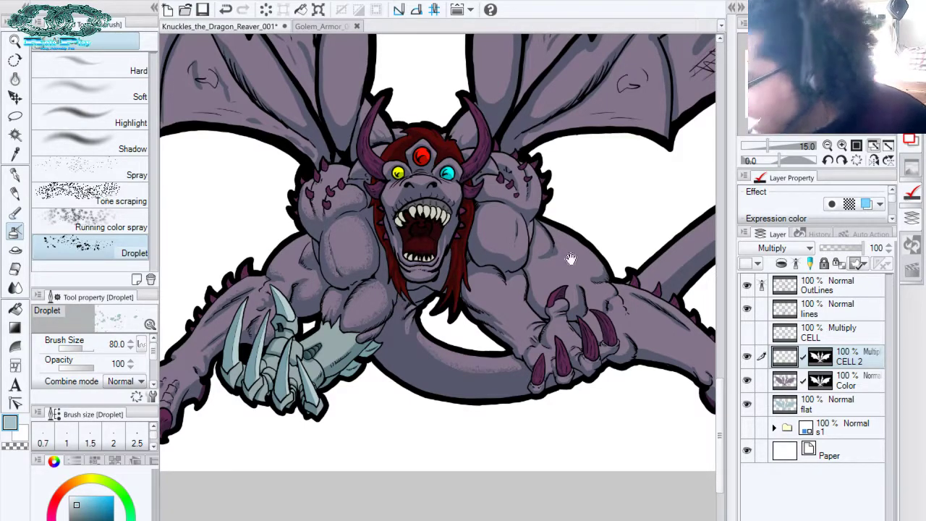
{"action": "left_click_drag", "start_coordinate": [571, 258], "coordinate": [287, 349]}
{"action": "left_click_drag", "start_coordinate": [780, 159], "coordinate": [767, 158]}
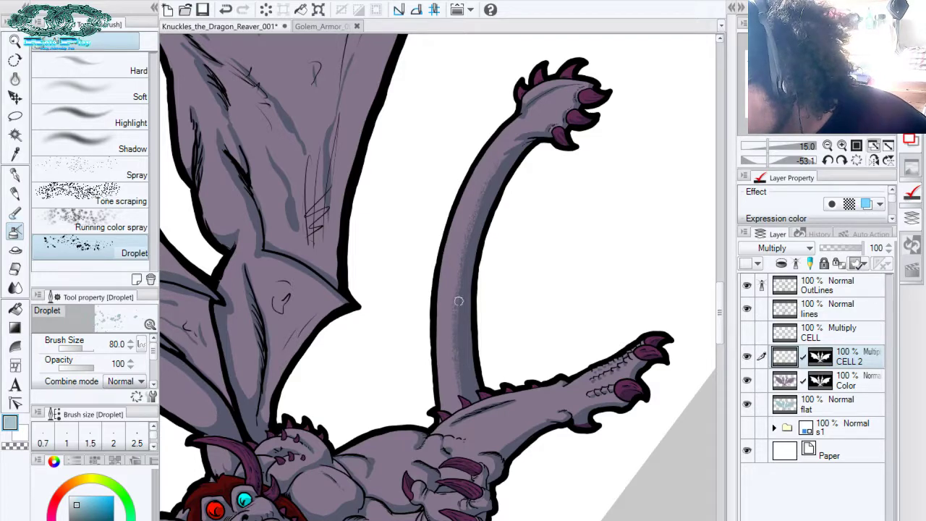
{"action": "left_click_drag", "start_coordinate": [586, 118], "coordinate": [559, 179]}
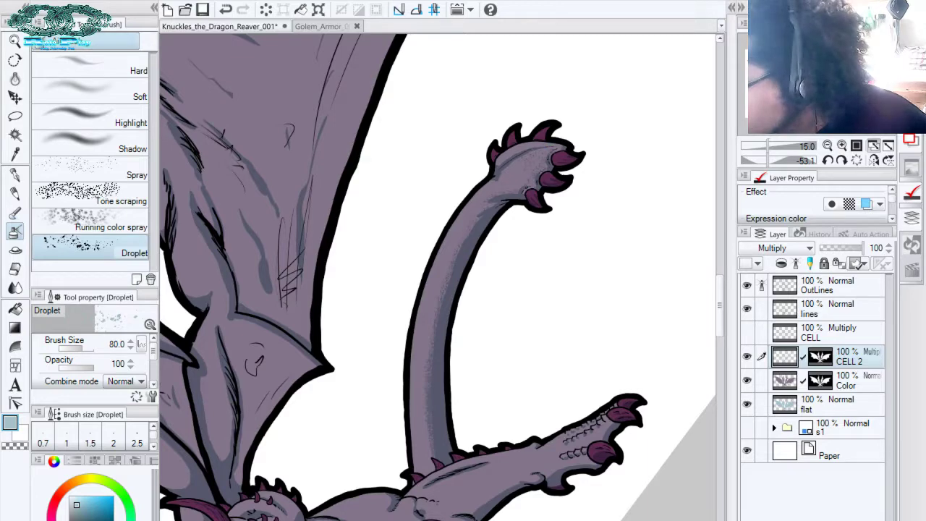
Stipple the shadow edges on the spiked leg beside the tail and on the bare clawed arm in front of it
{"action": "left_click_drag", "start_coordinate": [528, 232], "coordinate": [566, 62]}
{"action": "left_click_drag", "start_coordinate": [769, 160], "coordinate": [789, 161]}
{"action": "mouse_move", "coordinate": [545, 289]}
{"action": "left_mouse_down"}
{"action": "mouse_move", "coordinate": [562, 263]}
{"action": "mouse_move", "coordinate": [576, 191]}
{"action": "left_mouse_up"}
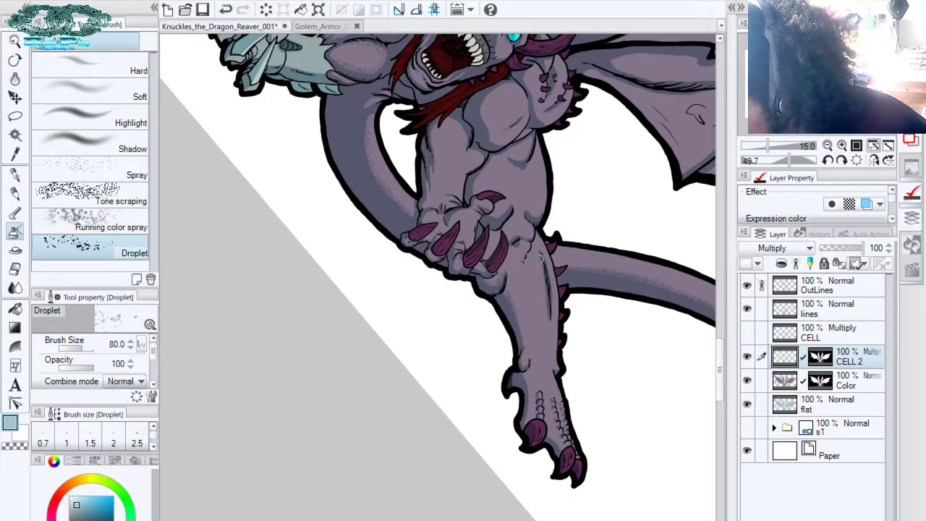
{"action": "scroll", "coordinate": [542, 283], "scroll_direction": "down", "scroll_amount": 3}
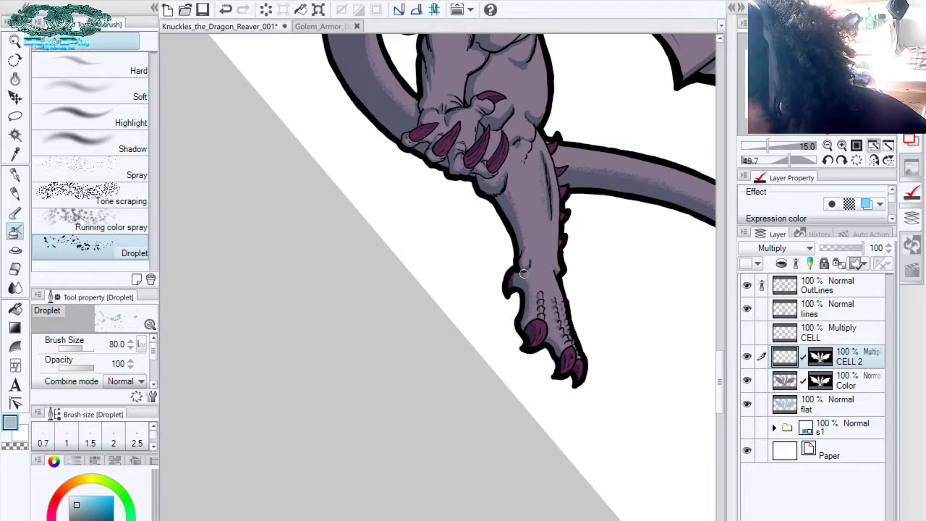
{"action": "scroll", "coordinate": [547, 203], "scroll_direction": "up", "scroll_amount": 5}
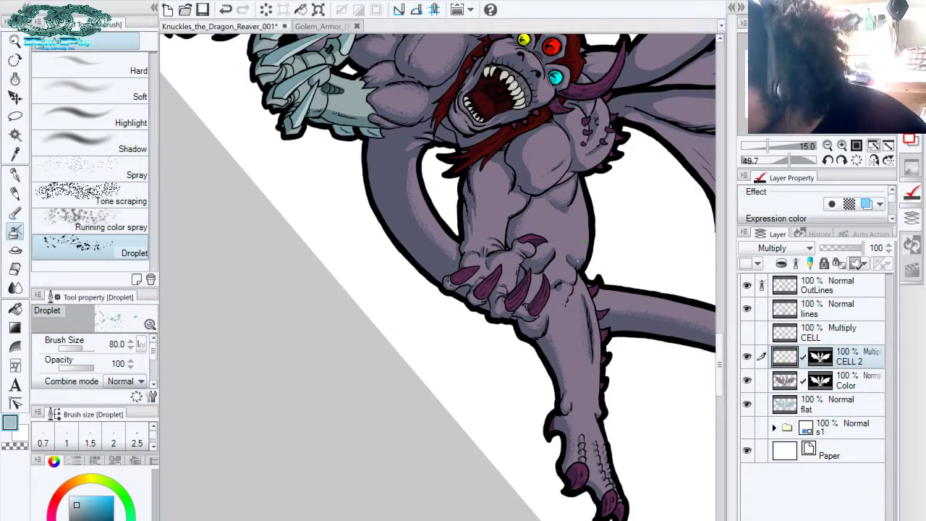
{"action": "left_click_drag", "start_coordinate": [560, 216], "coordinate": [614, 246]}
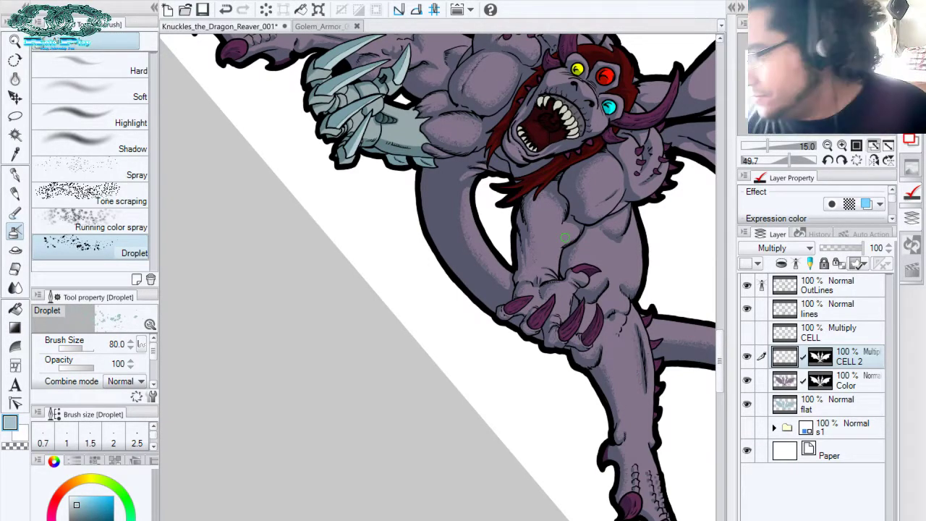
Stipple the shadow edges along the upper bone of the wing on the gauntlet arm's side, from its root to the claws
{"action": "left_click_drag", "start_coordinate": [495, 115], "coordinate": [424, 345]}
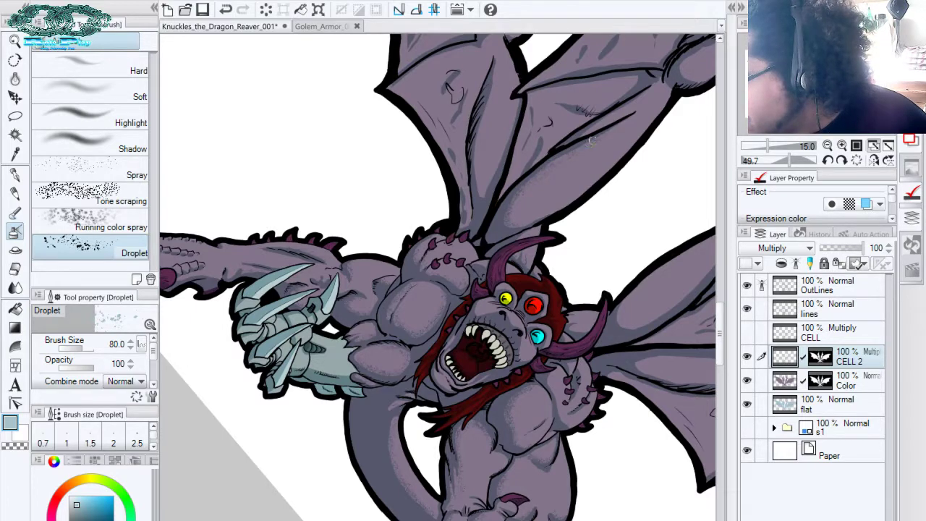
{"action": "left_click_drag", "start_coordinate": [591, 141], "coordinate": [547, 177]}
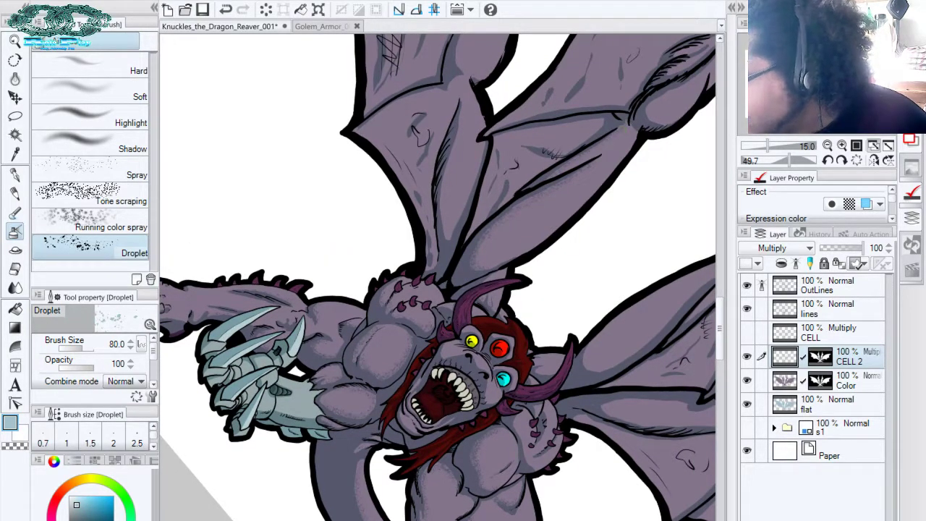
{"action": "left_click_drag", "start_coordinate": [626, 155], "coordinate": [394, 262]}
{"action": "left_click_drag", "start_coordinate": [568, 73], "coordinate": [658, 79]}
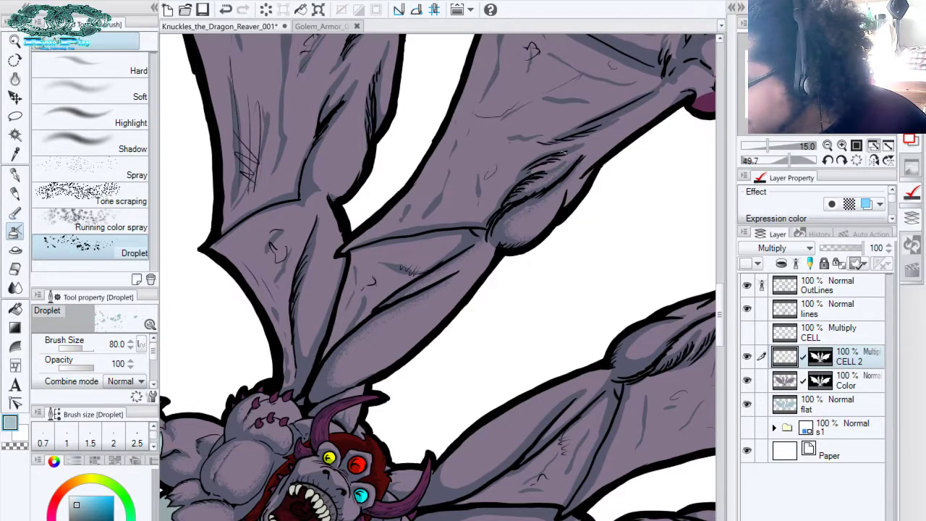
{"action": "left_click_drag", "start_coordinate": [633, 113], "coordinate": [571, 155]}
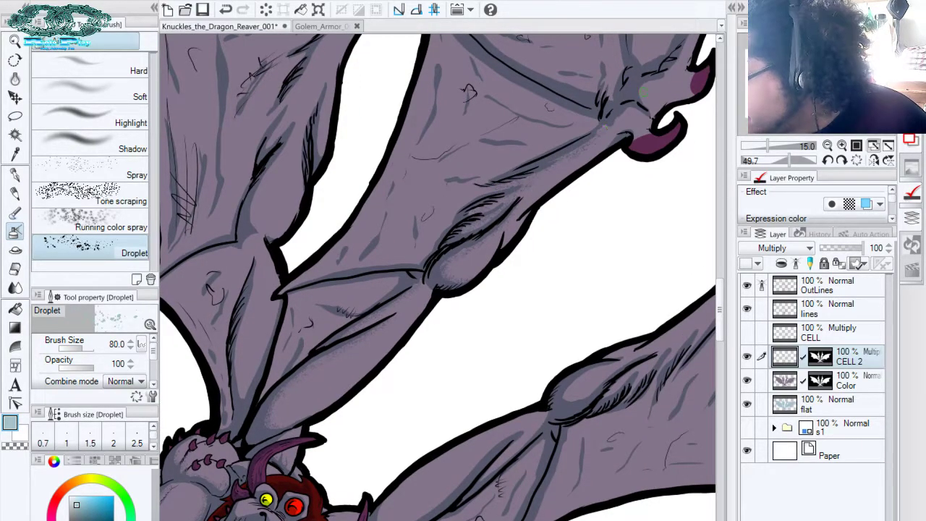
{"action": "left_click_drag", "start_coordinate": [651, 109], "coordinate": [622, 172]}
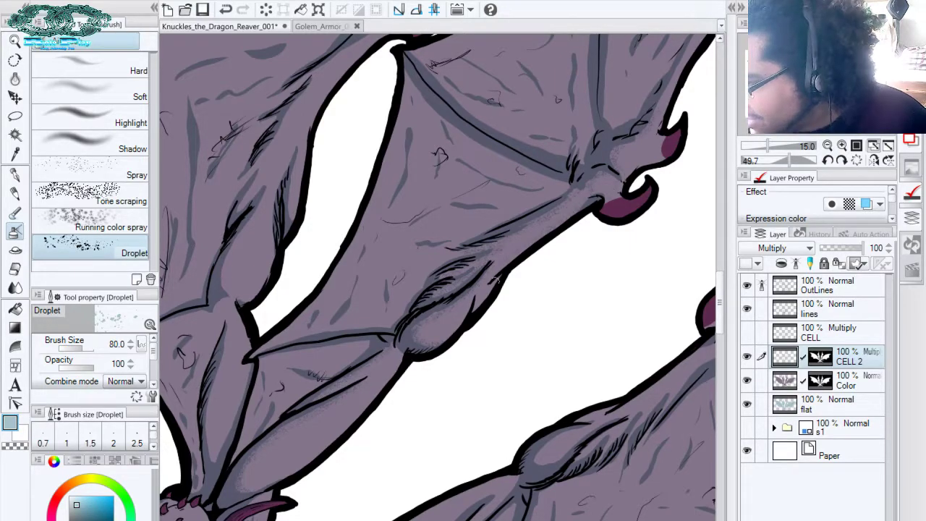
Stipple the shadow edges on the spiked shoulders around the dragon's head
{"action": "left_click_drag", "start_coordinate": [506, 324], "coordinate": [507, 165]}
{"action": "left_click_drag", "start_coordinate": [544, 311], "coordinate": [546, 178]}
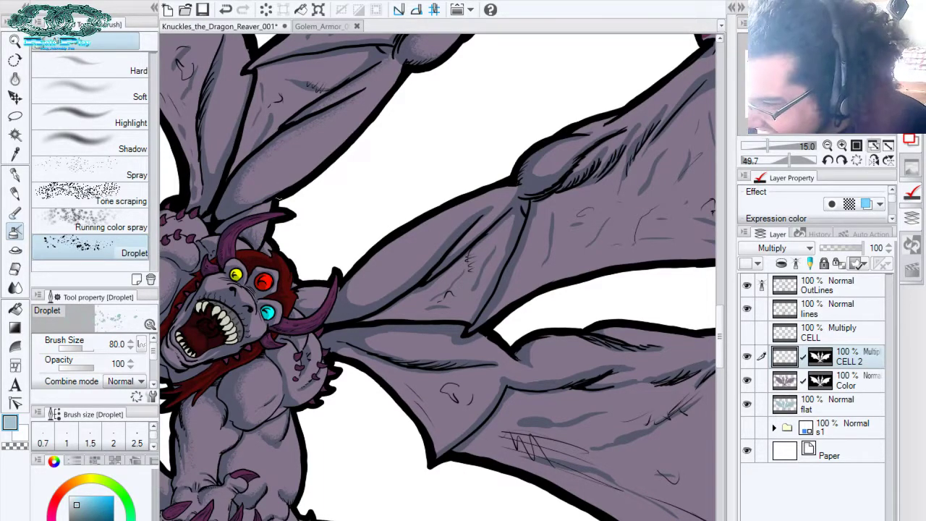
{"action": "left_click_drag", "start_coordinate": [356, 228], "coordinate": [445, 178]}
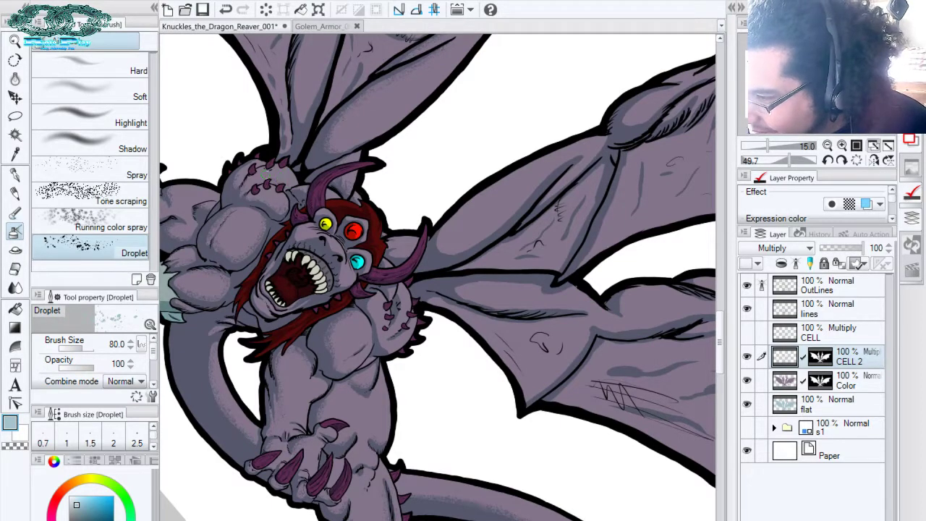
{"action": "left_click_drag", "start_coordinate": [450, 158], "coordinate": [445, 75]}
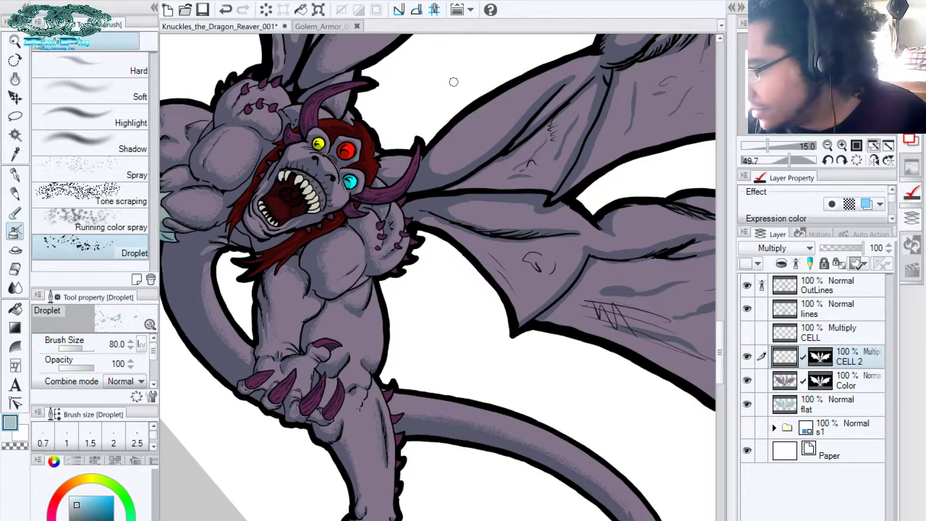
Stipple the shadow edges along the lower wing bone on the bare clawed arm's side, from its root to the claw
{"action": "left_click_drag", "start_coordinate": [789, 160], "coordinate": [800, 161]}
{"action": "left_click_drag", "start_coordinate": [540, 344], "coordinate": [348, 334]}
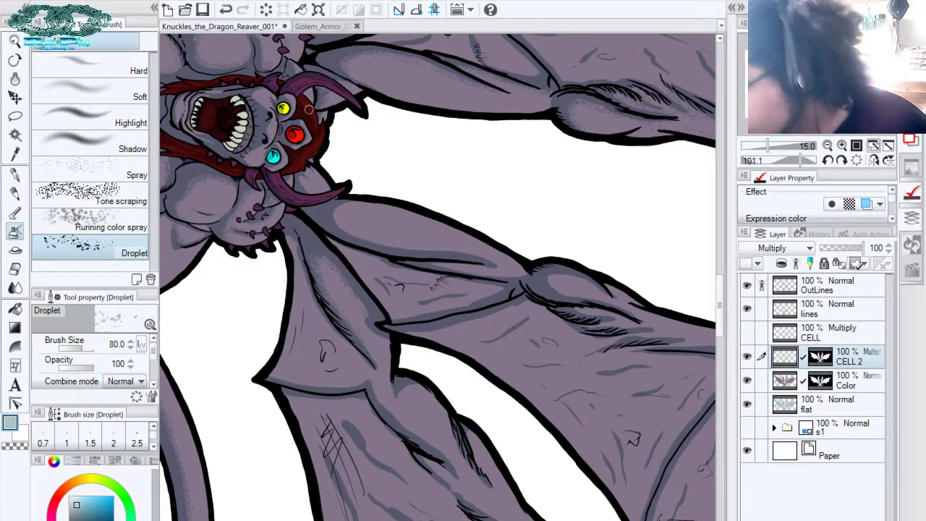
{"action": "scroll", "coordinate": [340, 159], "scroll_direction": "down", "scroll_amount": 4}
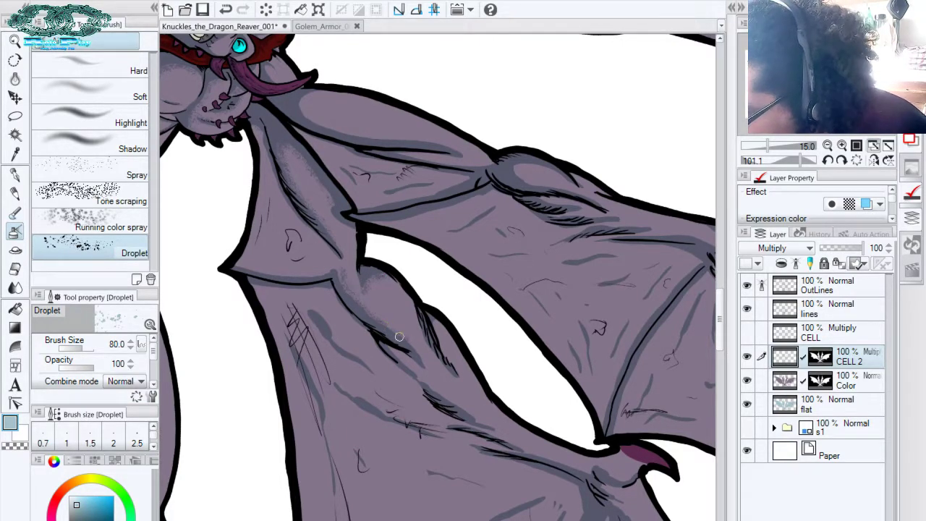
{"action": "left_click_drag", "start_coordinate": [414, 297], "coordinate": [393, 244]}
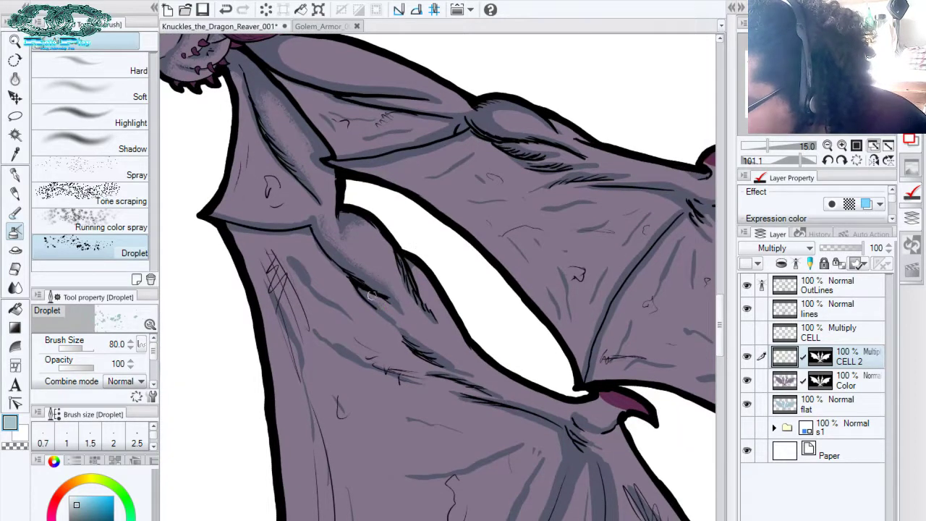
{"action": "scroll", "coordinate": [424, 344], "scroll_direction": "down", "scroll_amount": 3}
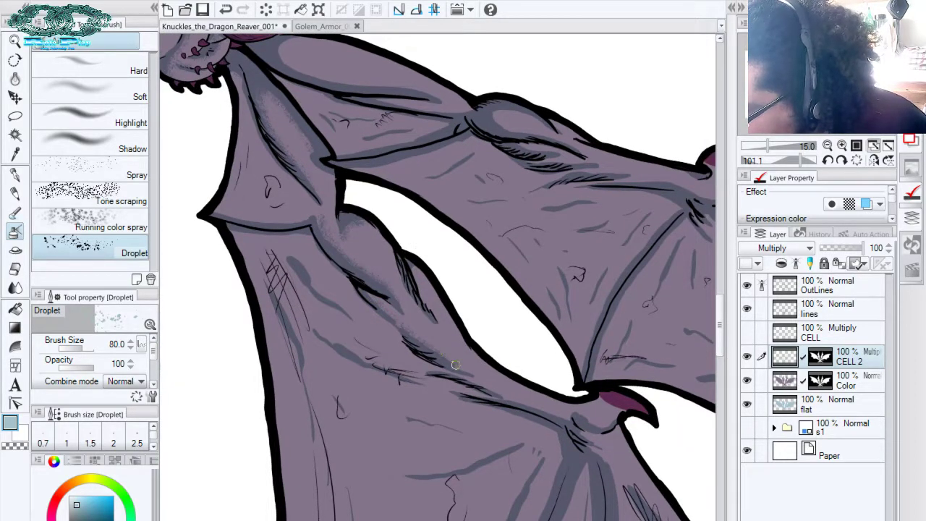
{"action": "scroll", "coordinate": [455, 365], "scroll_direction": "up", "scroll_amount": 3}
{"action": "scroll", "coordinate": [428, 310], "scroll_direction": "down", "scroll_amount": 3}
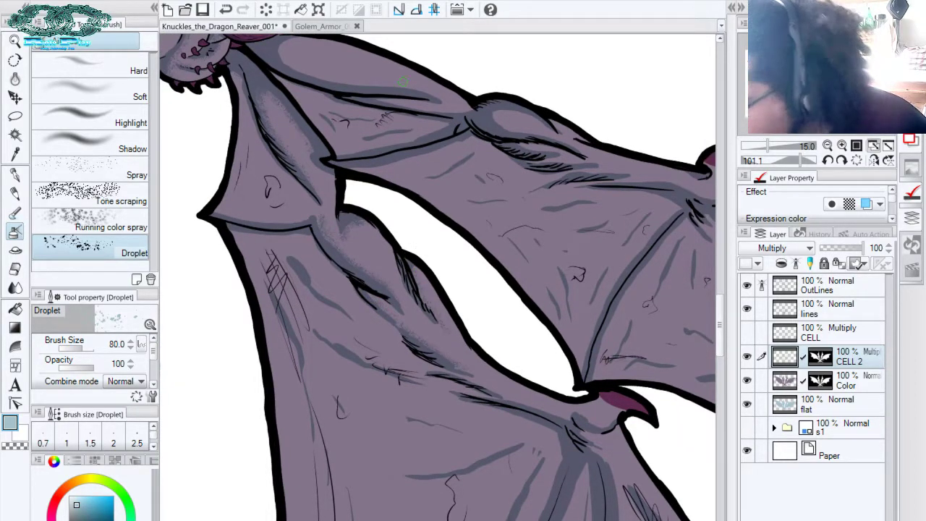
{"action": "scroll", "coordinate": [437, 217], "scroll_direction": "up", "scroll_amount": 3}
{"action": "scroll", "coordinate": [443, 295], "scroll_direction": "down", "scroll_amount": 3}
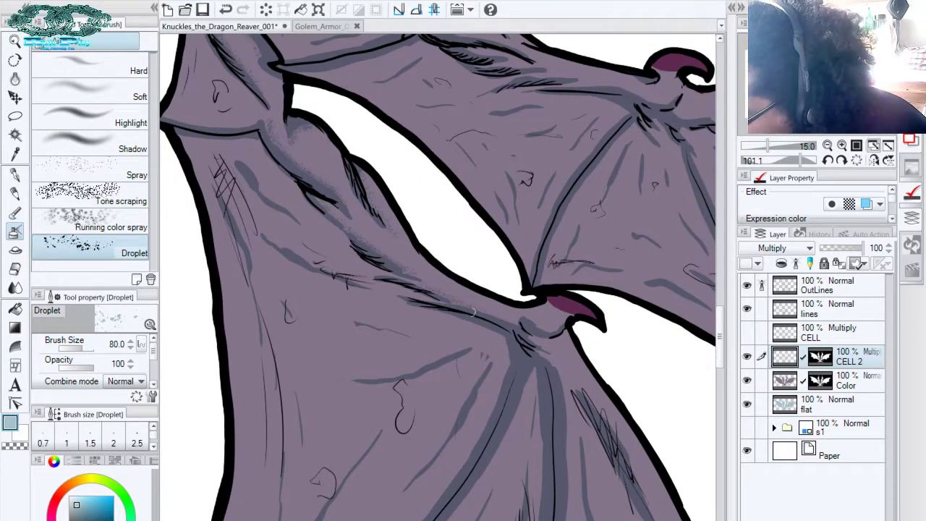
{"action": "scroll", "coordinate": [492, 318], "scroll_direction": "up", "scroll_amount": 3}
{"action": "left_click_drag", "start_coordinate": [554, 331], "coordinate": [466, 283]}
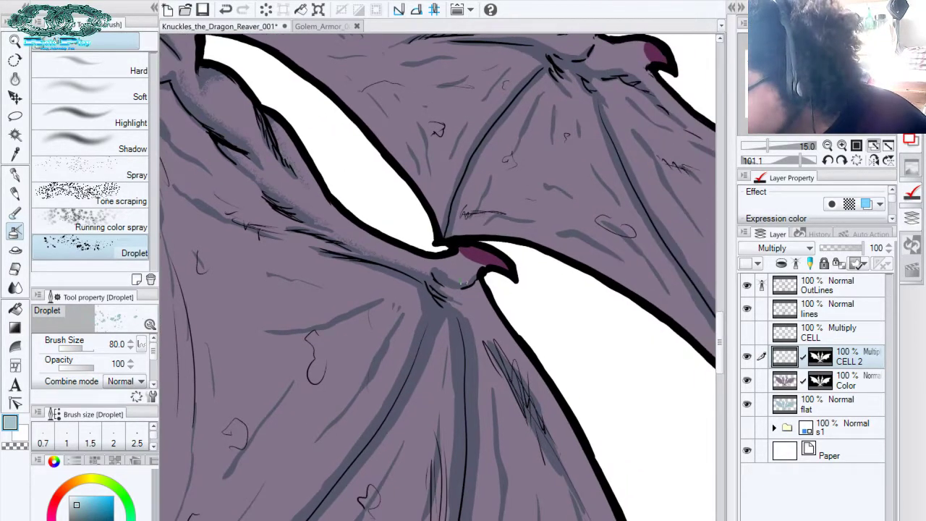
{"action": "scroll", "coordinate": [438, 269], "scroll_direction": "down", "scroll_amount": 3}
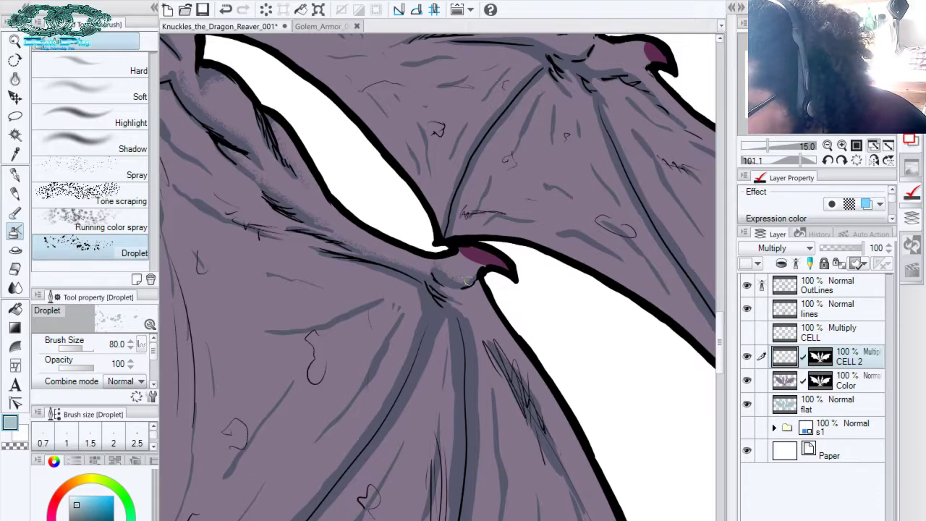
{"action": "scroll", "coordinate": [477, 269], "scroll_direction": "up", "scroll_amount": 3}
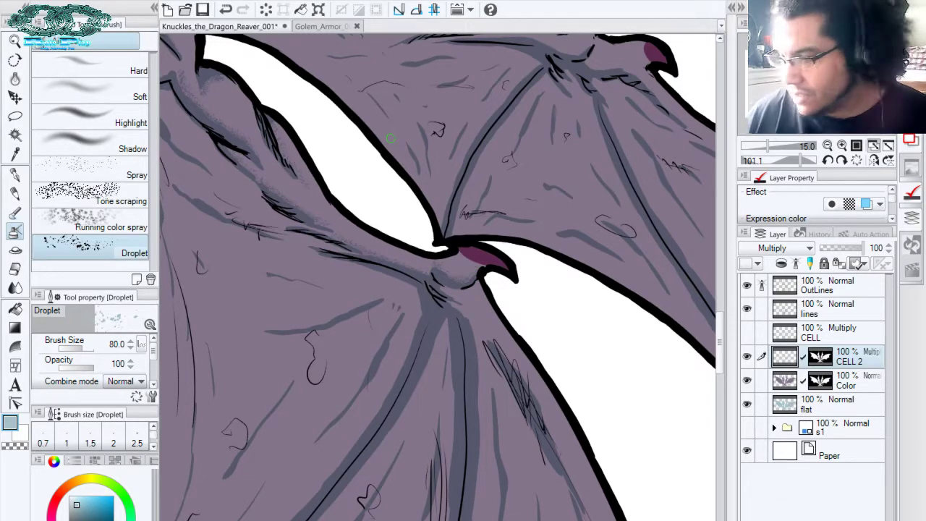
{"action": "left_click", "coordinate": [322, 26]}
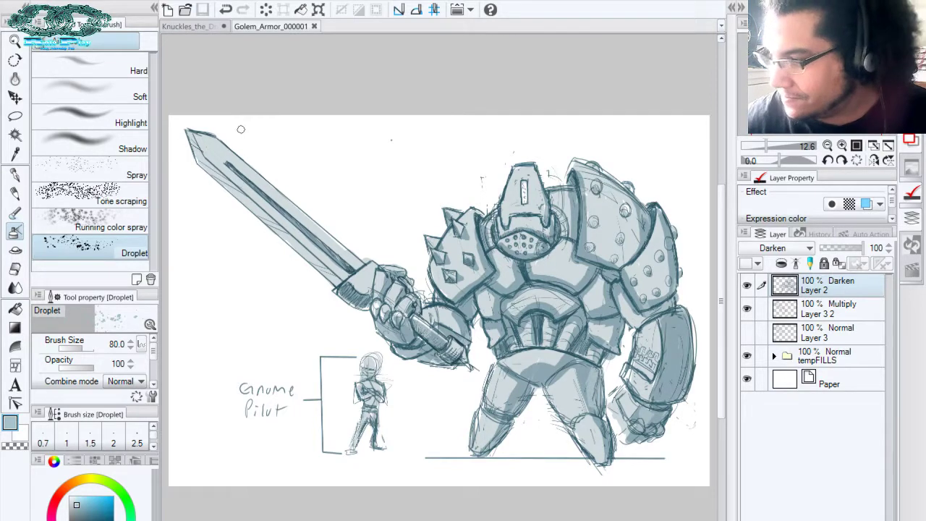
{"action": "left_click", "coordinate": [186, 26]}
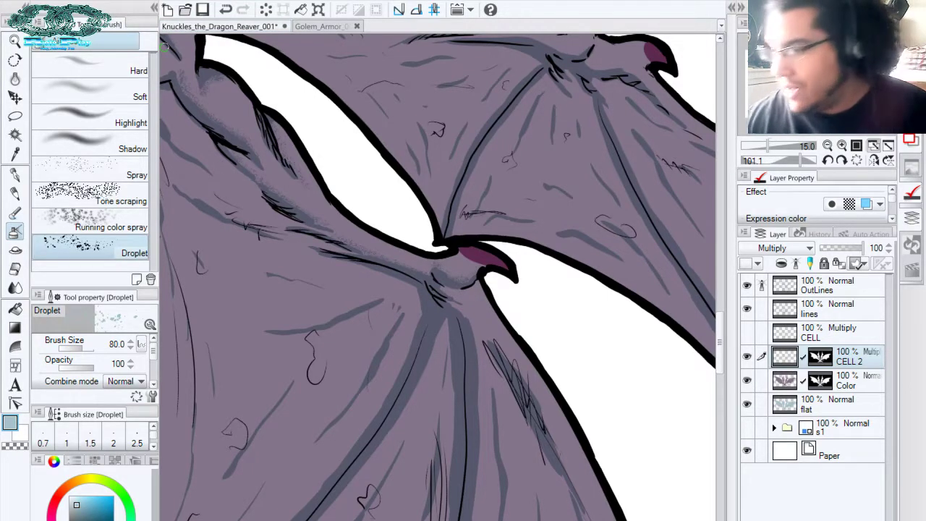
Stipple the shadow around the lower wing's claw joint and just below it, undoing the last stippling along the membrane's outer edge
{"action": "left_click_drag", "start_coordinate": [486, 298], "coordinate": [443, 259]}
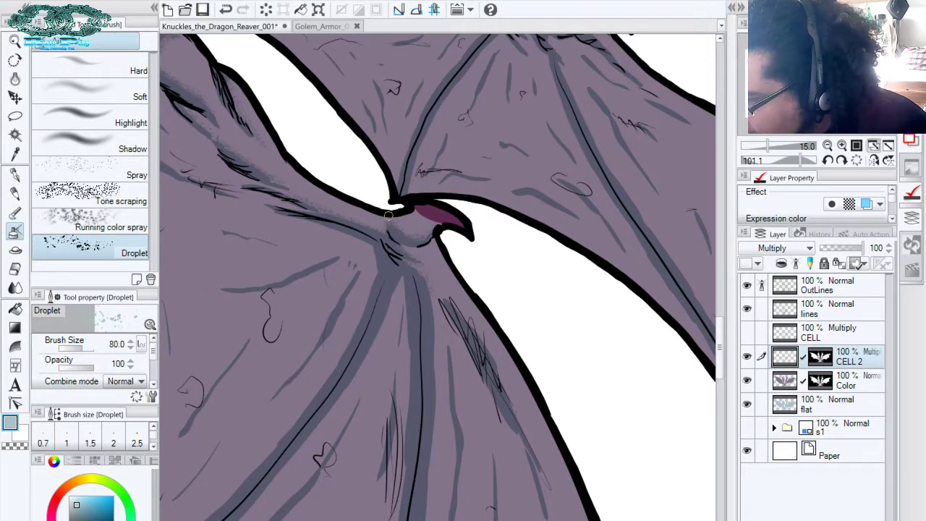
{"action": "left_click_drag", "start_coordinate": [457, 244], "coordinate": [418, 199]}
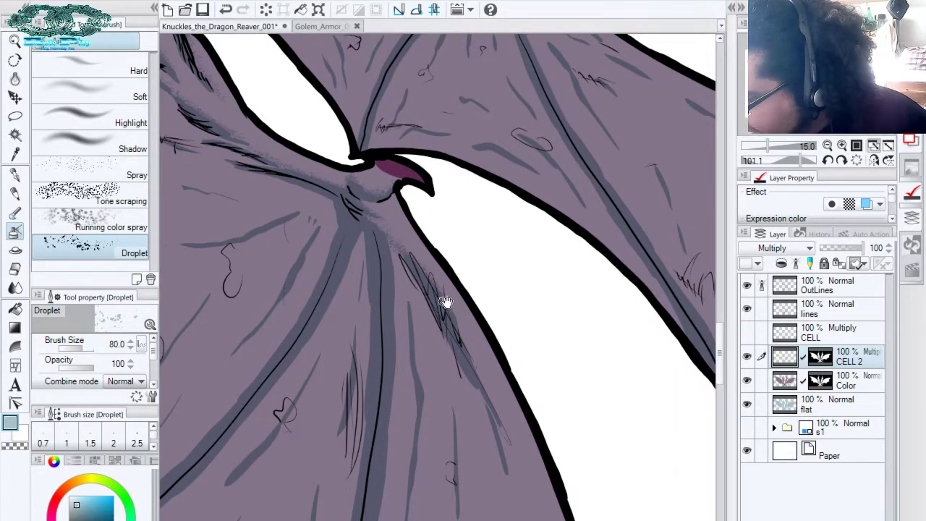
{"action": "left_click_drag", "start_coordinate": [446, 303], "coordinate": [417, 248]}
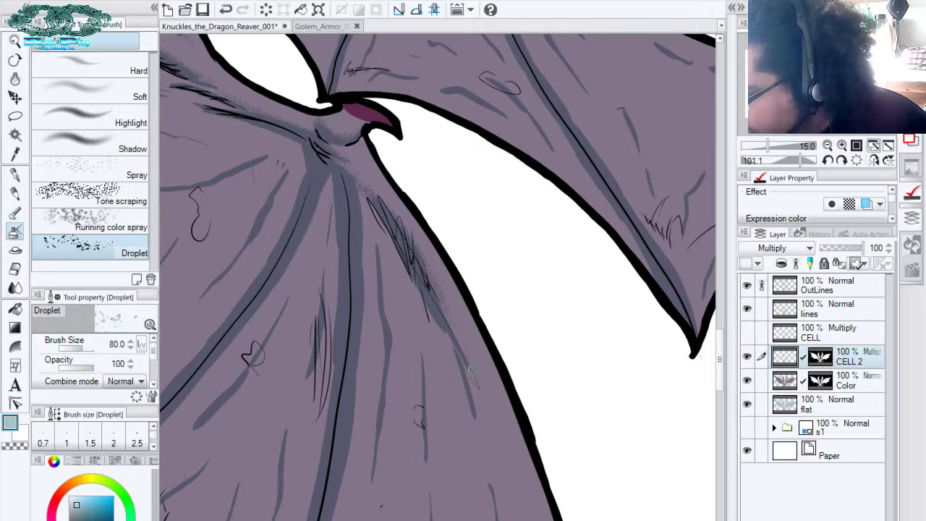
{"action": "key", "text": "ctrl+z"}
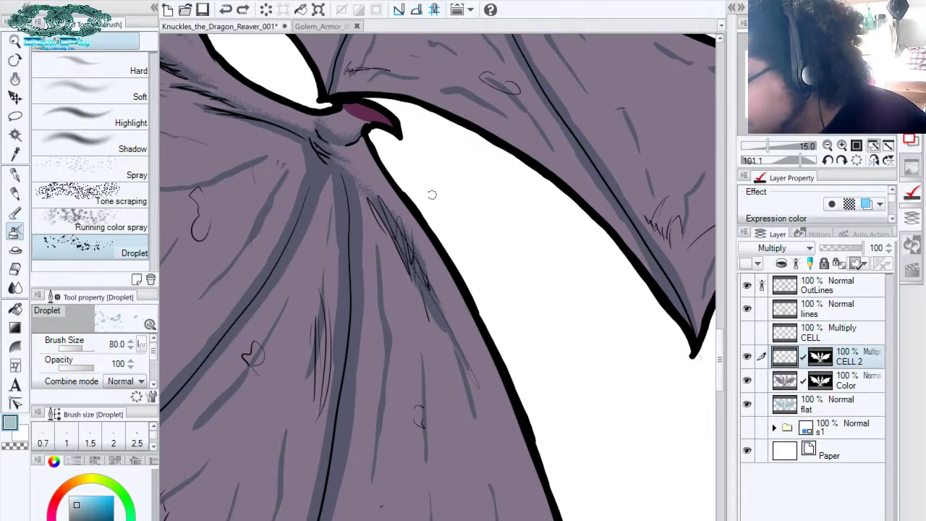
Stipple the shadow edges along the outer part of the neighbouring upper wing bone, from its two claws back to the elbow bulge
{"action": "left_click_drag", "start_coordinate": [501, 221], "coordinate": [473, 388]}
{"action": "left_click_drag", "start_coordinate": [504, 224], "coordinate": [502, 329]}
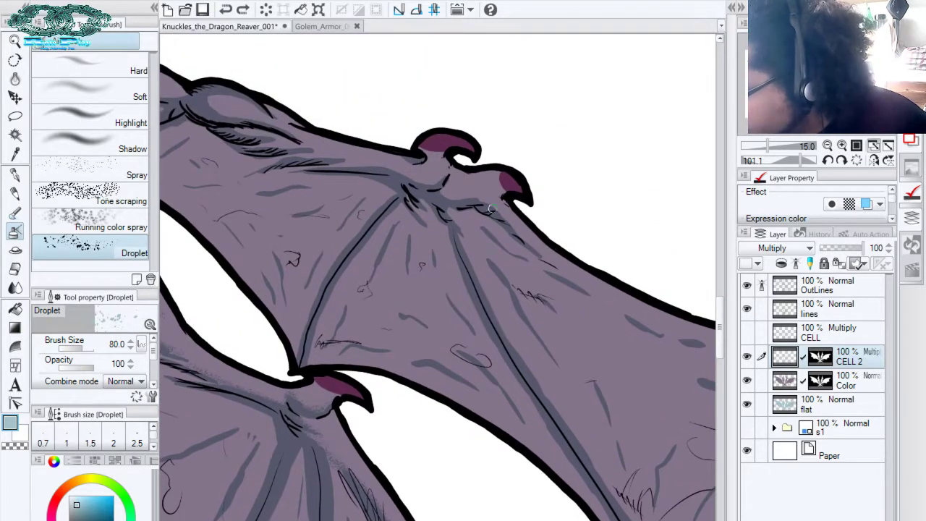
{"action": "left_click_drag", "start_coordinate": [468, 167], "coordinate": [507, 206]}
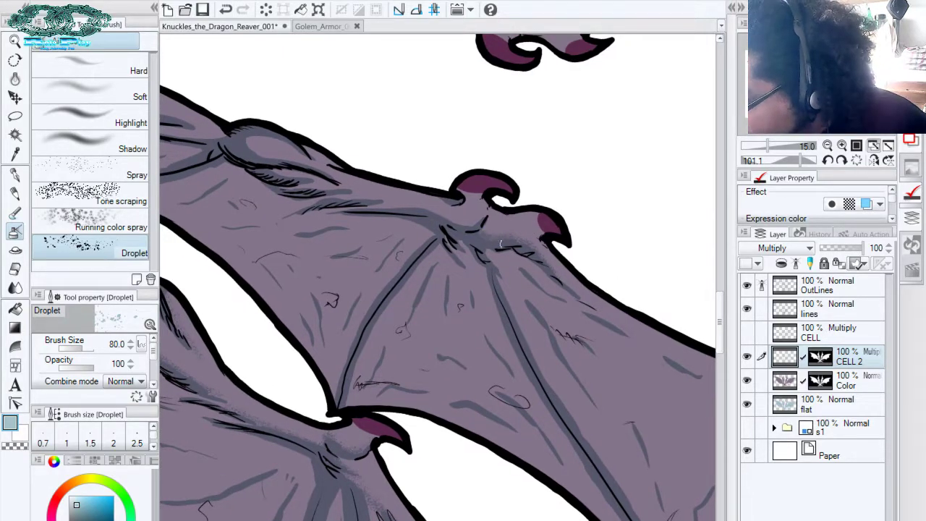
{"action": "left_click_drag", "start_coordinate": [520, 237], "coordinate": [555, 273]}
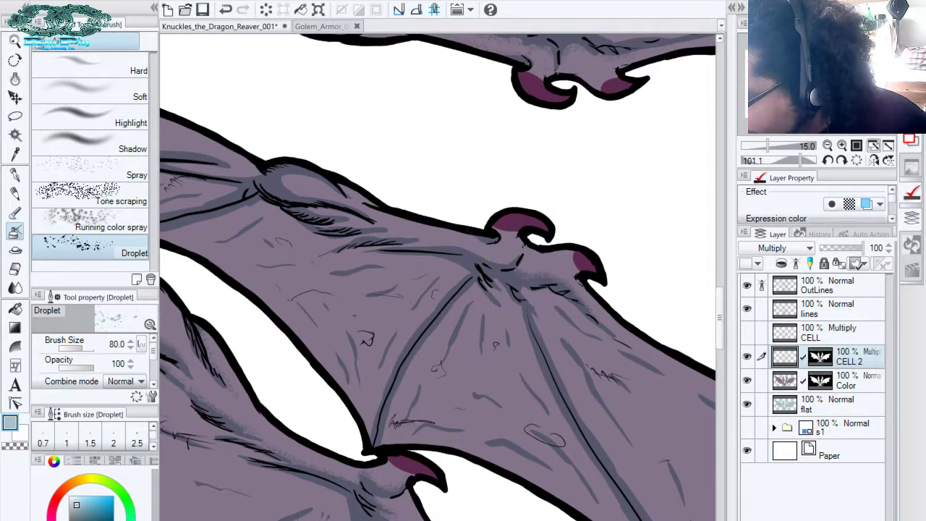
{"action": "left_click_drag", "start_coordinate": [474, 235], "coordinate": [498, 251]}
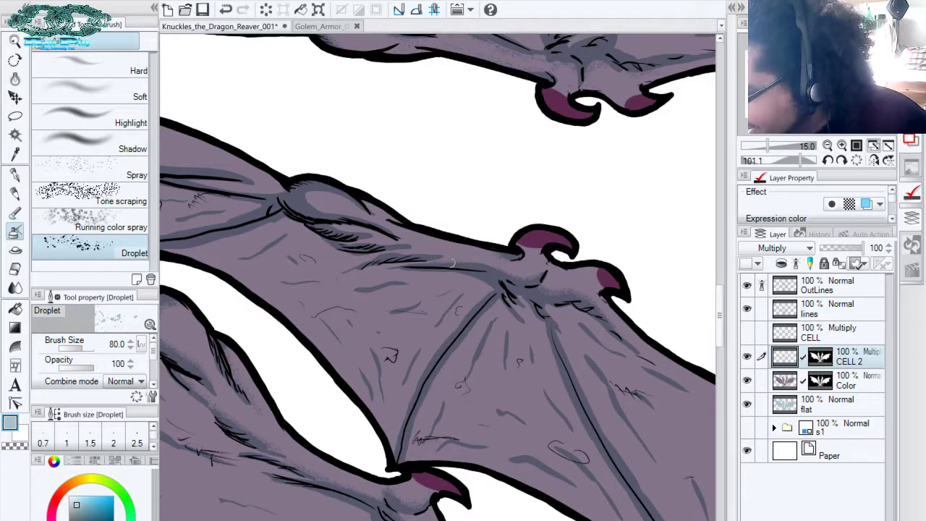
{"action": "left_click_drag", "start_coordinate": [425, 240], "coordinate": [463, 258]}
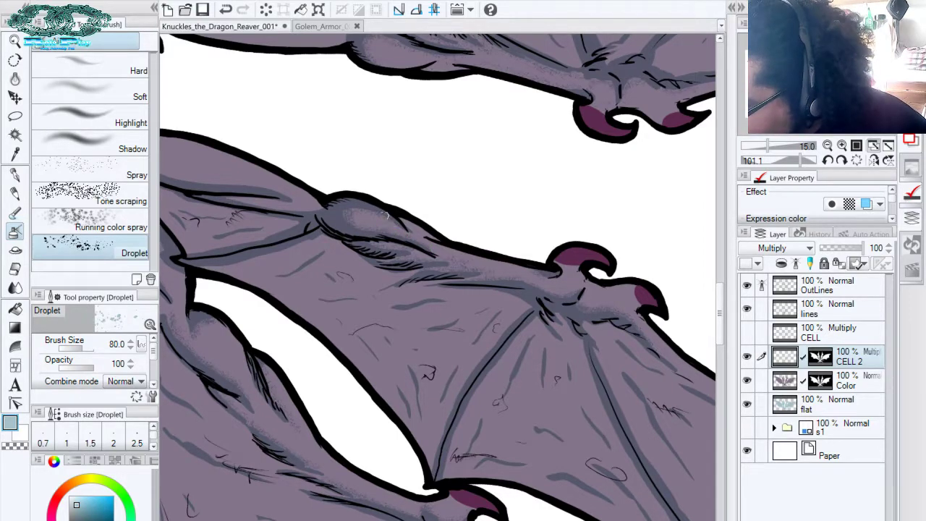
Stipple the shadow edges of the same upper wing between the elbow bulge and its root behind the horn
{"action": "left_click_drag", "start_coordinate": [265, 137], "coordinate": [351, 165]}
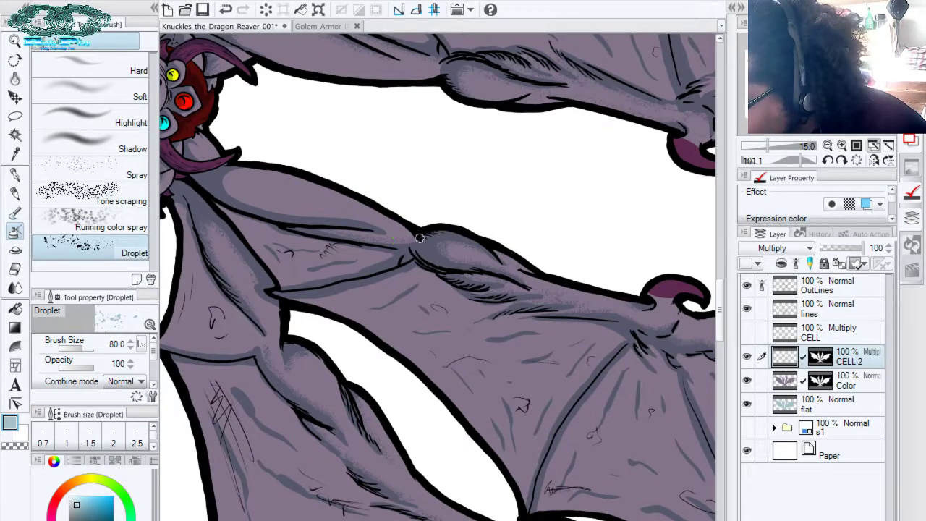
{"action": "left_click_drag", "start_coordinate": [289, 204], "coordinate": [347, 234]}
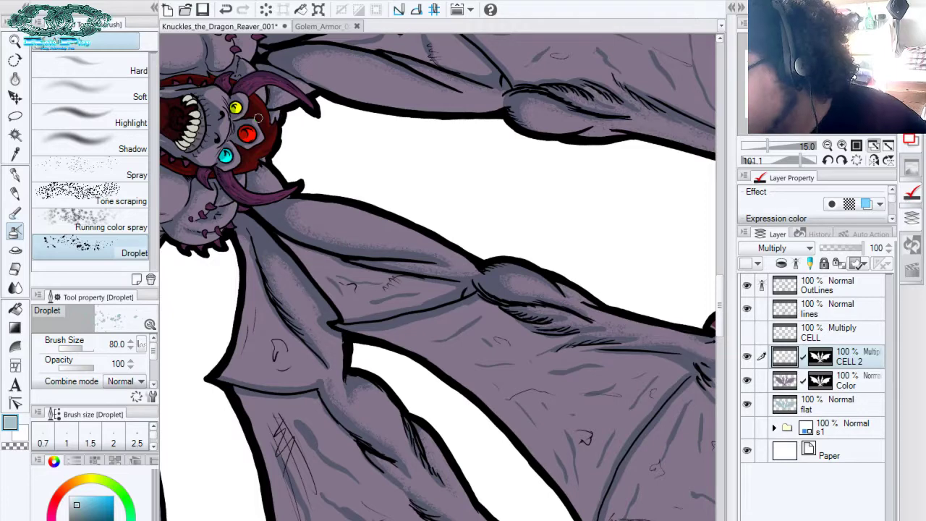
{"action": "left_click_drag", "start_coordinate": [328, 216], "coordinate": [482, 267]}
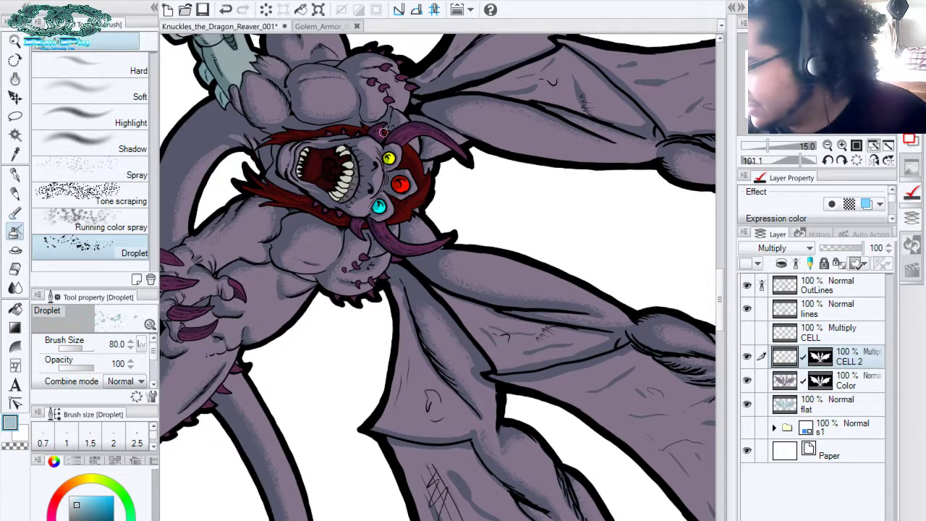
Reset the canvas rotation, reduce the Droplet brush to size 50 and stipple the shadow edges on the dragon's cheeks
{"action": "left_click", "coordinate": [855, 160]}
{"action": "key", "text": "ctrl+space"}
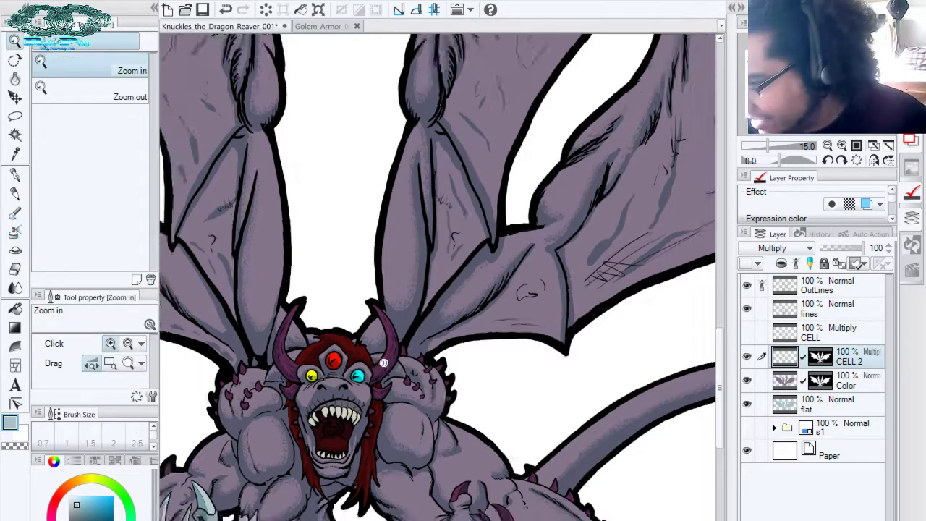
{"action": "left_click_drag", "start_coordinate": [384, 362], "coordinate": [498, 256]}
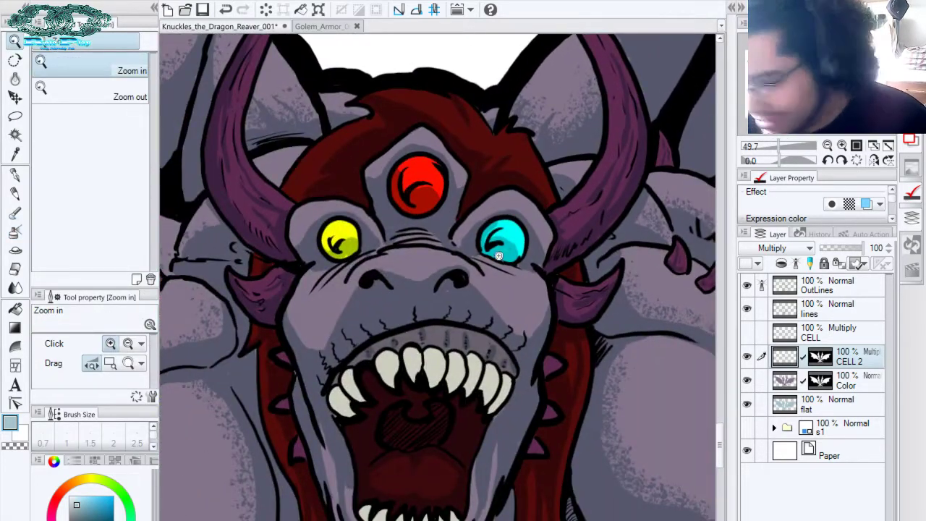
{"action": "key", "text": "p"}
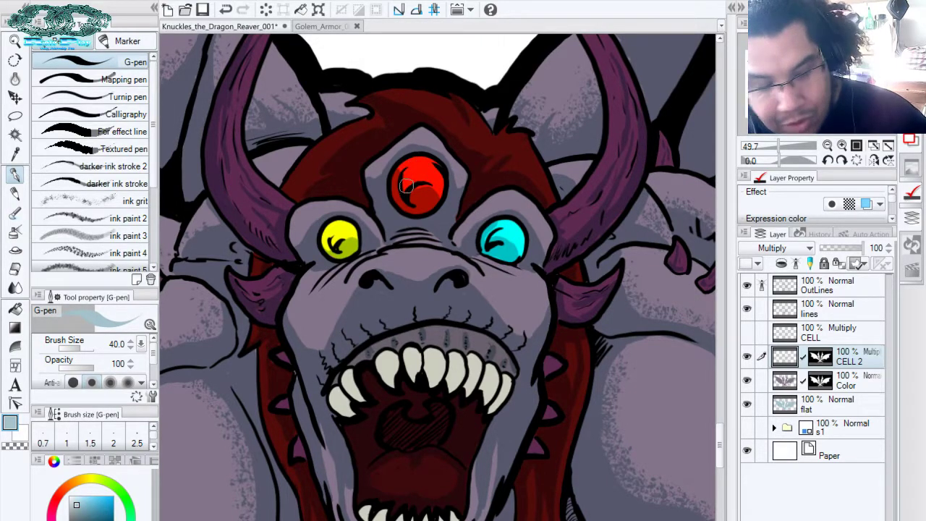
{"action": "key", "text": "b"}
{"action": "key", "text": "b"}
{"action": "left_click_drag", "start_coordinate": [409, 288], "coordinate": [441, 304]}
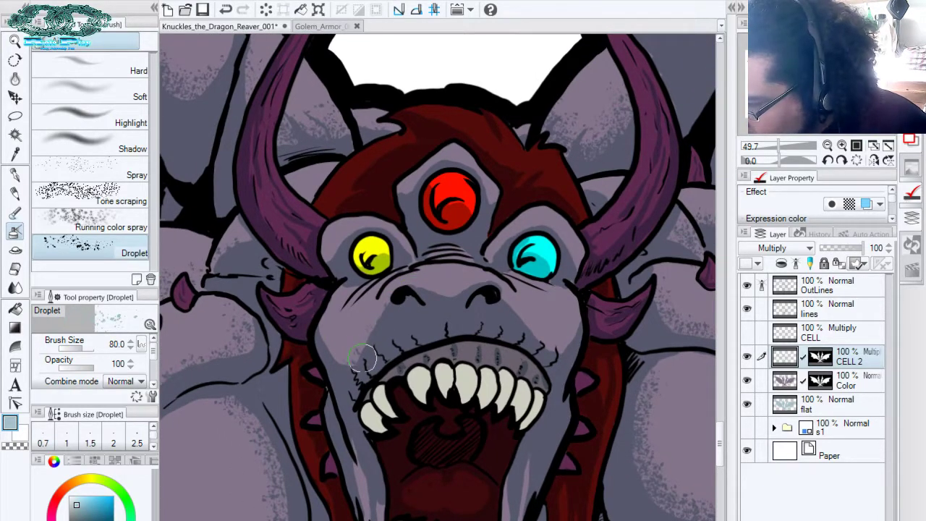
{"action": "key", "text": "["}
{"action": "key", "text": "["}
{"action": "key", "text": "["}
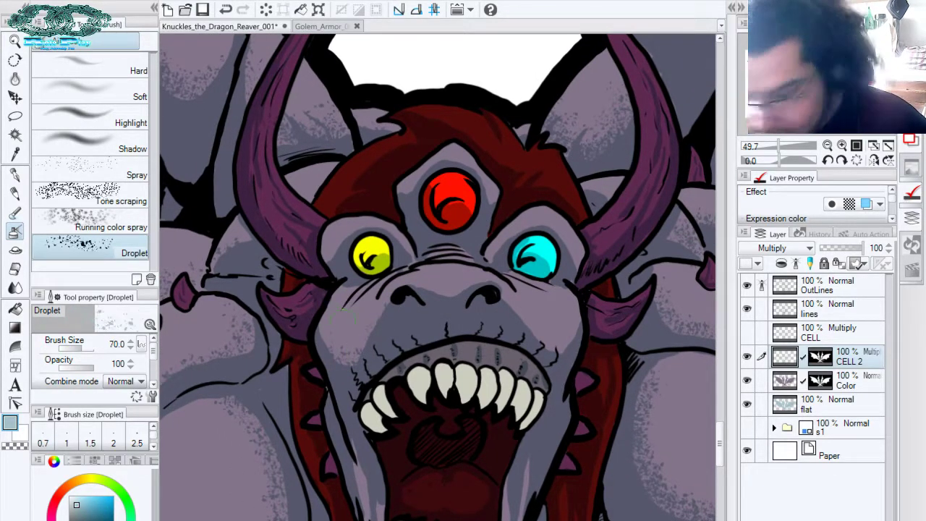
{"action": "left_click", "coordinate": [342, 356]}
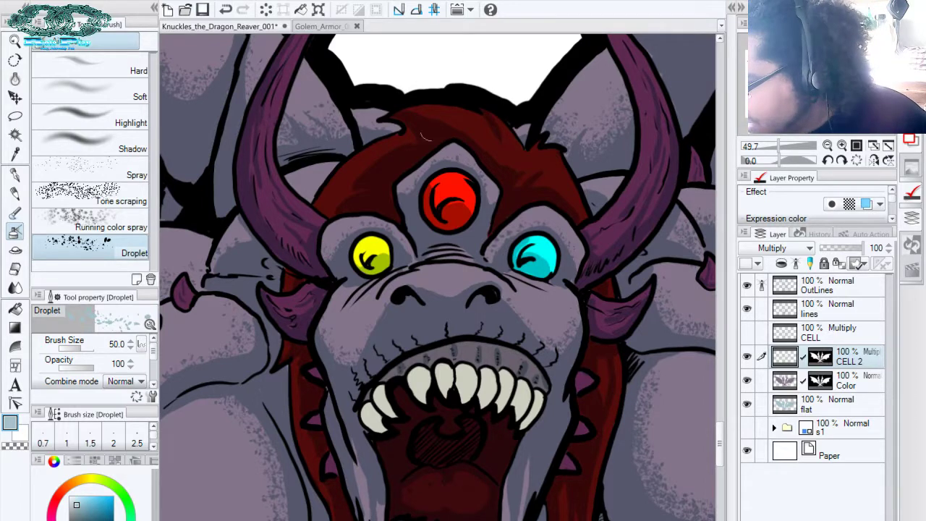
Stipple the shadow edges on the dragon's eyelids, snout and chin
{"action": "left_click_drag", "start_coordinate": [421, 236], "coordinate": [397, 141]}
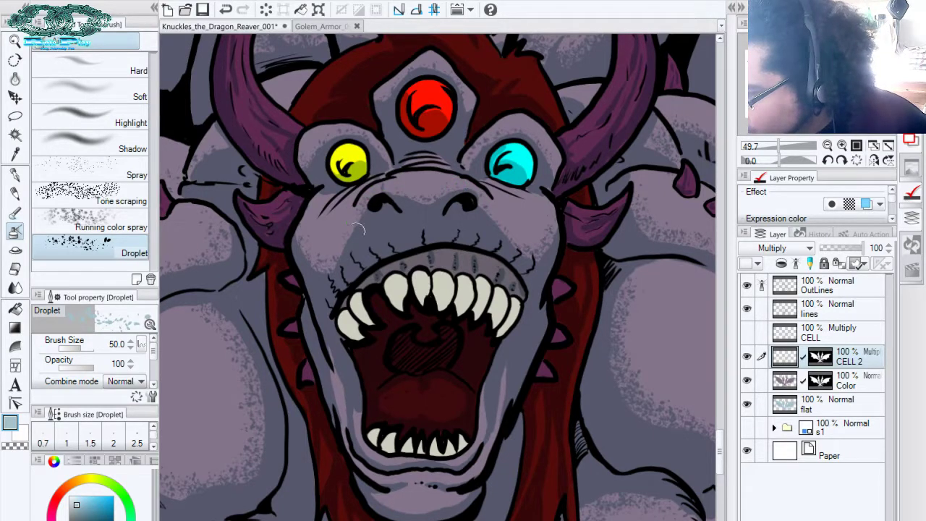
{"action": "scroll", "coordinate": [359, 228], "scroll_direction": "down", "scroll_amount": 4}
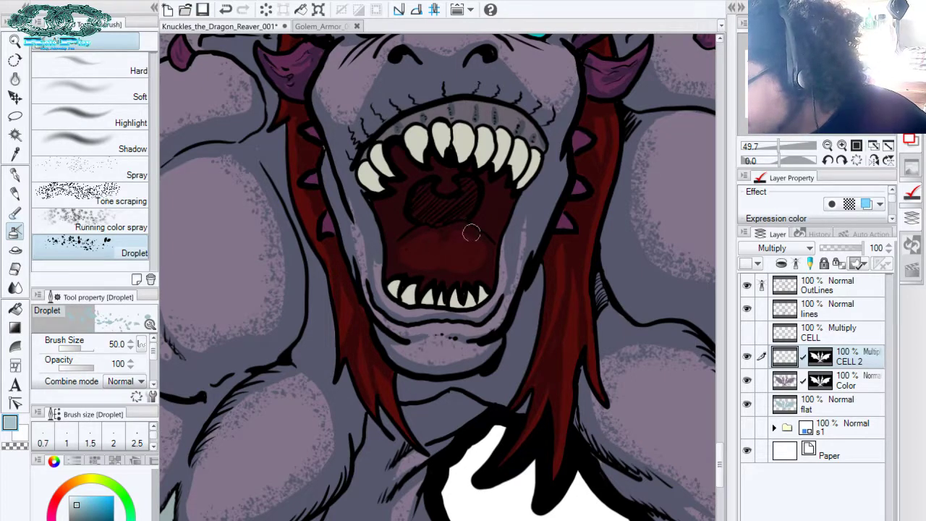
{"action": "left_click_drag", "start_coordinate": [515, 104], "coordinate": [483, 239]}
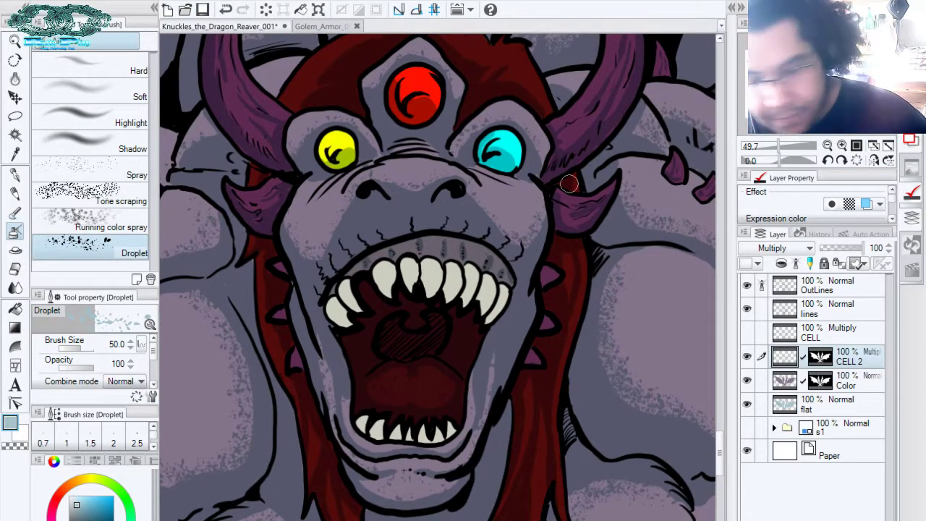
Erase small highlights between the wrinkles above the dragon's upper lip with the Hard eraser at size 30
{"action": "key", "text": "p"}
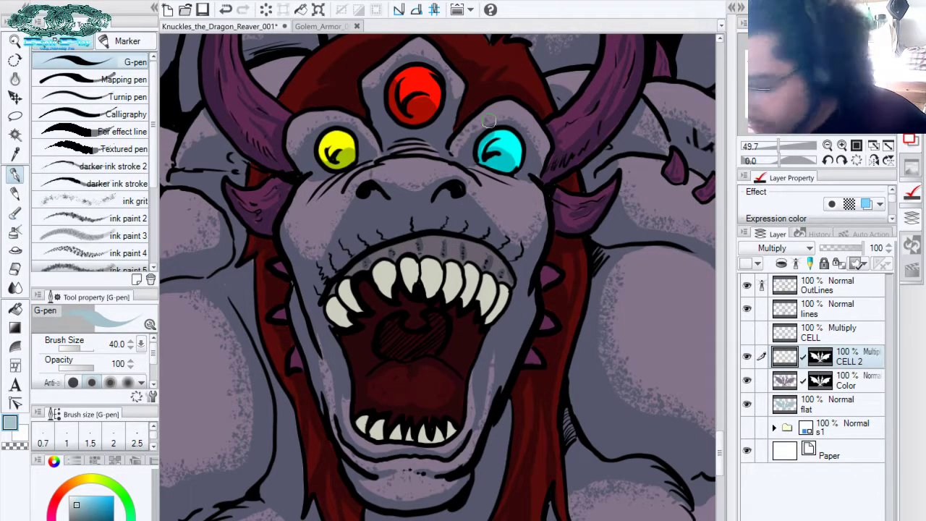
{"action": "key", "text": "e"}
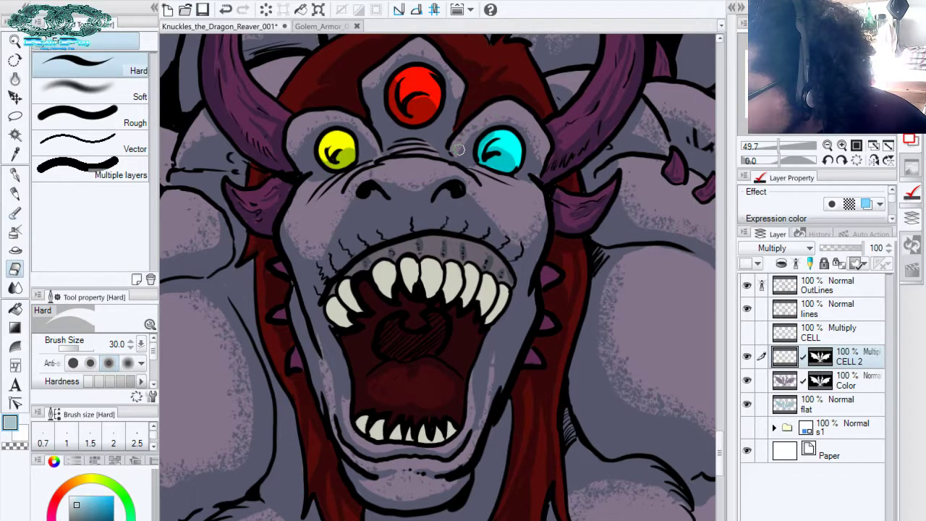
{"action": "left_click_drag", "start_coordinate": [422, 55], "coordinate": [449, 114]}
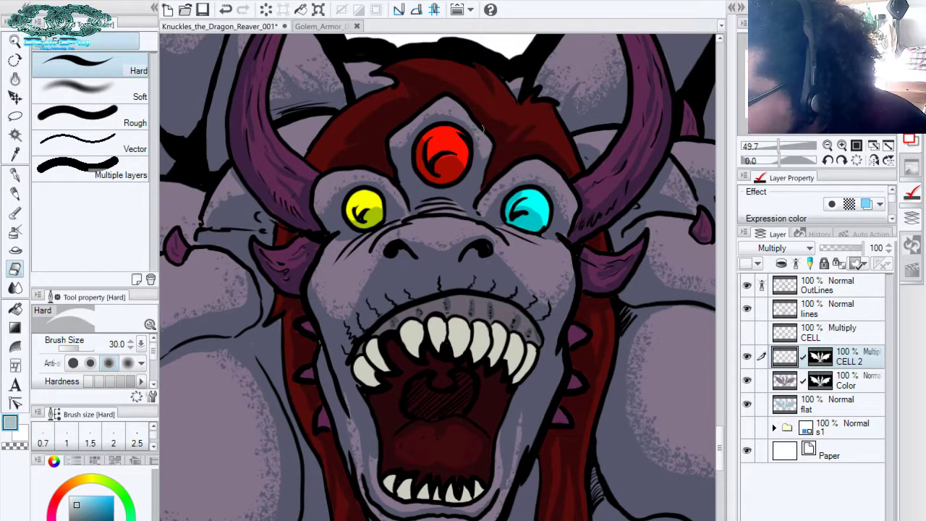
{"action": "left_click_drag", "start_coordinate": [485, 156], "coordinate": [519, 189]}
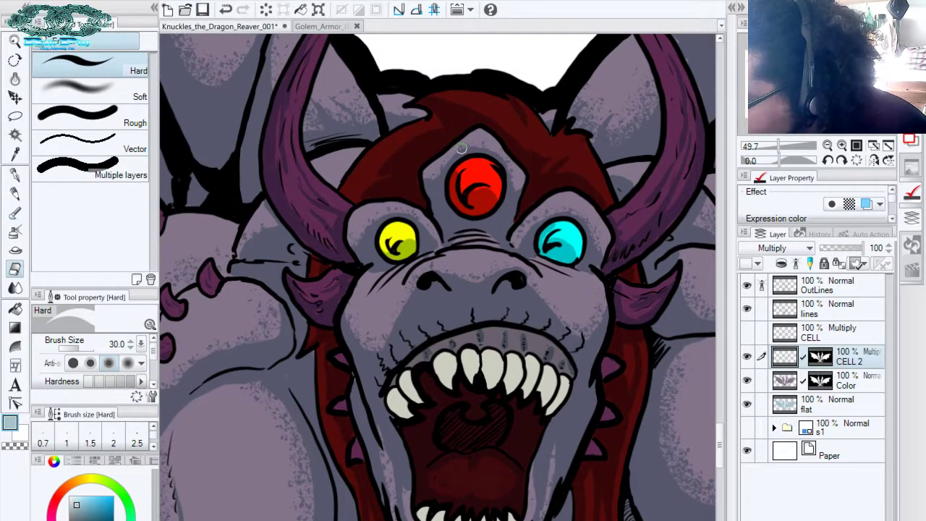
{"action": "left_click_drag", "start_coordinate": [455, 153], "coordinate": [487, 152]}
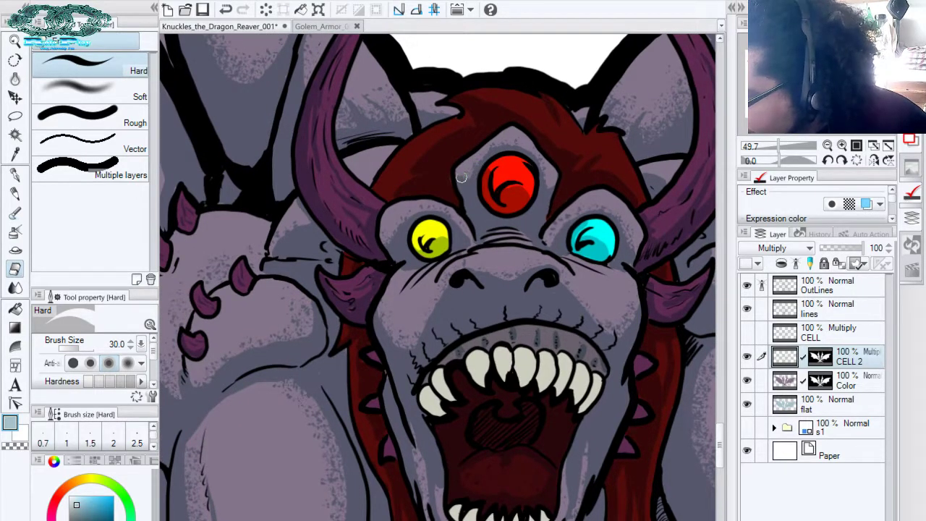
{"action": "left_click_drag", "start_coordinate": [458, 185], "coordinate": [482, 153]}
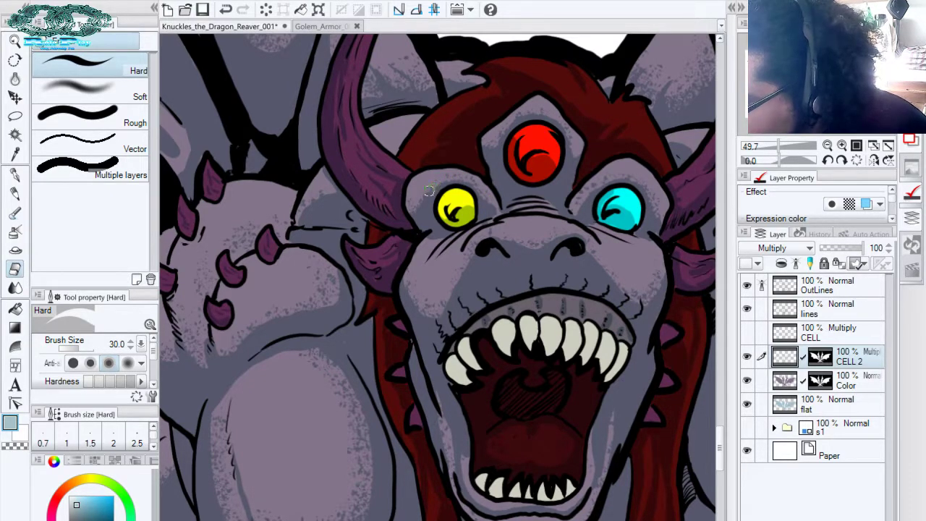
{"action": "left_click_drag", "start_coordinate": [505, 178], "coordinate": [482, 105]}
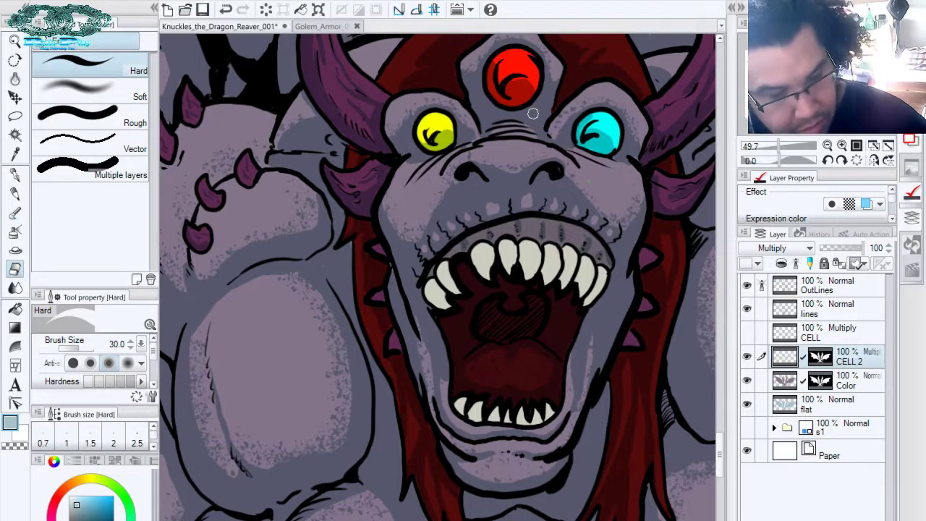
Switch back to the Droplet brush, zoom out to 20.1 and save the file
{"action": "key", "text": "b"}
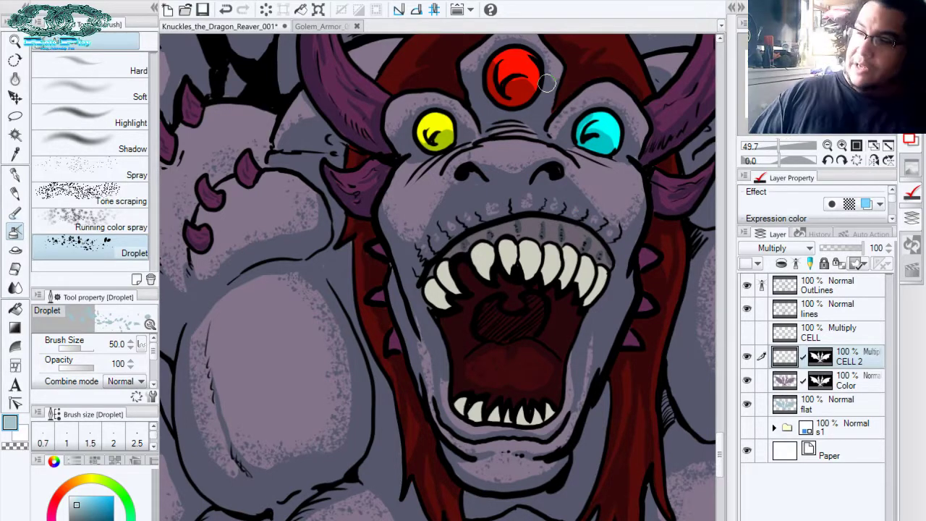
{"action": "left_click", "coordinate": [772, 148]}
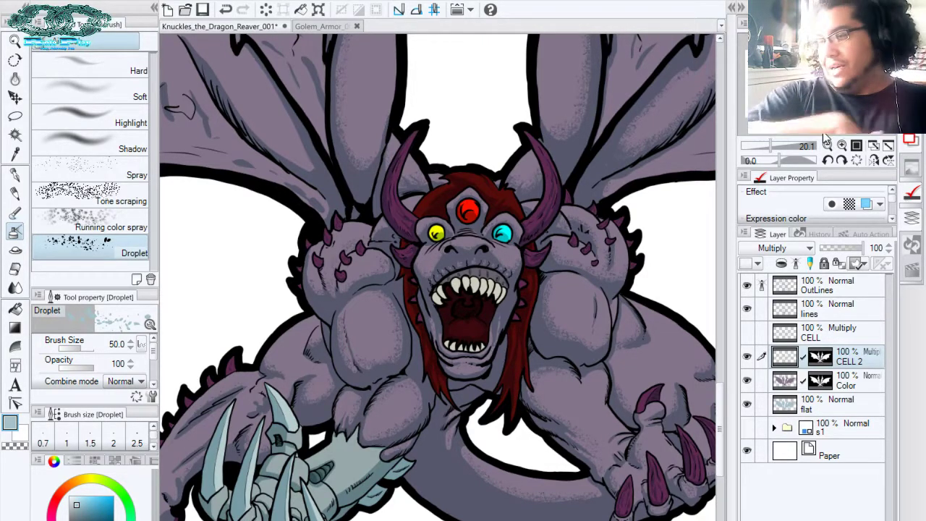
{"action": "key", "text": "ctrl+s"}
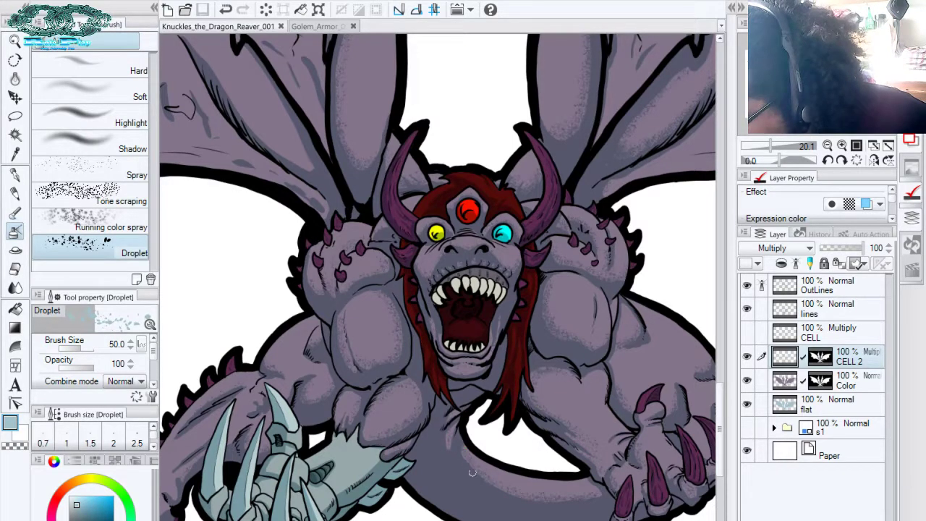
Stipple the shadow edge of the tail below the dragon's chin, switching the Droplet brush to white at size 70
{"action": "left_click_drag", "start_coordinate": [472, 472], "coordinate": [462, 450]}
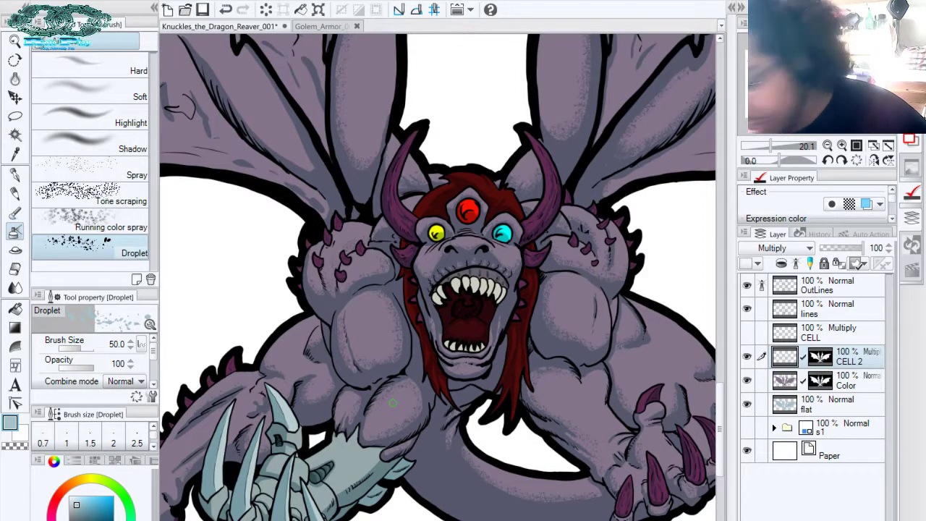
{"action": "key", "text": "x"}
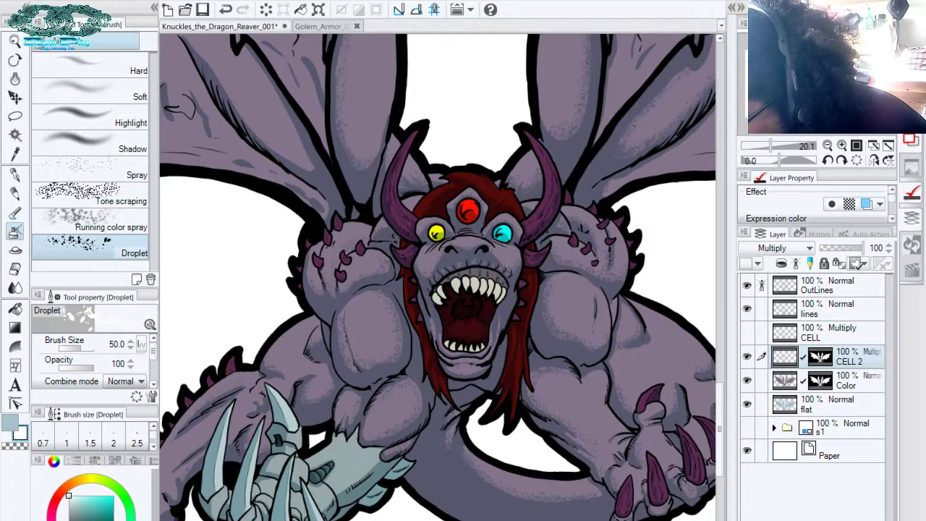
{"action": "key", "text": "ctrl+z"}
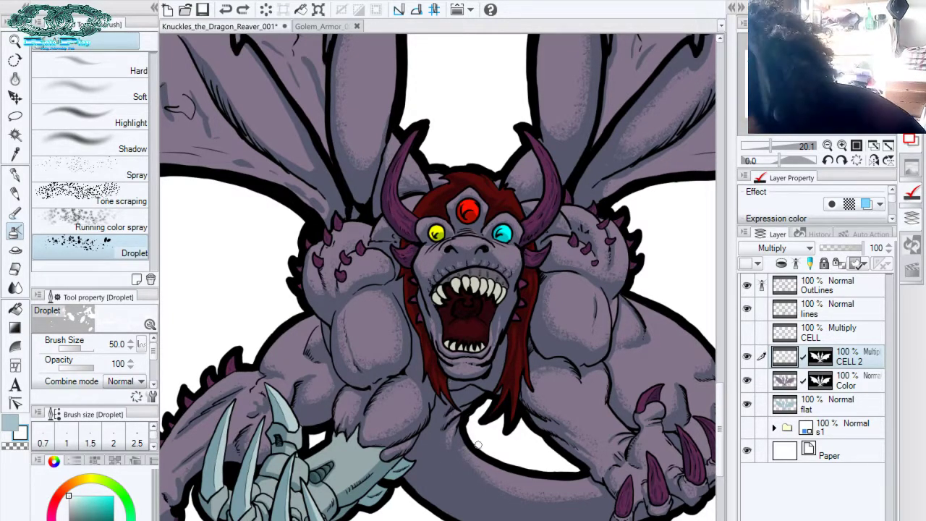
{"action": "key", "text": "bracketright"}
{"action": "key", "text": "bracketright"}
{"action": "left_click_drag", "start_coordinate": [461, 448], "coordinate": [483, 479]}
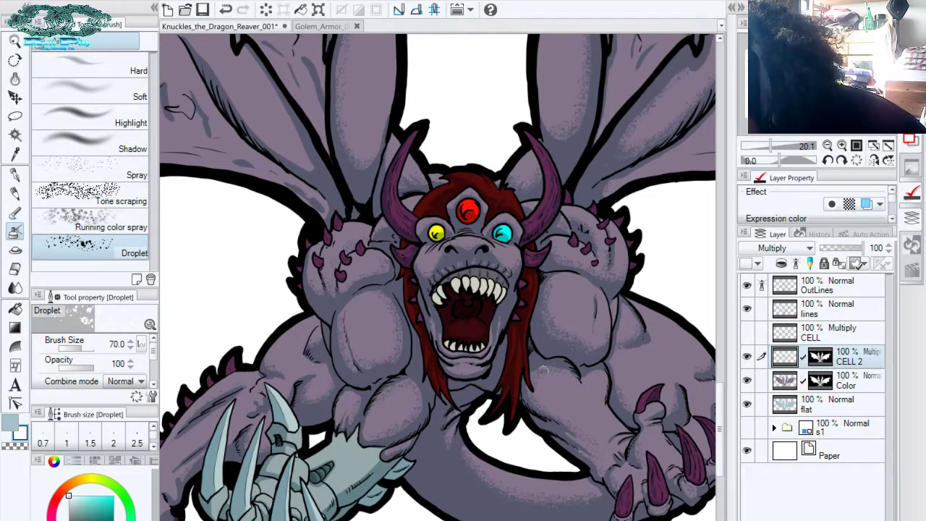
Stipple white Droplet texture into the shadows of the clawed bare hand, its forearm, and the leg and foot behind it
{"action": "left_click_drag", "start_coordinate": [575, 376], "coordinate": [553, 303]}
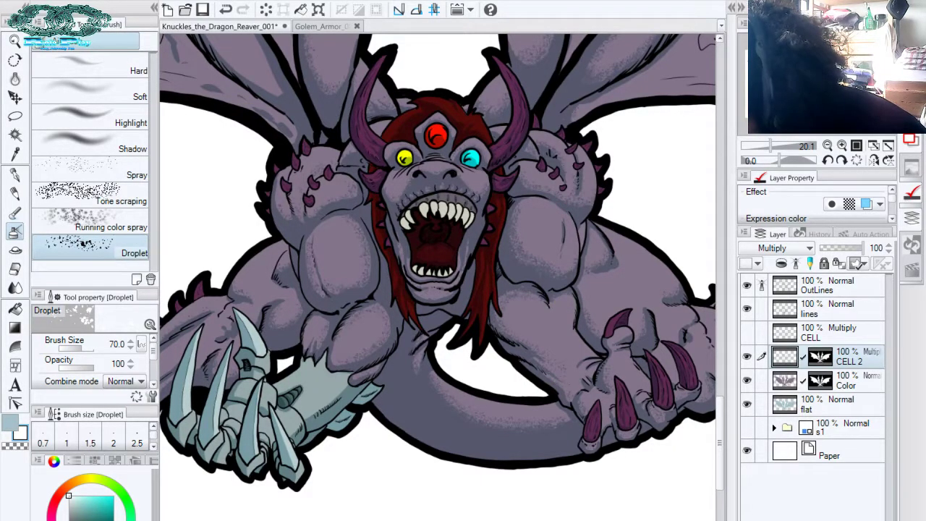
{"action": "left_click_drag", "start_coordinate": [626, 321], "coordinate": [535, 308]}
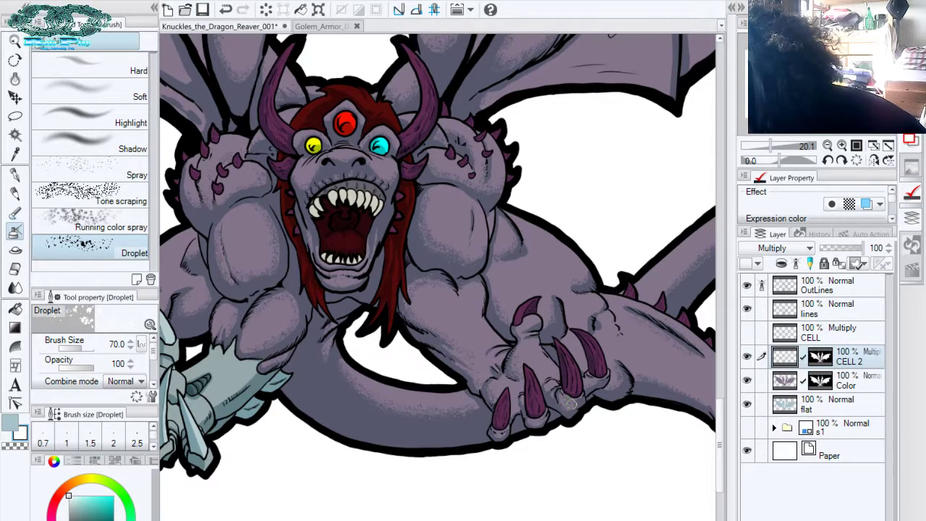
{"action": "left_click_drag", "start_coordinate": [606, 350], "coordinate": [488, 333]}
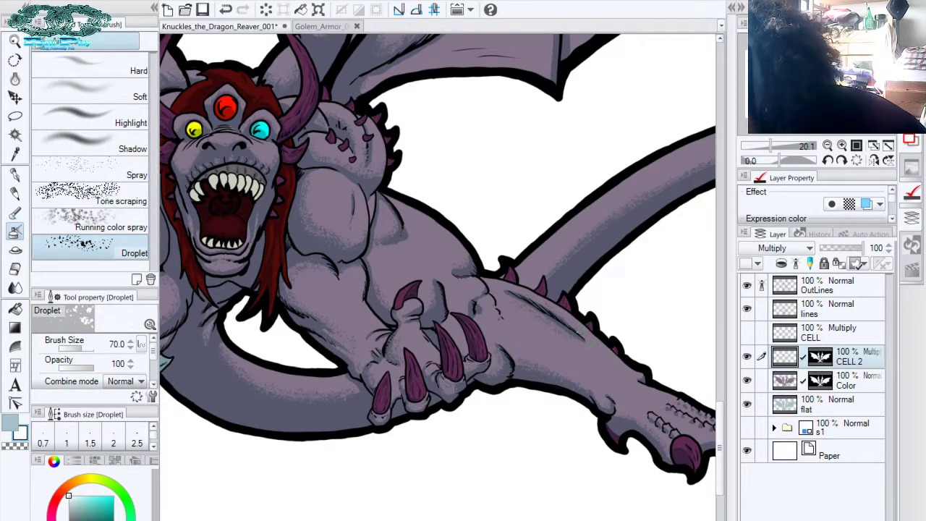
{"action": "left_click_drag", "start_coordinate": [630, 369], "coordinate": [560, 294]}
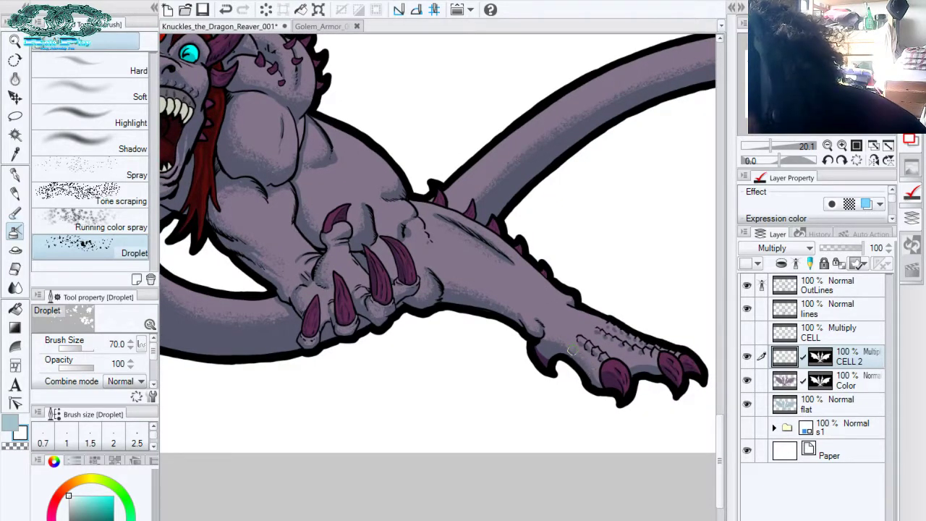
{"action": "left_click_drag", "start_coordinate": [570, 261], "coordinate": [411, 241]}
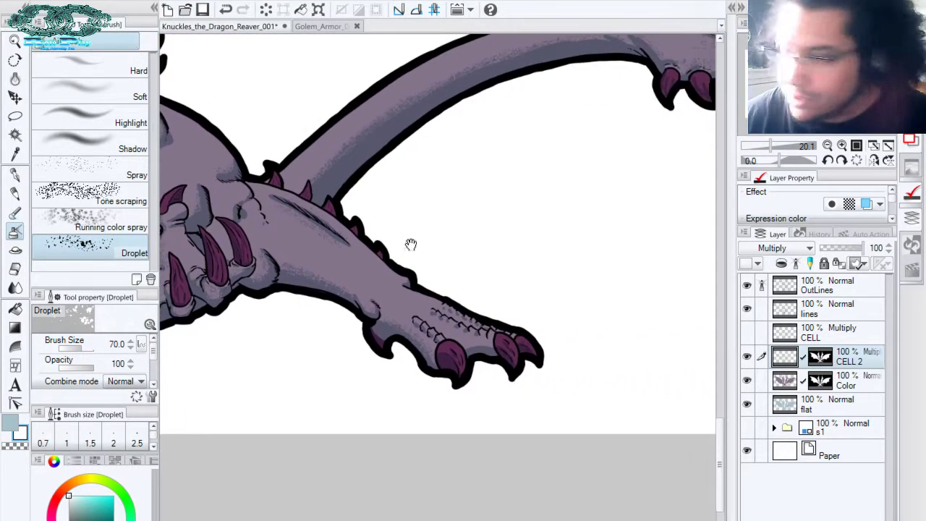
Rotate the canvas to -63.4 and stipple white texture along the shadow of the long curved tail and its clawed tip
{"action": "left_click_drag", "start_coordinate": [441, 141], "coordinate": [394, 190]}
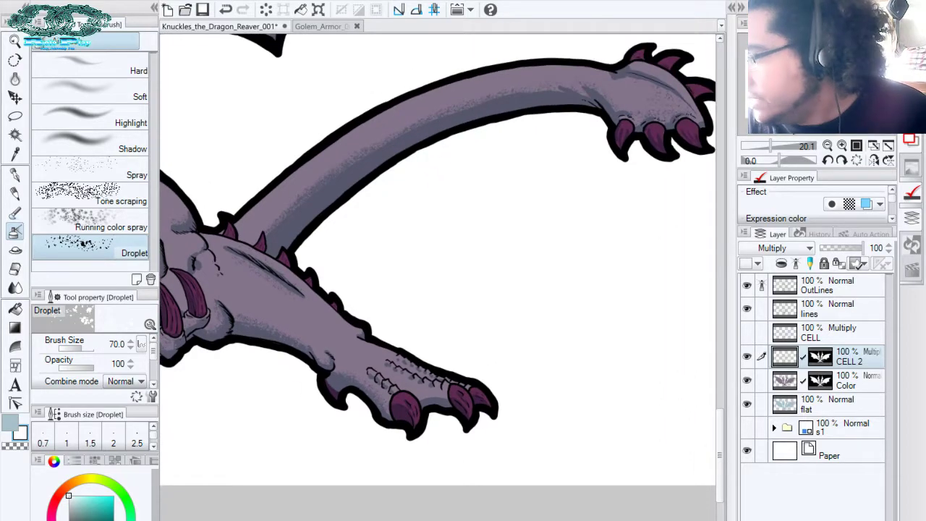
{"action": "left_click_drag", "start_coordinate": [779, 161], "coordinate": [765, 160]}
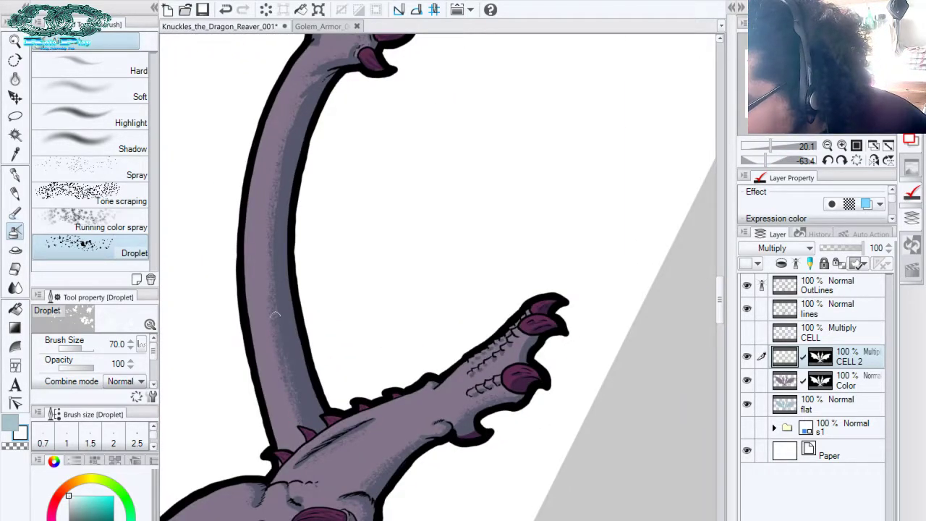
{"action": "left_click_drag", "start_coordinate": [285, 270], "coordinate": [310, 333]}
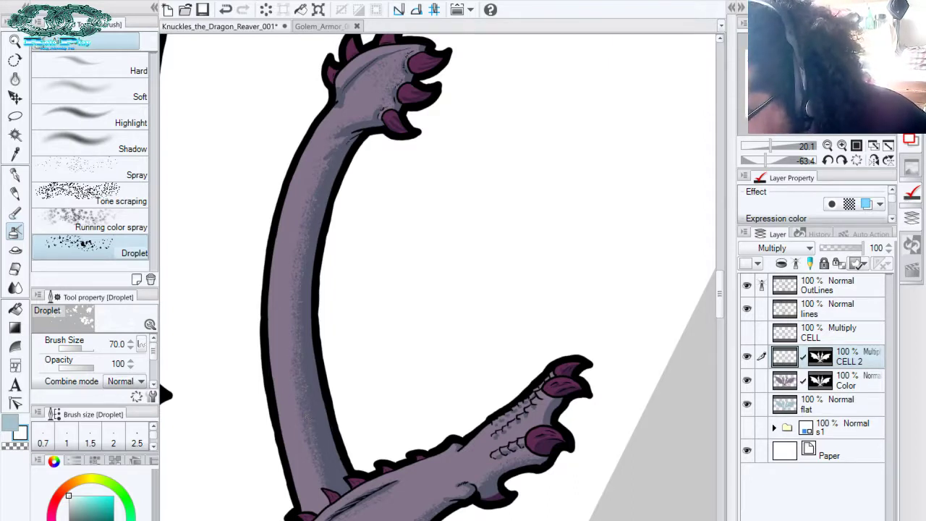
{"action": "left_click_drag", "start_coordinate": [423, 38], "coordinate": [442, 100]}
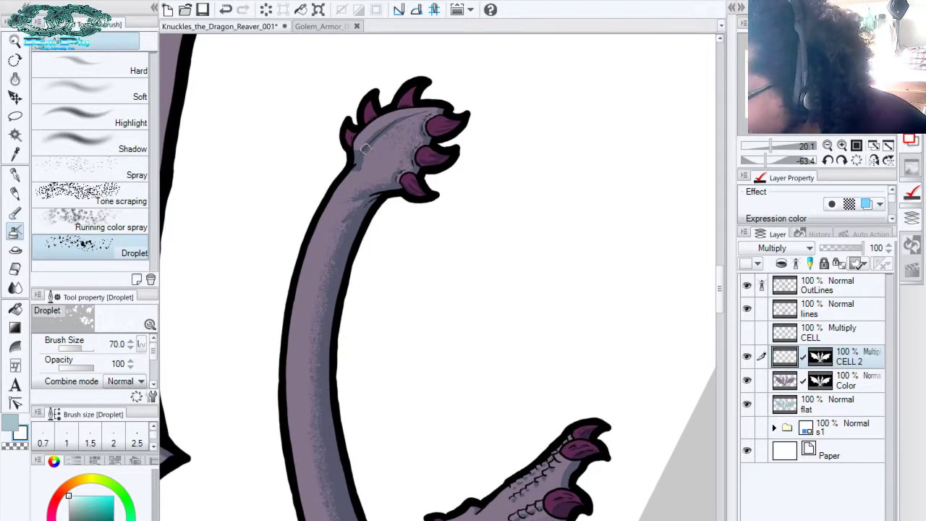
{"action": "left_click_drag", "start_coordinate": [365, 149], "coordinate": [360, 156]}
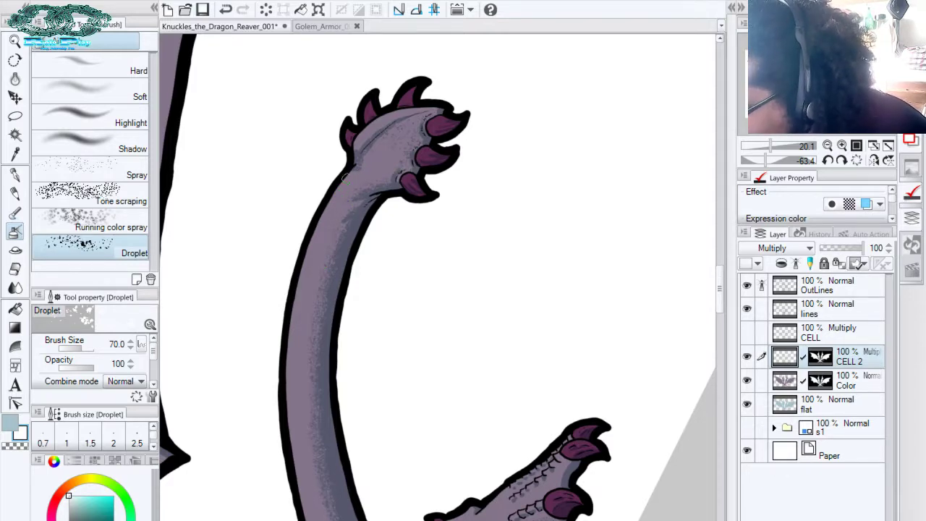
{"action": "left_click_drag", "start_coordinate": [376, 334], "coordinate": [433, 68]}
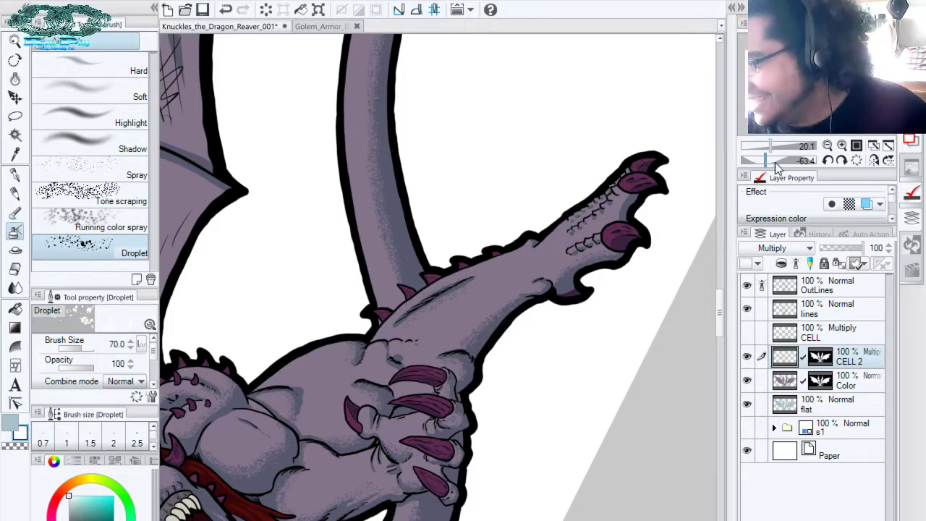
Rotate the canvas back to -1.7 and stipple white texture into the shadows of the dragon's upper arms and shoulders
{"action": "left_click_drag", "start_coordinate": [775, 162], "coordinate": [779, 162]}
{"action": "left_click_drag", "start_coordinate": [454, 380], "coordinate": [565, 416]}
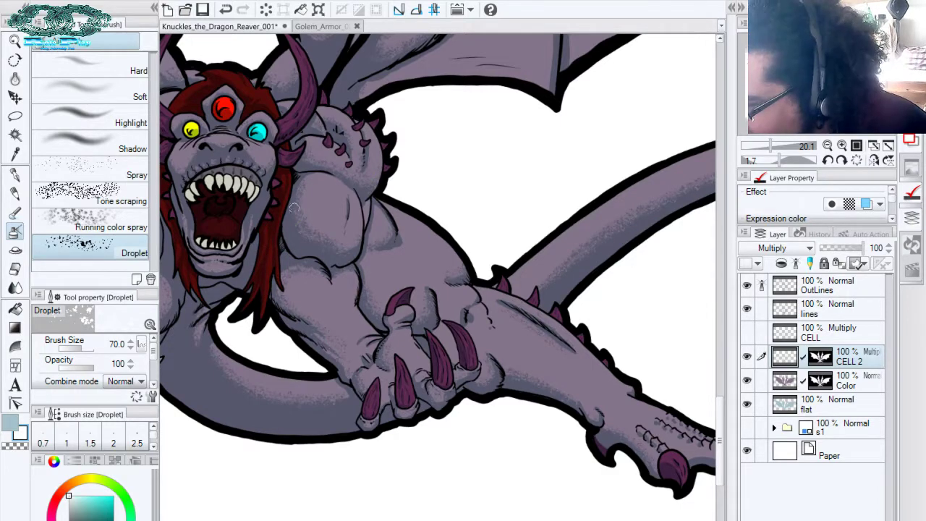
{"action": "left_click_drag", "start_coordinate": [398, 202], "coordinate": [502, 188]}
{"action": "left_click_drag", "start_coordinate": [370, 189], "coordinate": [489, 183]}
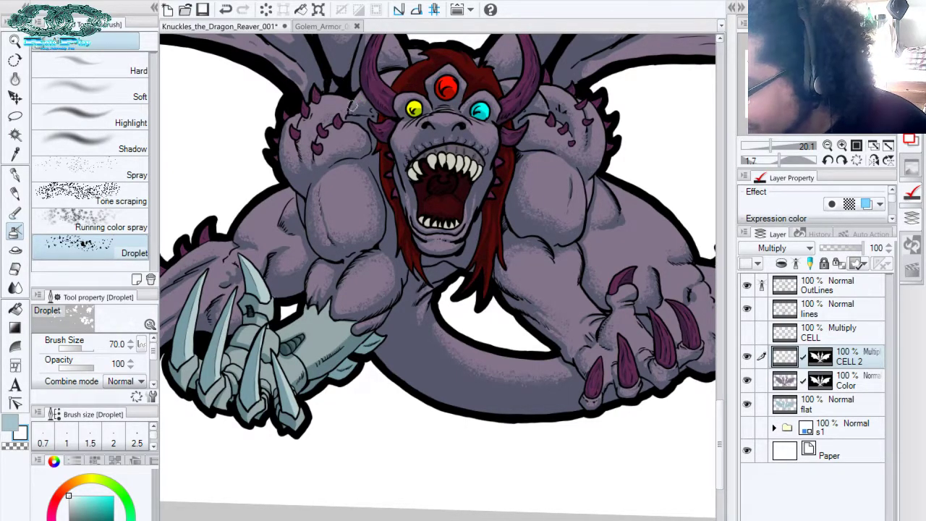
Stipple white texture into the shadows of the leg and clawed foot behind the armoured gauntlet
{"action": "left_click_drag", "start_coordinate": [355, 158], "coordinate": [440, 99]}
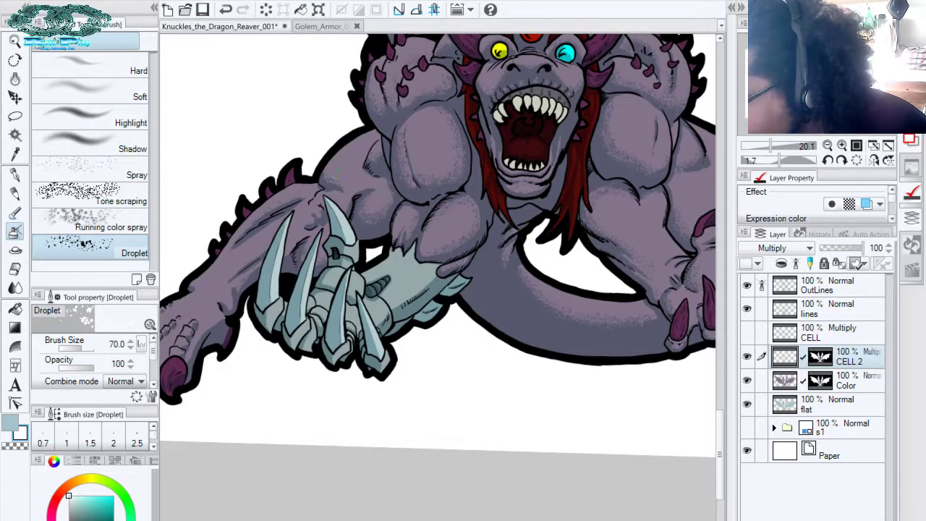
{"action": "left_click_drag", "start_coordinate": [358, 184], "coordinate": [442, 155]}
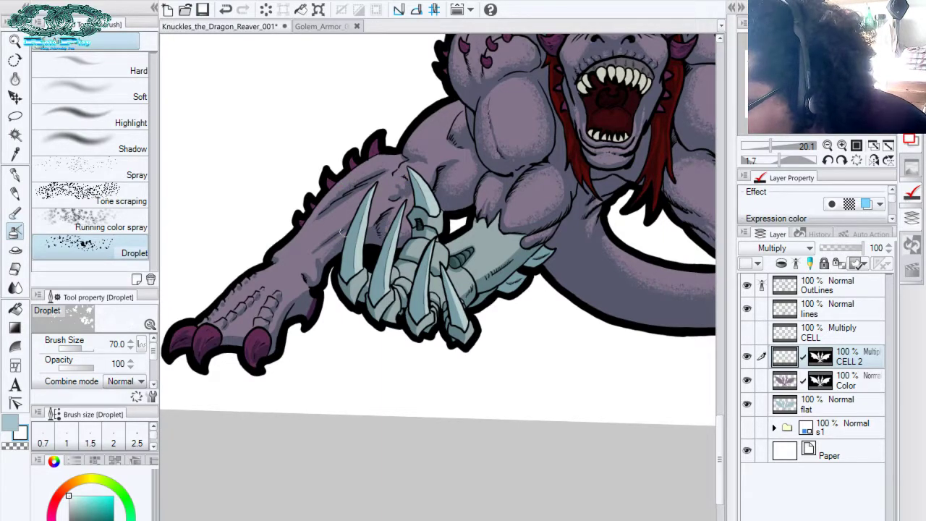
{"action": "left_click_drag", "start_coordinate": [309, 287], "coordinate": [385, 206]}
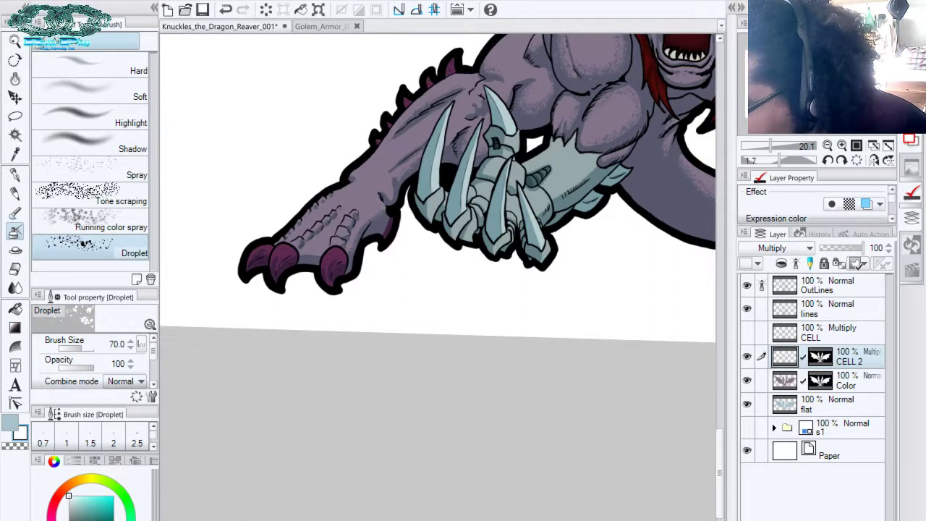
{"action": "left_click_drag", "start_coordinate": [301, 255], "coordinate": [311, 256]}
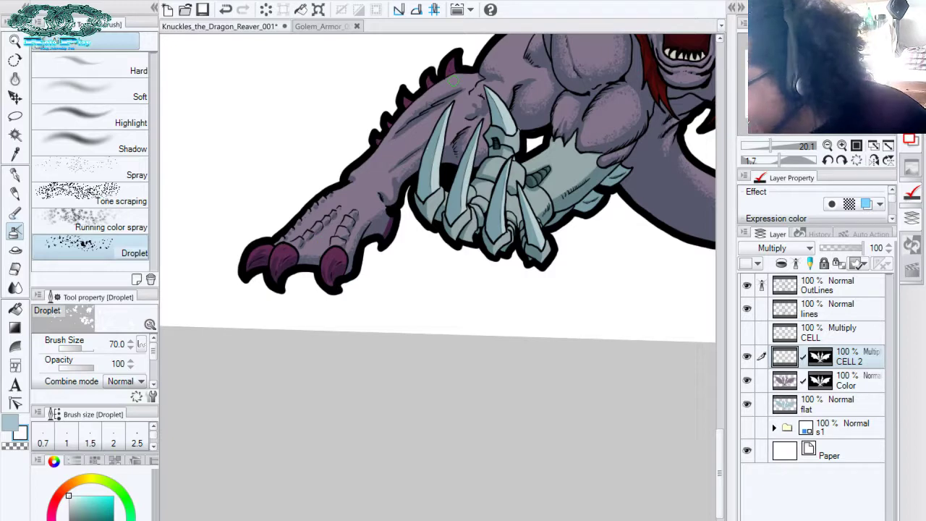
{"action": "left_click_drag", "start_coordinate": [456, 215], "coordinate": [269, 411]}
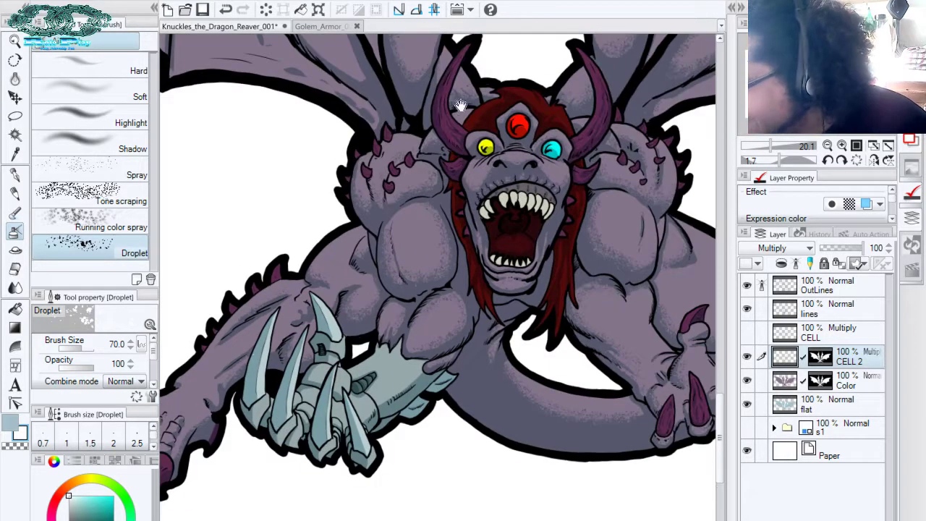
Stipple white Droplet texture into the shadows along the left upper wing's arm, from its base up to the clawed joint
{"action": "left_click_drag", "start_coordinate": [436, 152], "coordinate": [456, 314]}
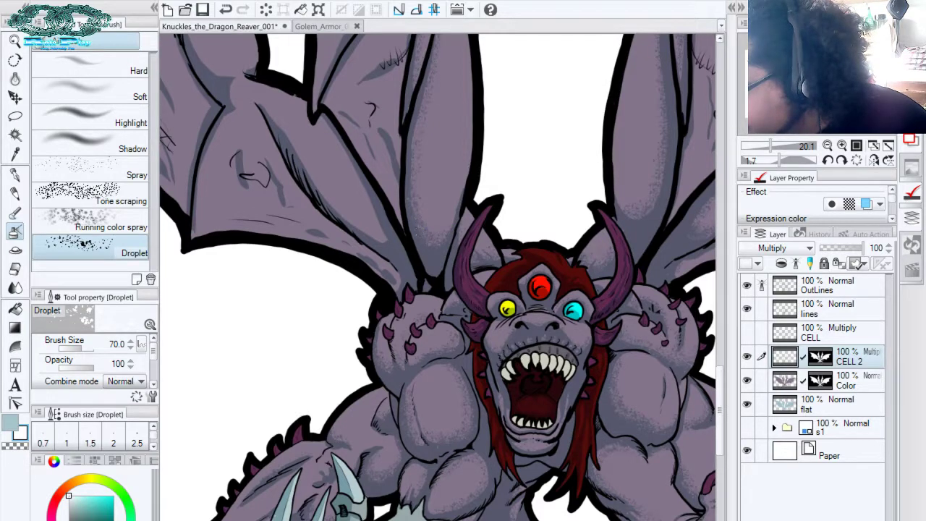
{"action": "left_click_drag", "start_coordinate": [423, 90], "coordinate": [420, 211]}
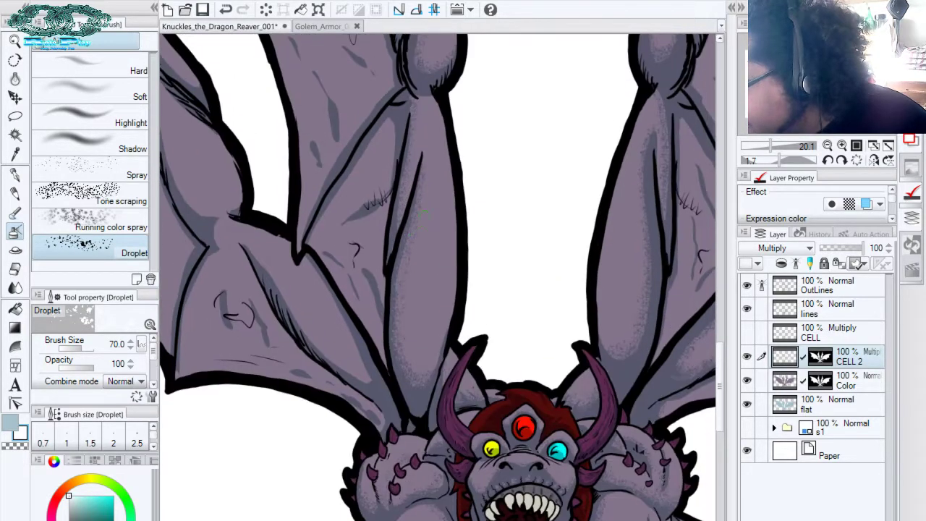
{"action": "left_click_drag", "start_coordinate": [435, 135], "coordinate": [423, 258]}
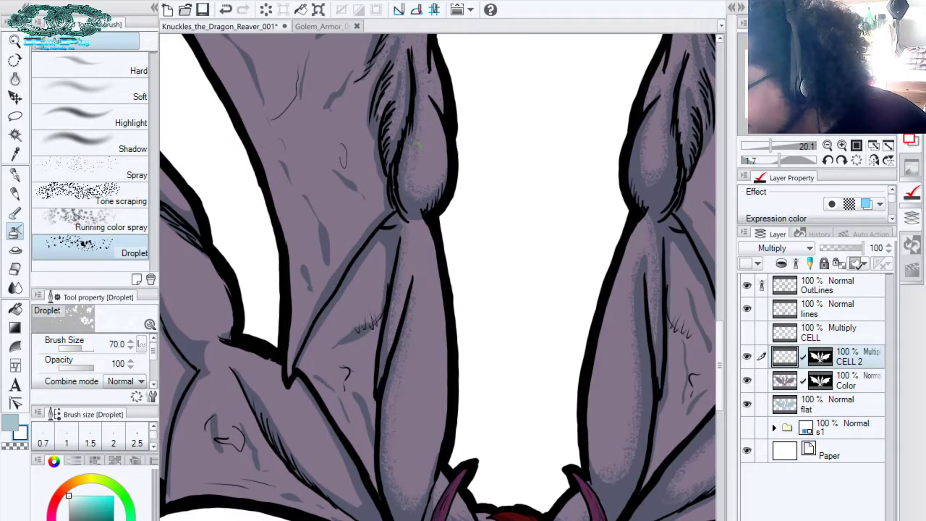
{"action": "left_click_drag", "start_coordinate": [418, 91], "coordinate": [422, 272]}
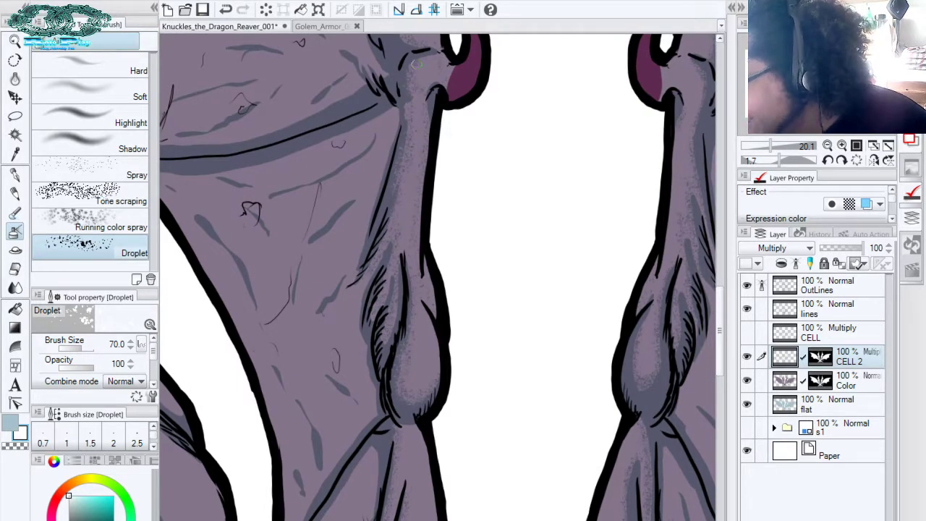
{"action": "left_click_drag", "start_coordinate": [416, 39], "coordinate": [409, 150]}
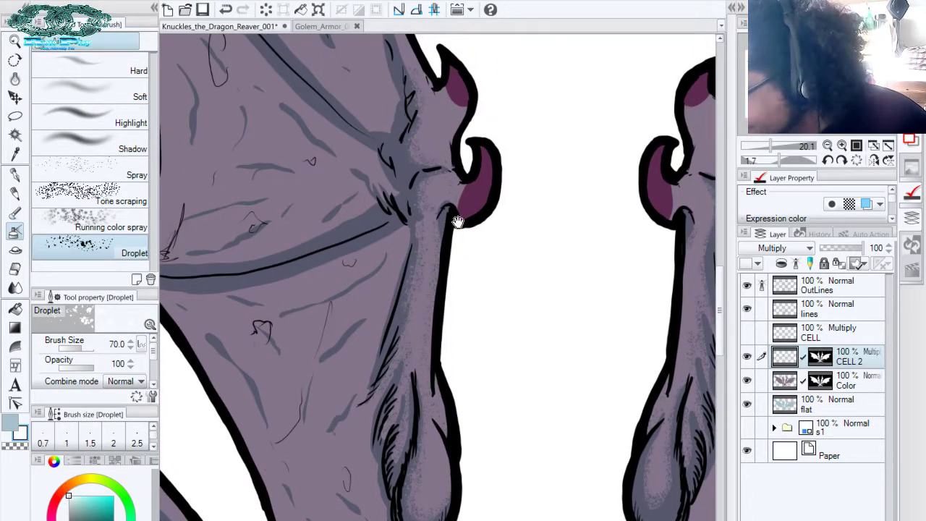
{"action": "left_click_drag", "start_coordinate": [457, 221], "coordinate": [398, 89]}
{"action": "left_click_drag", "start_coordinate": [389, 293], "coordinate": [532, 76]}
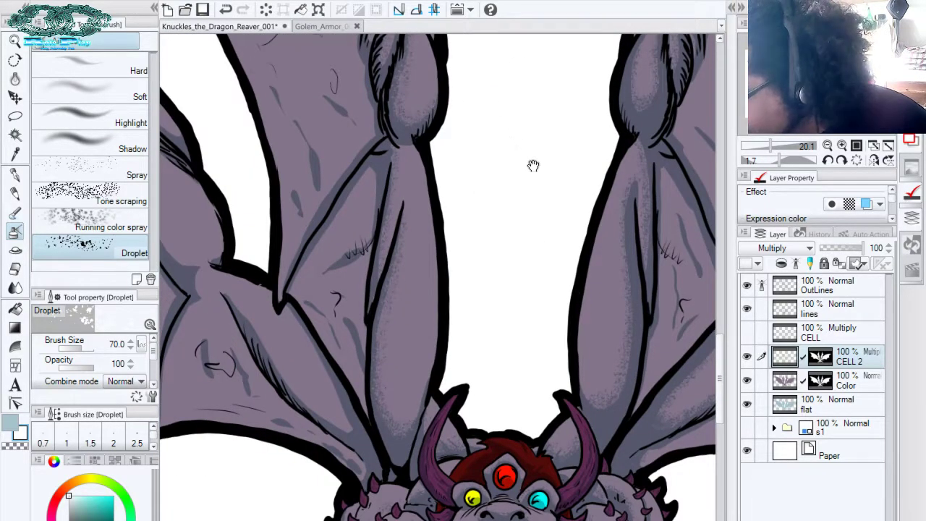
Stipple white texture into the shadows along the right upper wing's arm, from its base up to the two claws
{"action": "left_click_drag", "start_coordinate": [533, 166], "coordinate": [335, 122]}
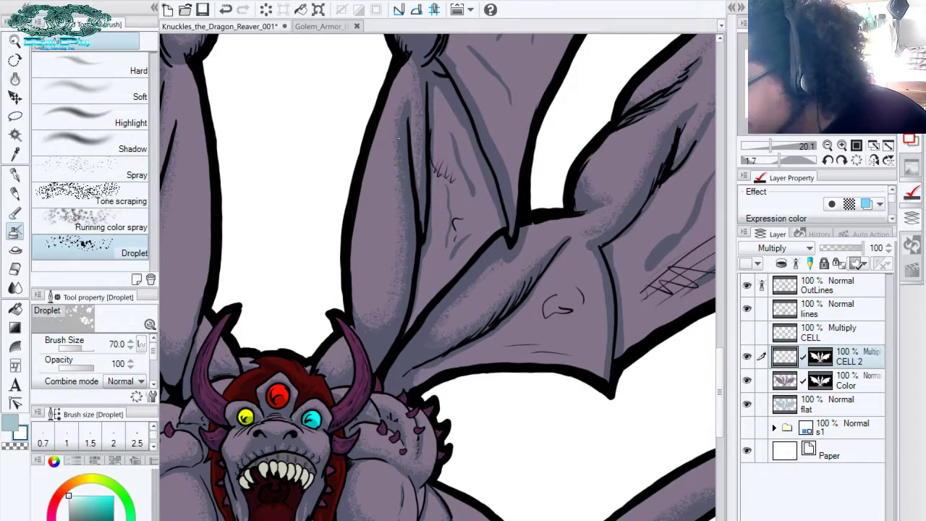
{"action": "left_click_drag", "start_coordinate": [446, 117], "coordinate": [435, 224]}
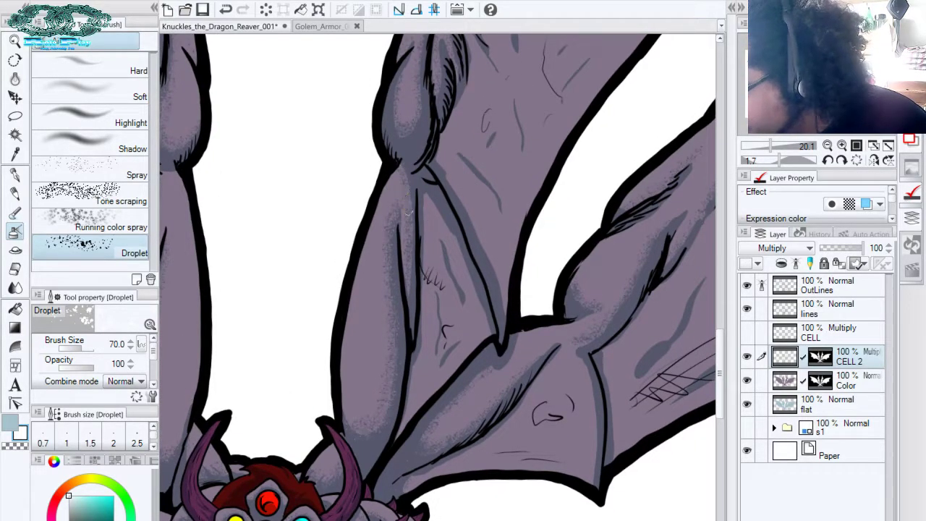
{"action": "left_click_drag", "start_coordinate": [421, 164], "coordinate": [435, 227]}
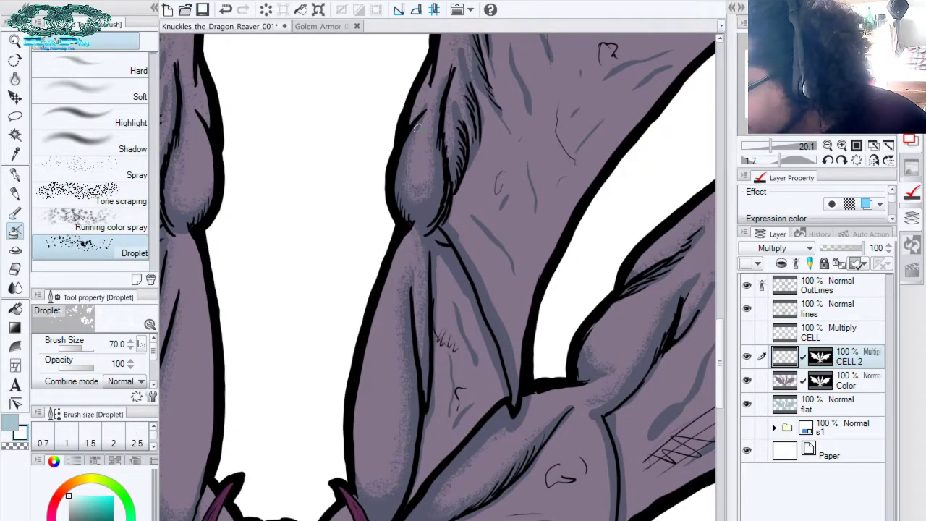
{"action": "left_click_drag", "start_coordinate": [463, 113], "coordinate": [418, 228]}
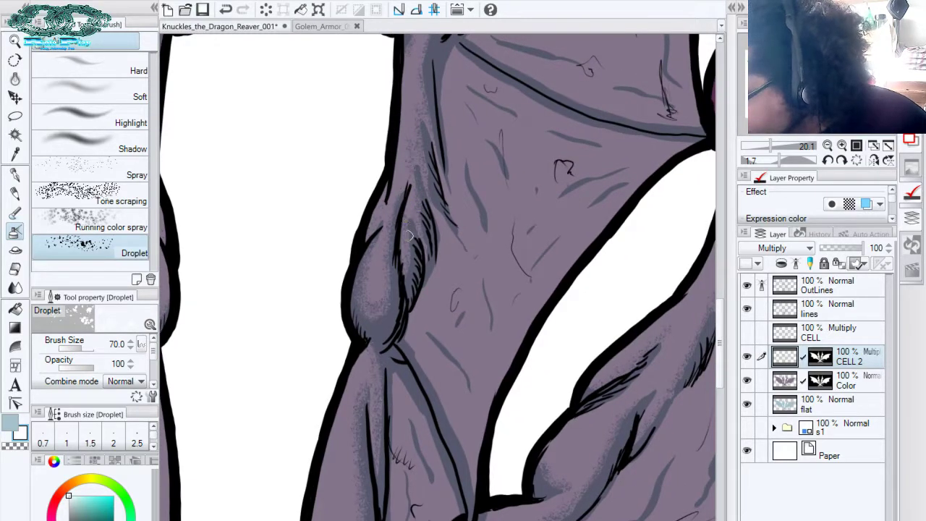
{"action": "left_click_drag", "start_coordinate": [429, 155], "coordinate": [418, 258]}
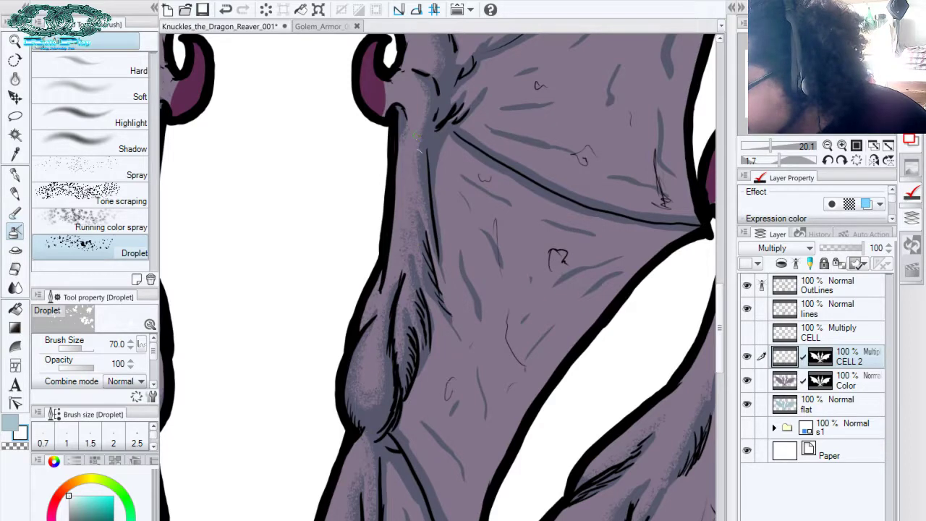
{"action": "left_click_drag", "start_coordinate": [424, 156], "coordinate": [438, 199]}
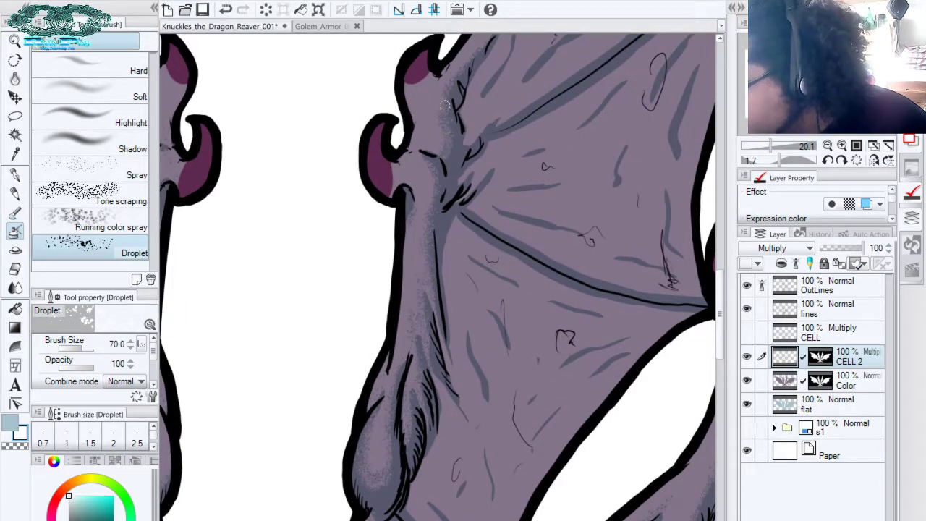
{"action": "left_click_drag", "start_coordinate": [472, 100], "coordinate": [447, 183]}
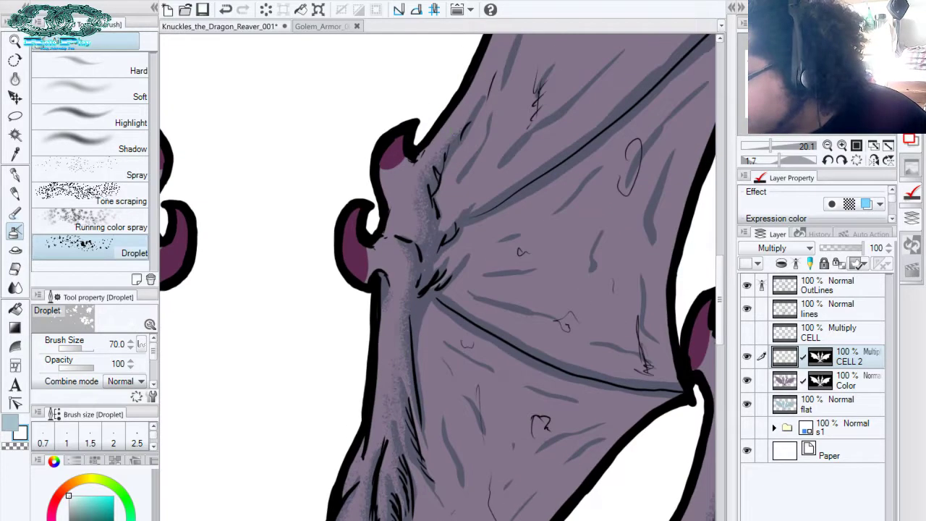
Stipple white texture into the shadows of the right lower wing's arm, from the clawed knuckle down to the elbow and base
{"action": "left_click_drag", "start_coordinate": [606, 340], "coordinate": [408, 47]}
{"action": "left_click_drag", "start_coordinate": [523, 62], "coordinate": [527, 135]}
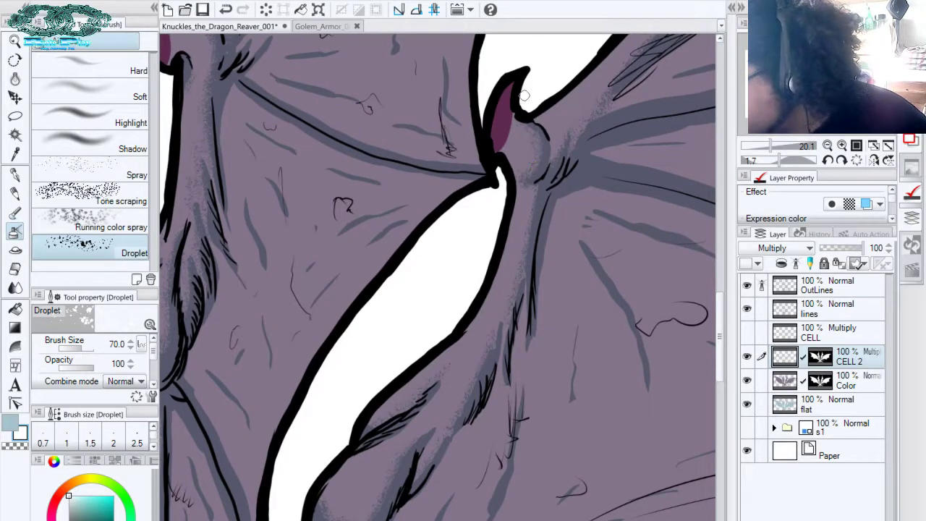
{"action": "left_click_drag", "start_coordinate": [527, 231], "coordinate": [517, 142]}
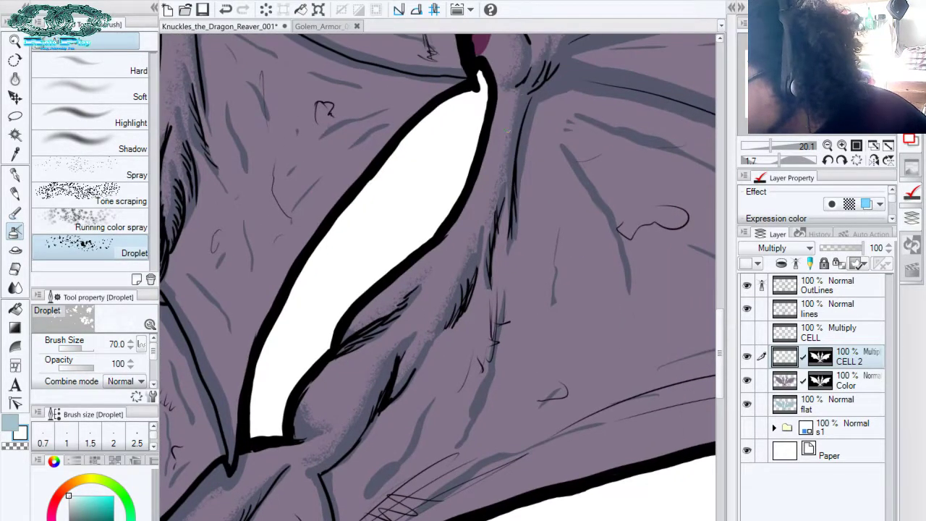
{"action": "scroll", "coordinate": [515, 162], "scroll_direction": "down", "scroll_amount": 3}
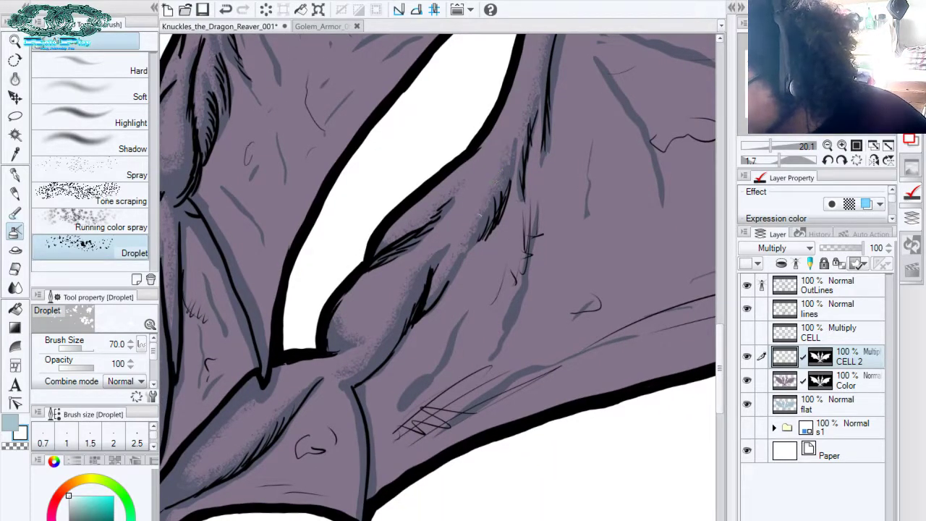
{"action": "scroll", "coordinate": [494, 186], "scroll_direction": "down", "scroll_amount": 3}
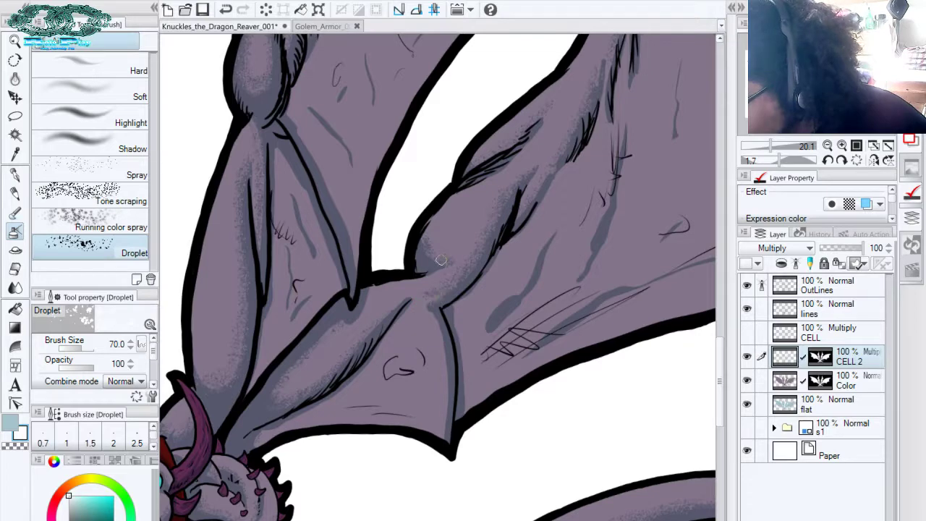
{"action": "scroll", "coordinate": [436, 257], "scroll_direction": "down", "scroll_amount": 3}
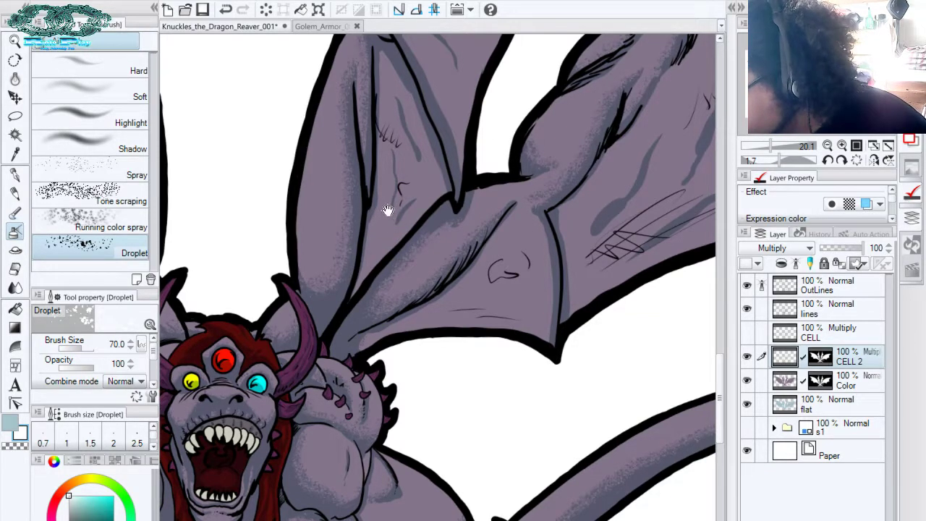
Stipple shadow-colour and white texture along the base segment of the left lower wing, between the shoulder and the elbow
{"action": "left_click_drag", "start_coordinate": [382, 260], "coordinate": [493, 230]}
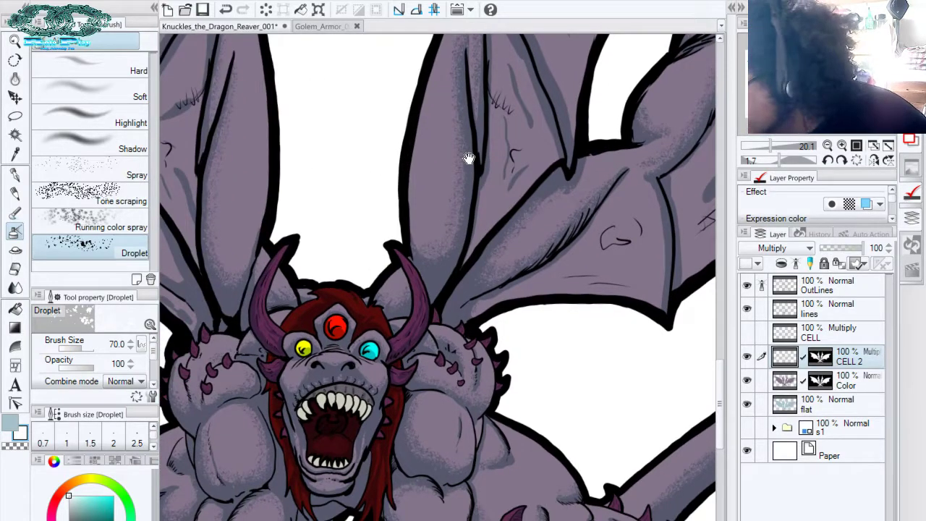
{"action": "left_click_drag", "start_coordinate": [469, 157], "coordinate": [470, 250]}
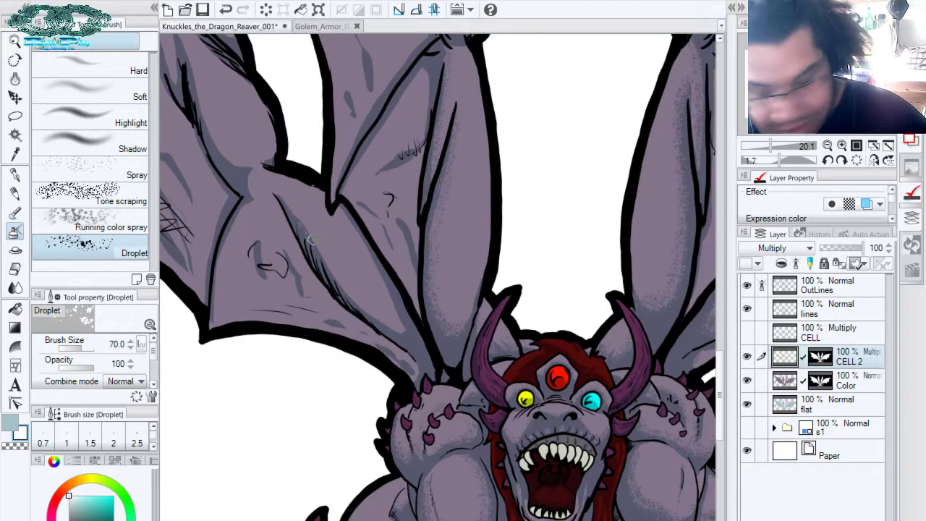
{"action": "key", "text": "x"}
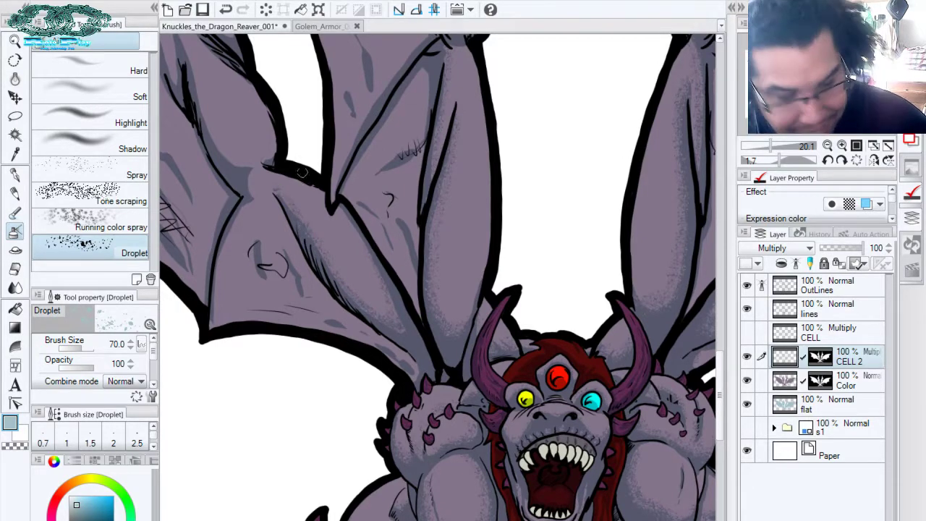
{"action": "left_click", "coordinate": [301, 172], "text": "alt"}
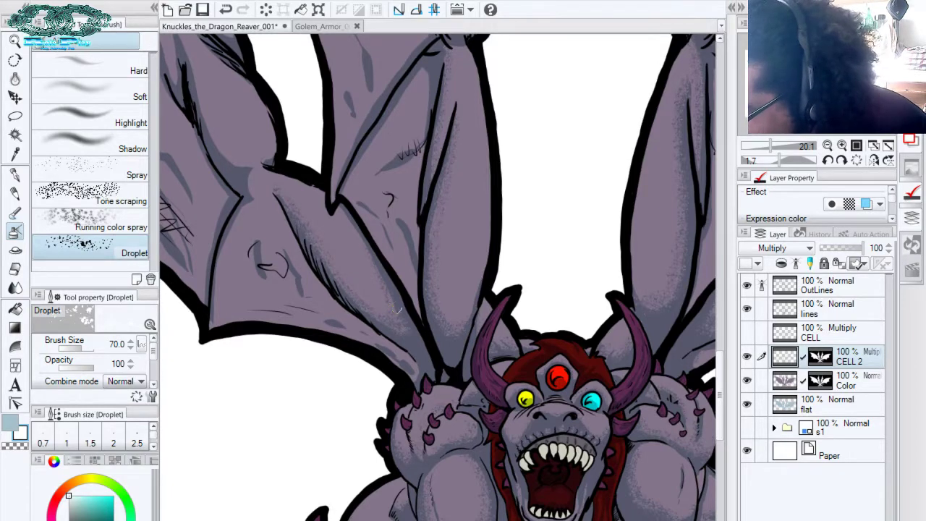
{"action": "left_click_drag", "start_coordinate": [354, 231], "coordinate": [486, 309]}
{"action": "left_click_drag", "start_coordinate": [371, 204], "coordinate": [395, 241]}
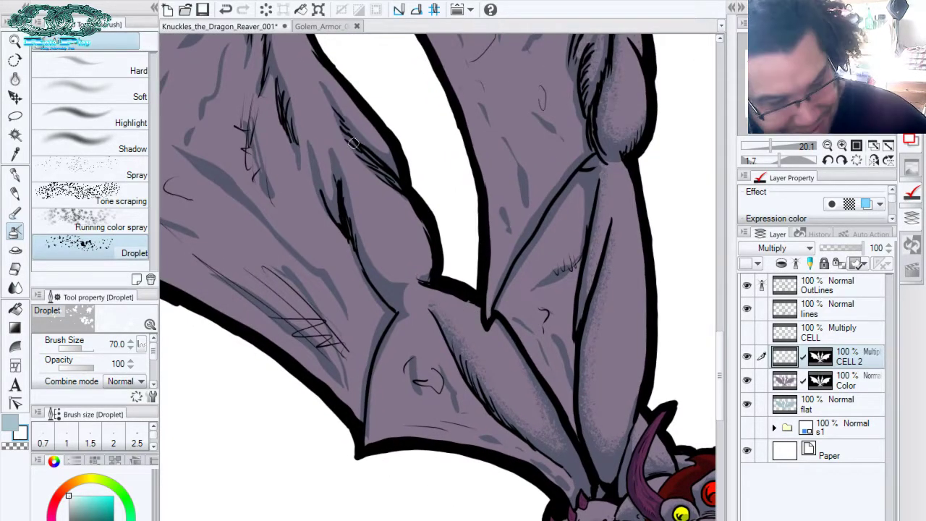
Stipple the muscles above the left lower wing's elbow, alternating between the blue-grey shadow colour and white
{"action": "key", "text": "x"}
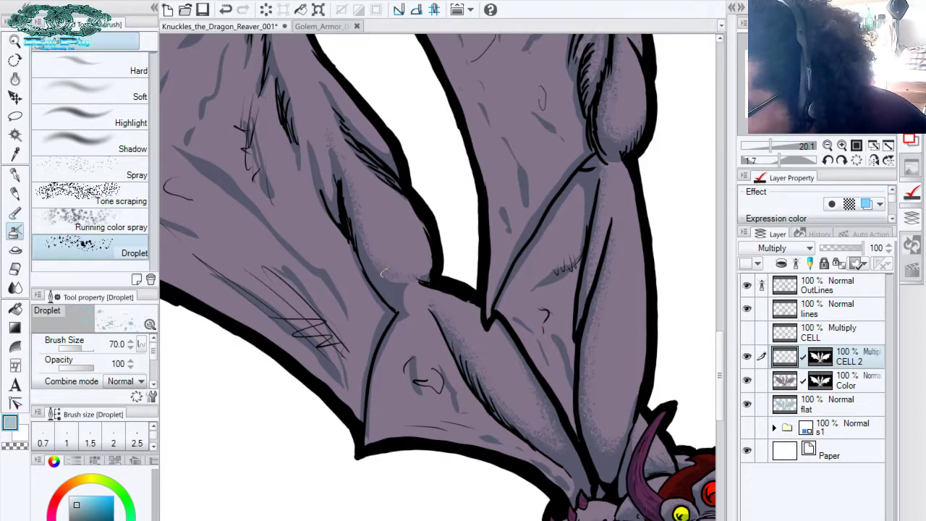
{"action": "left_click", "coordinate": [362, 240], "text": "alt"}
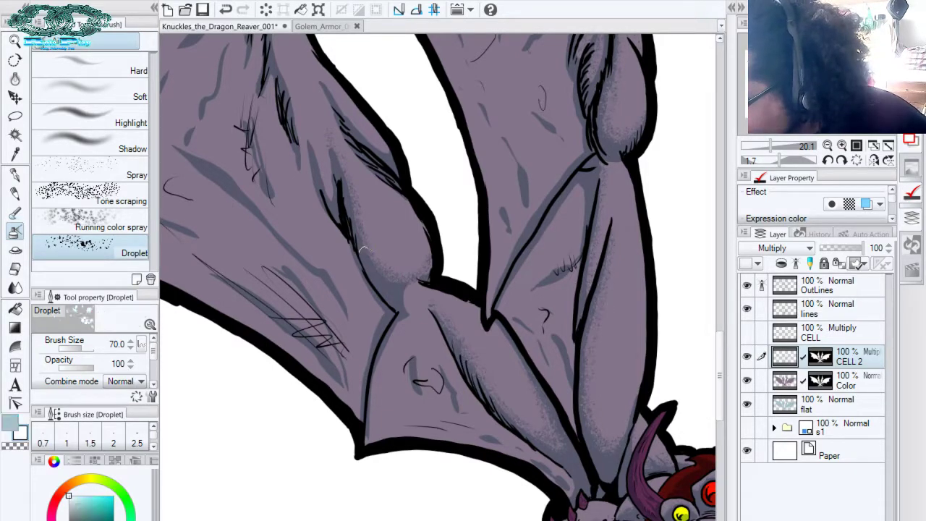
{"action": "scroll", "coordinate": [388, 183], "scroll_direction": "up", "scroll_amount": 1}
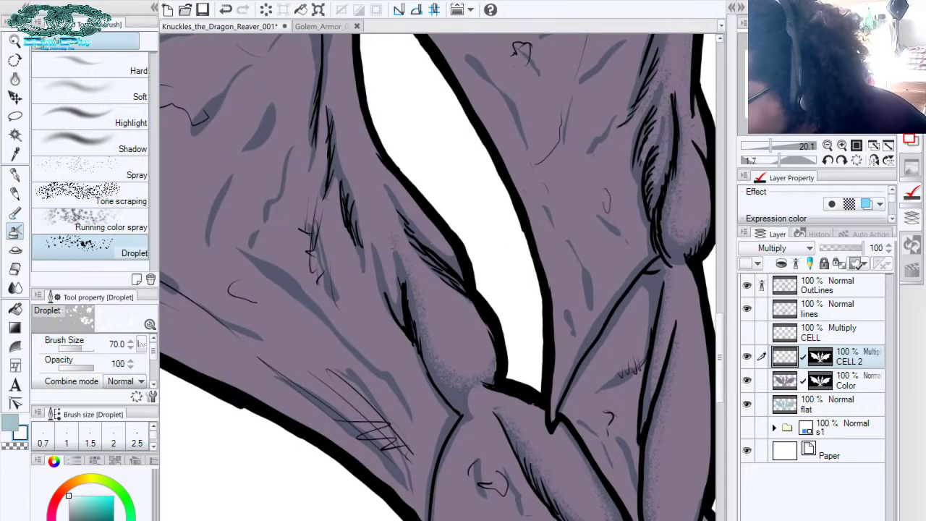
{"action": "left_click", "coordinate": [431, 246], "text": "alt"}
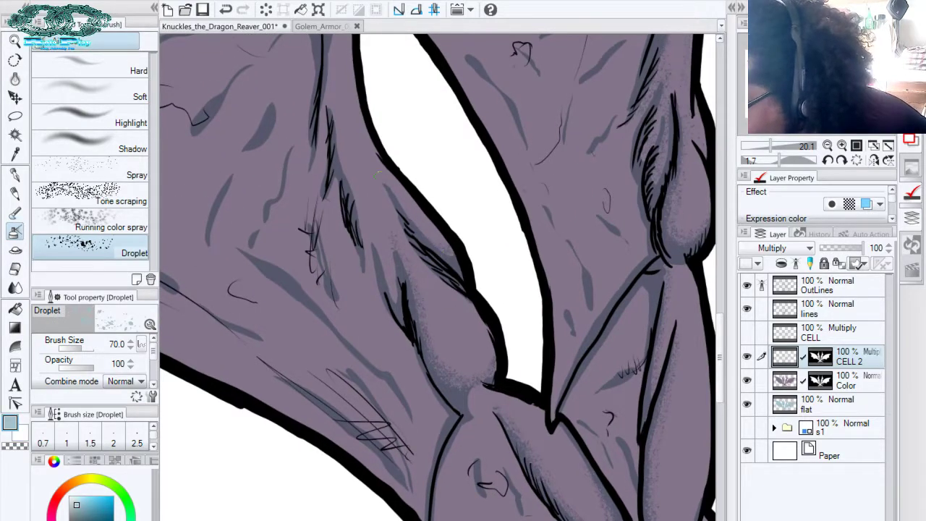
{"action": "left_click", "coordinate": [416, 228], "text": "alt"}
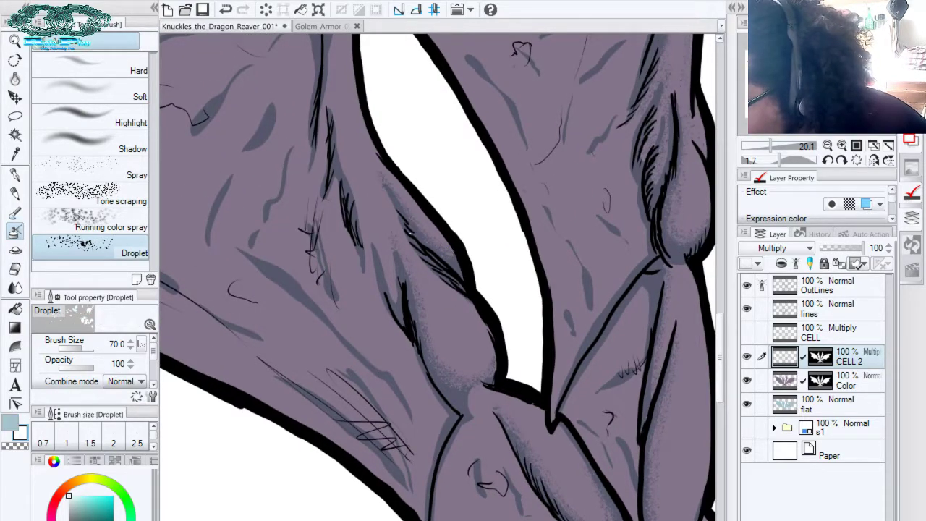
{"action": "left_click", "coordinate": [409, 233], "text": "alt"}
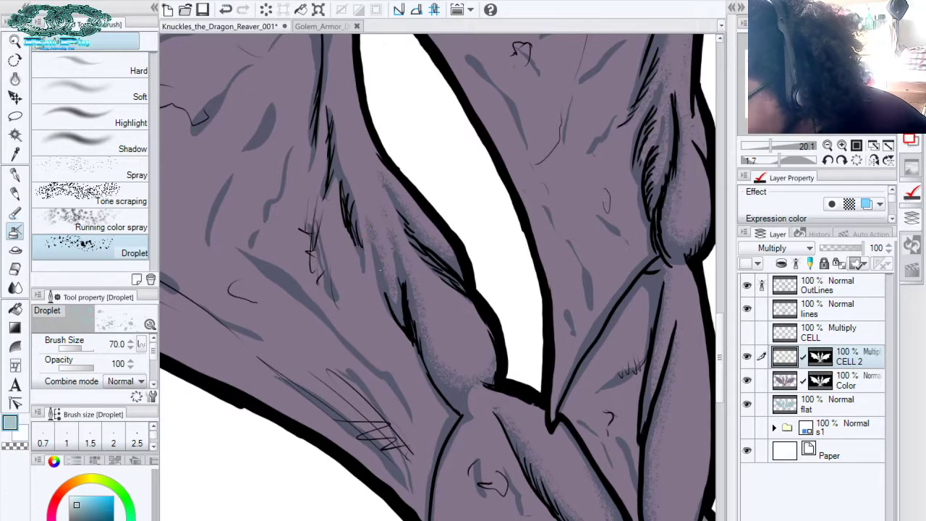
Stipple shadow-colour and white texture up the left lower wing's narrow forearm and around its clawed knuckle
{"action": "left_click_drag", "start_coordinate": [398, 219], "coordinate": [427, 290]}
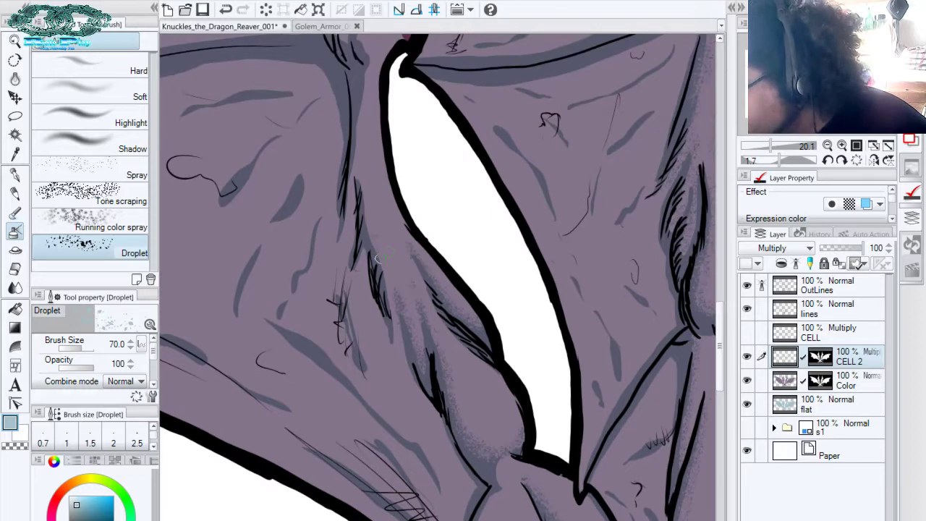
{"action": "left_click_drag", "start_coordinate": [383, 155], "coordinate": [404, 208]}
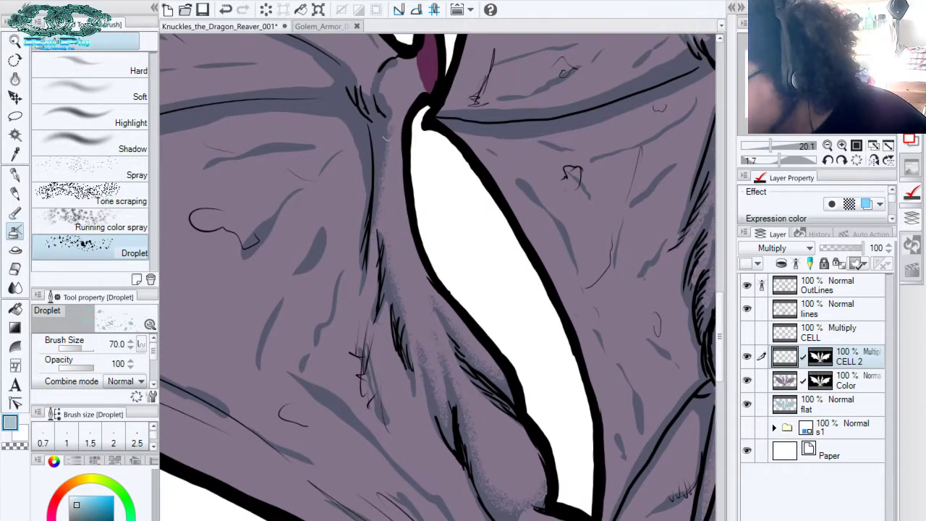
{"action": "left_click_drag", "start_coordinate": [387, 137], "coordinate": [405, 235]}
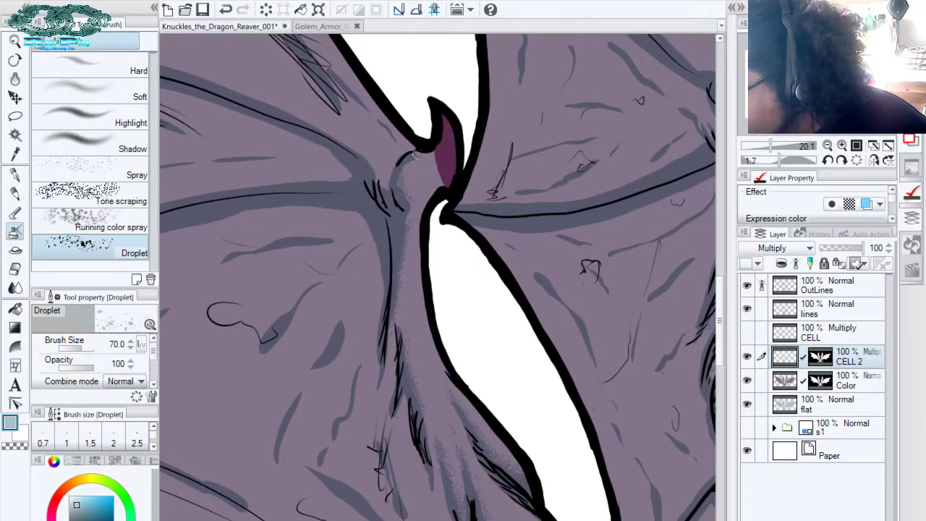
{"action": "key", "text": "x"}
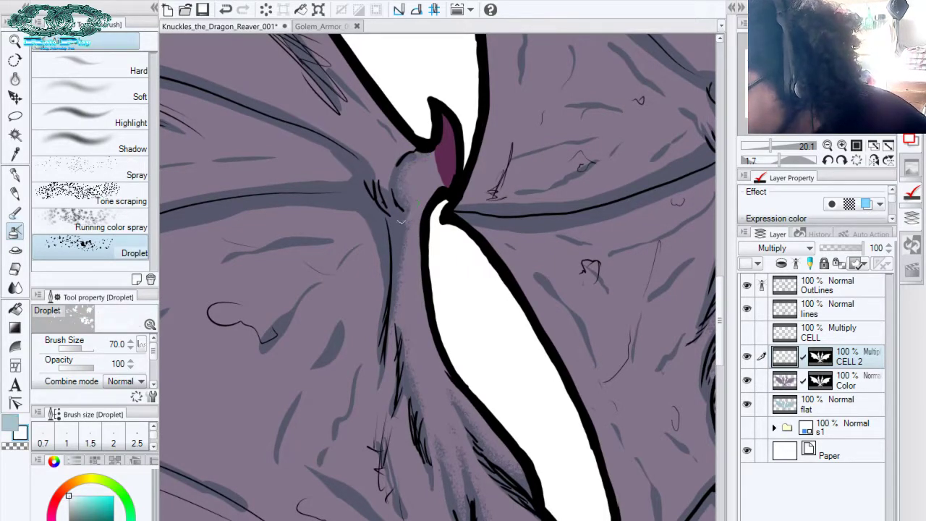
{"action": "key", "text": "x"}
{"action": "left_click_drag", "start_coordinate": [438, 245], "coordinate": [475, 307]}
{"action": "key", "text": "x"}
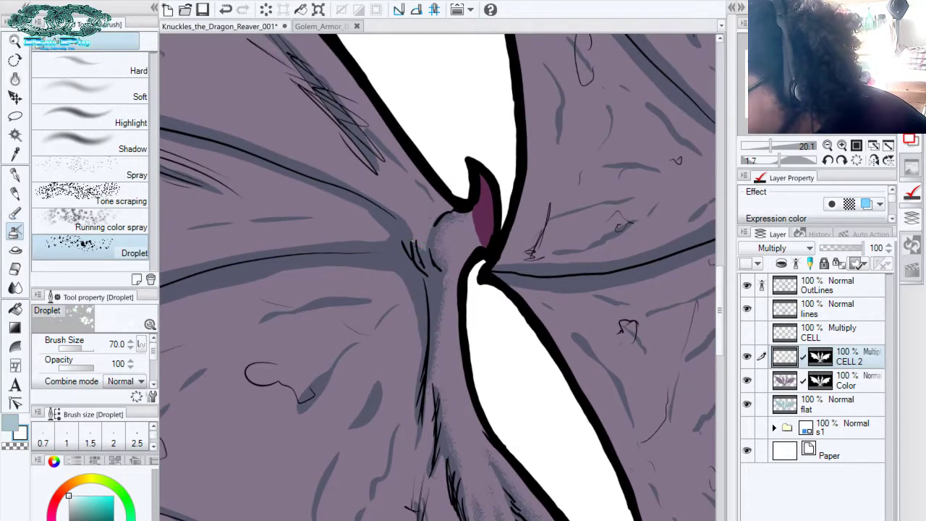
{"action": "key", "text": "x"}
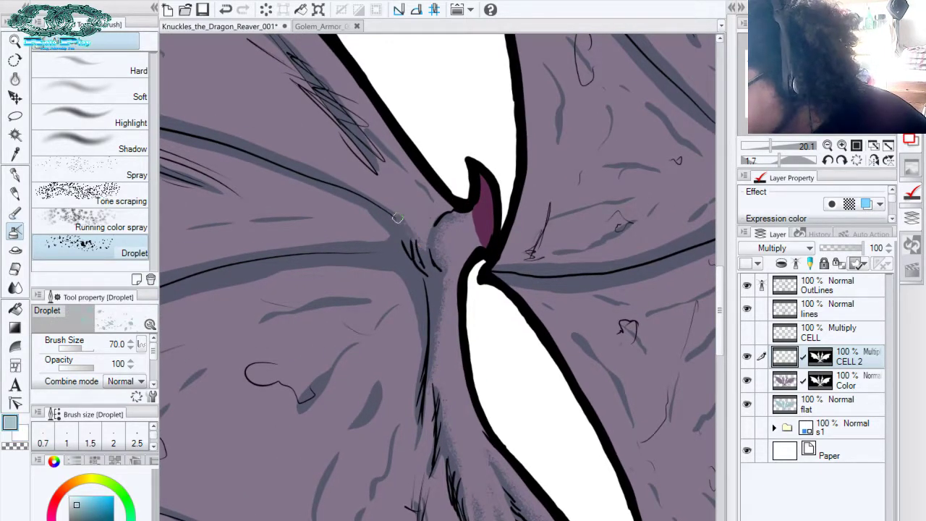
Touch up the shadow-colour and white stippling along the left lower wing's forearm and elbow, and save the file
{"action": "left_click_drag", "start_coordinate": [467, 205], "coordinate": [427, 27]}
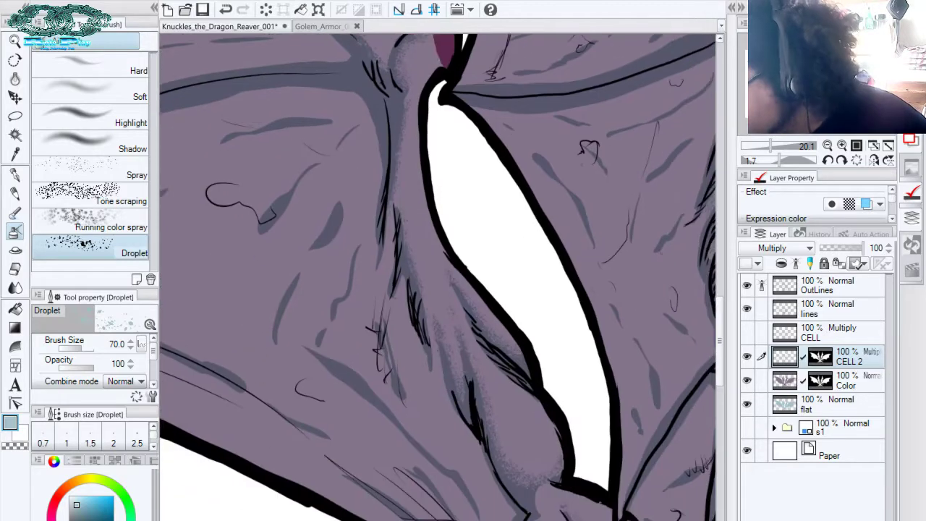
{"action": "key", "text": "x"}
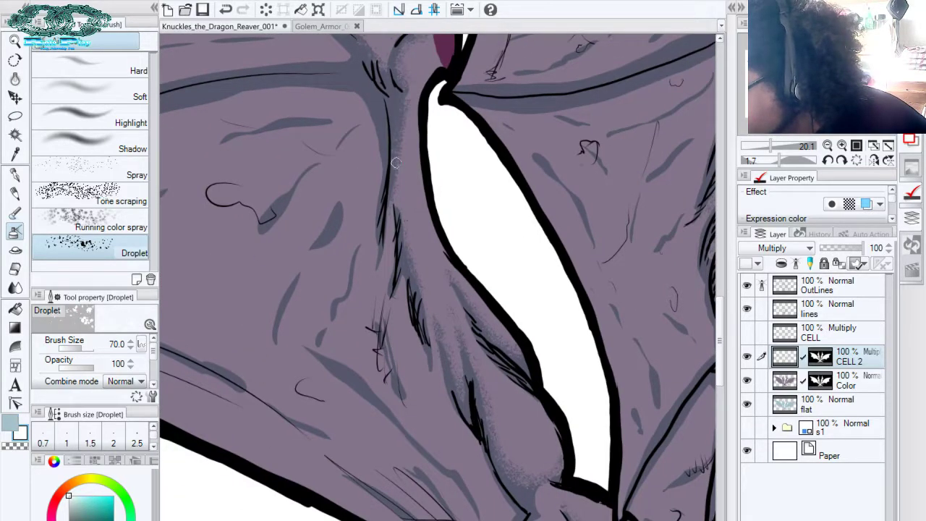
{"action": "left_click_drag", "start_coordinate": [432, 181], "coordinate": [411, 116]}
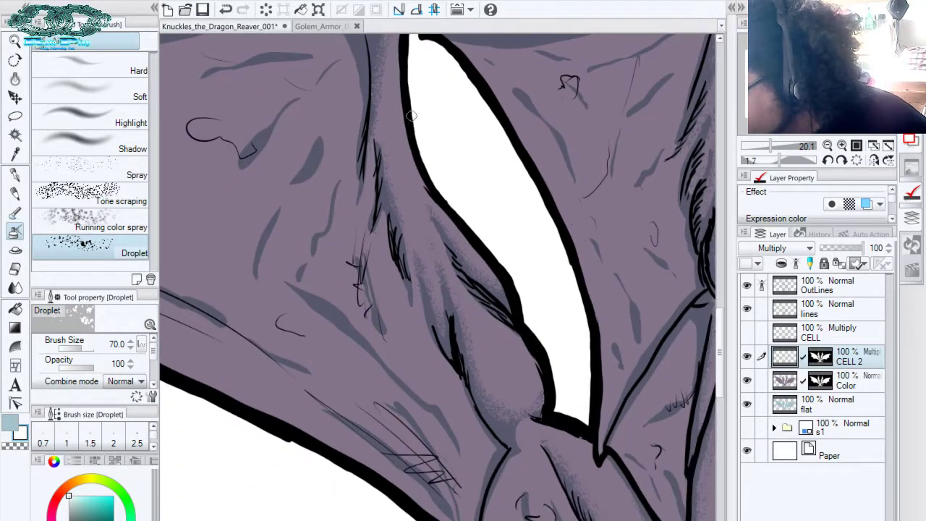
{"action": "left_click_drag", "start_coordinate": [443, 227], "coordinate": [383, 97]}
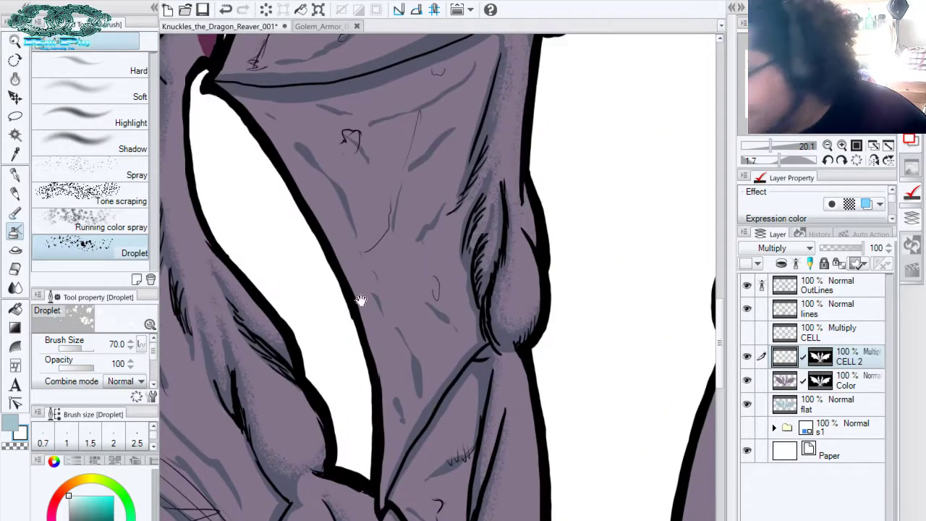
{"action": "left_click_drag", "start_coordinate": [359, 301], "coordinate": [434, 330]}
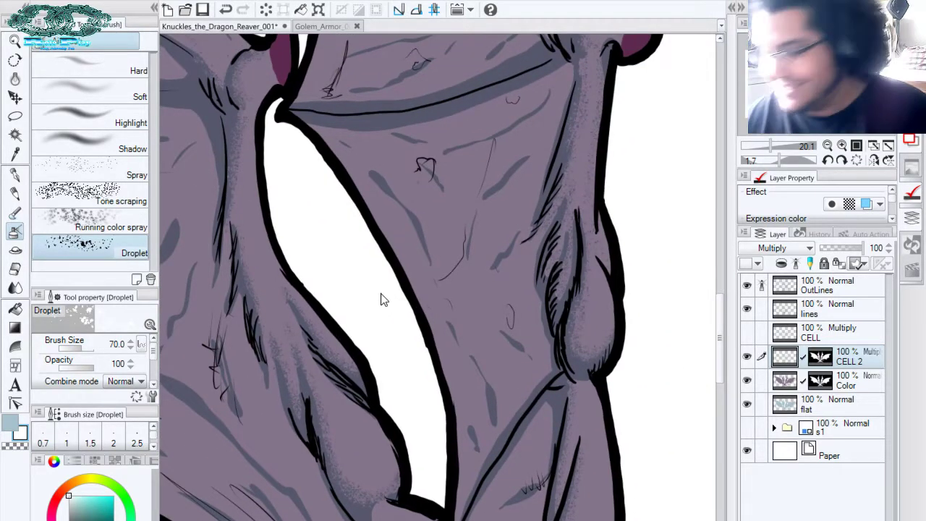
{"action": "key", "text": "ctrl+s"}
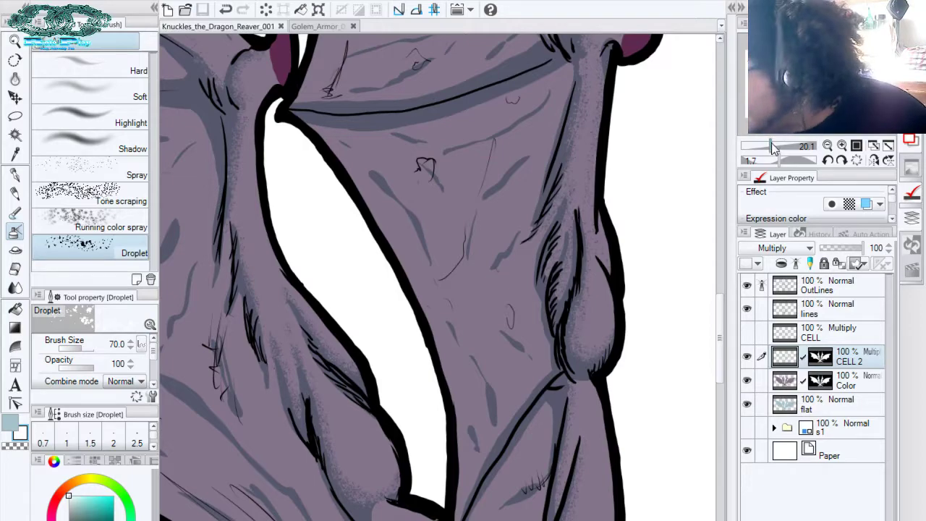
Stipple fine white texture into the shadows of the dragon's muzzle above the upper lip with Droplet size 25, and save the file
{"action": "left_click", "coordinate": [856, 160]}
{"action": "left_click_drag", "start_coordinate": [772, 147], "coordinate": [763, 145]}
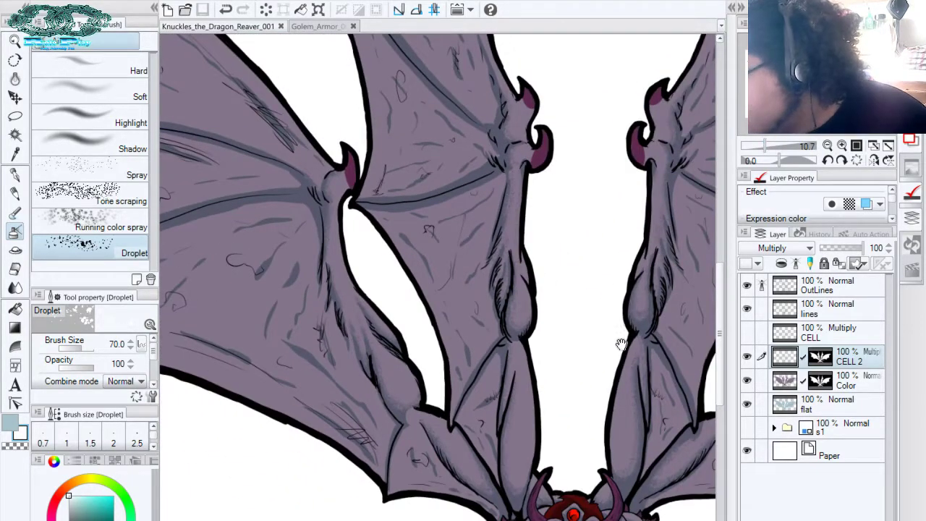
{"action": "left_click_drag", "start_coordinate": [599, 315], "coordinate": [570, 207]}
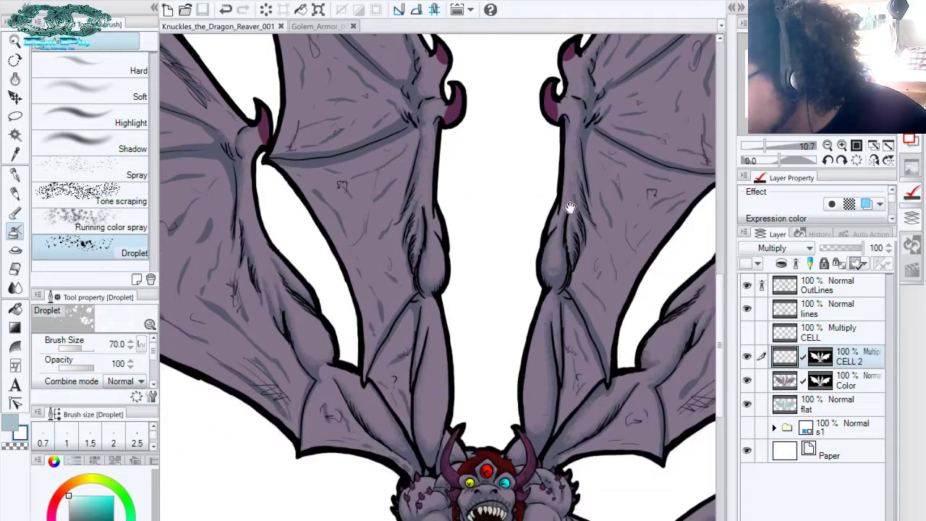
{"action": "left_click_drag", "start_coordinate": [587, 354], "coordinate": [585, 217]}
{"action": "left_click_drag", "start_coordinate": [601, 371], "coordinate": [607, 287]}
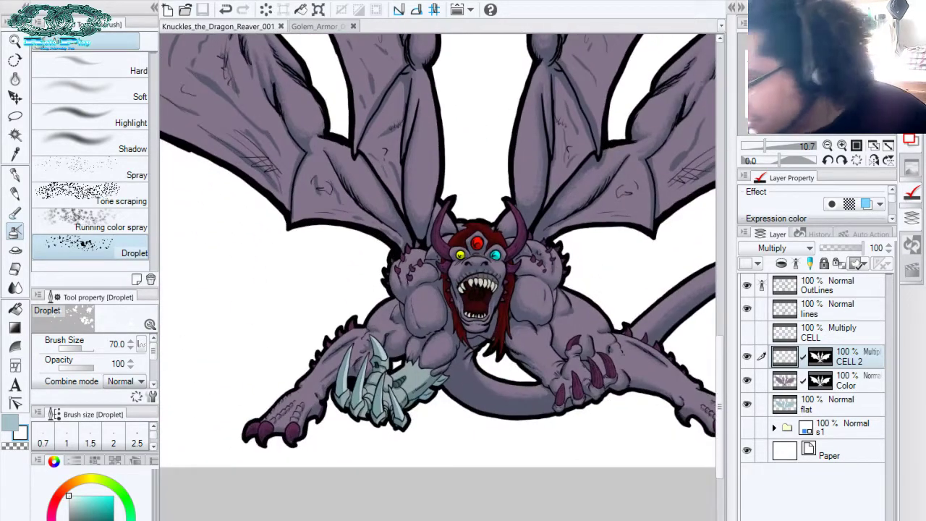
{"action": "key", "text": "ctrl+space"}
{"action": "left_click_drag", "start_coordinate": [487, 265], "coordinate": [530, 314]}
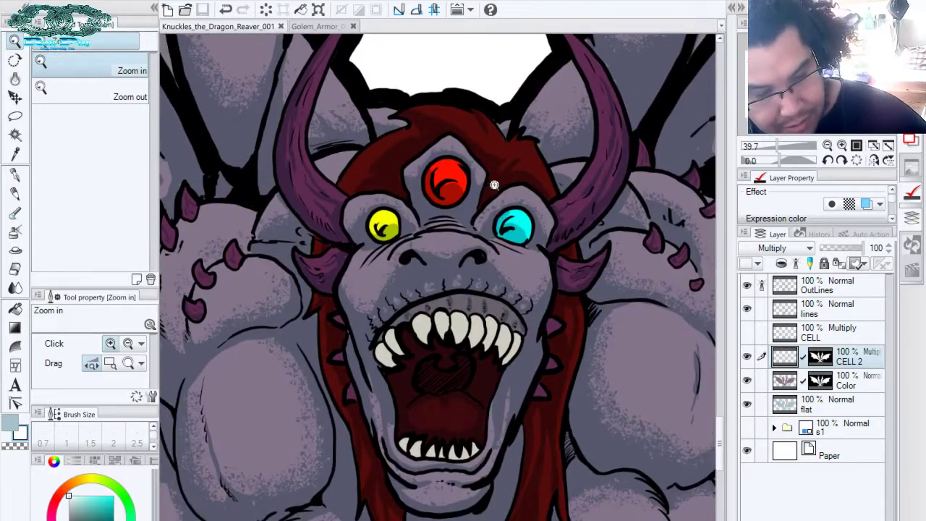
{"action": "key", "text": "b"}
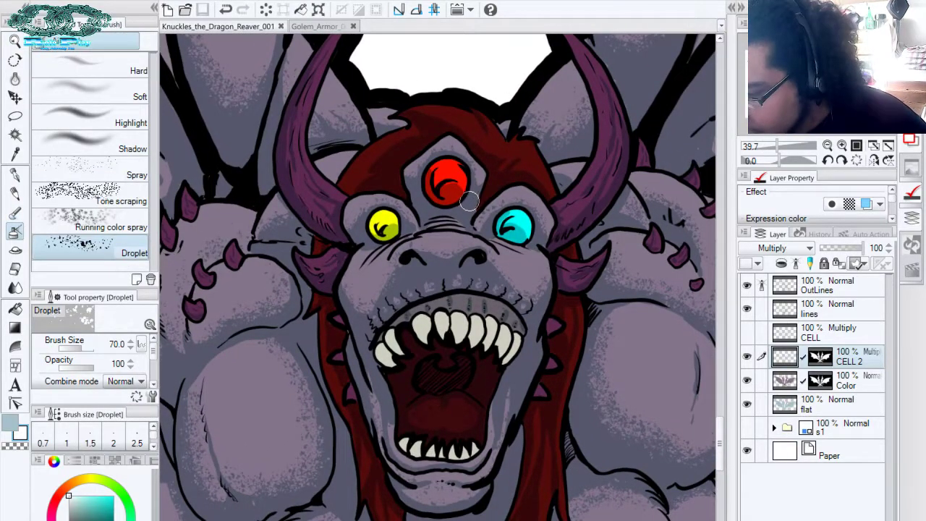
{"action": "key", "text": "bracketleft"}
{"action": "key", "text": "bracketleft"}
{"action": "key", "text": "bracketleft"}
{"action": "key", "text": "bracketleft"}
{"action": "key", "text": "bracketleft"}
{"action": "left_click", "coordinate": [455, 284]}
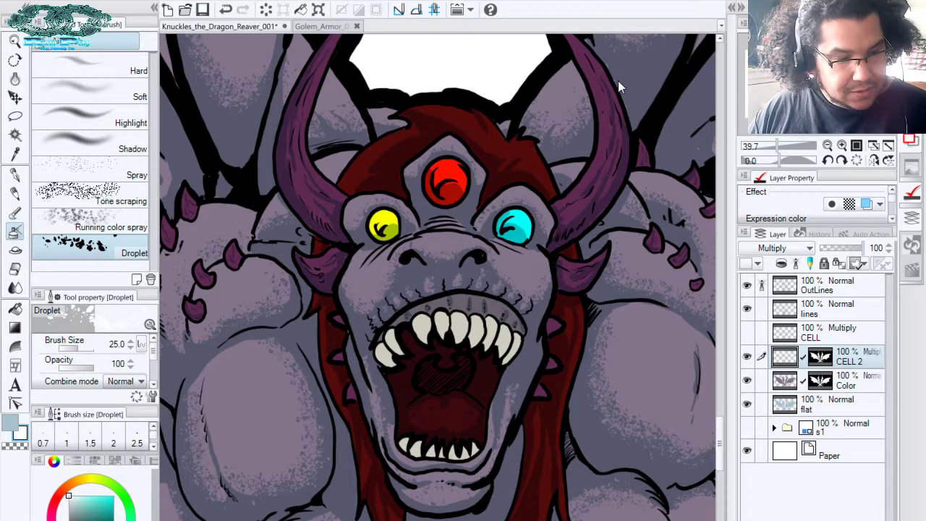
{"action": "key", "text": "ctrl+s"}
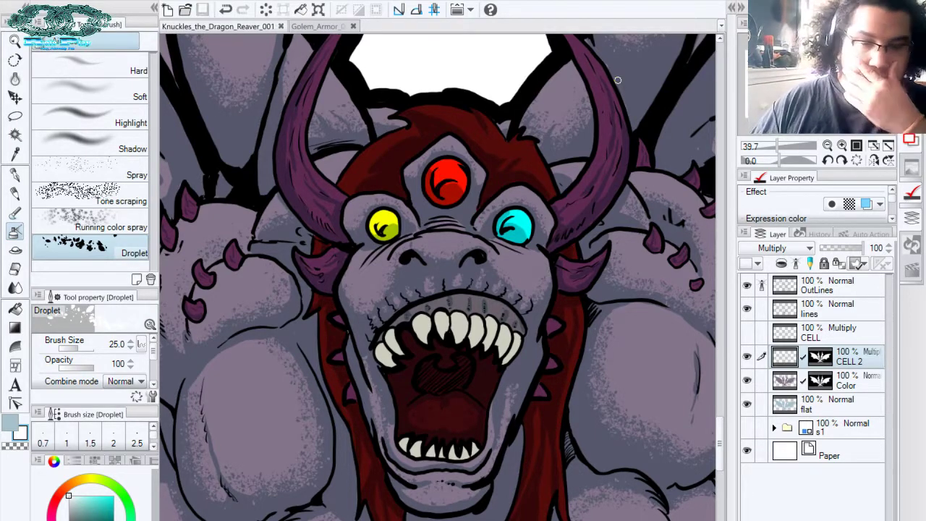
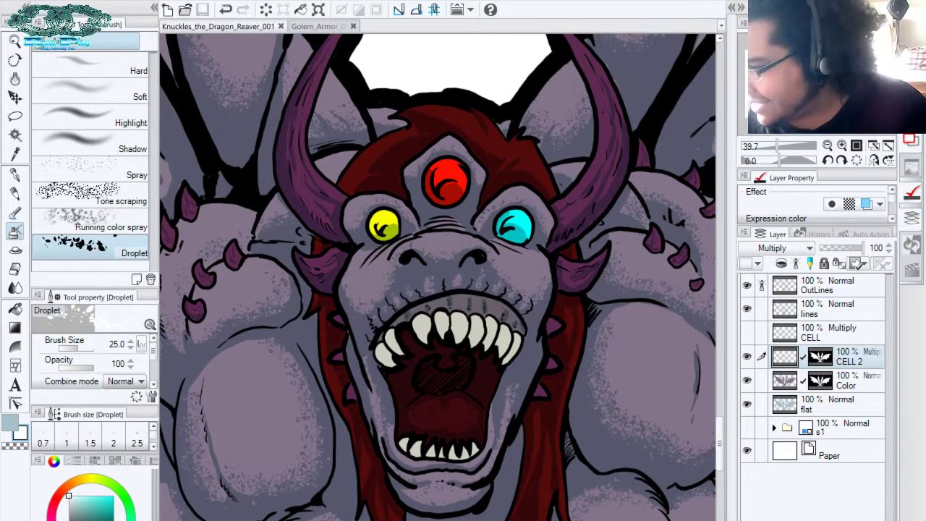
Stipple the spiked right shoulder around its spikes and creases, alternating between white and the shadow colour at brush size 25
{"action": "left_click", "coordinate": [626, 201]}
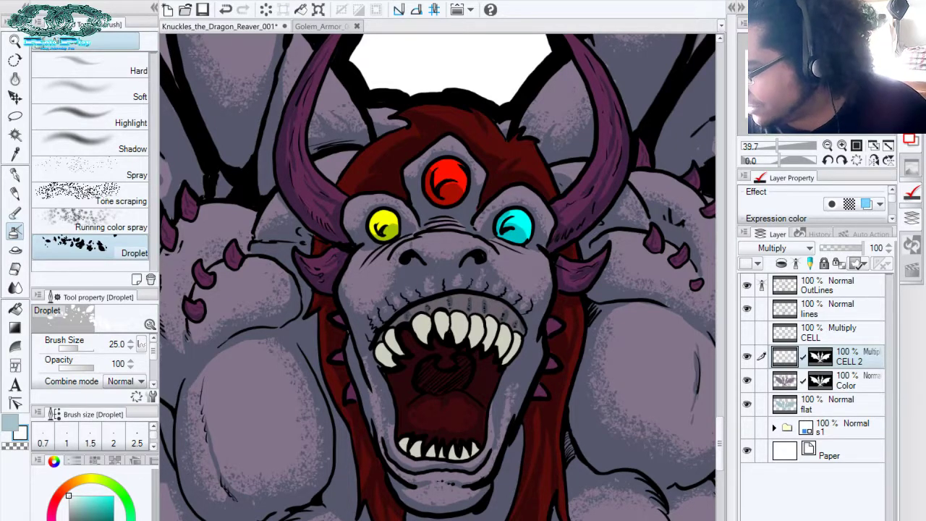
{"action": "left_click_drag", "start_coordinate": [698, 205], "coordinate": [607, 172]}
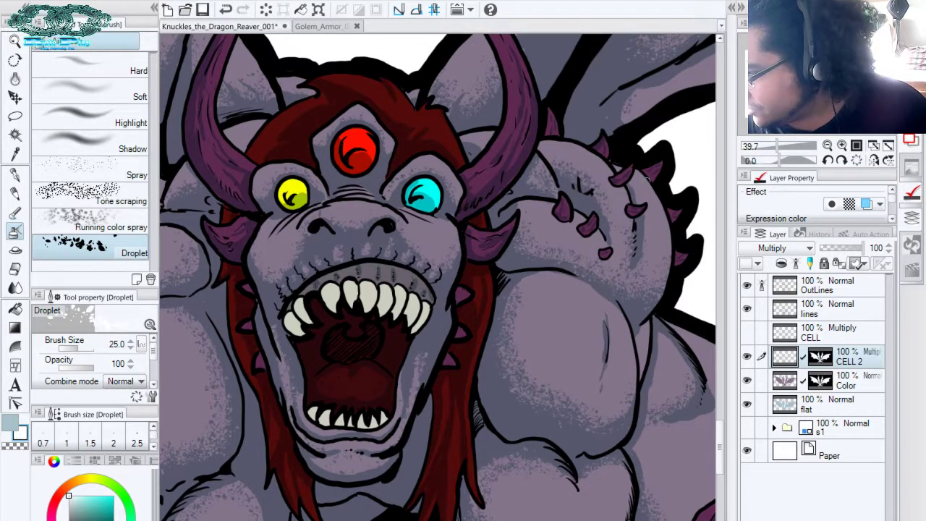
{"action": "key", "text": "x"}
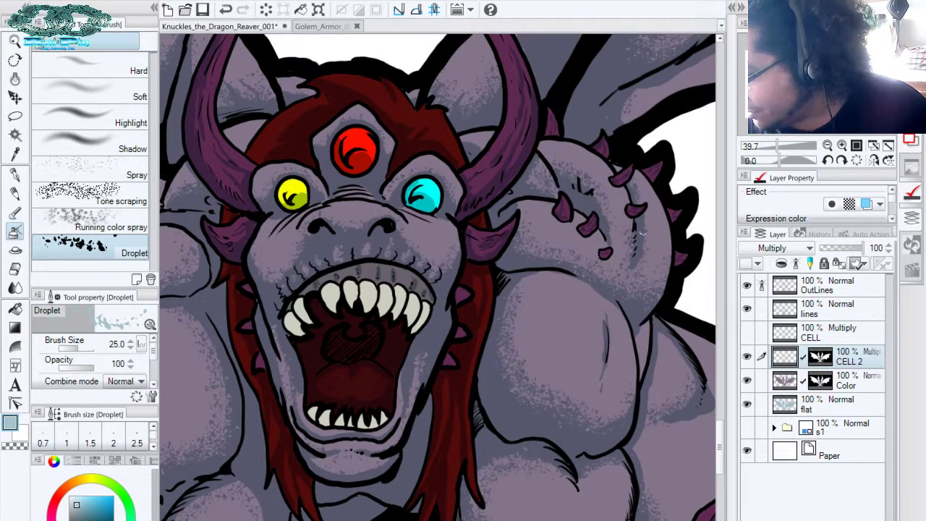
{"action": "left_click", "coordinate": [644, 220], "text": "alt"}
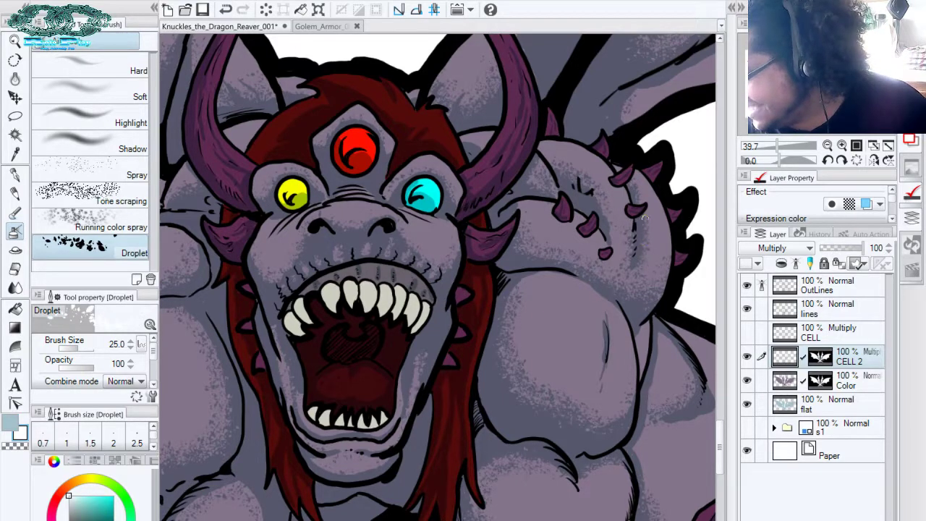
Stipple shadow-colour and white texture over the spiked left shoulder and the top of the upper arm below it
{"action": "left_click_drag", "start_coordinate": [474, 198], "coordinate": [658, 201]}
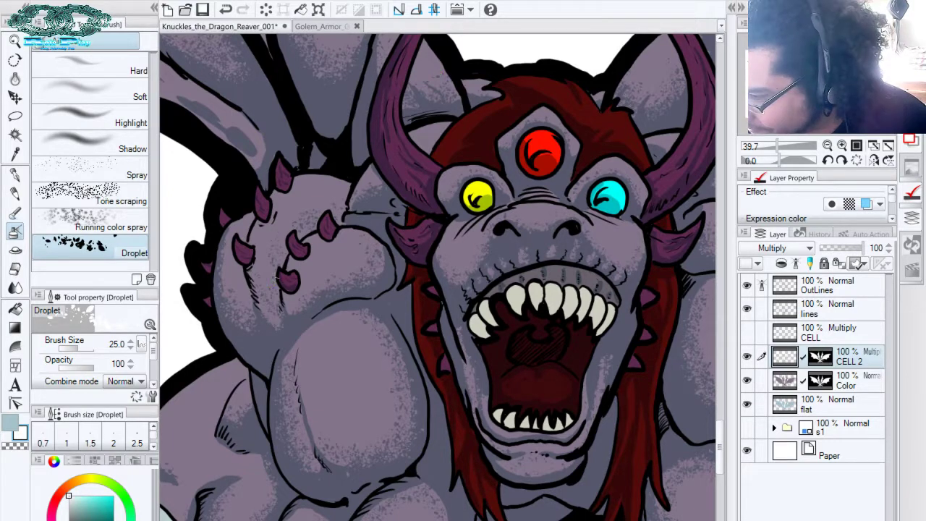
{"action": "key", "text": "x"}
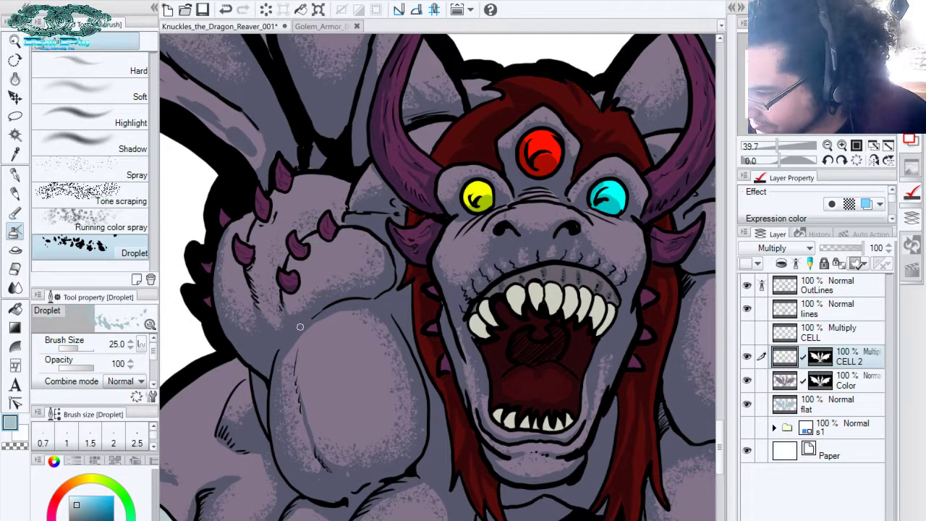
{"action": "key", "text": "x"}
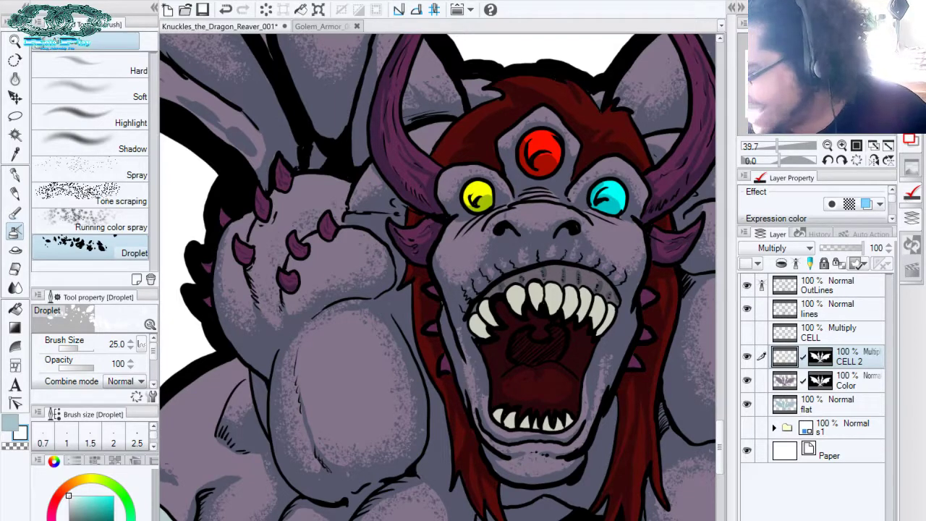
Stipple fine white texture into the shadows down the left front limb, from the upper arm along the spiked forearm to the wrist
{"action": "left_click_drag", "start_coordinate": [324, 346], "coordinate": [476, 209]}
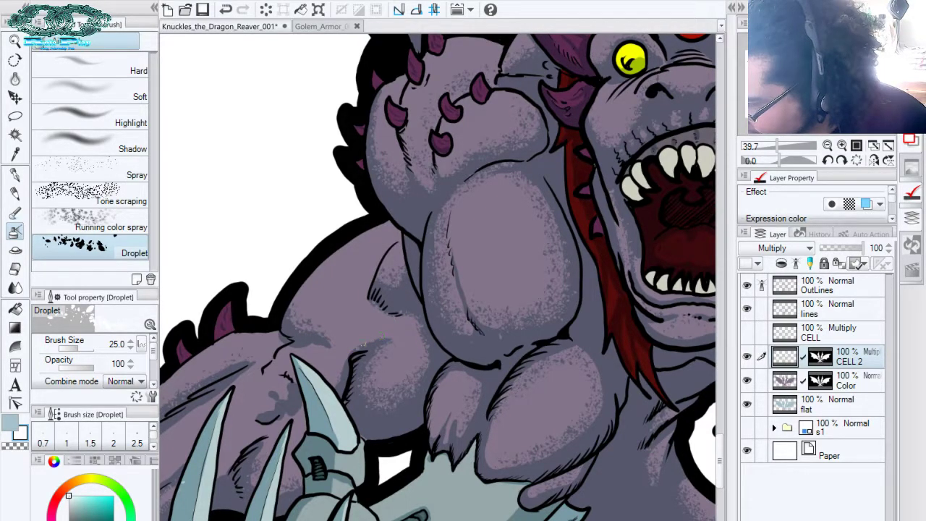
{"action": "left_click_drag", "start_coordinate": [325, 304], "coordinate": [487, 186]}
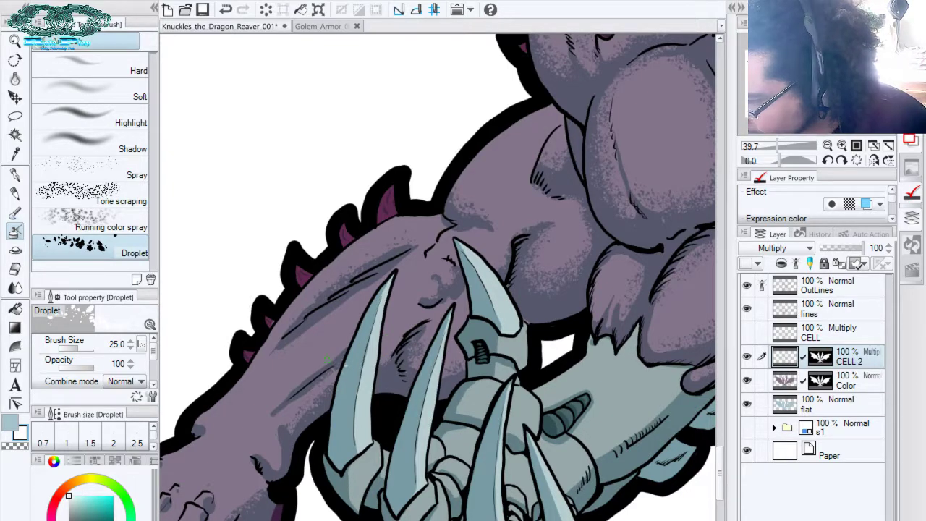
{"action": "left_click_drag", "start_coordinate": [400, 224], "coordinate": [483, 178]}
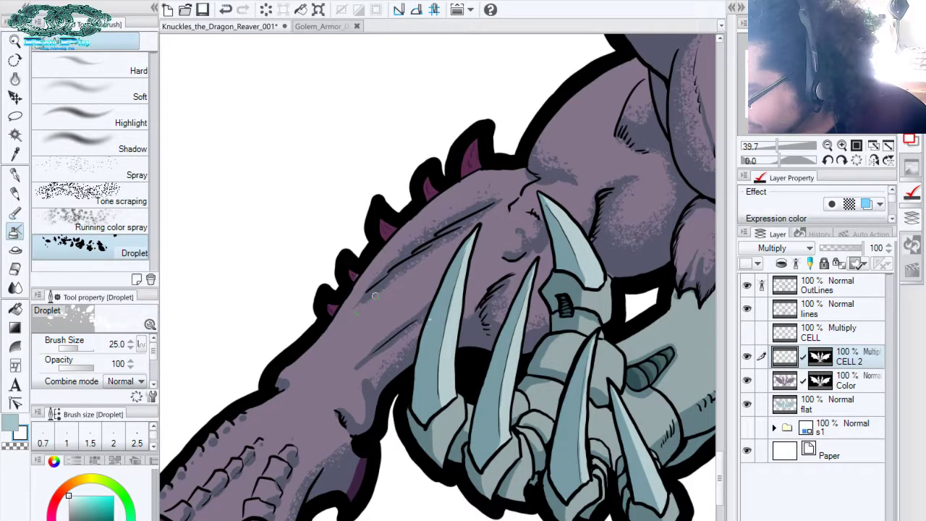
{"action": "left_click_drag", "start_coordinate": [378, 321], "coordinate": [422, 234]}
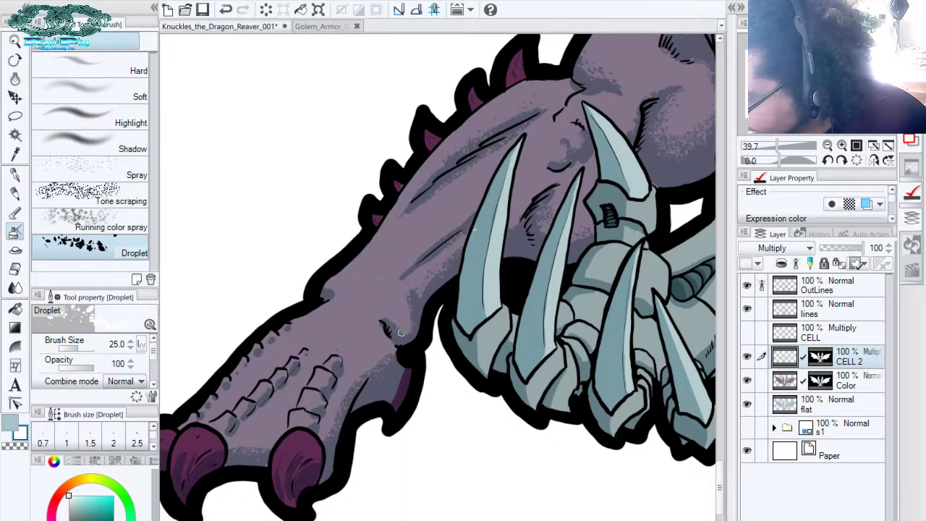
{"action": "left_click_drag", "start_coordinate": [341, 291], "coordinate": [379, 269]}
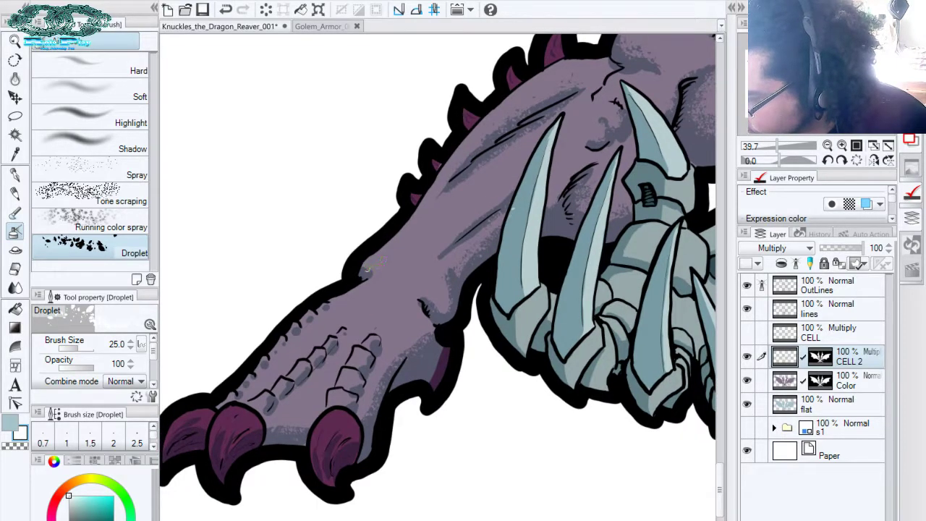
Clean up the stray specks on the metal gauntlet's long claw with the G-pen, sampling the claw's shadow colour
{"action": "left_click_drag", "start_coordinate": [548, 250], "coordinate": [441, 175]}
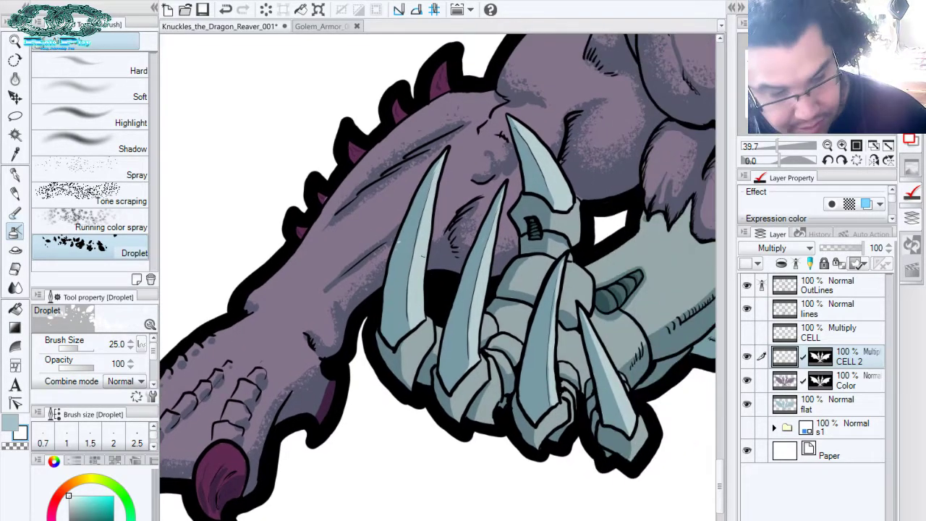
{"action": "key", "text": "p"}
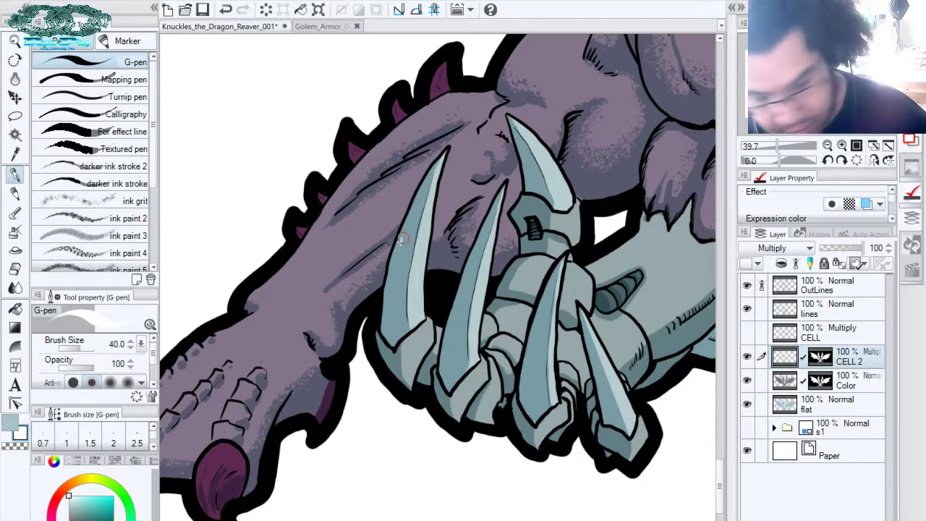
{"action": "left_click", "coordinate": [412, 264], "text": "alt"}
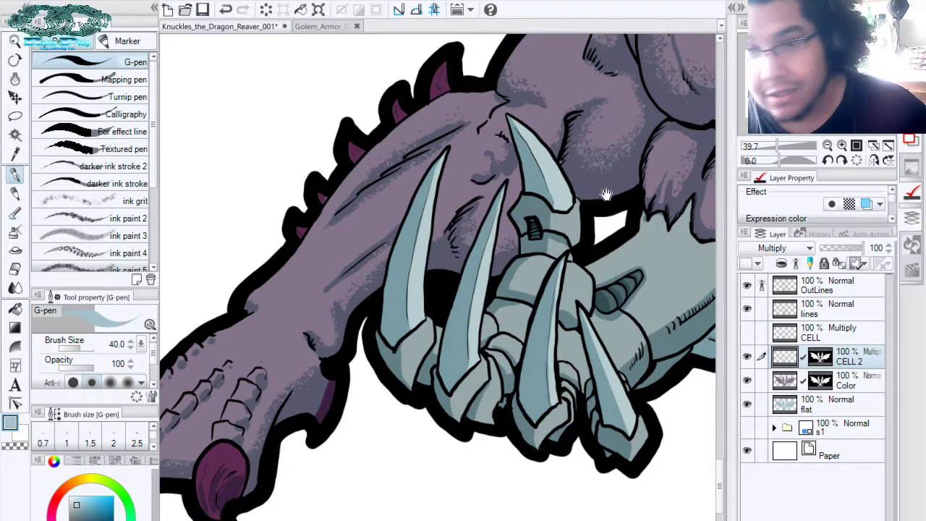
Stipple fine white Droplet texture into the shadows of the chest, curled tail and right front arm, and save the file
{"action": "left_click_drag", "start_coordinate": [606, 194], "coordinate": [403, 206]}
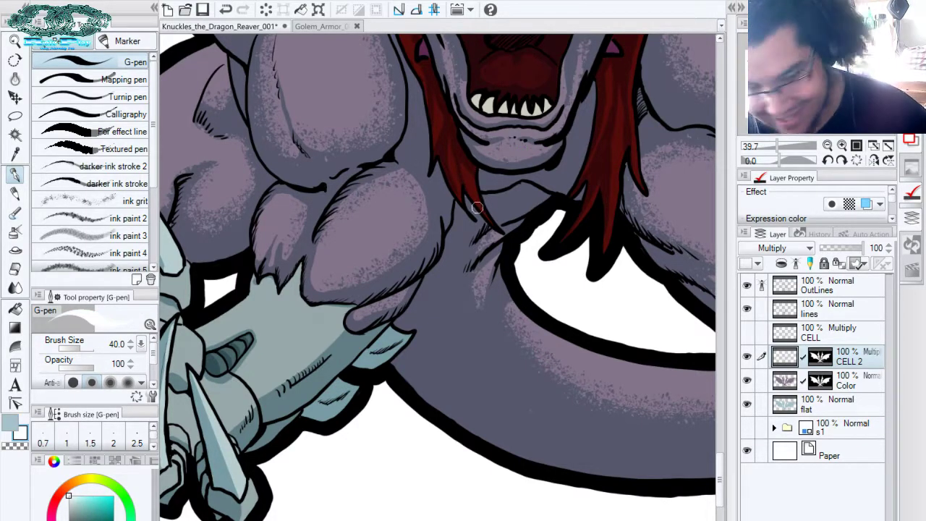
{"action": "key", "text": "b"}
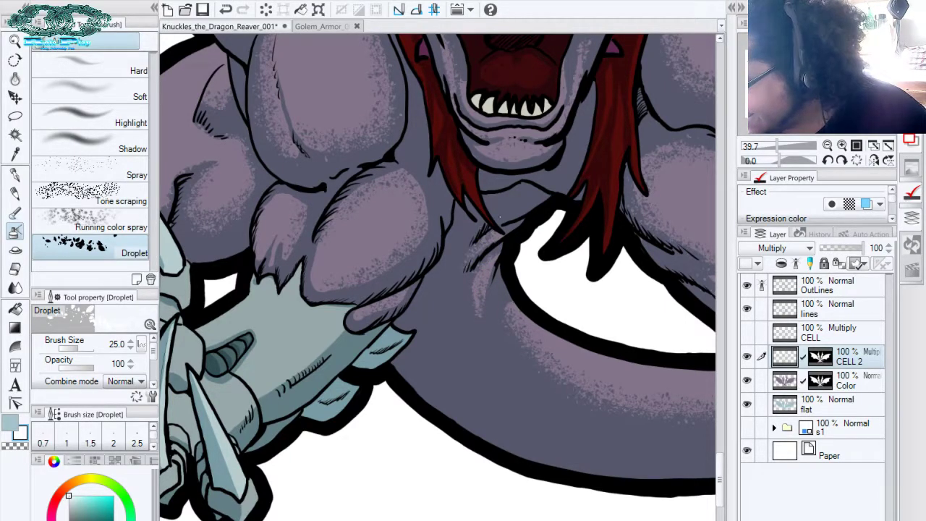
{"action": "left_click_drag", "start_coordinate": [521, 275], "coordinate": [453, 248]}
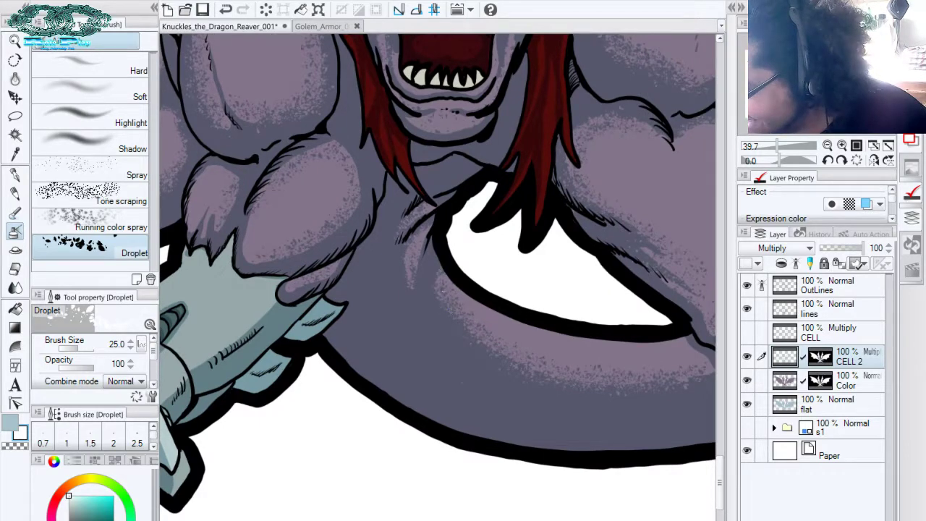
{"action": "left_click_drag", "start_coordinate": [580, 271], "coordinate": [347, 292]}
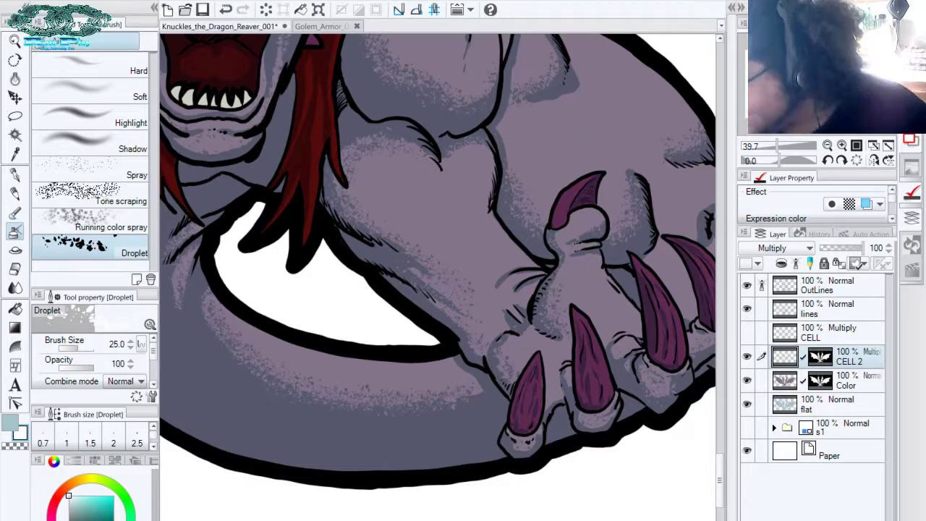
{"action": "left_click_drag", "start_coordinate": [498, 175], "coordinate": [557, 272]}
{"action": "left_click_drag", "start_coordinate": [528, 143], "coordinate": [570, 317]}
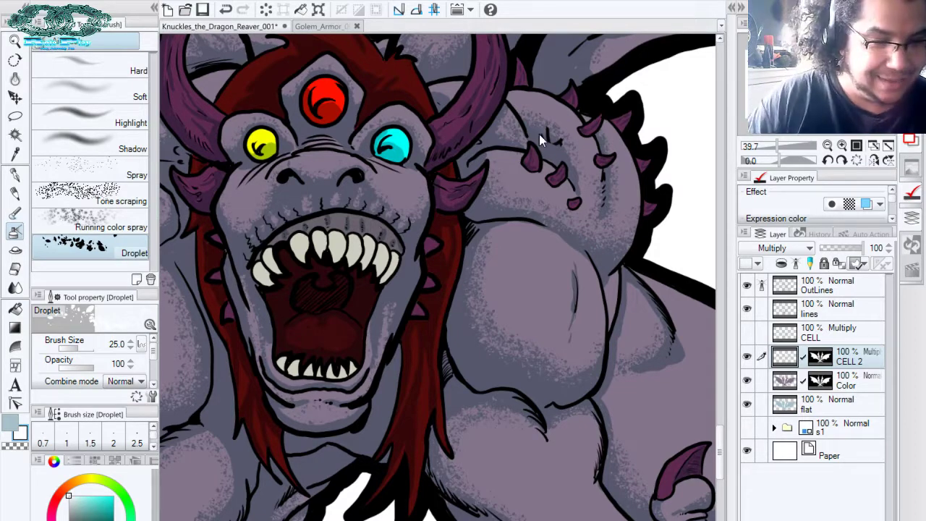
{"action": "key", "text": "ctrl+s"}
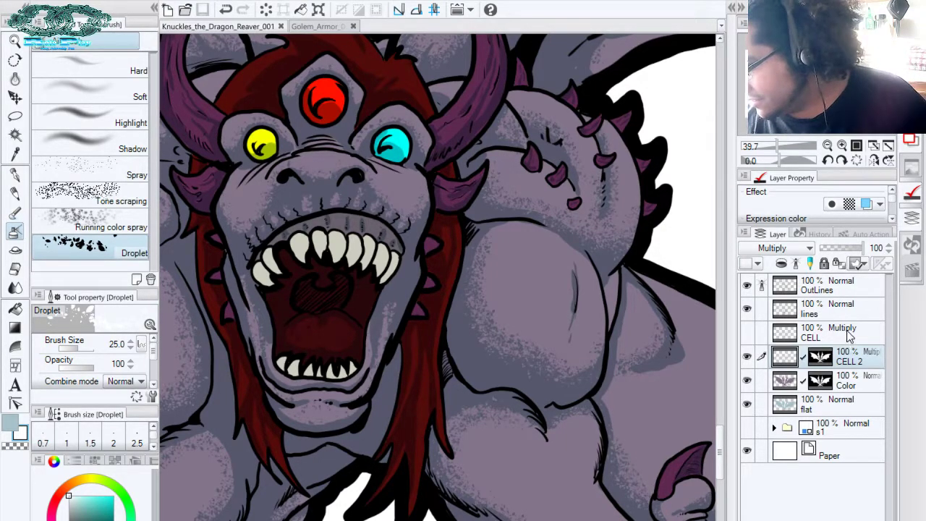
Add a new raster layer above the OutLines layer and name it "shine"
{"action": "left_click", "coordinate": [851, 288]}
{"action": "key", "text": "ctrl+shift+n"}
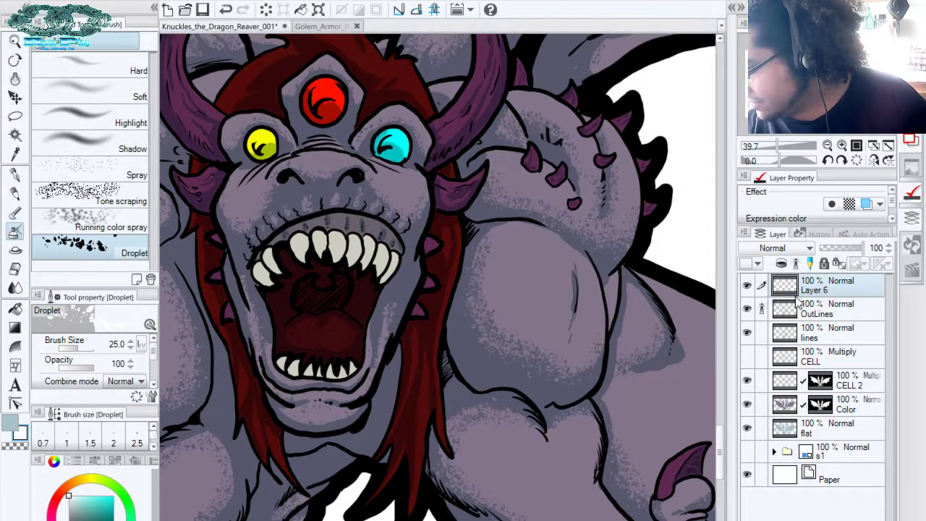
{"action": "type", "text": "shine"}
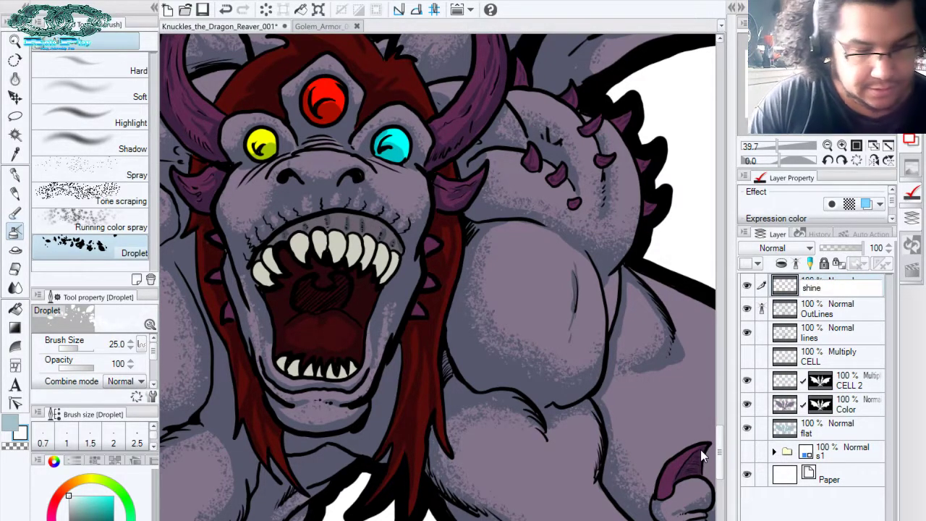
{"action": "key", "text": "Return"}
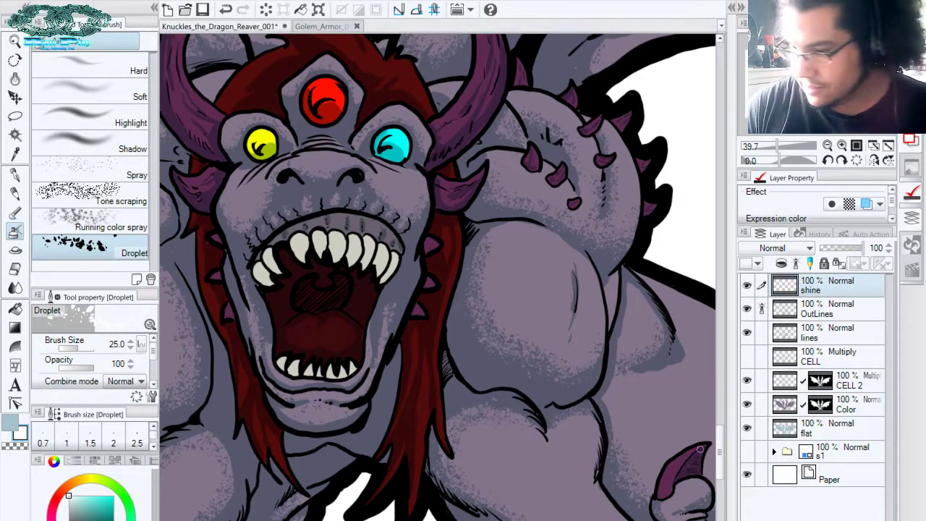
Try painting white highlights on the cyan and red eyes with the G-pen
{"action": "left_click", "coordinate": [401, 143]}
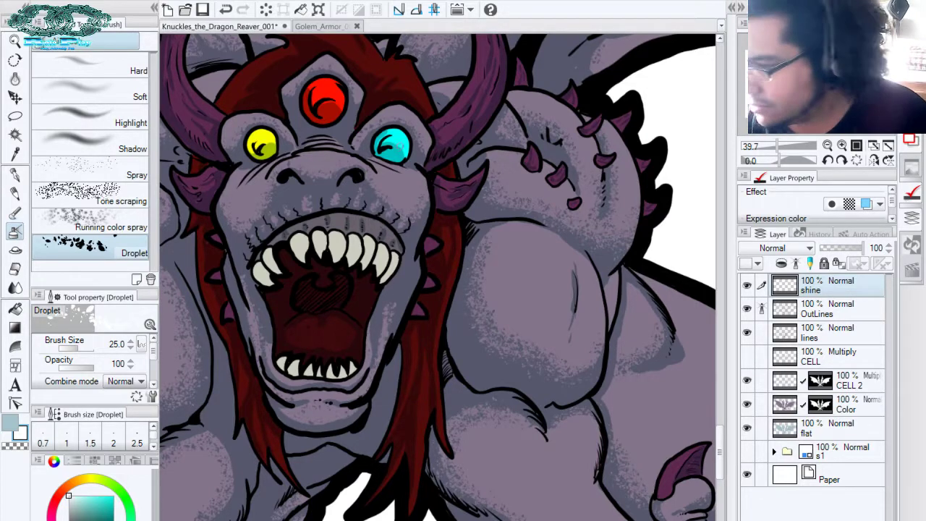
{"action": "key", "text": "p"}
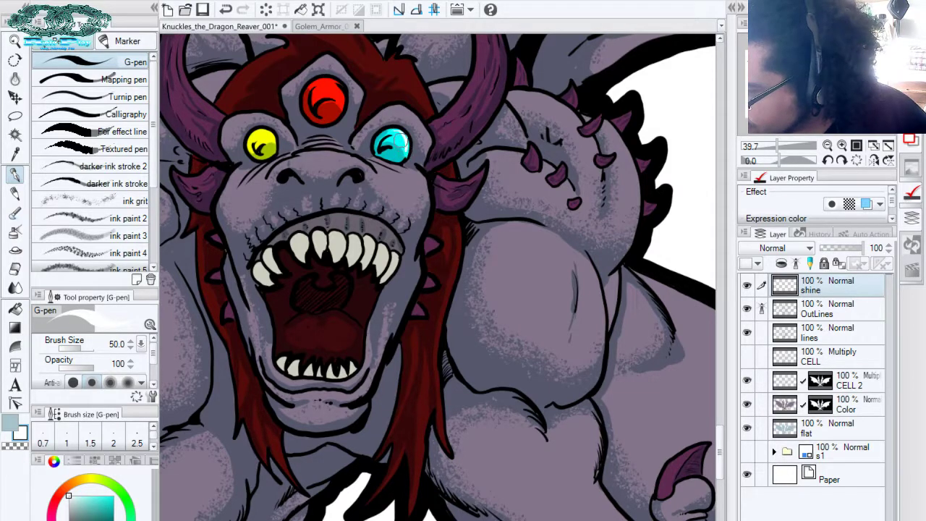
{"action": "left_click_drag", "start_coordinate": [428, 99], "coordinate": [458, 150]}
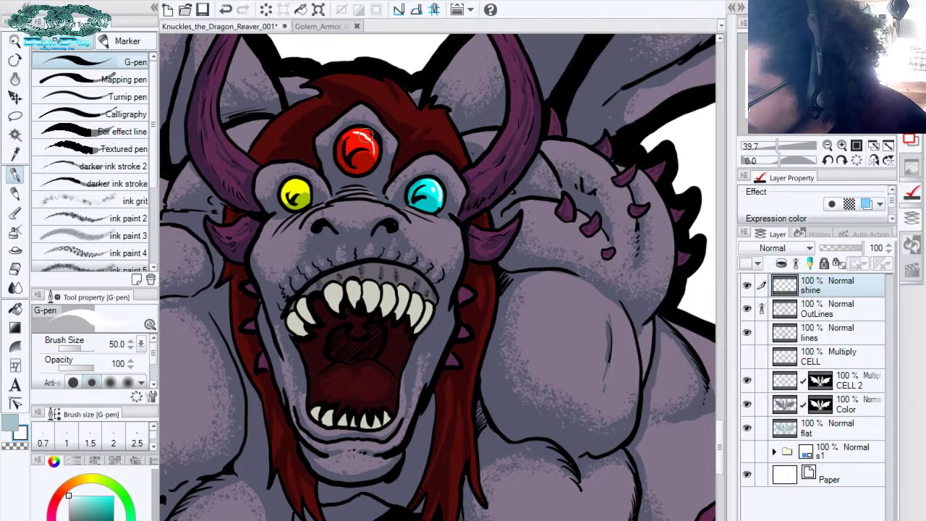
{"action": "key", "text": "ctrl+z"}
{"action": "left_click_drag", "start_coordinate": [371, 143], "coordinate": [375, 153]}
{"action": "key", "text": "ctrl+z"}
{"action": "key", "text": "ctrl+z"}
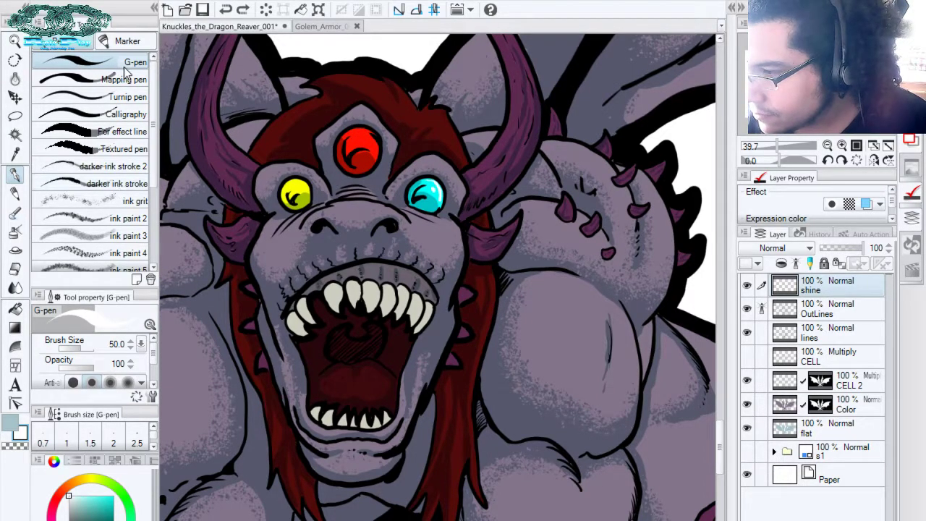
Switch to the For effect line pen, test white highlights on the red forehead eye and reduce the brush size to 17
{"action": "left_click", "coordinate": [108, 132]}
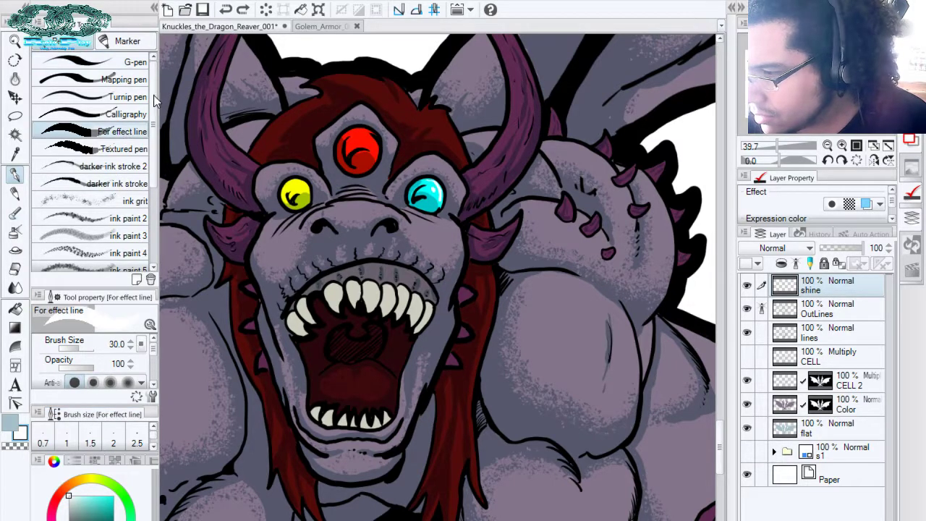
{"action": "left_click_drag", "start_coordinate": [359, 130], "coordinate": [368, 134]}
{"action": "left_click_drag", "start_coordinate": [366, 135], "coordinate": [374, 155]}
{"action": "key", "text": "ctrl+z"}
{"action": "key", "text": "ctrl+z"}
{"action": "key", "text": "ctrl+z"}
{"action": "key", "text": "bracketleft"}
{"action": "key", "text": "bracketleft"}
{"action": "key", "text": "bracketleft"}
{"action": "key", "text": "ctrl+z"}
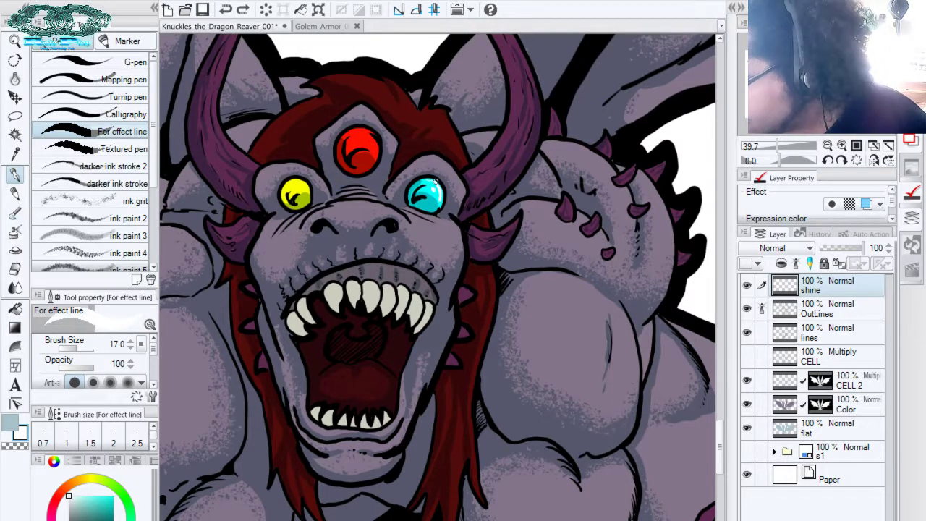
Reduce the For effect line pen to size 10 and paint crisp white highlights on the cyan, red and yellow eyes
{"action": "left_click_drag", "start_coordinate": [430, 181], "coordinate": [438, 203]}
{"action": "key", "text": "ctrl+z"}
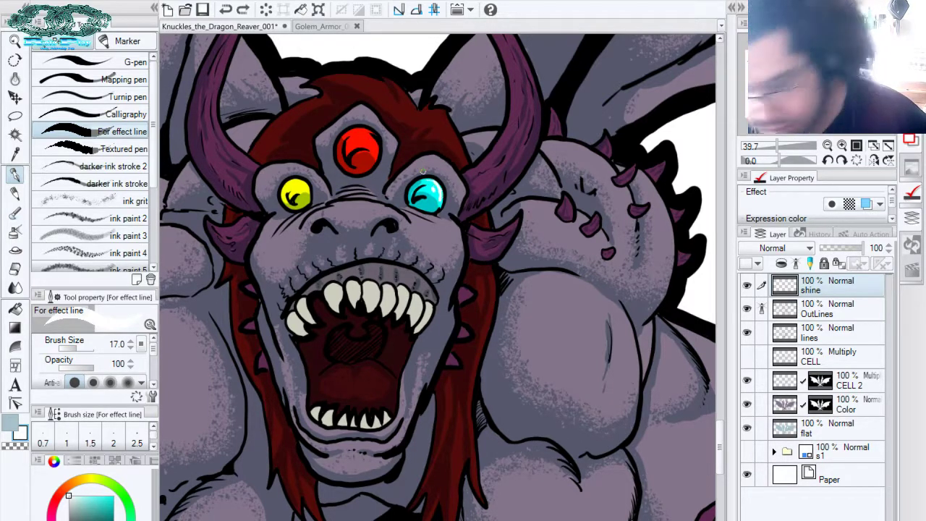
{"action": "key", "text": "bracketleft"}
{"action": "key", "text": "bracketleft"}
{"action": "key", "text": "bracketleft"}
{"action": "left_click", "coordinate": [432, 183]}
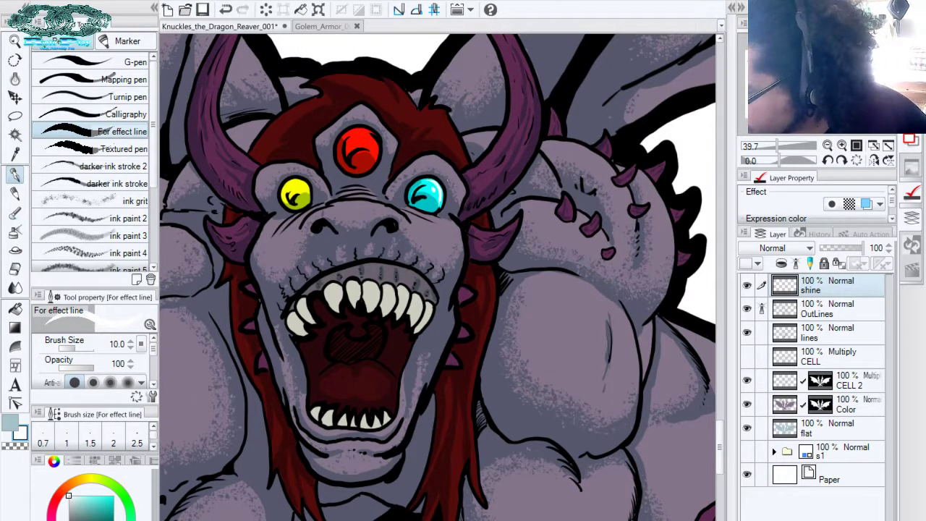
{"action": "left_click_drag", "start_coordinate": [355, 131], "coordinate": [374, 150]}
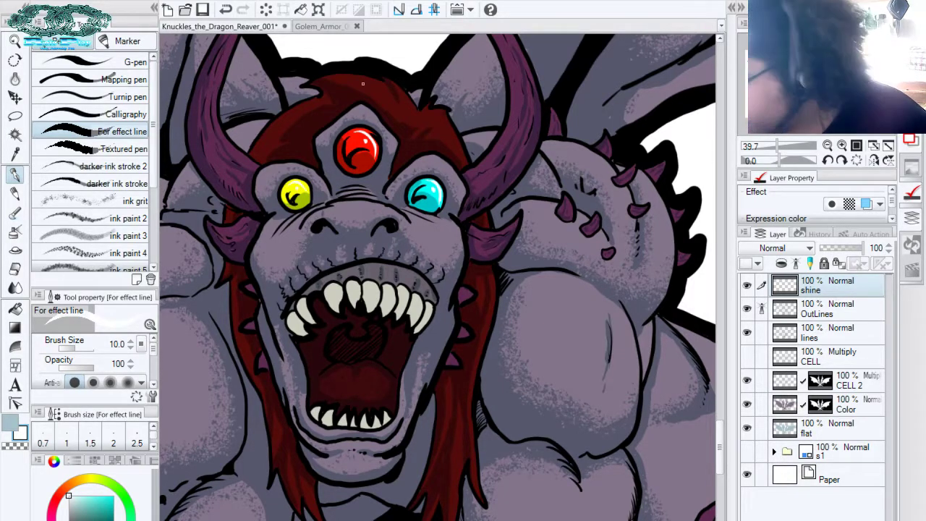
Paint small white highlights on the fangs of the open mouth with the For effect line pen
{"action": "scroll", "coordinate": [364, 85], "scroll_direction": "down", "scroll_amount": 3}
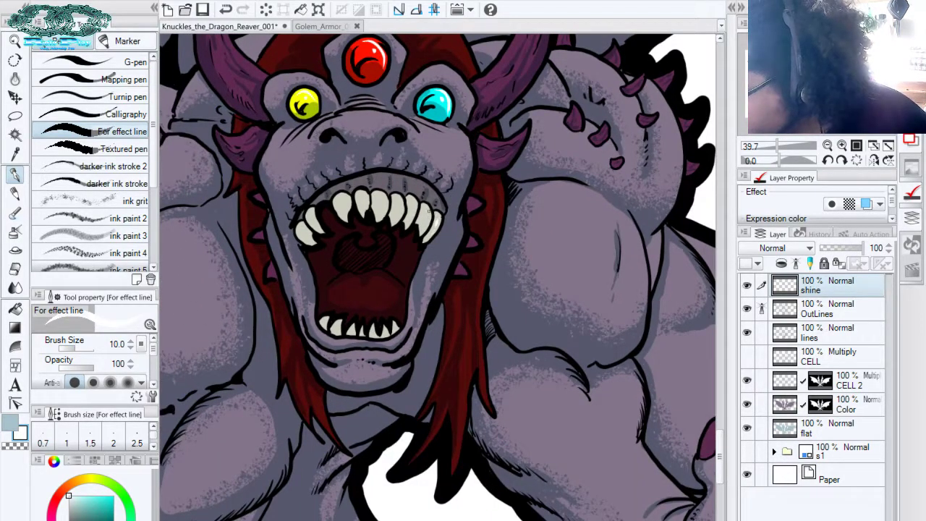
{"action": "left_click_drag", "start_coordinate": [415, 202], "coordinate": [409, 217]}
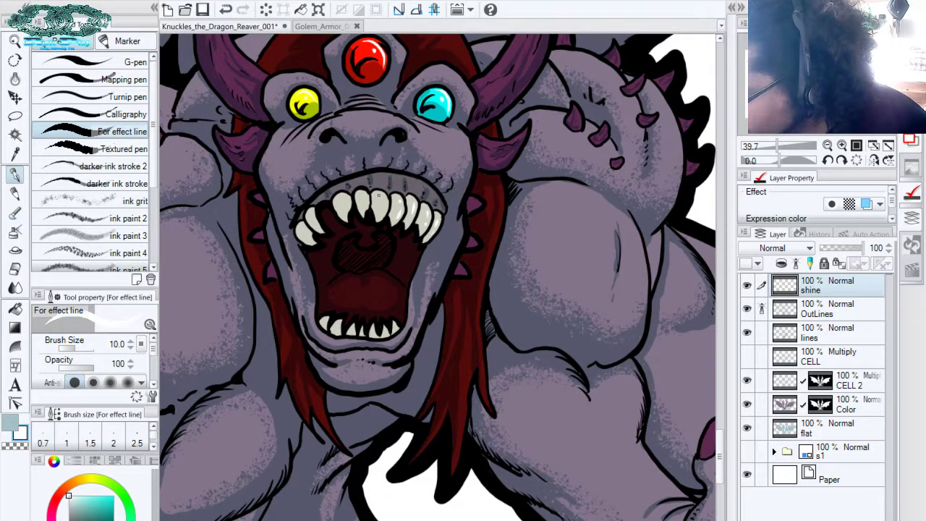
{"action": "mouse_move", "coordinate": [378, 196]}
{"action": "left_mouse_down"}
{"action": "mouse_move", "coordinate": [384, 210]}
{"action": "mouse_move", "coordinate": [344, 211]}
{"action": "left_mouse_up"}
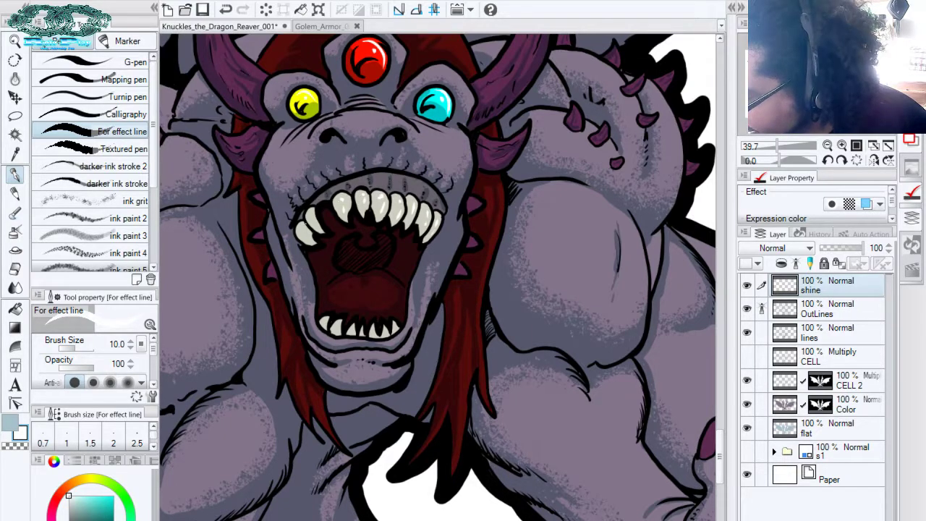
{"action": "scroll", "coordinate": [420, 217], "scroll_direction": "down", "scroll_amount": 2}
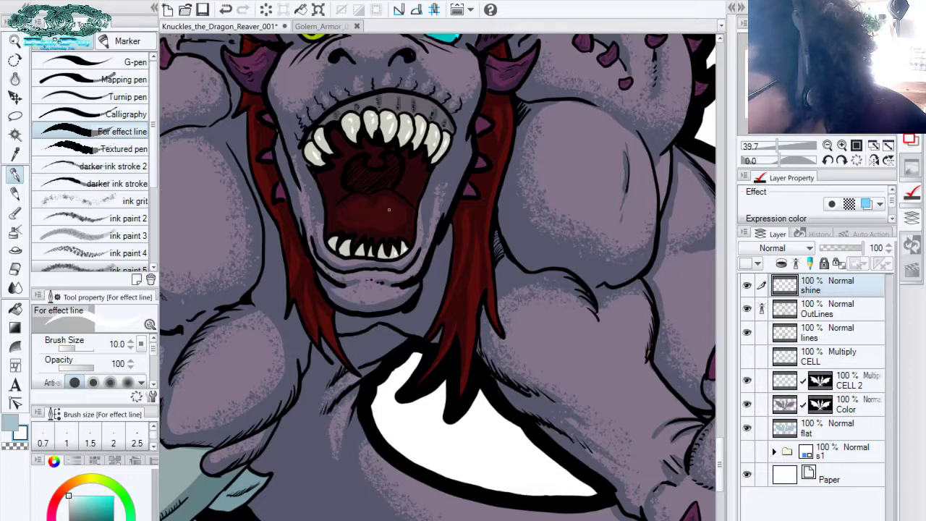
{"action": "key", "text": "ctrl+z"}
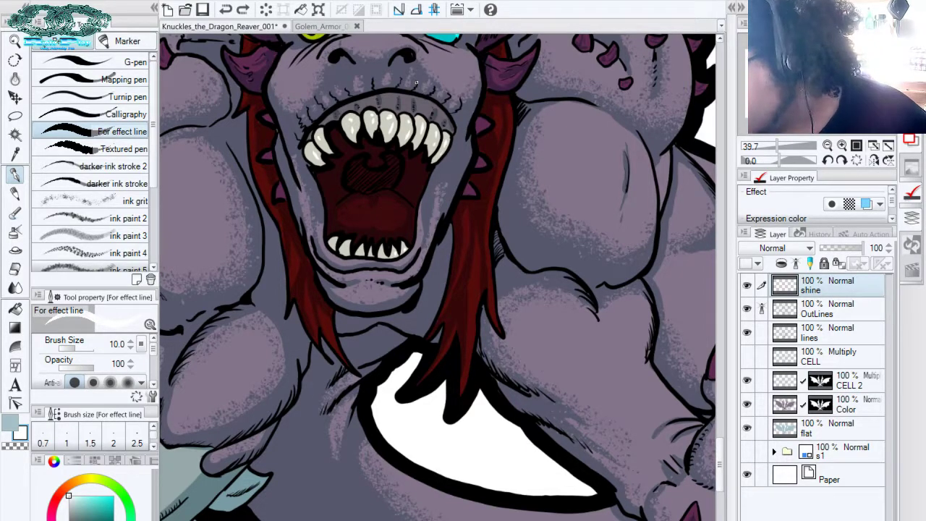
Sample the hair's dark red, choose a lighter shade of it and paint thin highlight strands across the hair on top of the head
{"action": "left_click_drag", "start_coordinate": [503, 139], "coordinate": [446, 341]}
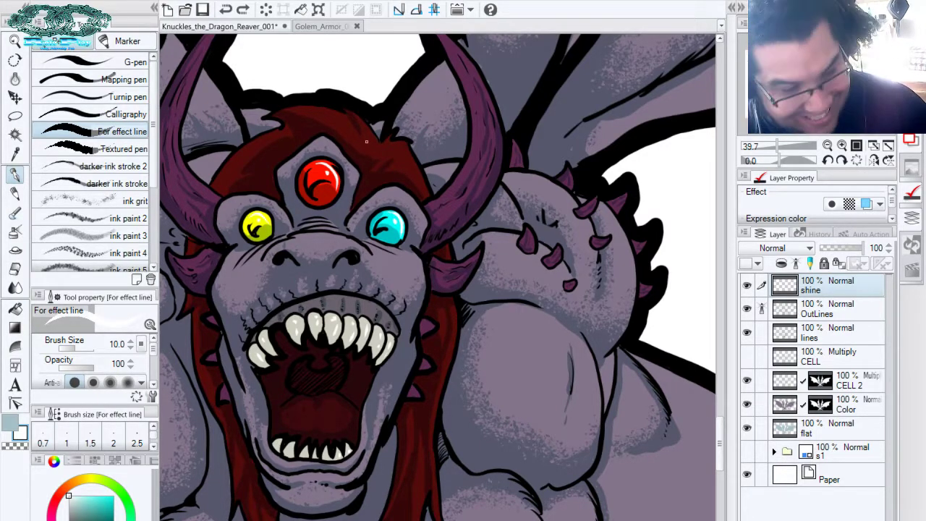
{"action": "left_click", "coordinate": [375, 156], "text": "alt"}
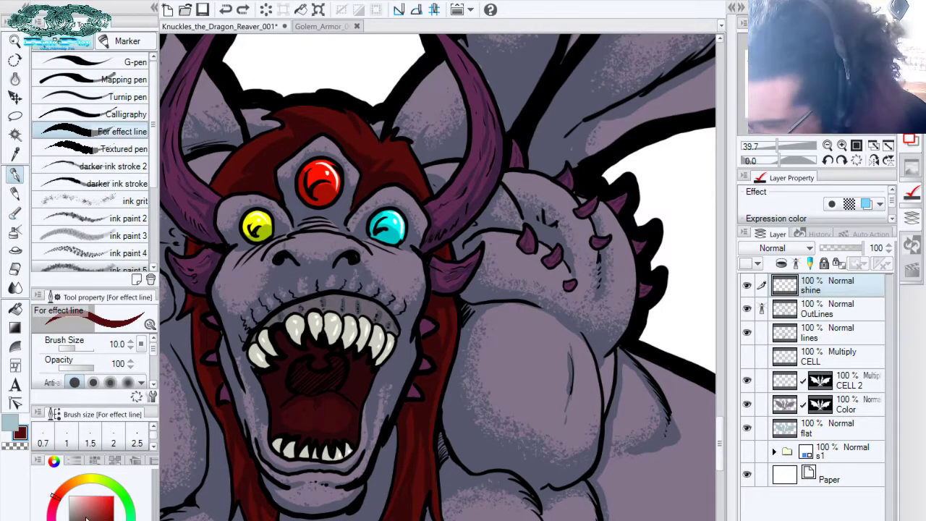
{"action": "left_click", "coordinate": [92, 519]}
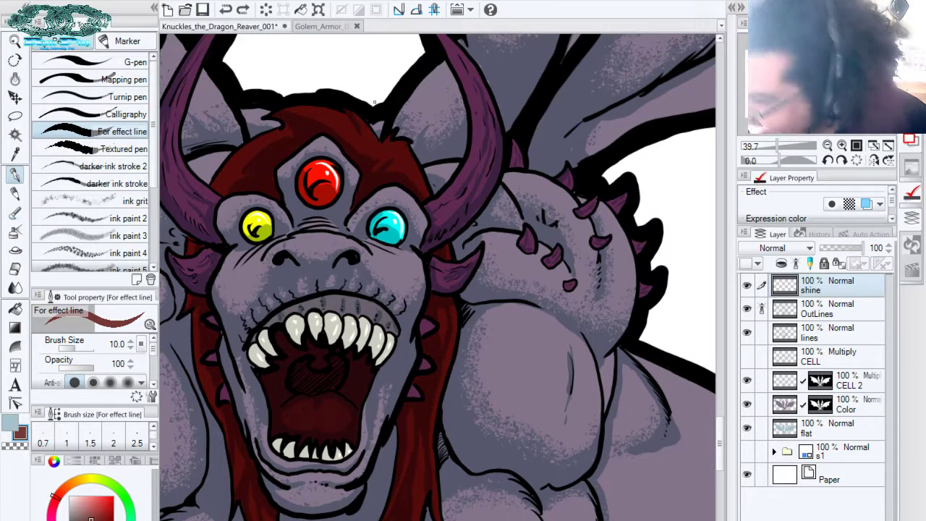
{"action": "left_click_drag", "start_coordinate": [358, 123], "coordinate": [375, 157]}
{"action": "key", "text": "ctrl+z"}
{"action": "mouse_move", "coordinate": [360, 120]}
{"action": "left_mouse_down"}
{"action": "mouse_move", "coordinate": [380, 165]}
{"action": "mouse_move", "coordinate": [405, 149]}
{"action": "left_mouse_up"}
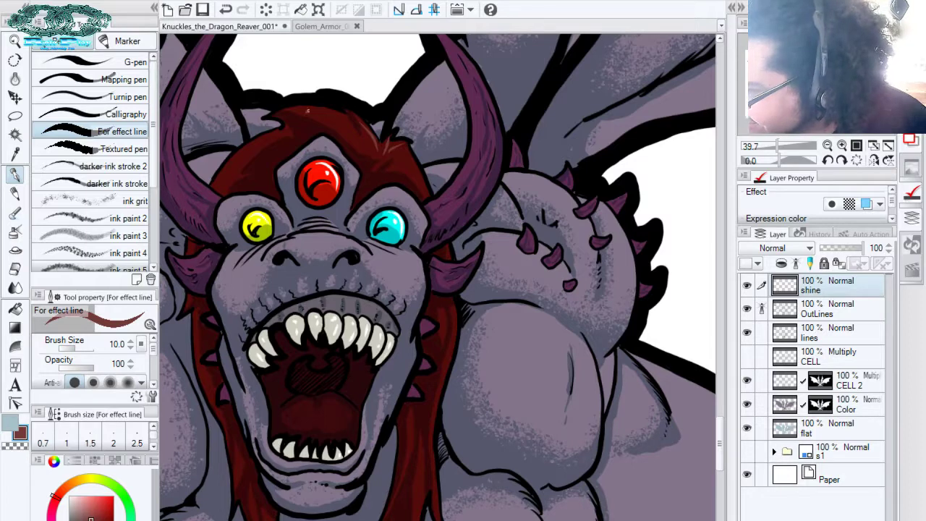
{"action": "left_click_drag", "start_coordinate": [307, 111], "coordinate": [356, 138]}
{"action": "left_click_drag", "start_coordinate": [266, 136], "coordinate": [214, 182]}
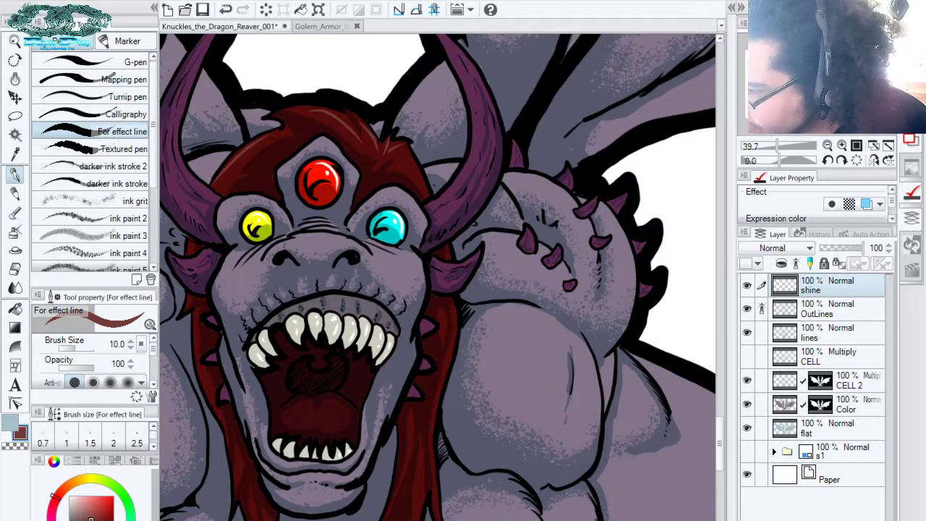
{"action": "key", "text": "ctrl+z"}
{"action": "left_click_drag", "start_coordinate": [264, 140], "coordinate": [218, 178]}
{"action": "mouse_move", "coordinate": [275, 135]}
{"action": "left_mouse_down"}
{"action": "mouse_move", "coordinate": [322, 85]}
{"action": "mouse_move", "coordinate": [263, 141]}
{"action": "left_mouse_up"}
Continue the light red highlight strands down the long hair locks hanging on both sides of the face
{"action": "mouse_move", "coordinate": [492, 268]}
{"action": "left_mouse_down"}
{"action": "mouse_move", "coordinate": [428, 146]}
{"action": "mouse_move", "coordinate": [429, 156]}
{"action": "left_mouse_up"}
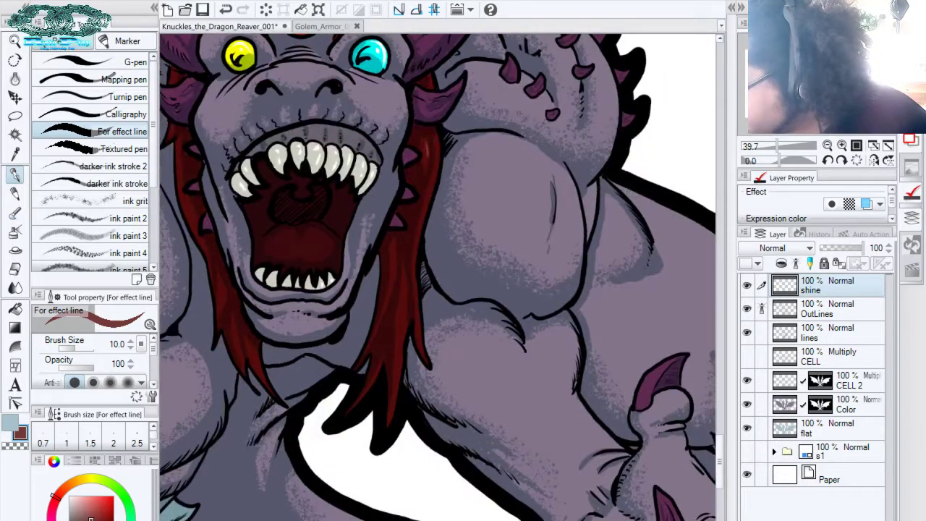
{"action": "left_click_drag", "start_coordinate": [440, 213], "coordinate": [378, 191]}
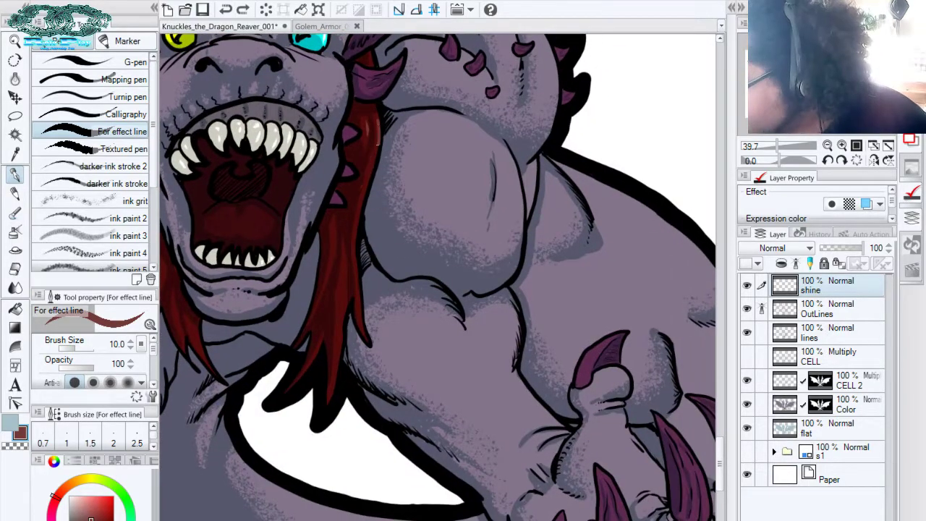
{"action": "left_click_drag", "start_coordinate": [378, 144], "coordinate": [362, 193]}
{"action": "left_click_drag", "start_coordinate": [341, 253], "coordinate": [338, 330]}
{"action": "key", "text": "ctrl+z"}
{"action": "key", "text": "ctrl+z"}
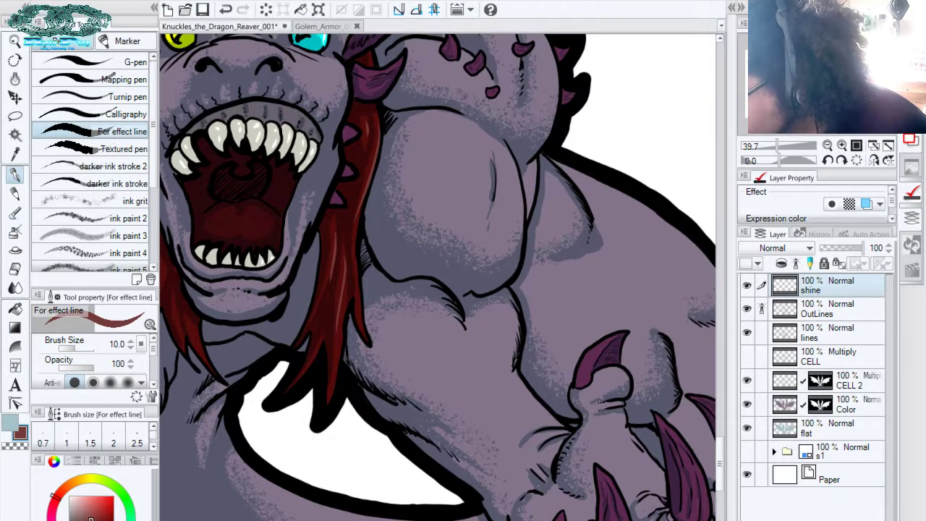
{"action": "left_click_drag", "start_coordinate": [369, 184], "coordinate": [510, 163]}
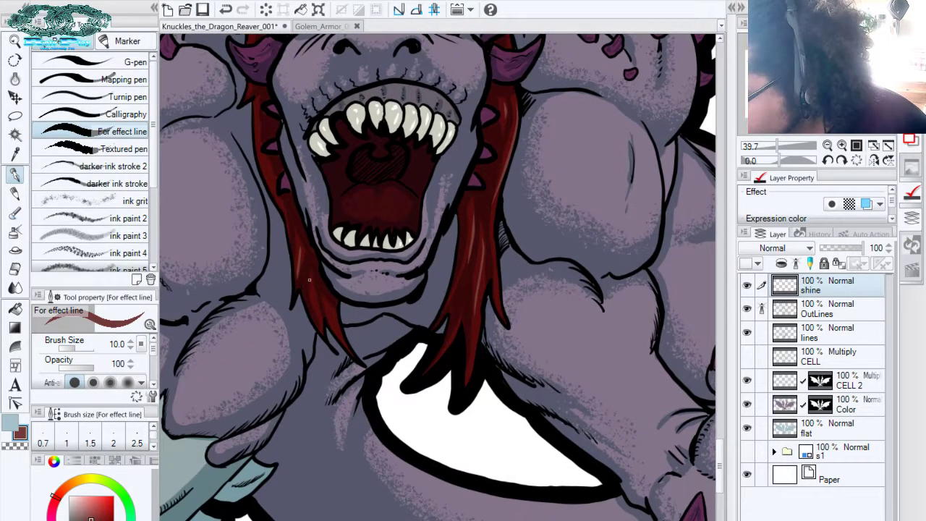
Sample the horn's purple, choose a lighter shade and paint highlight strokes along both horns with the G-pen at size 50
{"action": "left_click_drag", "start_coordinate": [342, 237], "coordinate": [414, 382]}
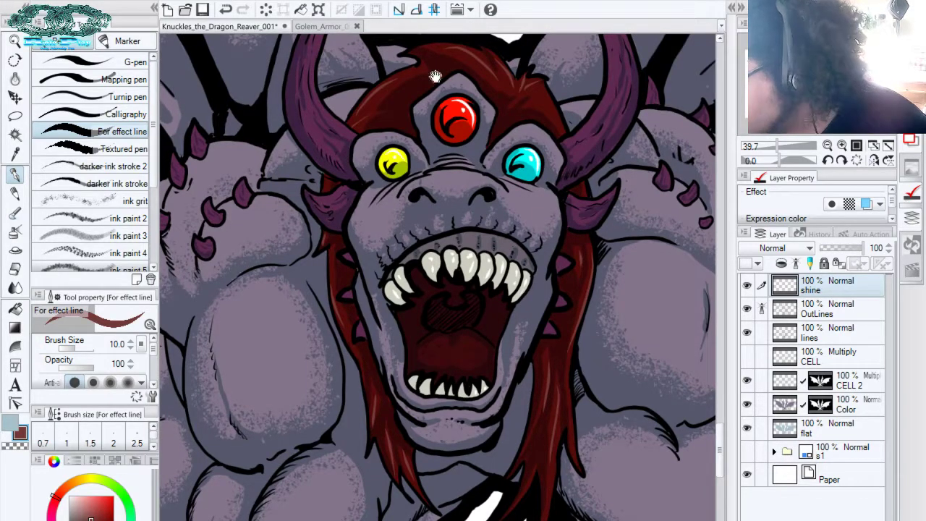
{"action": "left_click_drag", "start_coordinate": [593, 165], "coordinate": [379, 264]}
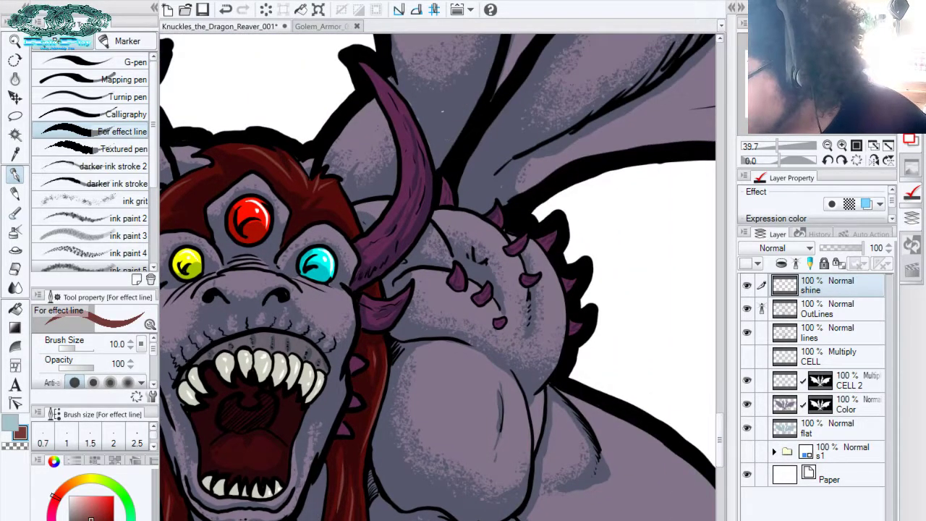
{"action": "left_click", "coordinate": [410, 181], "text": "alt"}
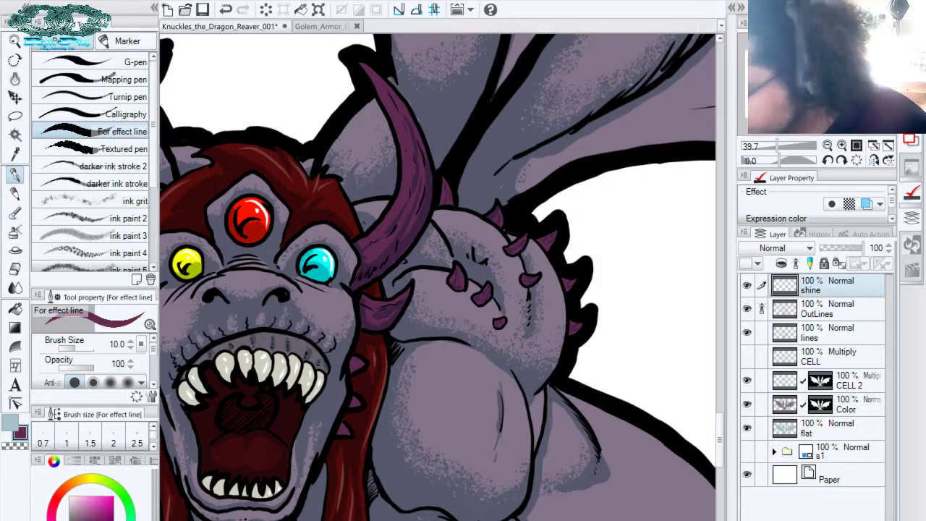
{"action": "left_click", "coordinate": [92, 518]}
{"action": "left_click_drag", "start_coordinate": [406, 126], "coordinate": [420, 139]}
{"action": "key", "text": "ctrl+z"}
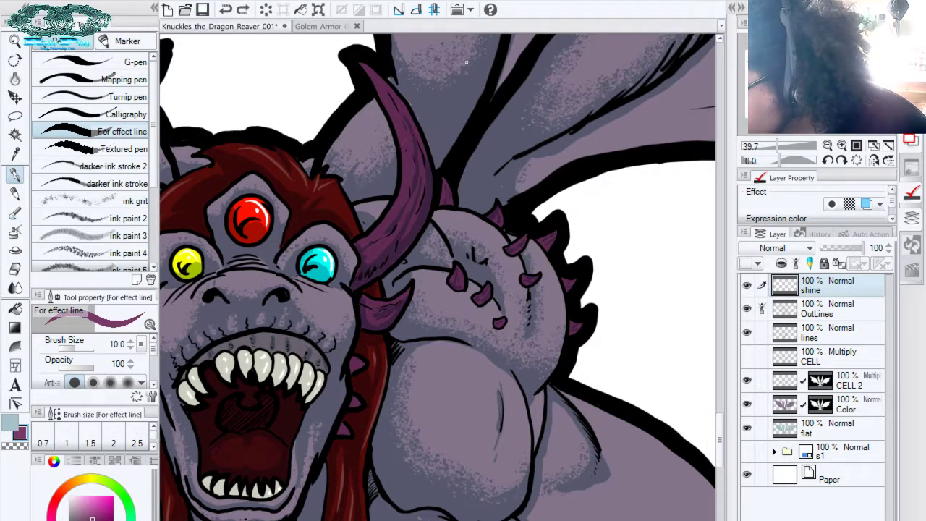
{"action": "left_click_drag", "start_coordinate": [376, 78], "coordinate": [389, 103]}
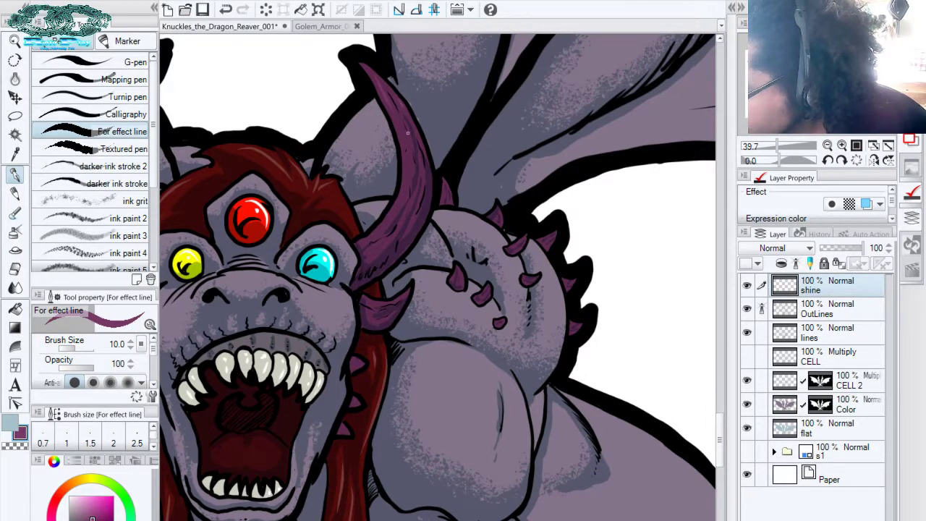
{"action": "left_click_drag", "start_coordinate": [407, 133], "coordinate": [407, 160]}
{"action": "key", "text": "ctrl+z"}
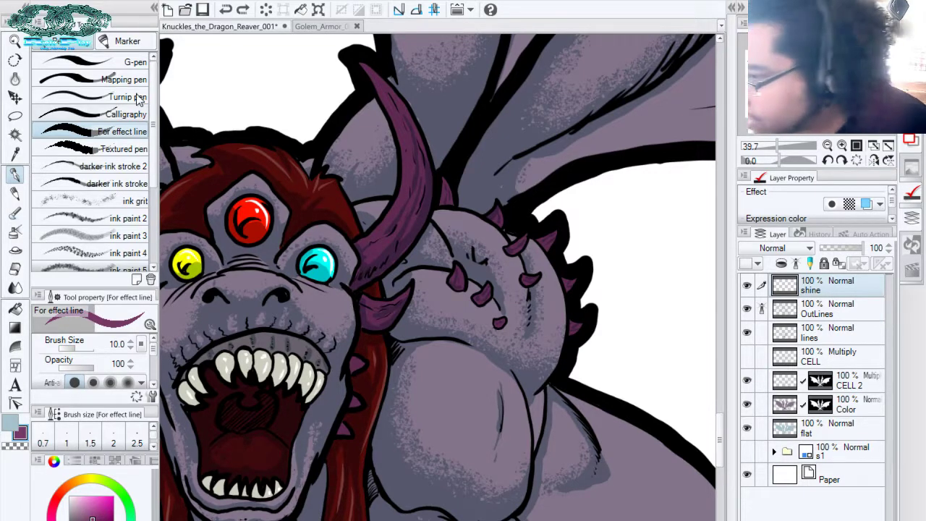
{"action": "left_click", "coordinate": [114, 63]}
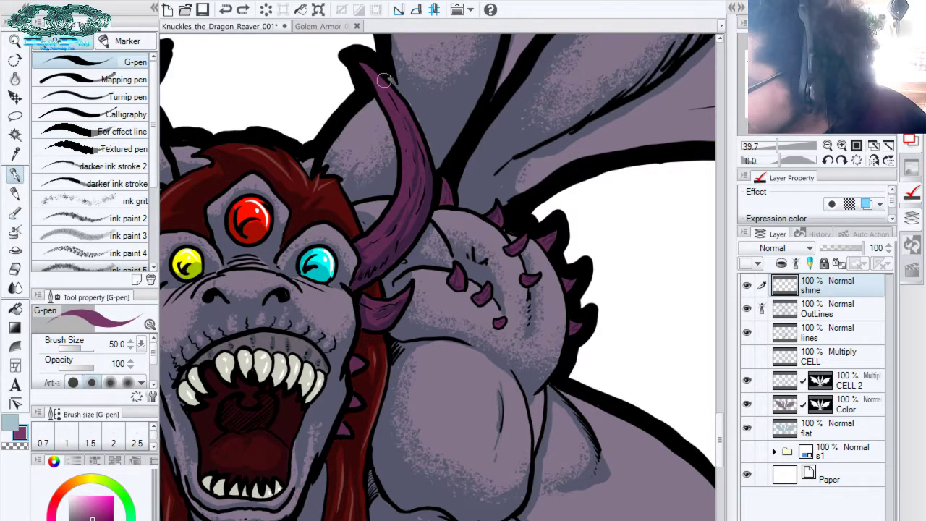
{"action": "left_click_drag", "start_coordinate": [384, 85], "coordinate": [409, 117]}
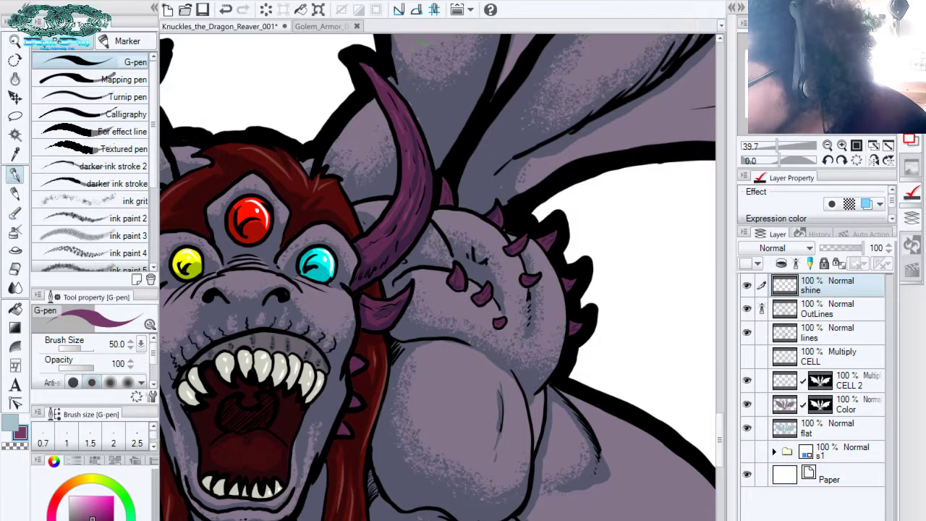
{"action": "left_click_drag", "start_coordinate": [418, 159], "coordinate": [468, 174]}
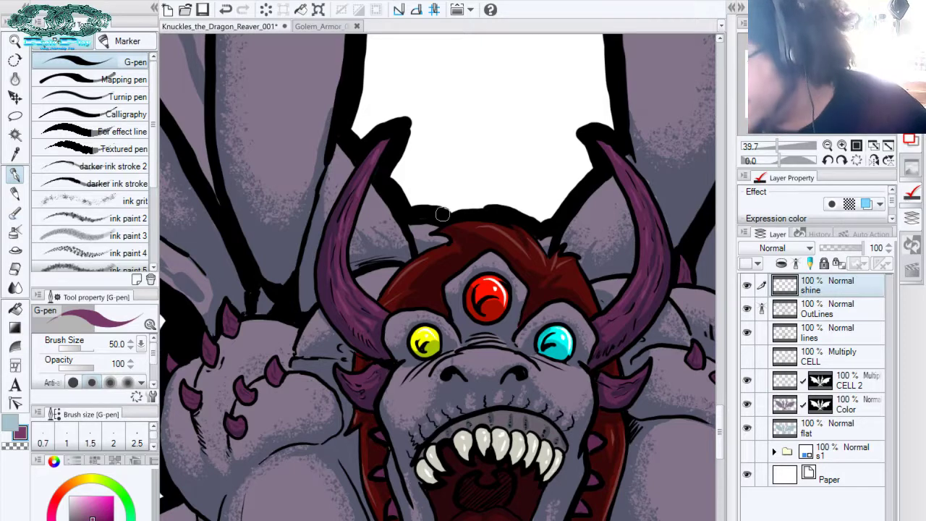
Sample the wing's purple skin, choose a lighter shade of it and test it with a G-pen stroke on the wing
{"action": "left_click", "coordinate": [237, 236], "text": "alt"}
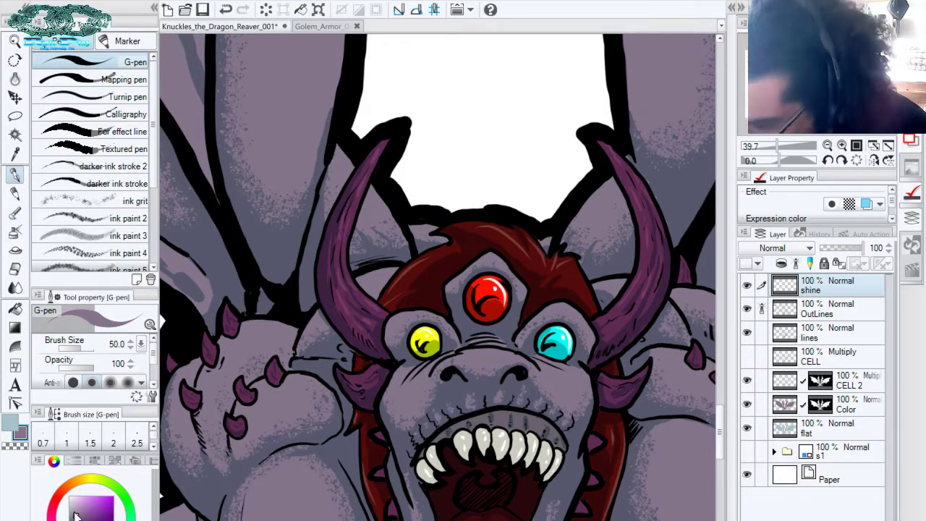
{"action": "left_click", "coordinate": [77, 512]}
{"action": "left_click_drag", "start_coordinate": [283, 60], "coordinate": [275, 175]}
{"action": "key", "text": "ctrl+z"}
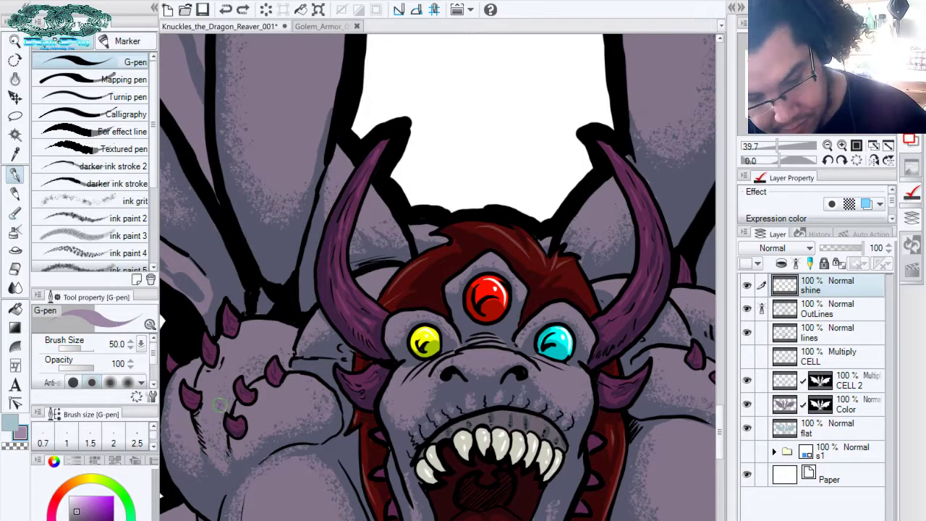
Try speckling the lighter purple along the inner wing arm with the Droplet airbrush at size 25
{"action": "key", "text": "b"}
{"action": "key", "text": "b"}
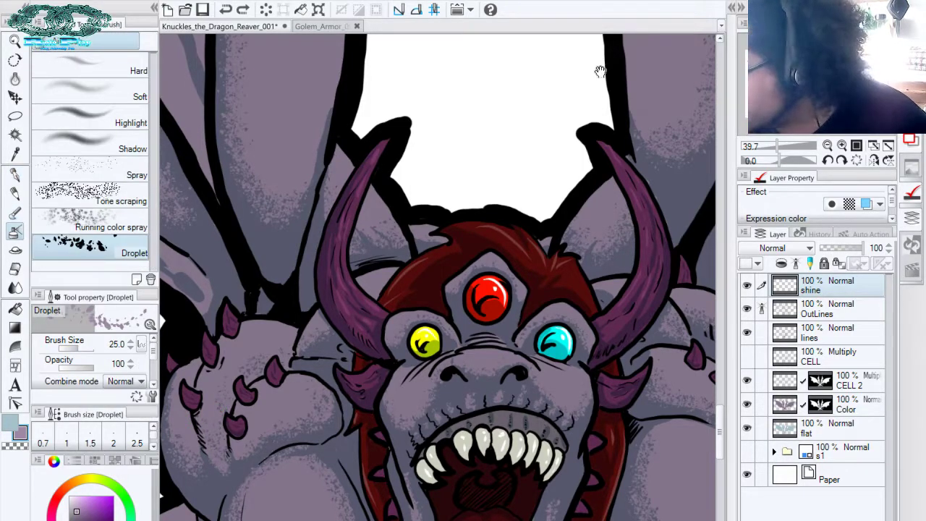
{"action": "left_click_drag", "start_coordinate": [601, 72], "coordinate": [341, 474]}
{"action": "left_click_drag", "start_coordinate": [438, 202], "coordinate": [430, 164]}
{"action": "left_click_drag", "start_coordinate": [424, 131], "coordinate": [400, 221]}
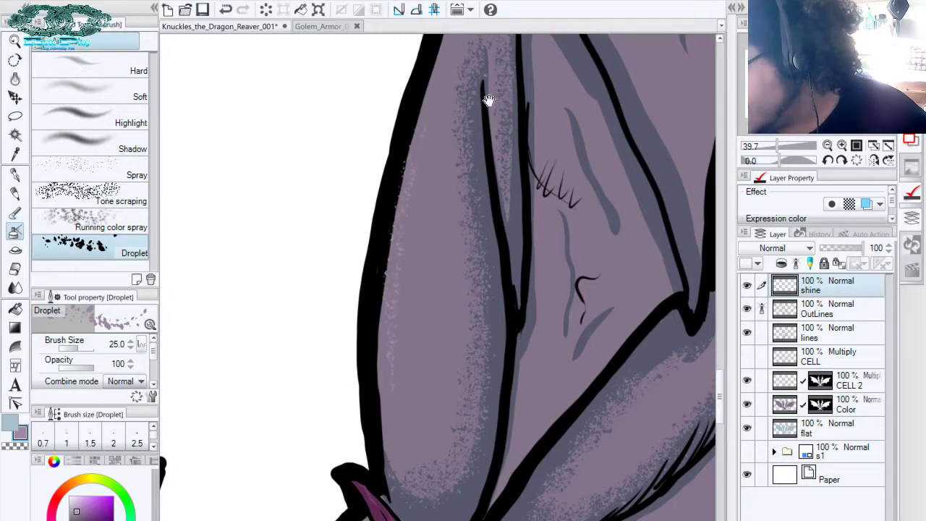
{"action": "left_click_drag", "start_coordinate": [490, 97], "coordinate": [420, 355]}
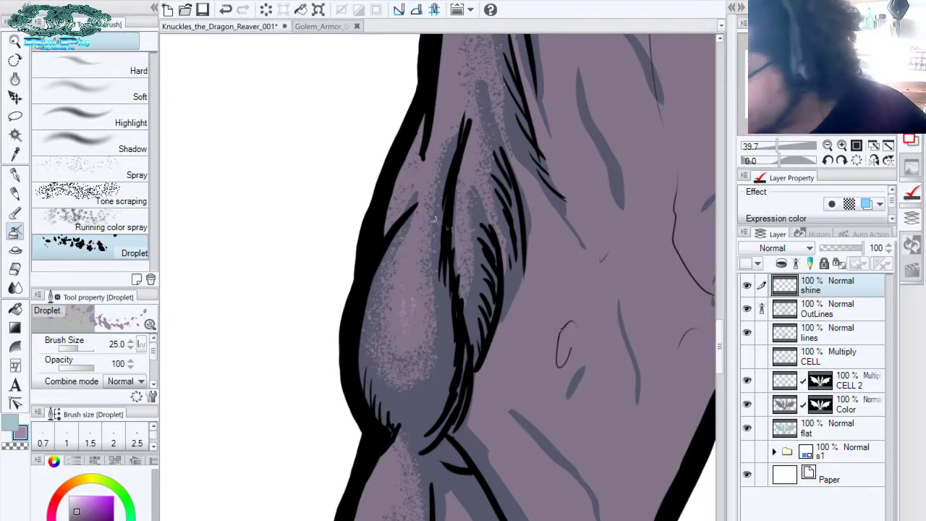
{"action": "key", "text": "ctrl+z"}
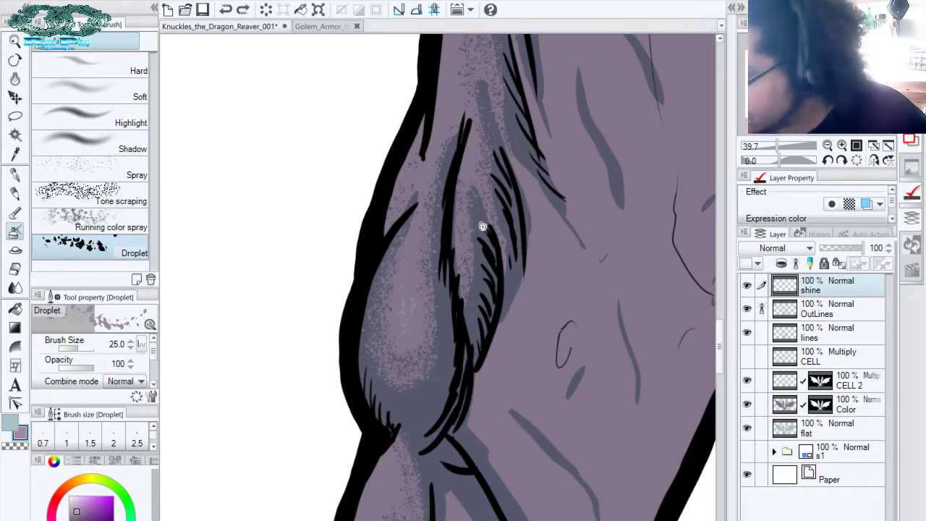
Try a light purple G-pen highlight at size 50 along the lower part of the inner wing arm
{"action": "key", "text": "ctrl+space"}
{"action": "left_click_drag", "start_coordinate": [483, 227], "coordinate": [438, 213]}
{"action": "left_click_drag", "start_coordinate": [502, 174], "coordinate": [525, 79]}
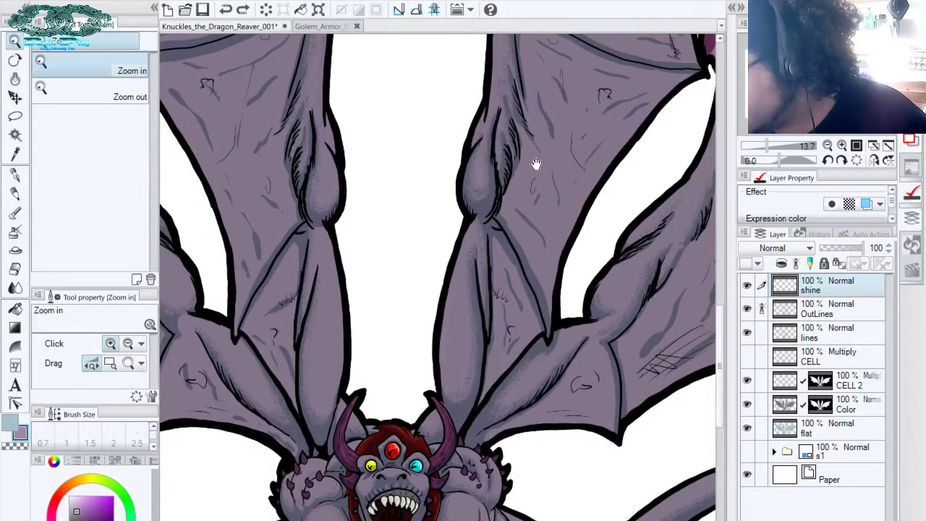
{"action": "left_click_drag", "start_coordinate": [536, 175], "coordinate": [537, 205]}
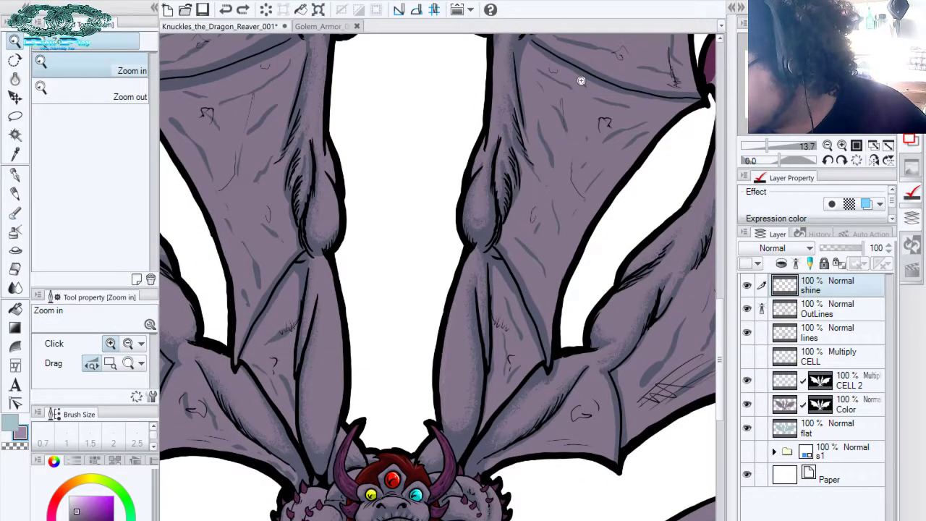
{"action": "left_click_drag", "start_coordinate": [529, 142], "coordinate": [504, 279]}
{"action": "left_click_drag", "start_coordinate": [544, 152], "coordinate": [579, 109]}
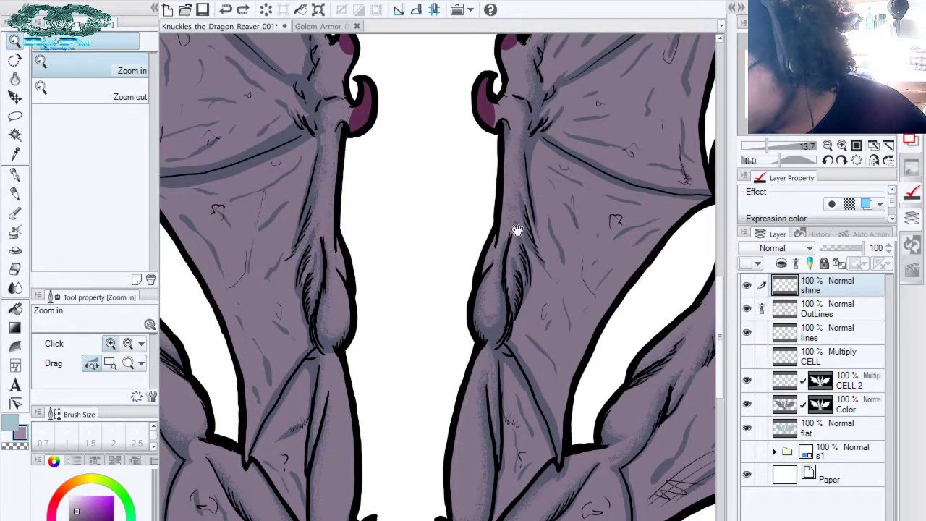
{"action": "left_click_drag", "start_coordinate": [512, 234], "coordinate": [527, 155]}
{"action": "key", "text": "p"}
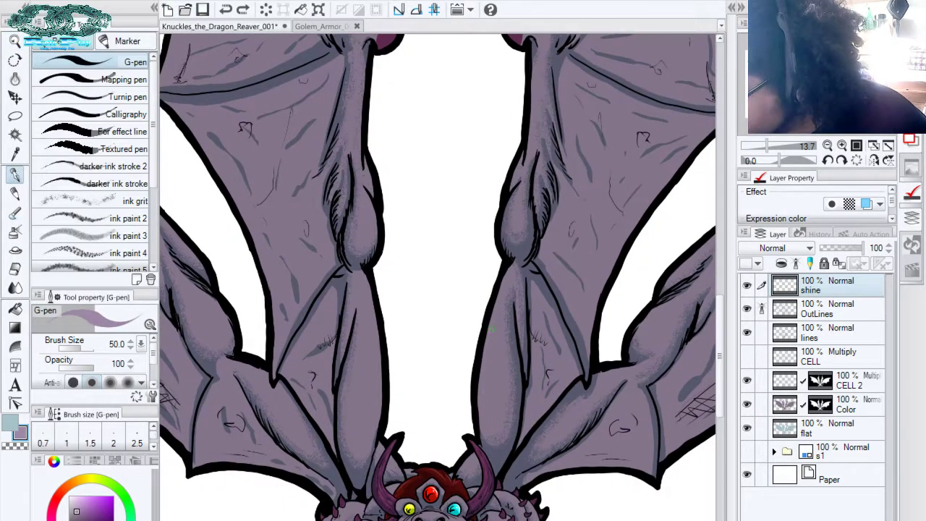
{"action": "left_click_drag", "start_coordinate": [489, 334], "coordinate": [476, 396]}
{"action": "key", "text": "super+x"}
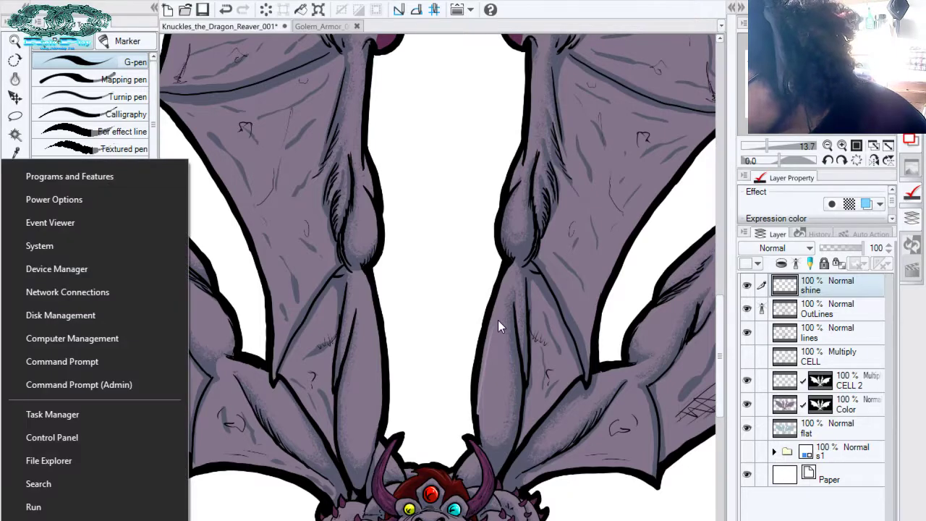
{"action": "key", "text": "Escape"}
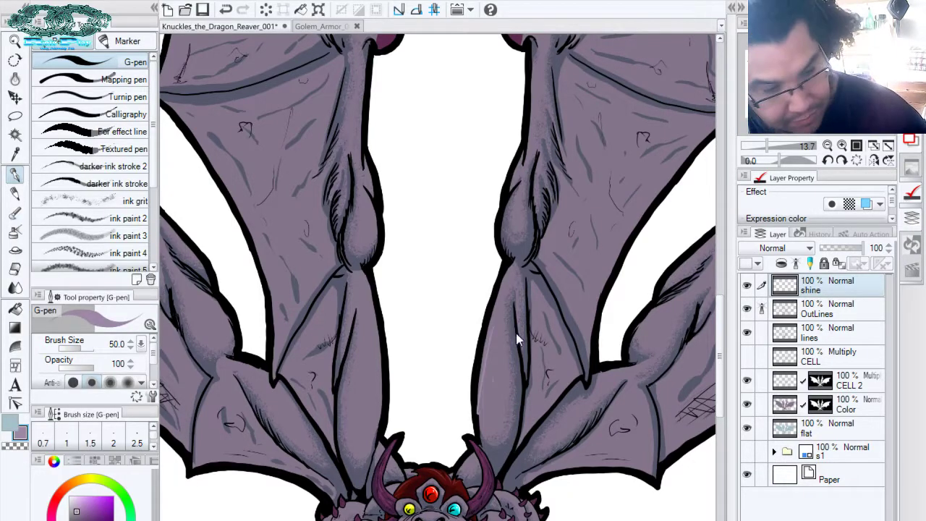
{"action": "key", "text": "ctrl+z"}
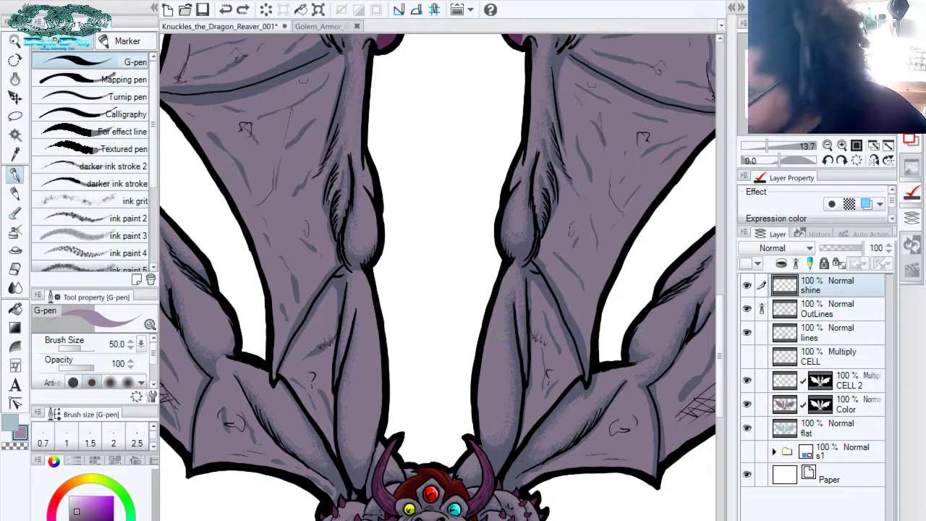
Paint light purple highlights on the inner wing arm and the neighbouring outer wing's muscle with the G-pen at size 60
{"action": "key", "text": "bracketright"}
{"action": "left_click_drag", "start_coordinate": [485, 339], "coordinate": [489, 384]}
{"action": "left_click_drag", "start_coordinate": [582, 287], "coordinate": [490, 283]}
{"action": "left_click_drag", "start_coordinate": [577, 308], "coordinate": [561, 324]}
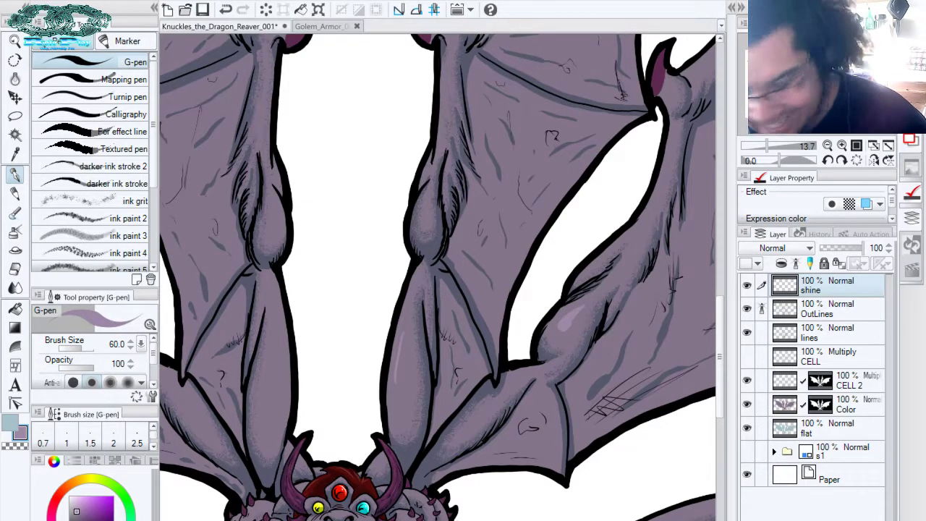
Enlarge the G-pen to size 100 and paint broader light purple highlights along both inner wing arms and their elbow bulges
{"action": "key", "text": "bracketright"}
{"action": "key", "text": "bracketright"}
{"action": "key", "text": "bracketright"}
{"action": "left_click_drag", "start_coordinate": [628, 264], "coordinate": [564, 343]}
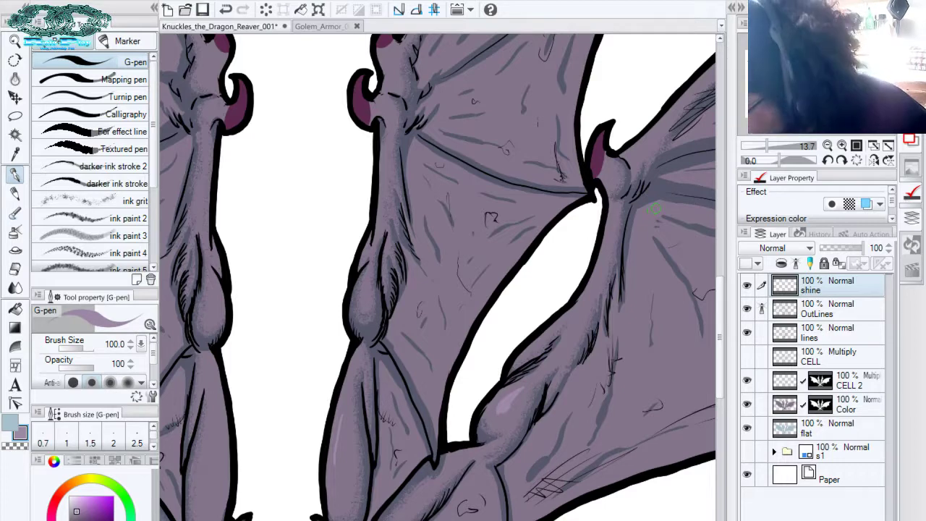
{"action": "left_click_drag", "start_coordinate": [342, 378], "coordinate": [444, 327]}
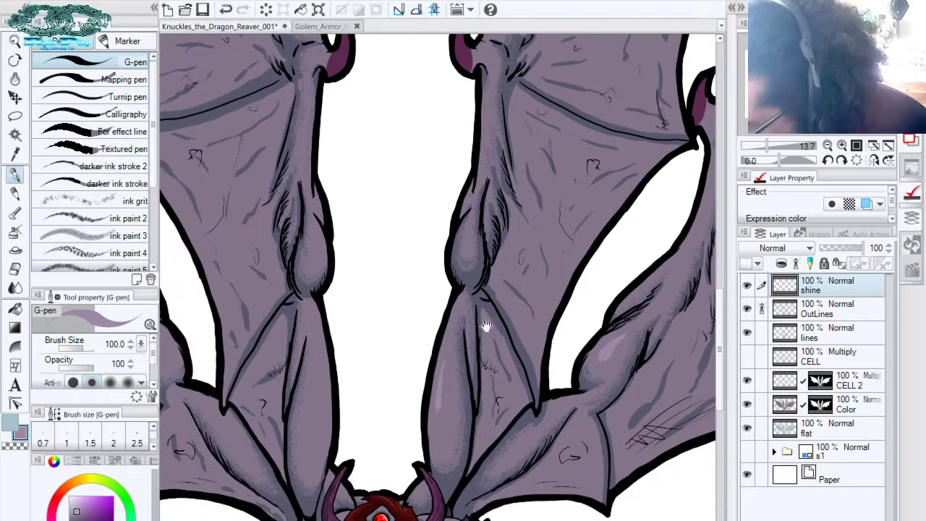
{"action": "mouse_move", "coordinate": [319, 375]}
{"action": "left_mouse_down"}
{"action": "mouse_move", "coordinate": [319, 418]}
{"action": "mouse_move", "coordinate": [317, 383]}
{"action": "left_mouse_up"}
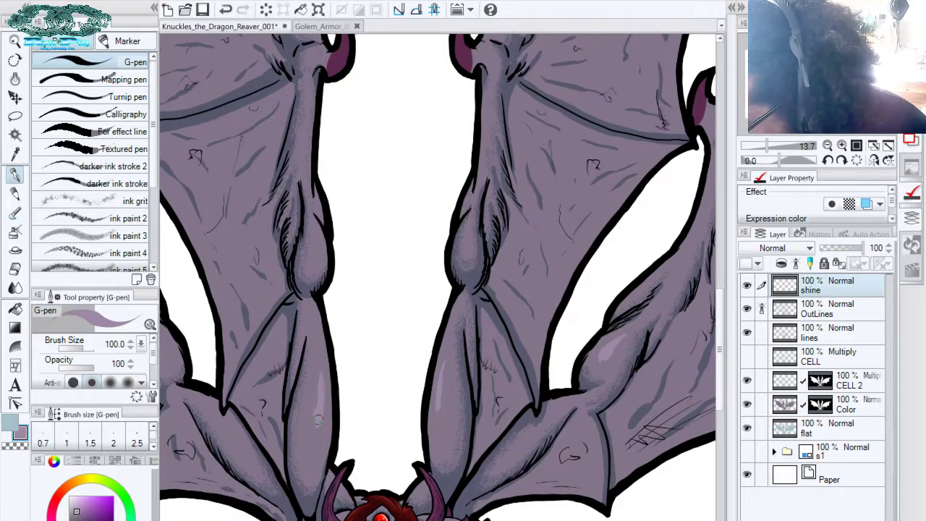
{"action": "mouse_move", "coordinate": [354, 280]}
{"action": "left_mouse_down"}
{"action": "mouse_move", "coordinate": [397, 337]}
{"action": "mouse_move", "coordinate": [354, 311]}
{"action": "mouse_move", "coordinate": [383, 362]}
{"action": "left_mouse_up"}
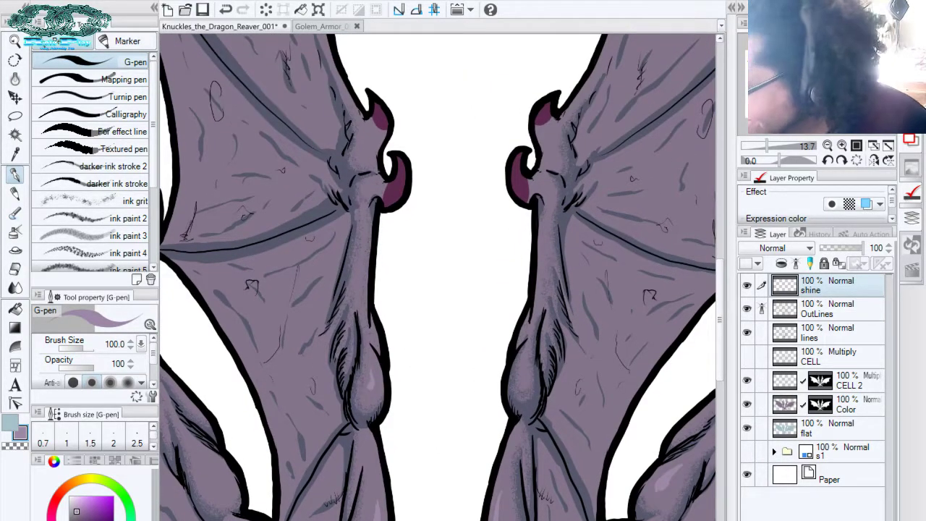
Continue the light purple highlights on the remaining wing muscles and on the dragon's shoulders and upper arms
{"action": "left_click_drag", "start_coordinate": [564, 246], "coordinate": [497, 182]}
{"action": "scroll", "coordinate": [488, 199], "scroll_direction": "down", "scroll_amount": 2}
{"action": "scroll", "coordinate": [509, 213], "scroll_direction": "down", "scroll_amount": 2}
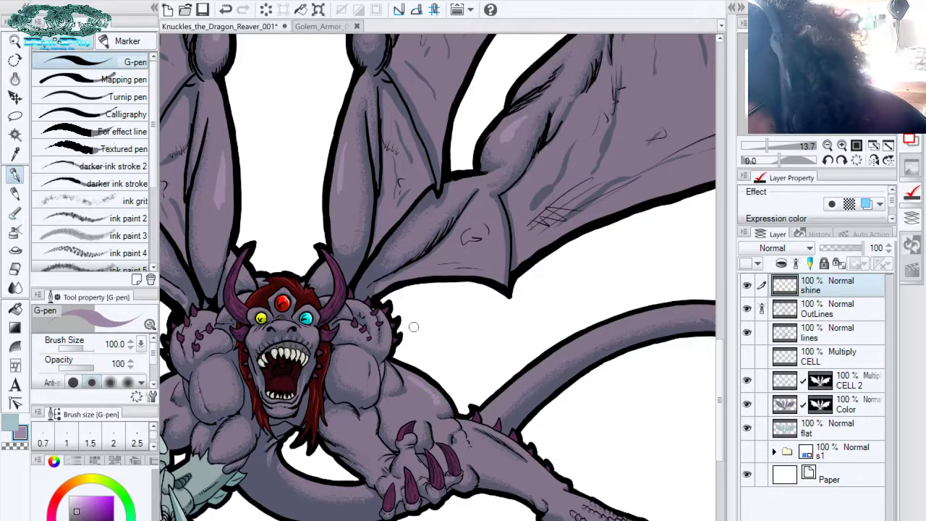
{"action": "left_click_drag", "start_coordinate": [454, 328], "coordinate": [593, 284]}
{"action": "left_click_drag", "start_coordinate": [479, 306], "coordinate": [551, 308]}
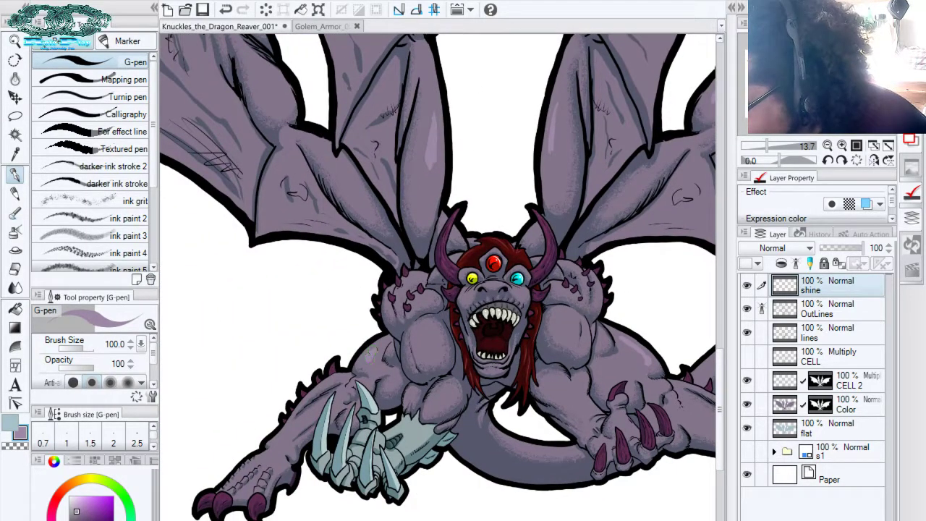
{"action": "left_click_drag", "start_coordinate": [568, 248], "coordinate": [460, 208]}
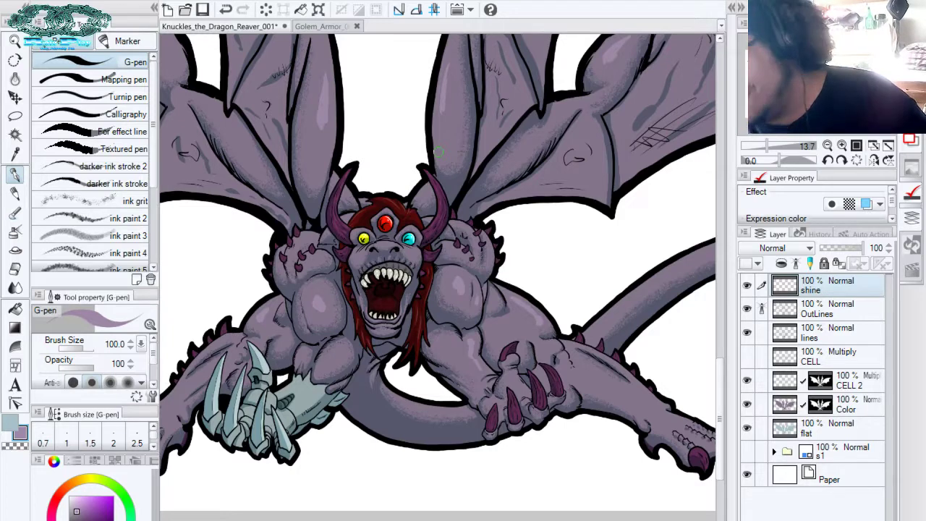
Speckle the highlights on the inner wing arms with the Droplet airbrush at size 50
{"action": "key", "text": "b"}
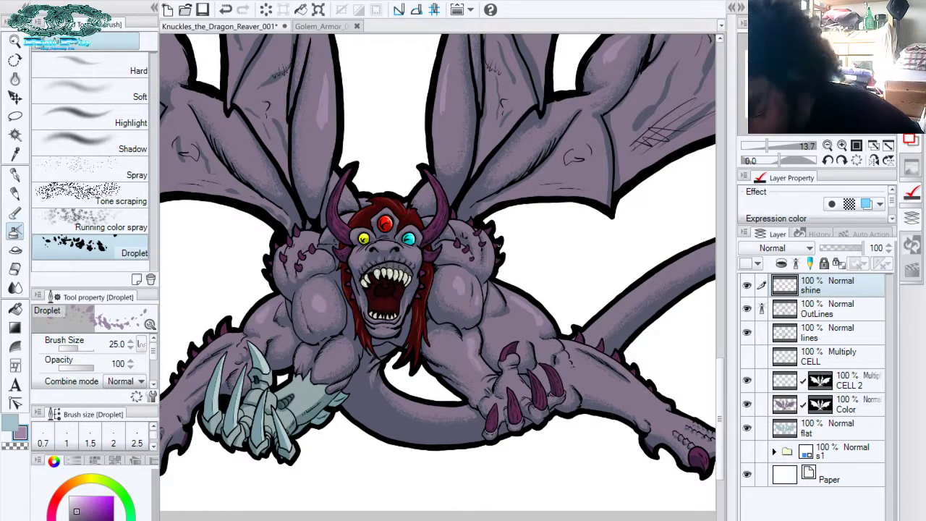
{"action": "key", "text": "bracketright"}
{"action": "key", "text": "bracketright"}
{"action": "key", "text": "bracketright"}
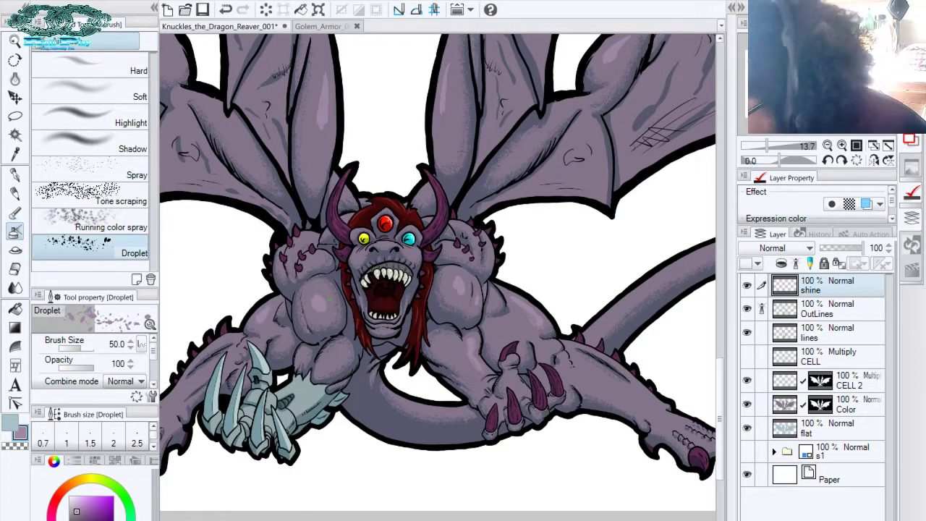
{"action": "left_click_drag", "start_coordinate": [380, 167], "coordinate": [432, 318]}
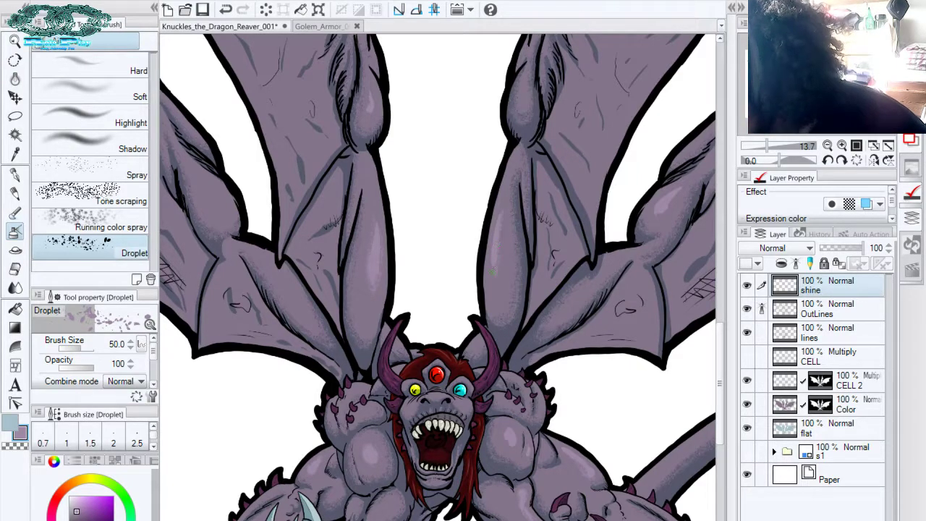
{"action": "left_click_drag", "start_coordinate": [526, 235], "coordinate": [557, 334]}
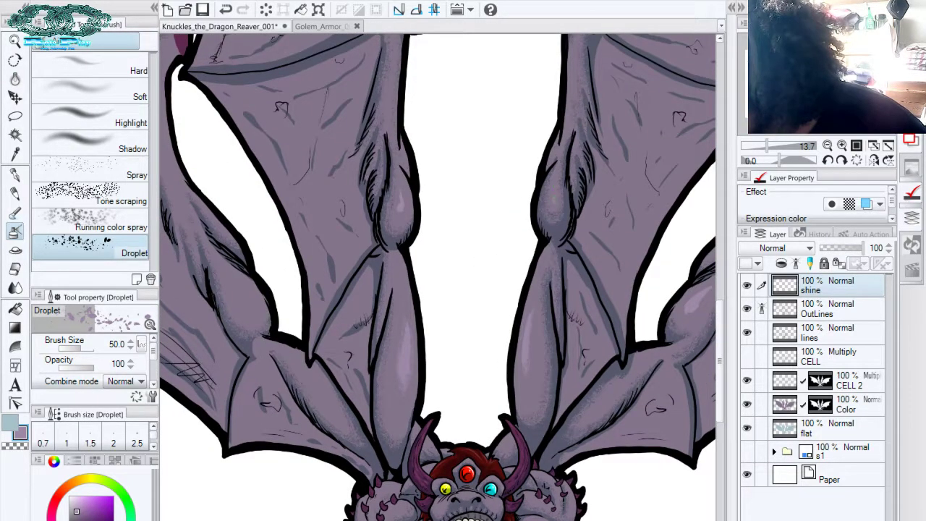
{"action": "left_click_drag", "start_coordinate": [567, 174], "coordinate": [604, 251]}
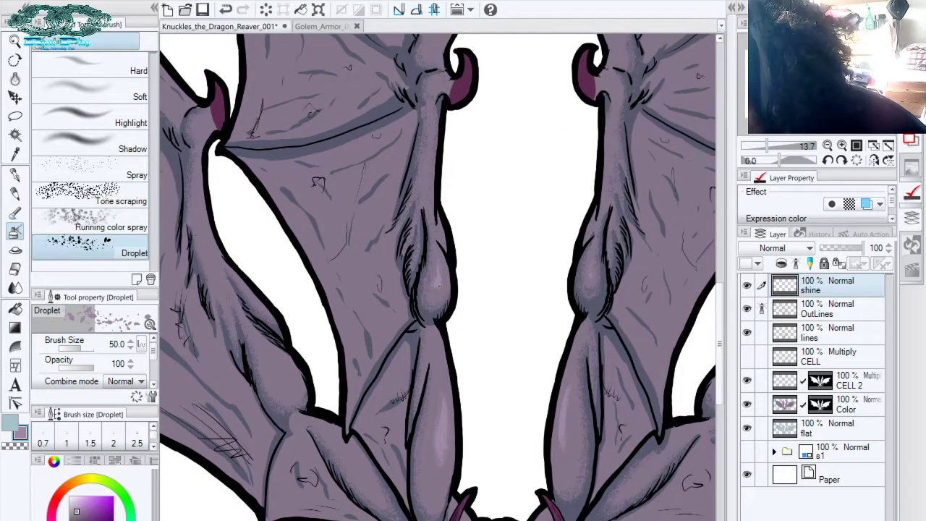
Continue the Droplet speckles over the highlights on the outer wing muscle, shoulders, arms and legs
{"action": "left_click_drag", "start_coordinate": [506, 231], "coordinate": [436, 185]}
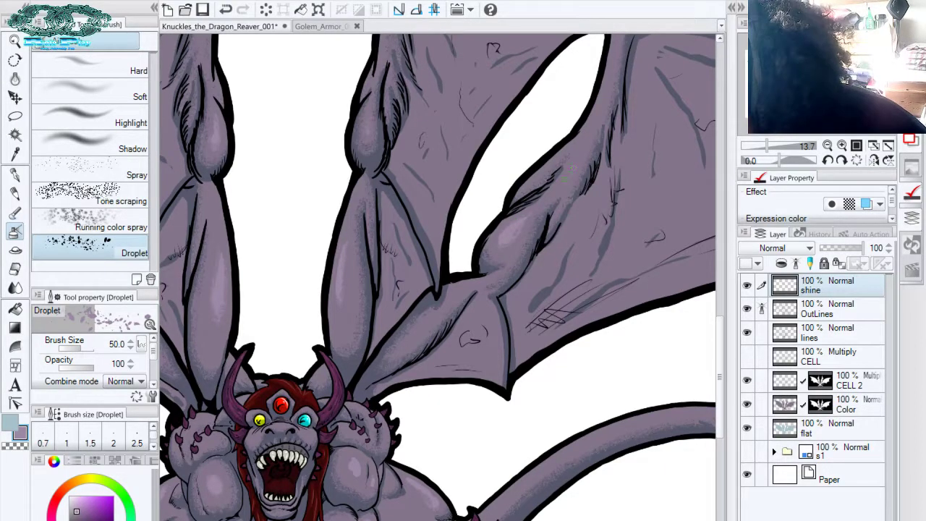
{"action": "left_click_drag", "start_coordinate": [525, 245], "coordinate": [601, 168]}
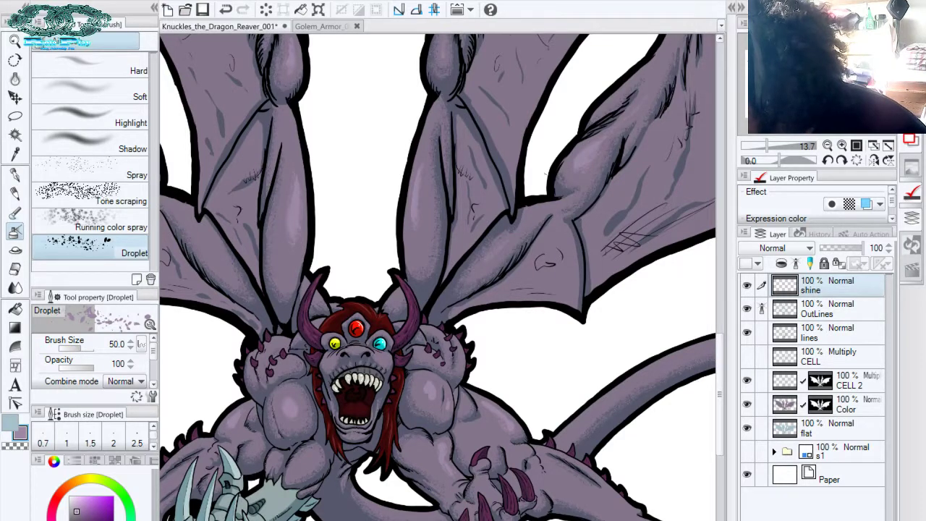
{"action": "left_click_drag", "start_coordinate": [529, 358], "coordinate": [545, 325]}
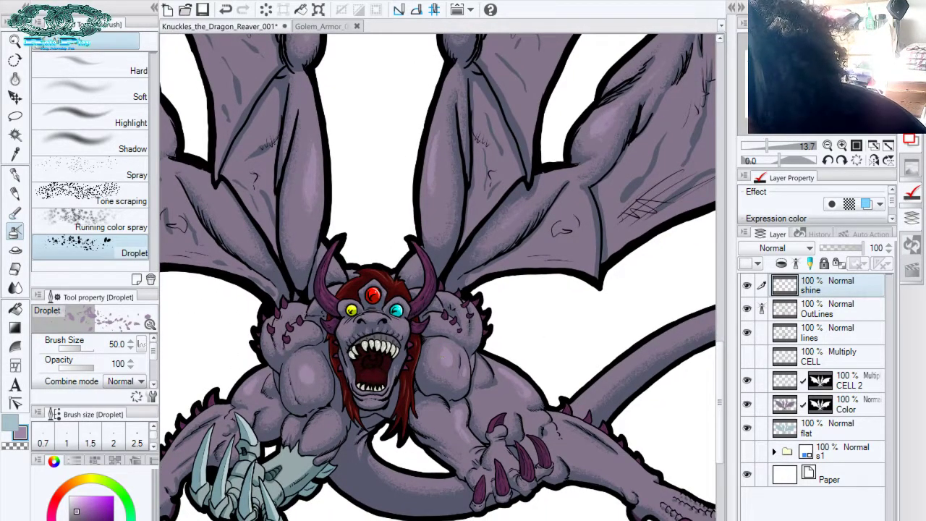
{"action": "left_click_drag", "start_coordinate": [532, 351], "coordinate": [507, 306]}
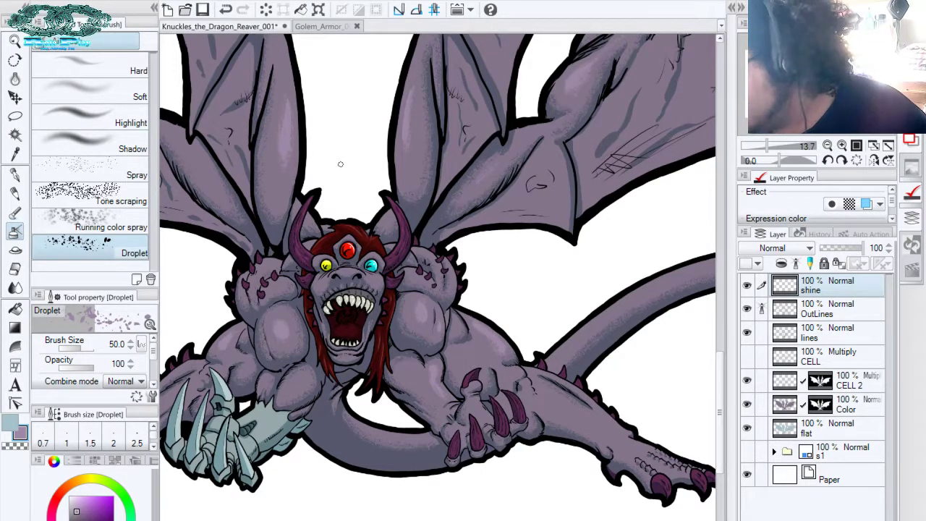
Try the shine layer at 42% opacity and restore it to 100%
{"action": "left_click", "coordinate": [838, 246]}
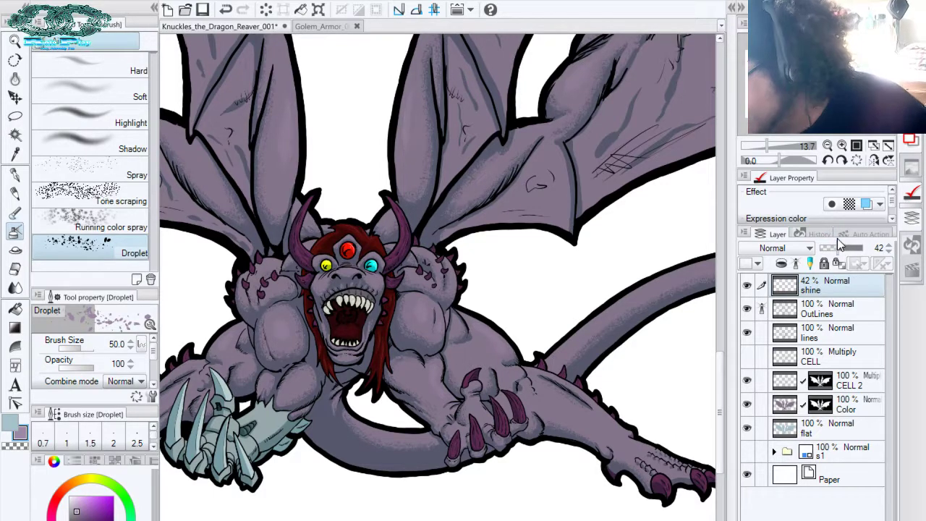
{"action": "left_click_drag", "start_coordinate": [853, 250], "coordinate": [888, 249]}
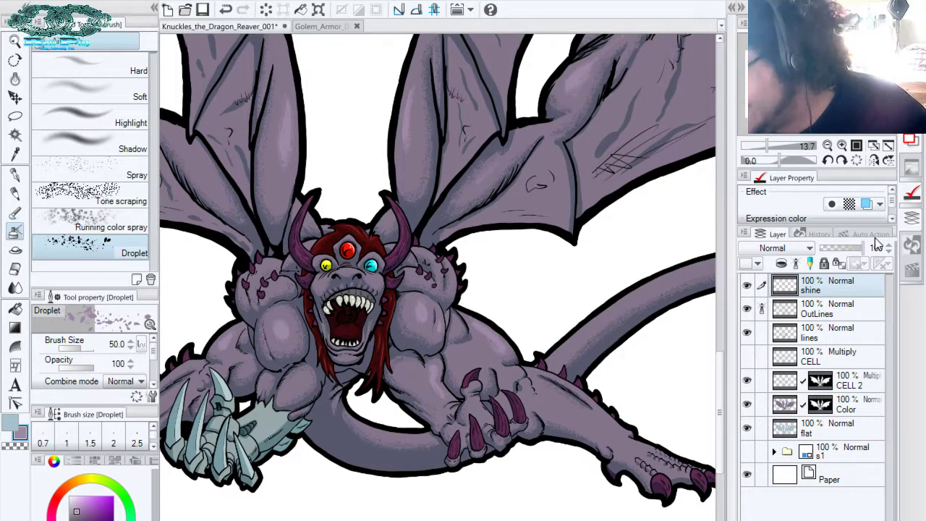
Duplicate the shine layer, hide the copy beneath it and reselect the original shine layer
{"action": "left_click_drag", "start_coordinate": [836, 285], "coordinate": [835, 298]}
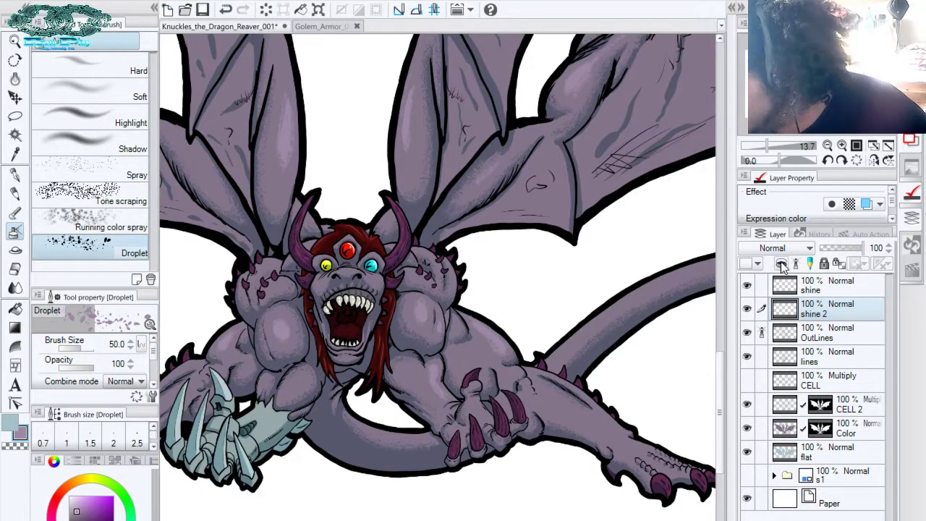
{"action": "left_click", "coordinate": [746, 308]}
{"action": "left_click", "coordinate": [818, 286]}
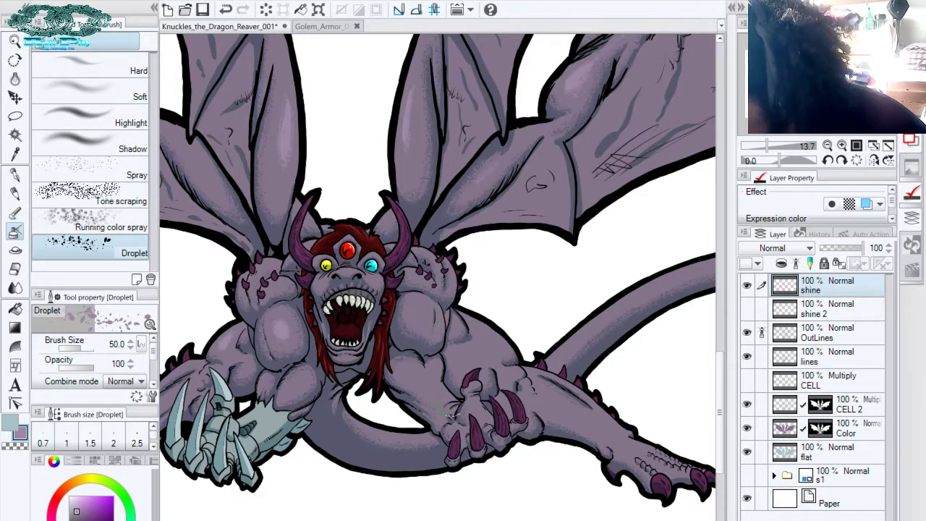
{"action": "left_click_drag", "start_coordinate": [288, 304], "coordinate": [446, 397]}
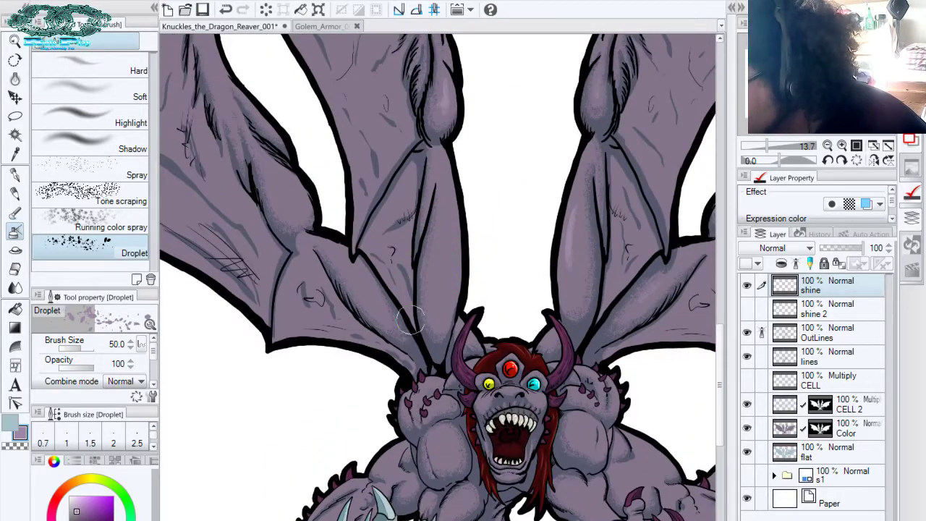
Examine the shine highlights across the dragon's wings, tail and body while the shine copy is hidden
{"action": "left_click_drag", "start_coordinate": [433, 173], "coordinate": [414, 326]}
{"action": "left_click_drag", "start_coordinate": [533, 151], "coordinate": [420, 123]}
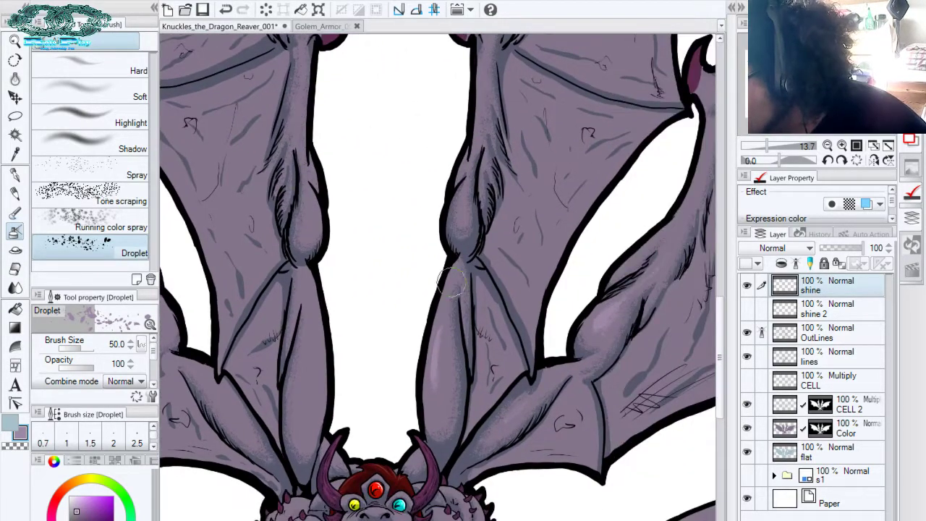
{"action": "left_click_drag", "start_coordinate": [542, 263], "coordinate": [434, 144]}
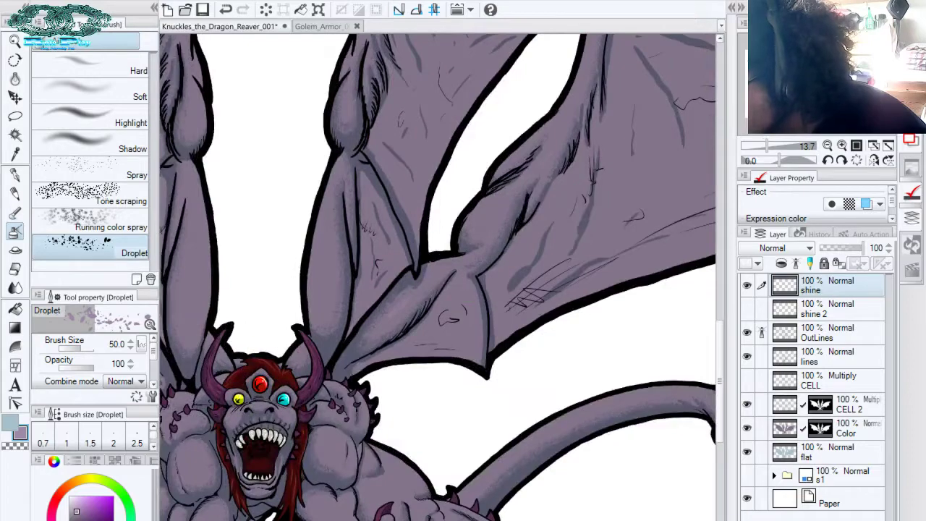
{"action": "left_click_drag", "start_coordinate": [491, 239], "coordinate": [490, 58]}
{"action": "left_click_drag", "start_coordinate": [586, 138], "coordinate": [510, 138]}
{"action": "left_click_drag", "start_coordinate": [584, 225], "coordinate": [511, 220]}
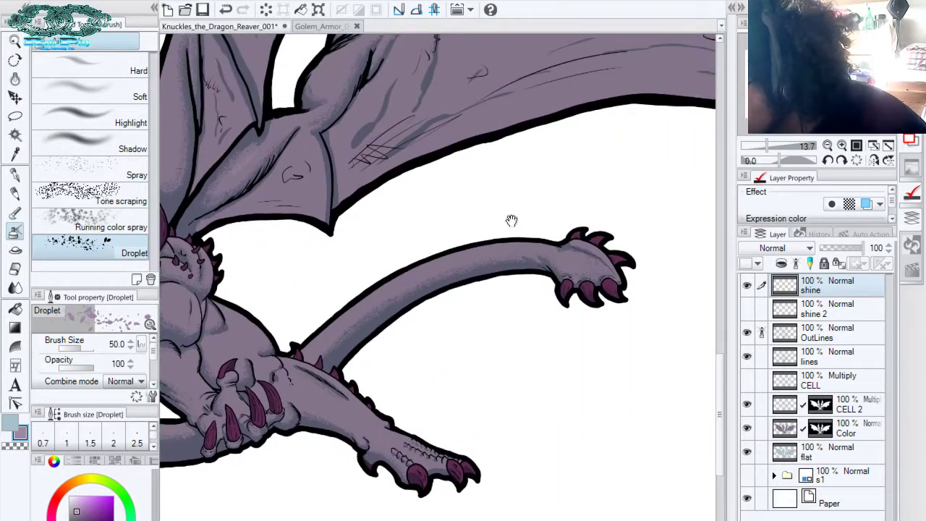
{"action": "left_click_drag", "start_coordinate": [312, 274], "coordinate": [587, 312]}
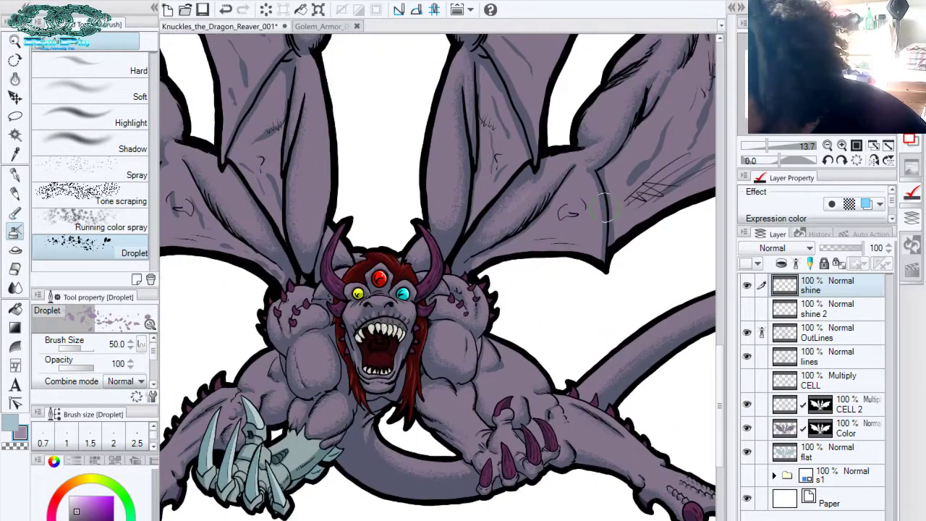
Show and select the shine 2 layer, comparing it with the original shine layer hidden and shown
{"action": "left_click", "coordinate": [746, 309]}
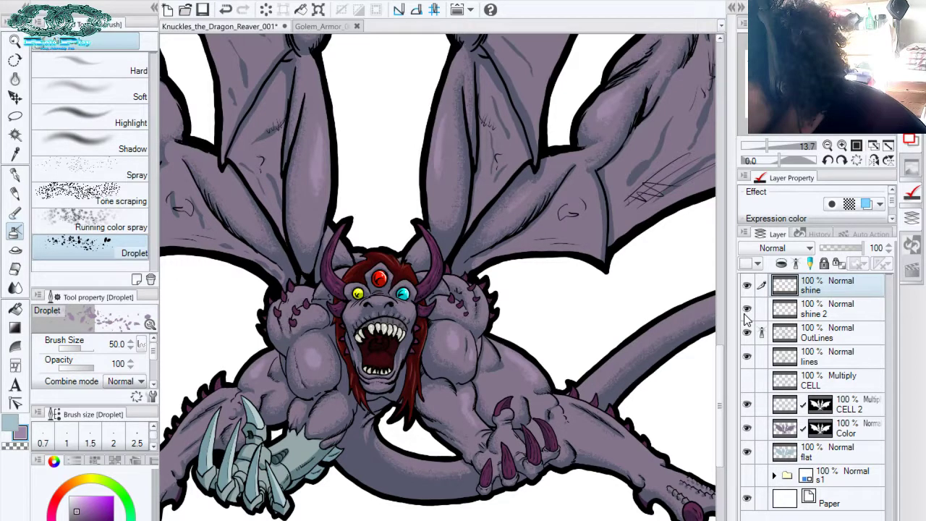
{"action": "left_click", "coordinate": [825, 309]}
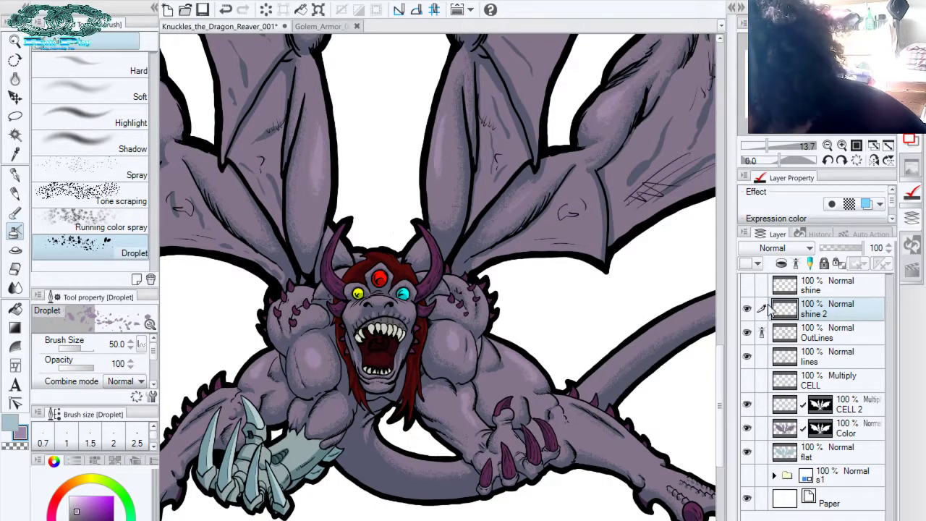
{"action": "left_click", "coordinate": [746, 285]}
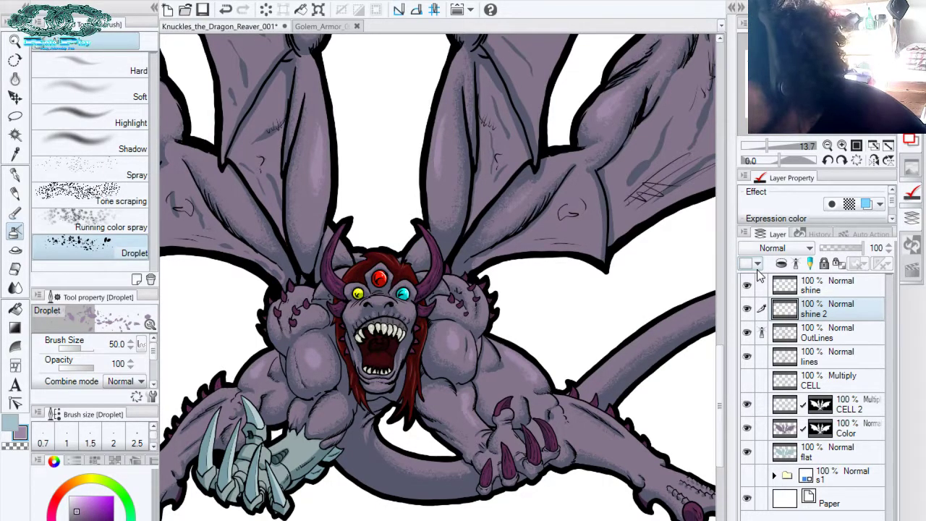
Try the Screen and Add blending modes on the shine 2 layer and settle on Overlay
{"action": "left_click", "coordinate": [781, 248]}
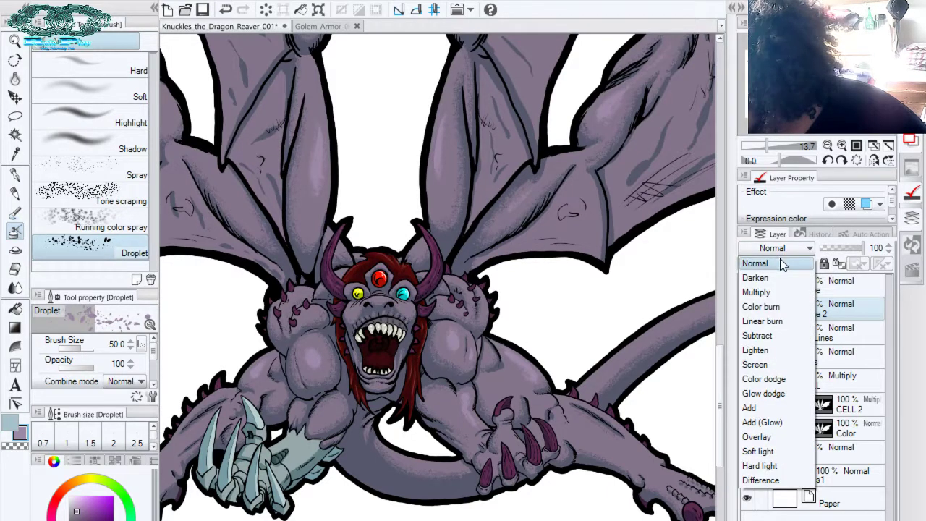
{"action": "left_click", "coordinate": [767, 364]}
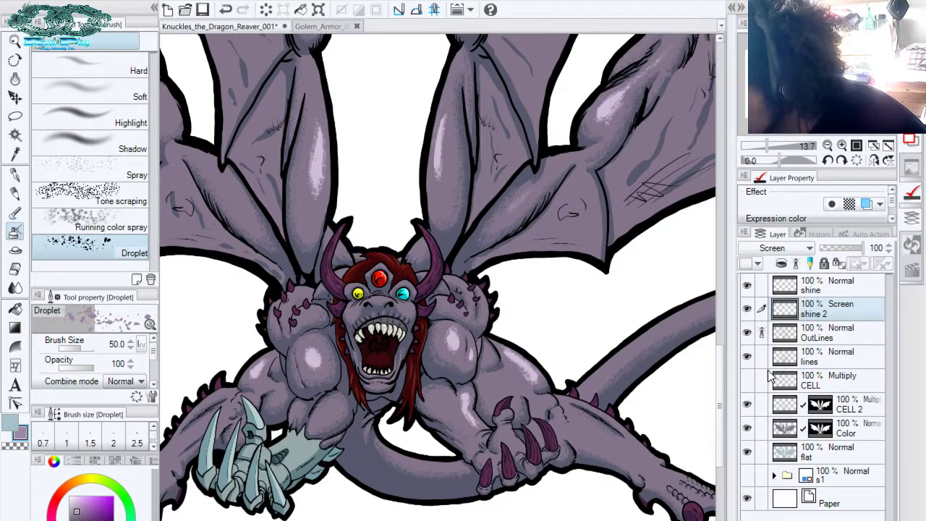
{"action": "left_click", "coordinate": [772, 249]}
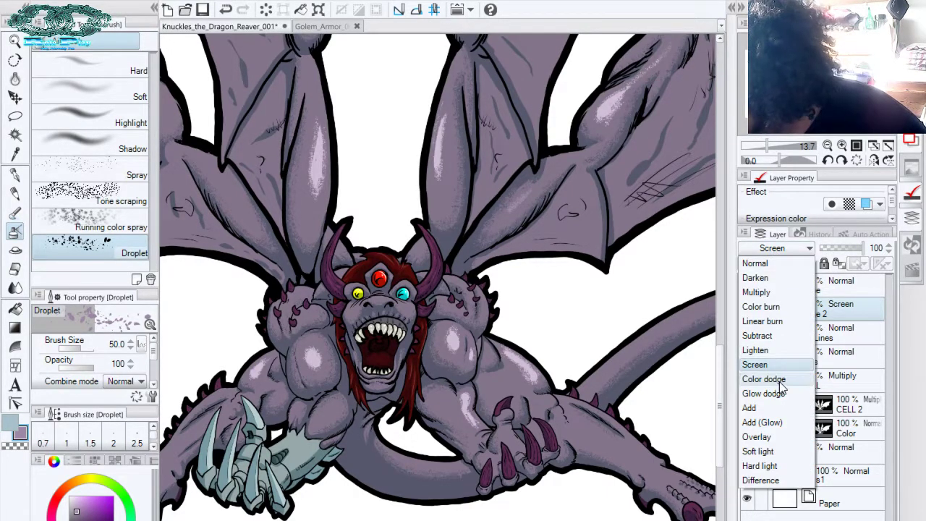
{"action": "left_click", "coordinate": [772, 407]}
{"action": "left_click", "coordinate": [771, 249]}
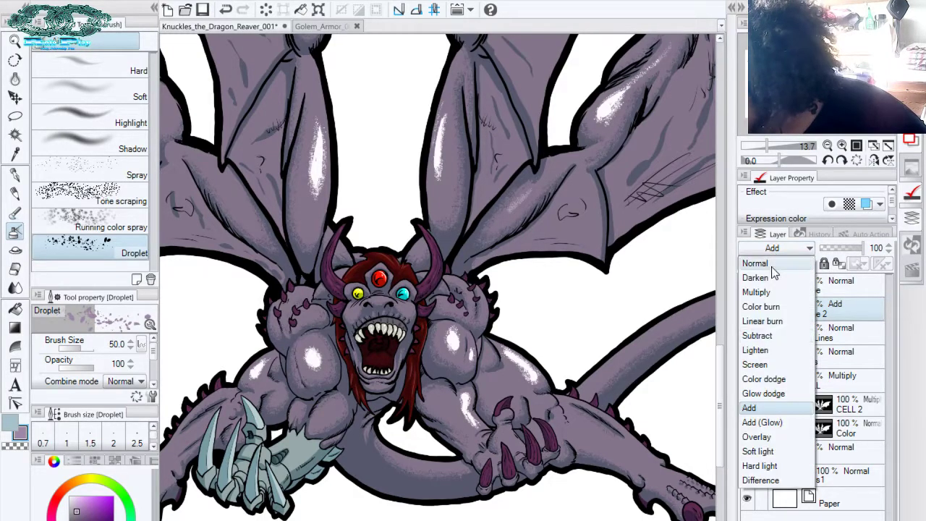
{"action": "left_click", "coordinate": [789, 438]}
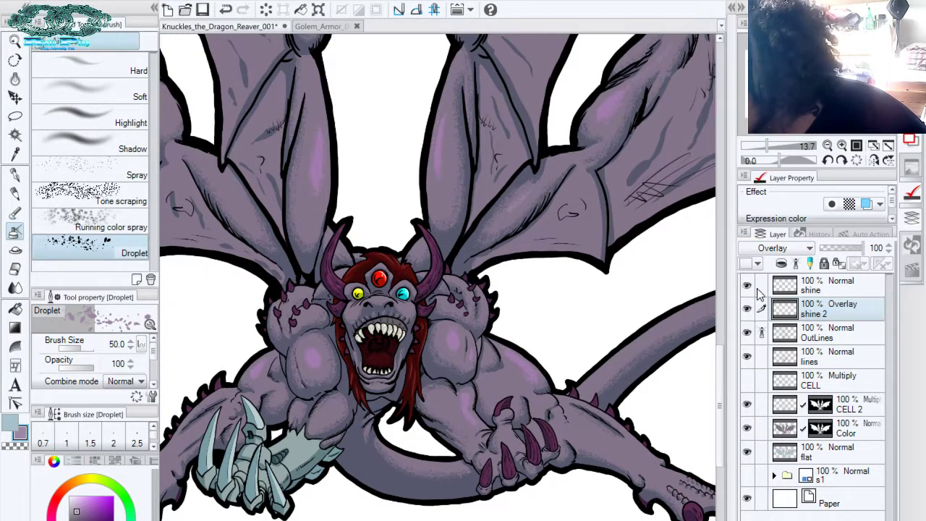
Set the shine 2 layer's blending mode to Soft light and keep the Droplet airbrush active
{"action": "left_click", "coordinate": [768, 249]}
{"action": "left_click", "coordinate": [776, 450]}
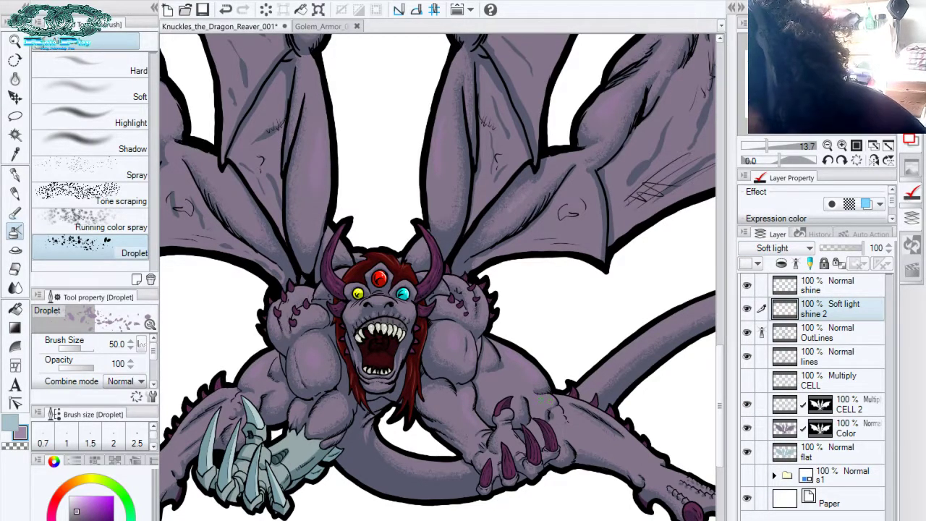
{"action": "key", "text": "p"}
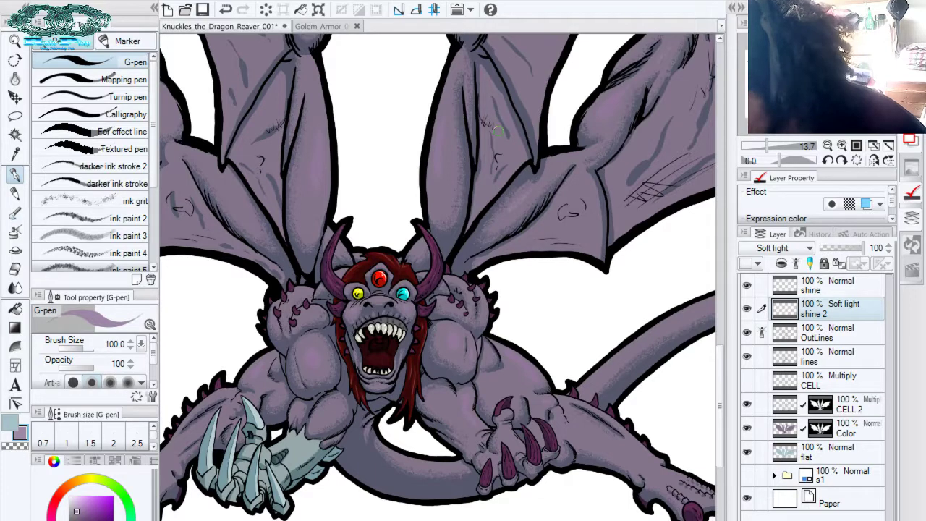
{"action": "key", "text": "b"}
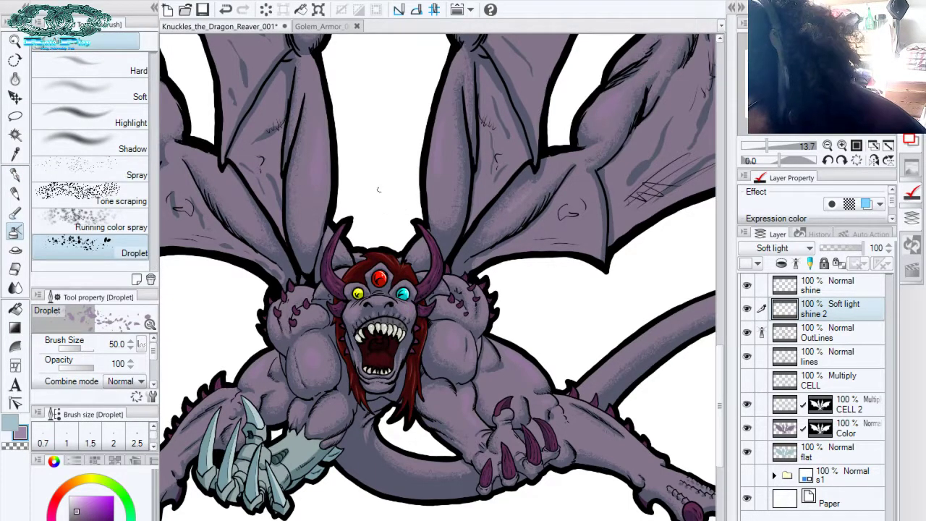
Set the Droplet airbrush size to 25 for detailing the creature's face
{"action": "key", "text": "ctrl+space"}
{"action": "left_click_drag", "start_coordinate": [427, 311], "coordinate": [479, 345]}
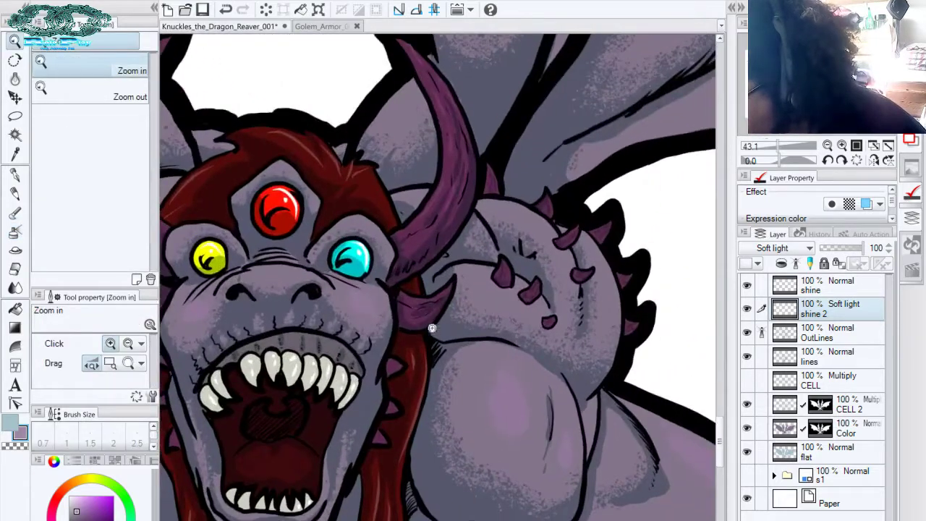
{"action": "left_click_drag", "start_coordinate": [431, 327], "coordinate": [587, 309]}
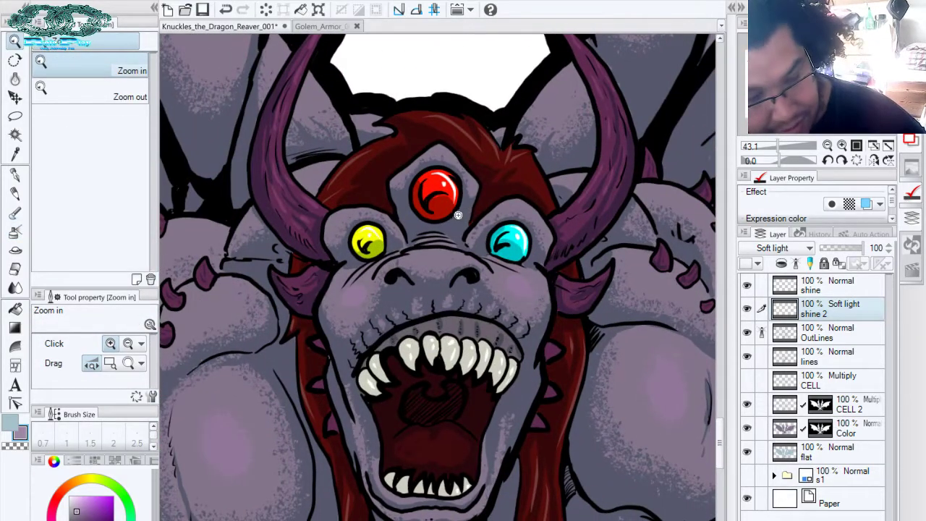
{"action": "key", "text": "b"}
{"action": "key", "text": "b"}
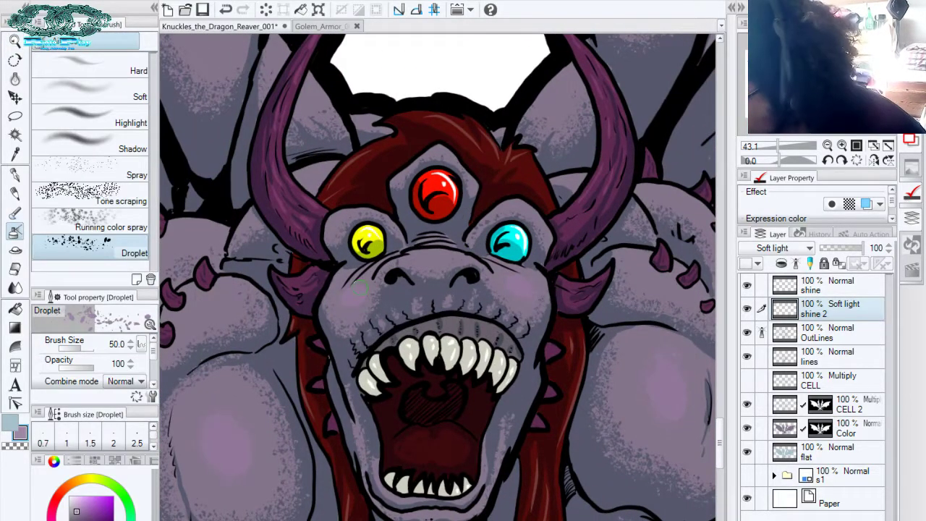
{"action": "key", "text": "bracketleft"}
{"action": "key", "text": "bracketleft"}
{"action": "key", "text": "bracketleft"}
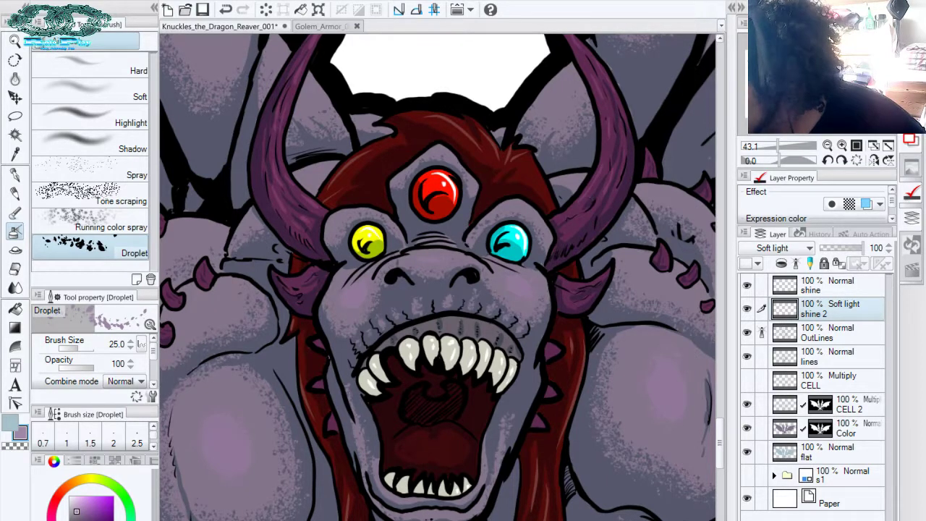
Rotate the canvas to about -39 degrees and dab a Droplet highlight on the base of the tail
{"action": "left_click_drag", "start_coordinate": [620, 251], "coordinate": [467, 182]}
{"action": "left_click_drag", "start_coordinate": [592, 227], "coordinate": [426, 127]}
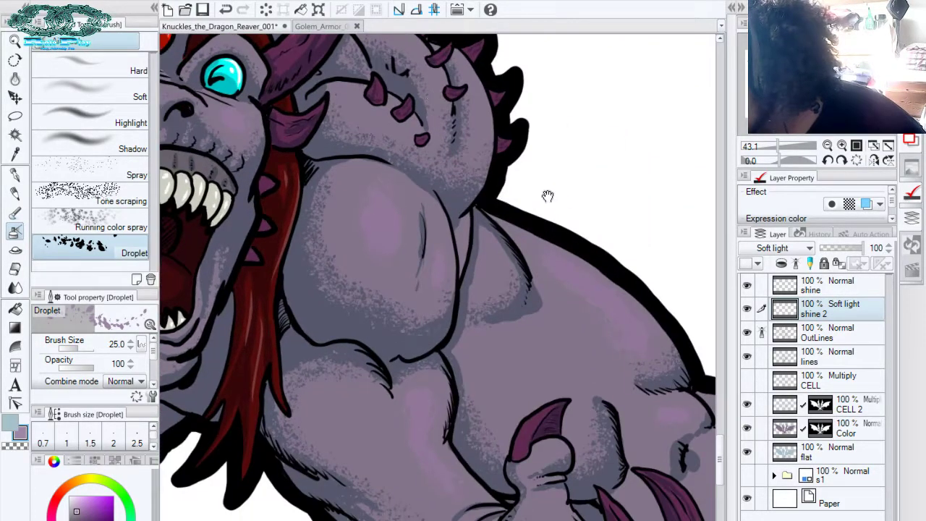
{"action": "mouse_move", "coordinate": [624, 265]}
{"action": "left_mouse_down"}
{"action": "mouse_move", "coordinate": [455, 215]}
{"action": "mouse_move", "coordinate": [440, 202]}
{"action": "left_mouse_up"}
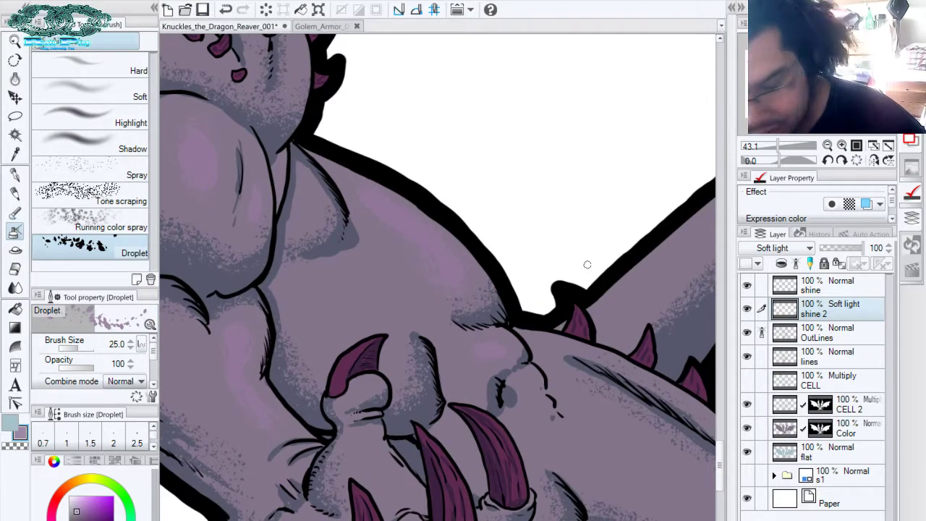
{"action": "key", "text": "ctrl+space"}
{"action": "left_click_drag", "start_coordinate": [587, 264], "coordinate": [547, 203]}
{"action": "left_click_drag", "start_coordinate": [606, 100], "coordinate": [497, 115]}
{"action": "left_click_drag", "start_coordinate": [778, 160], "coordinate": [771, 160]}
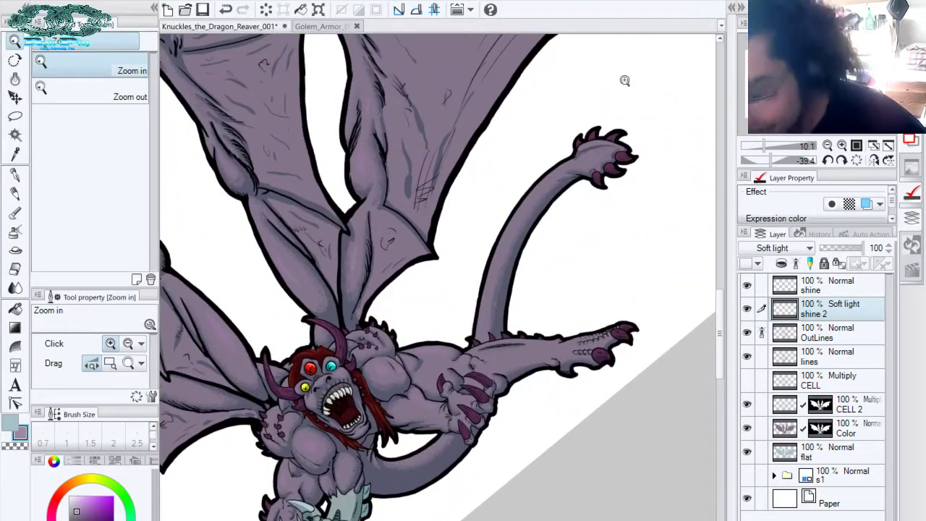
{"action": "key", "text": "p"}
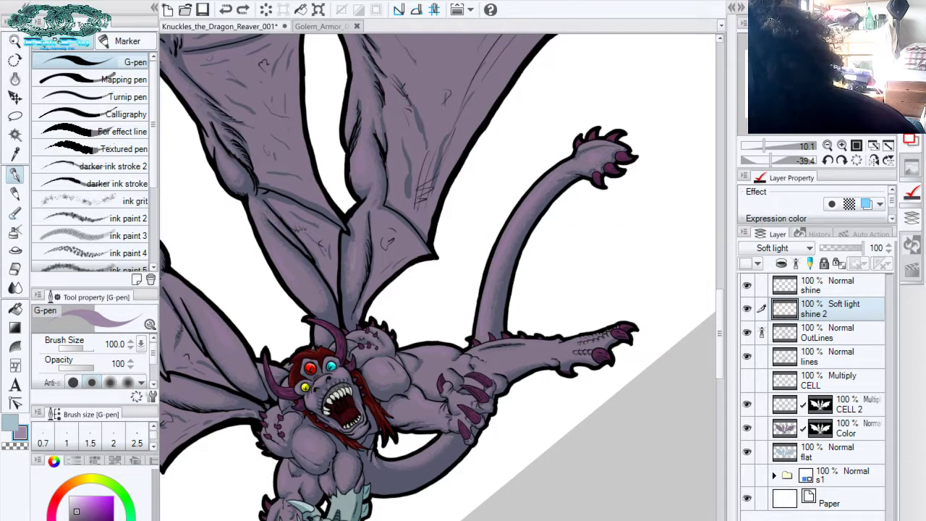
{"action": "key", "text": "b"}
{"action": "left_click", "coordinate": [491, 305]}
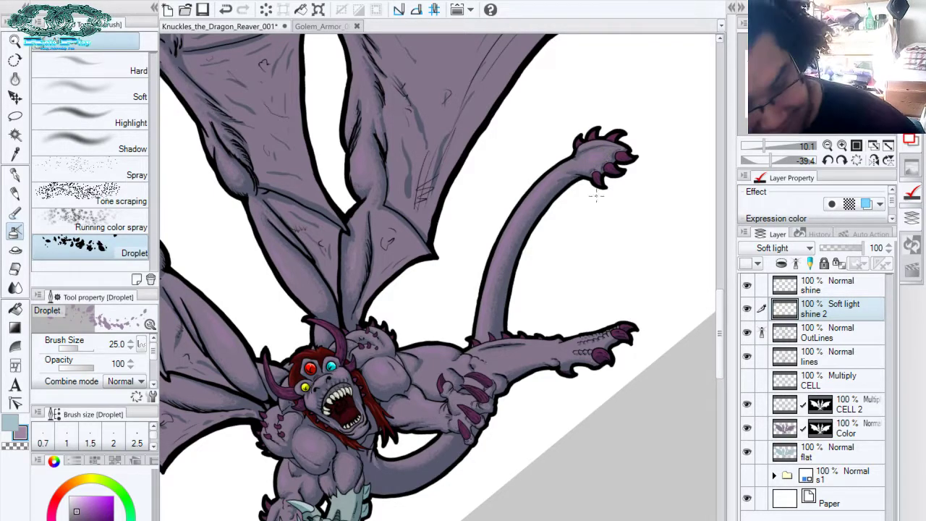
Soften the highlight along the length of the tail with the Droplet airbrush on the shine 2 layer
{"action": "key", "text": "ctrl+space"}
{"action": "left_click_drag", "start_coordinate": [594, 196], "coordinate": [623, 254]}
{"action": "key", "text": "space"}
{"action": "left_click_drag", "start_coordinate": [502, 242], "coordinate": [590, 249]}
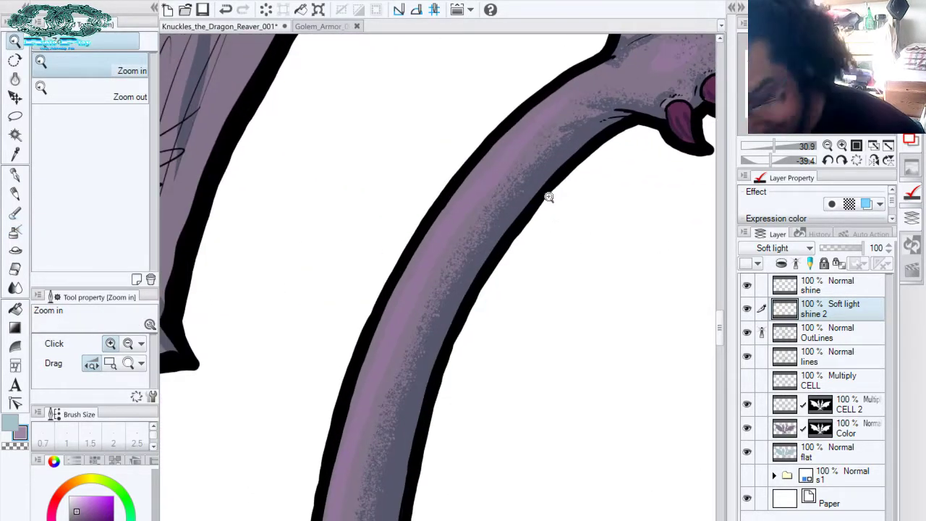
{"action": "key", "text": "b"}
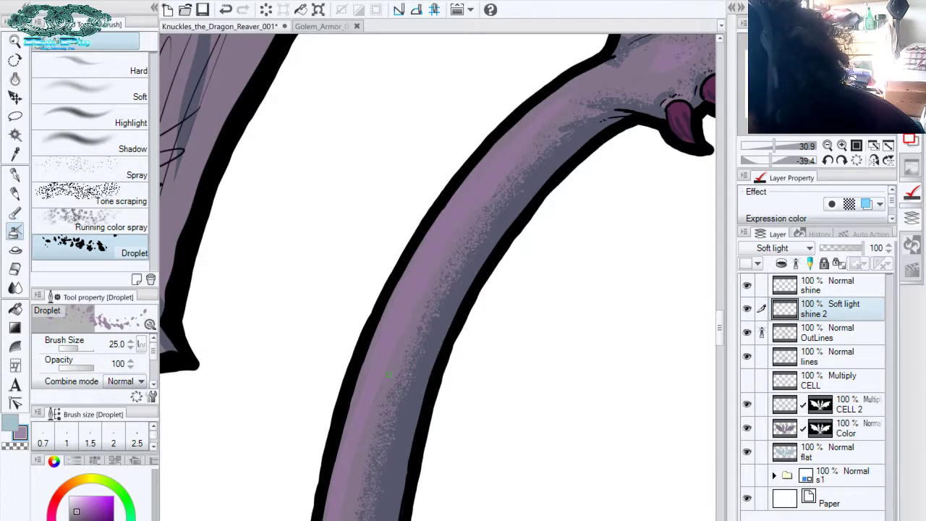
{"action": "left_click_drag", "start_coordinate": [389, 375], "coordinate": [475, 238]}
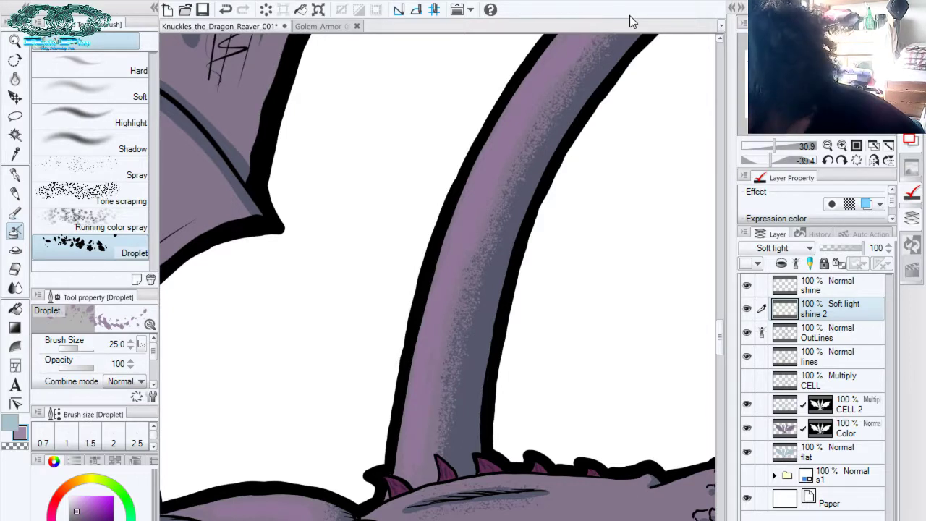
Try a white Droplet highlight stroke along the lower part of the tail
{"action": "left_click", "coordinate": [68, 495]}
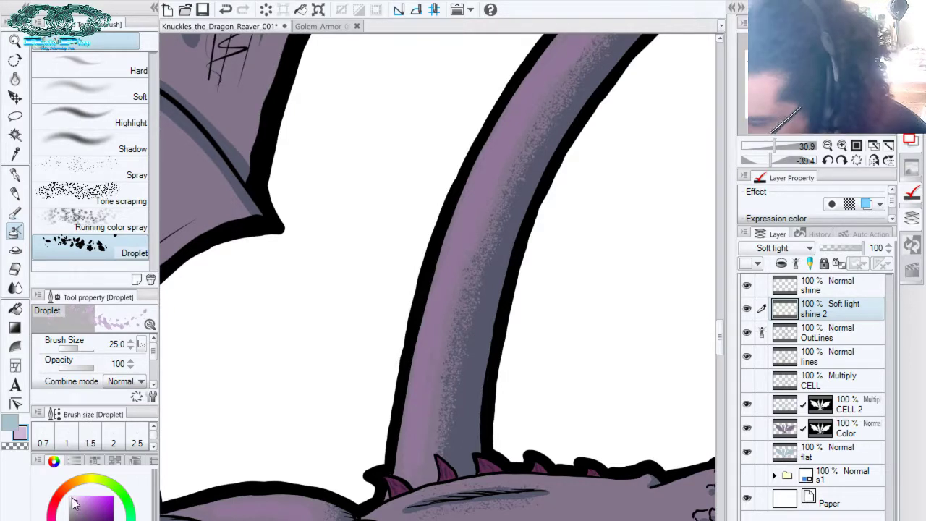
{"action": "left_click_drag", "start_coordinate": [492, 192], "coordinate": [450, 290]}
{"action": "key", "text": "ctrl+z"}
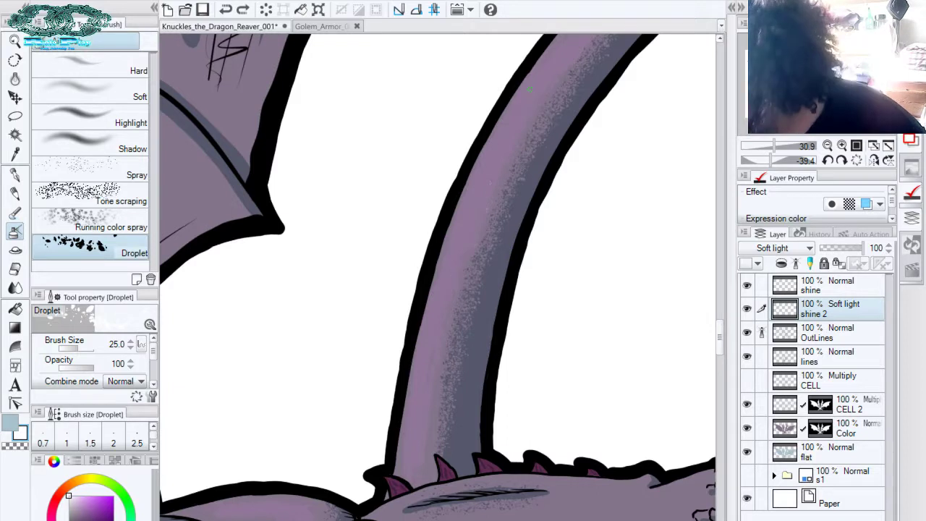
Set the shine 2 layer's blending mode to Normal and its opacity to 42%
{"action": "left_click_drag", "start_coordinate": [856, 249], "coordinate": [852, 249]}
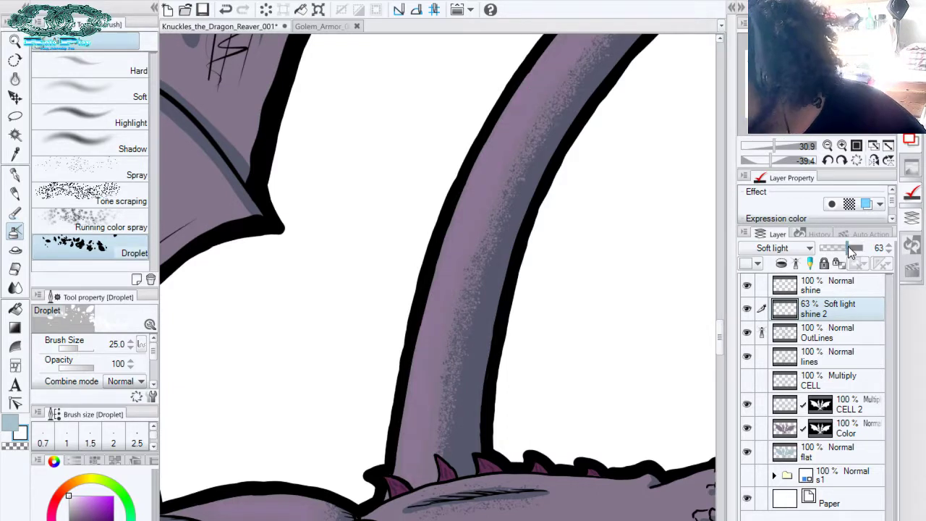
{"action": "left_click", "coordinate": [785, 248]}
{"action": "left_click", "coordinate": [759, 263]}
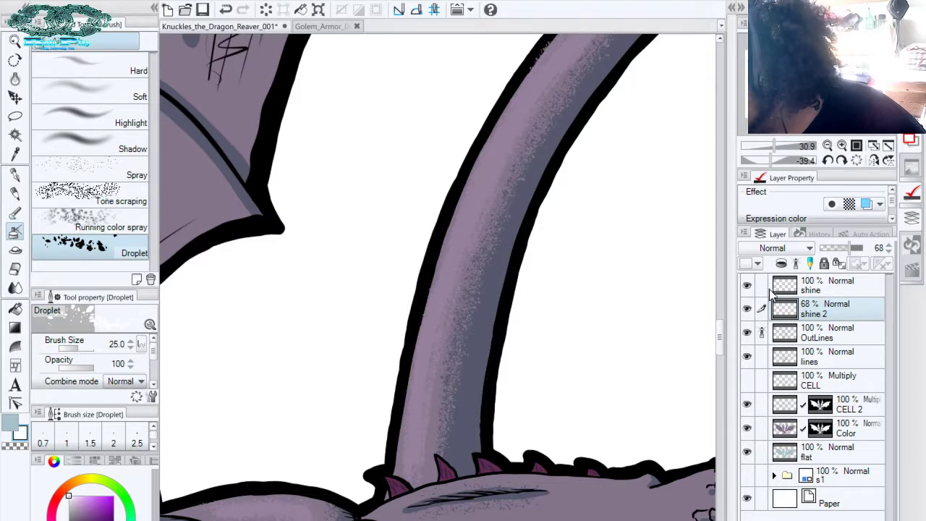
{"action": "left_click", "coordinate": [787, 250]}
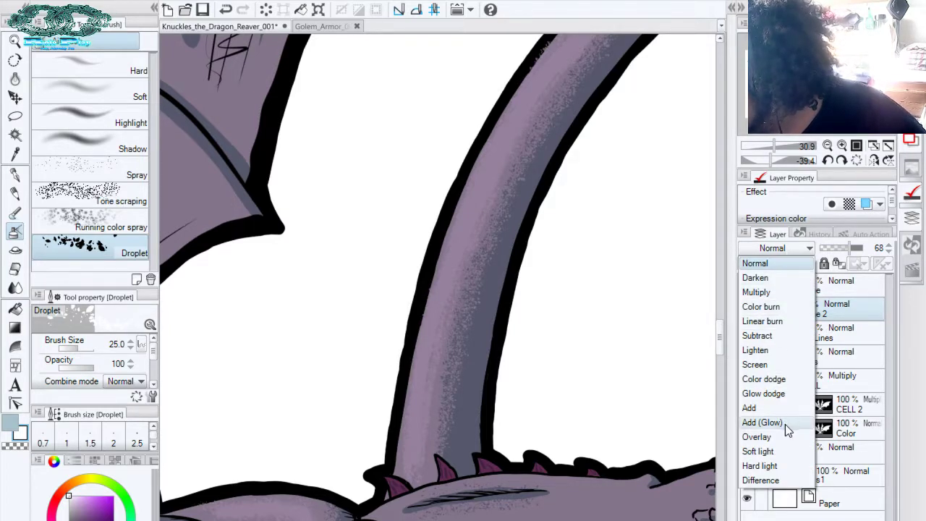
{"action": "left_click", "coordinate": [863, 312]}
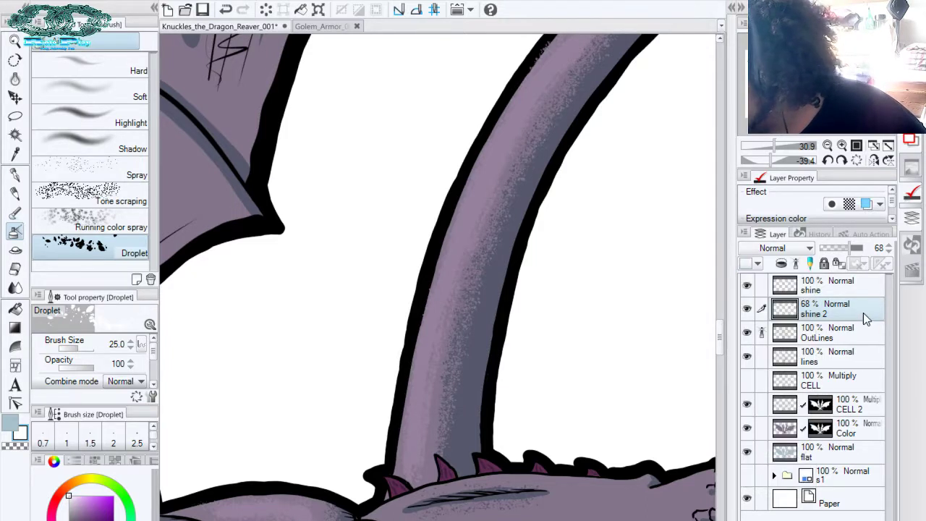
{"action": "mouse_move", "coordinate": [842, 243]}
{"action": "left_mouse_down"}
{"action": "mouse_move", "coordinate": [880, 240]}
{"action": "mouse_move", "coordinate": [839, 251]}
{"action": "left_mouse_up"}
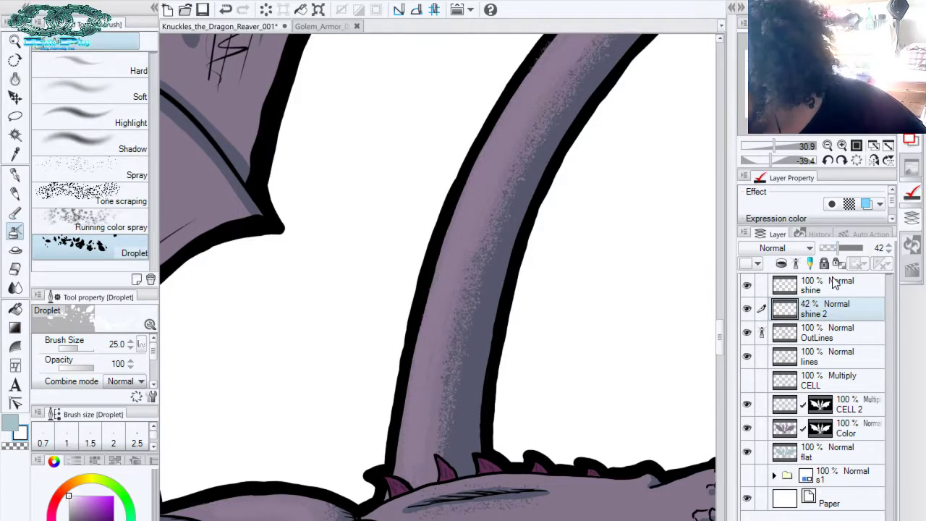
Add layer masks to the shine 2 and shine layers, using the creature silhouette from the CELL 2 layer's mask
{"action": "left_click", "coordinate": [820, 410], "text": "ctrl"}
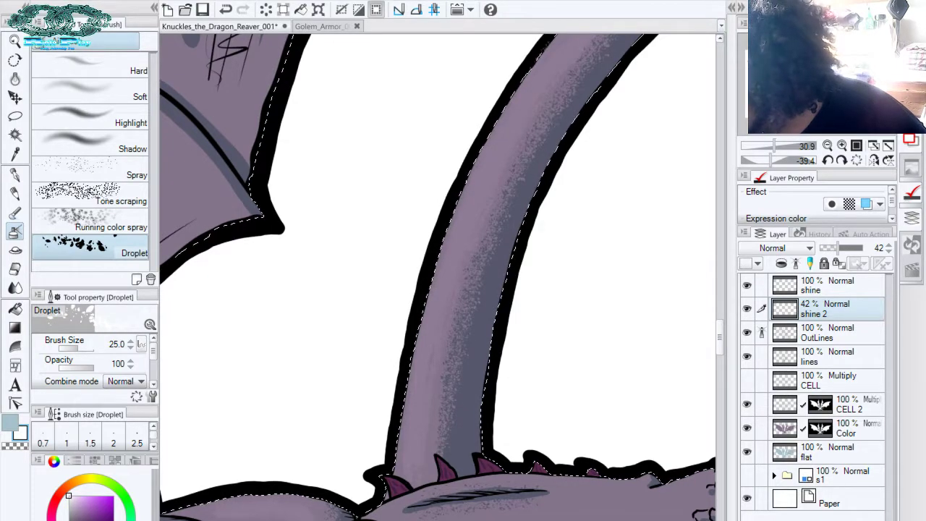
{"action": "key", "text": "ctrl+shift+m"}
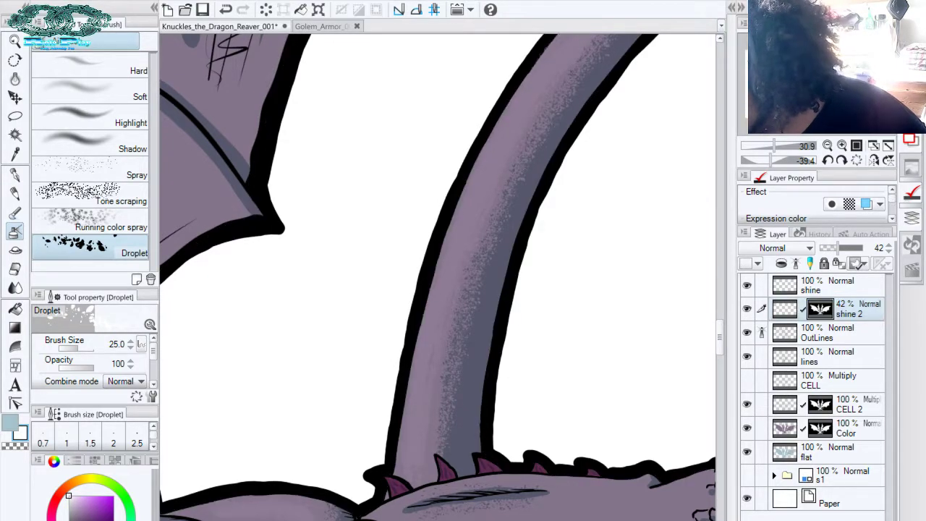
{"action": "left_click", "coordinate": [821, 309], "text": "ctrl"}
{"action": "left_click", "coordinate": [837, 291]}
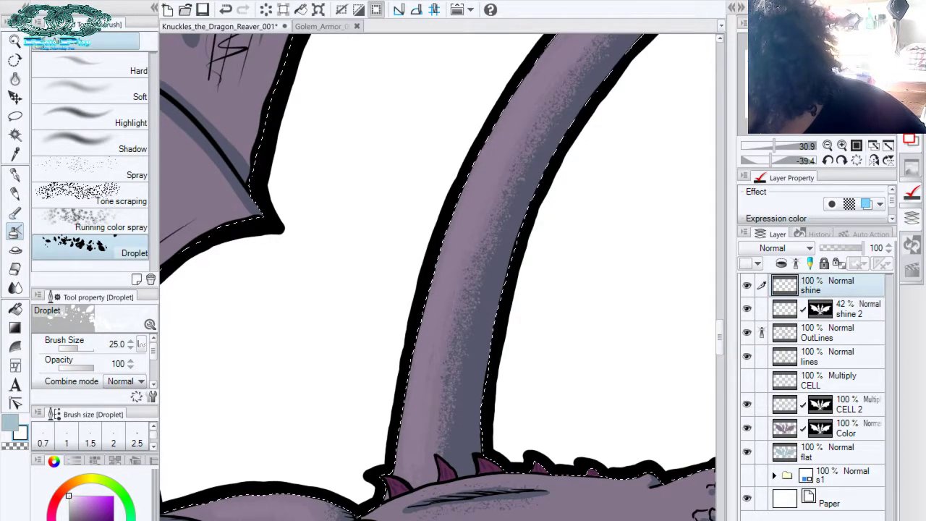
{"action": "left_click", "coordinate": [856, 263]}
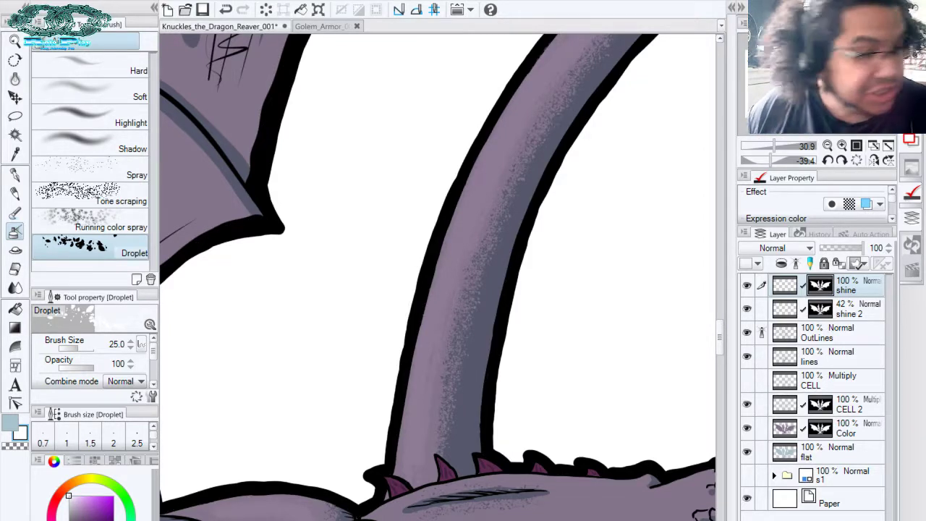
Reset the canvas rotation and examine the shading on the whole creature, its head and its wing bases
{"action": "key", "text": "ctrl+space"}
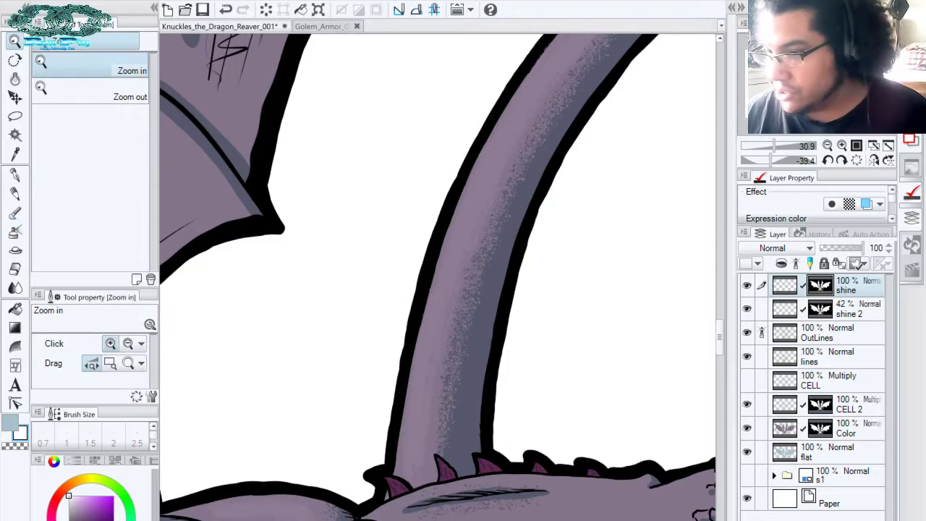
{"action": "left_click", "coordinate": [855, 160]}
{"action": "left_click", "coordinate": [888, 146]}
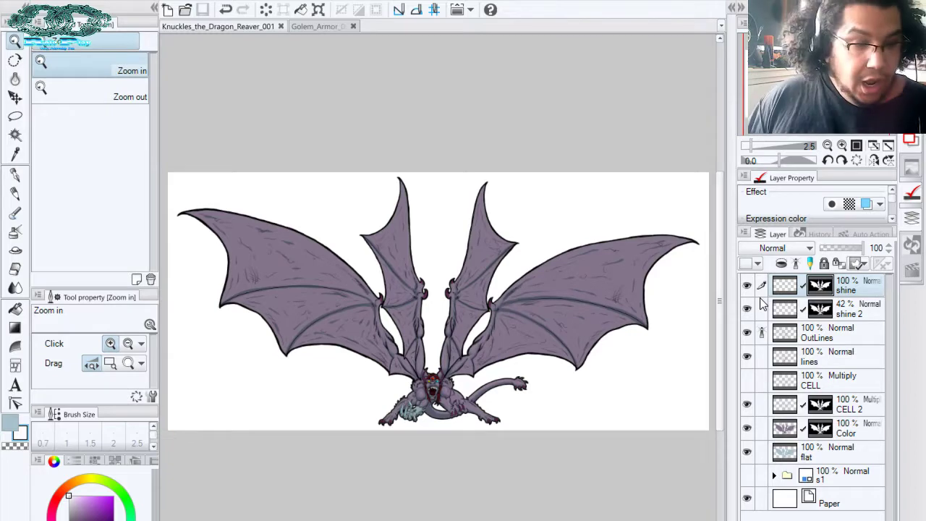
{"action": "left_click", "coordinate": [475, 406]}
{"action": "left_click", "coordinate": [464, 409]}
{"action": "left_click", "coordinate": [463, 407]}
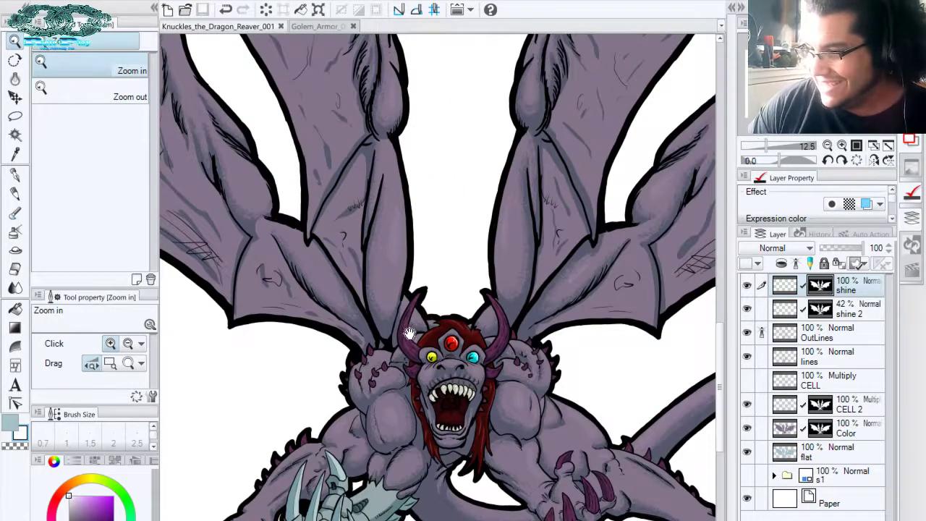
{"action": "left_click_drag", "start_coordinate": [409, 334], "coordinate": [463, 395]}
{"action": "left_click", "coordinate": [430, 400]}
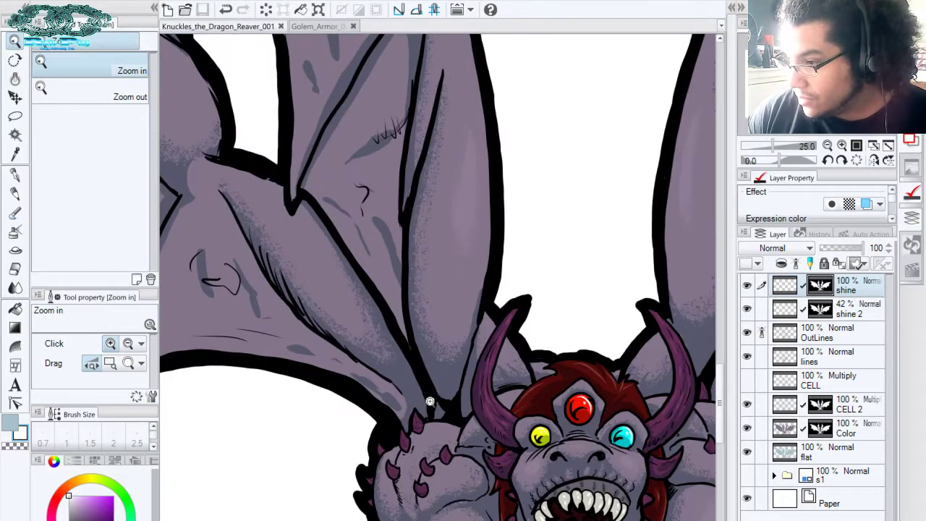
{"action": "mouse_move", "coordinate": [467, 344]}
{"action": "left_mouse_down"}
{"action": "mouse_move", "coordinate": [444, 337]}
{"action": "mouse_move", "coordinate": [476, 357]}
{"action": "left_mouse_up"}
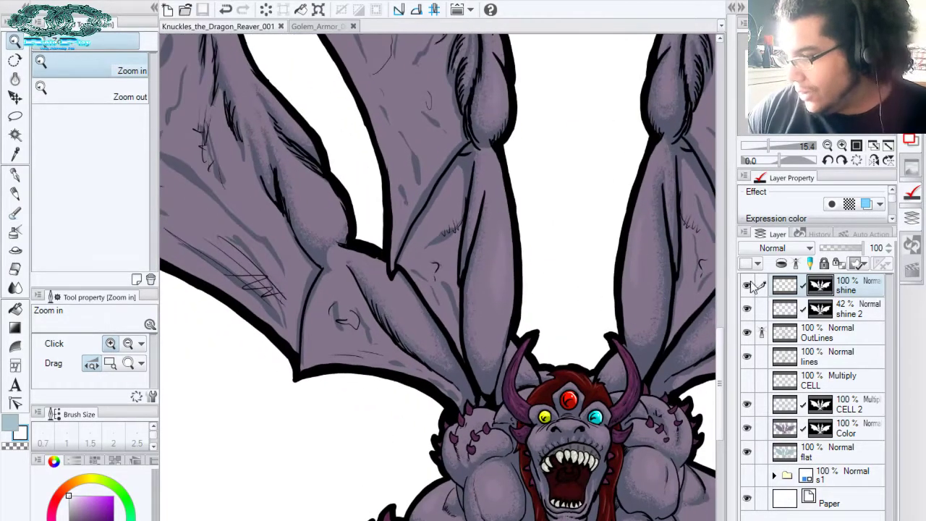
Set the shine 2 layer's opacity to 100% and sample the purple highlight colour from the inner wing arm for the G-pen
{"action": "left_click", "coordinate": [785, 311]}
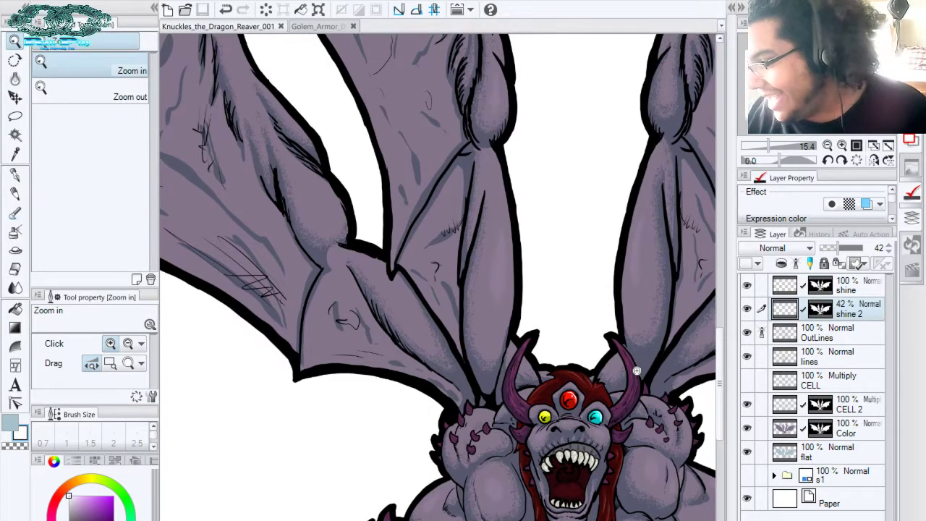
{"action": "left_click_drag", "start_coordinate": [837, 248], "coordinate": [893, 243]}
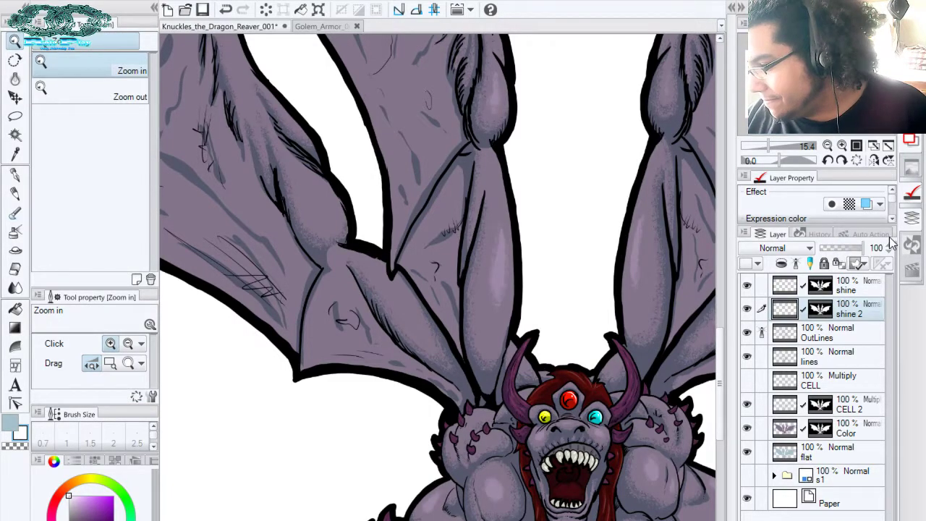
{"action": "key", "text": "p"}
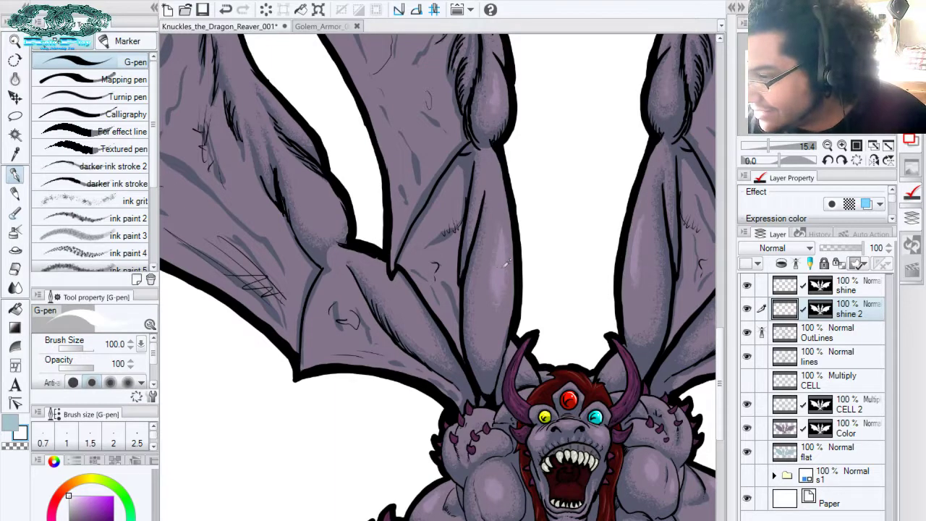
{"action": "left_click", "coordinate": [503, 264], "text": "alt"}
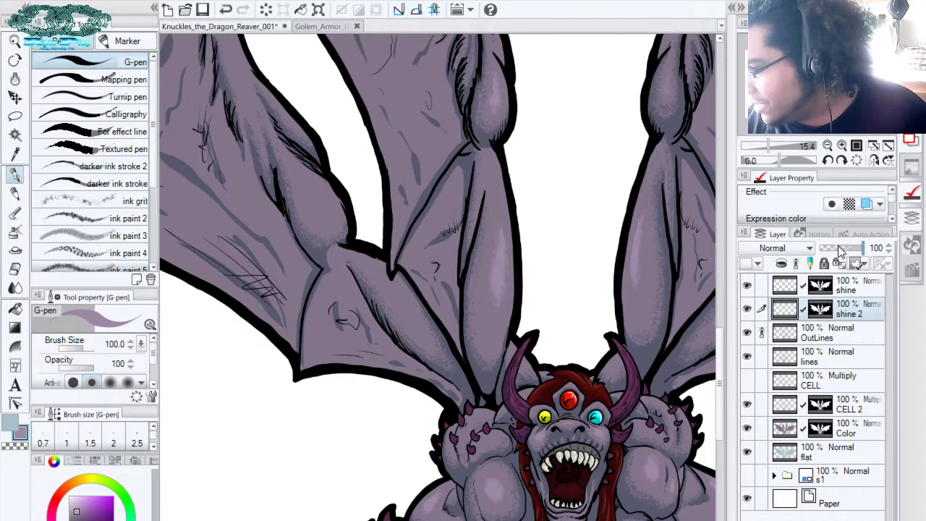
Paint light purple highlight strokes with the G-pen on the left wing's arm muscles on the shine 2 layer
{"action": "left_click_drag", "start_coordinate": [843, 250], "coordinate": [872, 255]}
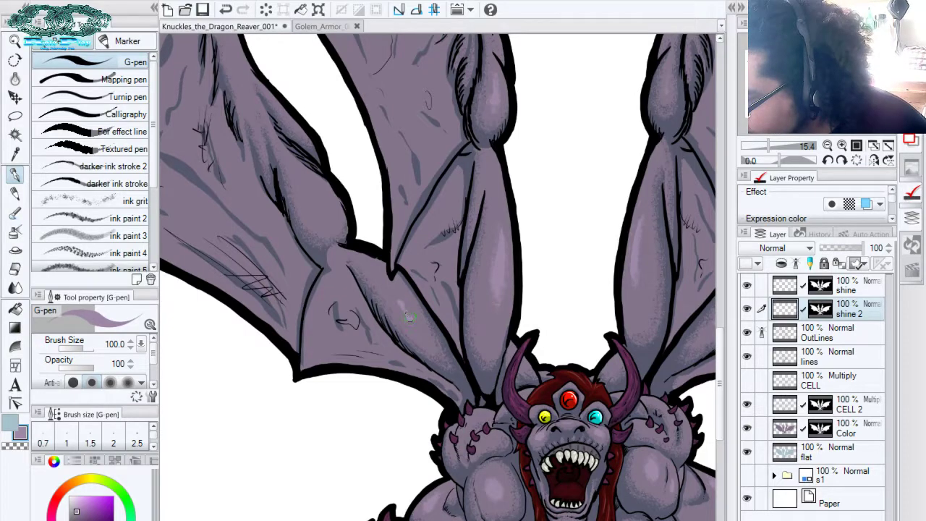
{"action": "left_click_drag", "start_coordinate": [401, 302], "coordinate": [452, 344]}
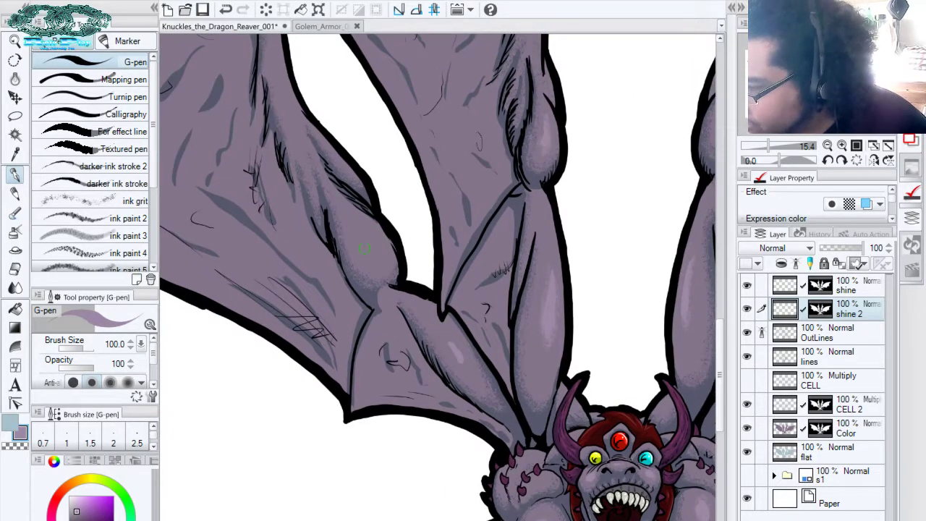
{"action": "mouse_move", "coordinate": [365, 248]}
{"action": "left_mouse_down"}
{"action": "mouse_move", "coordinate": [372, 241]}
{"action": "mouse_move", "coordinate": [357, 225]}
{"action": "mouse_move", "coordinate": [371, 247]}
{"action": "left_mouse_up"}
{"action": "key", "text": "space"}
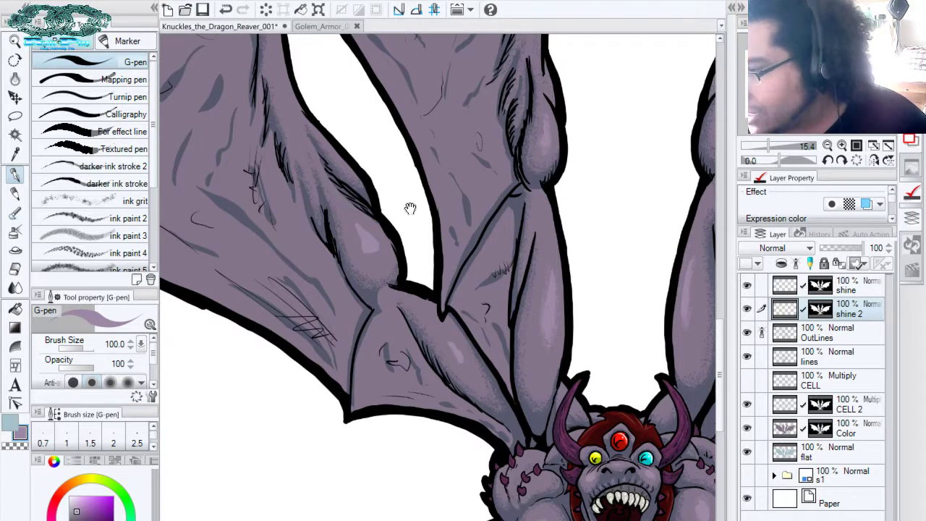
{"action": "left_click_drag", "start_coordinate": [410, 208], "coordinate": [480, 281]}
{"action": "left_click_drag", "start_coordinate": [613, 60], "coordinate": [558, 181]}
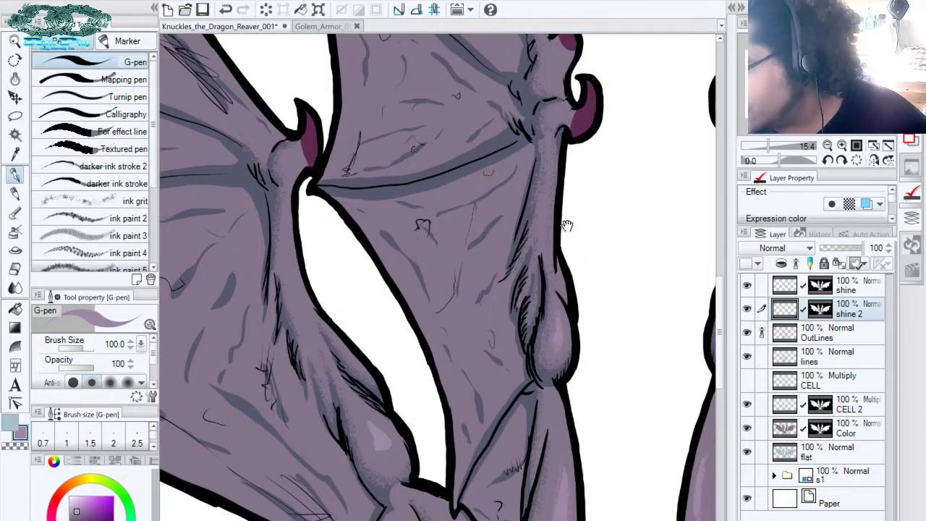
{"action": "scroll", "coordinate": [566, 225], "scroll_direction": "down", "scroll_amount": 5}
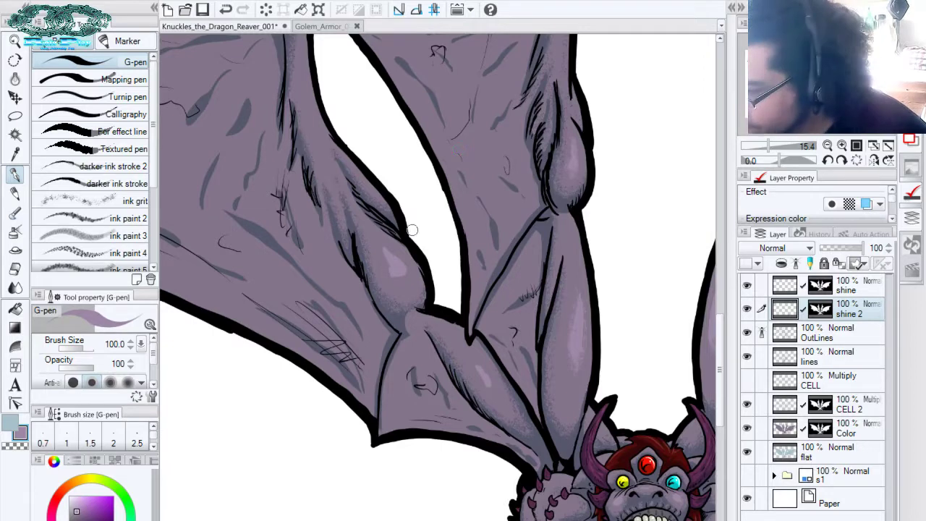
Spray Droplet airbrush texture at brush size 40 over the highlights on the left wing's arm muscles
{"action": "key", "text": "b"}
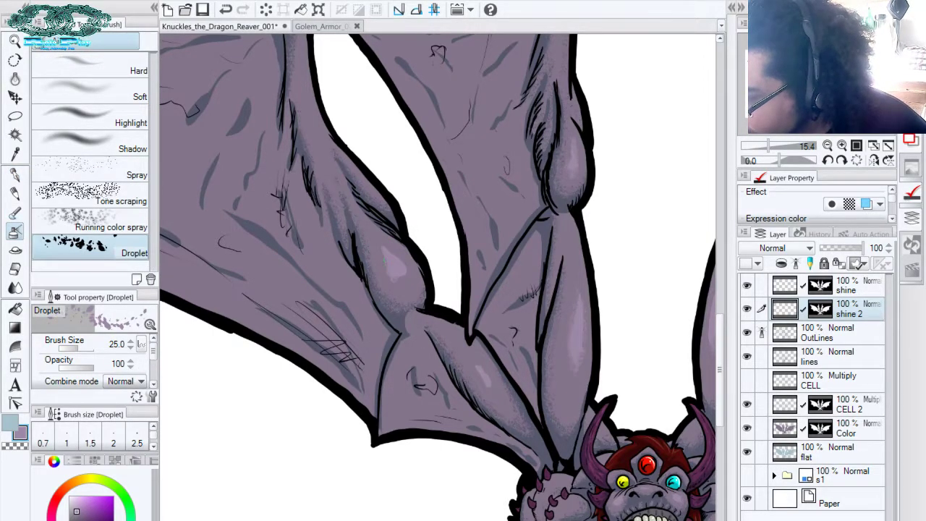
{"action": "key", "text": "bracketright"}
{"action": "key", "text": "bracketright"}
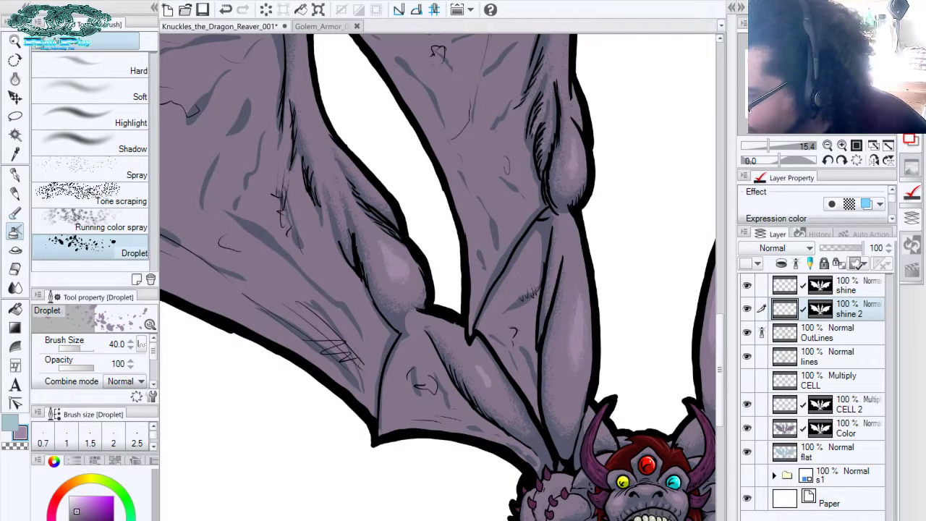
{"action": "left_click_drag", "start_coordinate": [390, 270], "coordinate": [352, 204]}
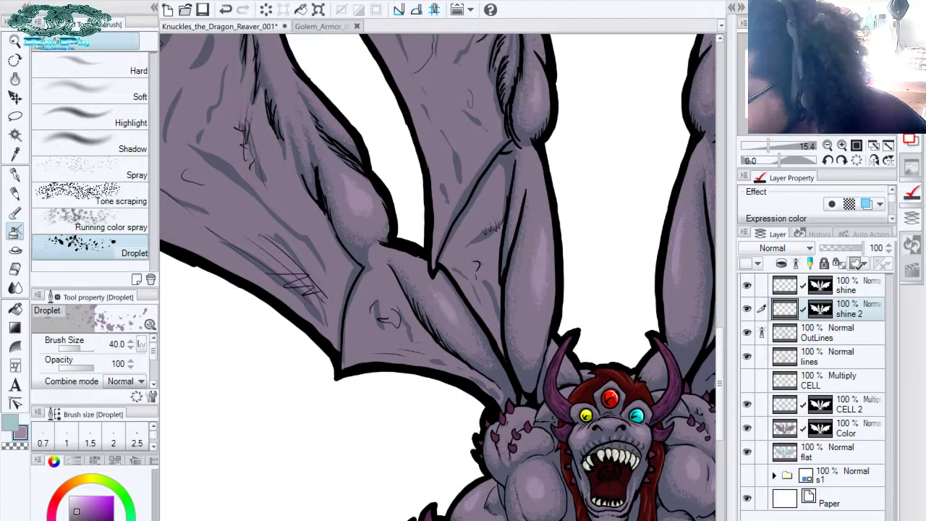
{"action": "left_click_drag", "start_coordinate": [560, 205], "coordinate": [552, 164]}
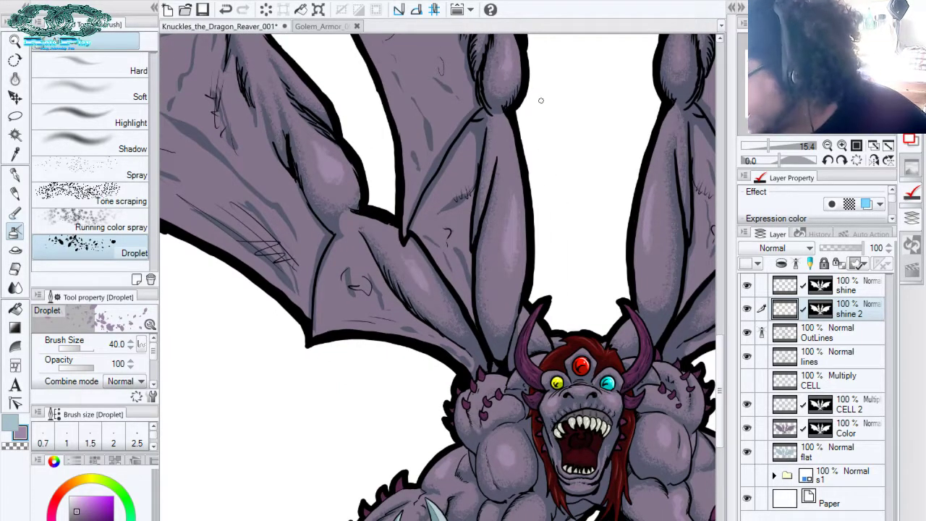
Set the shine 2 layer's opacity to 52% and check the highlights on the whole creature
{"action": "left_click", "coordinate": [845, 247]}
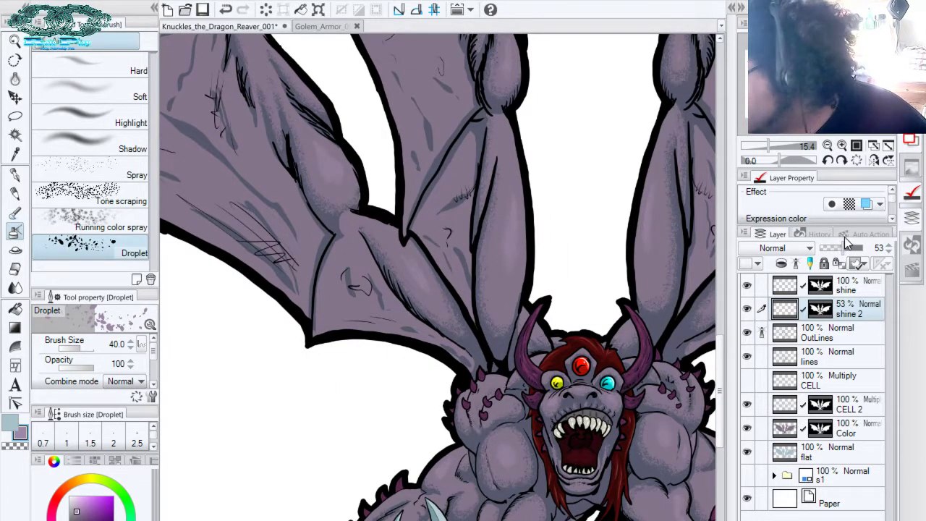
{"action": "left_click", "coordinate": [842, 247]}
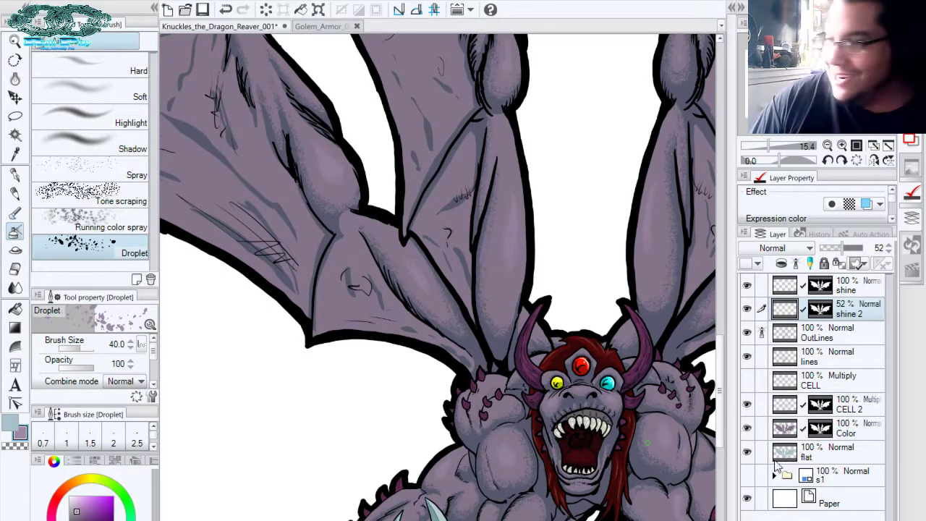
{"action": "left_click_drag", "start_coordinate": [801, 133], "coordinate": [802, 129]}
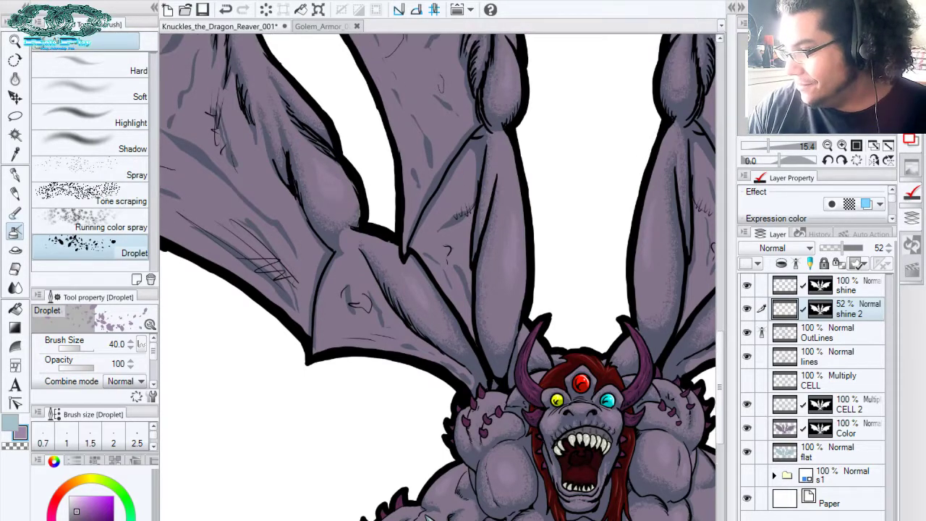
{"action": "left_click", "coordinate": [873, 146]}
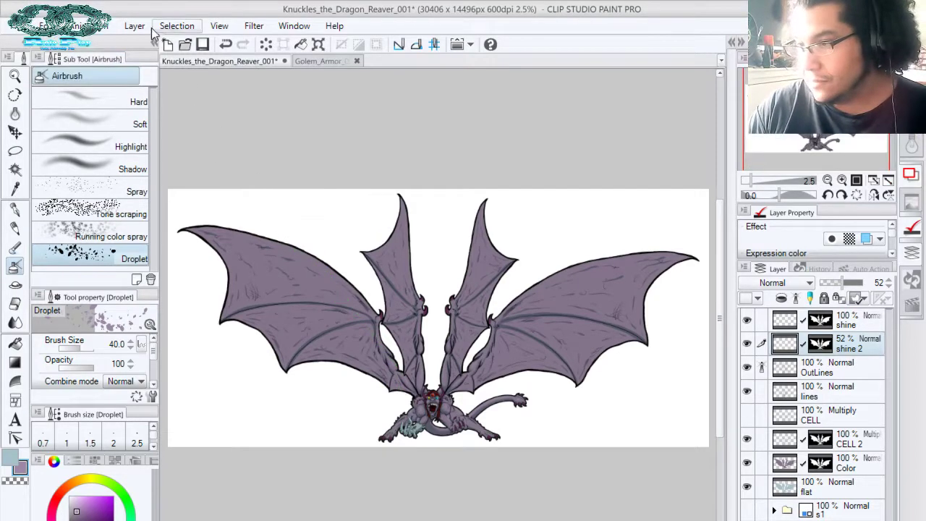
Save the dragon illustration under its existing file name
{"action": "left_click", "coordinate": [17, 26]}
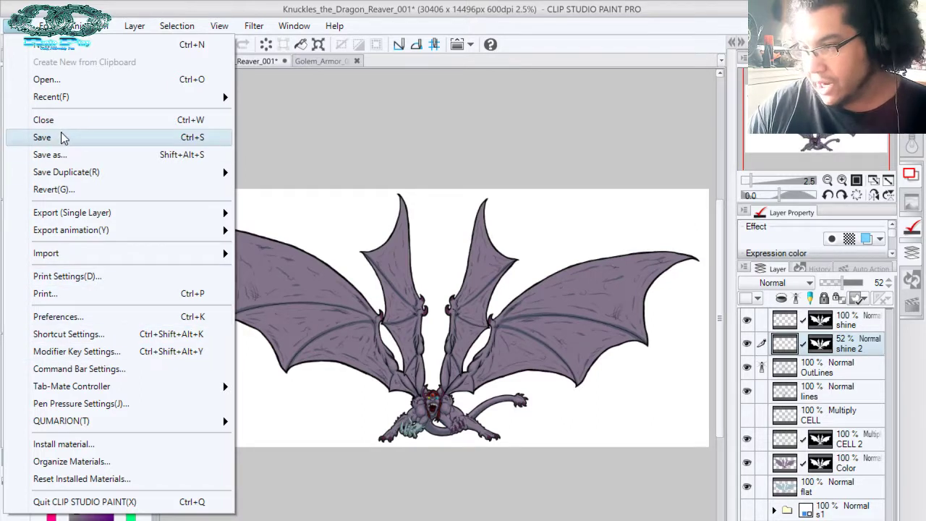
{"action": "left_click", "coordinate": [168, 137]}
{"action": "key", "text": "ctrl+s"}
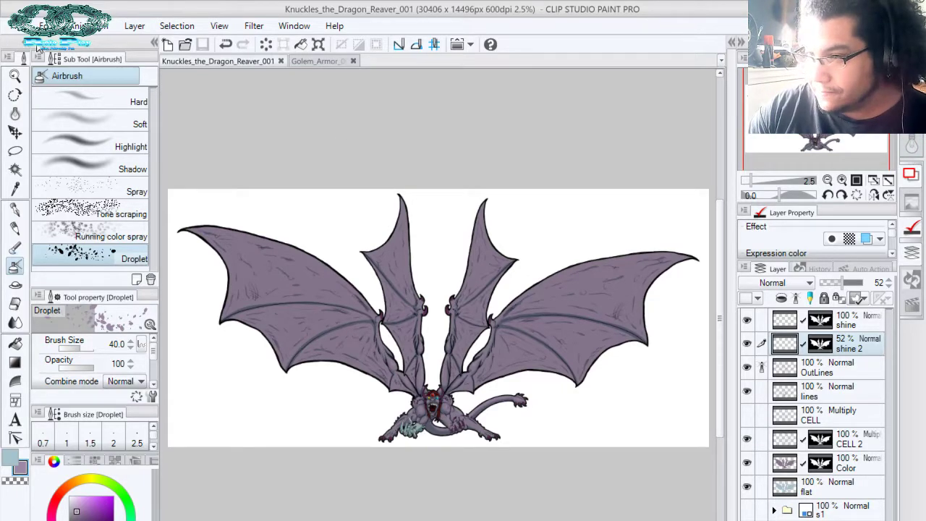
Start changing the canvas size and extend the canvas's left edge beyond the wing tip, for a width of 31280 px
{"action": "left_click", "coordinate": [19, 32]}
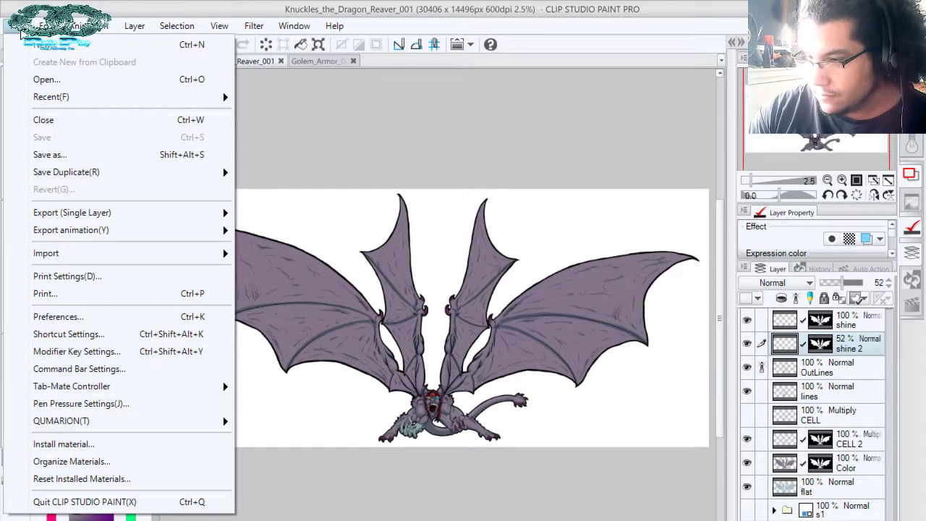
{"action": "mouse_move", "coordinate": [80, 26]}
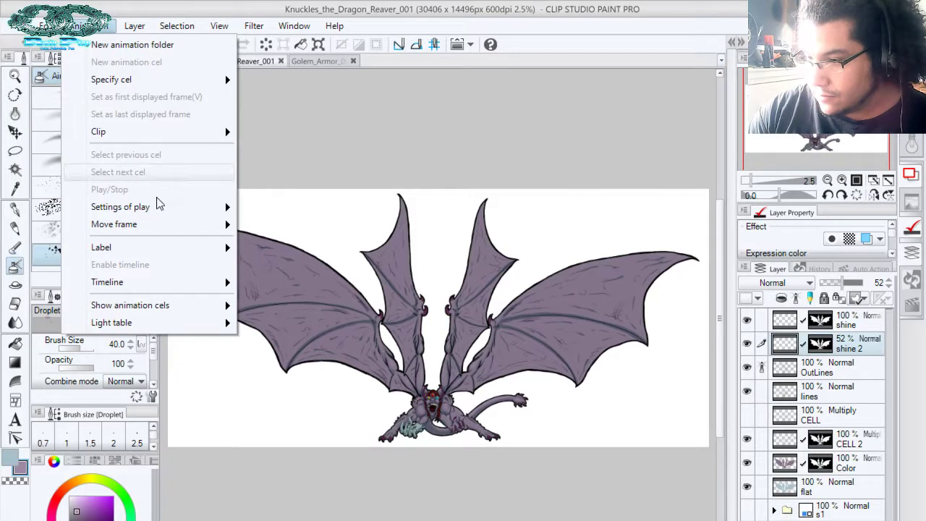
{"action": "mouse_move", "coordinate": [51, 26]}
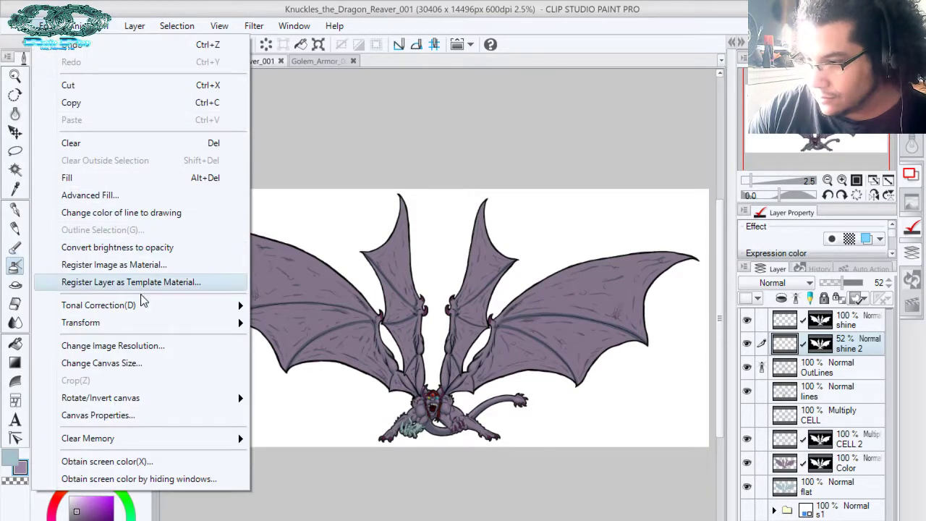
{"action": "mouse_move", "coordinate": [145, 306]}
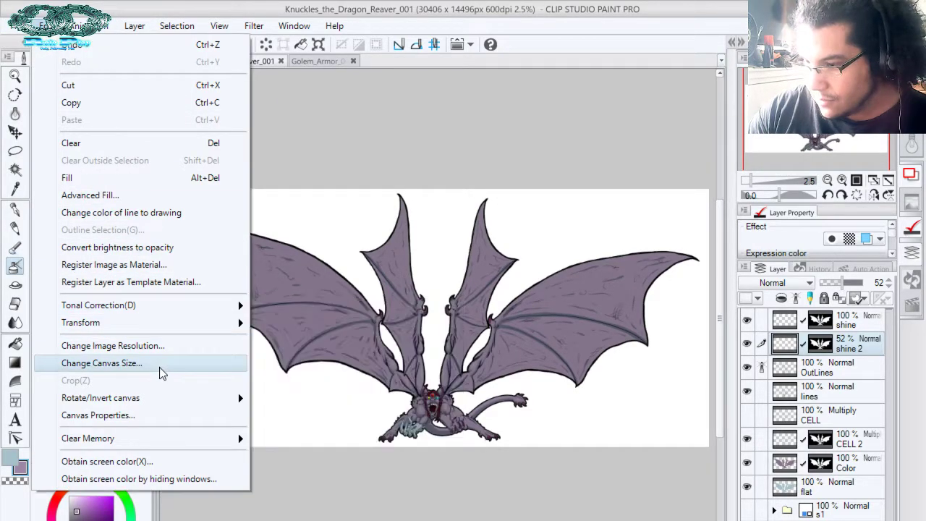
{"action": "left_click", "coordinate": [160, 366]}
{"action": "scroll", "coordinate": [270, 313], "scroll_direction": "up", "scroll_amount": 2}
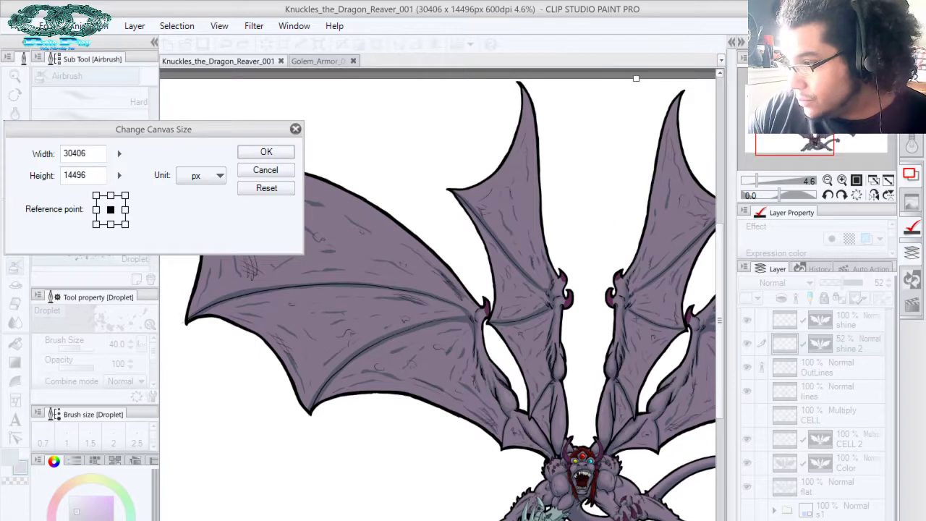
{"action": "left_click_drag", "start_coordinate": [772, 127], "coordinate": [741, 133]}
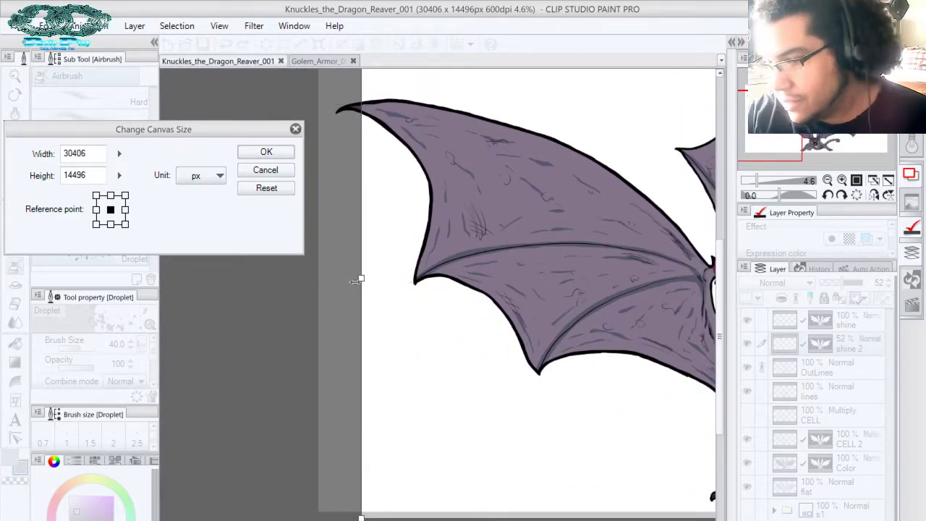
{"action": "left_click_drag", "start_coordinate": [361, 279], "coordinate": [332, 273]}
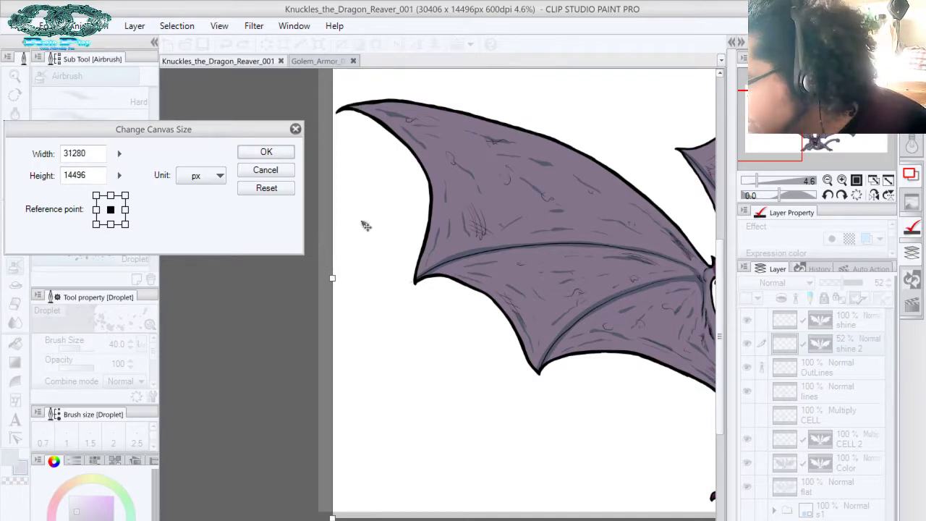
Trim the canvas's bottom, right and top edges close to the creature and apply the canvas size of 29549 × 14140 px
{"action": "left_click_drag", "start_coordinate": [775, 130], "coordinate": [807, 139]}
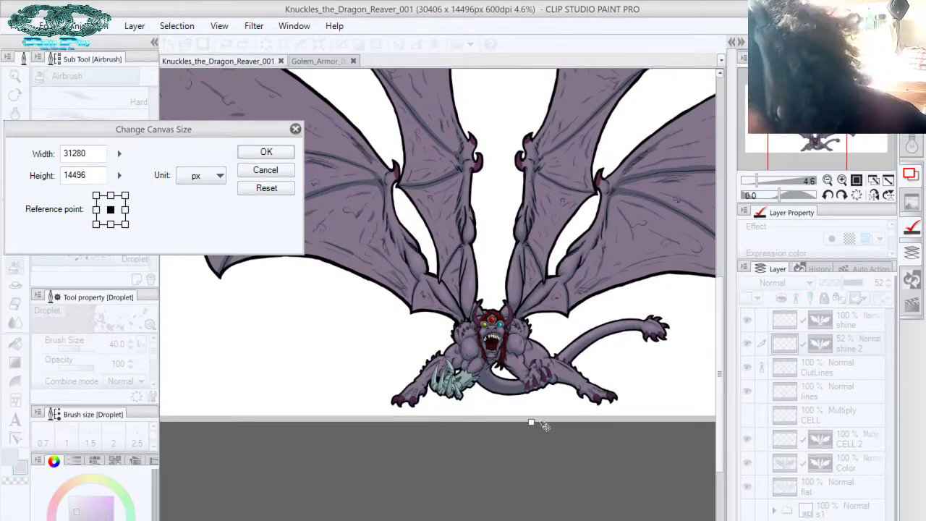
{"action": "left_click_drag", "start_coordinate": [531, 422], "coordinate": [531, 410]}
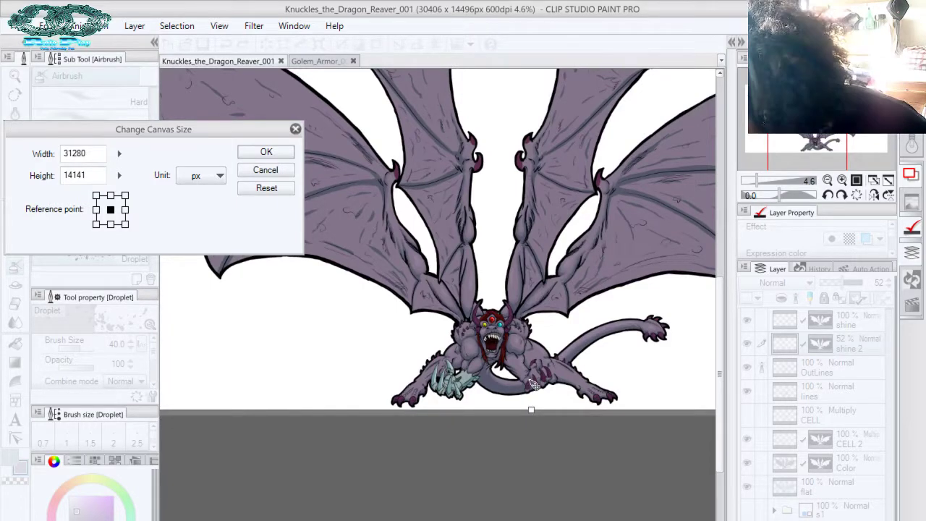
{"action": "left_click_drag", "start_coordinate": [807, 137], "coordinate": [856, 124]}
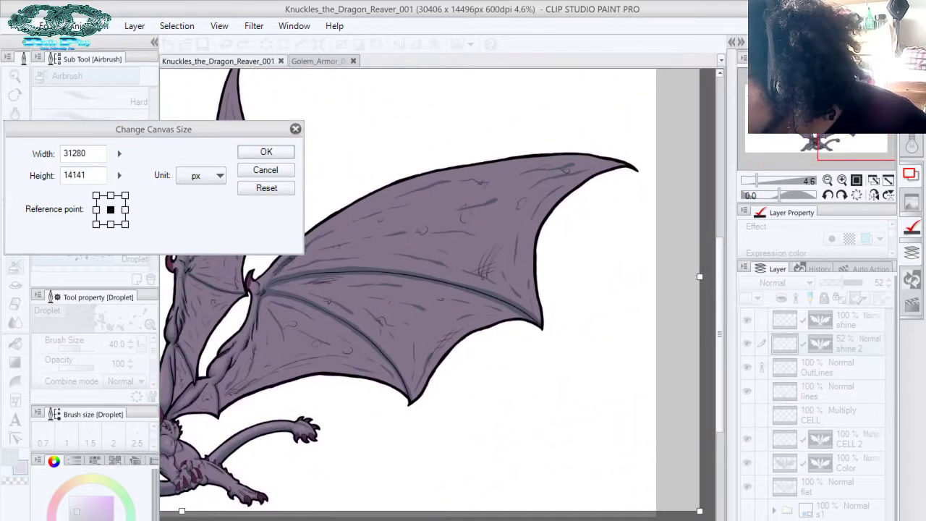
{"action": "left_click_drag", "start_coordinate": [699, 275], "coordinate": [641, 273]}
{"action": "left_click_drag", "start_coordinate": [856, 127], "coordinate": [809, 112]}
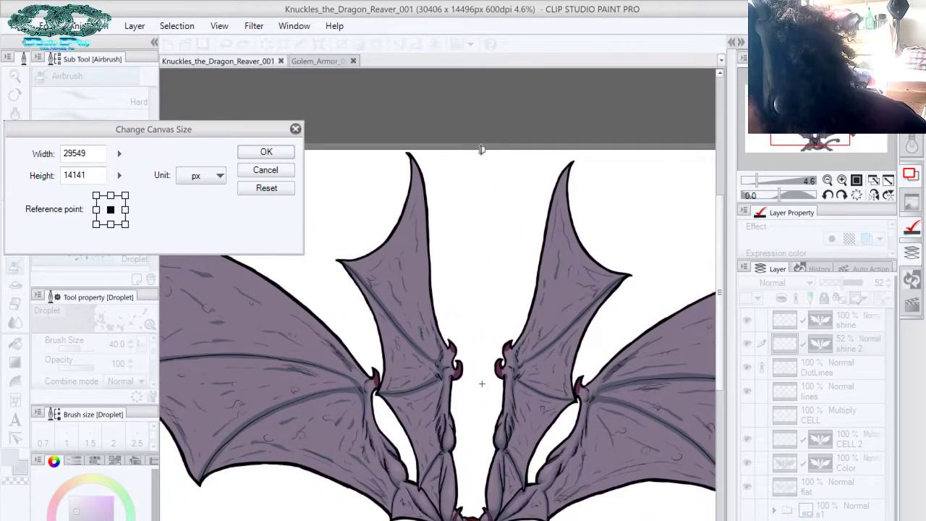
{"action": "mouse_move", "coordinate": [482, 150]}
{"action": "left_mouse_down"}
{"action": "mouse_move", "coordinate": [484, 141]}
{"action": "mouse_move", "coordinate": [482, 150]}
{"action": "left_mouse_up"}
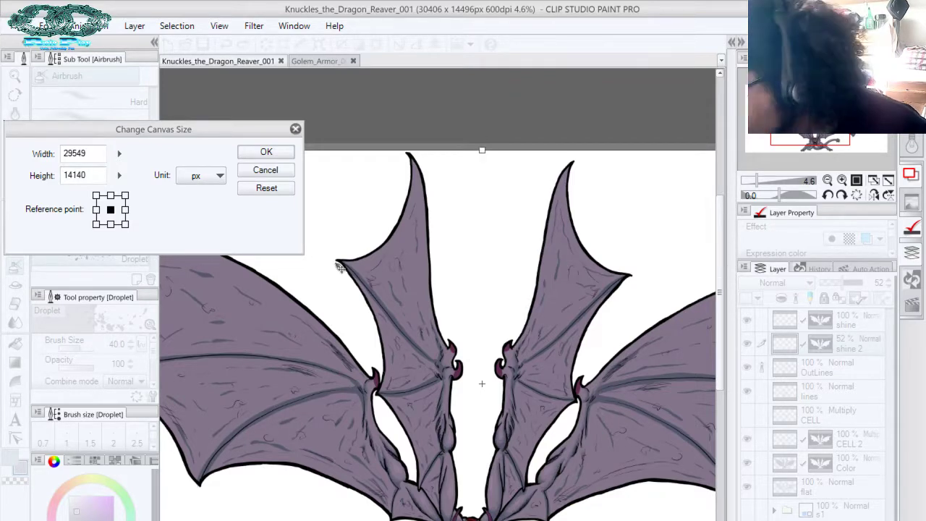
{"action": "left_click", "coordinate": [286, 154]}
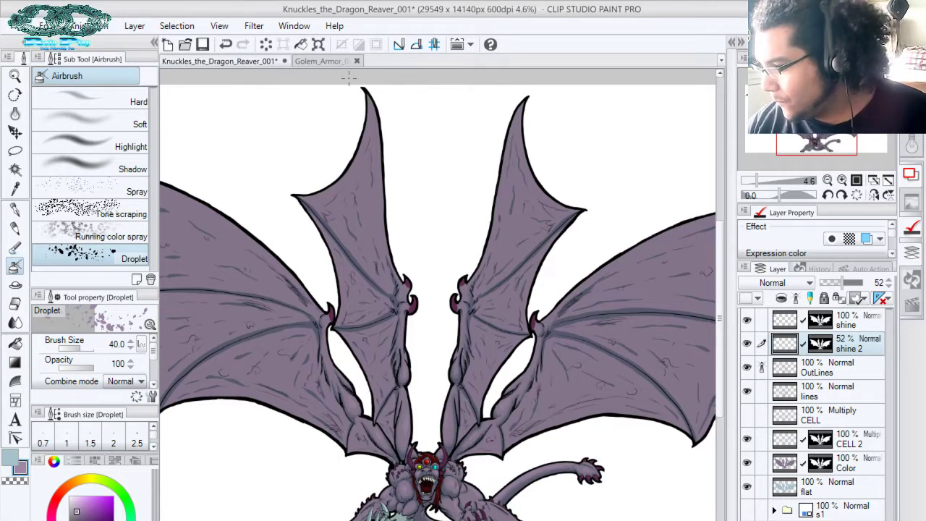
Create a new layer folder, move all layers from shine down to the s1 folder into it, and collapse it
{"action": "left_click", "coordinate": [843, 324]}
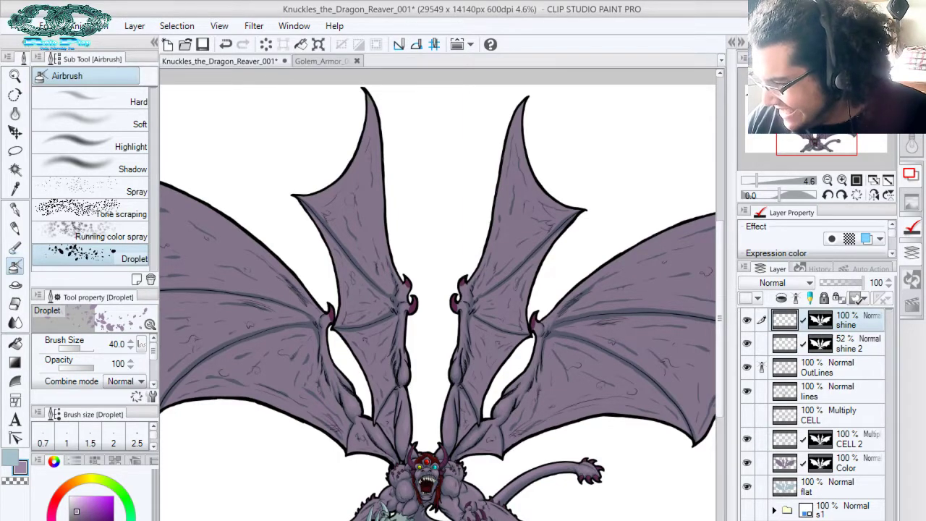
{"action": "key", "text": "ctrl+g"}
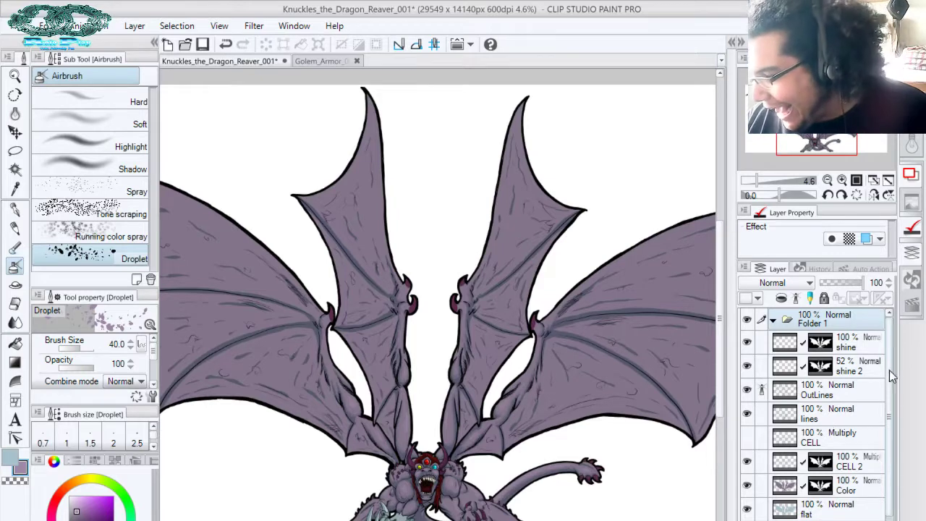
{"action": "left_click_drag", "start_coordinate": [886, 452], "coordinate": [892, 492]}
{"action": "left_click", "coordinate": [853, 512]}
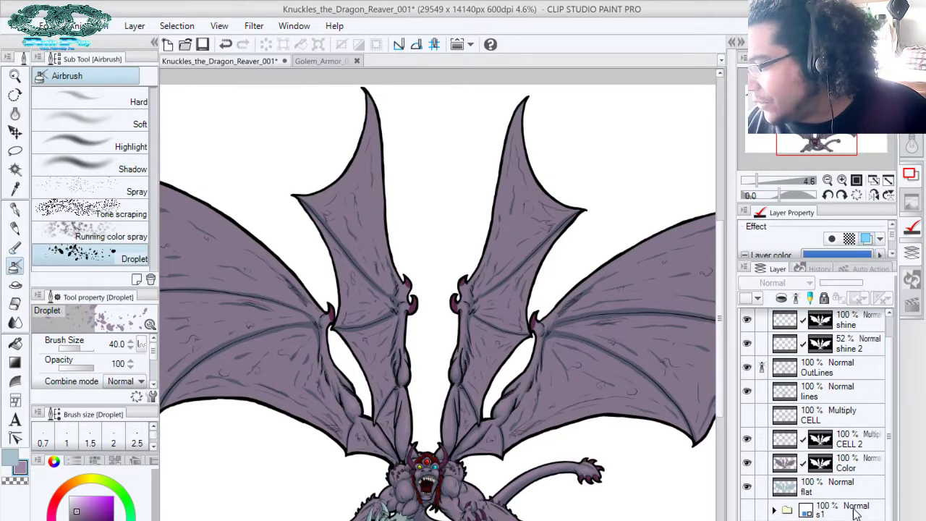
{"action": "scroll", "coordinate": [891, 342], "scroll_direction": "up", "scroll_amount": 1}
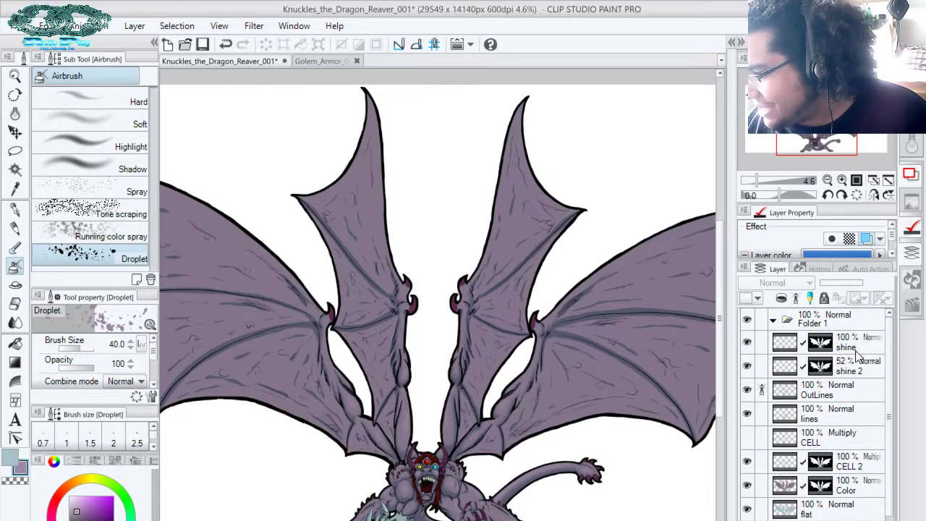
{"action": "left_click", "coordinate": [851, 344], "text": "shift"}
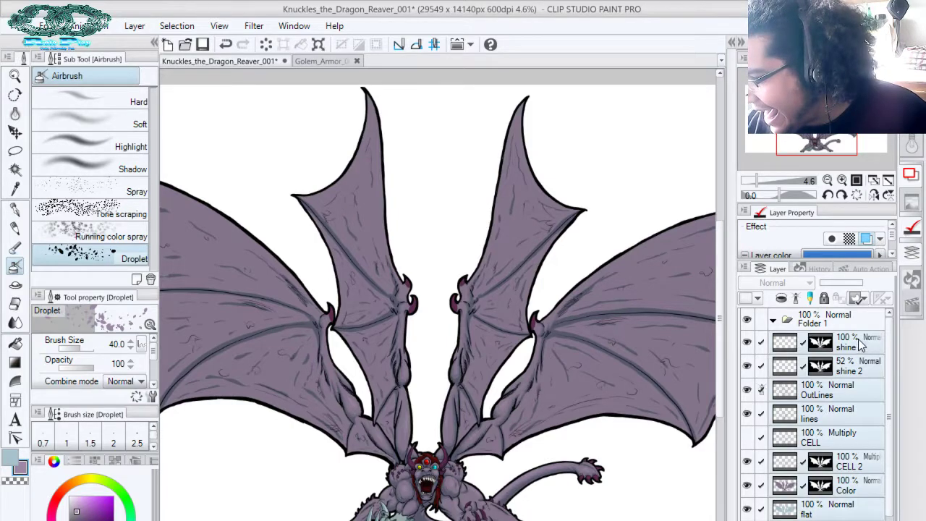
{"action": "left_click_drag", "start_coordinate": [857, 340], "coordinate": [848, 322]}
{"action": "left_click", "coordinate": [773, 320]}
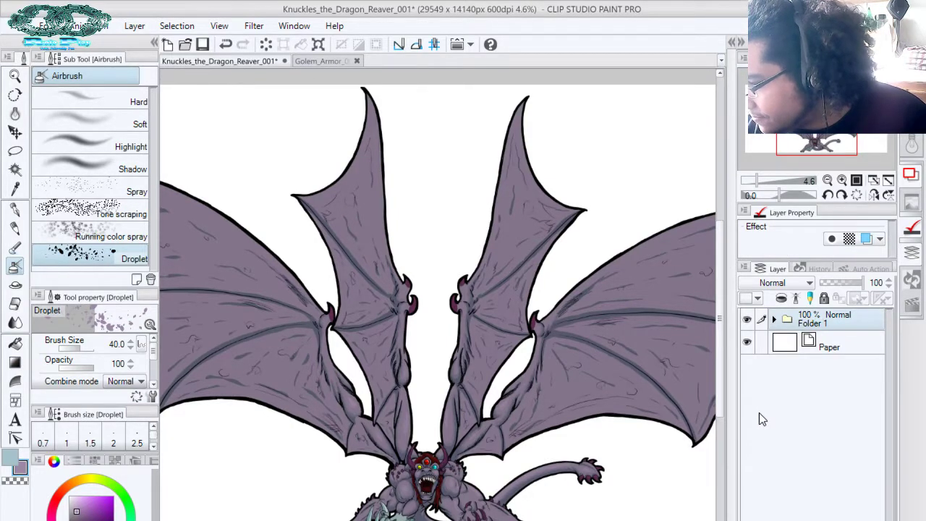
Rename the new layer folder as Knuckles and hide the Paper layer
{"action": "double_click", "coordinate": [811, 325]}
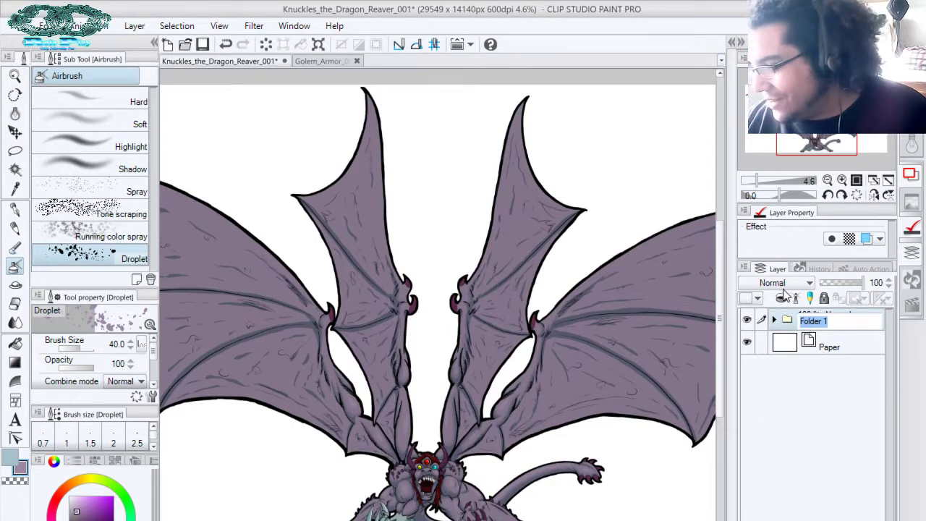
{"action": "type", "text": "K"}
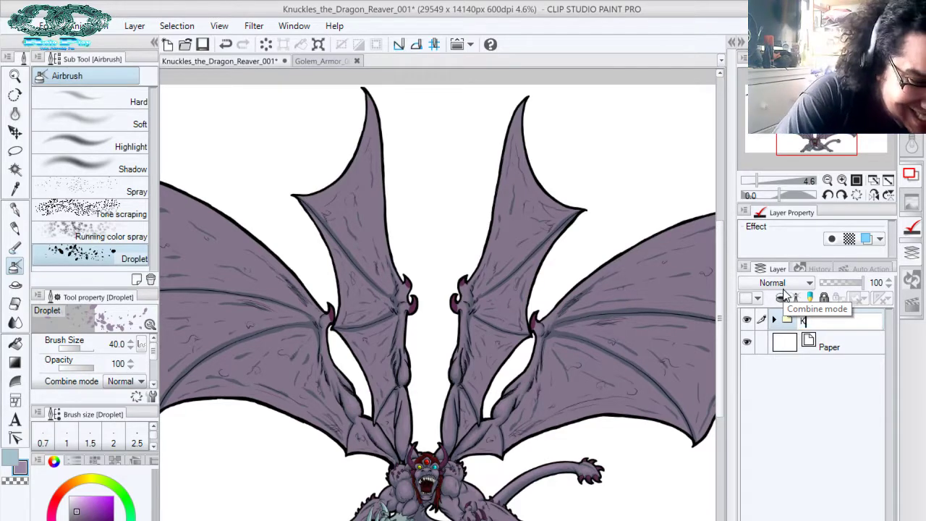
{"action": "type", "text": "nuckles"}
{"action": "key", "text": "Return"}
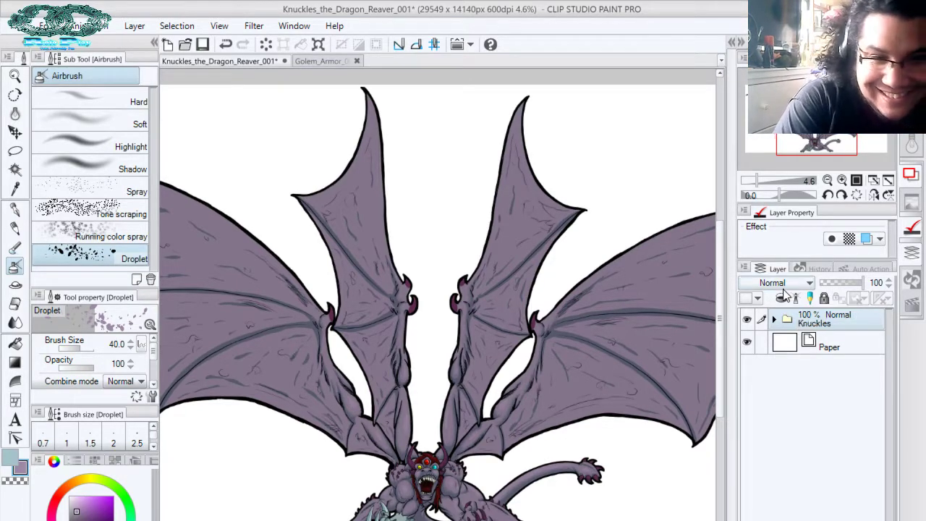
{"action": "left_click", "coordinate": [748, 342]}
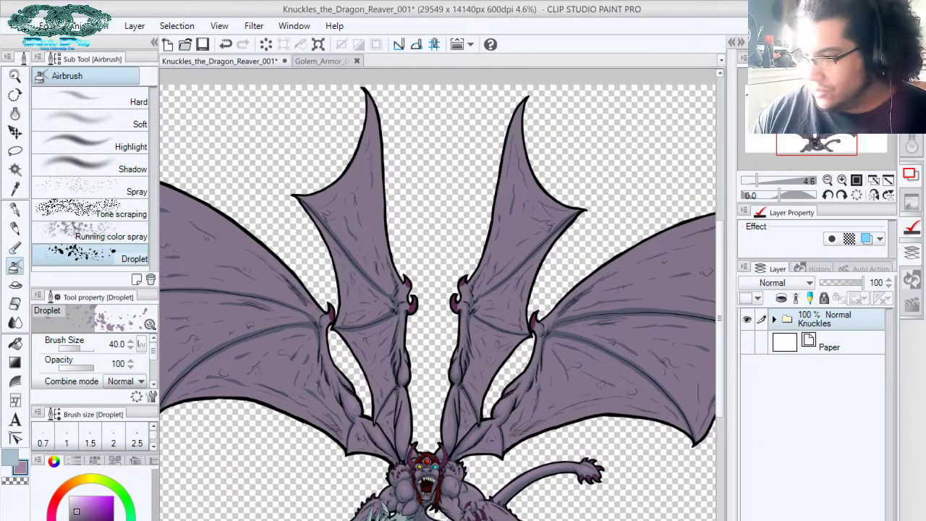
Hide the interface panels and examine the finished dragon's wings, face, claws and tail against the transparent background
{"action": "left_click_drag", "start_coordinate": [522, 381], "coordinate": [651, 322]}
{"action": "left_click_drag", "start_coordinate": [557, 378], "coordinate": [499, 374]}
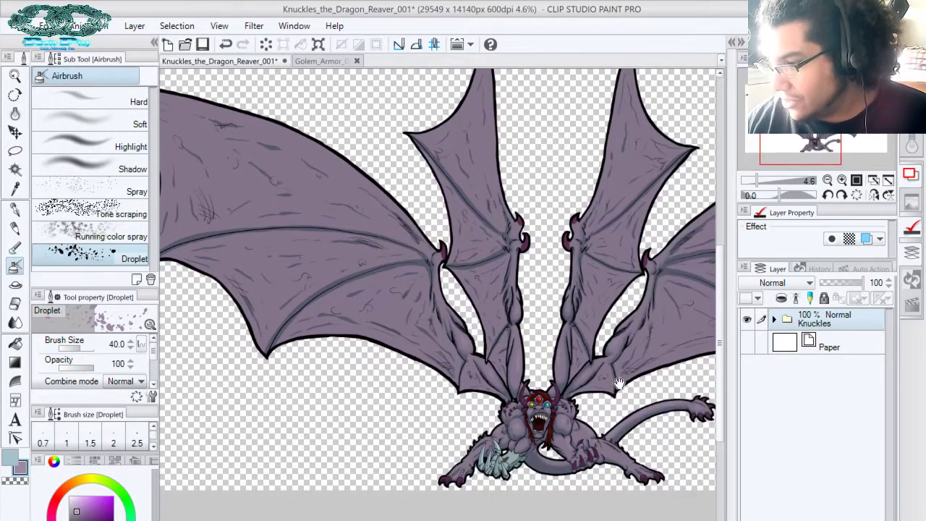
{"action": "key", "text": "Tab"}
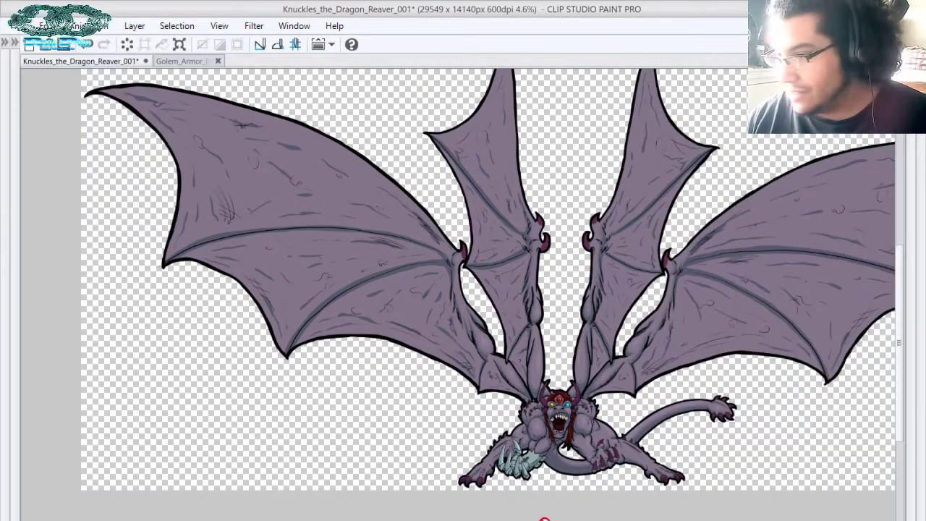
{"action": "key", "text": "shift+Tab"}
{"action": "key", "text": "shift+Tab"}
{"action": "key", "text": "shift+Tab"}
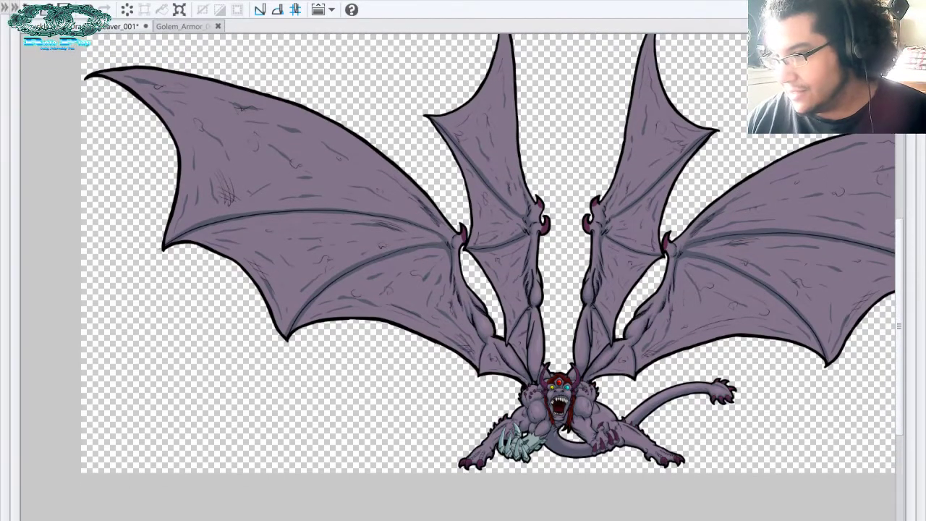
{"action": "left_click_drag", "start_coordinate": [728, 345], "coordinate": [722, 436]}
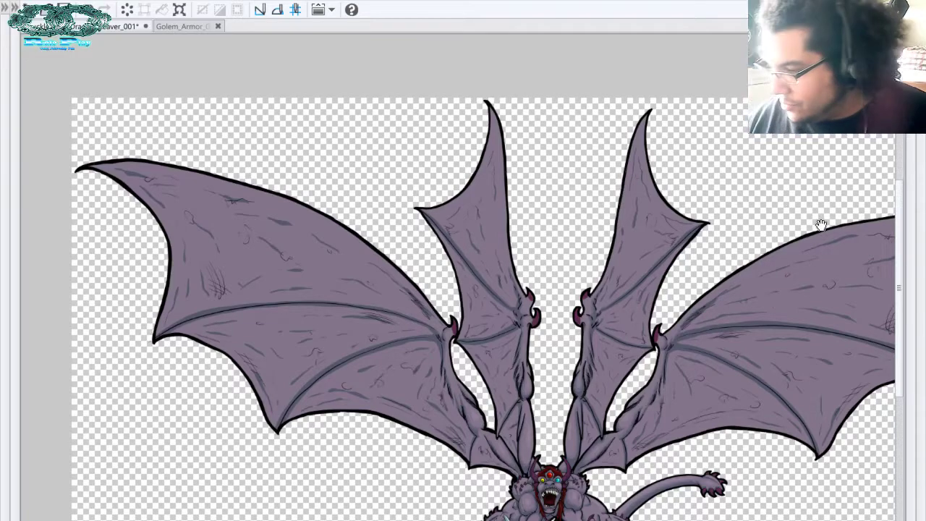
{"action": "left_click_drag", "start_coordinate": [841, 482], "coordinate": [659, 354]}
{"action": "left_click_drag", "start_coordinate": [503, 361], "coordinate": [602, 354]}
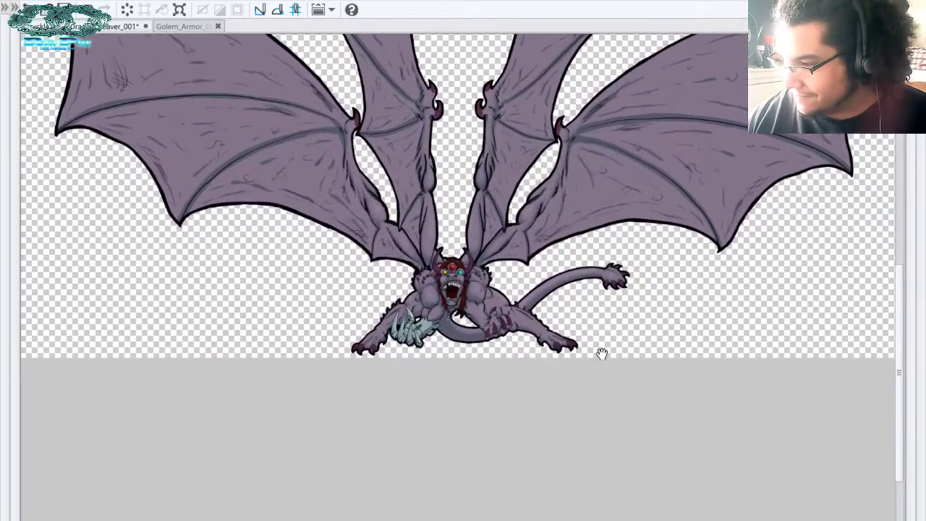
{"action": "left_click_drag", "start_coordinate": [541, 335], "coordinate": [604, 323]}
{"action": "scroll", "coordinate": [556, 353], "scroll_direction": "up", "scroll_amount": 2}
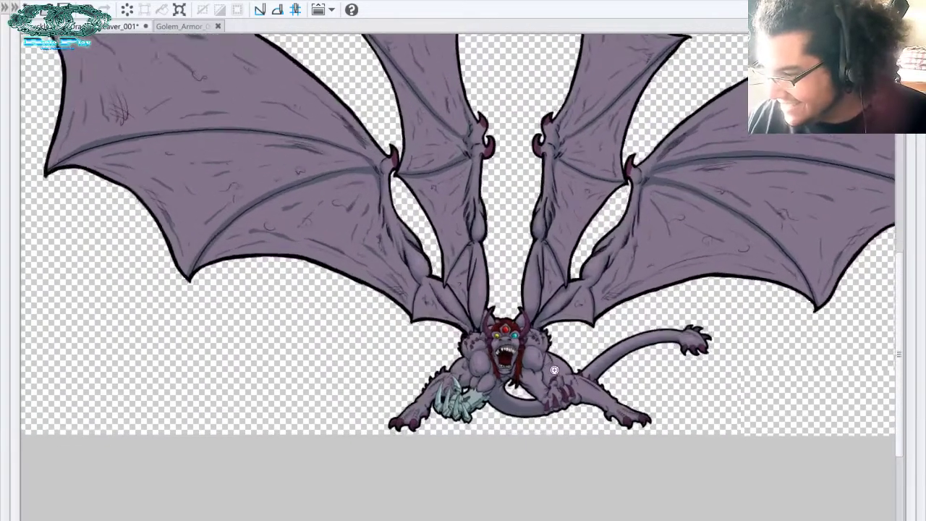
{"action": "scroll", "coordinate": [569, 382], "scroll_direction": "up", "scroll_amount": 1}
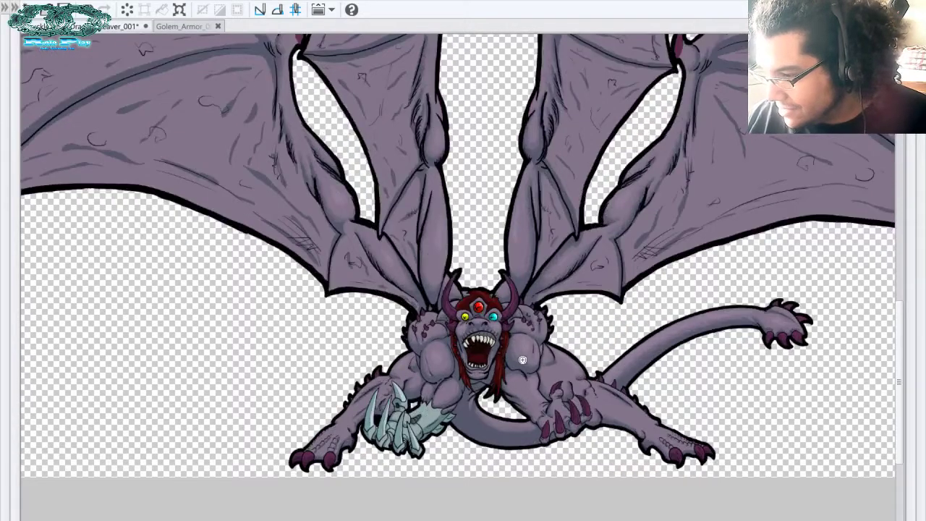
{"action": "scroll", "coordinate": [523, 359], "scroll_direction": "up", "scroll_amount": 2}
{"action": "scroll", "coordinate": [539, 372], "scroll_direction": "up", "scroll_amount": 4}
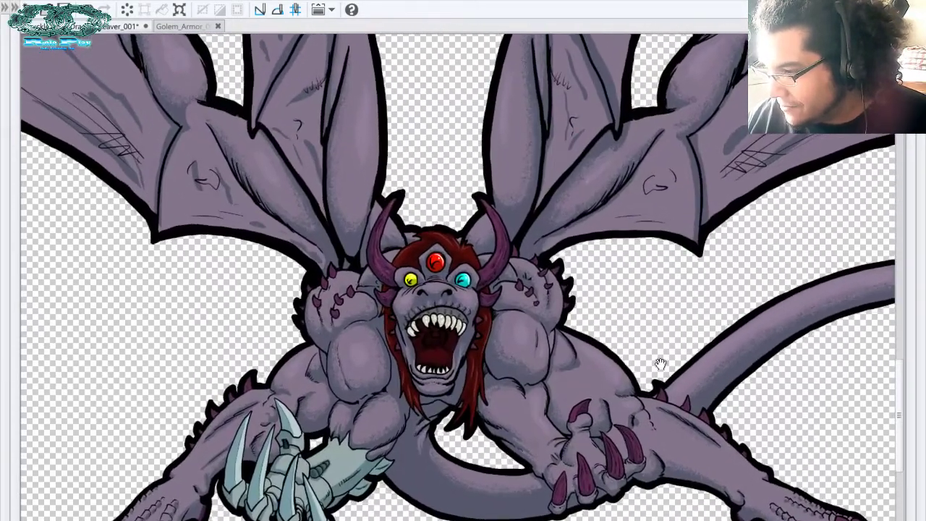
{"action": "left_click_drag", "start_coordinate": [661, 364], "coordinate": [441, 322]}
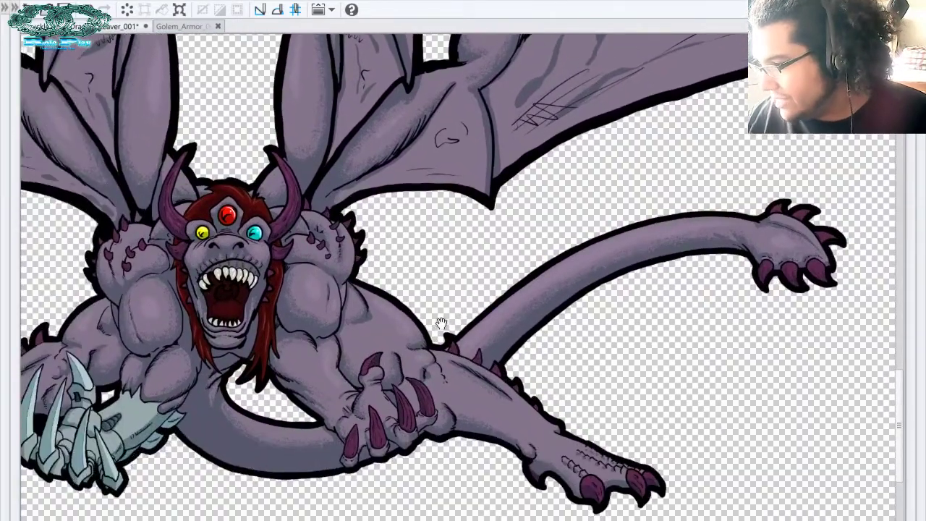
{"action": "scroll", "coordinate": [651, 325], "scroll_direction": "down", "scroll_amount": 2}
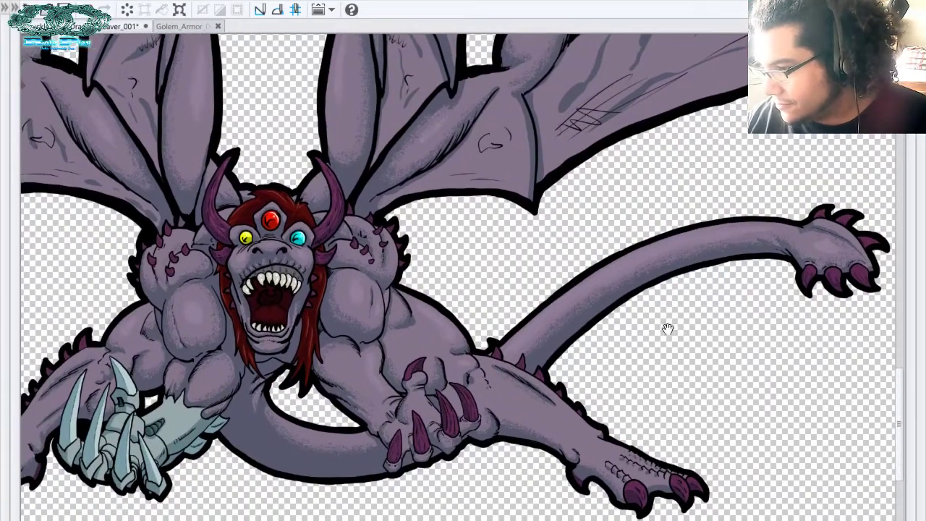
{"action": "scroll", "coordinate": [702, 340], "scroll_direction": "up", "scroll_amount": 1}
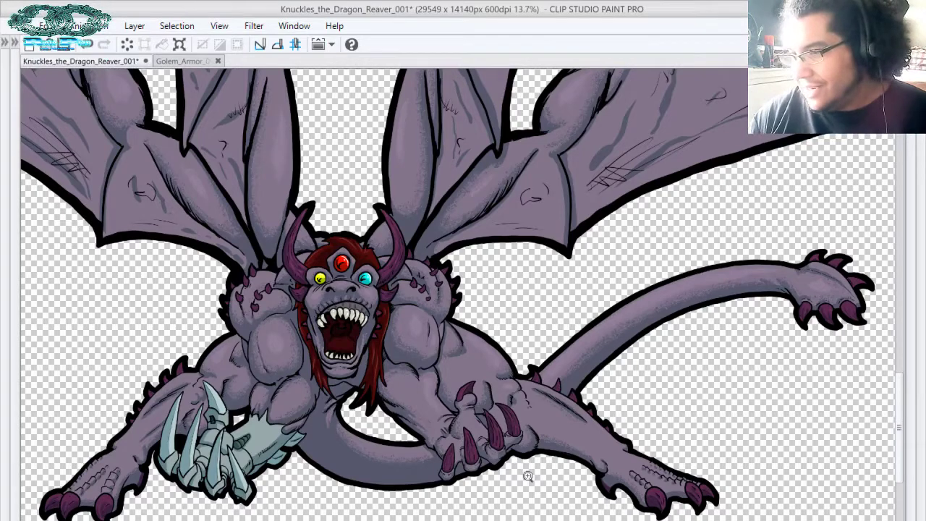
Restore the interface panels, save the dragon illustration under its existing file name, and close it
{"action": "key", "text": "Tab"}
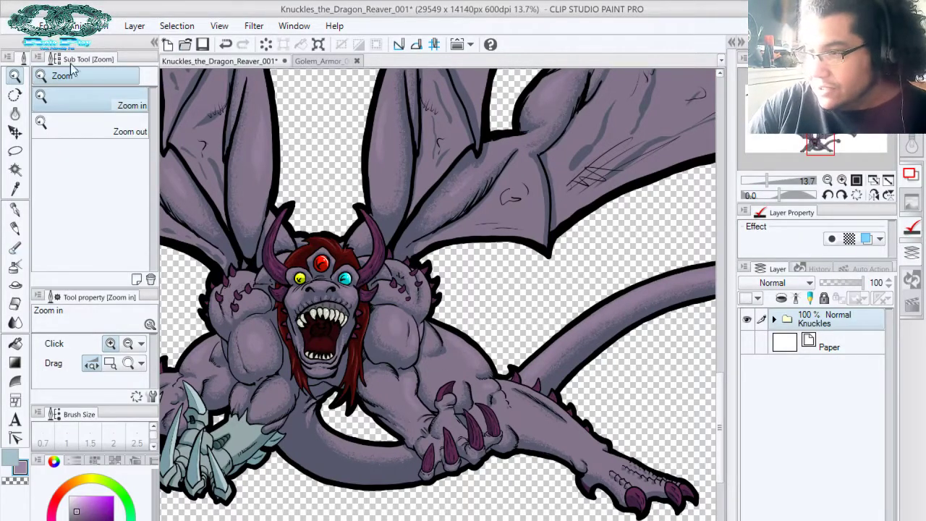
{"action": "left_click", "coordinate": [23, 29]}
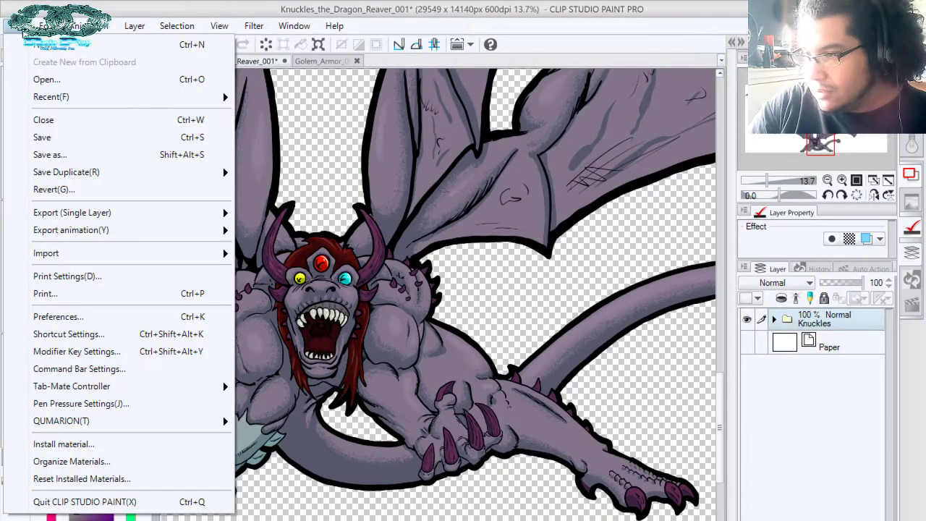
{"action": "left_click", "coordinate": [83, 136]}
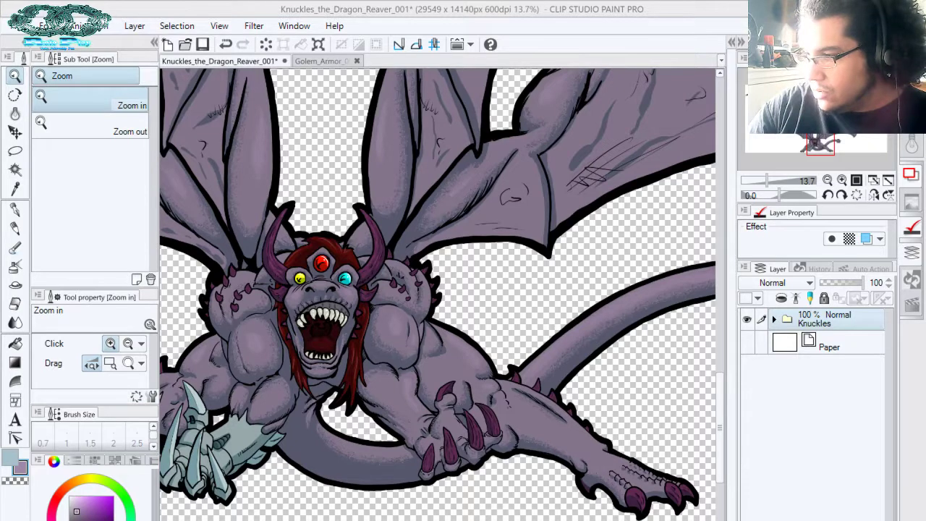
{"action": "key", "text": "ctrl+s"}
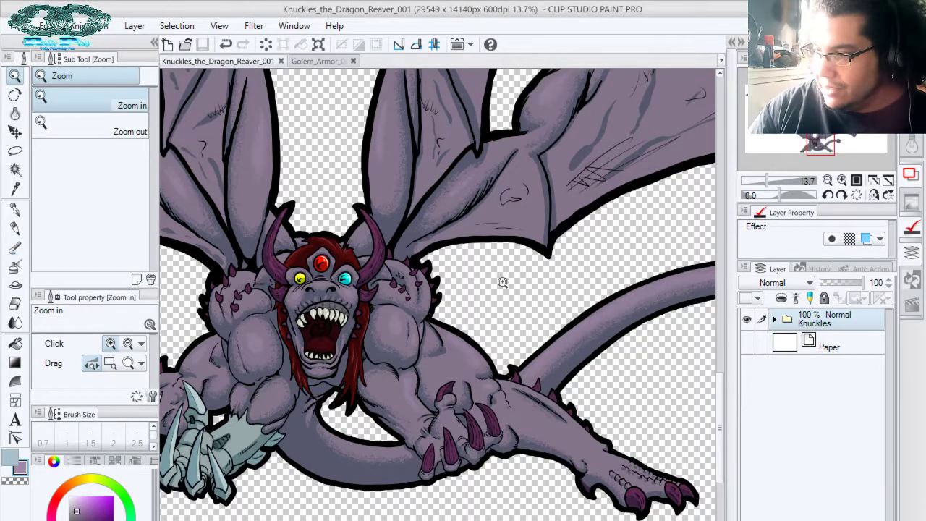
{"action": "left_click", "coordinate": [281, 62]}
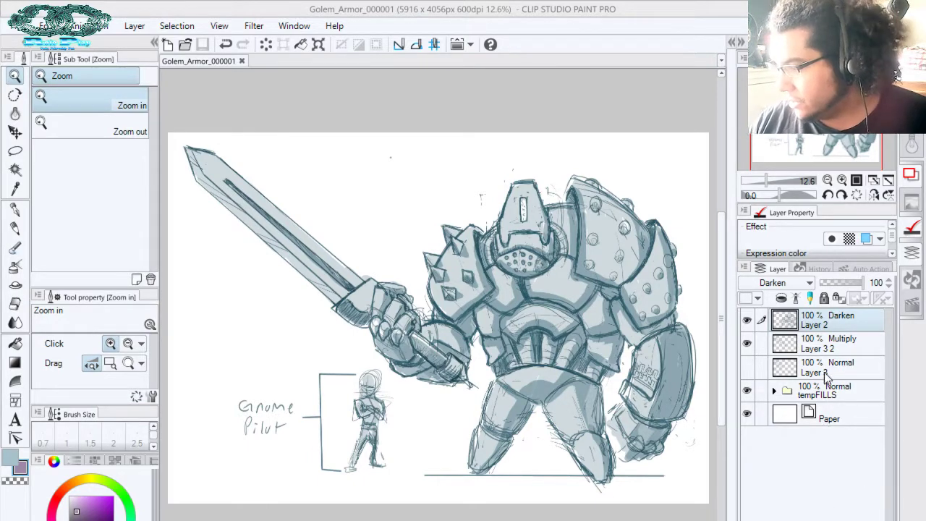
Create a layer folder in the Golem_Armor document, move all layers from Layer 2 down to tempFILLS into it, and collapse it
{"action": "left_click", "coordinate": [828, 517]}
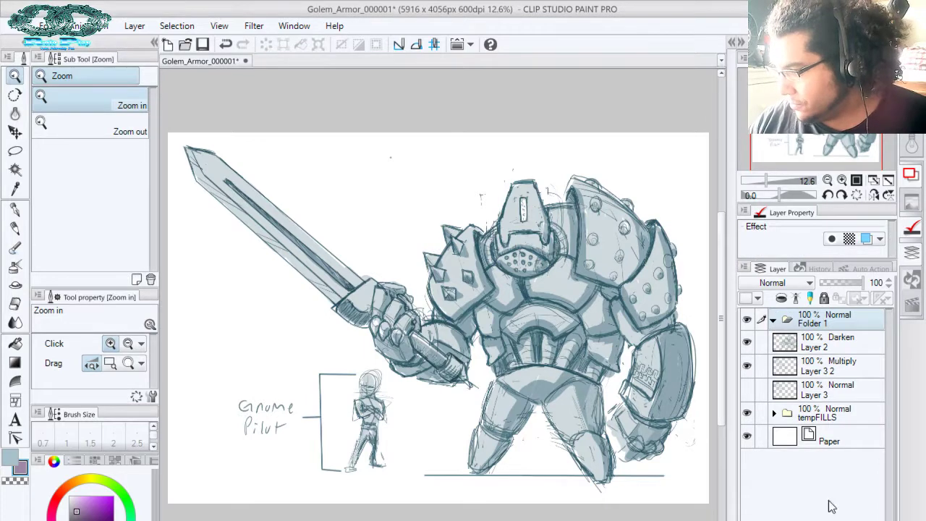
{"action": "left_click", "coordinate": [829, 354]}
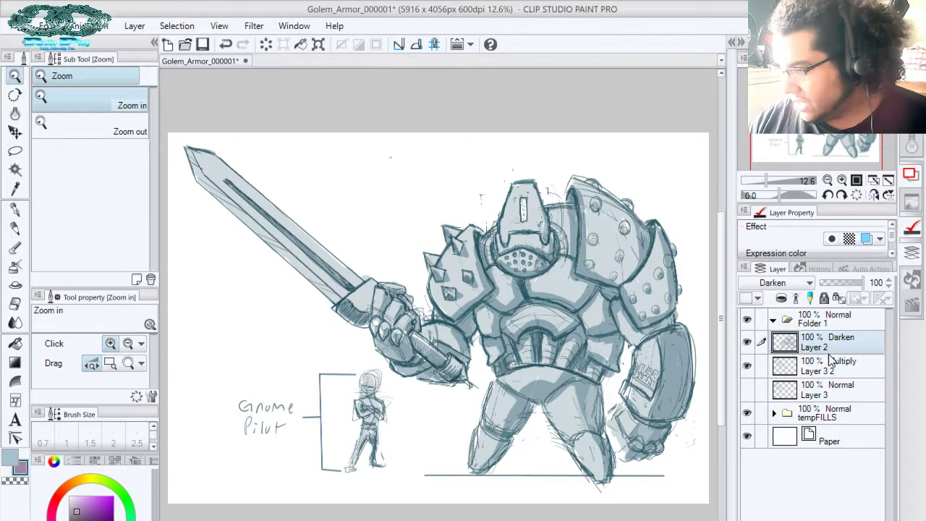
{"action": "left_click", "coordinate": [836, 416], "text": "shift"}
{"action": "left_click_drag", "start_coordinate": [832, 362], "coordinate": [781, 333]}
{"action": "left_click", "coordinate": [772, 320]}
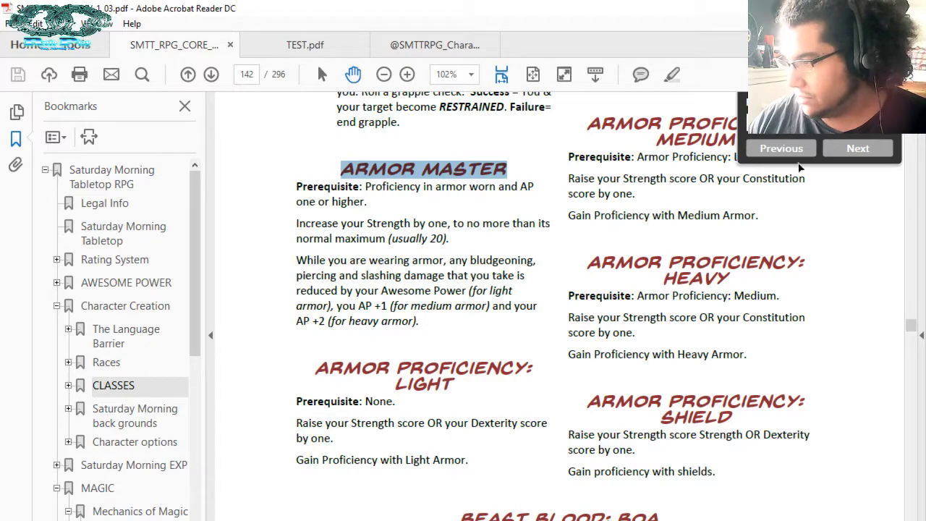
View the cover of the Saturday Morning Tabletop RPG core rules in Acrobat Reader at 55.6% zoom and return to Clip Studio Paint
{"action": "left_click", "coordinate": [155, 181]}
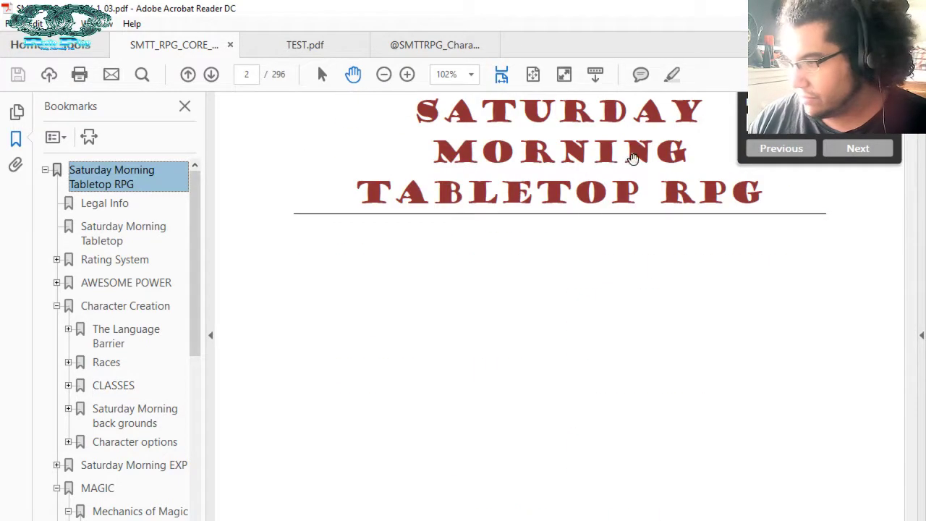
{"action": "scroll", "coordinate": [585, 242], "scroll_direction": "up", "scroll_amount": 5}
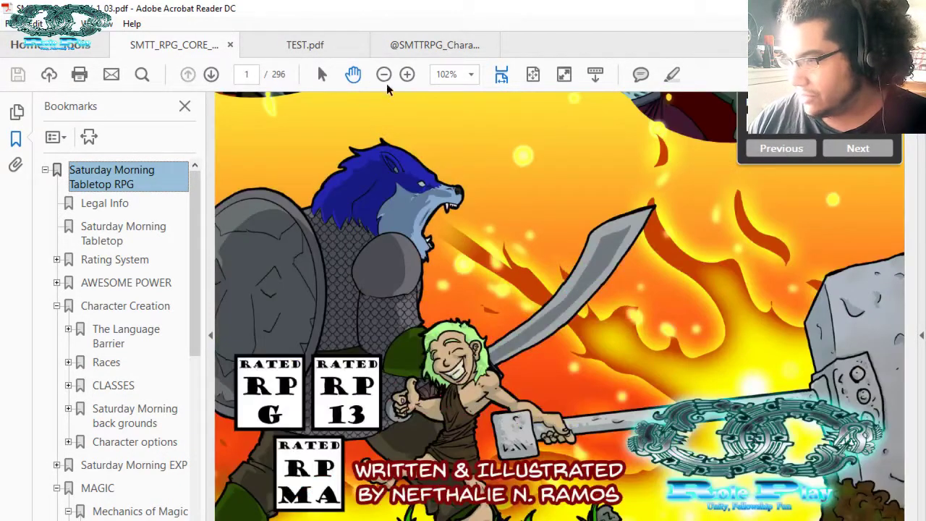
{"action": "left_click", "coordinate": [384, 74]}
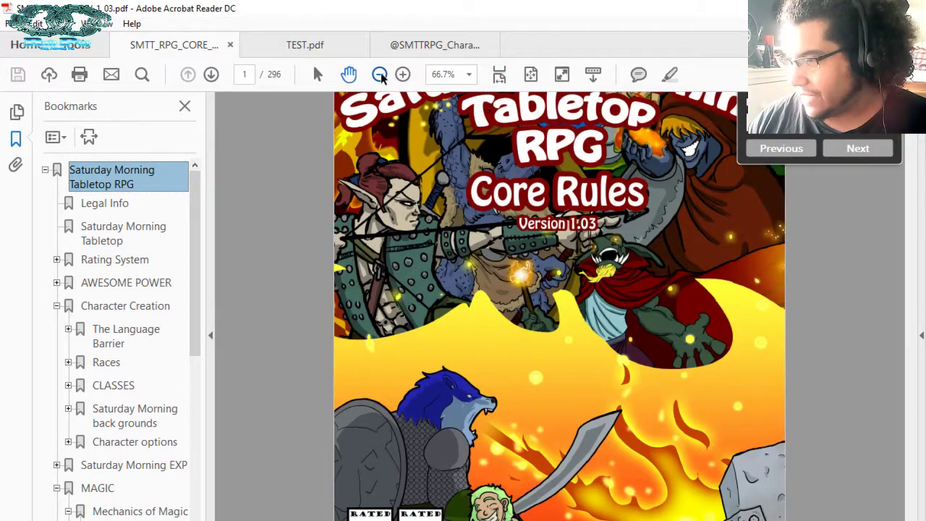
{"action": "left_click", "coordinate": [379, 75]}
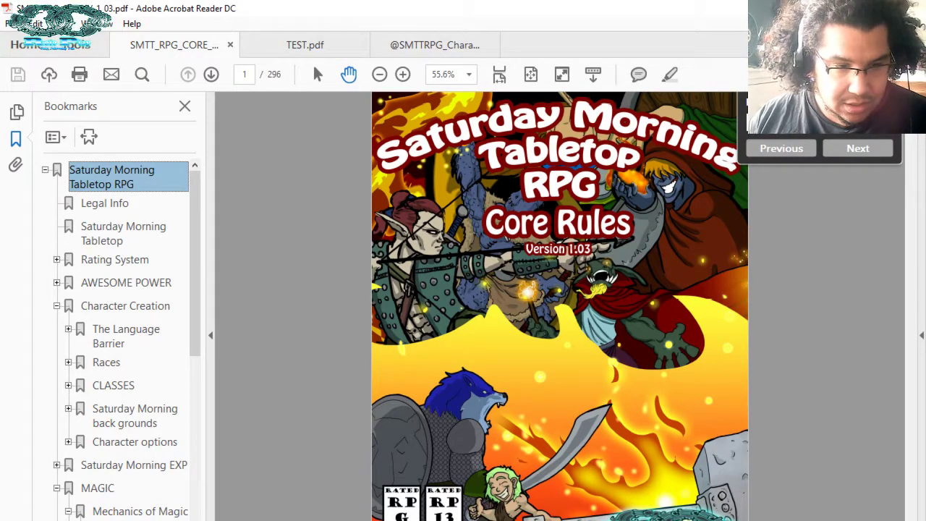
{"action": "key", "text": "alt+Tab"}
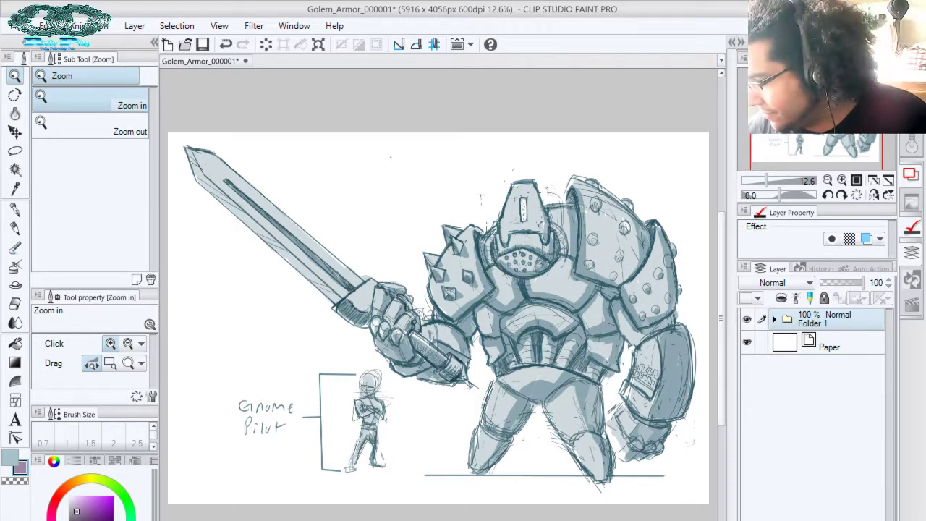
Add a new layer above the golem sketch folder and tint the folder with the blue layer color effect
{"action": "key", "text": "ctrl+shift+n"}
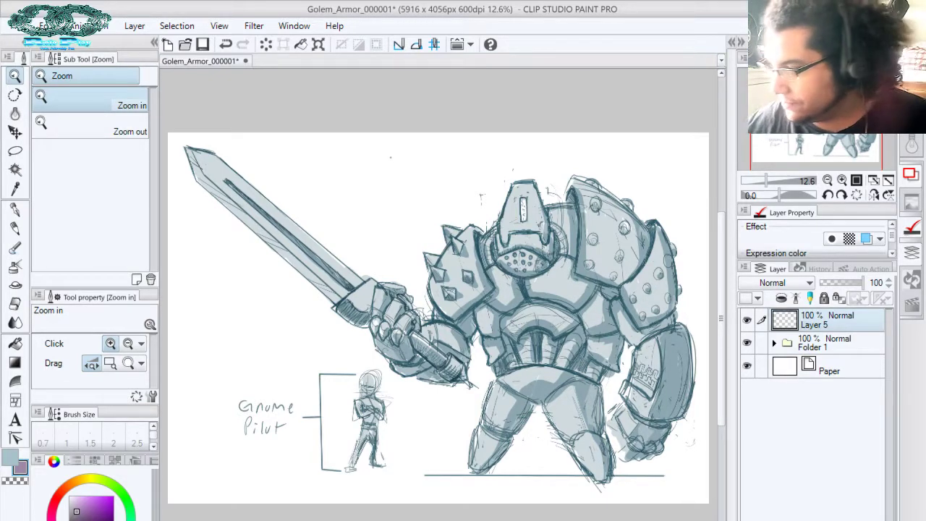
{"action": "left_click", "coordinate": [831, 343]}
{"action": "left_click", "coordinate": [865, 239]}
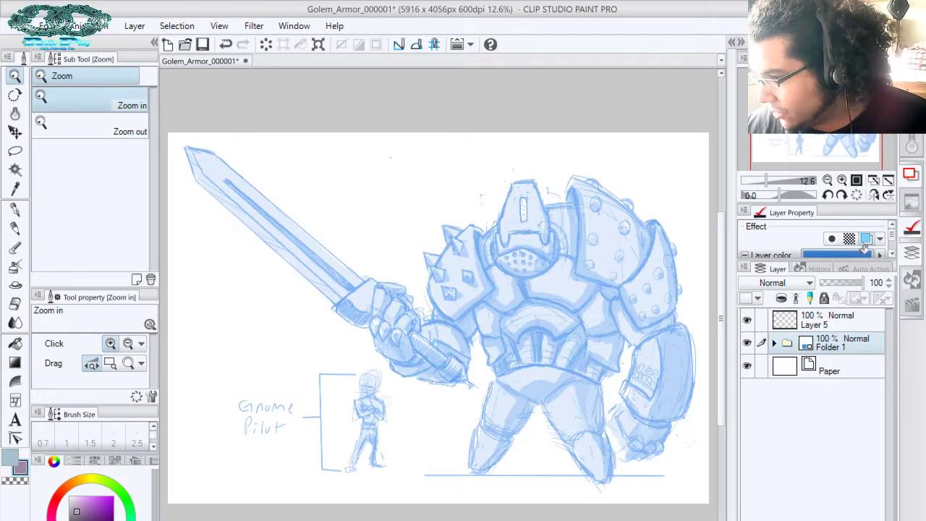
Select the empty top layer and set up the G-pen with black as the drawing color for the golem's upper body
{"action": "left_click", "coordinate": [823, 321]}
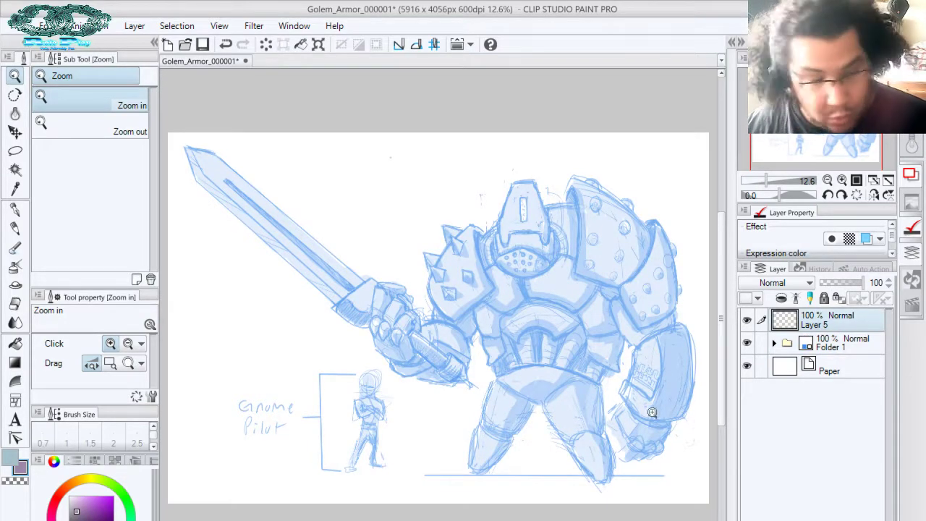
{"action": "left_click", "coordinate": [640, 377]}
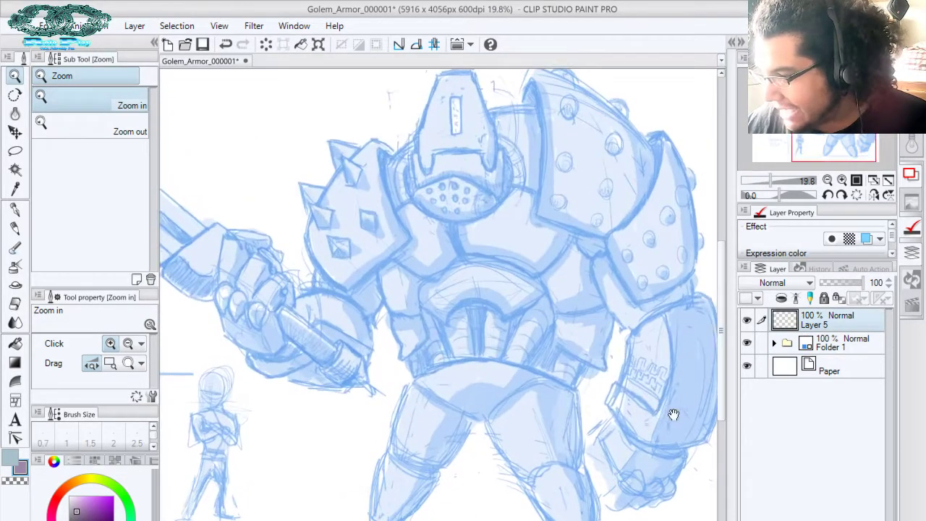
{"action": "left_click_drag", "start_coordinate": [673, 414], "coordinate": [605, 446]}
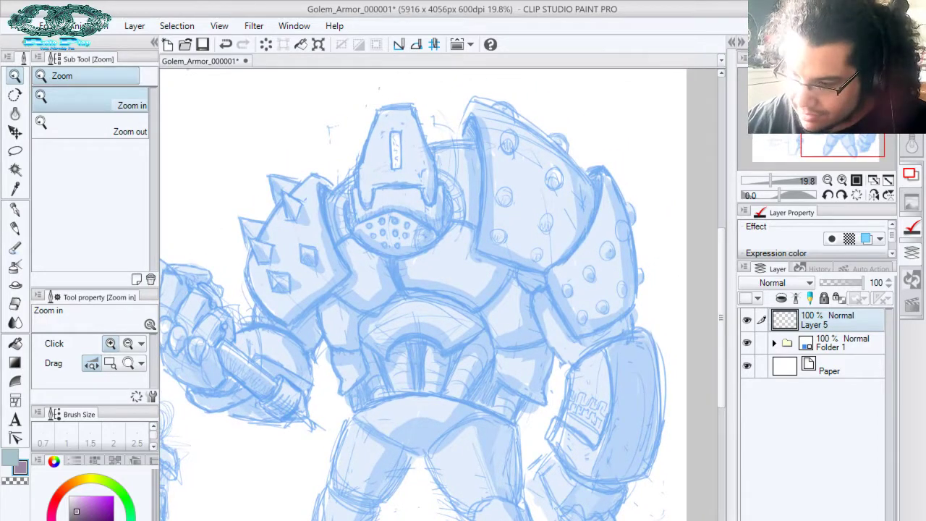
{"action": "key", "text": "d"}
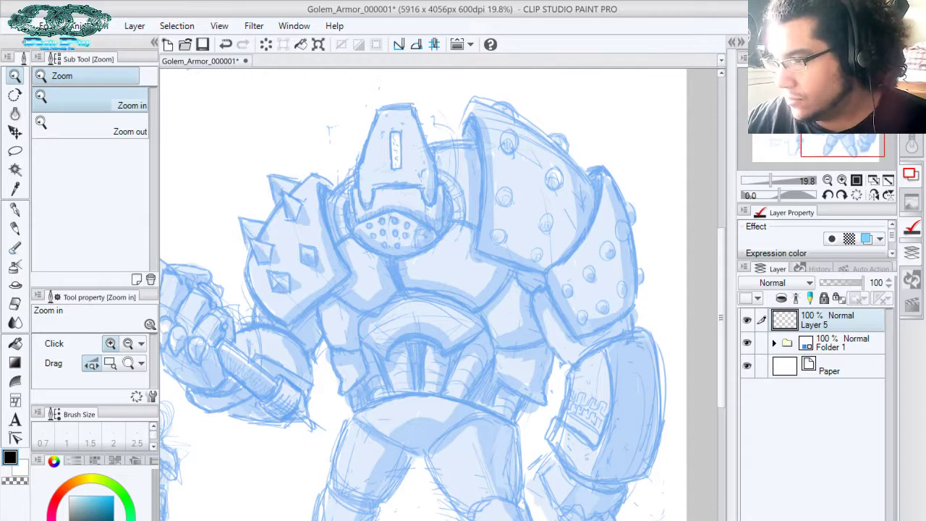
{"action": "key", "text": "p"}
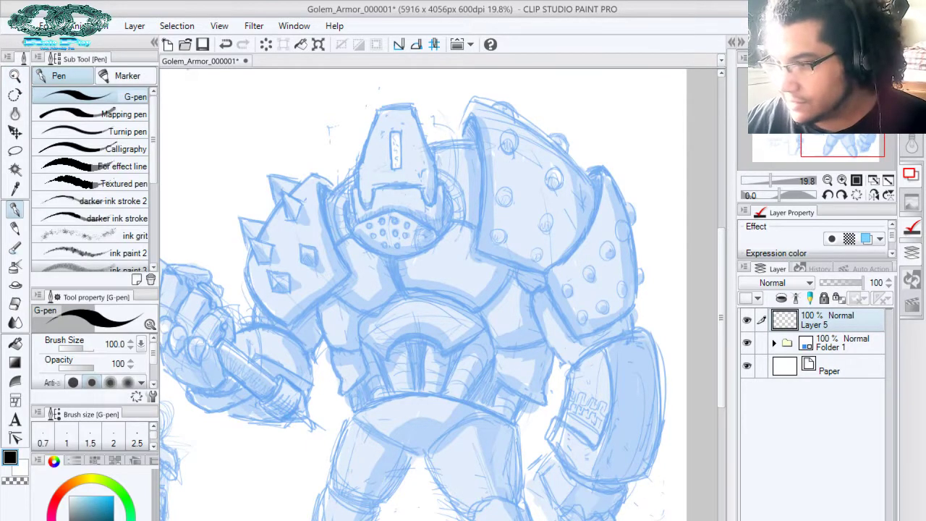
{"action": "left_click_drag", "start_coordinate": [434, 252], "coordinate": [650, 139]}
{"action": "mouse_move", "coordinate": [389, 308]}
{"action": "left_mouse_down"}
{"action": "mouse_move", "coordinate": [318, 407]}
{"action": "mouse_move", "coordinate": [314, 350]}
{"action": "left_mouse_up"}
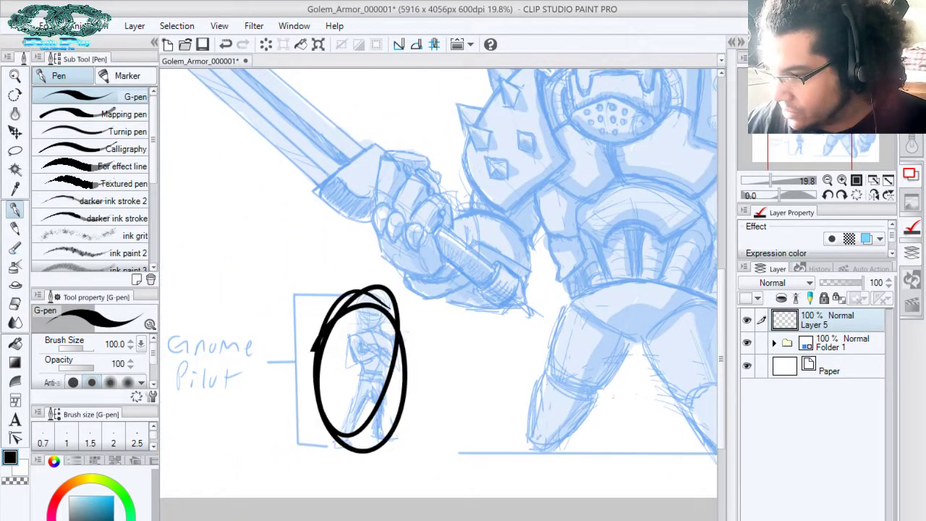
{"action": "key", "text": "ctrl+z"}
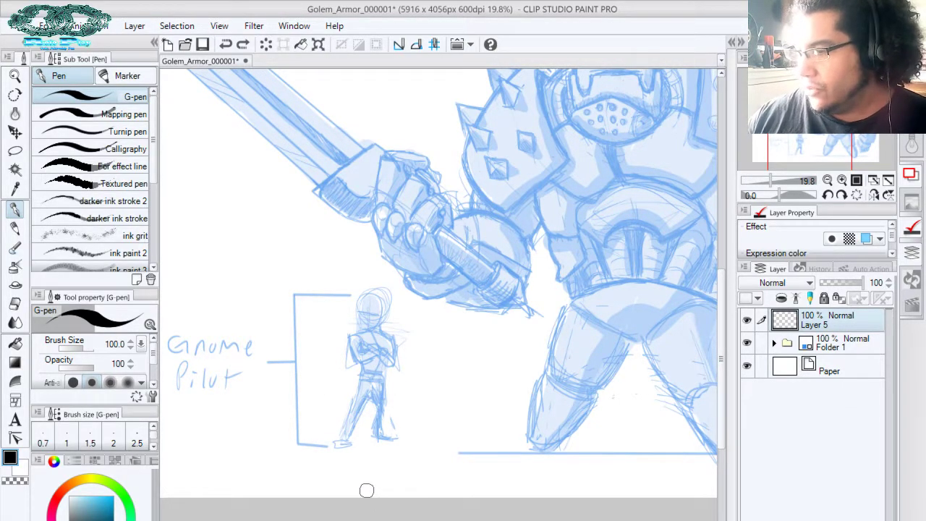
{"action": "mouse_move", "coordinate": [431, 379]}
{"action": "left_mouse_down"}
{"action": "mouse_move", "coordinate": [570, 259]}
{"action": "mouse_move", "coordinate": [597, 280]}
{"action": "left_mouse_up"}
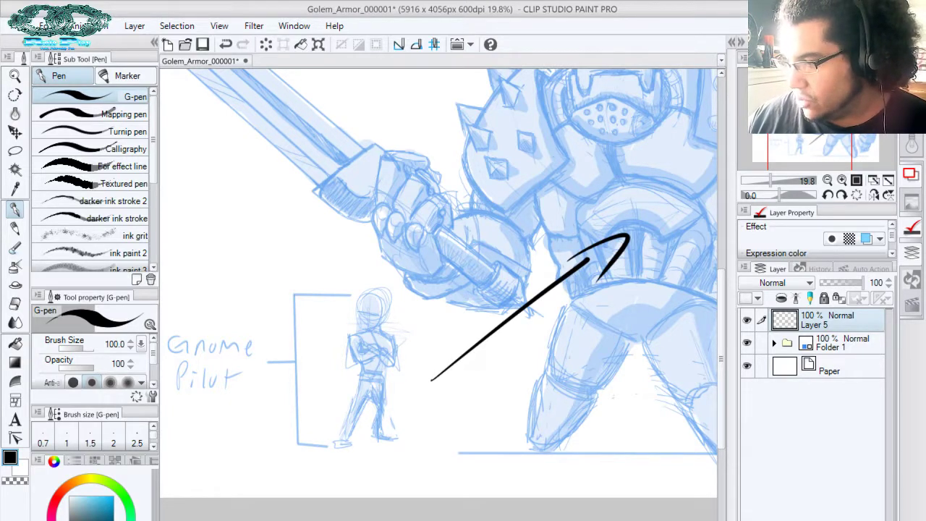
{"action": "key", "text": "ctrl+z"}
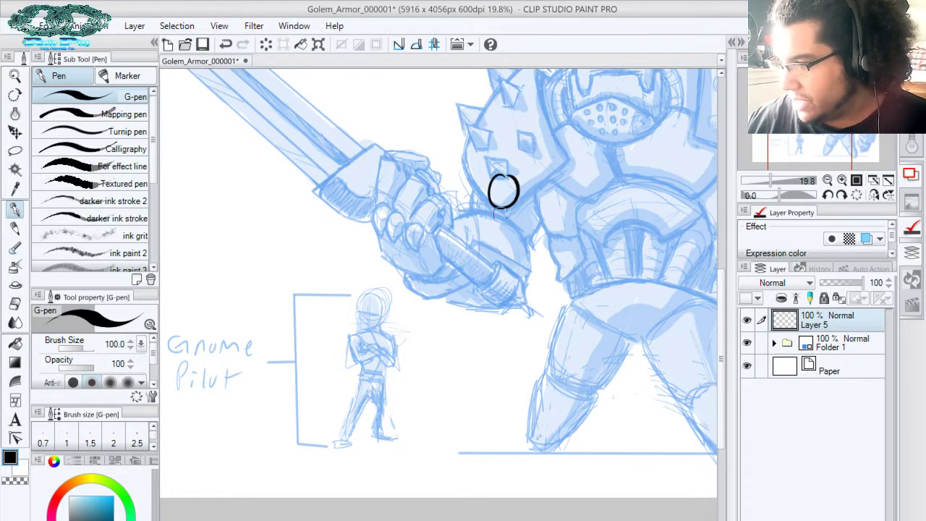
{"action": "left_click_drag", "start_coordinate": [504, 219], "coordinate": [505, 293]}
{"action": "left_click_drag", "start_coordinate": [556, 259], "coordinate": [551, 393]}
{"action": "key", "text": "ctrl+z"}
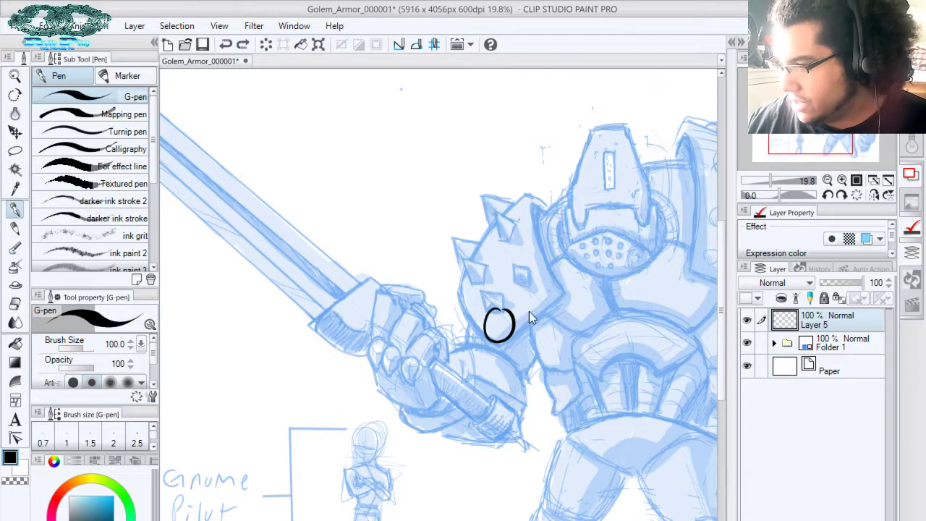
{"action": "mouse_move", "coordinate": [505, 288]}
{"action": "left_mouse_down"}
{"action": "mouse_move", "coordinate": [508, 307]}
{"action": "mouse_move", "coordinate": [486, 299]}
{"action": "mouse_move", "coordinate": [509, 279]}
{"action": "left_mouse_up"}
{"action": "key", "text": "ctrl+z"}
{"action": "key", "text": "ctrl+z"}
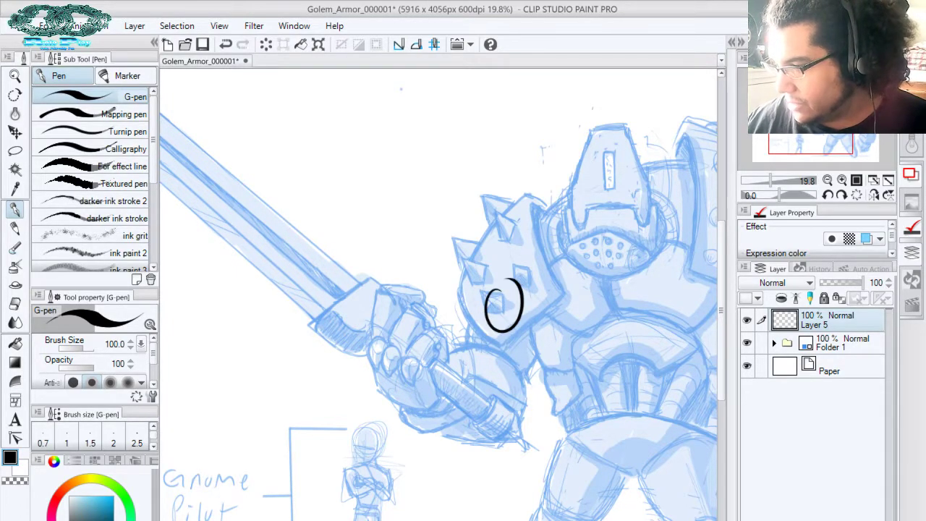
{"action": "mouse_move", "coordinate": [420, 173]}
{"action": "left_mouse_down"}
{"action": "mouse_move", "coordinate": [412, 206]}
{"action": "mouse_move", "coordinate": [442, 210]}
{"action": "mouse_move", "coordinate": [434, 219]}
{"action": "left_mouse_up"}
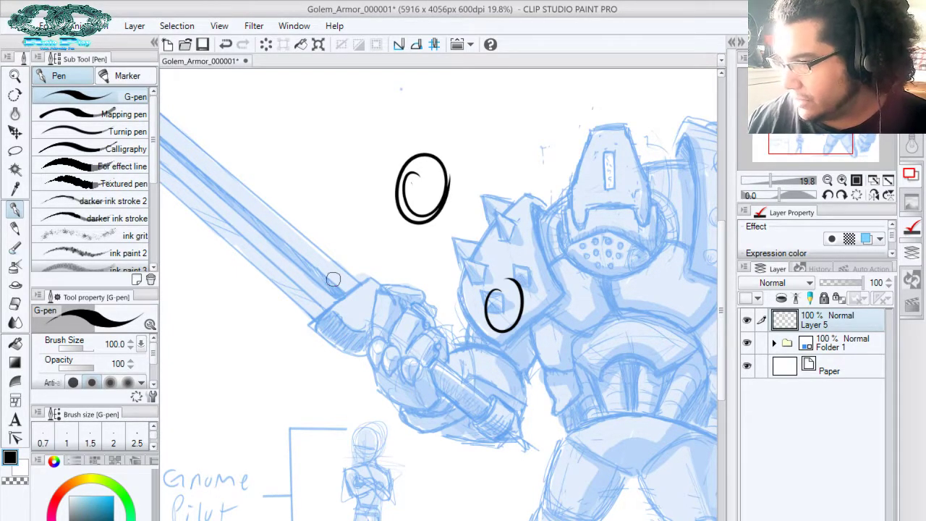
{"action": "mouse_move", "coordinate": [478, 148]}
{"action": "left_mouse_down"}
{"action": "mouse_move", "coordinate": [684, 120]}
{"action": "mouse_move", "coordinate": [651, 137]}
{"action": "left_mouse_up"}
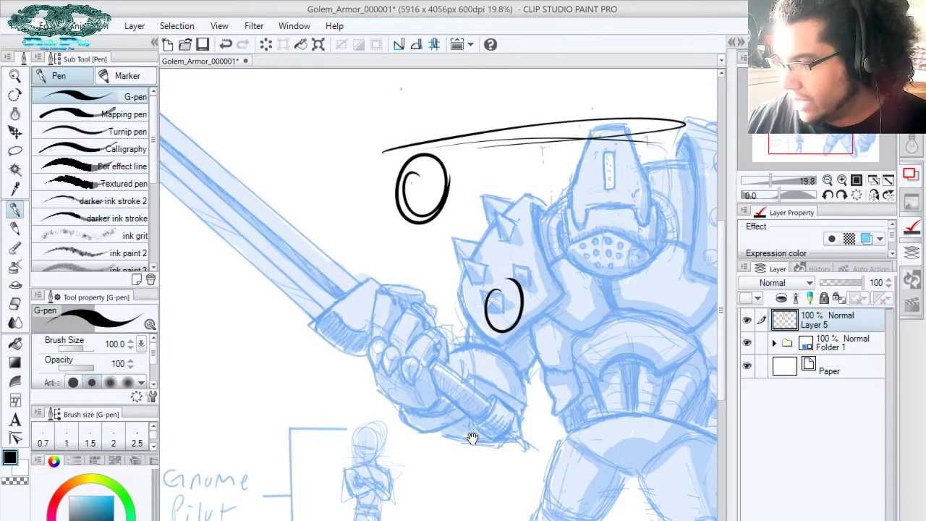
{"action": "left_click_drag", "start_coordinate": [472, 438], "coordinate": [323, 468]}
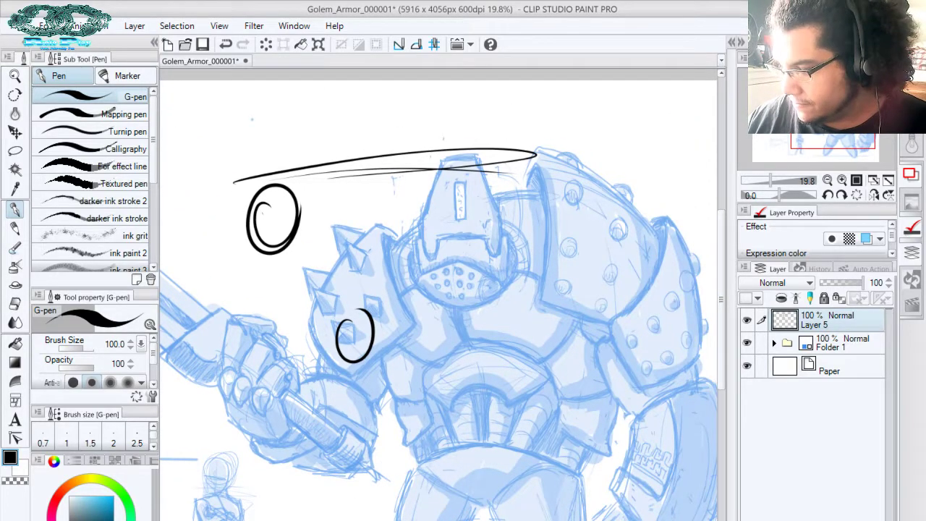
{"action": "key", "text": "ctrl+z"}
{"action": "key", "text": "ctrl+z"}
{"action": "key", "text": "ctrl+z"}
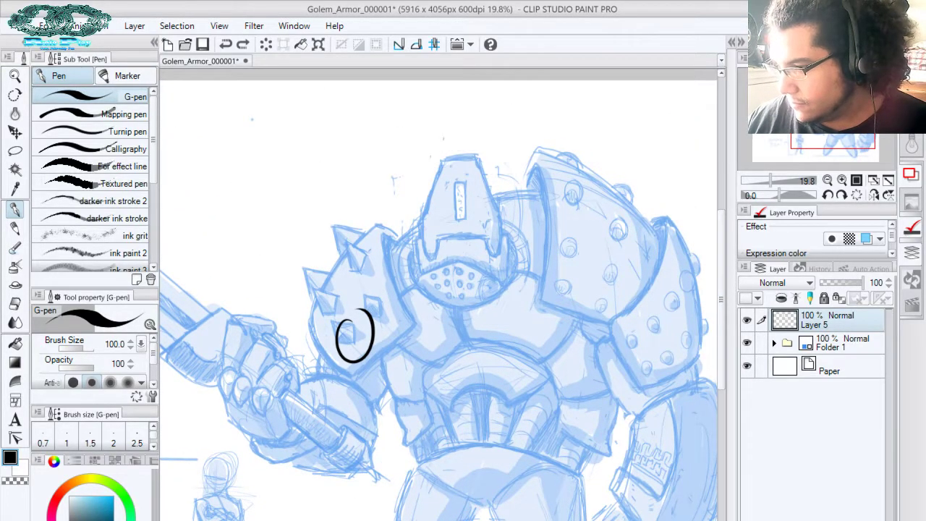
Ink the small gnome pilot in black, covering the head with its cross guides, the folded arms, torso, belt and legs
{"action": "left_click_drag", "start_coordinate": [407, 434], "coordinate": [572, 313]}
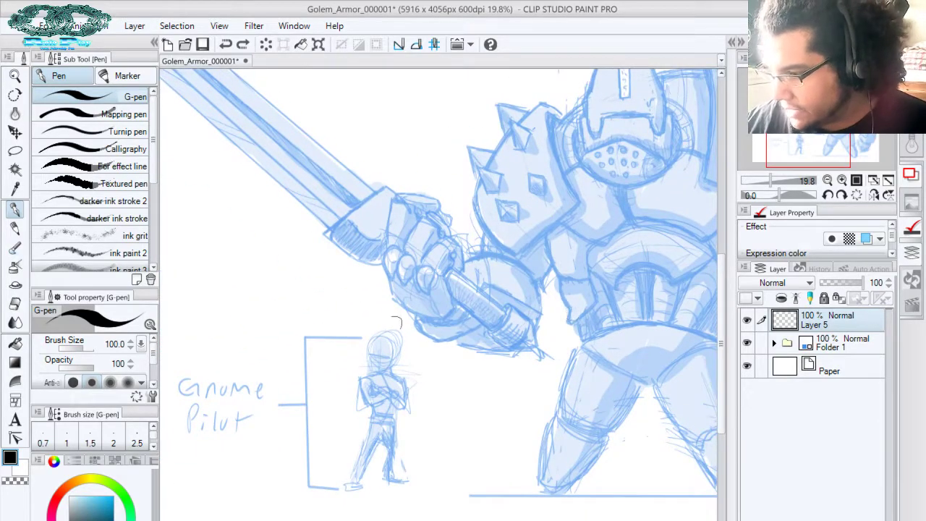
{"action": "mouse_move", "coordinate": [387, 333]}
{"action": "left_mouse_down"}
{"action": "mouse_move", "coordinate": [368, 338]}
{"action": "mouse_move", "coordinate": [369, 367]}
{"action": "left_mouse_up"}
{"action": "mouse_move", "coordinate": [371, 372]}
{"action": "left_mouse_down"}
{"action": "mouse_move", "coordinate": [407, 371]}
{"action": "mouse_move", "coordinate": [370, 329]}
{"action": "mouse_move", "coordinate": [406, 340]}
{"action": "mouse_move", "coordinate": [407, 373]}
{"action": "mouse_move", "coordinate": [407, 347]}
{"action": "mouse_move", "coordinate": [354, 391]}
{"action": "mouse_move", "coordinate": [379, 424]}
{"action": "mouse_move", "coordinate": [410, 410]}
{"action": "left_mouse_up"}
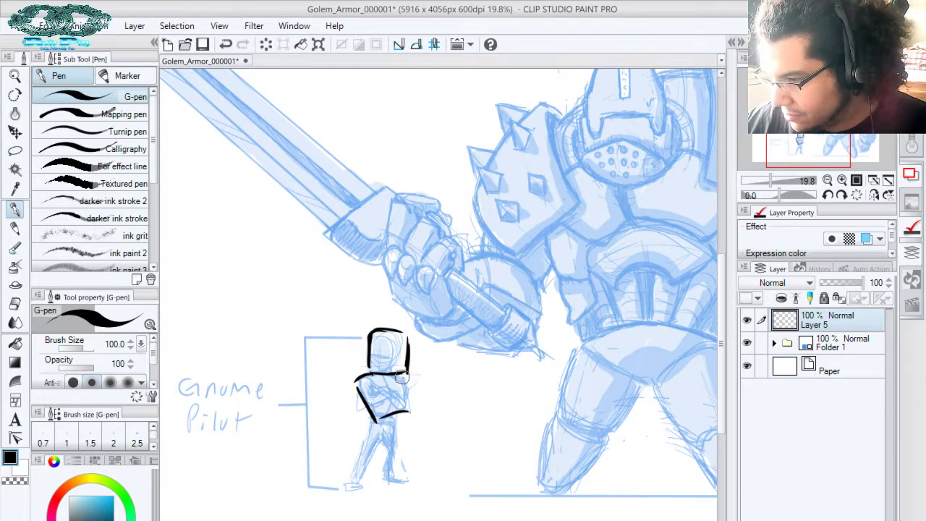
{"action": "left_click_drag", "start_coordinate": [407, 376], "coordinate": [414, 407]}
{"action": "mouse_move", "coordinate": [366, 380]}
{"action": "left_mouse_down"}
{"action": "mouse_move", "coordinate": [377, 405]}
{"action": "mouse_move", "coordinate": [362, 389]}
{"action": "mouse_move", "coordinate": [397, 408]}
{"action": "mouse_move", "coordinate": [413, 379]}
{"action": "mouse_move", "coordinate": [427, 405]}
{"action": "mouse_move", "coordinate": [387, 390]}
{"action": "mouse_move", "coordinate": [405, 383]}
{"action": "mouse_move", "coordinate": [407, 415]}
{"action": "mouse_move", "coordinate": [395, 436]}
{"action": "mouse_move", "coordinate": [405, 418]}
{"action": "mouse_move", "coordinate": [369, 431]}
{"action": "mouse_move", "coordinate": [377, 417]}
{"action": "mouse_move", "coordinate": [367, 441]}
{"action": "mouse_move", "coordinate": [406, 439]}
{"action": "mouse_move", "coordinate": [374, 458]}
{"action": "mouse_move", "coordinate": [352, 489]}
{"action": "left_mouse_up"}
{"action": "mouse_move", "coordinate": [373, 443]}
{"action": "left_mouse_down"}
{"action": "mouse_move", "coordinate": [349, 491]}
{"action": "mouse_move", "coordinate": [387, 465]}
{"action": "mouse_move", "coordinate": [402, 441]}
{"action": "mouse_move", "coordinate": [391, 482]}
{"action": "mouse_move", "coordinate": [410, 483]}
{"action": "mouse_move", "coordinate": [345, 493]}
{"action": "left_mouse_up"}
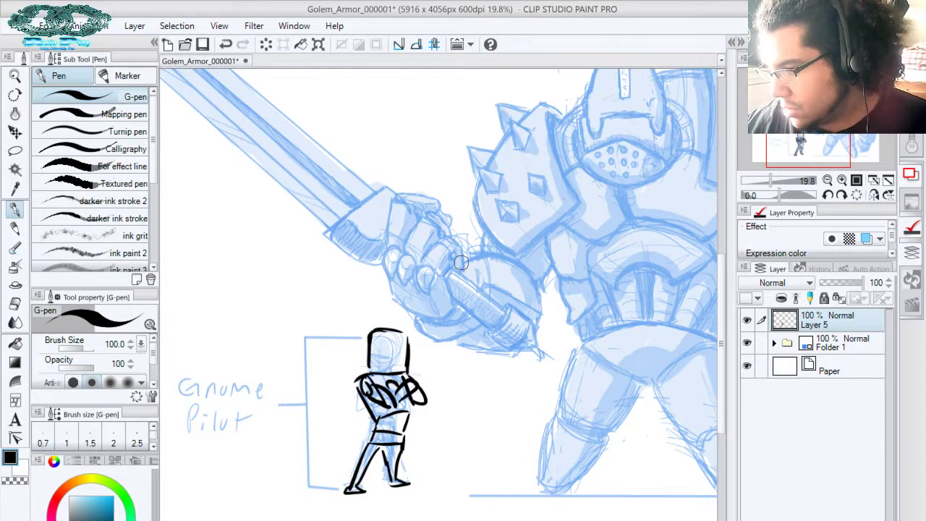
{"action": "mouse_move", "coordinate": [389, 332]}
{"action": "left_mouse_down"}
{"action": "mouse_move", "coordinate": [372, 349]}
{"action": "mouse_move", "coordinate": [409, 350]}
{"action": "left_mouse_up"}
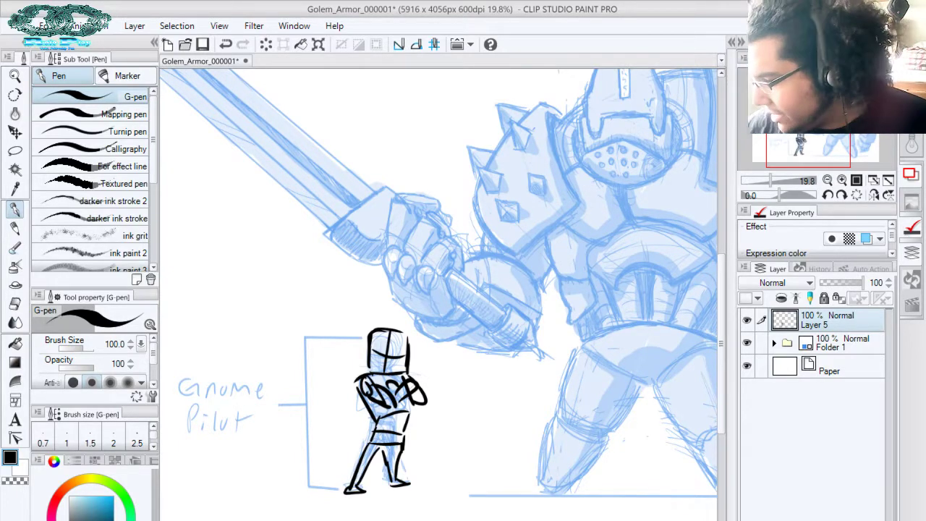
Add a new layer above the gnome pilot's ink and choose the Marker pen for inking the golem
{"action": "left_click", "coordinate": [751, 517]}
{"action": "left_click_drag", "start_coordinate": [604, 206], "coordinate": [439, 378]}
{"action": "key", "text": "ctrl+space"}
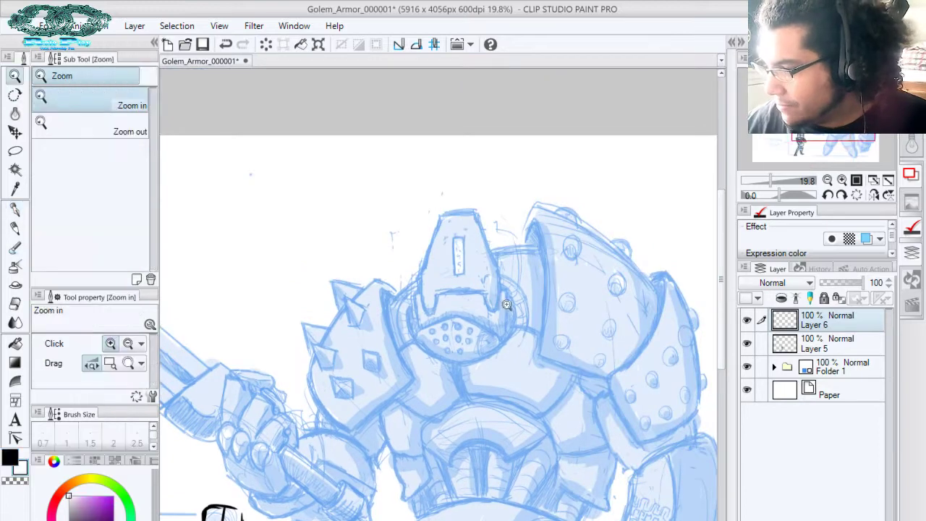
{"action": "key", "text": "p"}
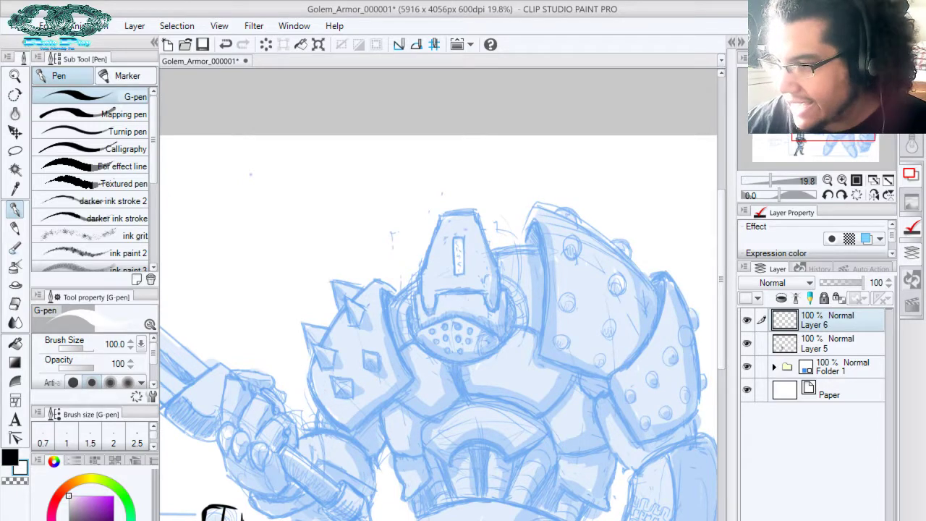
{"action": "left_click", "coordinate": [121, 78]}
{"action": "left_click", "coordinate": [145, 208]}
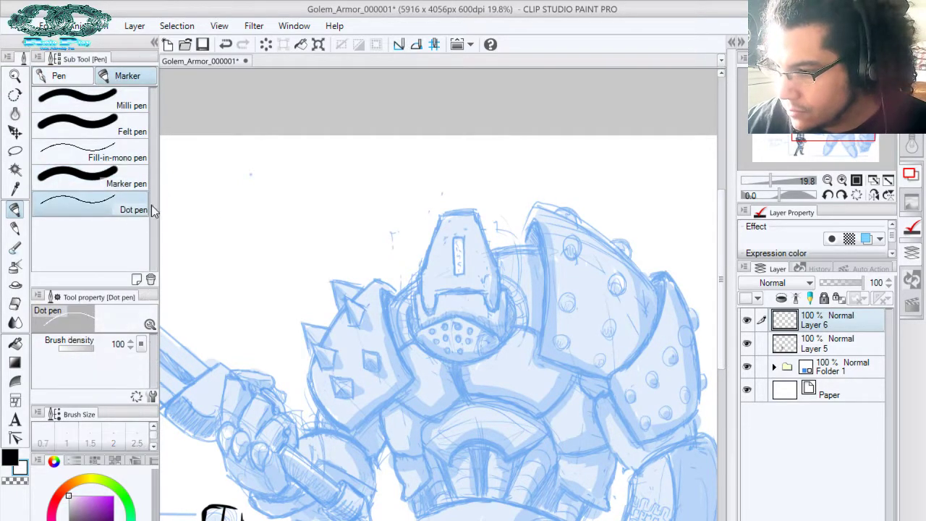
{"action": "left_click", "coordinate": [130, 179]}
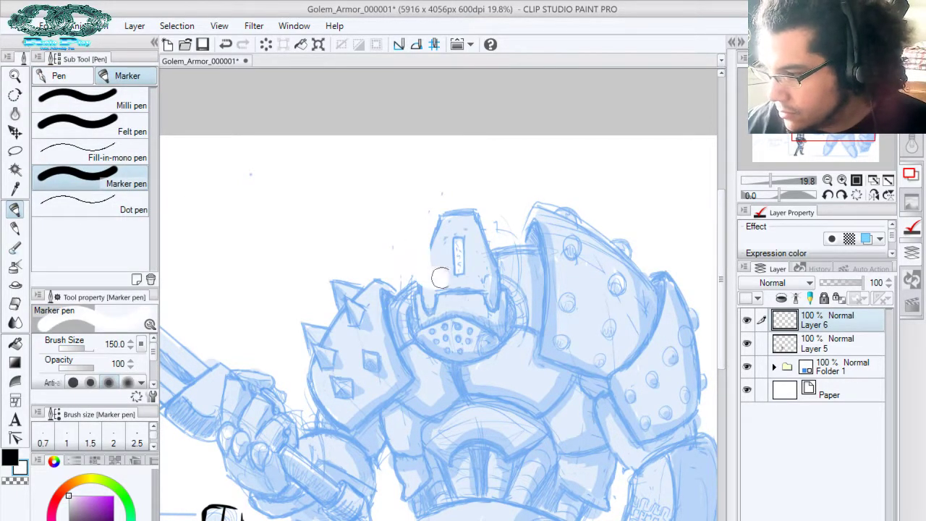
Make black the drawing color again and reduce the Marker pen's brush size to 15
{"action": "left_click_drag", "start_coordinate": [441, 278], "coordinate": [479, 238]}
{"action": "key", "text": "ctrl+z"}
{"action": "key", "text": "x"}
{"action": "mouse_move", "coordinate": [388, 258]}
{"action": "left_mouse_down"}
{"action": "mouse_move", "coordinate": [392, 250]}
{"action": "mouse_move", "coordinate": [440, 290]}
{"action": "left_mouse_up"}
{"action": "key", "text": "ctrl+z"}
{"action": "key", "text": "["}
{"action": "key", "text": "["}
{"action": "key", "text": "["}
{"action": "key", "text": "["}
{"action": "key", "text": "["}
{"action": "key", "text": "["}
{"action": "key", "text": "["}
{"action": "key", "text": "["}
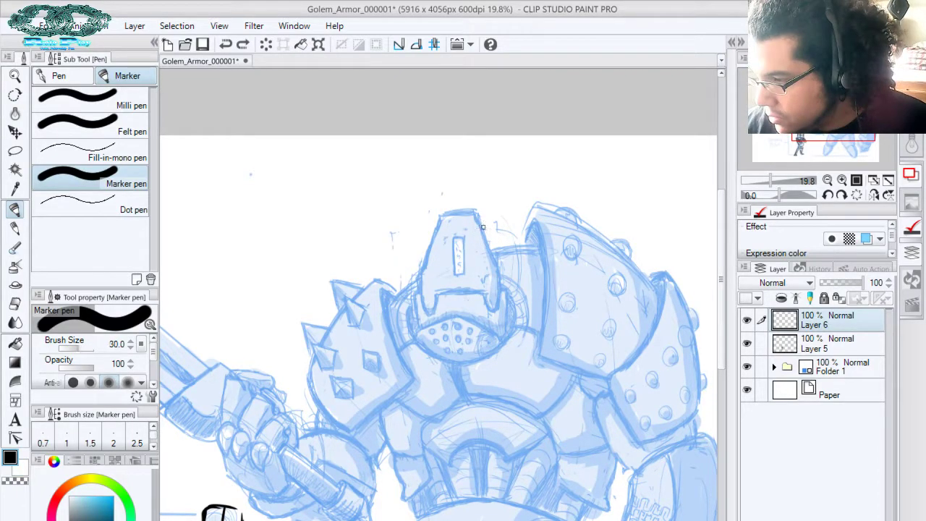
{"action": "key", "text": "bracketleft"}
{"action": "key", "text": "bracketleft"}
{"action": "key", "text": "bracketleft"}
{"action": "key", "text": "bracketleft"}
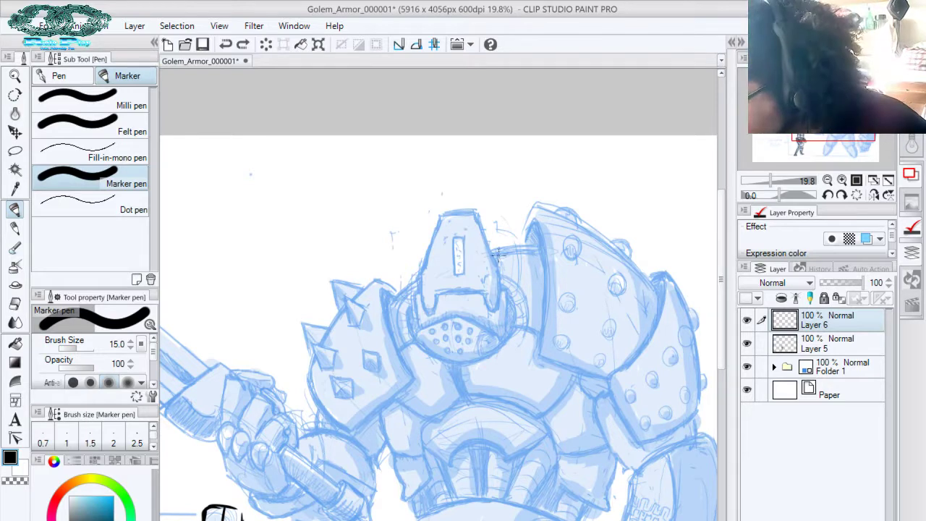
Ink the golem's tapered helmet with its two lower prongs and the row of small teeth between them
{"action": "mouse_move", "coordinate": [497, 262]}
{"action": "left_mouse_down"}
{"action": "mouse_move", "coordinate": [474, 211]}
{"action": "mouse_move", "coordinate": [440, 214]}
{"action": "mouse_move", "coordinate": [419, 272]}
{"action": "mouse_move", "coordinate": [417, 262]}
{"action": "mouse_move", "coordinate": [438, 297]}
{"action": "left_mouse_up"}
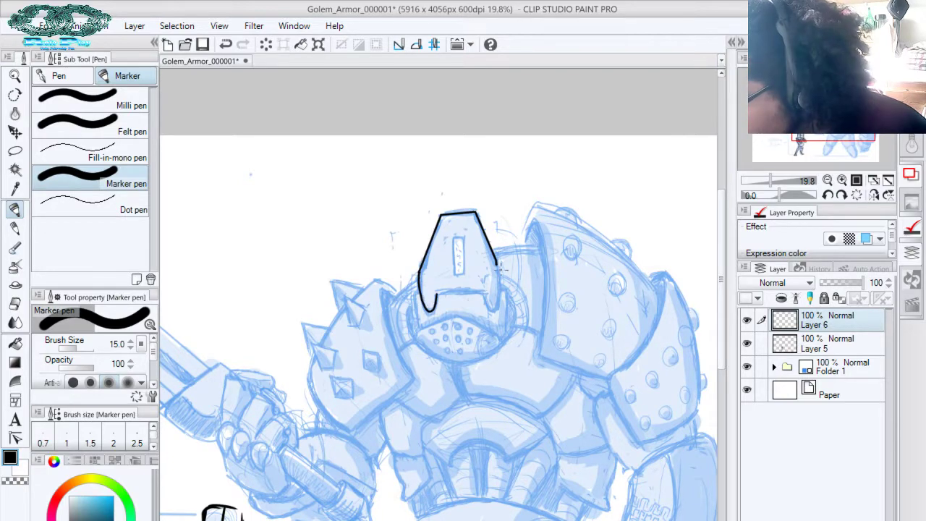
{"action": "mouse_move", "coordinate": [496, 262]}
{"action": "left_mouse_down"}
{"action": "mouse_move", "coordinate": [491, 307]}
{"action": "mouse_move", "coordinate": [484, 292]}
{"action": "mouse_move", "coordinate": [436, 294]}
{"action": "left_mouse_up"}
{"action": "key", "text": "ctrl+z"}
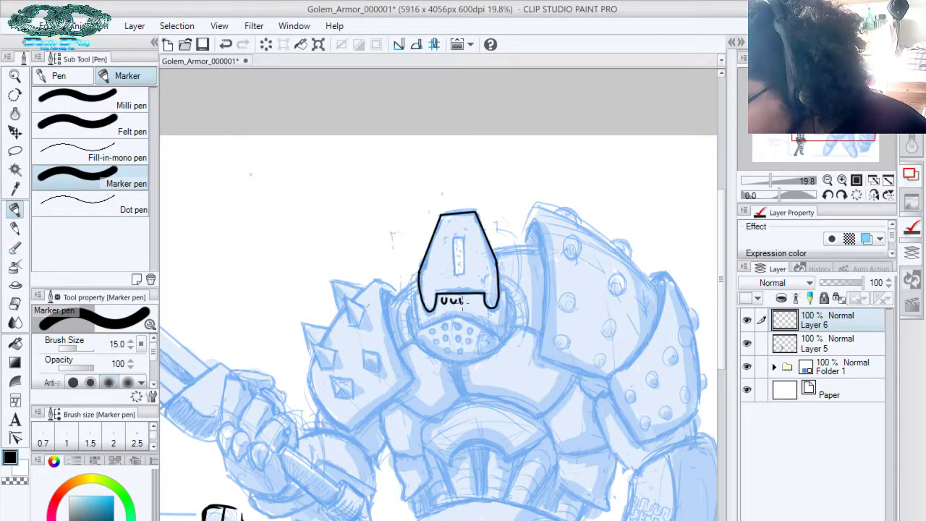
{"action": "left_click_drag", "start_coordinate": [475, 300], "coordinate": [483, 298]}
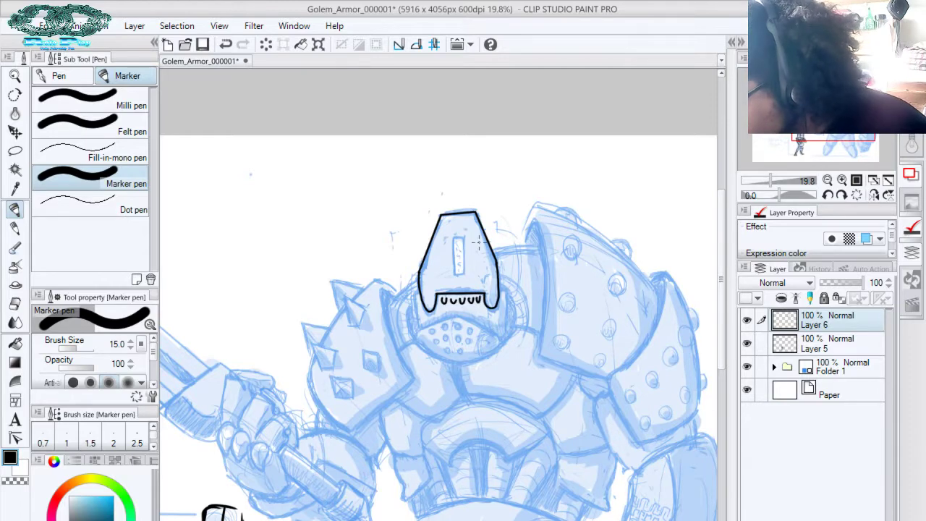
Ink both sides of the golem's jaw, the domed mouth plate, the neckline and the short central chest seam
{"action": "left_click_drag", "start_coordinate": [527, 250], "coordinate": [548, 229]}
{"action": "left_click_drag", "start_coordinate": [438, 267], "coordinate": [435, 295]}
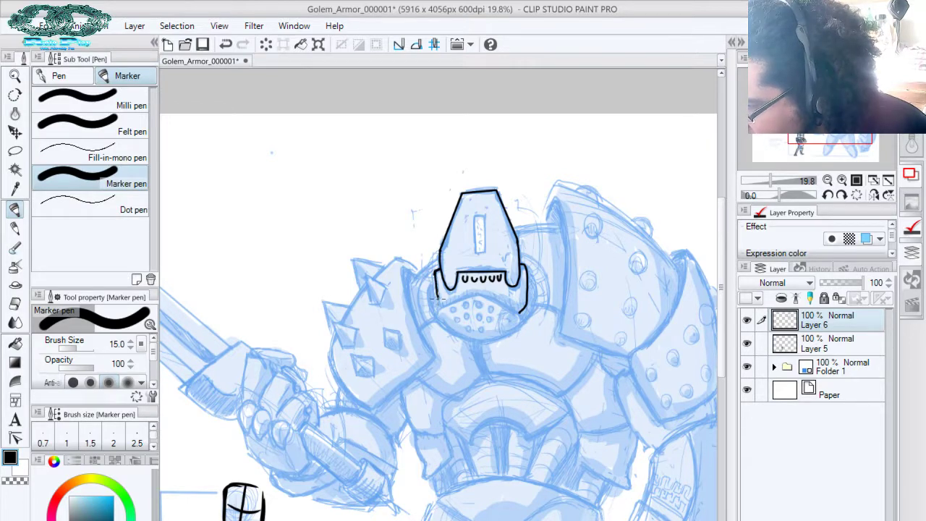
{"action": "left_click_drag", "start_coordinate": [437, 290], "coordinate": [440, 311]}
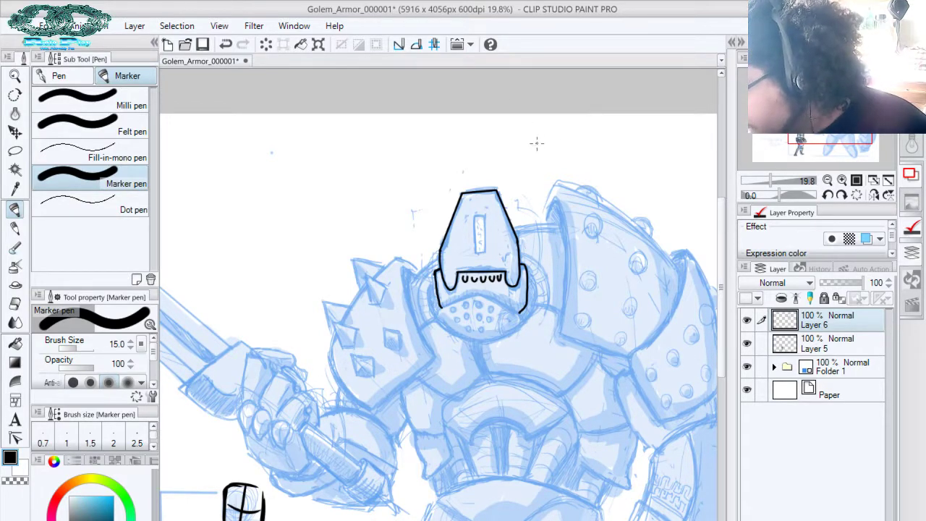
{"action": "mouse_move", "coordinate": [529, 265]}
{"action": "left_mouse_down"}
{"action": "mouse_move", "coordinate": [534, 280]}
{"action": "mouse_move", "coordinate": [514, 327]}
{"action": "mouse_move", "coordinate": [482, 339]}
{"action": "mouse_move", "coordinate": [477, 358]}
{"action": "left_mouse_up"}
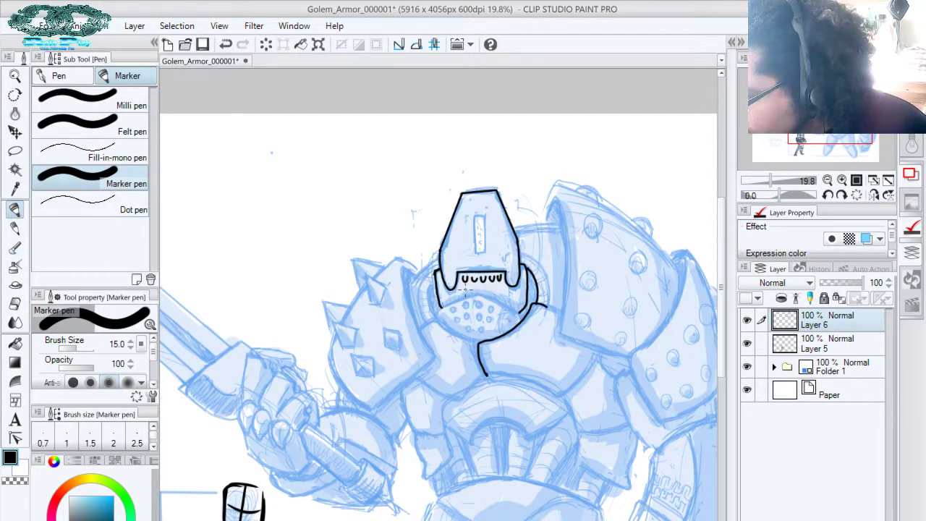
{"action": "left_click_drag", "start_coordinate": [474, 344], "coordinate": [430, 319]}
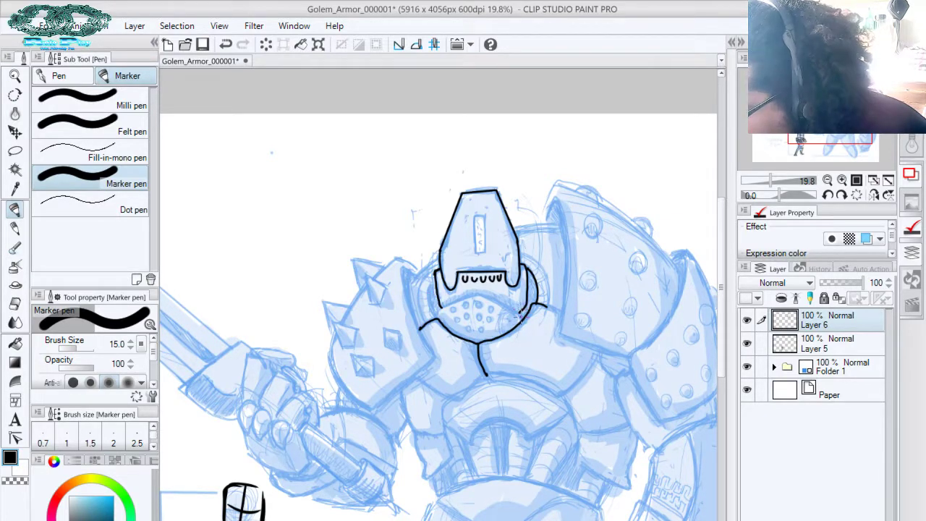
{"action": "left_click_drag", "start_coordinate": [521, 316], "coordinate": [497, 305]}
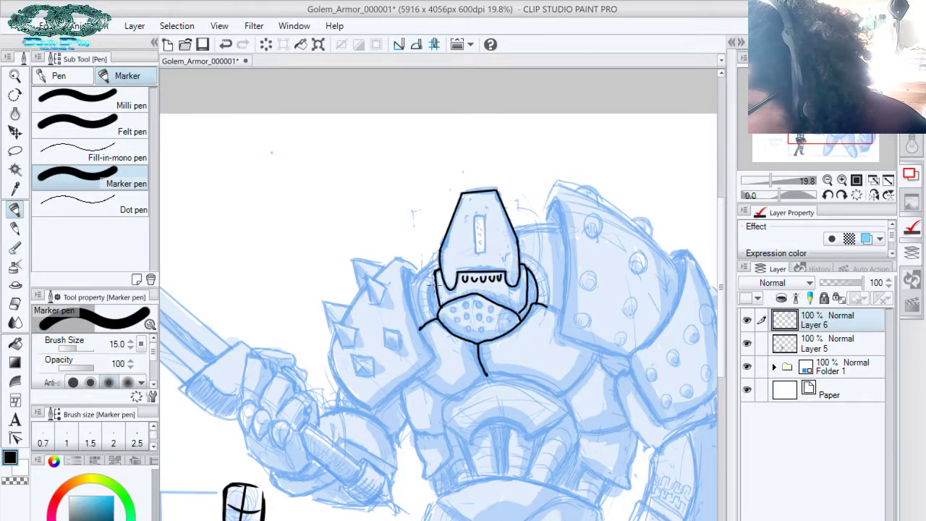
Ink the remaining curved collar lines on both sides of the golem's head
{"action": "left_click_drag", "start_coordinate": [434, 283], "coordinate": [431, 313]}
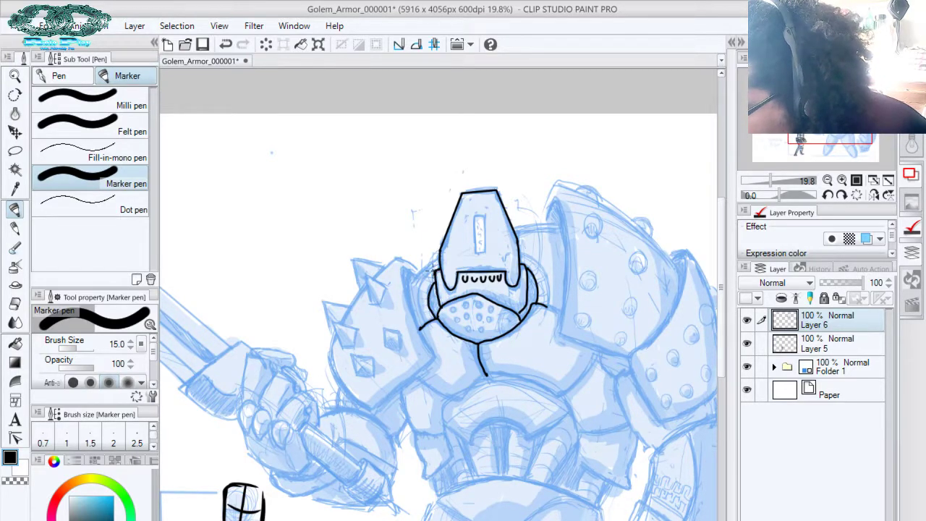
{"action": "left_click_drag", "start_coordinate": [434, 269], "coordinate": [421, 302]}
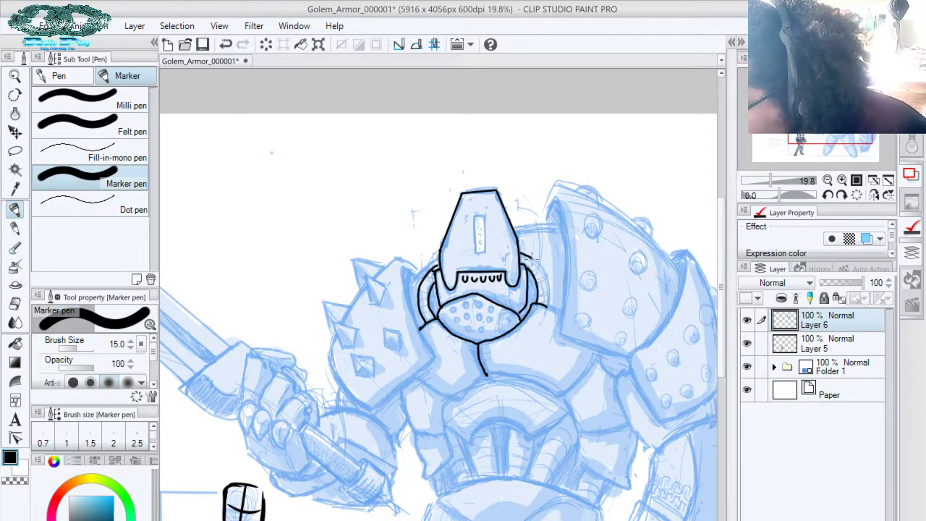
{"action": "left_click_drag", "start_coordinate": [530, 255], "coordinate": [552, 305]}
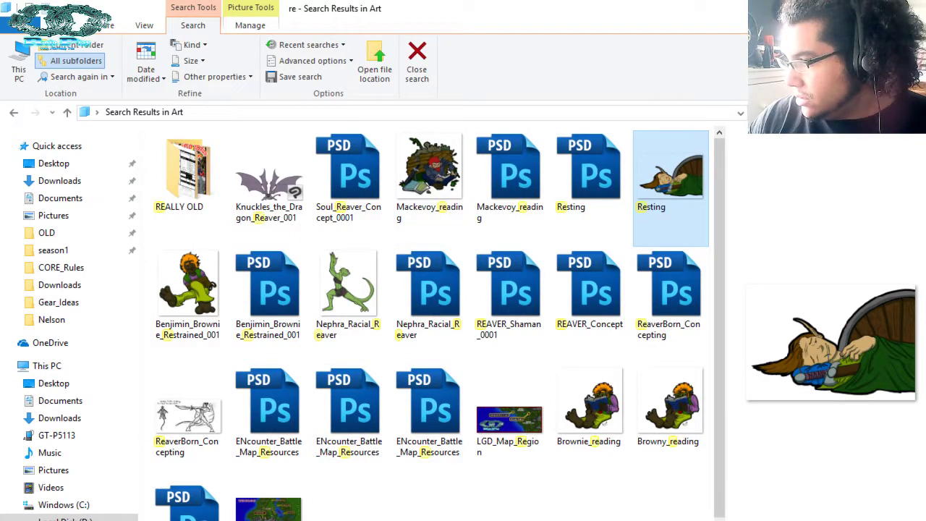
Switch to File Explorer, search the Saturday_Morning_Tabletop folder for "golem" and preview the Golem_Armor_ideas document
{"action": "key", "text": "alt+Left"}
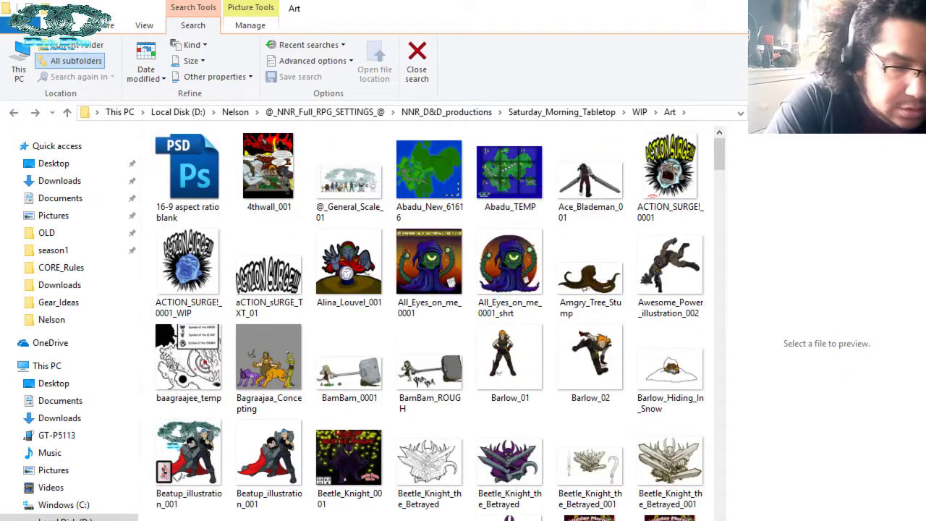
{"action": "left_click", "coordinate": [572, 114]}
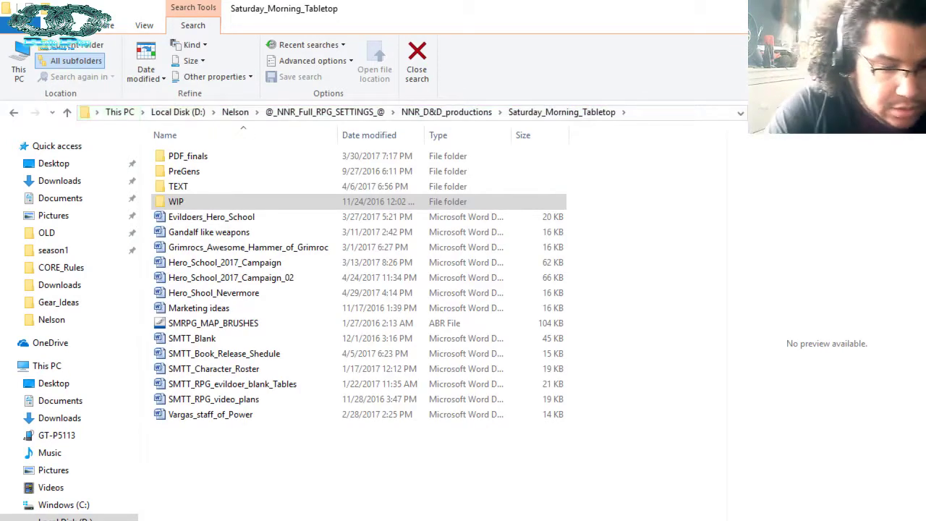
{"action": "type", "text": "golem"}
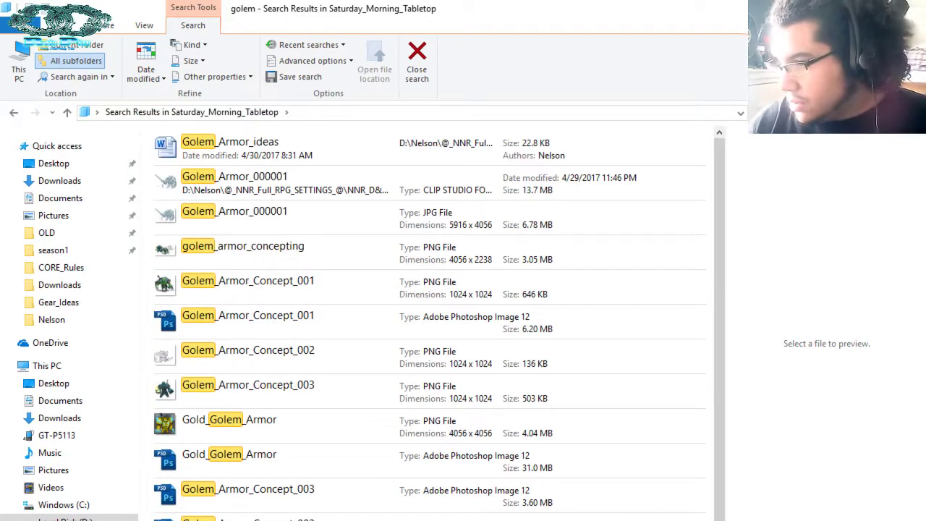
{"action": "left_click", "coordinate": [264, 147]}
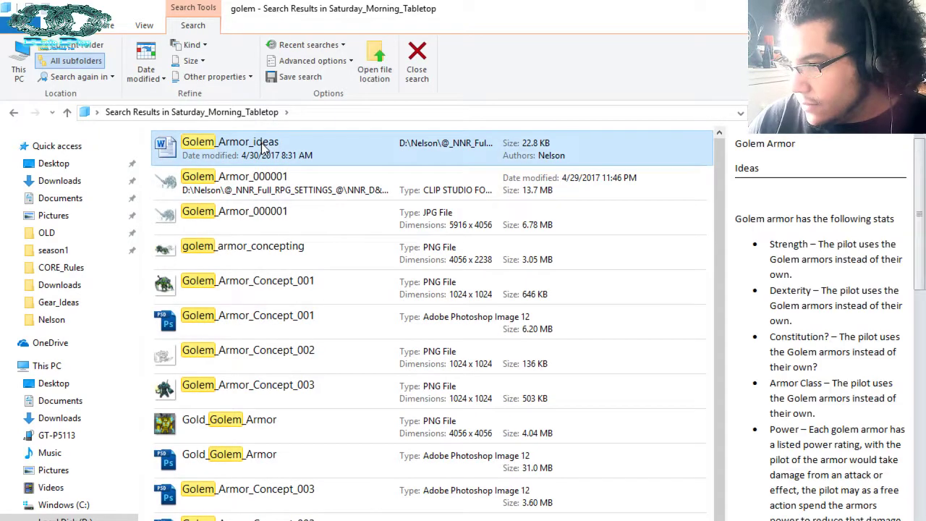
Open the Golem_Armor_ideas document and examine the Jynsil, Gamyl and Belgron golem armor tables
{"action": "double_click", "coordinate": [262, 144]}
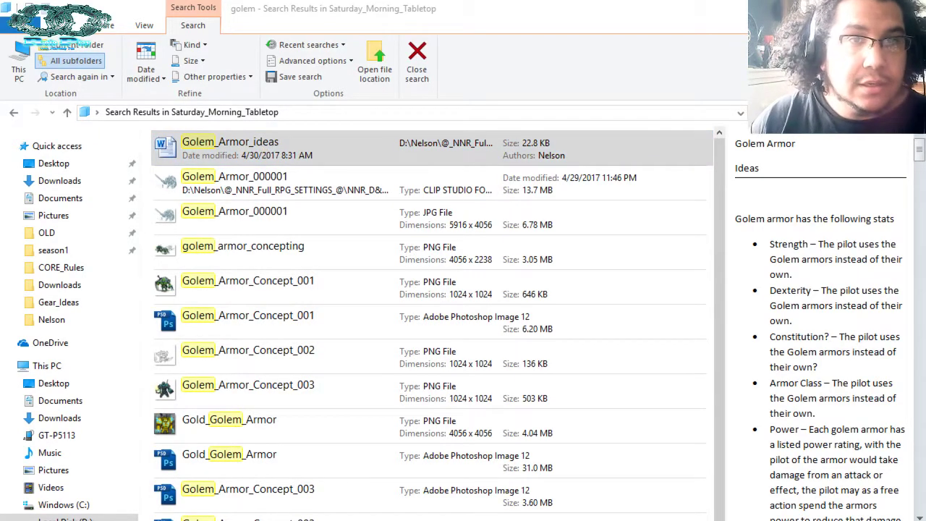
{"action": "scroll", "coordinate": [450, 281], "scroll_direction": "down", "scroll_amount": 10}
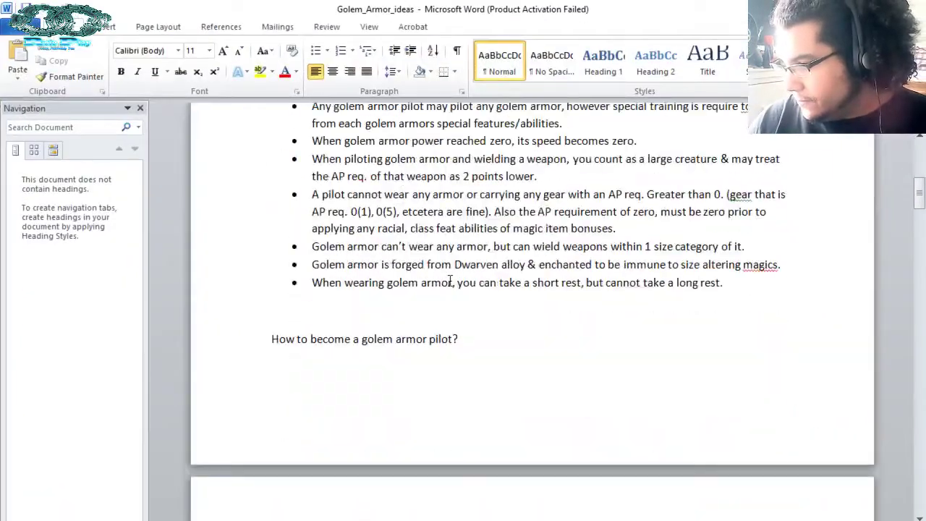
{"action": "scroll", "coordinate": [450, 281], "scroll_direction": "down", "scroll_amount": 20}
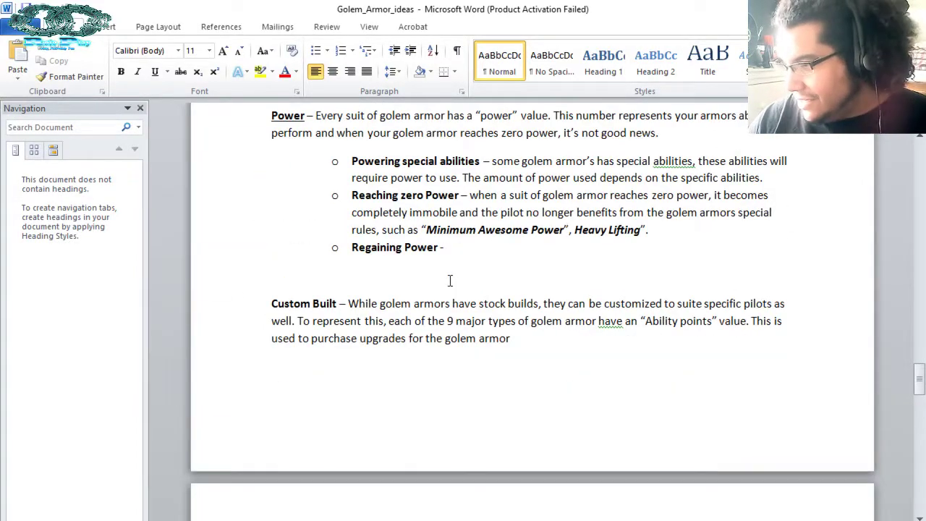
{"action": "scroll", "coordinate": [450, 281], "scroll_direction": "down", "scroll_amount": 8}
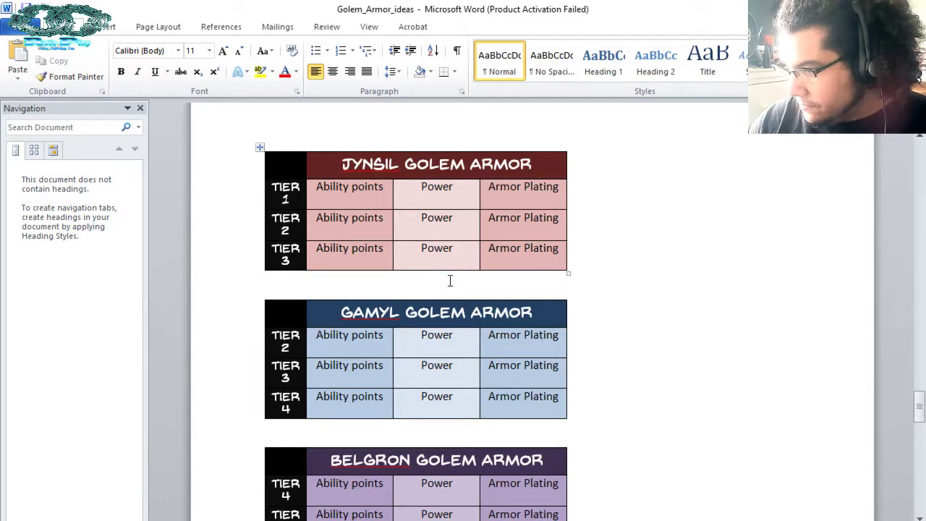
{"action": "scroll", "coordinate": [450, 281], "scroll_direction": "down", "scroll_amount": 6}
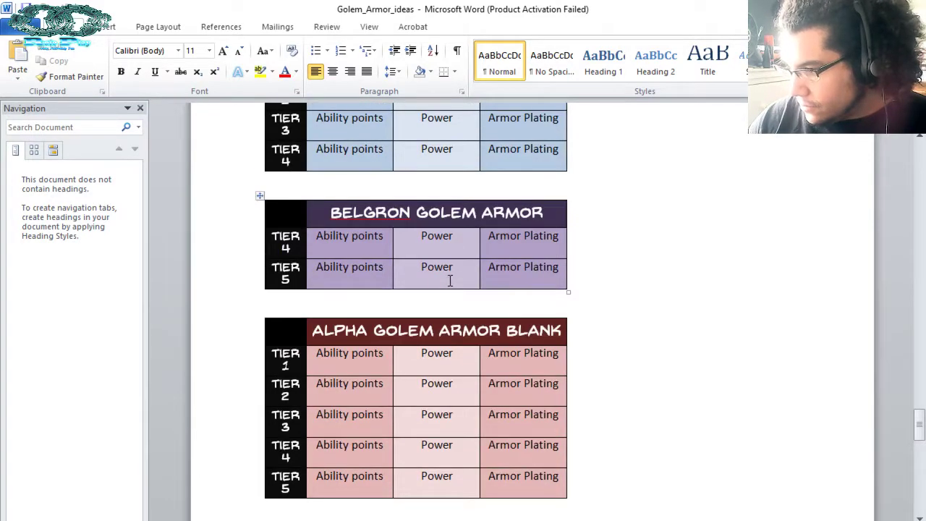
{"action": "scroll", "coordinate": [450, 281], "scroll_direction": "up", "scroll_amount": 5}
{"action": "scroll", "coordinate": [450, 281], "scroll_direction": "down", "scroll_amount": 2}
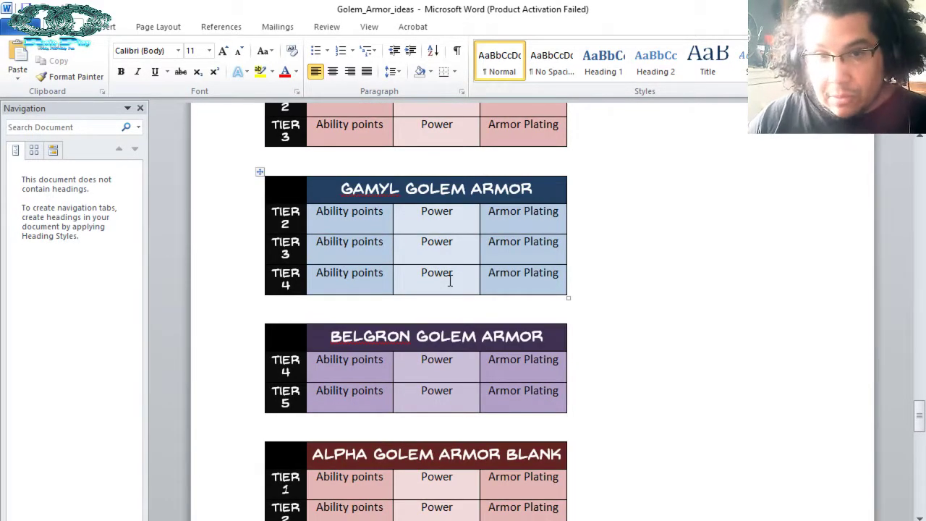
{"action": "scroll", "coordinate": [450, 280], "scroll_direction": "down", "scroll_amount": 1}
{"action": "scroll", "coordinate": [450, 281], "scroll_direction": "up", "scroll_amount": 4}
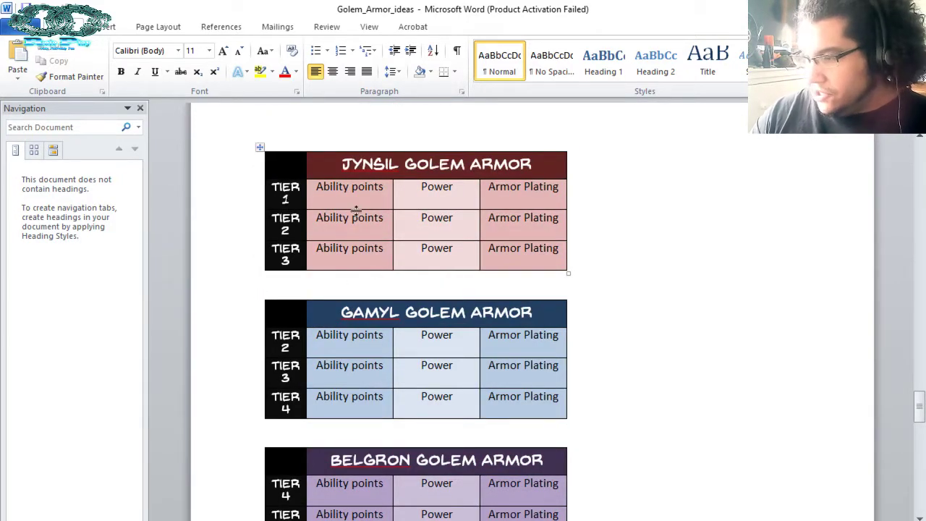
{"action": "scroll", "coordinate": [319, 250], "scroll_direction": "down", "scroll_amount": 1}
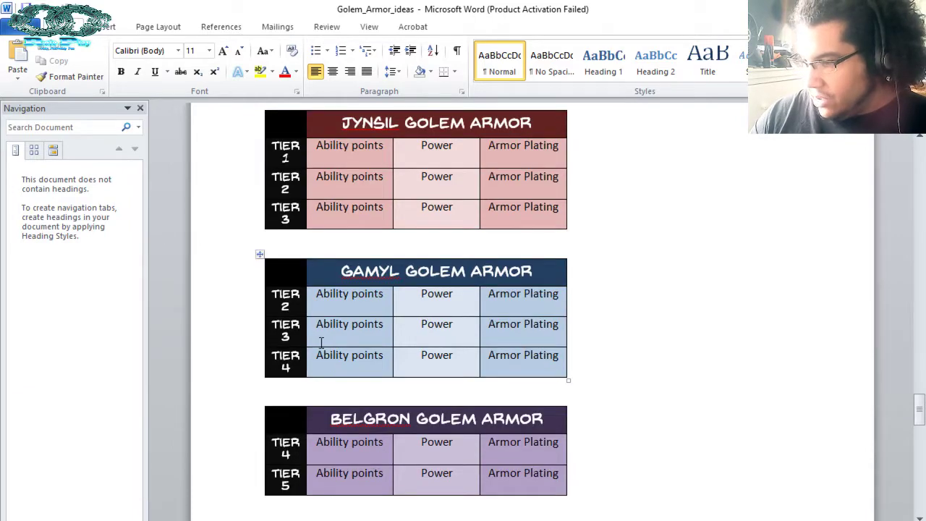
Review the Gainor, Sprokets and Biggles family lists, compare the Biggles armors with their tier tables, and leave the document
{"action": "scroll", "coordinate": [321, 342], "scroll_direction": "up", "scroll_amount": 20}
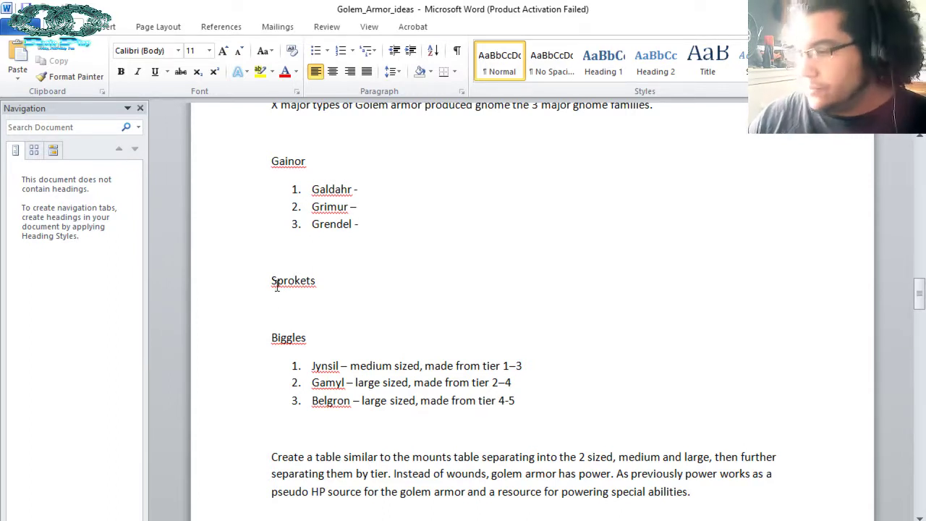
{"action": "scroll", "coordinate": [282, 301], "scroll_direction": "down", "scroll_amount": 2}
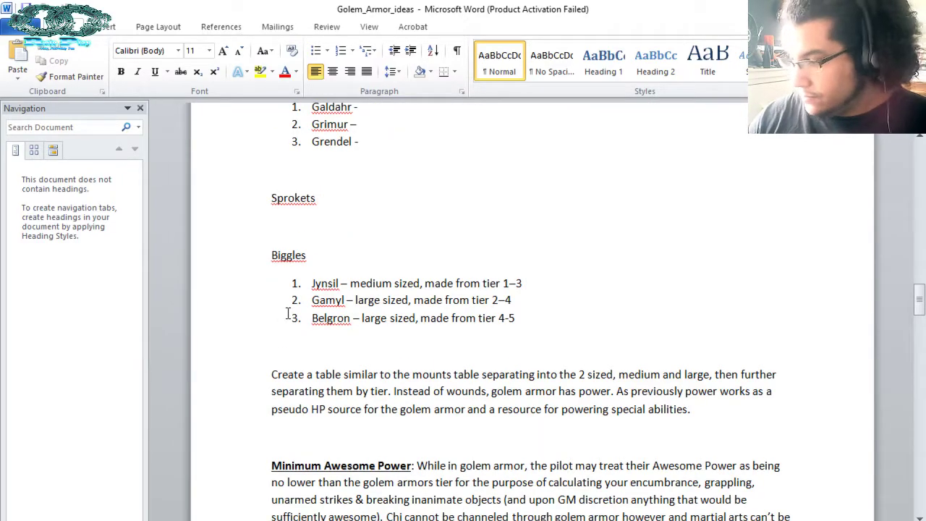
{"action": "scroll", "coordinate": [285, 333], "scroll_direction": "down", "scroll_amount": 15}
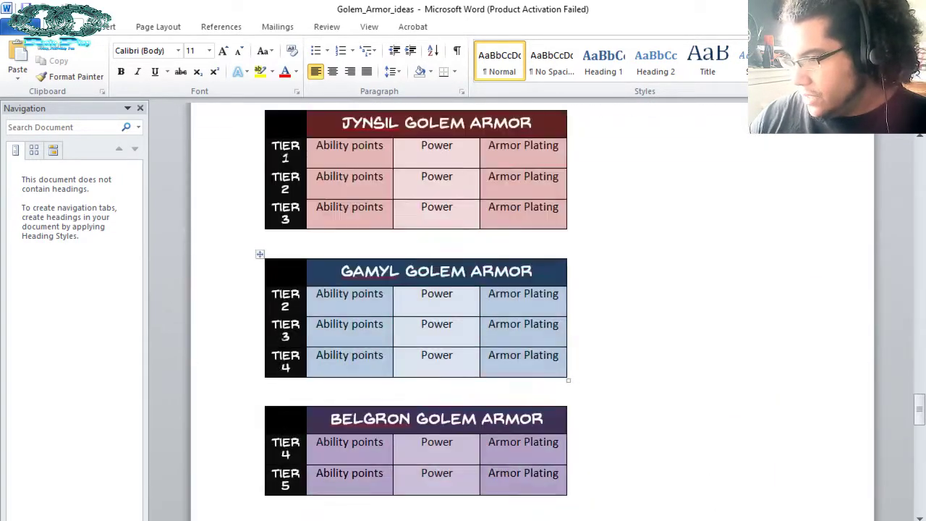
{"action": "scroll", "coordinate": [284, 337], "scroll_direction": "up", "scroll_amount": 8}
{"action": "scroll", "coordinate": [285, 338], "scroll_direction": "up", "scroll_amount": 12}
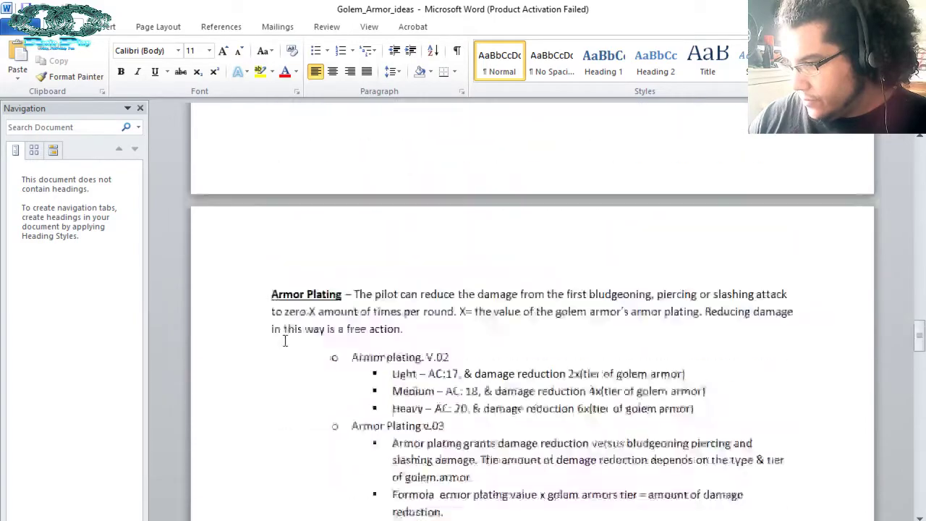
{"action": "scroll", "coordinate": [394, 341], "scroll_direction": "down", "scroll_amount": 4}
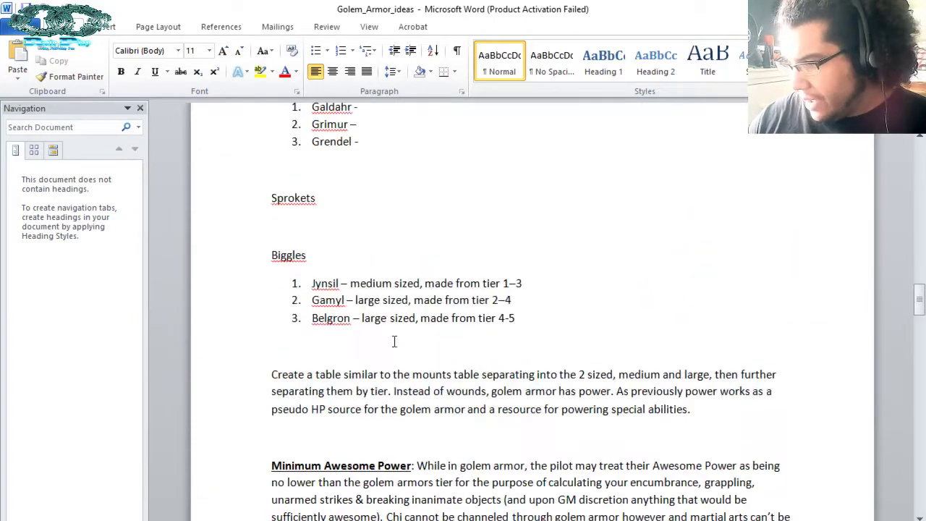
{"action": "left_click", "coordinate": [322, 283]}
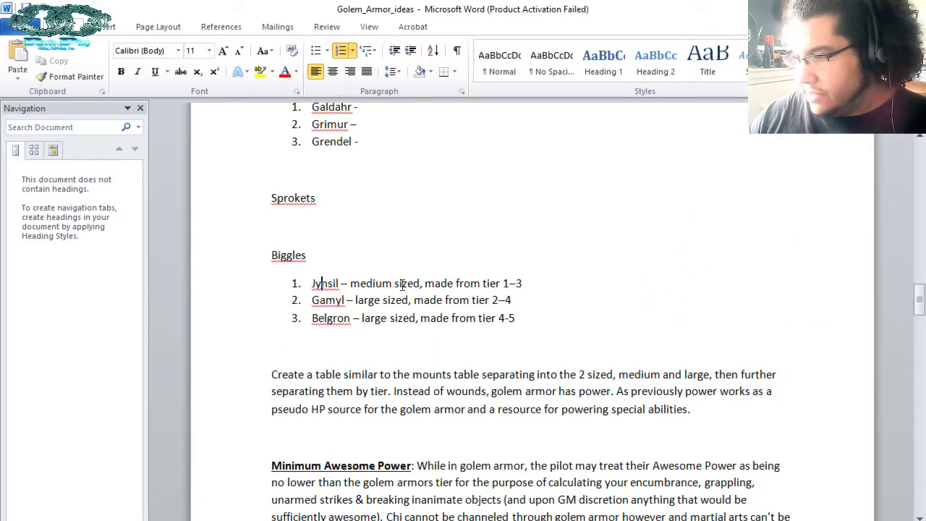
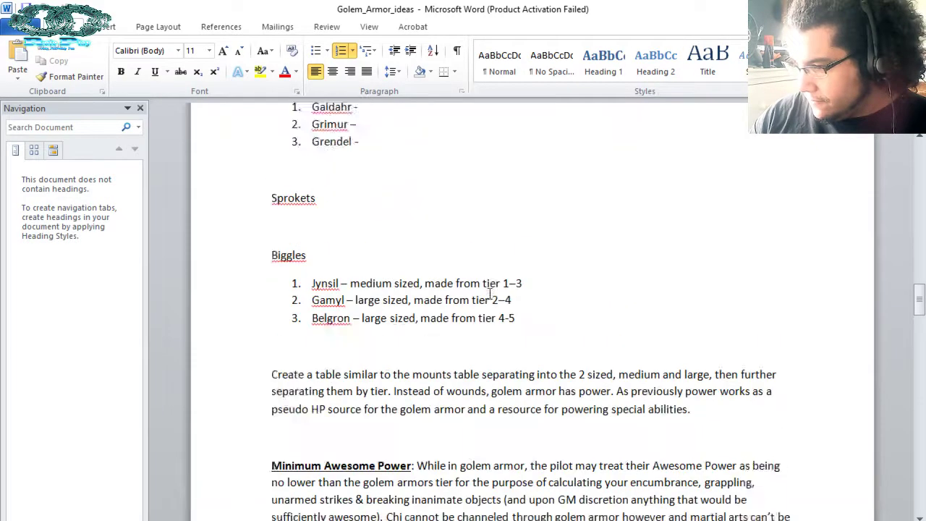
{"action": "scroll", "coordinate": [491, 293], "scroll_direction": "up", "scroll_amount": 2}
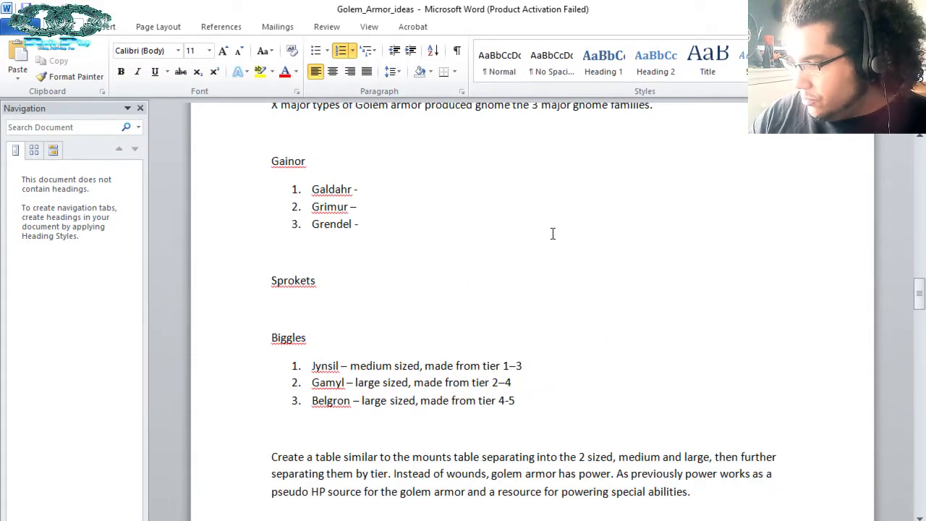
{"action": "scroll", "coordinate": [413, 326], "scroll_direction": "down", "scroll_amount": 1}
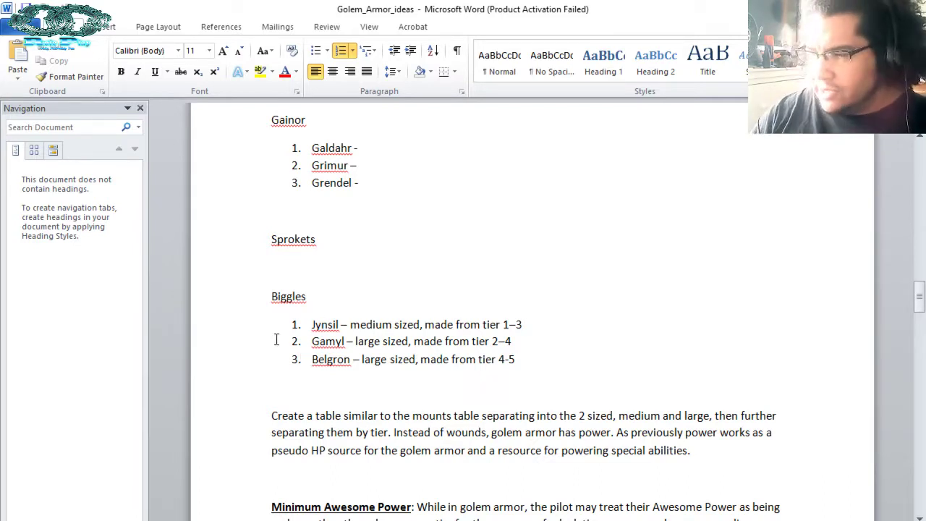
{"action": "scroll", "coordinate": [381, 293], "scroll_direction": "down", "scroll_amount": 1}
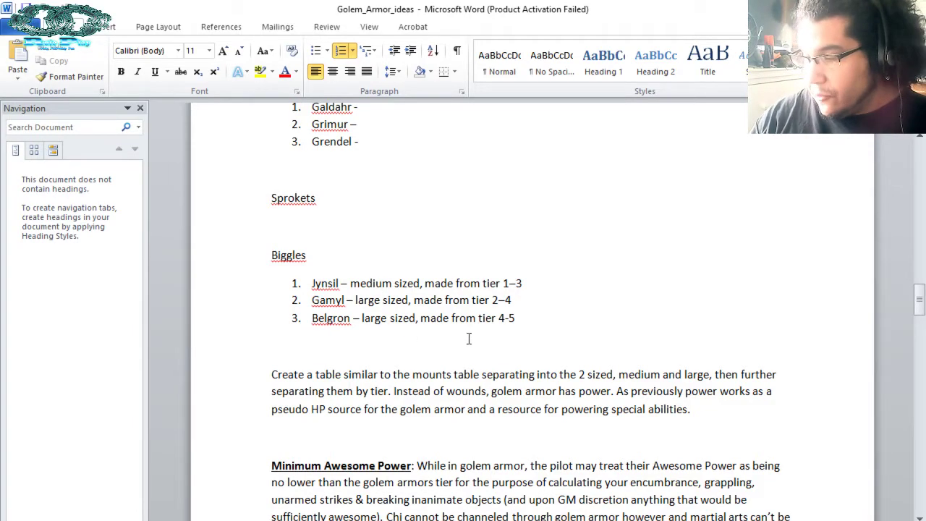
{"action": "scroll", "coordinate": [442, 324], "scroll_direction": "down", "scroll_amount": 10}
{"action": "scroll", "coordinate": [442, 324], "scroll_direction": "down", "scroll_amount": 15}
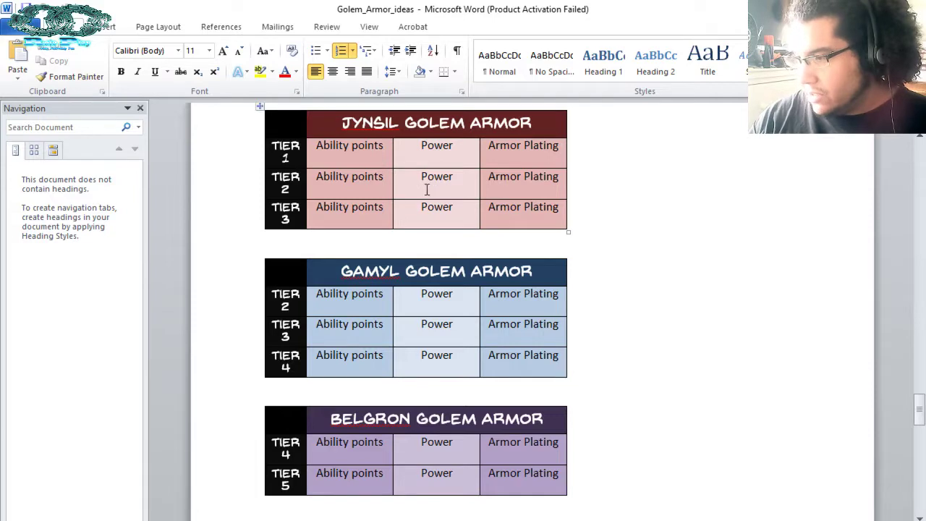
{"action": "left_click", "coordinate": [845, 9]}
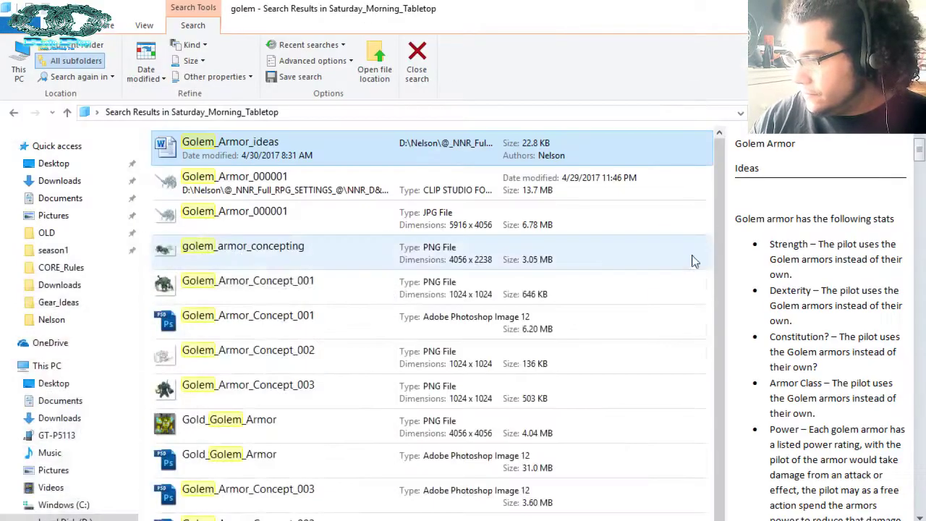
Switch to Clip Studio Paint and ink the lines joining the golem's helmet to both shoulders and the spiked shoulder plate's inner edge
{"action": "key", "text": "alt+Tab"}
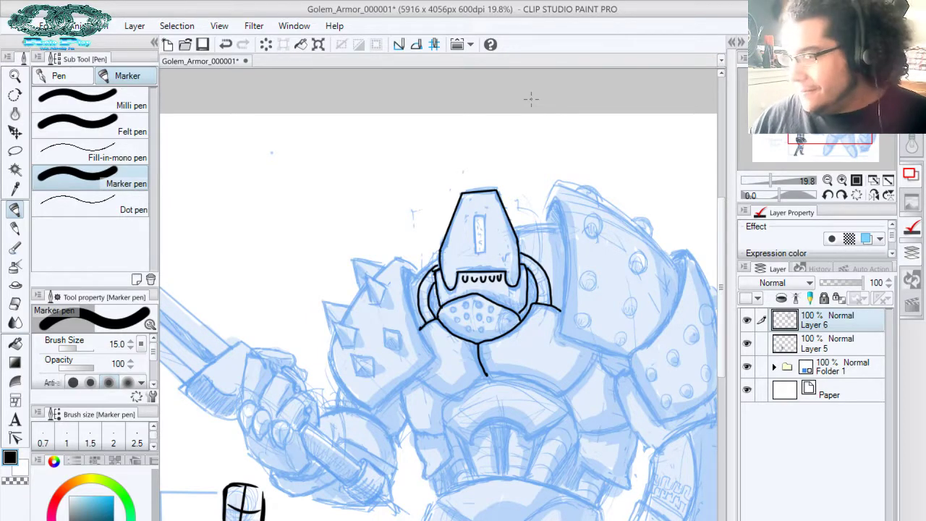
{"action": "left_click_drag", "start_coordinate": [466, 225], "coordinate": [456, 198]}
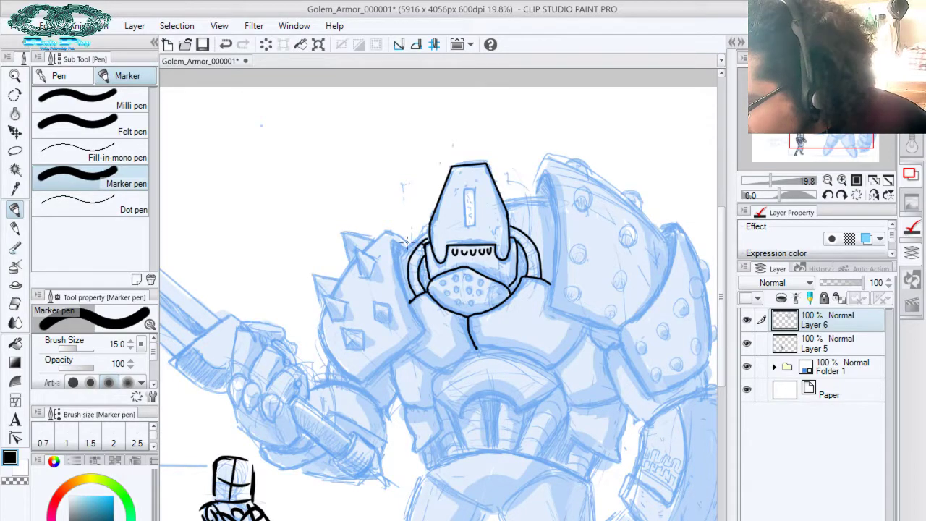
{"action": "left_click_drag", "start_coordinate": [779, 195], "coordinate": [763, 195]}
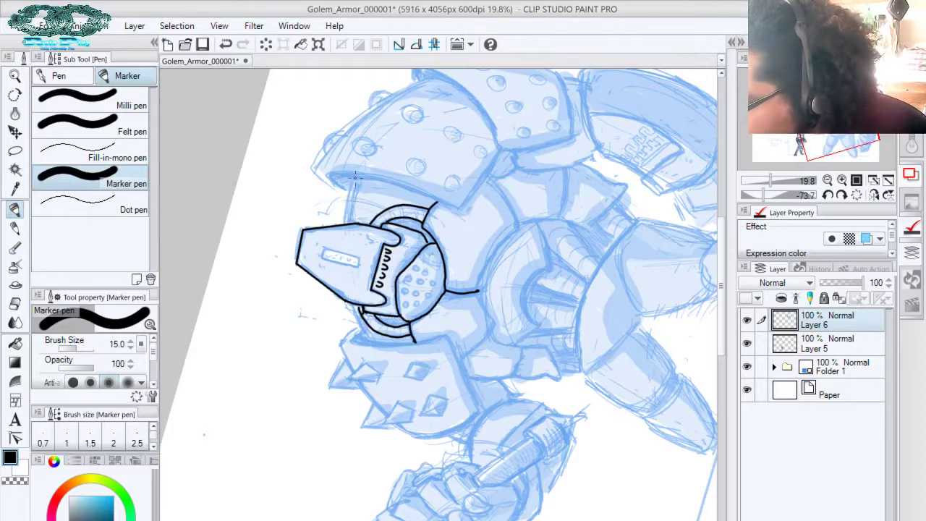
{"action": "left_click_drag", "start_coordinate": [354, 176], "coordinate": [341, 228]}
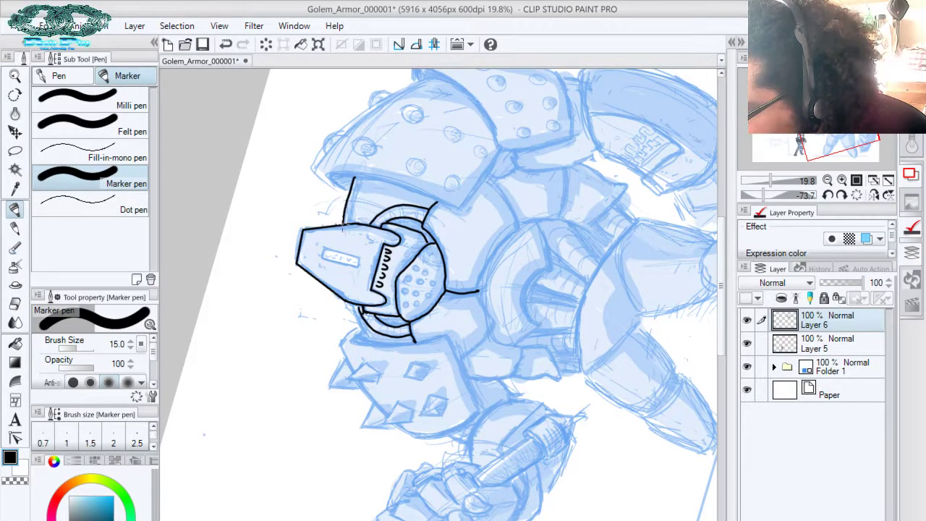
{"action": "left_click_drag", "start_coordinate": [354, 317], "coordinate": [371, 345]}
{"action": "left_click_drag", "start_coordinate": [787, 196], "coordinate": [780, 197]}
{"action": "mouse_move", "coordinate": [416, 231]}
{"action": "left_mouse_down"}
{"action": "mouse_move", "coordinate": [404, 248]}
{"action": "mouse_move", "coordinate": [407, 293]}
{"action": "mouse_move", "coordinate": [424, 325]}
{"action": "left_mouse_up"}
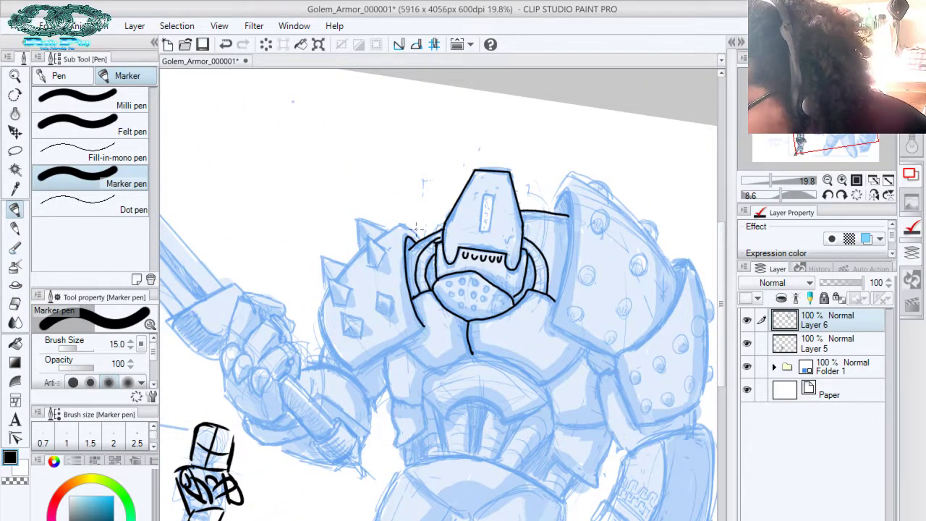
Ink the spiked shoulder plate's upper contour, redoing the first strokes and continuing past the bases of the two edge spikes
{"action": "mouse_move", "coordinate": [421, 240]}
{"action": "left_mouse_down"}
{"action": "mouse_move", "coordinate": [401, 223]}
{"action": "mouse_move", "coordinate": [412, 230]}
{"action": "mouse_move", "coordinate": [364, 236]}
{"action": "mouse_move", "coordinate": [365, 248]}
{"action": "left_mouse_up"}
{"action": "key", "text": "ctrl+z"}
{"action": "key", "text": "ctrl+z"}
{"action": "left_click_drag", "start_coordinate": [417, 210], "coordinate": [540, 137]}
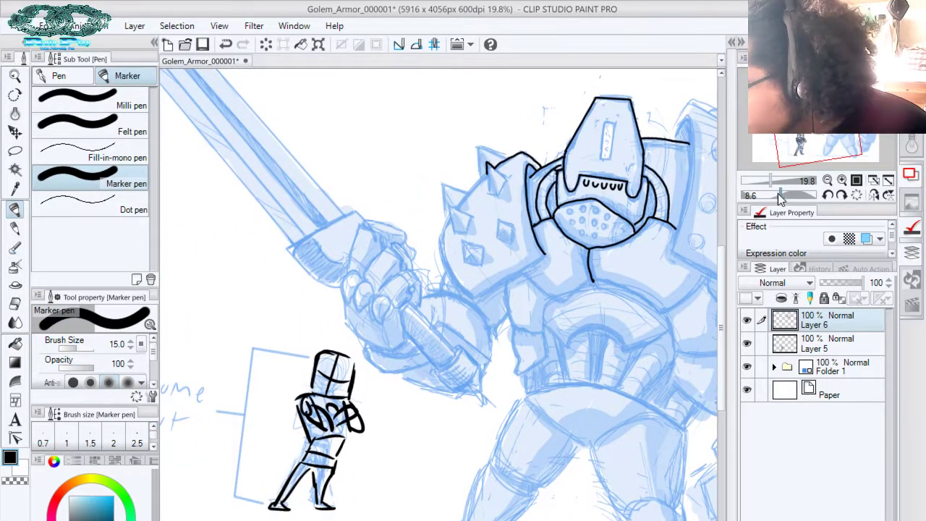
{"action": "left_click_drag", "start_coordinate": [779, 198], "coordinate": [758, 152]}
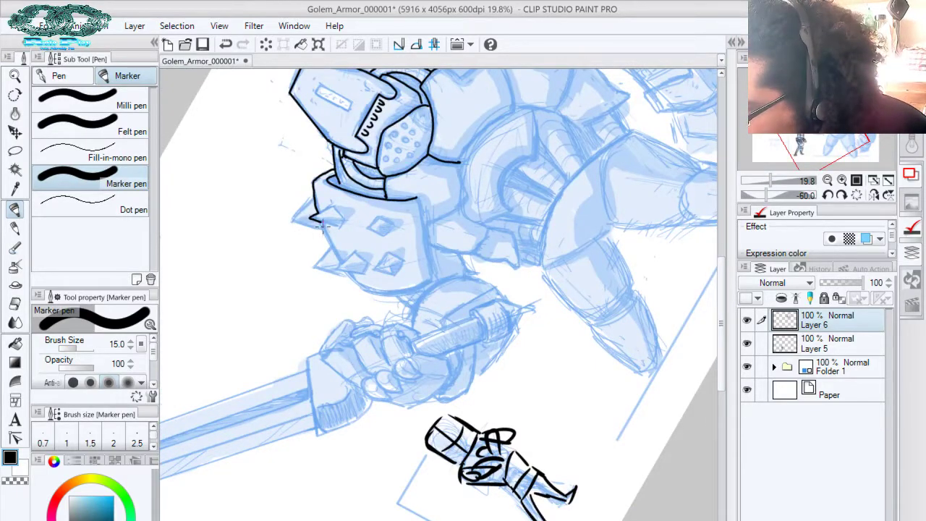
{"action": "mouse_move", "coordinate": [323, 227]}
{"action": "left_mouse_down"}
{"action": "mouse_move", "coordinate": [337, 268]}
{"action": "mouse_move", "coordinate": [362, 291]}
{"action": "left_mouse_up"}
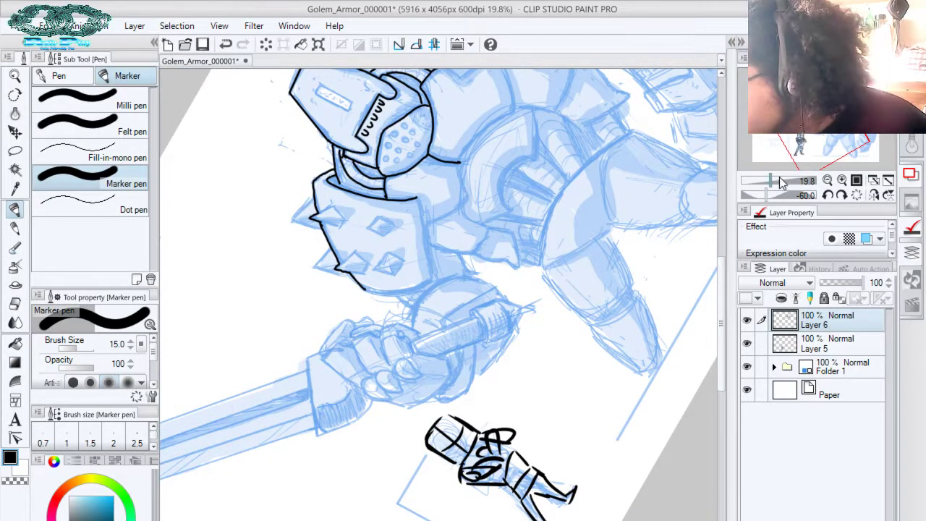
Ink the spiked shoulder plate's rounded outer side and straight lower edge to close its outline
{"action": "mouse_move", "coordinate": [780, 180]}
{"action": "left_mouse_down"}
{"action": "mouse_move", "coordinate": [768, 181]}
{"action": "mouse_move", "coordinate": [772, 195]}
{"action": "mouse_move", "coordinate": [787, 197]}
{"action": "left_mouse_up"}
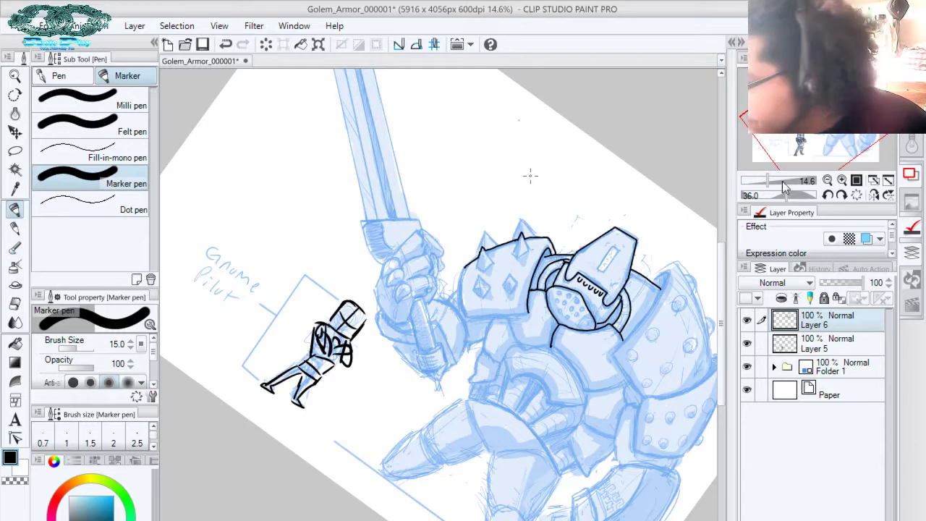
{"action": "left_click_drag", "start_coordinate": [775, 180], "coordinate": [785, 181]}
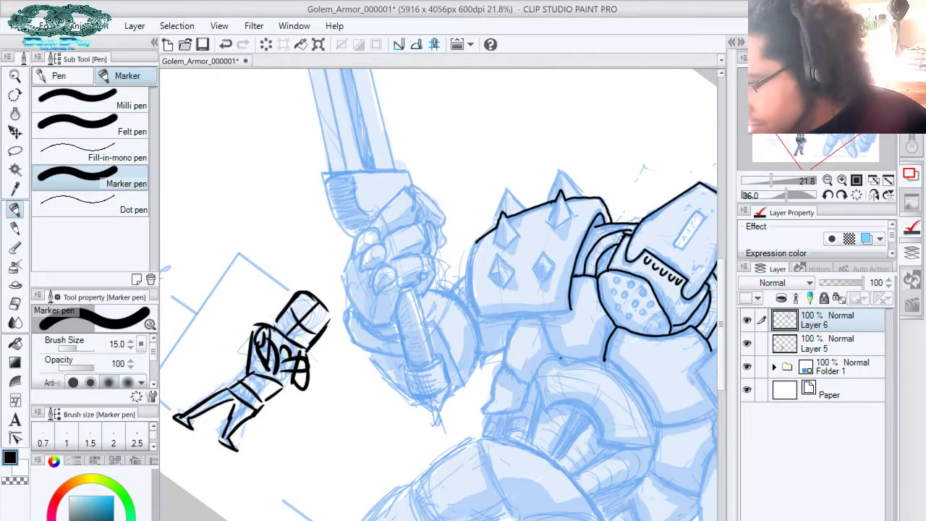
{"action": "mouse_move", "coordinate": [475, 241]}
{"action": "left_mouse_down"}
{"action": "mouse_move", "coordinate": [469, 308]}
{"action": "mouse_move", "coordinate": [479, 317]}
{"action": "left_mouse_up"}
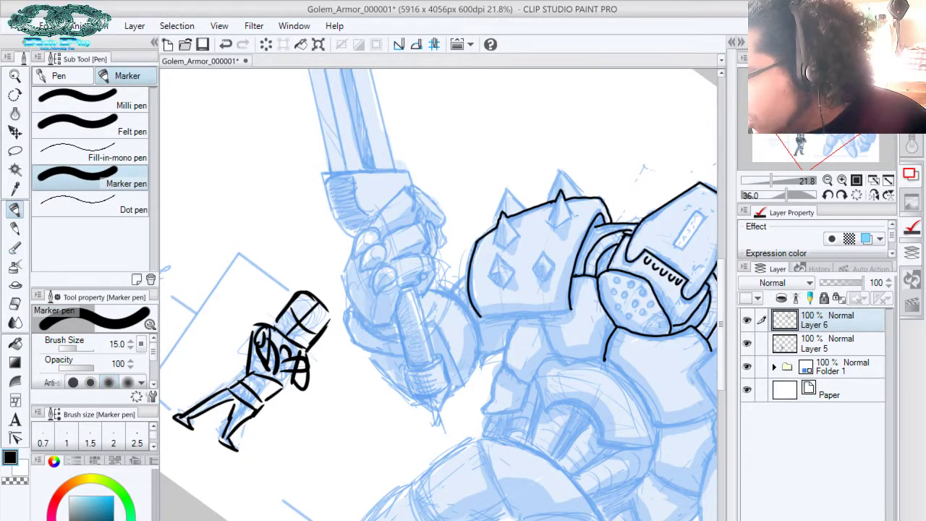
{"action": "left_click", "coordinate": [772, 182]}
{"action": "left_click_drag", "start_coordinate": [786, 194], "coordinate": [803, 199]}
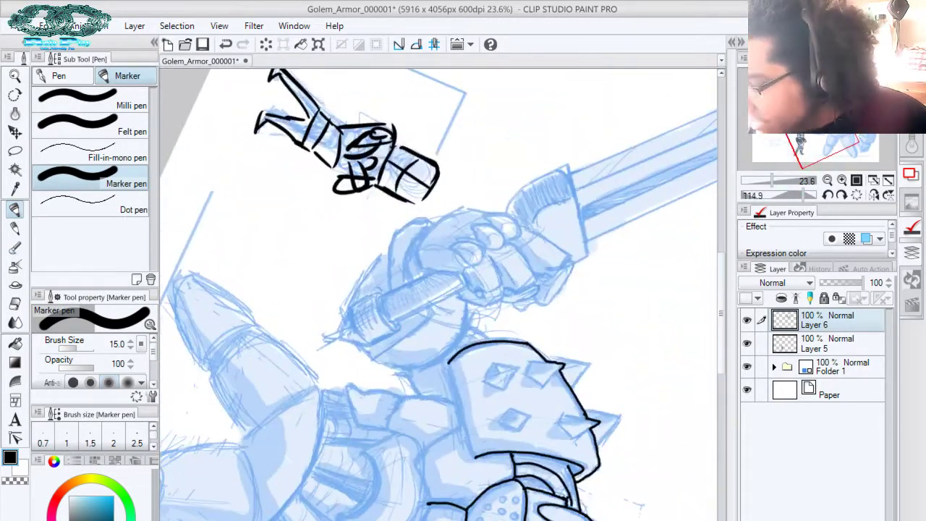
{"action": "left_click_drag", "start_coordinate": [558, 350], "coordinate": [516, 190]}
{"action": "left_click_drag", "start_coordinate": [409, 206], "coordinate": [432, 299]}
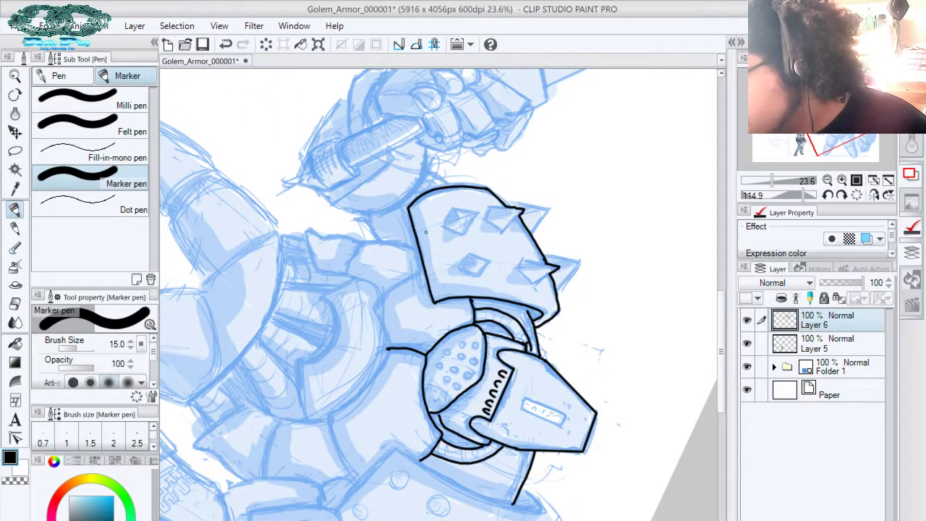
Ink the outlines of the two edge spikes, two overlapping spikes and two diamond-shaped studs on the golem's shoulder plate
{"action": "left_click_drag", "start_coordinate": [792, 196], "coordinate": [781, 194]}
{"action": "left_click_drag", "start_coordinate": [519, 252], "coordinate": [638, 310]}
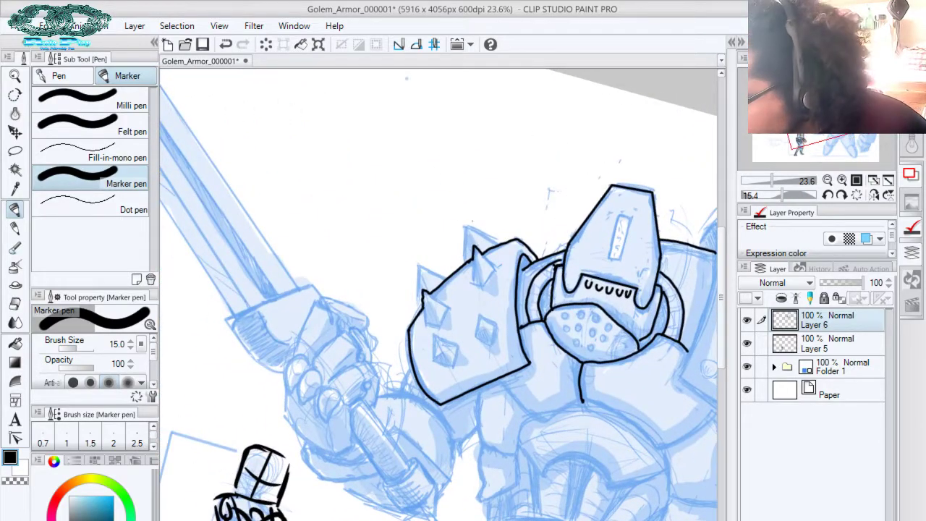
{"action": "mouse_move", "coordinate": [466, 262]}
{"action": "left_mouse_down"}
{"action": "mouse_move", "coordinate": [464, 228]}
{"action": "mouse_move", "coordinate": [498, 242]}
{"action": "left_mouse_up"}
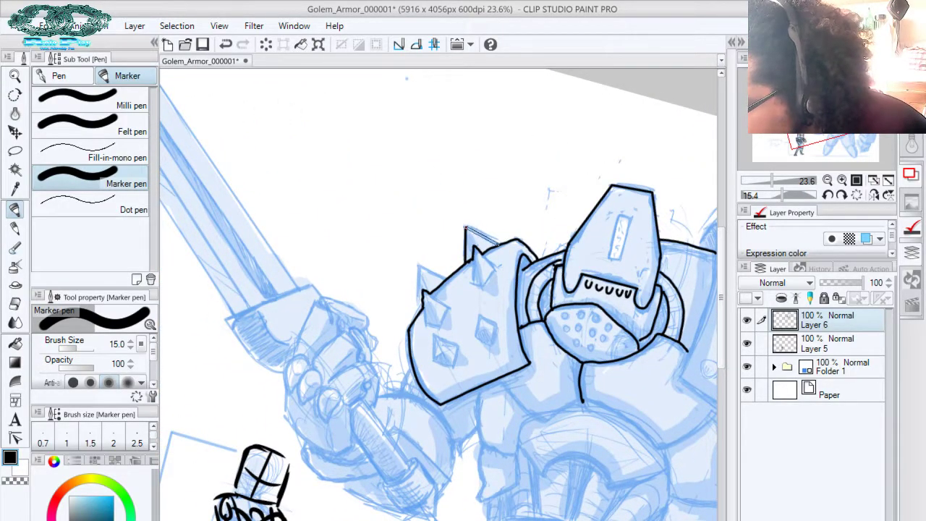
{"action": "mouse_move", "coordinate": [417, 265]}
{"action": "left_mouse_down"}
{"action": "mouse_move", "coordinate": [444, 279]}
{"action": "mouse_move", "coordinate": [418, 290]}
{"action": "mouse_move", "coordinate": [425, 322]}
{"action": "left_mouse_up"}
{"action": "mouse_move", "coordinate": [424, 291]}
{"action": "left_mouse_down"}
{"action": "mouse_move", "coordinate": [449, 309]}
{"action": "mouse_move", "coordinate": [443, 325]}
{"action": "mouse_move", "coordinate": [425, 324]}
{"action": "left_mouse_up"}
{"action": "mouse_move", "coordinate": [475, 246]}
{"action": "left_mouse_down"}
{"action": "mouse_move", "coordinate": [464, 207]}
{"action": "mouse_move", "coordinate": [463, 243]}
{"action": "mouse_move", "coordinate": [473, 249]}
{"action": "mouse_move", "coordinate": [483, 229]}
{"action": "mouse_move", "coordinate": [477, 246]}
{"action": "mouse_move", "coordinate": [465, 207]}
{"action": "left_mouse_up"}
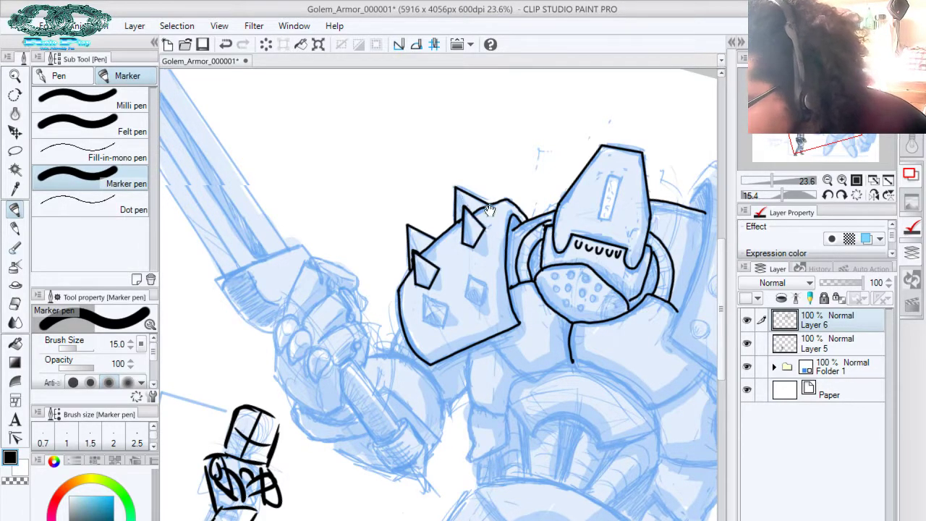
{"action": "mouse_move", "coordinate": [482, 238]}
{"action": "left_mouse_down"}
{"action": "mouse_move", "coordinate": [496, 186]}
{"action": "mouse_move", "coordinate": [481, 234]}
{"action": "mouse_move", "coordinate": [483, 250]}
{"action": "mouse_move", "coordinate": [499, 253]}
{"action": "mouse_move", "coordinate": [501, 233]}
{"action": "mouse_move", "coordinate": [481, 226]}
{"action": "mouse_move", "coordinate": [437, 259]}
{"action": "mouse_move", "coordinate": [437, 272]}
{"action": "mouse_move", "coordinate": [459, 276]}
{"action": "mouse_move", "coordinate": [461, 257]}
{"action": "mouse_move", "coordinate": [438, 245]}
{"action": "mouse_move", "coordinate": [456, 273]}
{"action": "left_mouse_up"}
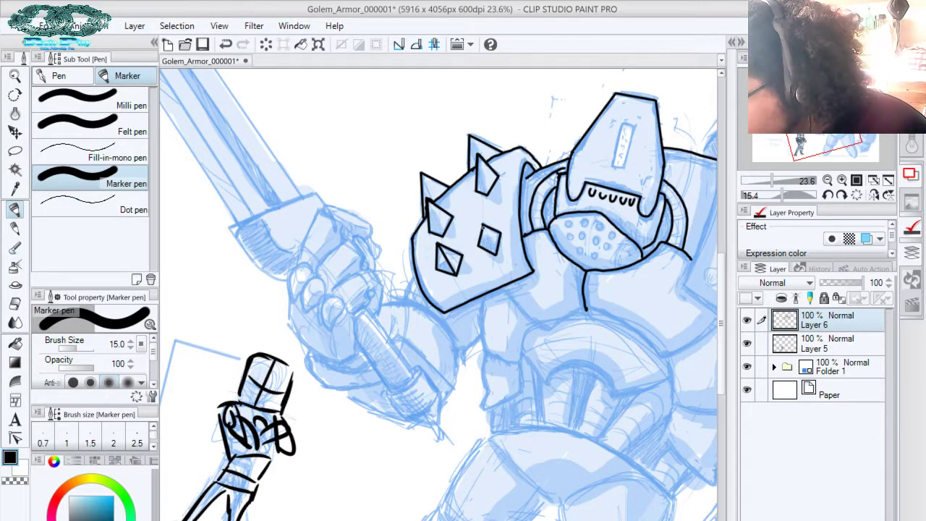
{"action": "left_click_drag", "start_coordinate": [483, 228], "coordinate": [495, 254]}
{"action": "key", "text": "ctrl+z"}
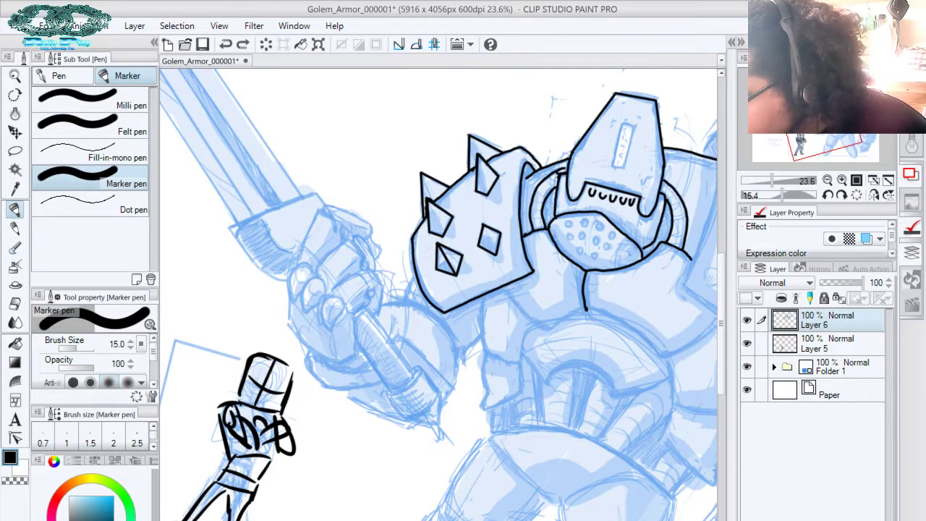
{"action": "key", "text": "ctrl+z"}
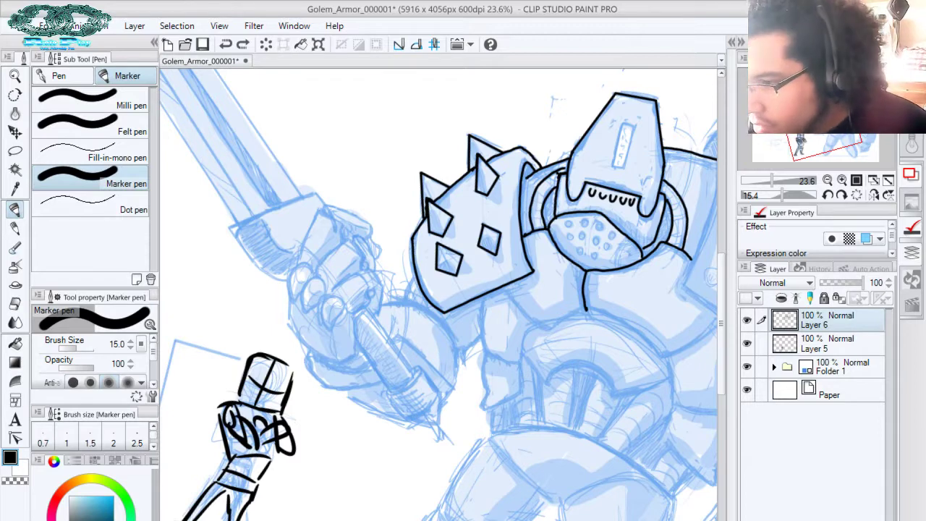
Ink thin facet lines inside the shoulder plate's spikes and diamond studs with the Fill-in-mono pen, redoing unsatisfactory strokes
{"action": "left_click", "coordinate": [128, 154]}
{"action": "left_click_drag", "start_coordinate": [443, 246], "coordinate": [455, 279]}
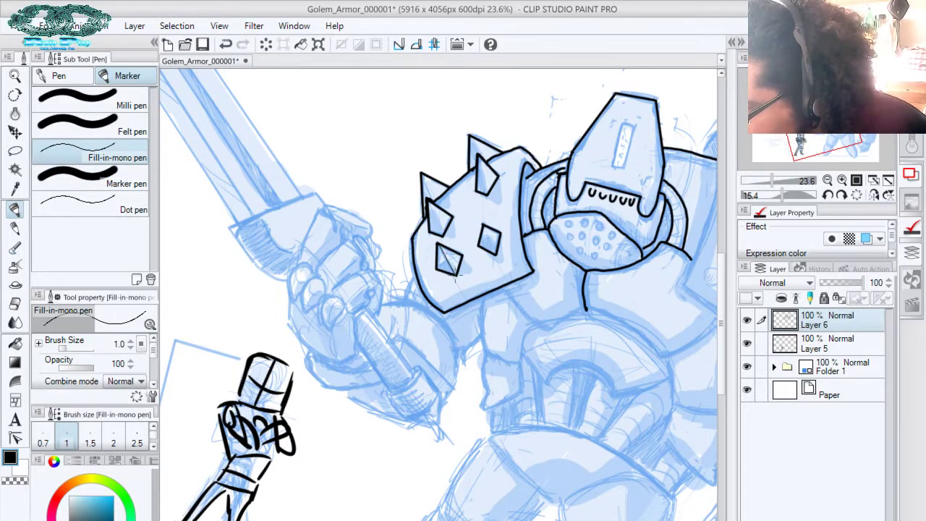
{"action": "mouse_move", "coordinate": [437, 247]}
{"action": "left_mouse_down"}
{"action": "mouse_move", "coordinate": [452, 271]}
{"action": "mouse_move", "coordinate": [444, 255]}
{"action": "mouse_move", "coordinate": [444, 263]}
{"action": "mouse_move", "coordinate": [462, 256]}
{"action": "mouse_move", "coordinate": [447, 261]}
{"action": "mouse_move", "coordinate": [490, 232]}
{"action": "mouse_move", "coordinate": [484, 227]}
{"action": "mouse_move", "coordinate": [495, 253]}
{"action": "mouse_move", "coordinate": [503, 232]}
{"action": "mouse_move", "coordinate": [479, 243]}
{"action": "left_mouse_up"}
{"action": "key", "text": "ctrl+z"}
{"action": "key", "text": "ctrl+z"}
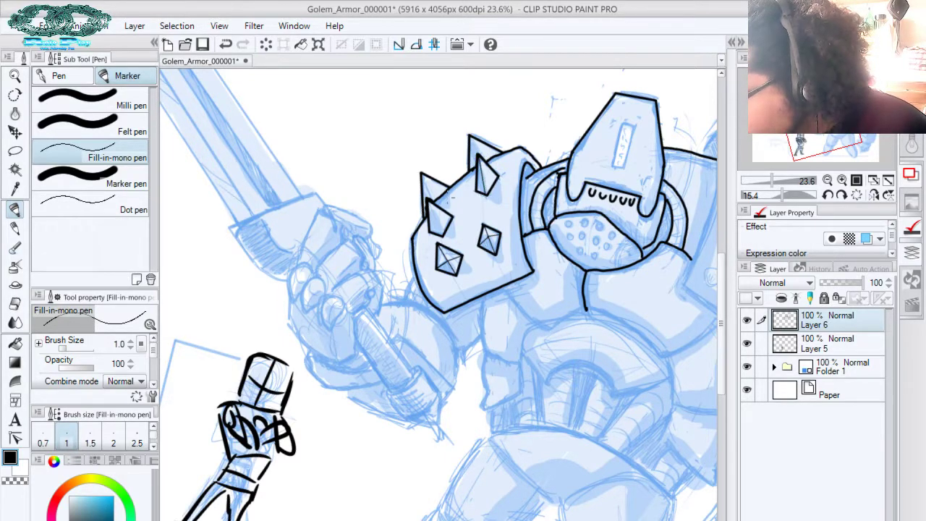
{"action": "left_click_drag", "start_coordinate": [426, 203], "coordinate": [437, 228]}
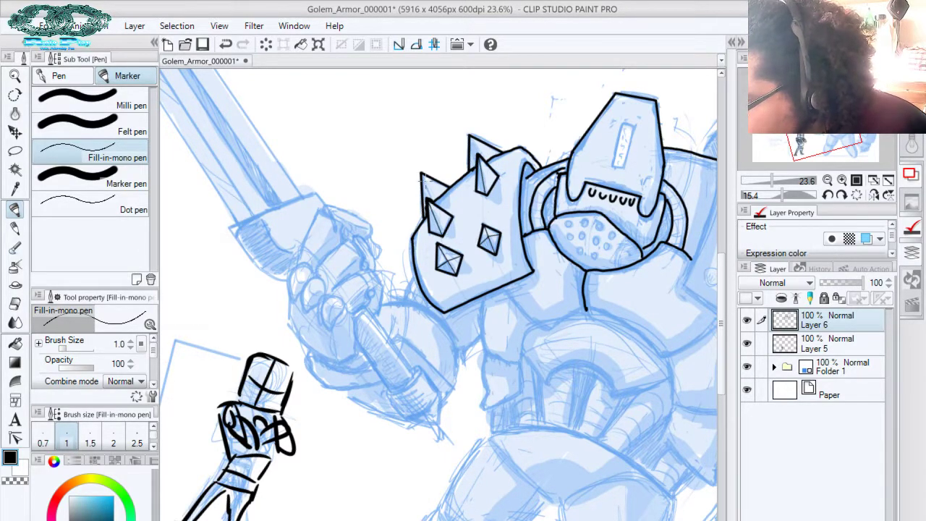
{"action": "left_click_drag", "start_coordinate": [420, 175], "coordinate": [432, 192]}
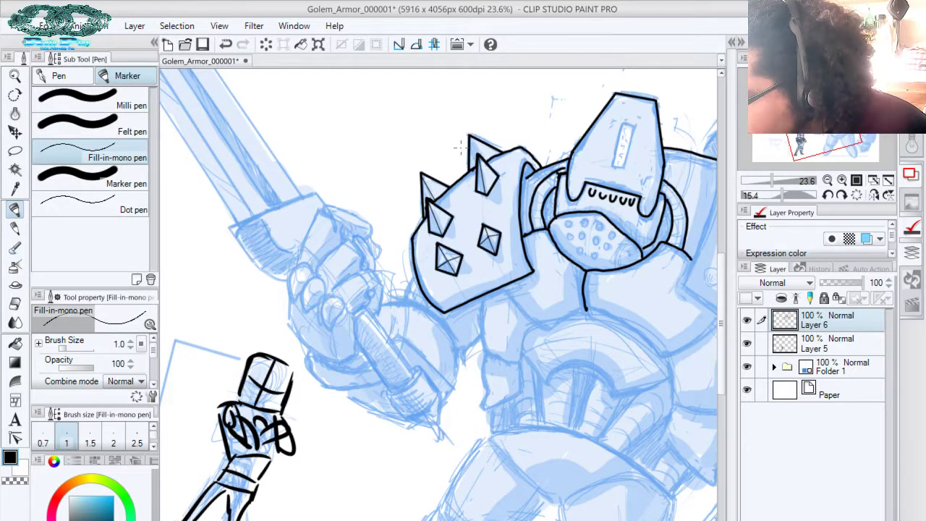
{"action": "key", "text": "ctrl+z"}
{"action": "left_click_drag", "start_coordinate": [422, 174], "coordinate": [436, 197]}
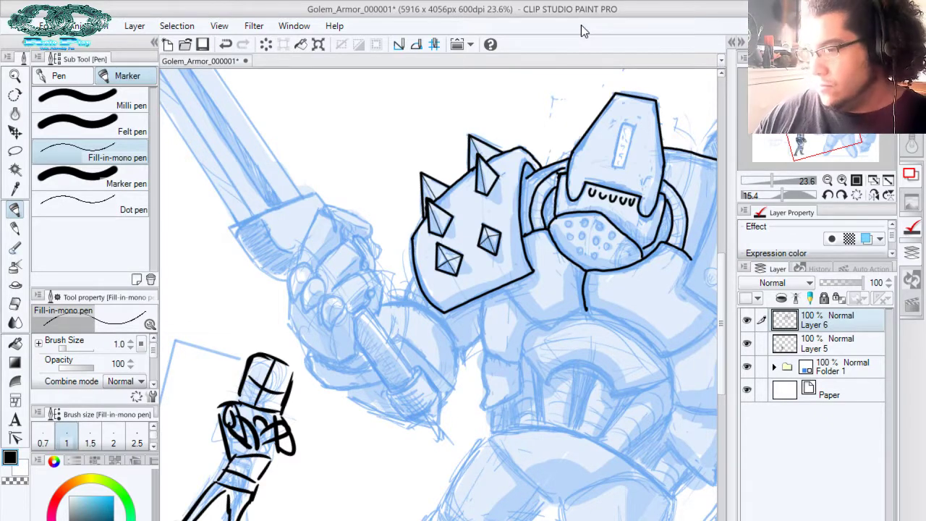
Switch back to the Marker pen and ink the short arm contour emerging beneath the spiked shoulder plate's outer edge, redoing it once
{"action": "left_click", "coordinate": [116, 179]}
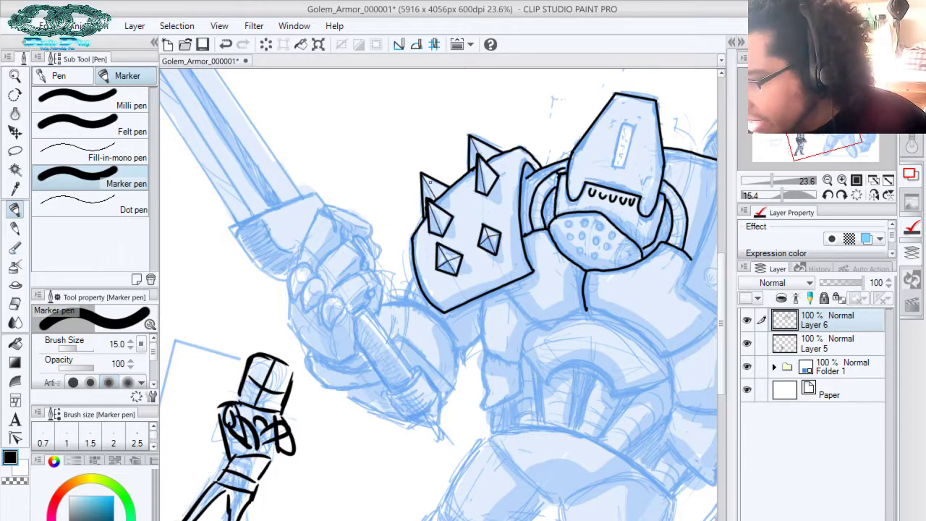
{"action": "left_click_drag", "start_coordinate": [416, 270], "coordinate": [405, 295]}
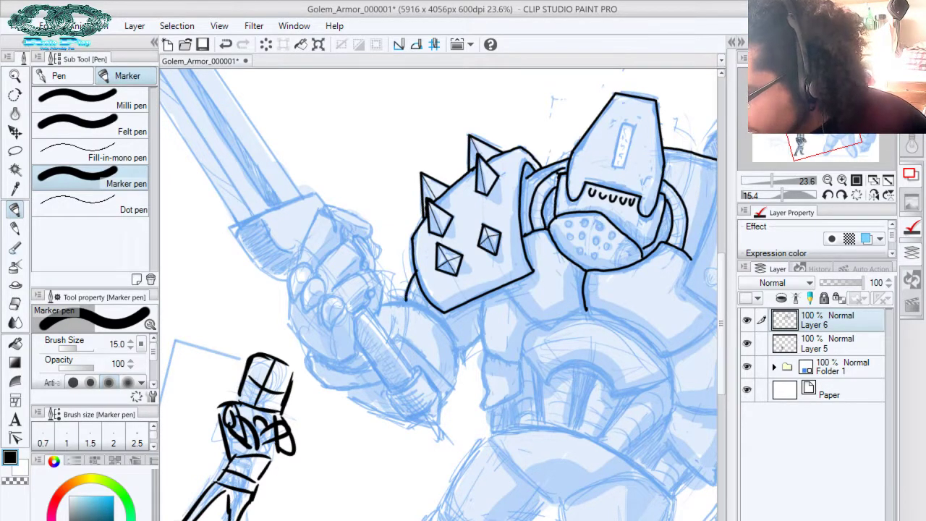
{"action": "key", "text": "ctrl+z"}
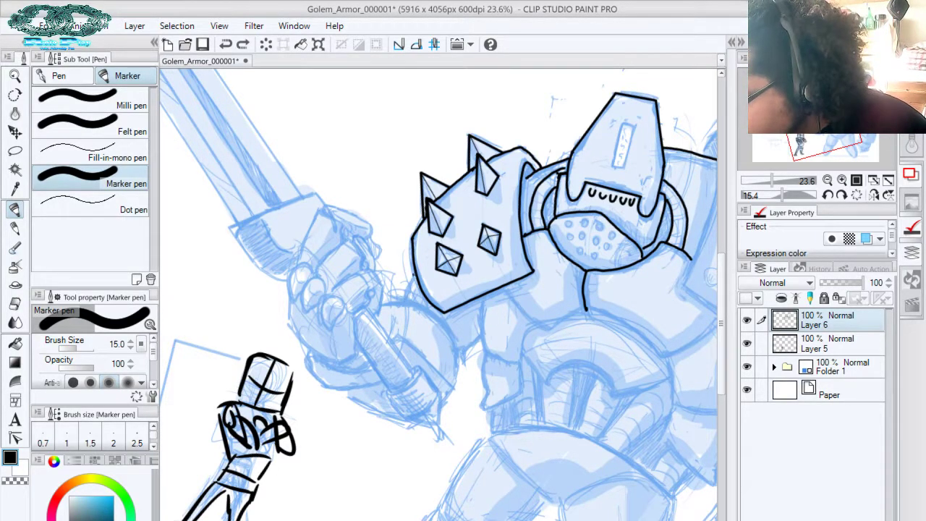
{"action": "left_click_drag", "start_coordinate": [414, 274], "coordinate": [405, 300]}
Ink the torso's side contour and waist seam below the spiked shoulder plate, plus the adjoining underside of the upper arm
{"action": "left_click_drag", "start_coordinate": [499, 265], "coordinate": [512, 185]}
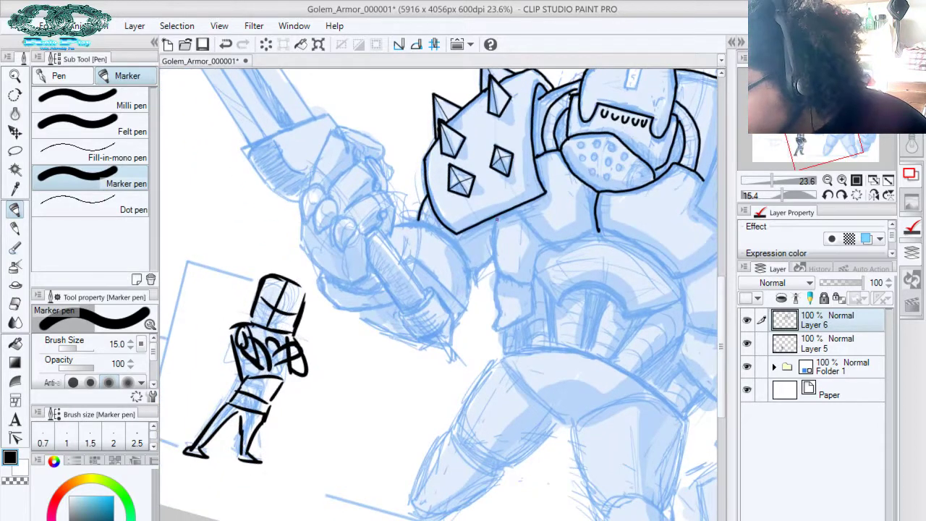
{"action": "left_click_drag", "start_coordinate": [497, 216], "coordinate": [491, 271]}
{"action": "key", "text": "ctrl+x"}
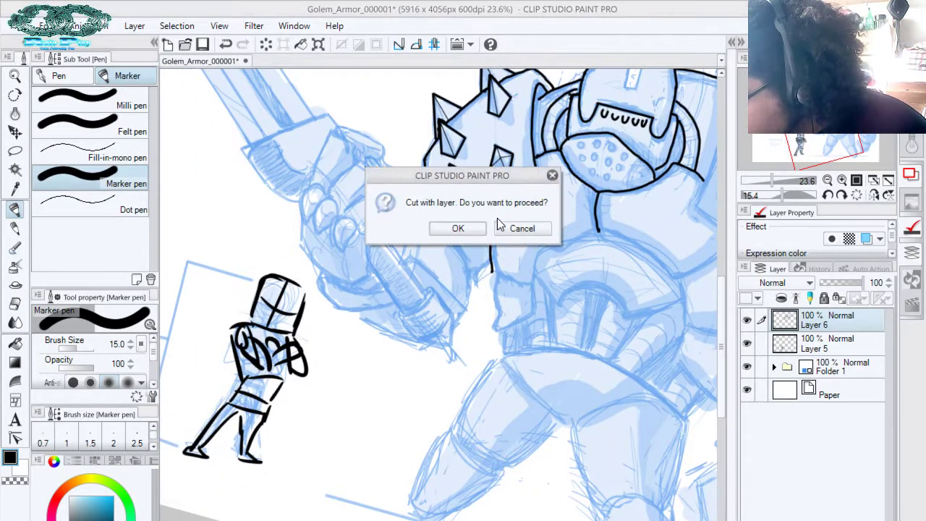
{"action": "left_click", "coordinate": [500, 224]}
{"action": "key", "text": "ctrl+z"}
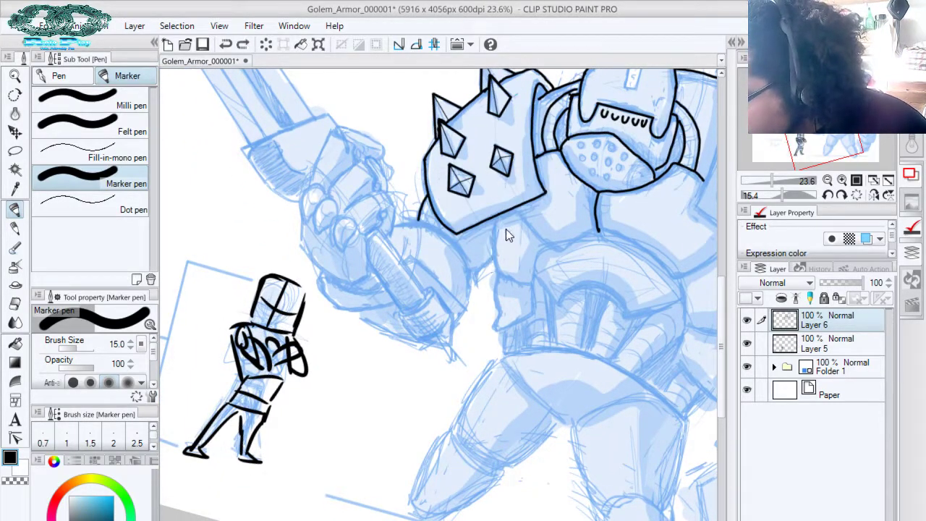
{"action": "mouse_move", "coordinate": [498, 216]}
{"action": "left_mouse_down"}
{"action": "mouse_move", "coordinate": [493, 270]}
{"action": "mouse_move", "coordinate": [523, 284]}
{"action": "mouse_move", "coordinate": [527, 277]}
{"action": "mouse_move", "coordinate": [496, 274]}
{"action": "mouse_move", "coordinate": [497, 327]}
{"action": "left_mouse_up"}
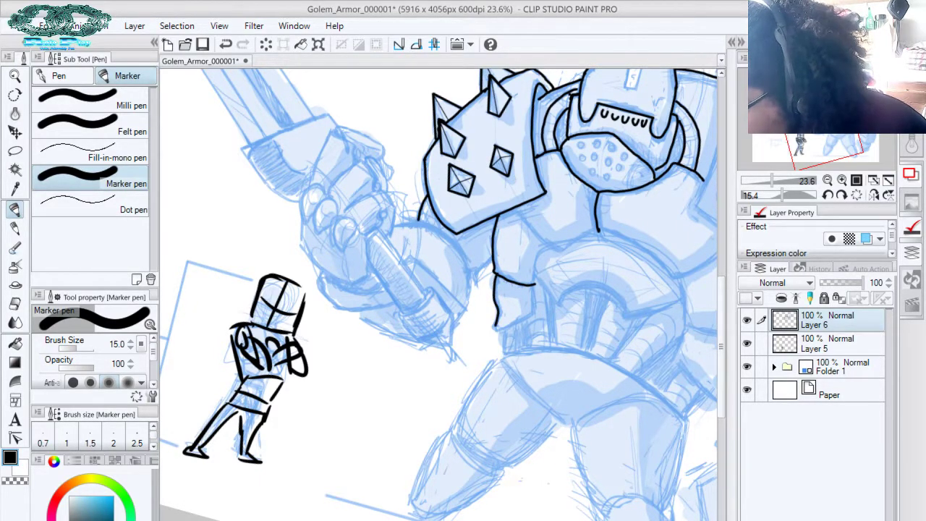
{"action": "left_click_drag", "start_coordinate": [490, 262], "coordinate": [467, 273]}
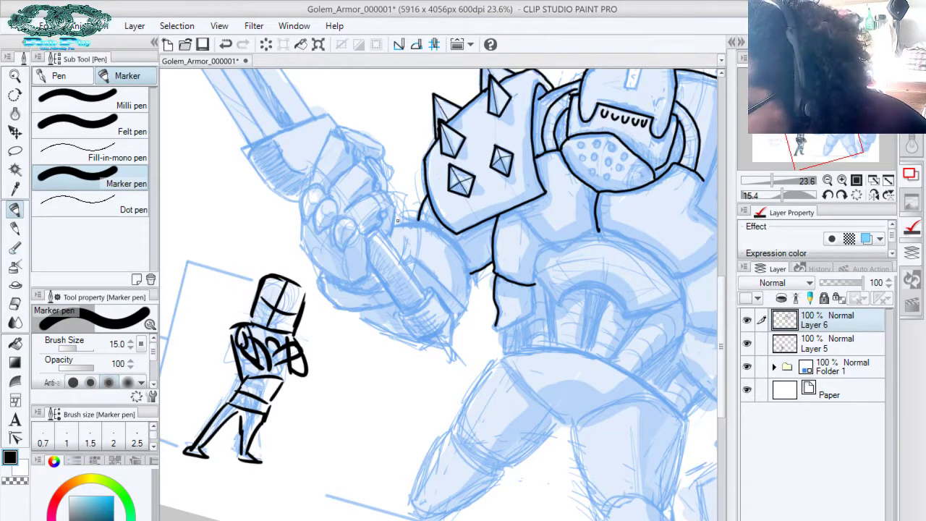
Ink the sword arm's rounded elbow plate, its straight inner edge and the small rim at its lower tip, redoing strokes as needed
{"action": "mouse_move", "coordinate": [394, 224]}
{"action": "left_mouse_down"}
{"action": "mouse_move", "coordinate": [429, 222]}
{"action": "mouse_move", "coordinate": [450, 237]}
{"action": "mouse_move", "coordinate": [471, 280]}
{"action": "mouse_move", "coordinate": [462, 310]}
{"action": "left_mouse_up"}
{"action": "key", "text": "ctrl+z"}
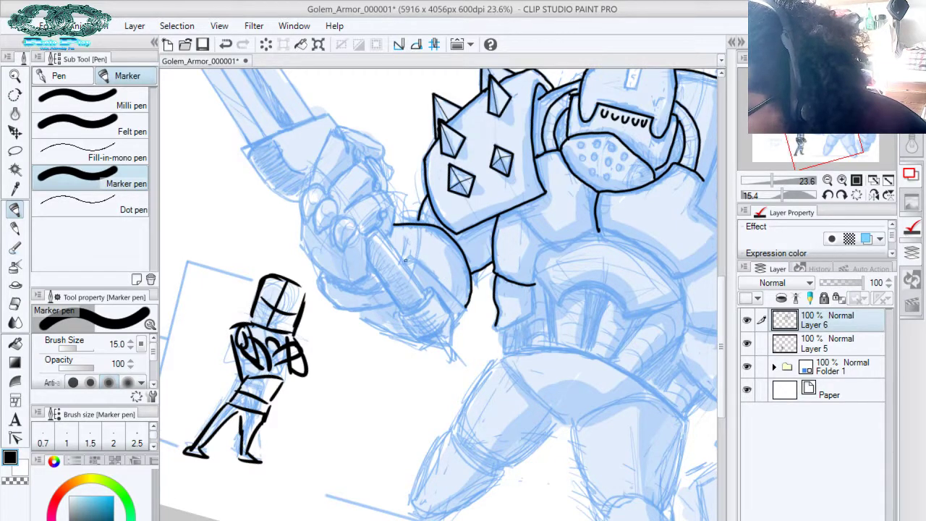
{"action": "mouse_move", "coordinate": [405, 262]}
{"action": "left_mouse_down"}
{"action": "mouse_move", "coordinate": [468, 305]}
{"action": "mouse_move", "coordinate": [460, 325]}
{"action": "mouse_move", "coordinate": [470, 309]}
{"action": "mouse_move", "coordinate": [455, 332]}
{"action": "mouse_move", "coordinate": [407, 341]}
{"action": "left_mouse_up"}
{"action": "key", "text": "ctrl+z"}
{"action": "key", "text": "ctrl+z"}
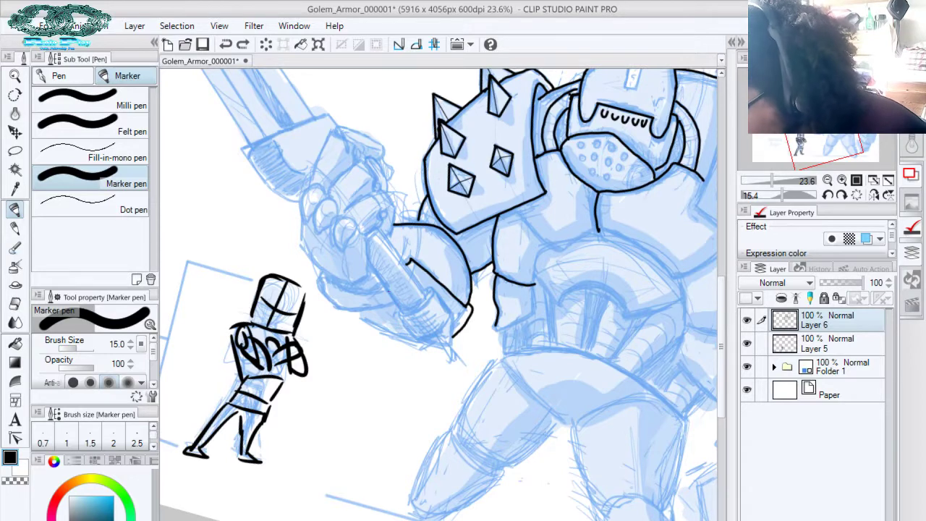
{"action": "key", "text": "ctrl+z"}
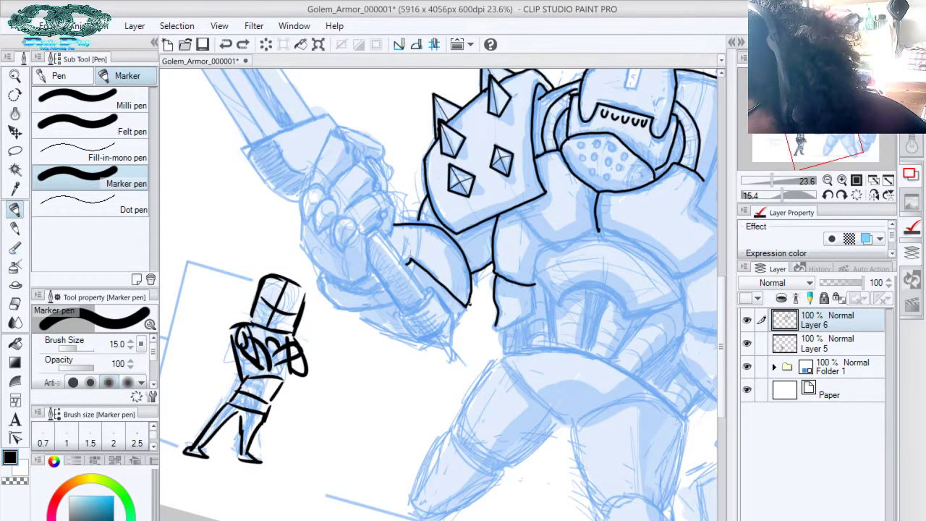
{"action": "mouse_move", "coordinate": [469, 305]}
{"action": "left_mouse_down"}
{"action": "mouse_move", "coordinate": [463, 325]}
{"action": "mouse_move", "coordinate": [451, 323]}
{"action": "left_mouse_up"}
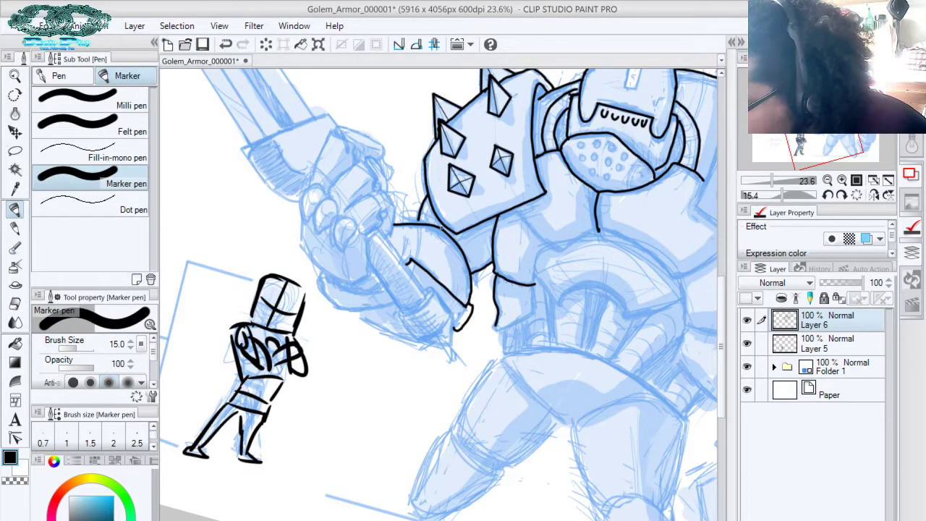
Ink the curved double-line wrist cuff below the golem's sword hand
{"action": "mouse_move", "coordinate": [383, 277]}
{"action": "left_mouse_down"}
{"action": "mouse_move", "coordinate": [342, 292]}
{"action": "mouse_move", "coordinate": [319, 268]}
{"action": "mouse_move", "coordinate": [324, 294]}
{"action": "mouse_move", "coordinate": [357, 309]}
{"action": "mouse_move", "coordinate": [388, 303]}
{"action": "left_mouse_up"}
{"action": "key", "text": "ctrl+z"}
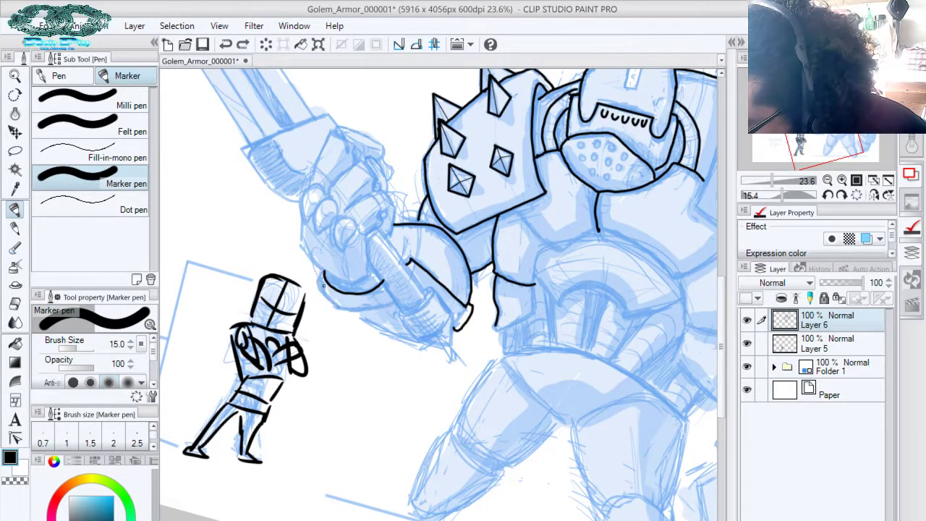
{"action": "mouse_move", "coordinate": [319, 270]}
{"action": "left_mouse_down"}
{"action": "mouse_move", "coordinate": [326, 294]}
{"action": "mouse_move", "coordinate": [352, 309]}
{"action": "mouse_move", "coordinate": [392, 294]}
{"action": "left_mouse_up"}
Ink the two long parallel edges of the sword handle below the hand, undoing the unsatisfactory strokes
{"action": "left_click_drag", "start_coordinate": [369, 257], "coordinate": [402, 312]}
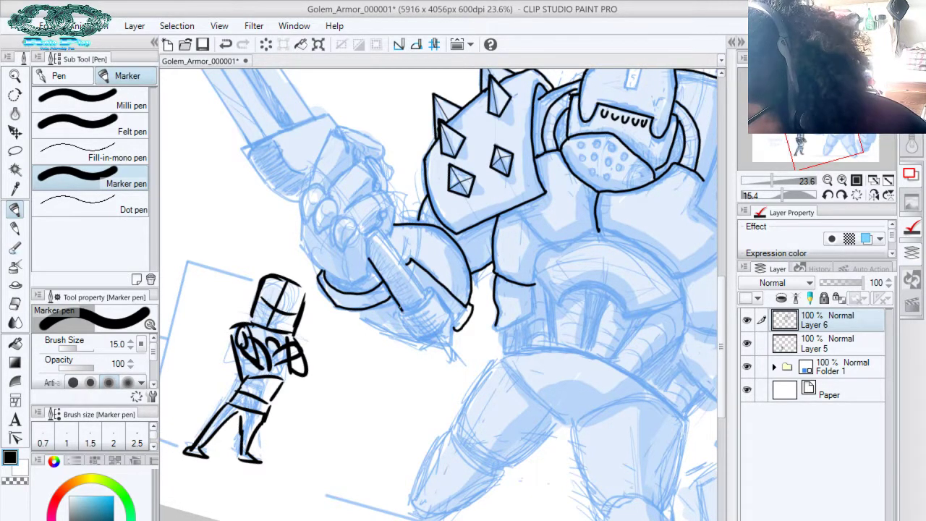
{"action": "key", "text": "ctrl+z"}
{"action": "left_click_drag", "start_coordinate": [369, 257], "coordinate": [402, 312]}
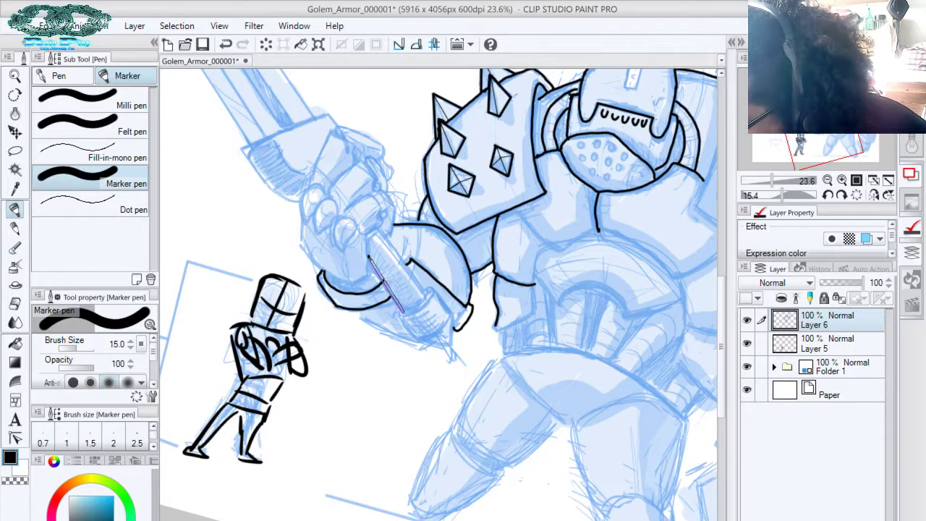
{"action": "mouse_move", "coordinate": [380, 228]}
{"action": "left_mouse_down"}
{"action": "mouse_move", "coordinate": [425, 293]}
{"action": "mouse_move", "coordinate": [402, 313]}
{"action": "left_mouse_up"}
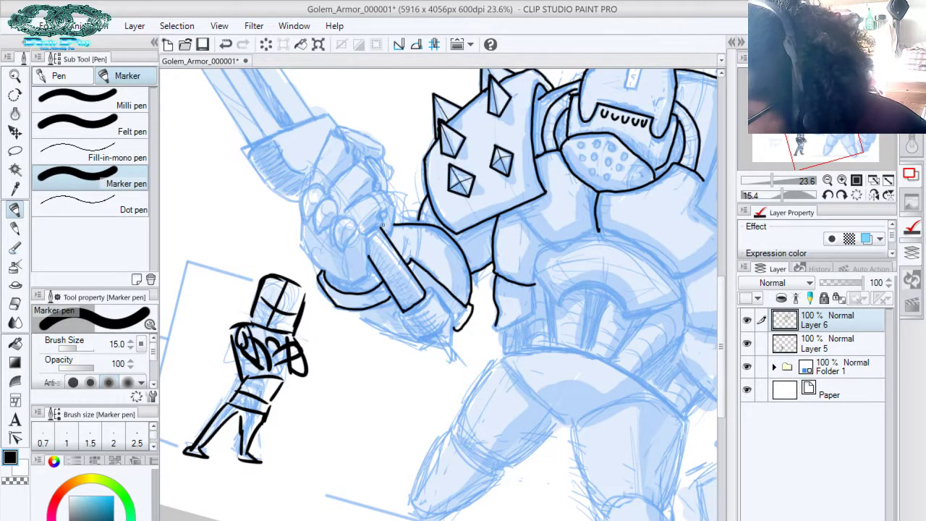
{"action": "key", "text": "ctrl+z"}
Ink the rounded collar at the end of the sword handle and the pointed pommel beyond it
{"action": "left_click", "coordinate": [798, 194]}
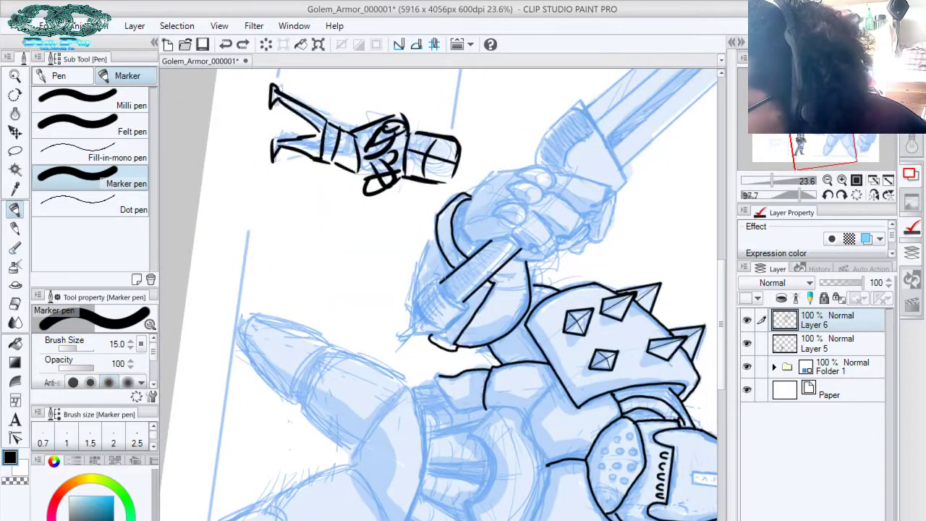
{"action": "left_click_drag", "start_coordinate": [798, 194], "coordinate": [808, 194]}
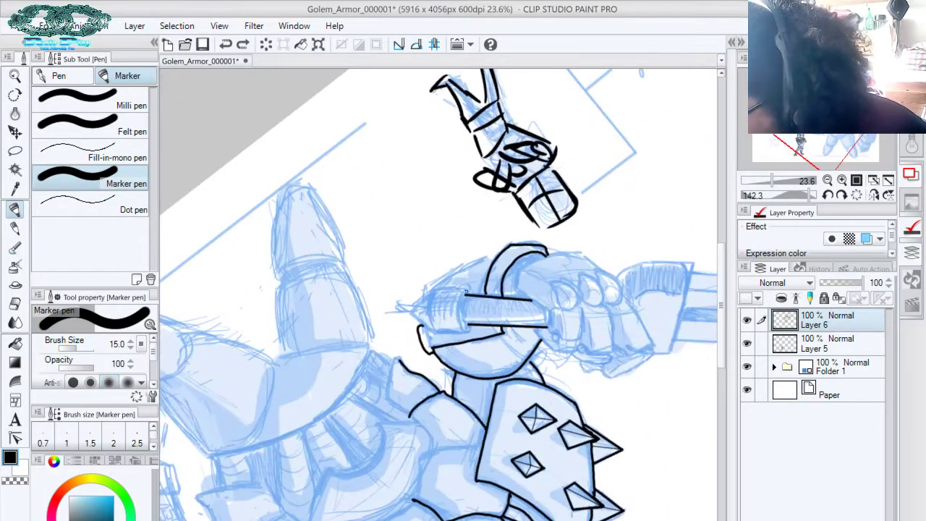
{"action": "mouse_move", "coordinate": [465, 292]}
{"action": "left_mouse_down"}
{"action": "mouse_move", "coordinate": [461, 324]}
{"action": "mouse_move", "coordinate": [471, 324]}
{"action": "left_mouse_up"}
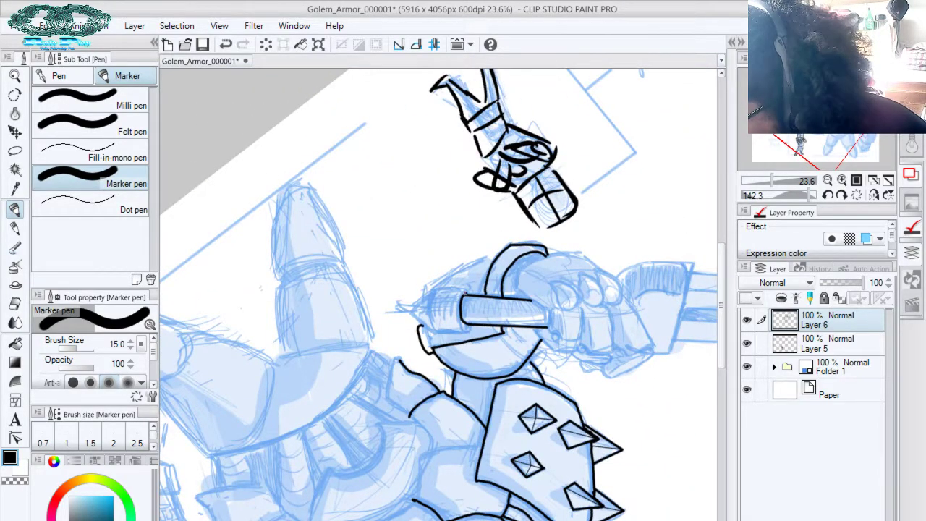
{"action": "mouse_move", "coordinate": [466, 290]}
{"action": "left_mouse_down"}
{"action": "mouse_move", "coordinate": [455, 304]}
{"action": "mouse_move", "coordinate": [458, 327]}
{"action": "mouse_move", "coordinate": [470, 329]}
{"action": "left_mouse_up"}
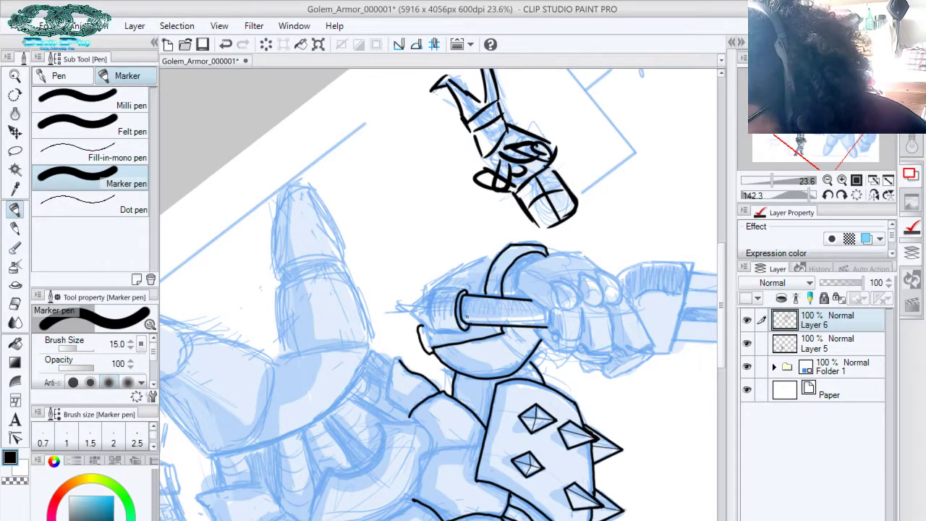
{"action": "left_click_drag", "start_coordinate": [808, 195], "coordinate": [783, 196]}
{"action": "mouse_move", "coordinate": [430, 291]}
{"action": "left_mouse_down"}
{"action": "mouse_move", "coordinate": [450, 313]}
{"action": "mouse_move", "coordinate": [454, 342]}
{"action": "mouse_move", "coordinate": [420, 340]}
{"action": "mouse_move", "coordinate": [400, 320]}
{"action": "mouse_move", "coordinate": [421, 342]}
{"action": "left_mouse_up"}
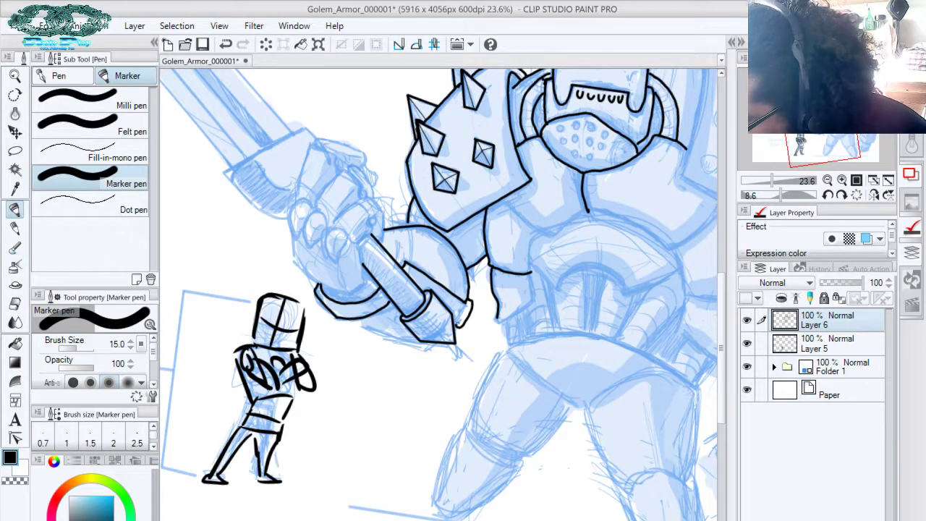
Ink the forearm's lower contour from the sword pommel to the wrist cuff, redoing the stroke once
{"action": "left_click_drag", "start_coordinate": [431, 345], "coordinate": [354, 321]}
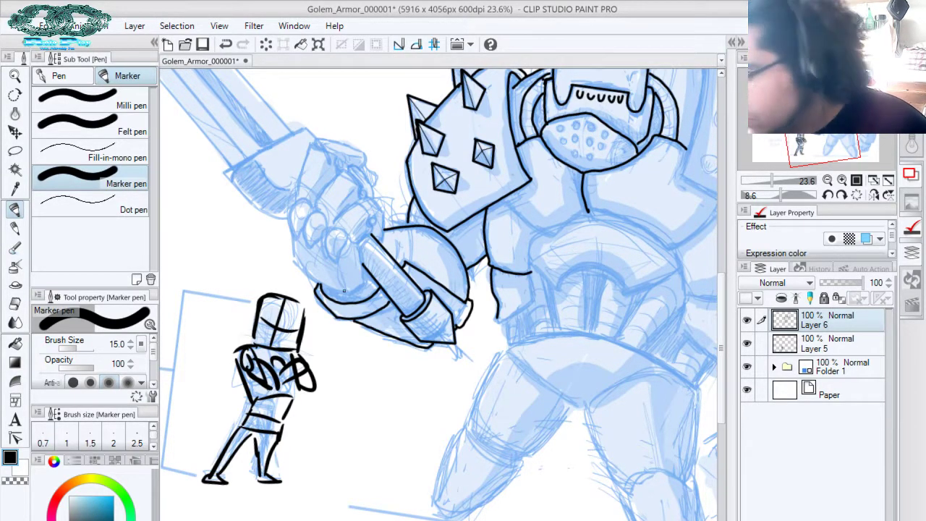
{"action": "key", "text": "ctrl+z"}
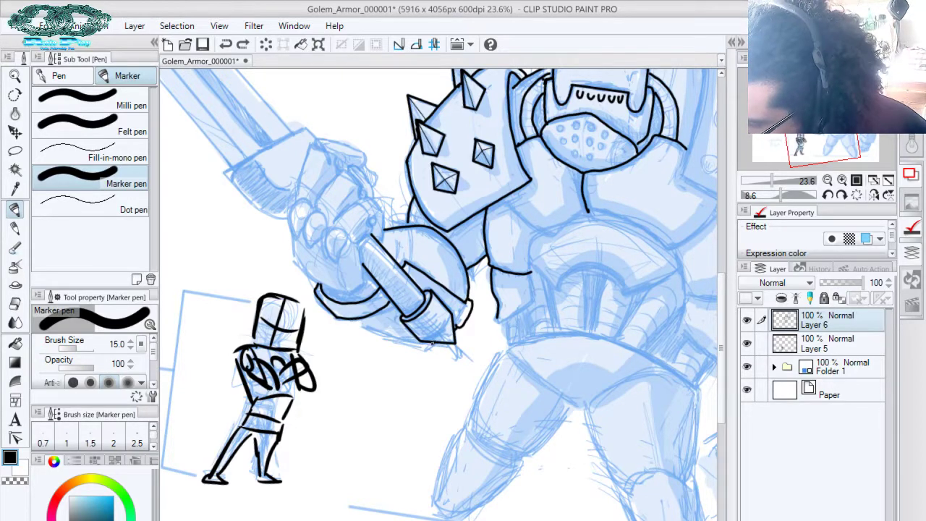
{"action": "left_click_drag", "start_coordinate": [432, 346], "coordinate": [351, 318]}
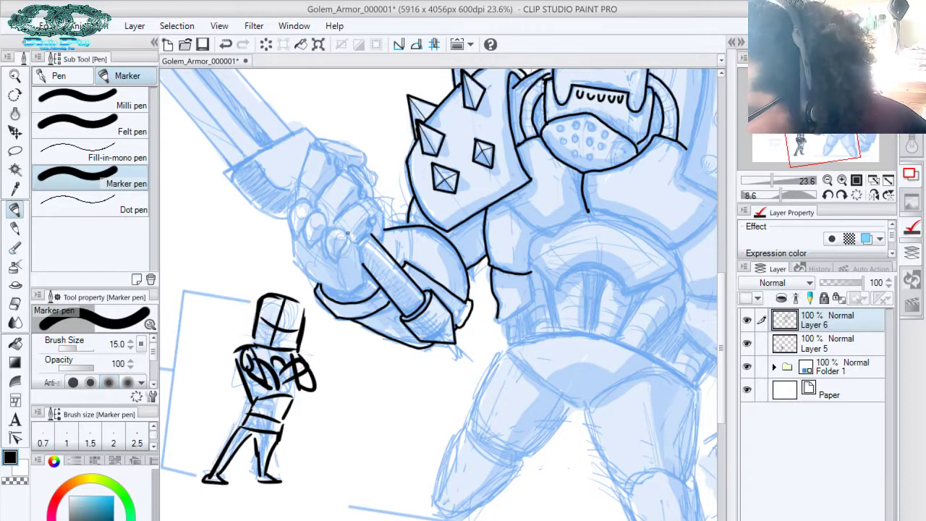
Ink the lowest finger's armored segment and the three curled fingertips gripping the sword handle
{"action": "mouse_move", "coordinate": [348, 233]}
{"action": "left_mouse_down"}
{"action": "mouse_move", "coordinate": [354, 242]}
{"action": "mouse_move", "coordinate": [372, 230]}
{"action": "mouse_move", "coordinate": [357, 201]}
{"action": "mouse_move", "coordinate": [332, 224]}
{"action": "mouse_move", "coordinate": [343, 230]}
{"action": "mouse_move", "coordinate": [337, 261]}
{"action": "mouse_move", "coordinate": [321, 245]}
{"action": "mouse_move", "coordinate": [326, 227]}
{"action": "mouse_move", "coordinate": [338, 226]}
{"action": "left_mouse_up"}
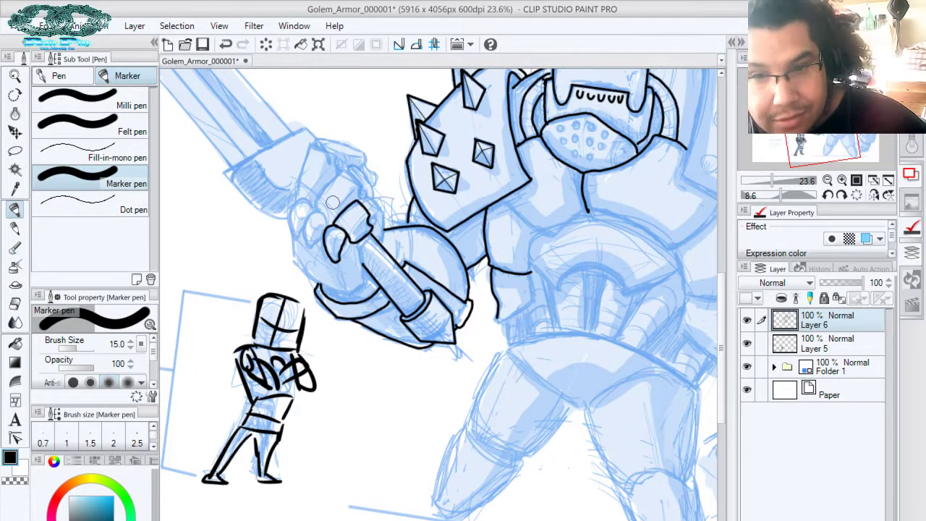
{"action": "mouse_move", "coordinate": [332, 203]}
{"action": "left_mouse_down"}
{"action": "mouse_move", "coordinate": [508, 259]}
{"action": "mouse_move", "coordinate": [399, 242]}
{"action": "mouse_move", "coordinate": [403, 273]}
{"action": "left_mouse_up"}
{"action": "mouse_move", "coordinate": [405, 233]}
{"action": "left_mouse_down"}
{"action": "mouse_move", "coordinate": [393, 227]}
{"action": "mouse_move", "coordinate": [382, 246]}
{"action": "mouse_move", "coordinate": [387, 266]}
{"action": "mouse_move", "coordinate": [396, 252]}
{"action": "left_mouse_up"}
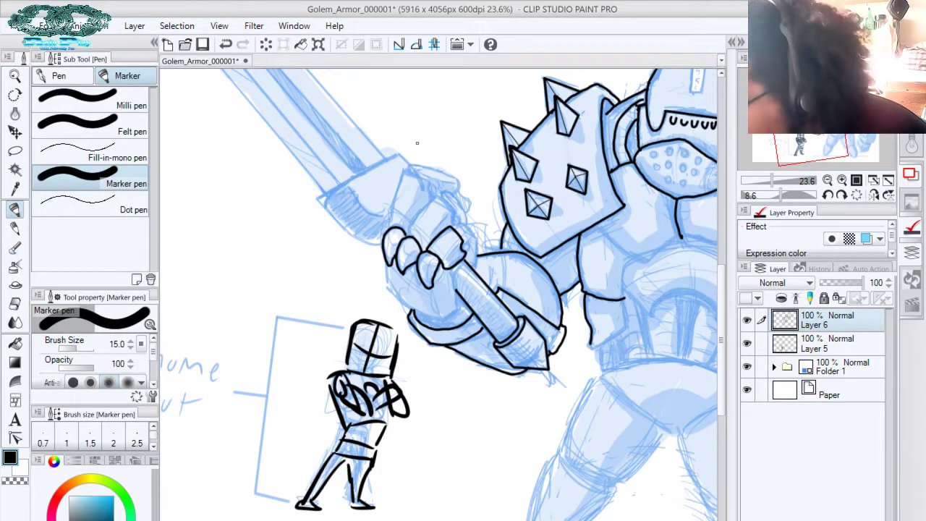
Ink the palm's outline from below the curled fingertips down to the wrist cuff
{"action": "left_click_drag", "start_coordinate": [419, 144], "coordinate": [397, 84]}
{"action": "mouse_move", "coordinate": [426, 212]}
{"action": "left_mouse_down"}
{"action": "mouse_move", "coordinate": [434, 256]}
{"action": "mouse_move", "coordinate": [422, 260]}
{"action": "left_mouse_up"}
{"action": "mouse_move", "coordinate": [366, 209]}
{"action": "left_mouse_down"}
{"action": "mouse_move", "coordinate": [374, 234]}
{"action": "mouse_move", "coordinate": [422, 257]}
{"action": "left_mouse_up"}
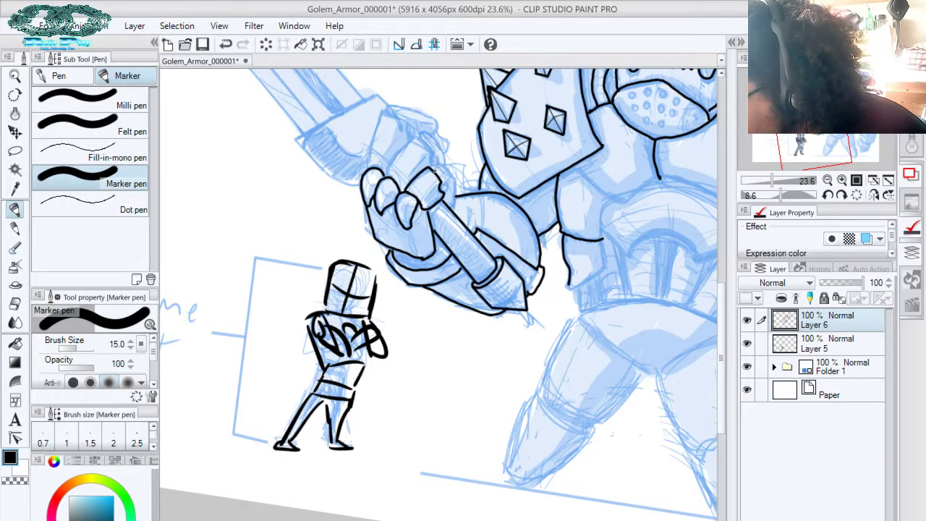
Ink the lowest finger's knuckle joint beside the sword handle, undoing the stray stroke, and outline the middle finger's segment
{"action": "mouse_move", "coordinate": [434, 170]}
{"action": "left_mouse_down"}
{"action": "mouse_move", "coordinate": [442, 164]}
{"action": "mouse_move", "coordinate": [454, 177]}
{"action": "mouse_move", "coordinate": [453, 208]}
{"action": "left_mouse_up"}
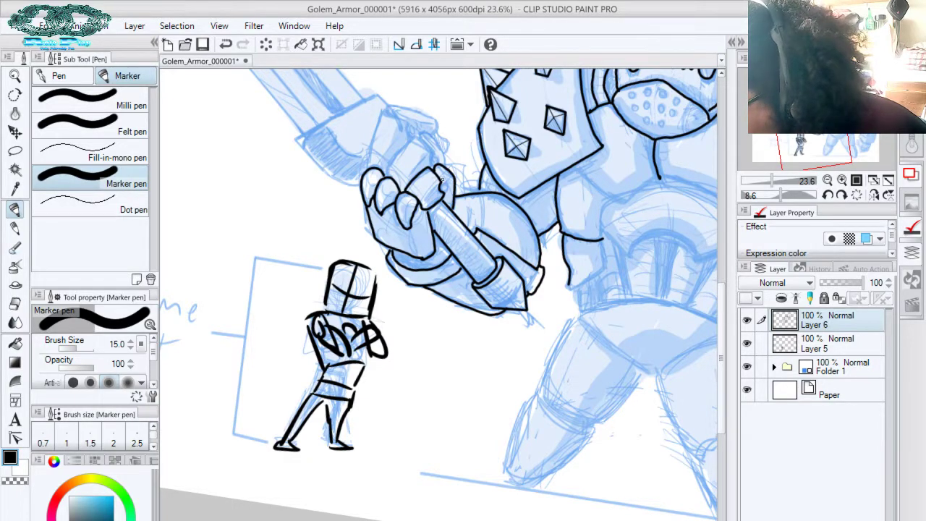
{"action": "left_click_drag", "start_coordinate": [437, 173], "coordinate": [446, 193]}
{"action": "key", "text": "ctrl+z"}
{"action": "mouse_move", "coordinate": [457, 149]}
{"action": "left_mouse_down"}
{"action": "mouse_move", "coordinate": [488, 210]}
{"action": "mouse_move", "coordinate": [459, 219]}
{"action": "mouse_move", "coordinate": [451, 201]}
{"action": "mouse_move", "coordinate": [418, 225]}
{"action": "mouse_move", "coordinate": [420, 236]}
{"action": "left_mouse_up"}
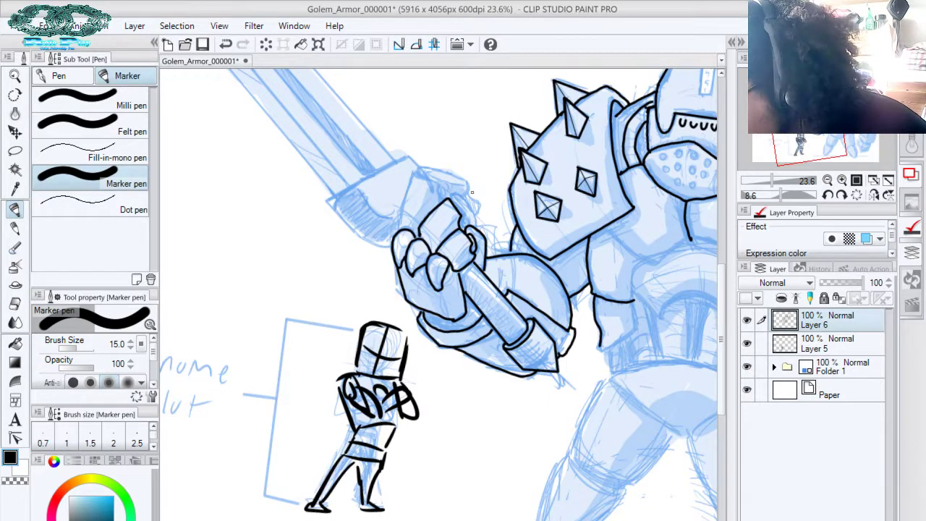
Ink the middle finger's knuckle and the uppermost finger's armored segments, undoing the unsatisfactory strokes
{"action": "mouse_move", "coordinate": [450, 195]}
{"action": "left_mouse_down"}
{"action": "mouse_move", "coordinate": [476, 226]}
{"action": "mouse_move", "coordinate": [461, 211]}
{"action": "mouse_move", "coordinate": [466, 226]}
{"action": "left_mouse_up"}
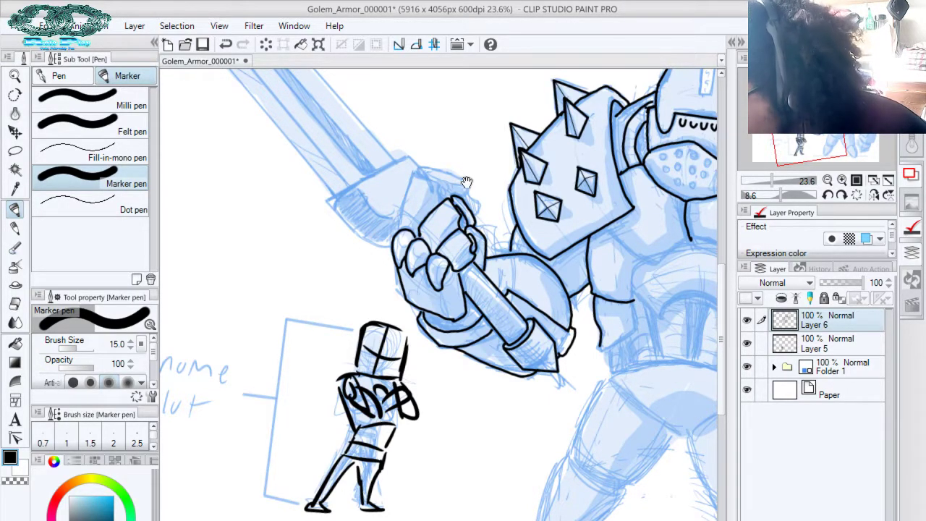
{"action": "mouse_move", "coordinate": [467, 182]}
{"action": "left_mouse_down"}
{"action": "mouse_move", "coordinate": [507, 209]}
{"action": "mouse_move", "coordinate": [446, 197]}
{"action": "mouse_move", "coordinate": [465, 218]}
{"action": "mouse_move", "coordinate": [445, 198]}
{"action": "mouse_move", "coordinate": [429, 253]}
{"action": "left_mouse_up"}
{"action": "key", "text": "ctrl+z"}
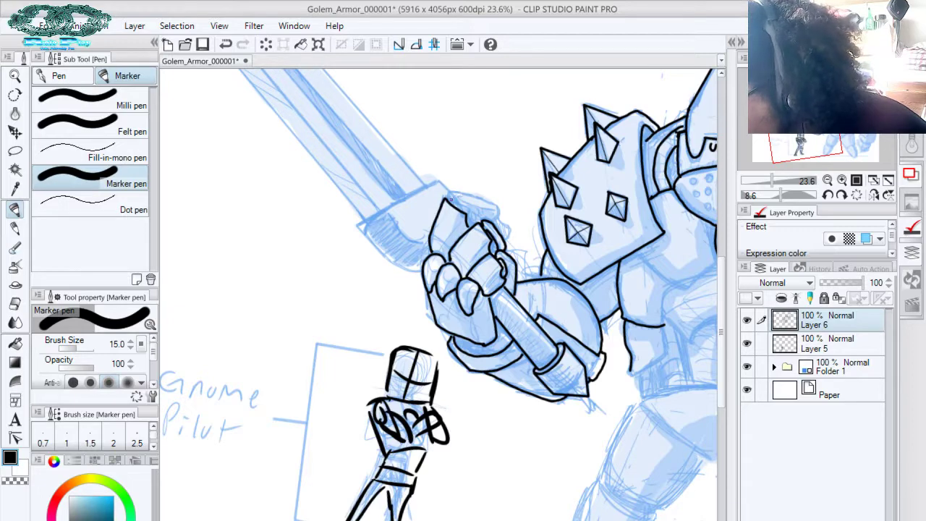
{"action": "mouse_move", "coordinate": [448, 200]}
{"action": "left_mouse_down"}
{"action": "mouse_move", "coordinate": [496, 202]}
{"action": "mouse_move", "coordinate": [498, 217]}
{"action": "mouse_move", "coordinate": [461, 199]}
{"action": "mouse_move", "coordinate": [455, 206]}
{"action": "mouse_move", "coordinate": [470, 210]}
{"action": "mouse_move", "coordinate": [466, 199]}
{"action": "mouse_move", "coordinate": [454, 204]}
{"action": "mouse_move", "coordinate": [473, 217]}
{"action": "mouse_move", "coordinate": [478, 204]}
{"action": "mouse_move", "coordinate": [509, 235]}
{"action": "left_mouse_up"}
{"action": "key", "text": "ctrl+z"}
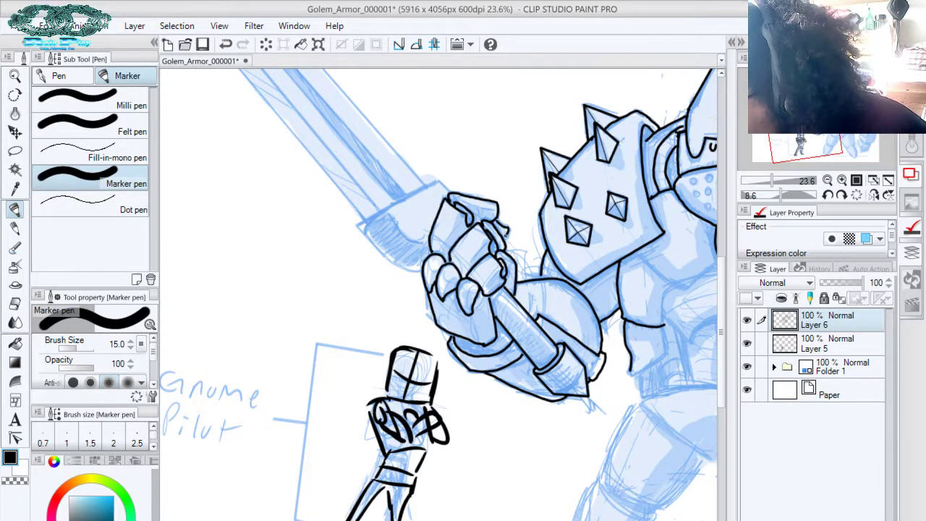
{"action": "left_click", "coordinate": [116, 208]}
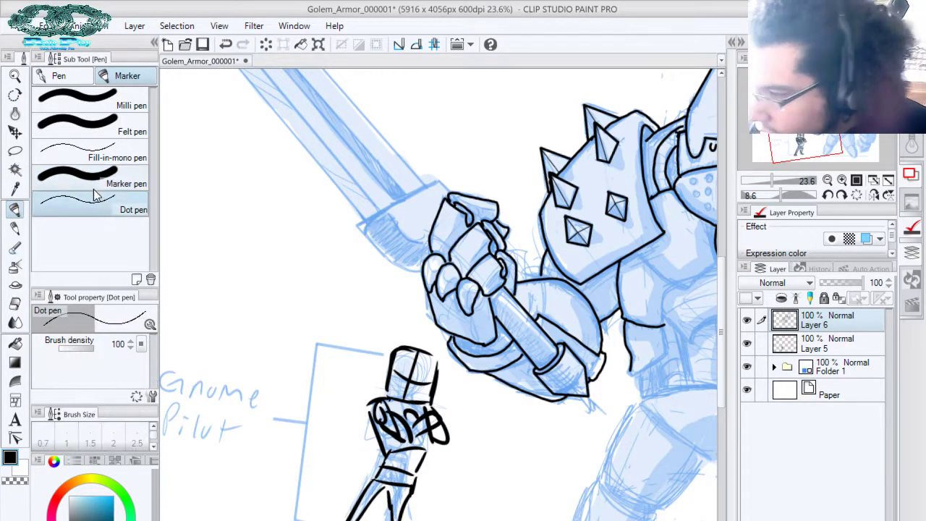
{"action": "left_click_drag", "start_coordinate": [482, 247], "coordinate": [474, 261]}
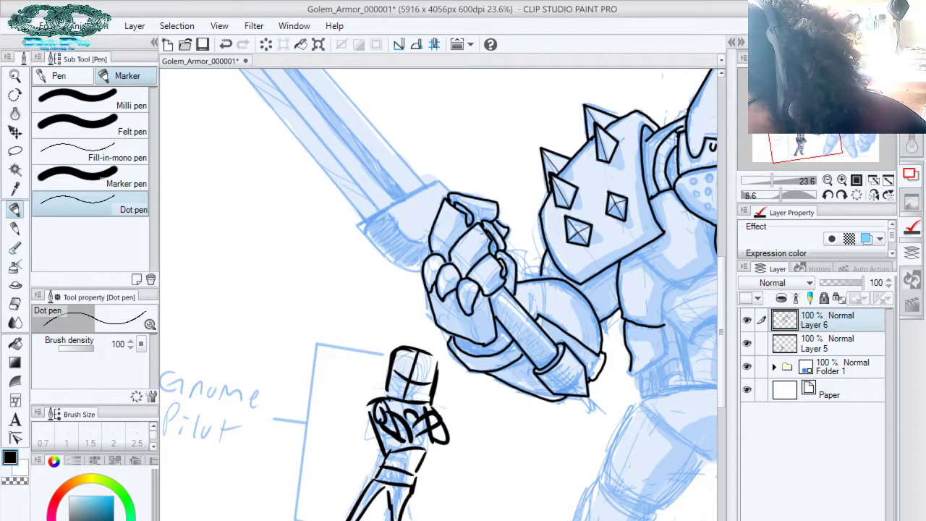
{"action": "key", "text": "ctrl+z"}
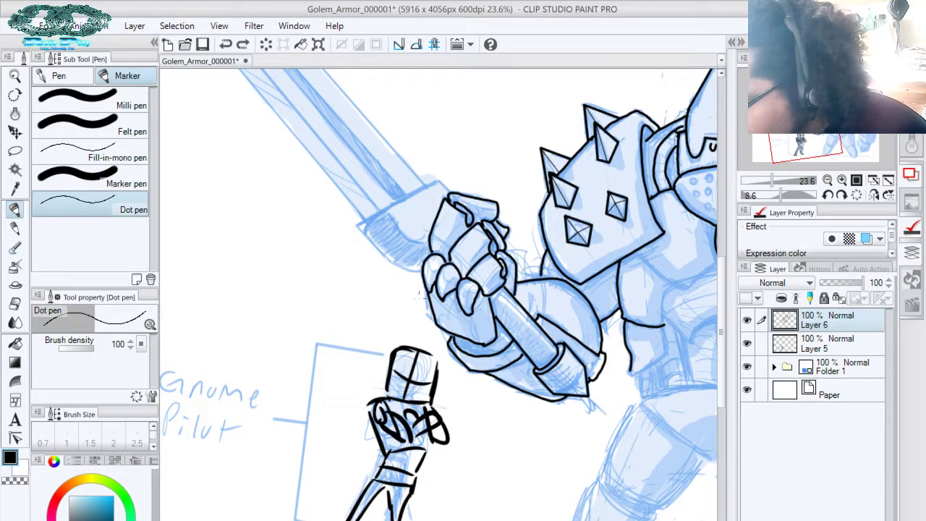
Add thin detail lines to the finger segments, fingertips and palm with the Fill-in-mono pen at size 1.0
{"action": "left_click", "coordinate": [108, 153]}
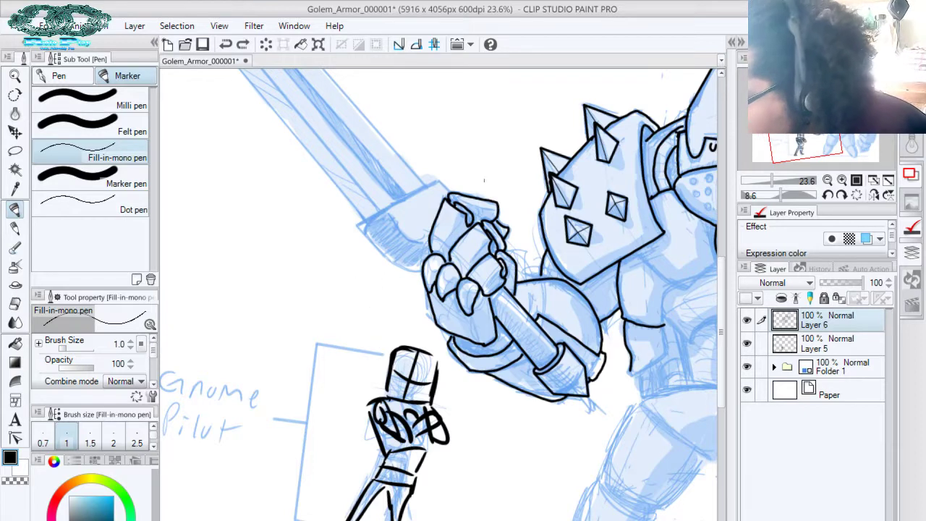
{"action": "left_click_drag", "start_coordinate": [485, 243], "coordinate": [468, 267]}
{"action": "left_click_drag", "start_coordinate": [463, 214], "coordinate": [446, 248]}
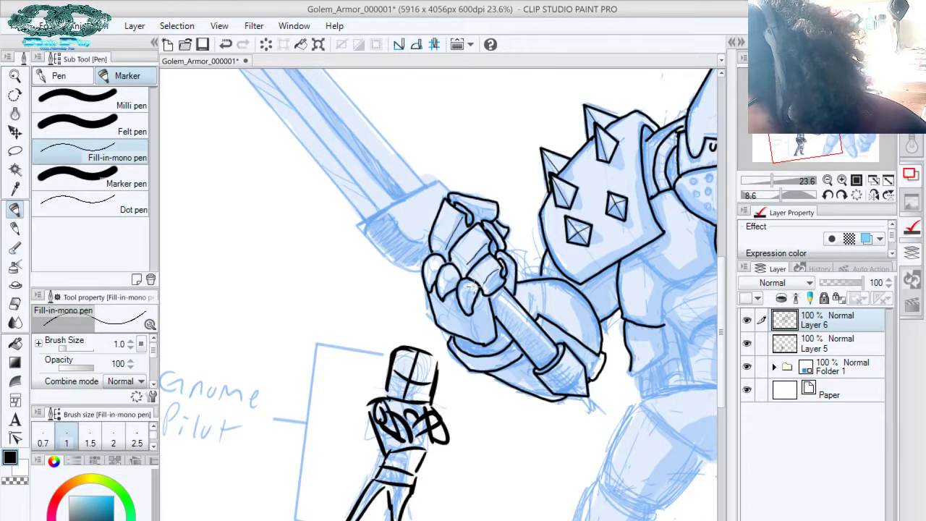
{"action": "left_click_drag", "start_coordinate": [474, 285], "coordinate": [467, 307]}
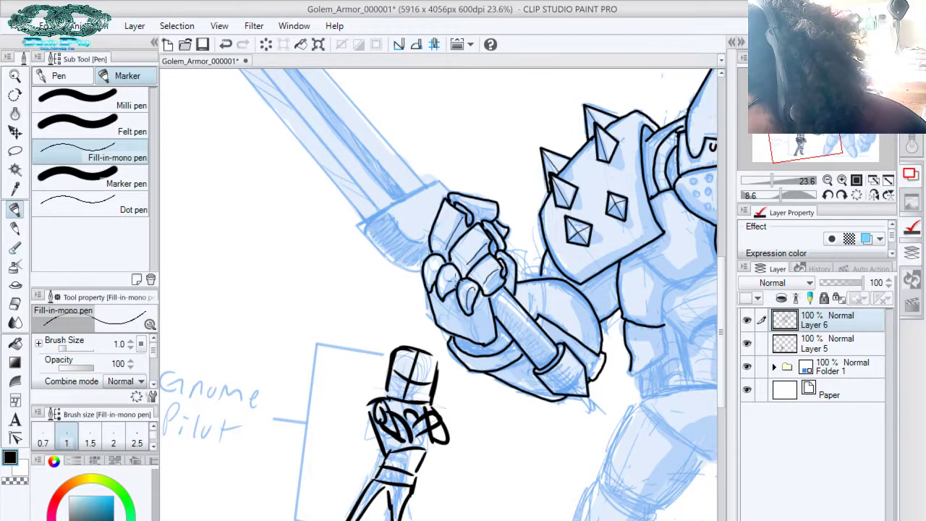
{"action": "mouse_move", "coordinate": [463, 274]}
{"action": "left_mouse_down"}
{"action": "mouse_move", "coordinate": [445, 283]}
{"action": "mouse_move", "coordinate": [445, 298]}
{"action": "left_mouse_up"}
{"action": "mouse_move", "coordinate": [442, 260]}
{"action": "left_mouse_down"}
{"action": "mouse_move", "coordinate": [430, 272]}
{"action": "mouse_move", "coordinate": [435, 294]}
{"action": "mouse_move", "coordinate": [476, 336]}
{"action": "left_mouse_up"}
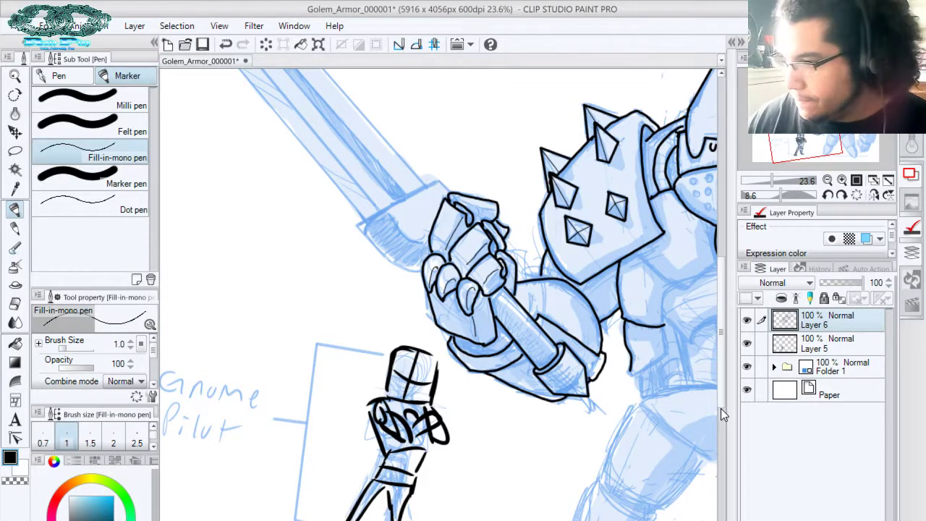
Ink the sword's crossguard beside the gripping hand with the Marker pen at size 15.0, redoing its lower curve
{"action": "left_click", "coordinate": [87, 180]}
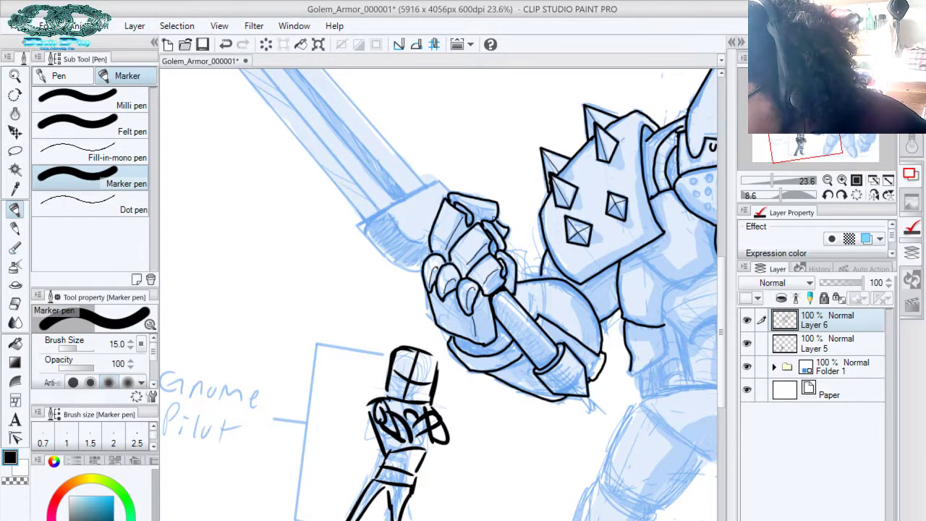
{"action": "left_click_drag", "start_coordinate": [453, 335], "coordinate": [453, 341]}
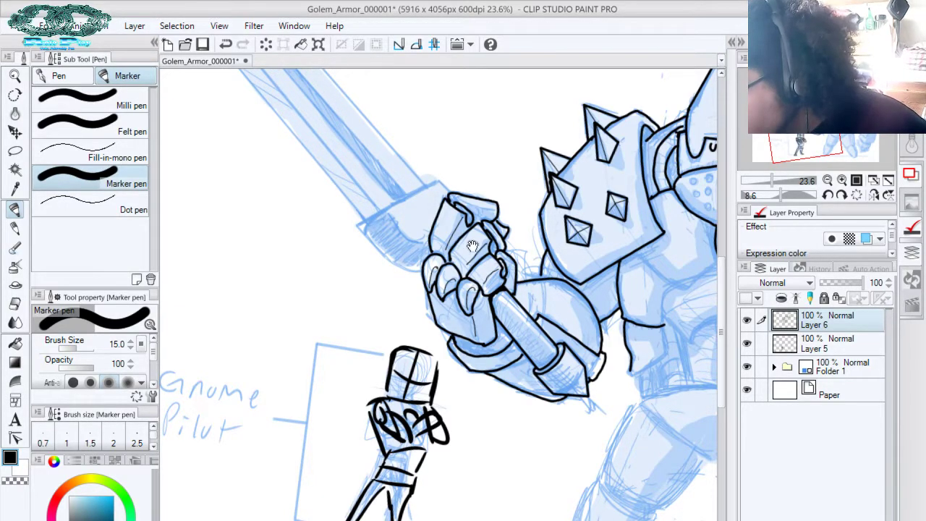
{"action": "left_click_drag", "start_coordinate": [493, 243], "coordinate": [554, 334]}
{"action": "mouse_move", "coordinate": [498, 270]}
{"action": "left_mouse_down"}
{"action": "mouse_move", "coordinate": [510, 284]}
{"action": "mouse_move", "coordinate": [423, 317]}
{"action": "mouse_move", "coordinate": [463, 360]}
{"action": "left_mouse_up"}
{"action": "key", "text": "ctrl+z"}
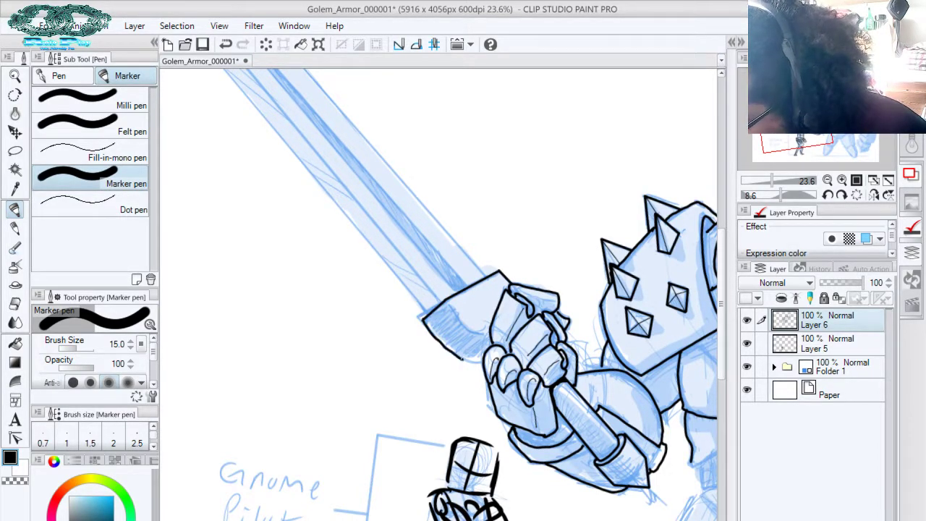
{"action": "key", "text": "ctrl+z"}
{"action": "mouse_move", "coordinate": [423, 318]}
{"action": "left_mouse_down"}
{"action": "mouse_move", "coordinate": [456, 354]}
{"action": "mouse_move", "coordinate": [481, 363]}
{"action": "left_mouse_up"}
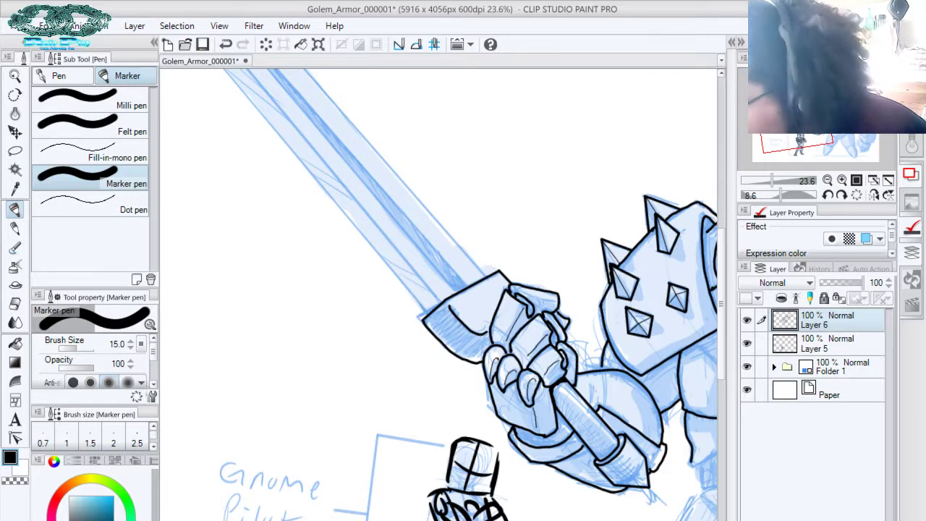
Ink the sword blade's outline with straight lines along both long edges and around the angled tip
{"action": "left_click_drag", "start_coordinate": [490, 239], "coordinate": [554, 316]}
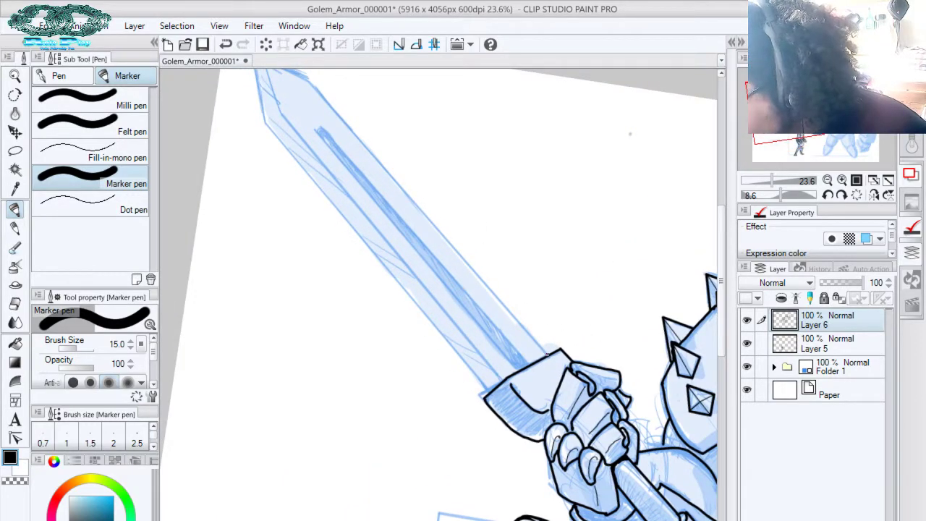
{"action": "left_click_drag", "start_coordinate": [434, 265], "coordinate": [554, 337]}
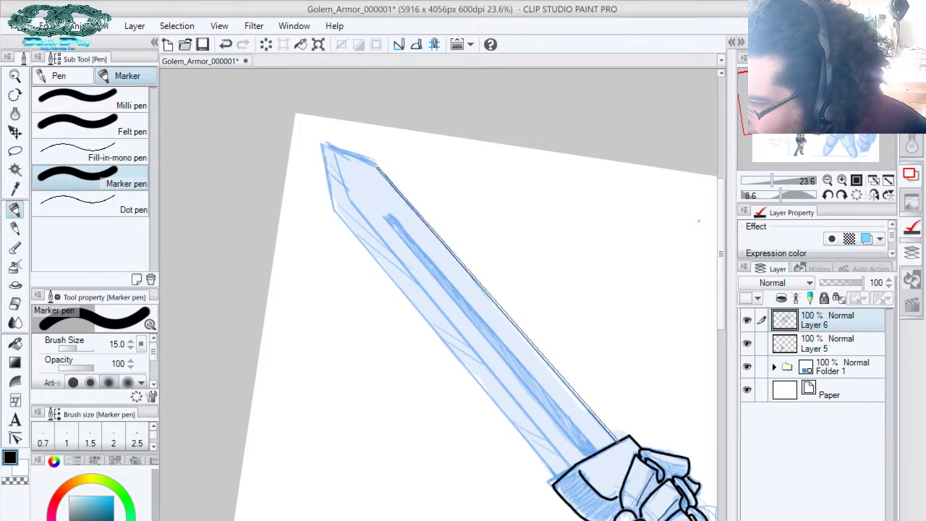
{"action": "left_click", "coordinate": [378, 169], "text": "shift"}
{"action": "left_click", "coordinate": [323, 145], "text": "shift"}
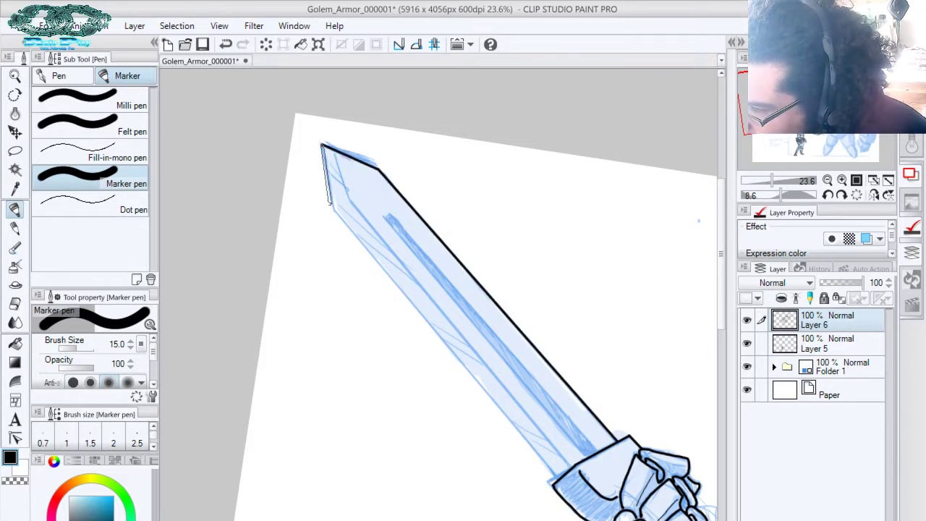
{"action": "left_click", "coordinate": [334, 211], "text": "shift"}
{"action": "left_click_drag", "start_coordinate": [427, 246], "coordinate": [388, 141]}
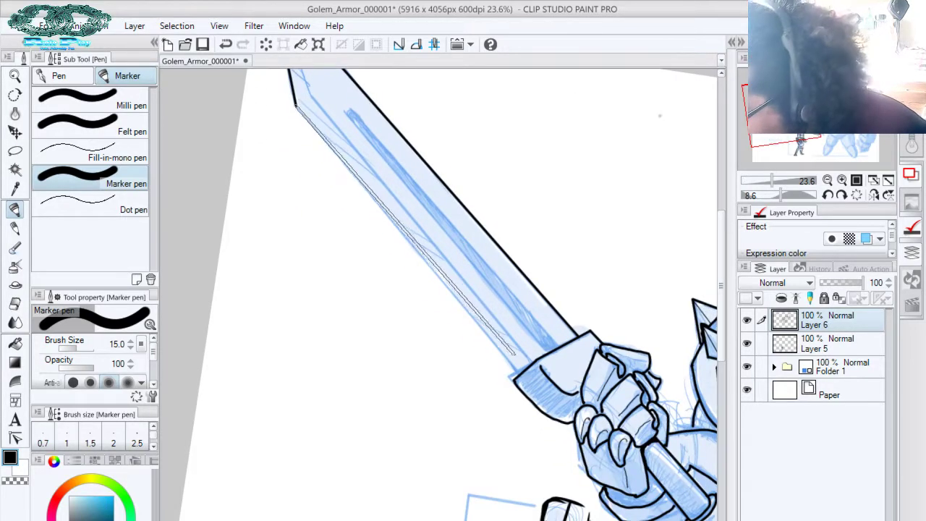
{"action": "left_click_drag", "start_coordinate": [515, 375], "coordinate": [517, 376]}
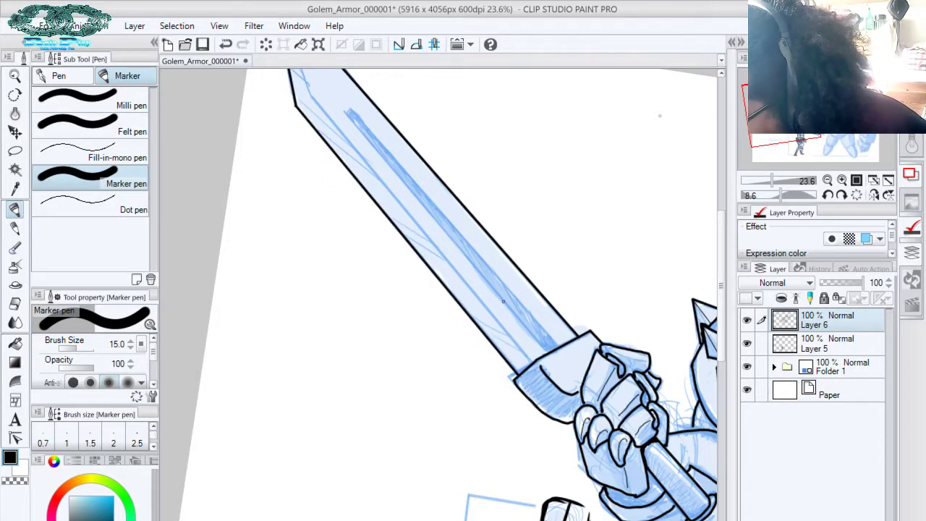
Ink the blade's inner bevel as straight lines from the crossguard along the lower edge to the tip
{"action": "left_click", "coordinate": [533, 363]}
{"action": "left_click_drag", "start_coordinate": [502, 307], "coordinate": [603, 427]}
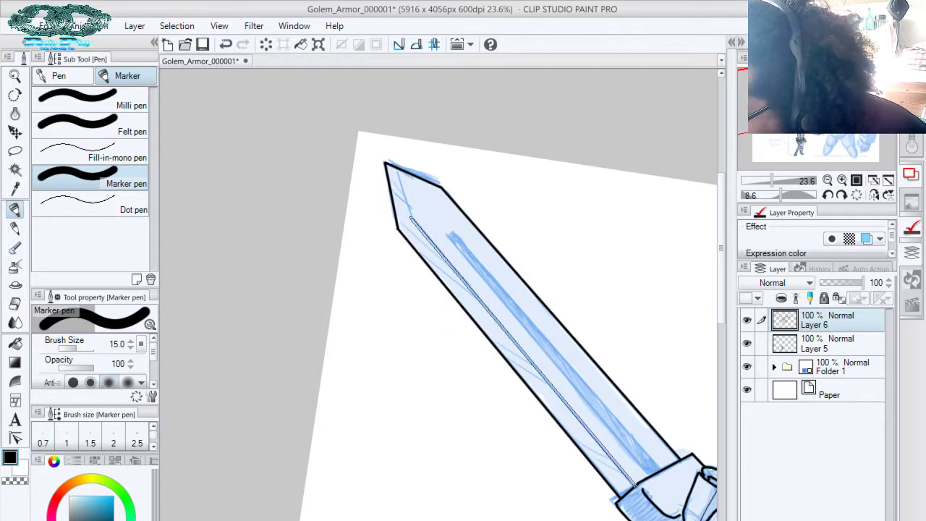
{"action": "left_click", "coordinate": [412, 217]}
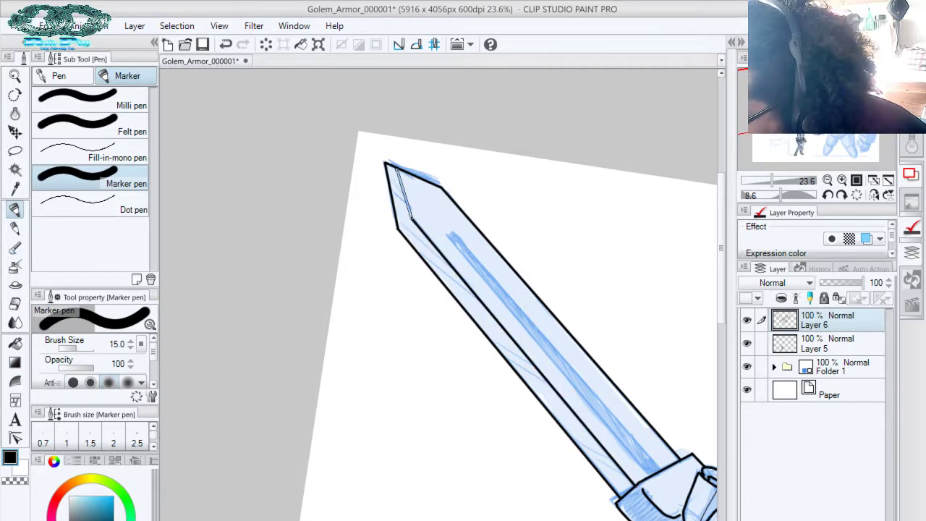
{"action": "left_click", "coordinate": [385, 164]}
Ink the two parallel lines of the blade's central groove between the crossguard and the tip
{"action": "left_click_drag", "start_coordinate": [510, 252], "coordinate": [441, 164]}
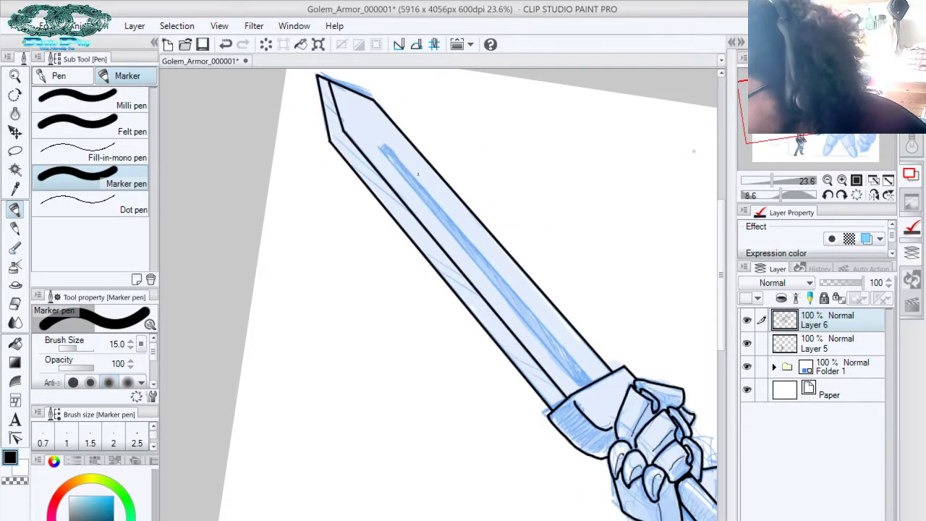
{"action": "mouse_move", "coordinate": [384, 155]}
{"action": "left_mouse_down"}
{"action": "mouse_move", "coordinate": [547, 320]}
{"action": "mouse_move", "coordinate": [586, 388]}
{"action": "left_mouse_up"}
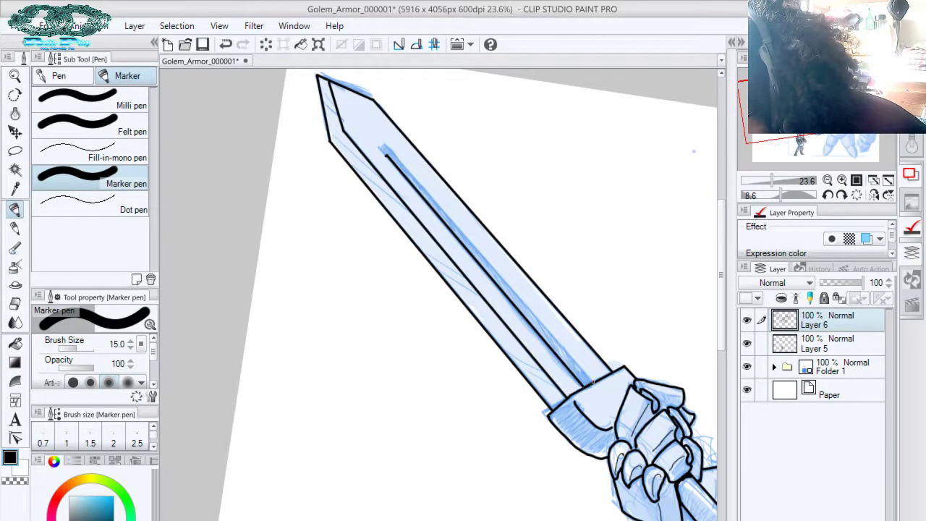
{"action": "left_click", "coordinate": [594, 382]}
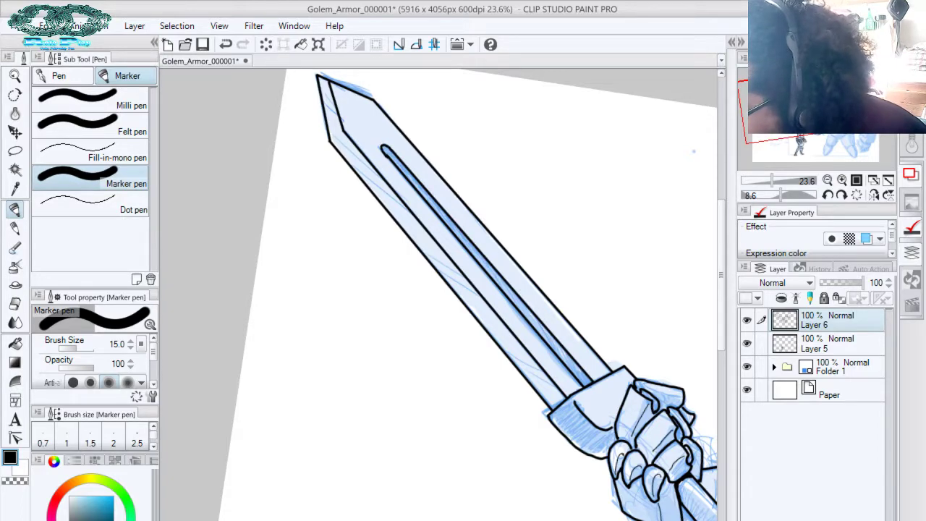
Close the blade's central groove with a small rounded end near the tip, undoing and redrawing the unsatisfactory strokes
{"action": "key", "text": "ctrl+z"}
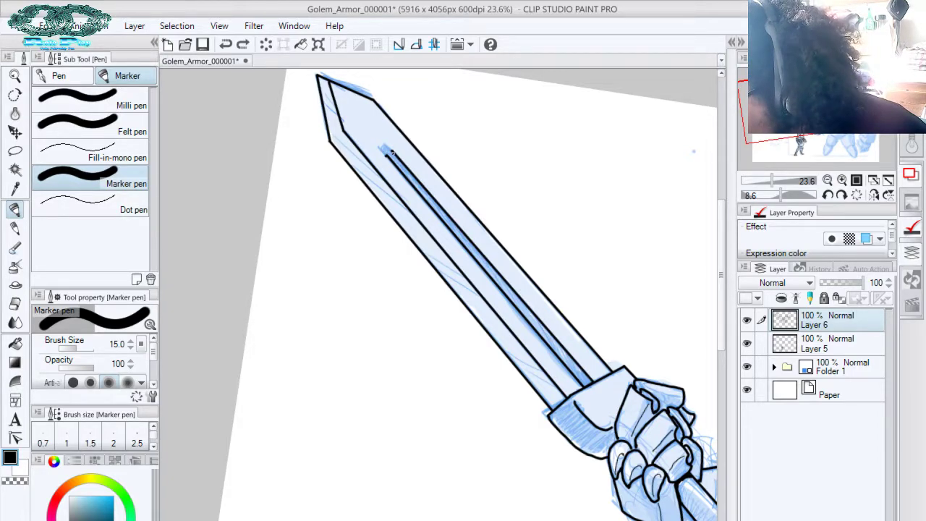
{"action": "key", "text": "ctrl+z"}
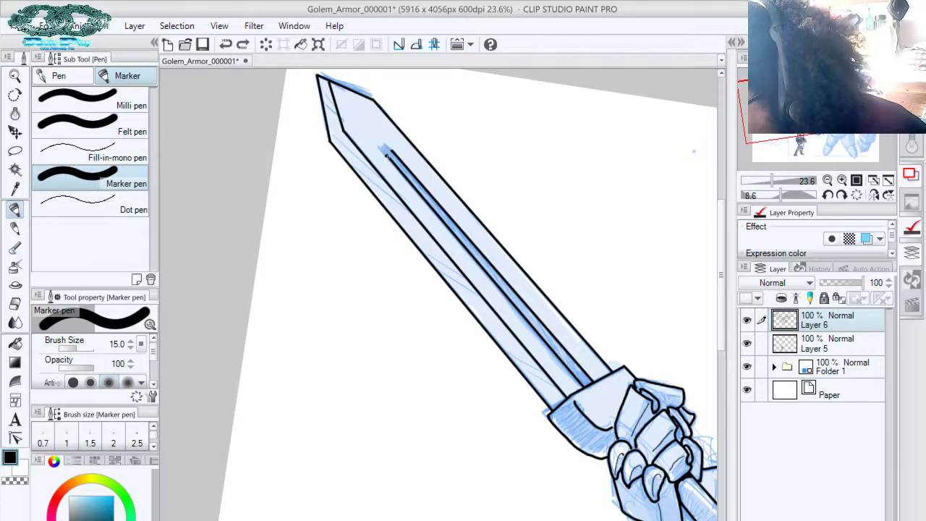
{"action": "left_click_drag", "start_coordinate": [390, 151], "coordinate": [396, 158]}
{"action": "key", "text": "ctrl+z"}
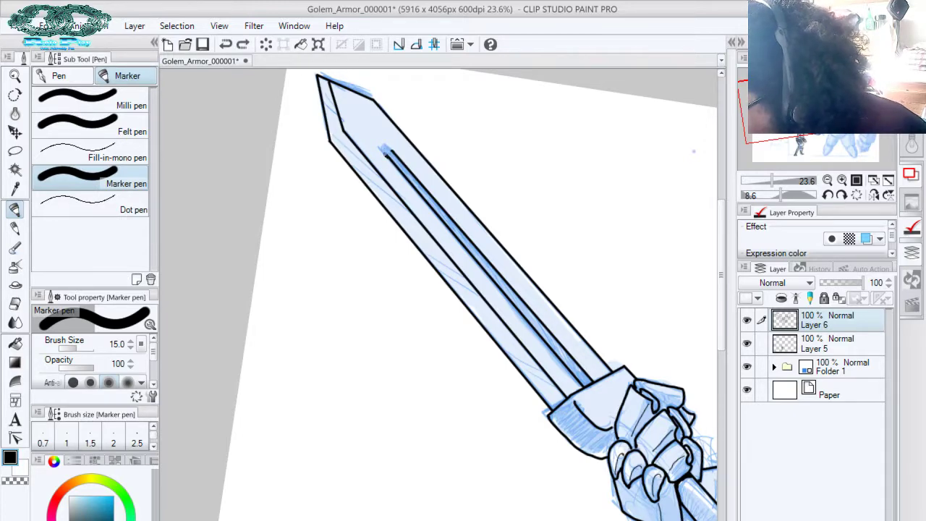
{"action": "key", "text": "ctrl+z"}
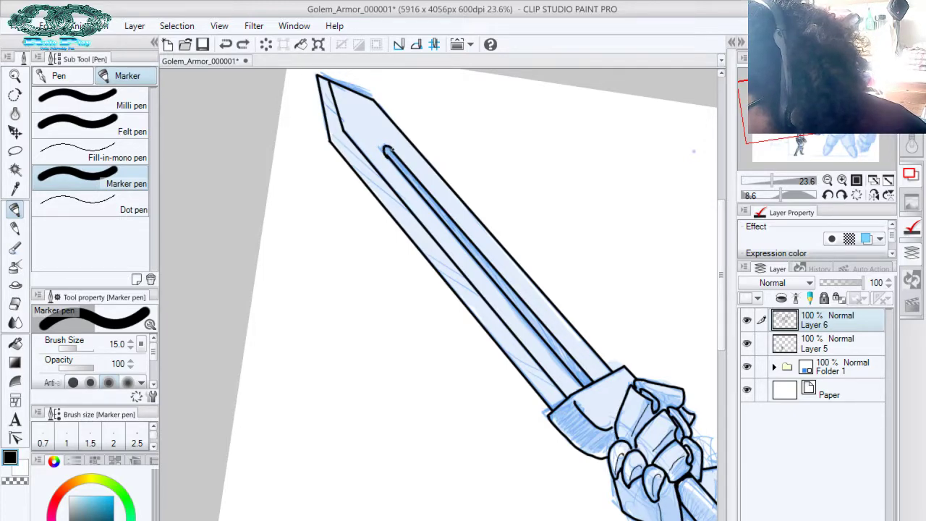
{"action": "key", "text": "ctrl+z"}
{"action": "left_click_drag", "start_coordinate": [387, 151], "coordinate": [387, 149]}
{"action": "key", "text": "ctrl+z"}
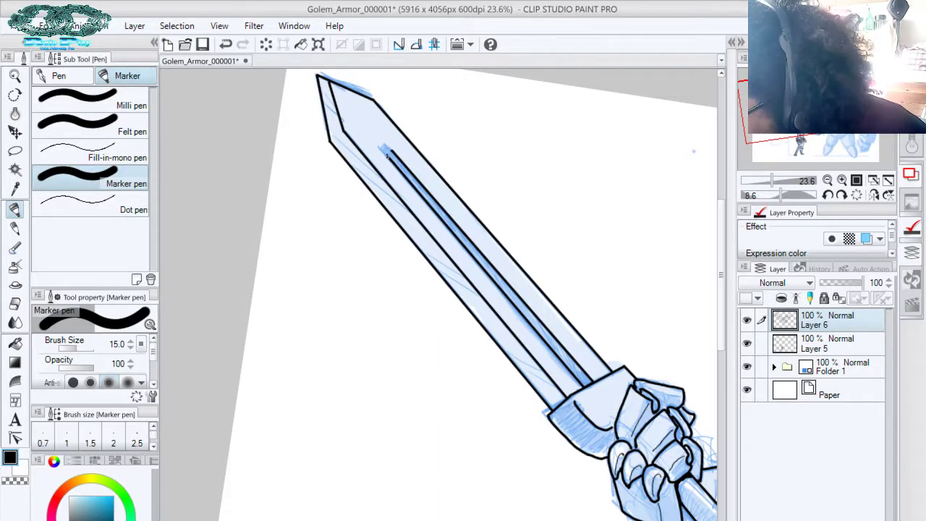
{"action": "left_click_drag", "start_coordinate": [387, 155], "coordinate": [382, 148]}
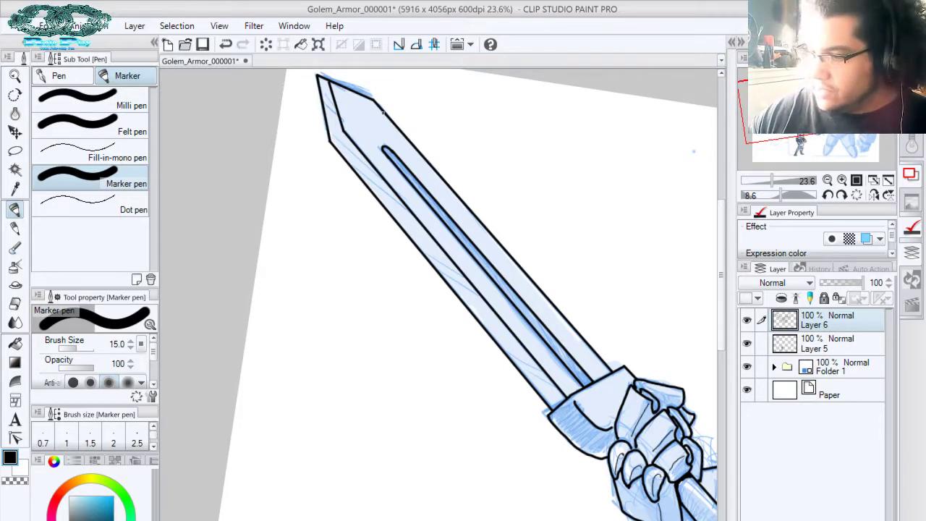
{"action": "mouse_move", "coordinate": [294, 468]}
{"action": "left_mouse_down"}
{"action": "mouse_move", "coordinate": [330, 266]}
{"action": "mouse_move", "coordinate": [405, 380]}
{"action": "mouse_move", "coordinate": [370, 470]}
{"action": "mouse_move", "coordinate": [357, 385]}
{"action": "mouse_move", "coordinate": [398, 403]}
{"action": "mouse_move", "coordinate": [379, 407]}
{"action": "mouse_move", "coordinate": [374, 423]}
{"action": "mouse_move", "coordinate": [390, 429]}
{"action": "mouse_move", "coordinate": [400, 413]}
{"action": "mouse_move", "coordinate": [396, 385]}
{"action": "mouse_move", "coordinate": [406, 404]}
{"action": "mouse_move", "coordinate": [356, 362]}
{"action": "mouse_move", "coordinate": [346, 498]}
{"action": "left_mouse_up"}
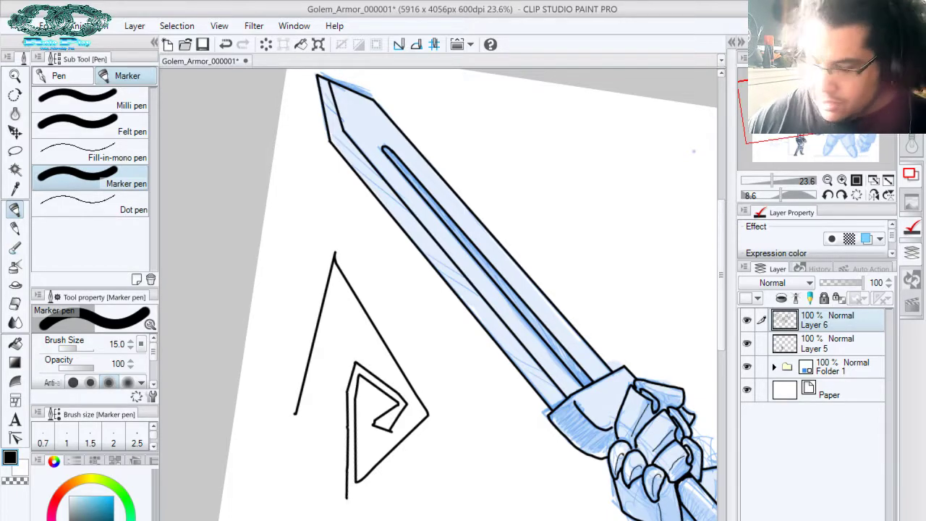
{"action": "key", "text": "ctrl+z"}
{"action": "key", "text": "ctrl+z"}
{"action": "key", "text": "ctrl+z"}
{"action": "key", "text": "ctrl+z"}
{"action": "key", "text": "ctrl+z"}
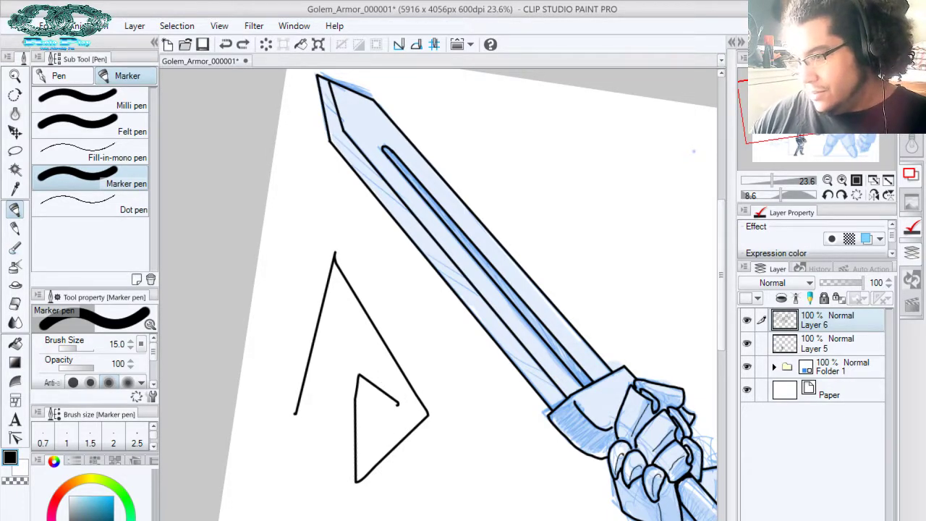
Thicken the ink line along the lower edge of the spiked shoulder plate and down the upper arm, undoing the unsatisfactory strokes
{"action": "left_click_drag", "start_coordinate": [509, 365], "coordinate": [360, 272]}
{"action": "left_click_drag", "start_coordinate": [364, 179], "coordinate": [205, 49]}
{"action": "left_click_drag", "start_coordinate": [417, 212], "coordinate": [417, 214]}
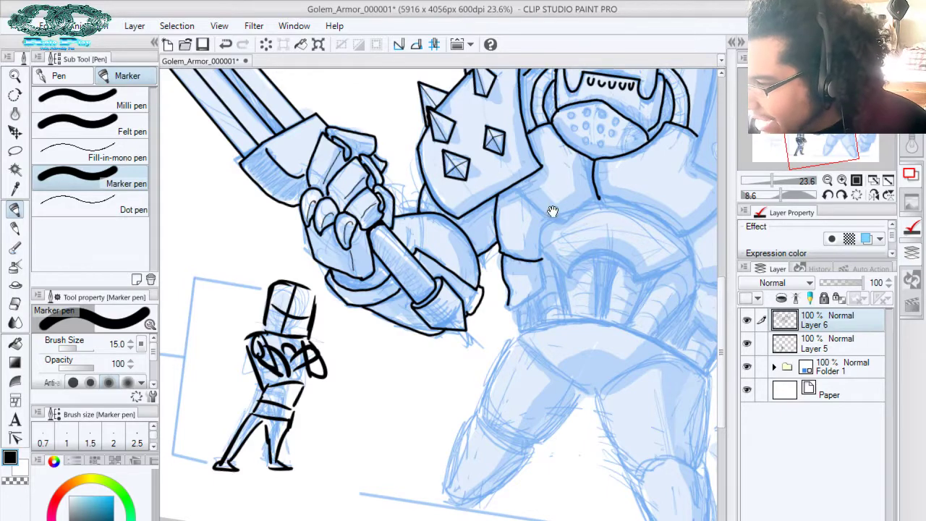
{"action": "left_click_drag", "start_coordinate": [553, 212], "coordinate": [545, 225]}
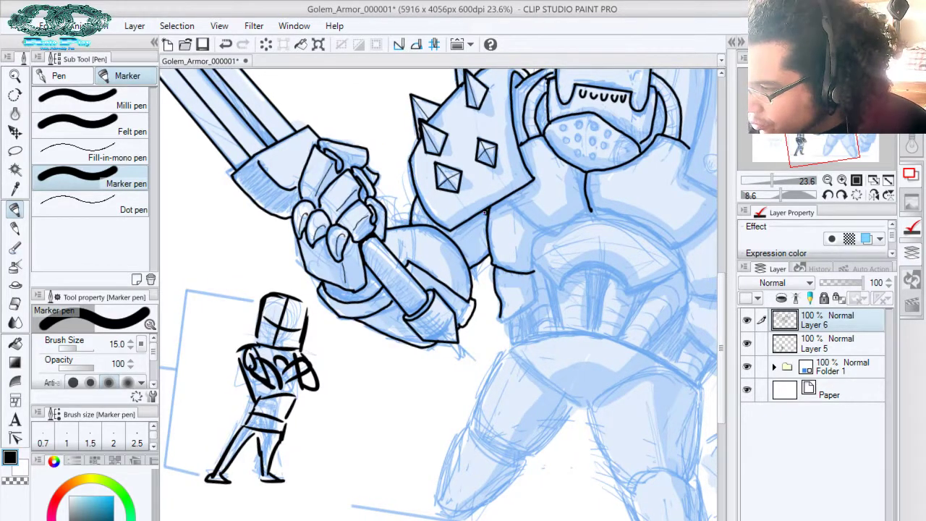
{"action": "mouse_move", "coordinate": [483, 211]}
{"action": "left_mouse_down"}
{"action": "mouse_move", "coordinate": [488, 259]}
{"action": "mouse_move", "coordinate": [487, 211]}
{"action": "mouse_move", "coordinate": [451, 233]}
{"action": "left_mouse_up"}
{"action": "key", "text": "ctrl+z"}
{"action": "key", "text": "ctrl+z"}
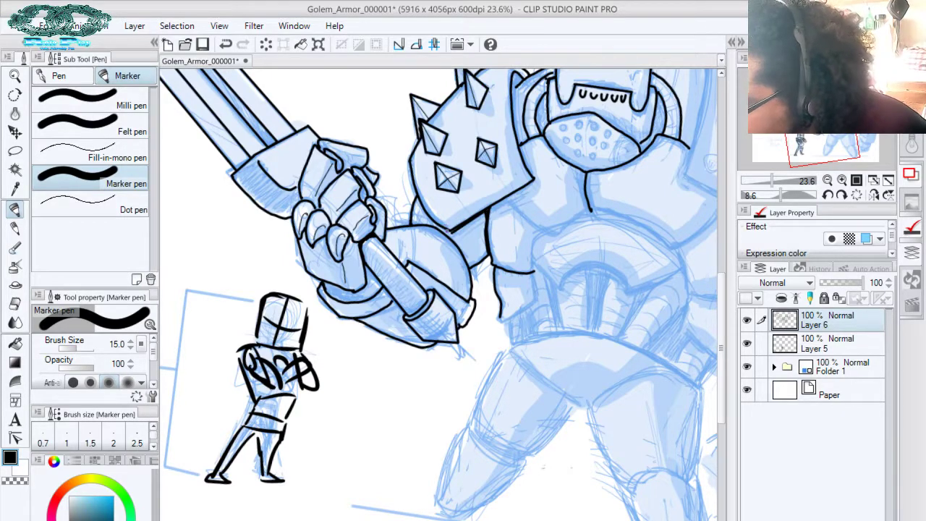
{"action": "left_click_drag", "start_coordinate": [442, 230], "coordinate": [417, 197]}
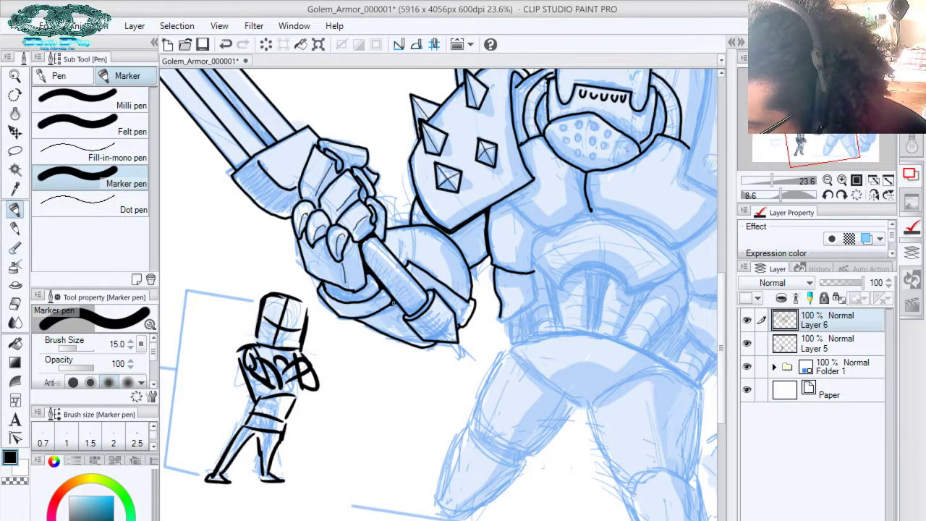
Thicken the ink lines along the underside of the sword handle and where the gauntlet meets the wrist cuff
{"action": "mouse_move", "coordinate": [397, 305]}
{"action": "left_mouse_down"}
{"action": "mouse_move", "coordinate": [403, 313]}
{"action": "mouse_move", "coordinate": [402, 266]}
{"action": "left_mouse_up"}
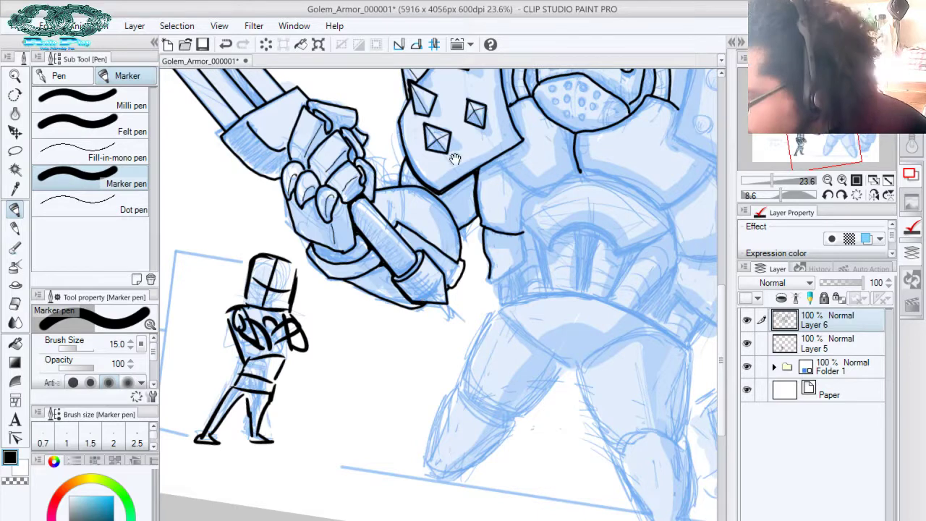
{"action": "left_click_drag", "start_coordinate": [422, 303], "coordinate": [460, 338]}
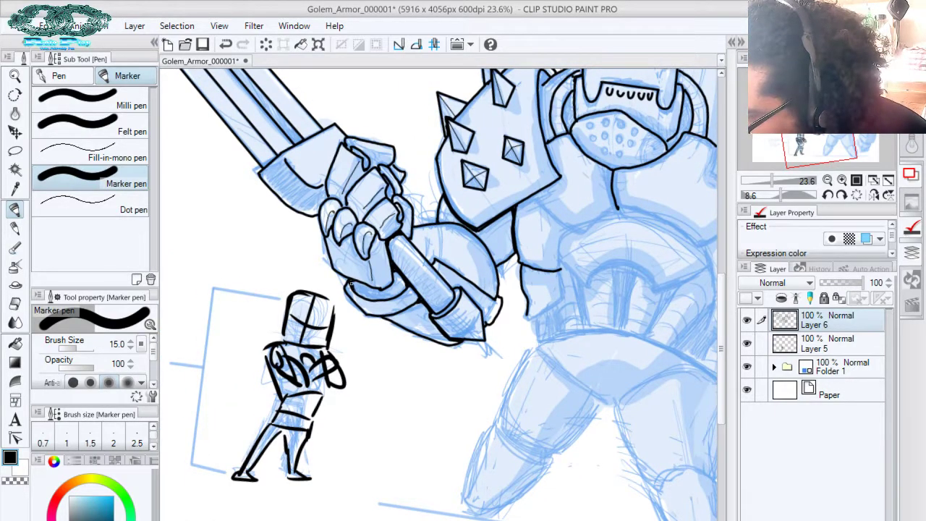
{"action": "left_click_drag", "start_coordinate": [352, 283], "coordinate": [368, 286]}
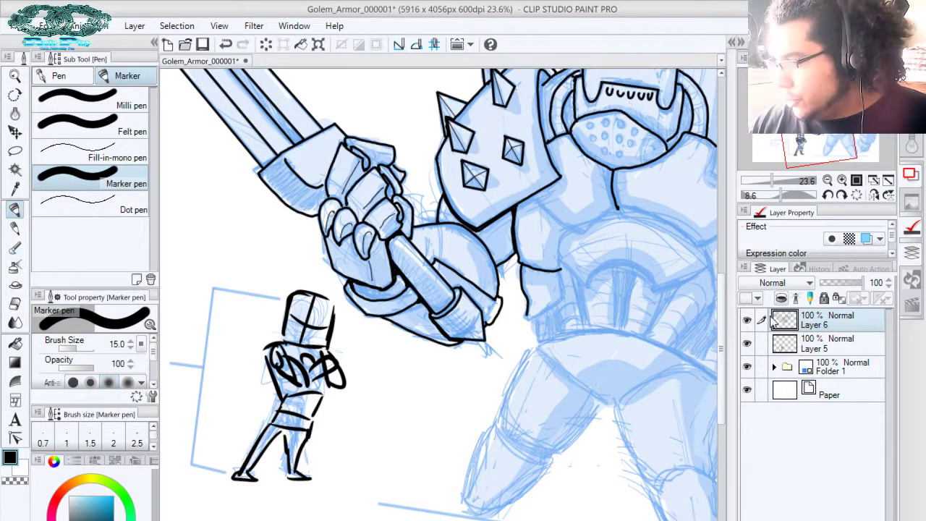
Check the inked line art across the whole canvas with the sketch folder hidden, and show the folder again
{"action": "left_click", "coordinate": [746, 367]}
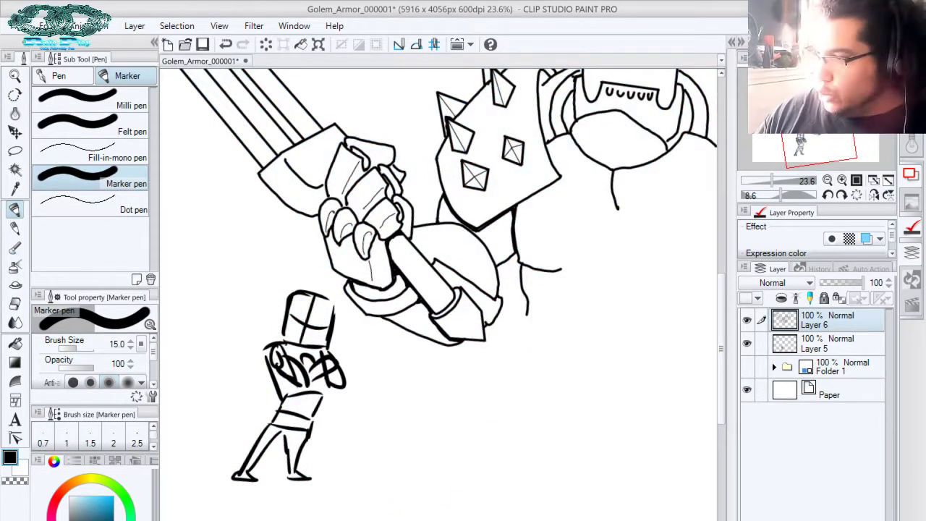
{"action": "left_click", "coordinate": [857, 194]}
{"action": "left_click", "coordinate": [887, 180]}
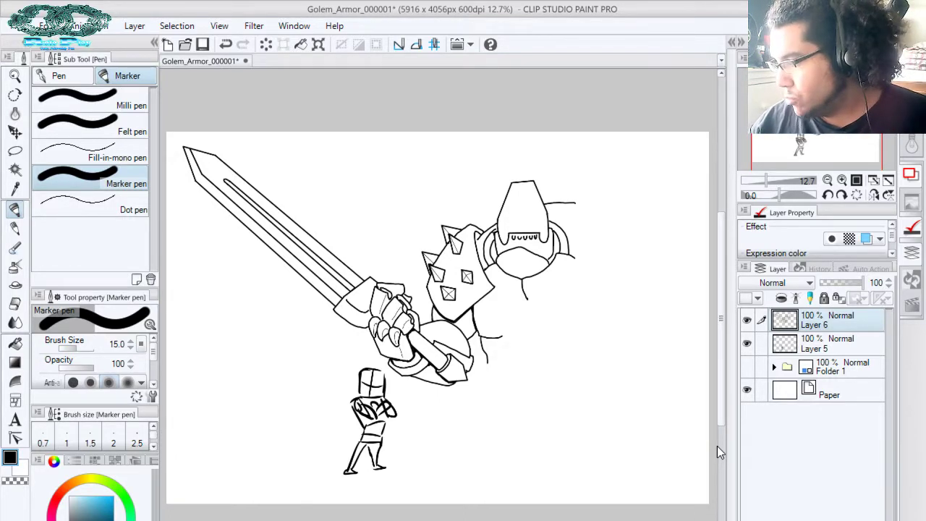
{"action": "left_click", "coordinate": [747, 366]}
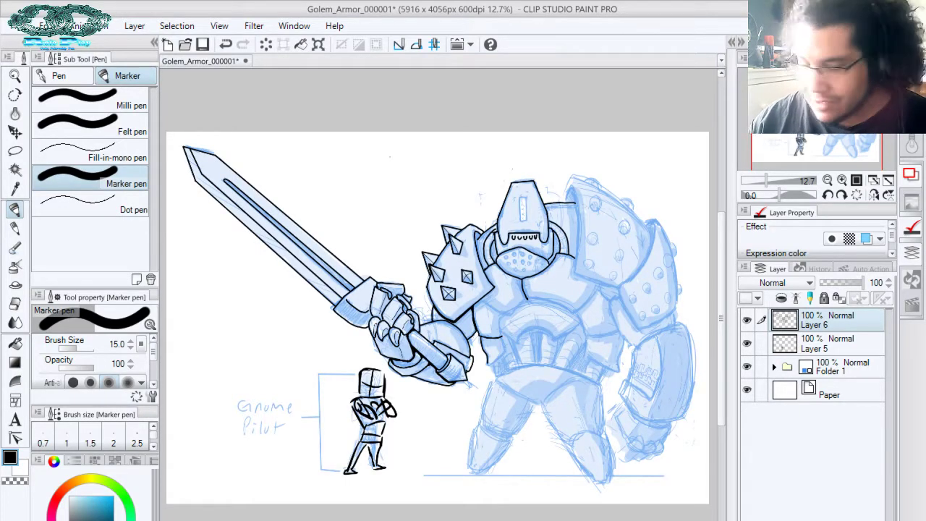
Ink the narrow tapered slot on the front of the golem's helmet with the Marker pen
{"action": "key", "text": "slash"}
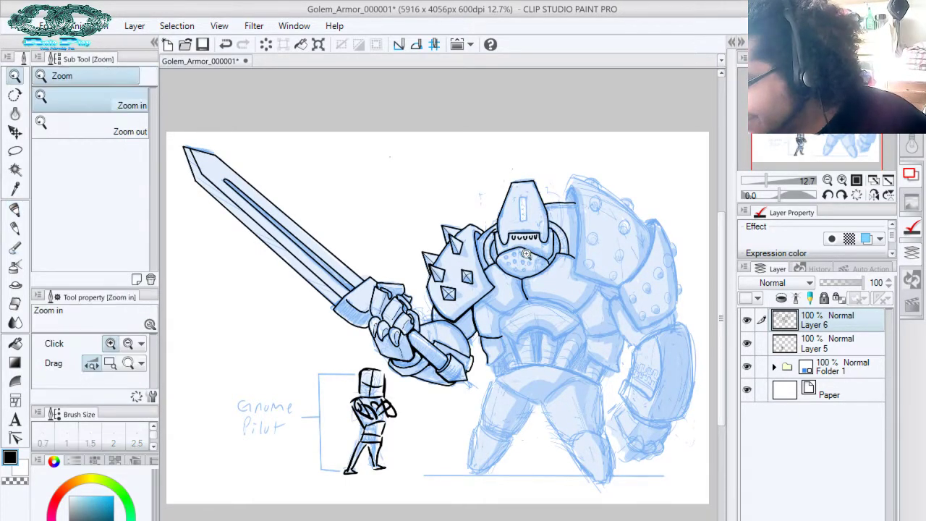
{"action": "left_click_drag", "start_coordinate": [530, 251], "coordinate": [584, 319]}
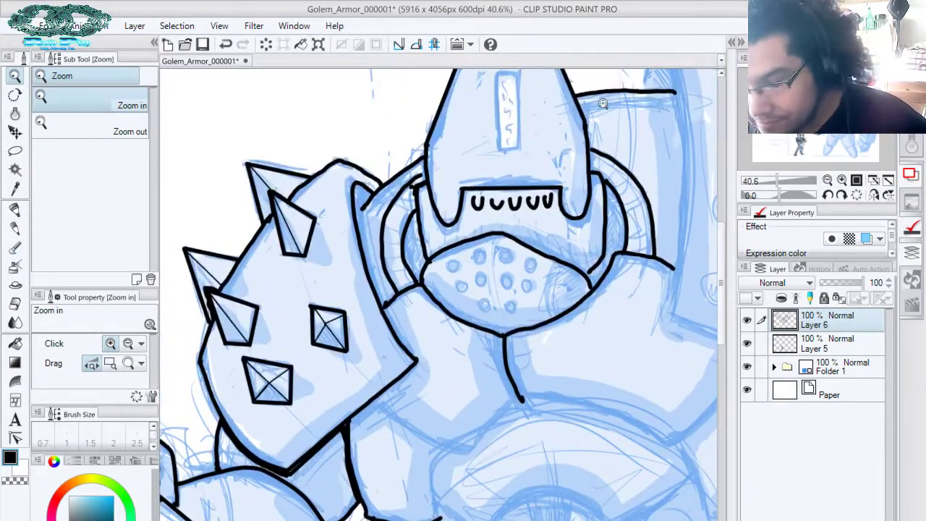
{"action": "key", "text": "p"}
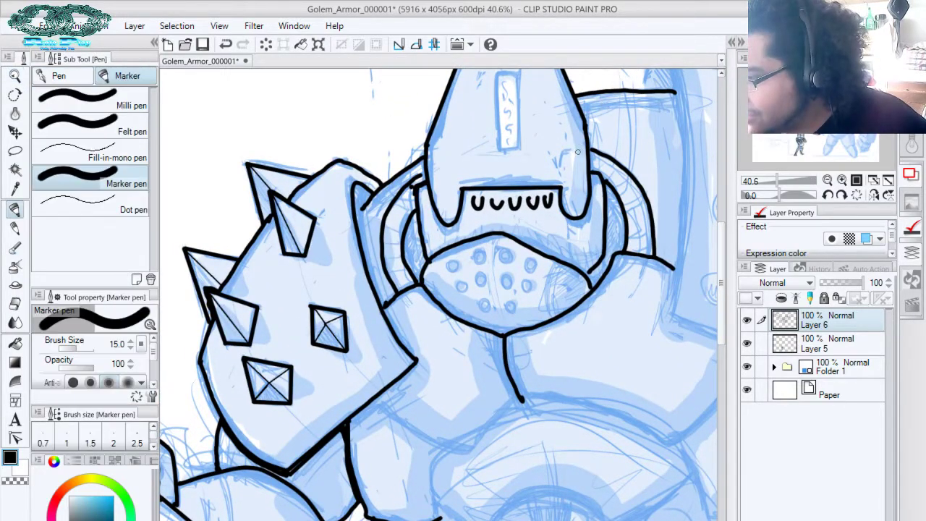
{"action": "left_click_drag", "start_coordinate": [587, 120], "coordinate": [596, 171]}
{"action": "mouse_move", "coordinate": [510, 205]}
{"action": "left_mouse_down"}
{"action": "mouse_move", "coordinate": [532, 201]}
{"action": "mouse_move", "coordinate": [531, 125]}
{"action": "mouse_move", "coordinate": [503, 126]}
{"action": "mouse_move", "coordinate": [511, 204]}
{"action": "left_mouse_up"}
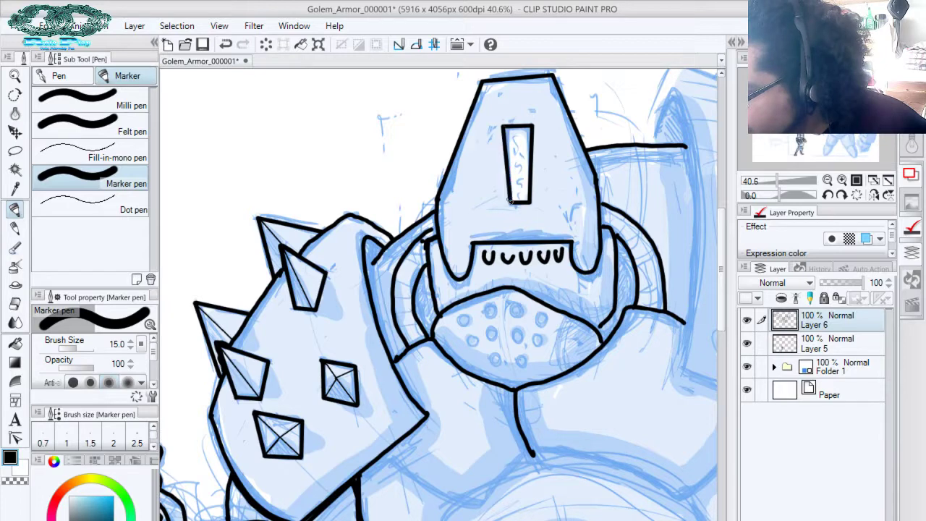
Ink the small squiggly marks inside the helmet's slot using the G-pen at brush size 15
{"action": "mouse_move", "coordinate": [591, 164]}
{"action": "left_mouse_down"}
{"action": "mouse_move", "coordinate": [591, 142]}
{"action": "mouse_move", "coordinate": [594, 173]}
{"action": "left_mouse_up"}
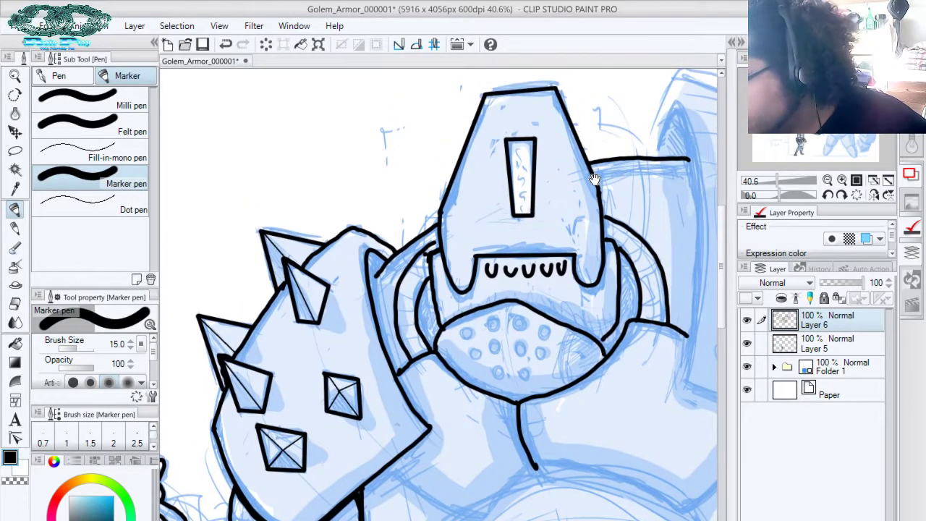
{"action": "left_click", "coordinate": [58, 75]}
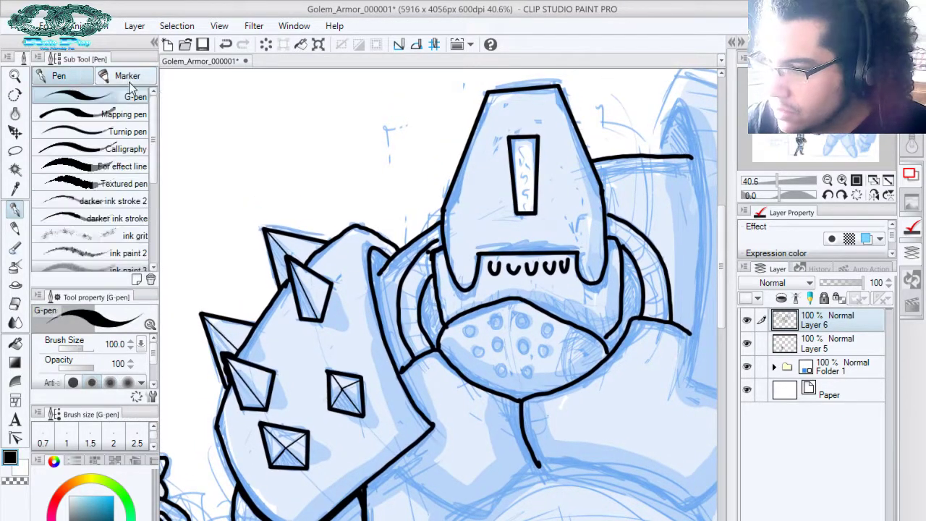
{"action": "key", "text": "bracketleft"}
{"action": "key", "text": "bracketleft"}
{"action": "key", "text": "bracketleft"}
{"action": "key", "text": "bracketleft"}
{"action": "key", "text": "bracketleft"}
{"action": "key", "text": "bracketleft"}
{"action": "key", "text": "bracketleft"}
{"action": "key", "text": "bracketleft"}
{"action": "key", "text": "bracketleft"}
{"action": "key", "text": "bracketleft"}
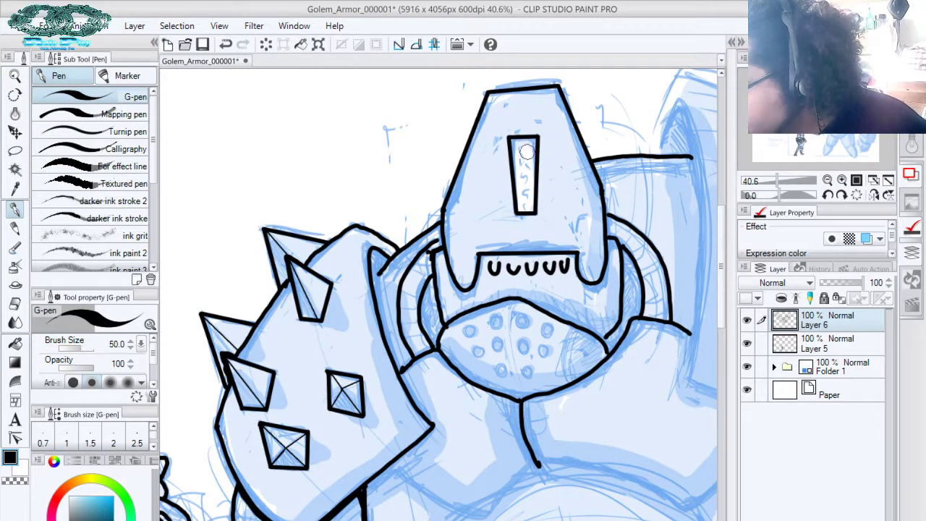
{"action": "left_click_drag", "start_coordinate": [525, 148], "coordinate": [524, 210]}
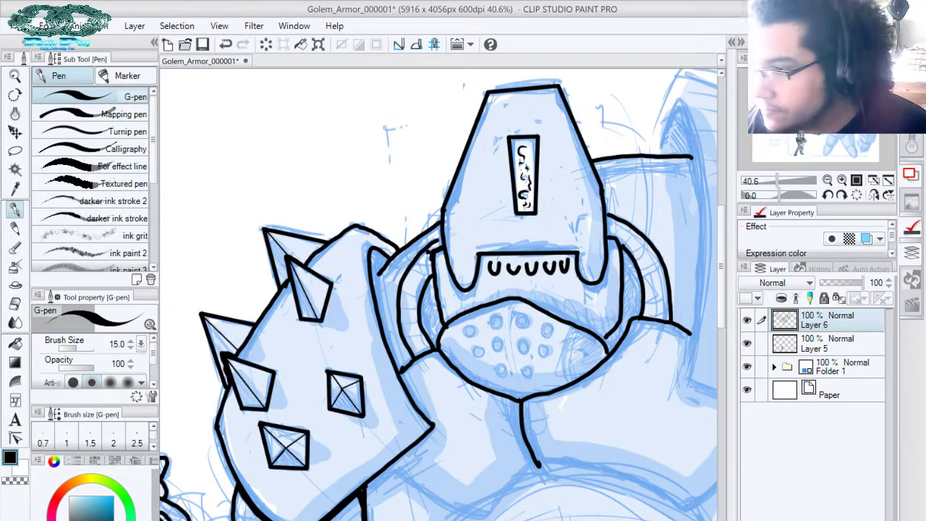
Hatch and blacken the gaps on both sides of the helmet with the Marker pen, and thicken the faceplate's rounded lower corners
{"action": "left_click", "coordinate": [126, 74]}
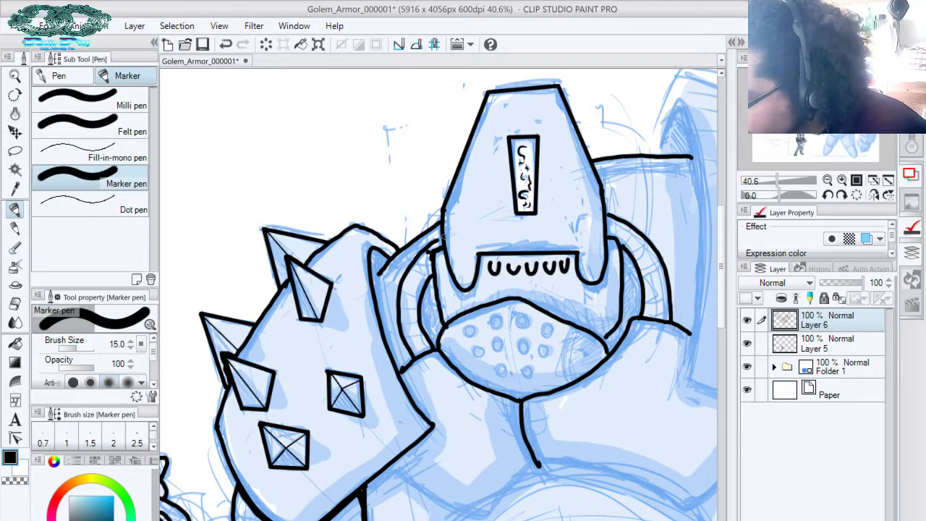
{"action": "mouse_move", "coordinate": [431, 278]}
{"action": "left_mouse_down"}
{"action": "mouse_move", "coordinate": [440, 328]}
{"action": "mouse_move", "coordinate": [432, 341]}
{"action": "mouse_move", "coordinate": [423, 311]}
{"action": "mouse_move", "coordinate": [423, 319]}
{"action": "mouse_move", "coordinate": [431, 293]}
{"action": "mouse_move", "coordinate": [425, 309]}
{"action": "mouse_move", "coordinate": [436, 306]}
{"action": "mouse_move", "coordinate": [438, 323]}
{"action": "left_mouse_up"}
{"action": "left_click_drag", "start_coordinate": [644, 198], "coordinate": [564, 175]}
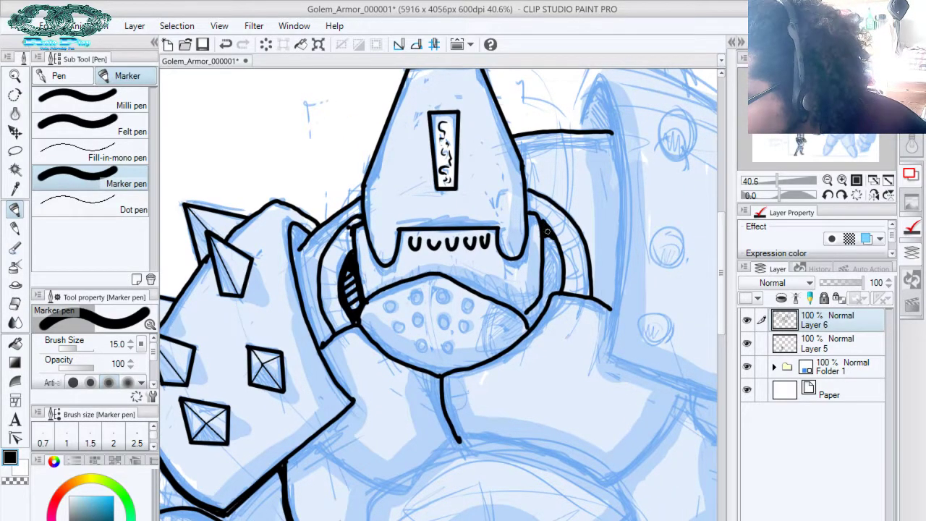
{"action": "mouse_move", "coordinate": [548, 235]}
{"action": "left_mouse_down"}
{"action": "mouse_move", "coordinate": [544, 201]}
{"action": "mouse_move", "coordinate": [544, 257]}
{"action": "left_mouse_up"}
{"action": "mouse_move", "coordinate": [543, 213]}
{"action": "left_mouse_down"}
{"action": "mouse_move", "coordinate": [528, 285]}
{"action": "mouse_move", "coordinate": [544, 248]}
{"action": "mouse_move", "coordinate": [557, 250]}
{"action": "mouse_move", "coordinate": [546, 247]}
{"action": "mouse_move", "coordinate": [557, 240]}
{"action": "mouse_move", "coordinate": [556, 204]}
{"action": "mouse_move", "coordinate": [546, 235]}
{"action": "mouse_move", "coordinate": [553, 245]}
{"action": "mouse_move", "coordinate": [559, 212]}
{"action": "left_mouse_up"}
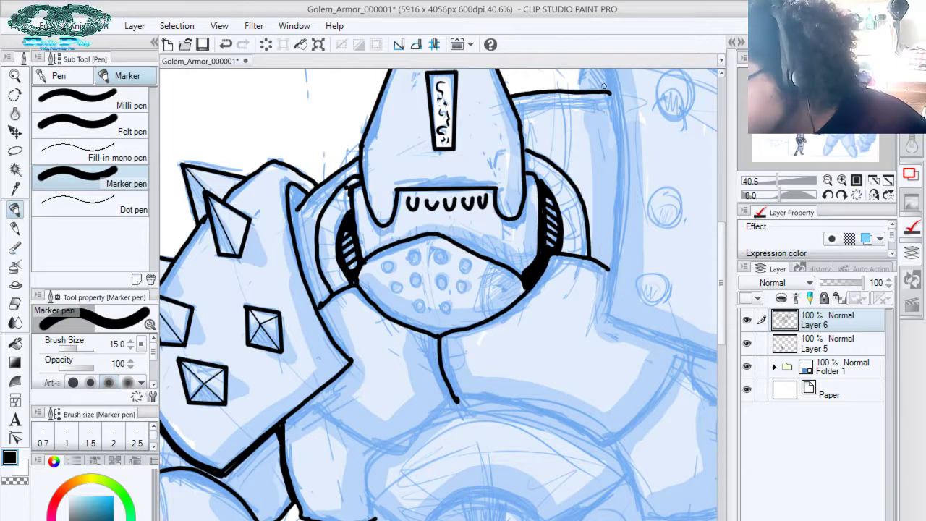
{"action": "left_click_drag", "start_coordinate": [525, 170], "coordinate": [573, 192]}
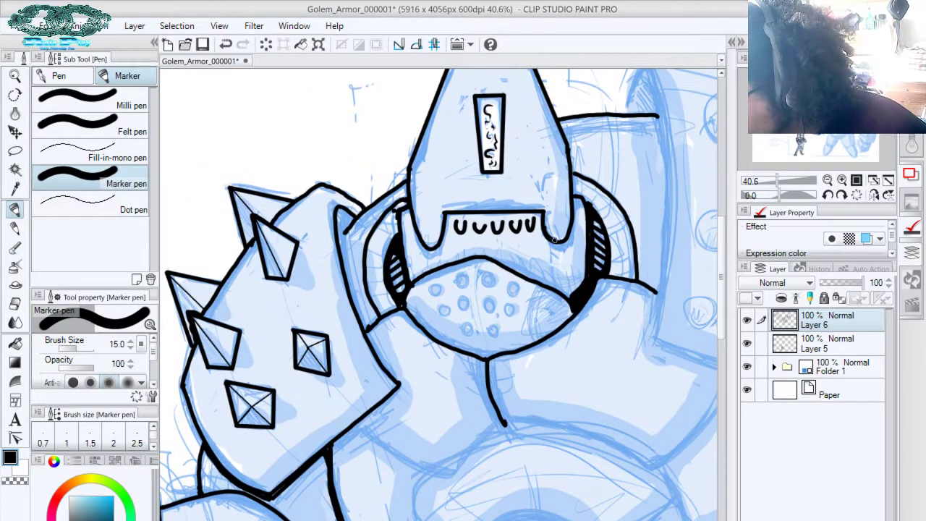
{"action": "left_click_drag", "start_coordinate": [538, 201], "coordinate": [621, 188]}
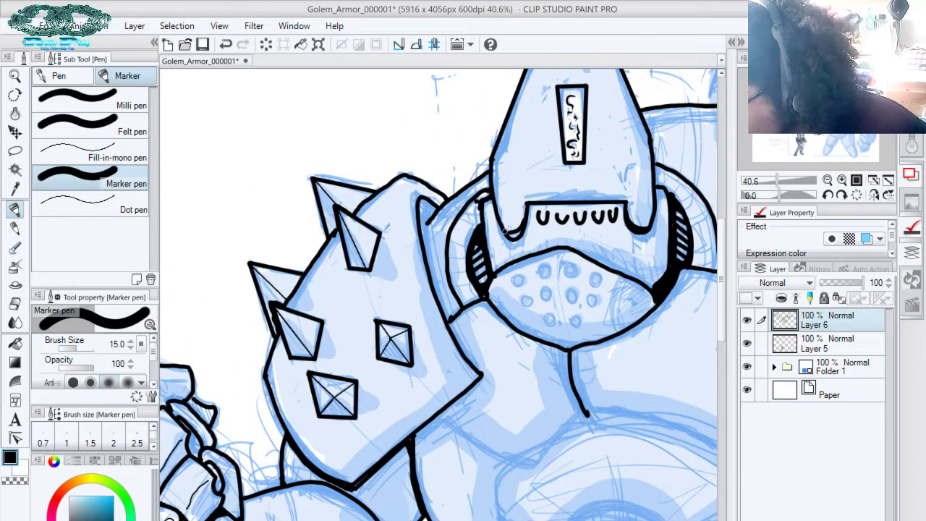
Ink the ten small round holes on the golem's mouth guard over the sketch, undoing and redrawing the unsatisfactory one
{"action": "left_click_drag", "start_coordinate": [598, 234], "coordinate": [571, 188]}
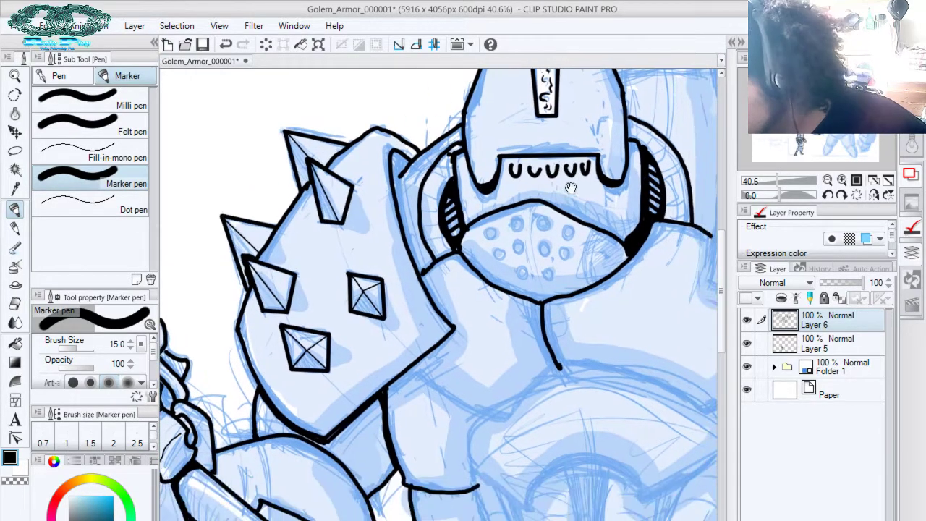
{"action": "left_click_drag", "start_coordinate": [547, 219], "coordinate": [547, 250]}
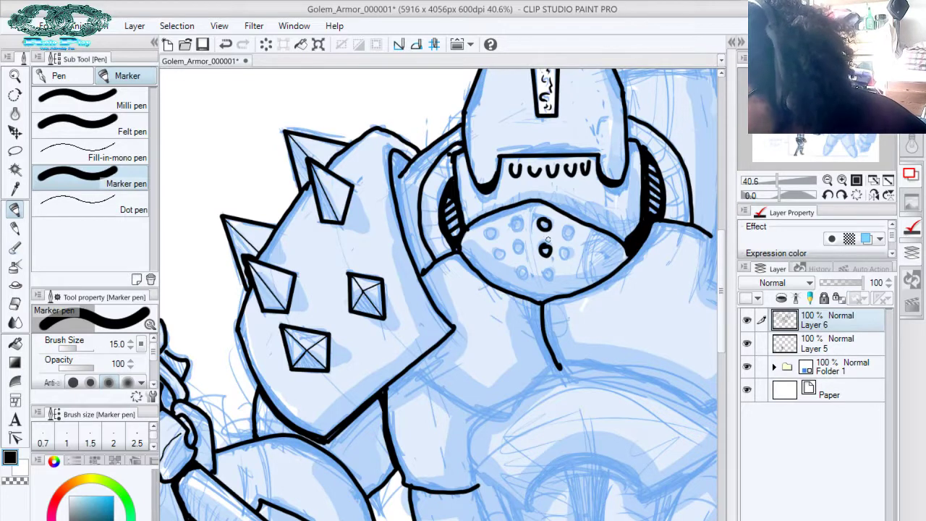
{"action": "key", "text": "ctrl+z"}
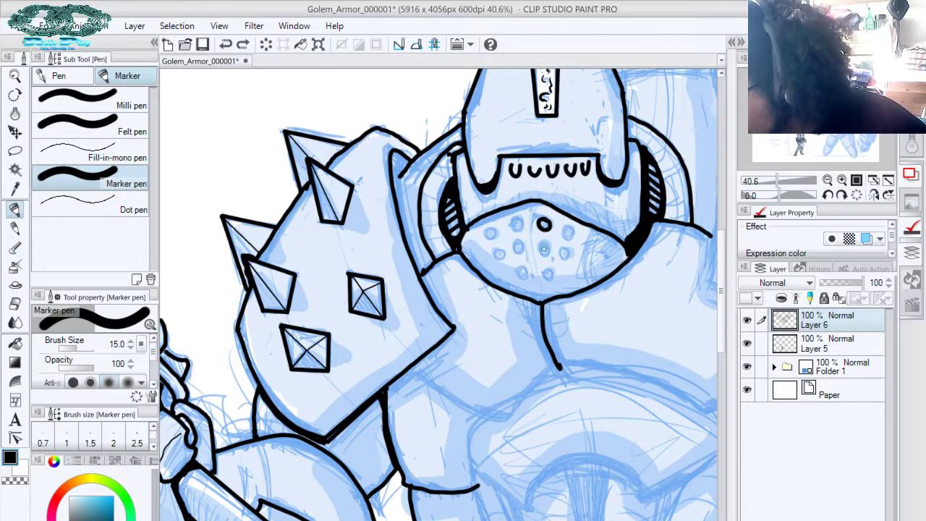
{"action": "left_click_drag", "start_coordinate": [544, 249], "coordinate": [546, 224]}
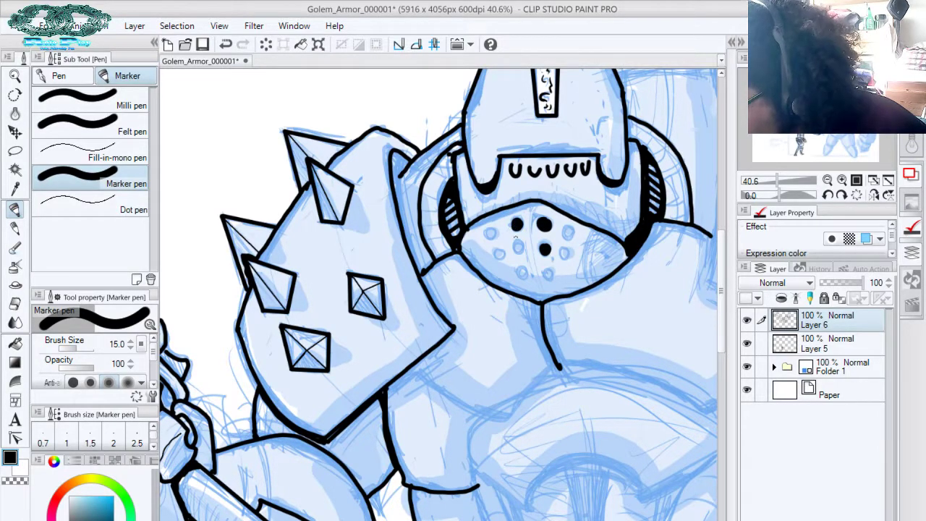
{"action": "mouse_move", "coordinate": [516, 239]}
{"action": "left_mouse_down"}
{"action": "mouse_move", "coordinate": [490, 226]}
{"action": "mouse_move", "coordinate": [495, 255]}
{"action": "mouse_move", "coordinate": [521, 271]}
{"action": "mouse_move", "coordinate": [548, 271]}
{"action": "mouse_move", "coordinate": [566, 252]}
{"action": "mouse_move", "coordinate": [569, 230]}
{"action": "left_mouse_up"}
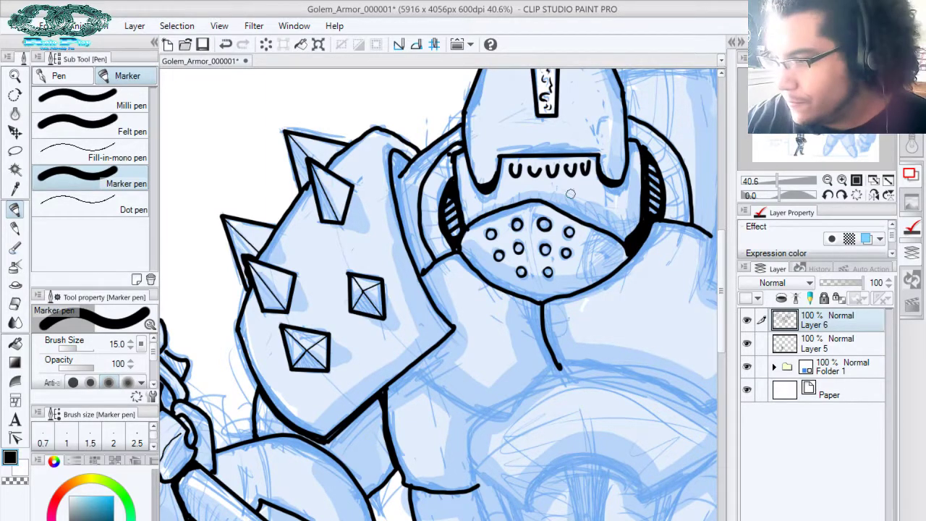
Shade the insides of the mouth guard's holes with the G-pen and cross-hatch the dark gaps beside the helmet
{"action": "left_click", "coordinate": [63, 76]}
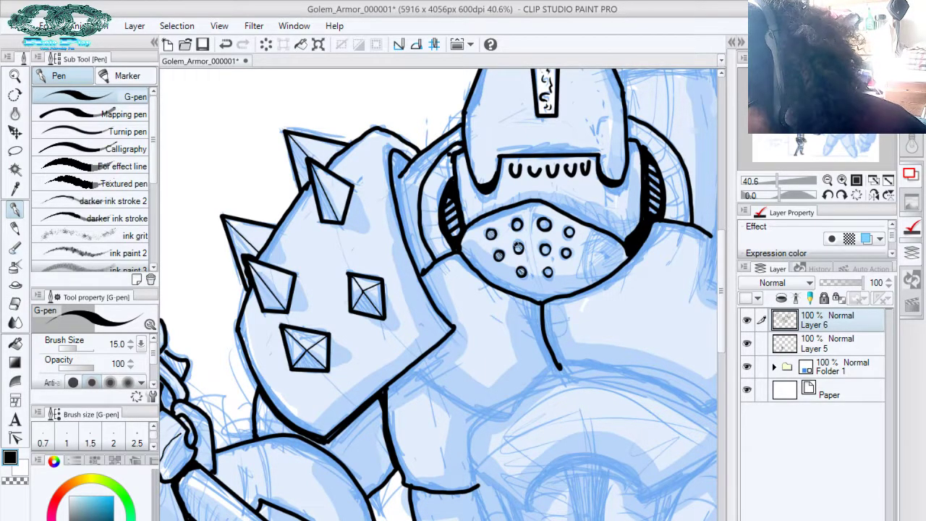
{"action": "left_click", "coordinate": [516, 225]}
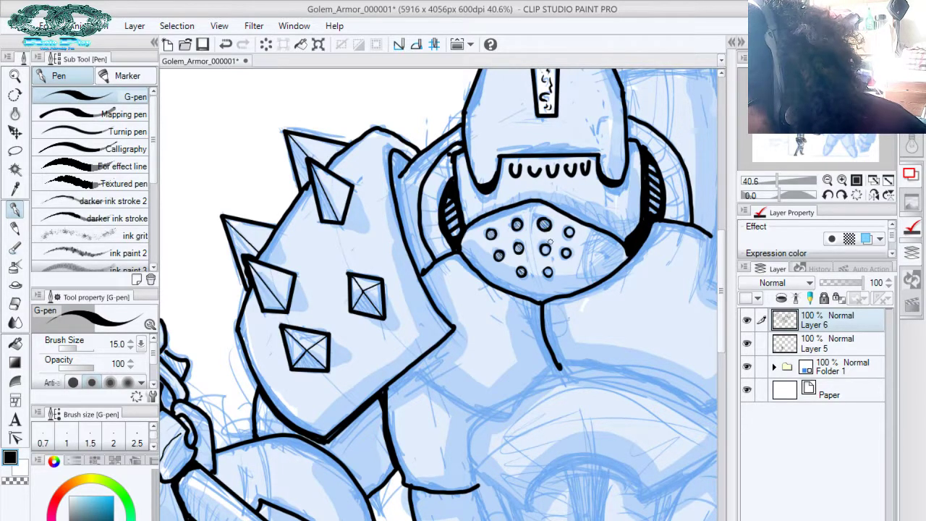
{"action": "left_click", "coordinate": [544, 248]}
{"action": "left_click", "coordinate": [548, 272]}
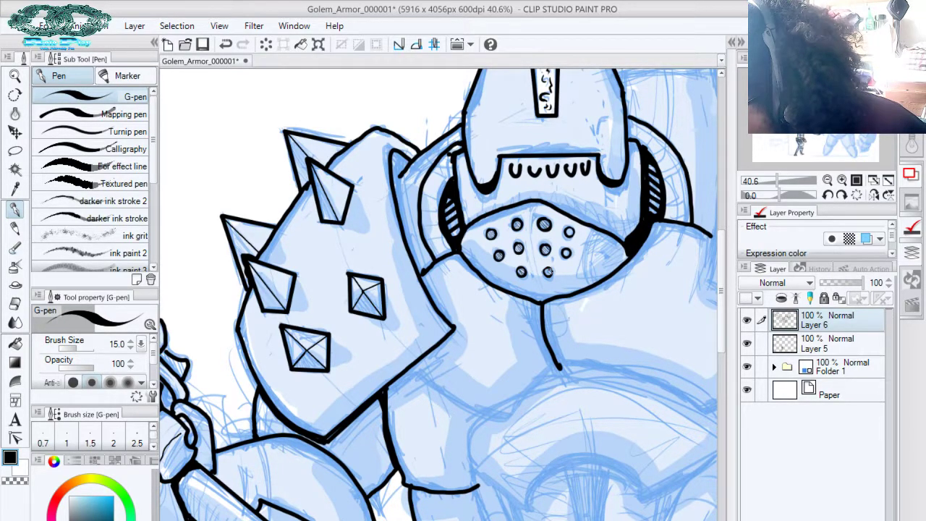
{"action": "left_click", "coordinate": [569, 231]}
{"action": "left_click", "coordinate": [566, 252]}
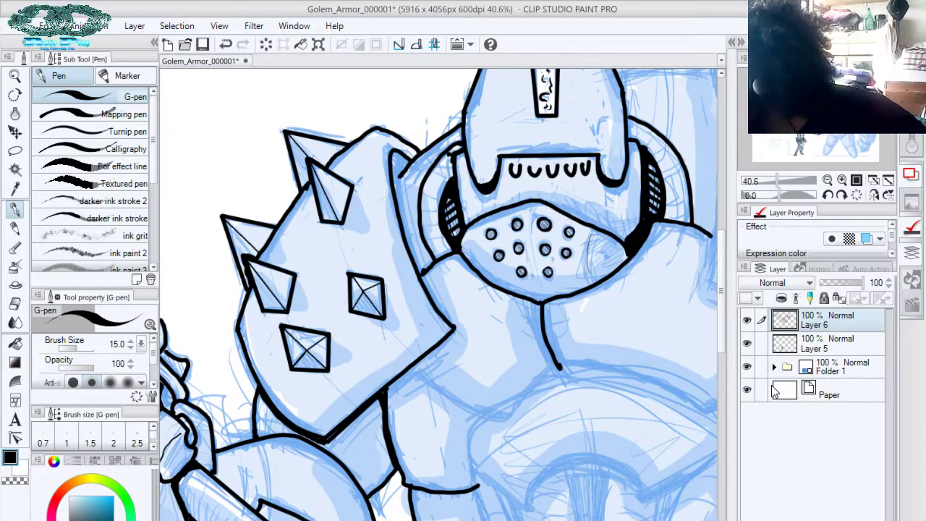
Ink the short rib lines across the curved tubes on both sides of the helmet with the G-pen at size 15
{"action": "scroll", "coordinate": [582, 225], "scroll_direction": "up", "scroll_amount": 2}
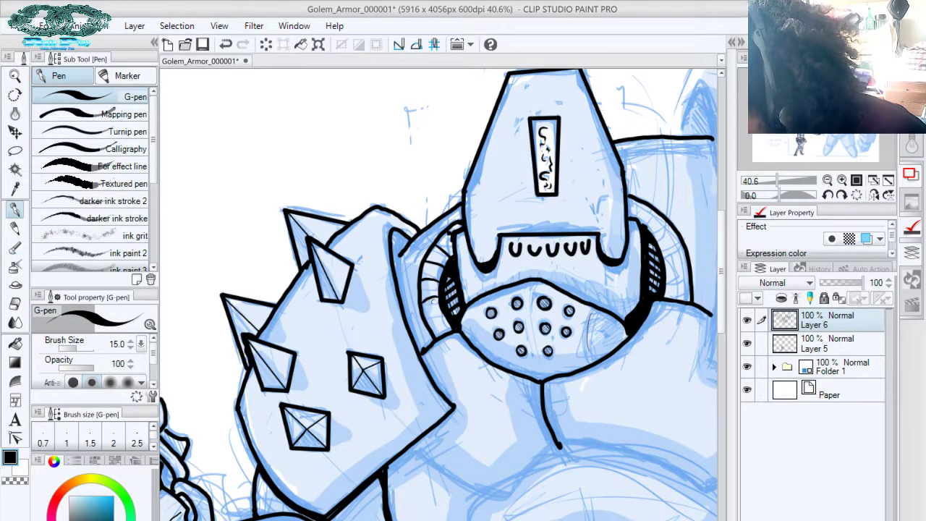
{"action": "mouse_move", "coordinate": [440, 309]}
{"action": "left_mouse_down"}
{"action": "mouse_move", "coordinate": [426, 318]}
{"action": "mouse_move", "coordinate": [433, 331]}
{"action": "left_mouse_up"}
{"action": "key", "text": "ctrl+z"}
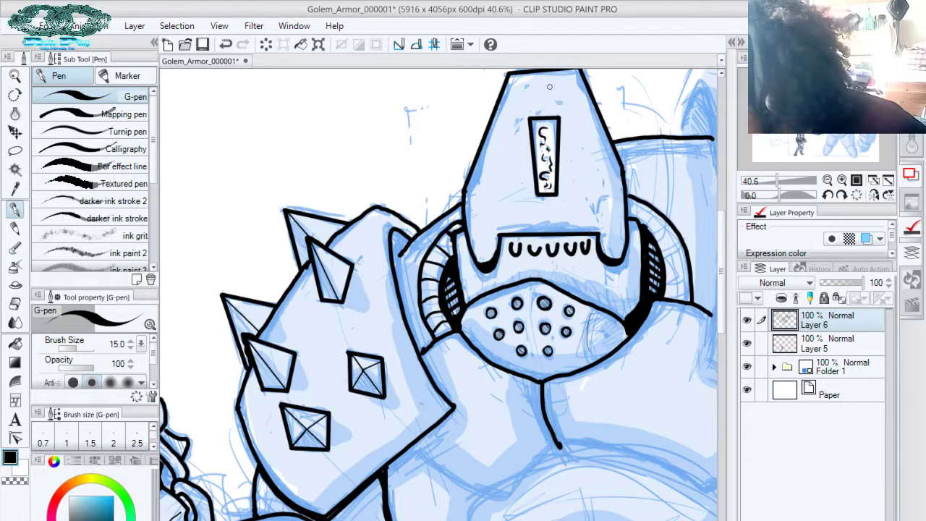
{"action": "mouse_move", "coordinate": [634, 217]}
{"action": "left_mouse_down"}
{"action": "mouse_move", "coordinate": [639, 207]}
{"action": "mouse_move", "coordinate": [668, 232]}
{"action": "left_mouse_up"}
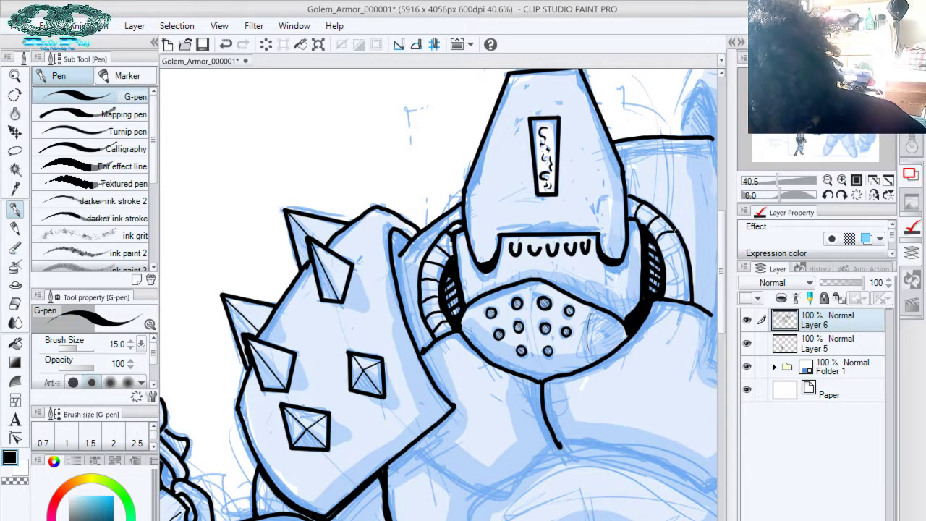
{"action": "left_click_drag", "start_coordinate": [664, 195], "coordinate": [572, 184]}
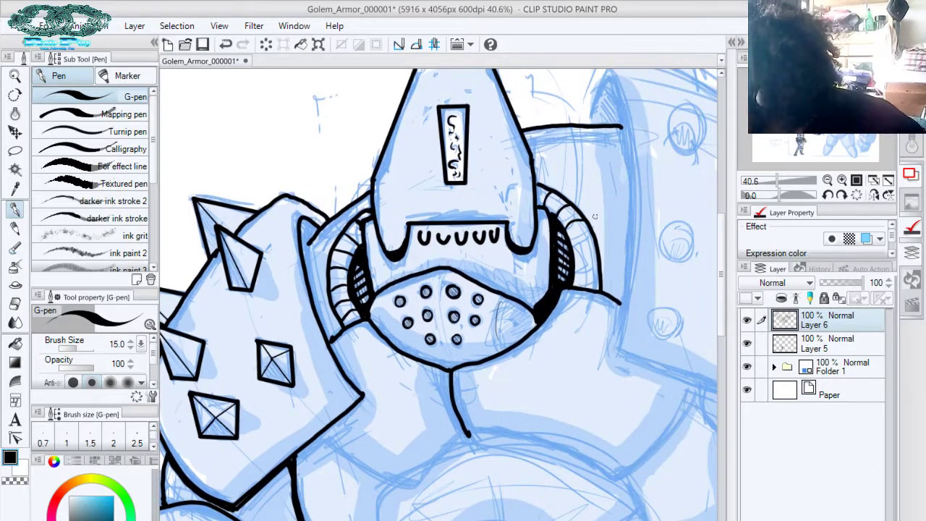
{"action": "mouse_move", "coordinate": [572, 243]}
{"action": "left_mouse_down"}
{"action": "mouse_move", "coordinate": [590, 237]}
{"action": "mouse_move", "coordinate": [571, 244]}
{"action": "mouse_move", "coordinate": [583, 257]}
{"action": "mouse_move", "coordinate": [574, 255]}
{"action": "left_mouse_up"}
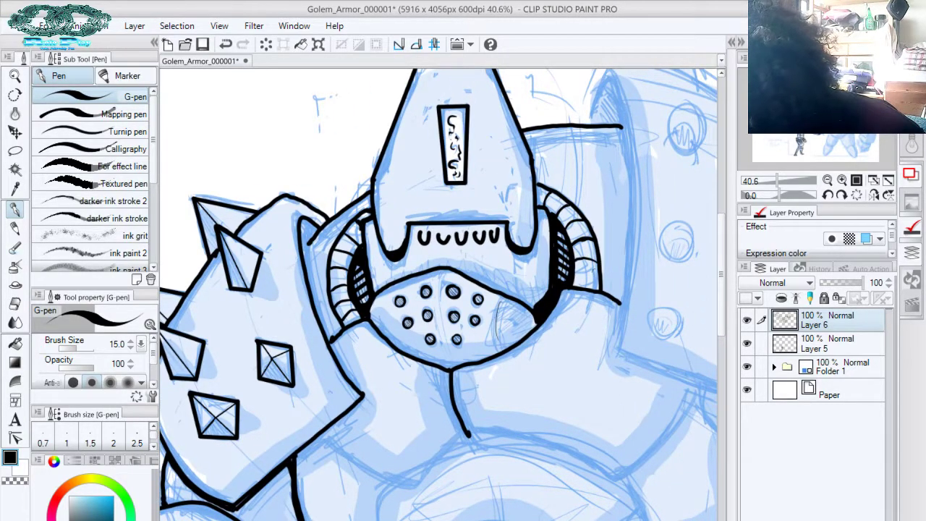
{"action": "left_click_drag", "start_coordinate": [598, 284], "coordinate": [570, 274]}
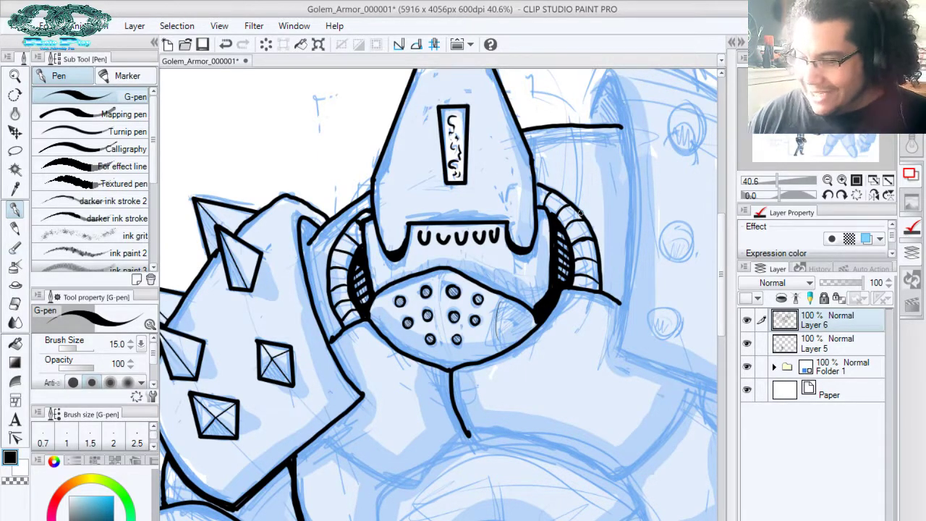
Blacken the spiked shoulder pad's upper gap with the Marker pen and trace a thin inner rim line with the Fill-in-mono pen at size 1
{"action": "left_click", "coordinate": [124, 76]}
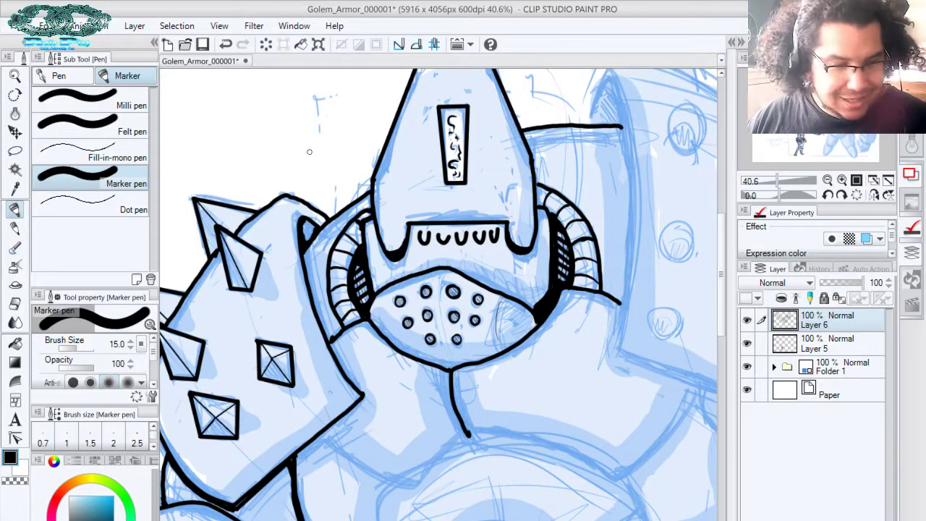
{"action": "left_click", "coordinate": [116, 155]}
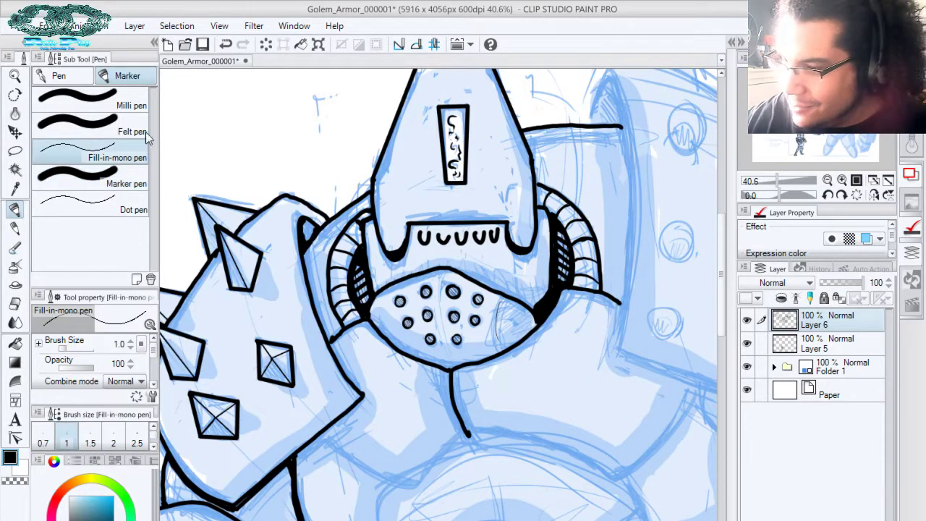
{"action": "mouse_move", "coordinate": [293, 201]}
{"action": "left_mouse_down"}
{"action": "mouse_move", "coordinate": [281, 204]}
{"action": "mouse_move", "coordinate": [287, 307]}
{"action": "mouse_move", "coordinate": [322, 375]}
{"action": "left_mouse_up"}
{"action": "key", "text": "ctrl+z"}
{"action": "mouse_move", "coordinate": [289, 205]}
{"action": "left_mouse_down"}
{"action": "mouse_move", "coordinate": [287, 273]}
{"action": "mouse_move", "coordinate": [308, 343]}
{"action": "mouse_move", "coordinate": [337, 391]}
{"action": "left_mouse_up"}
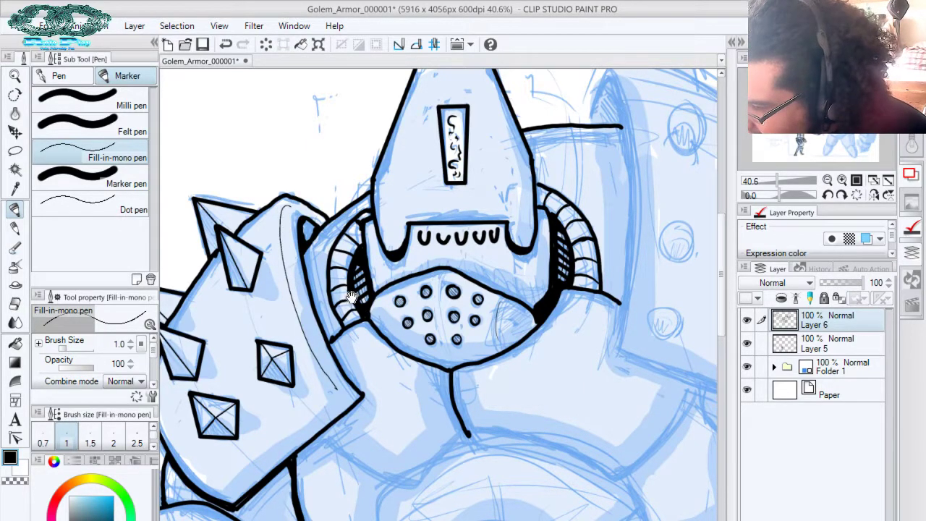
{"action": "left_click_drag", "start_coordinate": [353, 300], "coordinate": [425, 200]}
{"action": "left_click_drag", "start_coordinate": [409, 288], "coordinate": [301, 385]}
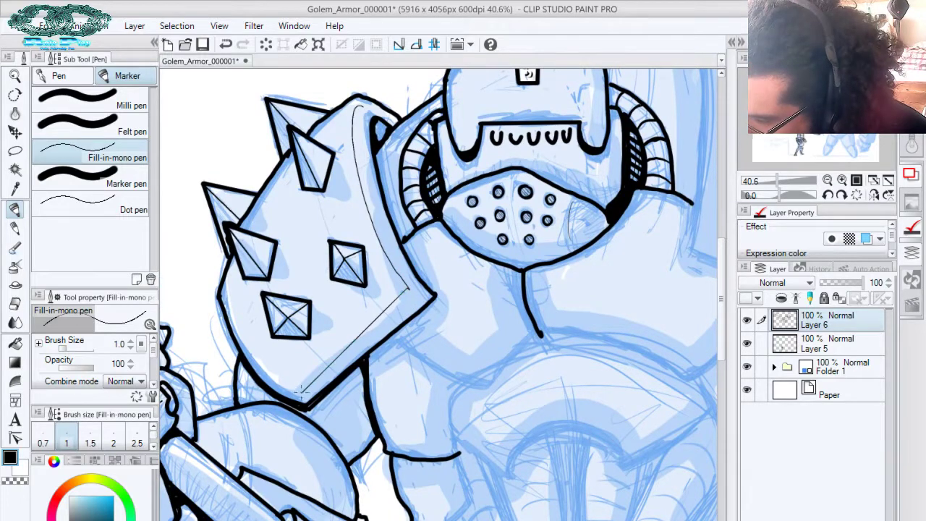
{"action": "key", "text": "ctrl+z"}
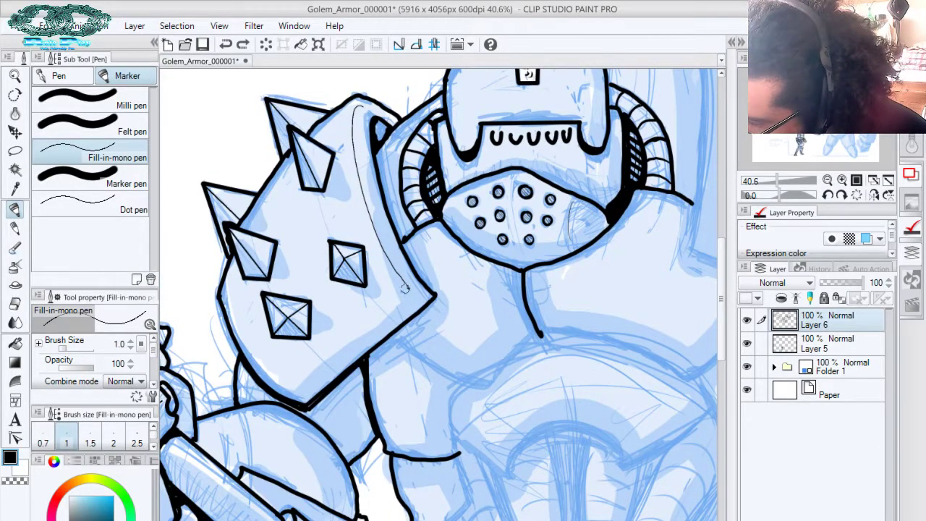
{"action": "left_click_drag", "start_coordinate": [409, 288], "coordinate": [304, 394]}
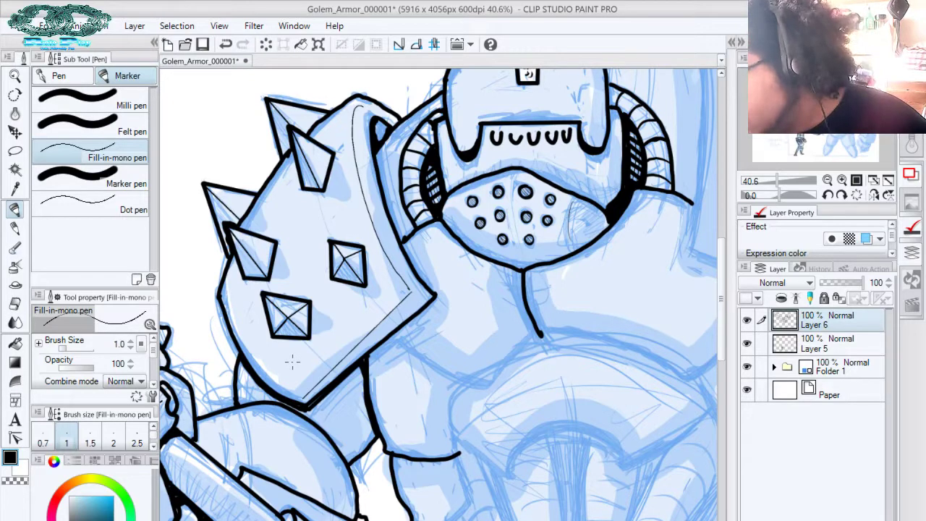
{"action": "left_click_drag", "start_coordinate": [534, 239], "coordinate": [464, 276]}
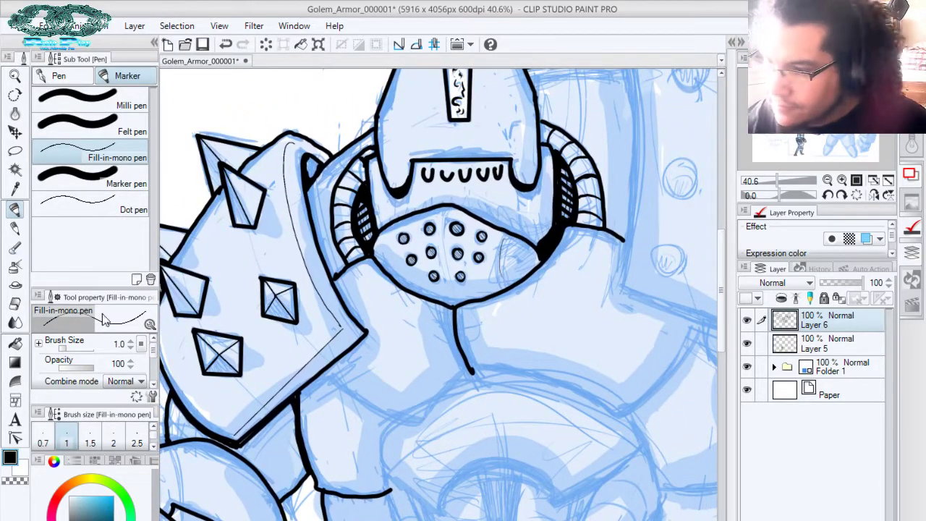
With the canvas flipped horizontally, ink the studded shoulder plate's inner edge and upper fold with the Marker pen, blackening the fold's gap
{"action": "left_click", "coordinate": [123, 177]}
{"action": "left_click_drag", "start_coordinate": [614, 171], "coordinate": [557, 314]}
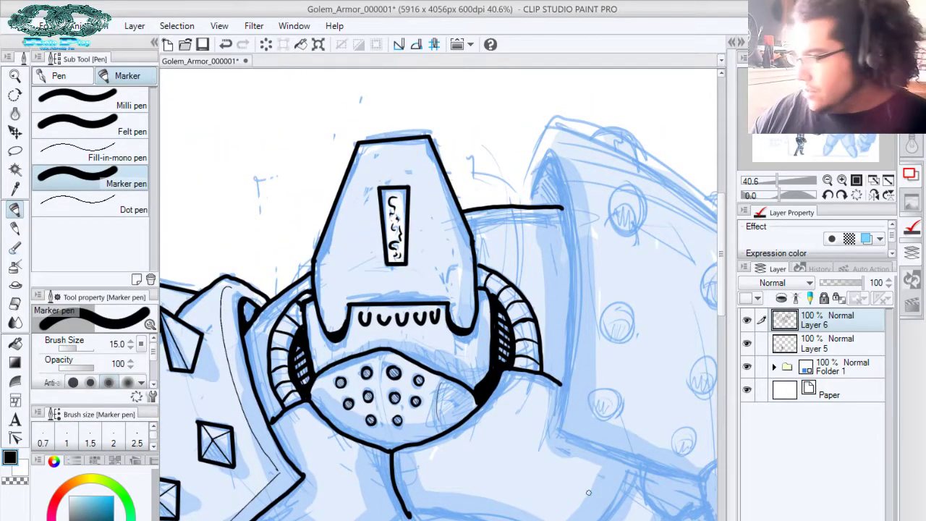
{"action": "left_click", "coordinate": [873, 194]}
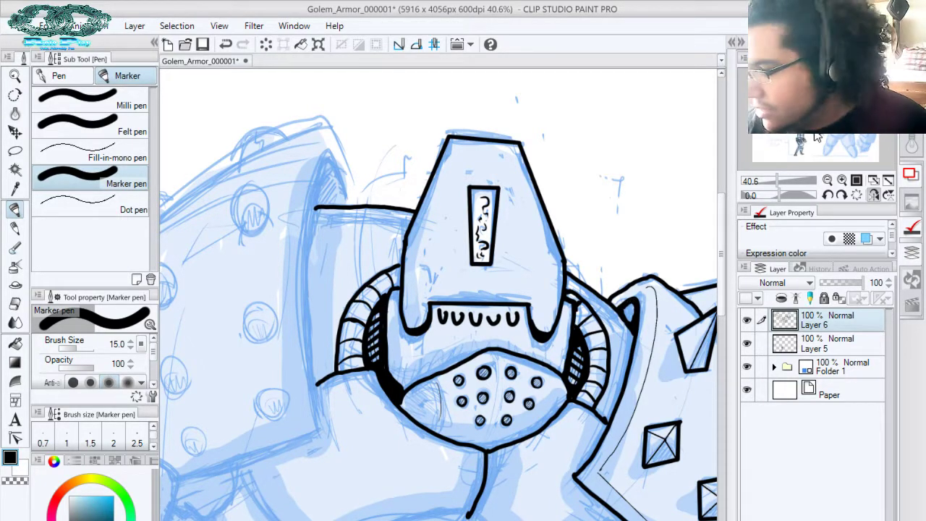
{"action": "mouse_move", "coordinate": [345, 200]}
{"action": "left_mouse_down"}
{"action": "mouse_move", "coordinate": [336, 170]}
{"action": "mouse_move", "coordinate": [318, 174]}
{"action": "mouse_move", "coordinate": [300, 322]}
{"action": "mouse_move", "coordinate": [320, 434]}
{"action": "left_mouse_up"}
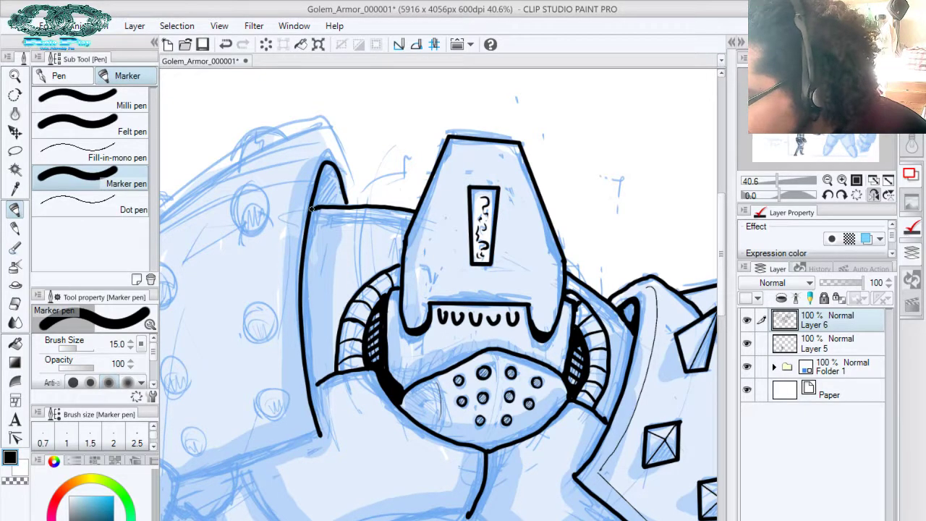
{"action": "mouse_move", "coordinate": [313, 204]}
{"action": "left_mouse_down"}
{"action": "mouse_move", "coordinate": [323, 192]}
{"action": "mouse_move", "coordinate": [327, 201]}
{"action": "mouse_move", "coordinate": [327, 167]}
{"action": "mouse_move", "coordinate": [324, 199]}
{"action": "mouse_move", "coordinate": [341, 204]}
{"action": "mouse_move", "coordinate": [333, 169]}
{"action": "left_mouse_up"}
{"action": "mouse_move", "coordinate": [323, 117]}
{"action": "left_mouse_down"}
{"action": "mouse_move", "coordinate": [351, 166]}
{"action": "mouse_move", "coordinate": [356, 202]}
{"action": "left_mouse_up"}
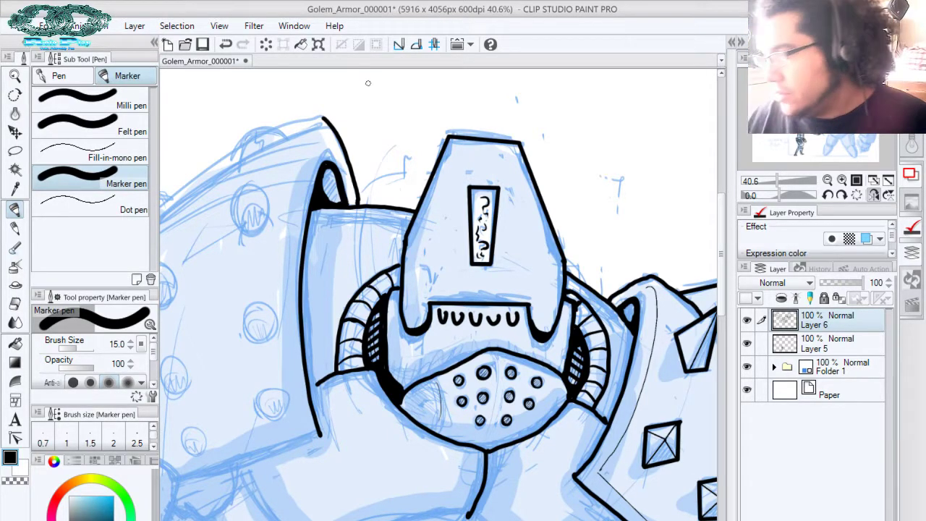
Ink the studded shoulder plate's straight lower edge and long curved outer edge, redrawing the outer curve until it follows the sketch
{"action": "left_click_drag", "start_coordinate": [552, 138], "coordinate": [601, 112]}
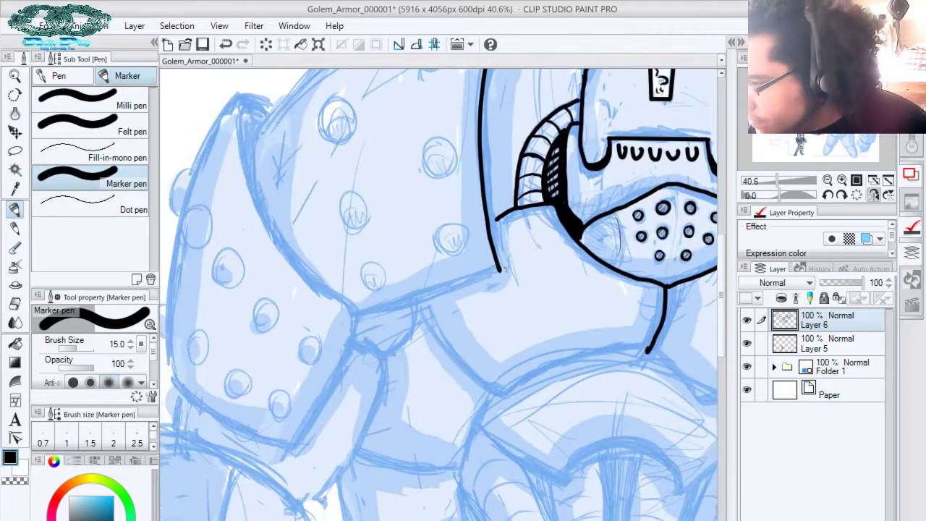
{"action": "left_click_drag", "start_coordinate": [497, 268], "coordinate": [355, 316]}
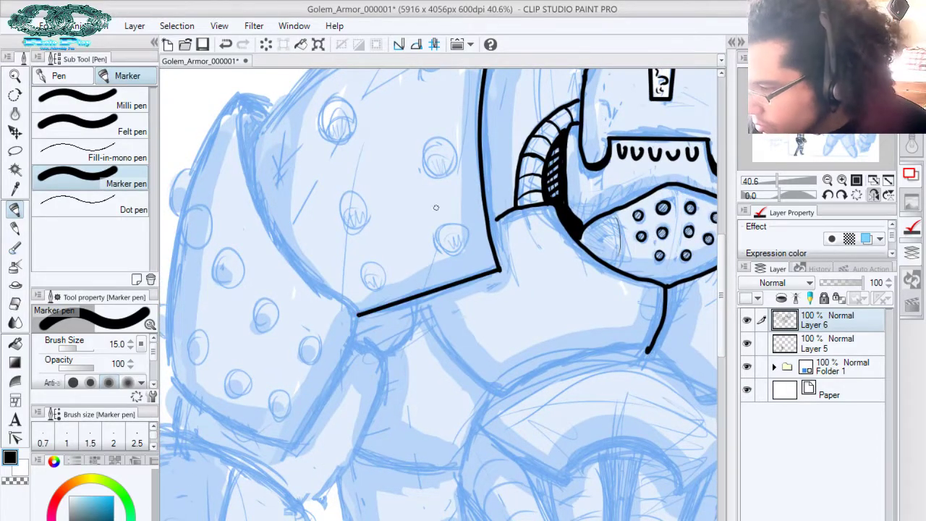
{"action": "left_click_drag", "start_coordinate": [518, 203], "coordinate": [566, 354]}
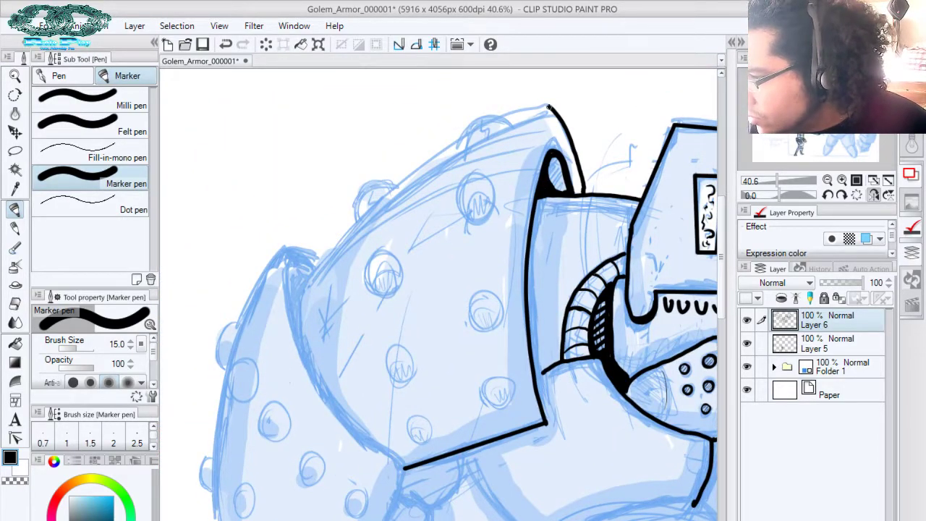
{"action": "left_click_drag", "start_coordinate": [778, 194], "coordinate": [772, 194]}
{"action": "mouse_move", "coordinate": [405, 78]}
{"action": "left_mouse_down"}
{"action": "mouse_move", "coordinate": [345, 186]}
{"action": "mouse_move", "coordinate": [313, 277]}
{"action": "mouse_move", "coordinate": [306, 372]}
{"action": "left_mouse_up"}
{"action": "key", "text": "ctrl+z"}
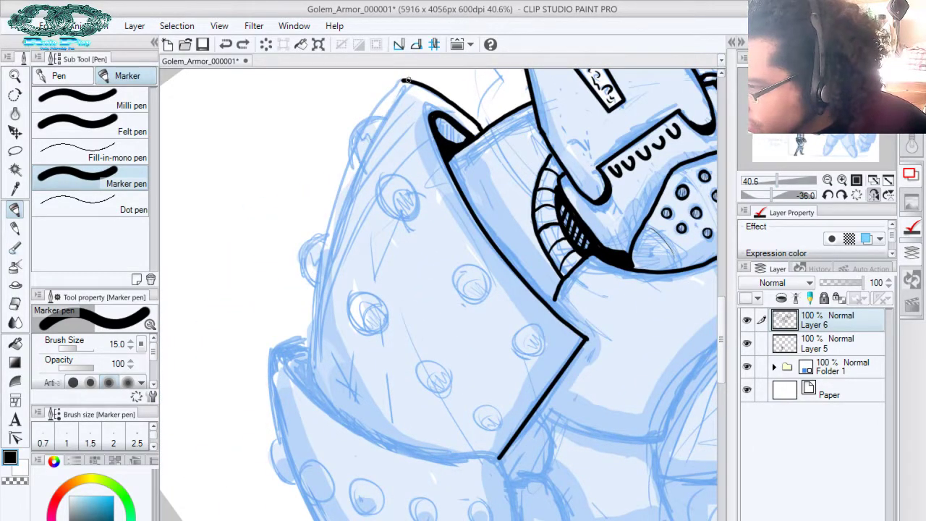
{"action": "mouse_move", "coordinate": [407, 80]}
{"action": "left_mouse_down"}
{"action": "mouse_move", "coordinate": [345, 205]}
{"action": "mouse_move", "coordinate": [325, 315]}
{"action": "left_mouse_up"}
{"action": "key", "text": "ctrl+z"}
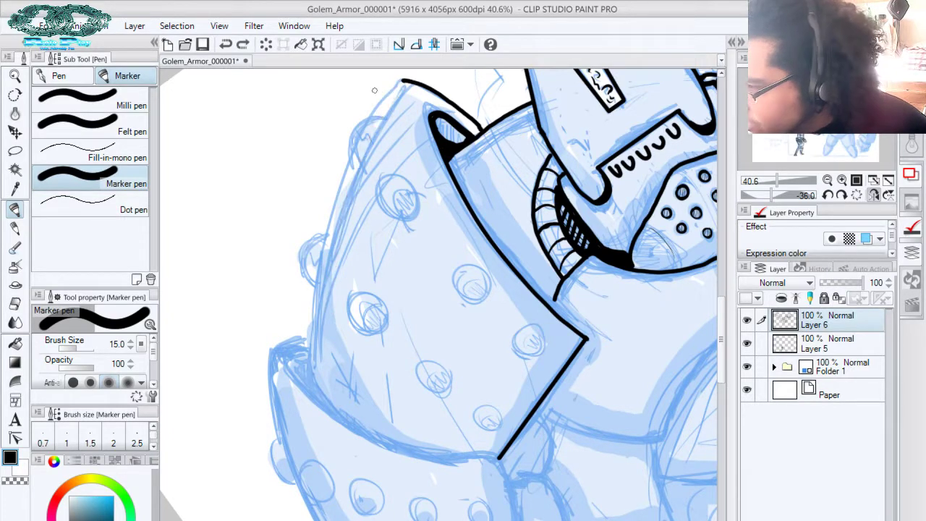
{"action": "mouse_move", "coordinate": [412, 80]}
{"action": "left_mouse_down"}
{"action": "mouse_move", "coordinate": [360, 154]}
{"action": "mouse_move", "coordinate": [330, 262]}
{"action": "mouse_move", "coordinate": [318, 393]}
{"action": "mouse_move", "coordinate": [309, 354]}
{"action": "mouse_move", "coordinate": [320, 258]}
{"action": "mouse_move", "coordinate": [351, 165]}
{"action": "mouse_move", "coordinate": [411, 78]}
{"action": "left_mouse_up"}
{"action": "key", "text": "ctrl+z"}
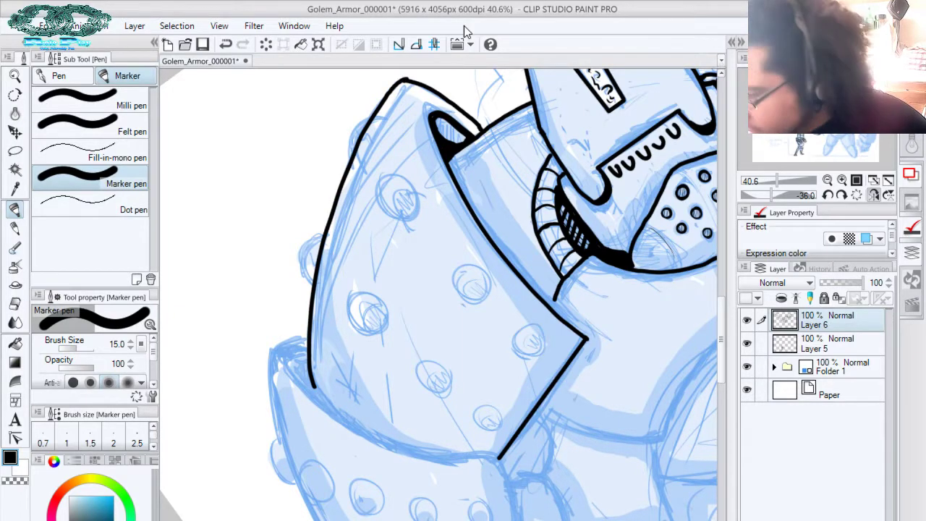
Ink the outline of the second studded arm plate below the shoulder plate, covering its upper fold, outer, inner and lower edges
{"action": "left_click_drag", "start_coordinate": [478, 345], "coordinate": [444, 246]}
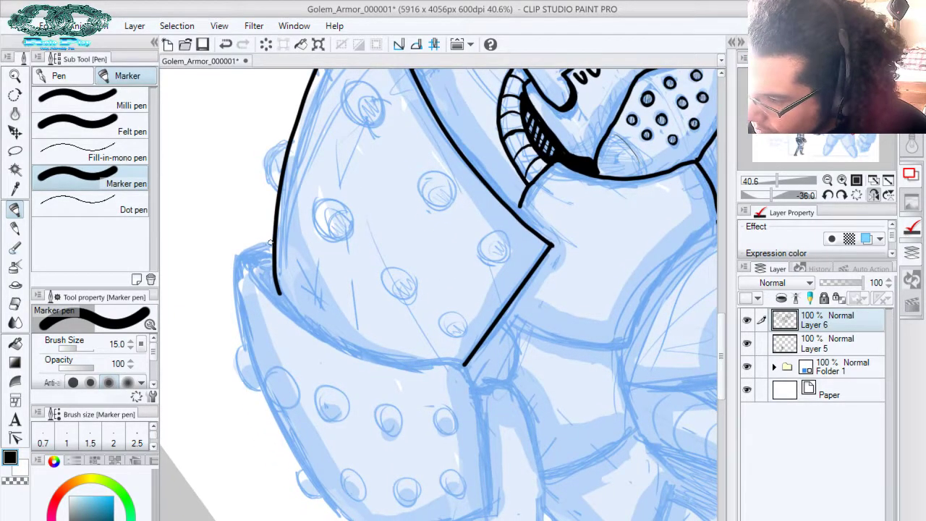
{"action": "scroll", "coordinate": [331, 230], "scroll_direction": "down", "scroll_amount": 2}
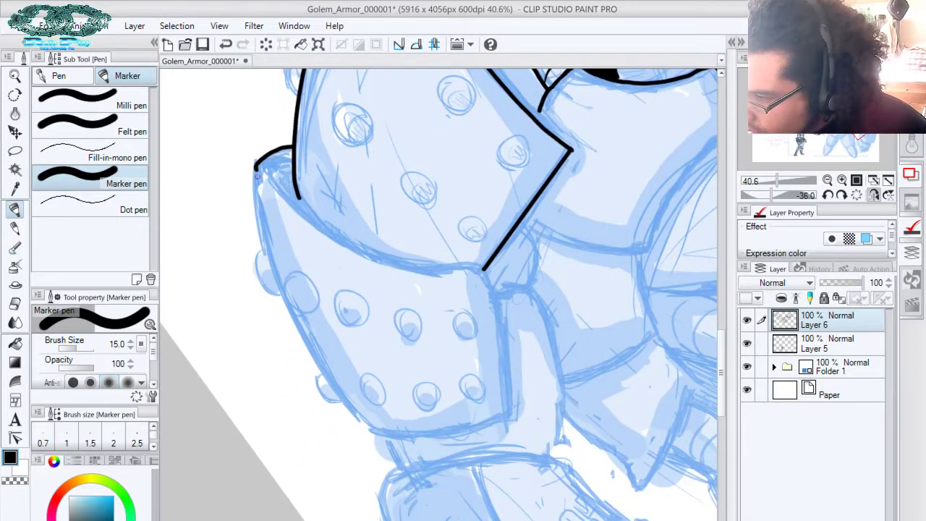
{"action": "mouse_move", "coordinate": [256, 172]}
{"action": "left_mouse_down"}
{"action": "mouse_move", "coordinate": [303, 331]}
{"action": "mouse_move", "coordinate": [375, 431]}
{"action": "left_mouse_up"}
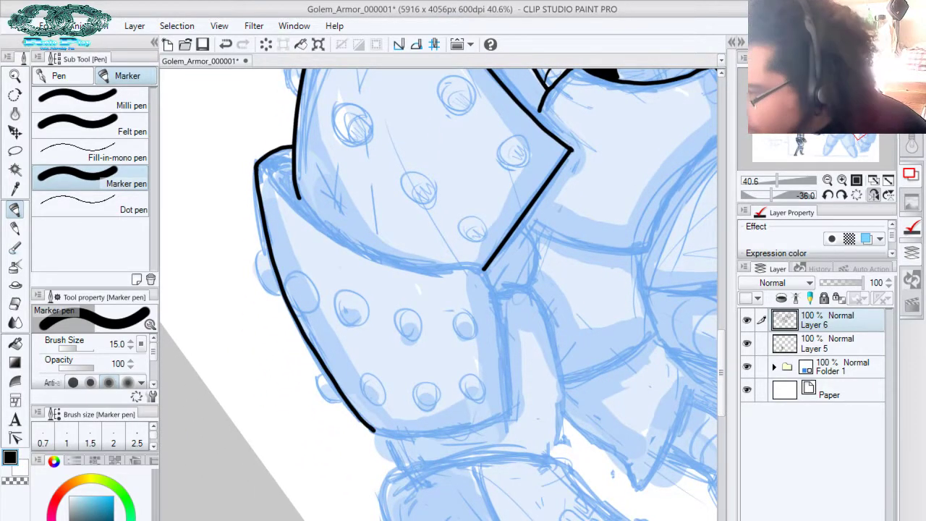
{"action": "mouse_move", "coordinate": [478, 267]}
{"action": "left_mouse_down"}
{"action": "mouse_move", "coordinate": [493, 289]}
{"action": "mouse_move", "coordinate": [511, 416]}
{"action": "left_mouse_up"}
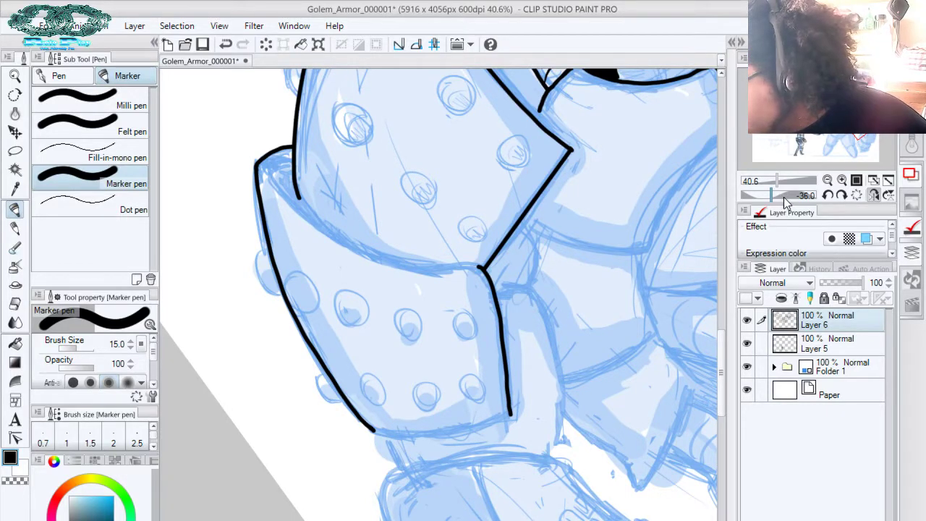
{"action": "left_click_drag", "start_coordinate": [783, 197], "coordinate": [791, 198]}
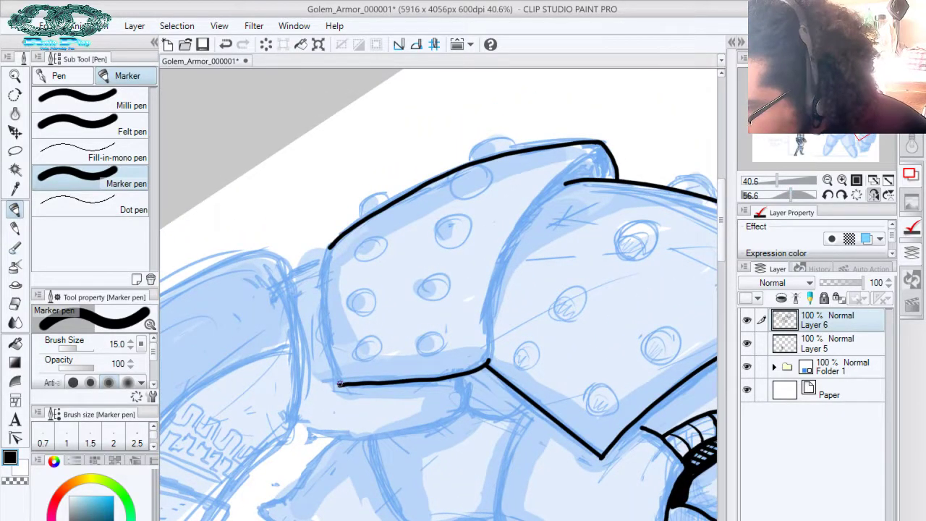
{"action": "mouse_move", "coordinate": [338, 383]}
{"action": "left_mouse_down"}
{"action": "mouse_move", "coordinate": [323, 291]}
{"action": "mouse_move", "coordinate": [330, 247]}
{"action": "left_mouse_up"}
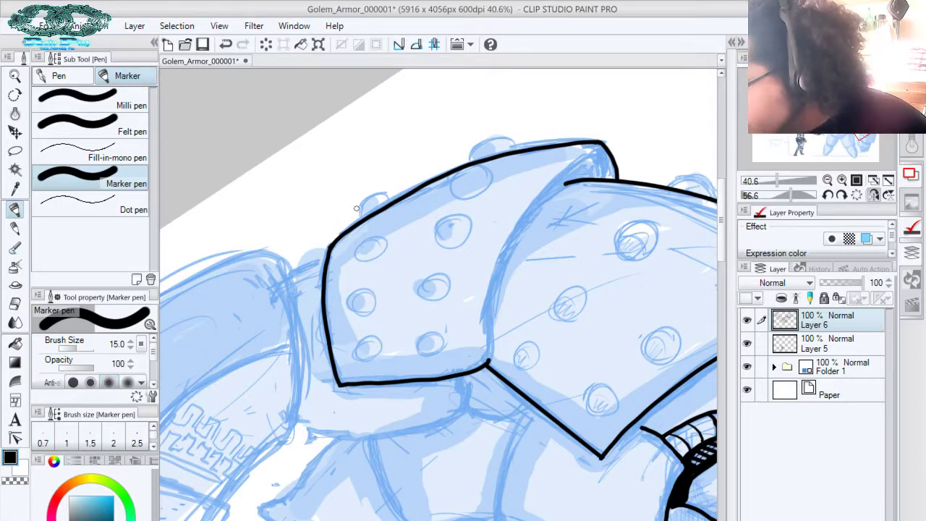
Ink the curved seam between the two studded plates with the Marker pen and thicken it along its length
{"action": "scroll", "coordinate": [603, 196], "scroll_direction": "down", "scroll_amount": 1}
{"action": "mouse_move", "coordinate": [596, 159]}
{"action": "left_mouse_down"}
{"action": "mouse_move", "coordinate": [588, 151]}
{"action": "mouse_move", "coordinate": [549, 173]}
{"action": "mouse_move", "coordinate": [495, 298]}
{"action": "left_mouse_up"}
{"action": "key", "text": "ctrl+z"}
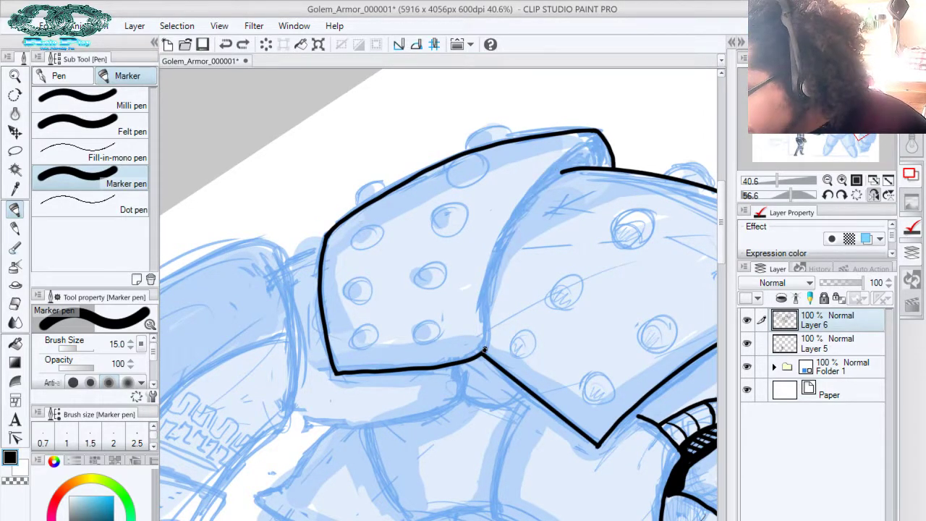
{"action": "mouse_move", "coordinate": [484, 353]}
{"action": "left_mouse_down"}
{"action": "mouse_move", "coordinate": [489, 277]}
{"action": "mouse_move", "coordinate": [517, 213]}
{"action": "mouse_move", "coordinate": [552, 168]}
{"action": "mouse_move", "coordinate": [584, 153]}
{"action": "mouse_move", "coordinate": [542, 176]}
{"action": "mouse_move", "coordinate": [514, 221]}
{"action": "left_mouse_up"}
{"action": "mouse_move", "coordinate": [541, 183]}
{"action": "left_mouse_down"}
{"action": "mouse_move", "coordinate": [496, 139]}
{"action": "mouse_move", "coordinate": [459, 229]}
{"action": "left_mouse_up"}
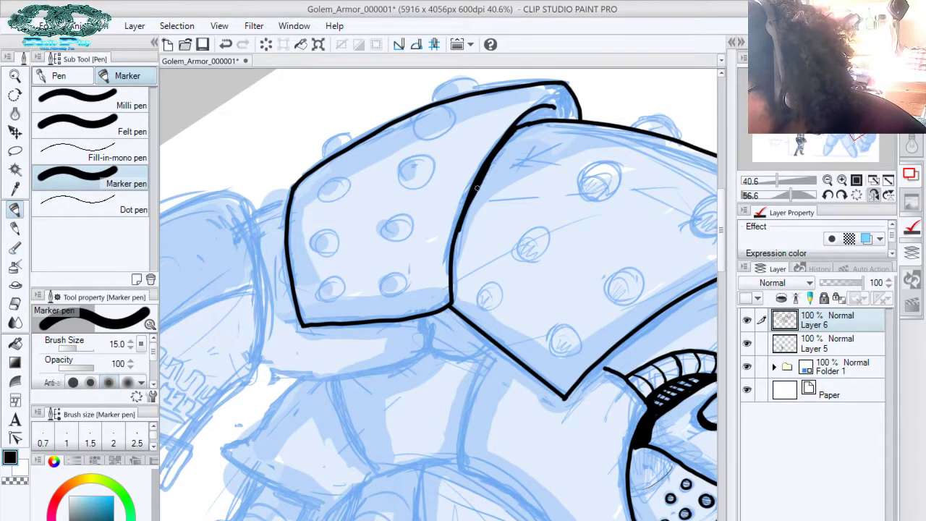
{"action": "left_click_drag", "start_coordinate": [478, 189], "coordinate": [449, 283]}
{"action": "left_click_drag", "start_coordinate": [457, 233], "coordinate": [450, 307]}
Blacken the fold gap where the two studded plates overlap and the small notch between the shoulder plate and the helmet's tube
{"action": "left_click_drag", "start_coordinate": [527, 125], "coordinate": [537, 194]}
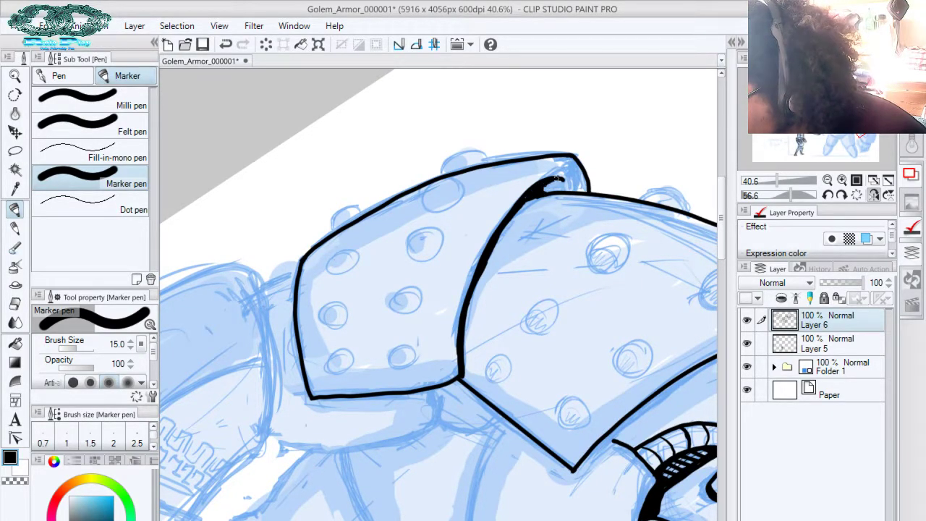
{"action": "mouse_move", "coordinate": [557, 178]}
{"action": "left_mouse_down"}
{"action": "mouse_move", "coordinate": [575, 188]}
{"action": "mouse_move", "coordinate": [545, 187]}
{"action": "mouse_move", "coordinate": [571, 187]}
{"action": "left_mouse_up"}
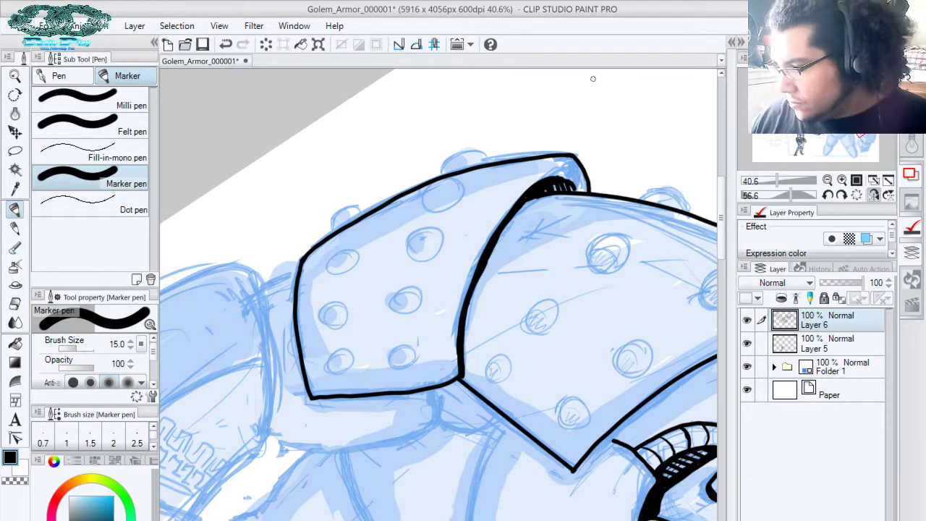
{"action": "left_click_drag", "start_coordinate": [610, 353], "coordinate": [504, 167]}
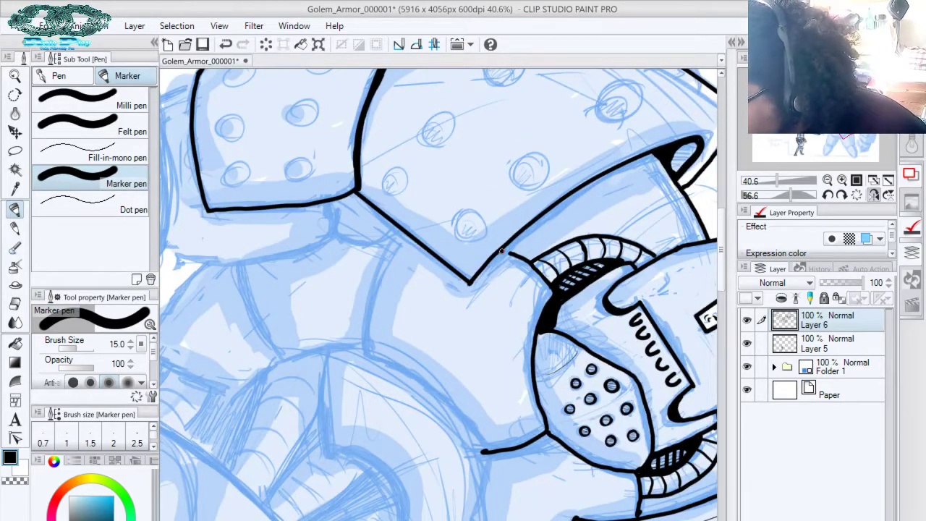
{"action": "left_click_drag", "start_coordinate": [502, 251], "coordinate": [512, 246]}
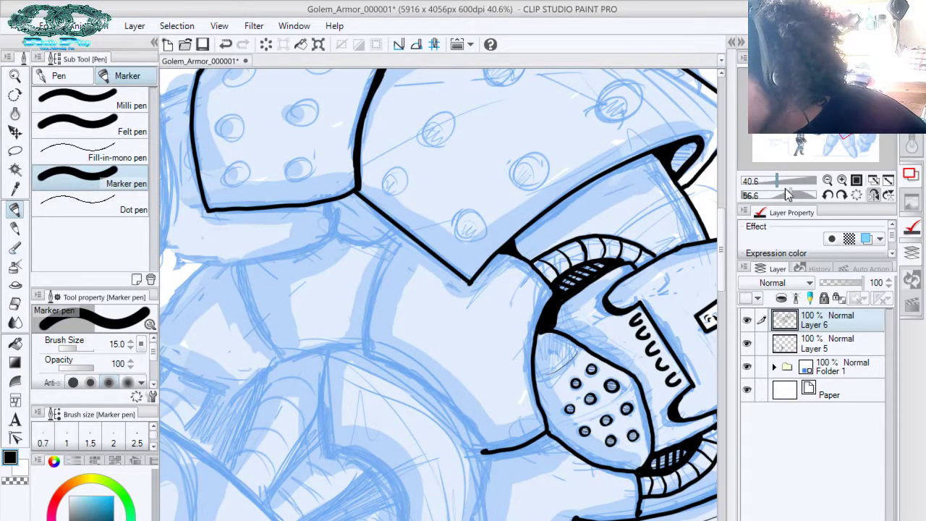
Hatch the fold opening at the shoulder plate's peak and thicken the plate's inner edge running down beside the helmet tube
{"action": "left_click_drag", "start_coordinate": [786, 194], "coordinate": [771, 196]}
{"action": "left_click_drag", "start_coordinate": [552, 240], "coordinate": [634, 355]}
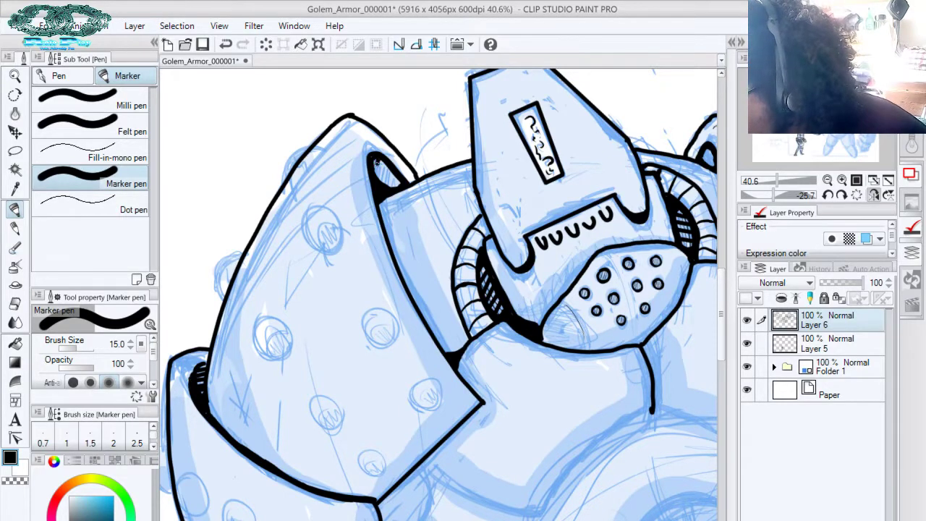
{"action": "mouse_move", "coordinate": [377, 162]}
{"action": "left_mouse_down"}
{"action": "mouse_move", "coordinate": [384, 186]}
{"action": "mouse_move", "coordinate": [395, 175]}
{"action": "mouse_move", "coordinate": [380, 210]}
{"action": "mouse_move", "coordinate": [409, 289]}
{"action": "left_mouse_up"}
{"action": "mouse_move", "coordinate": [389, 242]}
{"action": "left_mouse_down"}
{"action": "mouse_move", "coordinate": [416, 307]}
{"action": "mouse_move", "coordinate": [451, 352]}
{"action": "left_mouse_up"}
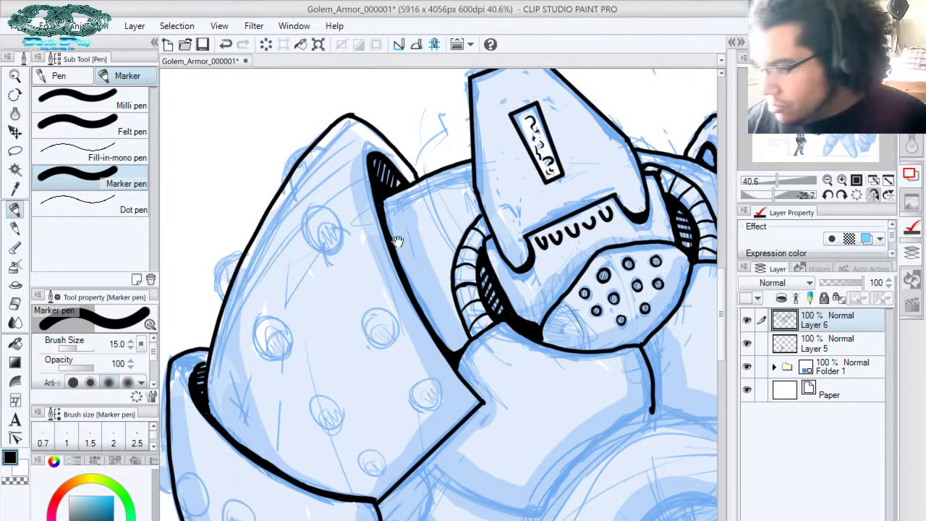
Outline the six round studs on the shoulder plate's face with the Marker pen, redoing the ones that miss the sketch
{"action": "left_click_drag", "start_coordinate": [420, 237], "coordinate": [483, 178]}
{"action": "mouse_move", "coordinate": [478, 318]}
{"action": "left_mouse_down"}
{"action": "mouse_move", "coordinate": [474, 344]}
{"action": "mouse_move", "coordinate": [498, 344]}
{"action": "mouse_move", "coordinate": [482, 320]}
{"action": "mouse_move", "coordinate": [468, 331]}
{"action": "mouse_move", "coordinate": [498, 338]}
{"action": "mouse_move", "coordinate": [473, 321]}
{"action": "left_mouse_up"}
{"action": "key", "text": "ctrl+z"}
{"action": "mouse_move", "coordinate": [448, 258]}
{"action": "left_mouse_down"}
{"action": "mouse_move", "coordinate": [483, 298]}
{"action": "mouse_move", "coordinate": [465, 295]}
{"action": "mouse_move", "coordinate": [535, 319]}
{"action": "left_mouse_up"}
{"action": "mouse_move", "coordinate": [478, 246]}
{"action": "left_mouse_down"}
{"action": "mouse_move", "coordinate": [492, 273]}
{"action": "mouse_move", "coordinate": [475, 246]}
{"action": "mouse_move", "coordinate": [452, 259]}
{"action": "mouse_move", "coordinate": [489, 281]}
{"action": "mouse_move", "coordinate": [476, 246]}
{"action": "mouse_move", "coordinate": [513, 199]}
{"action": "left_mouse_up"}
{"action": "key", "text": "ctrl+z"}
{"action": "key", "text": "ctrl+z"}
{"action": "mouse_move", "coordinate": [455, 307]}
{"action": "left_mouse_down"}
{"action": "mouse_move", "coordinate": [450, 348]}
{"action": "mouse_move", "coordinate": [459, 309]}
{"action": "mouse_move", "coordinate": [450, 310]}
{"action": "left_mouse_up"}
{"action": "left_click_drag", "start_coordinate": [512, 337], "coordinate": [504, 265]}
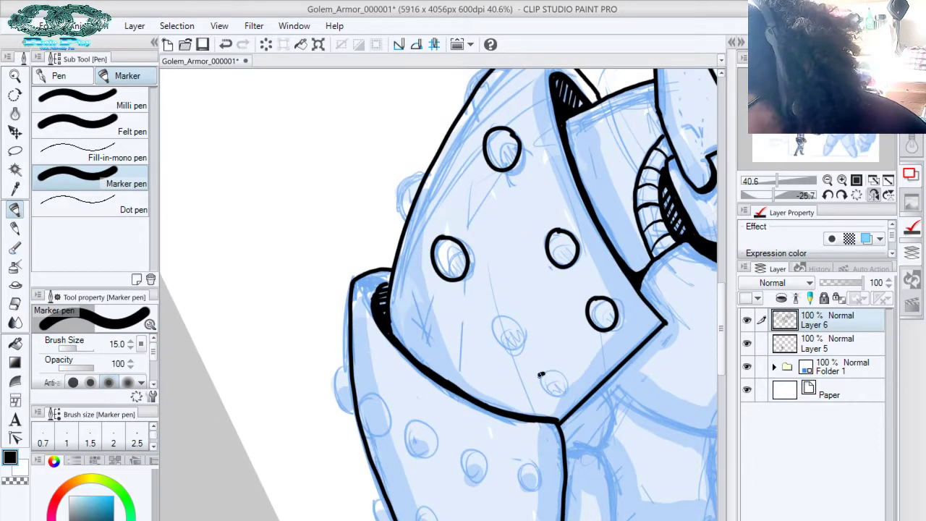
{"action": "mouse_move", "coordinate": [541, 374]}
{"action": "left_mouse_down"}
{"action": "mouse_move", "coordinate": [551, 370]}
{"action": "mouse_move", "coordinate": [541, 372]}
{"action": "left_mouse_up"}
{"action": "mouse_move", "coordinate": [498, 314]}
{"action": "left_mouse_down"}
{"action": "mouse_move", "coordinate": [487, 334]}
{"action": "mouse_move", "coordinate": [521, 340]}
{"action": "mouse_move", "coordinate": [495, 315]}
{"action": "left_mouse_up"}
Ink the two half-visible studs protruding from the shoulder plate's outer edge
{"action": "left_click_drag", "start_coordinate": [508, 148], "coordinate": [537, 182]}
{"action": "mouse_move", "coordinate": [451, 208]}
{"action": "left_mouse_down"}
{"action": "mouse_move", "coordinate": [433, 215]}
{"action": "mouse_move", "coordinate": [430, 252]}
{"action": "left_mouse_up"}
{"action": "mouse_move", "coordinate": [512, 89]}
{"action": "left_mouse_down"}
{"action": "mouse_move", "coordinate": [528, 152]}
{"action": "mouse_move", "coordinate": [507, 172]}
{"action": "mouse_move", "coordinate": [504, 204]}
{"action": "left_mouse_up"}
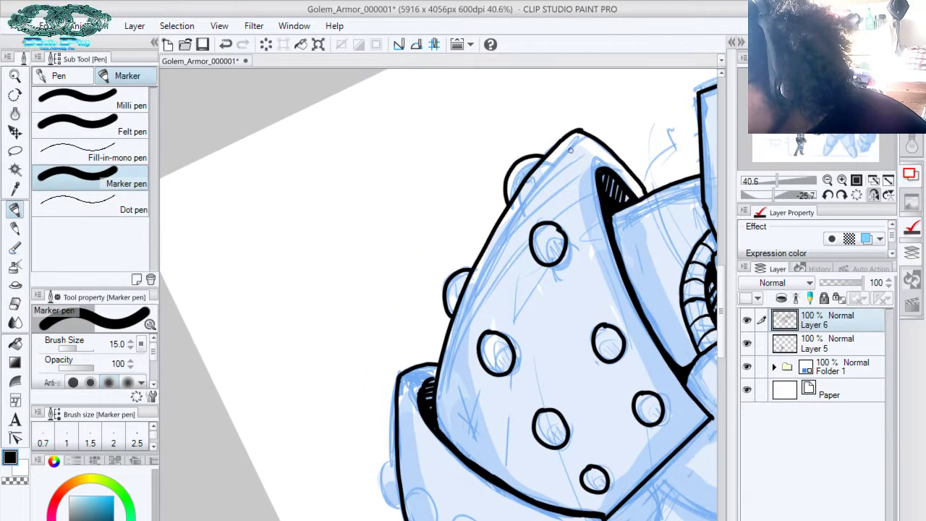
Draw a thin inner curve inside the shoulder plate's uppermost face stud with the Fill-in-mono pen instead of the Marker pen
{"action": "left_click_drag", "start_coordinate": [558, 242], "coordinate": [546, 259]}
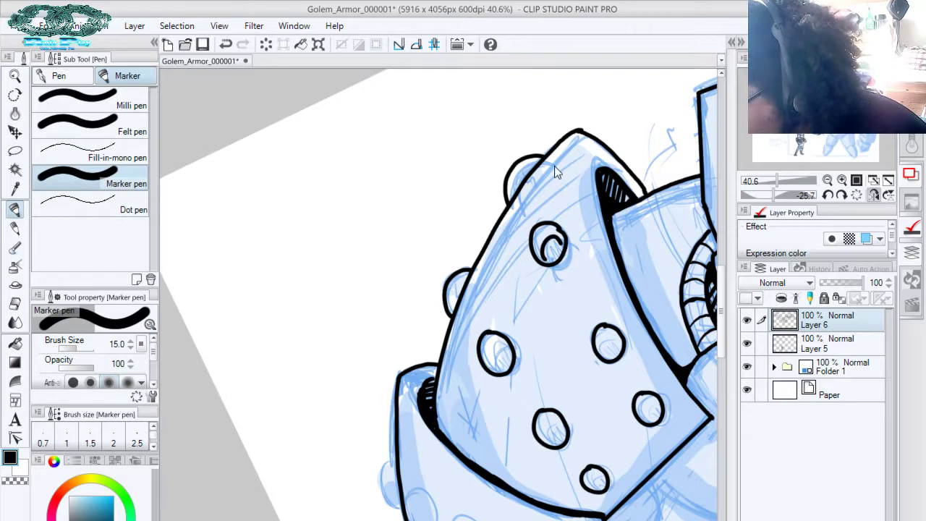
{"action": "key", "text": "ctrl+z"}
{"action": "left_click", "coordinate": [87, 205]}
{"action": "left_click", "coordinate": [121, 164]}
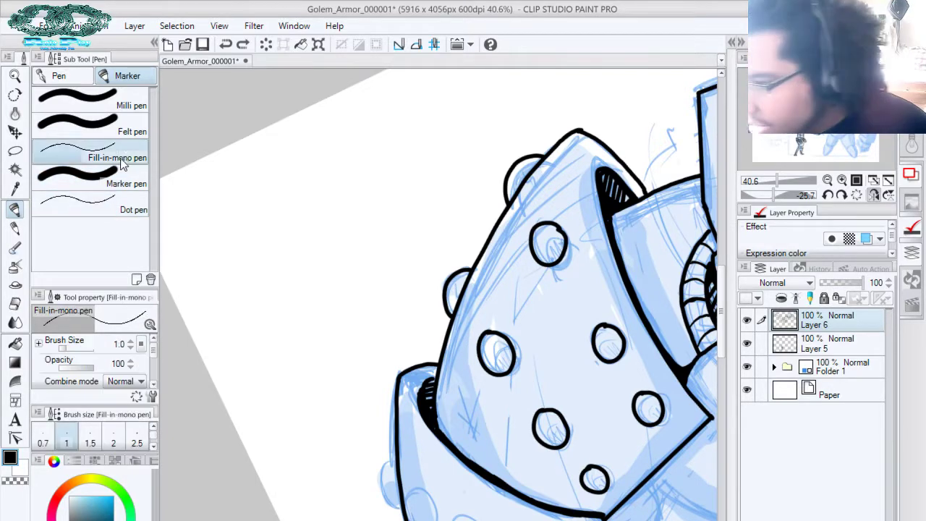
{"action": "left_click_drag", "start_coordinate": [558, 238], "coordinate": [546, 256]}
Doodle a boxy smiling face with striped eyes on the blank canvas beside the shoulder plate
{"action": "mouse_move", "coordinate": [244, 206]}
{"action": "left_mouse_down"}
{"action": "mouse_move", "coordinate": [231, 265]}
{"action": "mouse_move", "coordinate": [361, 246]}
{"action": "mouse_move", "coordinate": [369, 253]}
{"action": "left_mouse_up"}
{"action": "key", "text": "ctrl+z"}
{"action": "mouse_move", "coordinate": [228, 324]}
{"action": "left_mouse_down"}
{"action": "mouse_move", "coordinate": [253, 170]}
{"action": "mouse_move", "coordinate": [332, 157]}
{"action": "mouse_move", "coordinate": [374, 164]}
{"action": "mouse_move", "coordinate": [360, 313]}
{"action": "mouse_move", "coordinate": [332, 328]}
{"action": "mouse_move", "coordinate": [226, 324]}
{"action": "left_mouse_up"}
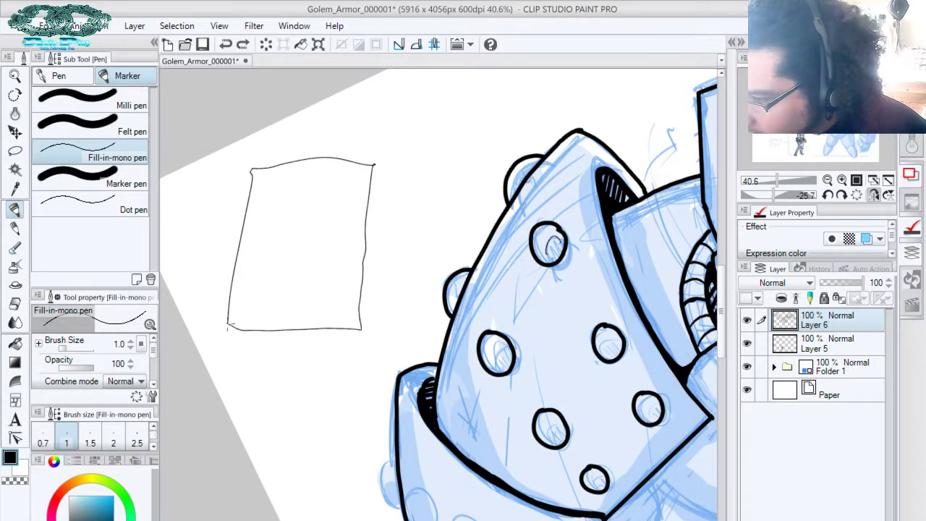
{"action": "mouse_move", "coordinate": [273, 203]}
{"action": "left_mouse_down"}
{"action": "mouse_move", "coordinate": [251, 230]}
{"action": "mouse_move", "coordinate": [269, 200]}
{"action": "left_mouse_up"}
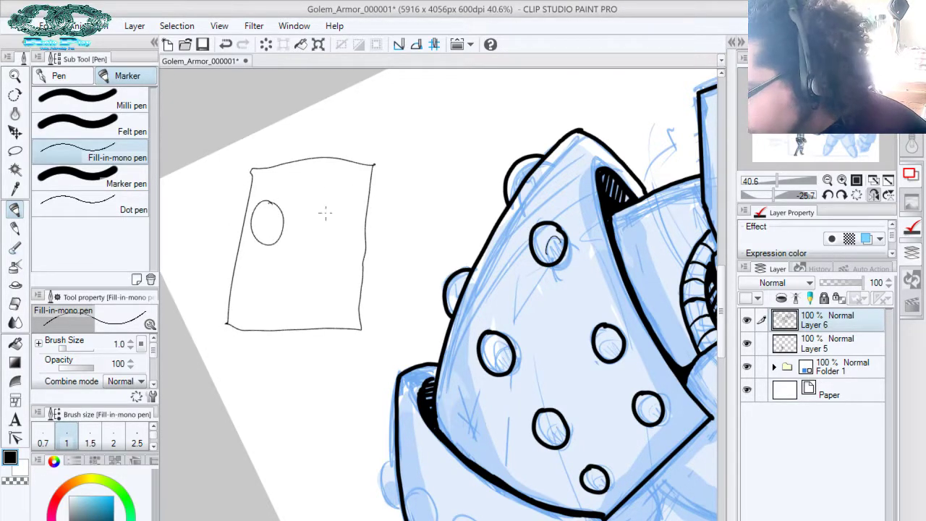
{"action": "left_click_drag", "start_coordinate": [327, 205], "coordinate": [330, 209]}
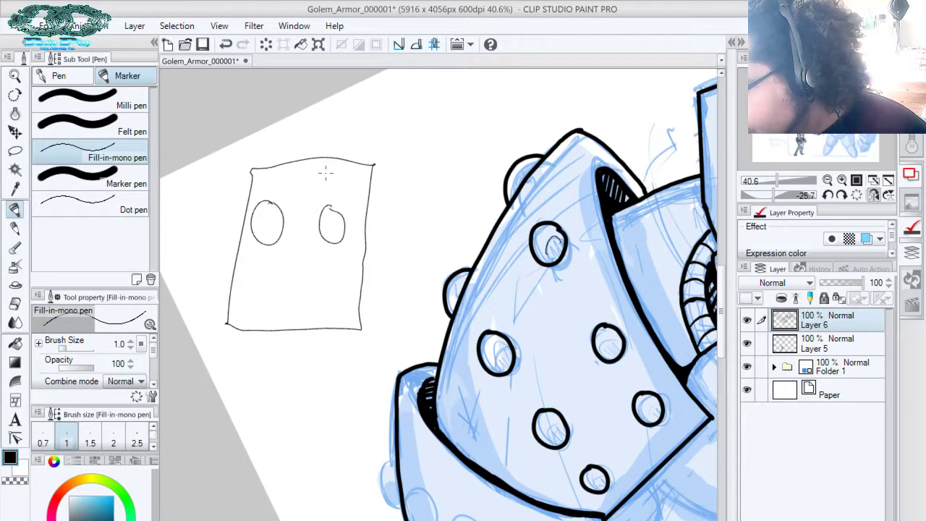
{"action": "left_click_drag", "start_coordinate": [262, 272], "coordinate": [336, 284]}
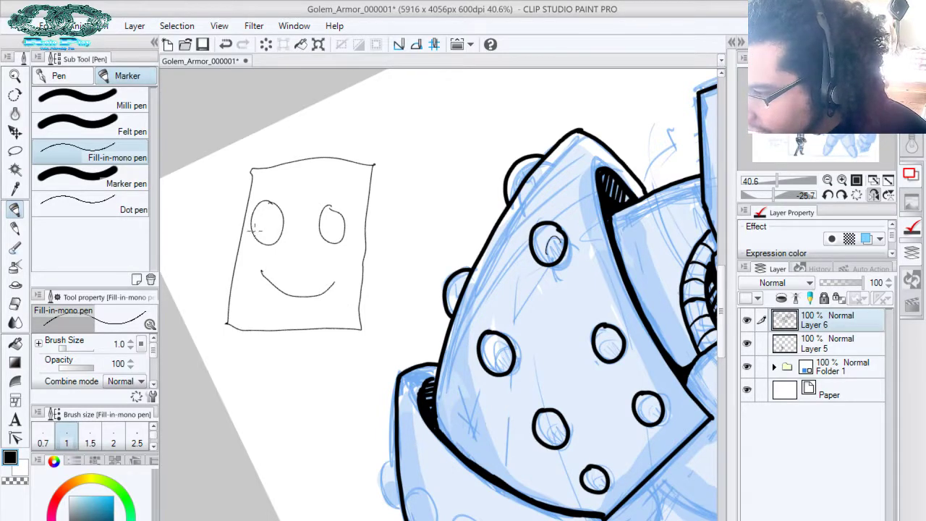
{"action": "mouse_move", "coordinate": [255, 228]}
{"action": "left_mouse_down"}
{"action": "mouse_move", "coordinate": [341, 214]}
{"action": "mouse_move", "coordinate": [344, 226]}
{"action": "left_mouse_up"}
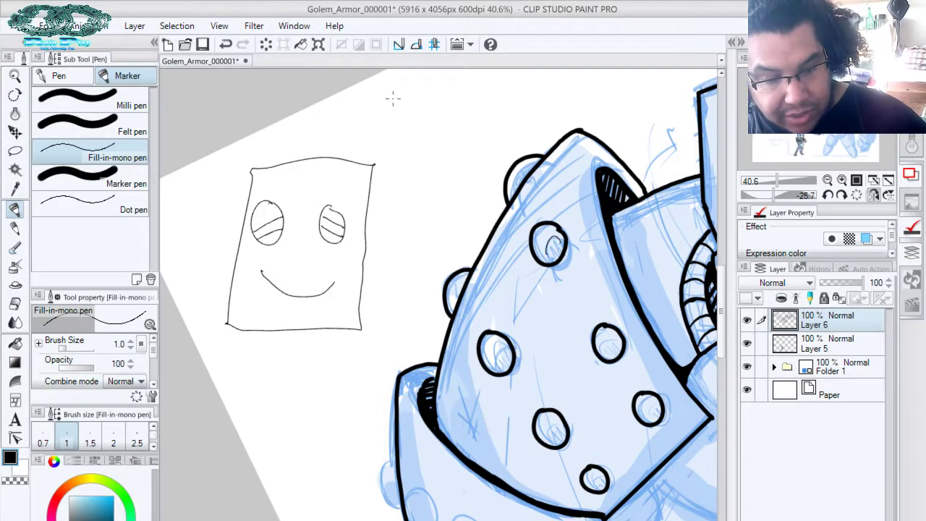
Lasso the doodled face, delete it and clear the selection
{"action": "key", "text": "m"}
{"action": "mouse_move", "coordinate": [416, 168]}
{"action": "left_mouse_down"}
{"action": "mouse_move", "coordinate": [218, 387]}
{"action": "mouse_move", "coordinate": [378, 348]}
{"action": "mouse_move", "coordinate": [410, 213]}
{"action": "left_mouse_up"}
{"action": "key", "text": "Delete"}
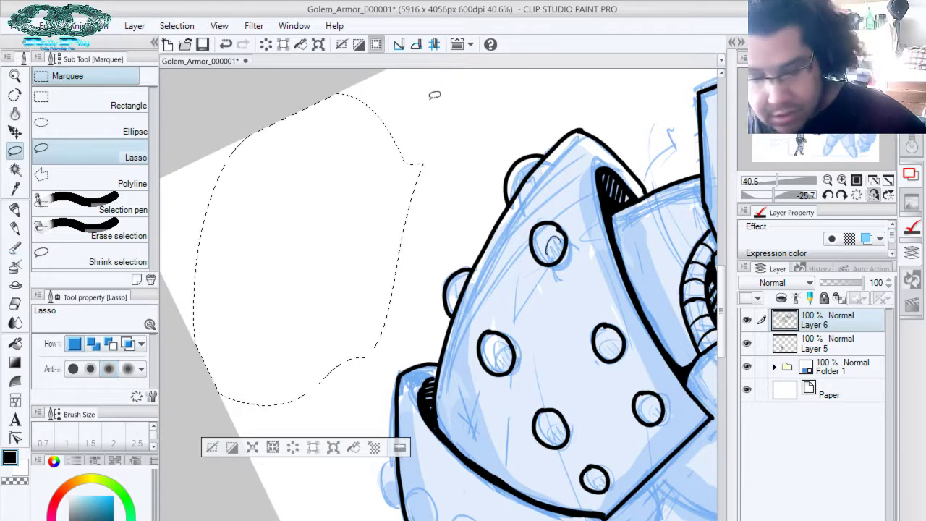
{"action": "key", "text": "ctrl+d"}
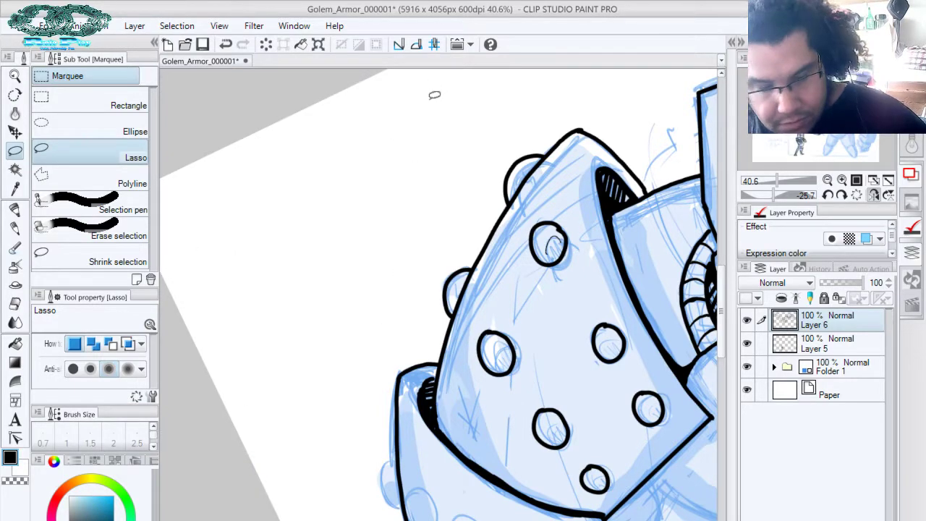
Add thin inner curves to the remaining shoulder plate studs, including those protruding from its outer edge, with the Fill-in-mono pen
{"action": "key", "text": "p"}
{"action": "left_click_drag", "start_coordinate": [521, 201], "coordinate": [475, 125]}
{"action": "mouse_move", "coordinate": [461, 277]}
{"action": "left_mouse_down"}
{"action": "mouse_move", "coordinate": [454, 289]}
{"action": "mouse_move", "coordinate": [426, 249]}
{"action": "left_mouse_up"}
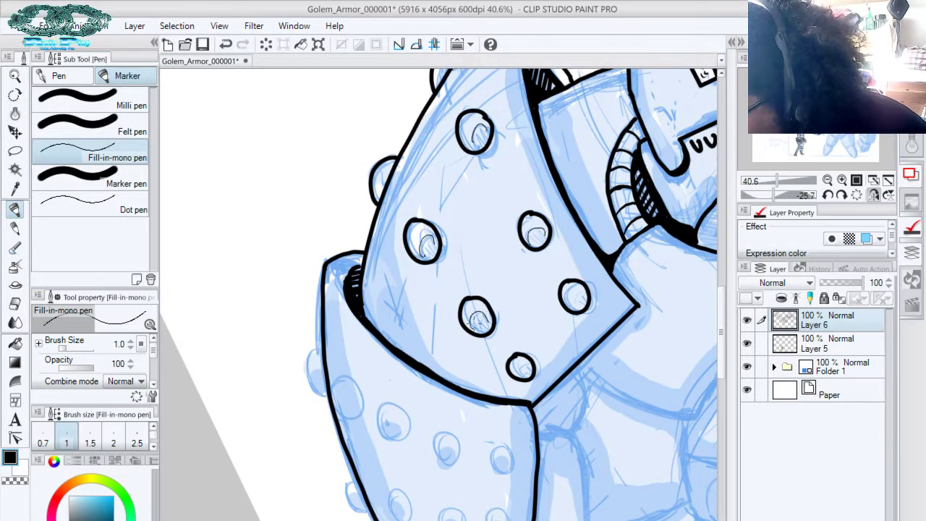
{"action": "left_click_drag", "start_coordinate": [564, 255], "coordinate": [511, 199]}
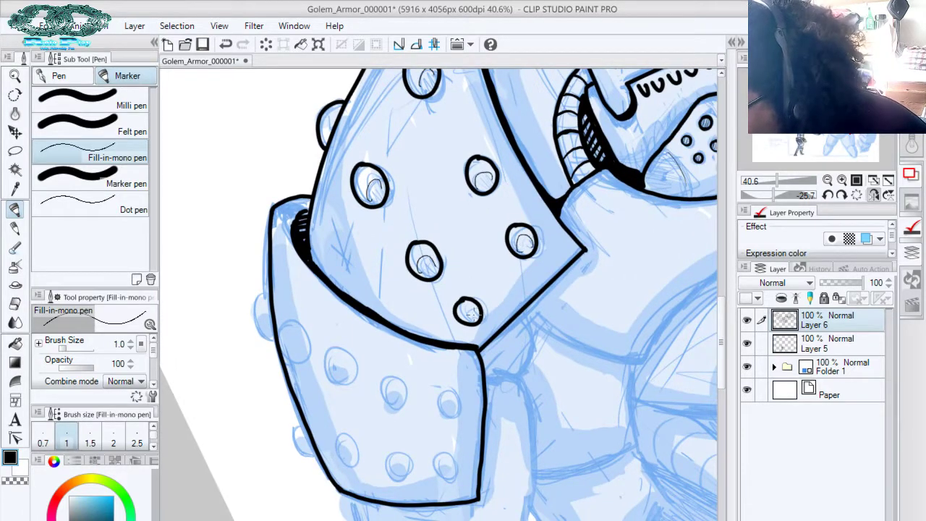
{"action": "left_click_drag", "start_coordinate": [468, 315], "coordinate": [583, 388]}
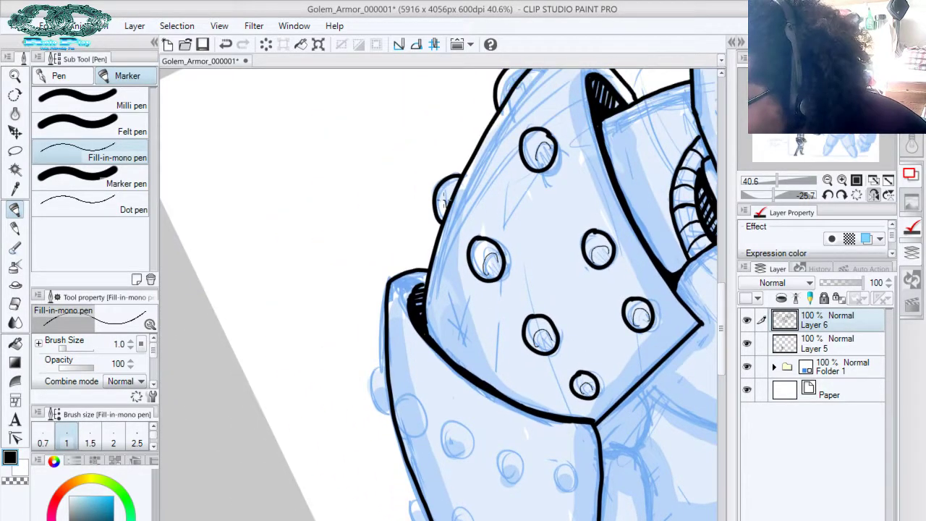
{"action": "left_click_drag", "start_coordinate": [445, 200], "coordinate": [443, 194]}
{"action": "left_click_drag", "start_coordinate": [501, 146], "coordinate": [504, 247]}
{"action": "left_click_drag", "start_coordinate": [516, 181], "coordinate": [509, 188]}
{"action": "left_click_drag", "start_coordinate": [535, 217], "coordinate": [555, 45]}
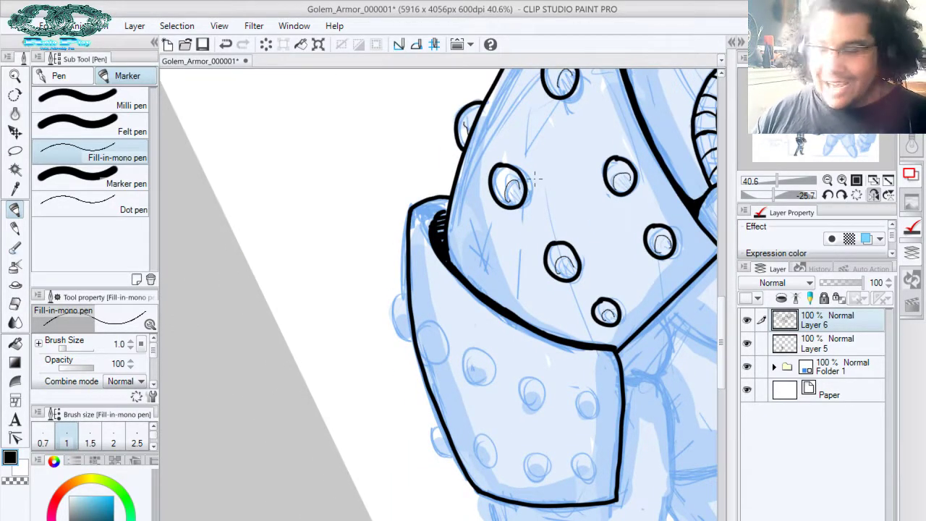
Outline the upper row of four studs on the lower arm plate with the Custom pencil
{"action": "key", "text": "p"}
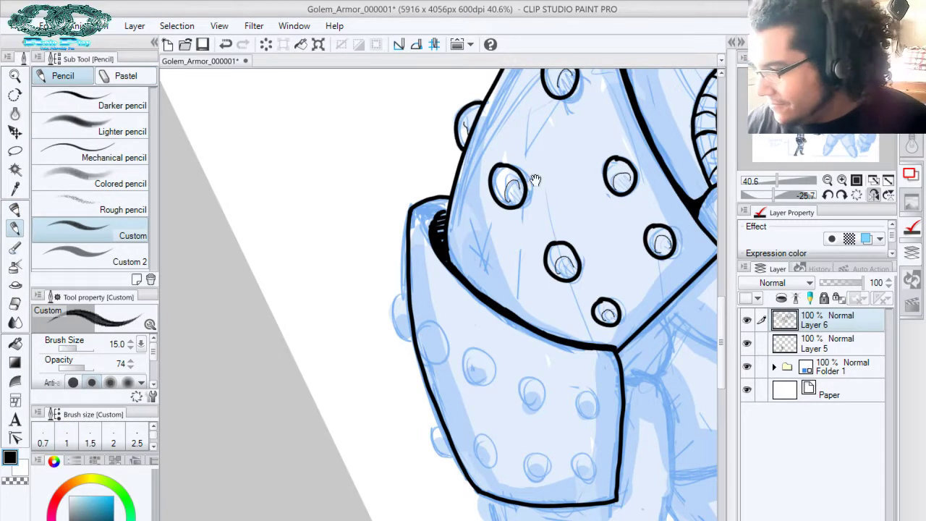
{"action": "left_click_drag", "start_coordinate": [624, 405], "coordinate": [577, 297]}
{"action": "left_click_drag", "start_coordinate": [599, 258], "coordinate": [573, 191]}
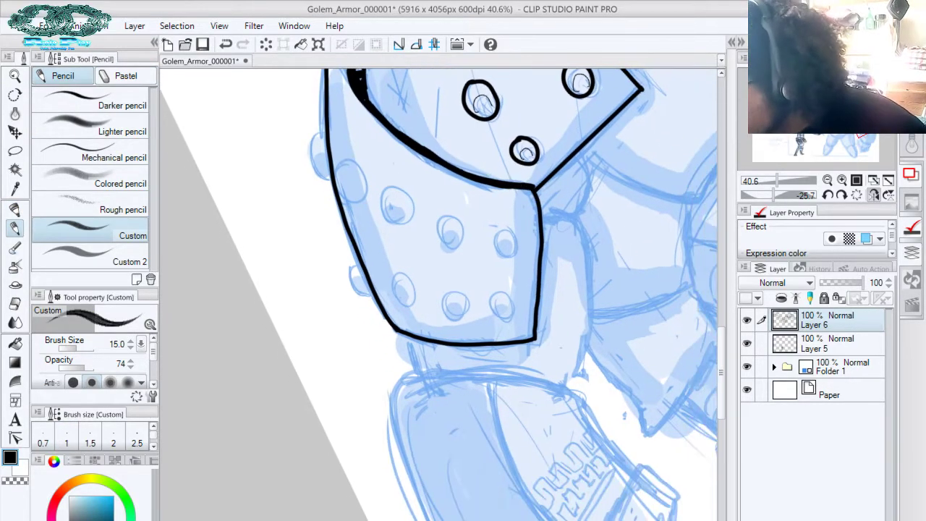
{"action": "mouse_move", "coordinate": [498, 227]}
{"action": "left_mouse_down"}
{"action": "mouse_move", "coordinate": [513, 243]}
{"action": "mouse_move", "coordinate": [500, 229]}
{"action": "mouse_move", "coordinate": [503, 257]}
{"action": "mouse_move", "coordinate": [509, 229]}
{"action": "mouse_move", "coordinate": [498, 228]}
{"action": "mouse_move", "coordinate": [535, 237]}
{"action": "mouse_move", "coordinate": [477, 243]}
{"action": "mouse_move", "coordinate": [505, 255]}
{"action": "mouse_move", "coordinate": [490, 237]}
{"action": "left_mouse_up"}
{"action": "key", "text": "ctrl+z"}
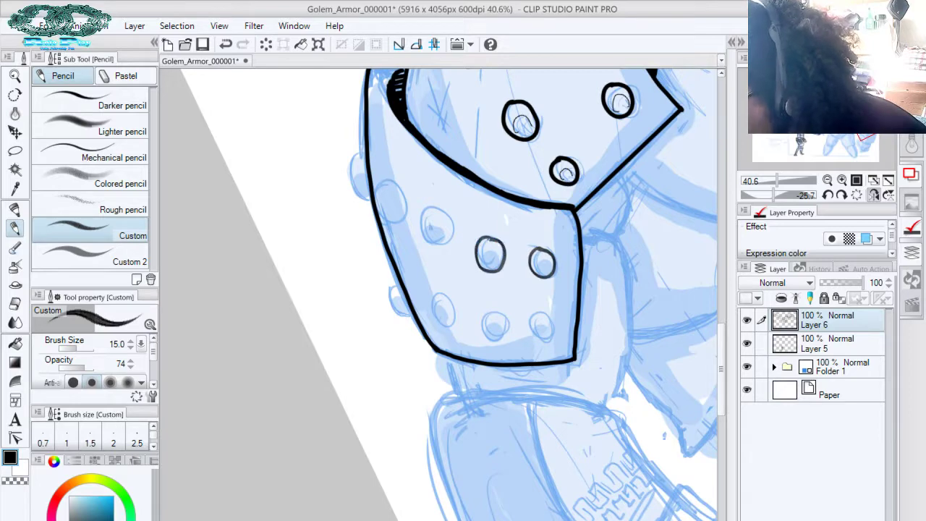
{"action": "mouse_move", "coordinate": [445, 214]}
{"action": "left_mouse_down"}
{"action": "mouse_move", "coordinate": [498, 232]}
{"action": "mouse_move", "coordinate": [474, 231]}
{"action": "mouse_move", "coordinate": [524, 240]}
{"action": "left_mouse_up"}
{"action": "mouse_move", "coordinate": [490, 212]}
{"action": "left_mouse_down"}
{"action": "mouse_move", "coordinate": [467, 228]}
{"action": "mouse_move", "coordinate": [502, 238]}
{"action": "mouse_move", "coordinate": [482, 214]}
{"action": "mouse_move", "coordinate": [500, 255]}
{"action": "mouse_move", "coordinate": [479, 214]}
{"action": "left_mouse_up"}
{"action": "key", "text": "ctrl+z"}
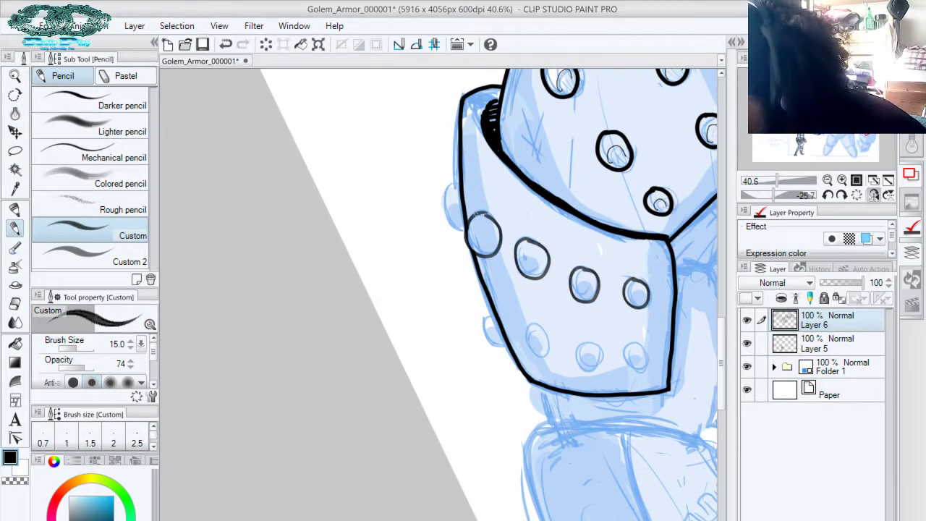
Outline the arm plate's two protruding edge studs and its lower row of three studs with the Custom pencil
{"action": "mouse_move", "coordinate": [450, 184]}
{"action": "left_mouse_down"}
{"action": "mouse_move", "coordinate": [447, 224]}
{"action": "mouse_move", "coordinate": [463, 233]}
{"action": "left_mouse_up"}
{"action": "left_click_drag", "start_coordinate": [562, 244], "coordinate": [577, 257]}
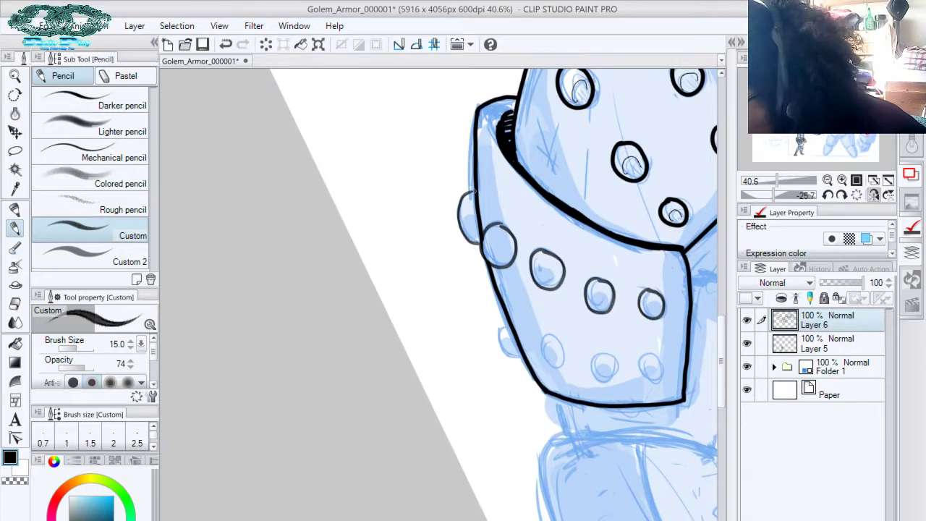
{"action": "left_click_drag", "start_coordinate": [536, 209], "coordinate": [526, 133]}
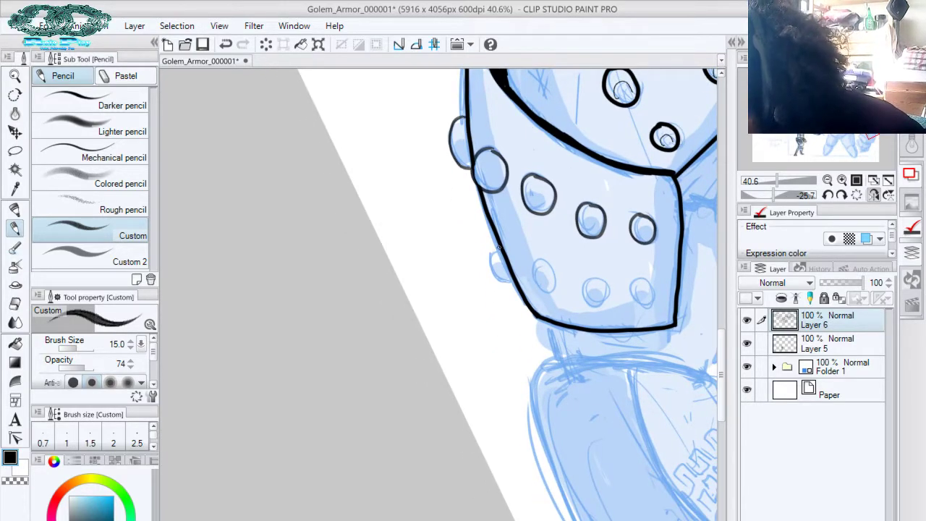
{"action": "mouse_move", "coordinate": [498, 247]}
{"action": "left_mouse_down"}
{"action": "mouse_move", "coordinate": [494, 278]}
{"action": "mouse_move", "coordinate": [557, 289]}
{"action": "mouse_move", "coordinate": [541, 261]}
{"action": "left_mouse_up"}
{"action": "key", "text": "ctrl+z"}
{"action": "mouse_move", "coordinate": [583, 230]}
{"action": "left_mouse_down"}
{"action": "mouse_move", "coordinate": [571, 244]}
{"action": "mouse_move", "coordinate": [599, 235]}
{"action": "mouse_move", "coordinate": [580, 229]}
{"action": "left_mouse_up"}
{"action": "mouse_move", "coordinate": [632, 204]}
{"action": "left_mouse_down"}
{"action": "mouse_move", "coordinate": [591, 170]}
{"action": "mouse_move", "coordinate": [582, 205]}
{"action": "mouse_move", "coordinate": [599, 207]}
{"action": "mouse_move", "coordinate": [583, 201]}
{"action": "mouse_move", "coordinate": [594, 286]}
{"action": "left_mouse_up"}
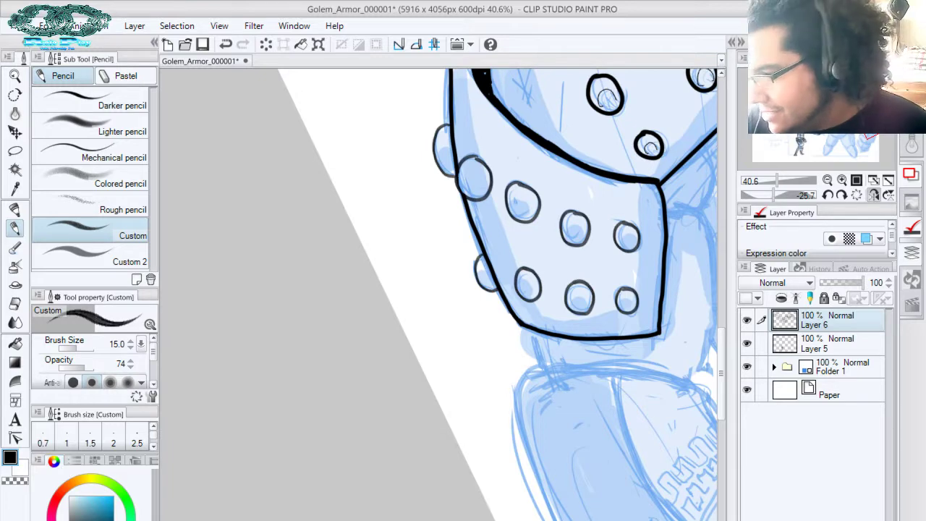
Undo all the pencil stud outlines on the lower arm plate
{"action": "key", "text": "ctrl+z"}
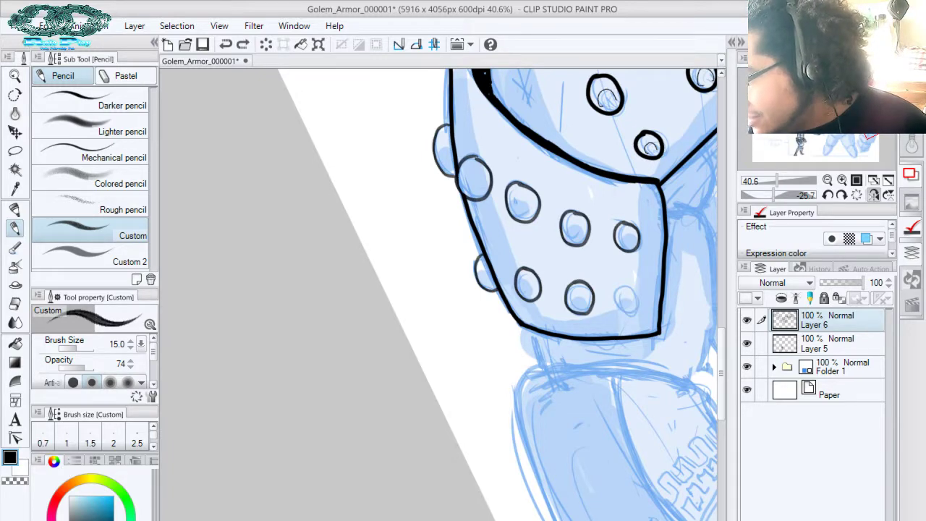
{"action": "key", "text": "ctrl+z"}
{"action": "key", "text": "ctrl+z"}
{"action": "key", "text": "ctrl+z"}
{"action": "key", "text": "ctrl+z"}
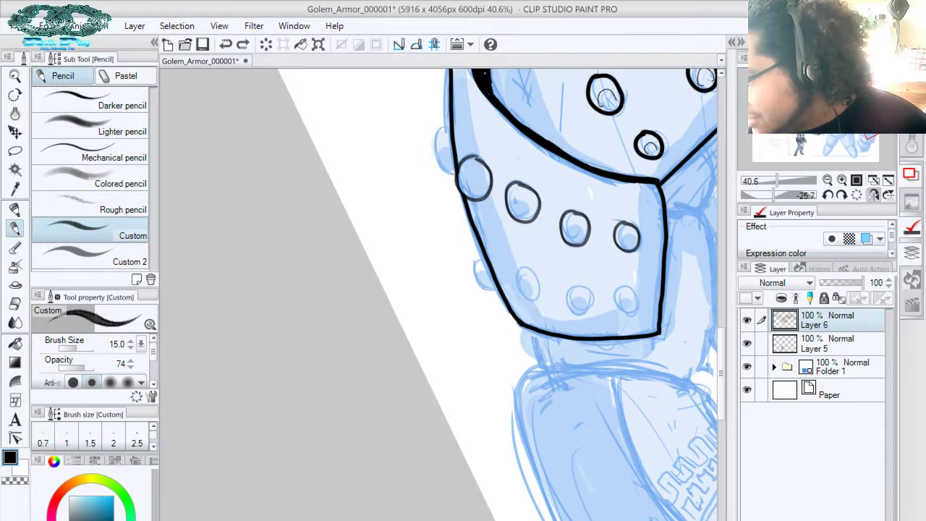
{"action": "key", "text": "ctrl+z"}
{"action": "key", "text": "ctrl+z"}
{"action": "key", "text": "ctrl+z"}
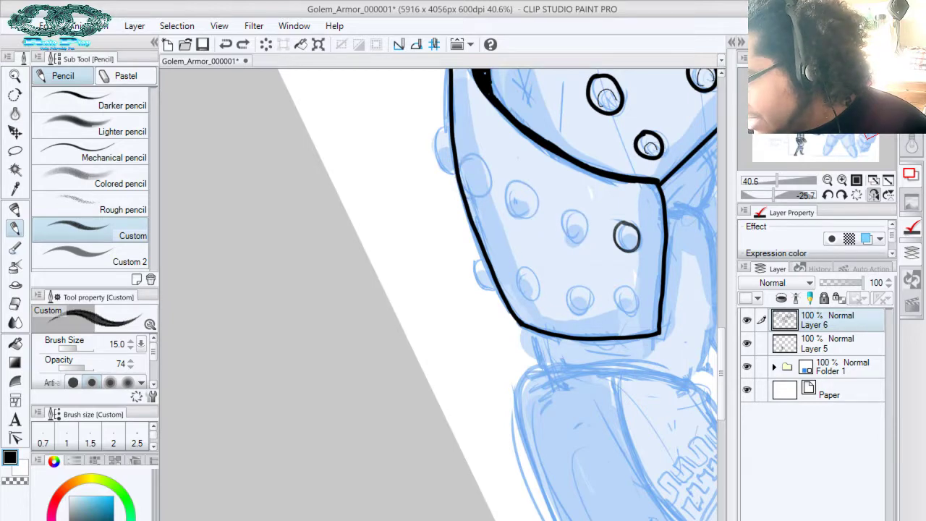
{"action": "key", "text": "ctrl+z"}
Outline all the studs on the lower arm plate, including the two protruding from its outer edge, with the Marker pen
{"action": "key", "text": "p"}
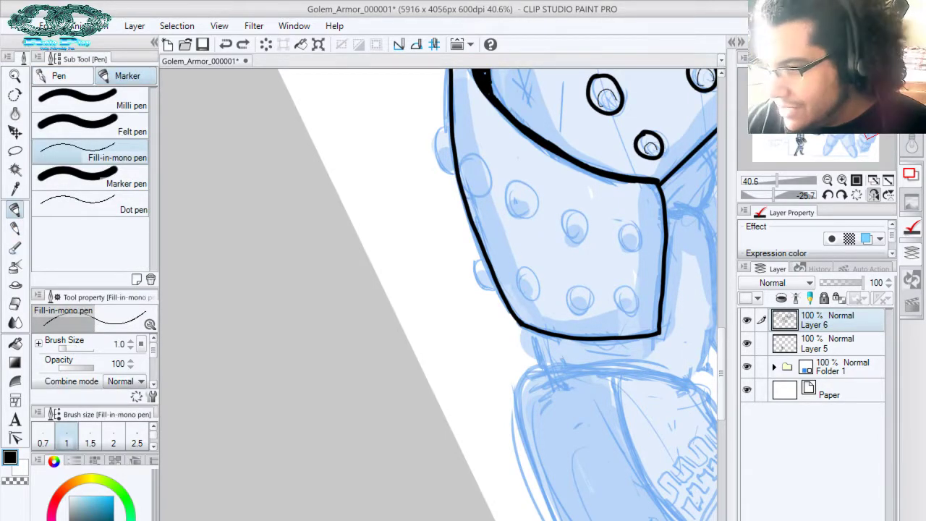
{"action": "left_click", "coordinate": [118, 181]}
{"action": "mouse_move", "coordinate": [573, 266]}
{"action": "left_mouse_down"}
{"action": "mouse_move", "coordinate": [519, 496]}
{"action": "mouse_move", "coordinate": [562, 254]}
{"action": "mouse_move", "coordinate": [593, 318]}
{"action": "left_mouse_up"}
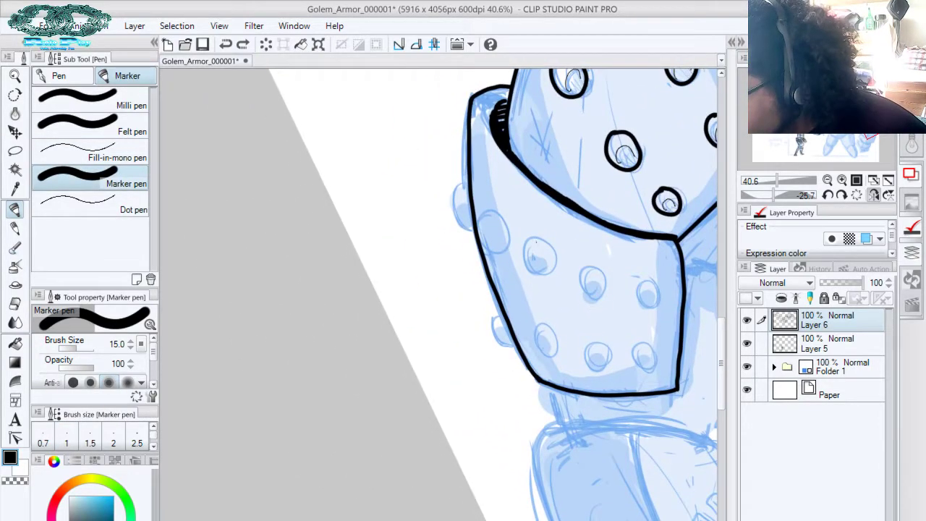
{"action": "mouse_move", "coordinate": [507, 232]}
{"action": "left_mouse_down"}
{"action": "mouse_move", "coordinate": [485, 213]}
{"action": "mouse_move", "coordinate": [473, 234]}
{"action": "mouse_move", "coordinate": [489, 257]}
{"action": "mouse_move", "coordinate": [507, 245]}
{"action": "mouse_move", "coordinate": [506, 225]}
{"action": "mouse_move", "coordinate": [494, 213]}
{"action": "mouse_move", "coordinate": [476, 221]}
{"action": "mouse_move", "coordinate": [481, 252]}
{"action": "mouse_move", "coordinate": [506, 252]}
{"action": "mouse_move", "coordinate": [505, 221]}
{"action": "left_mouse_up"}
{"action": "key", "text": "ctrl+z"}
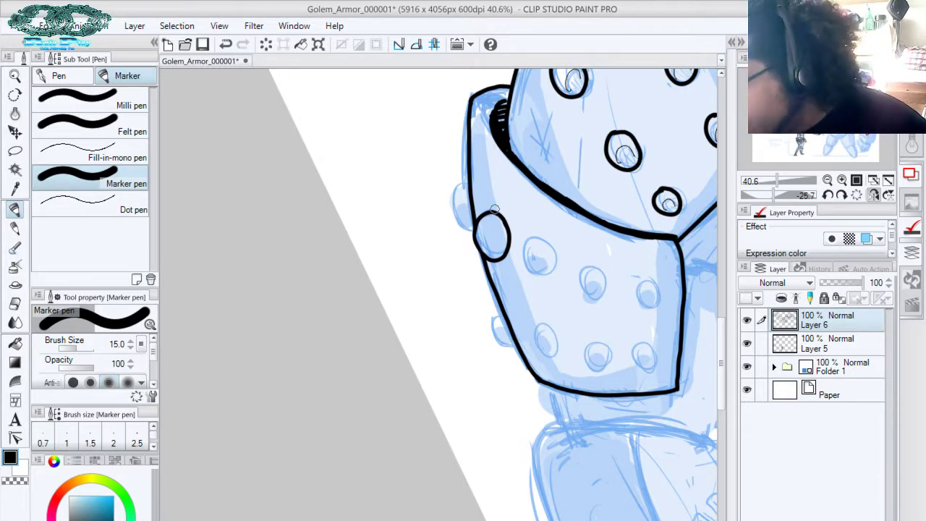
{"action": "mouse_move", "coordinate": [464, 176]}
{"action": "left_mouse_down"}
{"action": "mouse_move", "coordinate": [455, 217]}
{"action": "mouse_move", "coordinate": [468, 230]}
{"action": "left_mouse_up"}
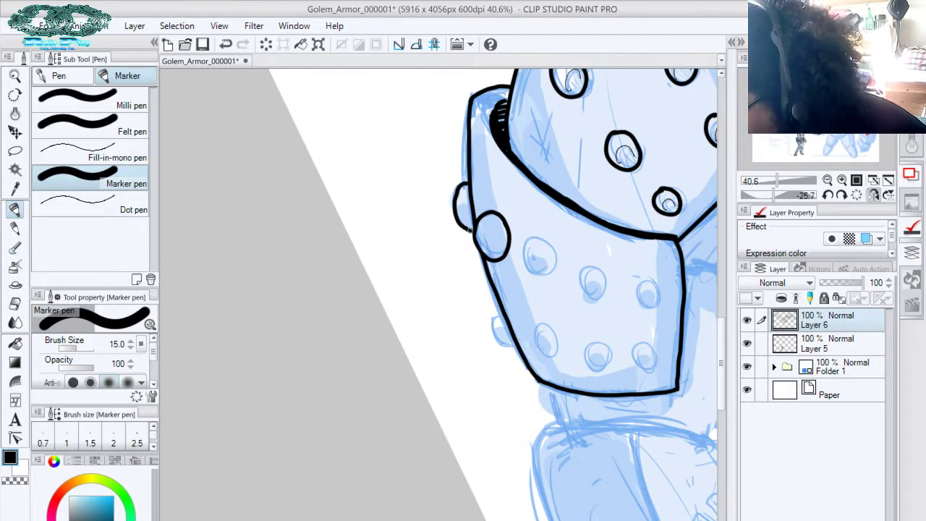
{"action": "left_click_drag", "start_coordinate": [532, 238], "coordinate": [518, 182]}
{"action": "mouse_move", "coordinate": [486, 248]}
{"action": "left_mouse_down"}
{"action": "mouse_move", "coordinate": [478, 262]}
{"action": "mouse_move", "coordinate": [499, 288]}
{"action": "mouse_move", "coordinate": [525, 293]}
{"action": "mouse_move", "coordinate": [547, 264]}
{"action": "mouse_move", "coordinate": [535, 262]}
{"action": "left_mouse_up"}
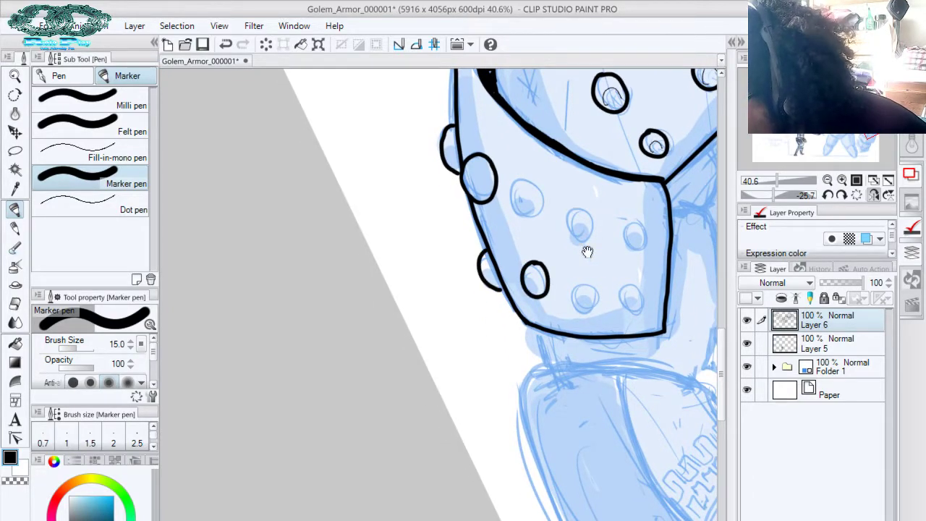
{"action": "mouse_move", "coordinate": [588, 248]}
{"action": "left_mouse_down"}
{"action": "mouse_move", "coordinate": [518, 233]}
{"action": "mouse_move", "coordinate": [498, 251]}
{"action": "mouse_move", "coordinate": [525, 240]}
{"action": "mouse_move", "coordinate": [507, 237]}
{"action": "mouse_move", "coordinate": [548, 251]}
{"action": "mouse_move", "coordinate": [569, 242]}
{"action": "mouse_move", "coordinate": [554, 239]}
{"action": "left_mouse_up"}
{"action": "mouse_move", "coordinate": [564, 179]}
{"action": "left_mouse_down"}
{"action": "mouse_move", "coordinate": [570, 206]}
{"action": "mouse_move", "coordinate": [557, 176]}
{"action": "mouse_move", "coordinate": [602, 206]}
{"action": "mouse_move", "coordinate": [540, 197]}
{"action": "mouse_move", "coordinate": [566, 206]}
{"action": "mouse_move", "coordinate": [554, 194]}
{"action": "mouse_move", "coordinate": [589, 212]}
{"action": "mouse_move", "coordinate": [529, 206]}
{"action": "mouse_move", "coordinate": [557, 220]}
{"action": "mouse_move", "coordinate": [544, 201]}
{"action": "left_mouse_up"}
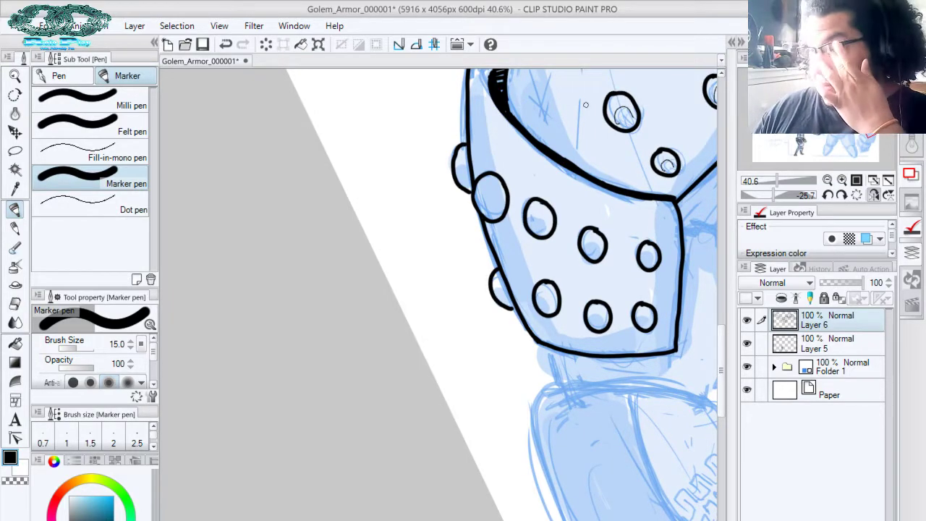
Add thin inner curves to the arm plate's outer-edge studs with the Fill-in-mono pen
{"action": "left_click", "coordinate": [108, 152]}
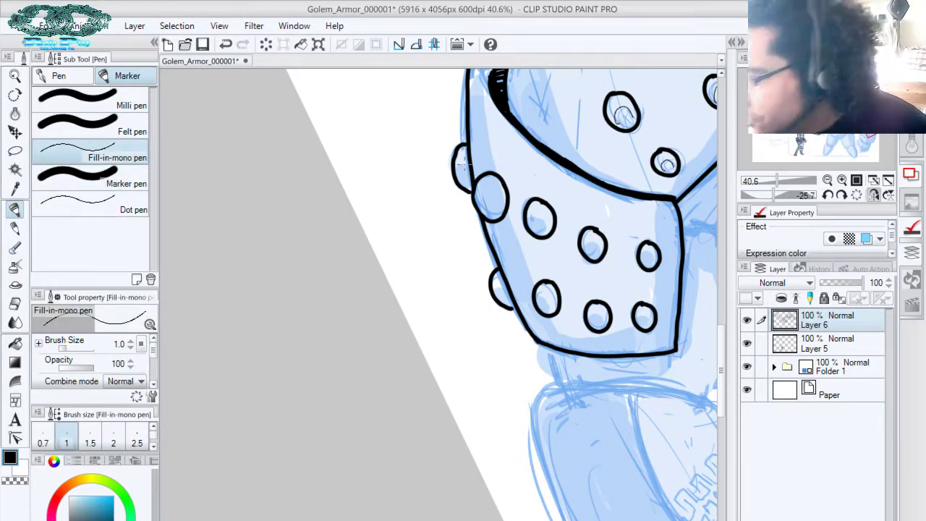
{"action": "left_click_drag", "start_coordinate": [455, 171], "coordinate": [469, 171]}
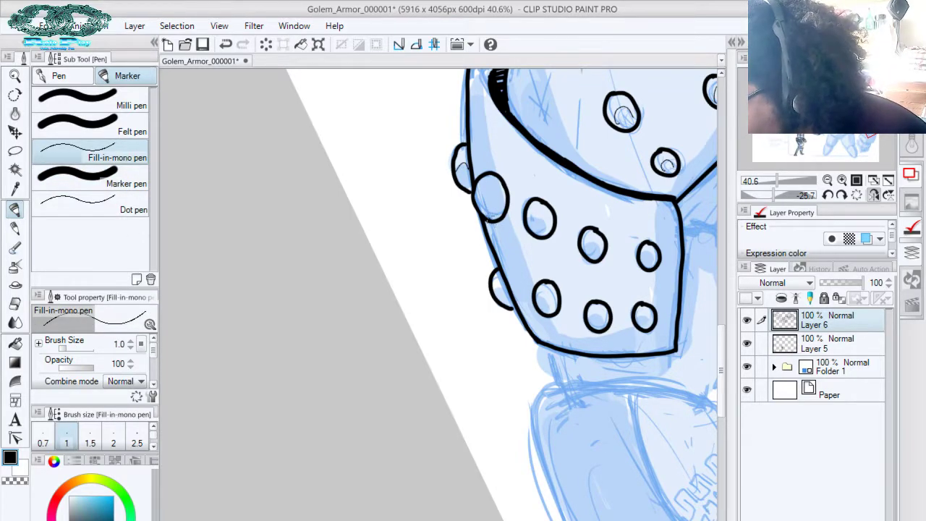
{"action": "mouse_move", "coordinate": [482, 207]}
{"action": "left_mouse_down"}
{"action": "mouse_move", "coordinate": [499, 203]}
{"action": "mouse_move", "coordinate": [530, 142]}
{"action": "left_mouse_up"}
{"action": "left_click_drag", "start_coordinate": [482, 242], "coordinate": [491, 236]}
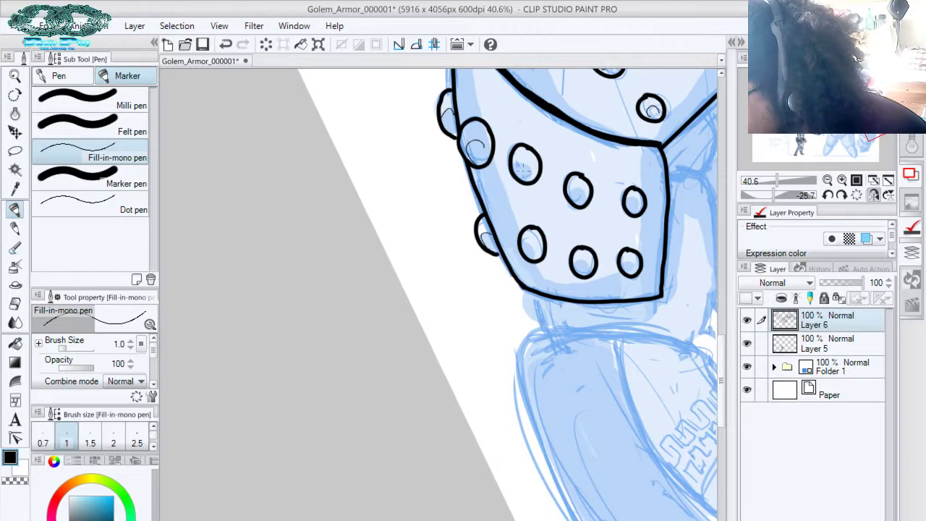
Draw small inner arcs inside the remaining rivets of the lower studded shoulder plate with the Fill-in-mono pen at size 1
{"action": "left_click_drag", "start_coordinate": [520, 168], "coordinate": [534, 169]}
{"action": "left_click_drag", "start_coordinate": [537, 253], "coordinate": [526, 241]}
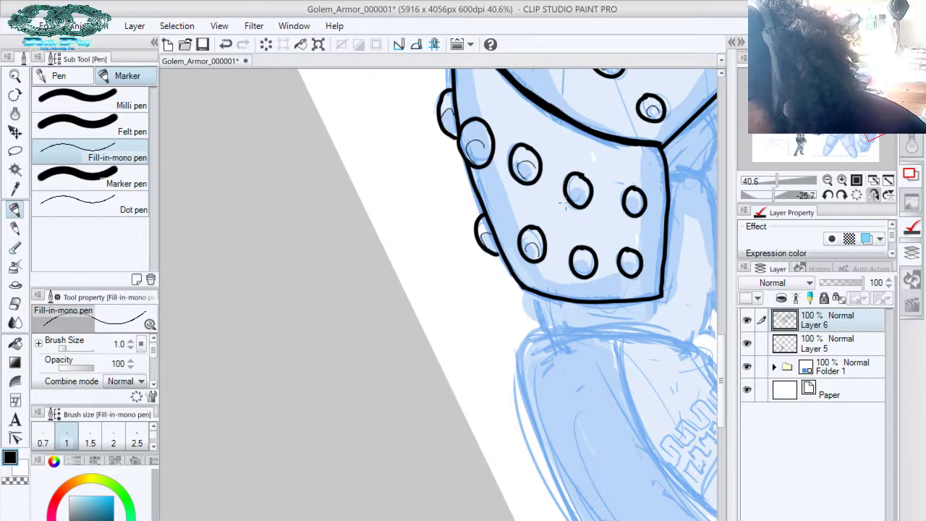
{"action": "left_click_drag", "start_coordinate": [583, 269], "coordinate": [591, 258]}
{"action": "left_click_drag", "start_coordinate": [579, 202], "coordinate": [583, 192]}
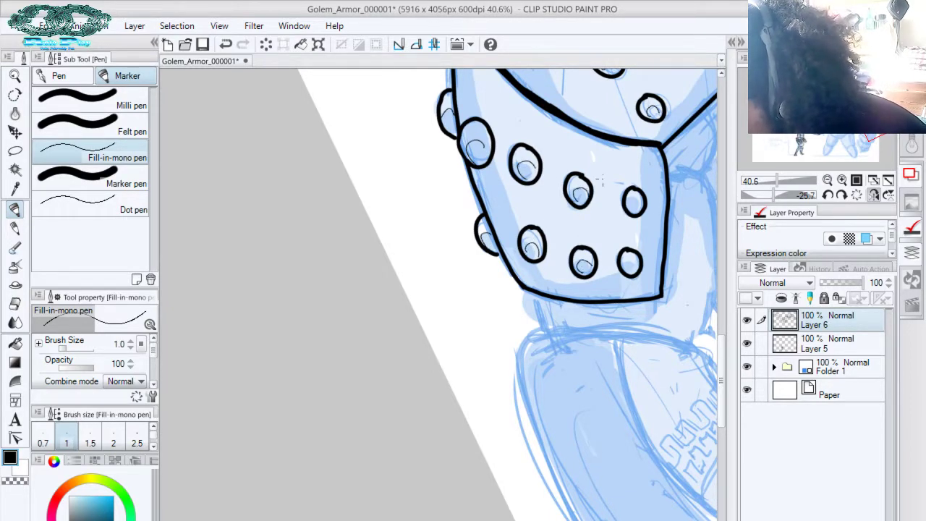
{"action": "left_click_drag", "start_coordinate": [635, 208], "coordinate": [631, 199]}
{"action": "mouse_move", "coordinate": [634, 265]}
{"action": "left_mouse_down"}
{"action": "mouse_move", "coordinate": [618, 224]}
{"action": "mouse_move", "coordinate": [612, 234]}
{"action": "left_mouse_up"}
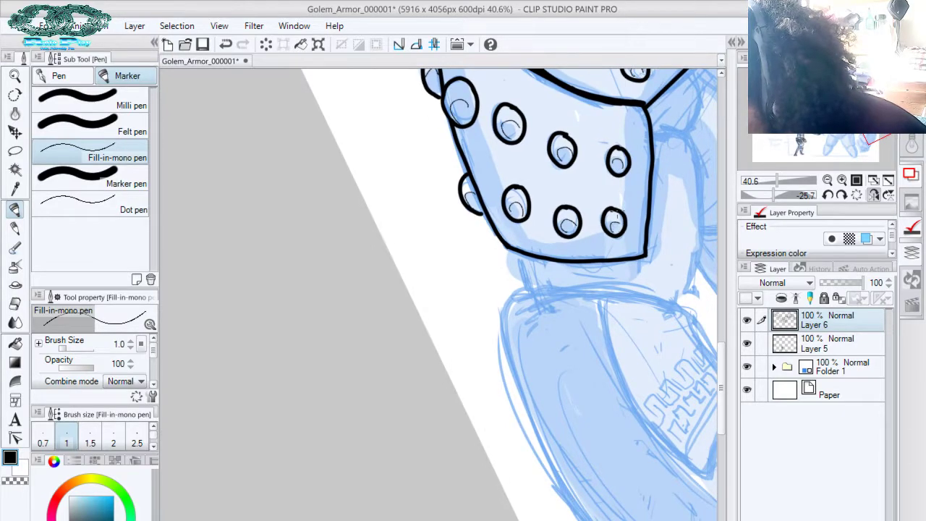
Draw thin inner contour lines following the upper curve and side edge of the lower studded shoulder plate, redoing unsatisfactory strokes
{"action": "mouse_move", "coordinate": [633, 181]}
{"action": "left_mouse_down"}
{"action": "mouse_move", "coordinate": [616, 246]}
{"action": "mouse_move", "coordinate": [525, 380]}
{"action": "left_mouse_up"}
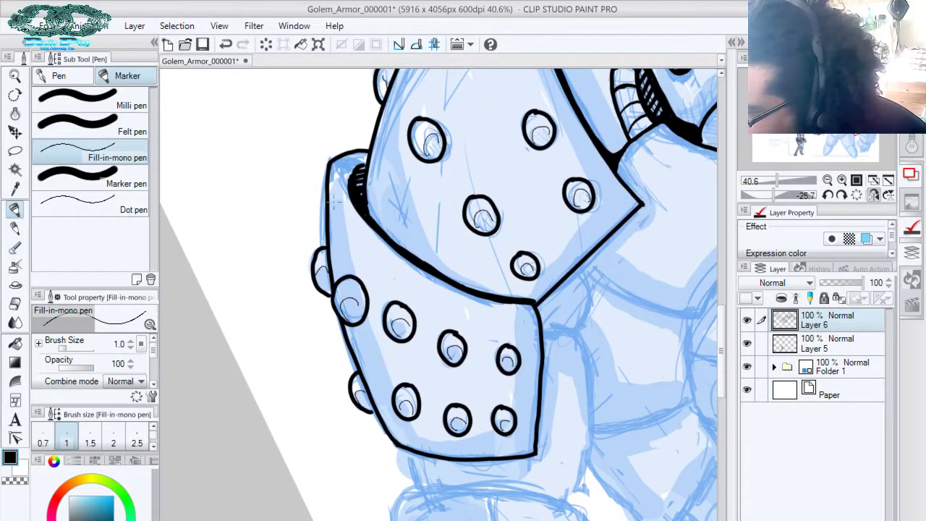
{"action": "mouse_move", "coordinate": [333, 202]}
{"action": "left_mouse_down"}
{"action": "mouse_move", "coordinate": [406, 286]}
{"action": "mouse_move", "coordinate": [497, 323]}
{"action": "left_mouse_up"}
{"action": "key", "text": "ctrl+z"}
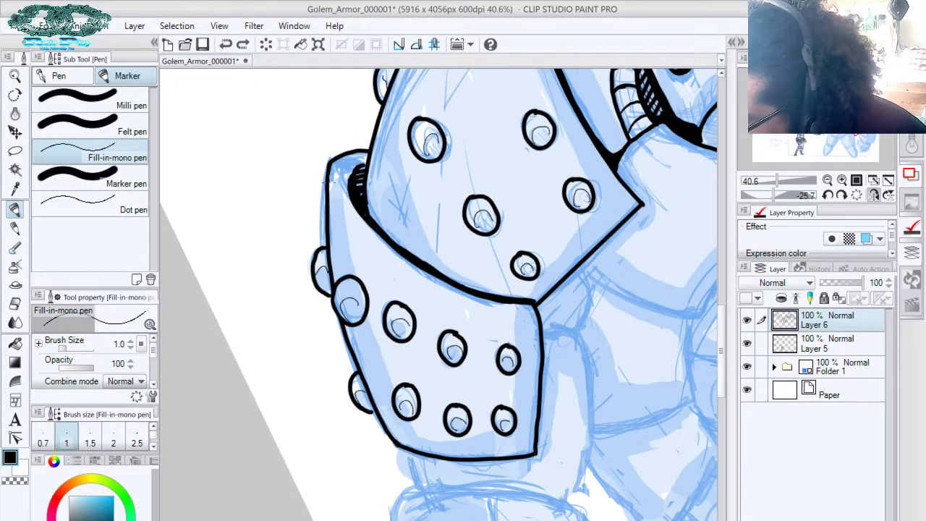
{"action": "mouse_move", "coordinate": [330, 185]}
{"action": "left_mouse_down"}
{"action": "mouse_move", "coordinate": [378, 257]}
{"action": "mouse_move", "coordinate": [469, 311]}
{"action": "mouse_move", "coordinate": [520, 319]}
{"action": "mouse_move", "coordinate": [591, 209]}
{"action": "mouse_move", "coordinate": [530, 217]}
{"action": "left_mouse_up"}
{"action": "key", "text": "ctrl+z"}
{"action": "left_click_drag", "start_coordinate": [528, 175], "coordinate": [529, 296]}
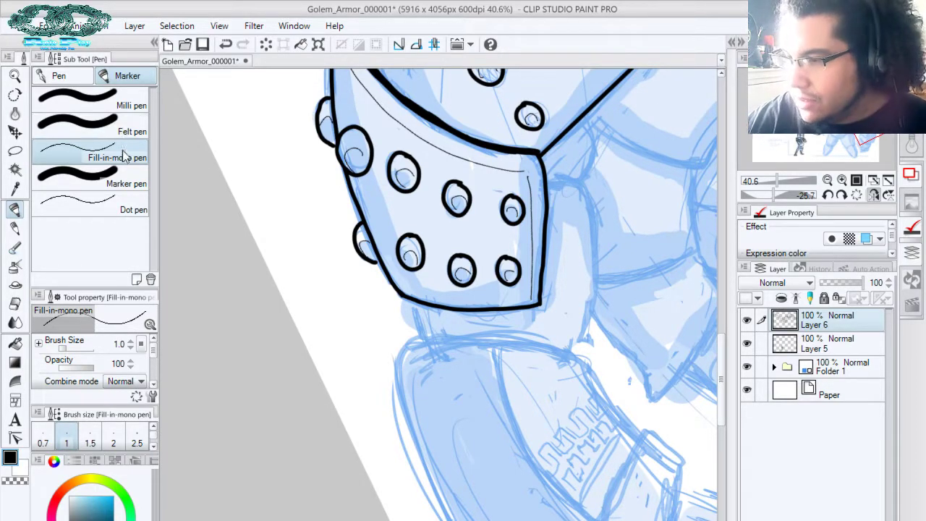
Switch to the Marker pen and save the drawing
{"action": "left_click", "coordinate": [79, 178]}
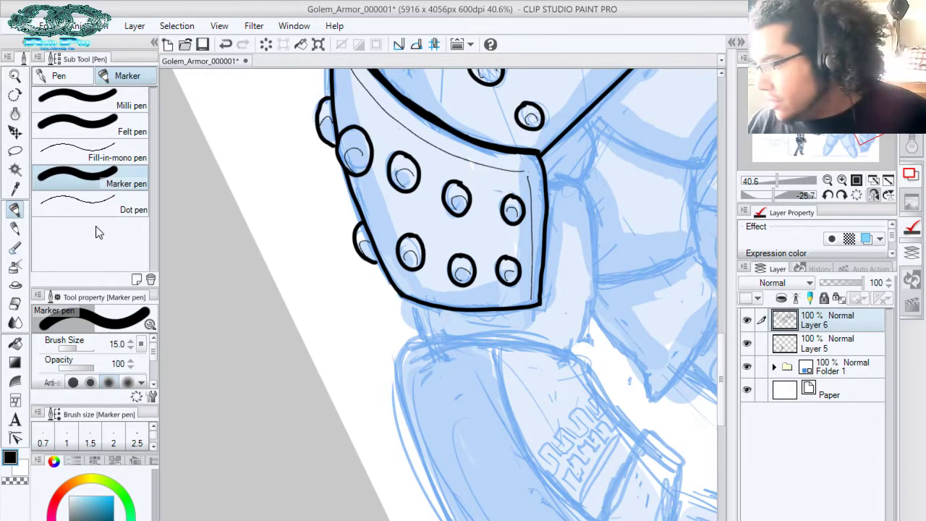
{"action": "key", "text": "ctrl+s"}
Reset the canvas rotation, fit the whole drawing in view and compare it with its mirrored view to check proportions
{"action": "left_click", "coordinate": [857, 195]}
{"action": "left_click", "coordinate": [874, 195]}
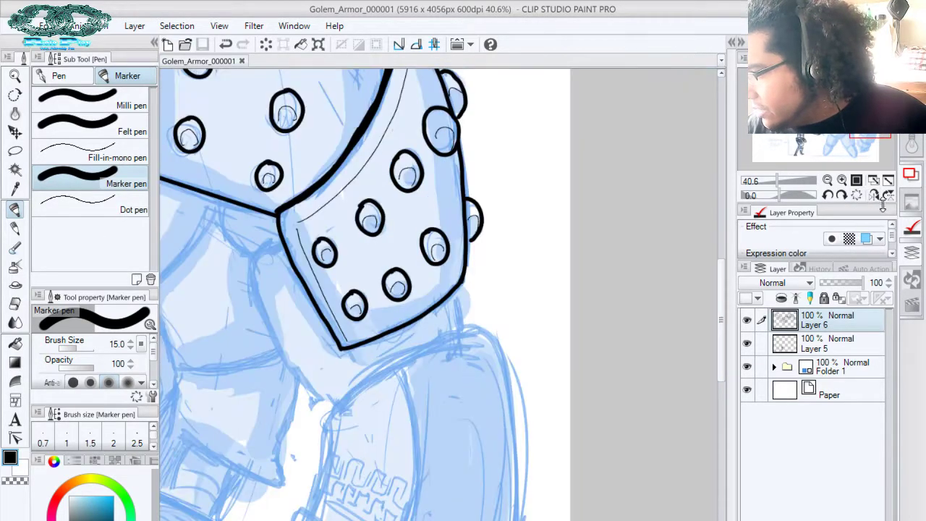
{"action": "left_click", "coordinate": [888, 182]}
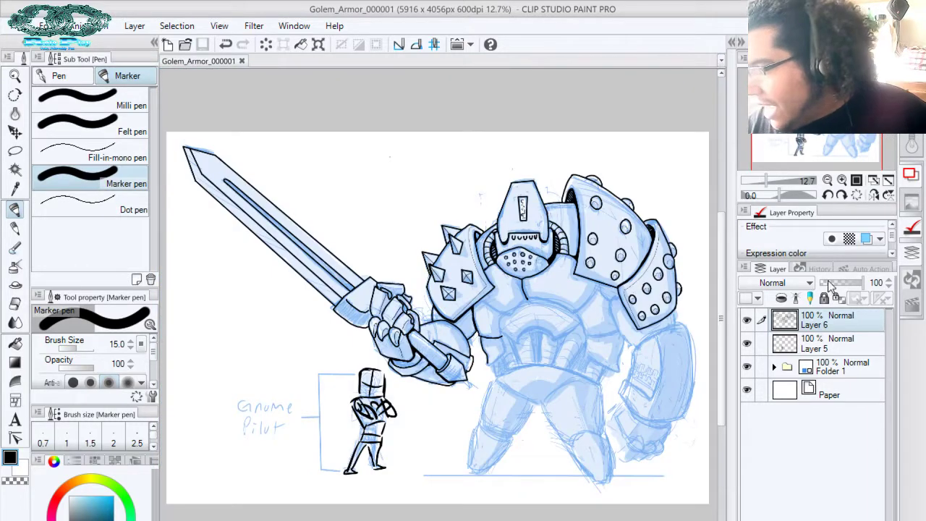
{"action": "left_click", "coordinate": [873, 196]}
{"action": "left_click", "coordinate": [873, 196]}
{"action": "left_click", "coordinate": [873, 196]}
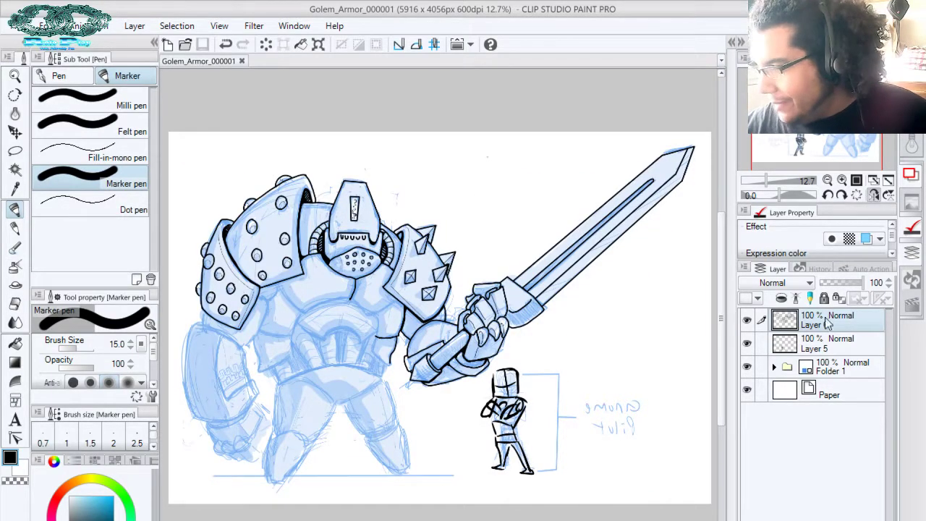
{"action": "left_click", "coordinate": [873, 196]}
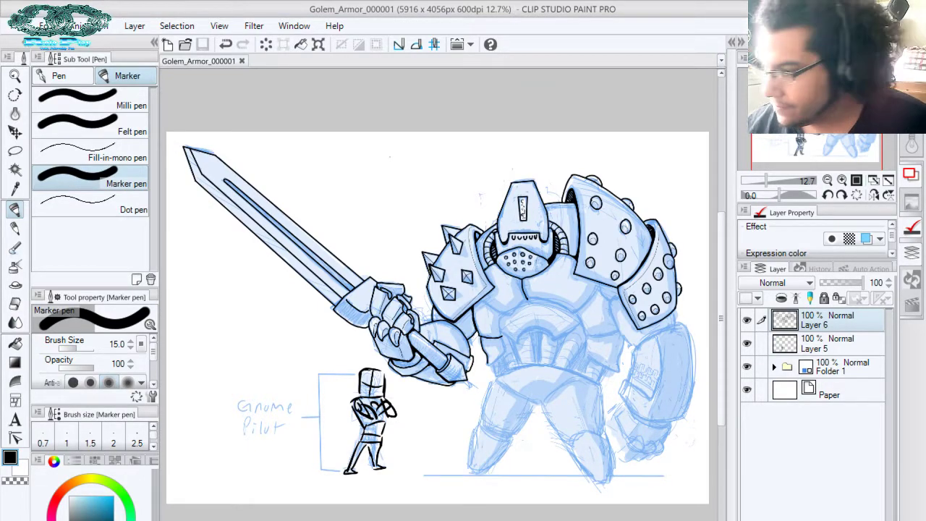
Ink the outer lower curves of both chest plates beneath the spiked and studded shoulders with the size 15 Marker pen
{"action": "key", "text": "ctrl+space"}
{"action": "mouse_move", "coordinate": [526, 358]}
{"action": "left_mouse_down"}
{"action": "mouse_move", "coordinate": [570, 326]}
{"action": "mouse_move", "coordinate": [522, 391]}
{"action": "left_mouse_up"}
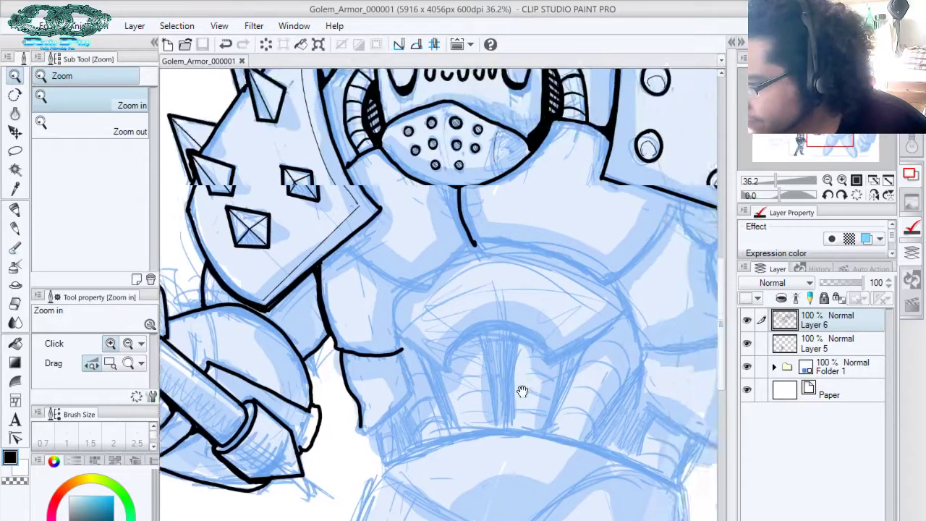
{"action": "key", "text": "p"}
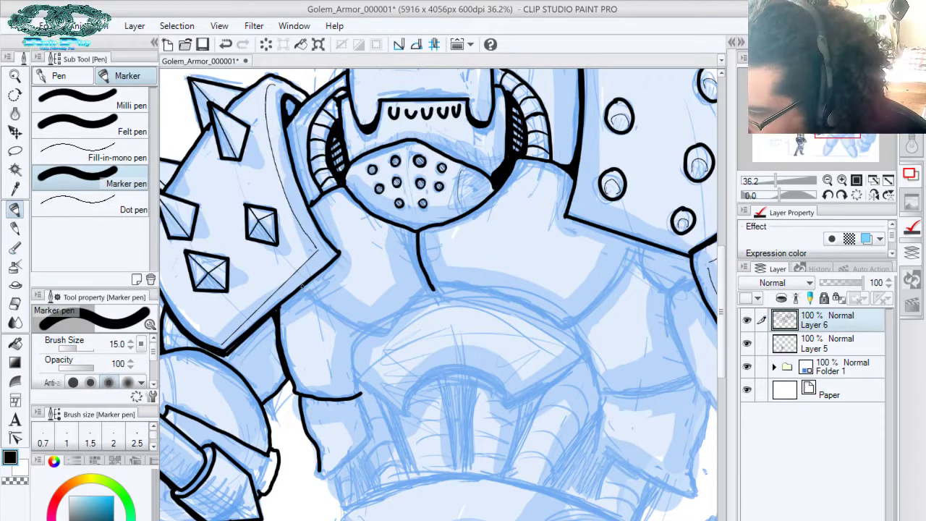
{"action": "mouse_move", "coordinate": [300, 285]}
{"action": "left_mouse_down"}
{"action": "mouse_move", "coordinate": [346, 321]}
{"action": "mouse_move", "coordinate": [384, 331]}
{"action": "left_mouse_up"}
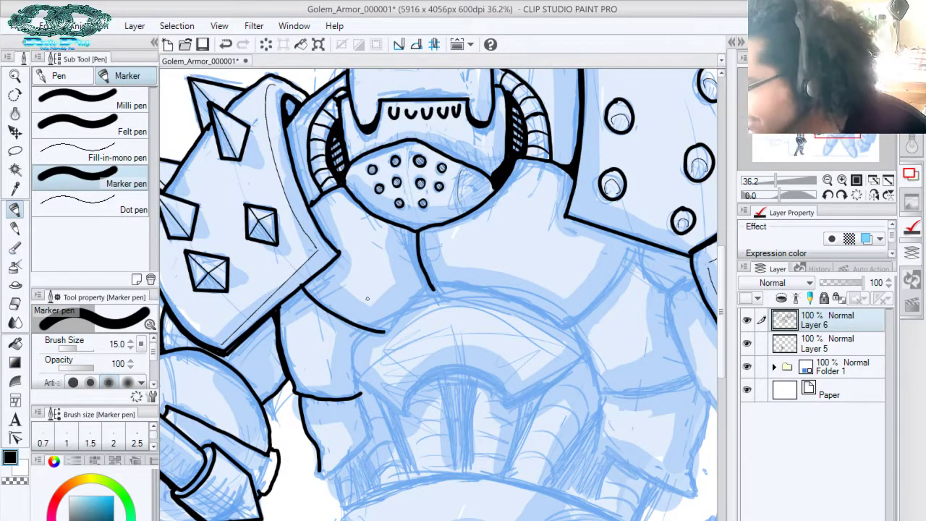
{"action": "left_click", "coordinate": [873, 195]}
{"action": "mouse_move", "coordinate": [238, 243]}
{"action": "left_mouse_down"}
{"action": "mouse_move", "coordinate": [257, 280]}
{"action": "mouse_move", "coordinate": [313, 323]}
{"action": "left_mouse_up"}
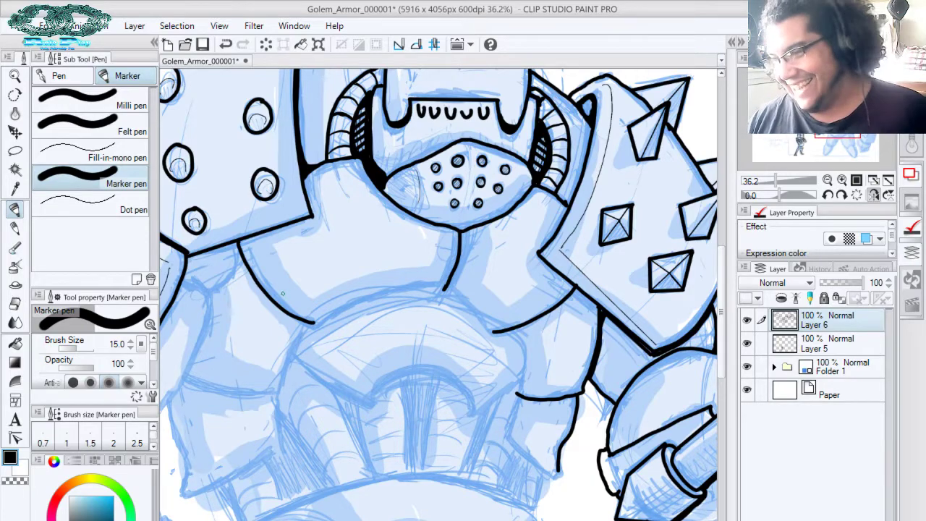
Ink the bottom edge of the studded-side chest plate, joining the central chest line to the plate's outer curve
{"action": "left_click", "coordinate": [827, 195]}
{"action": "left_click", "coordinate": [827, 195]}
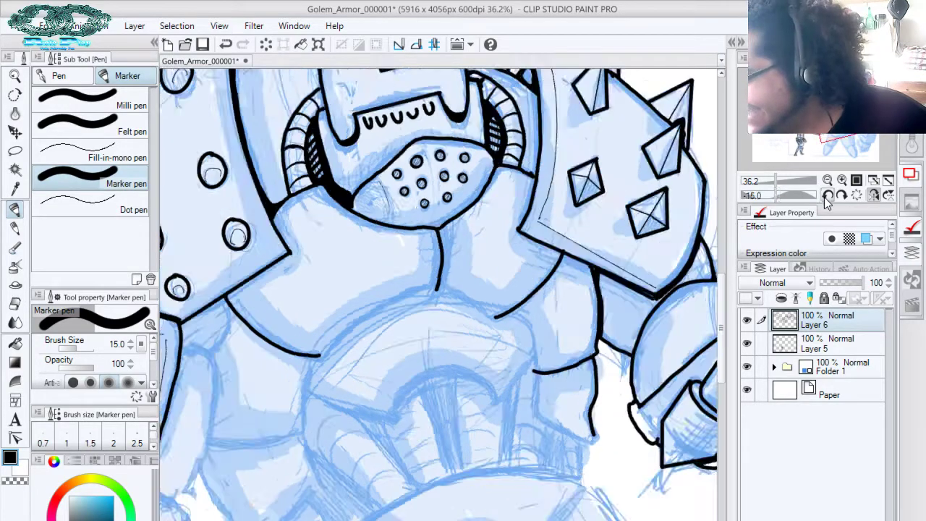
{"action": "left_click", "coordinate": [827, 195]}
{"action": "left_click", "coordinate": [828, 195]}
{"action": "left_click", "coordinate": [827, 195]}
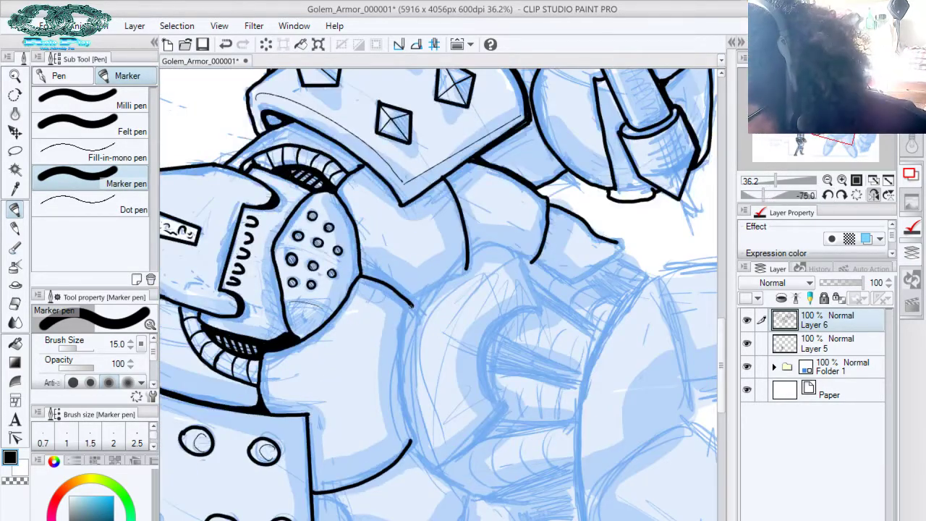
{"action": "mouse_move", "coordinate": [411, 306]}
{"action": "left_mouse_down"}
{"action": "mouse_move", "coordinate": [398, 348]}
{"action": "mouse_move", "coordinate": [398, 419]}
{"action": "mouse_move", "coordinate": [409, 438]}
{"action": "left_mouse_up"}
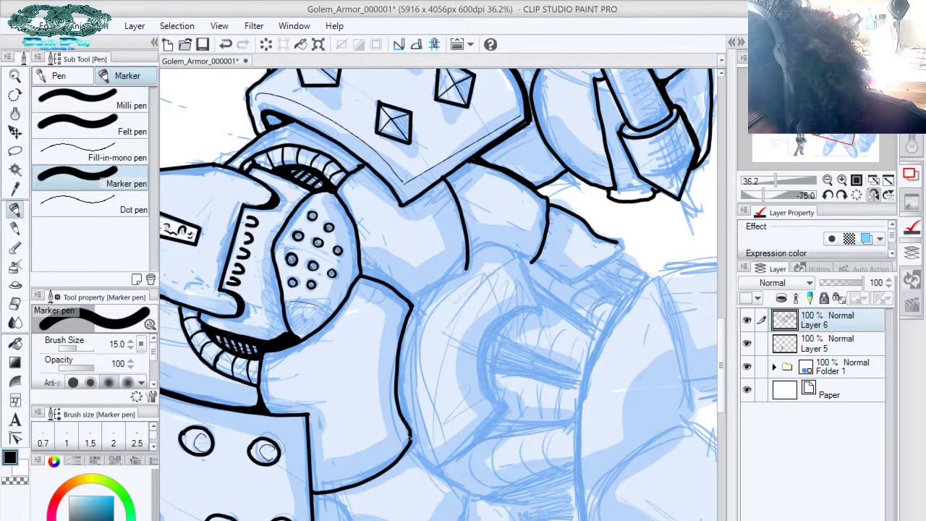
Ink the bottom edge of the spiked-side chest plate and close the inner edges of the two side plates below it
{"action": "left_click", "coordinate": [873, 195]}
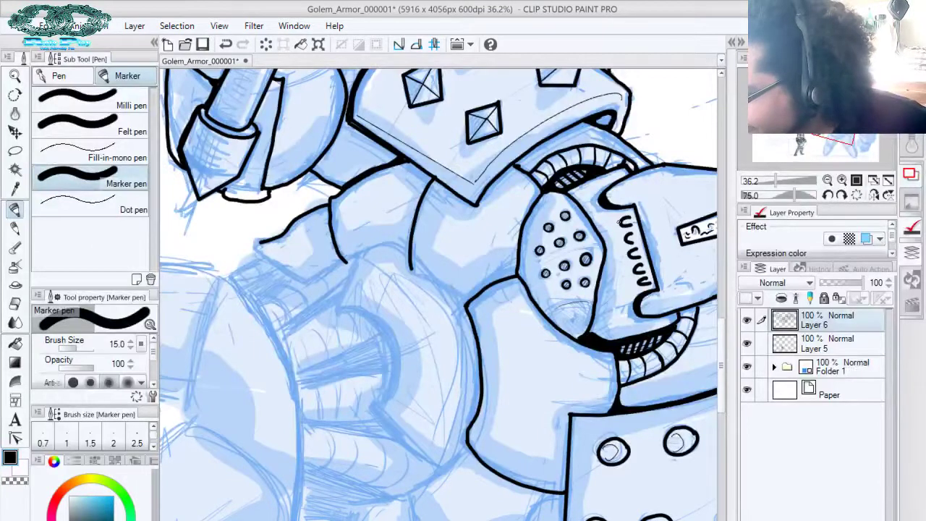
{"action": "left_click_drag", "start_coordinate": [410, 262], "coordinate": [465, 304]}
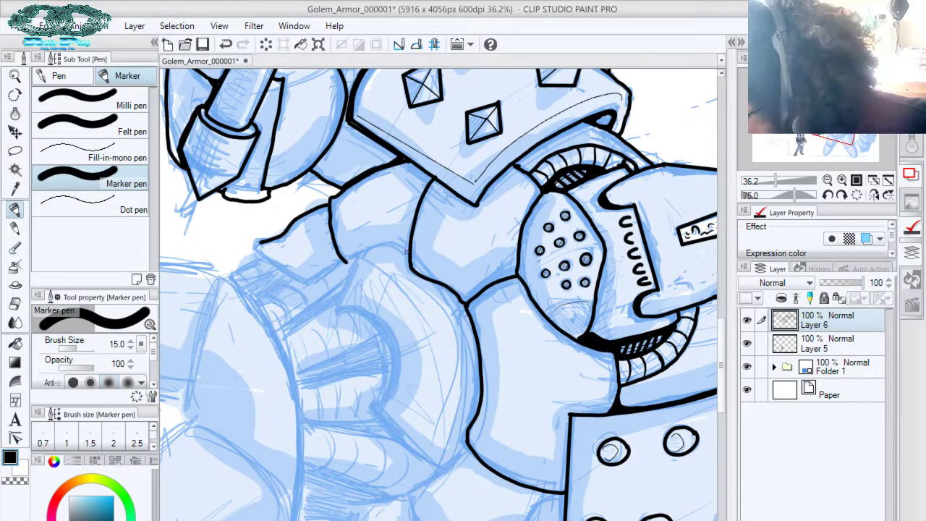
{"action": "mouse_move", "coordinate": [407, 251]}
{"action": "left_mouse_down"}
{"action": "mouse_move", "coordinate": [365, 251]}
{"action": "mouse_move", "coordinate": [310, 280]}
{"action": "mouse_move", "coordinate": [257, 243]}
{"action": "left_mouse_up"}
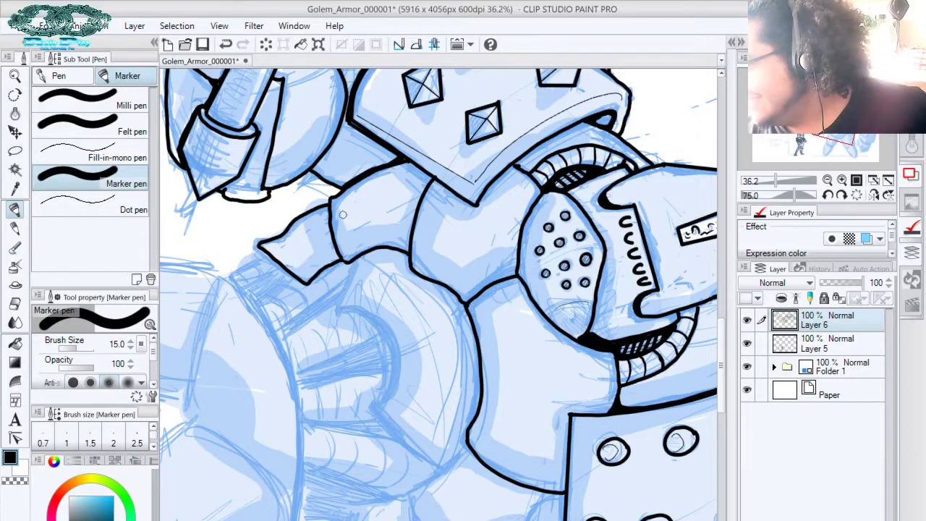
Ink the inner edge of the torso side plates below the studded-side chest plate
{"action": "left_click", "coordinate": [873, 196]}
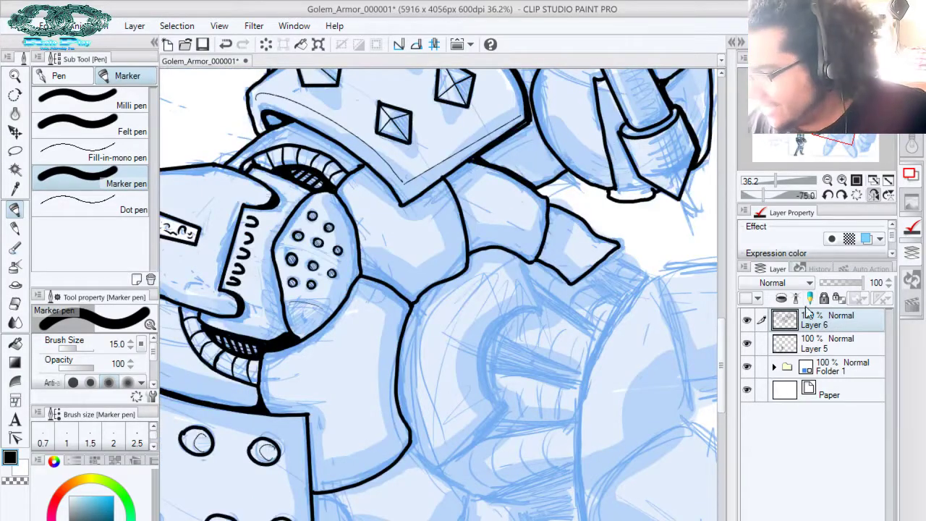
{"action": "left_click", "coordinate": [841, 195]}
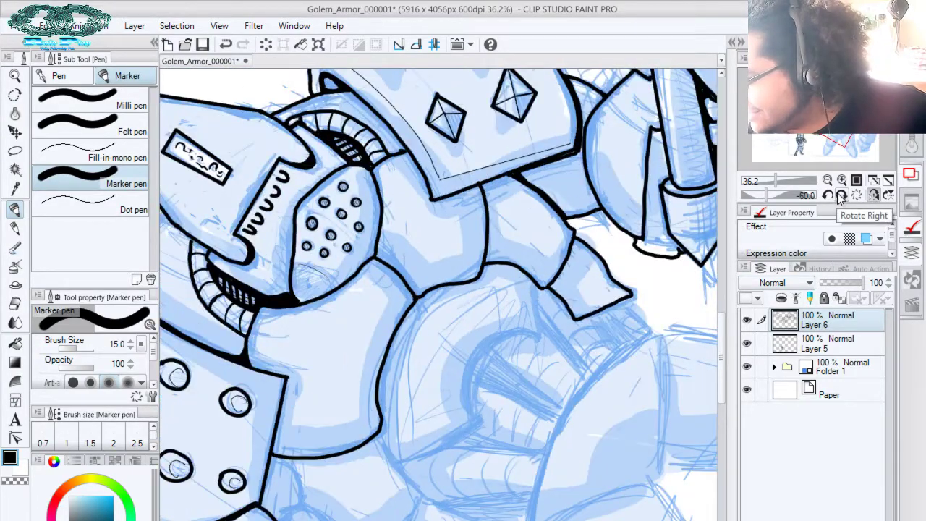
{"action": "left_click", "coordinate": [841, 195]}
{"action": "left_click", "coordinate": [842, 195]}
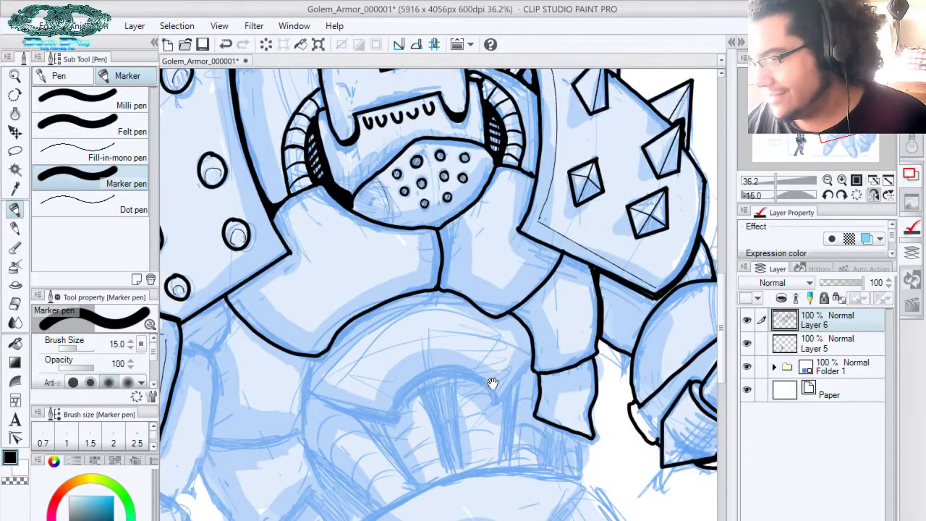
{"action": "left_click_drag", "start_coordinate": [550, 246], "coordinate": [587, 130]}
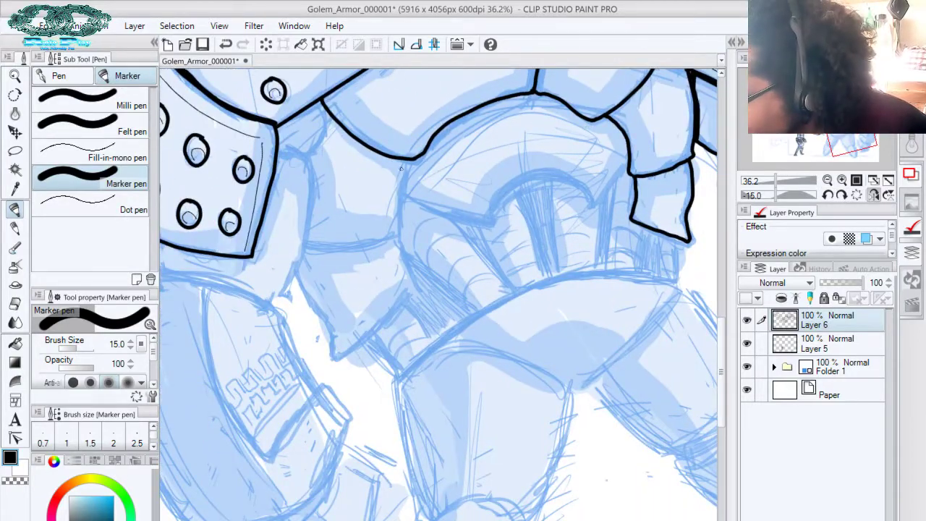
{"action": "mouse_move", "coordinate": [406, 161]}
{"action": "left_mouse_down"}
{"action": "mouse_move", "coordinate": [398, 243]}
{"action": "mouse_move", "coordinate": [414, 288]}
{"action": "left_mouse_up"}
Ink the dividing line between the studded-side torso plates and outline the pointed lower plate
{"action": "left_click", "coordinate": [841, 196]}
{"action": "left_click", "coordinate": [842, 195]}
{"action": "left_click", "coordinate": [841, 195]}
{"action": "left_click", "coordinate": [841, 196]}
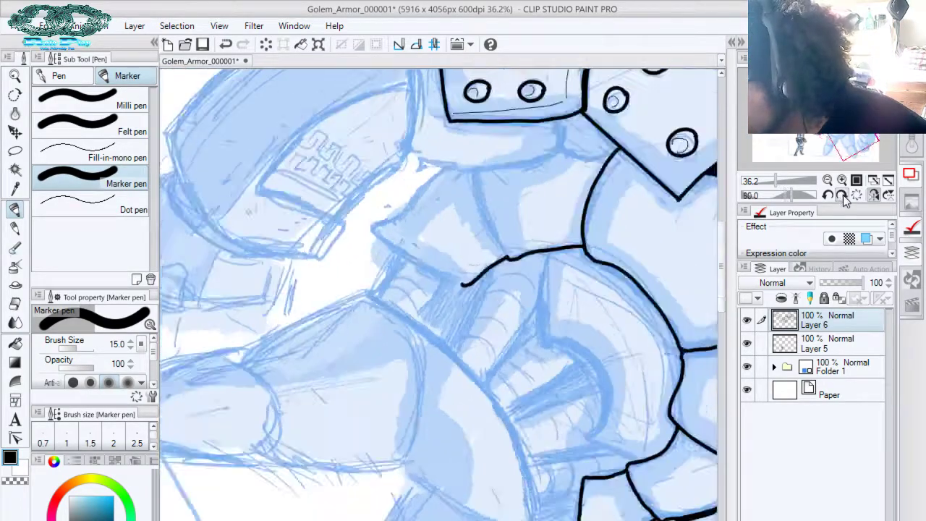
{"action": "left_click", "coordinate": [841, 195]}
{"action": "left_click", "coordinate": [841, 195]}
{"action": "left_click_drag", "start_coordinate": [520, 277], "coordinate": [511, 184]}
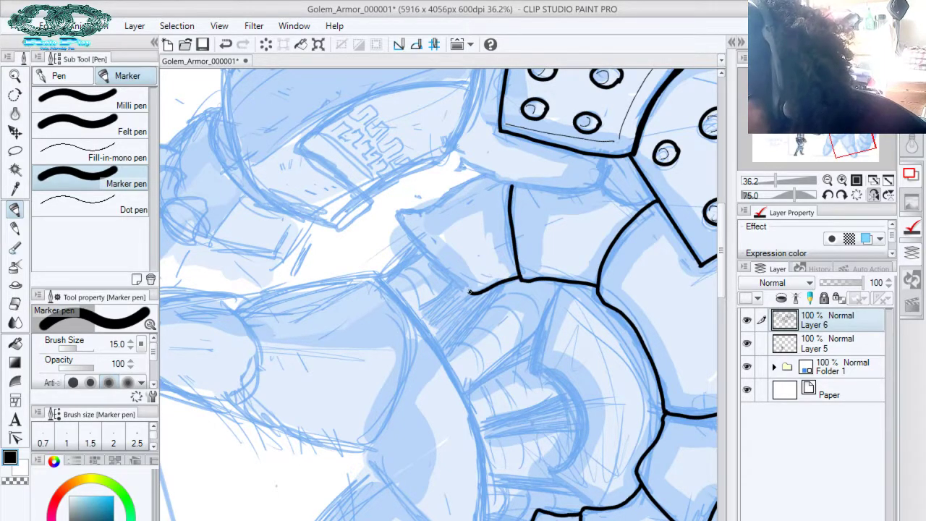
{"action": "left_click_drag", "start_coordinate": [470, 292], "coordinate": [409, 226]}
{"action": "left_click_drag", "start_coordinate": [485, 172], "coordinate": [409, 230]}
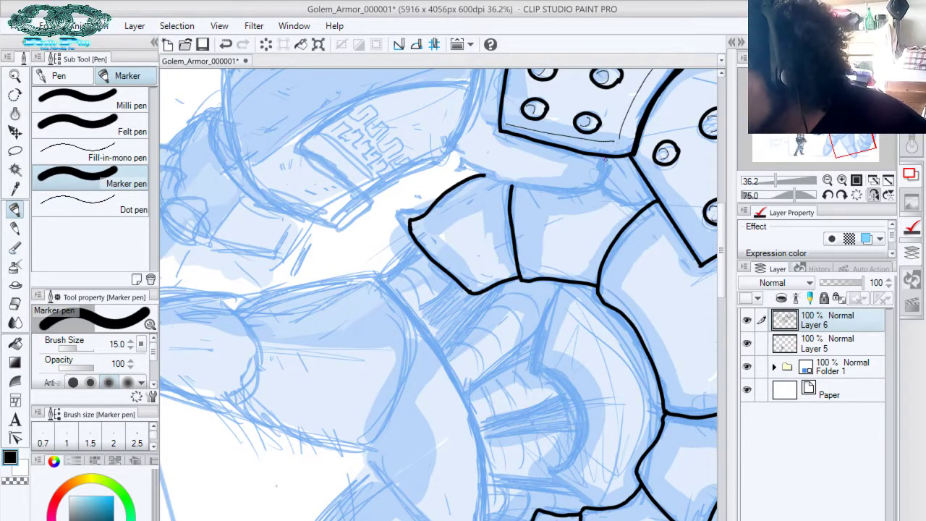
Ink the upper arm's inner contour from the lower studded shoulder plate down toward the forearm, redrawing the stroke once
{"action": "left_click_drag", "start_coordinate": [609, 158], "coordinate": [599, 189]}
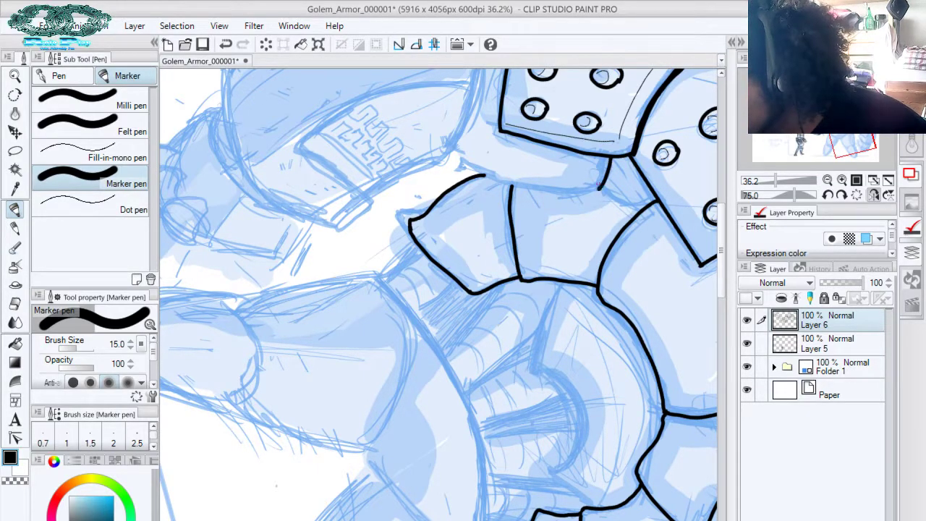
{"action": "left_click", "coordinate": [842, 194]}
{"action": "left_click", "coordinate": [841, 195]}
{"action": "left_click", "coordinate": [841, 195]}
{"action": "left_click_drag", "start_coordinate": [649, 346], "coordinate": [473, 150]}
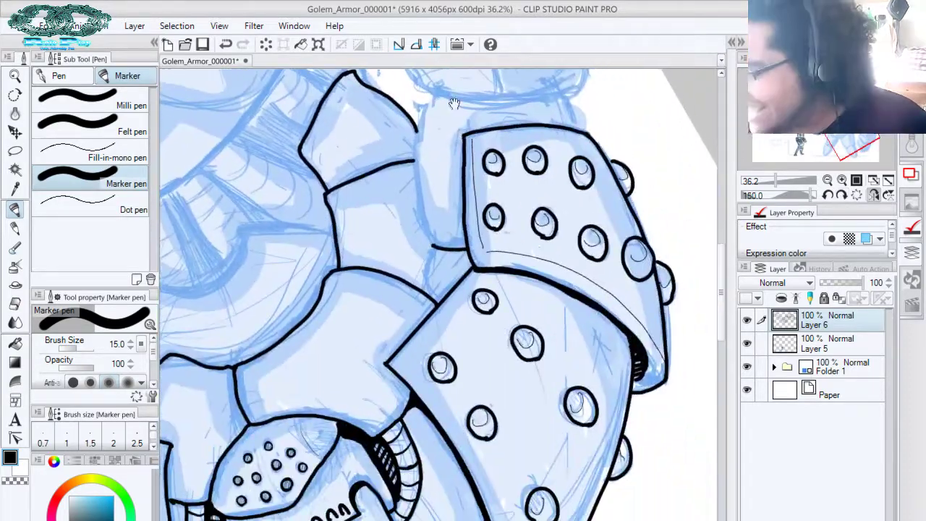
{"action": "mouse_move", "coordinate": [466, 245]}
{"action": "left_mouse_down"}
{"action": "mouse_move", "coordinate": [430, 239]}
{"action": "mouse_move", "coordinate": [420, 216]}
{"action": "mouse_move", "coordinate": [438, 92]}
{"action": "left_mouse_up"}
{"action": "key", "text": "ctrl+z"}
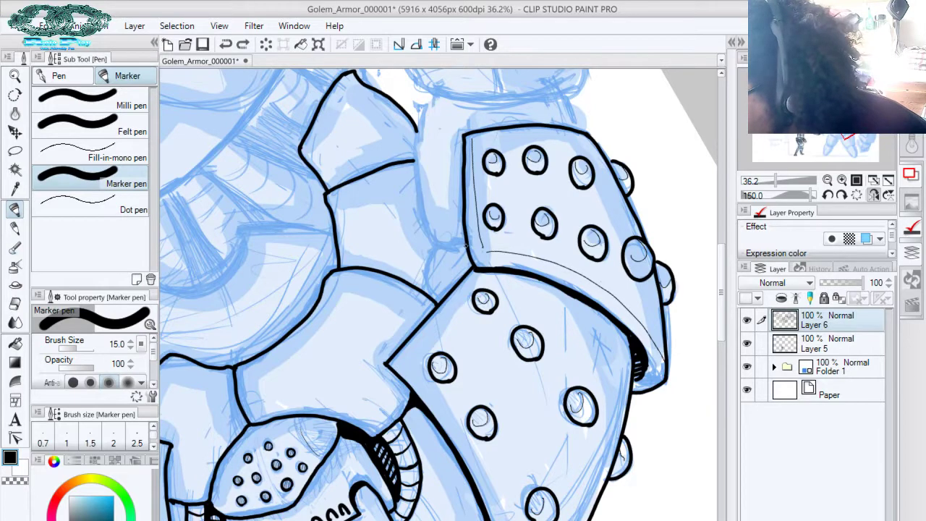
{"action": "mouse_move", "coordinate": [468, 247]}
{"action": "left_mouse_down"}
{"action": "mouse_move", "coordinate": [421, 225]}
{"action": "mouse_move", "coordinate": [413, 185]}
{"action": "mouse_move", "coordinate": [433, 90]}
{"action": "left_mouse_up"}
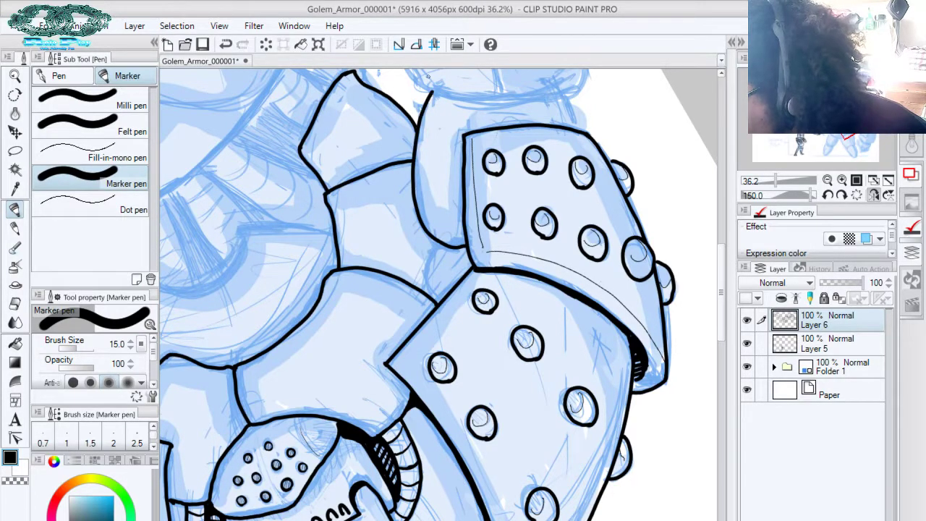
Ink the small armpit shape between the upper arm and torso, and thicken its outline with heavy black corners
{"action": "left_click_drag", "start_coordinate": [435, 242], "coordinate": [421, 291]}
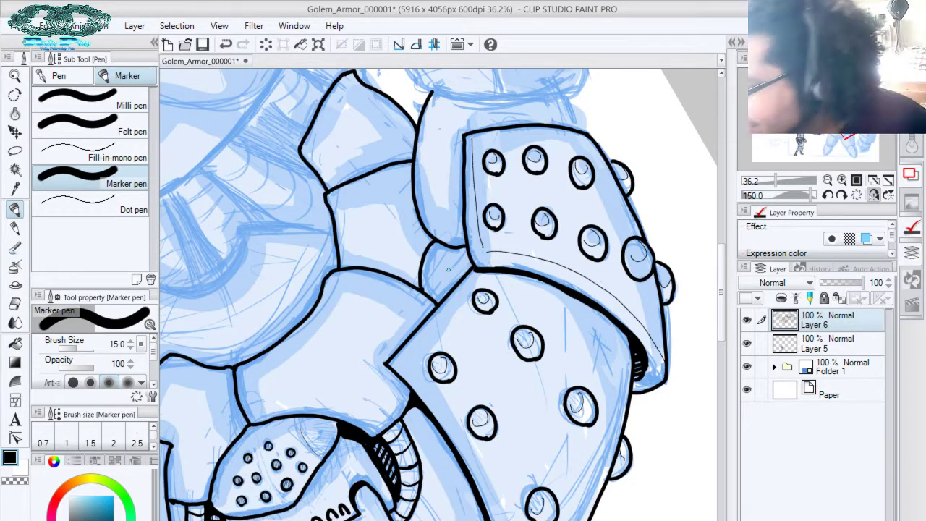
{"action": "mouse_move", "coordinate": [462, 247]}
{"action": "left_mouse_down"}
{"action": "mouse_move", "coordinate": [470, 269]}
{"action": "mouse_move", "coordinate": [465, 257]}
{"action": "mouse_move", "coordinate": [438, 301]}
{"action": "left_mouse_up"}
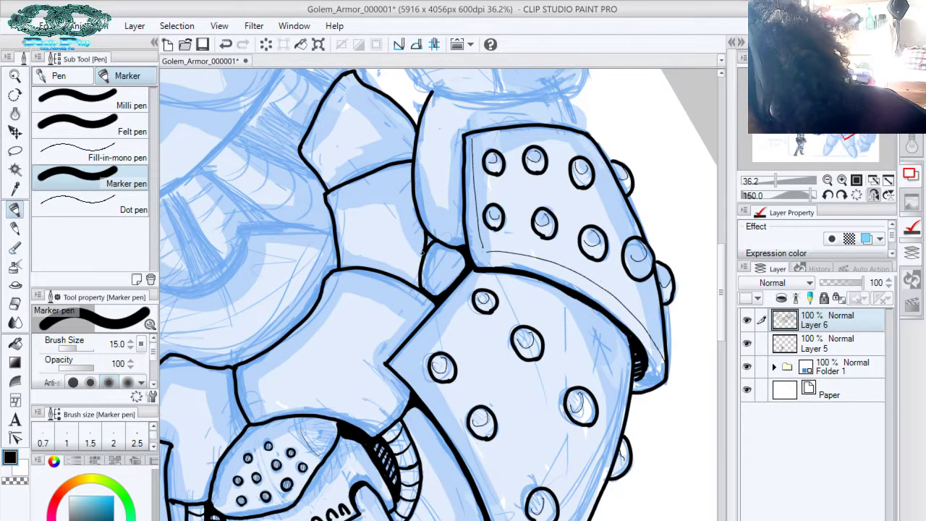
{"action": "left_click_drag", "start_coordinate": [423, 252], "coordinate": [416, 279]}
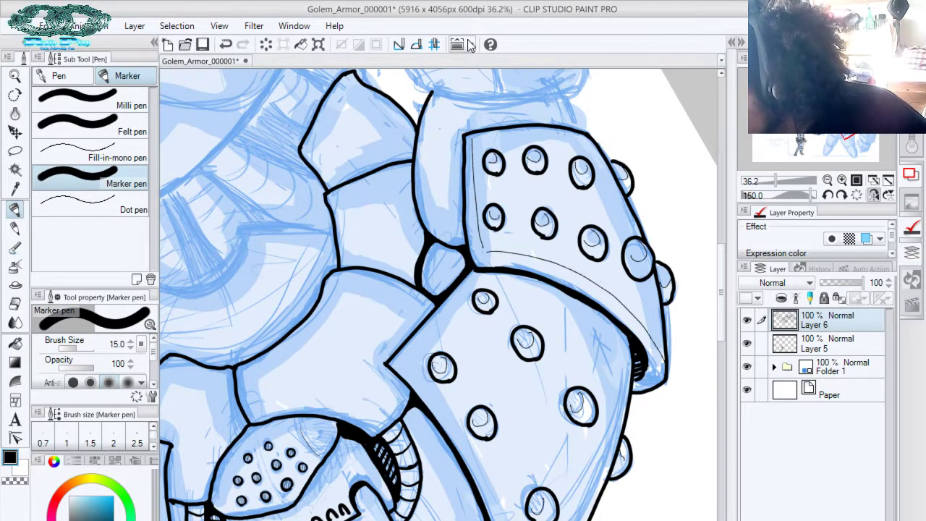
Thicken the black line between the upper arm and torso plates, and the inner edge of the upper studded shoulder plate
{"action": "left_click_drag", "start_coordinate": [426, 237], "coordinate": [423, 230]}
{"action": "mouse_move", "coordinate": [413, 193]}
{"action": "left_mouse_down"}
{"action": "mouse_move", "coordinate": [435, 222]}
{"action": "mouse_move", "coordinate": [446, 266]}
{"action": "left_mouse_up"}
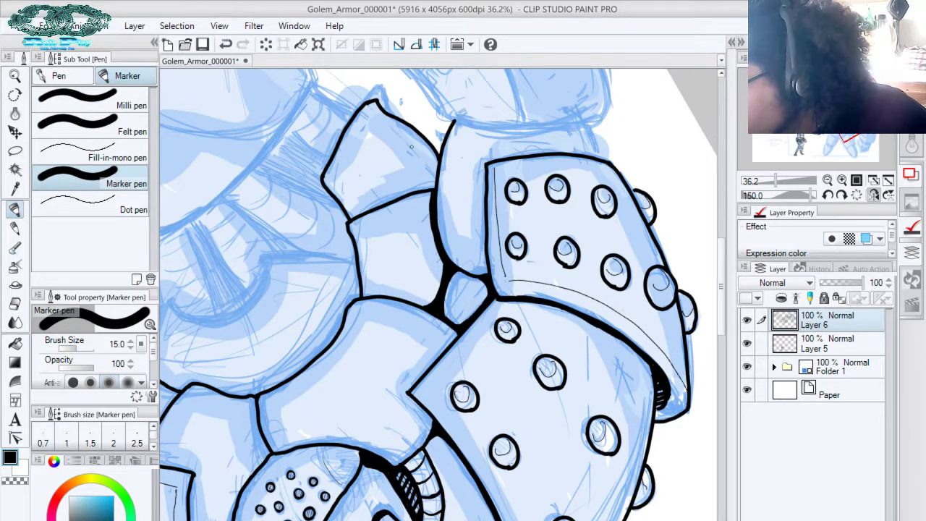
{"action": "left_click_drag", "start_coordinate": [437, 162], "coordinate": [432, 181]}
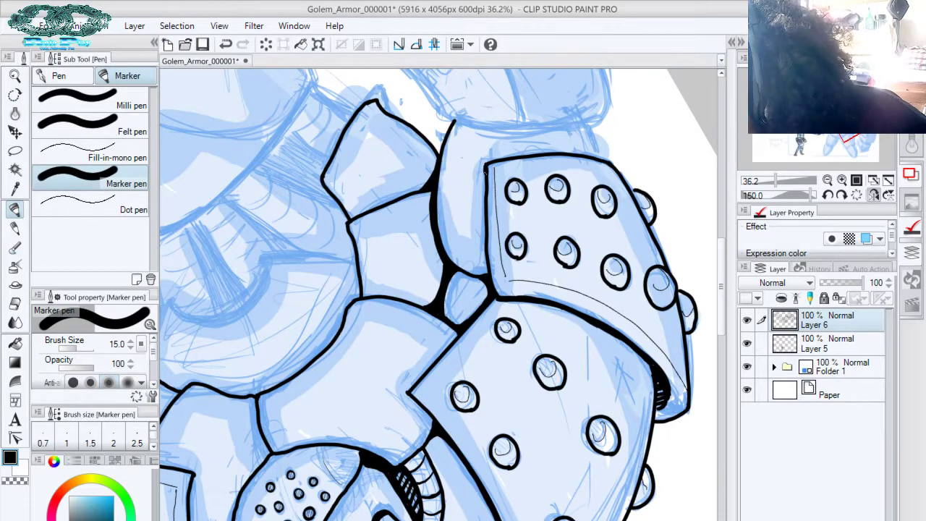
{"action": "left_click_drag", "start_coordinate": [485, 170], "coordinate": [482, 266]}
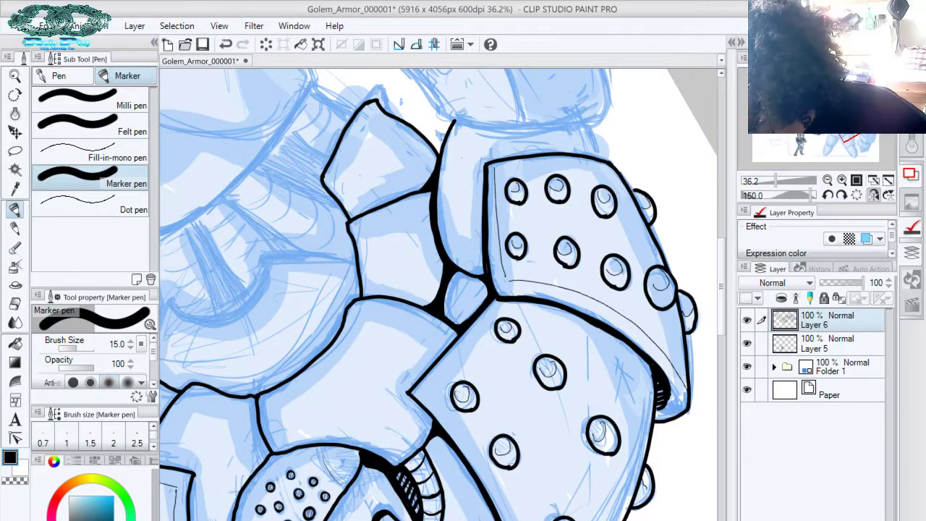
Thicken the dividing lines between the studded-side torso plates, redrawing the line beside the large chest plate once
{"action": "left_click", "coordinate": [842, 195]}
{"action": "left_click", "coordinate": [841, 195]}
{"action": "left_click", "coordinate": [841, 195]}
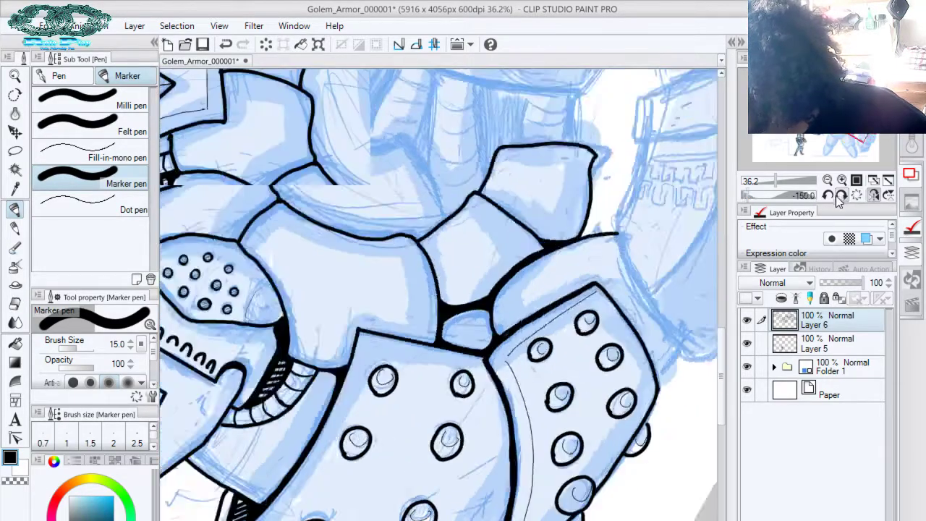
{"action": "left_click", "coordinate": [841, 195]}
{"action": "left_click", "coordinate": [841, 195]}
{"action": "left_click_drag", "start_coordinate": [509, 226], "coordinate": [536, 309]}
{"action": "left_click_drag", "start_coordinate": [570, 179], "coordinate": [625, 288]}
{"action": "left_click_drag", "start_coordinate": [394, 234], "coordinate": [405, 286]}
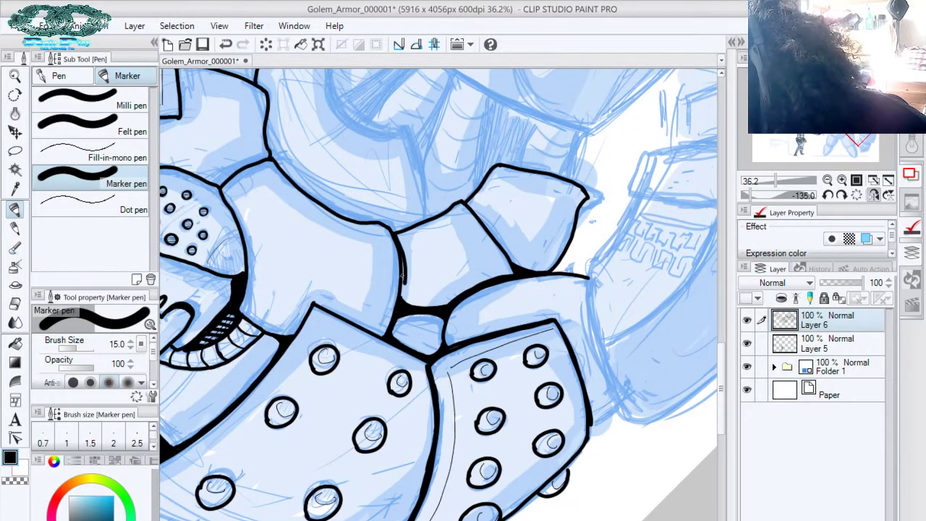
{"action": "key", "text": "ctrl+z"}
{"action": "left_click_drag", "start_coordinate": [394, 232], "coordinate": [402, 297]}
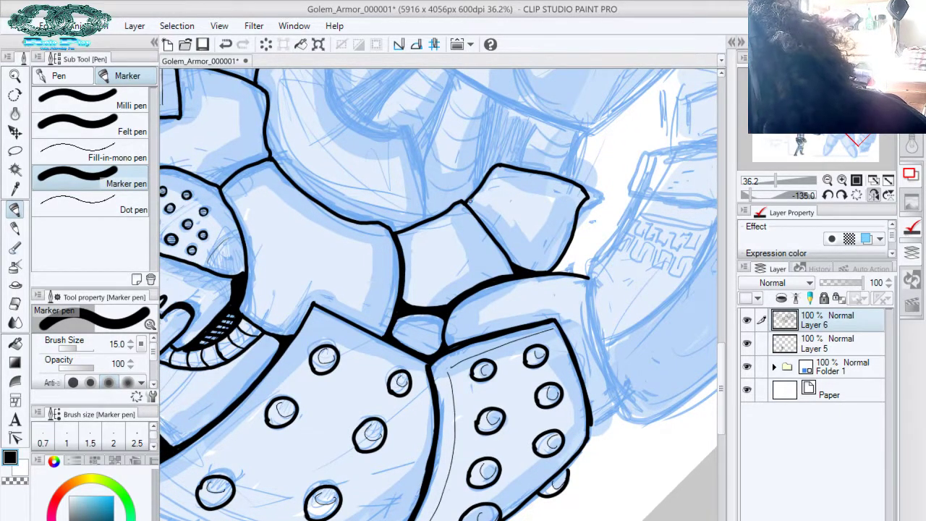
{"action": "left_click_drag", "start_coordinate": [467, 204], "coordinate": [487, 228]}
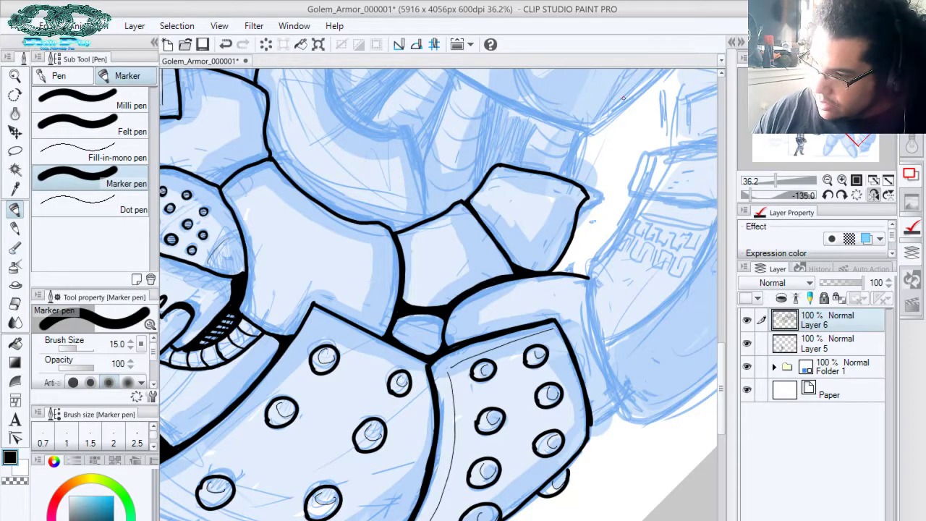
Ink the short outer edge of the upper arm from the studded plate's lower corner down to the forearm
{"action": "left_click", "coordinate": [873, 195]}
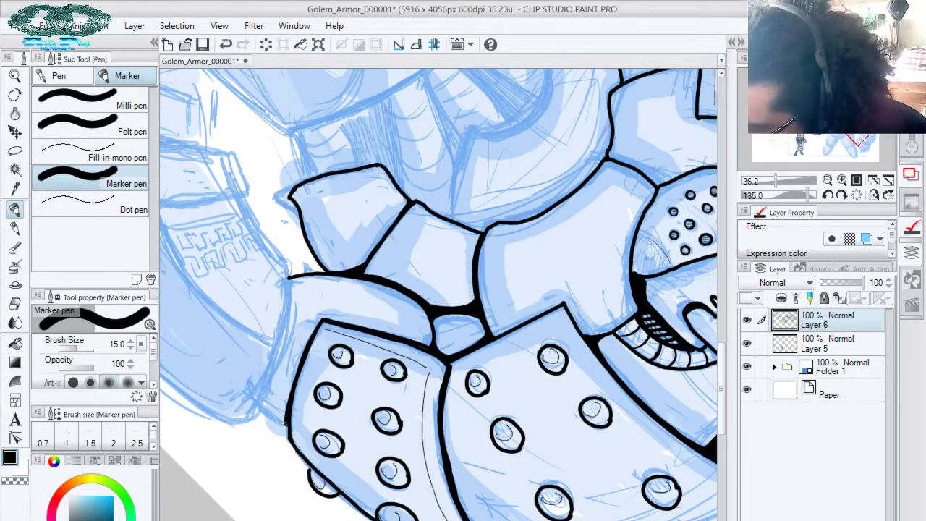
{"action": "left_click_drag", "start_coordinate": [287, 431], "coordinate": [255, 410]}
{"action": "left_click_drag", "start_coordinate": [355, 265], "coordinate": [478, 208]}
{"action": "left_click", "coordinate": [856, 195]}
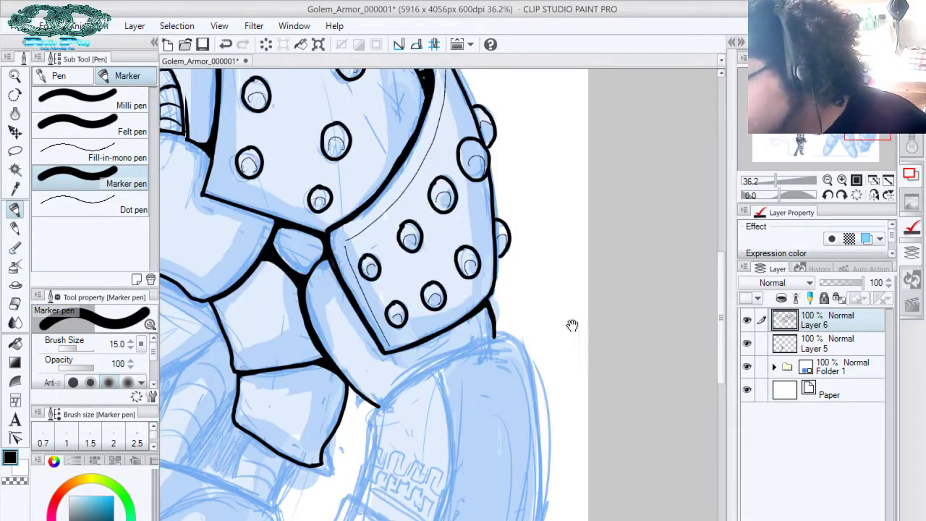
Ink the forearm's upper edge and outline its inset patterned panel, including the curved side and lower edge
{"action": "left_click_drag", "start_coordinate": [572, 324], "coordinate": [571, 135]}
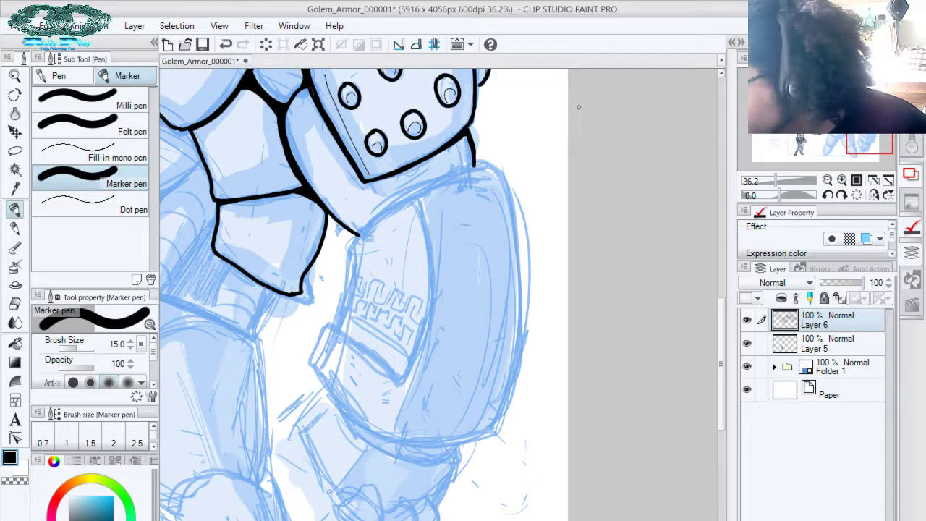
{"action": "left_click", "coordinate": [842, 194]}
{"action": "left_click", "coordinate": [843, 194]}
{"action": "left_click", "coordinate": [826, 195]}
{"action": "left_click", "coordinate": [826, 195]}
{"action": "left_click", "coordinate": [826, 196]}
{"action": "left_click", "coordinate": [828, 194]}
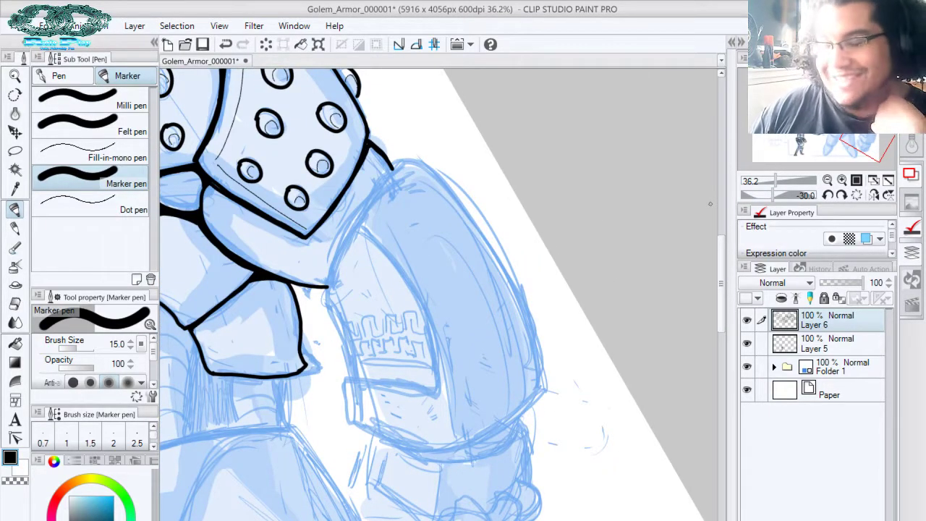
{"action": "scroll", "coordinate": [473, 151], "scroll_direction": "down", "scroll_amount": 1}
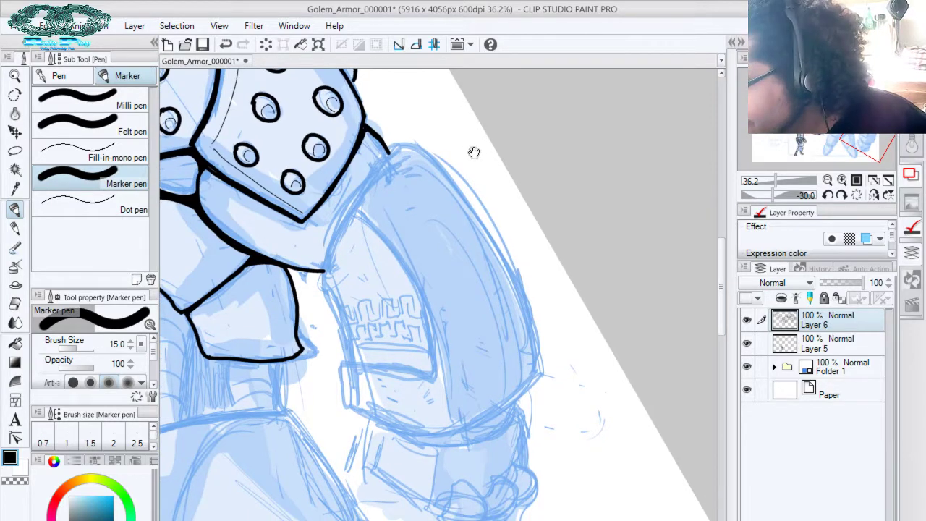
{"action": "mouse_move", "coordinate": [397, 149]}
{"action": "left_mouse_down"}
{"action": "mouse_move", "coordinate": [354, 195]}
{"action": "mouse_move", "coordinate": [324, 271]}
{"action": "mouse_move", "coordinate": [349, 360]}
{"action": "mouse_move", "coordinate": [432, 381]}
{"action": "left_mouse_up"}
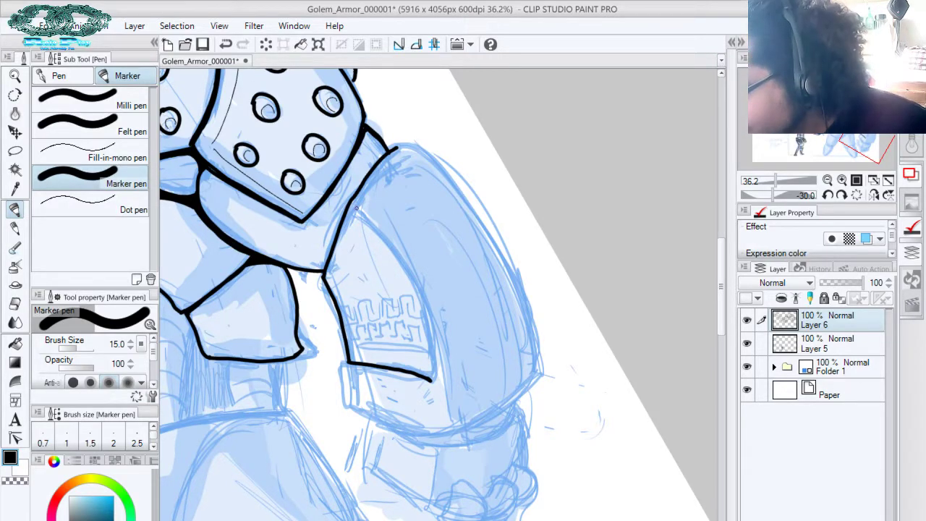
{"action": "mouse_move", "coordinate": [350, 206]}
{"action": "left_mouse_down"}
{"action": "mouse_move", "coordinate": [407, 264]}
{"action": "mouse_move", "coordinate": [435, 358]}
{"action": "left_mouse_up"}
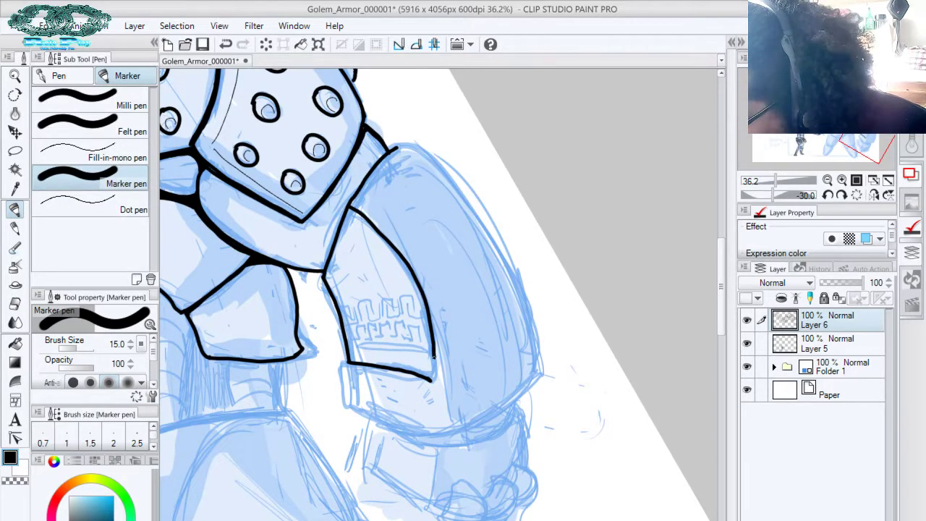
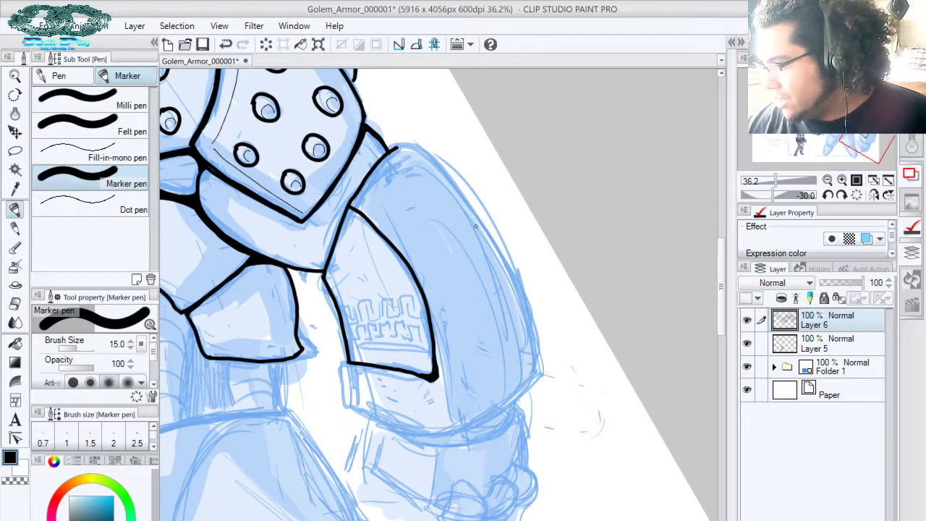
Ink the forearm armor's outer contour from the elbow end around to the lower wrist edge
{"action": "left_click", "coordinate": [873, 195]}
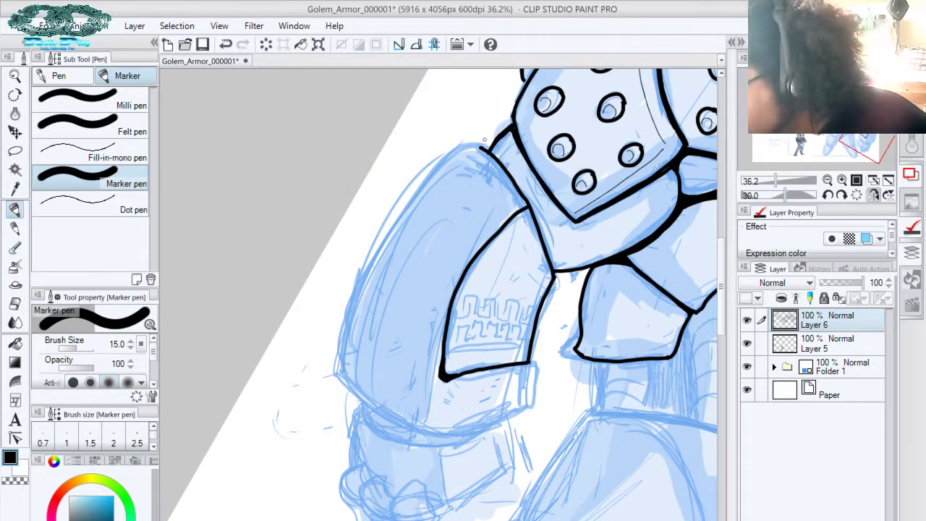
{"action": "mouse_move", "coordinate": [481, 147]}
{"action": "left_mouse_down"}
{"action": "mouse_move", "coordinate": [454, 154]}
{"action": "mouse_move", "coordinate": [416, 195]}
{"action": "mouse_move", "coordinate": [360, 291]}
{"action": "mouse_move", "coordinate": [345, 357]}
{"action": "mouse_move", "coordinate": [449, 161]}
{"action": "mouse_move", "coordinate": [400, 228]}
{"action": "mouse_move", "coordinate": [349, 326]}
{"action": "mouse_move", "coordinate": [339, 370]}
{"action": "mouse_move", "coordinate": [378, 409]}
{"action": "mouse_move", "coordinate": [424, 430]}
{"action": "left_mouse_up"}
{"action": "key", "text": "ctrl+z"}
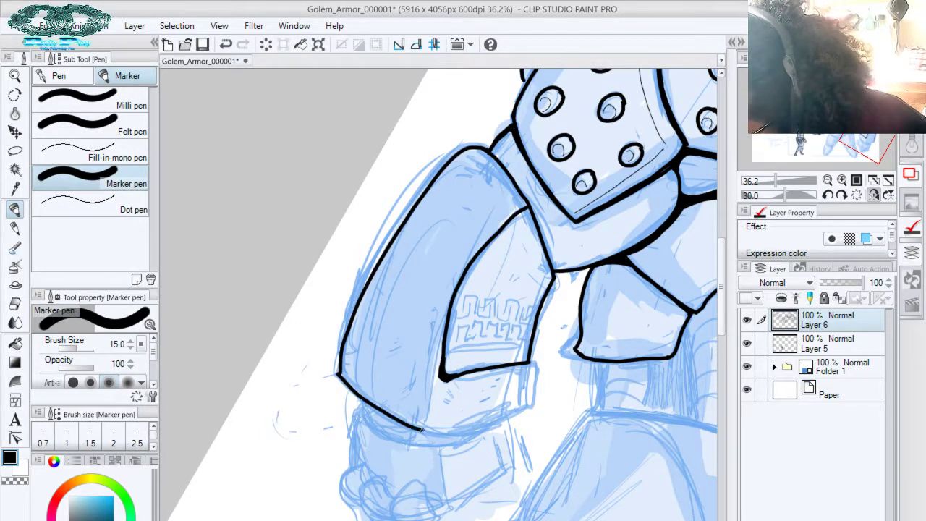
{"action": "left_click", "coordinate": [873, 195]}
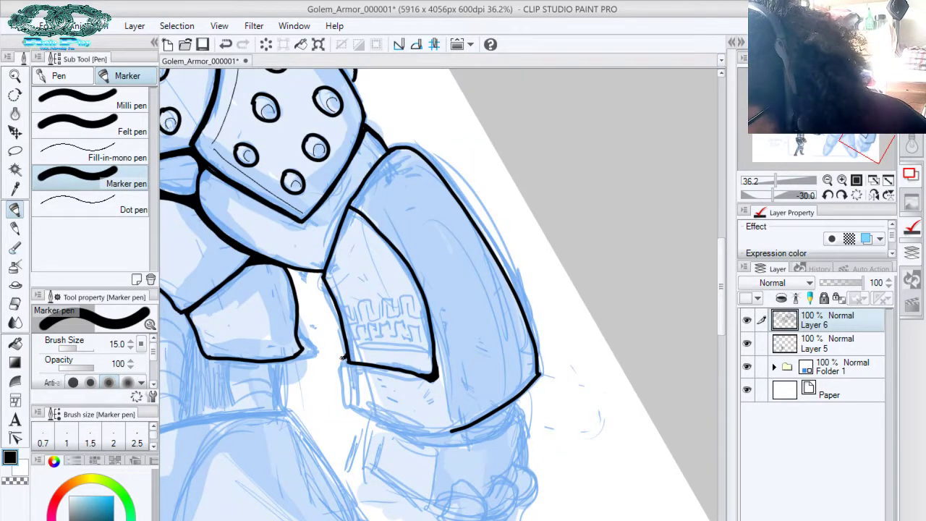
Outline the cuff below the patterned forearm panel and join it to the forearm's lower wrist edge
{"action": "left_click_drag", "start_coordinate": [343, 357], "coordinate": [342, 403]}
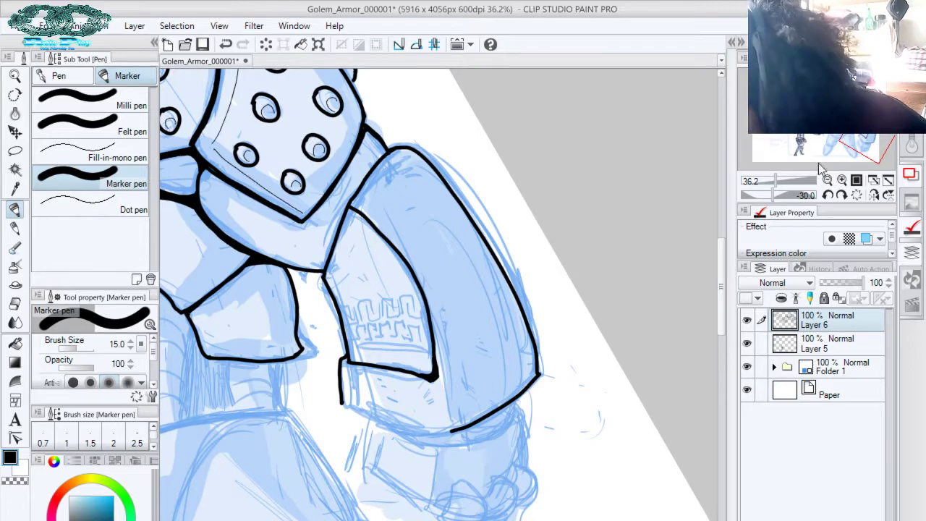
{"action": "left_click", "coordinate": [841, 194]}
{"action": "left_click", "coordinate": [841, 195]}
{"action": "left_click", "coordinate": [841, 194]}
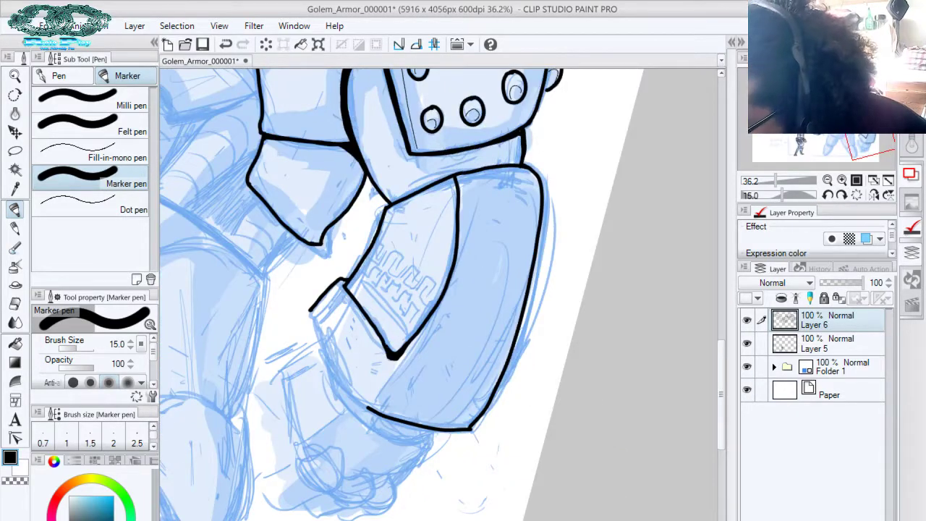
{"action": "mouse_move", "coordinate": [309, 310]}
{"action": "left_mouse_down"}
{"action": "mouse_move", "coordinate": [336, 376]}
{"action": "mouse_move", "coordinate": [362, 405]}
{"action": "left_mouse_up"}
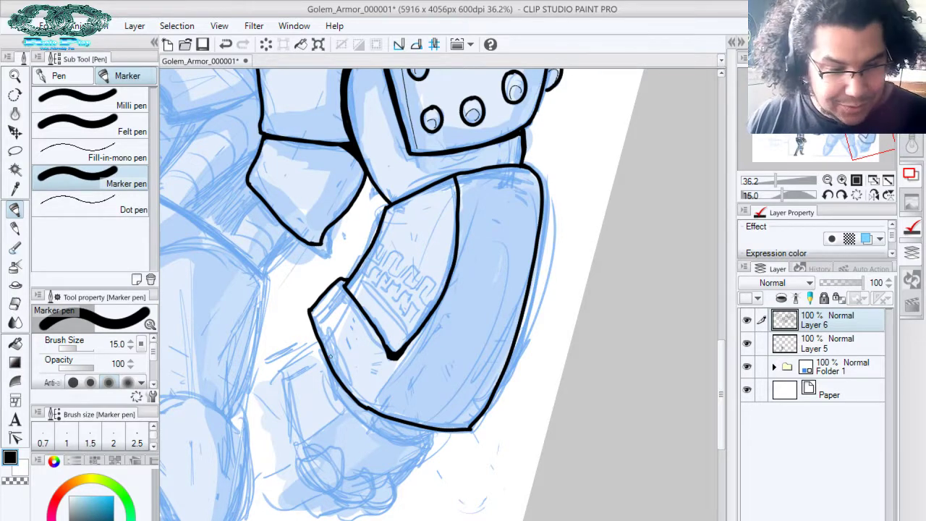
With the Fill-in-mono pen, add thin scratch and hatch marks on the lower forearm and beside the patterned panel
{"action": "left_click", "coordinate": [80, 152]}
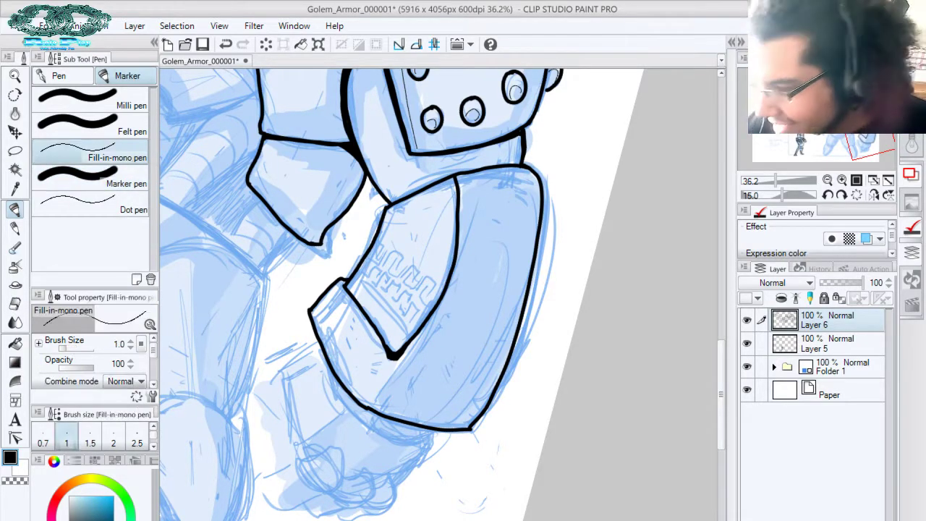
{"action": "left_click_drag", "start_coordinate": [391, 368], "coordinate": [371, 394]}
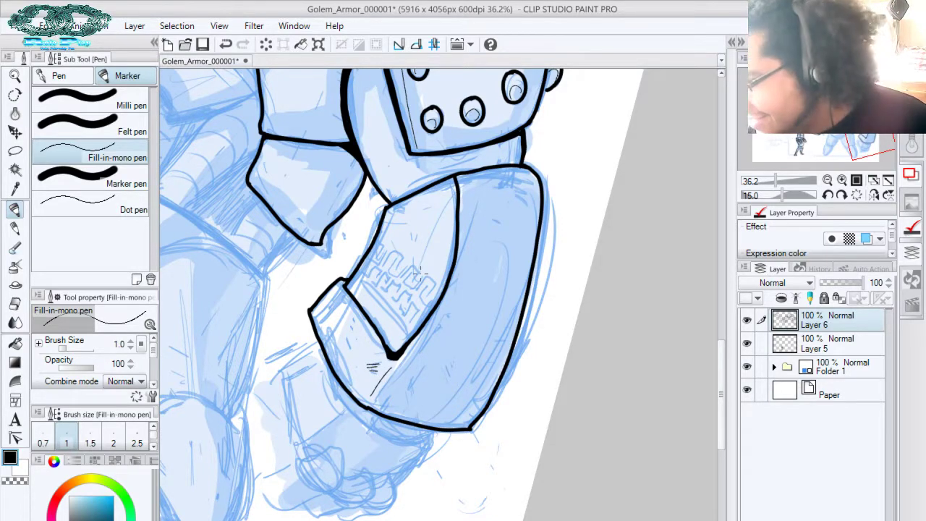
{"action": "left_click_drag", "start_coordinate": [408, 378], "coordinate": [409, 396]}
{"action": "left_click_drag", "start_coordinate": [414, 376], "coordinate": [415, 395]}
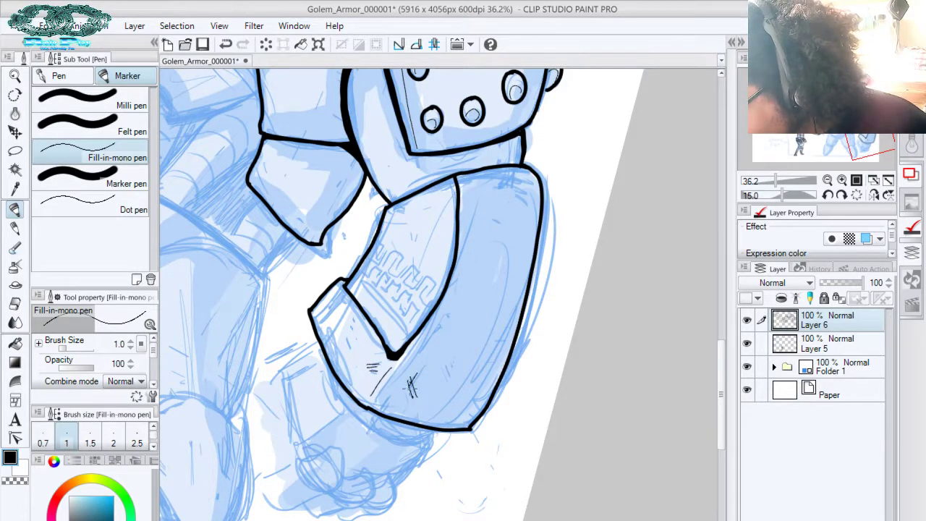
{"action": "left_click_drag", "start_coordinate": [444, 321], "coordinate": [436, 335]}
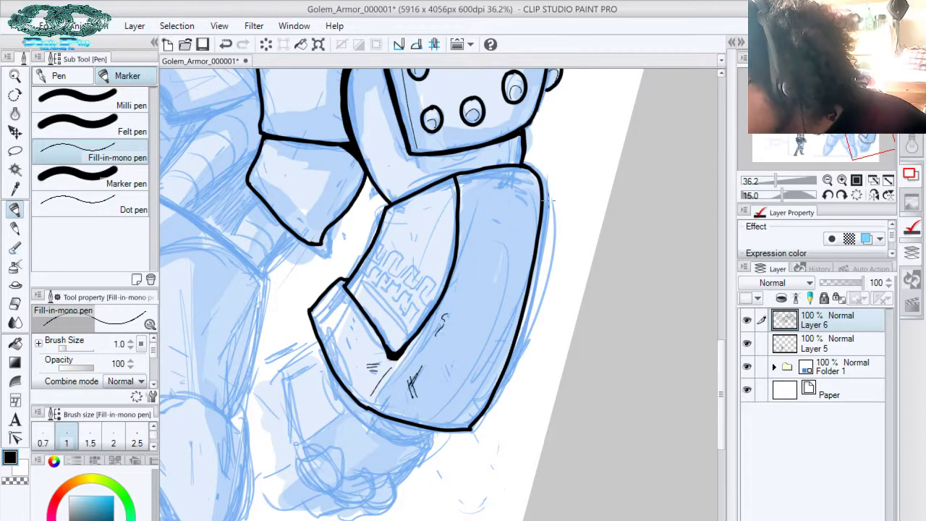
Add thin scratch and hatch marks near the forearm's upper end, along its outer edge and on the cuff
{"action": "left_click_drag", "start_coordinate": [511, 181], "coordinate": [522, 208]}
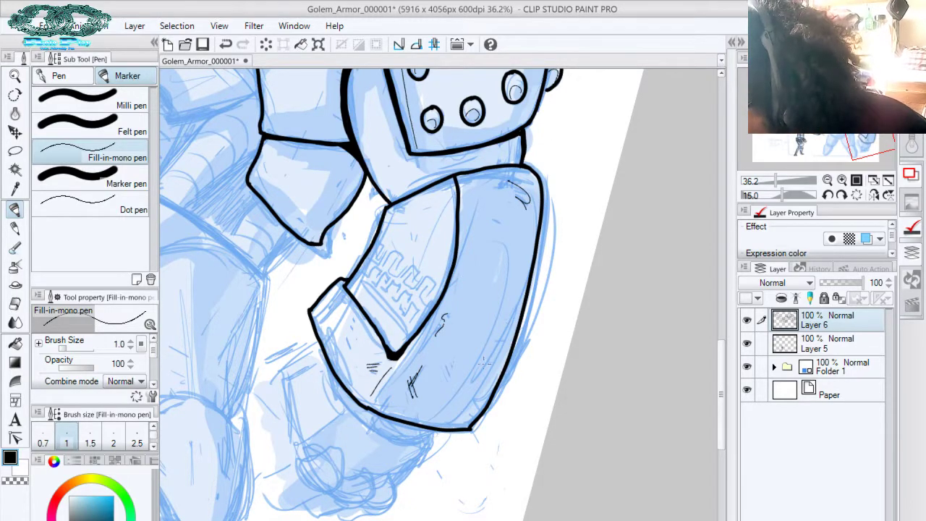
{"action": "left_click_drag", "start_coordinate": [503, 334], "coordinate": [475, 377]}
{"action": "left_click_drag", "start_coordinate": [515, 298], "coordinate": [483, 356]}
{"action": "mouse_move", "coordinate": [510, 302]}
{"action": "left_mouse_down"}
{"action": "mouse_move", "coordinate": [512, 334]}
{"action": "mouse_move", "coordinate": [506, 328]}
{"action": "mouse_move", "coordinate": [485, 351]}
{"action": "left_mouse_up"}
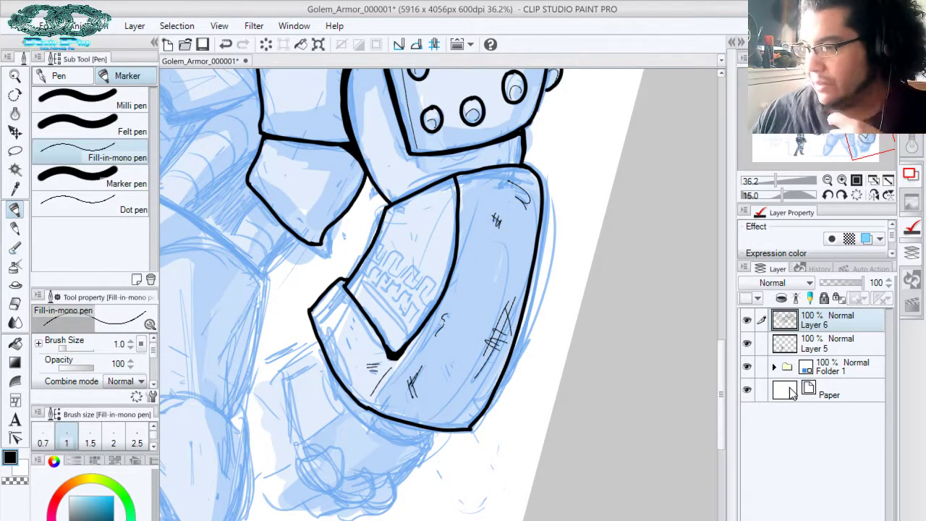
{"action": "left_click_drag", "start_coordinate": [356, 302], "coordinate": [345, 319]}
{"action": "left_click_drag", "start_coordinate": [354, 312], "coordinate": [344, 334]}
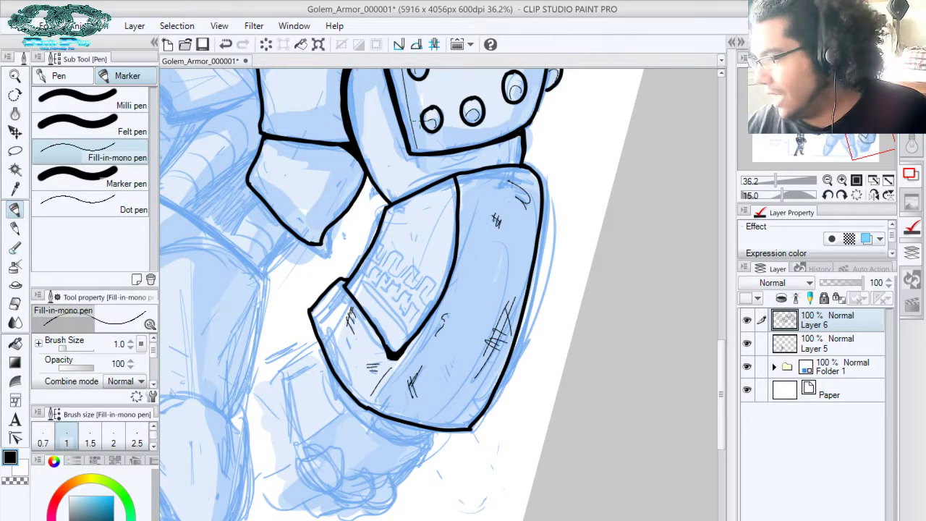
With the Marker pen, ink the curved lower side edges of the belly plate on both sides of the torso
{"action": "left_click", "coordinate": [856, 194]}
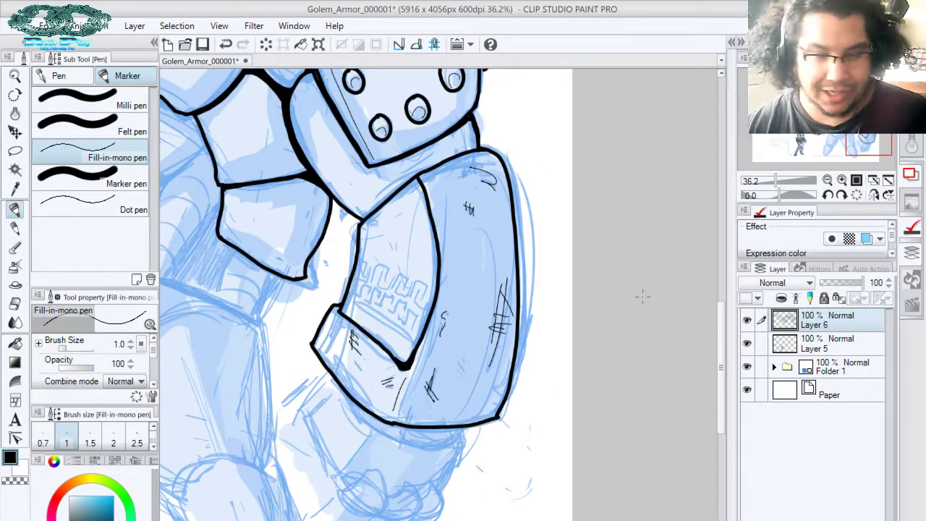
{"action": "left_click_drag", "start_coordinate": [295, 311], "coordinate": [550, 346]}
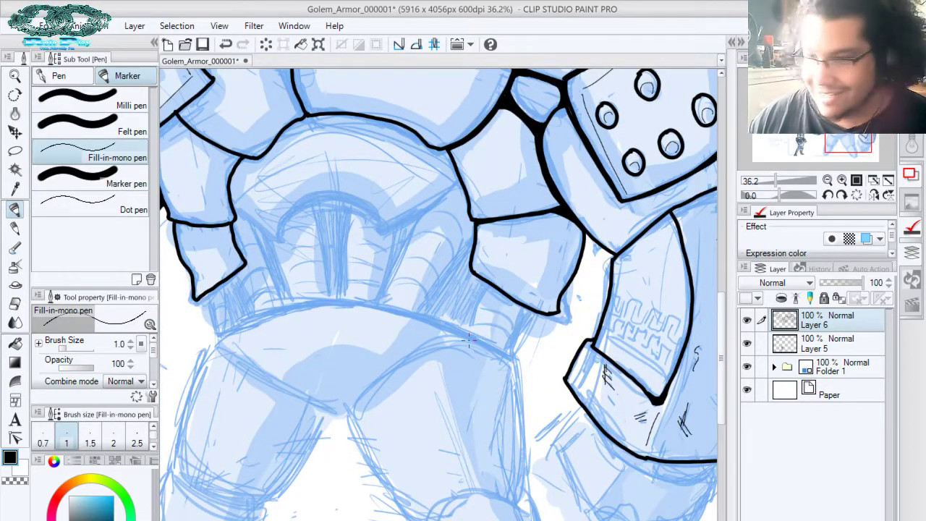
{"action": "left_click", "coordinate": [76, 177]}
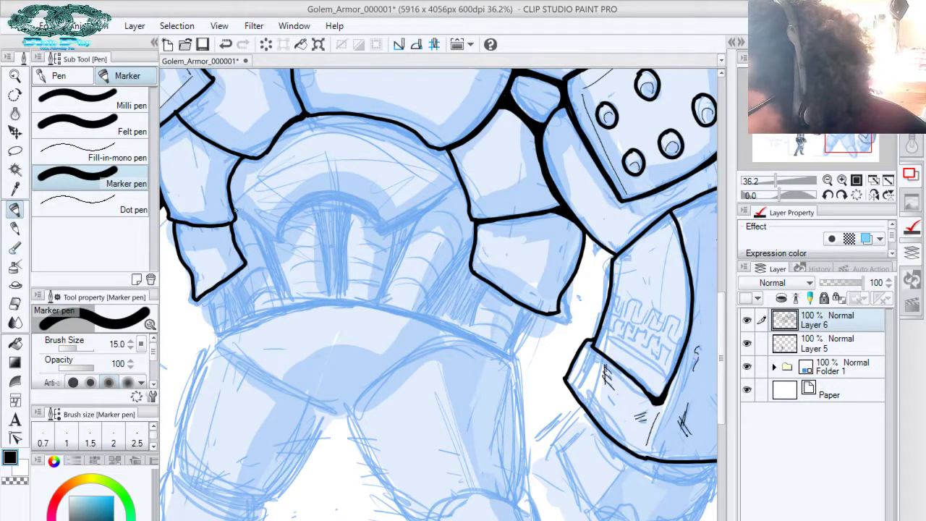
{"action": "left_click_drag", "start_coordinate": [235, 210], "coordinate": [282, 237]}
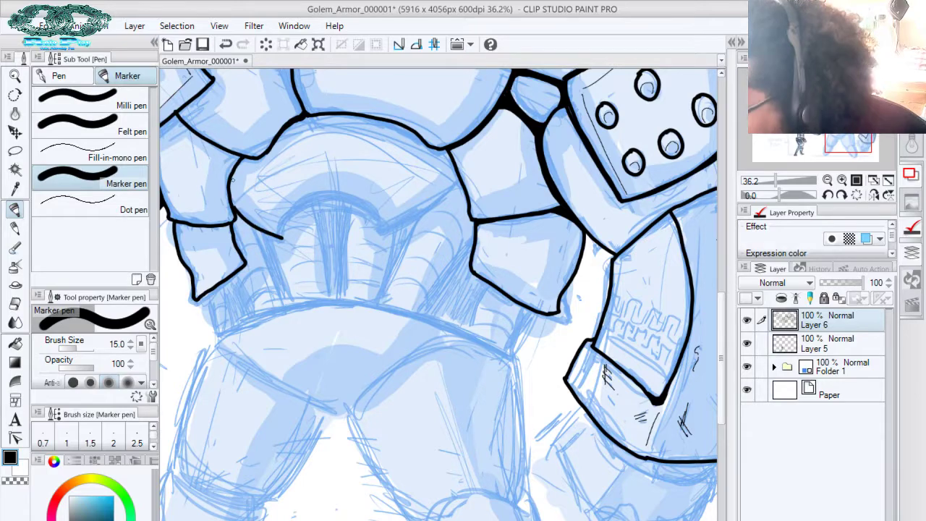
{"action": "left_click", "coordinate": [873, 195]}
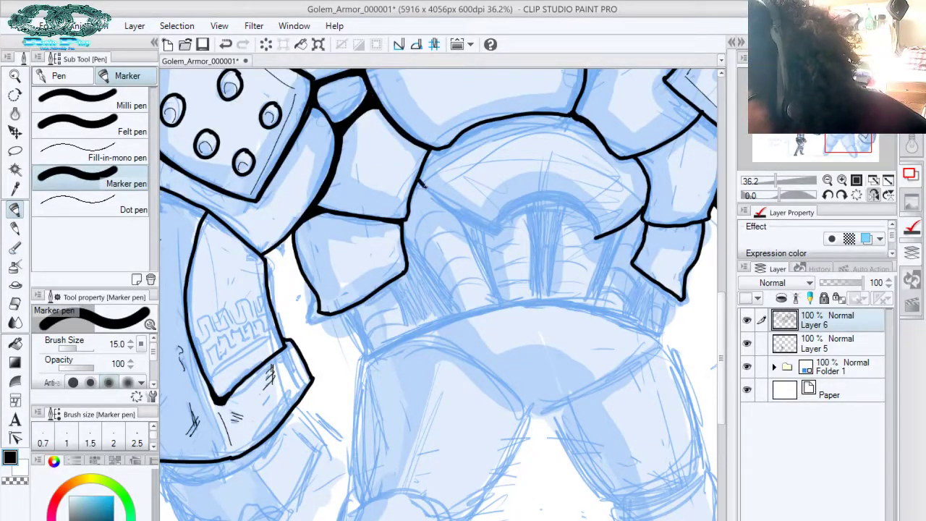
{"action": "left_click_drag", "start_coordinate": [423, 185], "coordinate": [496, 232]}
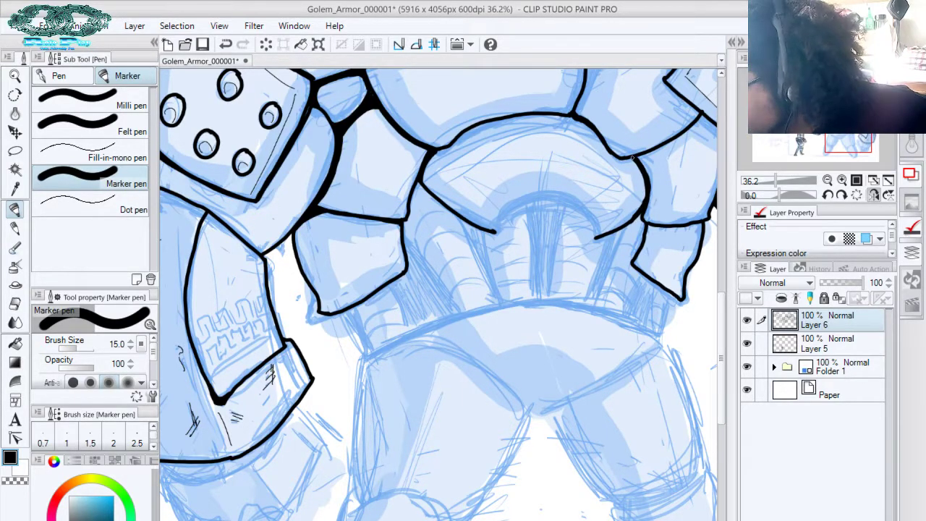
{"action": "left_click", "coordinate": [841, 196]}
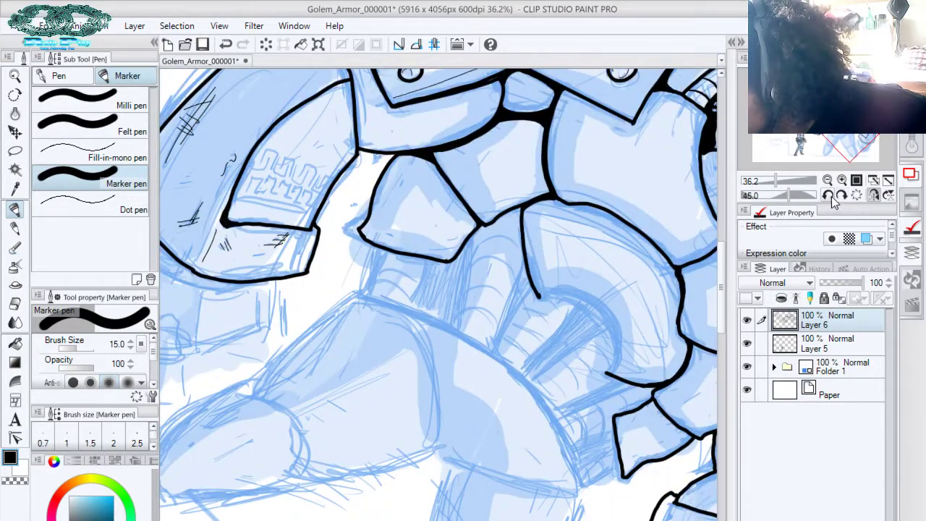
Ink the concave arc of the notch in the belly plate's lower edge, joining its two inked side edges
{"action": "left_click", "coordinate": [828, 196]}
{"action": "left_click", "coordinate": [827, 196]}
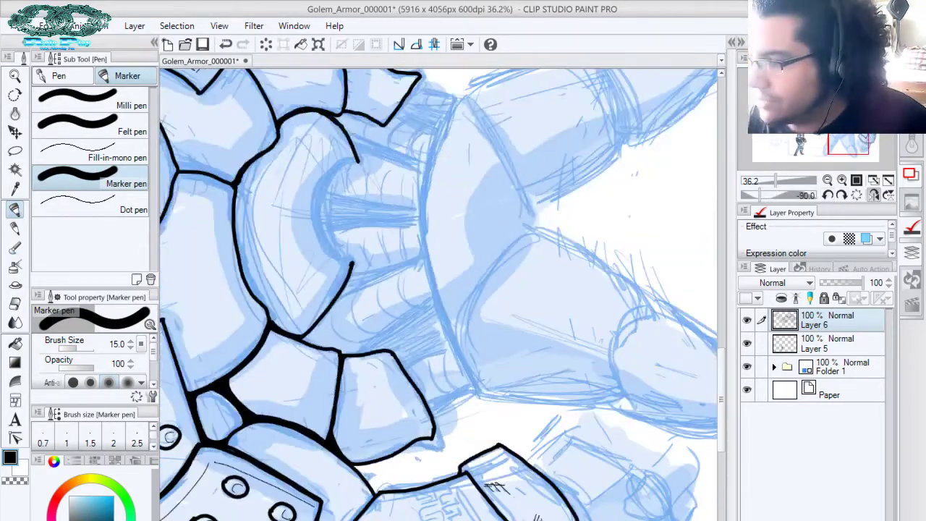
{"action": "mouse_move", "coordinate": [356, 159]}
{"action": "left_mouse_down"}
{"action": "mouse_move", "coordinate": [320, 187]}
{"action": "mouse_move", "coordinate": [317, 223]}
{"action": "mouse_move", "coordinate": [345, 265]}
{"action": "left_mouse_up"}
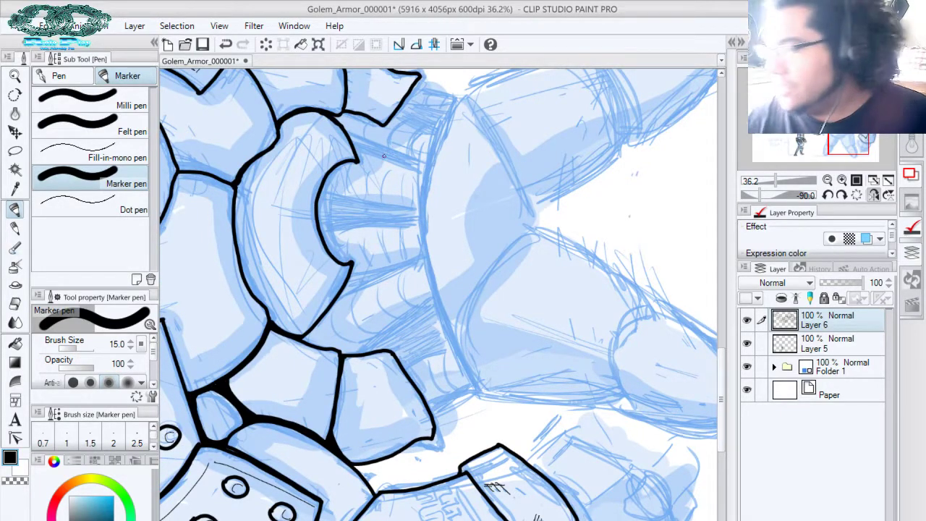
Ink the long side edges of the abdominal tubes under the belly plate on the studded-shoulder side
{"action": "left_click", "coordinate": [857, 195]}
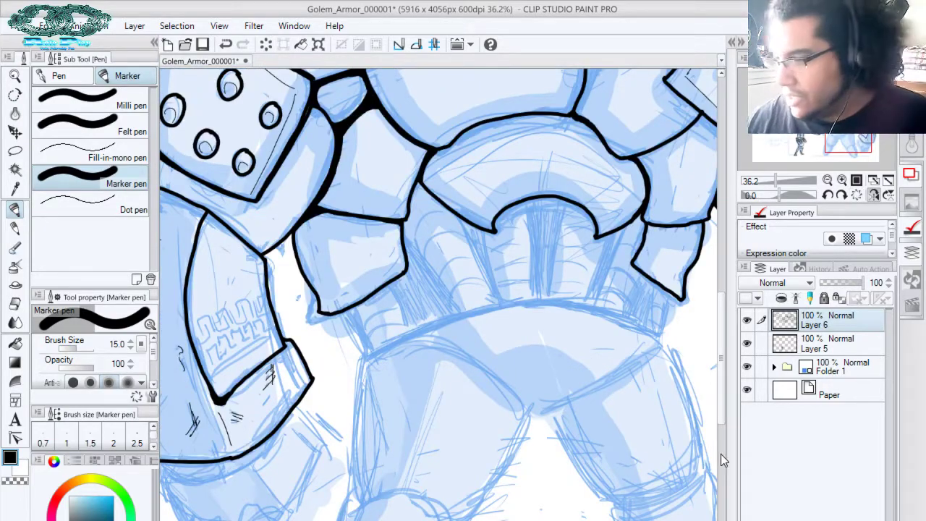
{"action": "left_click_drag", "start_coordinate": [459, 218], "coordinate": [499, 308]}
{"action": "left_click_drag", "start_coordinate": [405, 242], "coordinate": [459, 316]}
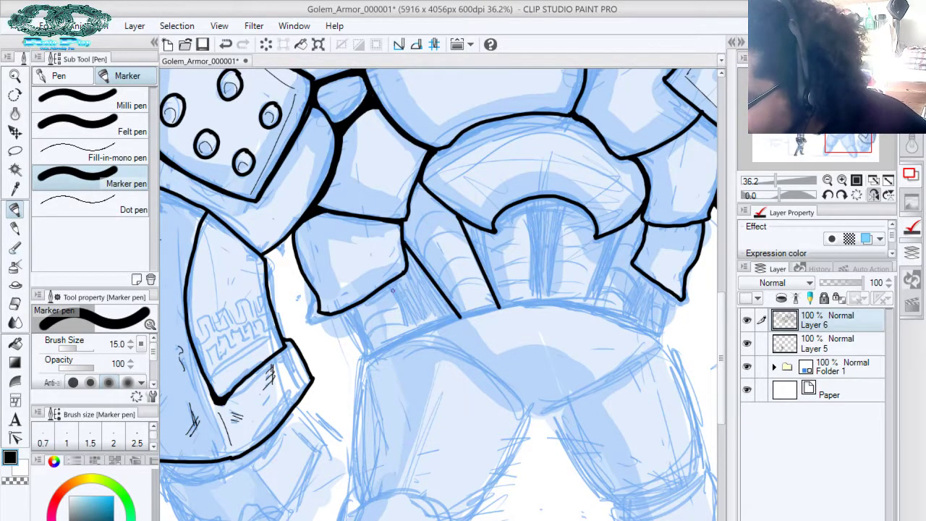
{"action": "left_click_drag", "start_coordinate": [389, 287], "coordinate": [409, 335]}
{"action": "left_click_drag", "start_coordinate": [346, 309], "coordinate": [368, 355]}
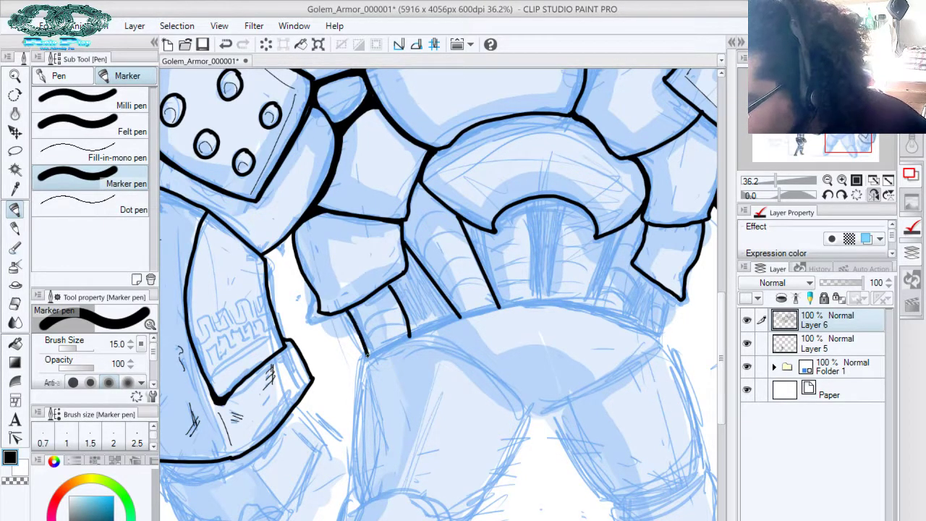
{"action": "left_click_drag", "start_coordinate": [481, 232], "coordinate": [505, 308]}
Ink the side edges of the tubes flanking the central gap and of those on the opposite side of the waist
{"action": "mouse_move", "coordinate": [528, 202]}
{"action": "left_mouse_down"}
{"action": "mouse_move", "coordinate": [535, 301]}
{"action": "mouse_move", "coordinate": [529, 203]}
{"action": "mouse_move", "coordinate": [567, 259]}
{"action": "mouse_move", "coordinate": [560, 305]}
{"action": "left_mouse_up"}
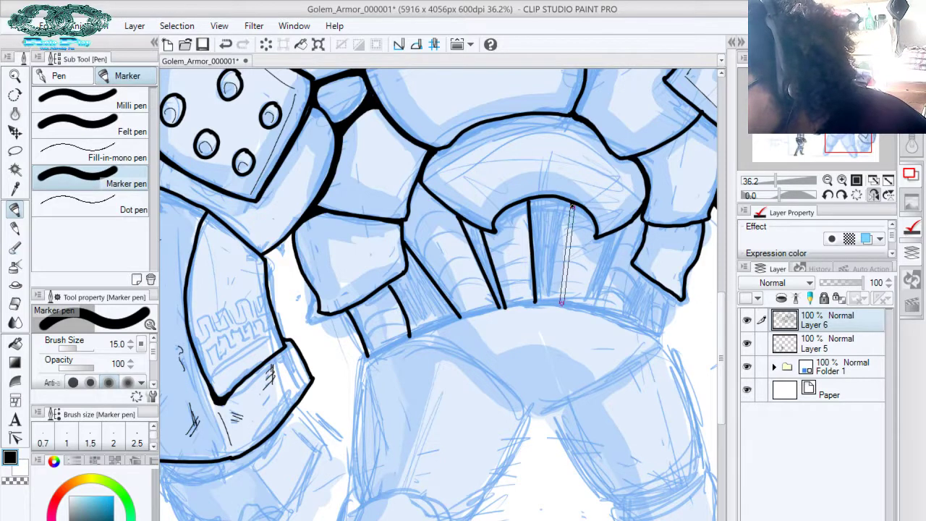
{"action": "left_click_drag", "start_coordinate": [619, 230], "coordinate": [587, 309]}
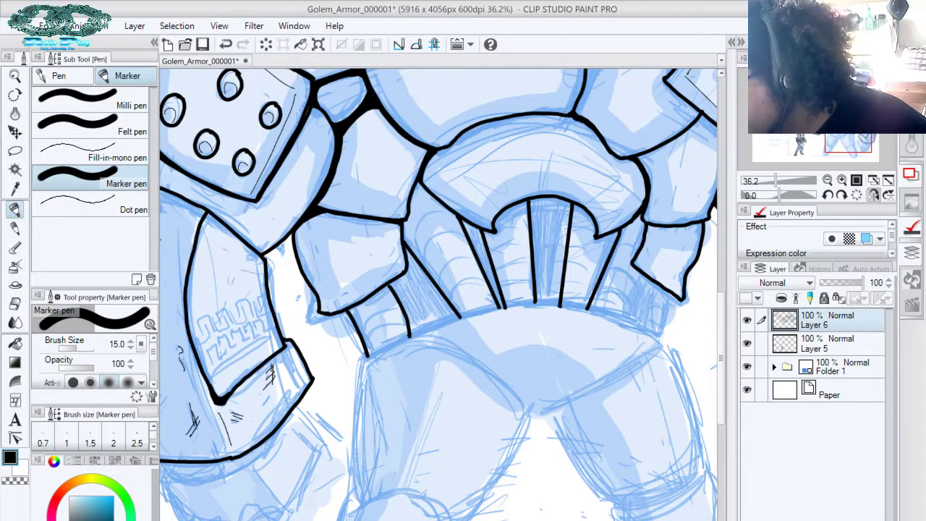
{"action": "left_click_drag", "start_coordinate": [632, 222], "coordinate": [595, 309]}
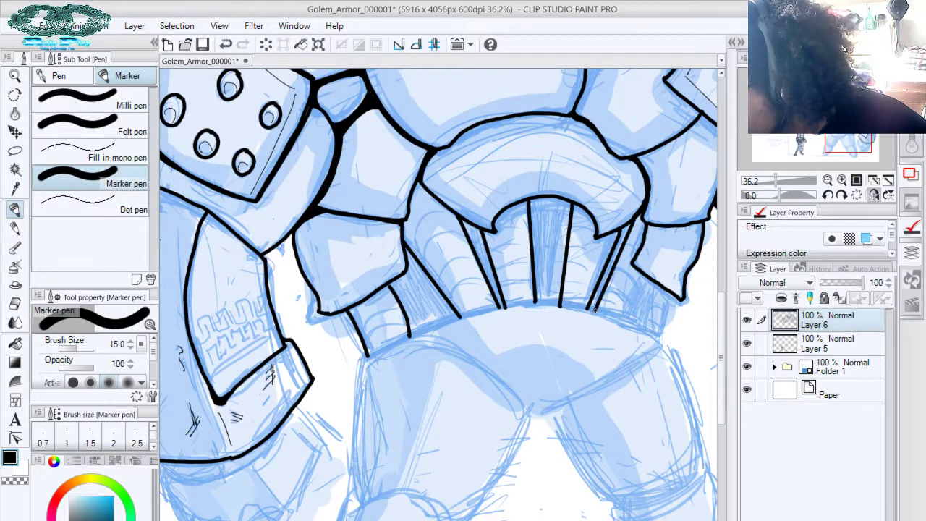
{"action": "left_click_drag", "start_coordinate": [644, 276], "coordinate": [620, 323]}
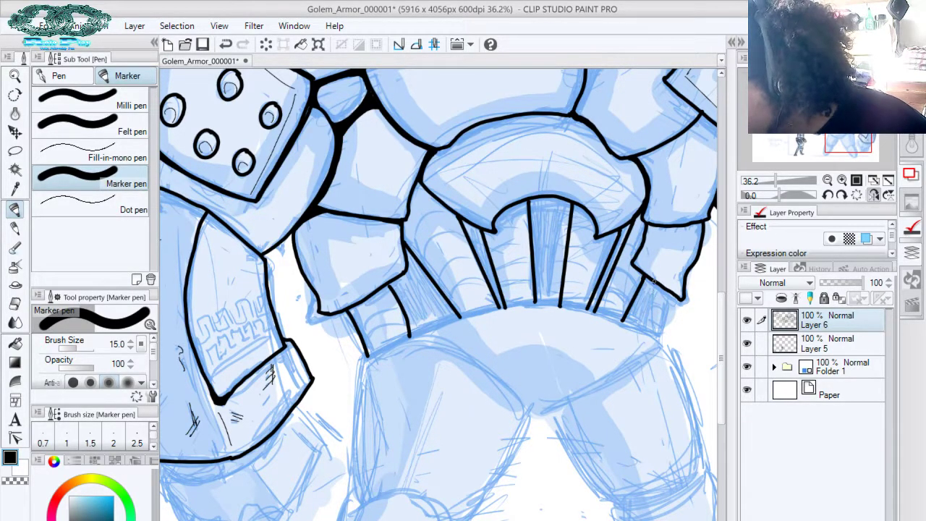
{"action": "left_click_drag", "start_coordinate": [656, 281], "coordinate": [640, 329]}
{"action": "left_click_drag", "start_coordinate": [677, 292], "coordinate": [660, 343]}
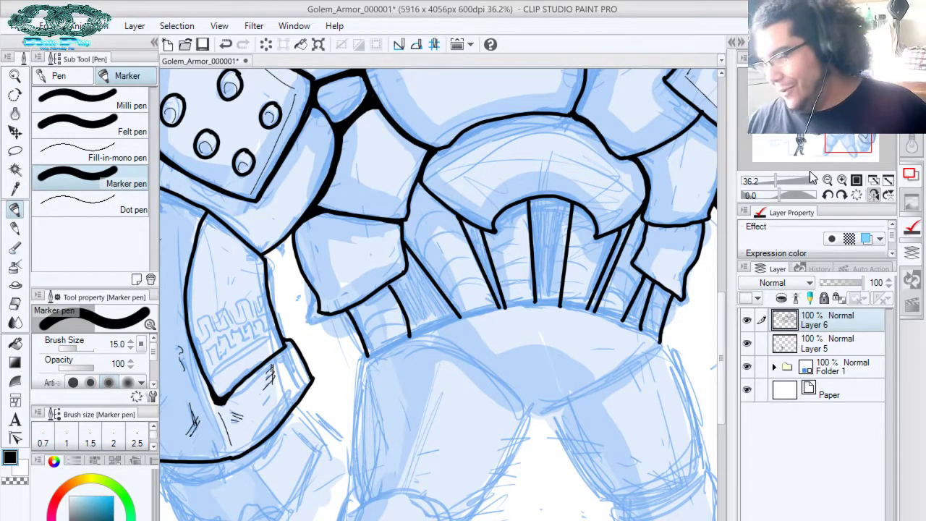
{"action": "left_click", "coordinate": [828, 195]}
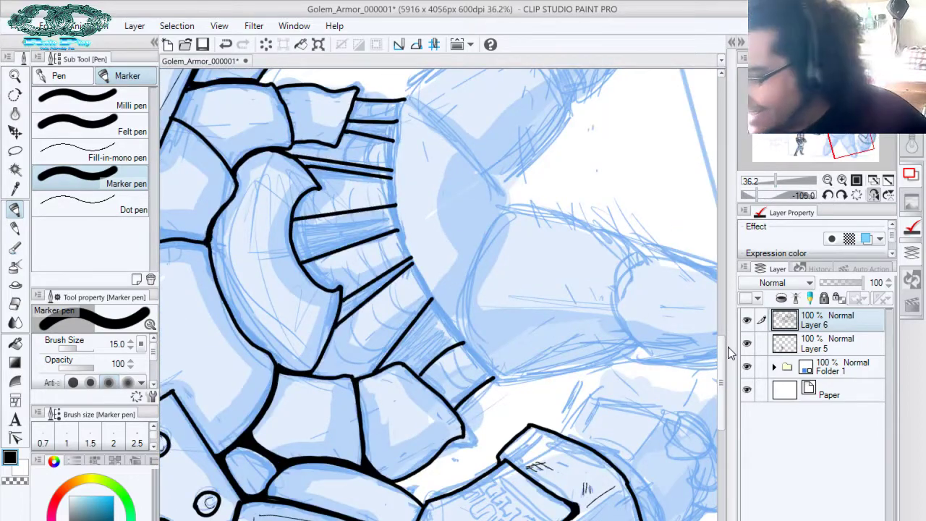
{"action": "mouse_move", "coordinate": [498, 380]}
{"action": "left_mouse_down"}
{"action": "mouse_move", "coordinate": [504, 397]}
{"action": "mouse_move", "coordinate": [422, 280]}
{"action": "left_mouse_up"}
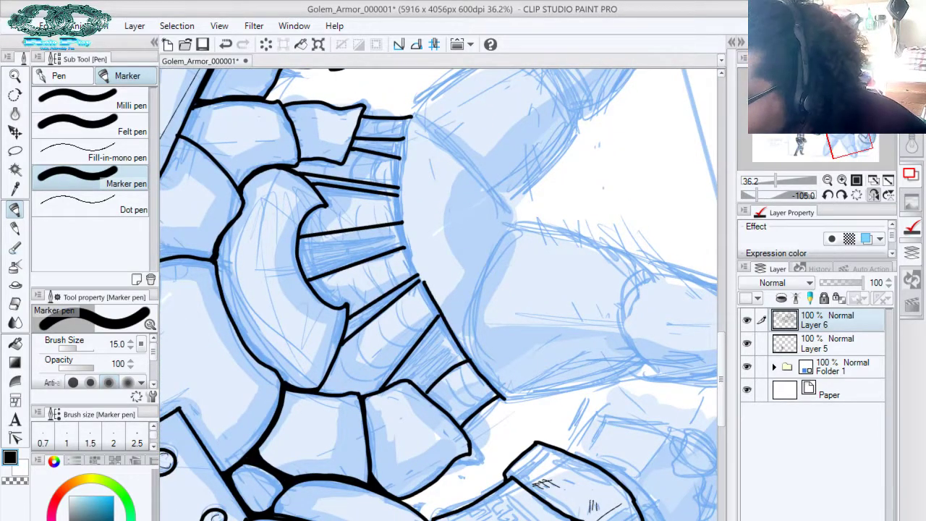
{"action": "key", "text": "ctrl+z"}
{"action": "mouse_move", "coordinate": [412, 113]}
{"action": "left_mouse_down"}
{"action": "mouse_move", "coordinate": [402, 164]}
{"action": "mouse_move", "coordinate": [411, 248]}
{"action": "left_mouse_up"}
{"action": "key", "text": "ctrl+z"}
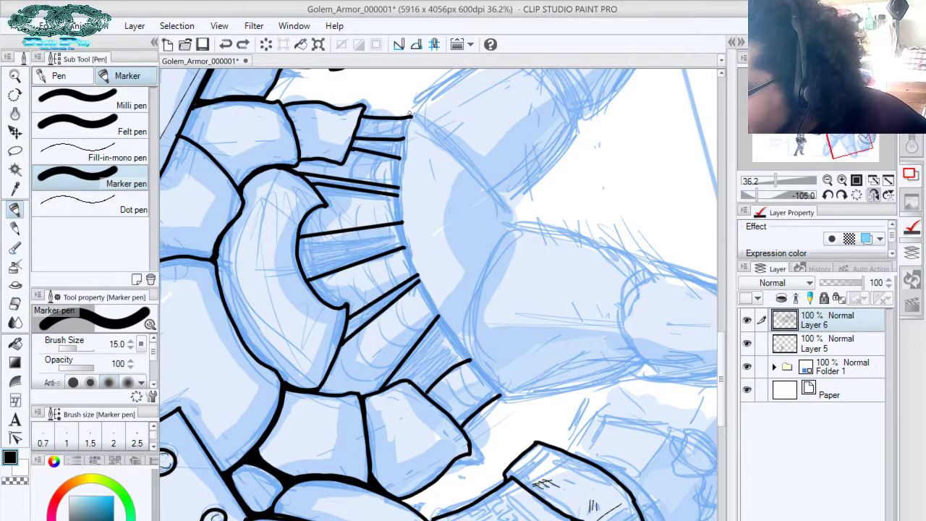
Ink the curved upper edge of the pelvis plate across the lower ends of all the abdominal tubes
{"action": "mouse_move", "coordinate": [411, 114]}
{"action": "left_mouse_down"}
{"action": "mouse_move", "coordinate": [402, 220]}
{"action": "mouse_move", "coordinate": [406, 124]}
{"action": "mouse_move", "coordinate": [399, 195]}
{"action": "mouse_move", "coordinate": [407, 261]}
{"action": "mouse_move", "coordinate": [439, 324]}
{"action": "mouse_move", "coordinate": [508, 397]}
{"action": "left_mouse_up"}
{"action": "key", "text": "ctrl+z"}
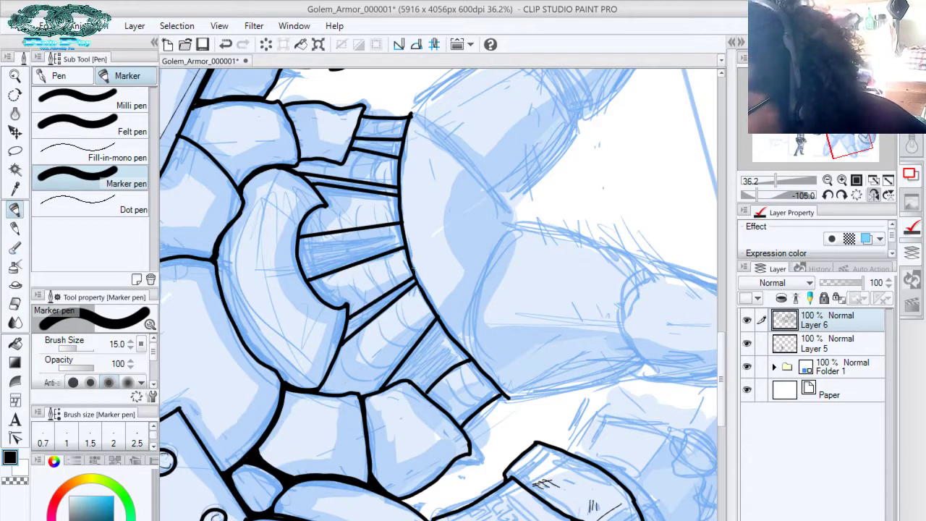
{"action": "left_click_drag", "start_coordinate": [410, 264], "coordinate": [436, 314]}
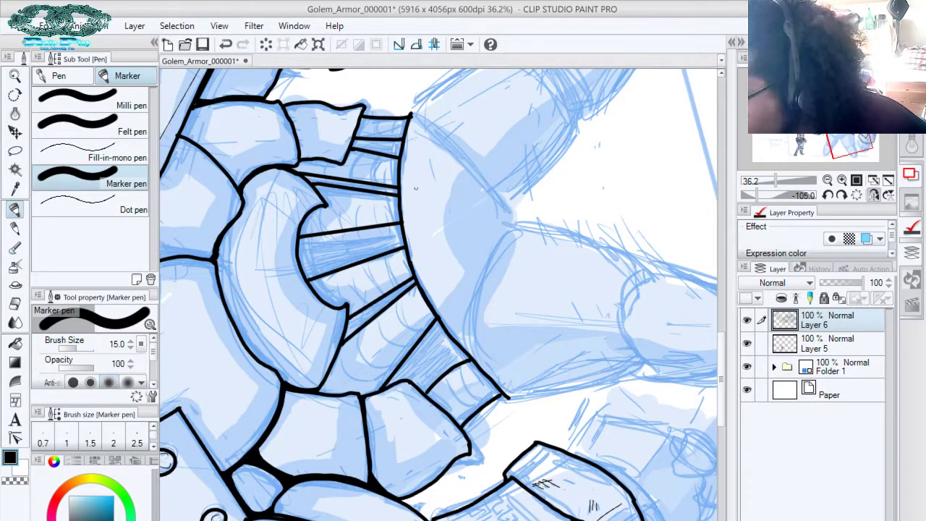
Thicken the line junctions beside the belly plate and fill the tube gaps with black on the side opposite the studded shoulder
{"action": "left_click_drag", "start_coordinate": [453, 162], "coordinate": [485, 216]}
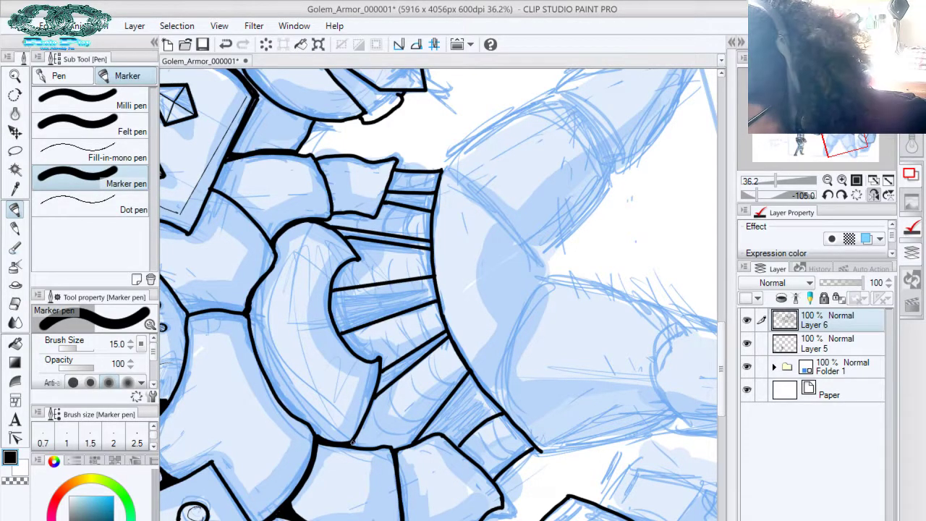
{"action": "left_click_drag", "start_coordinate": [357, 443], "coordinate": [355, 435]}
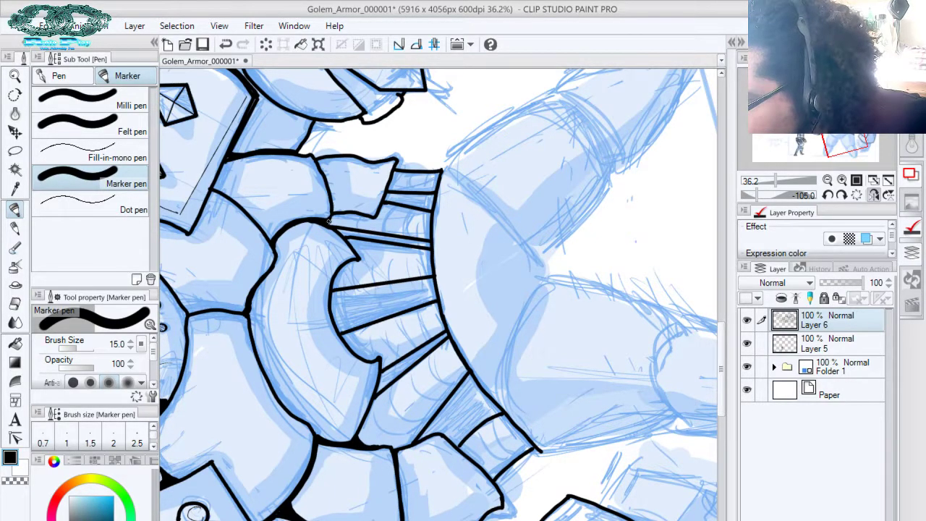
{"action": "left_click_drag", "start_coordinate": [329, 222], "coordinate": [335, 217]}
{"action": "mouse_move", "coordinate": [386, 194]}
{"action": "left_mouse_down"}
{"action": "mouse_move", "coordinate": [429, 207]}
{"action": "mouse_move", "coordinate": [393, 195]}
{"action": "mouse_move", "coordinate": [424, 196]}
{"action": "mouse_move", "coordinate": [394, 201]}
{"action": "mouse_move", "coordinate": [424, 206]}
{"action": "left_mouse_up"}
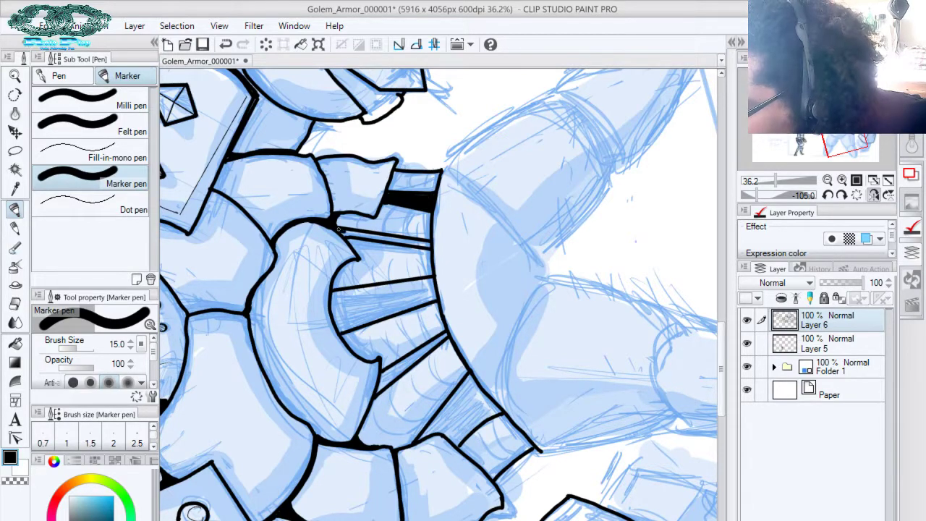
{"action": "mouse_move", "coordinate": [347, 232]}
{"action": "left_mouse_down"}
{"action": "mouse_move", "coordinate": [426, 244]}
{"action": "mouse_move", "coordinate": [409, 240]}
{"action": "left_mouse_up"}
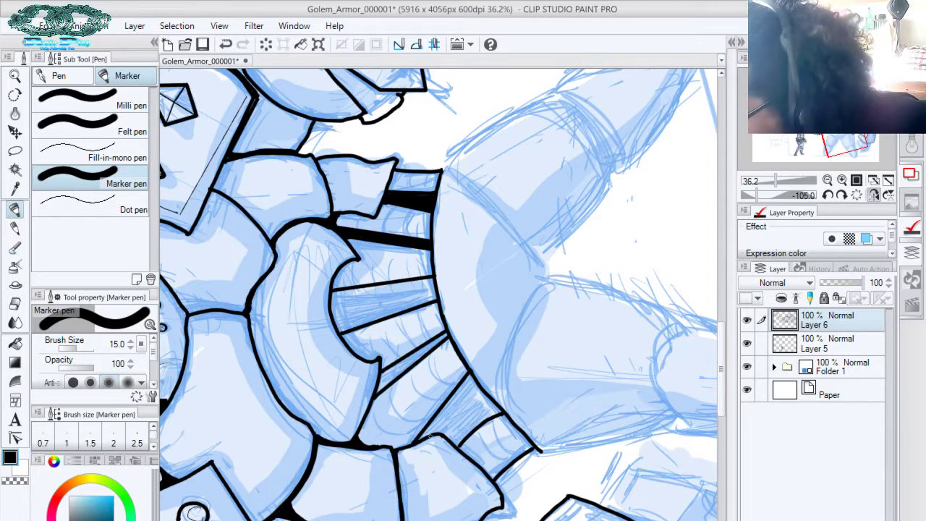
Fill the two gaps between the abdominal tubes on the studded-shoulder side with solid black
{"action": "mouse_move", "coordinate": [431, 436]}
{"action": "left_mouse_down"}
{"action": "mouse_move", "coordinate": [423, 436]}
{"action": "mouse_move", "coordinate": [434, 431]}
{"action": "mouse_move", "coordinate": [456, 443]}
{"action": "mouse_move", "coordinate": [426, 431]}
{"action": "mouse_move", "coordinate": [468, 377]}
{"action": "mouse_move", "coordinate": [436, 423]}
{"action": "mouse_move", "coordinate": [440, 414]}
{"action": "left_mouse_up"}
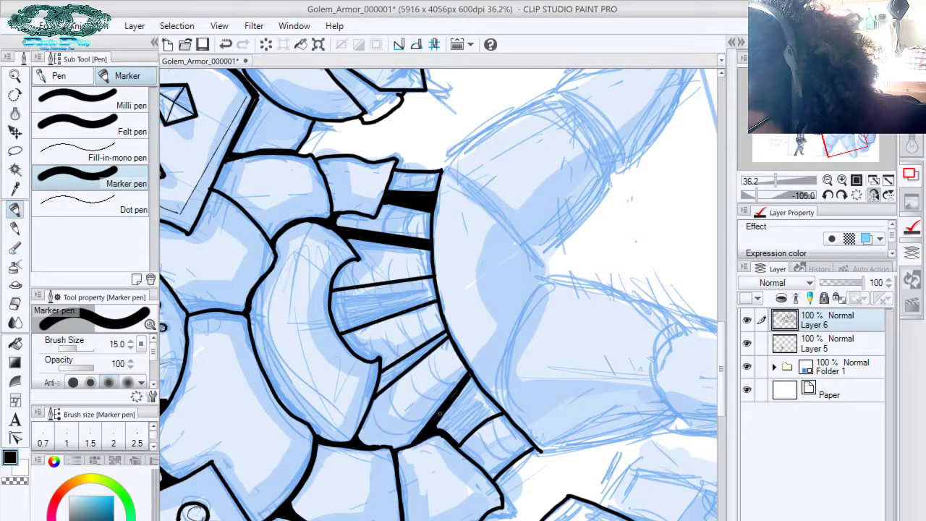
{"action": "mouse_move", "coordinate": [467, 377]}
{"action": "left_mouse_down"}
{"action": "mouse_move", "coordinate": [499, 410]}
{"action": "mouse_move", "coordinate": [469, 381]}
{"action": "mouse_move", "coordinate": [436, 425]}
{"action": "mouse_move", "coordinate": [443, 415]}
{"action": "mouse_move", "coordinate": [447, 426]}
{"action": "mouse_move", "coordinate": [459, 401]}
{"action": "mouse_move", "coordinate": [497, 410]}
{"action": "mouse_move", "coordinate": [481, 420]}
{"action": "mouse_move", "coordinate": [486, 403]}
{"action": "mouse_move", "coordinate": [465, 432]}
{"action": "mouse_move", "coordinate": [484, 406]}
{"action": "mouse_move", "coordinate": [473, 400]}
{"action": "mouse_move", "coordinate": [476, 414]}
{"action": "mouse_move", "coordinate": [456, 438]}
{"action": "mouse_move", "coordinate": [468, 413]}
{"action": "left_mouse_up"}
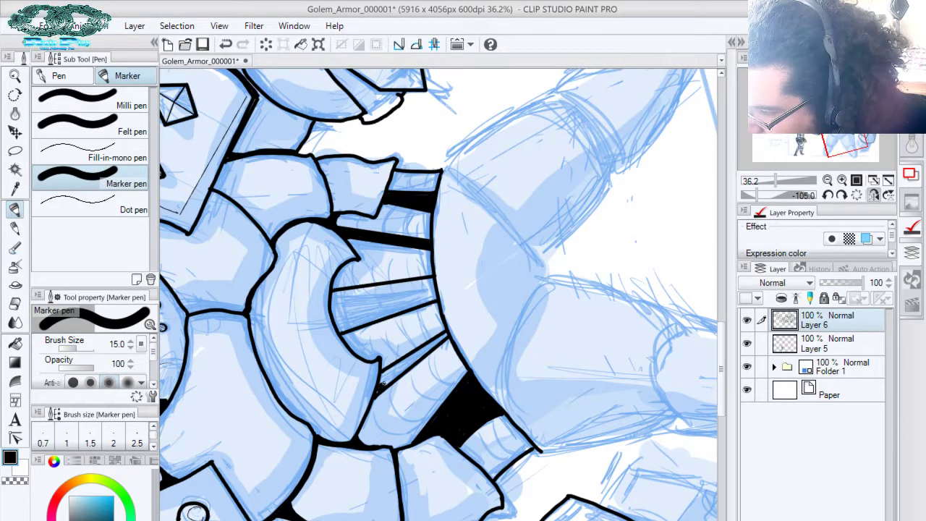
{"action": "mouse_move", "coordinate": [385, 378]}
{"action": "left_mouse_down"}
{"action": "mouse_move", "coordinate": [445, 334]}
{"action": "mouse_move", "coordinate": [408, 363]}
{"action": "left_mouse_up"}
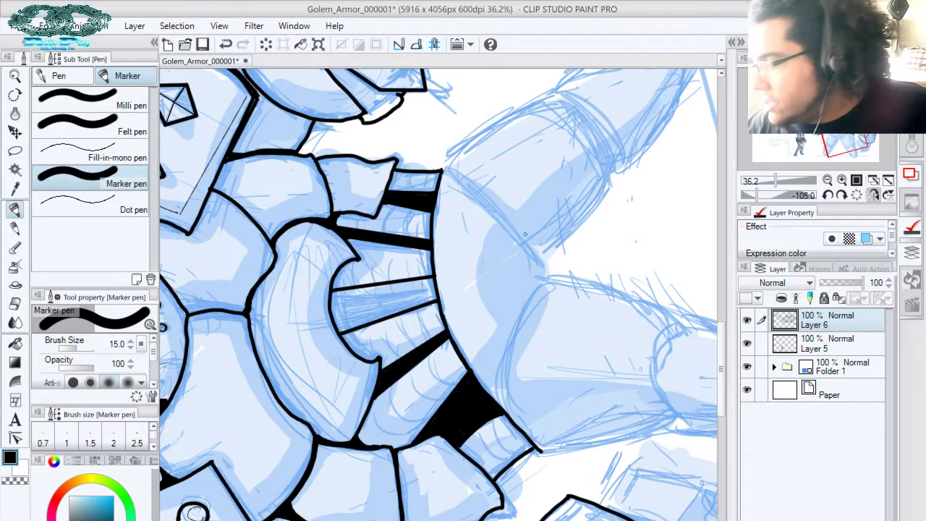
Fill the central gap between the abdominal tubes with solid black from the pelvis edge up to the belly plate notch
{"action": "left_click", "coordinate": [841, 196]}
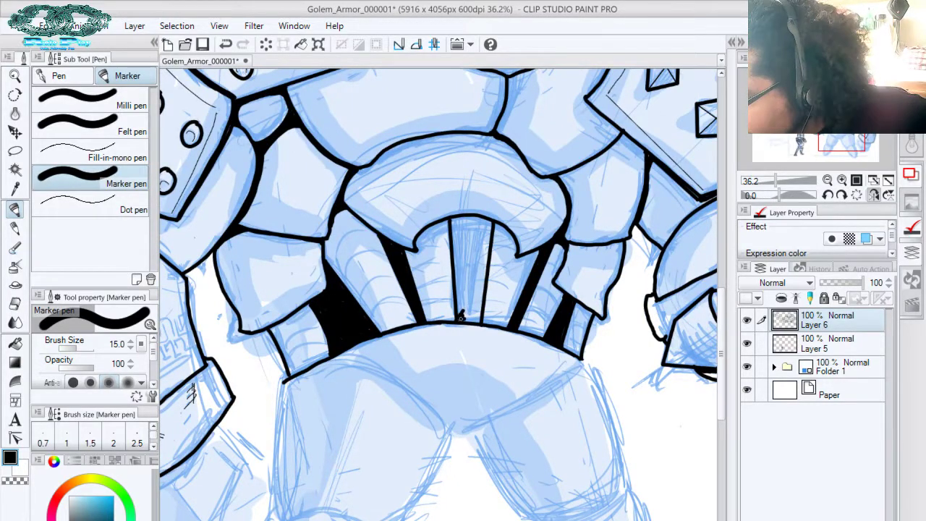
{"action": "mouse_move", "coordinate": [463, 321]}
{"action": "left_mouse_down"}
{"action": "mouse_move", "coordinate": [459, 297]}
{"action": "mouse_move", "coordinate": [479, 311]}
{"action": "mouse_move", "coordinate": [482, 282]}
{"action": "mouse_move", "coordinate": [465, 266]}
{"action": "left_mouse_up"}
{"action": "left_click_drag", "start_coordinate": [463, 299], "coordinate": [457, 263]}
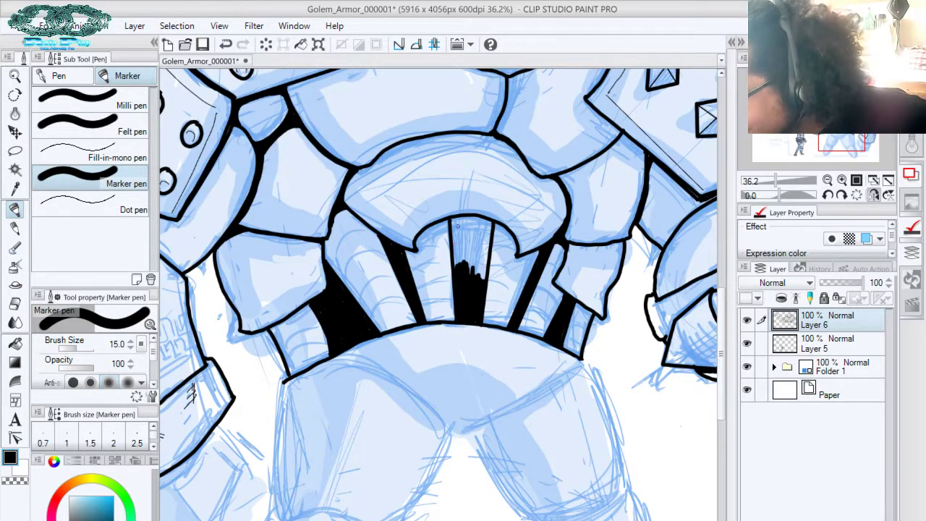
{"action": "mouse_move", "coordinate": [455, 220]}
{"action": "left_mouse_down"}
{"action": "mouse_move", "coordinate": [457, 267]}
{"action": "mouse_move", "coordinate": [467, 273]}
{"action": "left_mouse_up"}
{"action": "left_click_drag", "start_coordinate": [472, 239], "coordinate": [483, 279]}
{"action": "left_click_drag", "start_coordinate": [485, 247], "coordinate": [487, 270]}
{"action": "mouse_move", "coordinate": [488, 227]}
{"action": "left_mouse_down"}
{"action": "mouse_move", "coordinate": [489, 247]}
{"action": "mouse_move", "coordinate": [468, 219]}
{"action": "mouse_move", "coordinate": [455, 220]}
{"action": "mouse_move", "coordinate": [485, 223]}
{"action": "mouse_move", "coordinate": [480, 245]}
{"action": "mouse_move", "coordinate": [472, 227]}
{"action": "mouse_move", "coordinate": [455, 223]}
{"action": "mouse_move", "coordinate": [458, 233]}
{"action": "mouse_move", "coordinate": [467, 220]}
{"action": "mouse_move", "coordinate": [460, 235]}
{"action": "left_mouse_up"}
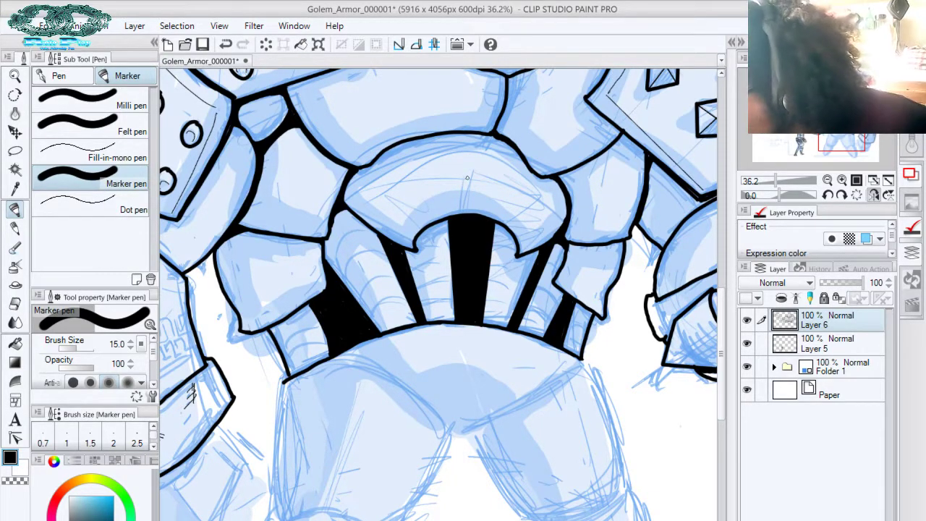
Thicken the belly plate's notch and lower edges, and the lower edge of the studded-side waist plate
{"action": "left_click_drag", "start_coordinate": [446, 221], "coordinate": [405, 253]}
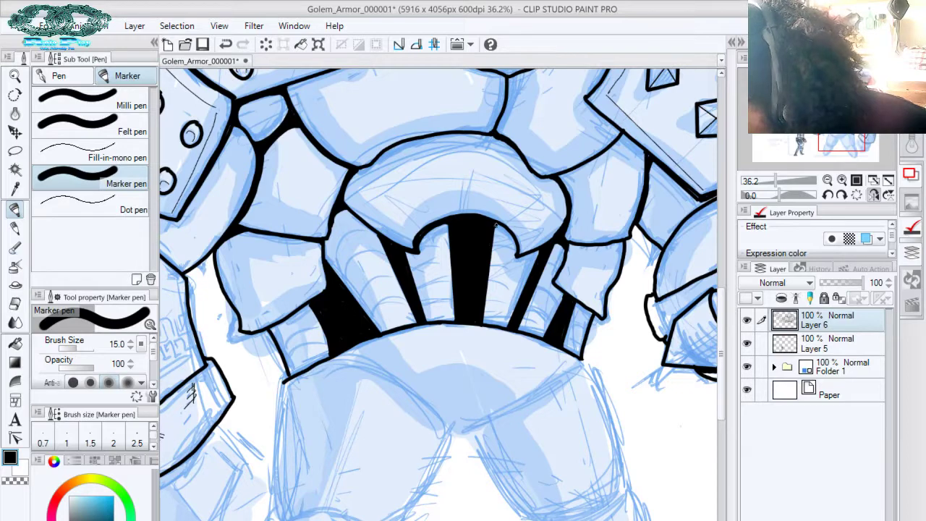
{"action": "mouse_move", "coordinate": [496, 226]}
{"action": "left_mouse_down"}
{"action": "mouse_move", "coordinate": [514, 259]}
{"action": "mouse_move", "coordinate": [540, 248]}
{"action": "left_mouse_up"}
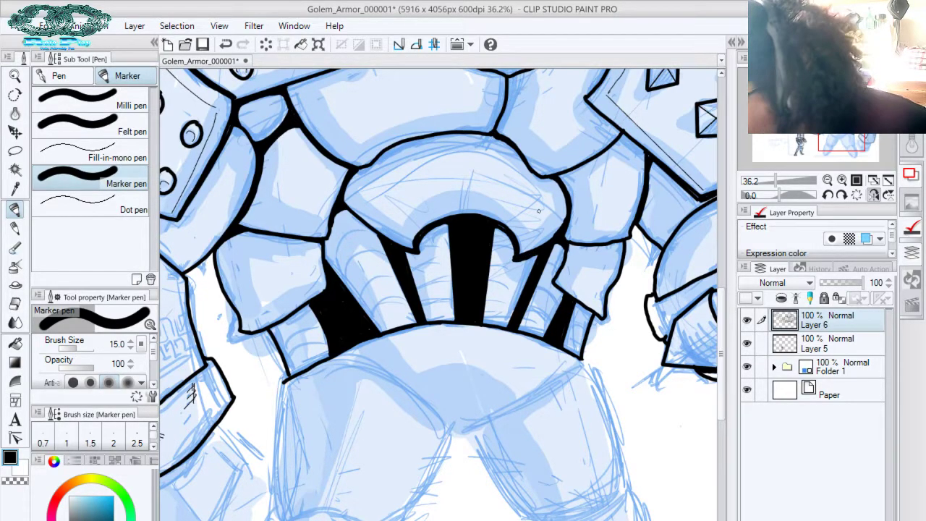
{"action": "left_click_drag", "start_coordinate": [383, 239], "coordinate": [343, 208]}
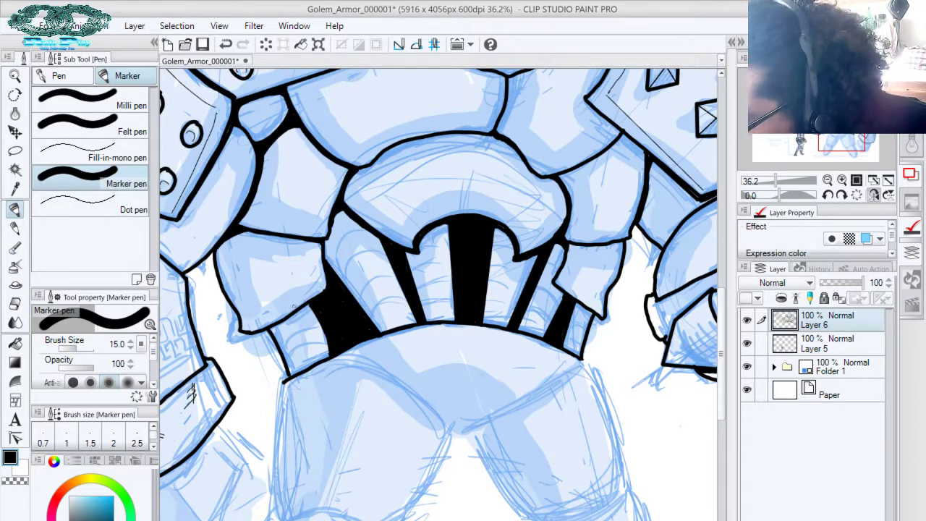
{"action": "left_click_drag", "start_coordinate": [305, 306], "coordinate": [273, 329]}
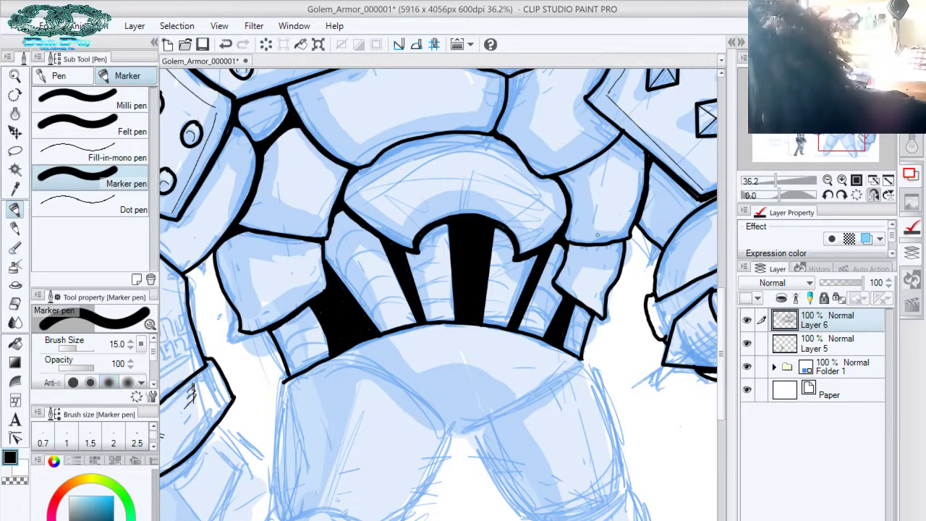
Ink curved segment bands across the two abdominal tubes beside the central gap on the studded-shoulder side
{"action": "mouse_move", "coordinate": [449, 238]}
{"action": "left_mouse_down"}
{"action": "mouse_move", "coordinate": [418, 248]}
{"action": "mouse_move", "coordinate": [426, 240]}
{"action": "mouse_move", "coordinate": [418, 248]}
{"action": "mouse_move", "coordinate": [440, 259]}
{"action": "mouse_move", "coordinate": [409, 277]}
{"action": "left_mouse_up"}
{"action": "key", "text": "ctrl+z"}
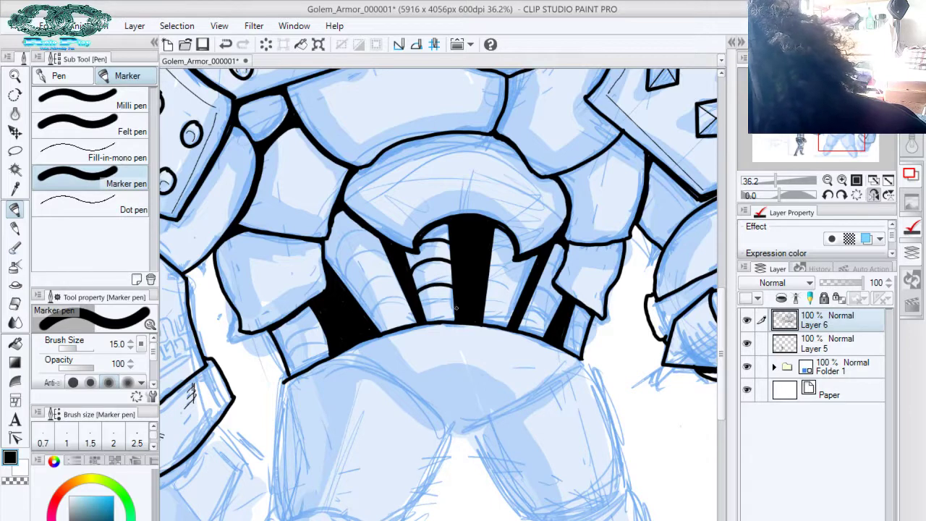
{"action": "mouse_move", "coordinate": [455, 308]}
{"action": "left_mouse_down"}
{"action": "mouse_move", "coordinate": [392, 298]}
{"action": "mouse_move", "coordinate": [371, 320]}
{"action": "left_mouse_up"}
{"action": "mouse_move", "coordinate": [402, 274]}
{"action": "left_mouse_down"}
{"action": "mouse_move", "coordinate": [376, 276]}
{"action": "mouse_move", "coordinate": [357, 304]}
{"action": "left_mouse_up"}
{"action": "mouse_move", "coordinate": [391, 251]}
{"action": "left_mouse_down"}
{"action": "mouse_move", "coordinate": [344, 262]}
{"action": "mouse_move", "coordinate": [340, 282]}
{"action": "left_mouse_up"}
{"action": "mouse_move", "coordinate": [373, 232]}
{"action": "left_mouse_down"}
{"action": "mouse_move", "coordinate": [350, 234]}
{"action": "mouse_move", "coordinate": [331, 259]}
{"action": "left_mouse_up"}
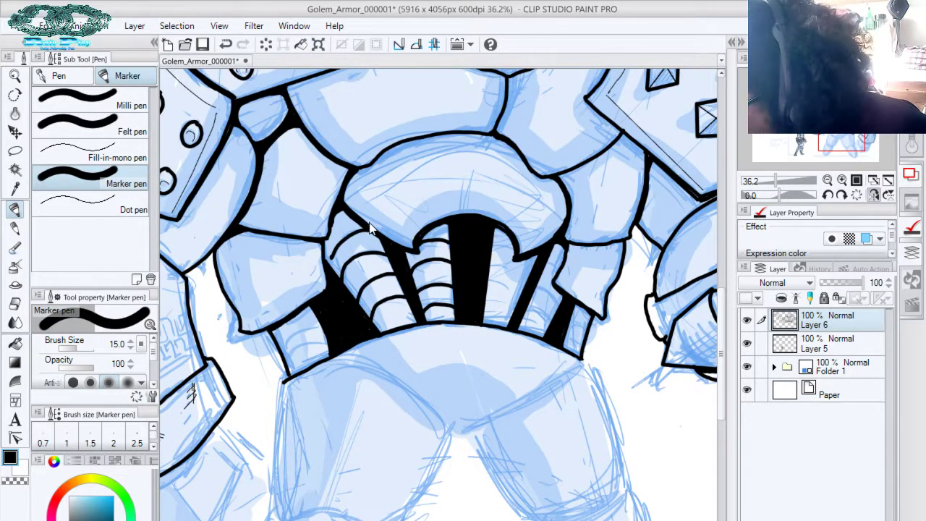
{"action": "key", "text": "ctrl+z"}
{"action": "mouse_move", "coordinate": [366, 225]}
{"action": "left_mouse_down"}
{"action": "mouse_move", "coordinate": [336, 233]}
{"action": "mouse_move", "coordinate": [329, 265]}
{"action": "left_mouse_up"}
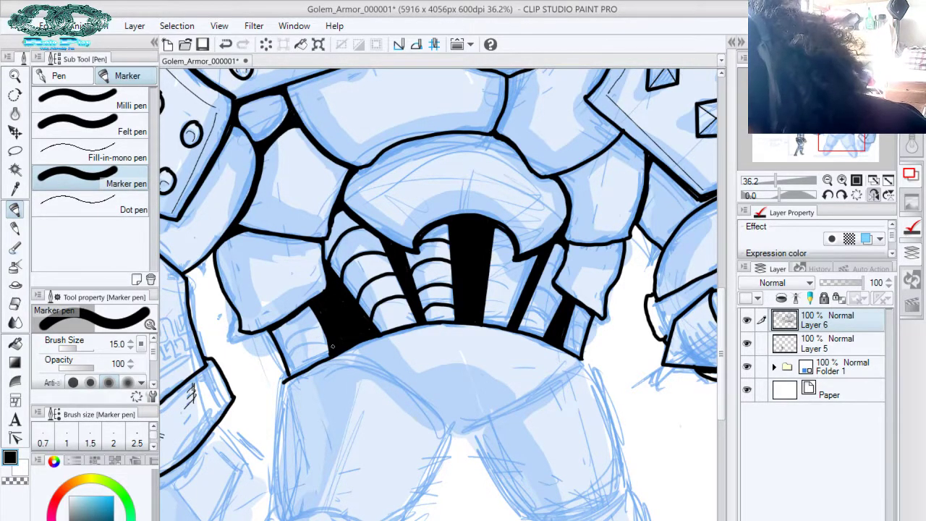
Ink curved segment bands across the outermost abdominal tube on the studded-shoulder side and the three tubes on the spiked-shoulder side
{"action": "left_click_drag", "start_coordinate": [332, 346], "coordinate": [283, 365]}
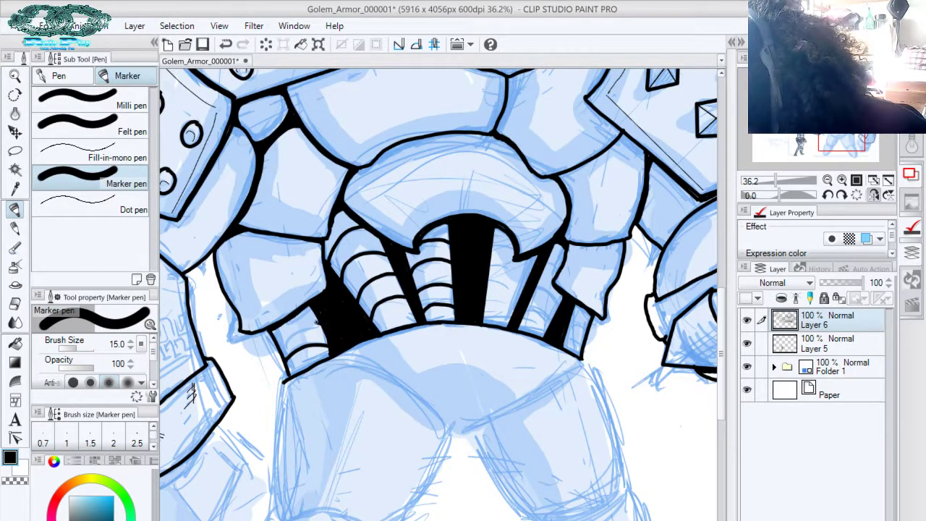
{"action": "left_click_drag", "start_coordinate": [316, 321], "coordinate": [274, 347]}
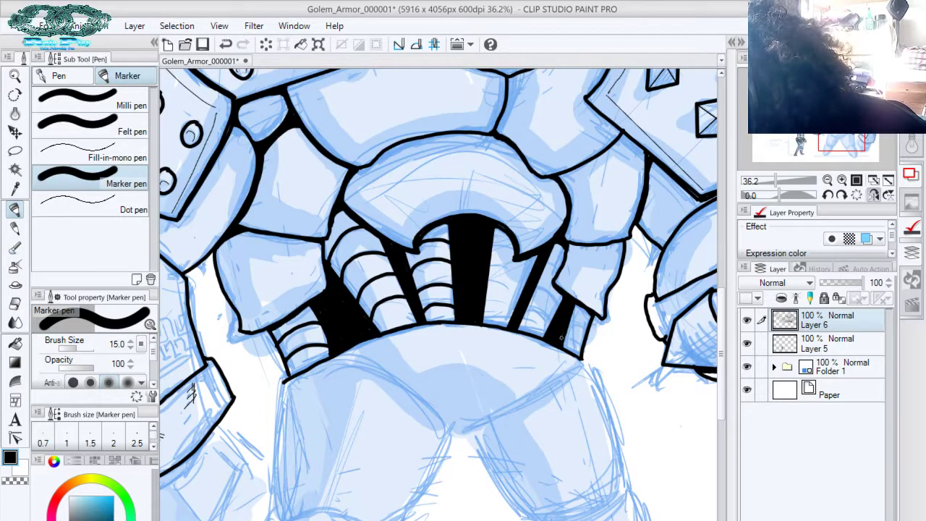
{"action": "left_click_drag", "start_coordinate": [562, 334], "coordinate": [583, 346]}
{"action": "mouse_move", "coordinate": [568, 314]}
{"action": "left_mouse_down"}
{"action": "mouse_move", "coordinate": [587, 327]}
{"action": "mouse_move", "coordinate": [527, 309]}
{"action": "mouse_move", "coordinate": [556, 297]}
{"action": "mouse_move", "coordinate": [533, 288]}
{"action": "left_mouse_up"}
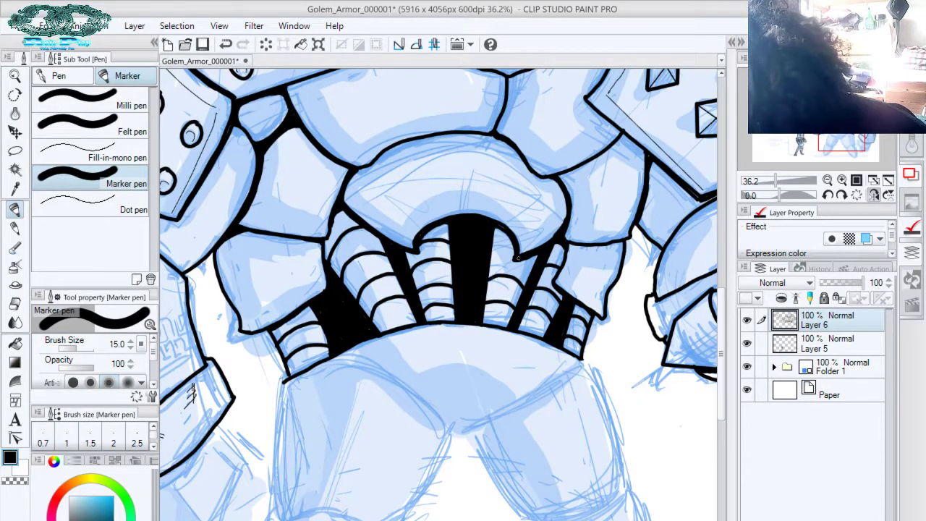
{"action": "left_click_drag", "start_coordinate": [516, 254], "coordinate": [493, 251]}
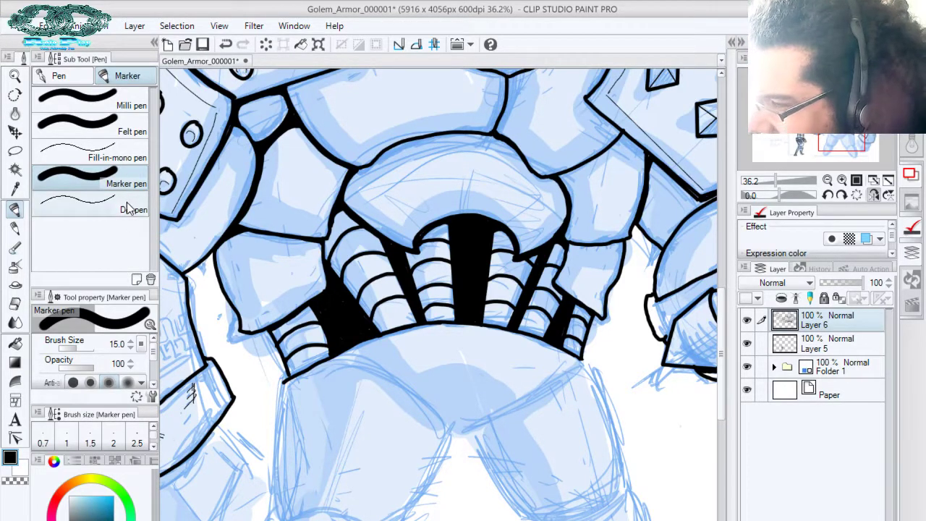
Draw thin jagged shading lines down the length of all the abdominal tubes with the Fill-in-mono pen at size 1.0
{"action": "left_click", "coordinate": [94, 156]}
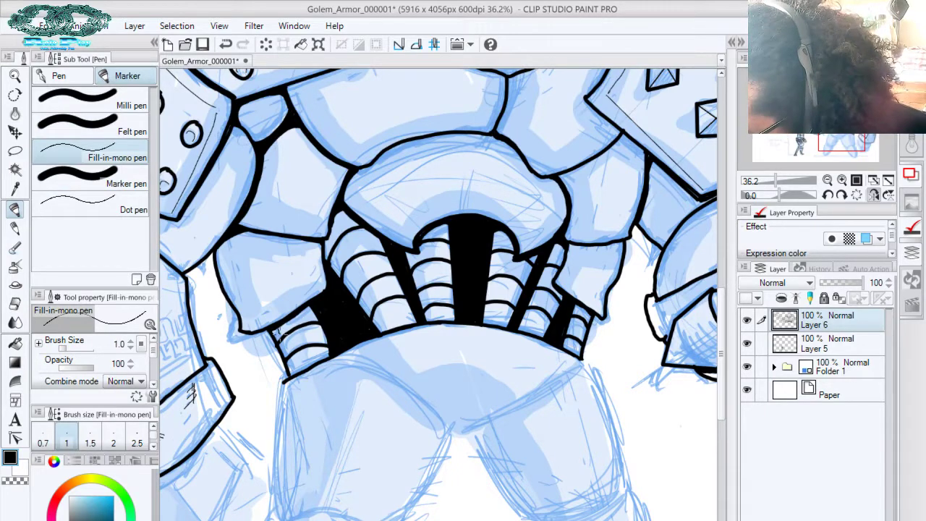
{"action": "left_click_drag", "start_coordinate": [278, 328], "coordinate": [288, 349]}
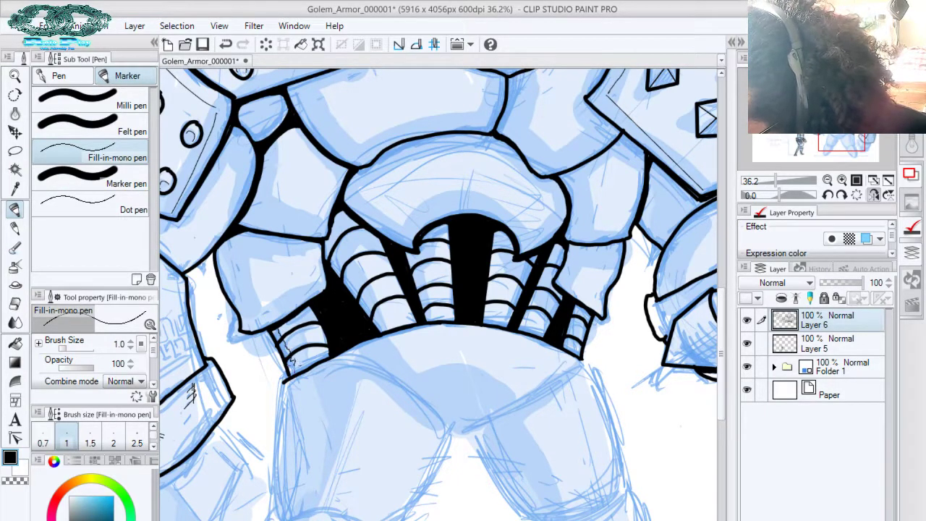
{"action": "mouse_move", "coordinate": [328, 236]}
{"action": "left_mouse_down"}
{"action": "mouse_move", "coordinate": [370, 287]}
{"action": "mouse_move", "coordinate": [360, 290]}
{"action": "mouse_move", "coordinate": [384, 330]}
{"action": "left_mouse_up"}
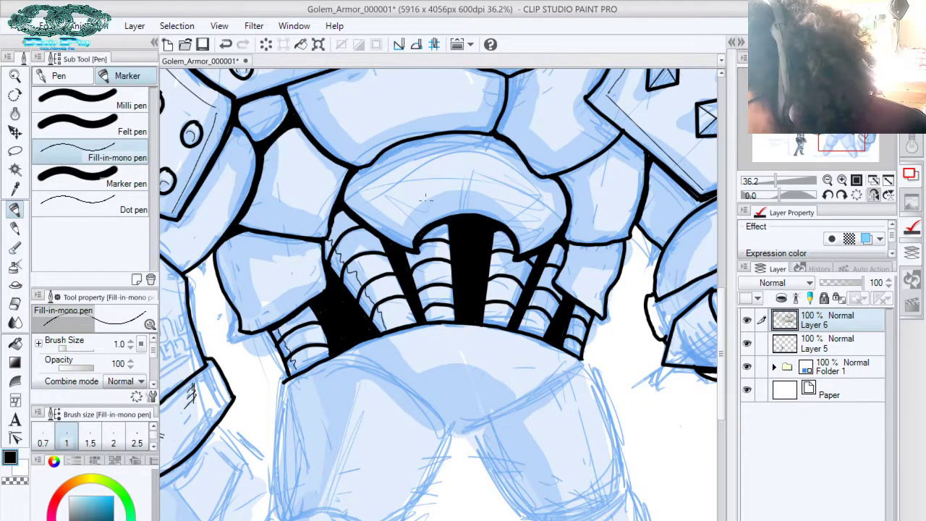
{"action": "left_click_drag", "start_coordinate": [416, 243], "coordinate": [432, 322]}
{"action": "left_click_drag", "start_coordinate": [506, 230], "coordinate": [492, 321]}
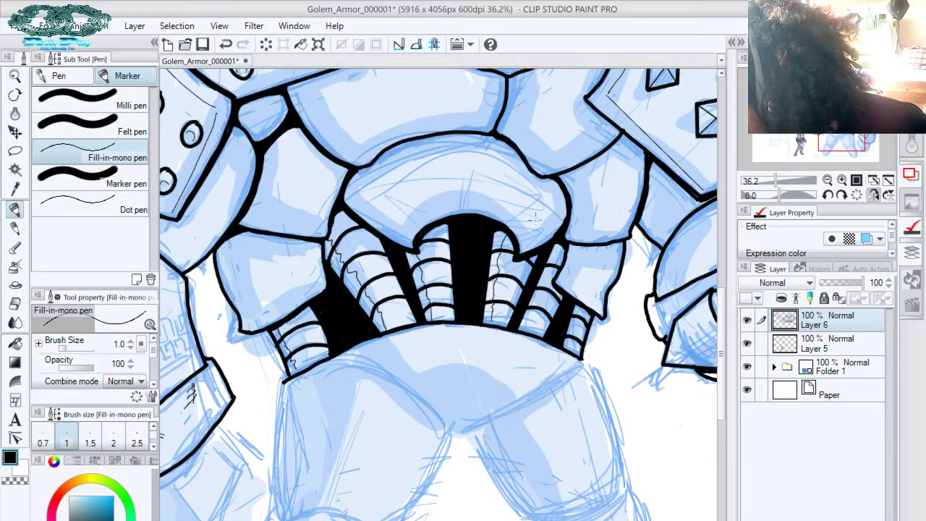
{"action": "mouse_move", "coordinate": [557, 247]}
{"action": "left_mouse_down"}
{"action": "mouse_move", "coordinate": [531, 320]}
{"action": "mouse_move", "coordinate": [572, 349]}
{"action": "left_mouse_up"}
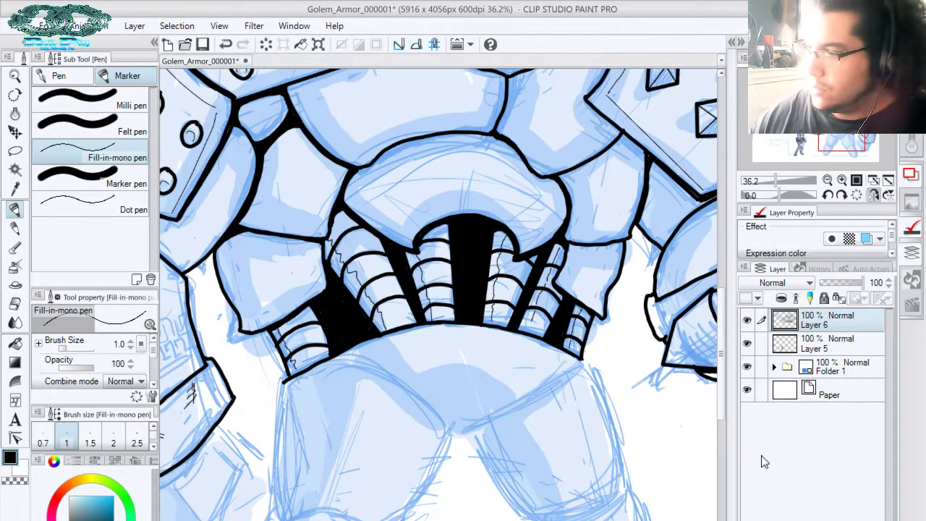
Ink a thin inset line following the belly plate's notch and its lower edge on the studded-shoulder side
{"action": "left_click", "coordinate": [828, 195]}
{"action": "left_click", "coordinate": [828, 195]}
{"action": "left_click", "coordinate": [827, 195]}
{"action": "left_click", "coordinate": [827, 196]}
{"action": "left_click", "coordinate": [828, 195]}
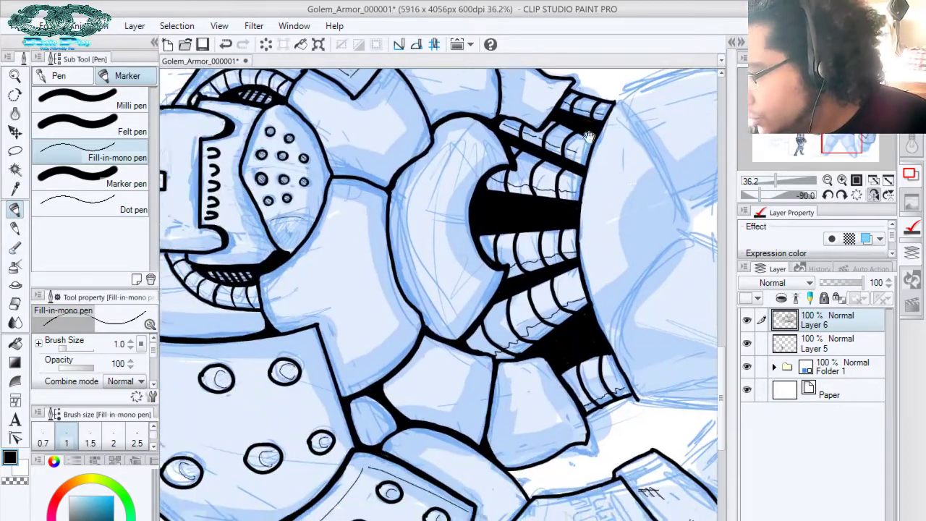
{"action": "mouse_move", "coordinate": [490, 146]}
{"action": "left_mouse_down"}
{"action": "mouse_move", "coordinate": [456, 179]}
{"action": "mouse_move", "coordinate": [447, 231]}
{"action": "mouse_move", "coordinate": [475, 279]}
{"action": "left_mouse_up"}
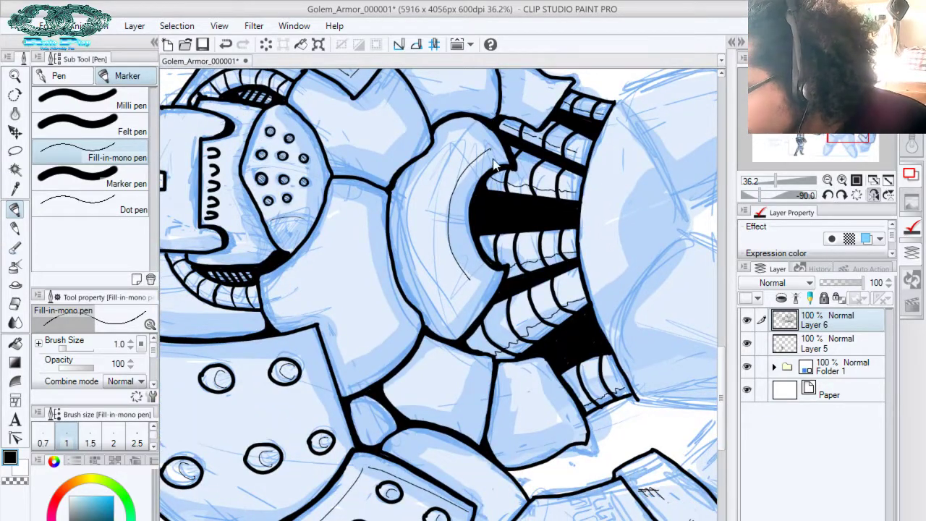
{"action": "key", "text": "ctrl+z"}
{"action": "mouse_move", "coordinate": [492, 151]}
{"action": "left_mouse_down"}
{"action": "mouse_move", "coordinate": [466, 168]}
{"action": "mouse_move", "coordinate": [454, 221]}
{"action": "mouse_move", "coordinate": [471, 271]}
{"action": "left_mouse_up"}
{"action": "key", "text": "ctrl+z"}
{"action": "mouse_move", "coordinate": [489, 150]}
{"action": "left_mouse_down"}
{"action": "mouse_move", "coordinate": [455, 238]}
{"action": "mouse_move", "coordinate": [485, 282]}
{"action": "mouse_move", "coordinate": [447, 333]}
{"action": "left_mouse_up"}
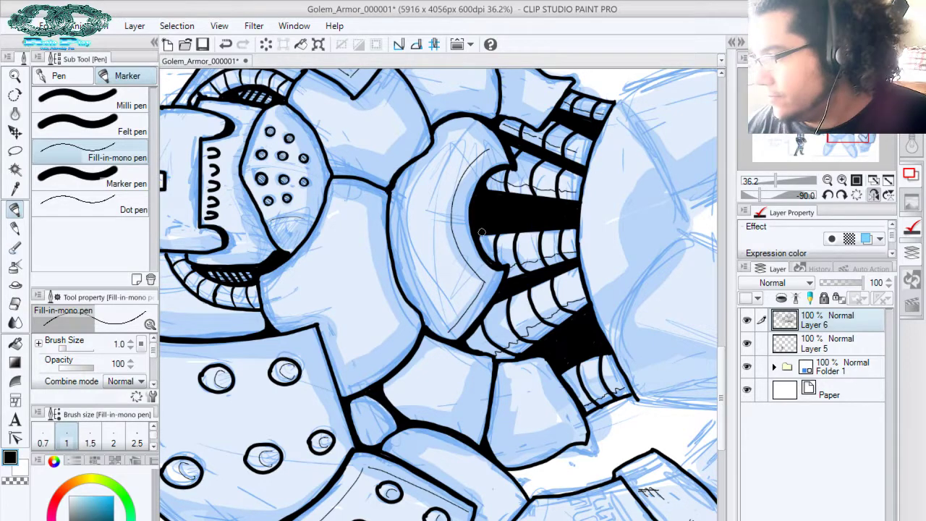
Extend the belly plate's thin inset line around its end on the spiked-shoulder side
{"action": "left_click", "coordinate": [875, 196]}
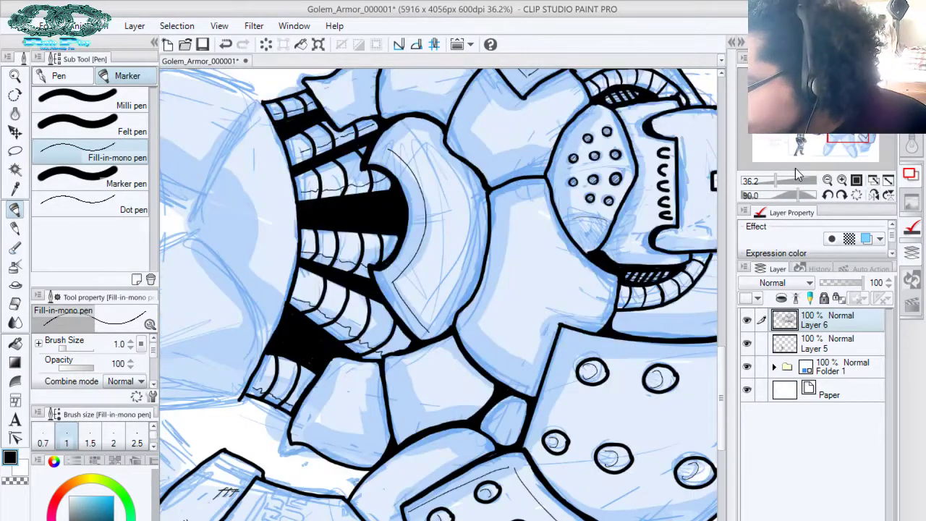
{"action": "left_click", "coordinate": [829, 194]}
{"action": "left_click", "coordinate": [828, 195]}
{"action": "left_click", "coordinate": [828, 194]}
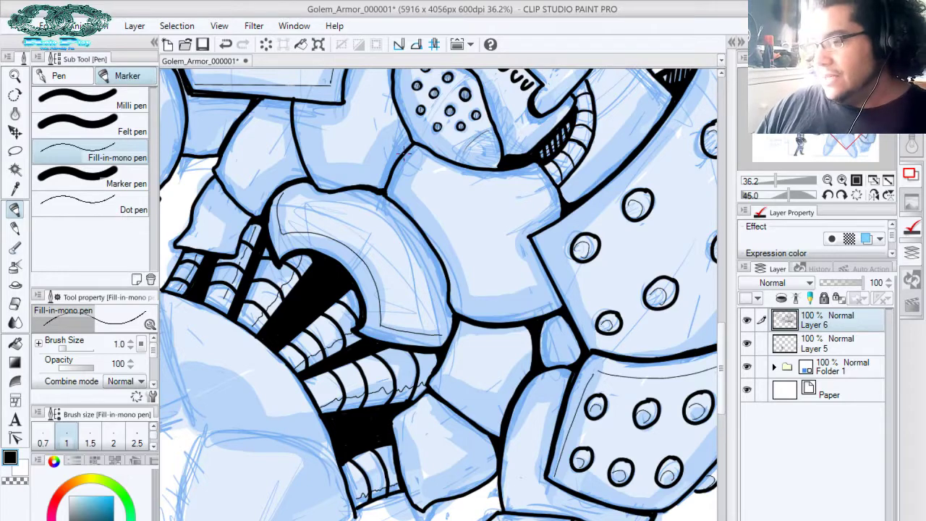
{"action": "left_click", "coordinate": [827, 194]}
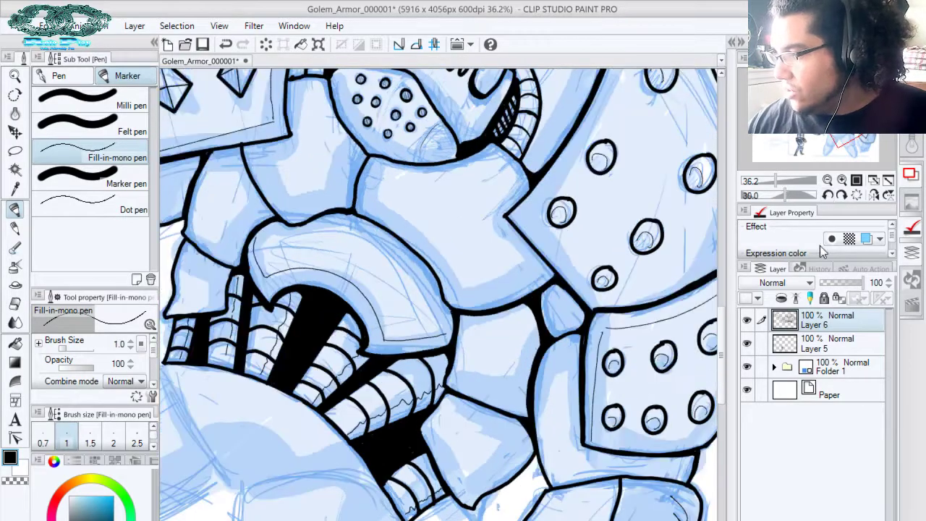
Review the whole drawing's inks with the Folder 1 sketch hidden, show the sketch again, and save the file
{"action": "left_click", "coordinate": [855, 195]}
{"action": "left_click", "coordinate": [889, 181]}
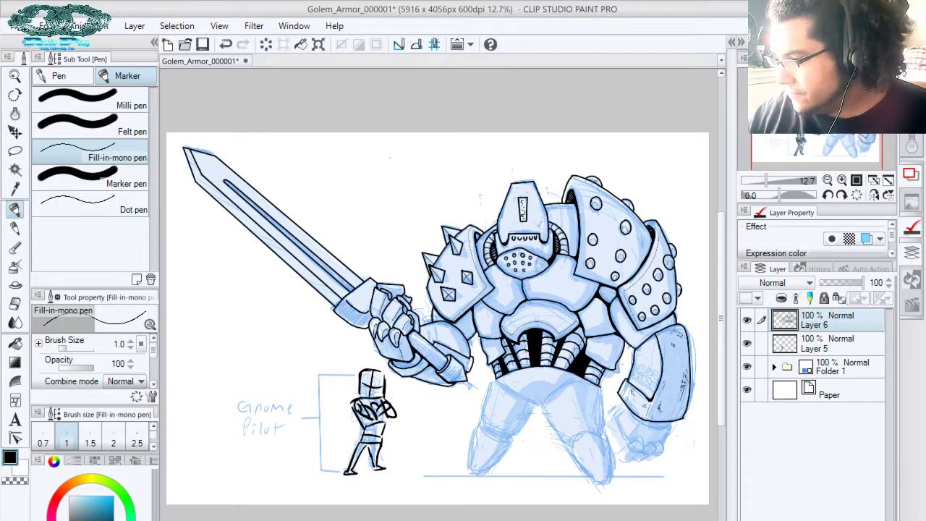
{"action": "left_click", "coordinate": [746, 366]}
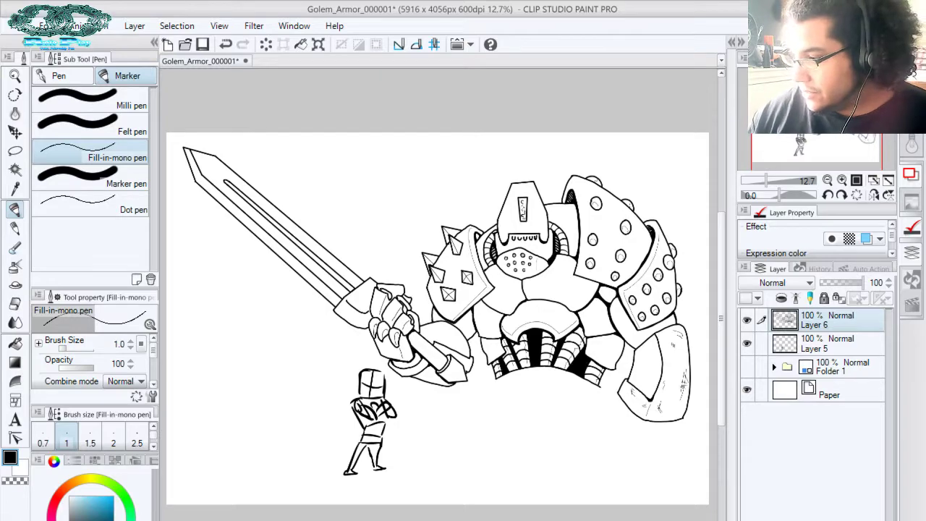
{"action": "left_click", "coordinate": [747, 366]}
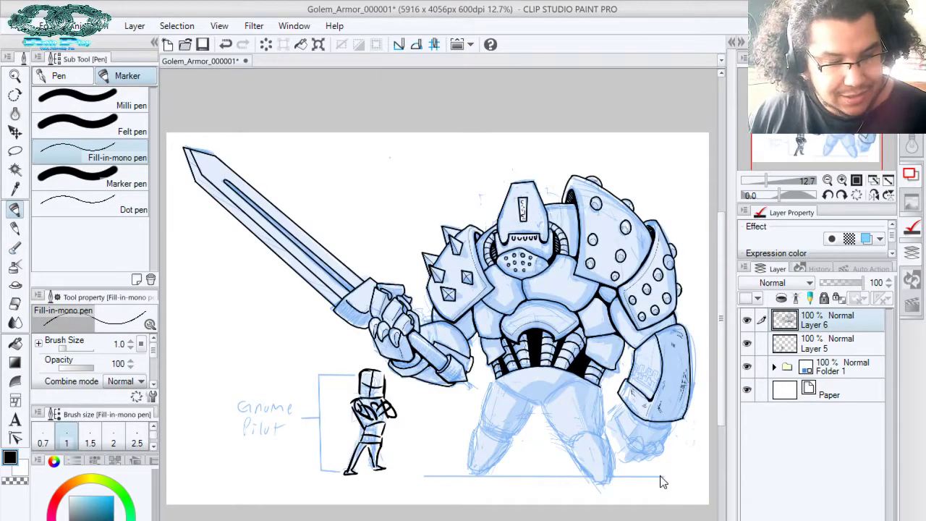
{"action": "key", "text": "ctrl+s"}
Ink a thin inset line along the inner and lower edges of the chest plate beside the spiked shoulder
{"action": "key", "text": "ctrl+space"}
{"action": "left_click_drag", "start_coordinate": [538, 382], "coordinate": [581, 410]}
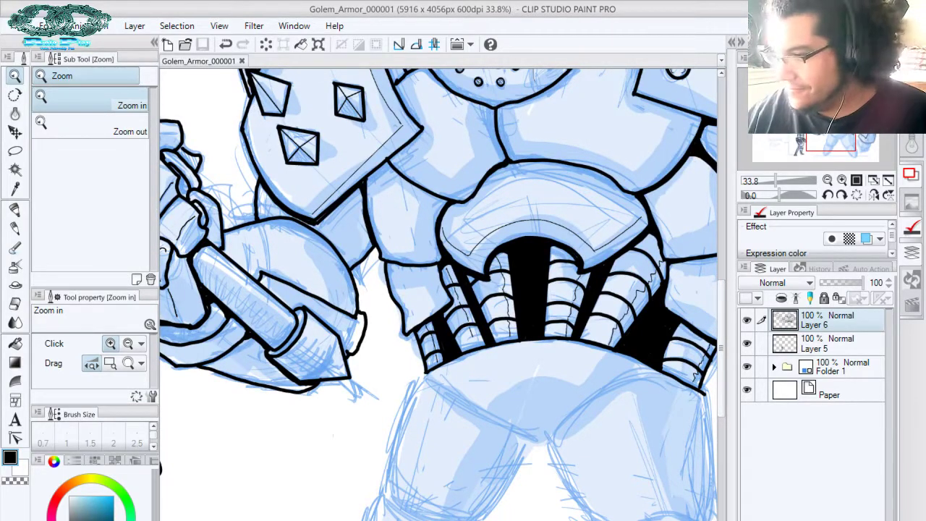
{"action": "key", "text": "p"}
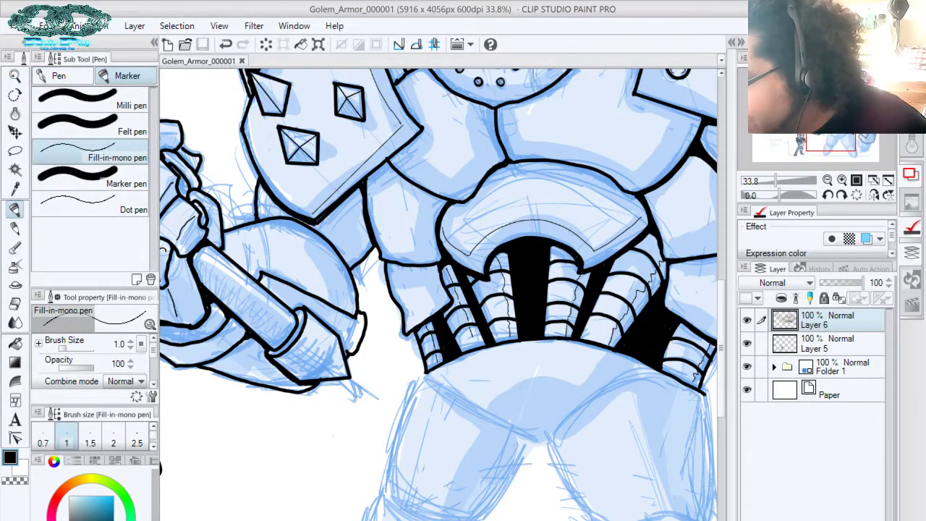
{"action": "mouse_move", "coordinate": [481, 105]}
{"action": "left_mouse_down"}
{"action": "mouse_move", "coordinate": [485, 152]}
{"action": "mouse_move", "coordinate": [453, 181]}
{"action": "mouse_move", "coordinate": [406, 154]}
{"action": "left_mouse_up"}
{"action": "key", "text": "ctrl+z"}
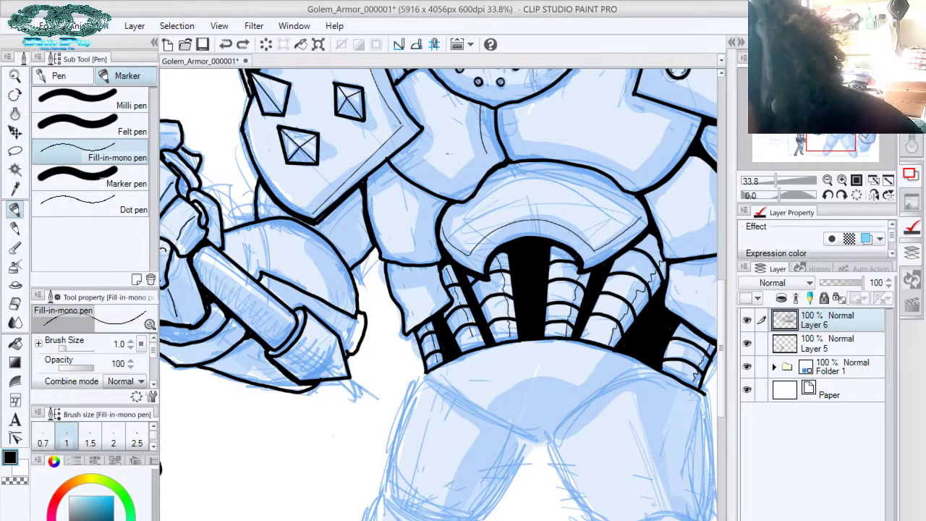
{"action": "mouse_move", "coordinate": [486, 147]}
{"action": "left_mouse_down"}
{"action": "mouse_move", "coordinate": [463, 170]}
{"action": "mouse_move", "coordinate": [416, 175]}
{"action": "mouse_move", "coordinate": [405, 155]}
{"action": "left_mouse_up"}
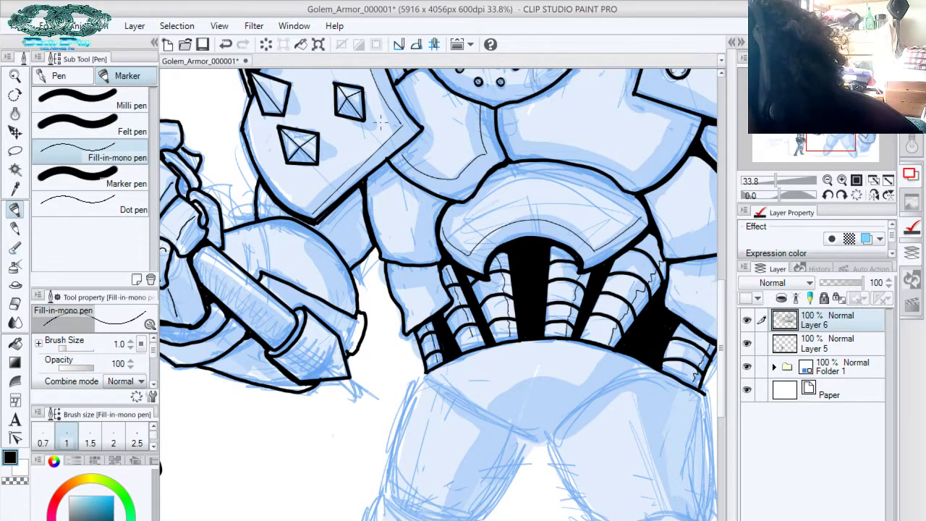
Ink thin inset lines along the inner and lower edges of the two waist plates on the spiked-shoulder side
{"action": "mouse_move", "coordinate": [419, 199]}
{"action": "left_mouse_down"}
{"action": "mouse_move", "coordinate": [414, 255]}
{"action": "mouse_move", "coordinate": [391, 256]}
{"action": "left_mouse_up"}
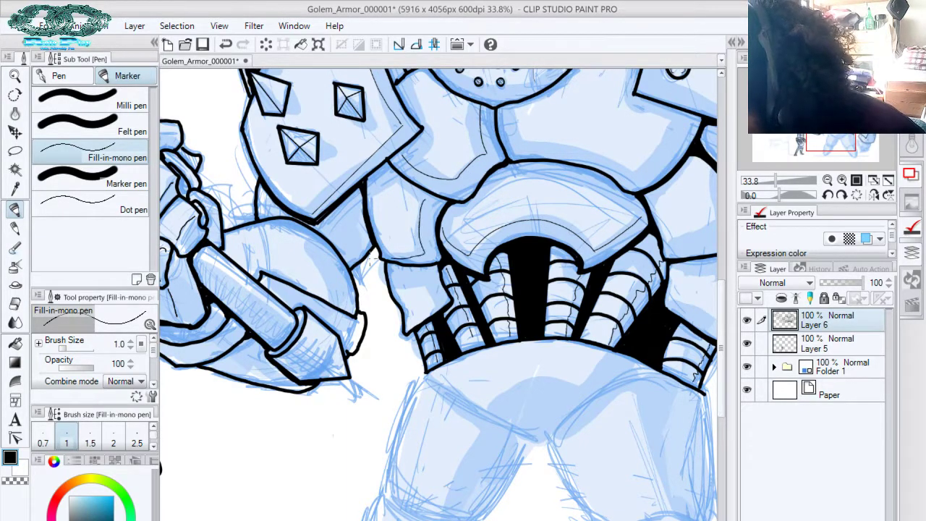
{"action": "key", "text": "ctrl+z"}
{"action": "mouse_move", "coordinate": [419, 199]}
{"action": "left_mouse_down"}
{"action": "mouse_move", "coordinate": [425, 238]}
{"action": "mouse_move", "coordinate": [389, 253]}
{"action": "mouse_move", "coordinate": [416, 307]}
{"action": "left_mouse_up"}
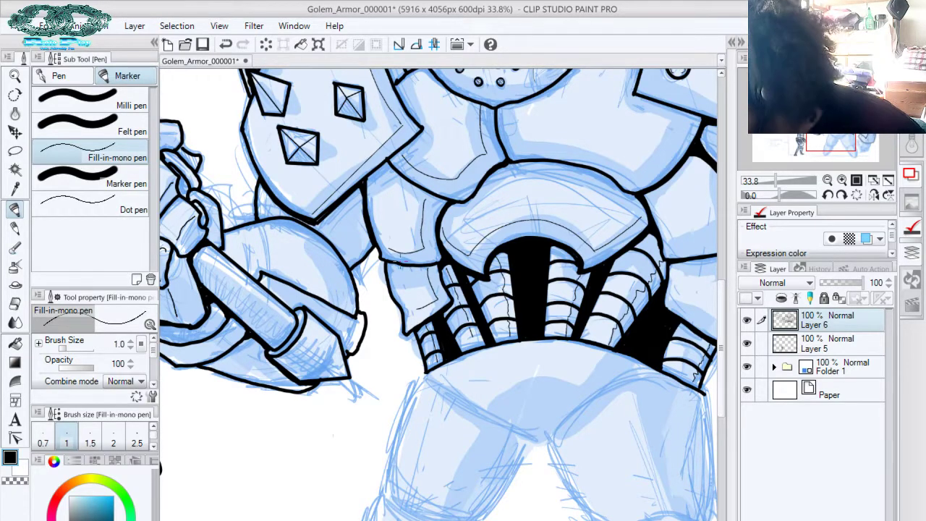
Ink thin inset lines inside the upper and lower waist plates on the studded-shoulder side
{"action": "left_click_drag", "start_coordinate": [677, 181], "coordinate": [591, 104]}
{"action": "left_click_drag", "start_coordinate": [646, 122], "coordinate": [621, 282]}
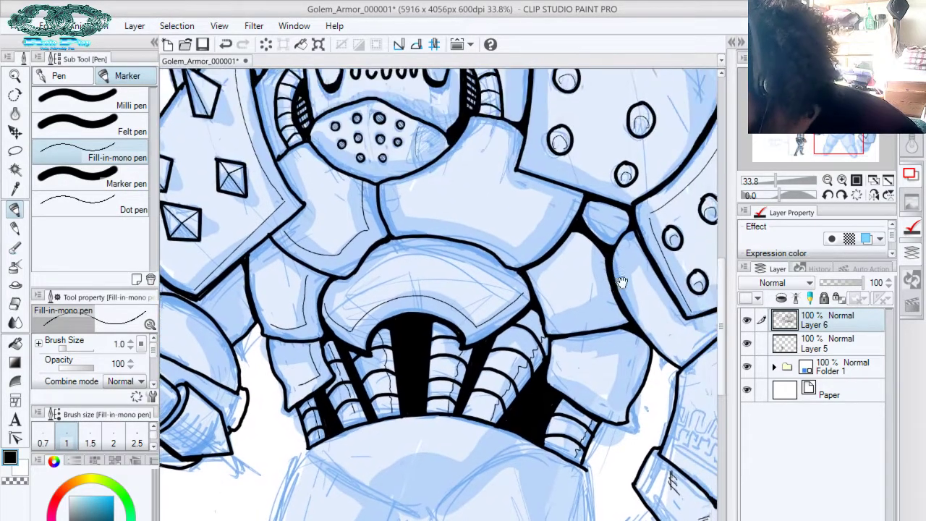
{"action": "mouse_move", "coordinate": [583, 253]}
{"action": "left_mouse_down"}
{"action": "mouse_move", "coordinate": [578, 221]}
{"action": "mouse_move", "coordinate": [554, 277]}
{"action": "mouse_move", "coordinate": [598, 285]}
{"action": "left_mouse_up"}
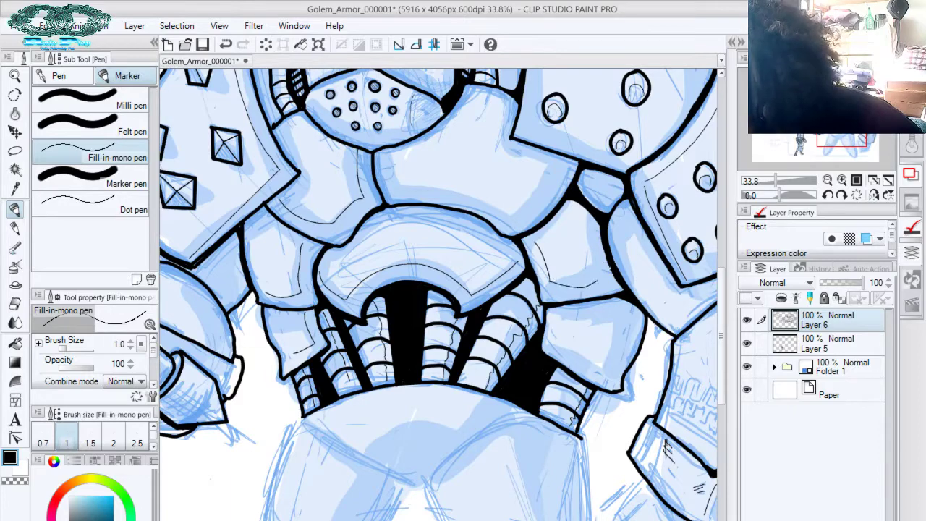
{"action": "key", "text": "ctrl+z"}
{"action": "mouse_move", "coordinate": [536, 244]}
{"action": "left_mouse_down"}
{"action": "mouse_move", "coordinate": [609, 278]}
{"action": "mouse_move", "coordinate": [625, 249]}
{"action": "mouse_move", "coordinate": [632, 191]}
{"action": "left_mouse_up"}
{"action": "mouse_move", "coordinate": [569, 250]}
{"action": "left_mouse_down"}
{"action": "mouse_move", "coordinate": [565, 283]}
{"action": "mouse_move", "coordinate": [616, 318]}
{"action": "left_mouse_up"}
{"action": "mouse_move", "coordinate": [597, 228]}
{"action": "left_mouse_down"}
{"action": "mouse_move", "coordinate": [672, 286]}
{"action": "mouse_move", "coordinate": [657, 344]}
{"action": "left_mouse_up"}
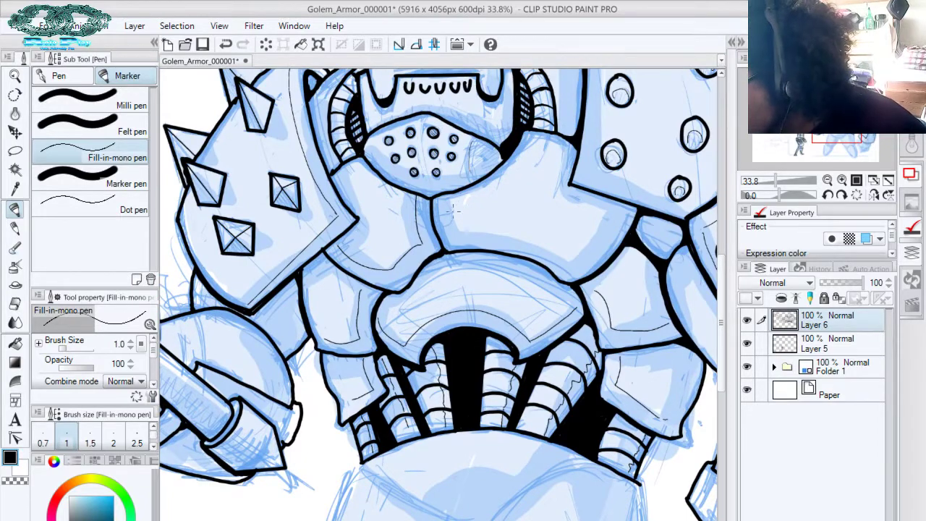
Ink a thin inset line down the central edge of the large chest plate and along its lower edge
{"action": "left_click_drag", "start_coordinate": [442, 199], "coordinate": [457, 228]}
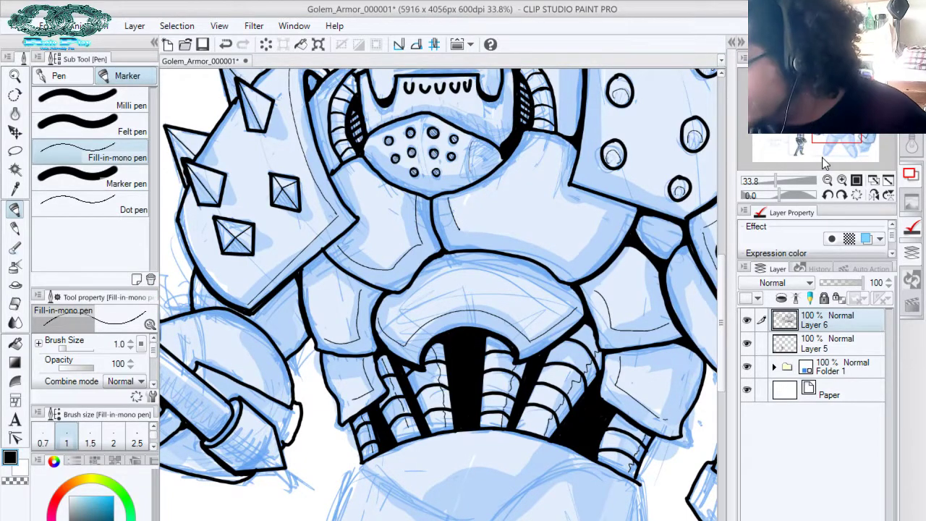
{"action": "left_click", "coordinate": [826, 195]}
{"action": "left_click", "coordinate": [826, 195]}
{"action": "left_click", "coordinate": [827, 195]}
{"action": "left_click", "coordinate": [827, 195]}
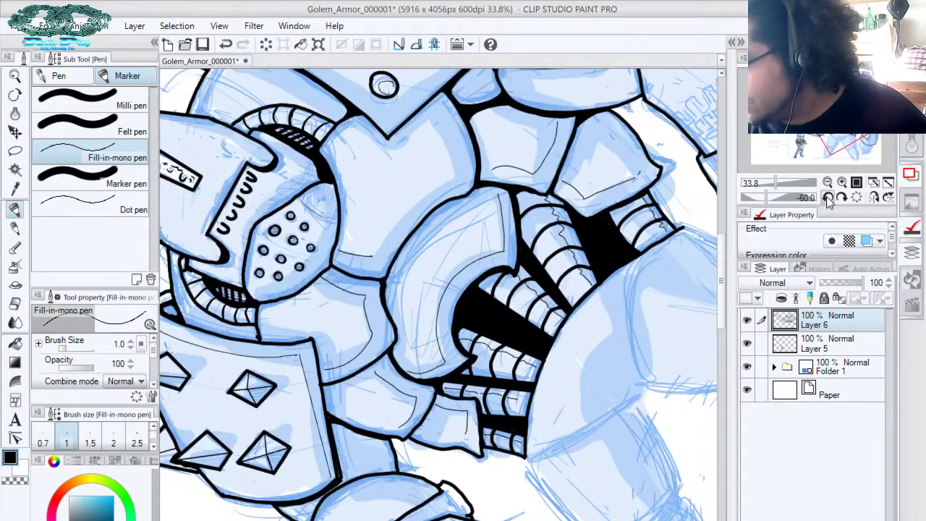
{"action": "left_click", "coordinate": [827, 195]}
{"action": "left_click", "coordinate": [827, 195]}
{"action": "mouse_move", "coordinate": [350, 295]}
{"action": "left_mouse_down"}
{"action": "mouse_move", "coordinate": [352, 253]}
{"action": "mouse_move", "coordinate": [376, 194]}
{"action": "left_mouse_up"}
Continue the large chest plate's thin inset line around its lower corner toward the studded shoulder
{"action": "left_click", "coordinate": [873, 197]}
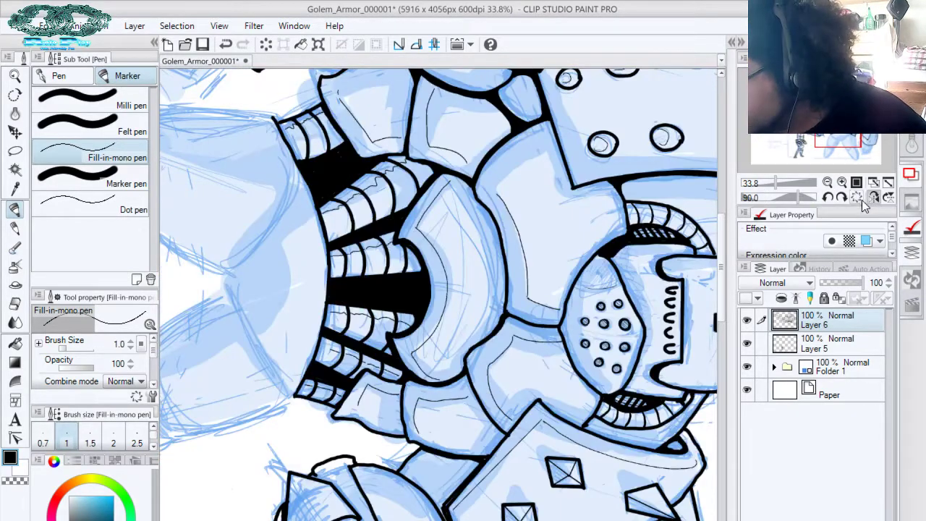
{"action": "left_click", "coordinate": [827, 196]}
{"action": "left_click", "coordinate": [826, 196]}
{"action": "left_click", "coordinate": [827, 196]}
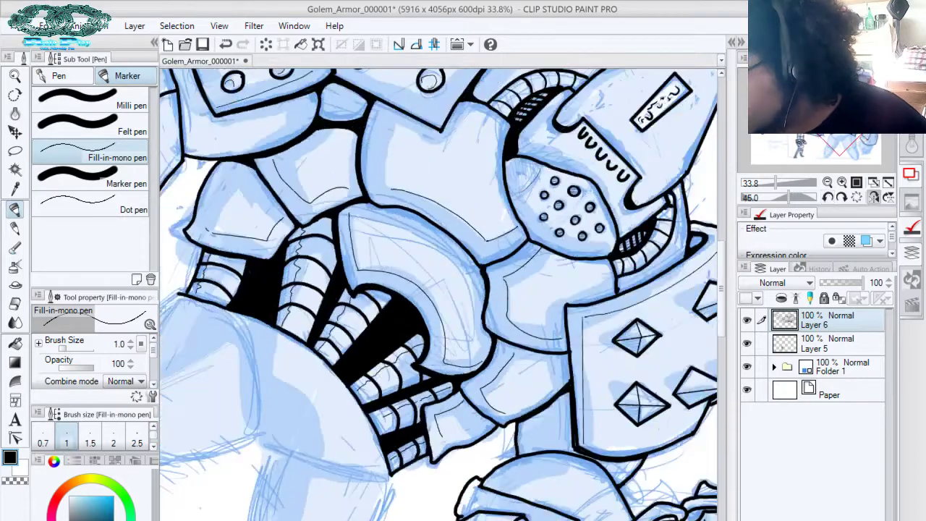
{"action": "mouse_move", "coordinate": [427, 200]}
{"action": "left_mouse_down"}
{"action": "mouse_move", "coordinate": [457, 249]}
{"action": "mouse_move", "coordinate": [432, 164]}
{"action": "left_mouse_up"}
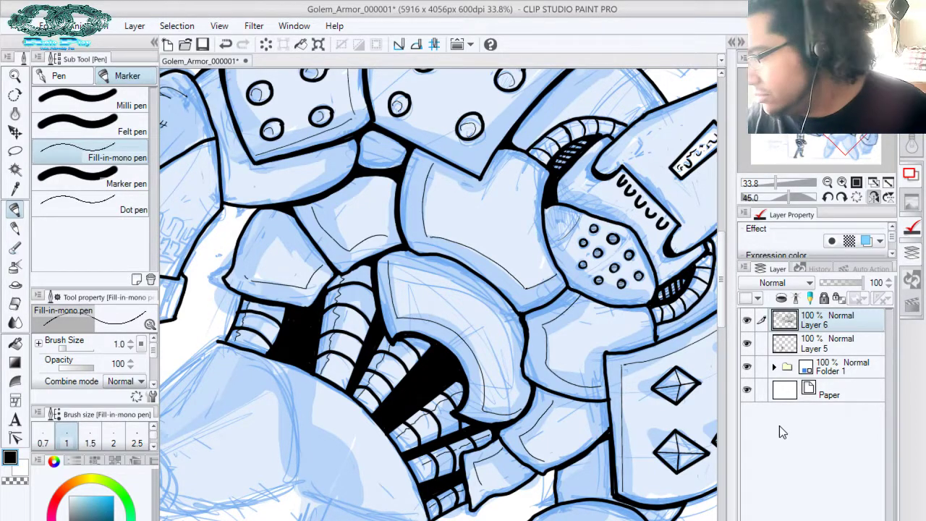
{"action": "left_click", "coordinate": [874, 197]}
{"action": "left_click", "coordinate": [855, 197]}
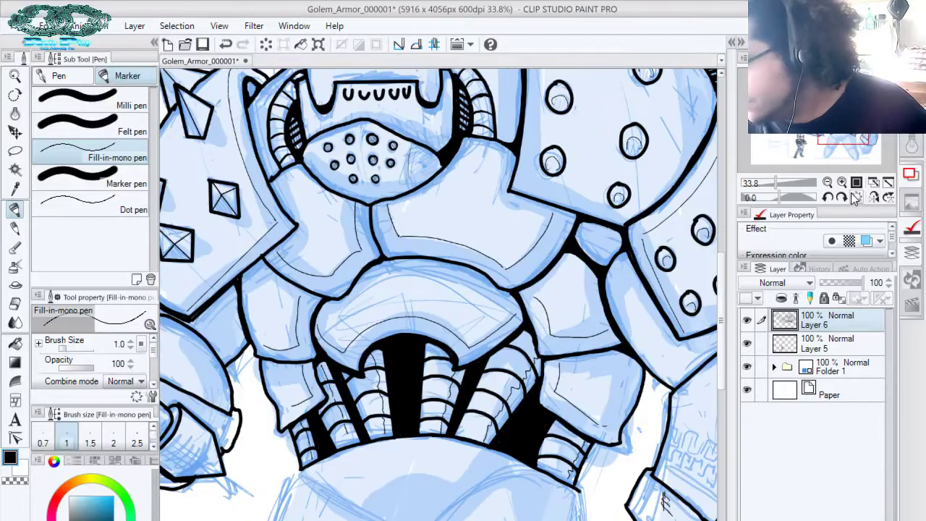
{"action": "left_click_drag", "start_coordinate": [370, 214], "coordinate": [454, 306]}
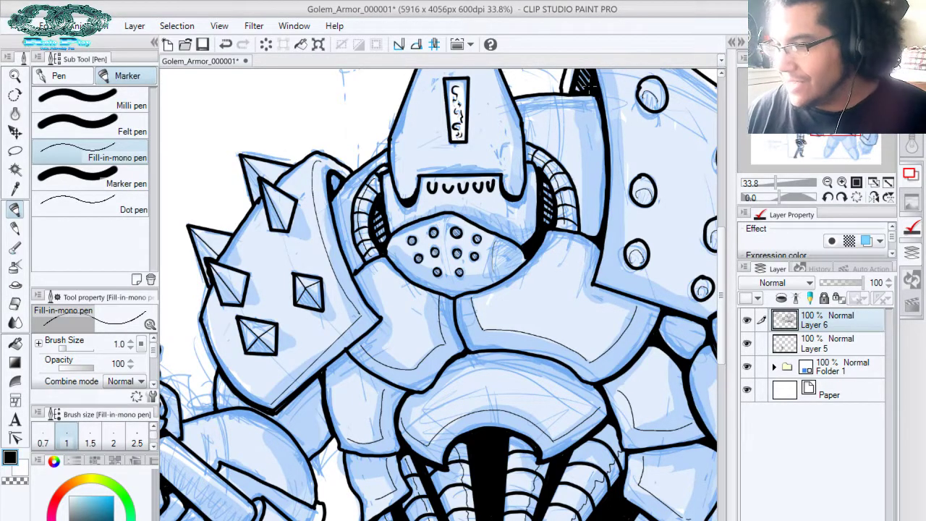
{"action": "left_click_drag", "start_coordinate": [363, 208], "coordinate": [425, 121]}
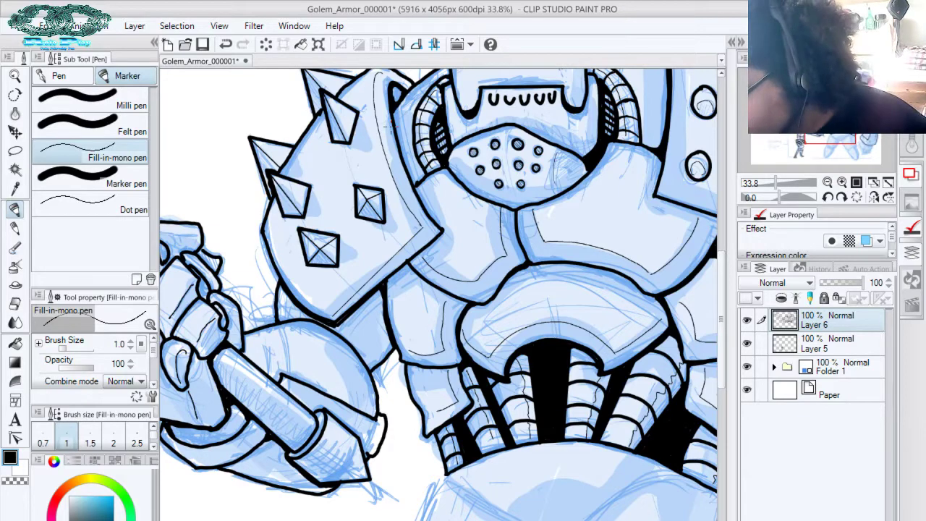
Review the inked weapon arm, both shoulders, torso plates and the uninked legs across the golem drawing
{"action": "scroll", "coordinate": [381, 234], "scroll_direction": "down", "scroll_amount": 2}
{"action": "scroll", "coordinate": [373, 217], "scroll_direction": "left", "scroll_amount": 1}
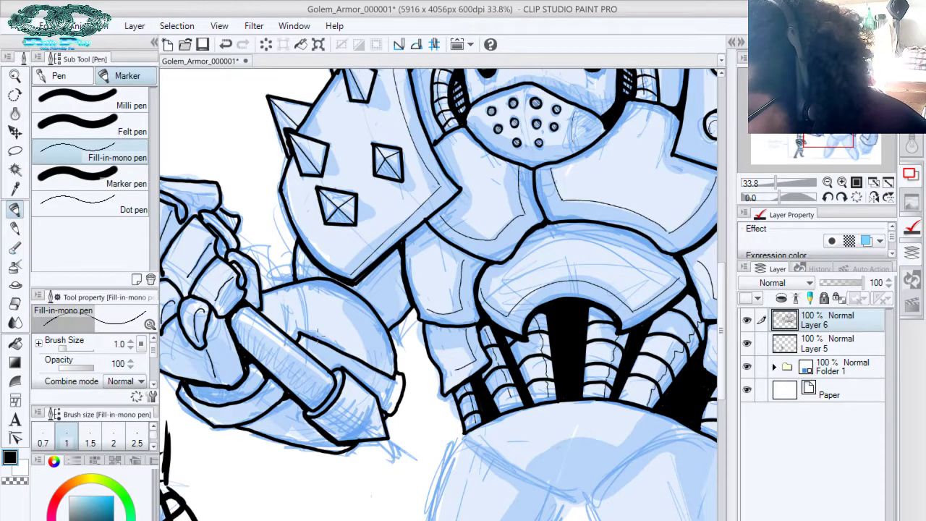
{"action": "left_click_drag", "start_coordinate": [334, 341], "coordinate": [469, 296]}
{"action": "left_click_drag", "start_coordinate": [399, 243], "coordinate": [451, 271]}
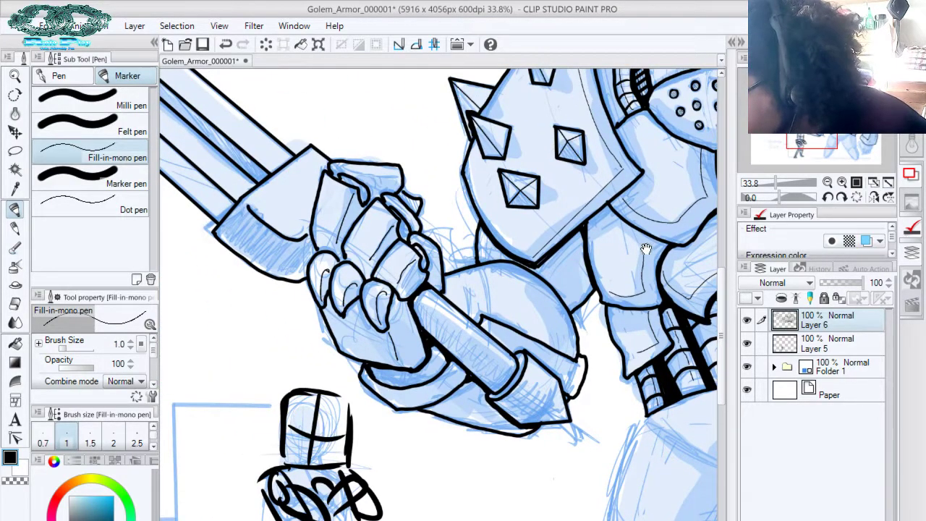
{"action": "left_click_drag", "start_coordinate": [528, 299], "coordinate": [269, 429]}
{"action": "left_click_drag", "start_coordinate": [564, 141], "coordinate": [340, 303]}
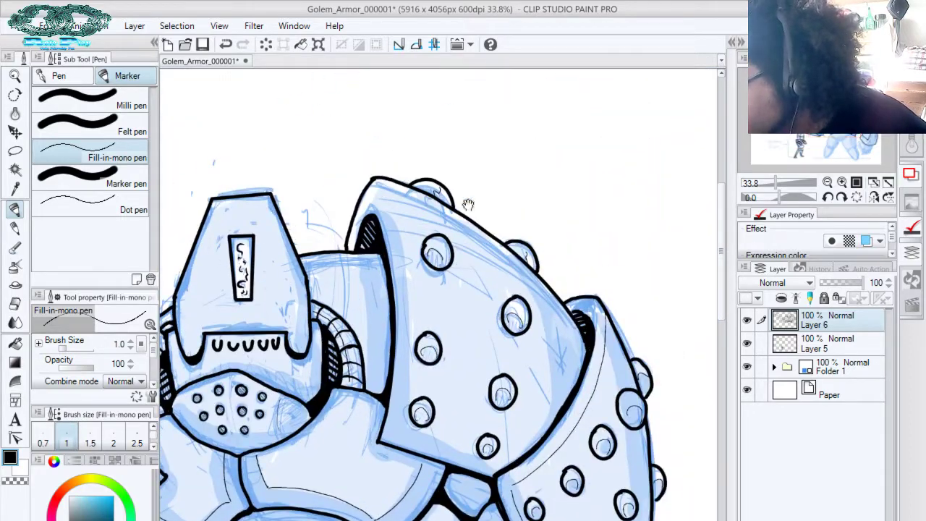
{"action": "left_click_drag", "start_coordinate": [518, 175], "coordinate": [486, 55]}
{"action": "left_click_drag", "start_coordinate": [493, 206], "coordinate": [477, 23]}
{"action": "left_click_drag", "start_coordinate": [440, 213], "coordinate": [506, 30]}
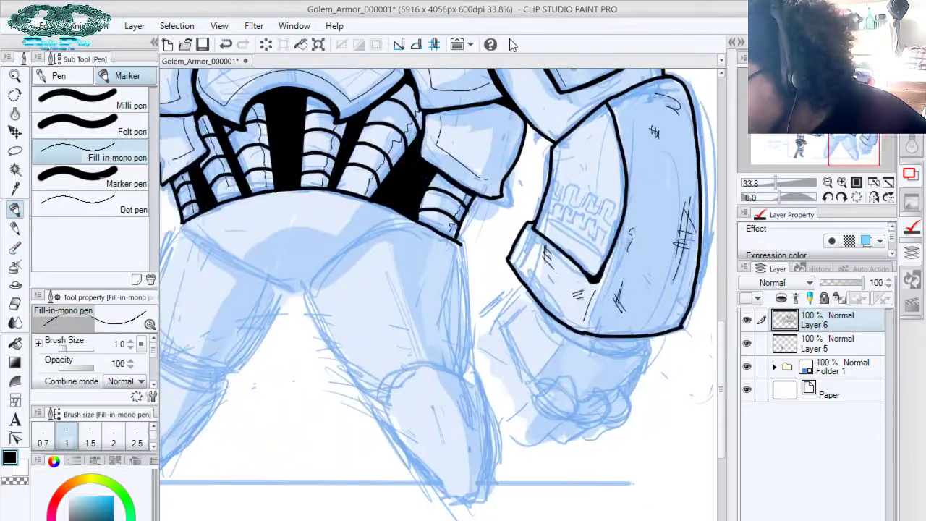
{"action": "left_click_drag", "start_coordinate": [282, 254], "coordinate": [604, 339]}
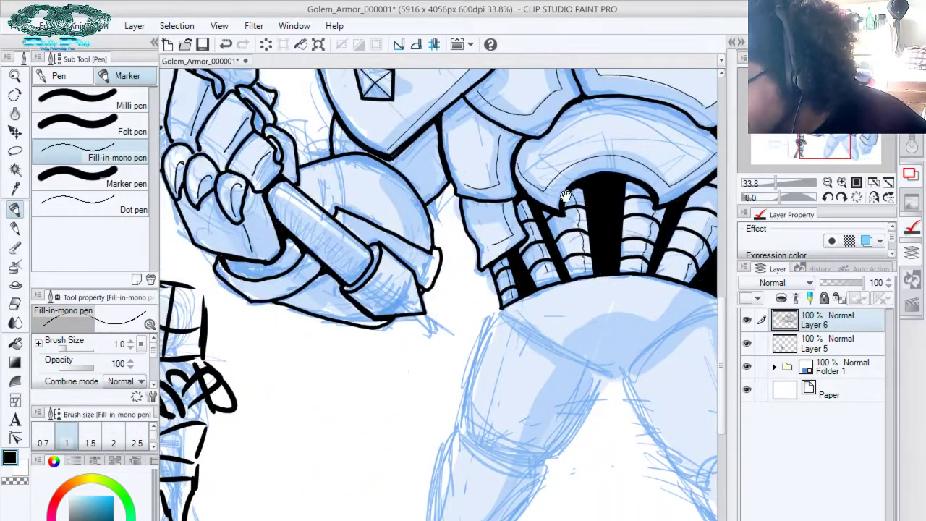
{"action": "left_click_drag", "start_coordinate": [471, 261], "coordinate": [386, 440]}
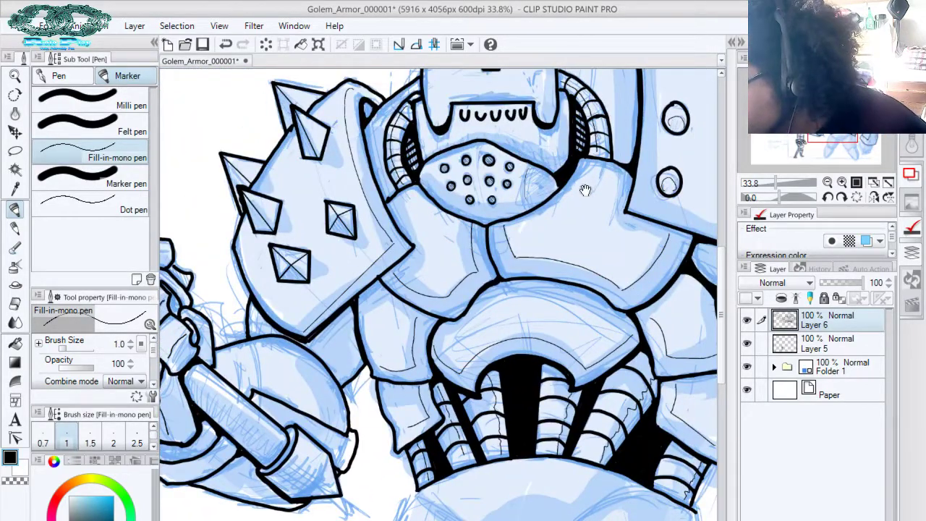
{"action": "left_click_drag", "start_coordinate": [541, 233], "coordinate": [538, 28]}
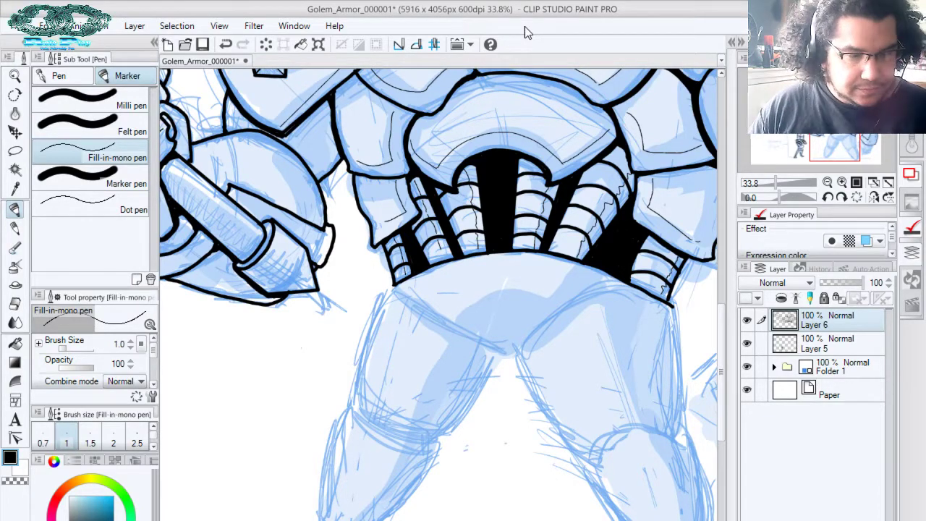
Save the drawing and add a new layer above the ink, then make Layer 6 active again
{"action": "key", "text": "ctrl+s"}
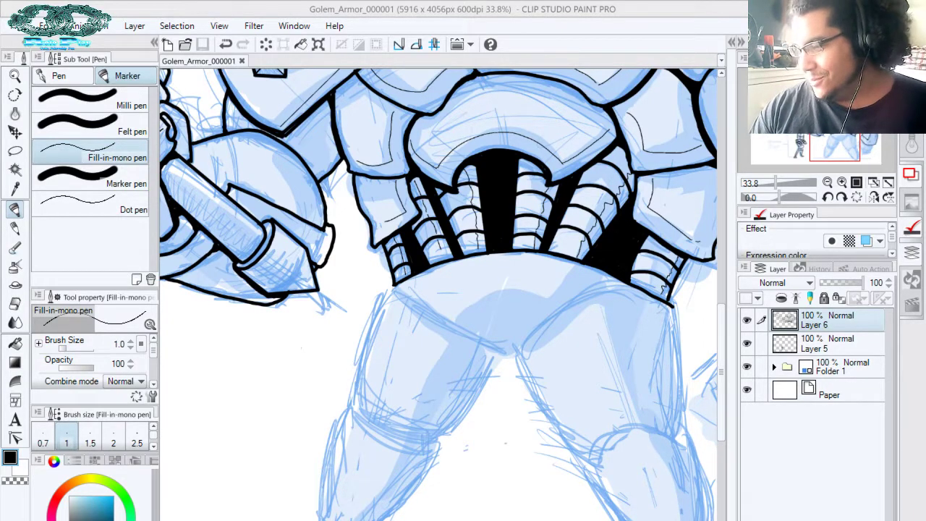
{"action": "key", "text": "ctrl+shift+n"}
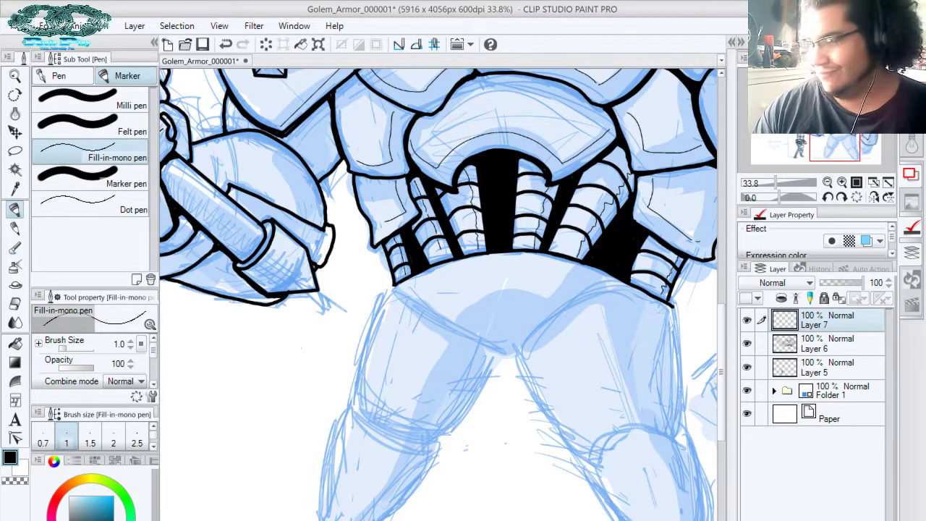
{"action": "left_click", "coordinate": [823, 351]}
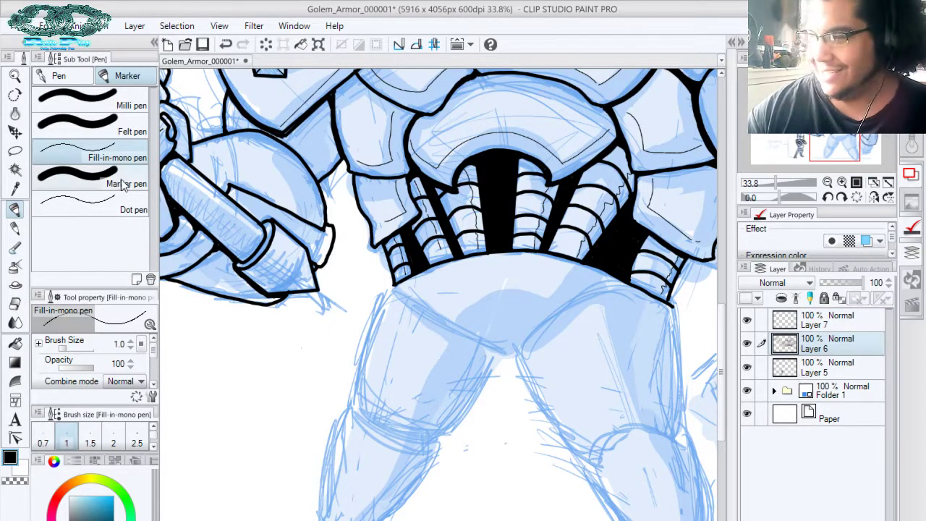
Ink the pelvis plate's lower edge over the spiked-shoulder side thigh with the Marker pen at size 15
{"action": "left_click", "coordinate": [87, 177]}
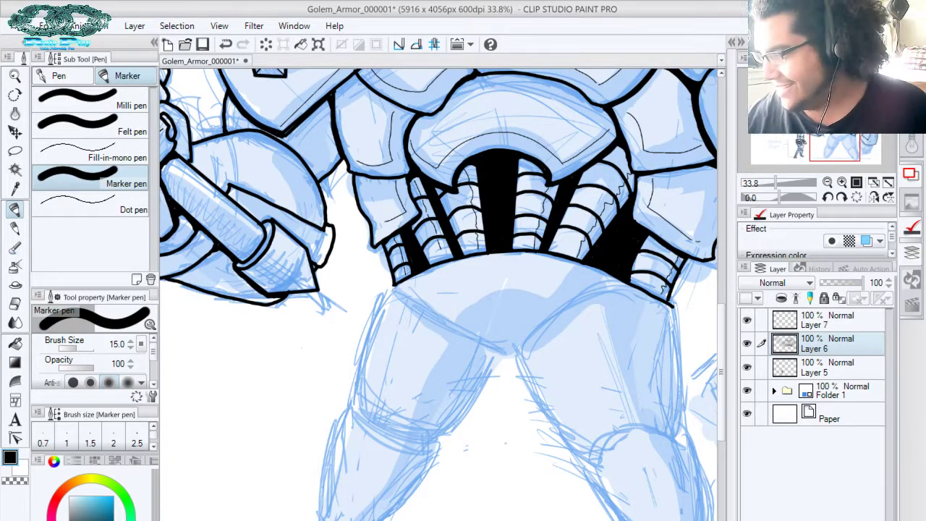
{"action": "left_click_drag", "start_coordinate": [779, 197], "coordinate": [786, 197]}
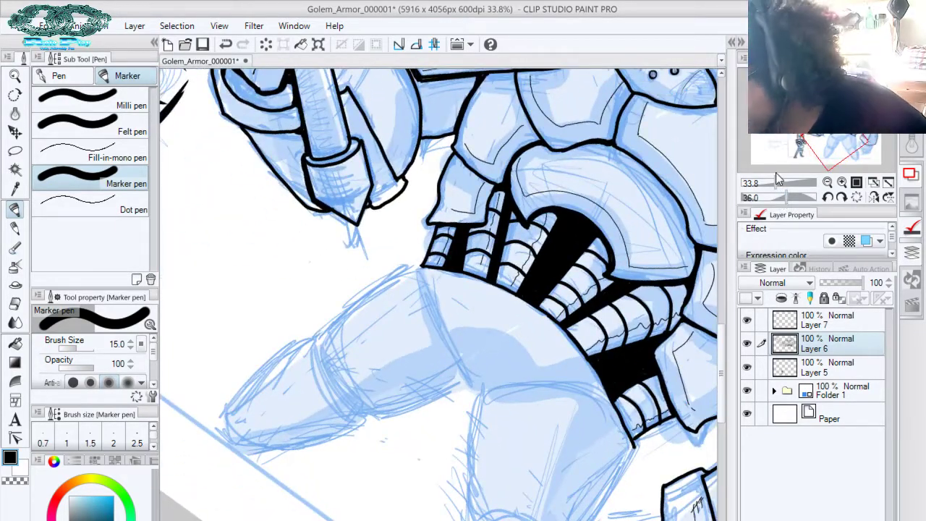
{"action": "mouse_move", "coordinate": [482, 393]}
{"action": "left_mouse_down"}
{"action": "mouse_move", "coordinate": [467, 384]}
{"action": "mouse_move", "coordinate": [483, 396]}
{"action": "left_mouse_up"}
{"action": "left_click_drag", "start_coordinate": [422, 268], "coordinate": [446, 374]}
{"action": "key", "text": "ctrl+z"}
{"action": "left_click_drag", "start_coordinate": [424, 263], "coordinate": [460, 380]}
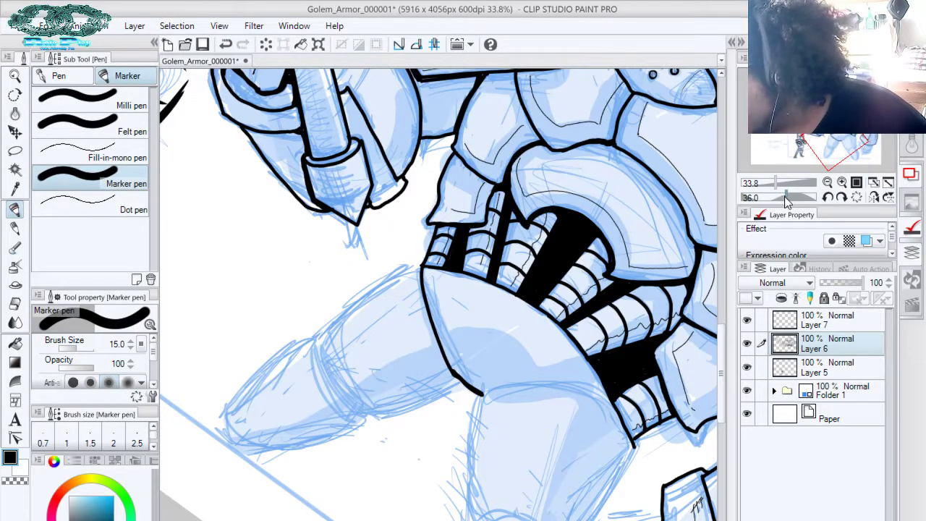
Ink the curved pelvis edge along the top of the studded-shoulder side thigh down to the crotch
{"action": "left_click_drag", "start_coordinate": [786, 197], "coordinate": [764, 197]}
{"action": "left_click_drag", "start_coordinate": [605, 229], "coordinate": [573, 309]}
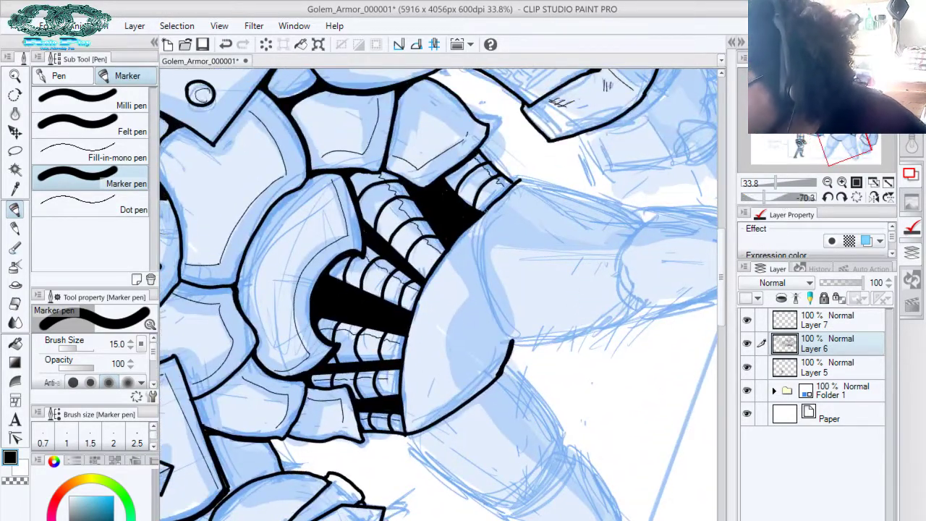
{"action": "mouse_move", "coordinate": [512, 187]}
{"action": "left_mouse_down"}
{"action": "mouse_move", "coordinate": [477, 244]}
{"action": "mouse_move", "coordinate": [484, 290]}
{"action": "mouse_move", "coordinate": [511, 342]}
{"action": "left_mouse_up"}
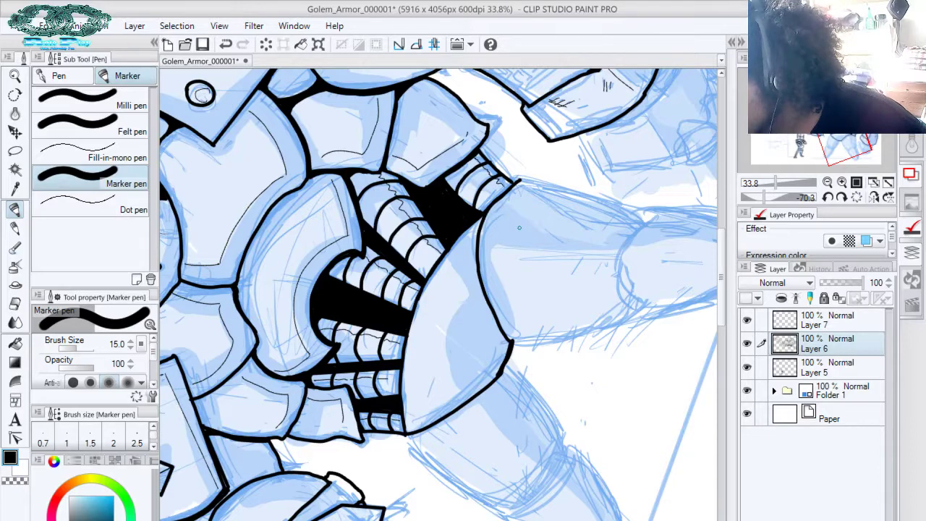
Ink both sides of the spiked-shoulder side thigh and the stepped knee edge across its lower end
{"action": "left_click_drag", "start_coordinate": [764, 198], "coordinate": [770, 198]}
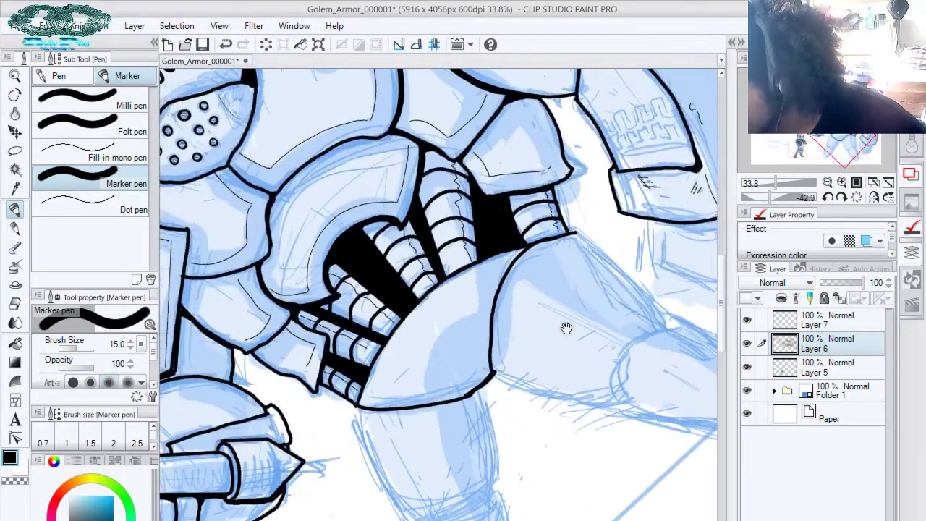
{"action": "left_click_drag", "start_coordinate": [567, 328], "coordinate": [643, 115]}
{"action": "left_click_drag", "start_coordinate": [613, 240], "coordinate": [505, 248]}
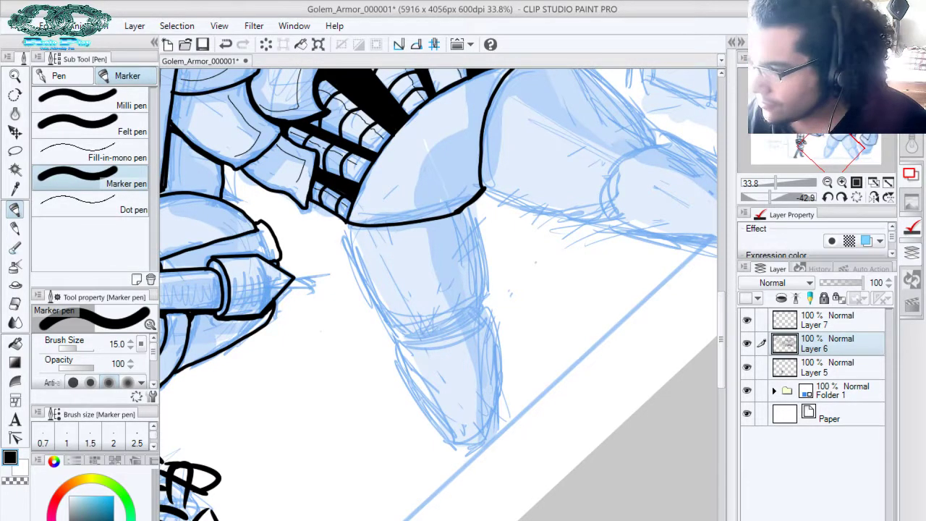
{"action": "left_click", "coordinate": [856, 197]}
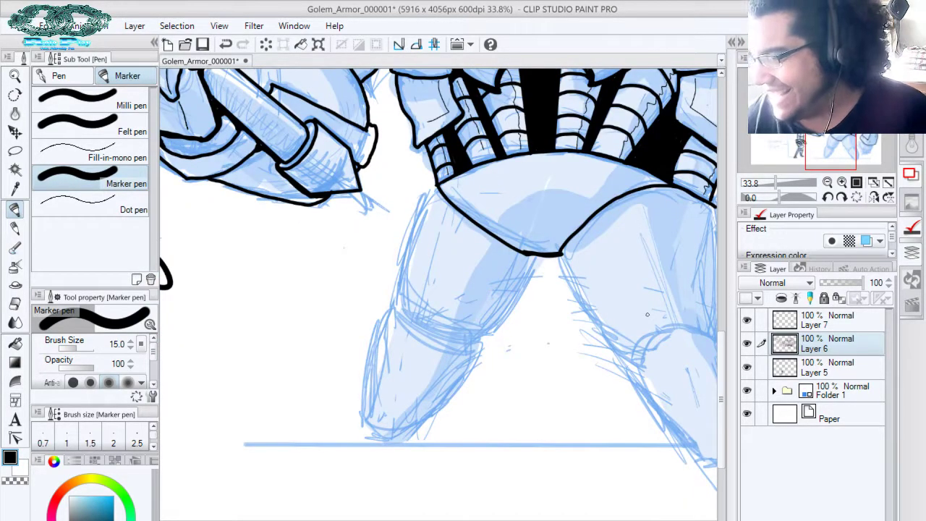
{"action": "mouse_move", "coordinate": [437, 185]}
{"action": "left_mouse_down"}
{"action": "mouse_move", "coordinate": [405, 256]}
{"action": "mouse_move", "coordinate": [399, 300]}
{"action": "left_mouse_up"}
{"action": "mouse_move", "coordinate": [536, 255]}
{"action": "left_mouse_down"}
{"action": "mouse_move", "coordinate": [502, 316]}
{"action": "mouse_move", "coordinate": [472, 340]}
{"action": "left_mouse_up"}
{"action": "left_click_drag", "start_coordinate": [513, 285], "coordinate": [508, 389]}
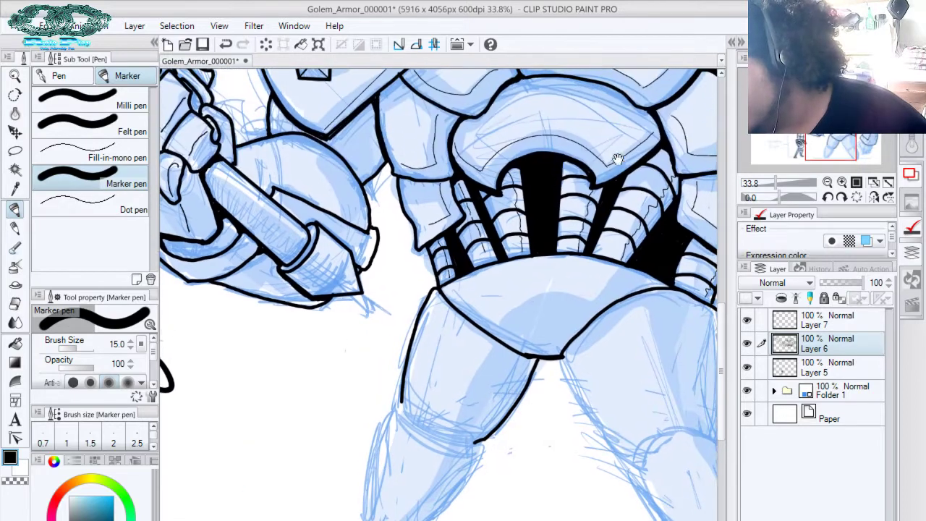
{"action": "left_click_drag", "start_coordinate": [510, 328], "coordinate": [583, 201]}
{"action": "mouse_move", "coordinate": [458, 289]}
{"action": "left_mouse_down"}
{"action": "mouse_move", "coordinate": [499, 276]}
{"action": "mouse_move", "coordinate": [512, 320]}
{"action": "left_mouse_up"}
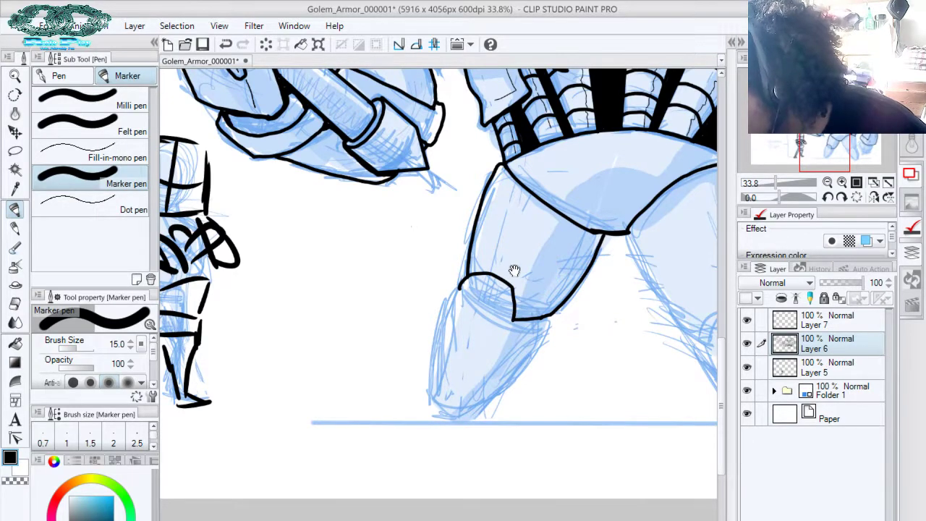
Ink the outline of the spiked-shoulder side lower leg down to the ground line and darken the knee's inner corner
{"action": "left_click_drag", "start_coordinate": [514, 270], "coordinate": [568, 223]}
{"action": "mouse_move", "coordinate": [515, 242]}
{"action": "left_mouse_down"}
{"action": "mouse_move", "coordinate": [505, 246]}
{"action": "mouse_move", "coordinate": [483, 351]}
{"action": "left_mouse_up"}
{"action": "mouse_move", "coordinate": [601, 271]}
{"action": "left_mouse_down"}
{"action": "mouse_move", "coordinate": [537, 354]}
{"action": "mouse_move", "coordinate": [522, 364]}
{"action": "mouse_move", "coordinate": [484, 347]}
{"action": "left_mouse_up"}
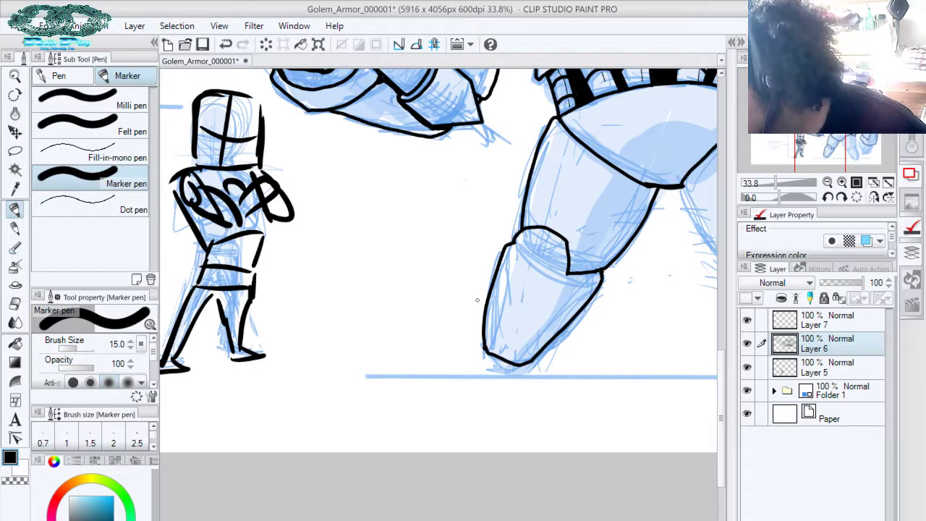
{"action": "key", "text": "ctrl+z"}
{"action": "key", "text": "ctrl+z"}
{"action": "mouse_move", "coordinate": [601, 272]}
{"action": "left_mouse_down"}
{"action": "mouse_move", "coordinate": [604, 282]}
{"action": "mouse_move", "coordinate": [527, 366]}
{"action": "mouse_move", "coordinate": [482, 348]}
{"action": "left_mouse_up"}
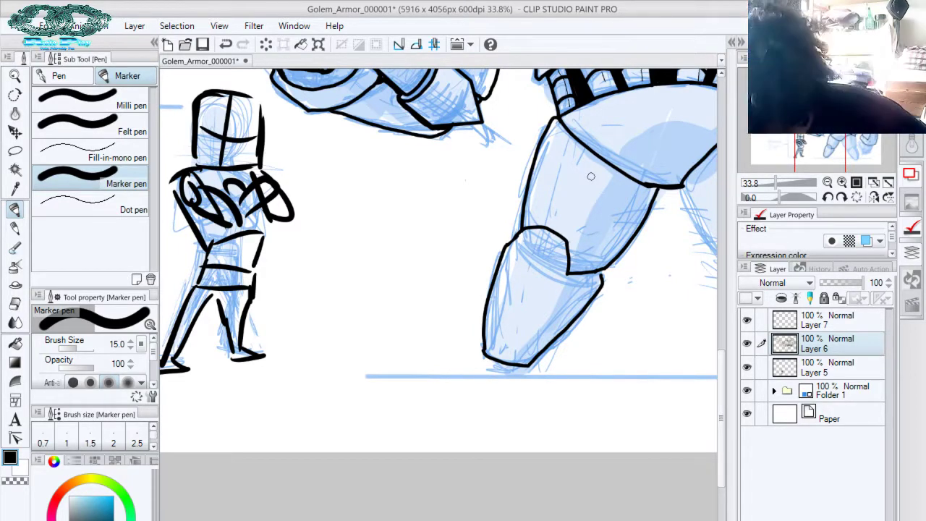
{"action": "mouse_move", "coordinate": [599, 272]}
{"action": "left_mouse_down"}
{"action": "mouse_move", "coordinate": [607, 292]}
{"action": "mouse_move", "coordinate": [579, 289]}
{"action": "left_mouse_up"}
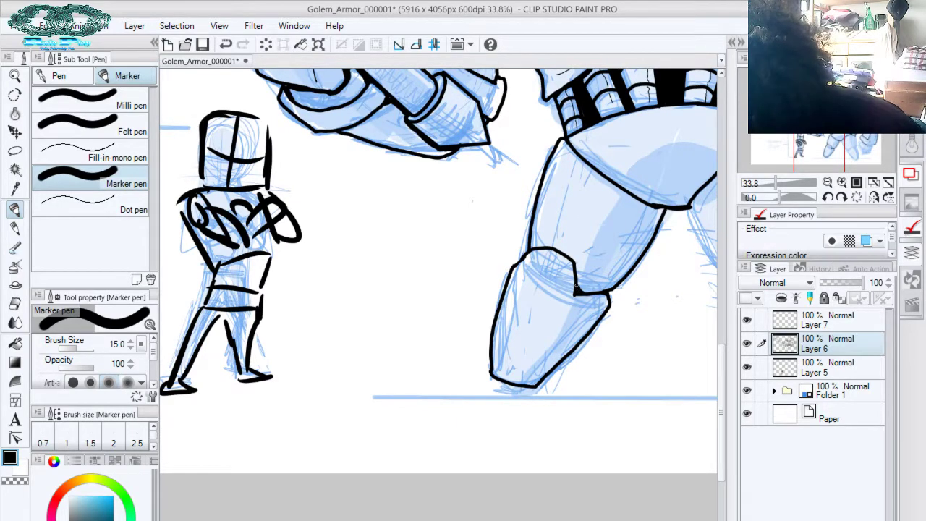
Thicken the pelvis plate's lower edge above the spiked-shoulder side thigh and save the drawing
{"action": "left_click_drag", "start_coordinate": [651, 186], "coordinate": [519, 329]}
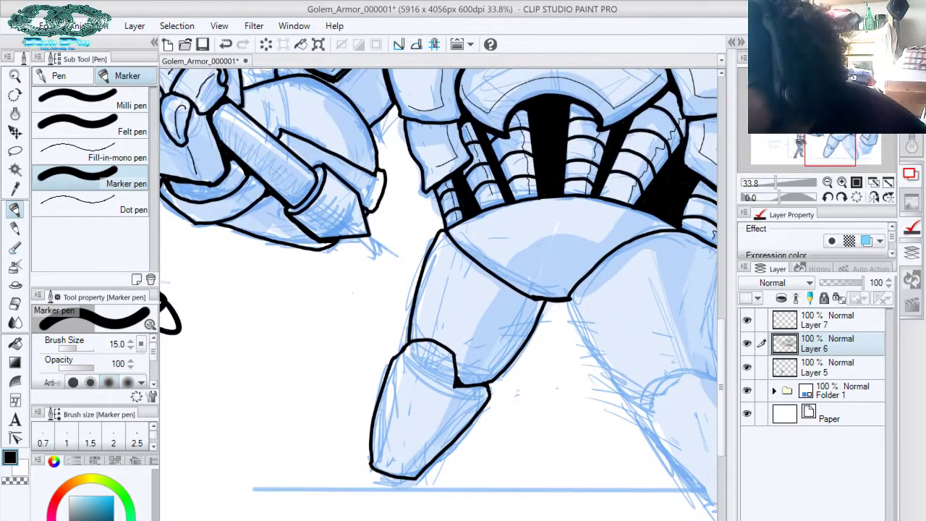
{"action": "mouse_move", "coordinate": [444, 233]}
{"action": "left_mouse_down"}
{"action": "mouse_move", "coordinate": [484, 271]}
{"action": "mouse_move", "coordinate": [541, 303]}
{"action": "left_mouse_up"}
{"action": "left_click_drag", "start_coordinate": [622, 173], "coordinate": [516, 123]}
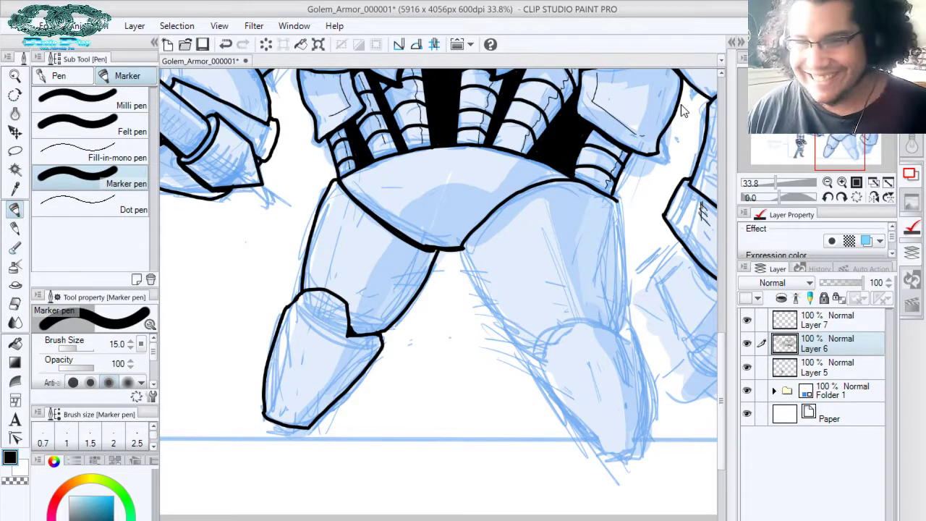
{"action": "key", "text": "ctrl+s"}
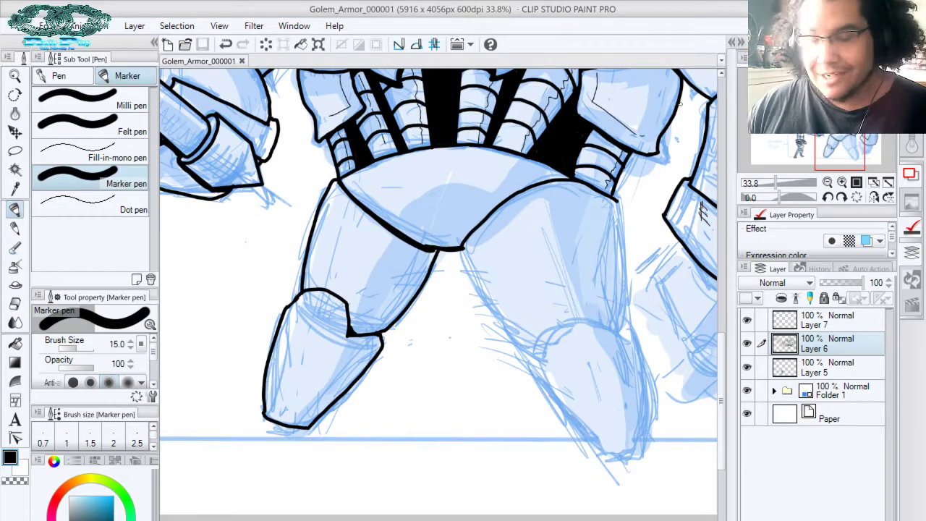
Ink the wrist band below the studded-shoulder side forearm and the outer edge of its hand
{"action": "left_click_drag", "start_coordinate": [572, 323], "coordinate": [415, 292]}
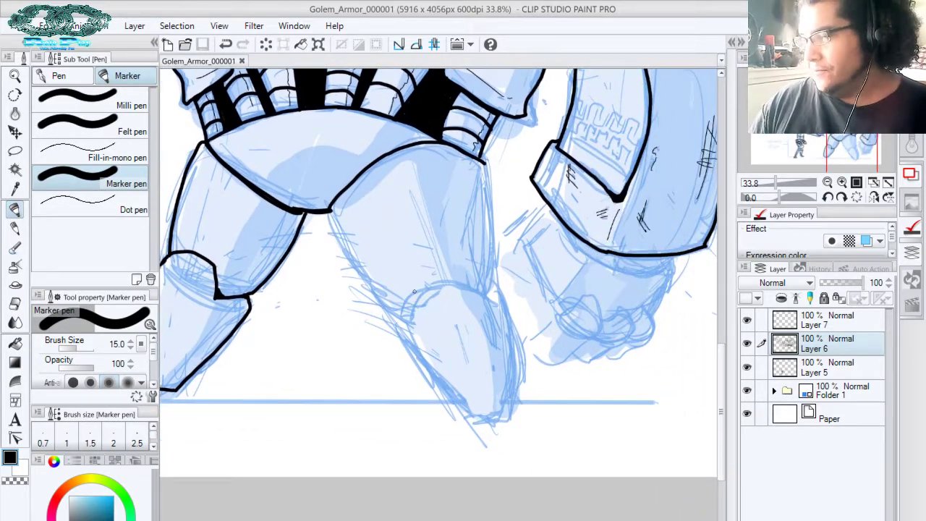
{"action": "mouse_move", "coordinate": [553, 286]}
{"action": "left_mouse_down"}
{"action": "mouse_move", "coordinate": [498, 291]}
{"action": "mouse_move", "coordinate": [449, 265]}
{"action": "left_mouse_up"}
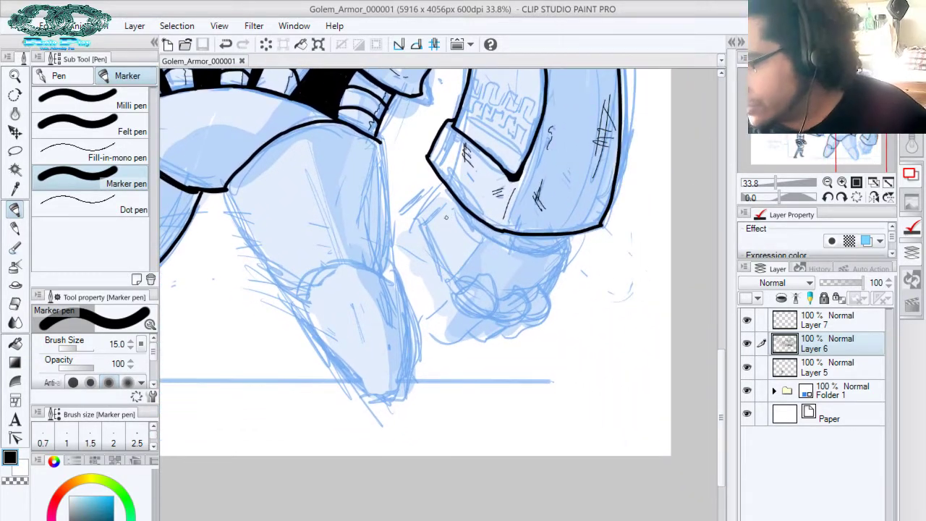
{"action": "mouse_move", "coordinate": [464, 209]}
{"action": "left_mouse_down"}
{"action": "mouse_move", "coordinate": [478, 233]}
{"action": "mouse_move", "coordinate": [523, 252]}
{"action": "mouse_move", "coordinate": [562, 244]}
{"action": "mouse_move", "coordinate": [569, 233]}
{"action": "left_mouse_up"}
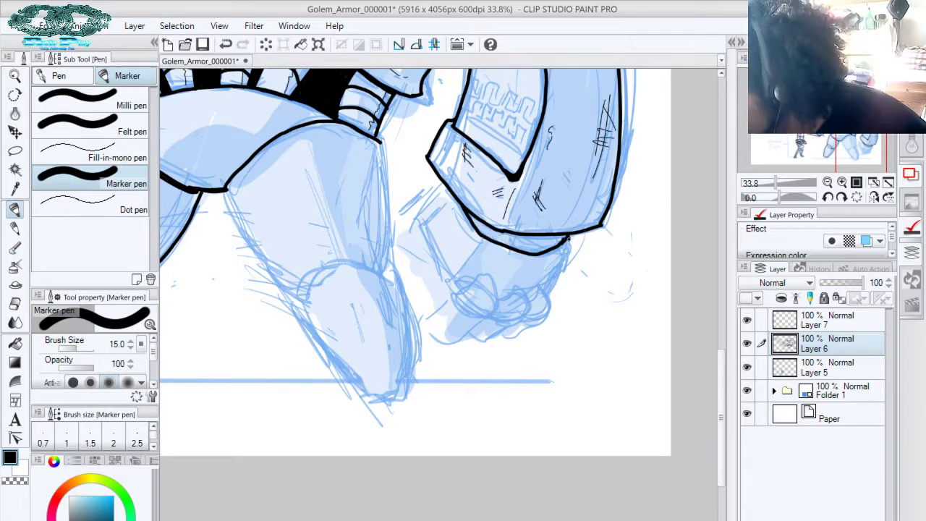
{"action": "mouse_move", "coordinate": [568, 239]}
{"action": "left_mouse_down"}
{"action": "mouse_move", "coordinate": [550, 292]}
{"action": "mouse_move", "coordinate": [580, 253]}
{"action": "mouse_move", "coordinate": [607, 178]}
{"action": "left_mouse_up"}
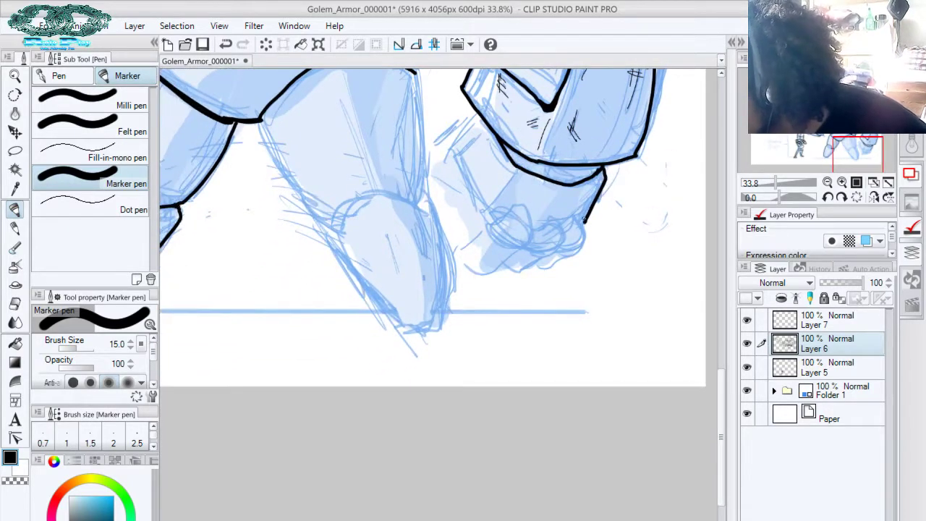
Ink the rounded knuckles of the studded-shoulder side fist and the curled finger segments beneath them
{"action": "mouse_move", "coordinate": [583, 224]}
{"action": "left_mouse_down"}
{"action": "mouse_move", "coordinate": [563, 237]}
{"action": "mouse_move", "coordinate": [585, 234]}
{"action": "mouse_move", "coordinate": [576, 256]}
{"action": "mouse_move", "coordinate": [555, 253]}
{"action": "left_mouse_up"}
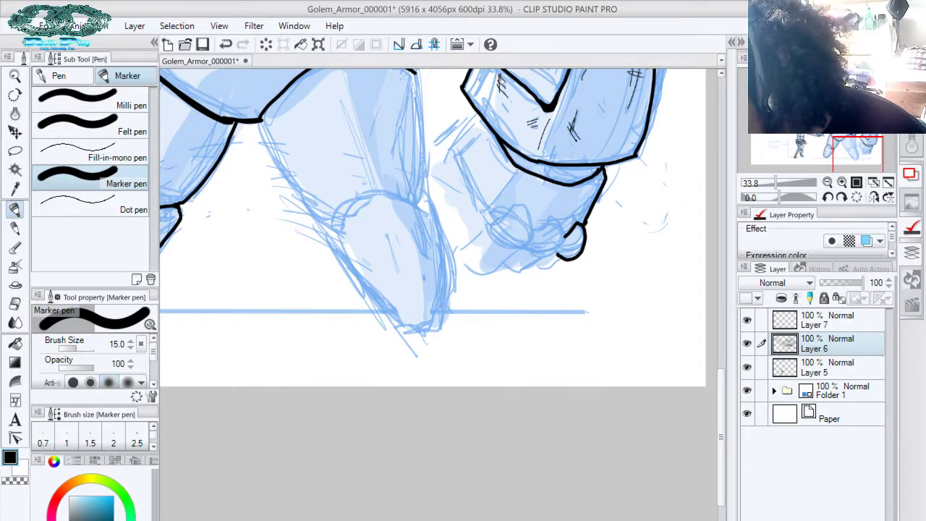
{"action": "mouse_move", "coordinate": [554, 220]}
{"action": "left_mouse_down"}
{"action": "mouse_move", "coordinate": [531, 237]}
{"action": "mouse_move", "coordinate": [557, 222]}
{"action": "mouse_move", "coordinate": [556, 251]}
{"action": "mouse_move", "coordinate": [528, 254]}
{"action": "left_mouse_up"}
{"action": "left_click_drag", "start_coordinate": [590, 205], "coordinate": [656, 195]}
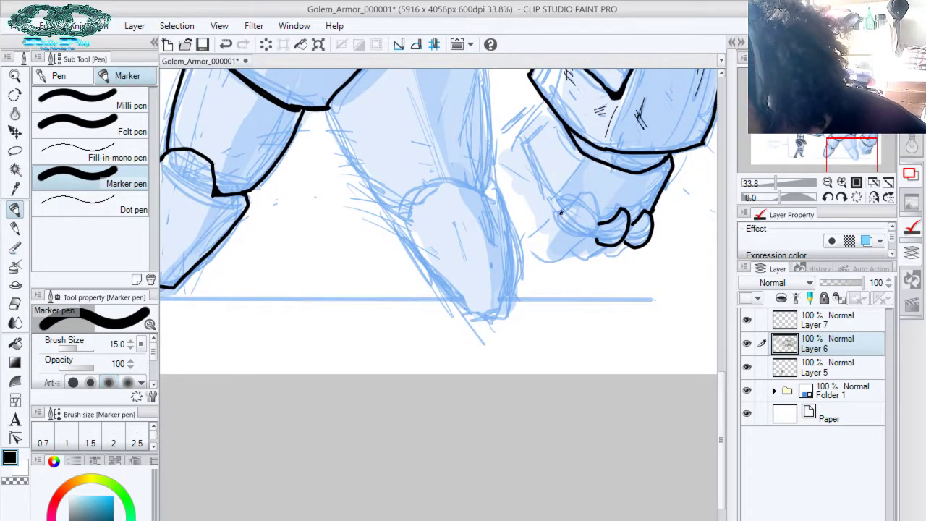
{"action": "mouse_move", "coordinate": [561, 212]}
{"action": "left_mouse_down"}
{"action": "mouse_move", "coordinate": [591, 196]}
{"action": "mouse_move", "coordinate": [598, 231]}
{"action": "mouse_move", "coordinate": [558, 229]}
{"action": "mouse_move", "coordinate": [559, 214]}
{"action": "left_mouse_up"}
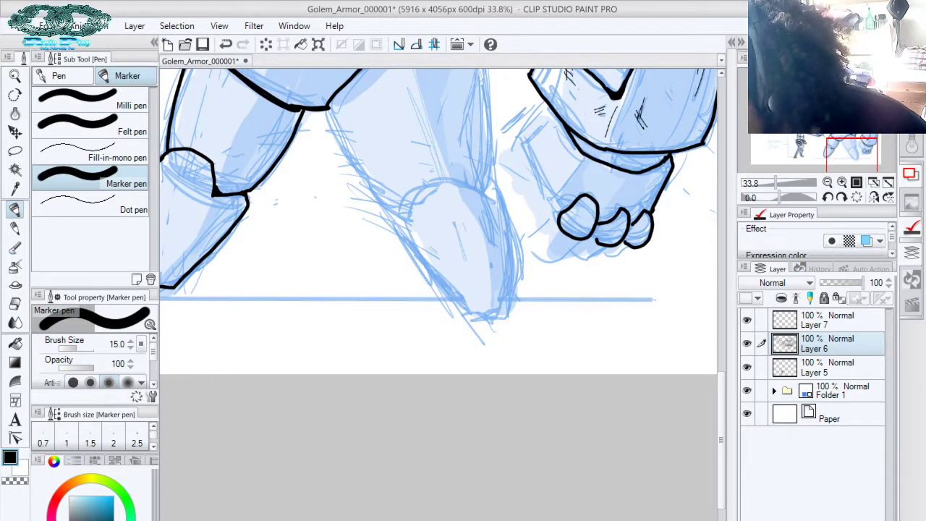
{"action": "mouse_move", "coordinate": [633, 246]}
{"action": "left_mouse_down"}
{"action": "mouse_move", "coordinate": [608, 259]}
{"action": "mouse_move", "coordinate": [575, 255]}
{"action": "mouse_move", "coordinate": [578, 243]}
{"action": "mouse_move", "coordinate": [561, 257]}
{"action": "mouse_move", "coordinate": [535, 241]}
{"action": "mouse_move", "coordinate": [539, 249]}
{"action": "mouse_move", "coordinate": [536, 222]}
{"action": "mouse_move", "coordinate": [558, 211]}
{"action": "left_mouse_up"}
{"action": "key", "text": "ctrl+z"}
Ink the fist's rounded thumb shape and the hand edges joining it to the wrist band and the knuckles
{"action": "left_click_drag", "start_coordinate": [559, 142], "coordinate": [586, 159]}
{"action": "mouse_move", "coordinate": [534, 170]}
{"action": "left_mouse_down"}
{"action": "mouse_move", "coordinate": [558, 162]}
{"action": "mouse_move", "coordinate": [552, 205]}
{"action": "mouse_move", "coordinate": [533, 190]}
{"action": "mouse_move", "coordinate": [541, 154]}
{"action": "left_mouse_up"}
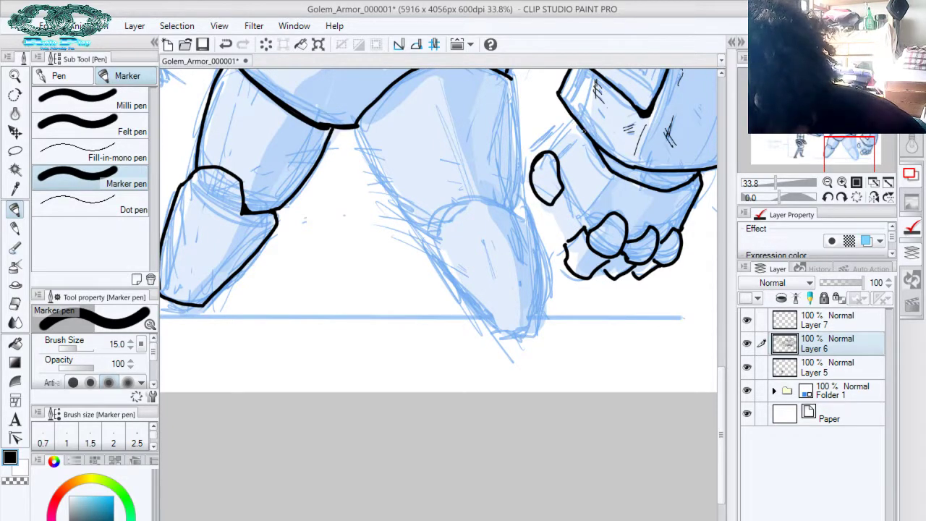
{"action": "left_click_drag", "start_coordinate": [585, 129], "coordinate": [552, 153]}
{"action": "left_click_drag", "start_coordinate": [564, 190], "coordinate": [584, 229]}
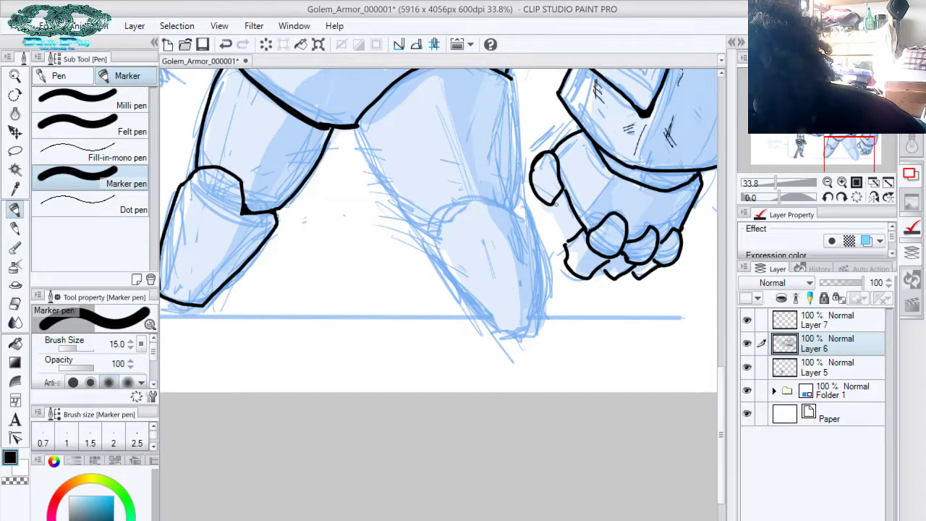
Ink the stacked finger segments along the studded-shoulder side fist's inner edge and reshape the rounded tip above them
{"action": "mouse_move", "coordinate": [547, 227]}
{"action": "left_mouse_down"}
{"action": "mouse_move", "coordinate": [553, 247]}
{"action": "mouse_move", "coordinate": [545, 221]}
{"action": "mouse_move", "coordinate": [568, 210]}
{"action": "mouse_move", "coordinate": [574, 220]}
{"action": "mouse_move", "coordinate": [557, 248]}
{"action": "mouse_move", "coordinate": [570, 274]}
{"action": "left_mouse_up"}
{"action": "left_click_drag", "start_coordinate": [557, 252], "coordinate": [542, 224]}
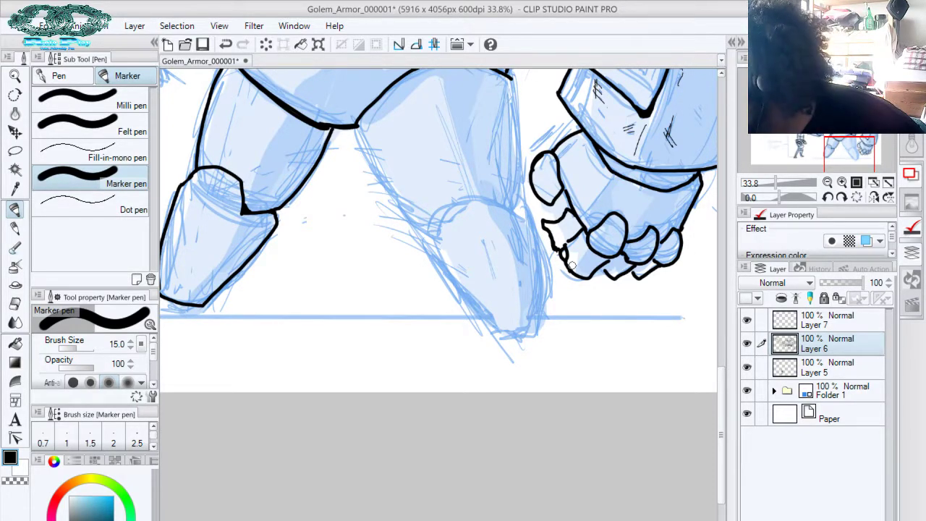
{"action": "mouse_move", "coordinate": [562, 187]}
{"action": "left_mouse_down"}
{"action": "mouse_move", "coordinate": [538, 206]}
{"action": "mouse_move", "coordinate": [532, 178]}
{"action": "mouse_move", "coordinate": [552, 206]}
{"action": "mouse_move", "coordinate": [556, 191]}
{"action": "mouse_move", "coordinate": [538, 202]}
{"action": "mouse_move", "coordinate": [547, 194]}
{"action": "mouse_move", "coordinate": [544, 218]}
{"action": "left_mouse_up"}
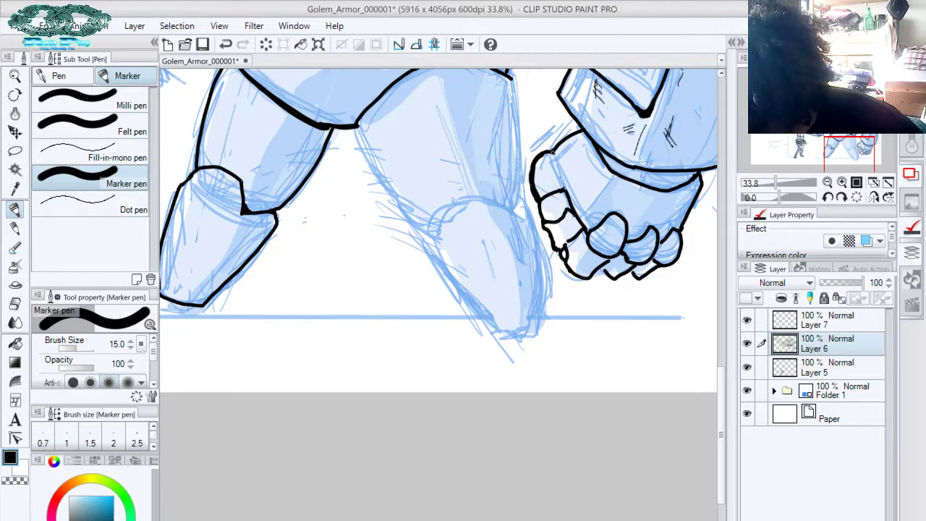
{"action": "mouse_move", "coordinate": [554, 152]}
{"action": "left_mouse_down"}
{"action": "mouse_move", "coordinate": [535, 170]}
{"action": "mouse_move", "coordinate": [537, 198]}
{"action": "mouse_move", "coordinate": [564, 154]}
{"action": "mouse_move", "coordinate": [581, 175]}
{"action": "mouse_move", "coordinate": [566, 191]}
{"action": "left_mouse_up"}
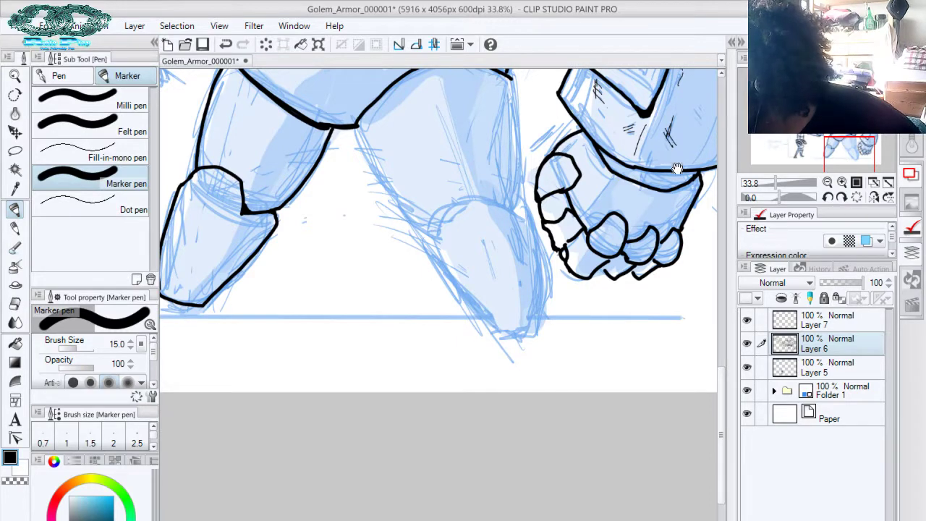
Draw a thin crease on the back of the studded-shoulder side hand with the Fill-in-mono pen
{"action": "left_click_drag", "start_coordinate": [674, 165], "coordinate": [612, 153]}
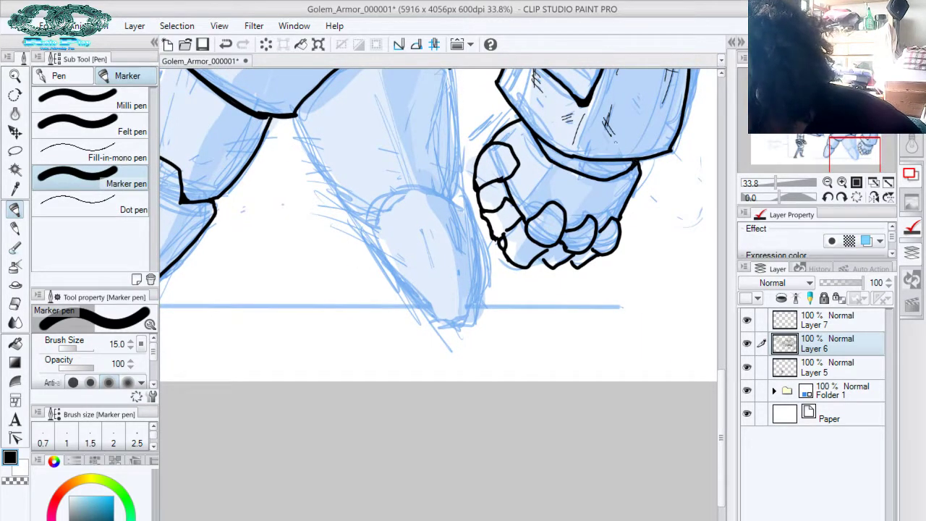
{"action": "left_click_drag", "start_coordinate": [558, 145], "coordinate": [602, 204]}
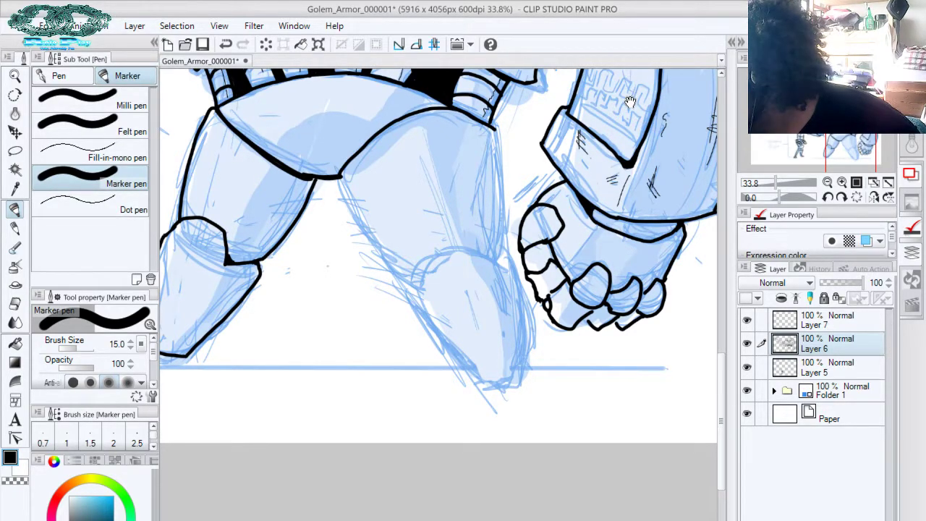
{"action": "left_click", "coordinate": [120, 209]}
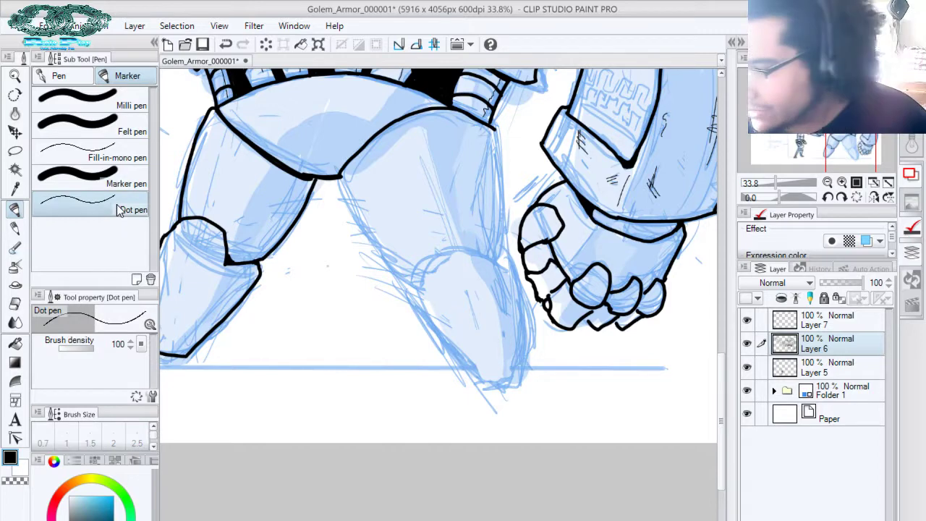
{"action": "scroll", "coordinate": [615, 166], "scroll_direction": "down", "scroll_amount": 2}
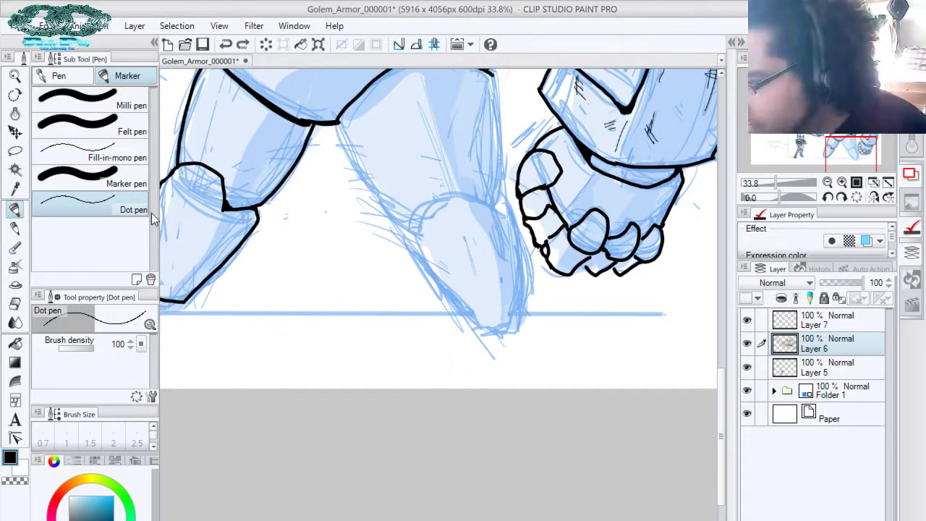
{"action": "left_click", "coordinate": [109, 157]}
{"action": "left_click_drag", "start_coordinate": [592, 175], "coordinate": [570, 209]}
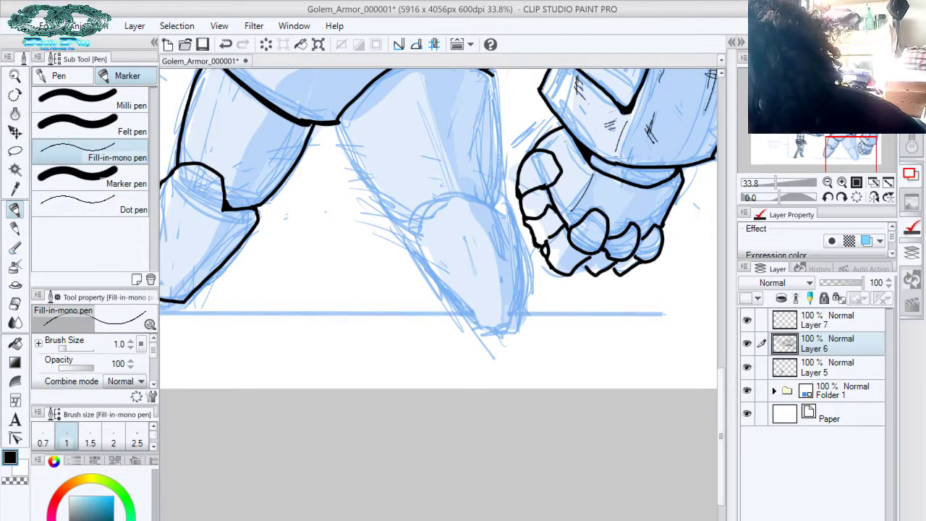
Add thin contour lines inside the studded-shoulder side fist's knuckles and finger segments
{"action": "left_click_drag", "start_coordinate": [618, 189], "coordinate": [638, 145]}
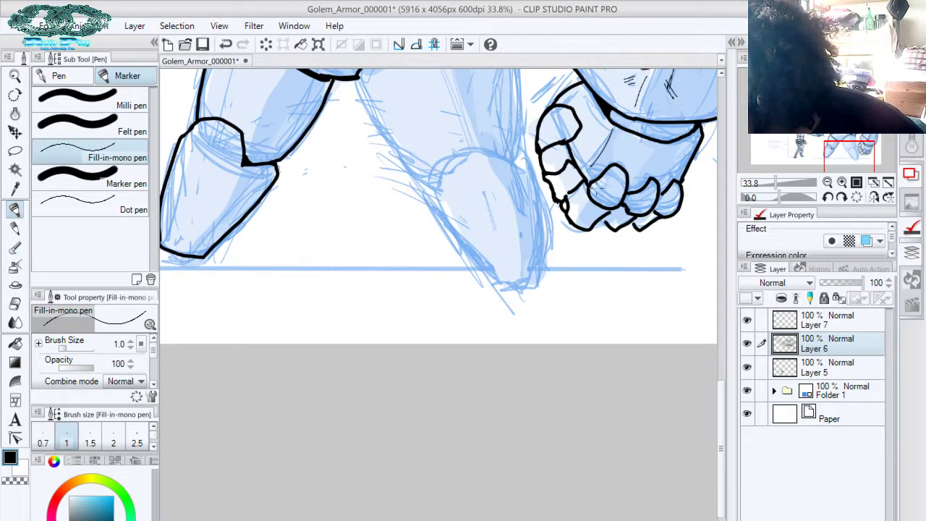
{"action": "mouse_move", "coordinate": [595, 184]}
{"action": "left_mouse_down"}
{"action": "mouse_move", "coordinate": [592, 192]}
{"action": "mouse_move", "coordinate": [648, 172]}
{"action": "mouse_move", "coordinate": [640, 181]}
{"action": "mouse_move", "coordinate": [654, 165]}
{"action": "left_mouse_up"}
{"action": "left_click_drag", "start_coordinate": [609, 146], "coordinate": [646, 179]}
{"action": "mouse_move", "coordinate": [591, 211]}
{"action": "left_mouse_down"}
{"action": "mouse_move", "coordinate": [602, 196]}
{"action": "mouse_move", "coordinate": [658, 249]}
{"action": "left_mouse_up"}
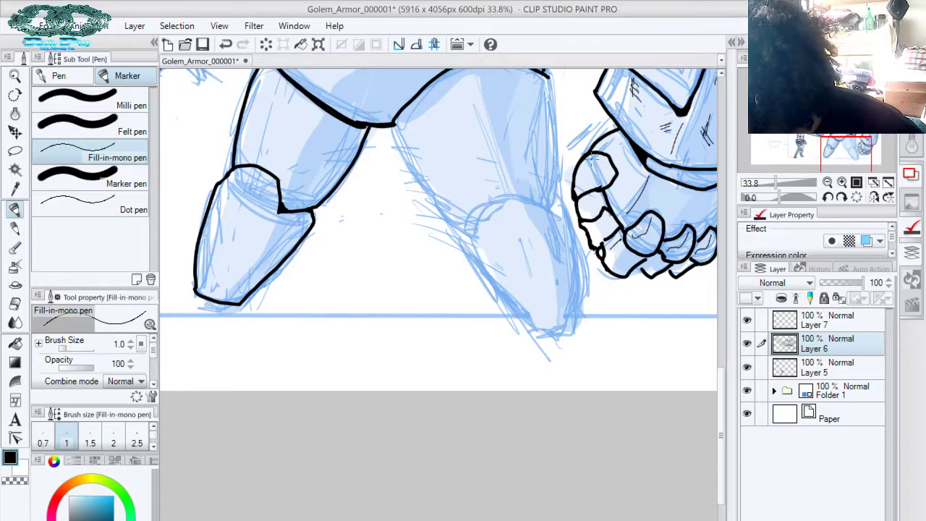
{"action": "mouse_move", "coordinate": [591, 160]}
{"action": "left_mouse_down"}
{"action": "mouse_move", "coordinate": [606, 170]}
{"action": "mouse_move", "coordinate": [594, 215]}
{"action": "mouse_move", "coordinate": [601, 233]}
{"action": "left_mouse_up"}
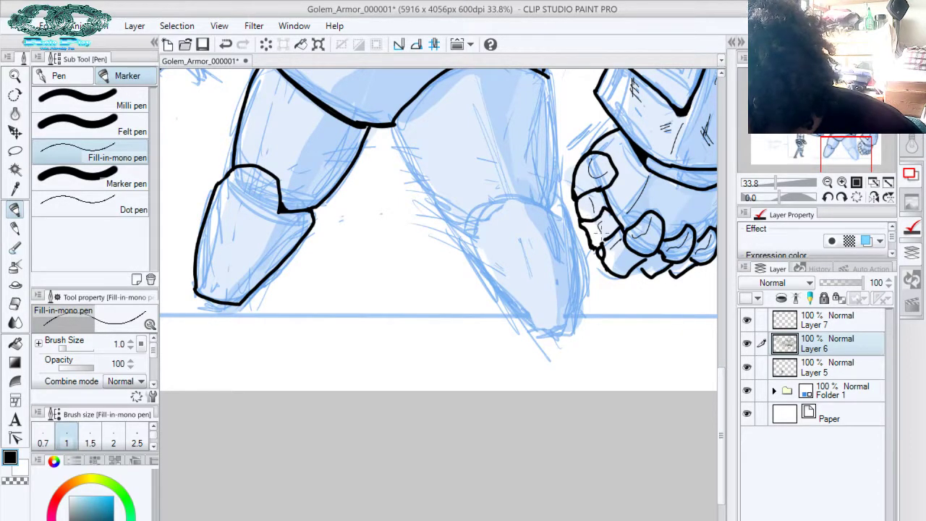
Ink the outer and inner edges of the studded-shoulder side thigh with the Marker pen
{"action": "left_click_drag", "start_coordinate": [647, 149], "coordinate": [535, 346]}
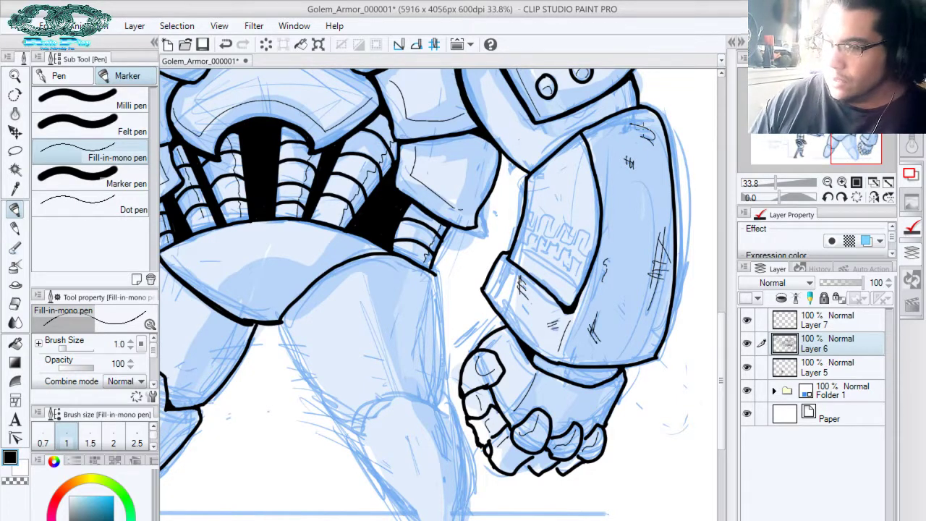
{"action": "left_click", "coordinate": [135, 176]}
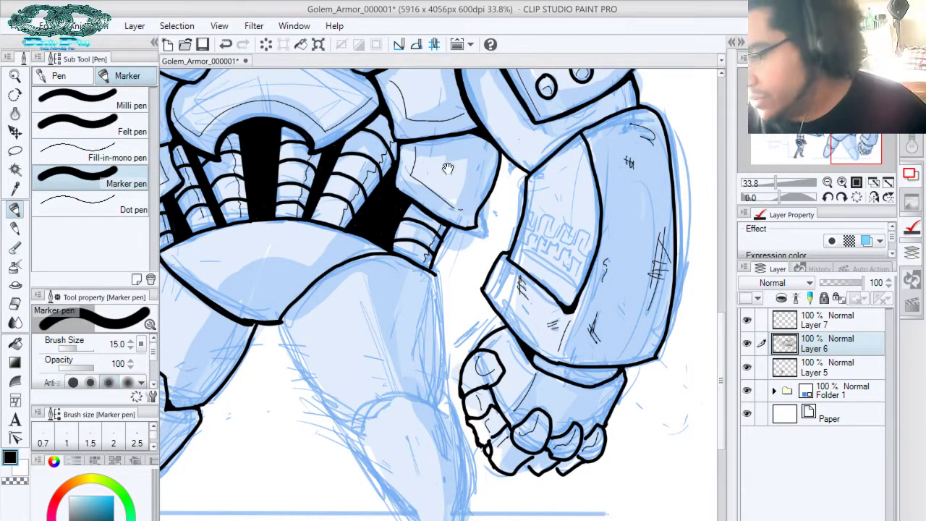
{"action": "left_click_drag", "start_coordinate": [485, 249], "coordinate": [533, 144]}
{"action": "mouse_move", "coordinate": [481, 168]}
{"action": "left_mouse_down"}
{"action": "mouse_move", "coordinate": [496, 250]}
{"action": "mouse_move", "coordinate": [488, 295]}
{"action": "left_mouse_up"}
{"action": "left_click_drag", "start_coordinate": [410, 204], "coordinate": [442, 171]}
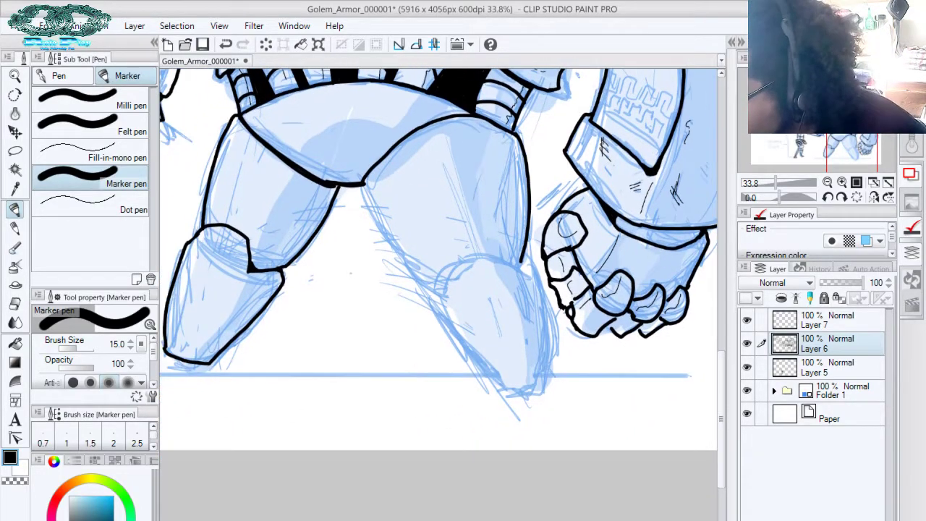
{"action": "mouse_move", "coordinate": [364, 178]}
{"action": "left_mouse_down"}
{"action": "mouse_move", "coordinate": [367, 198]}
{"action": "mouse_move", "coordinate": [433, 292]}
{"action": "left_mouse_up"}
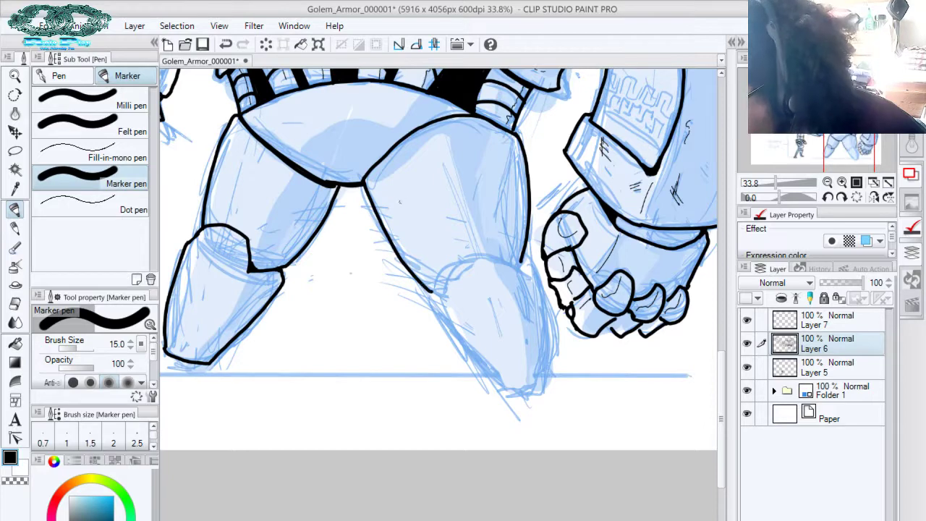
Ink the curved knee edge that closes the lower end of the studded-shoulder side thigh
{"action": "mouse_move", "coordinate": [518, 262]}
{"action": "left_mouse_down"}
{"action": "mouse_move", "coordinate": [456, 259]}
{"action": "mouse_move", "coordinate": [434, 270]}
{"action": "mouse_move", "coordinate": [429, 293]}
{"action": "left_mouse_up"}
{"action": "key", "text": "ctrl+z"}
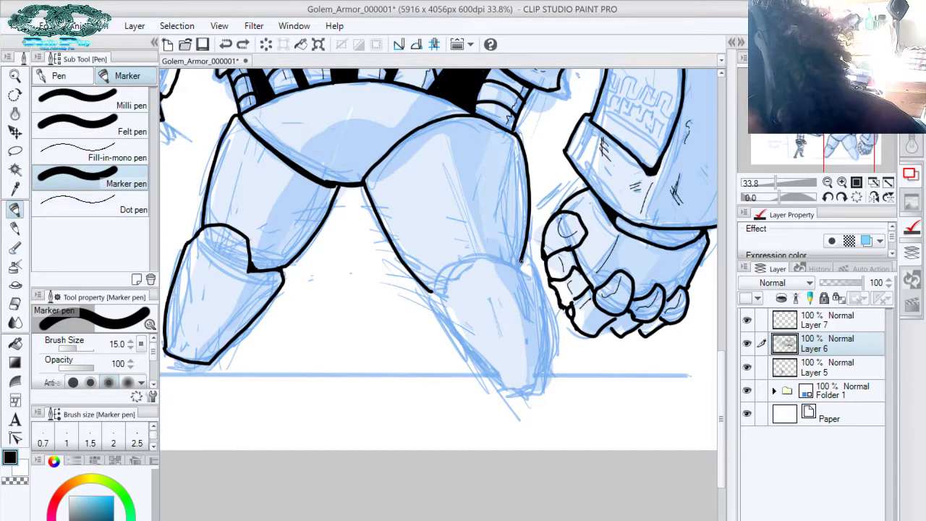
{"action": "mouse_move", "coordinate": [524, 261]}
{"action": "left_mouse_down"}
{"action": "mouse_move", "coordinate": [457, 264]}
{"action": "mouse_move", "coordinate": [434, 301]}
{"action": "left_mouse_up"}
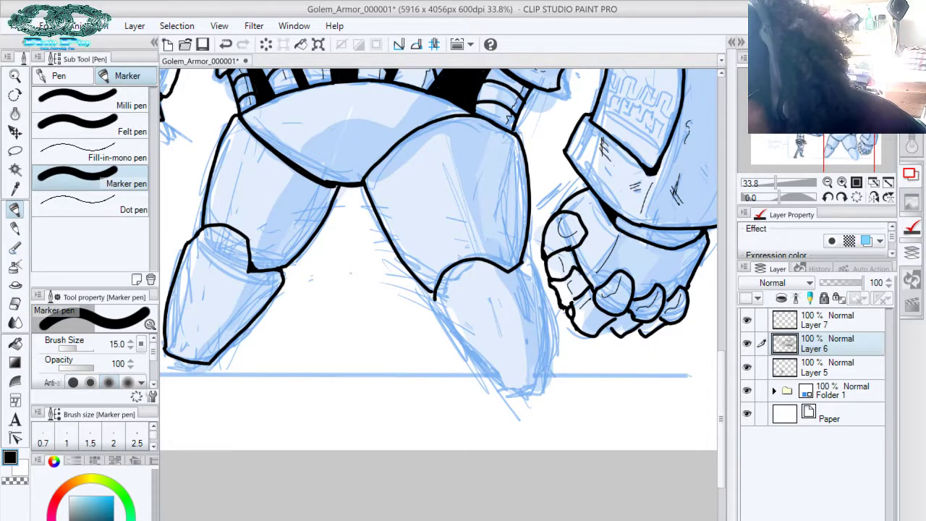
Ink the studded-shoulder side shin's outline down to its blunt foot end and fill the black wedge at the outer knee
{"action": "left_click_drag", "start_coordinate": [491, 264], "coordinate": [468, 204]}
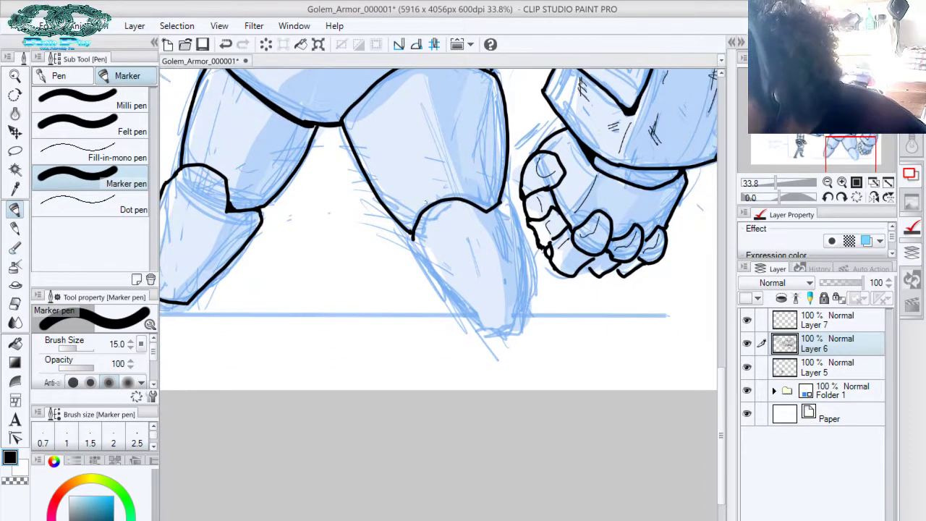
{"action": "left_click_drag", "start_coordinate": [413, 235], "coordinate": [484, 331]}
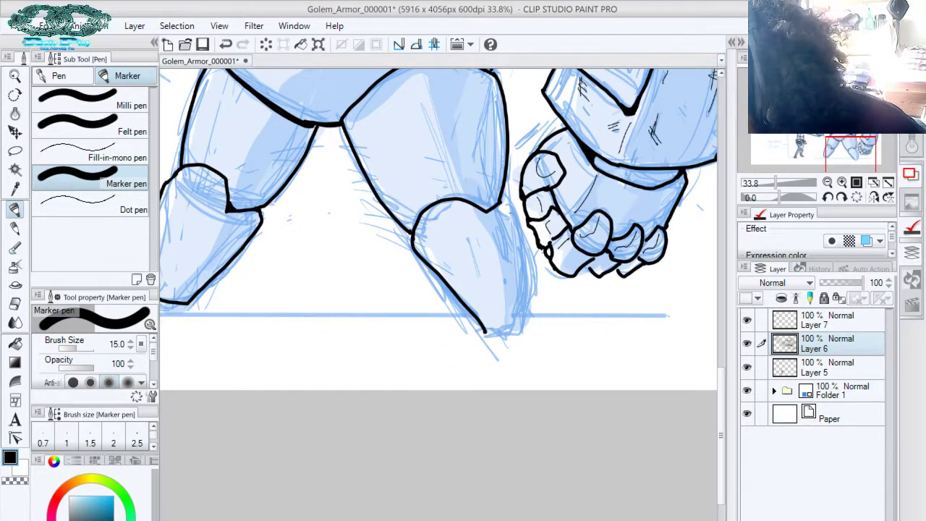
{"action": "mouse_move", "coordinate": [496, 204]}
{"action": "left_mouse_down"}
{"action": "mouse_move", "coordinate": [504, 199]}
{"action": "mouse_move", "coordinate": [522, 229]}
{"action": "mouse_move", "coordinate": [532, 327]}
{"action": "mouse_move", "coordinate": [486, 335]}
{"action": "mouse_move", "coordinate": [532, 321]}
{"action": "left_mouse_up"}
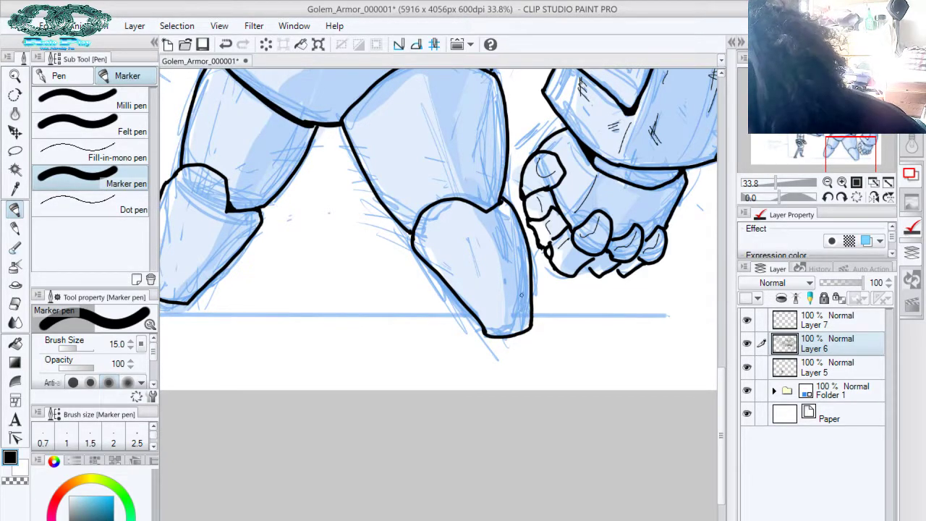
{"action": "mouse_move", "coordinate": [501, 199]}
{"action": "left_mouse_down"}
{"action": "mouse_move", "coordinate": [527, 225]}
{"action": "mouse_move", "coordinate": [507, 230]}
{"action": "mouse_move", "coordinate": [513, 241]}
{"action": "mouse_move", "coordinate": [527, 225]}
{"action": "mouse_move", "coordinate": [515, 237]}
{"action": "left_mouse_up"}
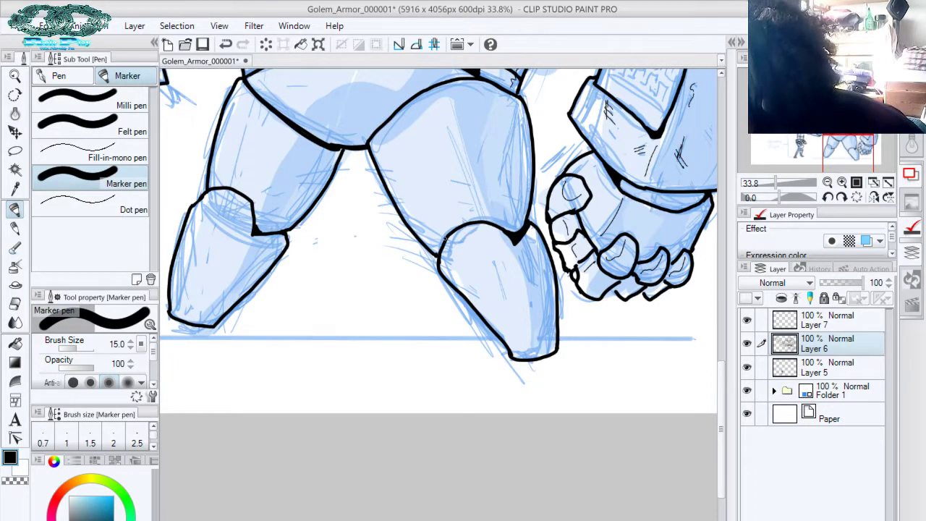
Refine the inner knee corner where the studded-shoulder side thigh meets the shin
{"action": "left_click_drag", "start_coordinate": [447, 234], "coordinate": [445, 275]}
{"action": "left_click_drag", "start_coordinate": [448, 233], "coordinate": [445, 279]}
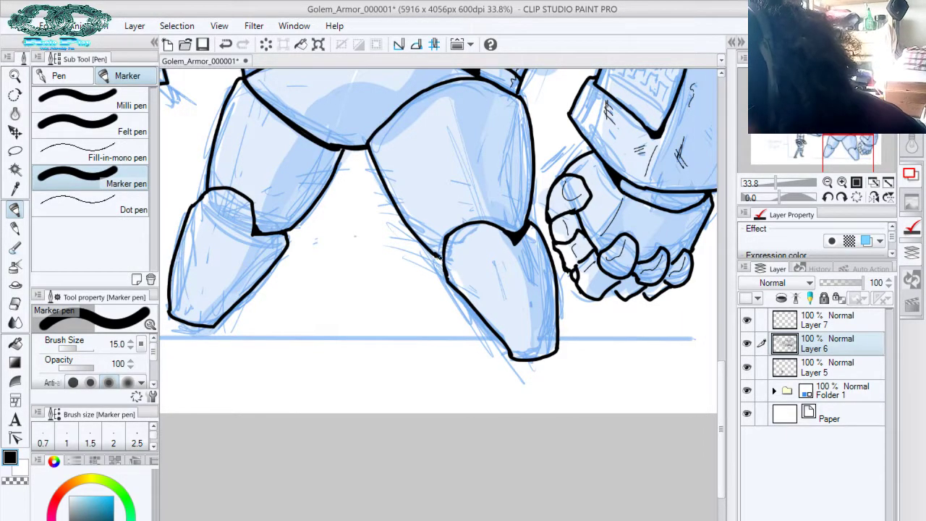
{"action": "left_click_drag", "start_coordinate": [444, 241], "coordinate": [442, 276]}
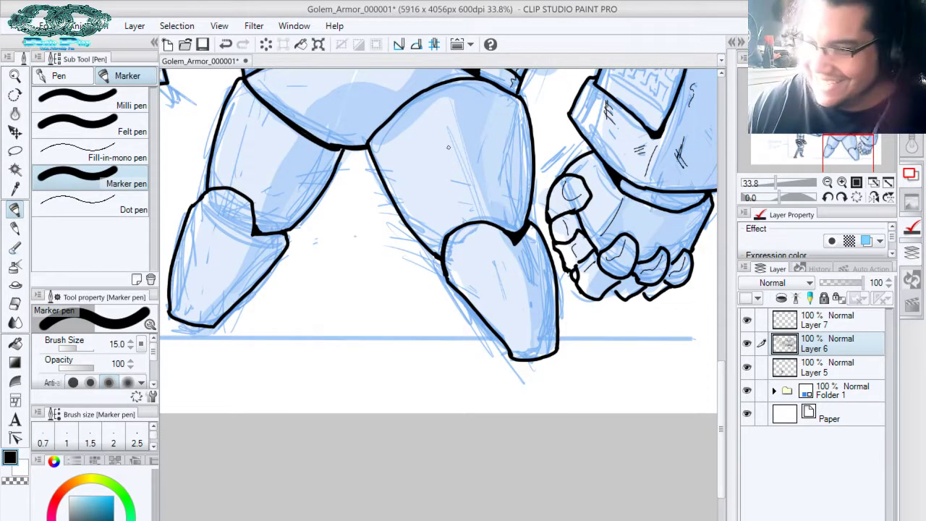
Draw thin lengthwise plane lines down both thighs and both shins with the Fill-in-mono pen
{"action": "left_click", "coordinate": [119, 154]}
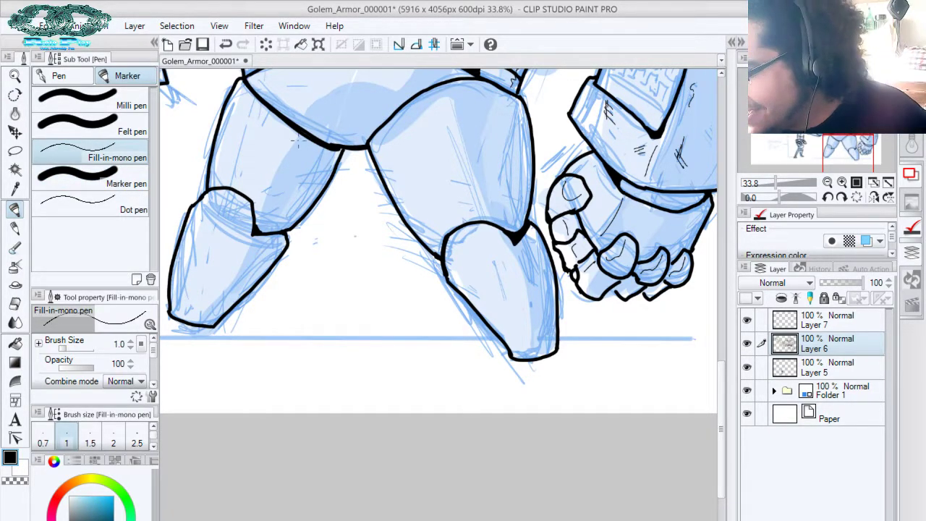
{"action": "left_click_drag", "start_coordinate": [298, 136], "coordinate": [263, 211]}
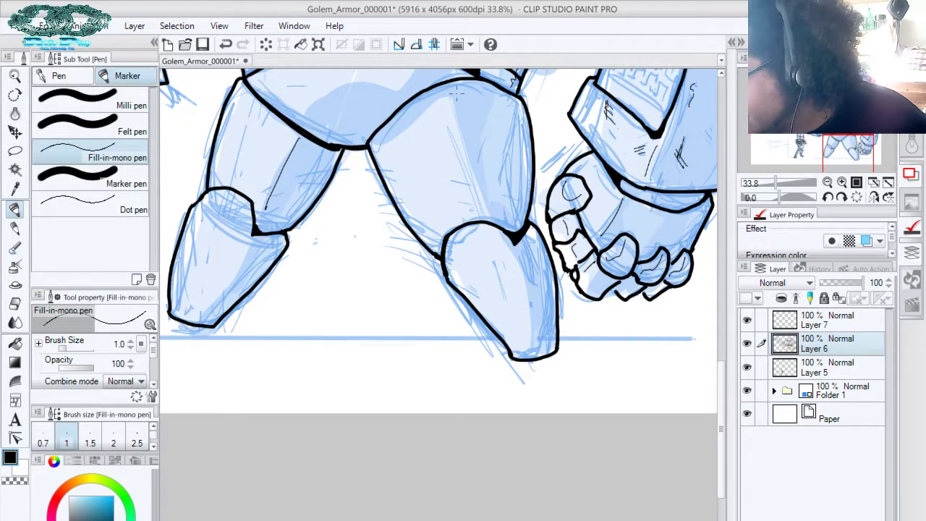
{"action": "mouse_move", "coordinate": [457, 95]}
{"action": "left_mouse_down"}
{"action": "mouse_move", "coordinate": [482, 208]}
{"action": "mouse_move", "coordinate": [528, 279]}
{"action": "mouse_move", "coordinate": [534, 310]}
{"action": "left_mouse_up"}
{"action": "scroll", "coordinate": [495, 170], "scroll_direction": "down", "scroll_amount": 1}
{"action": "left_click_drag", "start_coordinate": [362, 217], "coordinate": [490, 210]}
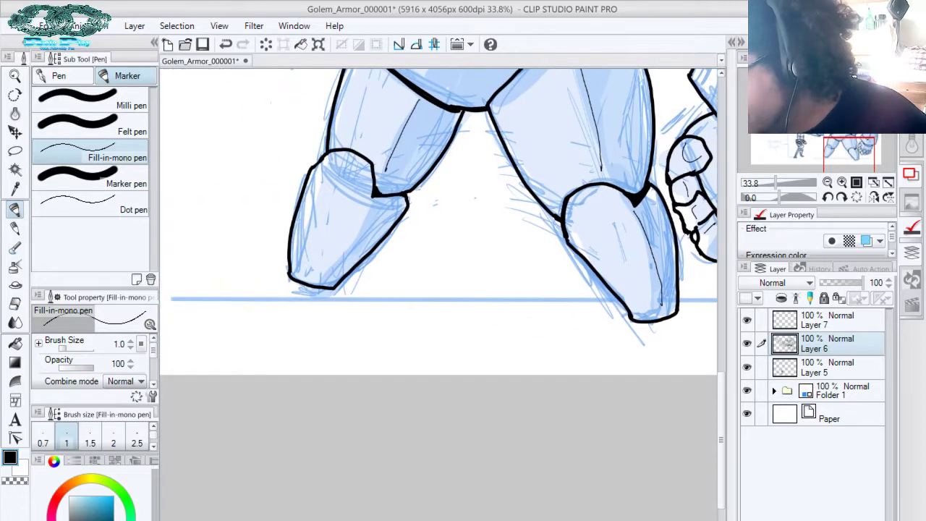
{"action": "left_click_drag", "start_coordinate": [372, 202], "coordinate": [333, 271]}
Add small scratch and chip marks to the armor of both shins
{"action": "left_click_drag", "start_coordinate": [499, 131], "coordinate": [526, 221]}
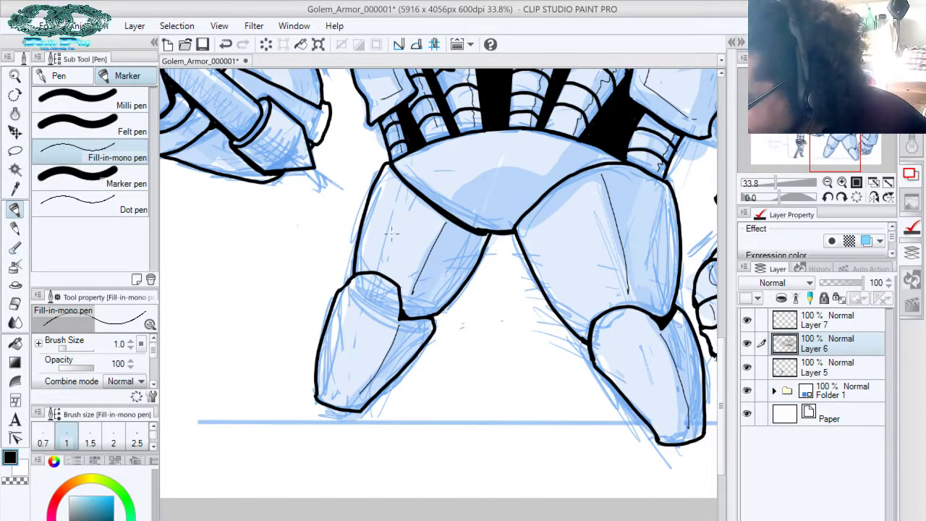
{"action": "left_click_drag", "start_coordinate": [321, 379], "coordinate": [326, 392]}
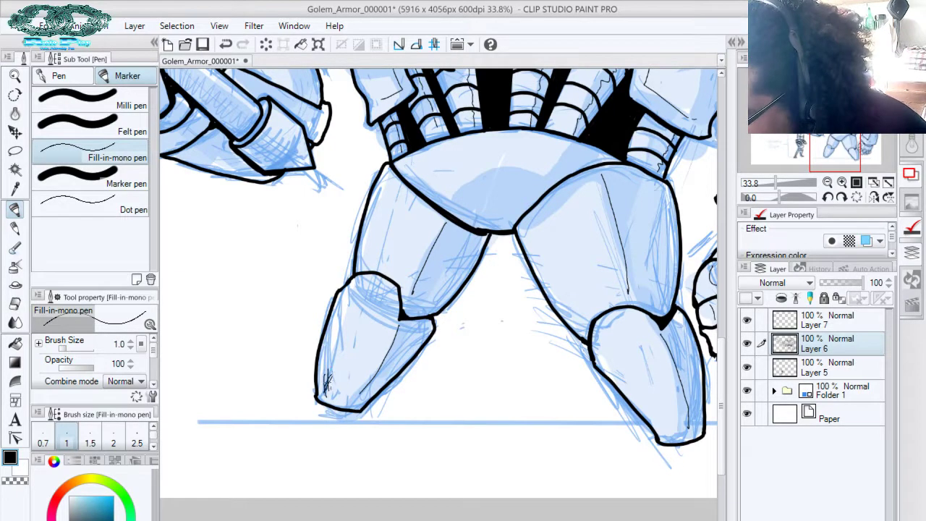
{"action": "left_click_drag", "start_coordinate": [349, 334], "coordinate": [358, 330]}
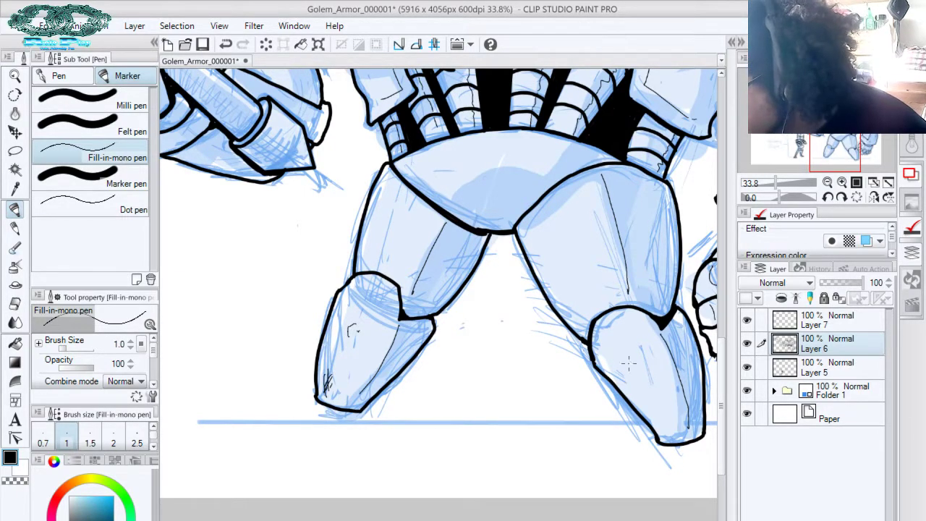
{"action": "left_click_drag", "start_coordinate": [612, 370], "coordinate": [627, 384]}
{"action": "mouse_move", "coordinate": [649, 349]}
{"action": "left_mouse_down"}
{"action": "mouse_move", "coordinate": [630, 311]}
{"action": "mouse_move", "coordinate": [637, 318]}
{"action": "left_mouse_up"}
{"action": "left_click_drag", "start_coordinate": [625, 308], "coordinate": [632, 312]}
{"action": "left_click_drag", "start_coordinate": [648, 382], "coordinate": [654, 376]}
Add small scratch marks across the studded-shoulder side thigh and at its inner edge
{"action": "mouse_move", "coordinate": [576, 227]}
{"action": "left_mouse_down"}
{"action": "mouse_move", "coordinate": [609, 227]}
{"action": "mouse_move", "coordinate": [599, 239]}
{"action": "left_mouse_up"}
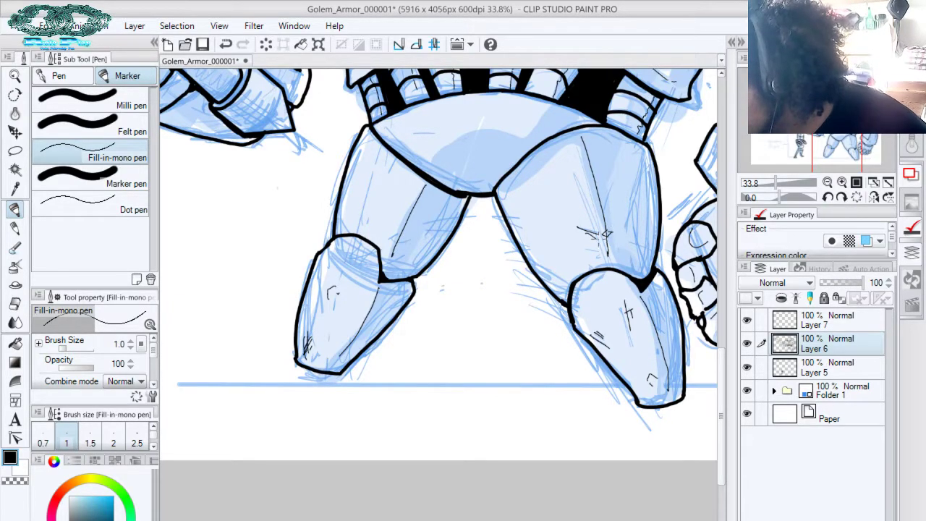
{"action": "left_click_drag", "start_coordinate": [506, 217], "coordinate": [524, 224]}
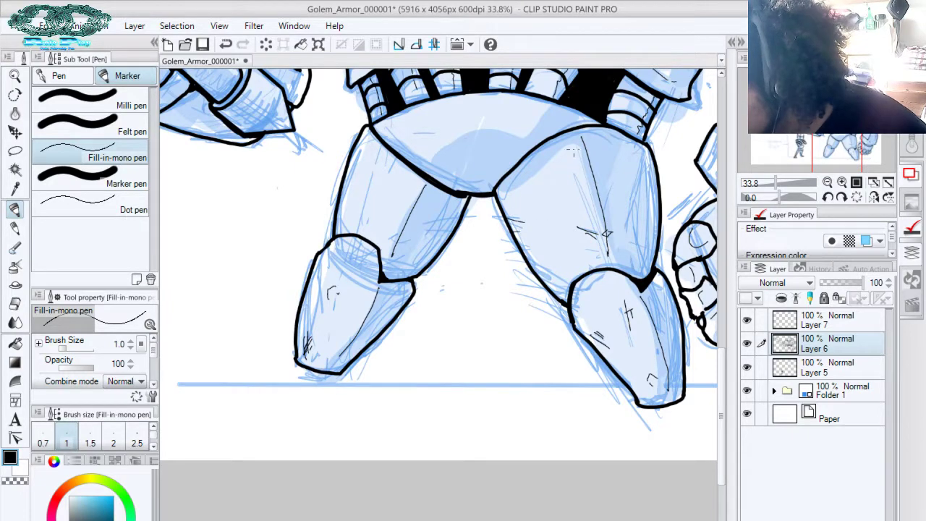
{"action": "left_click_drag", "start_coordinate": [631, 168], "coordinate": [637, 183]}
Draw a thin arc and scratch marks on the pelvis plate, and add scratches to the spiked-shoulder side thigh
{"action": "left_click_drag", "start_coordinate": [585, 164], "coordinate": [684, 226]}
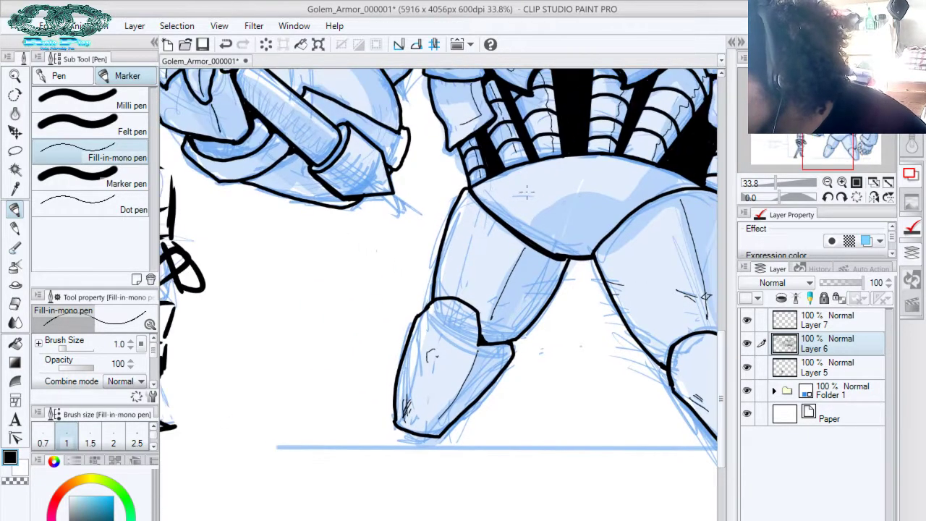
{"action": "mouse_move", "coordinate": [533, 229]}
{"action": "left_mouse_down"}
{"action": "mouse_move", "coordinate": [538, 220]}
{"action": "mouse_move", "coordinate": [598, 227]}
{"action": "left_mouse_up"}
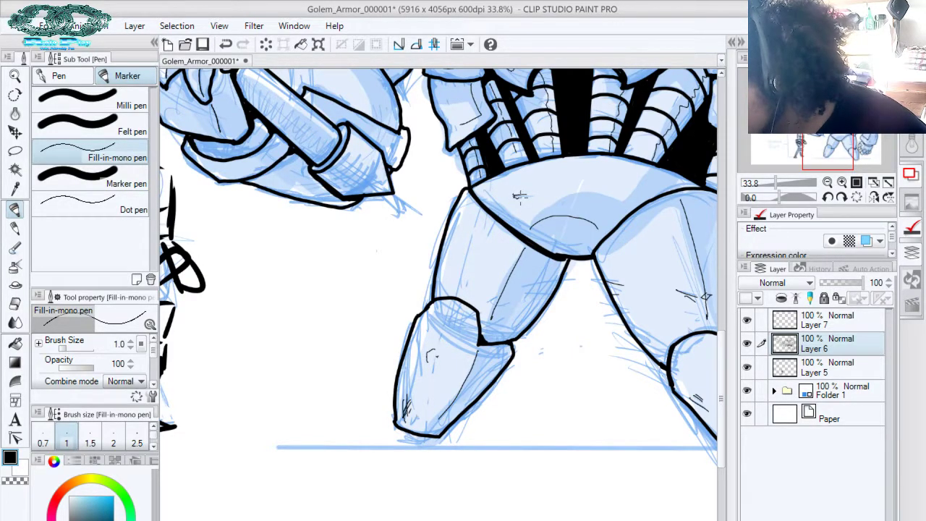
{"action": "left_click_drag", "start_coordinate": [520, 196], "coordinate": [531, 195]}
{"action": "mouse_move", "coordinate": [476, 215]}
{"action": "left_mouse_down"}
{"action": "mouse_move", "coordinate": [473, 253]}
{"action": "mouse_move", "coordinate": [455, 268]}
{"action": "left_mouse_up"}
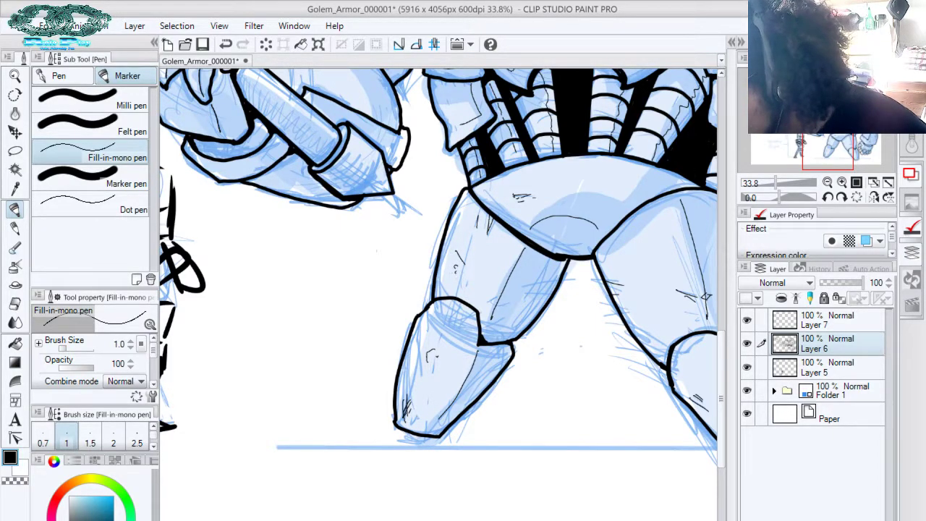
{"action": "left_click_drag", "start_coordinate": [586, 206], "coordinate": [481, 284]}
{"action": "left_click_drag", "start_coordinate": [591, 233], "coordinate": [513, 332]}
{"action": "left_click_drag", "start_coordinate": [502, 195], "coordinate": [541, 334]}
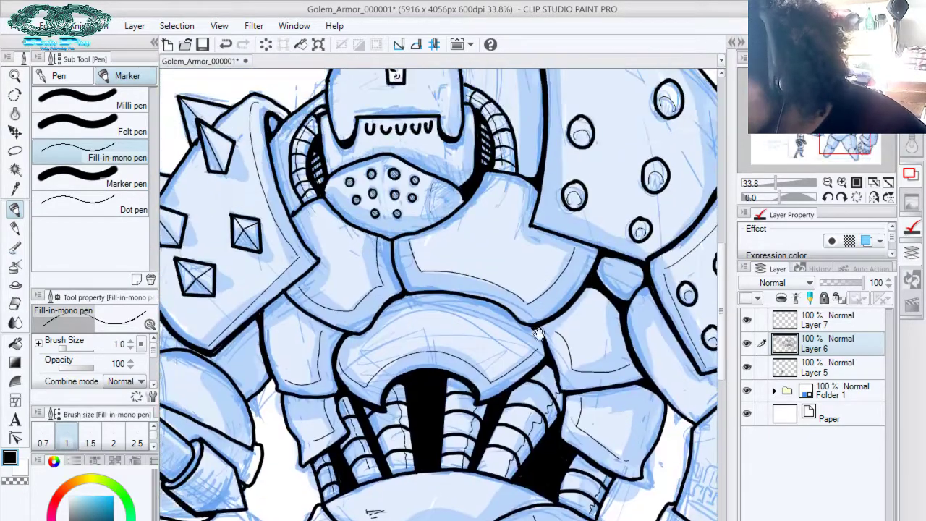
Add thin scratch and chip marks to the chest plate and the upper studded shoulder pad
{"action": "left_click_drag", "start_coordinate": [472, 209], "coordinate": [477, 223]}
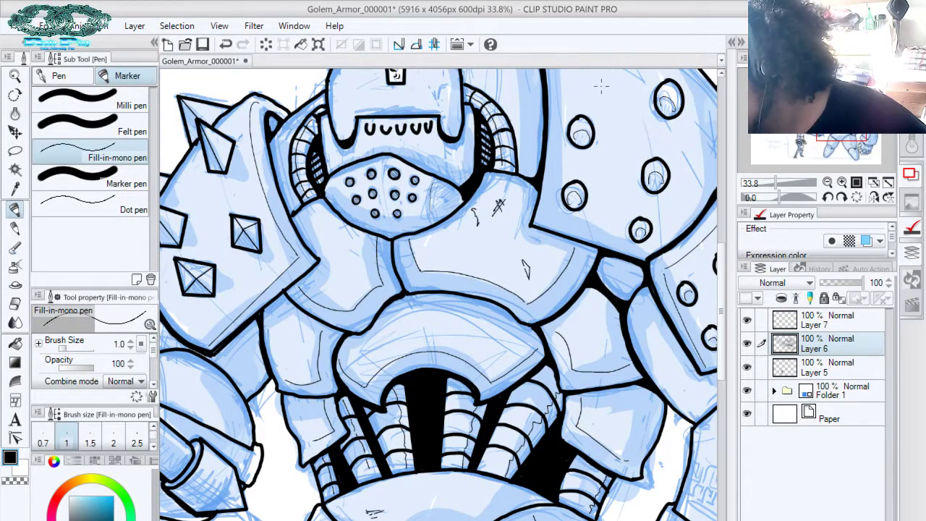
{"action": "left_click_drag", "start_coordinate": [611, 230], "coordinate": [509, 382]}
{"action": "mouse_move", "coordinate": [577, 250]}
{"action": "left_mouse_down"}
{"action": "mouse_move", "coordinate": [512, 197]}
{"action": "mouse_move", "coordinate": [545, 221]}
{"action": "mouse_move", "coordinate": [543, 257]}
{"action": "mouse_move", "coordinate": [534, 250]}
{"action": "mouse_move", "coordinate": [547, 259]}
{"action": "mouse_move", "coordinate": [547, 238]}
{"action": "mouse_move", "coordinate": [597, 262]}
{"action": "left_mouse_up"}
{"action": "left_click_drag", "start_coordinate": [506, 204], "coordinate": [543, 224]}
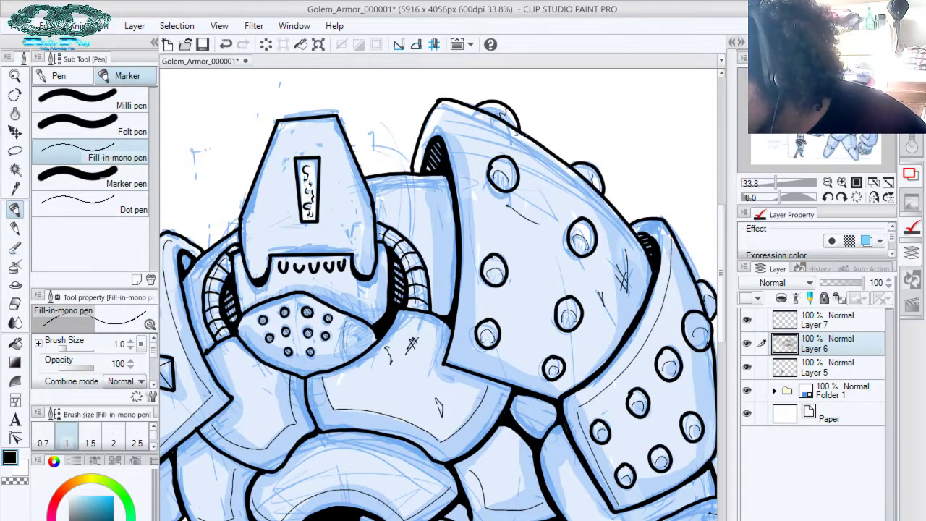
{"action": "mouse_move", "coordinate": [551, 154]}
{"action": "left_mouse_down"}
{"action": "mouse_move", "coordinate": [552, 183]}
{"action": "mouse_move", "coordinate": [557, 168]}
{"action": "mouse_move", "coordinate": [542, 174]}
{"action": "left_mouse_up"}
{"action": "key", "text": "ctrl+z"}
{"action": "left_click_drag", "start_coordinate": [552, 214], "coordinate": [666, 201]}
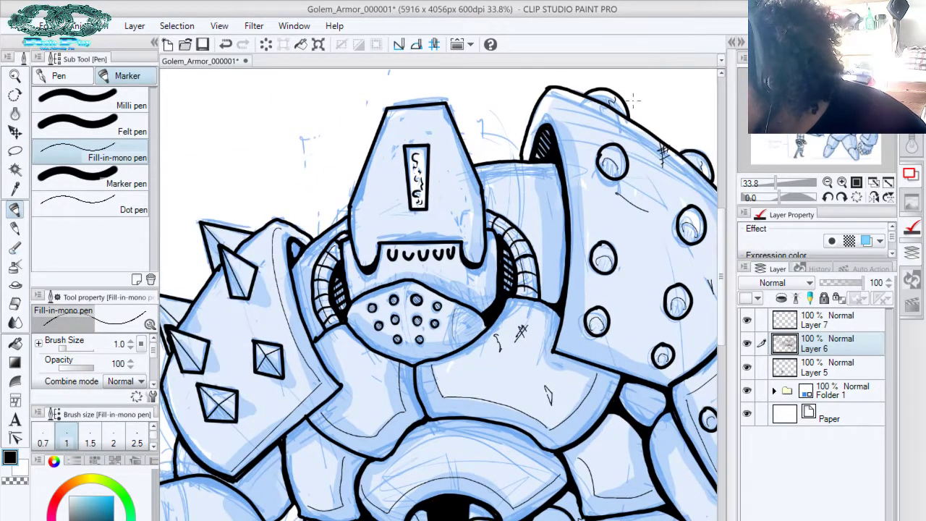
{"action": "left_click_drag", "start_coordinate": [632, 101], "coordinate": [594, 142]}
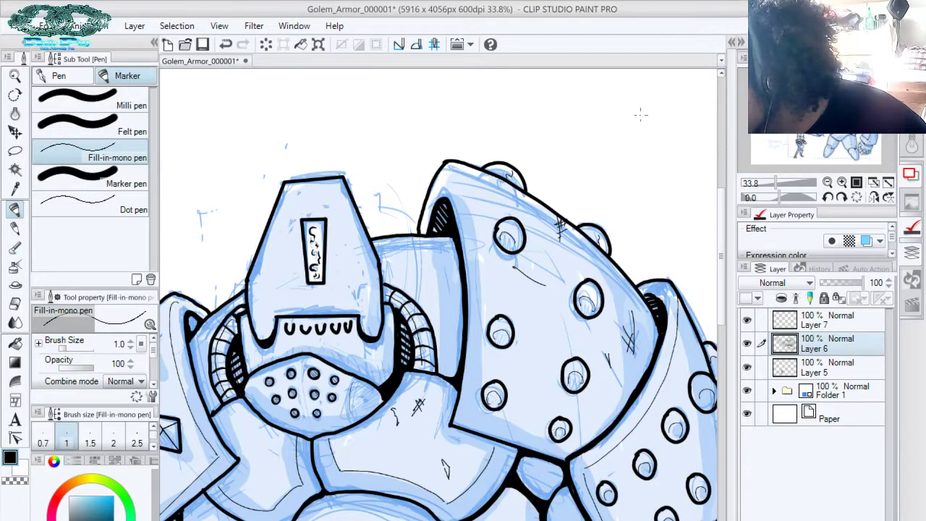
Hatch shadows under the spiked shoulder pad's lower corner and in the gap at its upper inner edge
{"action": "left_click_drag", "start_coordinate": [529, 296], "coordinate": [693, 100]}
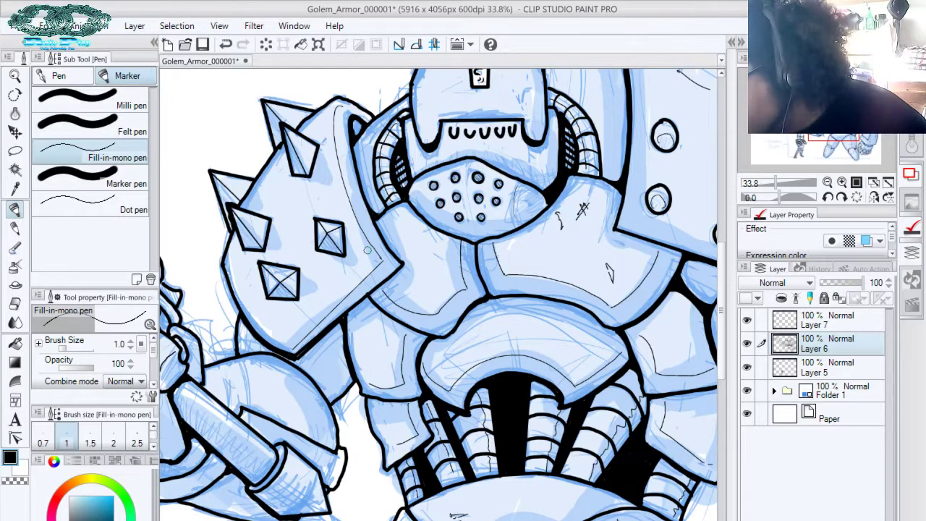
{"action": "left_click_drag", "start_coordinate": [367, 249], "coordinate": [503, 135]}
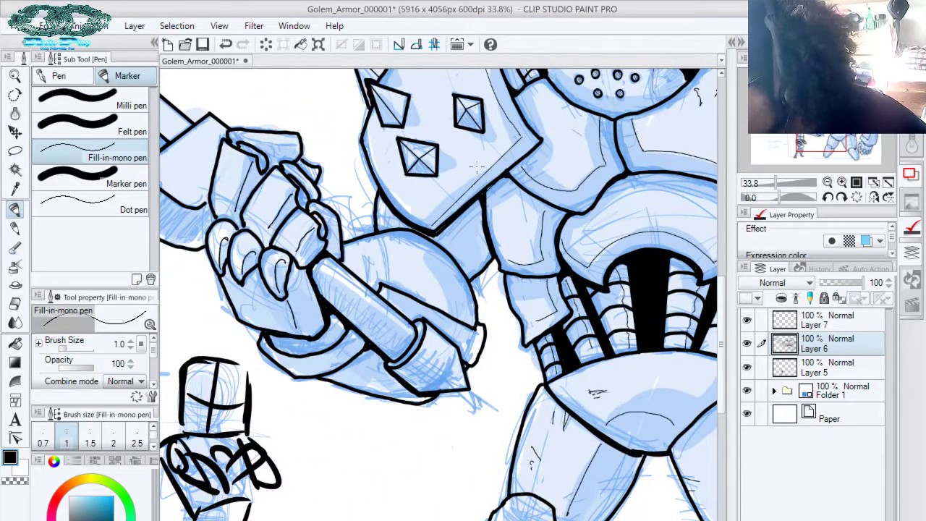
{"action": "mouse_move", "coordinate": [499, 179]}
{"action": "left_mouse_down"}
{"action": "mouse_move", "coordinate": [492, 210]}
{"action": "mouse_move", "coordinate": [470, 215]}
{"action": "mouse_move", "coordinate": [476, 229]}
{"action": "left_mouse_up"}
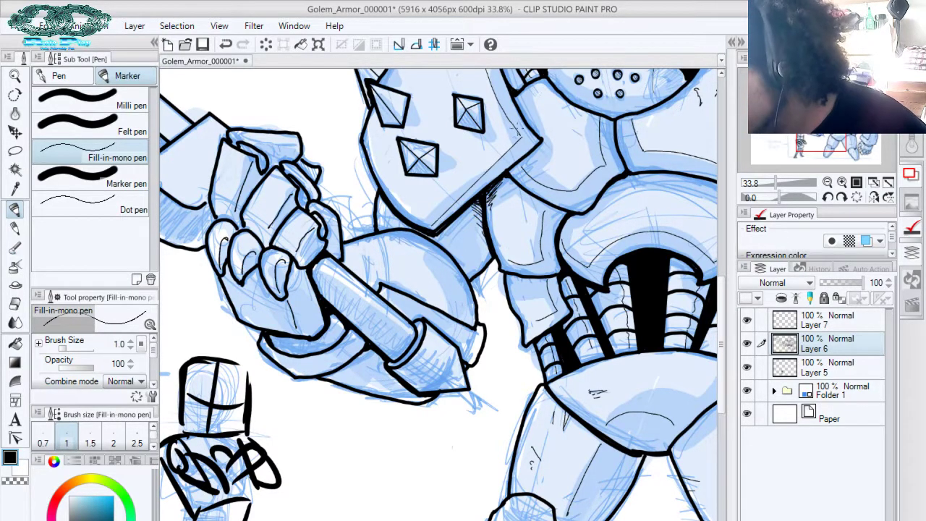
{"action": "left_click_drag", "start_coordinate": [595, 171], "coordinate": [494, 334]}
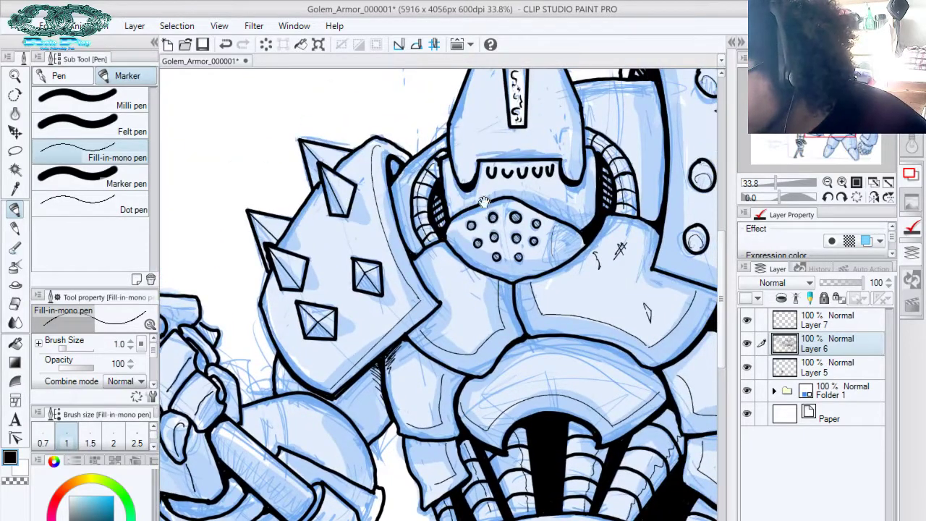
{"action": "left_click_drag", "start_coordinate": [398, 156], "coordinate": [387, 178]}
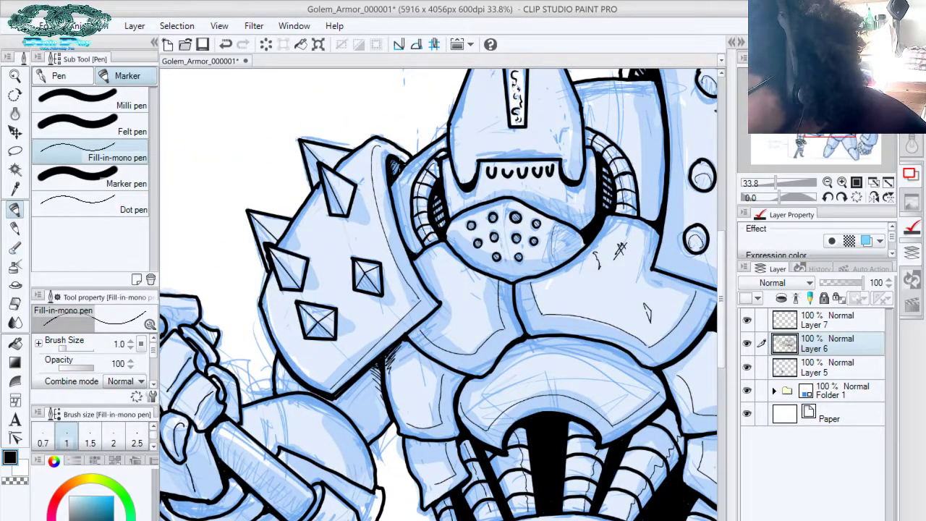
Hatch a small shadow on the chest plate's outer corner beneath the studded shoulder pad
{"action": "left_click_drag", "start_coordinate": [534, 137], "coordinate": [397, 155]}
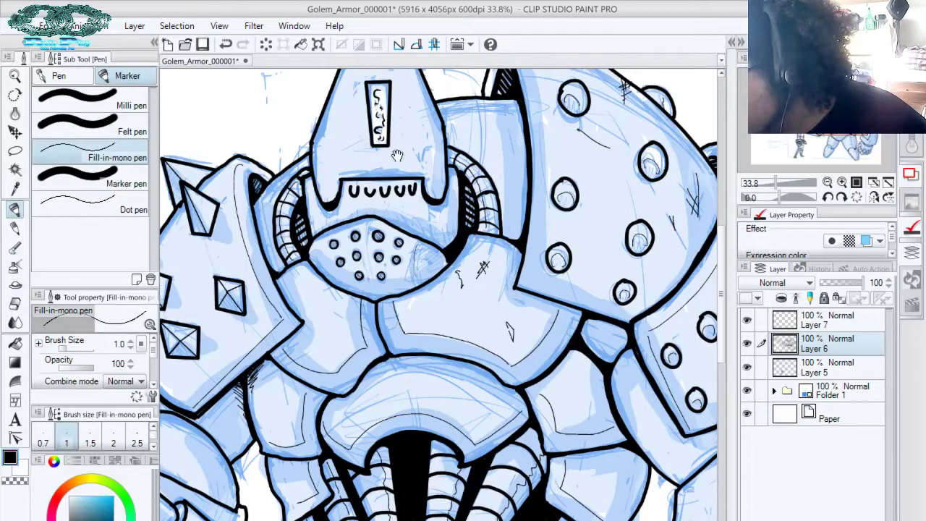
{"action": "left_click_drag", "start_coordinate": [554, 160], "coordinate": [548, 131]}
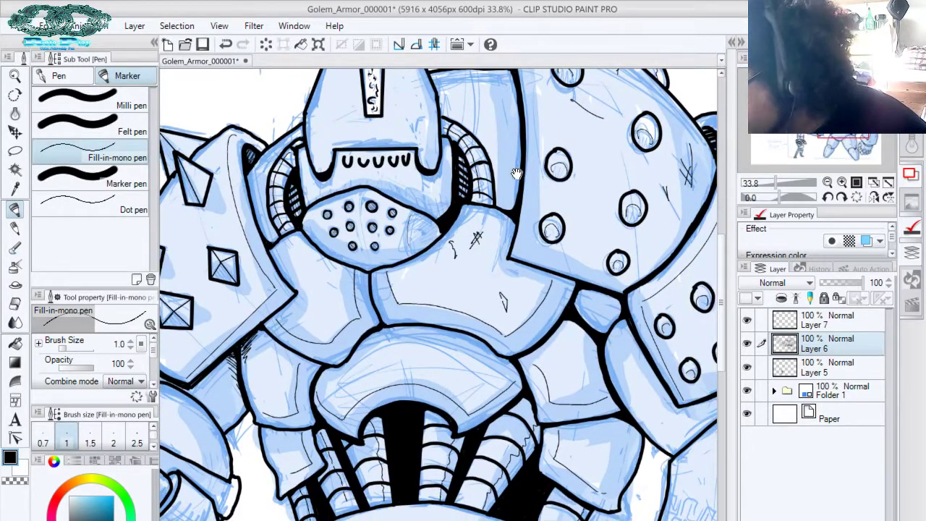
{"action": "left_click_drag", "start_coordinate": [582, 200], "coordinate": [556, 161]}
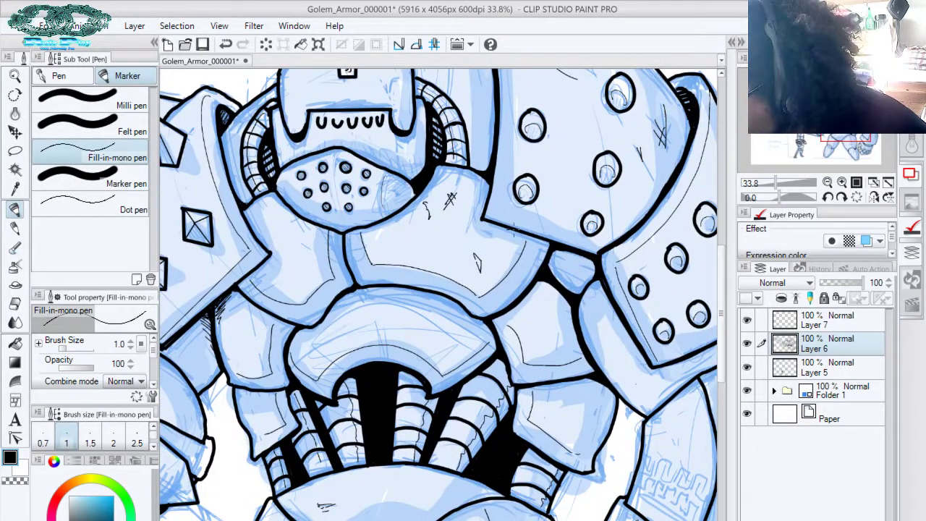
{"action": "left_click_drag", "start_coordinate": [530, 238], "coordinate": [550, 250]}
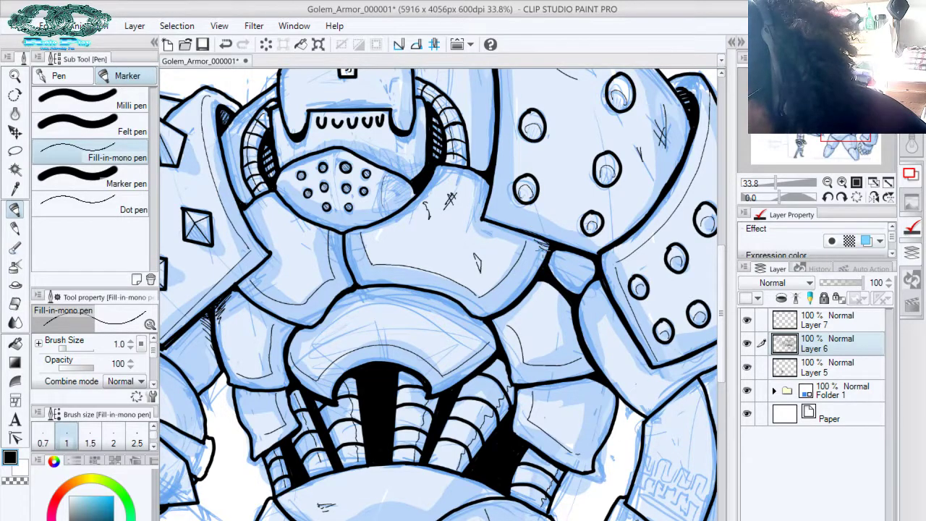
Draw thin shadow lines on the small shoulder joint and on the upper arm along the lower studded plate's edges
{"action": "left_click_drag", "start_coordinate": [561, 216], "coordinate": [565, 141]}
{"action": "left_click_drag", "start_coordinate": [538, 201], "coordinate": [563, 220]}
{"action": "left_click_drag", "start_coordinate": [562, 174], "coordinate": [557, 194]}
{"action": "mouse_move", "coordinate": [565, 173]}
{"action": "left_mouse_down"}
{"action": "mouse_move", "coordinate": [561, 204]}
{"action": "mouse_move", "coordinate": [598, 186]}
{"action": "mouse_move", "coordinate": [595, 198]}
{"action": "mouse_move", "coordinate": [473, 186]}
{"action": "left_mouse_up"}
{"action": "key", "text": "ctrl+z"}
{"action": "key", "text": "ctrl+z"}
{"action": "left_click_drag", "start_coordinate": [469, 220], "coordinate": [515, 303]}
{"action": "mouse_move", "coordinate": [486, 256]}
{"action": "left_mouse_down"}
{"action": "mouse_move", "coordinate": [527, 298]}
{"action": "mouse_move", "coordinate": [574, 277]}
{"action": "left_mouse_up"}
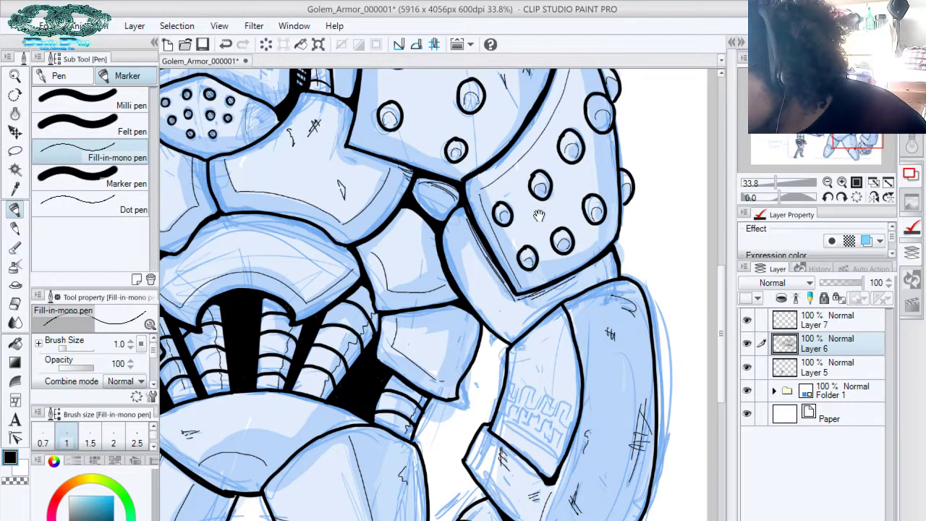
Add small scratch and chip marks between the studs of the lower studded shoulder plate
{"action": "left_click_drag", "start_coordinate": [580, 92], "coordinate": [577, 101]}
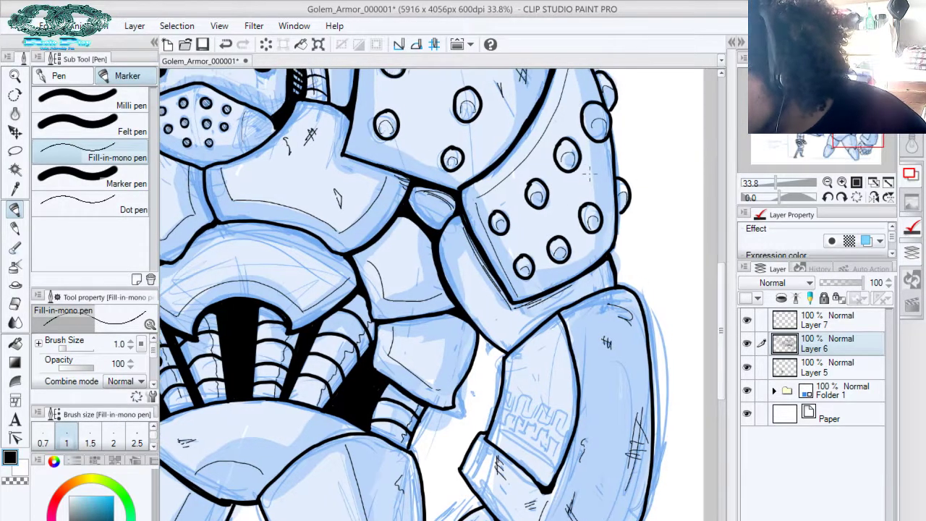
{"action": "left_click_drag", "start_coordinate": [571, 187], "coordinate": [589, 174]}
{"action": "mouse_move", "coordinate": [574, 189]}
{"action": "left_mouse_down"}
{"action": "mouse_move", "coordinate": [592, 180]}
{"action": "mouse_move", "coordinate": [582, 182]}
{"action": "left_mouse_up"}
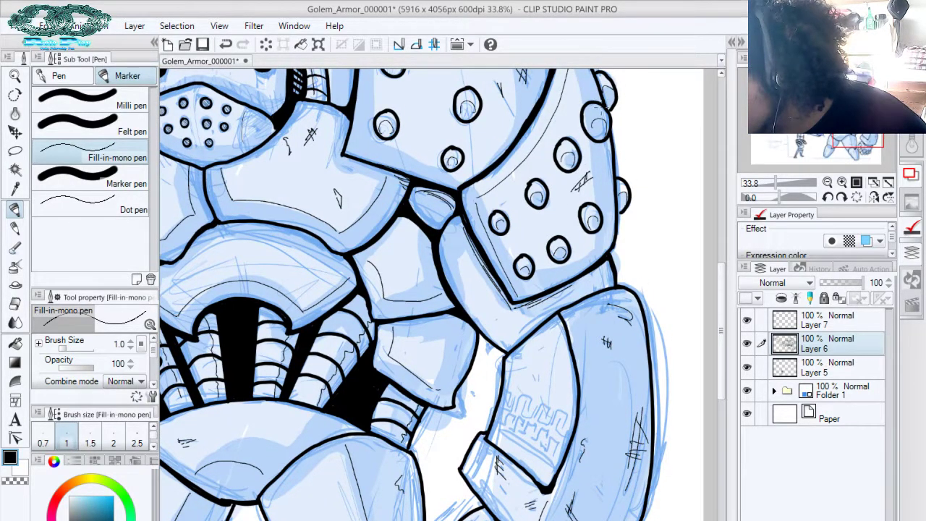
{"action": "left_click_drag", "start_coordinate": [581, 243], "coordinate": [580, 256]}
{"action": "left_click_drag", "start_coordinate": [582, 251], "coordinate": [587, 247]}
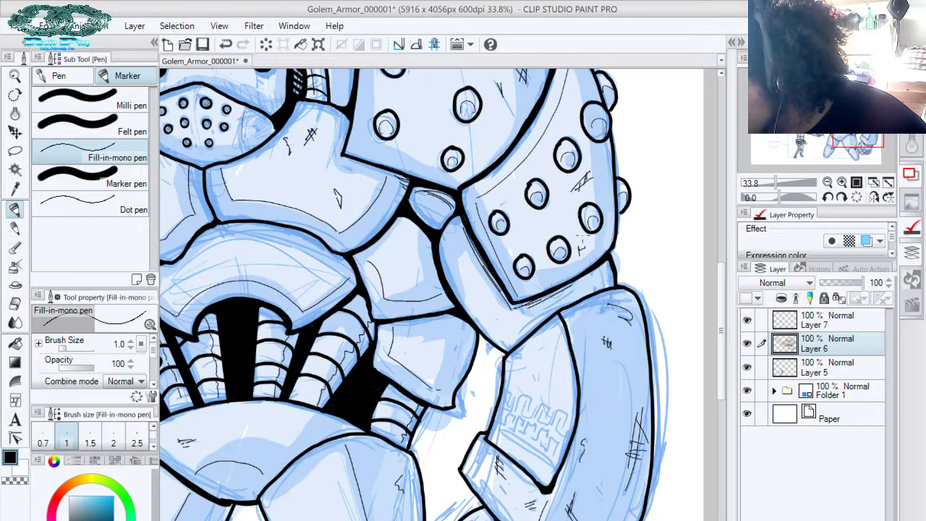
{"action": "left_click_drag", "start_coordinate": [579, 141], "coordinate": [598, 221]}
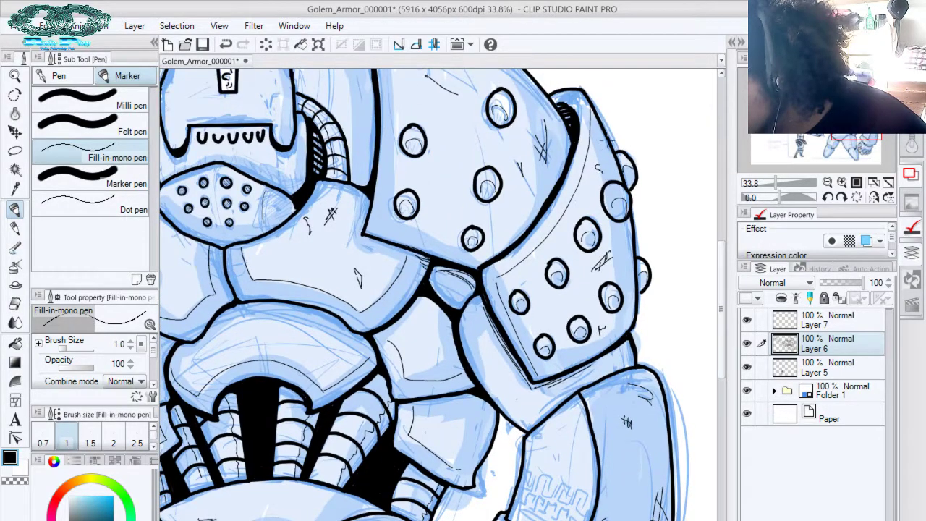
Add crossed scratches and a small chip mark to the collar plate between the helmet and the studded shoulder
{"action": "mouse_move", "coordinate": [420, 303]}
{"action": "left_mouse_down"}
{"action": "mouse_move", "coordinate": [552, 347]}
{"action": "mouse_move", "coordinate": [598, 412]}
{"action": "left_mouse_up"}
{"action": "mouse_move", "coordinate": [494, 163]}
{"action": "left_mouse_down"}
{"action": "mouse_move", "coordinate": [501, 182]}
{"action": "mouse_move", "coordinate": [504, 175]}
{"action": "left_mouse_up"}
{"action": "mouse_move", "coordinate": [491, 166]}
{"action": "left_mouse_down"}
{"action": "mouse_move", "coordinate": [508, 168]}
{"action": "mouse_move", "coordinate": [527, 199]}
{"action": "left_mouse_up"}
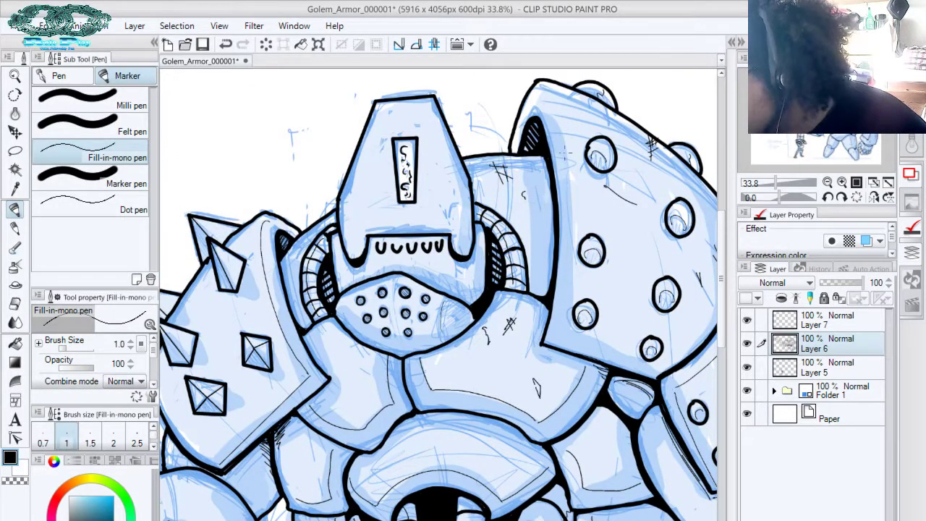
Add a small chip, crosshatched scratches and a thin diagonal scratch to the helmet's face around the slot
{"action": "left_click_drag", "start_coordinate": [565, 153], "coordinate": [631, 212]}
{"action": "left_click_drag", "start_coordinate": [484, 179], "coordinate": [490, 183]}
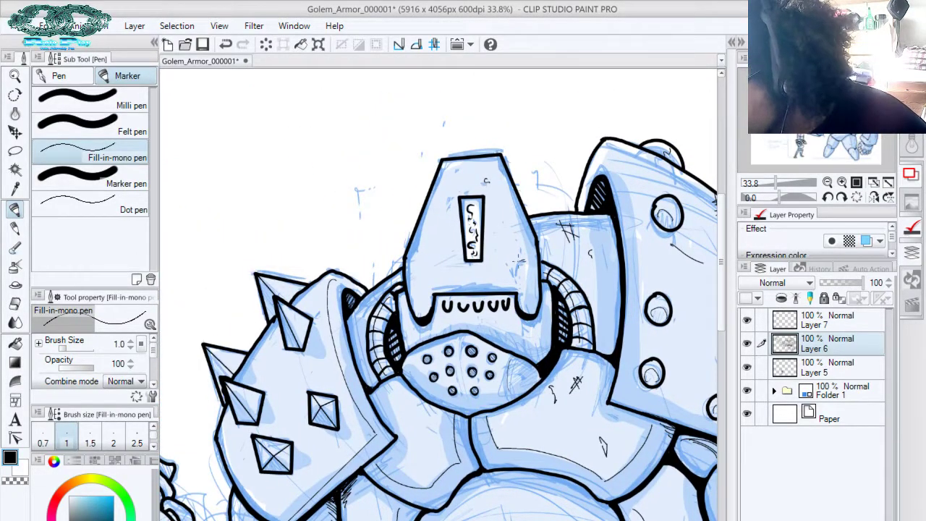
{"action": "mouse_move", "coordinate": [515, 263]}
{"action": "left_mouse_down"}
{"action": "mouse_move", "coordinate": [527, 281]}
{"action": "mouse_move", "coordinate": [523, 265]}
{"action": "left_mouse_up"}
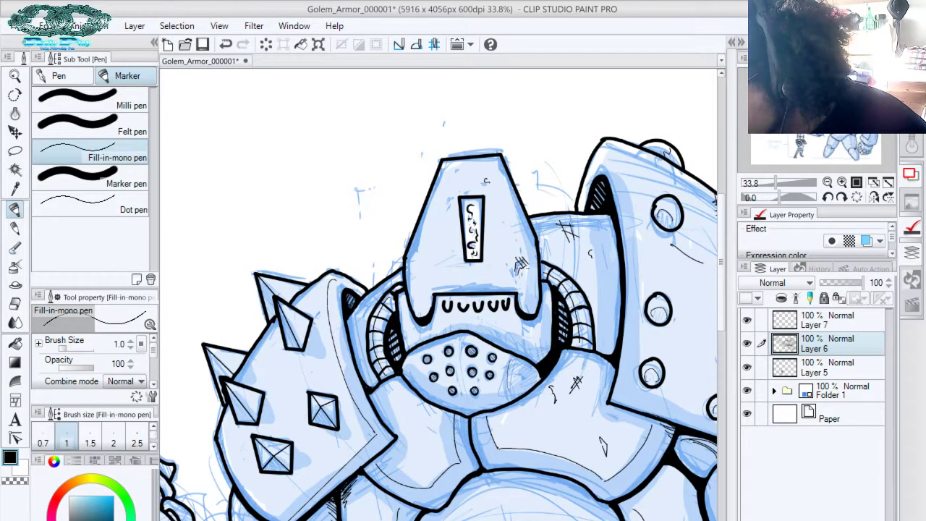
{"action": "left_click_drag", "start_coordinate": [430, 272], "coordinate": [452, 257]}
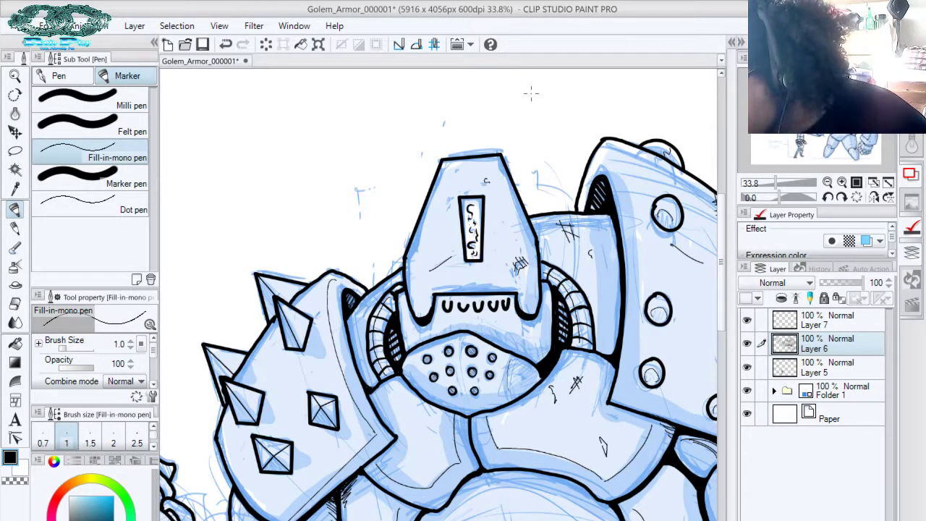
{"action": "mouse_move", "coordinate": [410, 296]}
{"action": "left_mouse_down"}
{"action": "mouse_move", "coordinate": [426, 310]}
{"action": "mouse_move", "coordinate": [461, 284]}
{"action": "mouse_move", "coordinate": [518, 286]}
{"action": "mouse_move", "coordinate": [508, 283]}
{"action": "left_mouse_up"}
{"action": "key", "text": "ctrl+z"}
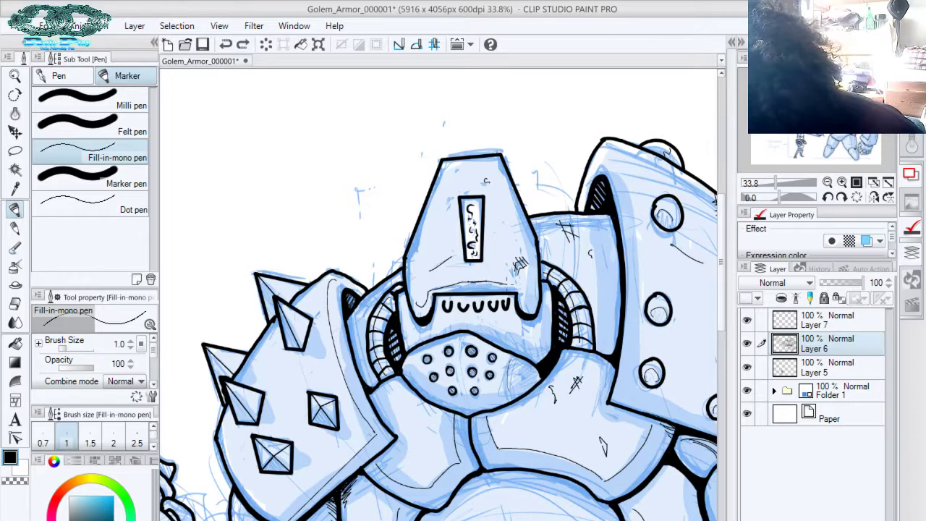
{"action": "key", "text": "ctrl+z"}
{"action": "key", "text": "ctrl+z"}
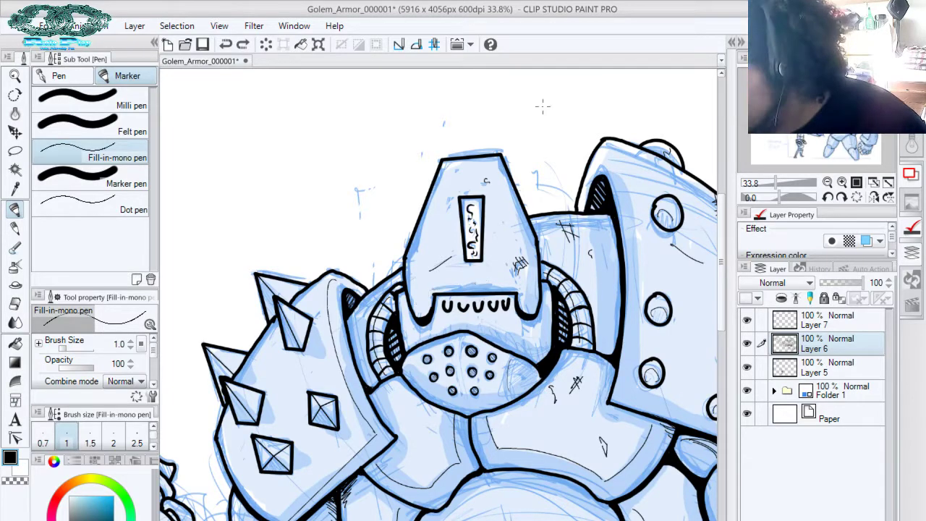
Draw thin contour lines inside the helmet's lower edge, above the teeth and around both cheek tips
{"action": "left_click", "coordinate": [827, 197]}
{"action": "left_click", "coordinate": [827, 198]}
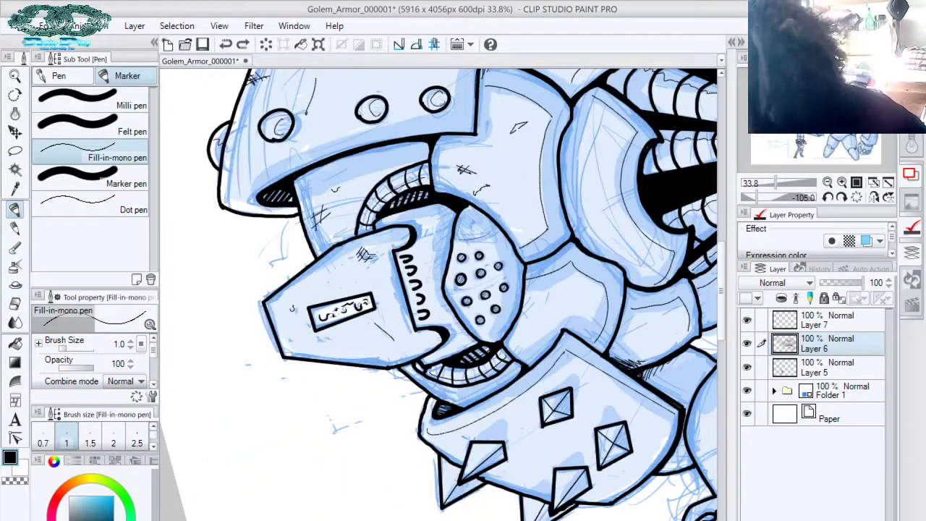
{"action": "mouse_move", "coordinate": [385, 245]}
{"action": "left_mouse_down"}
{"action": "mouse_move", "coordinate": [411, 331]}
{"action": "mouse_move", "coordinate": [437, 346]}
{"action": "left_mouse_up"}
{"action": "left_click_drag", "start_coordinate": [379, 247], "coordinate": [413, 225]}
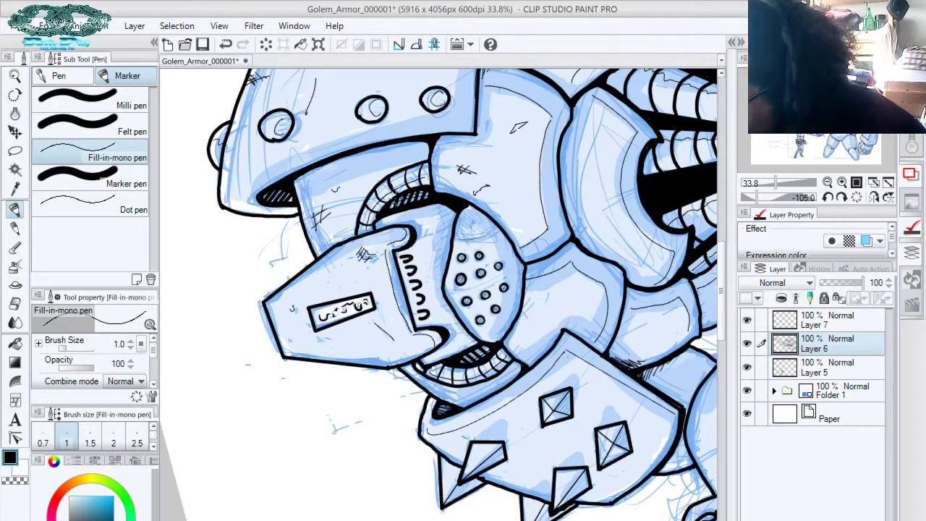
Hide the blue sketch in Folder 1 and show the whole drawing flipped horizontally
{"action": "left_click", "coordinate": [746, 391]}
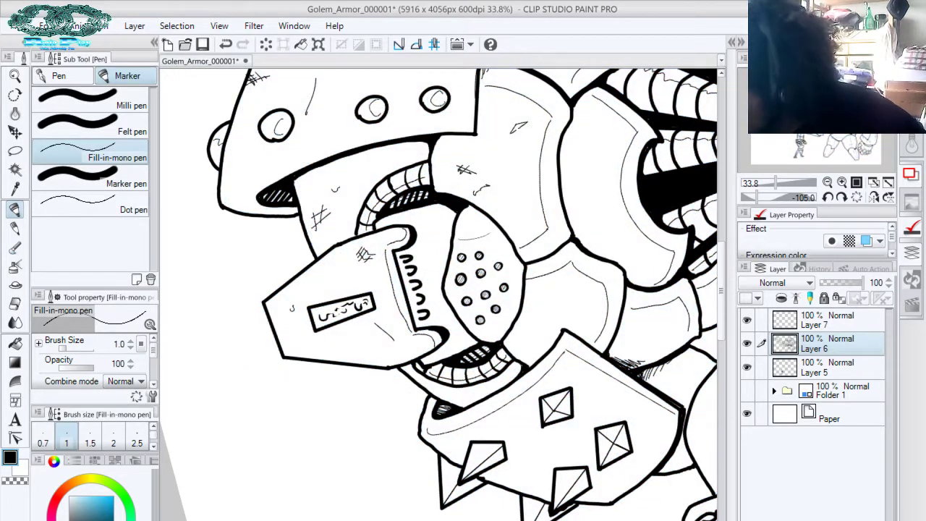
{"action": "left_click", "coordinate": [856, 197]}
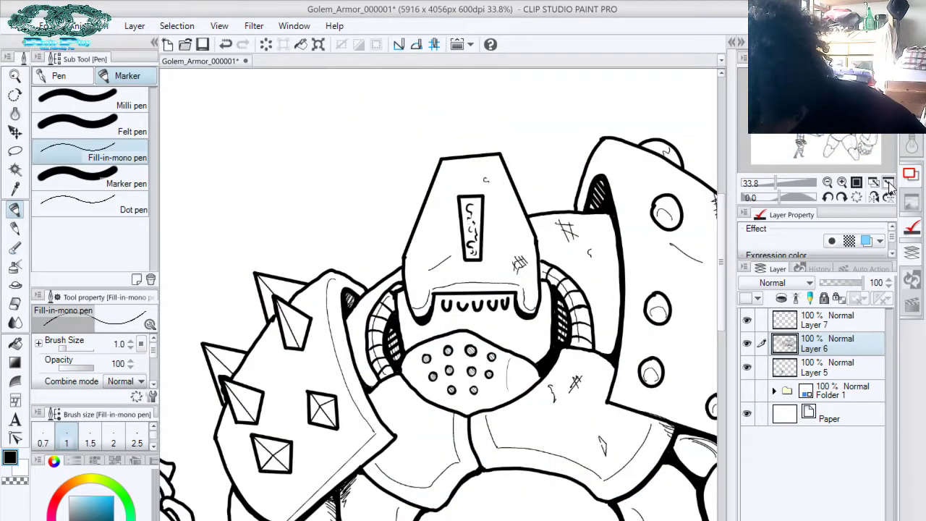
{"action": "left_click", "coordinate": [873, 196]}
{"action": "left_click", "coordinate": [888, 182]}
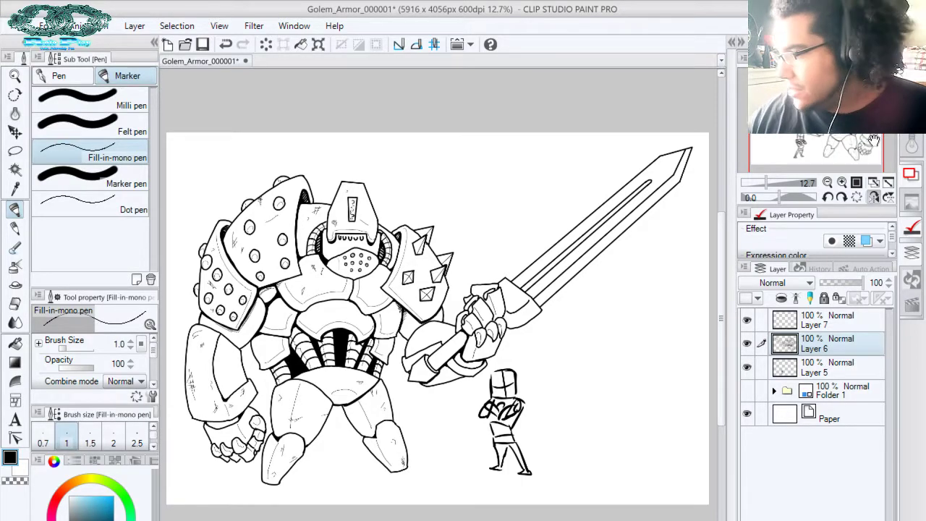
Erase the wavy thin contour line above the helmet's teeth, keeping the lines at the cheek tips
{"action": "scroll", "coordinate": [499, 330], "scroll_direction": "up", "scroll_amount": 5}
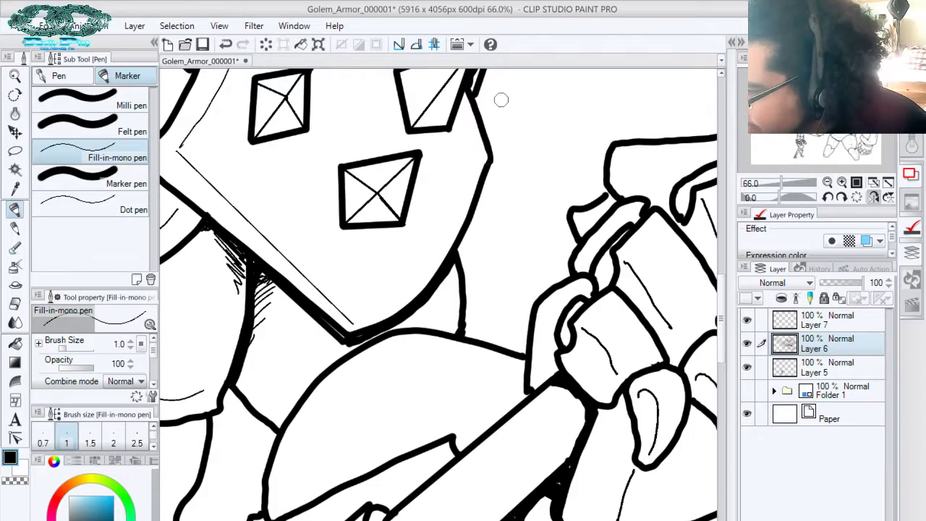
{"action": "left_click_drag", "start_coordinate": [365, 130], "coordinate": [475, 288]}
{"action": "left_click_drag", "start_coordinate": [345, 184], "coordinate": [508, 331]}
{"action": "left_click_drag", "start_coordinate": [431, 200], "coordinate": [539, 251]}
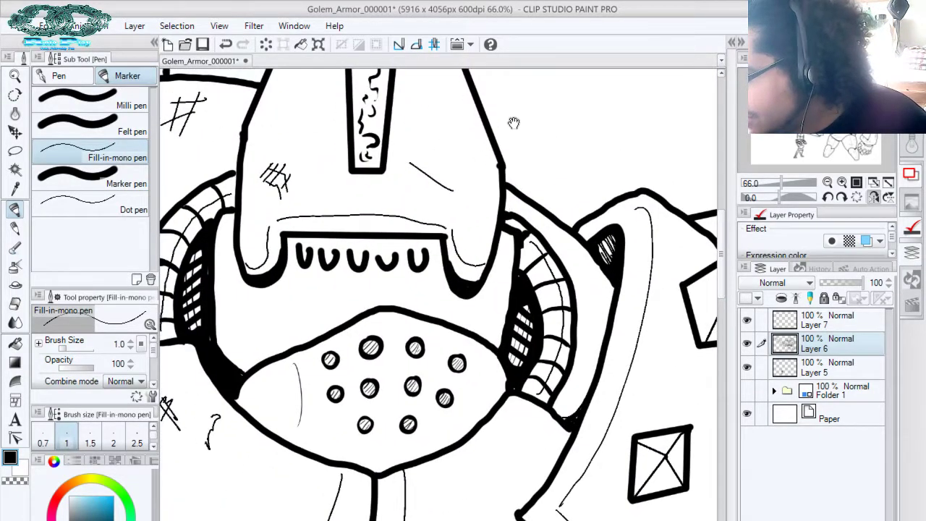
{"action": "mouse_move", "coordinate": [282, 217]}
{"action": "left_mouse_down"}
{"action": "mouse_move", "coordinate": [368, 210]}
{"action": "mouse_move", "coordinate": [443, 224]}
{"action": "left_mouse_up"}
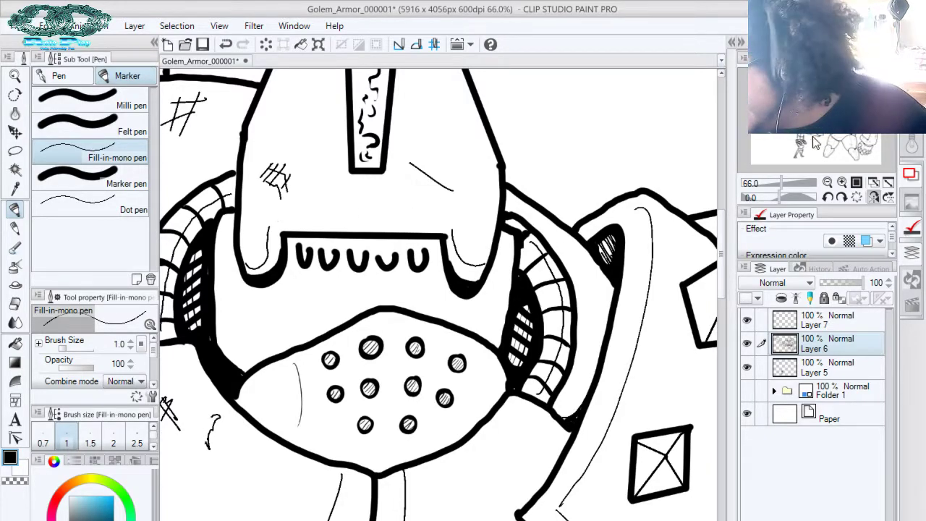
Redraw the contour above the helmet's teeth as one smooth thin arc and restore the upright view
{"action": "left_click", "coordinate": [785, 198]}
{"action": "left_click_drag", "start_coordinate": [785, 198], "coordinate": [748, 197]}
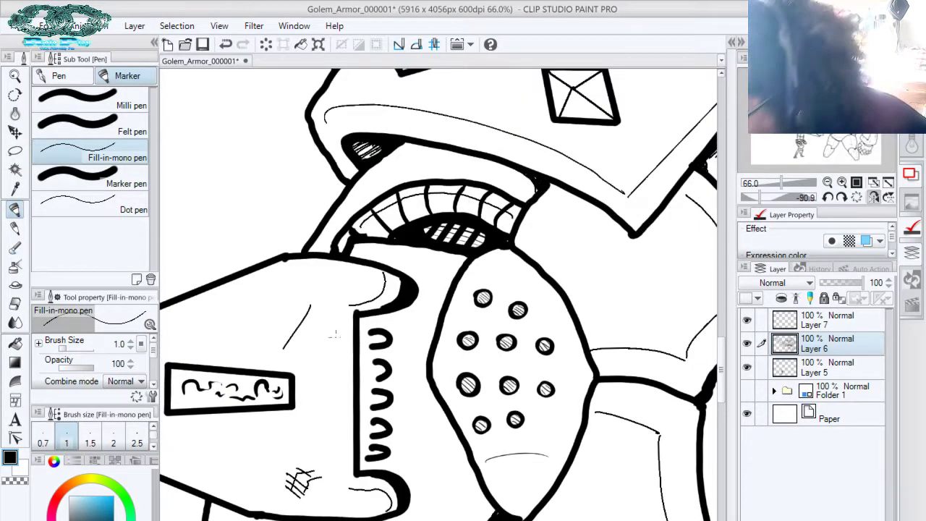
{"action": "mouse_move", "coordinate": [341, 312]}
{"action": "left_mouse_down"}
{"action": "mouse_move", "coordinate": [335, 445]}
{"action": "mouse_move", "coordinate": [345, 481]}
{"action": "left_mouse_up"}
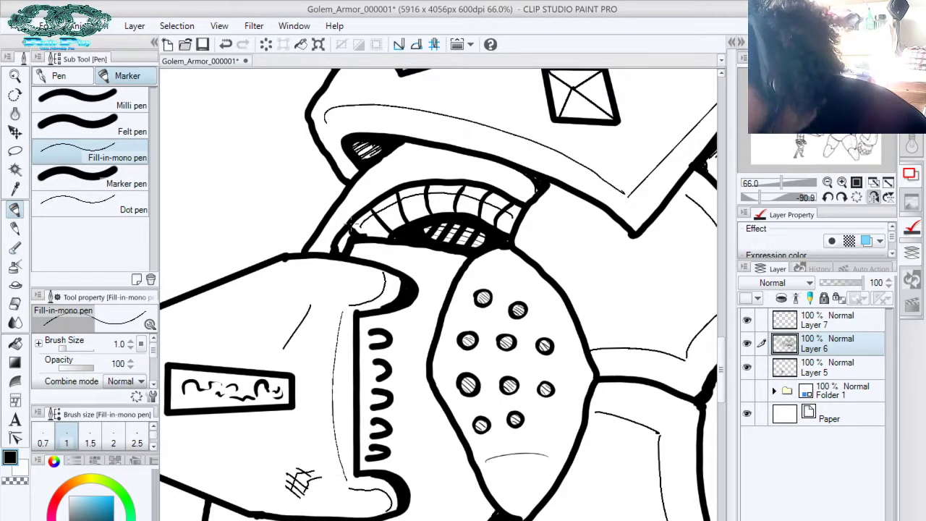
{"action": "left_click", "coordinate": [856, 197]}
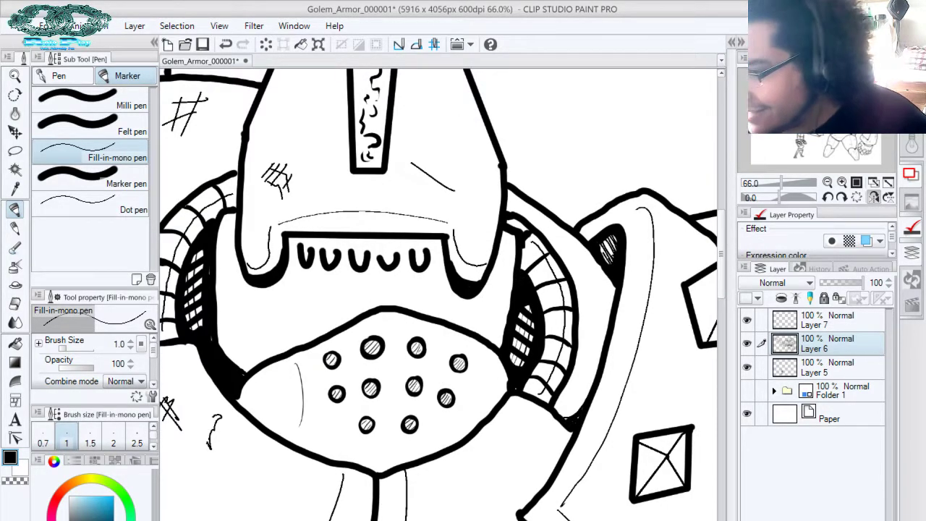
Fill the cross-hatched gaps on both sides of the face solid black with the Marker pen at size 15
{"action": "left_click", "coordinate": [129, 130]}
{"action": "left_click", "coordinate": [124, 180]}
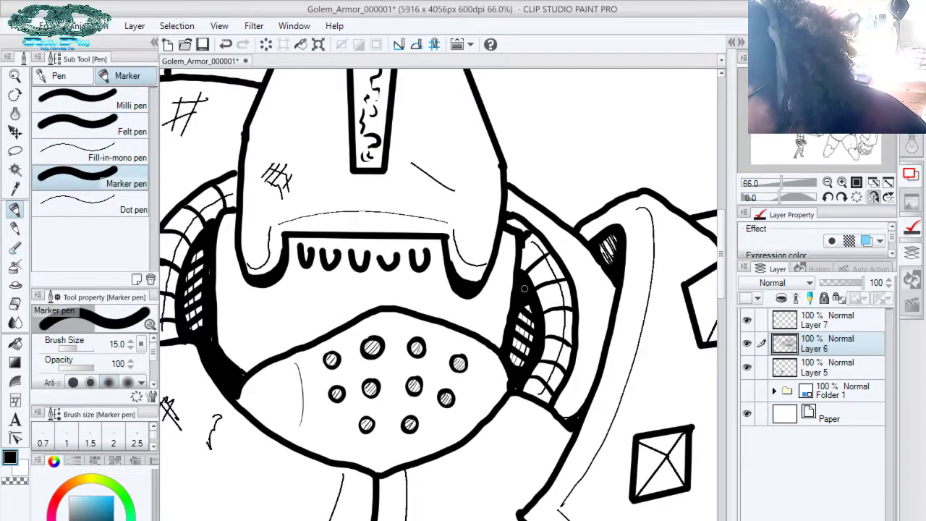
{"action": "mouse_move", "coordinate": [524, 289]}
{"action": "left_mouse_down"}
{"action": "mouse_move", "coordinate": [531, 325]}
{"action": "mouse_move", "coordinate": [515, 389]}
{"action": "mouse_move", "coordinate": [520, 318]}
{"action": "mouse_move", "coordinate": [521, 346]}
{"action": "left_mouse_up"}
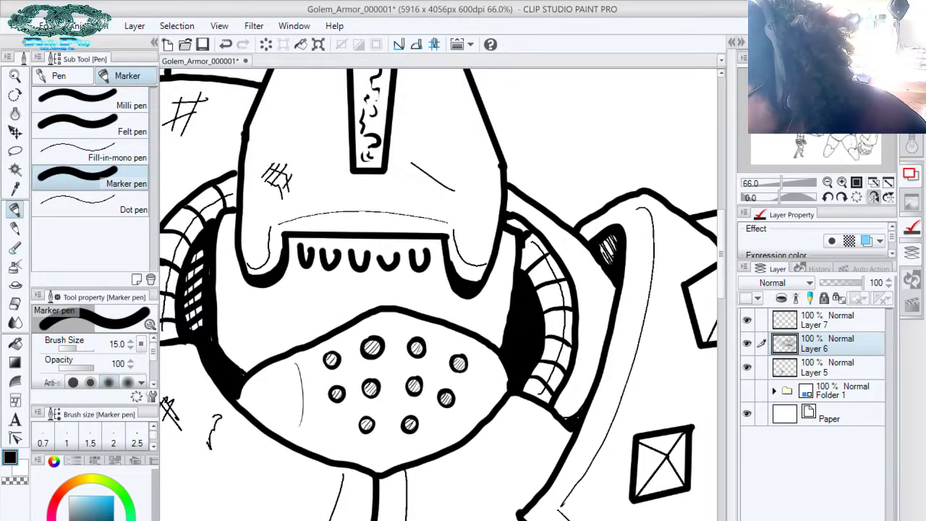
{"action": "left_click_drag", "start_coordinate": [514, 305], "coordinate": [629, 337]}
{"action": "left_click_drag", "start_coordinate": [314, 295], "coordinate": [315, 312]}
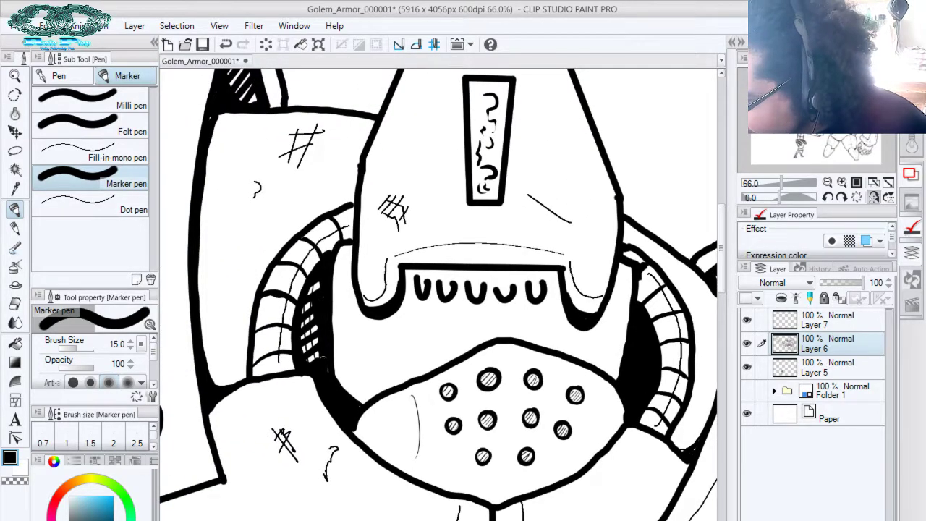
{"action": "mouse_move", "coordinate": [323, 362]}
{"action": "left_mouse_down"}
{"action": "mouse_move", "coordinate": [318, 277]}
{"action": "mouse_move", "coordinate": [303, 346]}
{"action": "mouse_move", "coordinate": [310, 355]}
{"action": "left_mouse_up"}
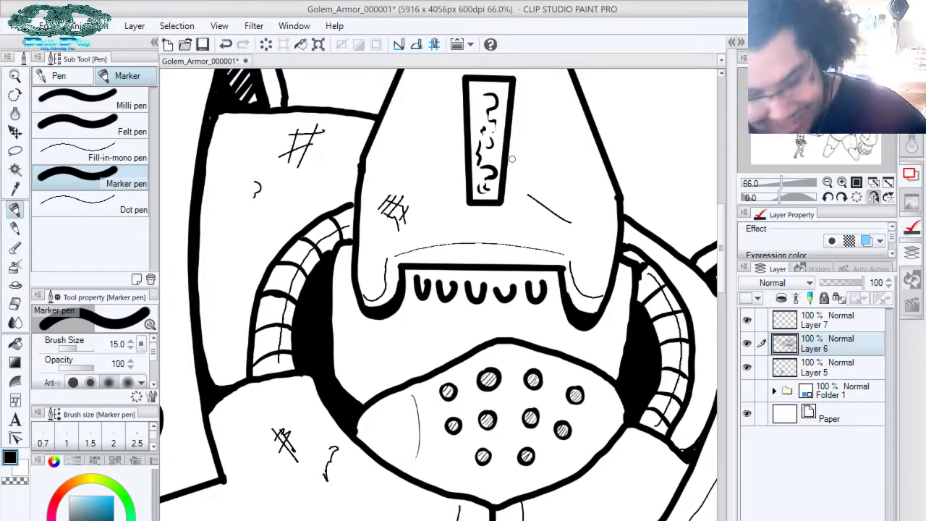
Draw fine hatching lines along the lower edge of the perforated mouth guard with the Fill-in-mono pen at size 1
{"action": "left_click", "coordinate": [116, 154]}
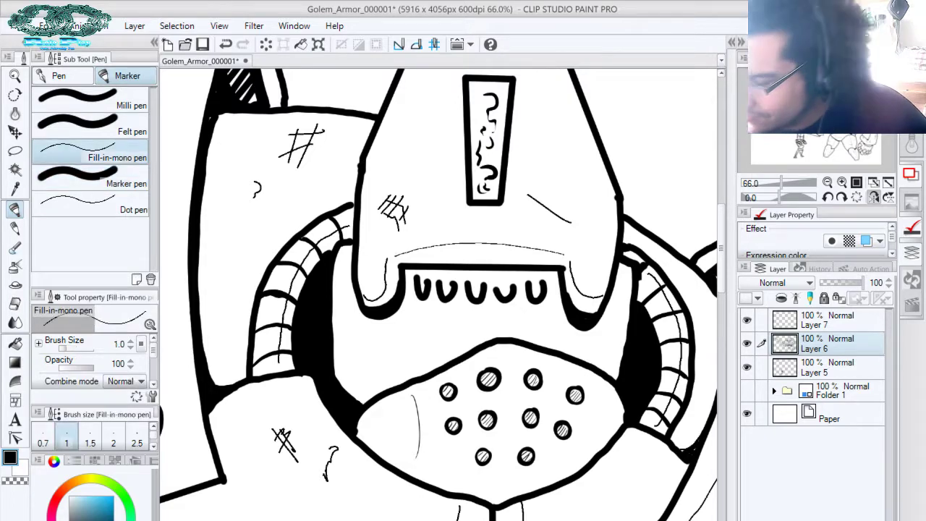
{"action": "mouse_move", "coordinate": [357, 434]}
{"action": "left_mouse_down"}
{"action": "mouse_move", "coordinate": [430, 479]}
{"action": "mouse_move", "coordinate": [510, 495]}
{"action": "left_mouse_up"}
{"action": "left_click_drag", "start_coordinate": [780, 196], "coordinate": [800, 197]}
{"action": "left_click_drag", "start_coordinate": [599, 170], "coordinate": [810, 62]}
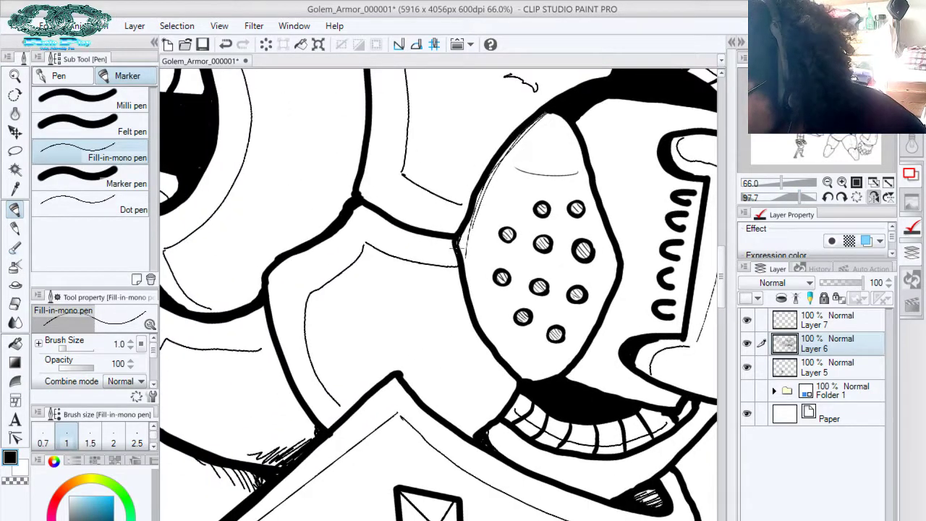
{"action": "mouse_move", "coordinate": [460, 233]}
{"action": "left_mouse_down"}
{"action": "mouse_move", "coordinate": [473, 279]}
{"action": "mouse_move", "coordinate": [470, 237]}
{"action": "mouse_move", "coordinate": [488, 331]}
{"action": "left_mouse_up"}
{"action": "left_click_drag", "start_coordinate": [464, 241], "coordinate": [495, 337]}
{"action": "left_click_drag", "start_coordinate": [473, 213], "coordinate": [482, 307]}
{"action": "mouse_move", "coordinate": [481, 285]}
{"action": "left_mouse_down"}
{"action": "mouse_move", "coordinate": [478, 250]}
{"action": "mouse_move", "coordinate": [498, 177]}
{"action": "left_mouse_up"}
Hatch the face beside both upper corners of the mouth guard and darken the junction of the chest plates' outlines
{"action": "left_click_drag", "start_coordinate": [815, 101], "coordinate": [819, 100]}
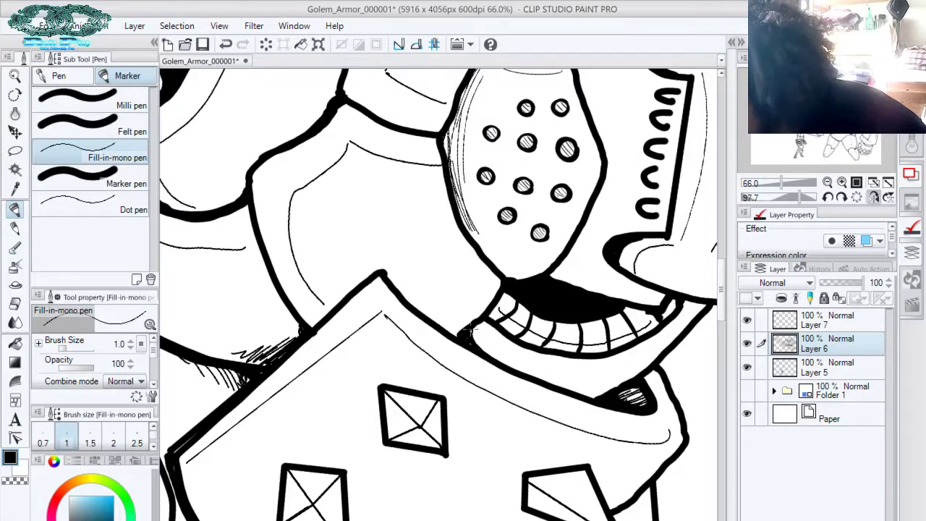
{"action": "mouse_move", "coordinate": [470, 327]}
{"action": "left_mouse_down"}
{"action": "mouse_move", "coordinate": [483, 346]}
{"action": "mouse_move", "coordinate": [476, 331]}
{"action": "left_mouse_up"}
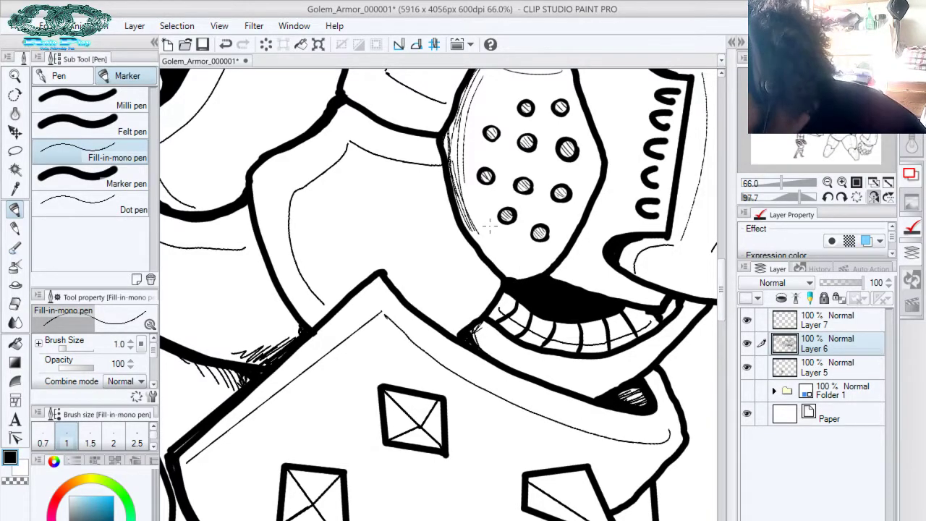
{"action": "left_click_drag", "start_coordinate": [581, 230], "coordinate": [557, 276]}
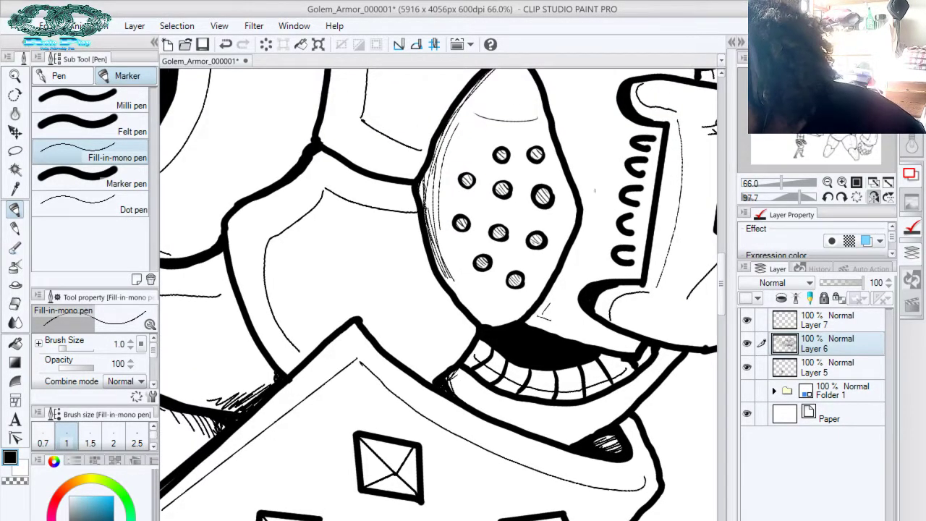
{"action": "scroll", "coordinate": [584, 206], "scroll_direction": "up", "scroll_amount": 5}
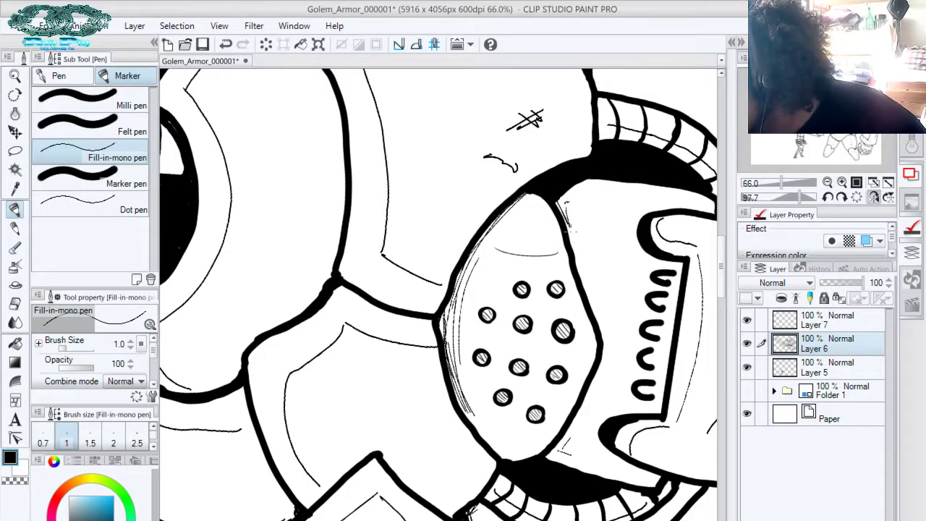
{"action": "scroll", "coordinate": [584, 133], "scroll_direction": "down", "scroll_amount": 6}
{"action": "left_click_drag", "start_coordinate": [545, 295], "coordinate": [563, 275]}
{"action": "left_click_drag", "start_coordinate": [542, 297], "coordinate": [558, 278]}
{"action": "left_click_drag", "start_coordinate": [560, 203], "coordinate": [585, 264]}
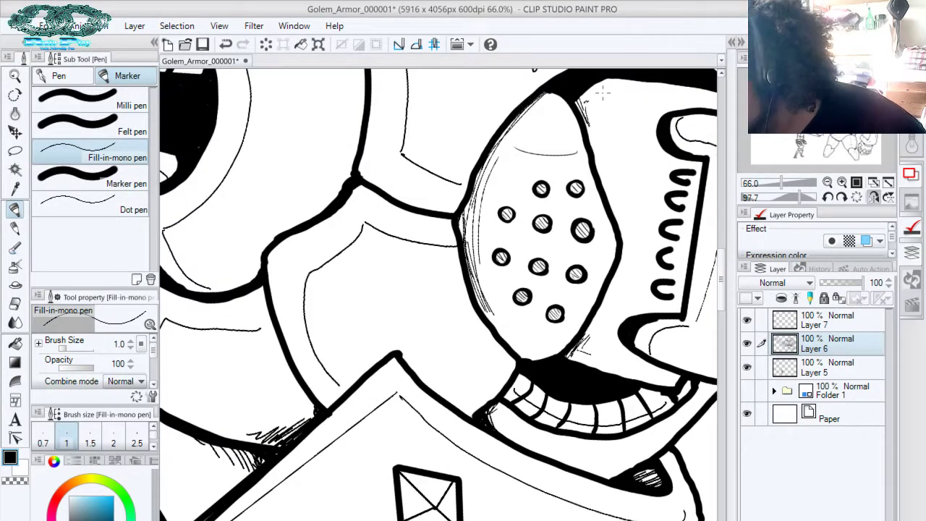
{"action": "mouse_move", "coordinate": [357, 172]}
{"action": "left_mouse_down"}
{"action": "mouse_move", "coordinate": [364, 189]}
{"action": "mouse_move", "coordinate": [359, 173]}
{"action": "left_mouse_up"}
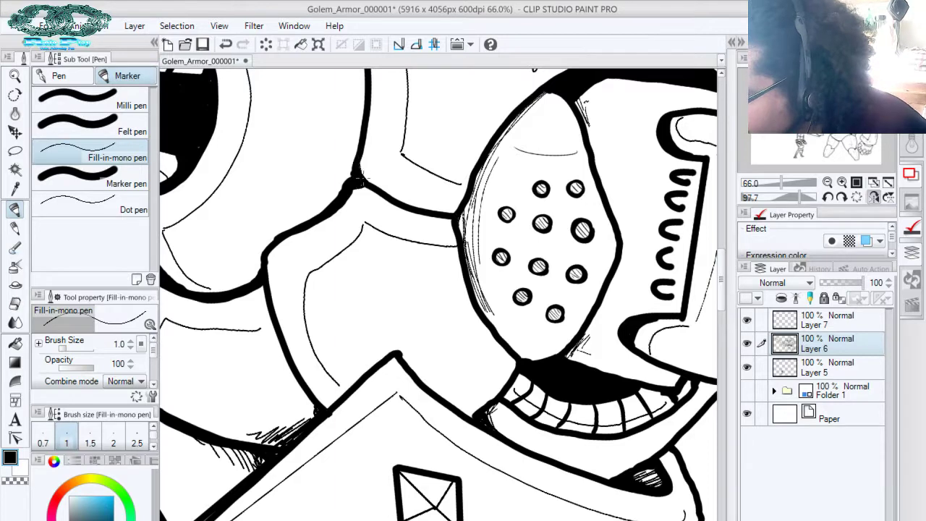
Hatch the shaded side of the lower outer spike on the spiked shoulder plate with fine vertical lines
{"action": "left_click", "coordinate": [857, 198]}
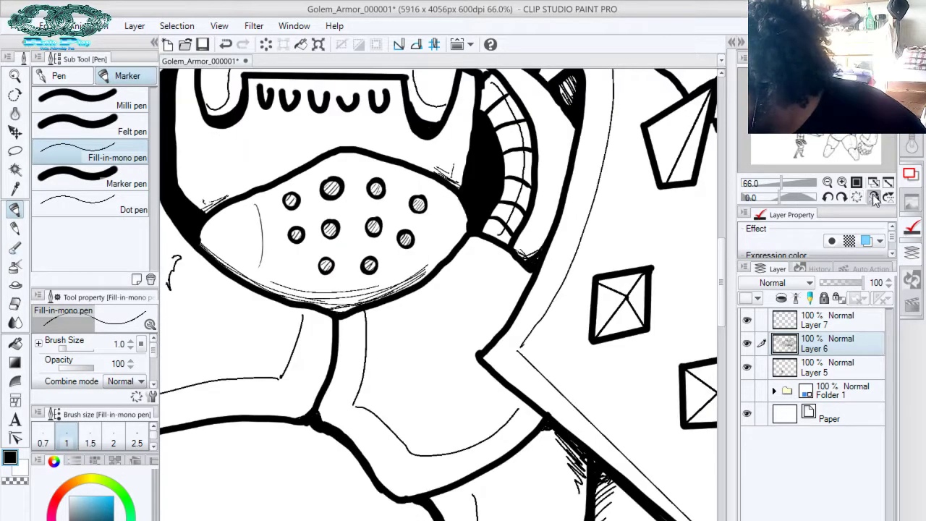
{"action": "left_click", "coordinate": [874, 197]}
{"action": "left_click_drag", "start_coordinate": [551, 302], "coordinate": [609, 396]}
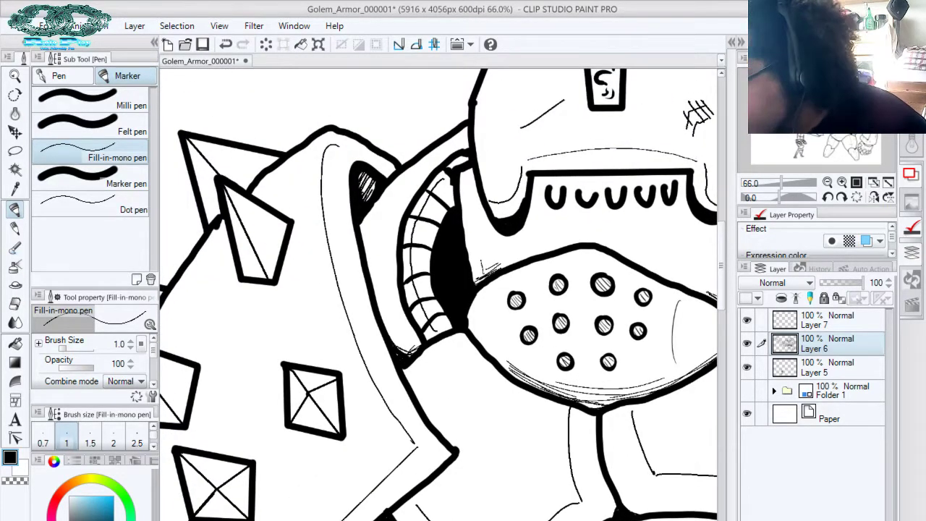
{"action": "left_click_drag", "start_coordinate": [310, 223], "coordinate": [485, 309]}
{"action": "left_click_drag", "start_coordinate": [386, 242], "coordinate": [461, 169]}
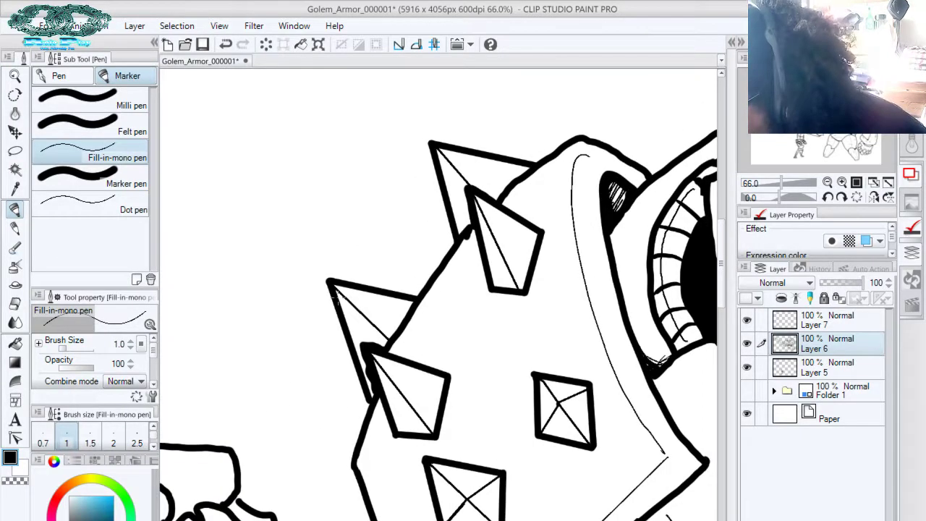
{"action": "left_click_drag", "start_coordinate": [340, 291], "coordinate": [357, 353]}
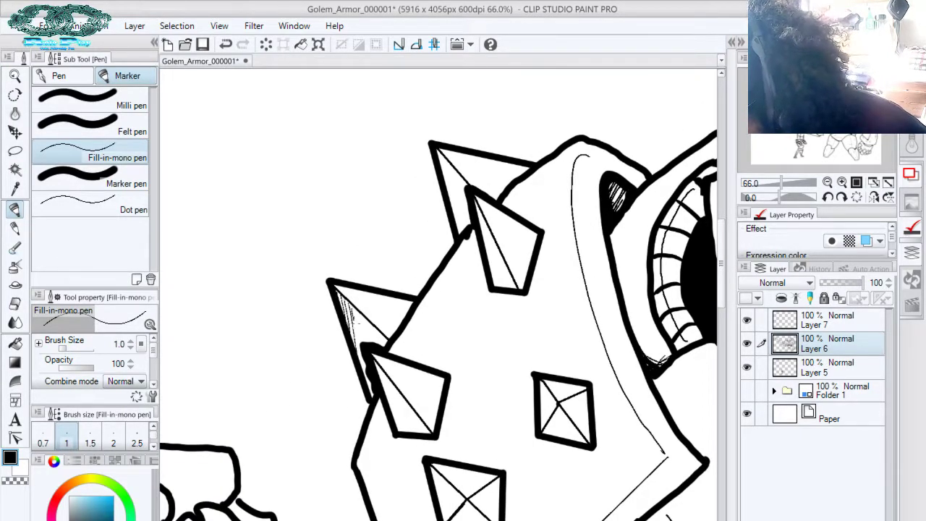
{"action": "mouse_move", "coordinate": [354, 321]}
{"action": "left_mouse_down"}
{"action": "mouse_move", "coordinate": [363, 372]}
{"action": "mouse_move", "coordinate": [363, 343]}
{"action": "left_mouse_up"}
{"action": "left_click_drag", "start_coordinate": [363, 360], "coordinate": [368, 388]}
{"action": "left_click_drag", "start_coordinate": [360, 316], "coordinate": [371, 345]}
{"action": "left_click_drag", "start_coordinate": [368, 325], "coordinate": [376, 339]}
{"action": "left_click_drag", "start_coordinate": [375, 333], "coordinate": [383, 345]}
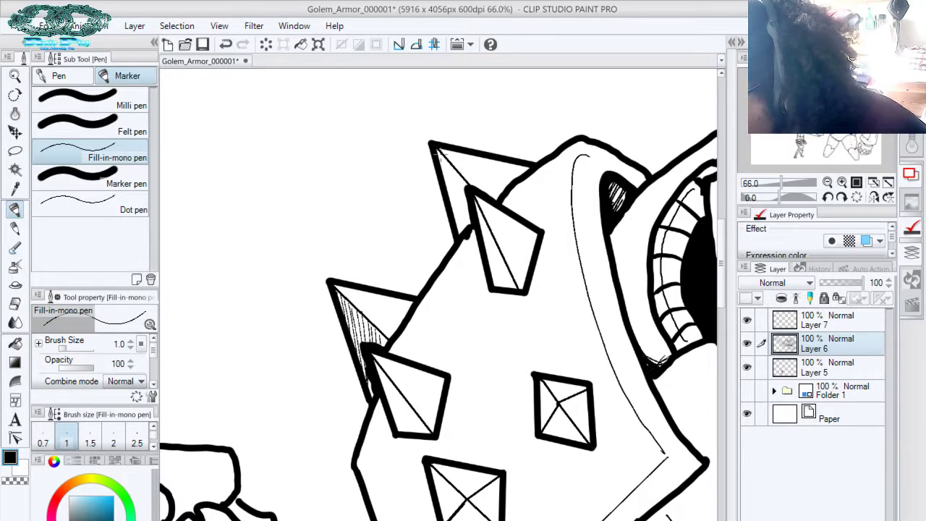
Hatch the shaded sides of the two upper spikes on the spiked shoulder plate
{"action": "mouse_move", "coordinate": [440, 153]}
{"action": "left_mouse_down"}
{"action": "mouse_move", "coordinate": [448, 156]}
{"action": "mouse_move", "coordinate": [459, 229]}
{"action": "left_mouse_up"}
{"action": "left_click_drag", "start_coordinate": [461, 178], "coordinate": [465, 232]}
{"action": "mouse_move", "coordinate": [489, 191]}
{"action": "left_mouse_down"}
{"action": "mouse_move", "coordinate": [495, 128]}
{"action": "mouse_move", "coordinate": [501, 213]}
{"action": "mouse_move", "coordinate": [518, 224]}
{"action": "mouse_move", "coordinate": [583, 132]}
{"action": "left_mouse_up"}
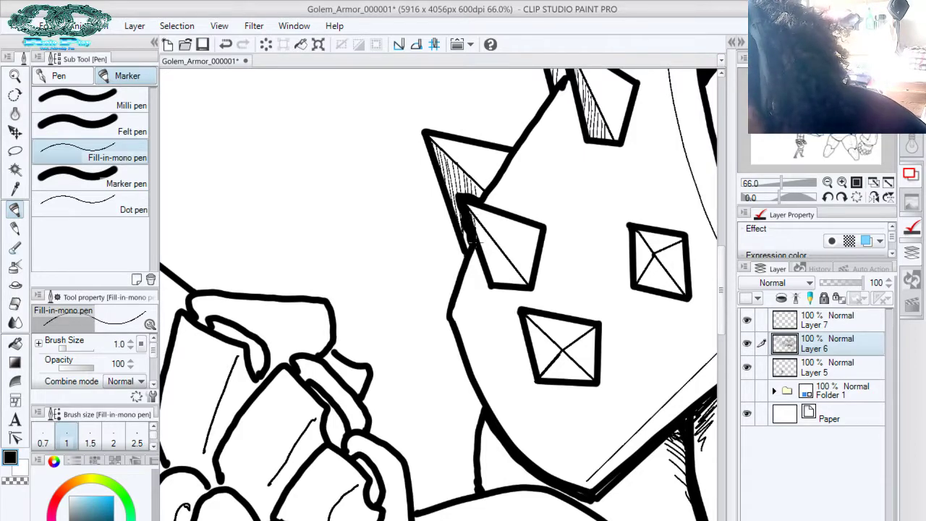
Hatch the shaded side of the lower front spike and the bottom facet of the pyramid stud beneath it
{"action": "mouse_move", "coordinate": [481, 229]}
{"action": "left_mouse_down"}
{"action": "mouse_move", "coordinate": [486, 260]}
{"action": "mouse_move", "coordinate": [485, 245]}
{"action": "mouse_move", "coordinate": [489, 263]}
{"action": "mouse_move", "coordinate": [496, 257]}
{"action": "mouse_move", "coordinate": [499, 283]}
{"action": "mouse_move", "coordinate": [503, 263]}
{"action": "mouse_move", "coordinate": [511, 284]}
{"action": "left_mouse_up"}
{"action": "left_click_drag", "start_coordinate": [513, 269], "coordinate": [517, 285]}
{"action": "left_click_drag", "start_coordinate": [541, 376], "coordinate": [527, 254]}
{"action": "left_click_drag", "start_coordinate": [533, 241], "coordinate": [545, 252]}
{"action": "left_click_drag", "start_coordinate": [547, 228], "coordinate": [551, 255]}
{"action": "left_click_drag", "start_coordinate": [554, 236], "coordinate": [561, 256]}
{"action": "left_click_drag", "start_coordinate": [563, 246], "coordinate": [564, 254]}
Hatch the bottom facet of the second pyramid stud, nearer the shoulder plate's inner edge
{"action": "left_click_drag", "start_coordinate": [614, 180], "coordinate": [523, 226]}
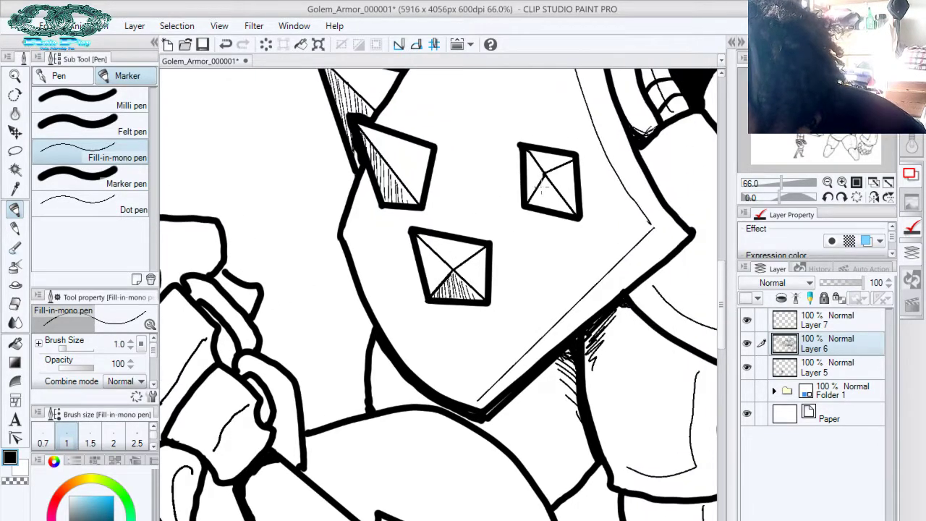
{"action": "left_click_drag", "start_coordinate": [527, 194], "coordinate": [529, 208]}
{"action": "mouse_move", "coordinate": [536, 193]}
{"action": "left_mouse_down"}
{"action": "mouse_move", "coordinate": [539, 207]}
{"action": "mouse_move", "coordinate": [554, 209]}
{"action": "left_mouse_up"}
{"action": "left_click_drag", "start_coordinate": [557, 199], "coordinate": [555, 210]}
{"action": "left_click_drag", "start_coordinate": [559, 197], "coordinate": [562, 213]}
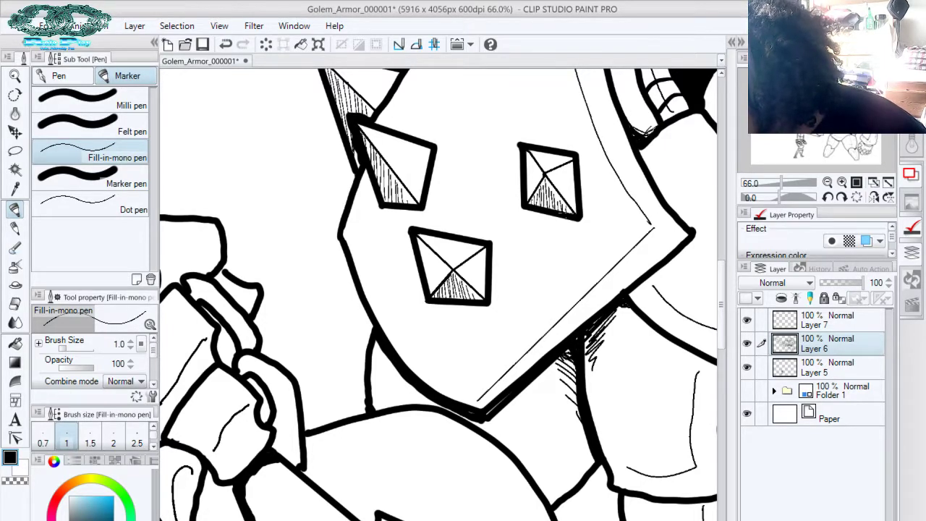
Add fine shadow hatching to the upper arm directly under the spiked shoulder plate's lower edge
{"action": "left_click_drag", "start_coordinate": [554, 246], "coordinate": [594, 193]}
{"action": "left_click_drag", "start_coordinate": [420, 300], "coordinate": [451, 333]}
{"action": "left_click_drag", "start_coordinate": [418, 307], "coordinate": [470, 352]}
{"action": "left_click_drag", "start_coordinate": [425, 311], "coordinate": [459, 344]}
{"action": "left_click_drag", "start_coordinate": [418, 306], "coordinate": [420, 340]}
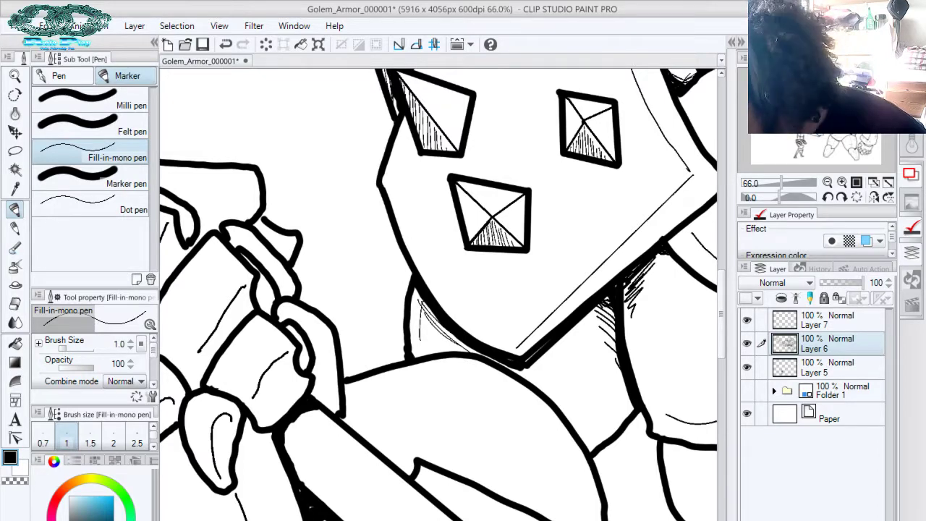
{"action": "left_click_drag", "start_coordinate": [441, 285], "coordinate": [515, 194]}
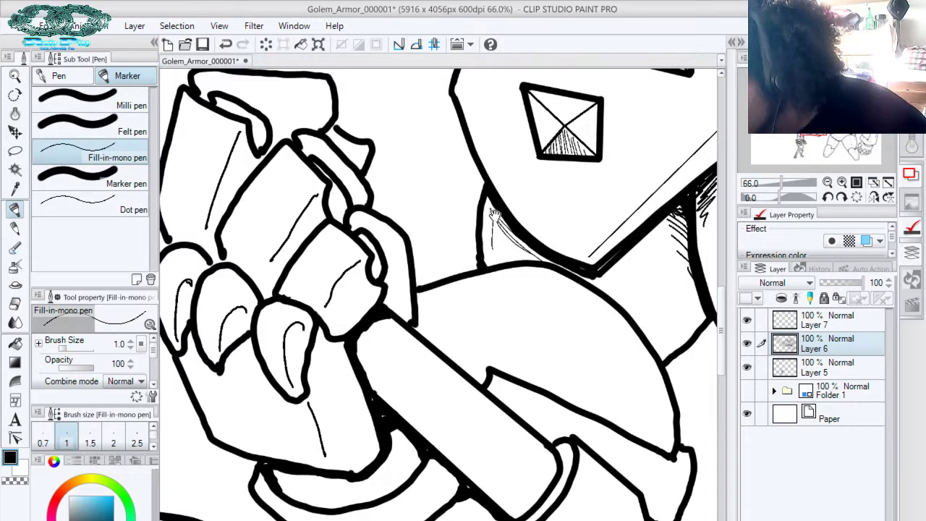
{"action": "left_click_drag", "start_coordinate": [455, 303], "coordinate": [510, 231]}
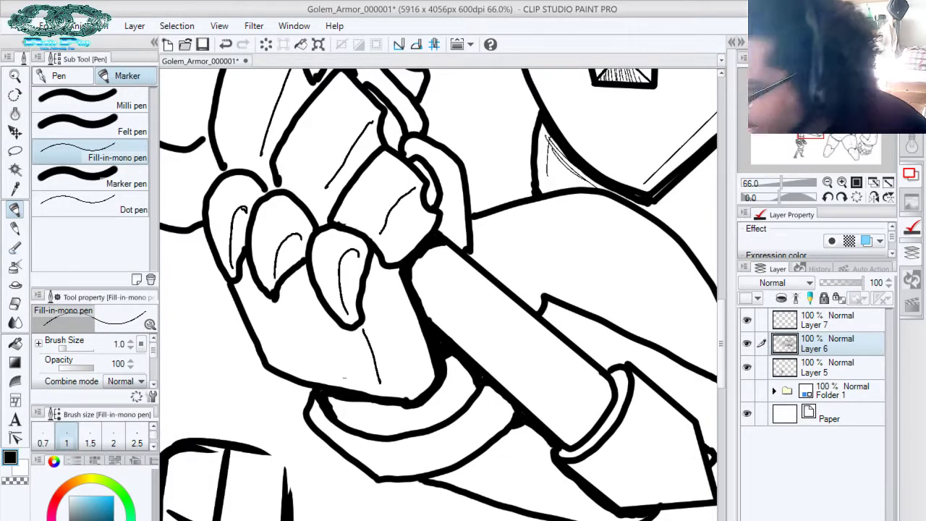
With the G-pen at size 15, draw thin contours on the sword's handle and pommel and hatch the ring between them
{"action": "key", "text": "p"}
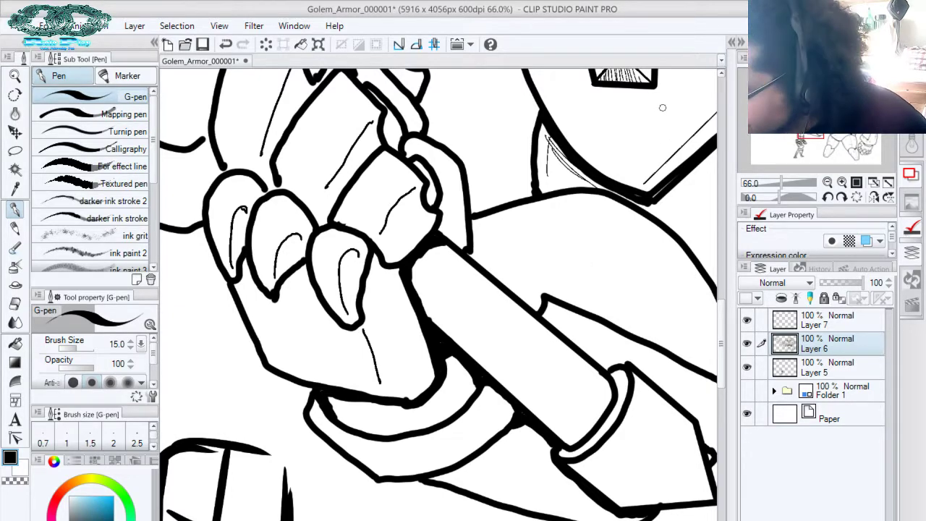
{"action": "left_click_drag", "start_coordinate": [420, 288], "coordinate": [543, 415]}
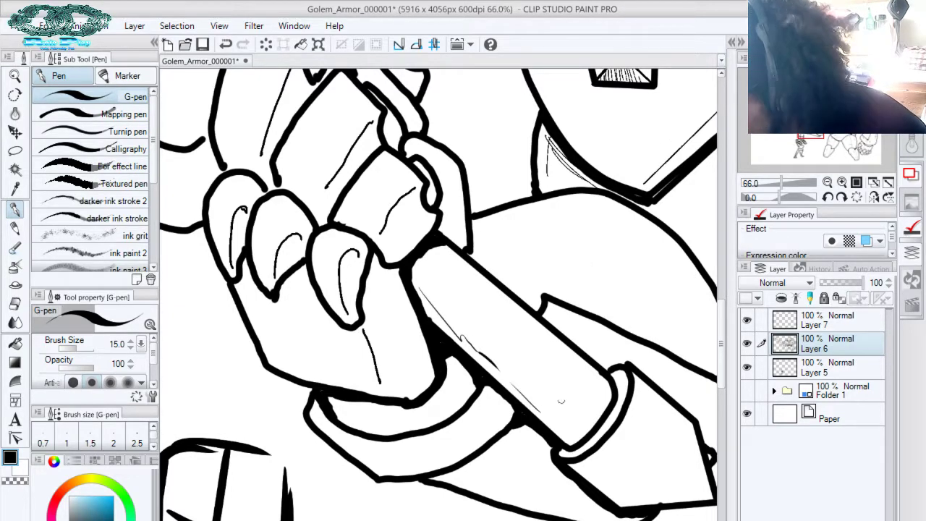
{"action": "scroll", "coordinate": [560, 401], "scroll_direction": "down", "scroll_amount": 3}
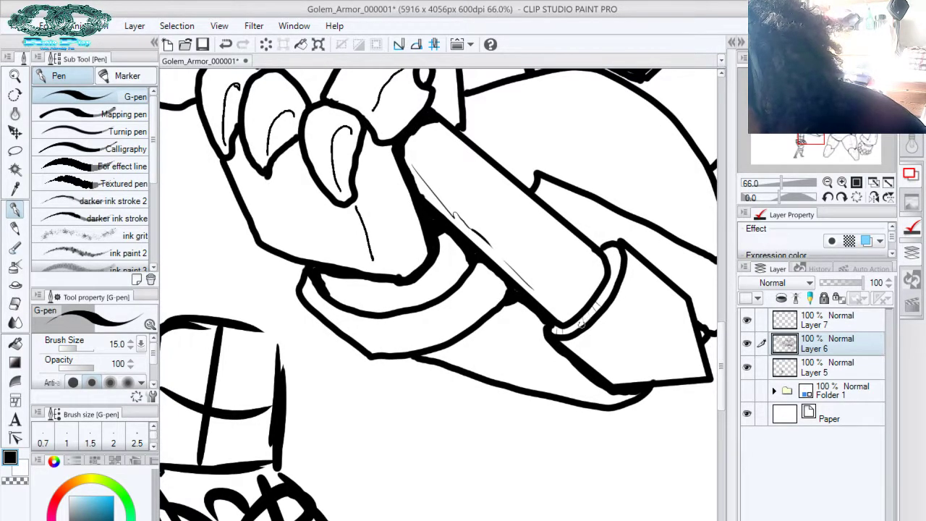
{"action": "mouse_move", "coordinate": [609, 290]}
{"action": "left_mouse_down"}
{"action": "mouse_move", "coordinate": [597, 298]}
{"action": "mouse_move", "coordinate": [612, 257]}
{"action": "mouse_move", "coordinate": [573, 203]}
{"action": "left_mouse_up"}
{"action": "left_click_drag", "start_coordinate": [546, 237], "coordinate": [620, 300]}
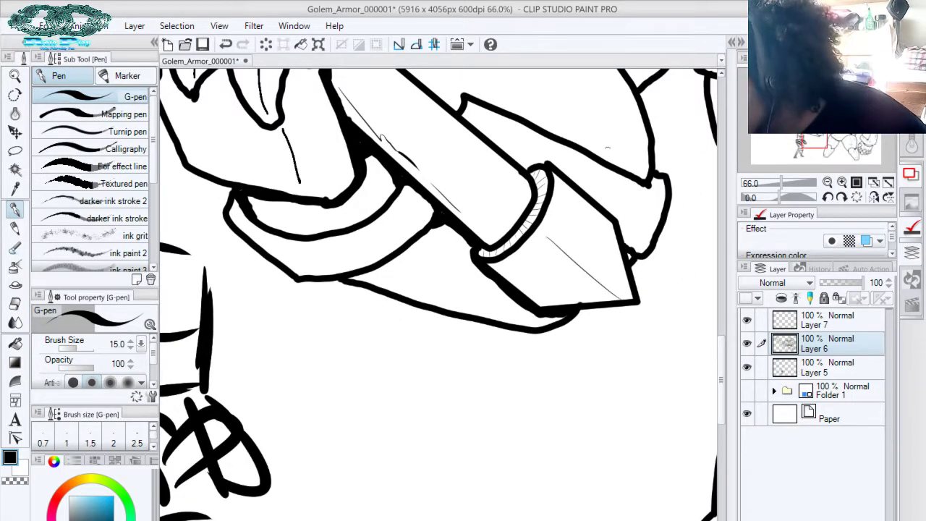
{"action": "left_click_drag", "start_coordinate": [530, 194], "coordinate": [626, 214]}
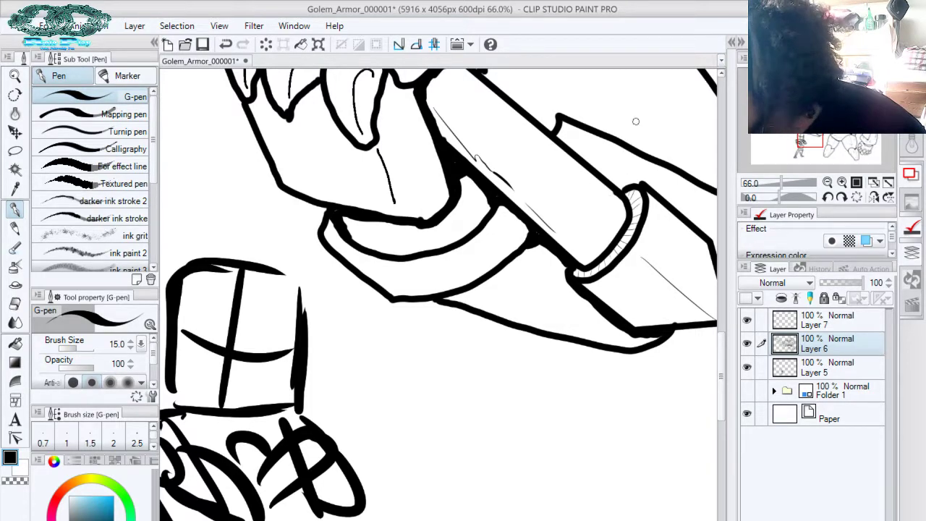
Show the whole drawing and save the file
{"action": "left_click", "coordinate": [856, 182]}
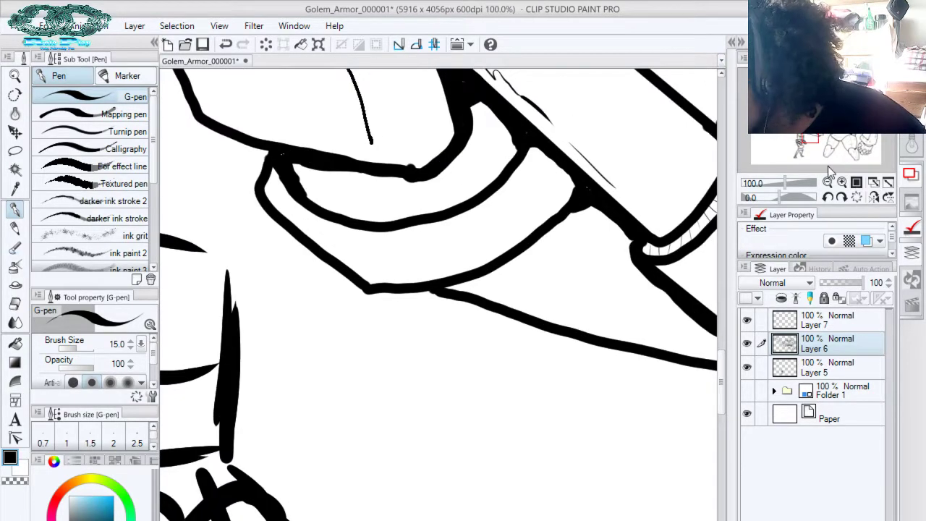
{"action": "left_click", "coordinate": [887, 183]}
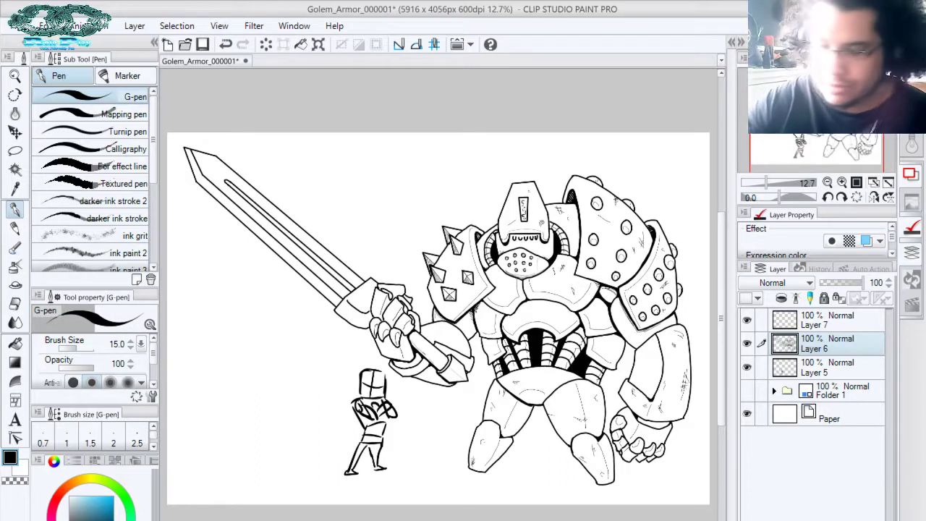
{"action": "key", "text": "ctrl+s"}
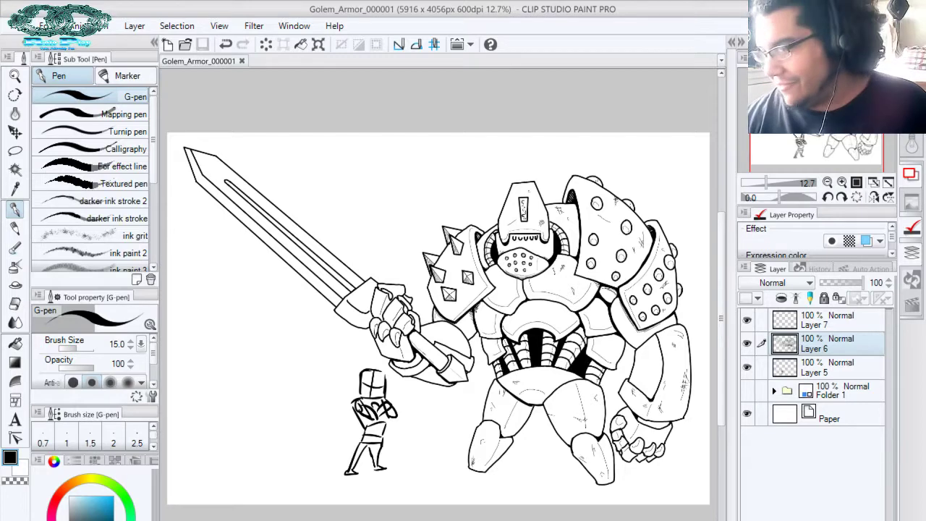
With the Marker pen at size 15, redraw the thick contour of the central chest plate along the upper plate beside the spiked shoulder
{"action": "left_click_drag", "start_coordinate": [793, 183], "coordinate": [777, 183]}
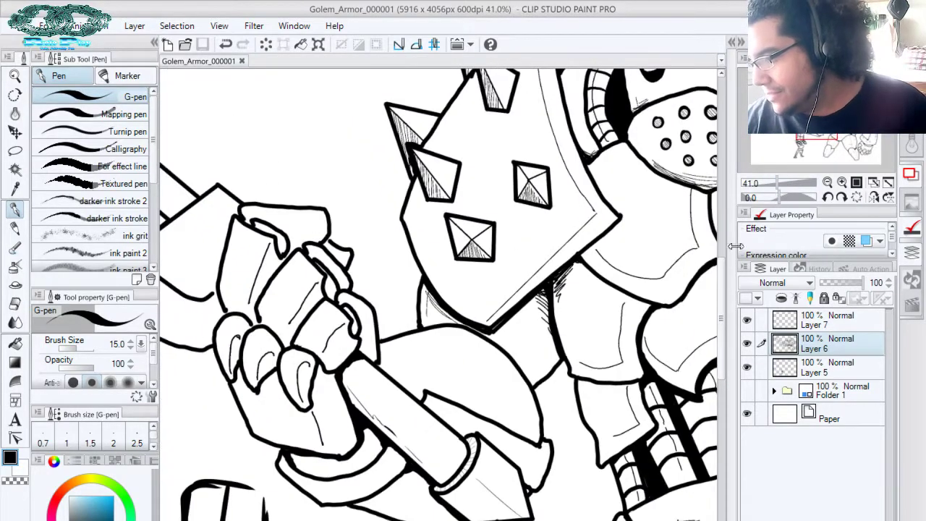
{"action": "left_click_drag", "start_coordinate": [644, 315], "coordinate": [467, 304]}
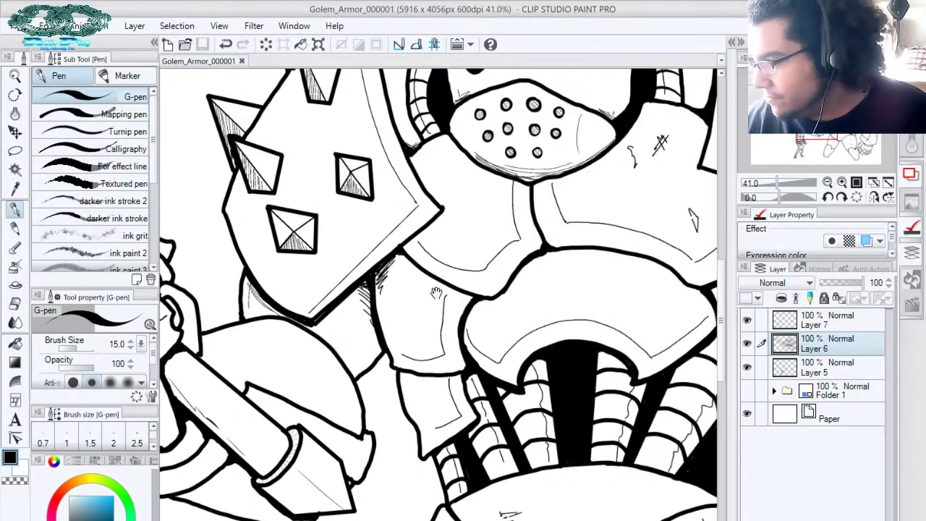
{"action": "left_click", "coordinate": [840, 198]}
{"action": "left_click", "coordinate": [840, 197]}
{"action": "left_click", "coordinate": [840, 197]}
{"action": "left_click", "coordinate": [840, 197]}
{"action": "left_click", "coordinate": [840, 197]}
{"action": "left_click", "coordinate": [841, 197]}
{"action": "left_click_drag", "start_coordinate": [590, 388], "coordinate": [613, 224]}
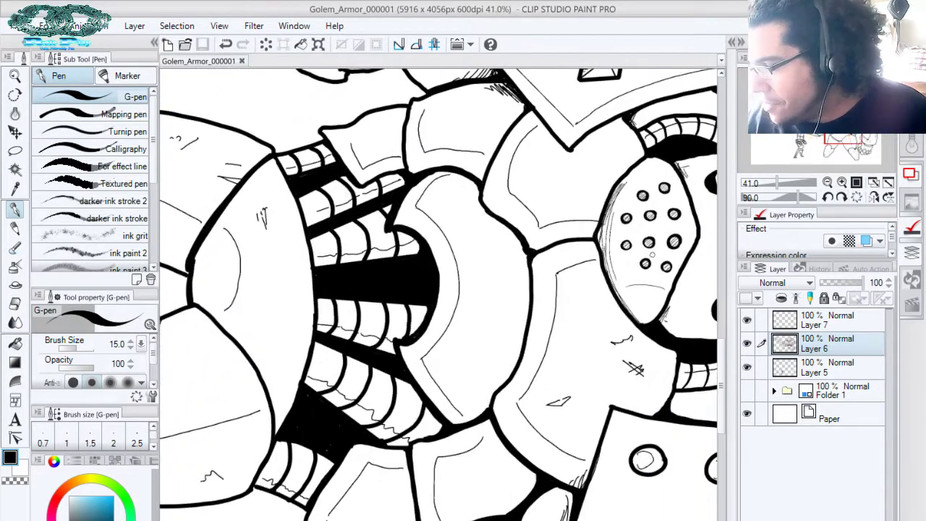
{"action": "left_click", "coordinate": [127, 76]}
{"action": "left_click", "coordinate": [108, 181]}
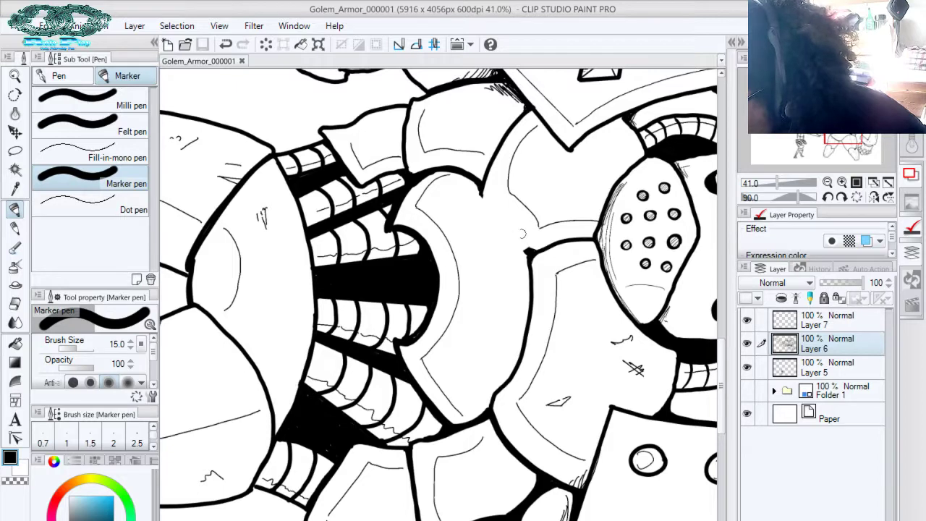
{"action": "left_click", "coordinate": [481, 190]}
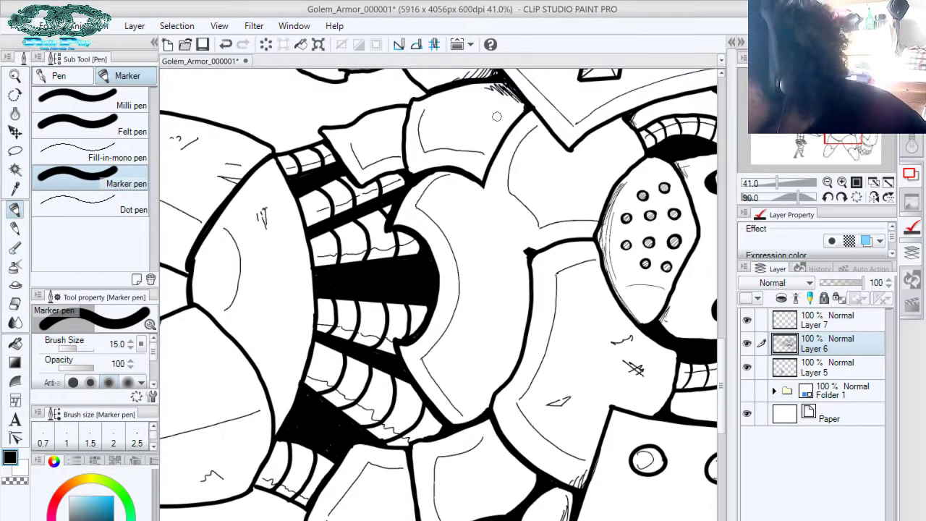
{"action": "mouse_move", "coordinate": [485, 175]}
{"action": "left_mouse_down"}
{"action": "mouse_move", "coordinate": [527, 249]}
{"action": "mouse_move", "coordinate": [481, 190]}
{"action": "left_mouse_up"}
{"action": "left_click_drag", "start_coordinate": [528, 243], "coordinate": [527, 266]}
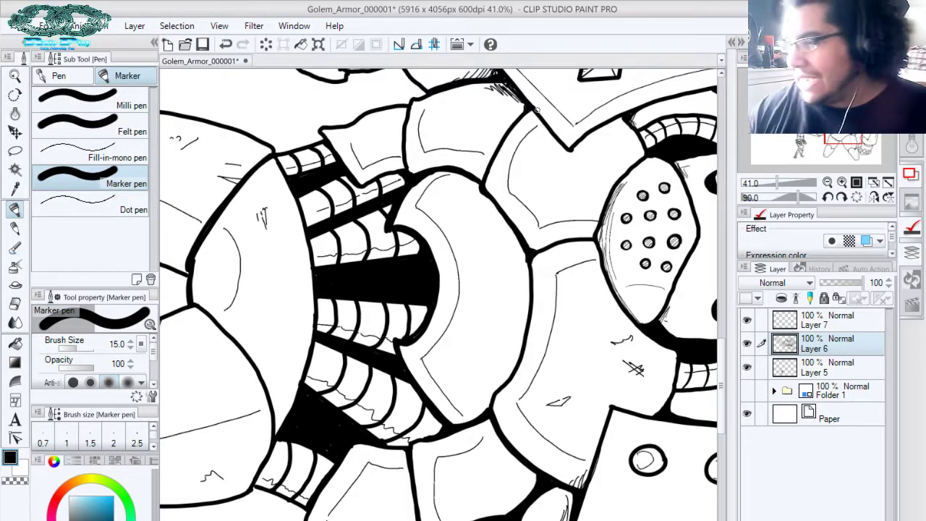
Show the whole upright drawing and save the file
{"action": "left_click", "coordinate": [857, 197]}
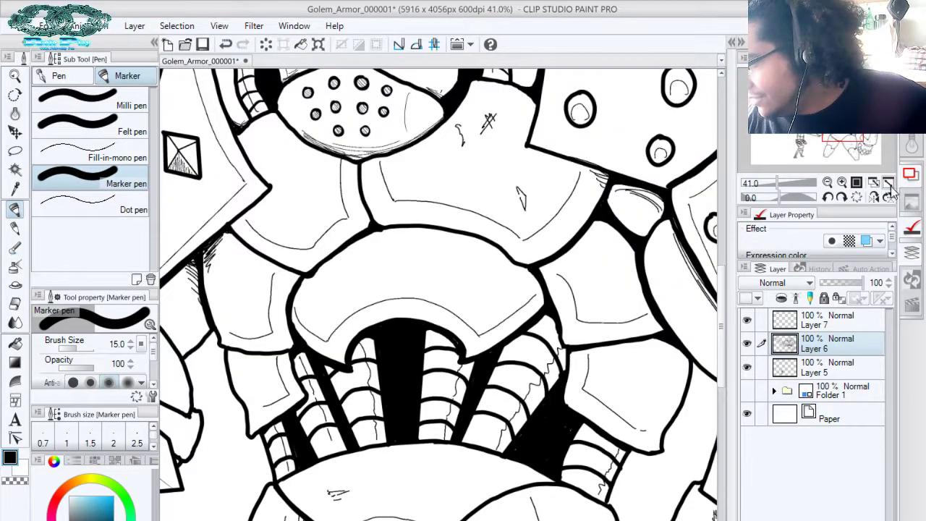
{"action": "left_click", "coordinate": [887, 182]}
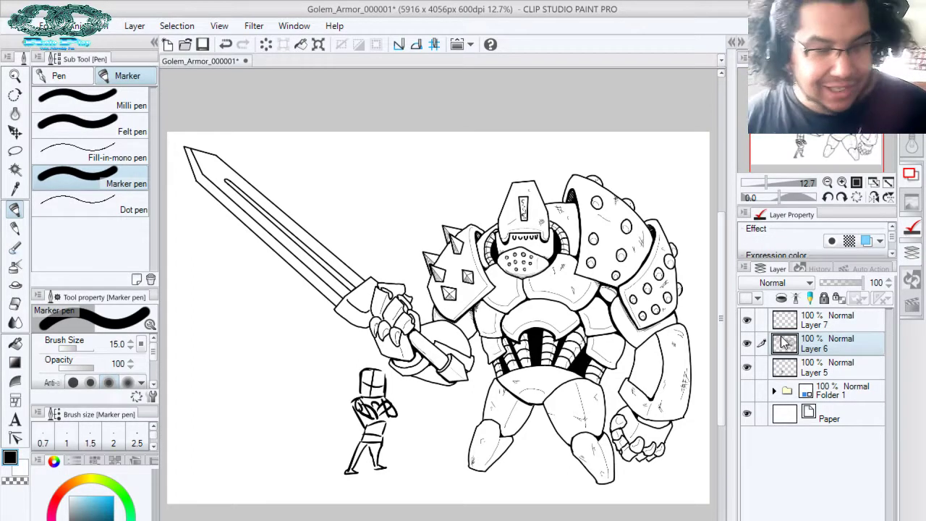
{"action": "key", "text": "ctrl+s"}
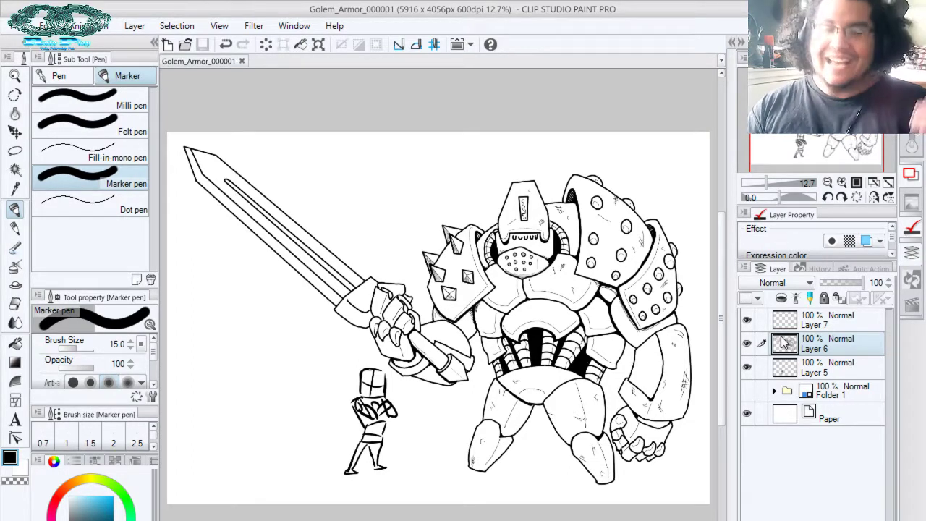
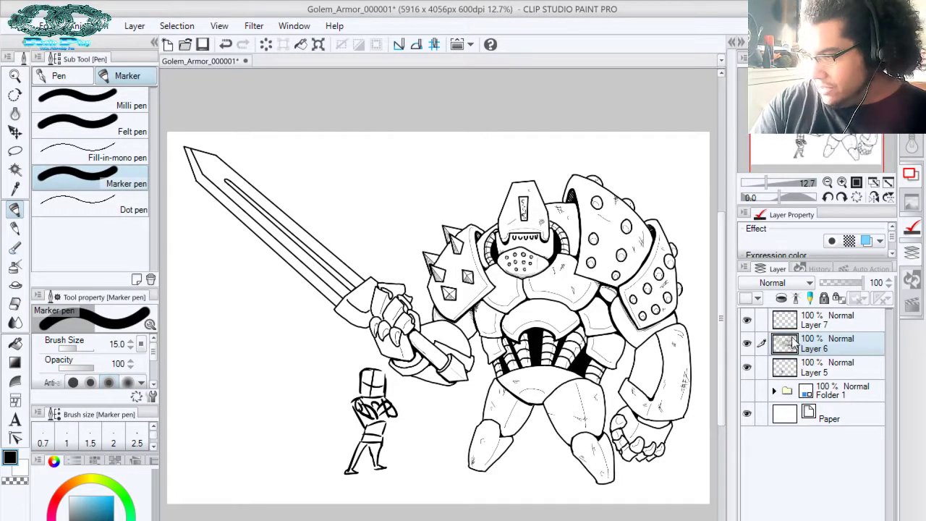
Rename Layer 6 as Lines
{"action": "double_click", "coordinate": [817, 349]}
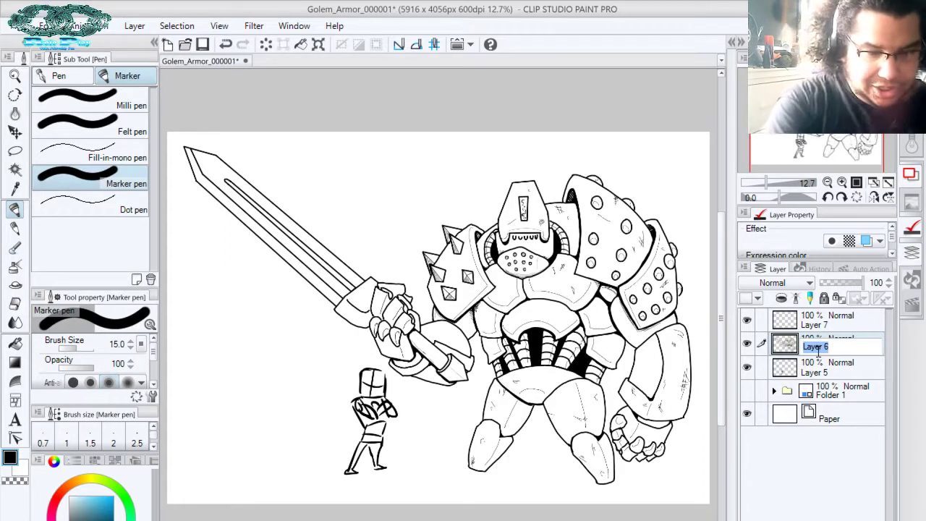
{"action": "type", "text": "Lines"}
{"action": "key", "text": "Return"}
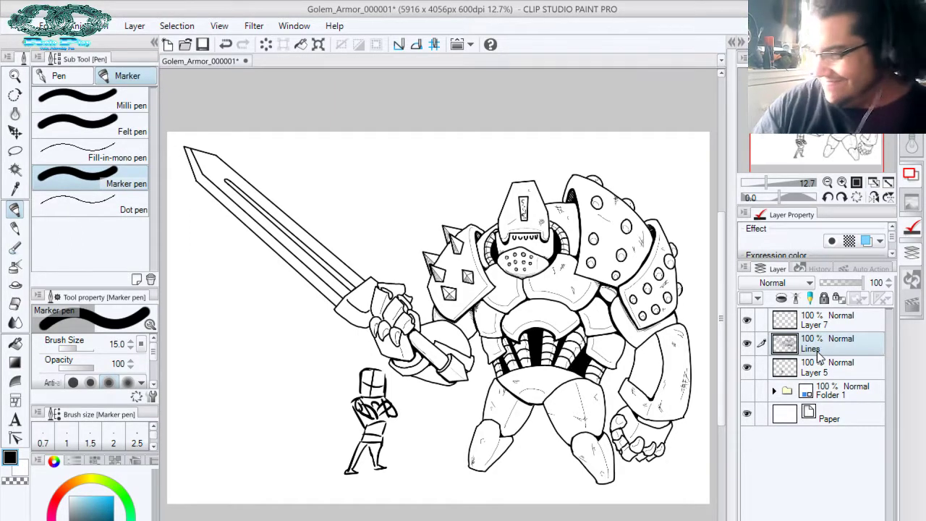
Rename Layer 7 as OutLine and set its opacity to 43%
{"action": "double_click", "coordinate": [808, 323]}
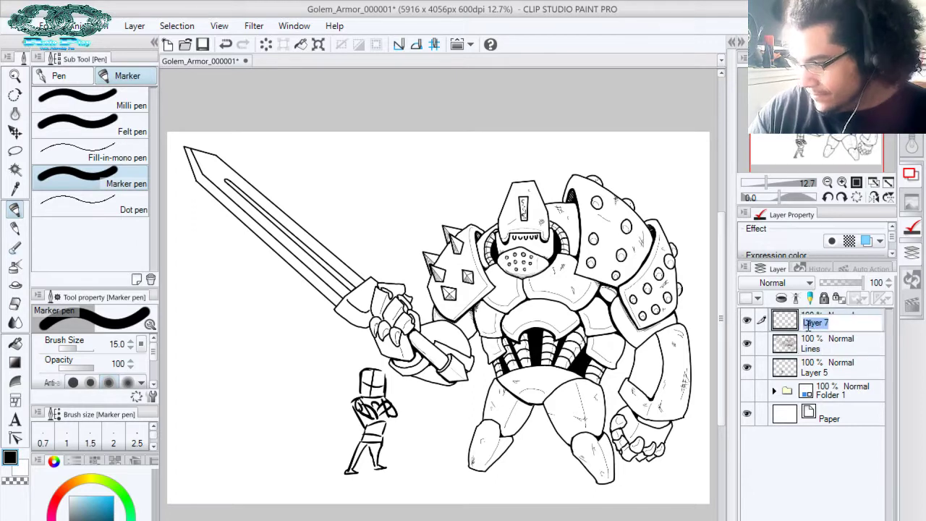
{"action": "type", "text": "Cel"}
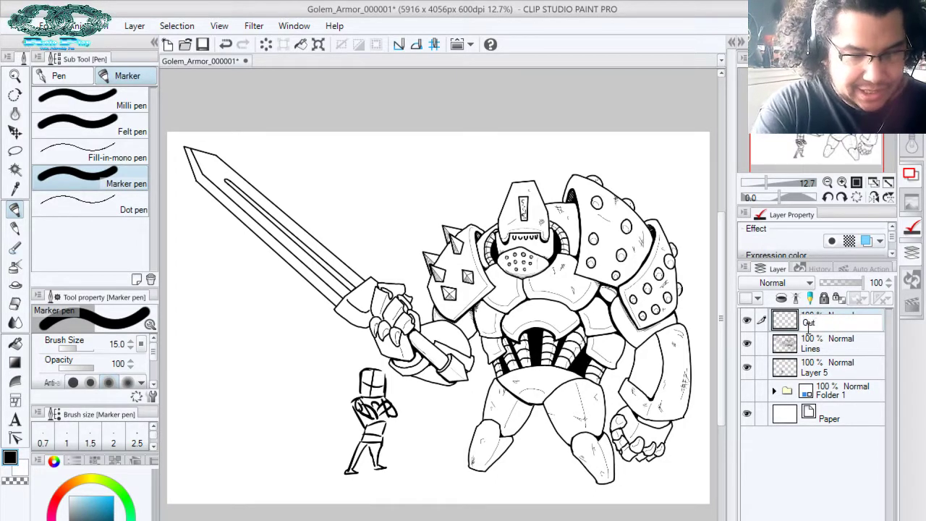
{"action": "type", "text": "Line"}
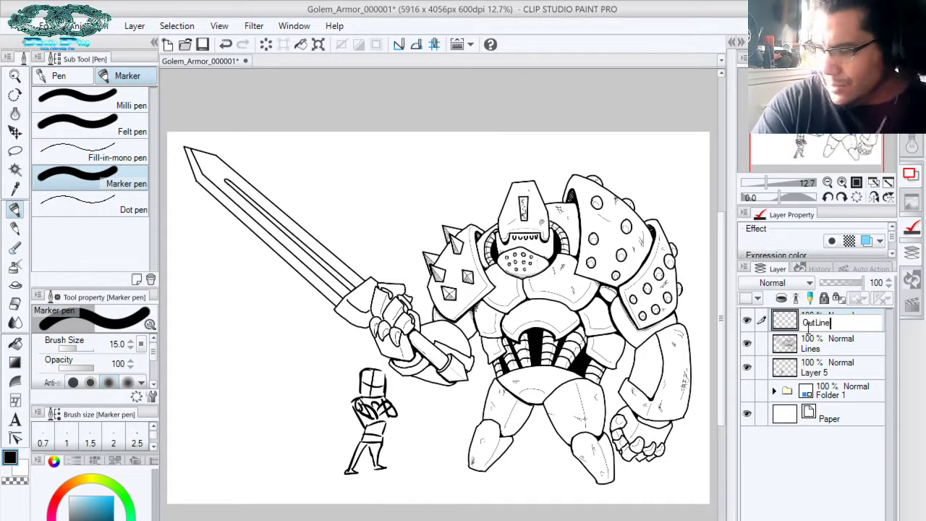
{"action": "key", "text": "Return"}
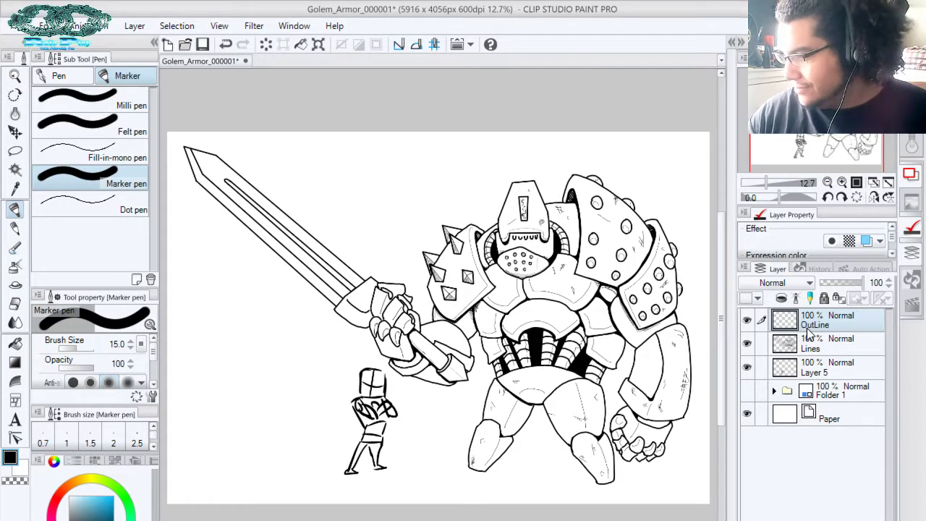
{"action": "left_click", "coordinate": [839, 282]}
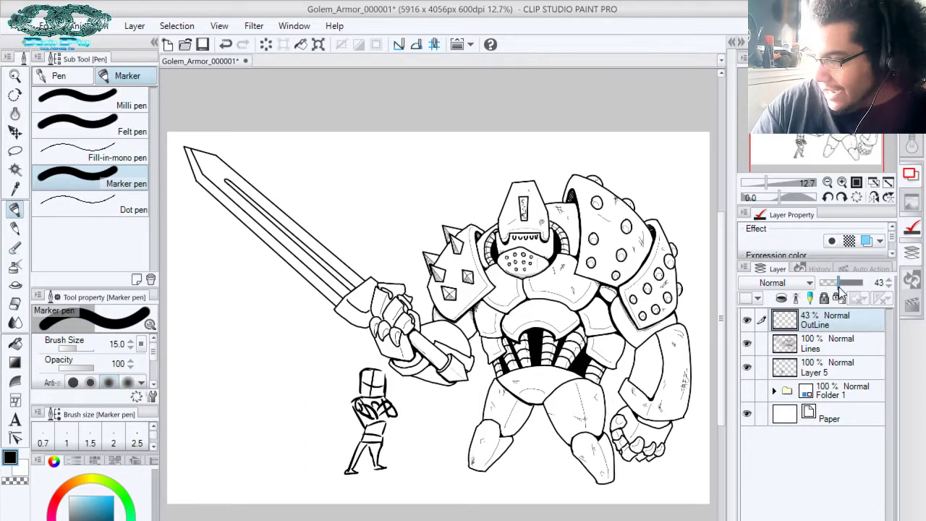
{"action": "left_click", "coordinate": [123, 105]}
{"action": "mouse_move", "coordinate": [204, 167]}
{"action": "left_mouse_down"}
{"action": "mouse_move", "coordinate": [243, 315]}
{"action": "mouse_move", "coordinate": [248, 391]}
{"action": "left_mouse_up"}
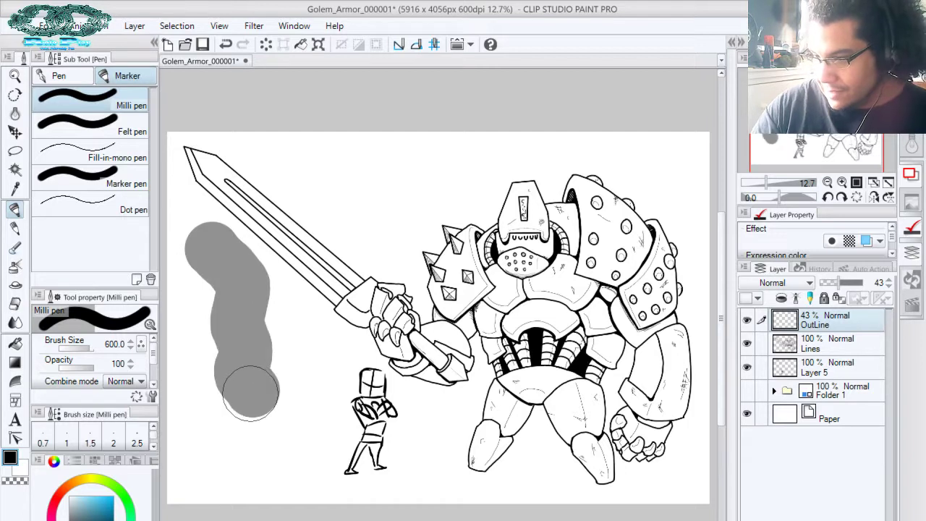
{"action": "key", "text": "ctrl+z"}
Set up the Marker pen at size 40 for the outline, trying it on blank canvas and undoing the test strokes
{"action": "left_click", "coordinate": [102, 179]}
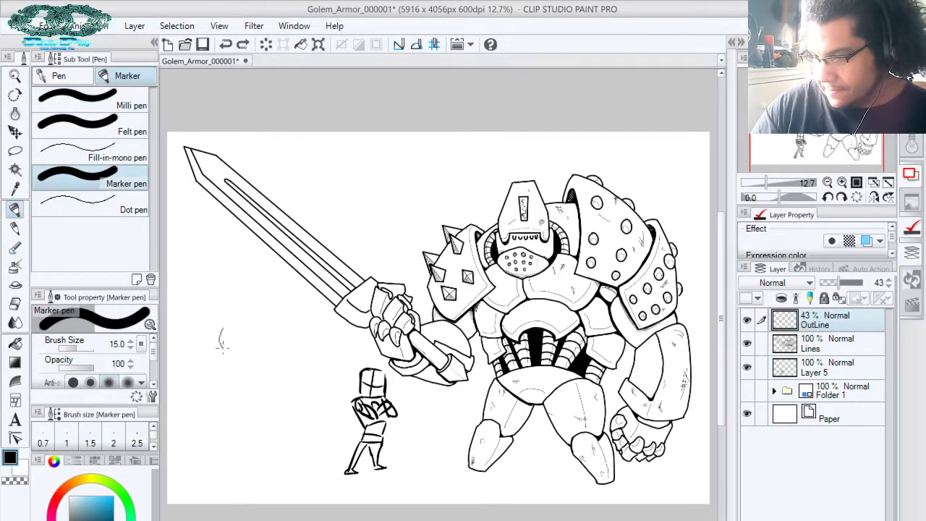
{"action": "left_click_drag", "start_coordinate": [223, 345], "coordinate": [230, 431]}
{"action": "key", "text": "ctrl+z"}
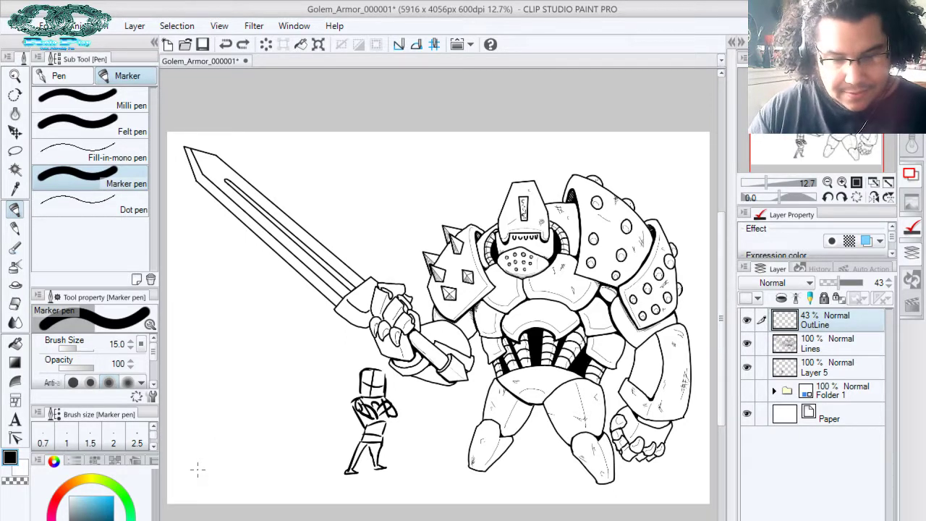
{"action": "key", "text": "bracketright"}
{"action": "key", "text": "bracketright"}
{"action": "key", "text": "bracketright"}
{"action": "mouse_move", "coordinate": [273, 339]}
{"action": "left_mouse_down"}
{"action": "mouse_move", "coordinate": [276, 386]}
{"action": "mouse_move", "coordinate": [302, 375]}
{"action": "mouse_move", "coordinate": [312, 418]}
{"action": "left_mouse_up"}
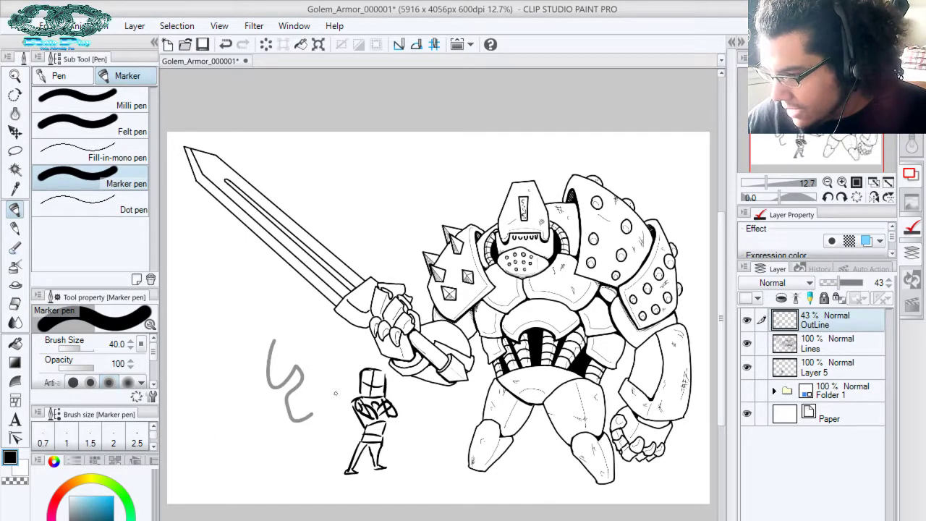
{"action": "key", "text": "ctrl+z"}
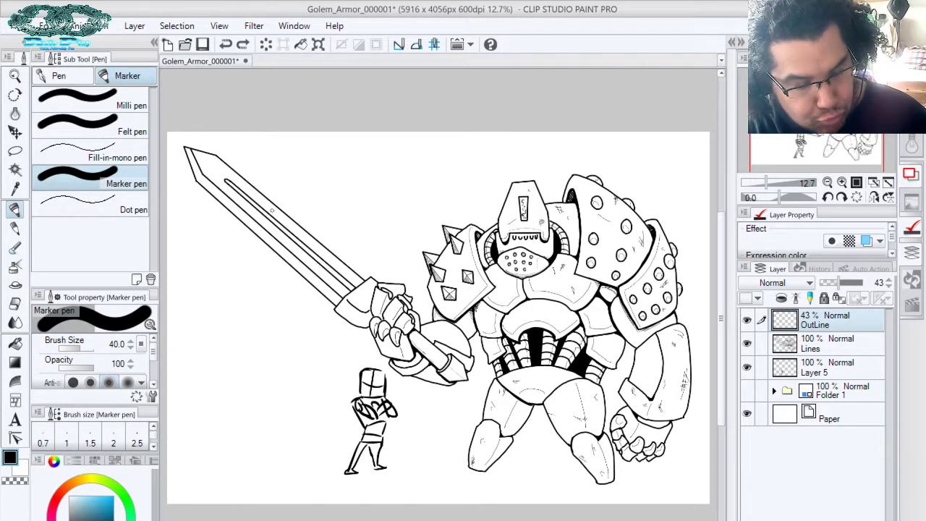
Trace a straight thick outline outside the sword blade's upper edge, from the guard to the tip and around the point
{"action": "key", "text": "ctrl+space"}
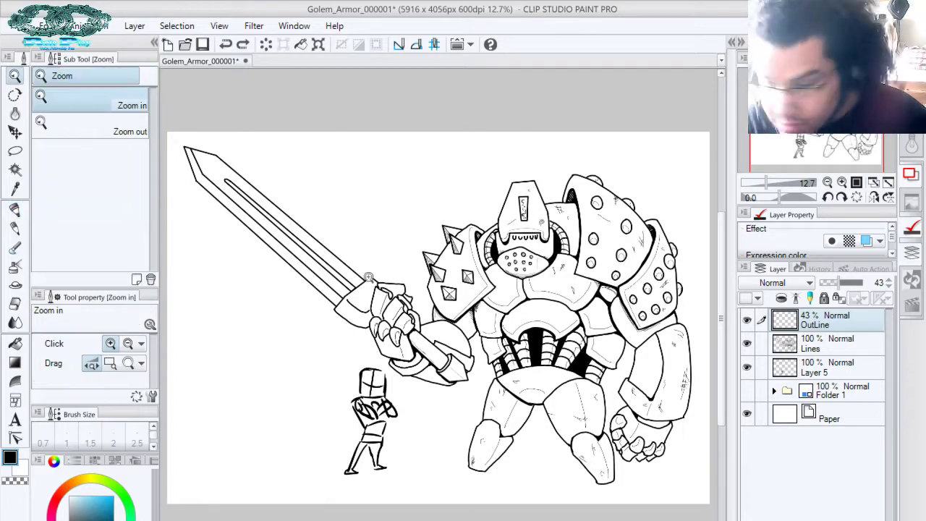
{"action": "left_click_drag", "start_coordinate": [370, 277], "coordinate": [393, 311]}
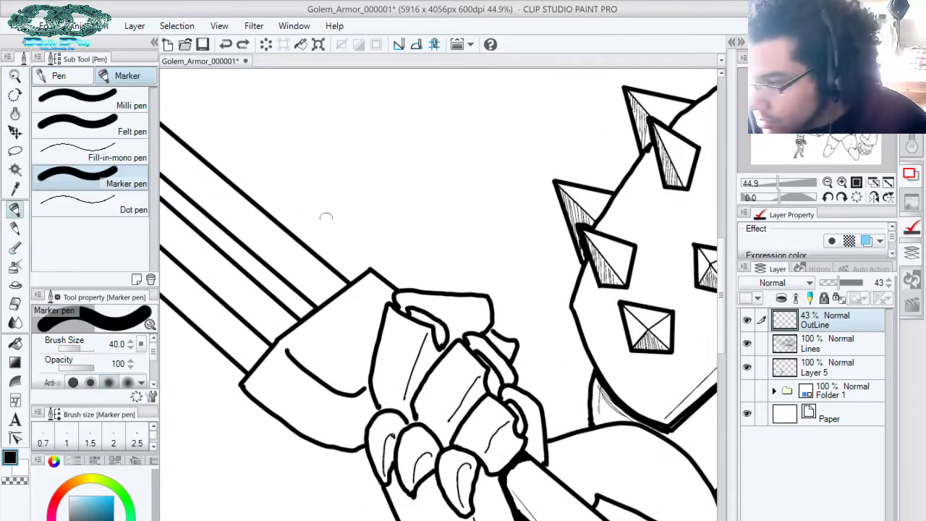
{"action": "key", "text": "space"}
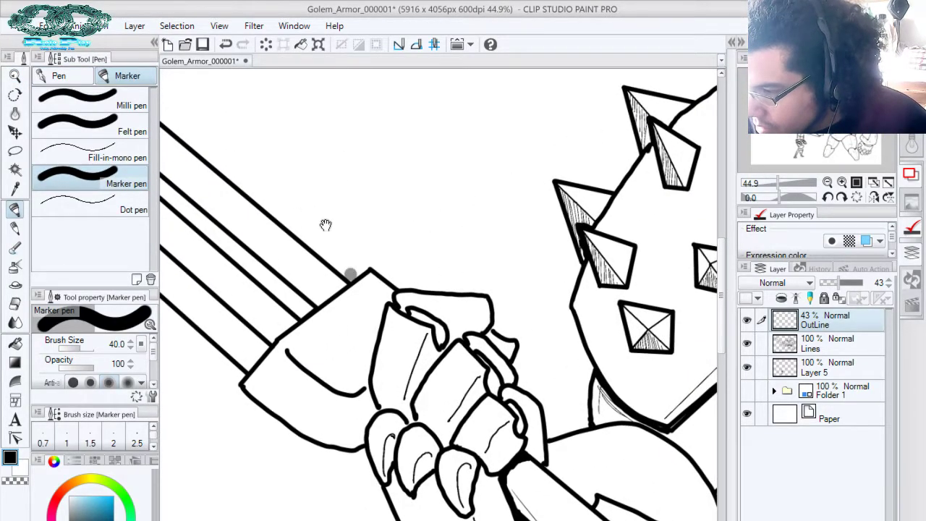
{"action": "left_click_drag", "start_coordinate": [325, 223], "coordinate": [569, 358]}
{"action": "mouse_move", "coordinate": [277, 124]}
{"action": "left_mouse_down"}
{"action": "mouse_move", "coordinate": [374, 202]}
{"action": "mouse_move", "coordinate": [368, 195]}
{"action": "mouse_move", "coordinate": [453, 230]}
{"action": "left_mouse_up"}
{"action": "left_click", "coordinate": [372, 203], "text": "shift"}
{"action": "key", "text": "space"}
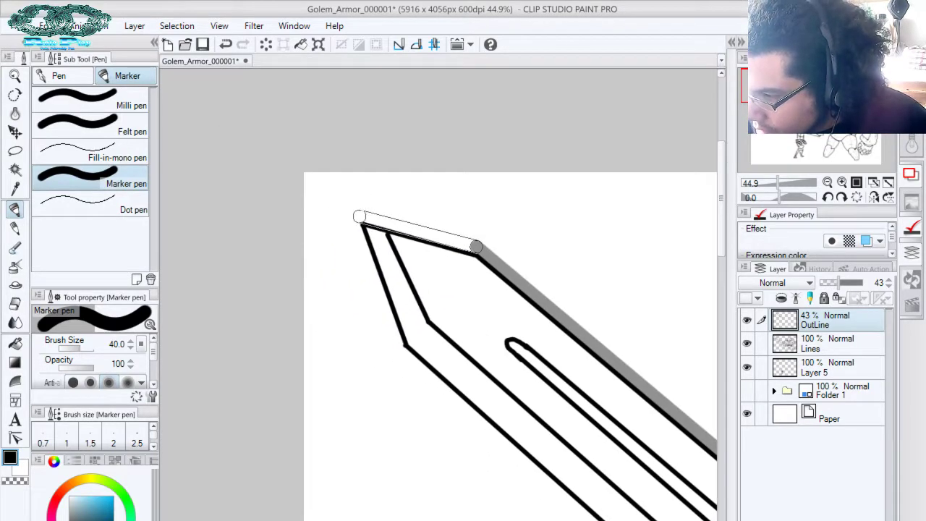
{"action": "left_click", "coordinate": [355, 217], "text": "shift"}
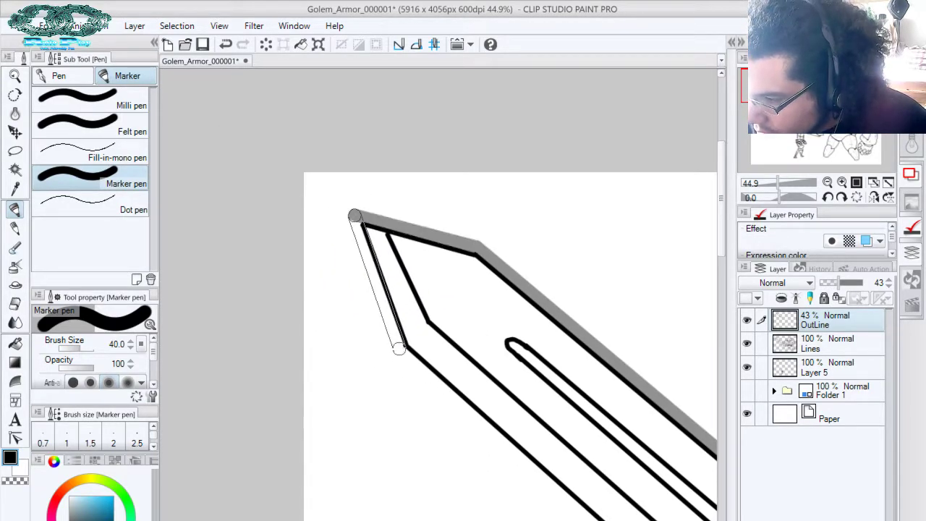
{"action": "left_click", "coordinate": [397, 347], "text": "shift"}
Trace the thick outline straight along the outside of the blade's lower edge, from the point's corner to the guard
{"action": "key", "text": "space"}
{"action": "left_click_drag", "start_coordinate": [411, 326], "coordinate": [344, 153]}
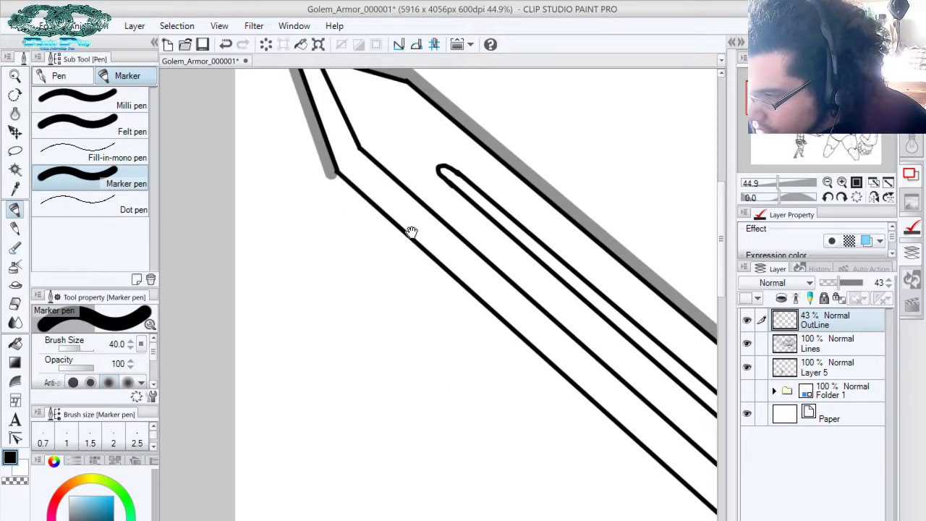
{"action": "key", "text": "space"}
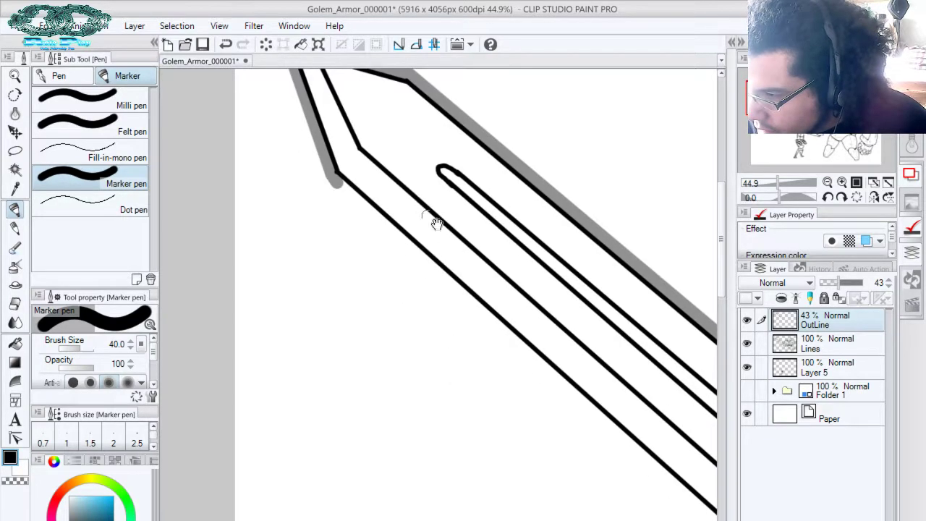
{"action": "left_click_drag", "start_coordinate": [436, 222], "coordinate": [260, 166]}
{"action": "left_click_drag", "start_coordinate": [488, 269], "coordinate": [319, 116]}
{"action": "left_click_drag", "start_coordinate": [445, 273], "coordinate": [371, 126]}
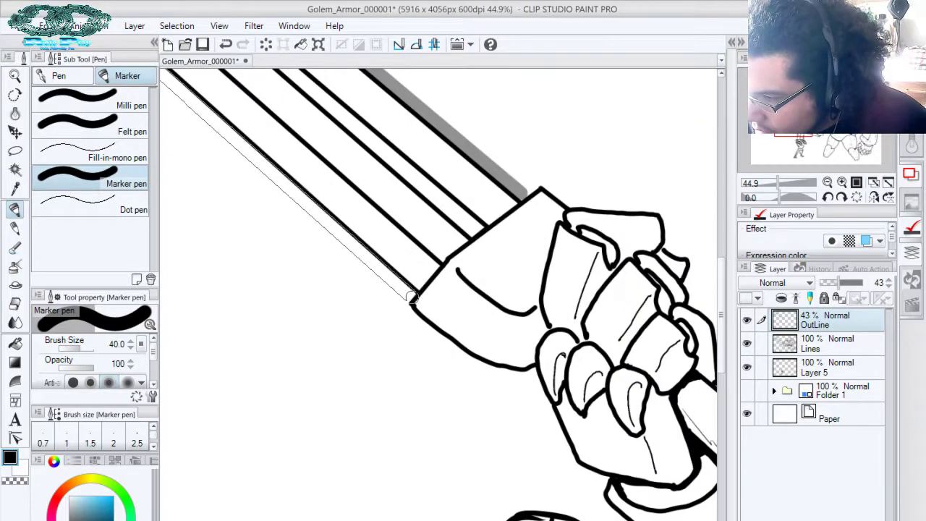
{"action": "left_click", "coordinate": [410, 295], "text": "shift"}
{"action": "key", "text": "space"}
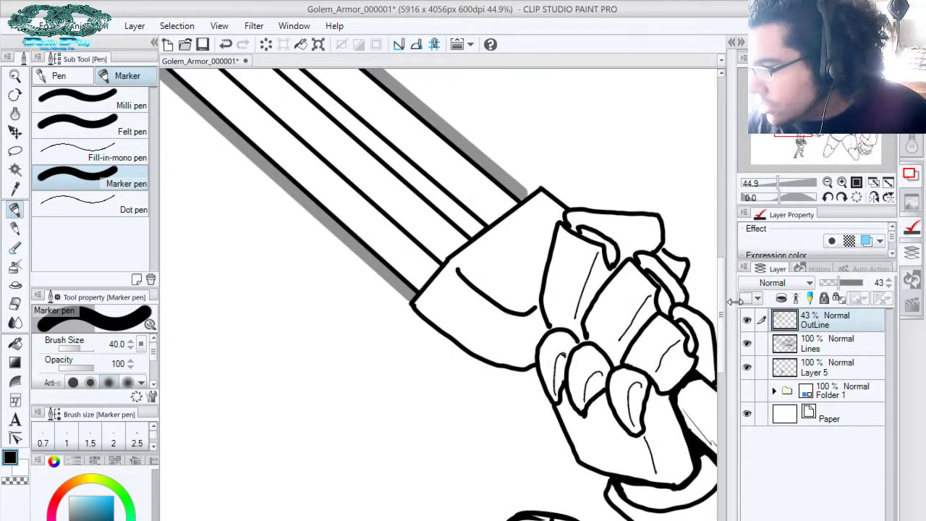
Trace the thick outline around the outer edges of the sword's guard on both sides, up to the gripping hand
{"action": "left_click", "coordinate": [572, 205]}
{"action": "left_click", "coordinate": [539, 180], "text": "shift"}
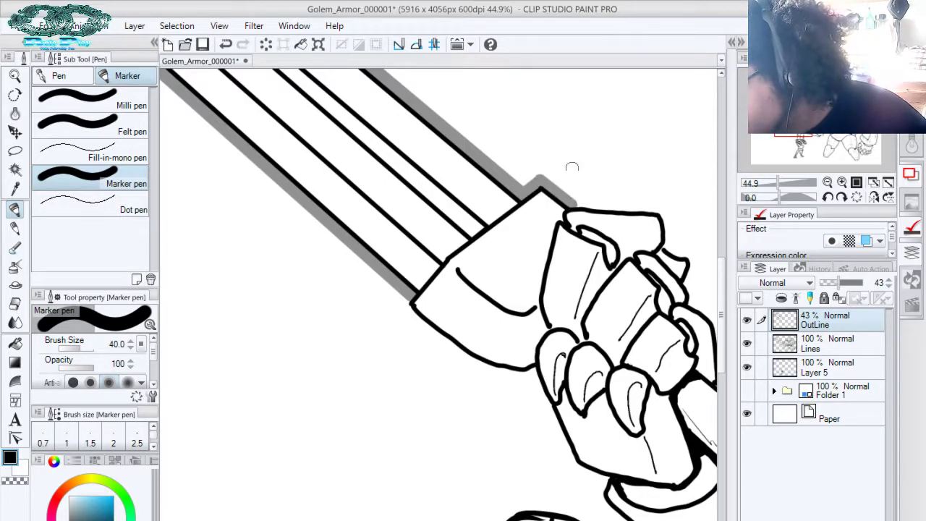
{"action": "left_click_drag", "start_coordinate": [780, 197], "coordinate": [795, 203]}
{"action": "mouse_move", "coordinate": [511, 148]}
{"action": "left_mouse_down"}
{"action": "mouse_move", "coordinate": [507, 249]}
{"action": "mouse_move", "coordinate": [533, 291]}
{"action": "left_mouse_up"}
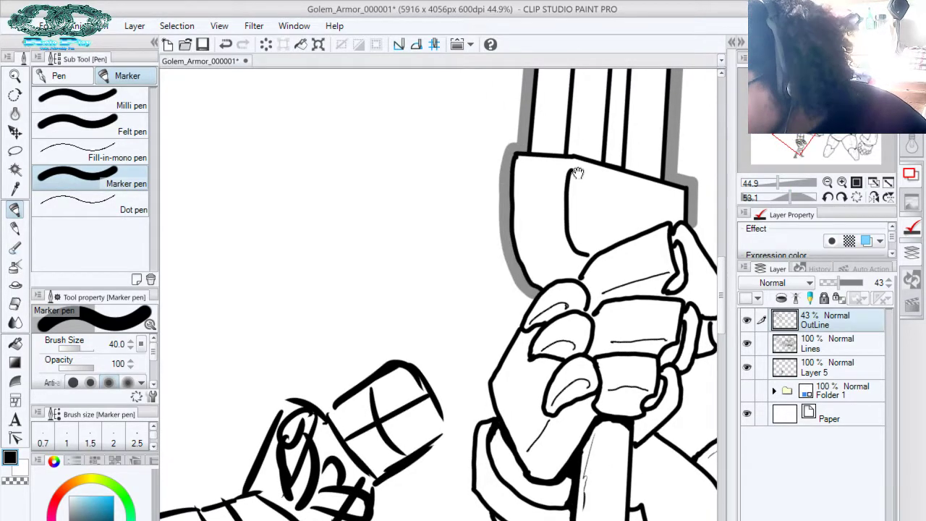
Trace the thick outline down the outside of the gripping hand and around the outer edge of its wrist cuff
{"action": "mouse_move", "coordinate": [571, 395]}
{"action": "left_mouse_down"}
{"action": "mouse_move", "coordinate": [599, 227]}
{"action": "mouse_move", "coordinate": [608, 265]}
{"action": "left_mouse_up"}
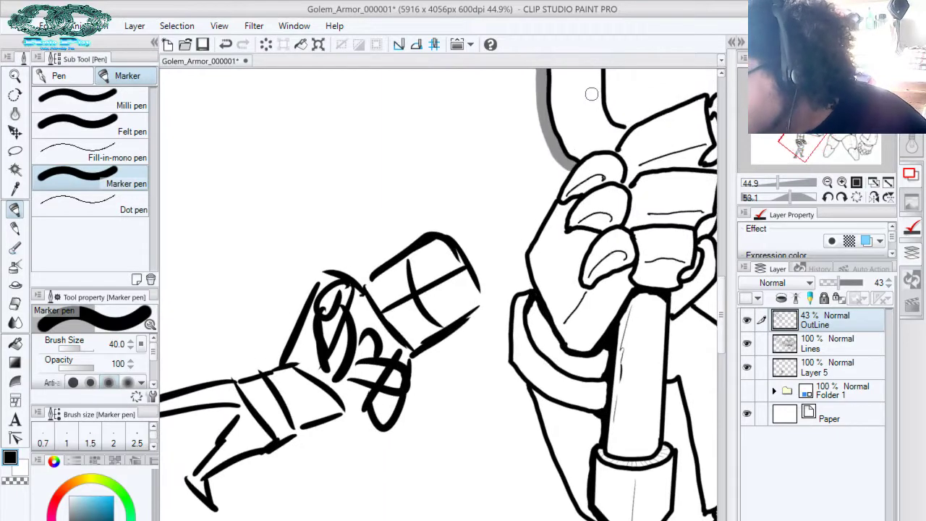
{"action": "mouse_move", "coordinate": [562, 153]}
{"action": "left_mouse_down"}
{"action": "mouse_move", "coordinate": [520, 260]}
{"action": "mouse_move", "coordinate": [530, 284]}
{"action": "mouse_move", "coordinate": [625, 165]}
{"action": "mouse_move", "coordinate": [584, 193]}
{"action": "mouse_move", "coordinate": [575, 249]}
{"action": "mouse_move", "coordinate": [576, 259]}
{"action": "mouse_move", "coordinate": [581, 238]}
{"action": "mouse_move", "coordinate": [593, 279]}
{"action": "left_mouse_up"}
{"action": "left_click_drag", "start_coordinate": [622, 248], "coordinate": [562, 149]}
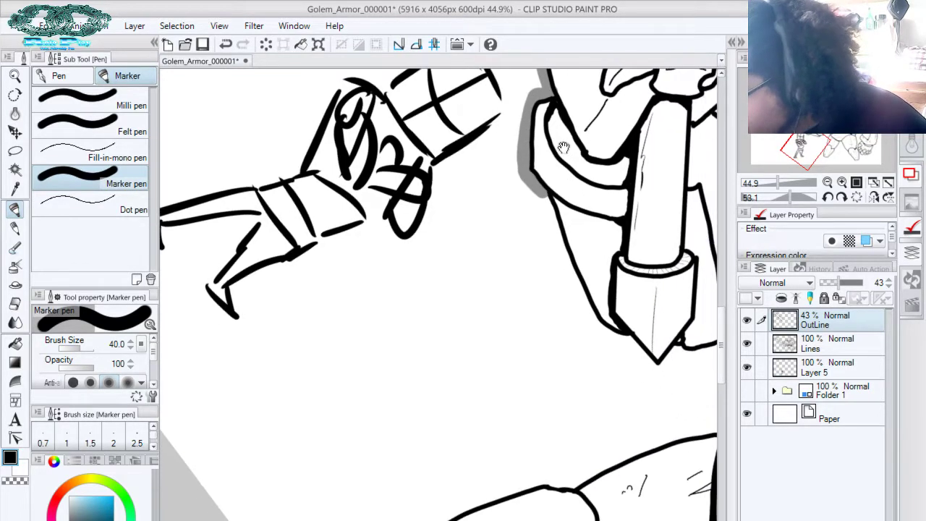
Trace the thick outline down the forearm's outer edge and around the pointed pommel of the sword
{"action": "left_click_drag", "start_coordinate": [508, 252], "coordinate": [372, 254]}
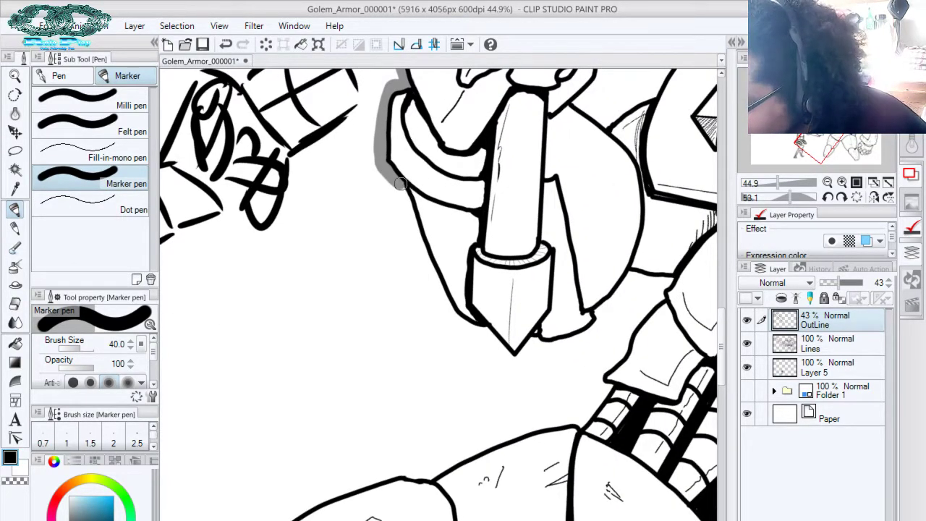
{"action": "mouse_move", "coordinate": [403, 190]}
{"action": "left_mouse_down"}
{"action": "mouse_move", "coordinate": [442, 295]}
{"action": "mouse_move", "coordinate": [483, 337]}
{"action": "mouse_move", "coordinate": [458, 314]}
{"action": "mouse_move", "coordinate": [450, 255]}
{"action": "mouse_move", "coordinate": [479, 286]}
{"action": "mouse_move", "coordinate": [463, 279]}
{"action": "mouse_move", "coordinate": [499, 262]}
{"action": "left_mouse_up"}
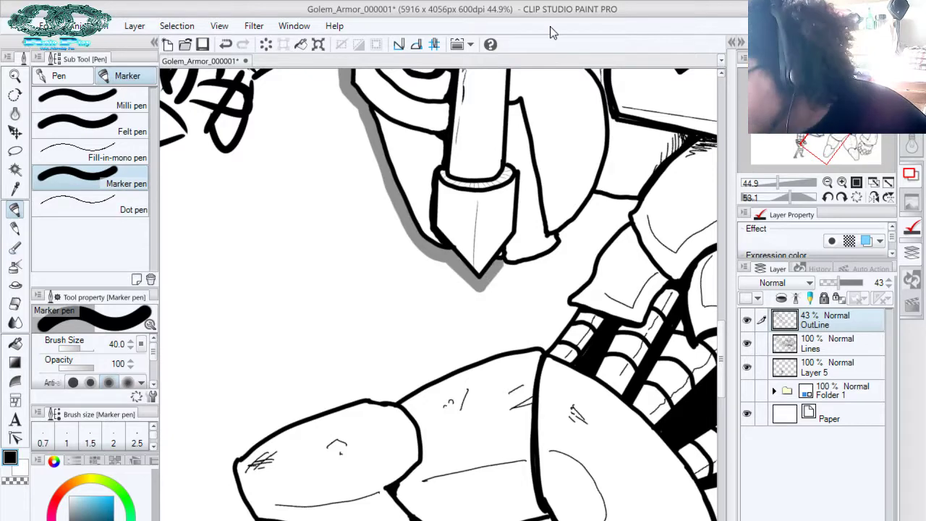
{"action": "left_click_drag", "start_coordinate": [627, 164], "coordinate": [543, 107]}
Trace the thick outline around the small plate beside the pommel, closing the lower end of the sword arm
{"action": "left_click_drag", "start_coordinate": [478, 175], "coordinate": [477, 186]}
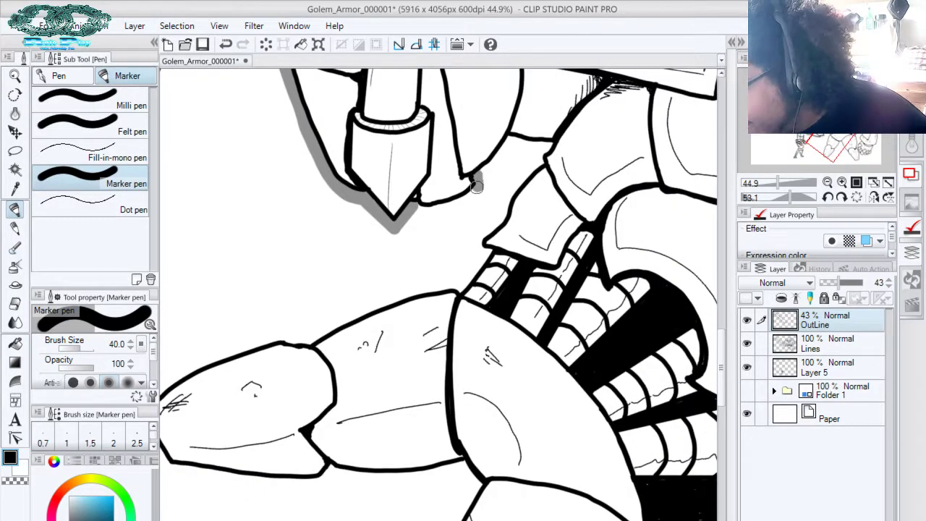
{"action": "left_click", "coordinate": [873, 197]}
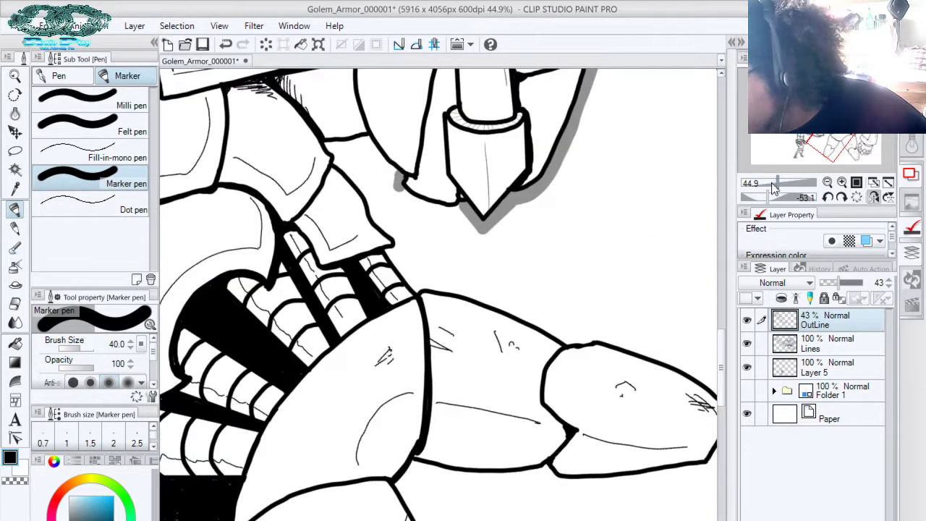
{"action": "left_click_drag", "start_coordinate": [500, 156], "coordinate": [534, 209]}
{"action": "left_click", "coordinate": [778, 197]}
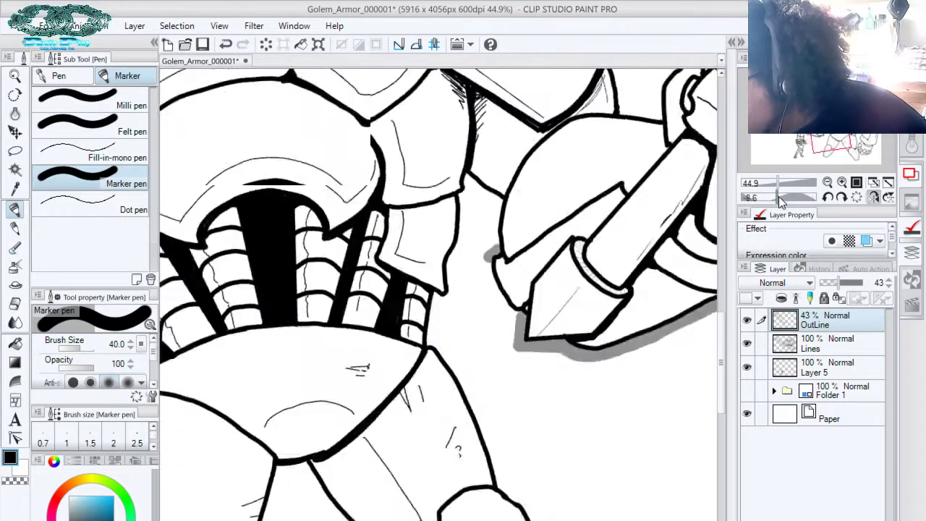
{"action": "left_click", "coordinate": [780, 197]}
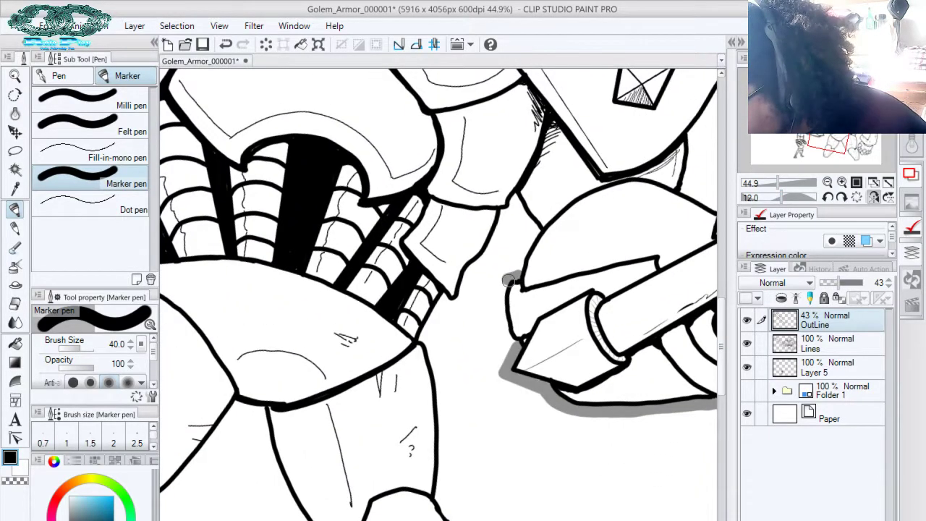
{"action": "left_click_drag", "start_coordinate": [510, 279], "coordinate": [512, 339]}
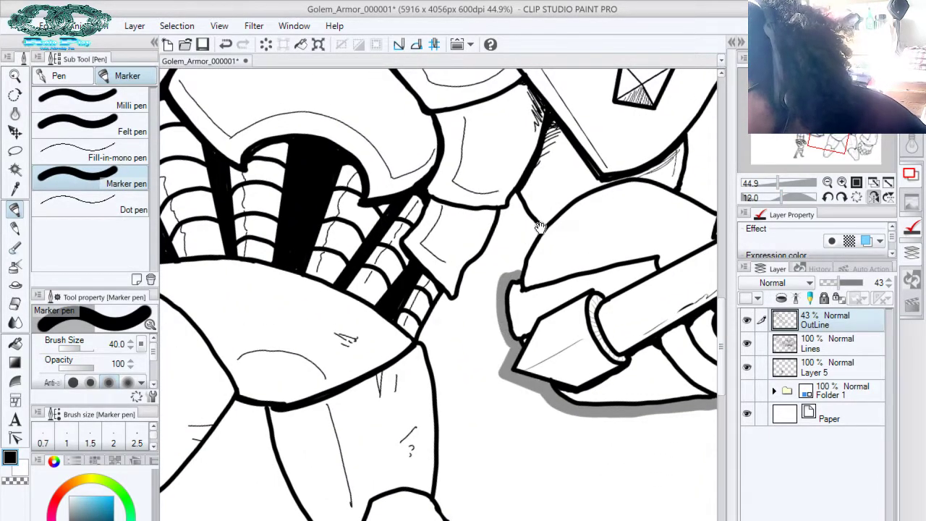
Trace the thick outline around the gap beneath the sword arm, along the hanging side plate and waist rings to the hip
{"action": "left_click_drag", "start_coordinate": [541, 226], "coordinate": [517, 265]}
{"action": "mouse_move", "coordinate": [548, 231]}
{"action": "left_mouse_down"}
{"action": "mouse_move", "coordinate": [564, 260]}
{"action": "mouse_move", "coordinate": [531, 223]}
{"action": "mouse_move", "coordinate": [607, 211]}
{"action": "mouse_move", "coordinate": [577, 242]}
{"action": "left_mouse_up"}
{"action": "mouse_move", "coordinate": [577, 242]}
{"action": "left_mouse_down"}
{"action": "mouse_move", "coordinate": [595, 229]}
{"action": "mouse_move", "coordinate": [579, 221]}
{"action": "mouse_move", "coordinate": [522, 298]}
{"action": "left_mouse_up"}
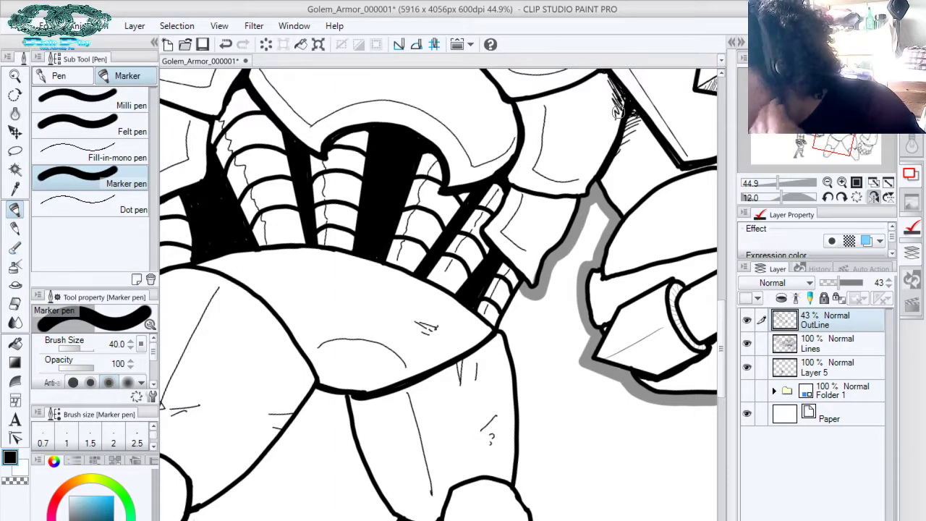
{"action": "left_click_drag", "start_coordinate": [574, 269], "coordinate": [592, 204]}
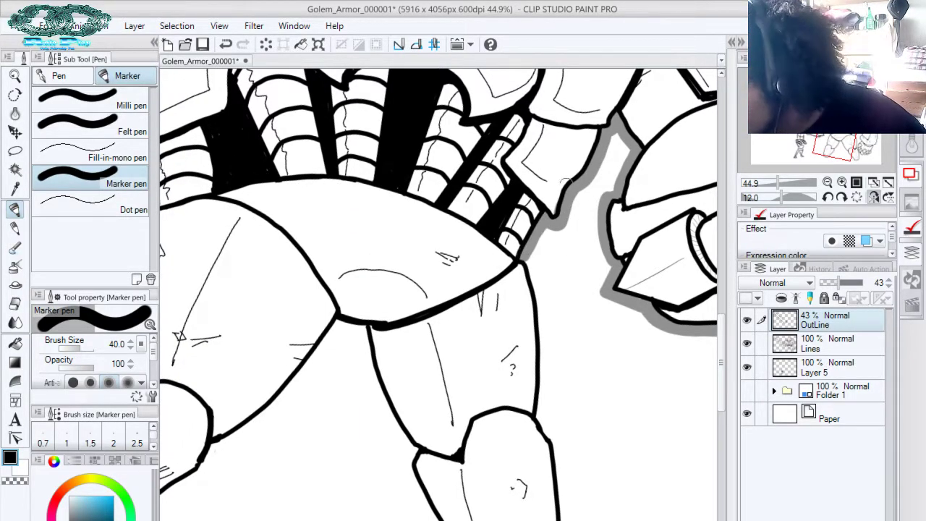
Trace the thick outline down the outer thigh and shin of the leg on the sword side and along its lower end
{"action": "left_click_drag", "start_coordinate": [561, 279], "coordinate": [531, 223]}
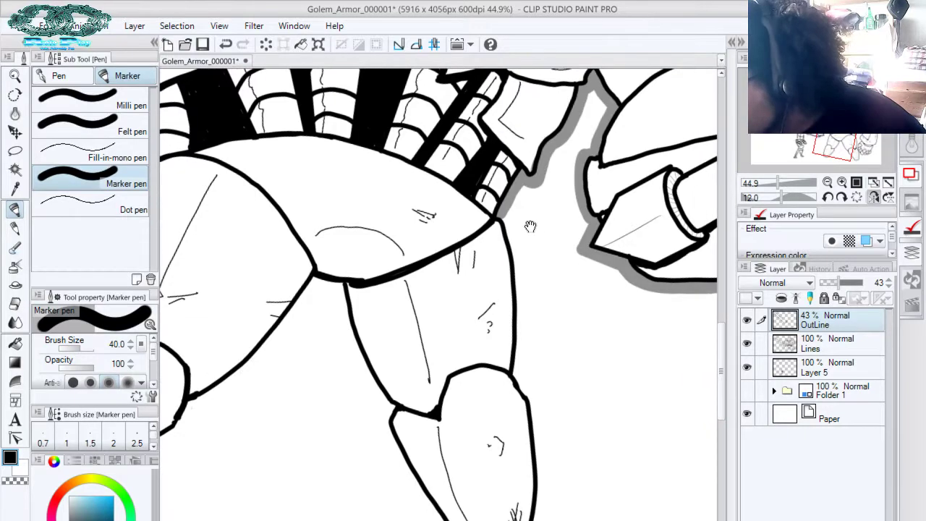
{"action": "left_click", "coordinate": [873, 196]}
{"action": "mouse_move", "coordinate": [468, 215]}
{"action": "left_mouse_down"}
{"action": "mouse_move", "coordinate": [451, 304]}
{"action": "mouse_move", "coordinate": [462, 367]}
{"action": "left_mouse_up"}
{"action": "mouse_move", "coordinate": [515, 257]}
{"action": "left_mouse_down"}
{"action": "mouse_move", "coordinate": [525, 168]}
{"action": "mouse_move", "coordinate": [544, 118]}
{"action": "left_mouse_up"}
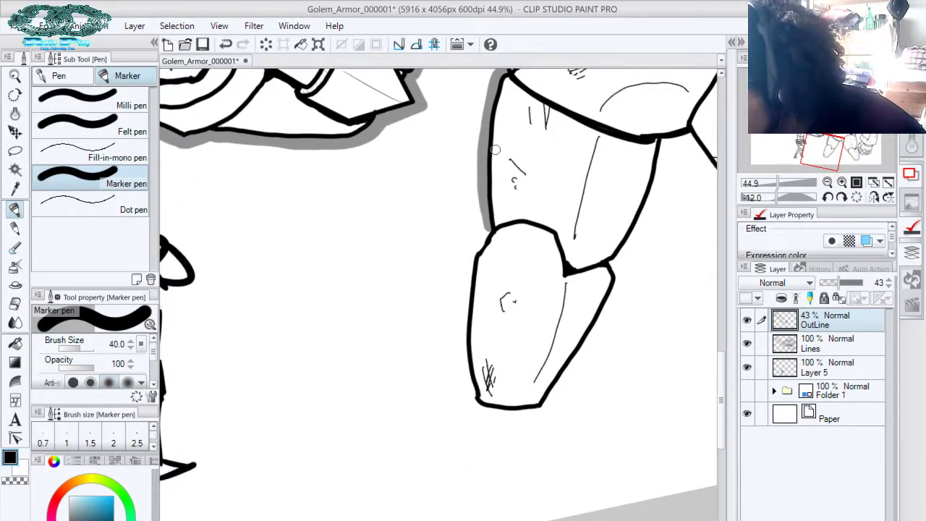
{"action": "mouse_move", "coordinate": [482, 186]}
{"action": "left_mouse_down"}
{"action": "mouse_move", "coordinate": [488, 237]}
{"action": "mouse_move", "coordinate": [474, 253]}
{"action": "mouse_move", "coordinate": [465, 319]}
{"action": "mouse_move", "coordinate": [473, 403]}
{"action": "left_mouse_up"}
{"action": "left_click_drag", "start_coordinate": [563, 276], "coordinate": [570, 212]}
{"action": "mouse_move", "coordinate": [479, 335]}
{"action": "left_mouse_down"}
{"action": "mouse_move", "coordinate": [495, 348]}
{"action": "mouse_move", "coordinate": [551, 350]}
{"action": "left_mouse_up"}
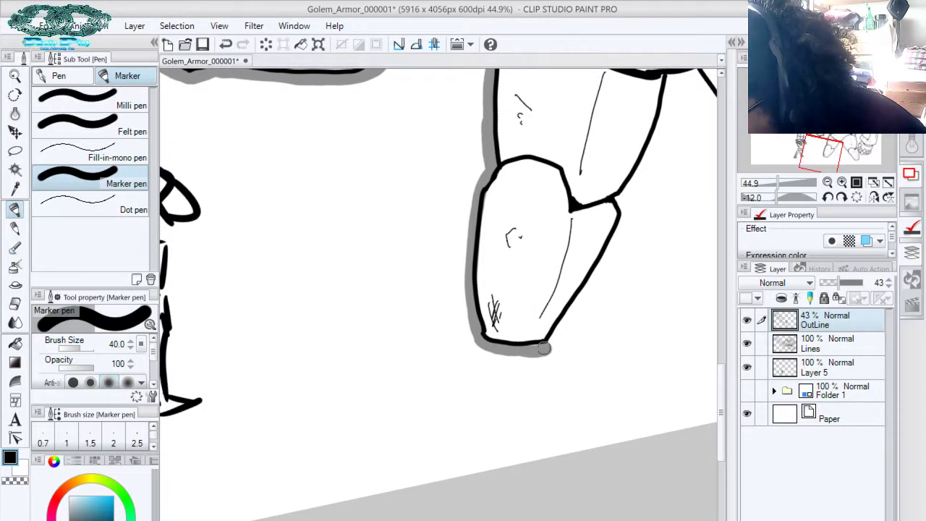
Trace the thick outline up the inner edge of the same leg's shin and thigh to the crotch
{"action": "mouse_move", "coordinate": [613, 193]}
{"action": "left_mouse_down"}
{"action": "mouse_move", "coordinate": [616, 235]}
{"action": "mouse_move", "coordinate": [559, 333]}
{"action": "left_mouse_up"}
{"action": "left_click_drag", "start_coordinate": [623, 189], "coordinate": [502, 314]}
{"action": "left_click_drag", "start_coordinate": [546, 283], "coordinate": [539, 276]}
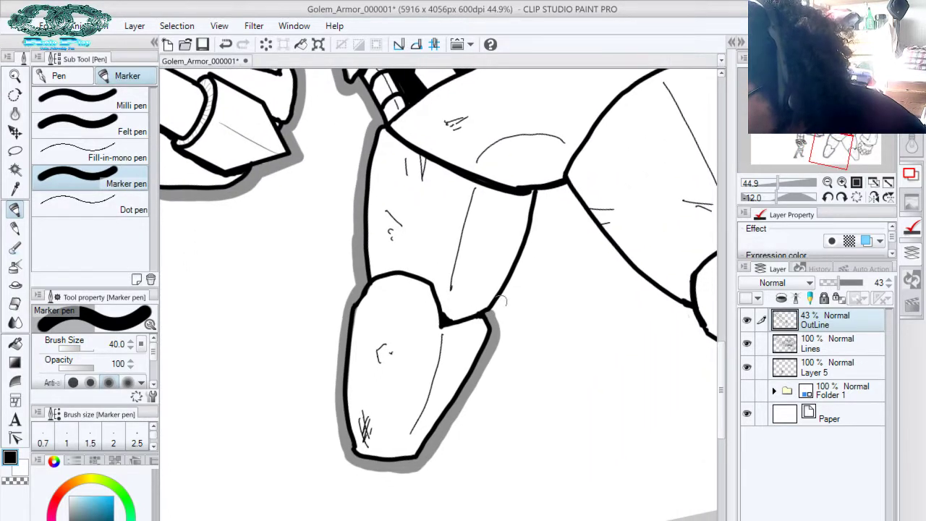
{"action": "mouse_move", "coordinate": [538, 191]}
{"action": "left_mouse_down"}
{"action": "mouse_move", "coordinate": [507, 293]}
{"action": "mouse_move", "coordinate": [491, 312]}
{"action": "left_mouse_up"}
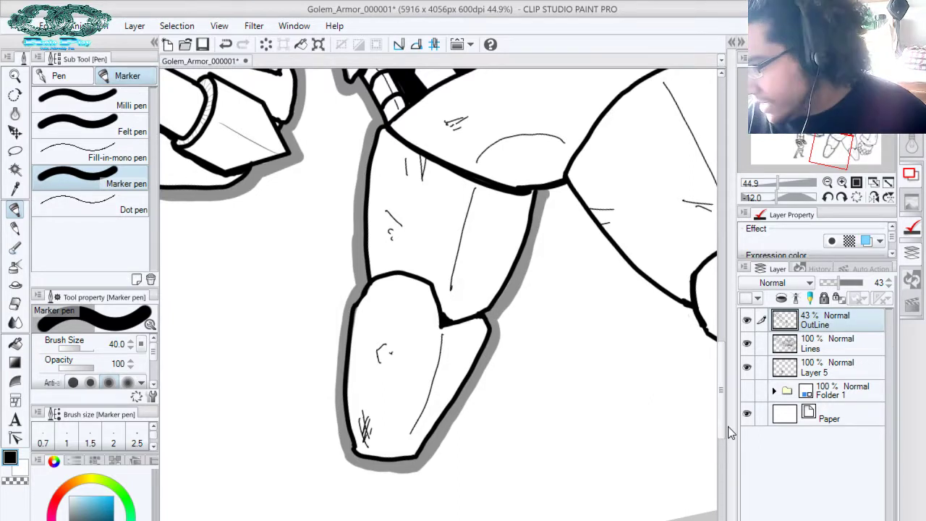
Trace the thick outline under the crotch and down the inner thigh of the other leg to its knee
{"action": "left_click", "coordinate": [873, 197]}
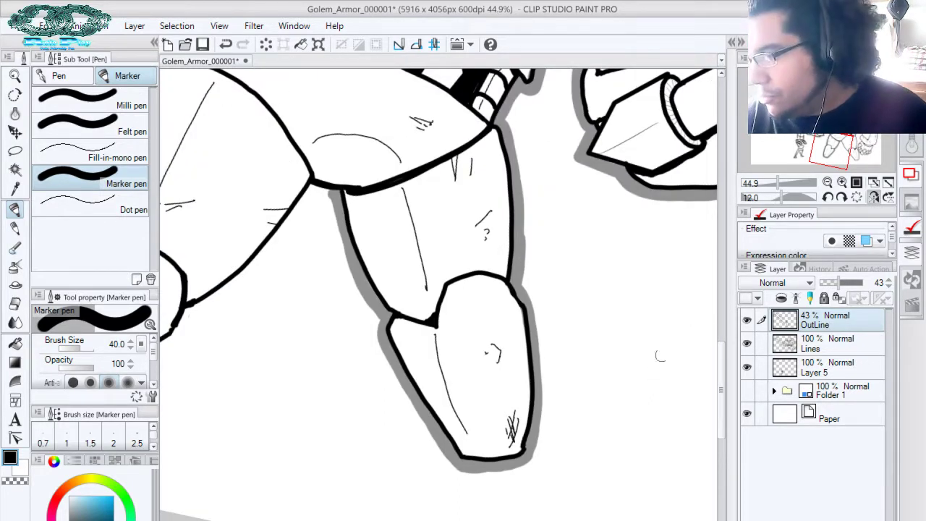
{"action": "left_click", "coordinate": [828, 197]}
{"action": "left_click_drag", "start_coordinate": [572, 362], "coordinate": [705, 335]}
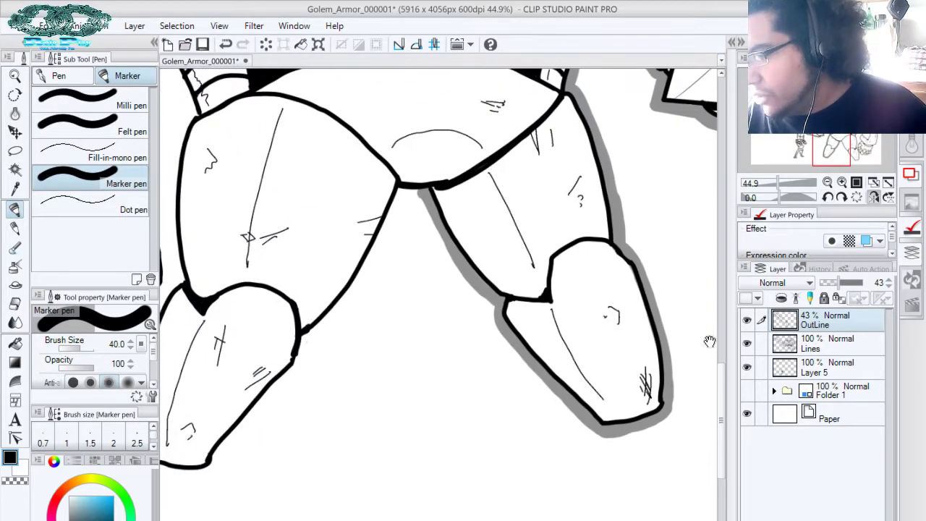
{"action": "mouse_move", "coordinate": [419, 191]}
{"action": "left_mouse_down"}
{"action": "mouse_move", "coordinate": [438, 178]}
{"action": "mouse_move", "coordinate": [500, 82]}
{"action": "left_mouse_up"}
{"action": "mouse_move", "coordinate": [463, 119]}
{"action": "left_mouse_down"}
{"action": "mouse_move", "coordinate": [423, 204]}
{"action": "mouse_move", "coordinate": [363, 269]}
{"action": "left_mouse_up"}
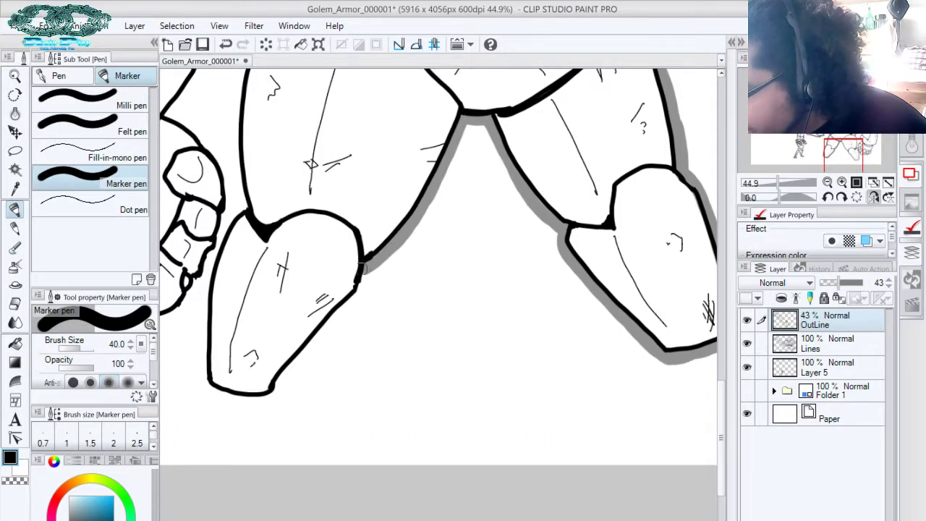
Trace the thick outline around the second leg's shin, covering its inner edge, lower end and outer edge
{"action": "left_click_drag", "start_coordinate": [505, 124], "coordinate": [565, 75]}
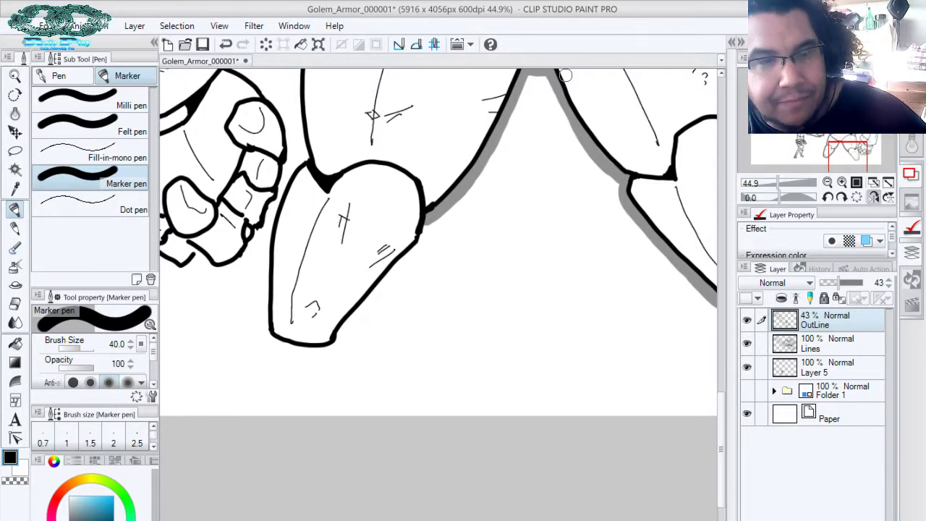
{"action": "left_click_drag", "start_coordinate": [566, 75], "coordinate": [582, 20]}
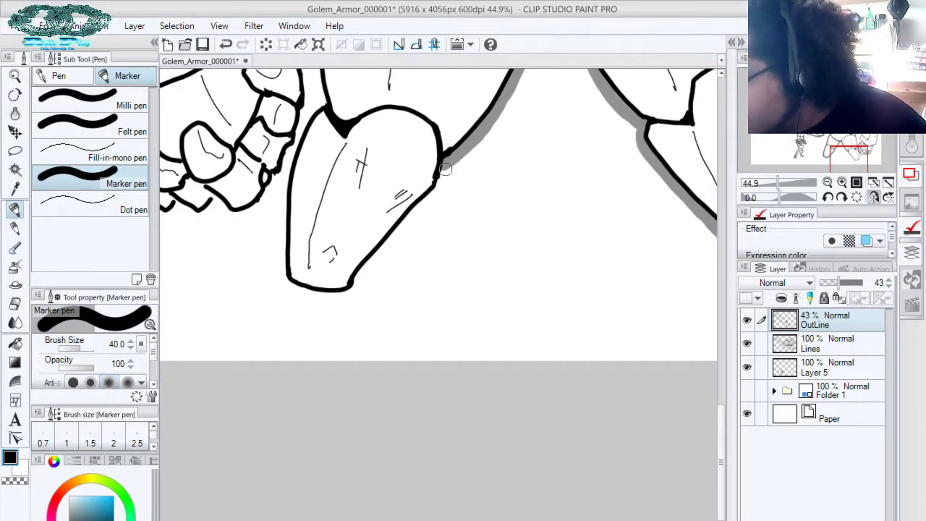
{"action": "left_click_drag", "start_coordinate": [446, 159], "coordinate": [352, 294]}
{"action": "left_click_drag", "start_coordinate": [401, 224], "coordinate": [474, 264]}
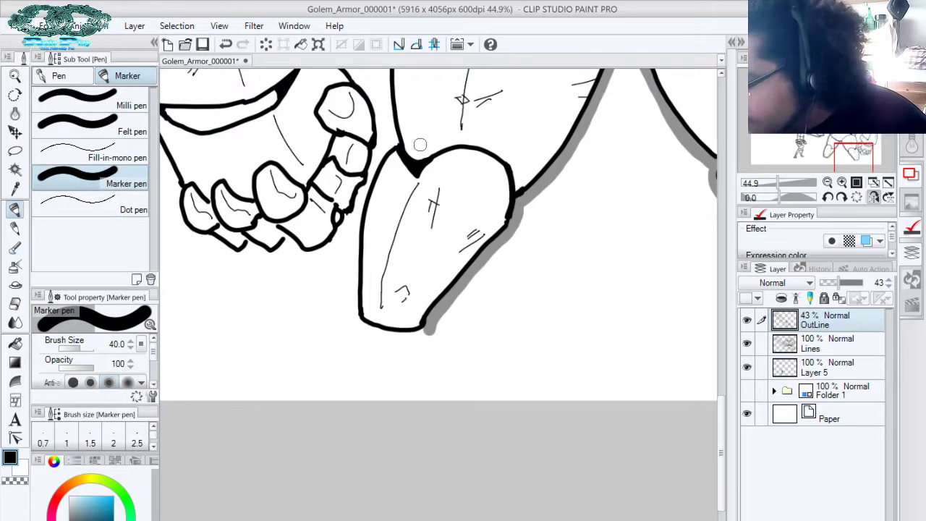
{"action": "mouse_move", "coordinate": [427, 326]}
{"action": "left_mouse_down"}
{"action": "mouse_move", "coordinate": [403, 335]}
{"action": "mouse_move", "coordinate": [355, 320]}
{"action": "mouse_move", "coordinate": [402, 336]}
{"action": "mouse_move", "coordinate": [426, 325]}
{"action": "left_mouse_up"}
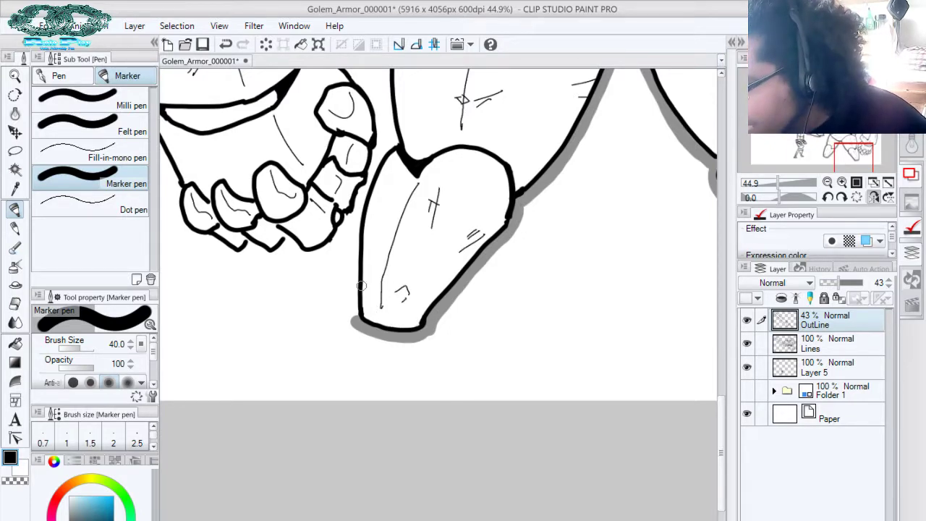
{"action": "left_click_drag", "start_coordinate": [362, 194], "coordinate": [351, 320]}
{"action": "left_click_drag", "start_coordinate": [375, 157], "coordinate": [433, 201]}
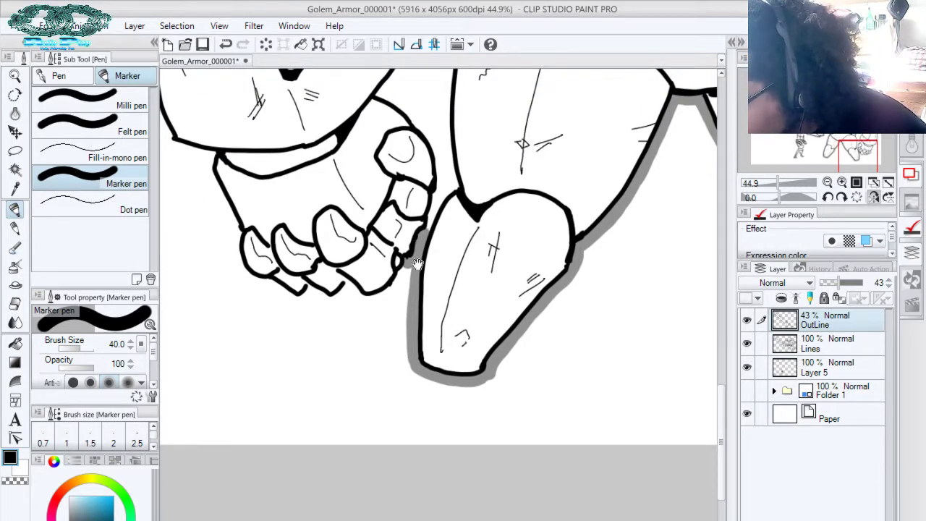
Trace the thick outline around the finger and thumb edges of the lowered hand facing the second leg
{"action": "mouse_move", "coordinate": [411, 260]}
{"action": "left_mouse_down"}
{"action": "mouse_move", "coordinate": [428, 252]}
{"action": "mouse_move", "coordinate": [401, 288]}
{"action": "mouse_move", "coordinate": [380, 295]}
{"action": "mouse_move", "coordinate": [369, 275]}
{"action": "left_mouse_up"}
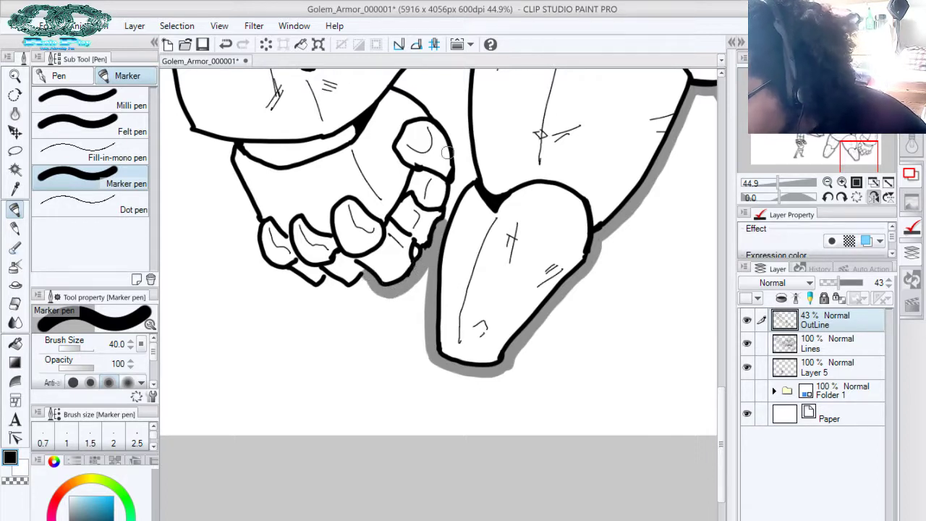
{"action": "mouse_move", "coordinate": [454, 140]}
{"action": "left_mouse_down"}
{"action": "mouse_move", "coordinate": [448, 310]}
{"action": "mouse_move", "coordinate": [431, 281]}
{"action": "mouse_move", "coordinate": [409, 323]}
{"action": "left_mouse_up"}
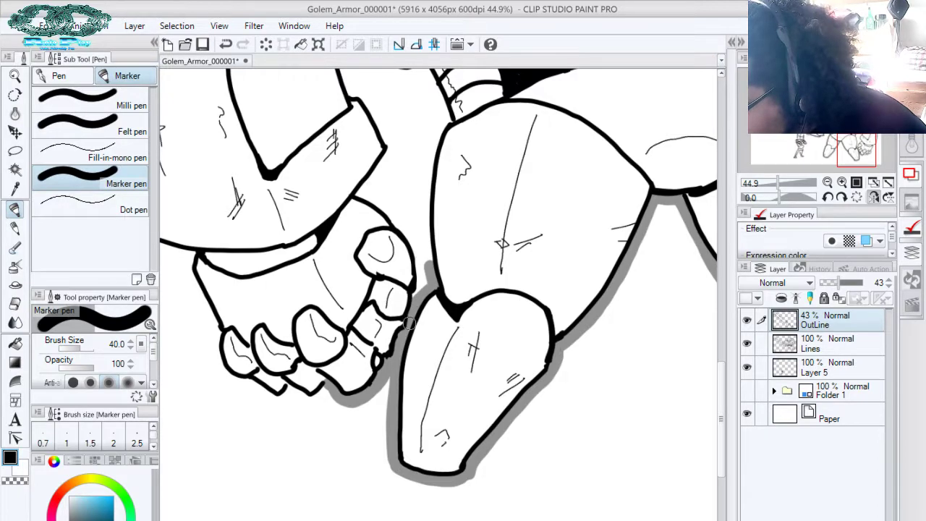
{"action": "left_click_drag", "start_coordinate": [397, 221], "coordinate": [417, 267]}
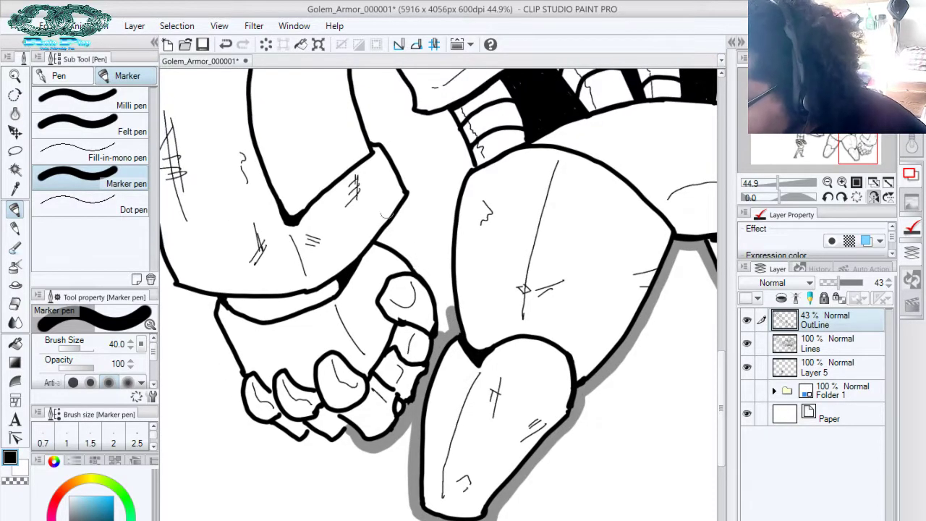
{"action": "mouse_move", "coordinate": [375, 237]}
{"action": "left_mouse_down"}
{"action": "mouse_move", "coordinate": [422, 269]}
{"action": "mouse_move", "coordinate": [442, 331]}
{"action": "left_mouse_up"}
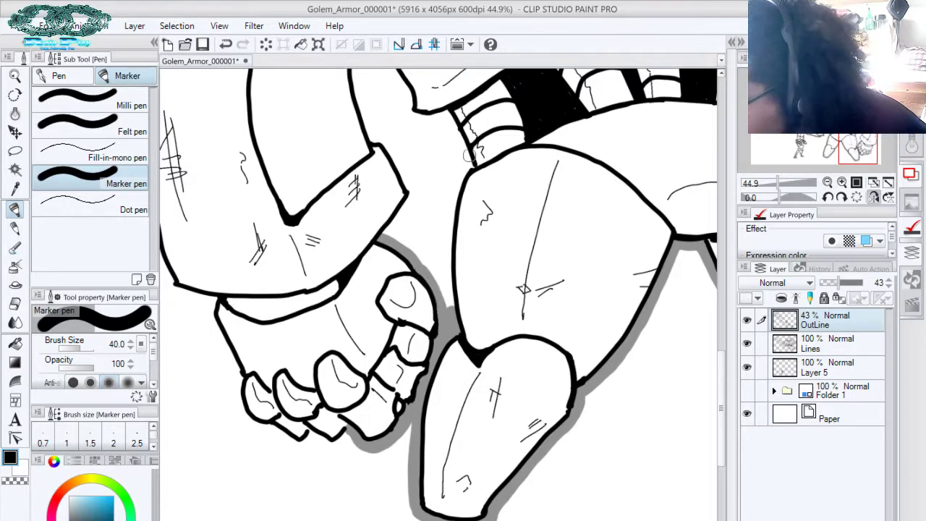
Trace the thick outline up the second leg's outer thigh, past the waist rings to the hanging side plate
{"action": "mouse_move", "coordinate": [469, 165]}
{"action": "left_mouse_down"}
{"action": "mouse_move", "coordinate": [448, 224]}
{"action": "mouse_move", "coordinate": [448, 304]}
{"action": "left_mouse_up"}
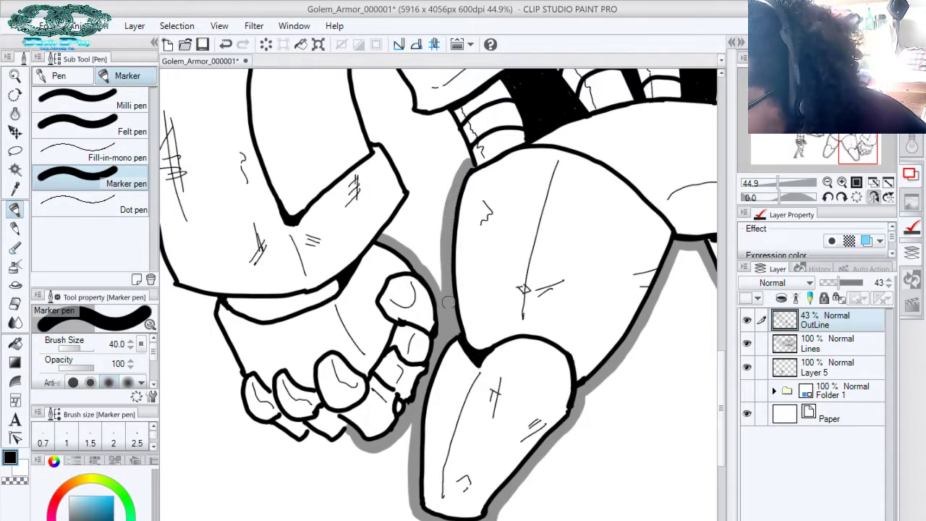
{"action": "scroll", "coordinate": [450, 306], "scroll_direction": "up", "scroll_amount": 2}
{"action": "scroll", "coordinate": [475, 258], "scroll_direction": "up", "scroll_amount": 2}
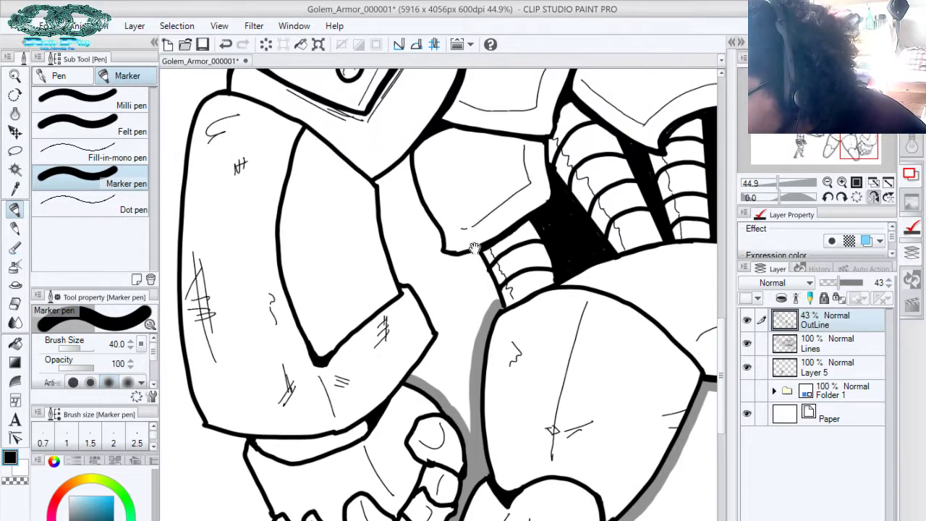
{"action": "left_click_drag", "start_coordinate": [475, 259], "coordinate": [495, 297]}
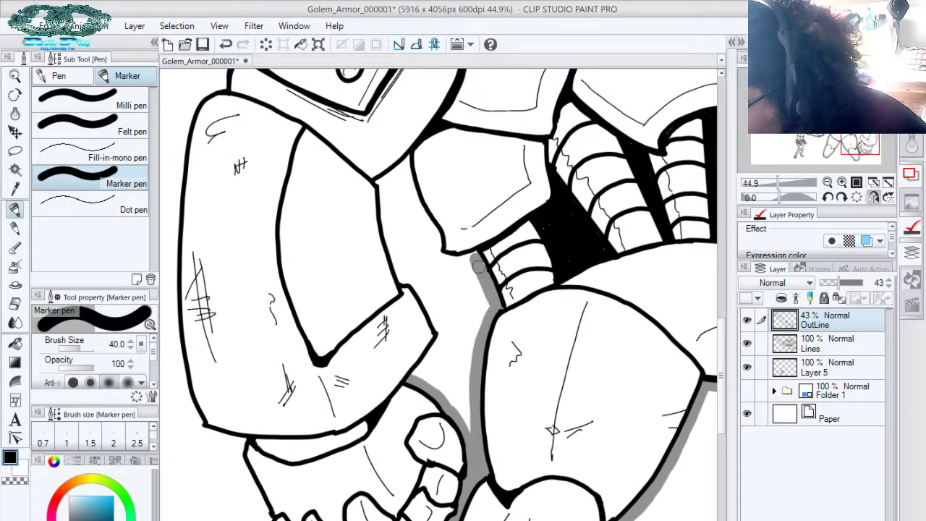
{"action": "mouse_move", "coordinate": [471, 257]}
{"action": "left_mouse_down"}
{"action": "mouse_move", "coordinate": [450, 259]}
{"action": "mouse_move", "coordinate": [436, 236]}
{"action": "left_mouse_up"}
Trace the thick outline around the gap beside the torso, along the side plate and the lowered arm's inner edge
{"action": "scroll", "coordinate": [450, 216], "scroll_direction": "up", "scroll_amount": 2}
{"action": "left_click_drag", "start_coordinate": [423, 204], "coordinate": [459, 285]}
{"action": "mouse_move", "coordinate": [425, 207]}
{"action": "left_mouse_down"}
{"action": "mouse_move", "coordinate": [402, 228]}
{"action": "mouse_move", "coordinate": [412, 276]}
{"action": "mouse_move", "coordinate": [423, 317]}
{"action": "mouse_move", "coordinate": [465, 374]}
{"action": "mouse_move", "coordinate": [435, 411]}
{"action": "left_mouse_up"}
{"action": "left_click_drag", "start_coordinate": [459, 374], "coordinate": [439, 421]}
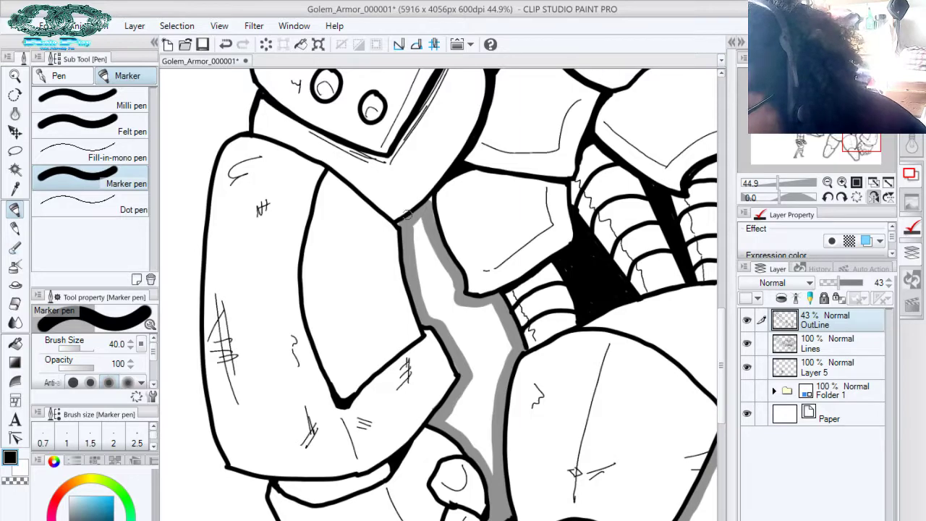
{"action": "left_click", "coordinate": [60, 76]}
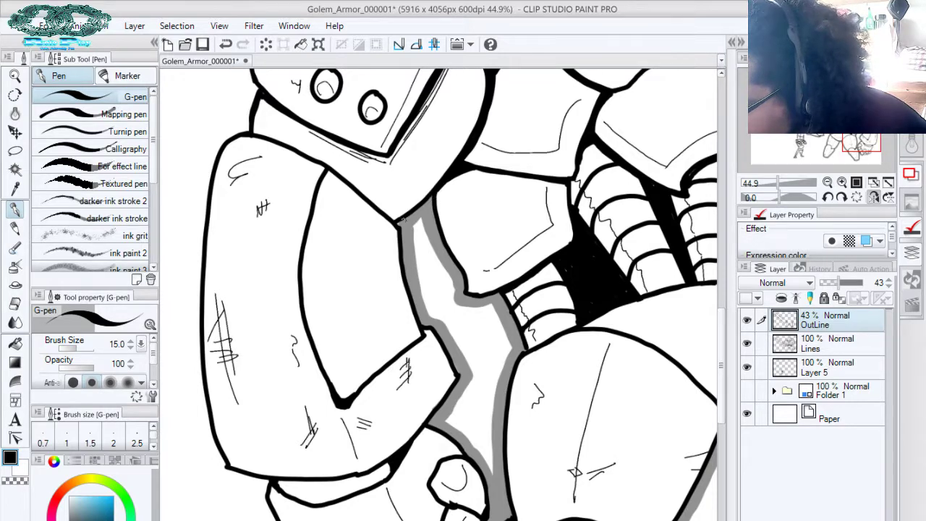
{"action": "left_click_drag", "start_coordinate": [488, 191], "coordinate": [463, 107]}
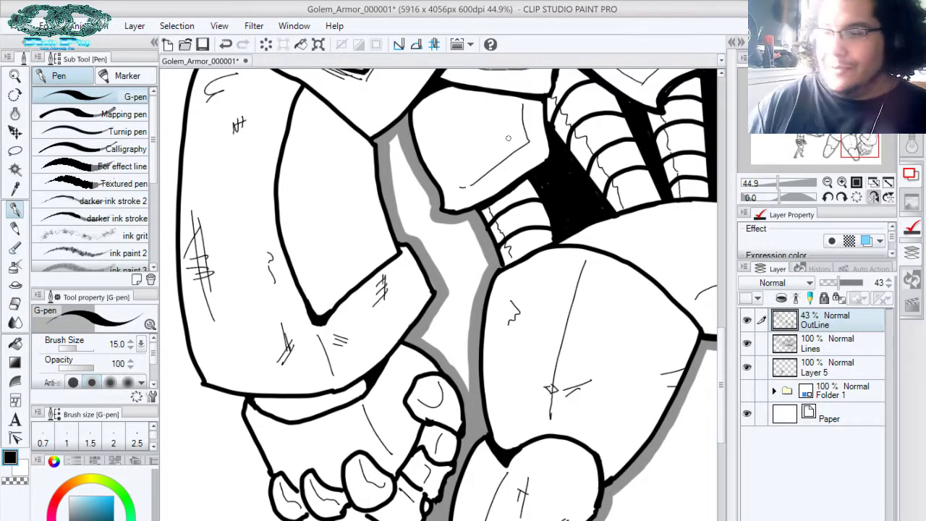
{"action": "left_click", "coordinate": [126, 77]}
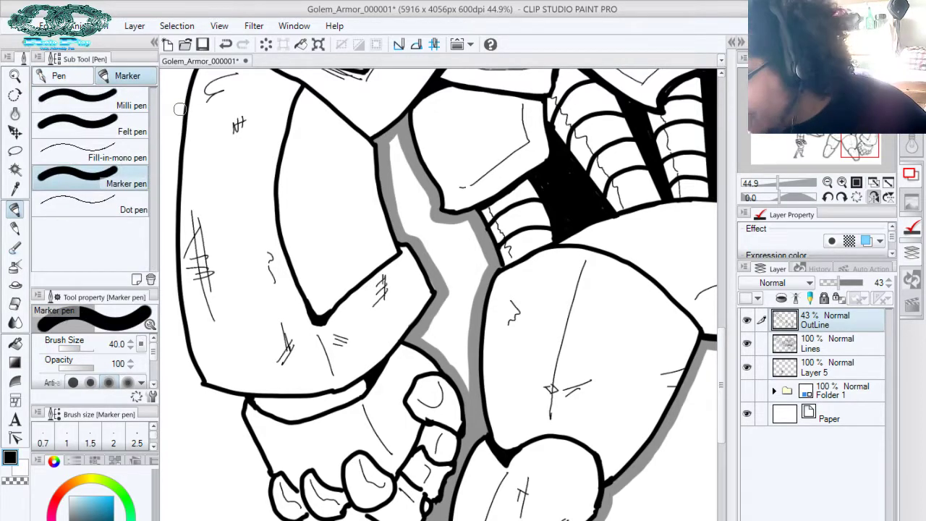
Trace the thick outline around the lowered hand's fingertips and up the hand's outer edge to the wrist
{"action": "left_click_drag", "start_coordinate": [427, 337], "coordinate": [456, 159]}
{"action": "left_click_drag", "start_coordinate": [462, 244], "coordinate": [447, 187]}
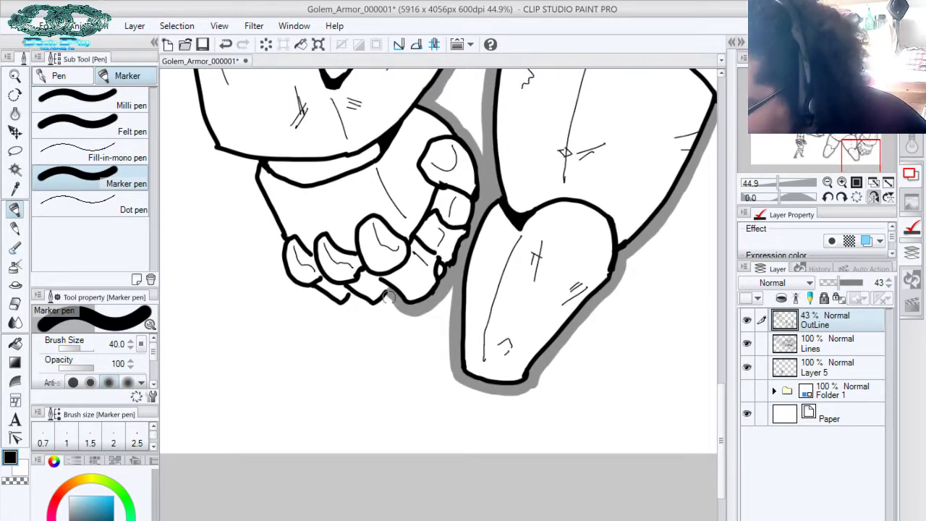
{"action": "mouse_move", "coordinate": [391, 299]}
{"action": "left_mouse_down"}
{"action": "mouse_move", "coordinate": [347, 289]}
{"action": "mouse_move", "coordinate": [350, 297]}
{"action": "mouse_move", "coordinate": [358, 290]}
{"action": "mouse_move", "coordinate": [342, 311]}
{"action": "mouse_move", "coordinate": [314, 293]}
{"action": "left_mouse_up"}
{"action": "mouse_move", "coordinate": [290, 226]}
{"action": "left_mouse_down"}
{"action": "mouse_move", "coordinate": [354, 254]}
{"action": "mouse_move", "coordinate": [347, 300]}
{"action": "mouse_move", "coordinate": [372, 318]}
{"action": "left_mouse_up"}
{"action": "mouse_move", "coordinate": [314, 186]}
{"action": "left_mouse_down"}
{"action": "mouse_move", "coordinate": [357, 240]}
{"action": "mouse_move", "coordinate": [384, 308]}
{"action": "left_mouse_up"}
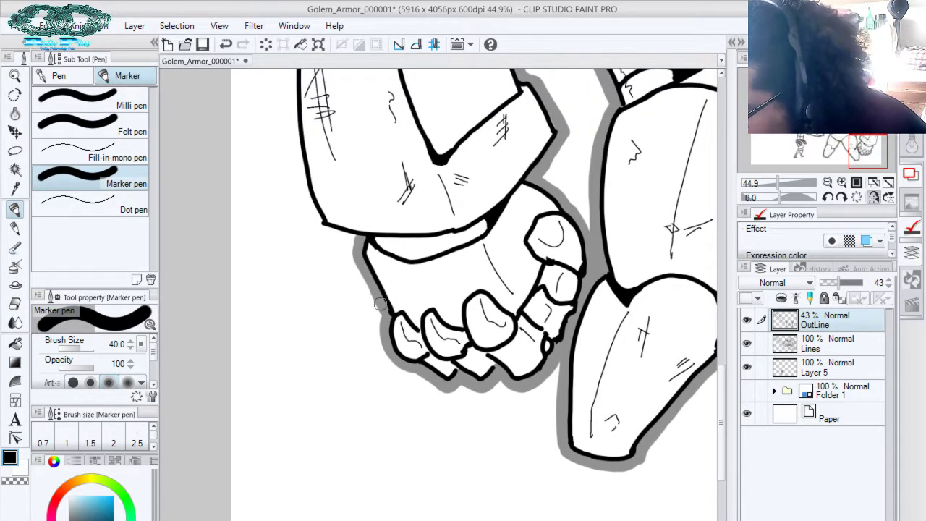
Trace the thick outline around the lowered forearm's bottom outer corner and along its outer edge from the top
{"action": "left_click_drag", "start_coordinate": [344, 209], "coordinate": [408, 277]}
{"action": "mouse_move", "coordinate": [421, 308]}
{"action": "left_mouse_down"}
{"action": "mouse_move", "coordinate": [381, 295]}
{"action": "mouse_move", "coordinate": [405, 316]}
{"action": "left_mouse_up"}
{"action": "left_click_drag", "start_coordinate": [371, 190], "coordinate": [302, 278]}
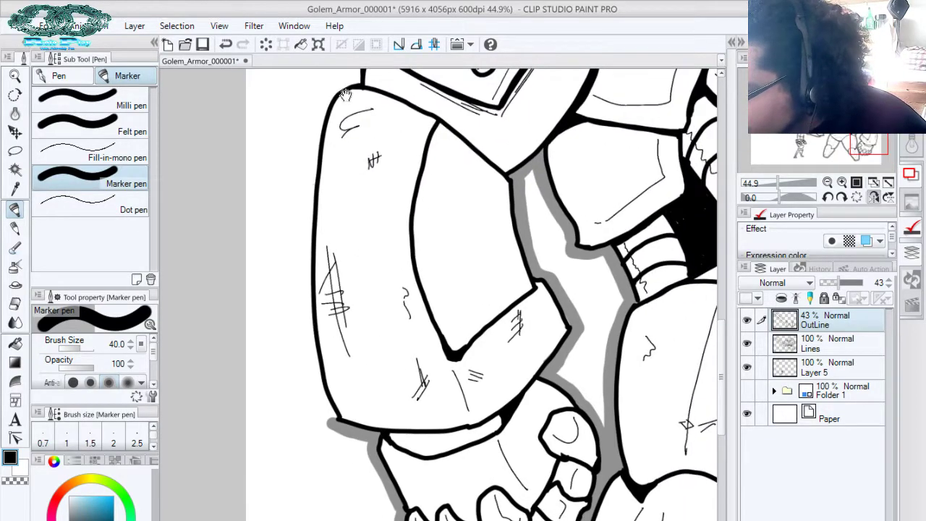
{"action": "left_click_drag", "start_coordinate": [346, 94], "coordinate": [356, 107]}
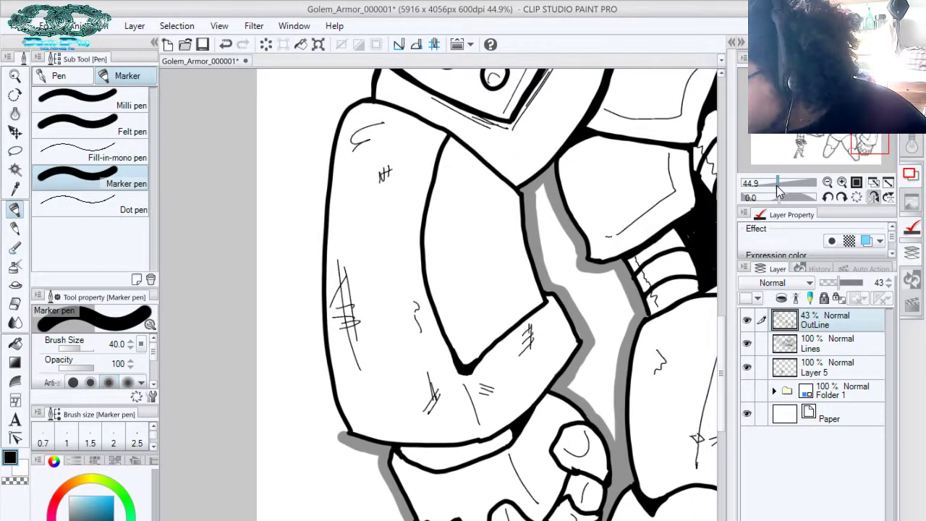
{"action": "left_click_drag", "start_coordinate": [783, 182], "coordinate": [773, 181]}
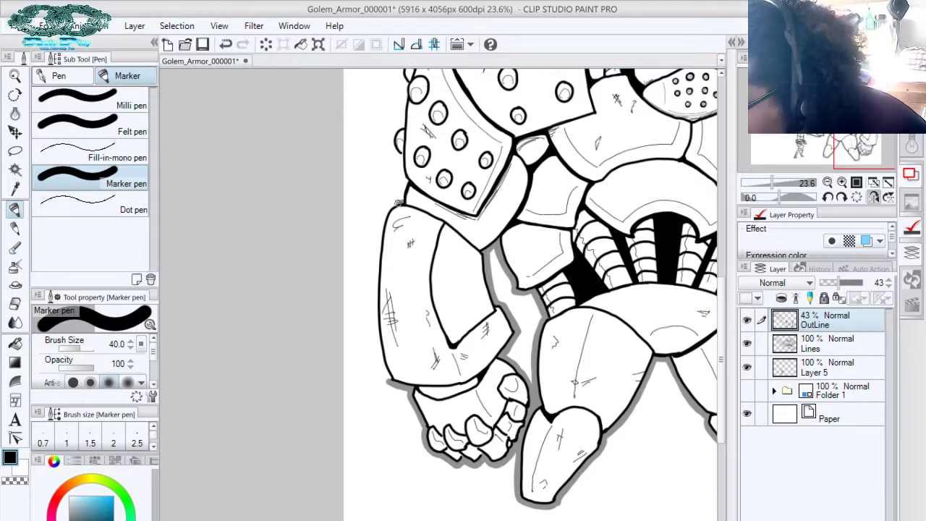
{"action": "left_click_drag", "start_coordinate": [383, 218], "coordinate": [374, 326]}
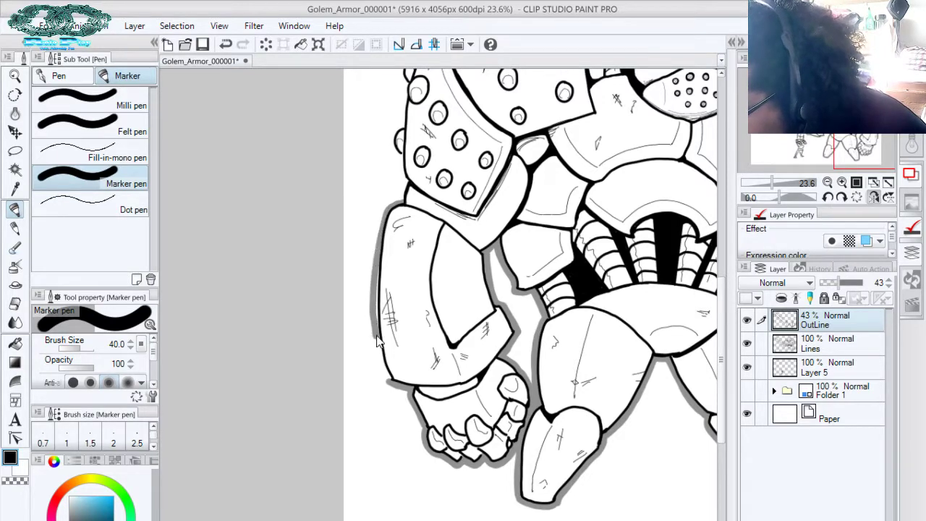
Redo the outline stroke along the forearm's outer edge and continue it up the elbow band to the studded plate
{"action": "key", "text": "ctrl+z"}
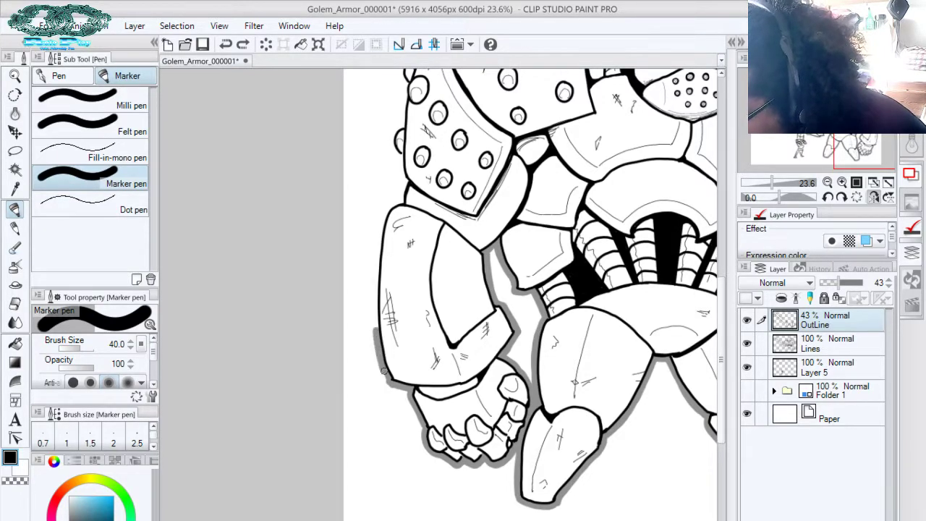
{"action": "left_click_drag", "start_coordinate": [377, 345], "coordinate": [378, 233]}
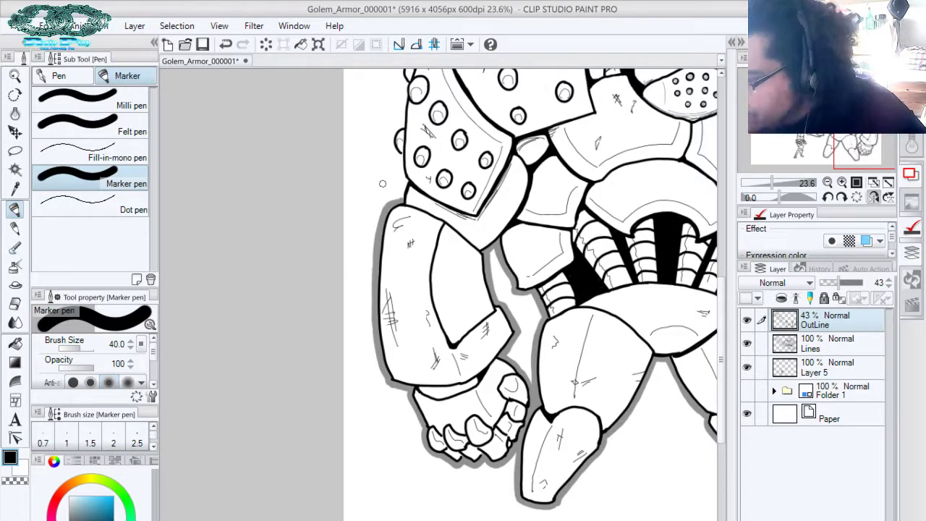
{"action": "left_click_drag", "start_coordinate": [456, 203], "coordinate": [506, 253]}
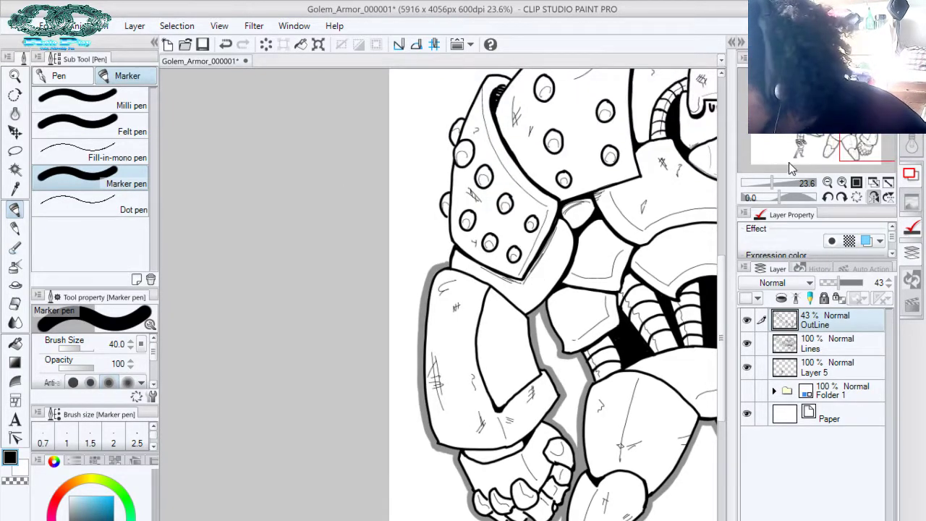
{"action": "left_click_drag", "start_coordinate": [772, 181], "coordinate": [779, 181]}
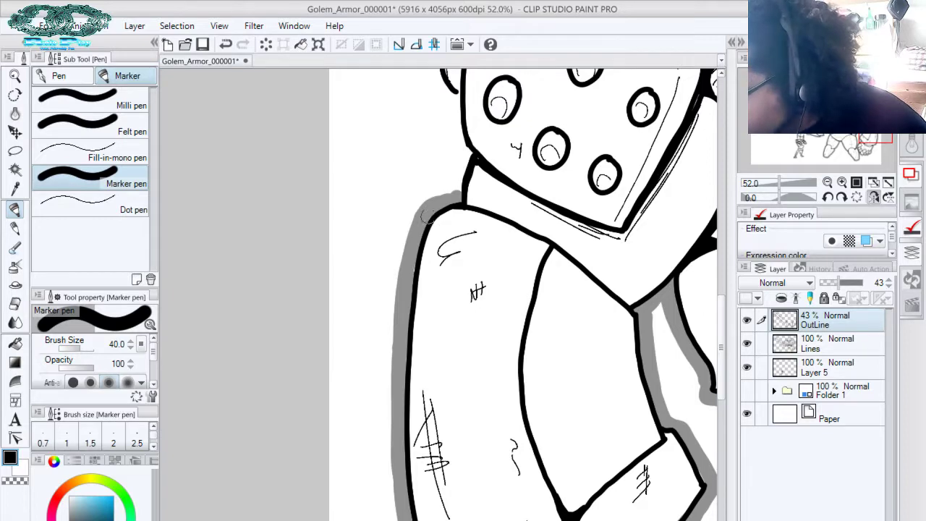
{"action": "left_click_drag", "start_coordinate": [413, 271], "coordinate": [470, 70]}
{"action": "left_click_drag", "start_coordinate": [513, 199], "coordinate": [434, 492]}
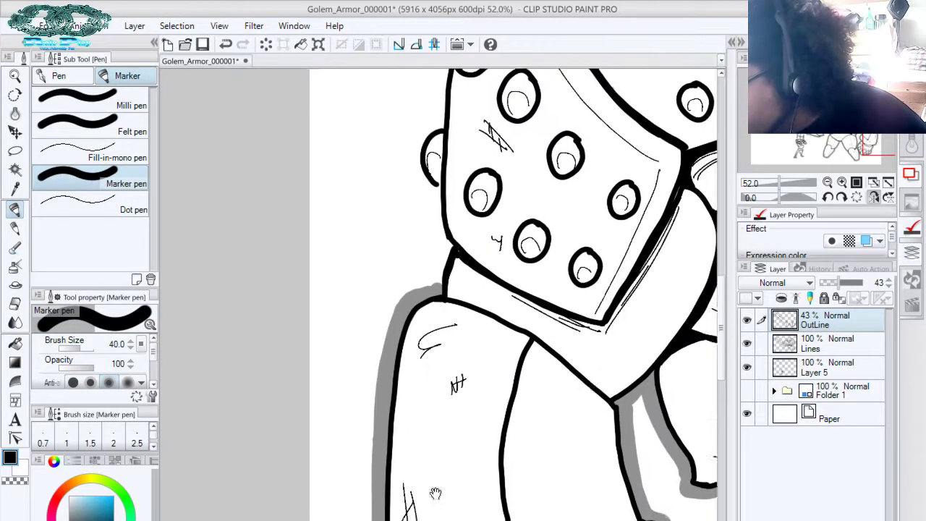
{"action": "left_click_drag", "start_coordinate": [449, 244], "coordinate": [434, 292]}
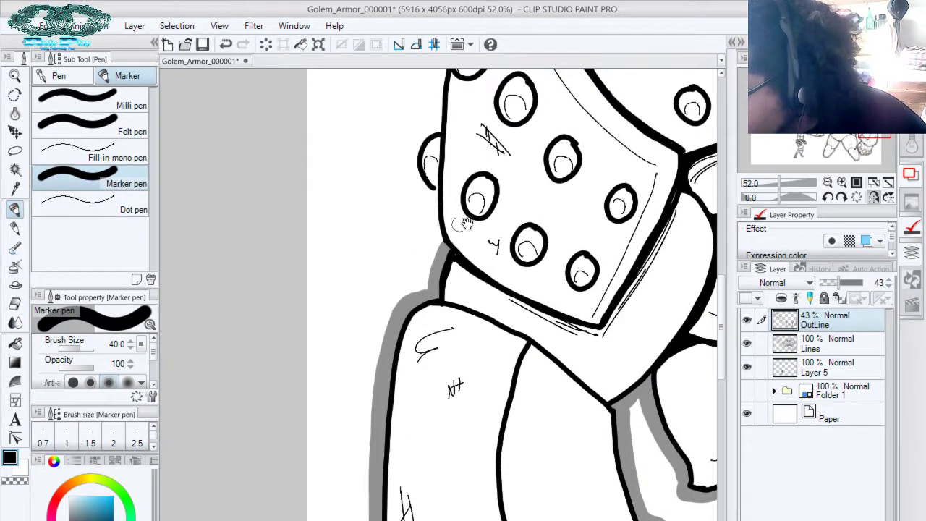
Outline the outer edge of the lower studded arm plate, going around its lower protruding stud
{"action": "left_click_drag", "start_coordinate": [485, 225], "coordinate": [511, 268]}
{"action": "mouse_move", "coordinate": [454, 233]}
{"action": "left_mouse_down"}
{"action": "mouse_move", "coordinate": [460, 282]}
{"action": "mouse_move", "coordinate": [503, 287]}
{"action": "mouse_move", "coordinate": [525, 326]}
{"action": "left_mouse_up"}
{"action": "mouse_move", "coordinate": [488, 217]}
{"action": "left_mouse_down"}
{"action": "mouse_move", "coordinate": [460, 244]}
{"action": "mouse_move", "coordinate": [481, 284]}
{"action": "left_mouse_up"}
{"action": "left_click_drag", "start_coordinate": [499, 201], "coordinate": [492, 269]}
{"action": "left_click_drag", "start_coordinate": [492, 197], "coordinate": [481, 282]}
{"action": "left_click_drag", "start_coordinate": [510, 211], "coordinate": [525, 274]}
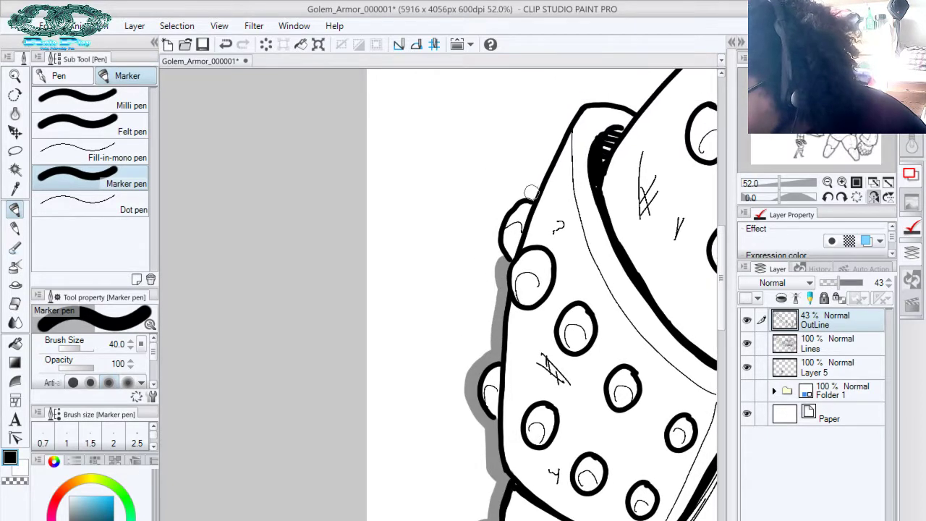
Outline the upper protruding stud and the top edge of the lower studded arm plate
{"action": "mouse_move", "coordinate": [533, 192]}
{"action": "left_mouse_down"}
{"action": "mouse_move", "coordinate": [496, 219]}
{"action": "mouse_move", "coordinate": [498, 265]}
{"action": "left_mouse_up"}
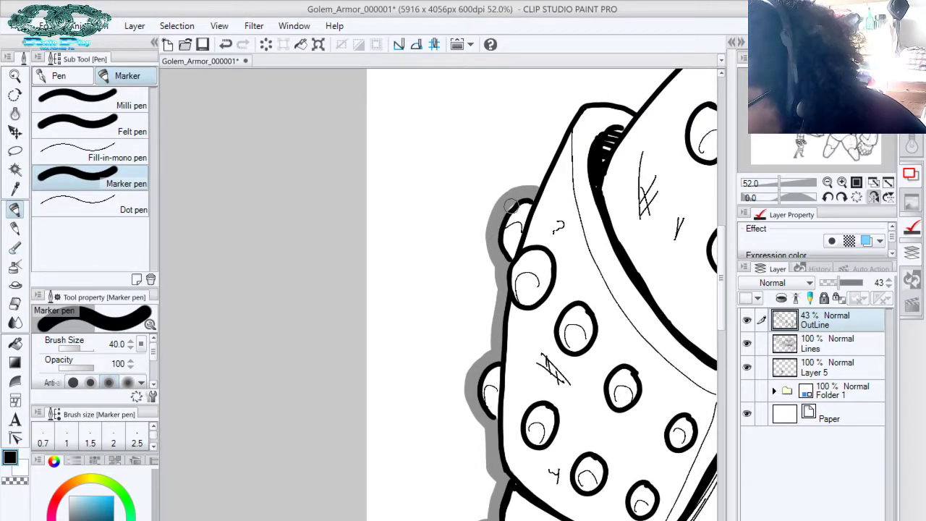
{"action": "left_click_drag", "start_coordinate": [533, 195], "coordinate": [508, 246]}
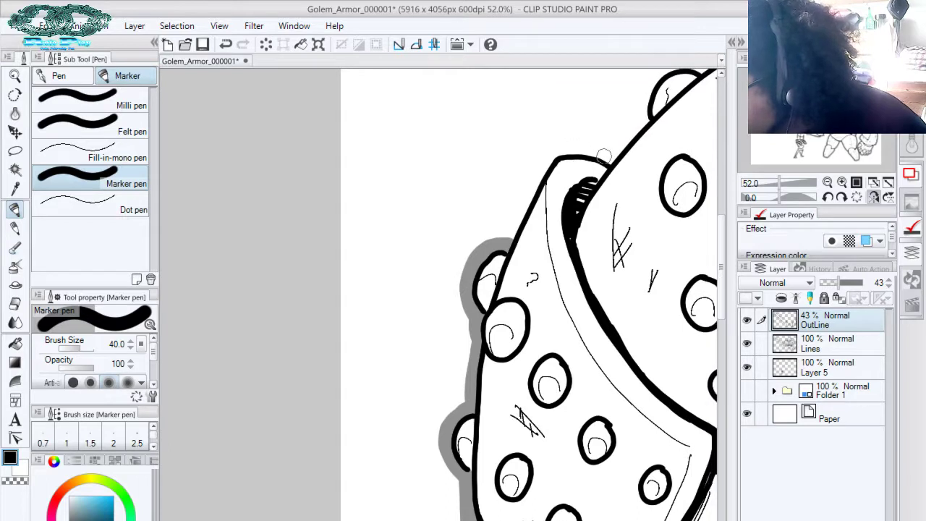
{"action": "mouse_move", "coordinate": [613, 158]}
{"action": "left_mouse_down"}
{"action": "mouse_move", "coordinate": [570, 150]}
{"action": "mouse_move", "coordinate": [546, 165]}
{"action": "mouse_move", "coordinate": [503, 236]}
{"action": "left_mouse_up"}
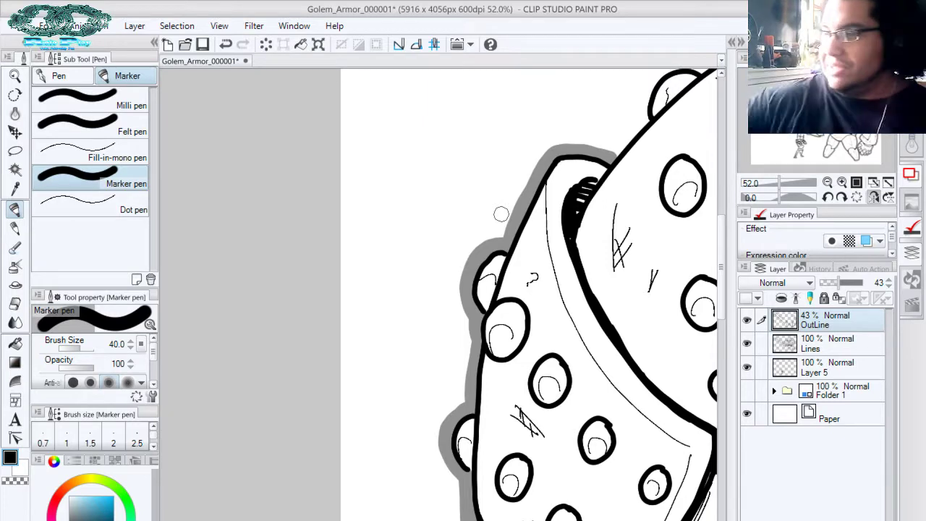
Outline the first protruding stud on the large shoulder plate and the edge joining it to the arm plate
{"action": "left_click_drag", "start_coordinate": [500, 213], "coordinate": [402, 309]}
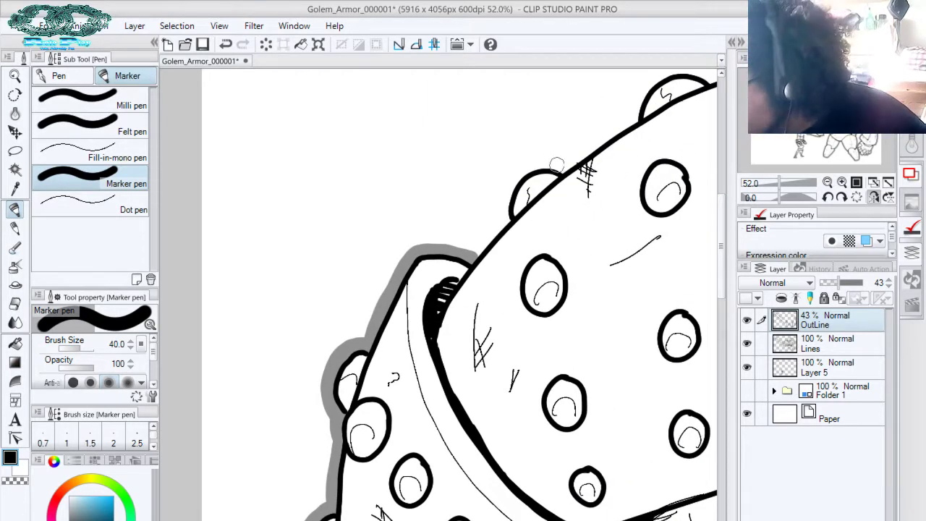
{"action": "mouse_move", "coordinate": [568, 164]}
{"action": "left_mouse_down"}
{"action": "mouse_move", "coordinate": [539, 162]}
{"action": "mouse_move", "coordinate": [515, 180]}
{"action": "mouse_move", "coordinate": [509, 209]}
{"action": "left_mouse_up"}
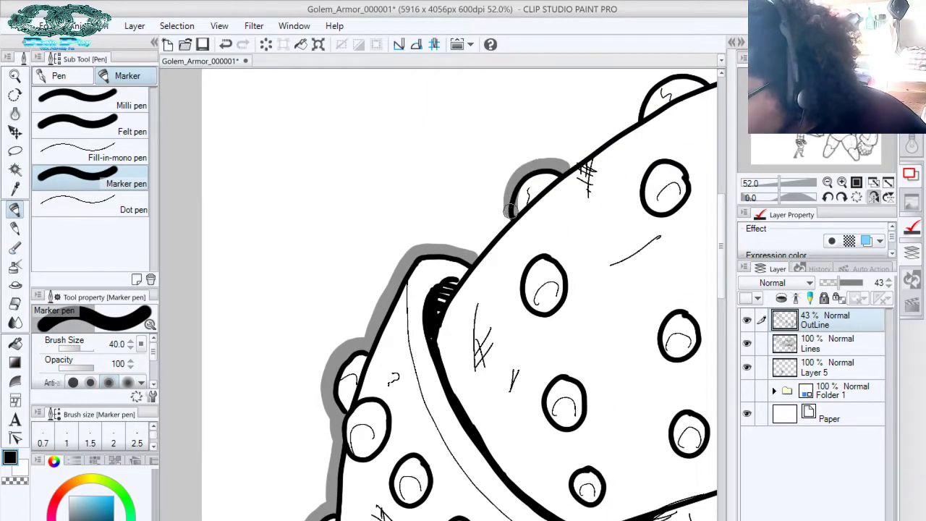
{"action": "mouse_move", "coordinate": [569, 166]}
{"action": "left_mouse_down"}
{"action": "mouse_move", "coordinate": [526, 168]}
{"action": "mouse_move", "coordinate": [469, 267]}
{"action": "left_mouse_up"}
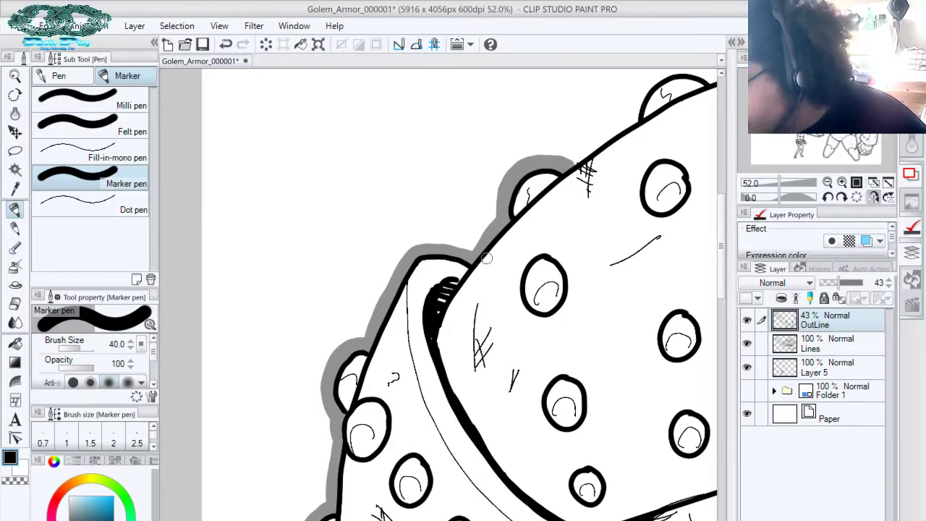
Outline the second protruding stud and the remaining rim of the large shoulder plate down to the neck armour
{"action": "mouse_move", "coordinate": [573, 213]}
{"action": "left_mouse_down"}
{"action": "mouse_move", "coordinate": [527, 256]}
{"action": "mouse_move", "coordinate": [467, 277]}
{"action": "left_mouse_up"}
{"action": "left_click_drag", "start_coordinate": [491, 202], "coordinate": [439, 270]}
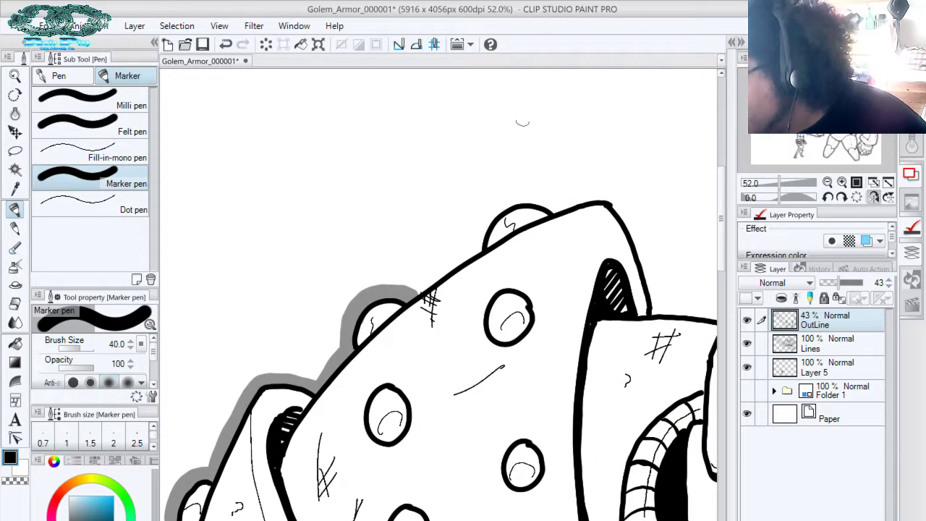
{"action": "mouse_move", "coordinate": [558, 208]}
{"action": "left_mouse_down"}
{"action": "mouse_move", "coordinate": [522, 197]}
{"action": "mouse_move", "coordinate": [502, 205]}
{"action": "mouse_move", "coordinate": [483, 223]}
{"action": "mouse_move", "coordinate": [479, 247]}
{"action": "left_mouse_up"}
{"action": "left_click_drag", "start_coordinate": [521, 199], "coordinate": [566, 146]}
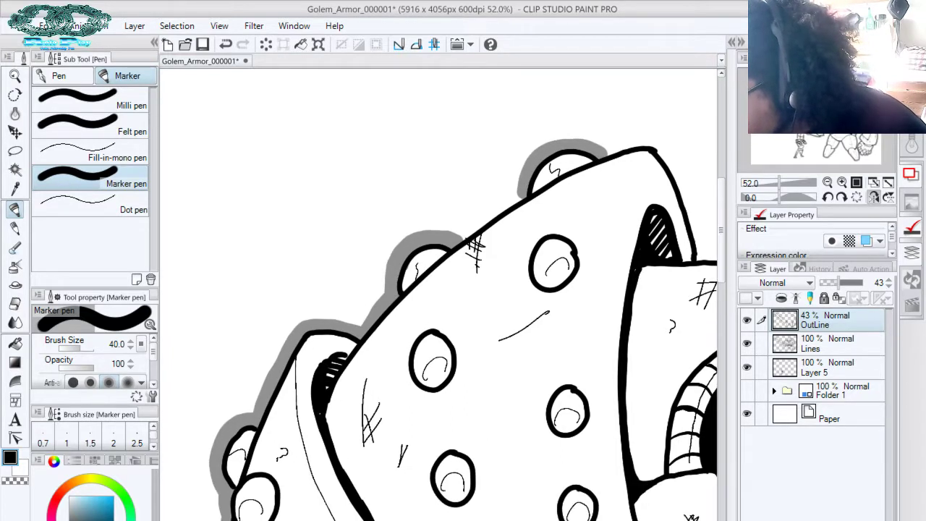
{"action": "left_click_drag", "start_coordinate": [528, 186], "coordinate": [457, 231]}
{"action": "left_click_drag", "start_coordinate": [570, 122], "coordinate": [444, 178]}
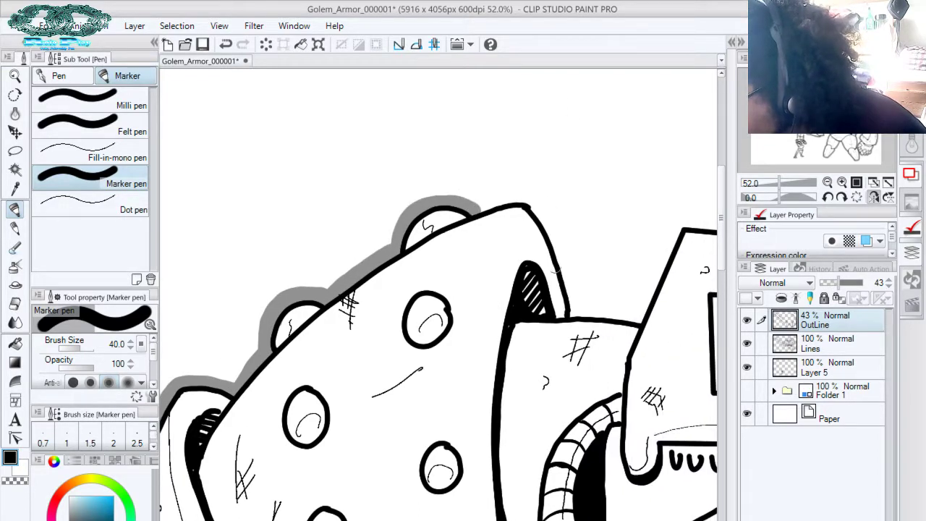
{"action": "mouse_move", "coordinate": [481, 204]}
{"action": "left_mouse_down"}
{"action": "mouse_move", "coordinate": [532, 197]}
{"action": "mouse_move", "coordinate": [554, 231]}
{"action": "mouse_move", "coordinate": [576, 312]}
{"action": "left_mouse_up"}
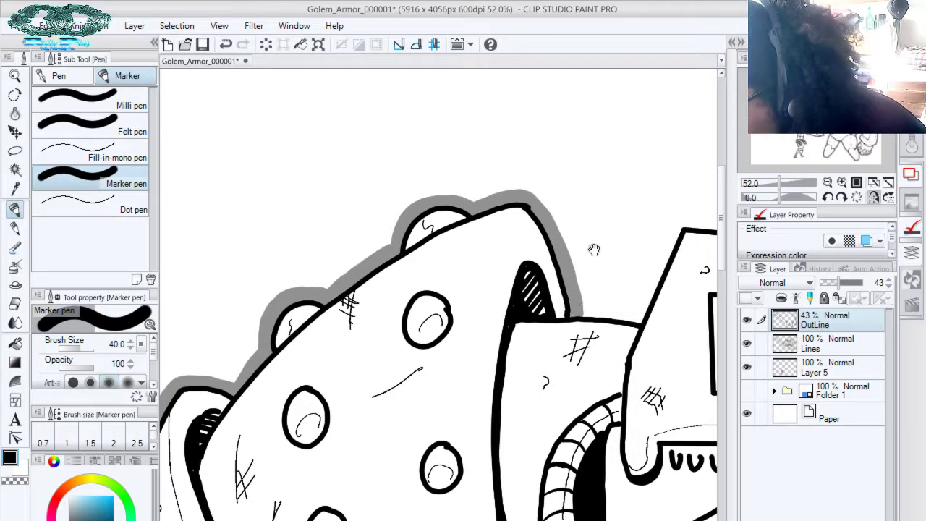
Outline the top of the neck armour and the sides and top of the golem's helmet
{"action": "left_click_drag", "start_coordinate": [595, 249], "coordinate": [457, 230]}
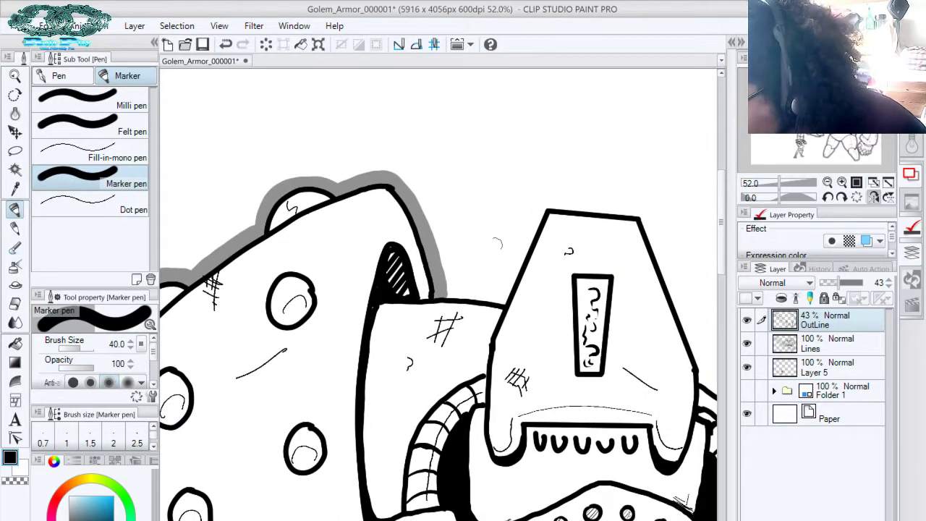
{"action": "left_click_drag", "start_coordinate": [437, 293], "coordinate": [500, 300]}
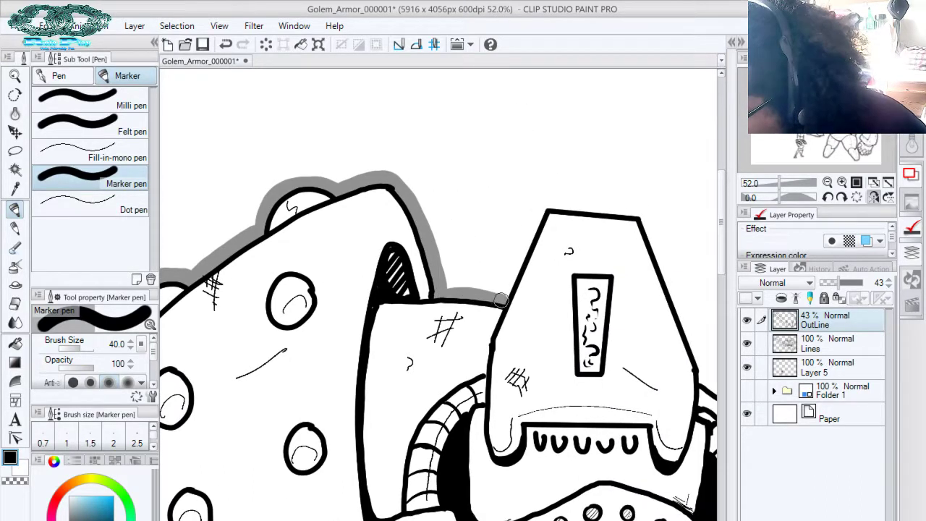
{"action": "mouse_move", "coordinate": [558, 198]}
{"action": "left_mouse_down"}
{"action": "mouse_move", "coordinate": [516, 204]}
{"action": "mouse_move", "coordinate": [605, 223]}
{"action": "mouse_move", "coordinate": [467, 187]}
{"action": "mouse_move", "coordinate": [511, 345]}
{"action": "left_mouse_up"}
{"action": "left_click", "coordinate": [502, 210], "text": "shift"}
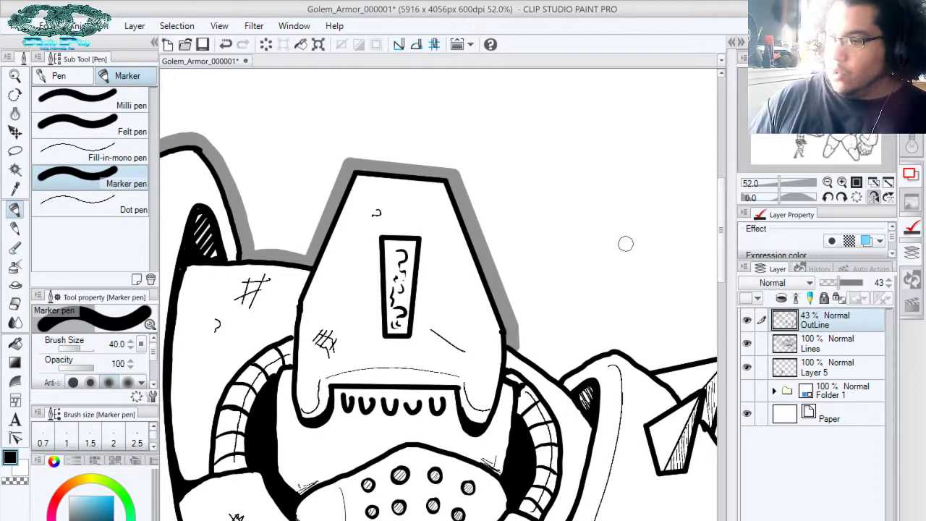
Outline the collar beside the helmet and the rounded top of the spiked shoulder plate up to its first spike
{"action": "left_click_drag", "start_coordinate": [489, 287], "coordinate": [415, 249]}
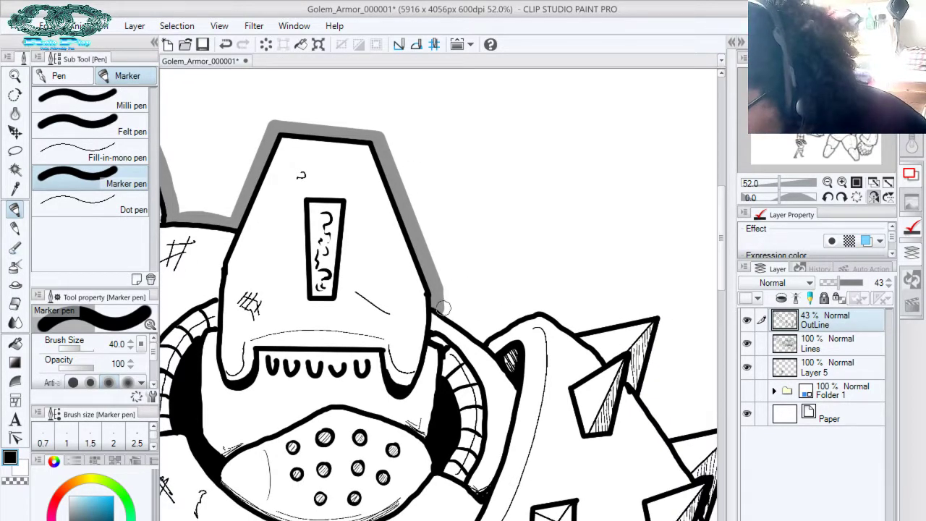
{"action": "left_click_drag", "start_coordinate": [442, 307], "coordinate": [480, 337]}
{"action": "left_click_drag", "start_coordinate": [528, 266], "coordinate": [437, 218]}
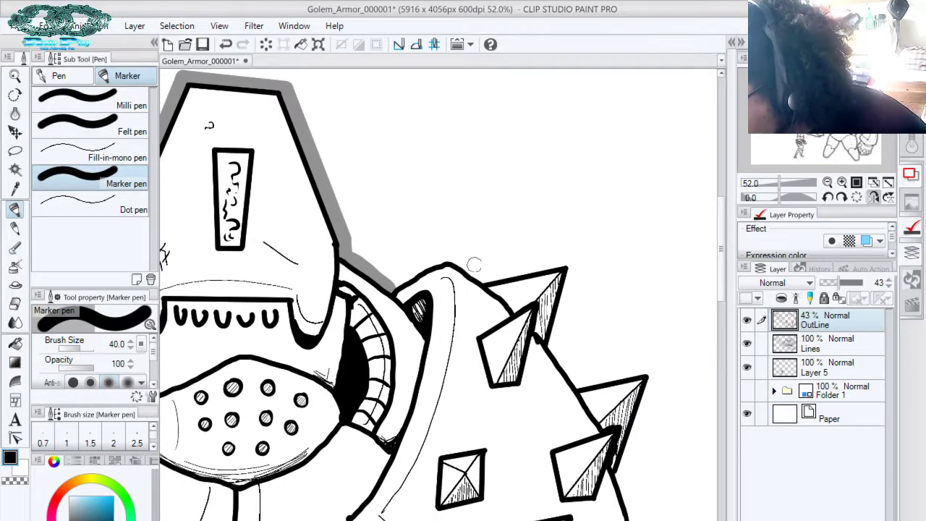
{"action": "mouse_move", "coordinate": [483, 278]}
{"action": "left_mouse_down"}
{"action": "mouse_move", "coordinate": [452, 255]}
{"action": "mouse_move", "coordinate": [414, 260]}
{"action": "mouse_move", "coordinate": [390, 286]}
{"action": "left_mouse_up"}
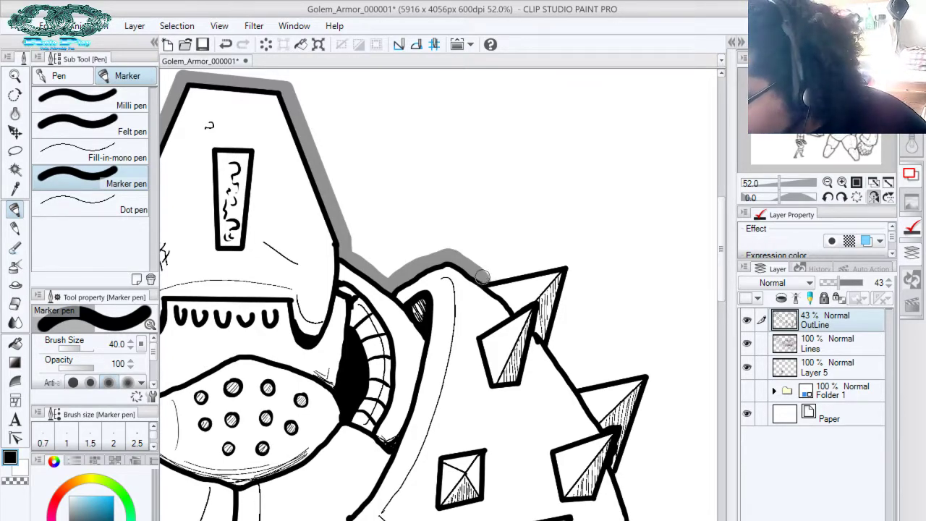
Outline the two protruding spikes and the outer edge of the spiked shoulder plate with straight marker strokes
{"action": "mouse_move", "coordinate": [482, 273]}
{"action": "left_mouse_down"}
{"action": "mouse_move", "coordinate": [539, 257]}
{"action": "mouse_move", "coordinate": [575, 258]}
{"action": "mouse_move", "coordinate": [577, 279]}
{"action": "mouse_move", "coordinate": [553, 345]}
{"action": "mouse_move", "coordinate": [579, 383]}
{"action": "left_mouse_up"}
{"action": "left_click", "coordinate": [579, 384], "text": "shift"}
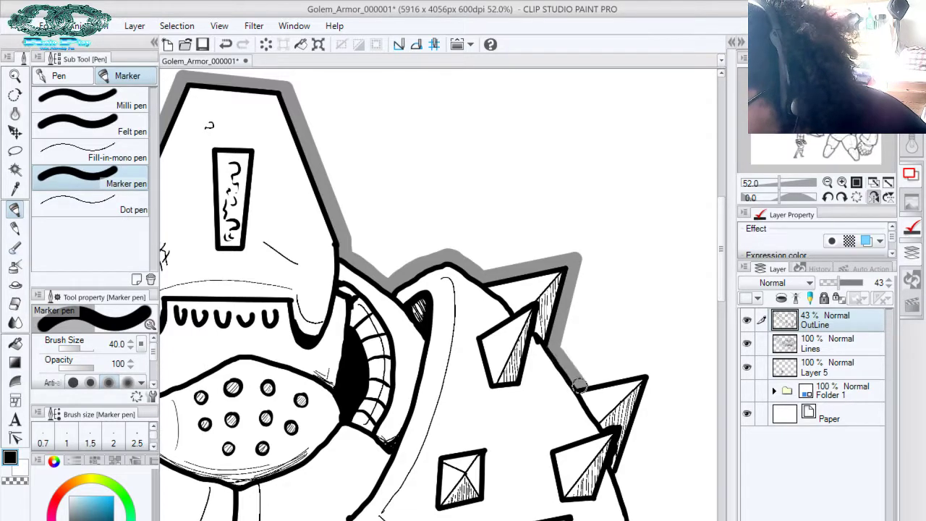
{"action": "left_click_drag", "start_coordinate": [610, 340], "coordinate": [550, 238]}
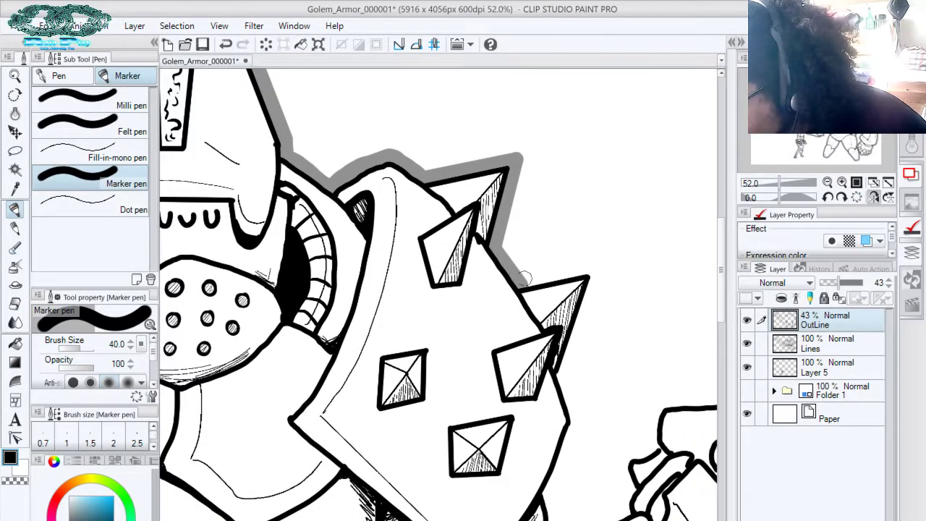
{"action": "left_click", "coordinate": [599, 269], "text": "shift"}
{"action": "mouse_move", "coordinate": [599, 268]}
{"action": "left_mouse_down"}
{"action": "mouse_move", "coordinate": [587, 331]}
{"action": "mouse_move", "coordinate": [562, 381]}
{"action": "mouse_move", "coordinate": [596, 194]}
{"action": "mouse_move", "coordinate": [570, 181]}
{"action": "mouse_move", "coordinate": [592, 257]}
{"action": "mouse_move", "coordinate": [544, 250]}
{"action": "mouse_move", "coordinate": [550, 270]}
{"action": "mouse_move", "coordinate": [540, 253]}
{"action": "mouse_move", "coordinate": [547, 293]}
{"action": "mouse_move", "coordinate": [551, 285]}
{"action": "mouse_move", "coordinate": [521, 356]}
{"action": "mouse_move", "coordinate": [543, 271]}
{"action": "mouse_move", "coordinate": [512, 293]}
{"action": "mouse_move", "coordinate": [511, 332]}
{"action": "mouse_move", "coordinate": [524, 337]}
{"action": "mouse_move", "coordinate": [513, 338]}
{"action": "mouse_move", "coordinate": [553, 349]}
{"action": "left_mouse_up"}
{"action": "left_click_drag", "start_coordinate": [580, 249], "coordinate": [559, 231]}
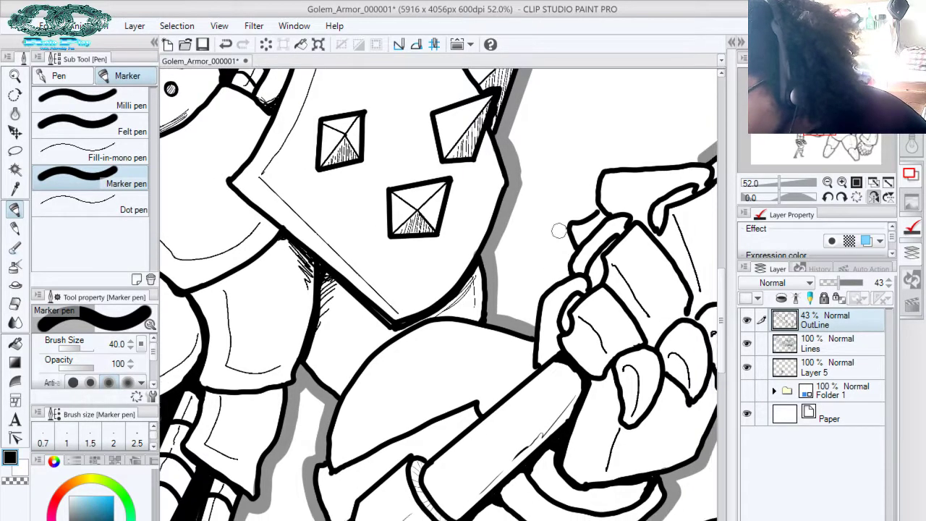
Outline the fingers and knuckles of the sword hand, rotating the canvas to about -42.9 degrees, and join them to the wrist armour
{"action": "left_click_drag", "start_coordinate": [573, 264], "coordinate": [533, 293]}
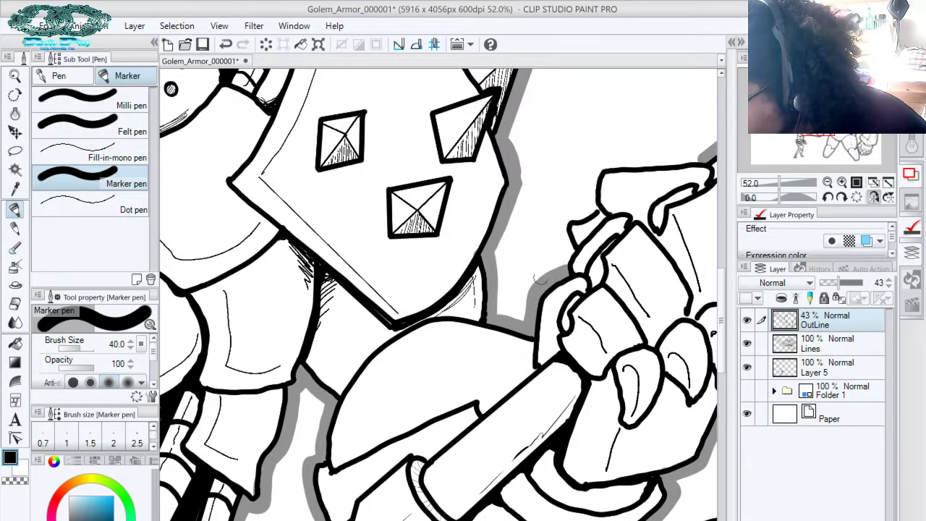
{"action": "left_click_drag", "start_coordinate": [573, 243], "coordinate": [561, 269]}
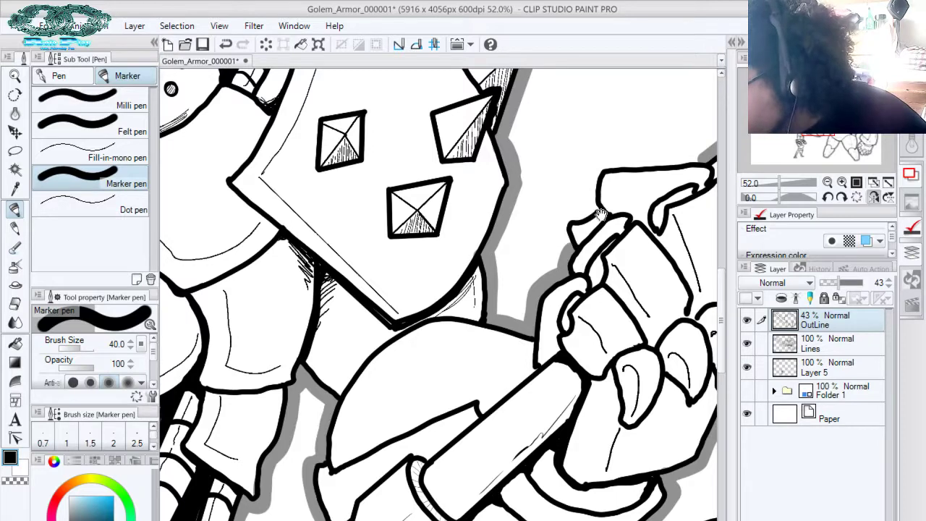
{"action": "mouse_move", "coordinate": [586, 205]}
{"action": "left_mouse_down"}
{"action": "mouse_move", "coordinate": [591, 238]}
{"action": "mouse_move", "coordinate": [568, 251]}
{"action": "mouse_move", "coordinate": [571, 275]}
{"action": "left_mouse_up"}
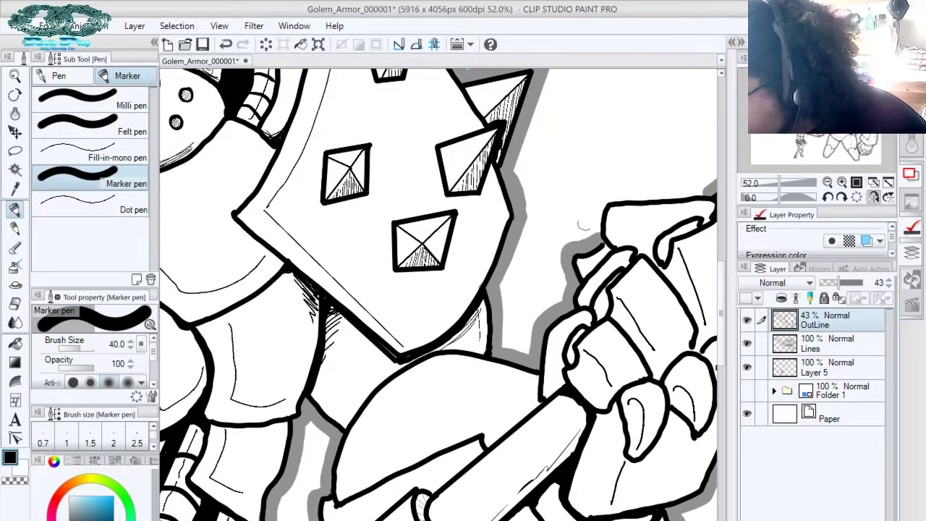
{"action": "left_click_drag", "start_coordinate": [606, 202], "coordinate": [519, 237]}
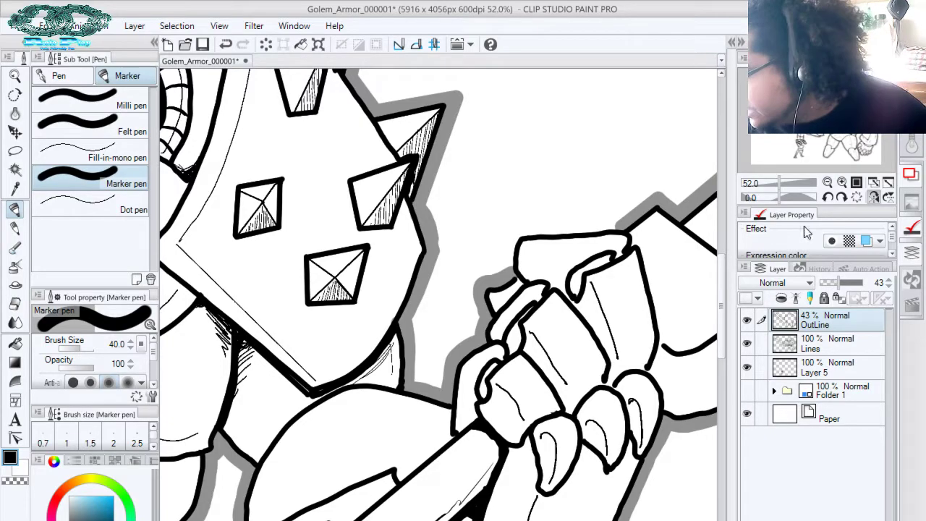
{"action": "left_click_drag", "start_coordinate": [779, 197], "coordinate": [770, 200]}
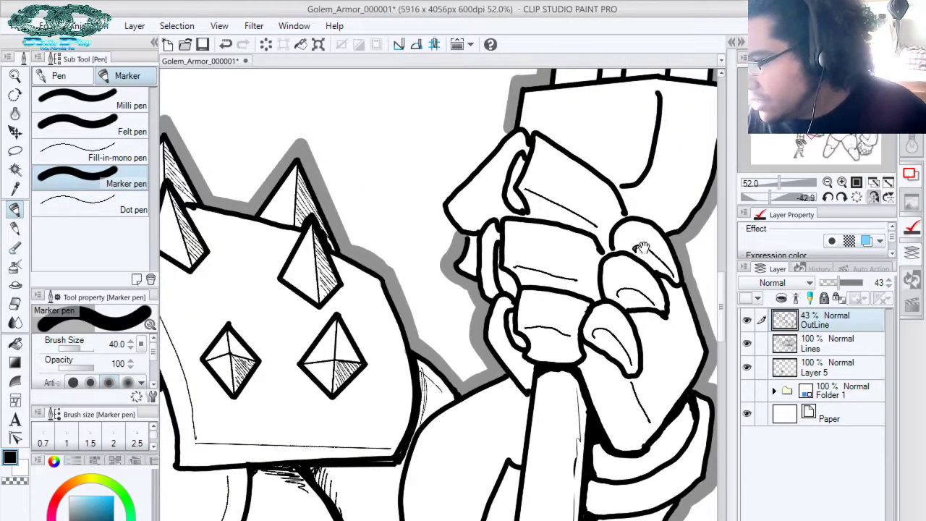
{"action": "left_click_drag", "start_coordinate": [559, 194], "coordinate": [625, 237]}
{"action": "mouse_move", "coordinate": [573, 168]}
{"action": "left_mouse_down"}
{"action": "mouse_move", "coordinate": [509, 236]}
{"action": "mouse_move", "coordinate": [502, 249]}
{"action": "mouse_move", "coordinate": [515, 273]}
{"action": "left_mouse_up"}
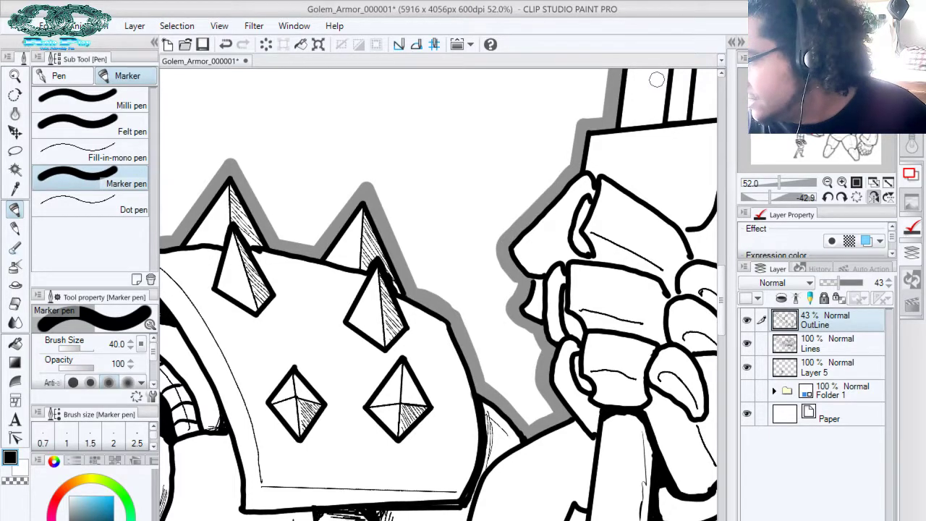
Reset the canvas rotation, fit the whole drawing in view, and set the OutLine layer's opacity to 100%
{"action": "left_click", "coordinate": [856, 196]}
{"action": "left_click", "coordinate": [873, 182]}
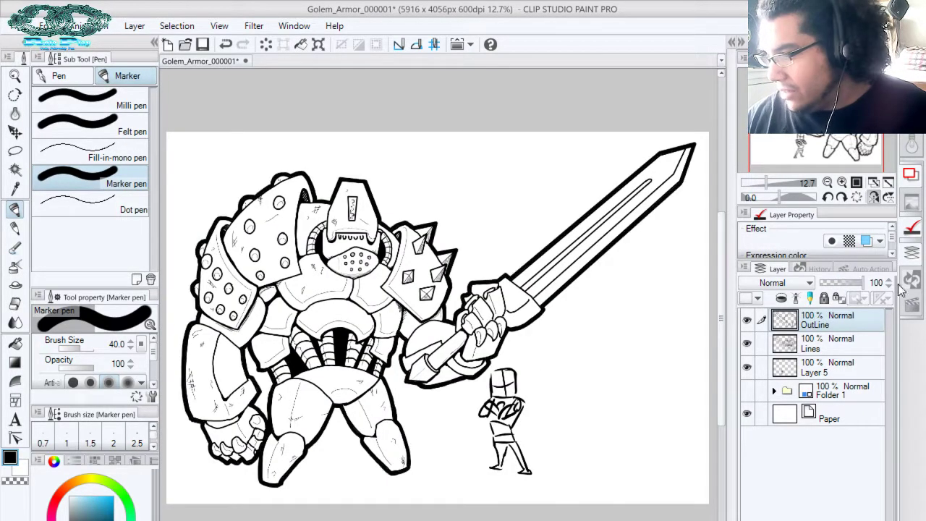
{"action": "left_click_drag", "start_coordinate": [843, 283], "coordinate": [901, 289]}
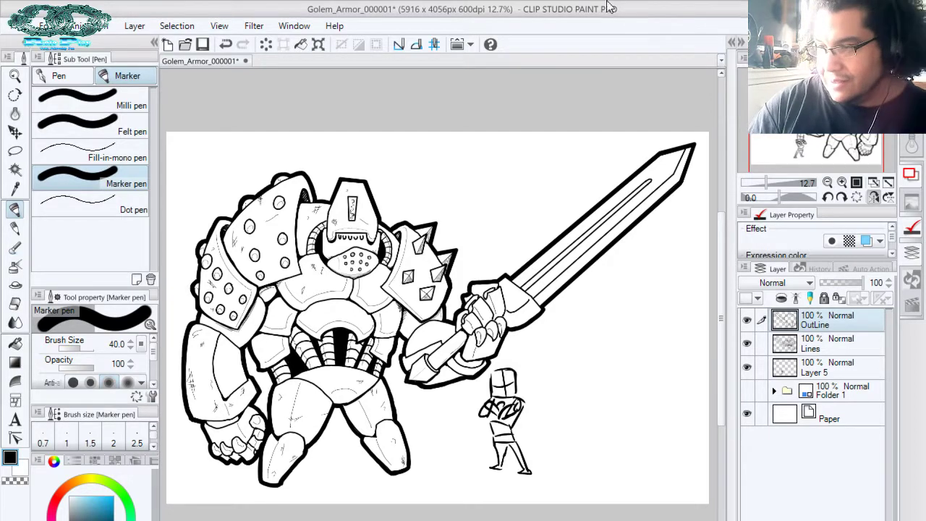
Save the Golem_Armor_000001 drawing under its existing file name
{"action": "left_click", "coordinate": [39, 25]}
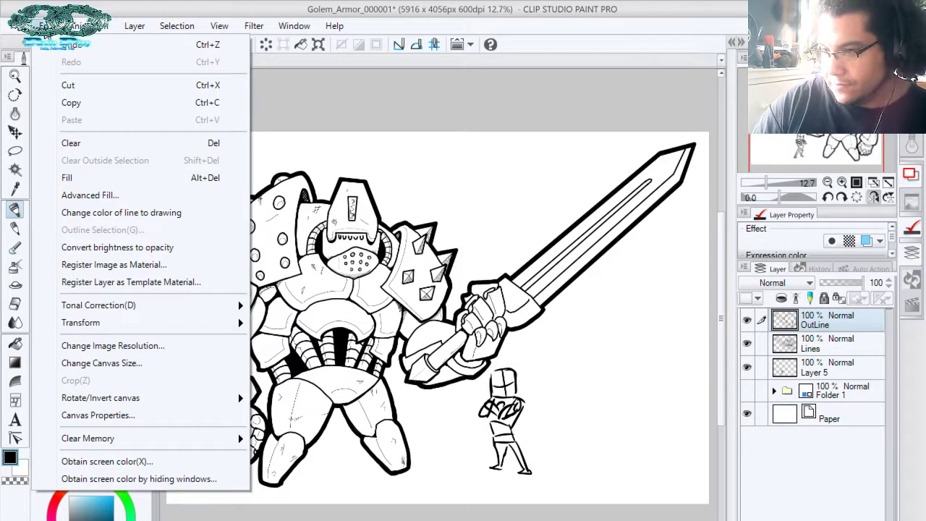
{"action": "mouse_move", "coordinate": [16, 29]}
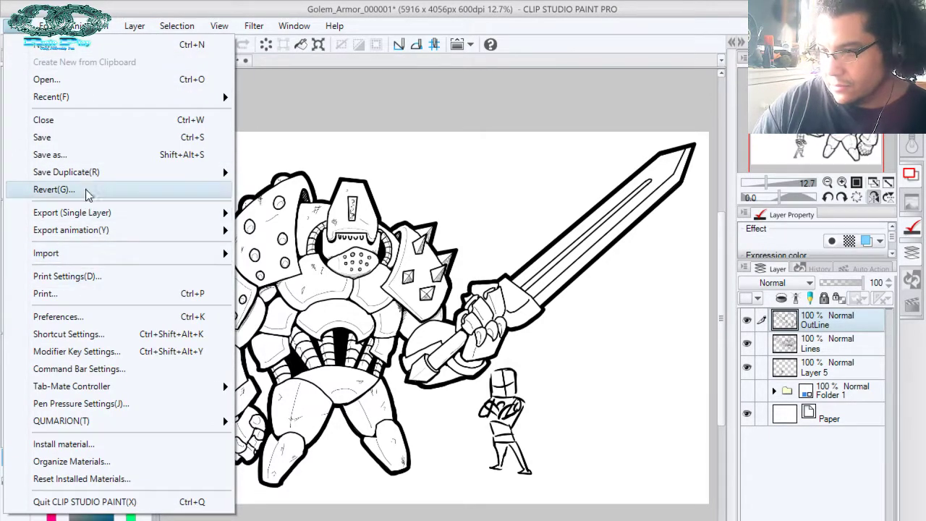
{"action": "left_click", "coordinate": [72, 137]}
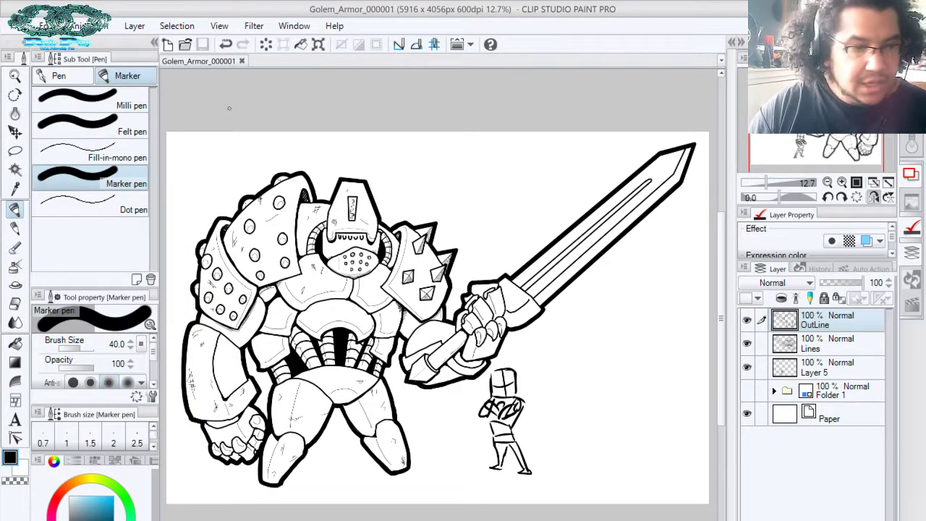
Mirror the canvas view horizontally and hide the palettes to examine the outlined golem
{"action": "key", "text": "Tab"}
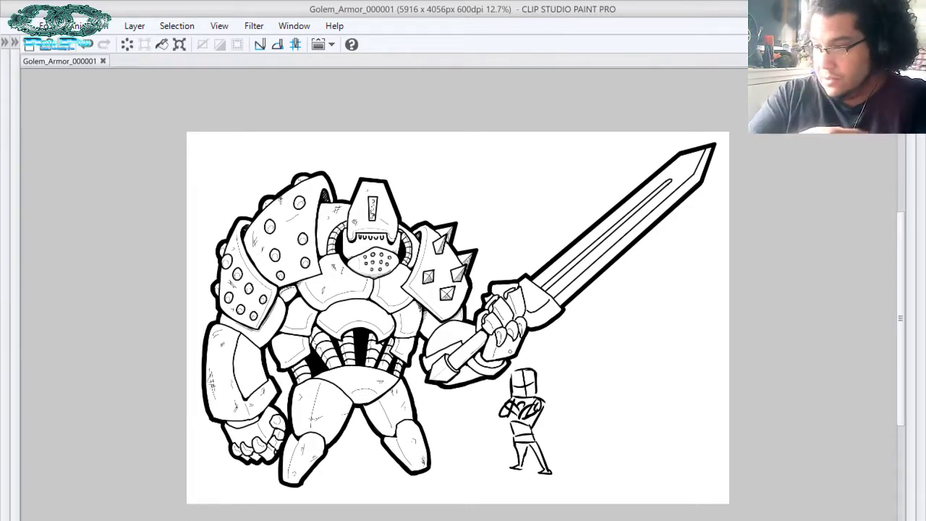
{"action": "key", "text": "Tab"}
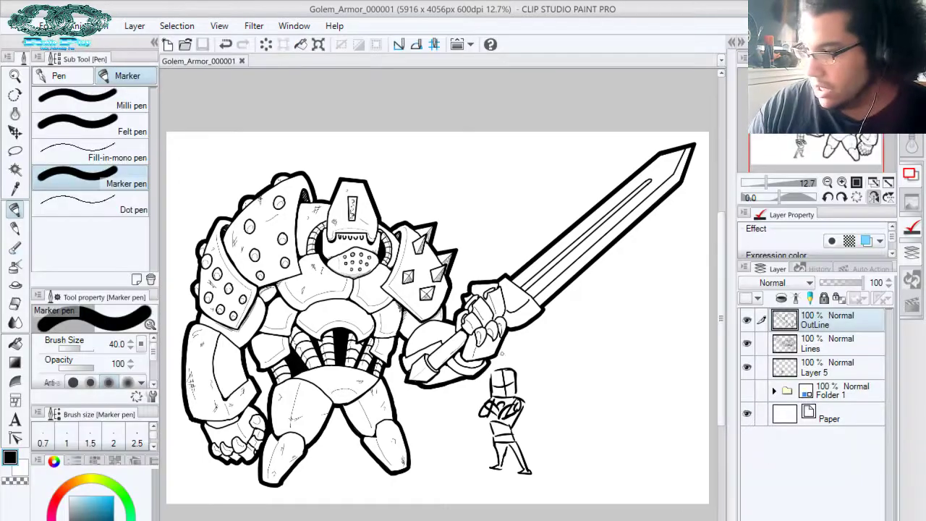
{"action": "left_click", "coordinate": [874, 198]}
{"action": "key", "text": "Tab"}
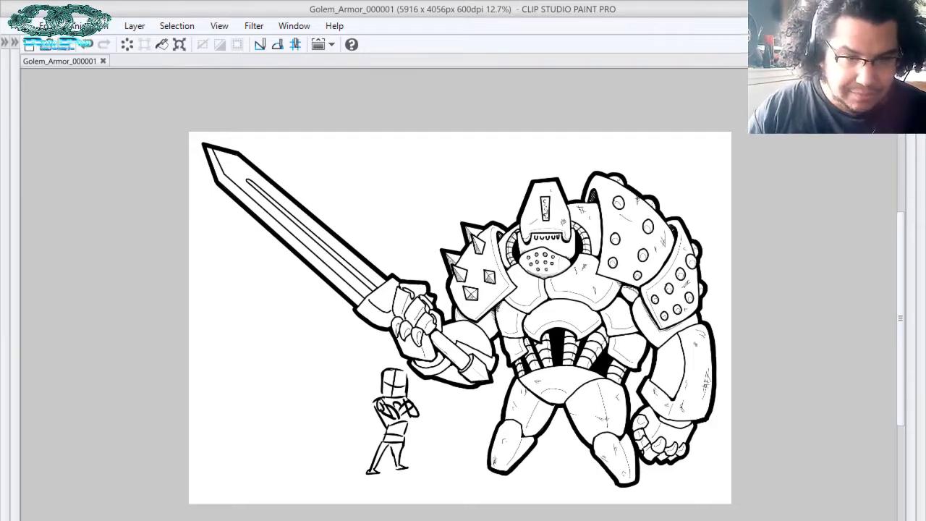
Switch to the core rules PDF in Adobe Acrobat Reader and look through the Weapon Tables section's melee weapons
{"action": "key", "text": "alt+Tab"}
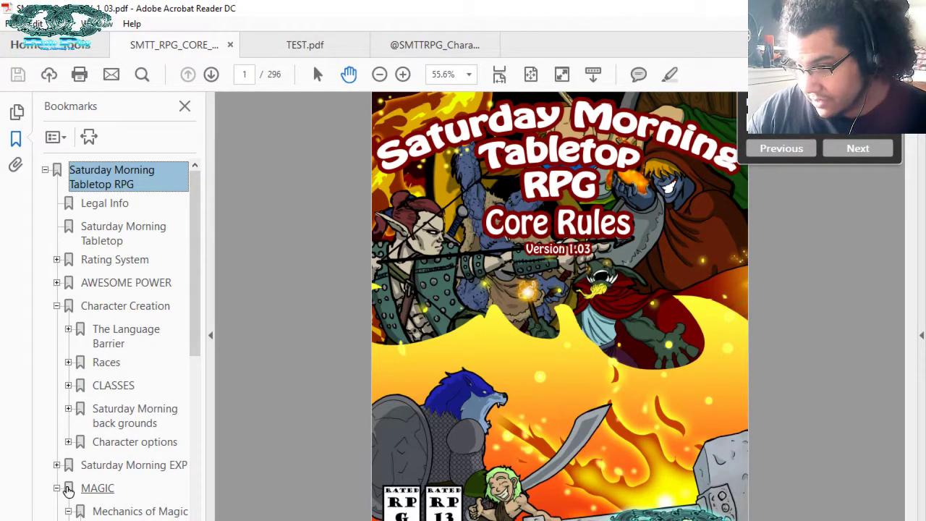
{"action": "left_click", "coordinate": [57, 489]}
{"action": "left_click", "coordinate": [56, 511]}
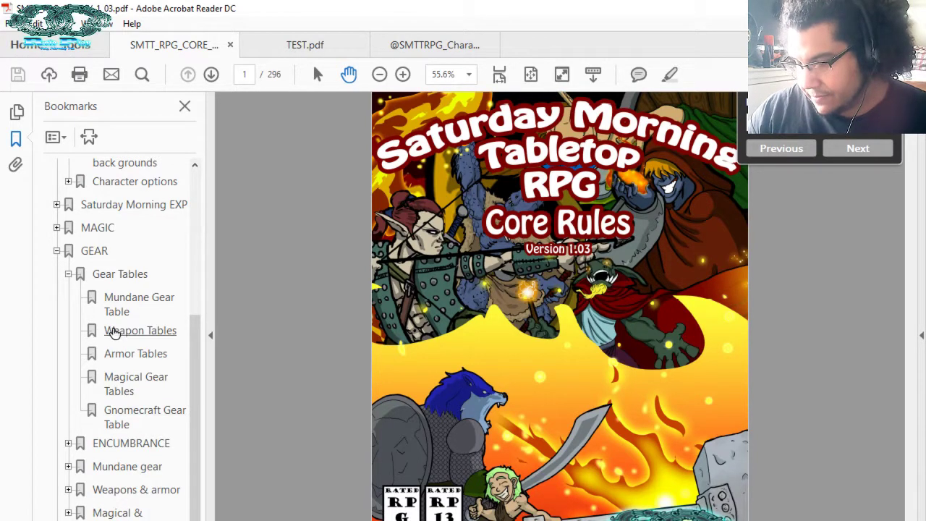
{"action": "left_click", "coordinate": [114, 332]}
{"action": "scroll", "coordinate": [399, 330], "scroll_direction": "down", "scroll_amount": 5}
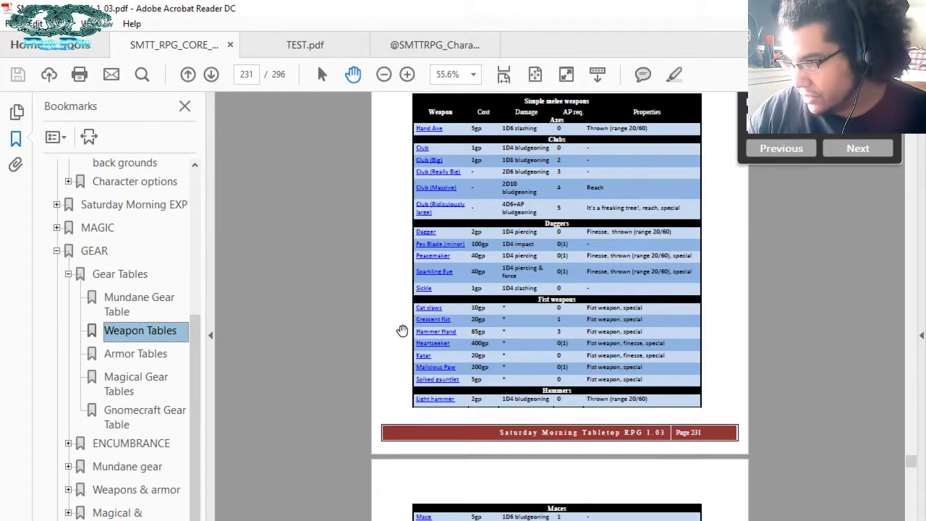
{"action": "scroll", "coordinate": [402, 331], "scroll_direction": "down", "scroll_amount": 8}
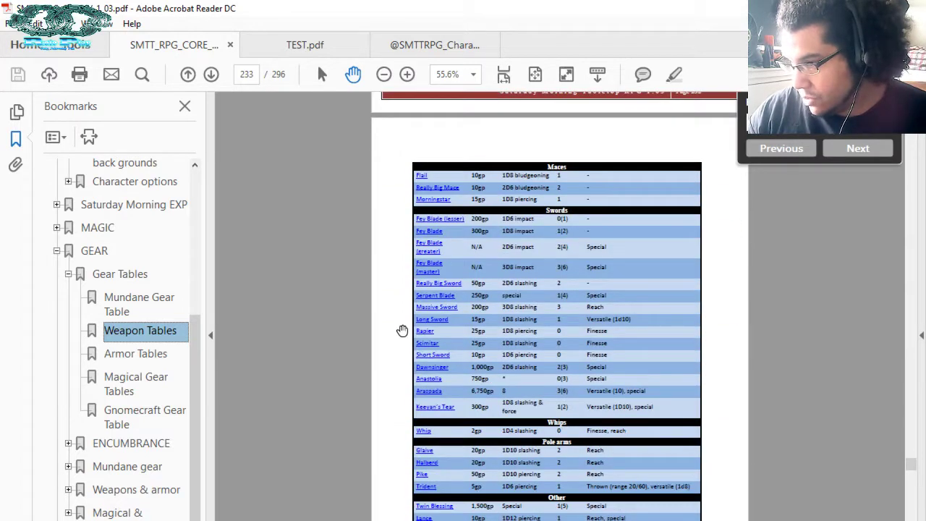
{"action": "scroll", "coordinate": [403, 322], "scroll_direction": "down", "scroll_amount": 12}
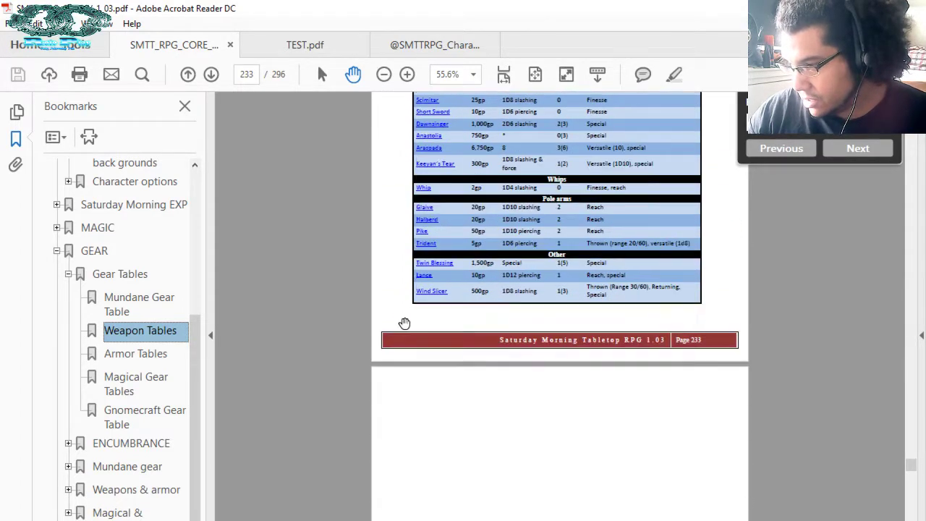
Enlarge the PDF pages to 102% and read through the Gnomecraft melee, simple ranged and martial ranged weapon tables
{"action": "left_click", "coordinate": [407, 74]}
{"action": "left_click", "coordinate": [407, 73]}
{"action": "scroll", "coordinate": [504, 252], "scroll_direction": "down", "scroll_amount": 4}
{"action": "scroll", "coordinate": [504, 252], "scroll_direction": "down", "scroll_amount": 2}
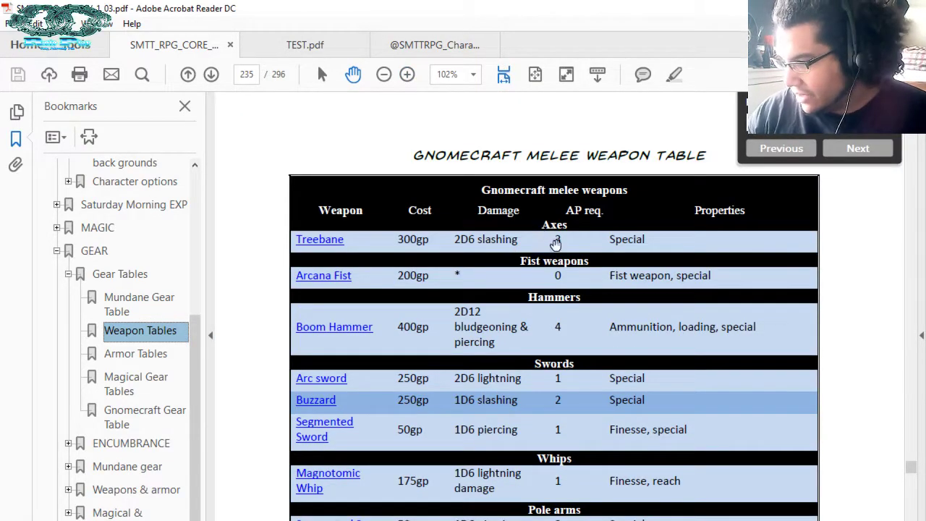
{"action": "scroll", "coordinate": [555, 235], "scroll_direction": "down", "scroll_amount": 3}
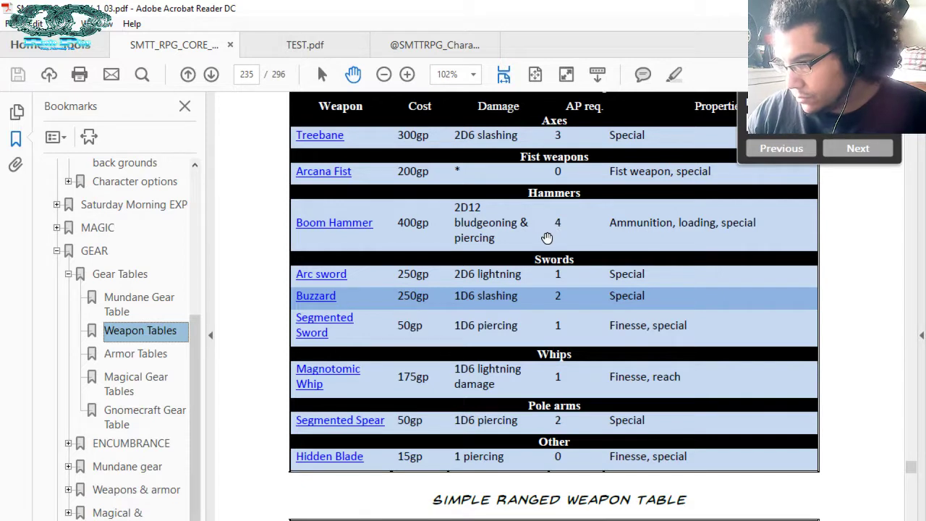
{"action": "scroll", "coordinate": [548, 236], "scroll_direction": "up", "scroll_amount": 1}
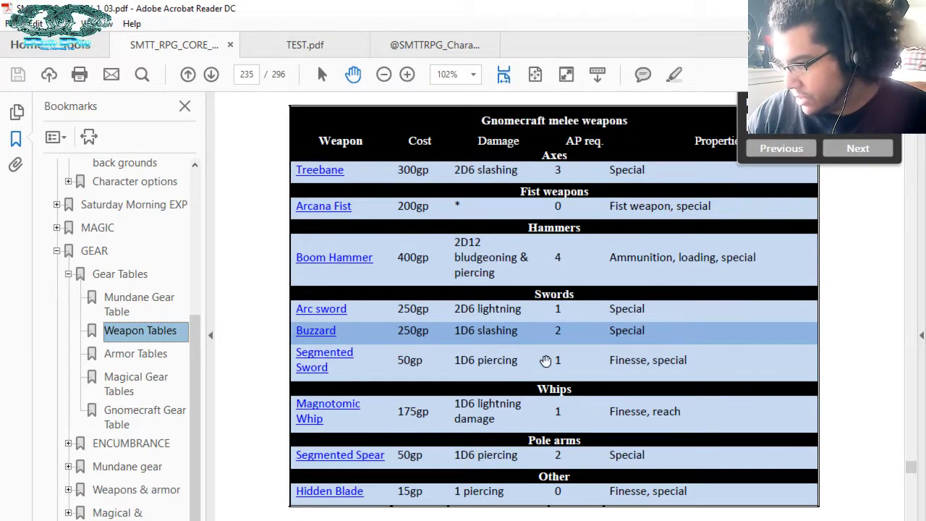
{"action": "scroll", "coordinate": [543, 354], "scroll_direction": "down", "scroll_amount": 8}
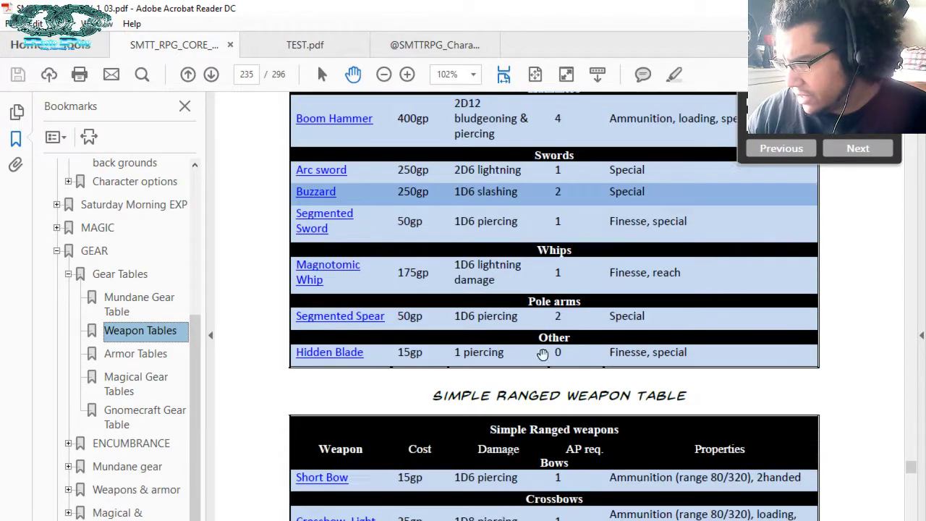
{"action": "scroll", "coordinate": [542, 354], "scroll_direction": "down", "scroll_amount": 20}
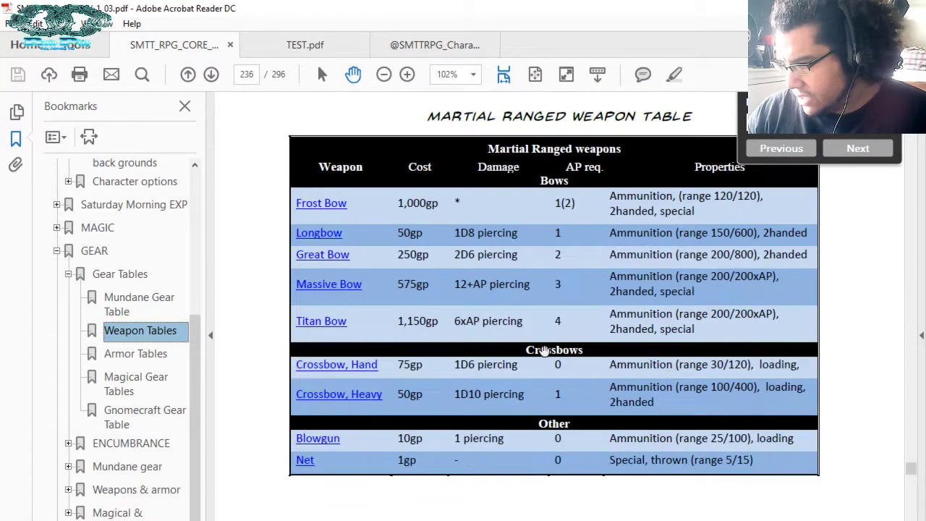
{"action": "scroll", "coordinate": [543, 350], "scroll_direction": "down", "scroll_amount": 1}
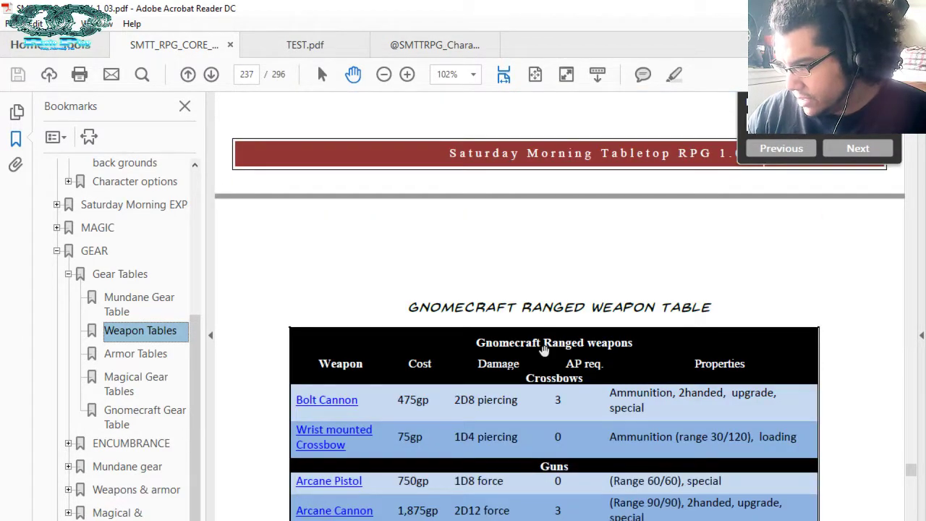
Examine the crossbows and guns in the Gnomecraft ranged weapon table, comparing their costs, damage and properties
{"action": "scroll", "coordinate": [542, 353], "scroll_direction": "down", "scroll_amount": 3}
{"action": "scroll", "coordinate": [387, 308], "scroll_direction": "down", "scroll_amount": 1}
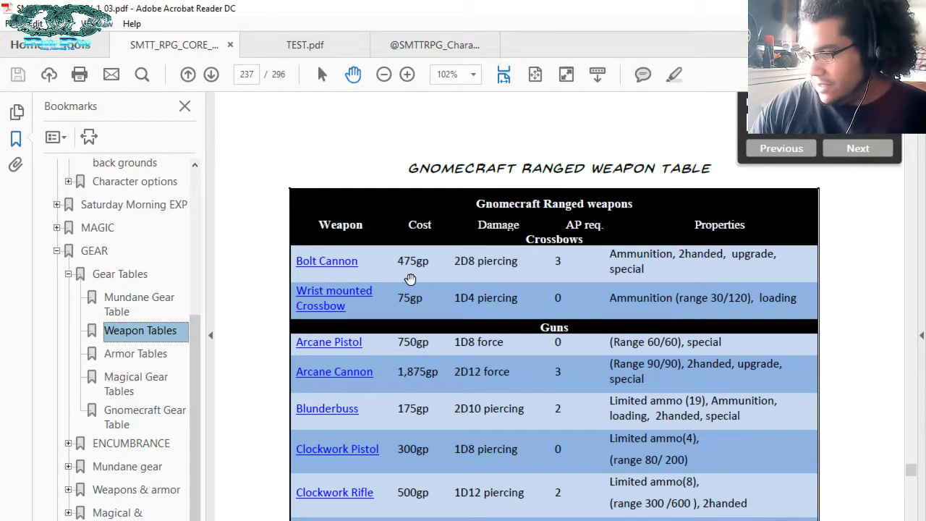
{"action": "scroll", "coordinate": [587, 295], "scroll_direction": "down", "scroll_amount": 1}
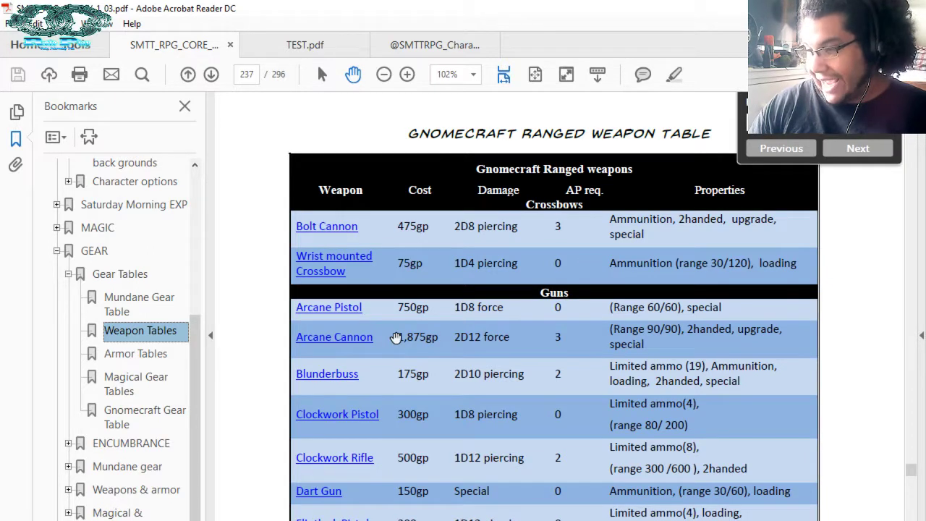
{"action": "scroll", "coordinate": [702, 345], "scroll_direction": "down", "scroll_amount": 1}
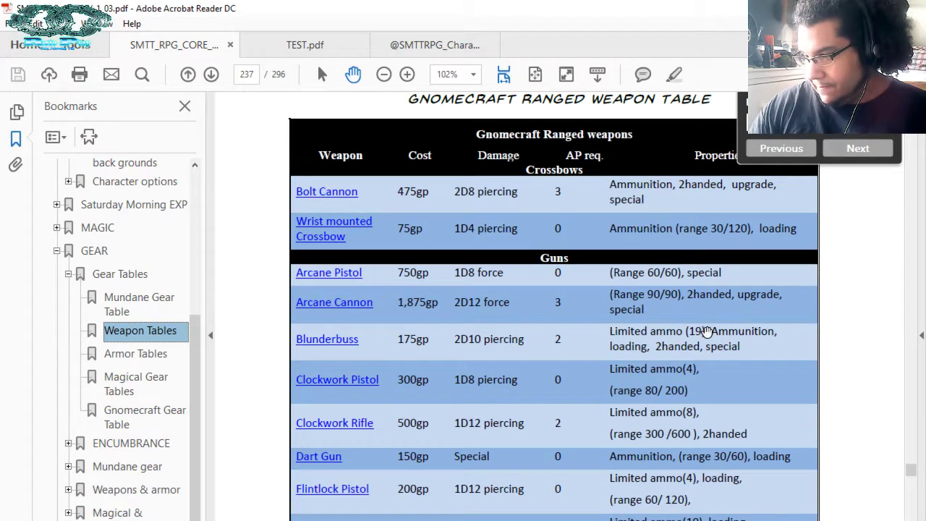
{"action": "scroll", "coordinate": [707, 330], "scroll_direction": "down", "scroll_amount": 5}
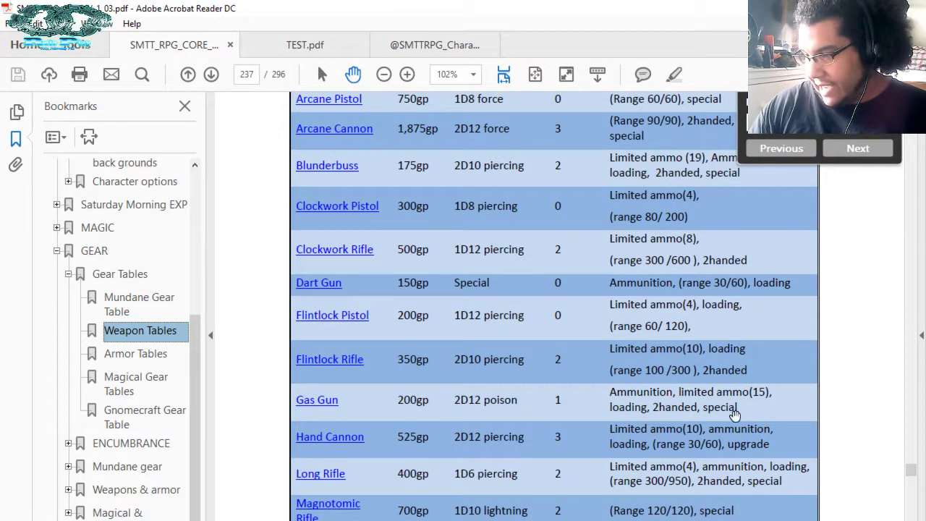
{"action": "scroll", "coordinate": [730, 411], "scroll_direction": "down", "scroll_amount": 1}
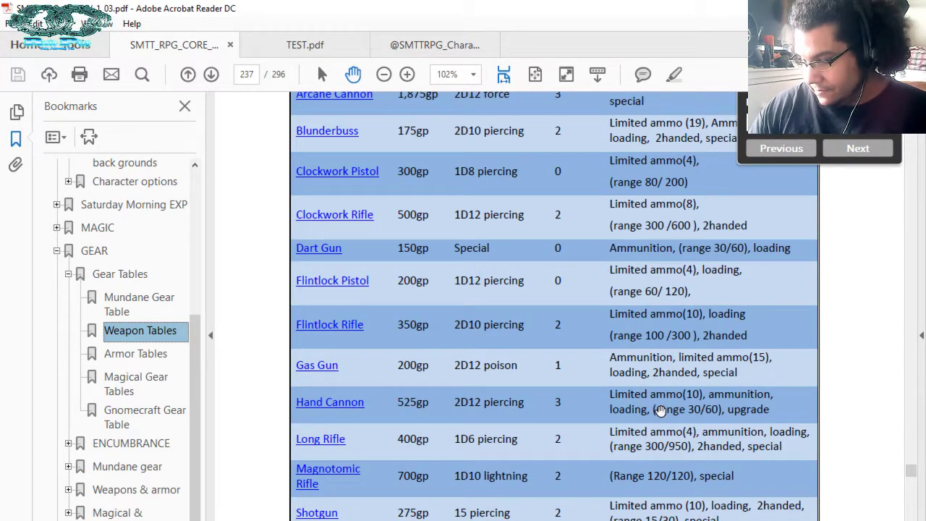
{"action": "scroll", "coordinate": [660, 410], "scroll_direction": "down", "scroll_amount": 15}
{"action": "scroll", "coordinate": [660, 411], "scroll_direction": "up", "scroll_amount": 14}
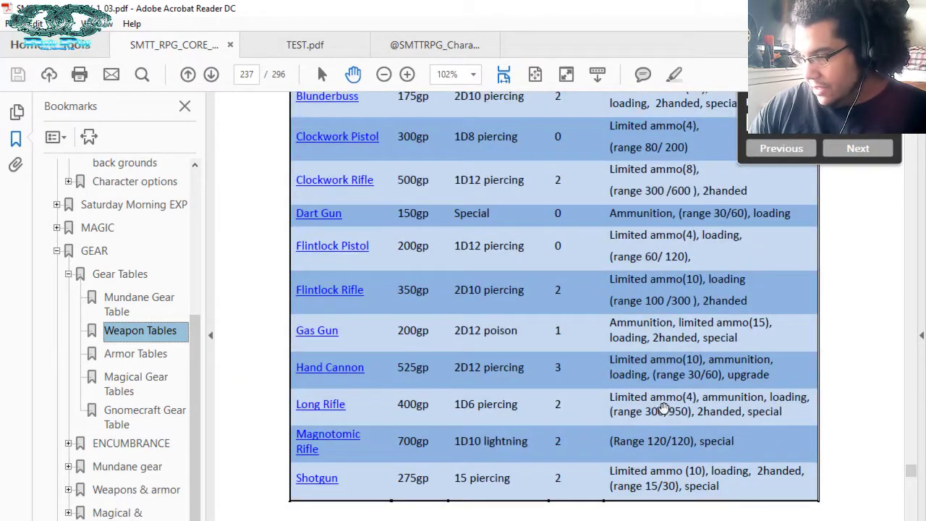
{"action": "scroll", "coordinate": [663, 409], "scroll_direction": "up", "scroll_amount": 2}
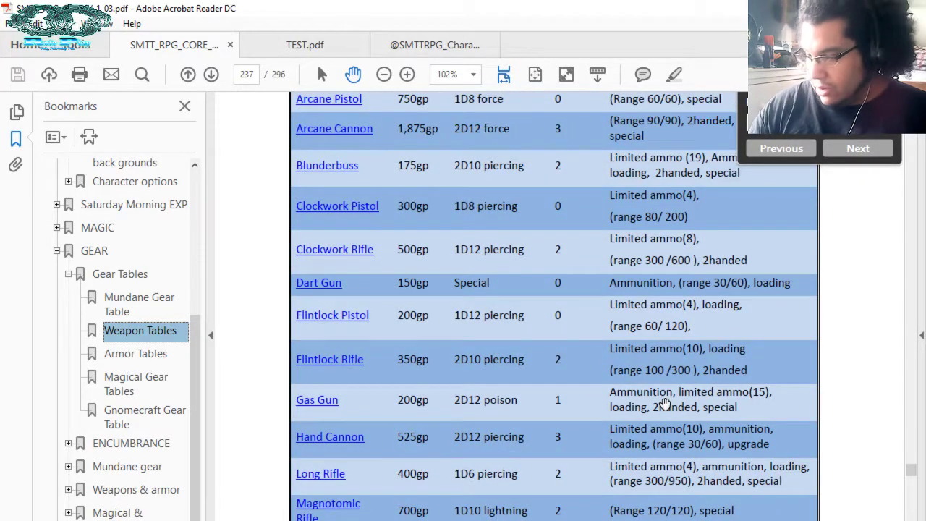
{"action": "scroll", "coordinate": [664, 403], "scroll_direction": "up", "scroll_amount": 3}
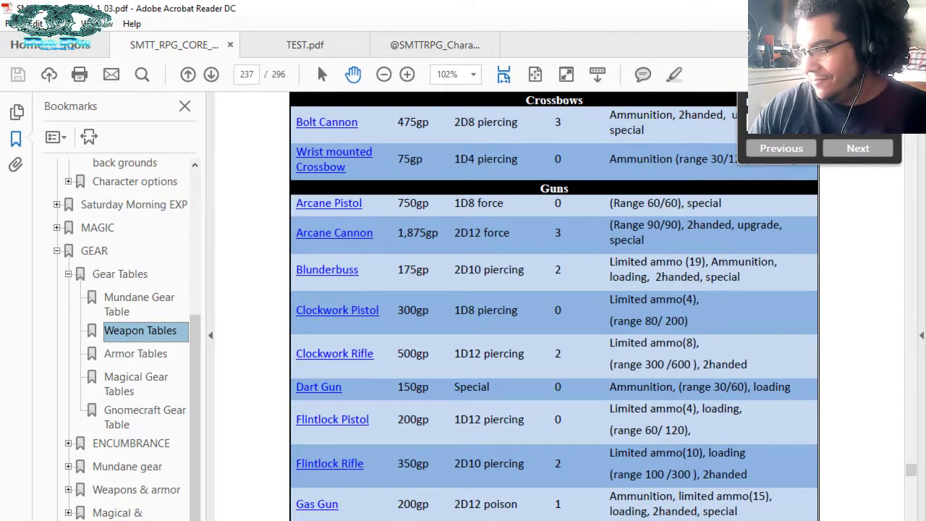
Switch back to Clip Studio Paint, show the palettes, and set the OutLine layer as the reference layer
{"action": "key", "text": "alt+Tab"}
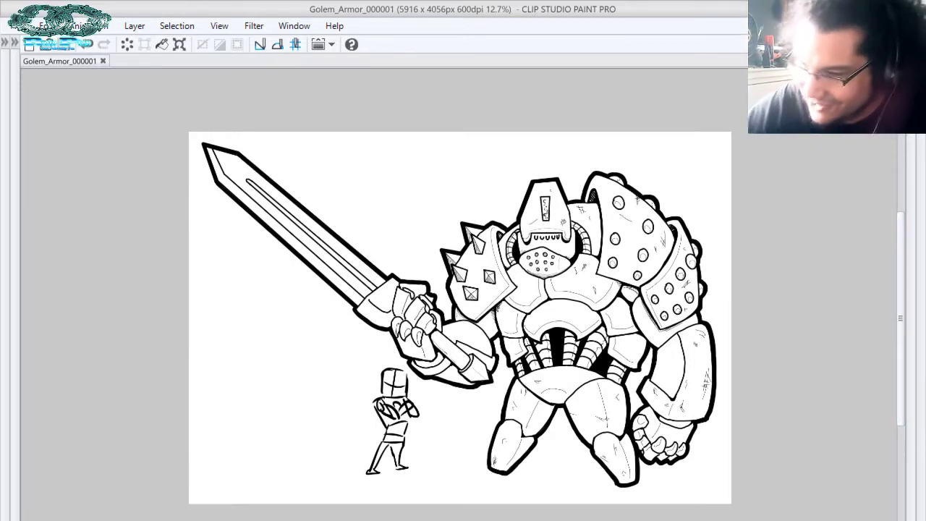
{"action": "left_click", "coordinate": [85, 476]}
{"action": "key", "text": "Tab"}
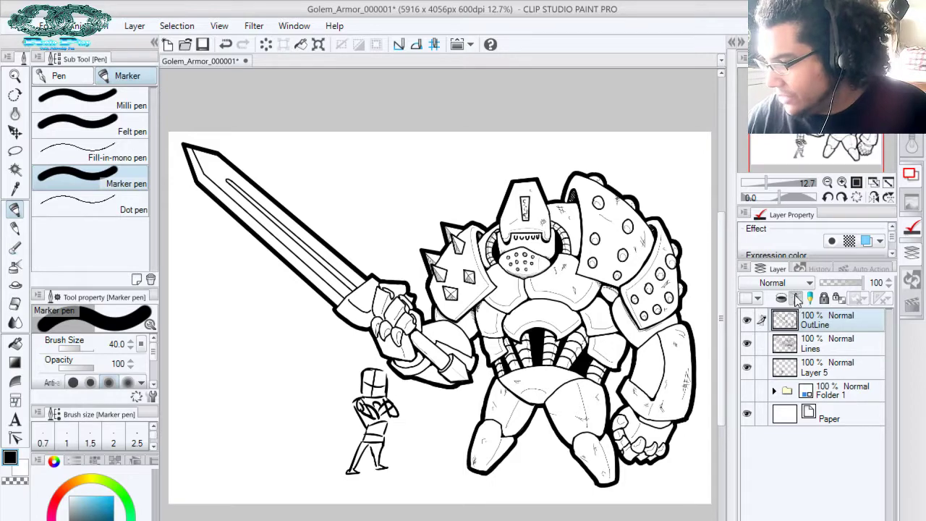
{"action": "key", "text": "/"}
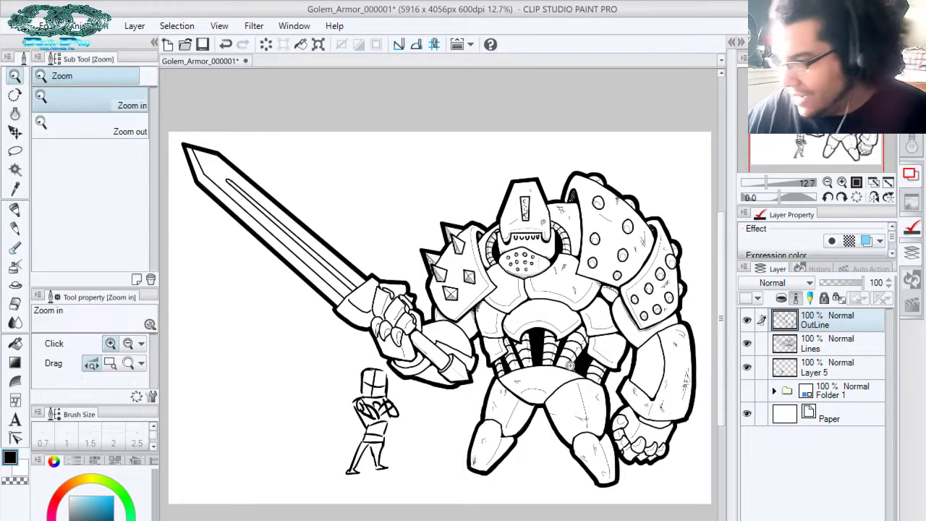
{"action": "mouse_move", "coordinate": [578, 422]}
{"action": "left_mouse_down"}
{"action": "mouse_move", "coordinate": [621, 448]}
{"action": "mouse_move", "coordinate": [498, 442]}
{"action": "left_mouse_up"}
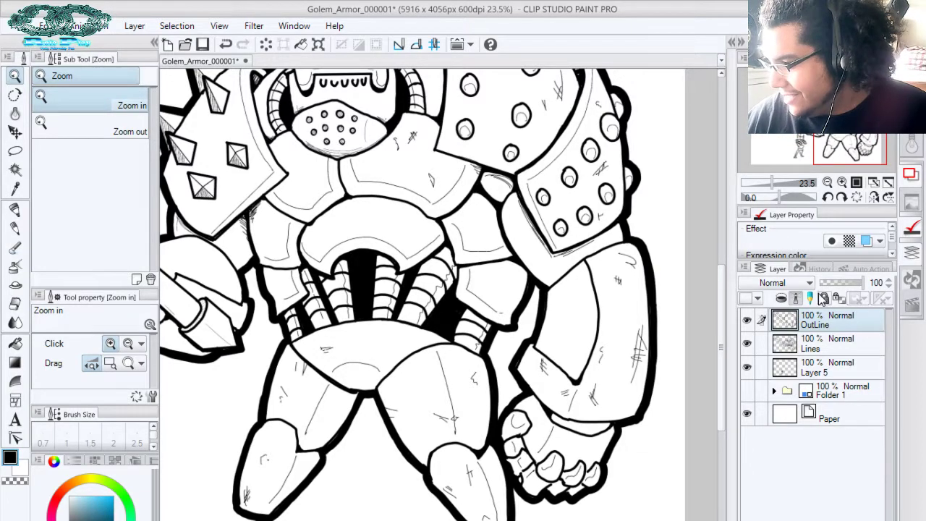
{"action": "left_click", "coordinate": [796, 299]}
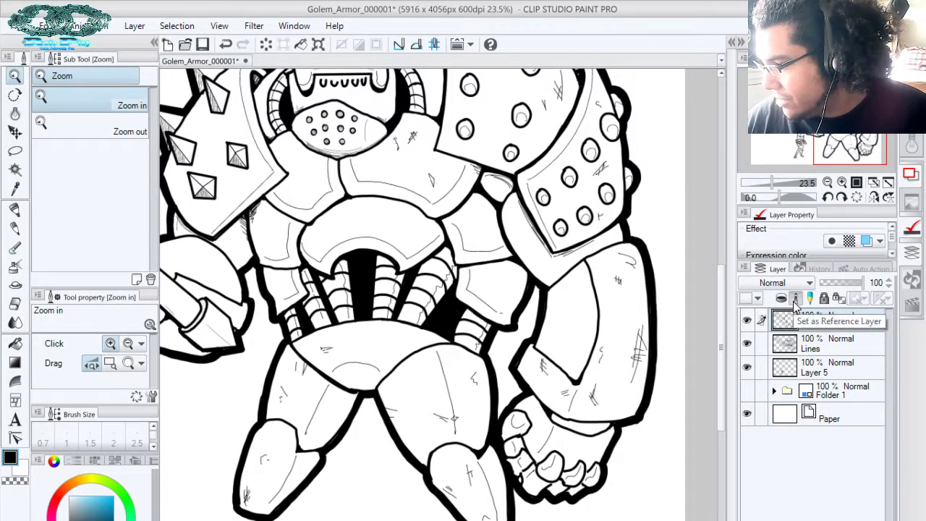
Add a raster layer directly above Folder 1 and fill the golem's whole silhouette with dark blue-grey
{"action": "left_click", "coordinate": [840, 392]}
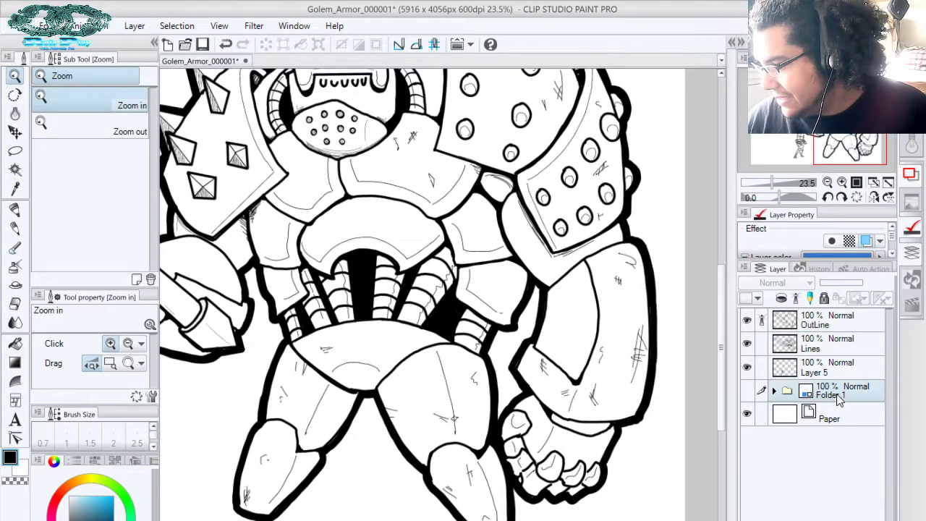
{"action": "key", "text": "ctrl+shift+n"}
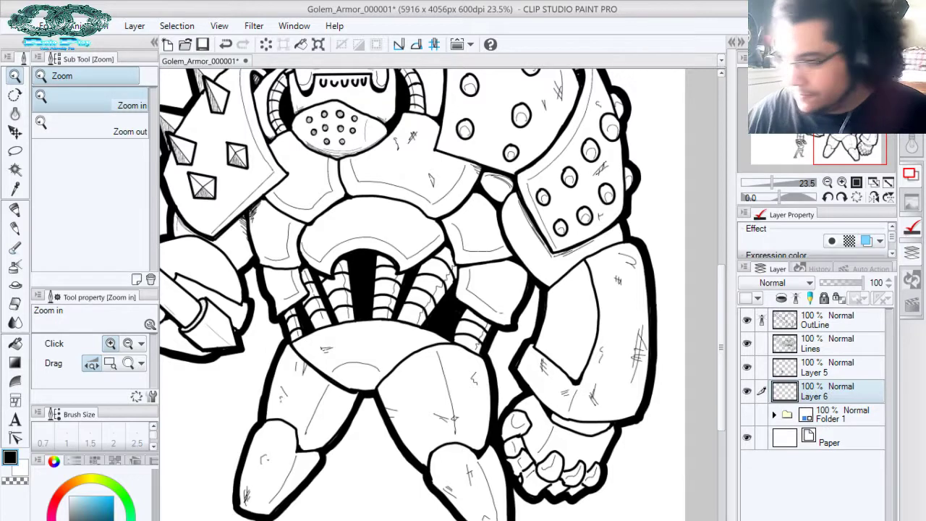
{"action": "left_click", "coordinate": [81, 518]}
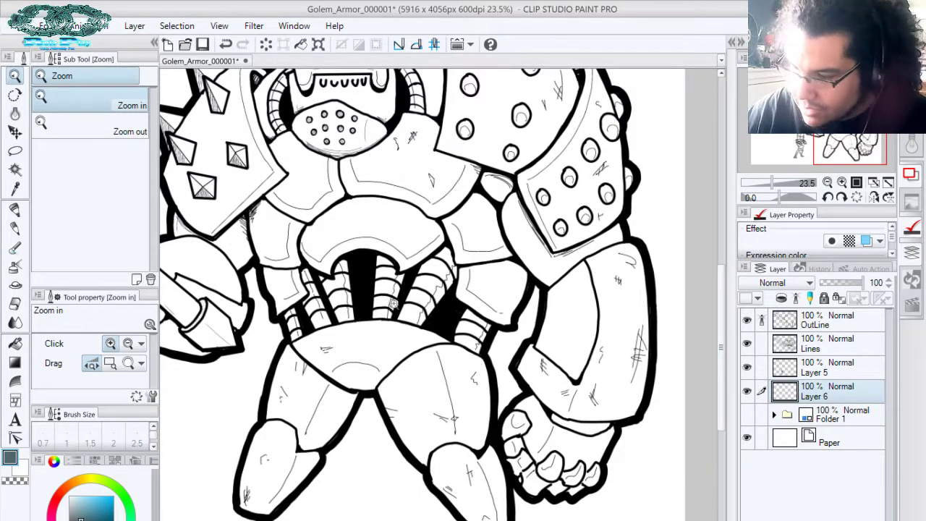
{"action": "key", "text": "g"}
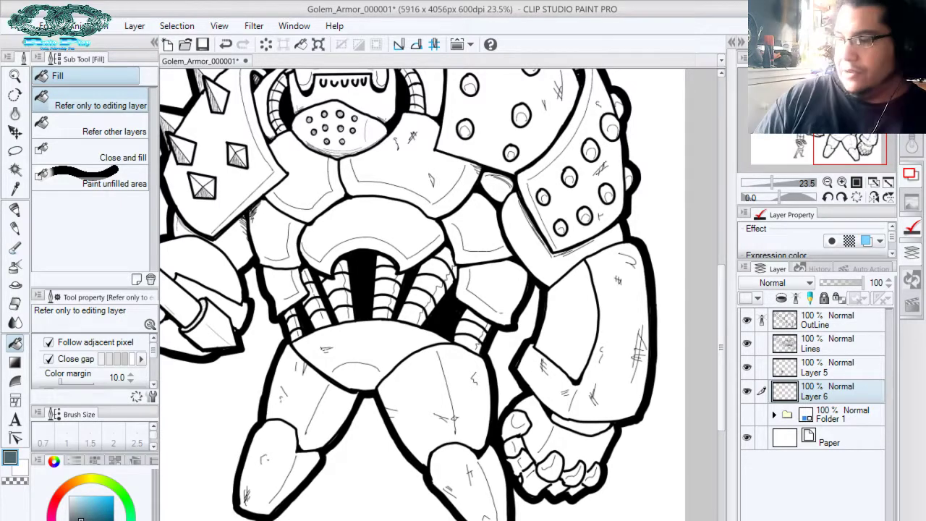
{"action": "left_click", "coordinate": [454, 419]}
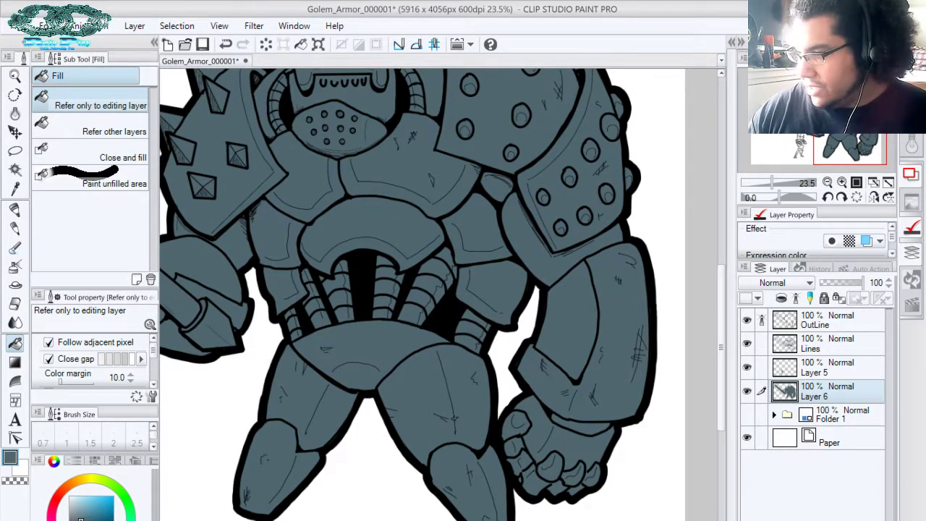
Mask Layer 6 to the golem's silhouette and refill its base colour with a lighter, less saturated blue-grey
{"action": "left_click", "coordinate": [784, 391], "text": "ctrl"}
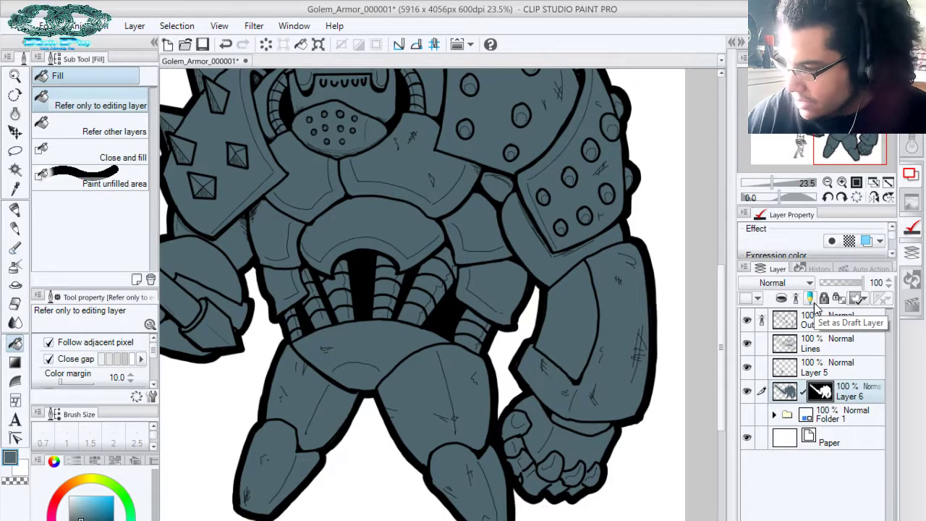
{"action": "left_click", "coordinate": [785, 395]}
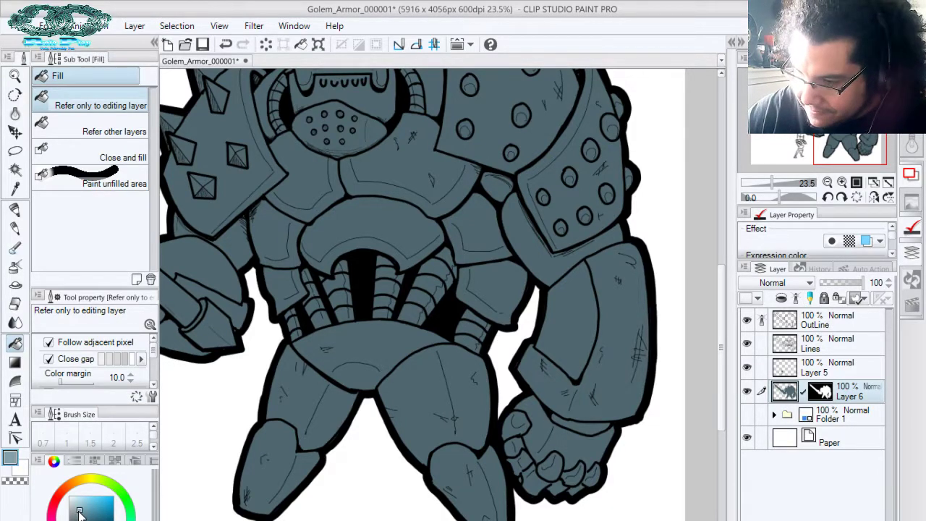
{"action": "left_click_drag", "start_coordinate": [79, 510], "coordinate": [72, 510]}
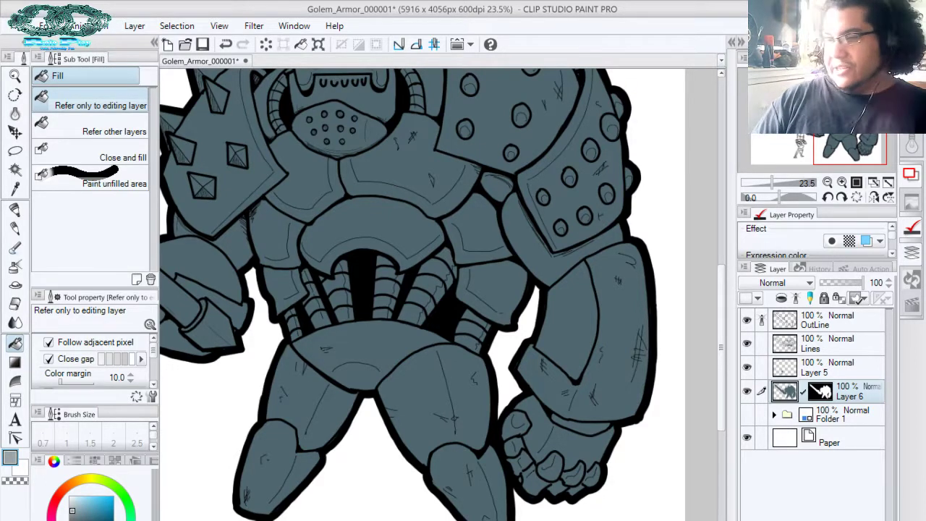
{"action": "left_click", "coordinate": [293, 439]}
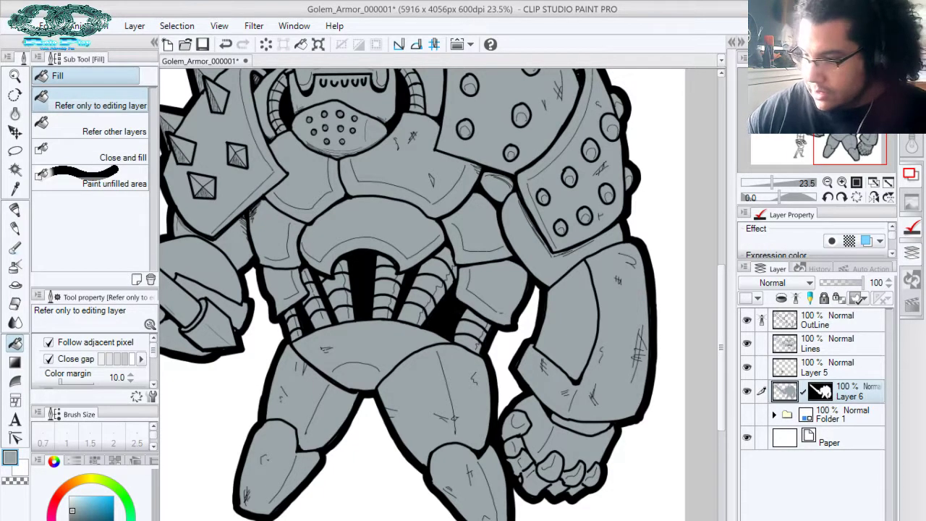
Compare the golem with and without the OutLine layer to check how the fill meets the thick outline
{"action": "left_click", "coordinate": [746, 320]}
{"action": "left_click", "coordinate": [747, 320]}
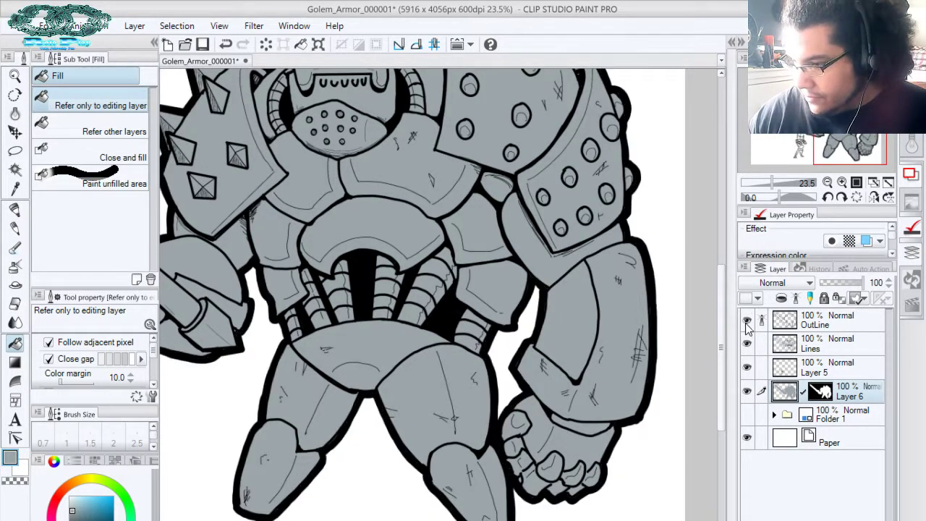
{"action": "left_click", "coordinate": [747, 322]}
{"action": "left_click", "coordinate": [747, 322]}
{"action": "left_click", "coordinate": [746, 321]}
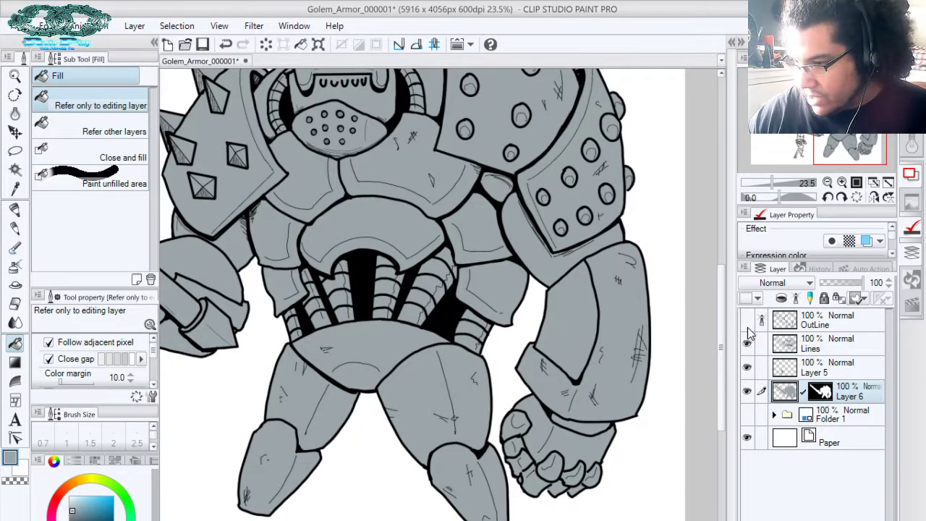
Hide the Lines layer and lower the visible OutLine layer's opacity to 25%
{"action": "left_click", "coordinate": [747, 344]}
{"action": "left_click", "coordinate": [746, 320]}
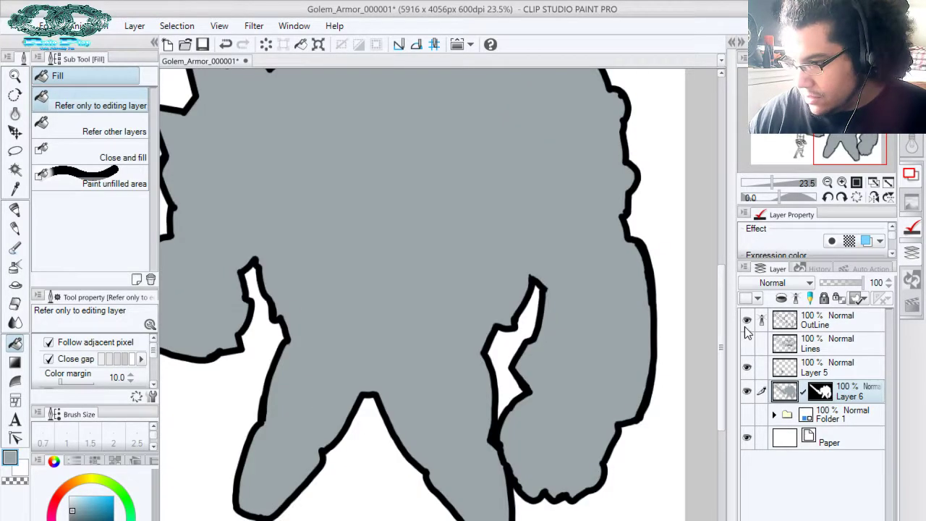
{"action": "left_click", "coordinate": [747, 322]}
{"action": "left_click", "coordinate": [747, 322]}
{"action": "left_click", "coordinate": [833, 323]}
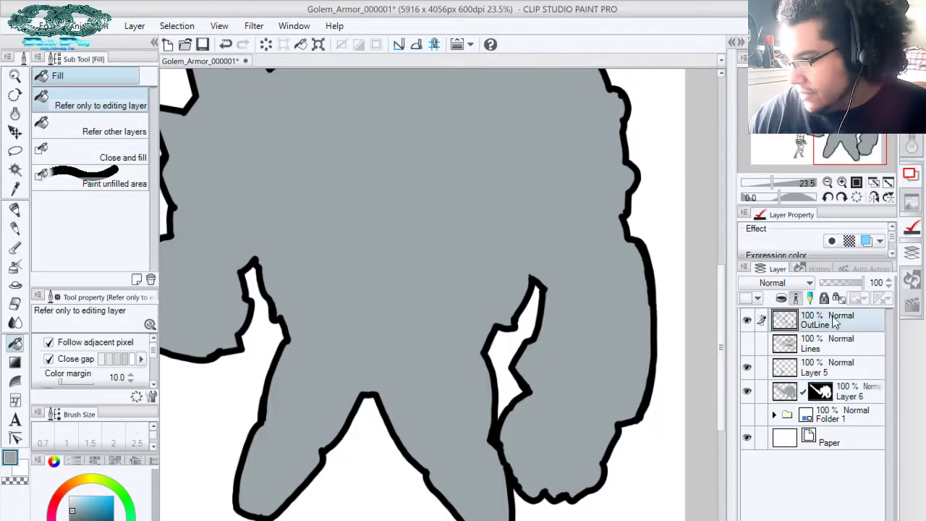
{"action": "left_click_drag", "start_coordinate": [843, 283], "coordinate": [832, 300]}
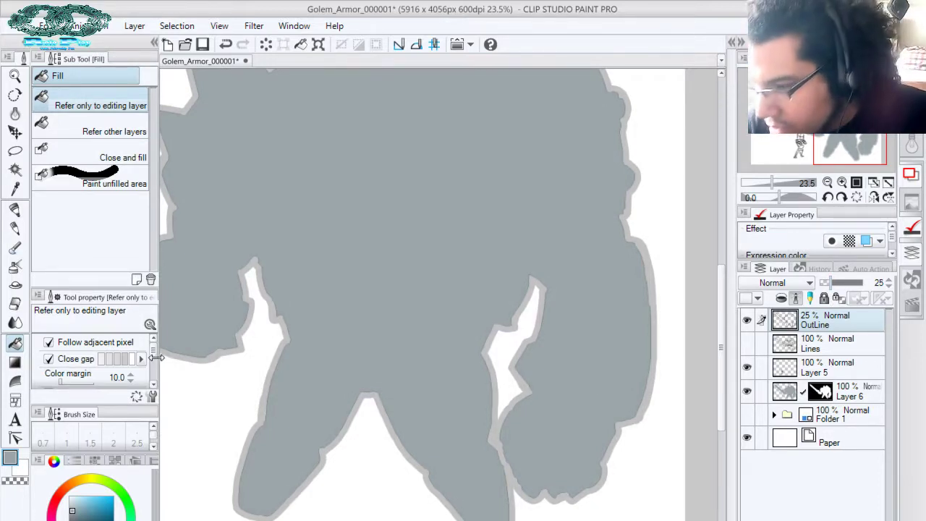
Look through the Fill sub tool's properties, from gap closing and area scaling to multiple referring and anti-aliasing
{"action": "left_click", "coordinate": [154, 384]}
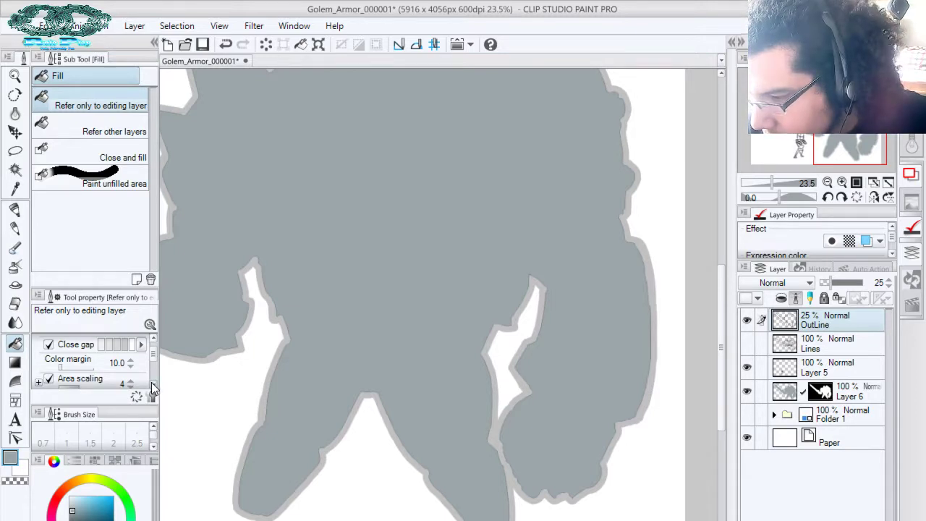
{"action": "left_click", "coordinate": [152, 386]}
{"action": "left_click", "coordinate": [153, 386]}
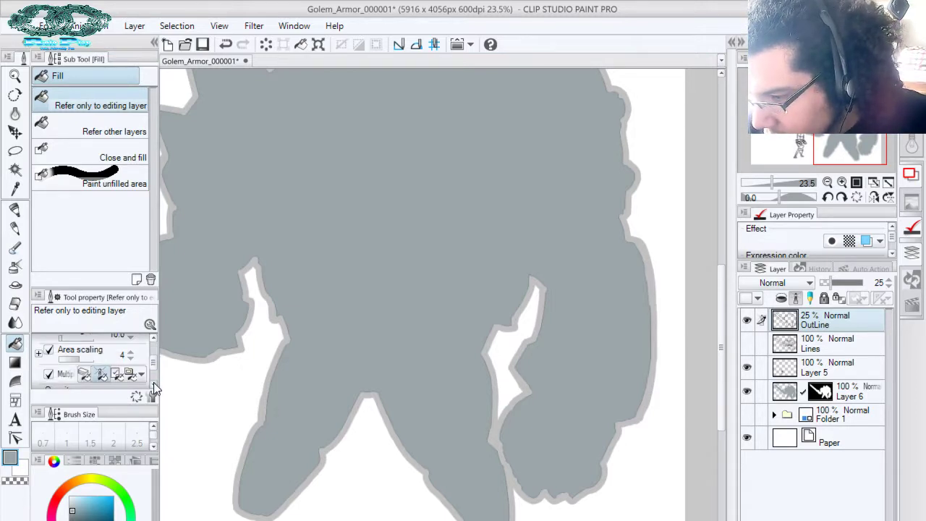
{"action": "left_click", "coordinate": [152, 385]}
{"action": "left_click", "coordinate": [152, 386]}
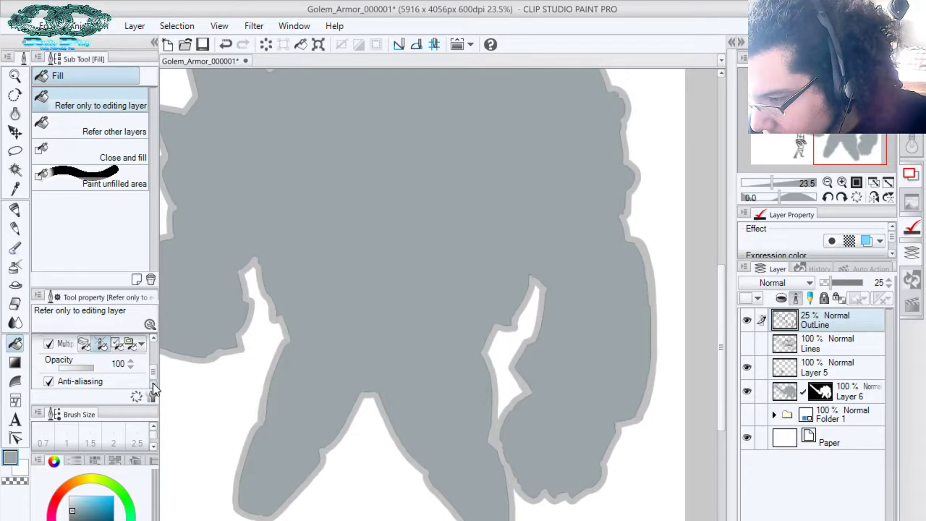
{"action": "scroll", "coordinate": [150, 383], "scroll_direction": "up", "scroll_amount": 4}
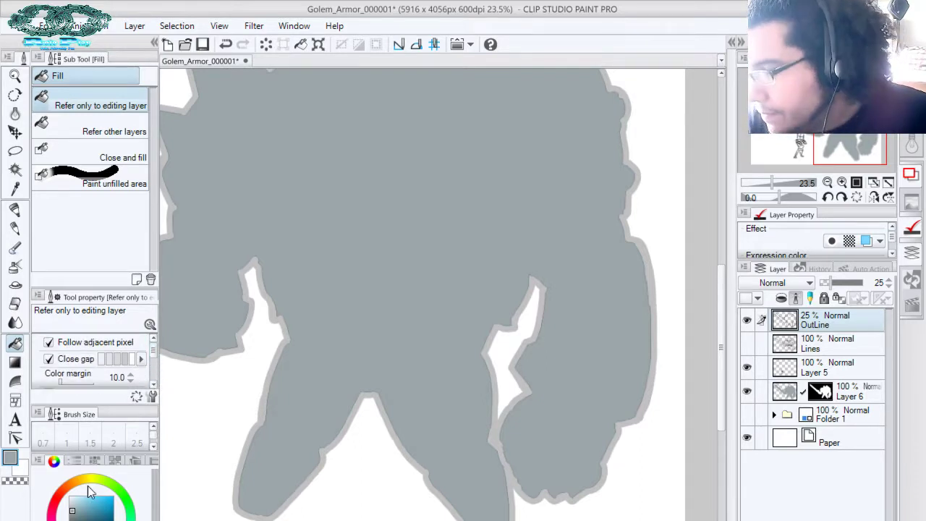
Enable Stop filling at center line of vector in the Reference settings of the Fill sub tool's detailed options
{"action": "left_click", "coordinate": [295, 28]}
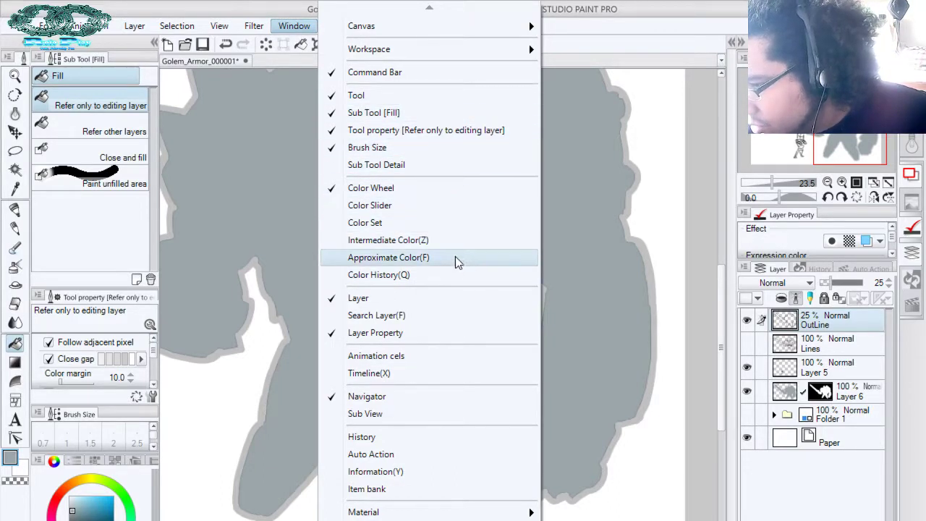
{"action": "left_click", "coordinate": [409, 418]}
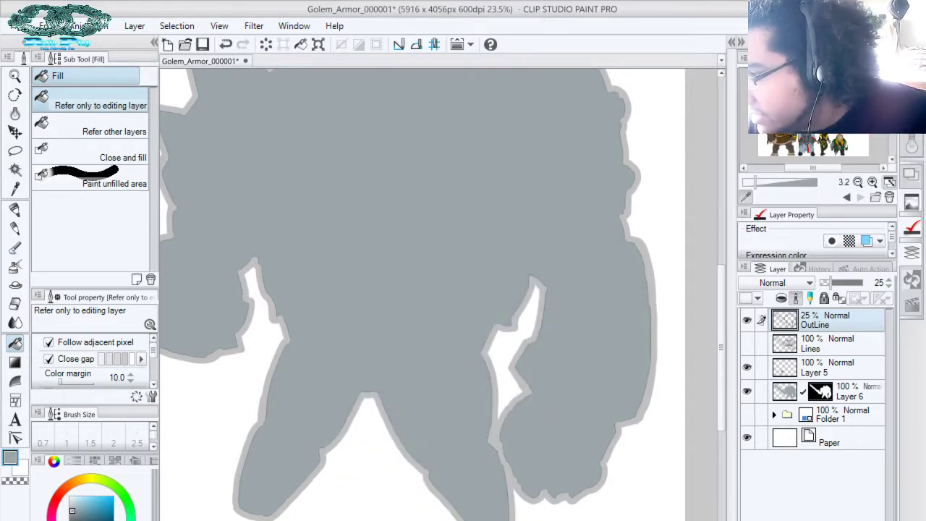
{"action": "left_click", "coordinate": [293, 26]}
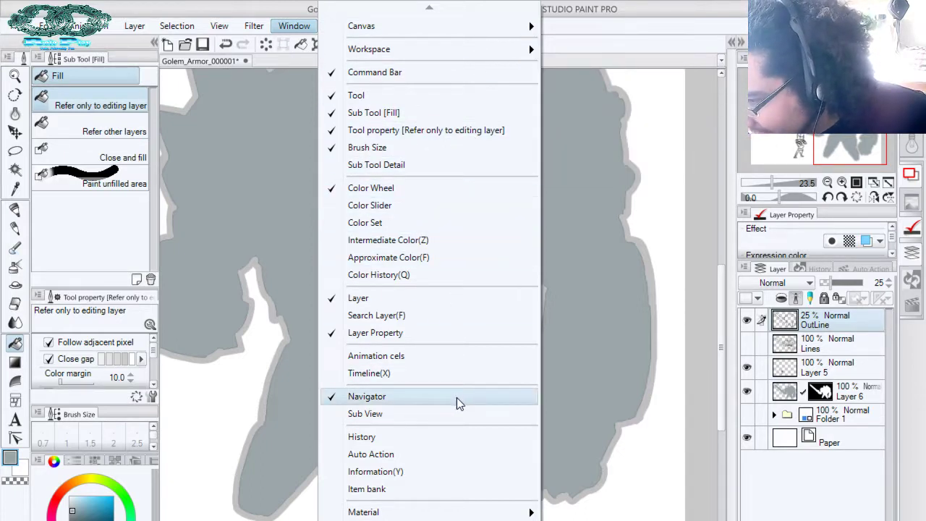
{"action": "scroll", "coordinate": [451, 510], "scroll_direction": "down", "scroll_amount": 2}
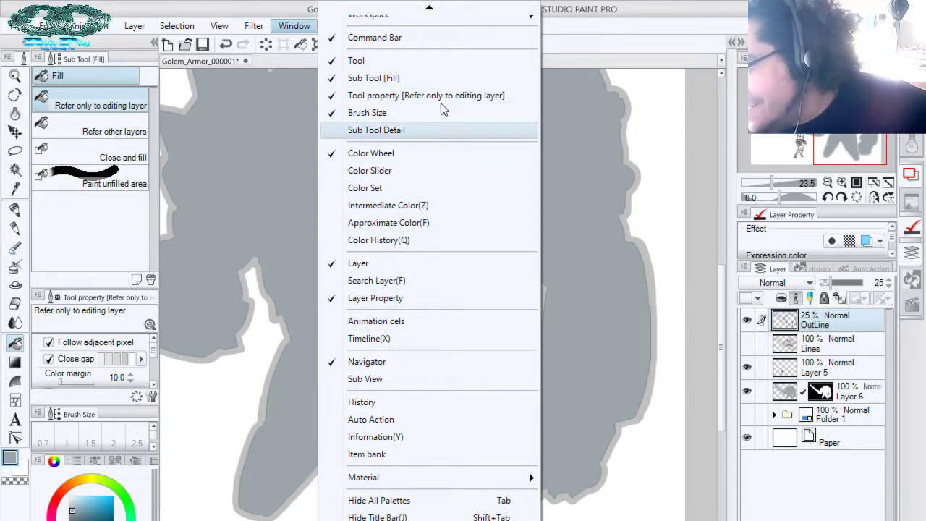
{"action": "left_click", "coordinate": [428, 138]}
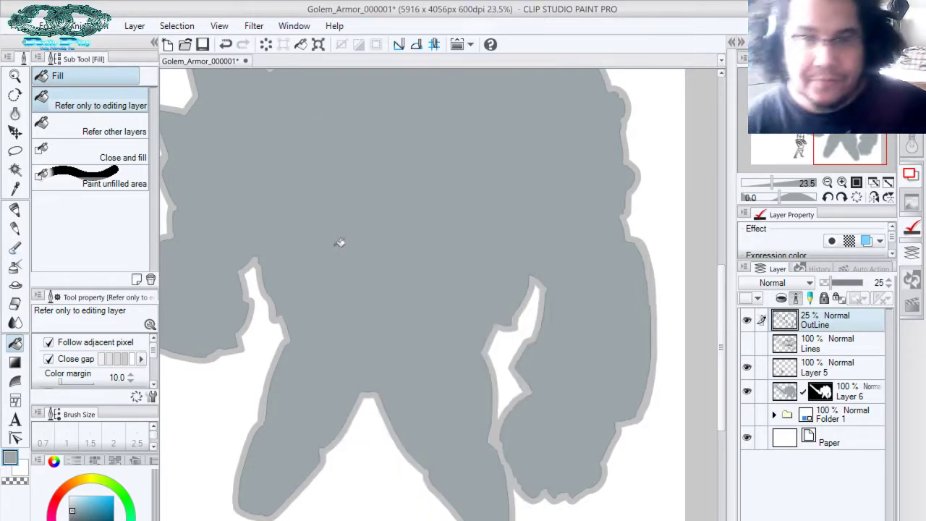
{"action": "left_click_drag", "start_coordinate": [432, 297], "coordinate": [483, 103]}
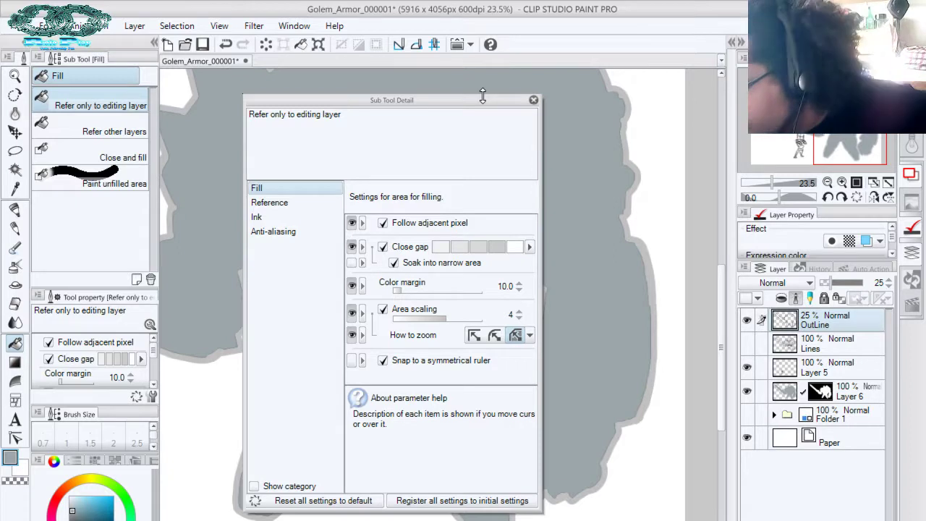
{"action": "left_click", "coordinate": [298, 202]}
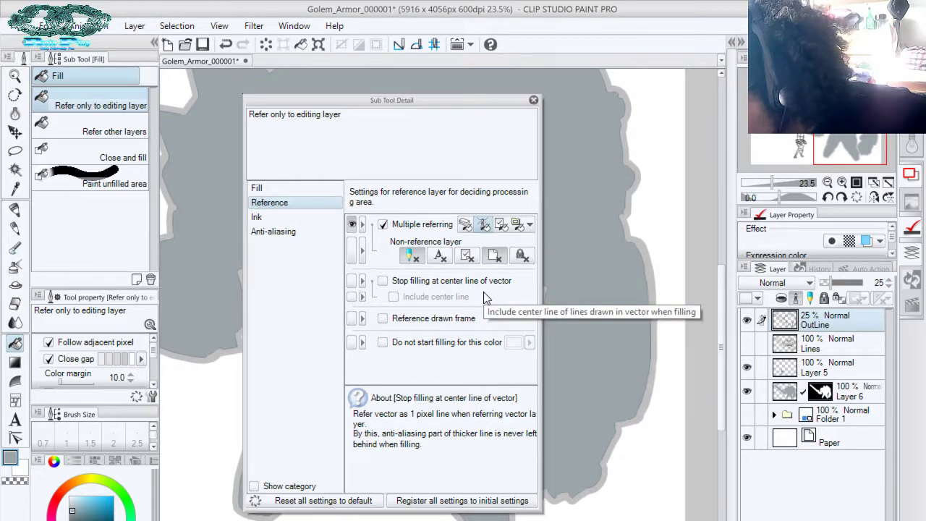
{"action": "left_click", "coordinate": [382, 282]}
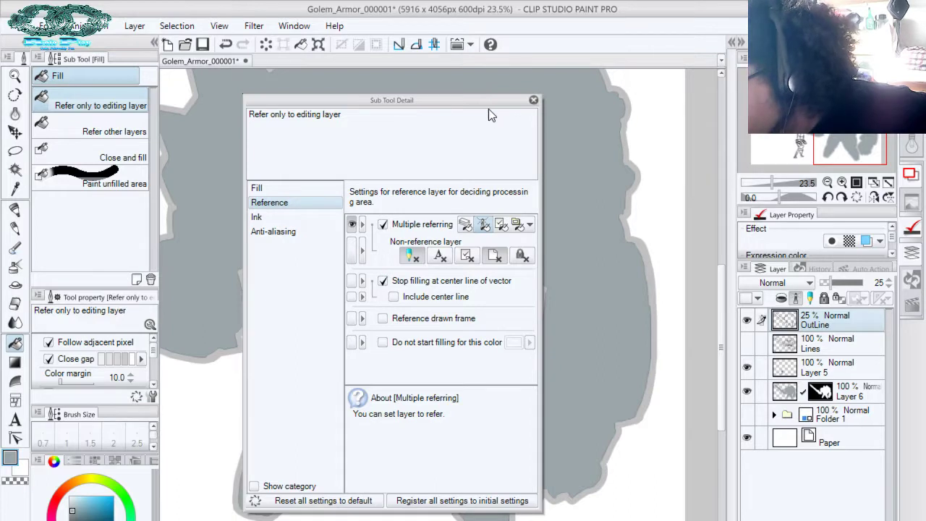
{"action": "left_click_drag", "start_coordinate": [495, 99], "coordinate": [0, 14]}
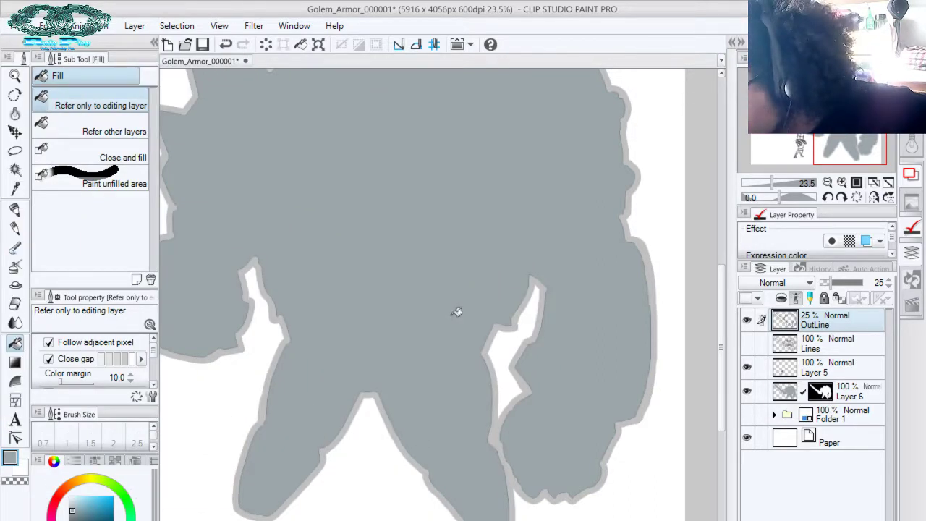
Add a raster layer directly above Layer 6, hide Layer 6, and shift the drawing colour to a reddish grey
{"action": "left_click", "coordinate": [456, 312]}
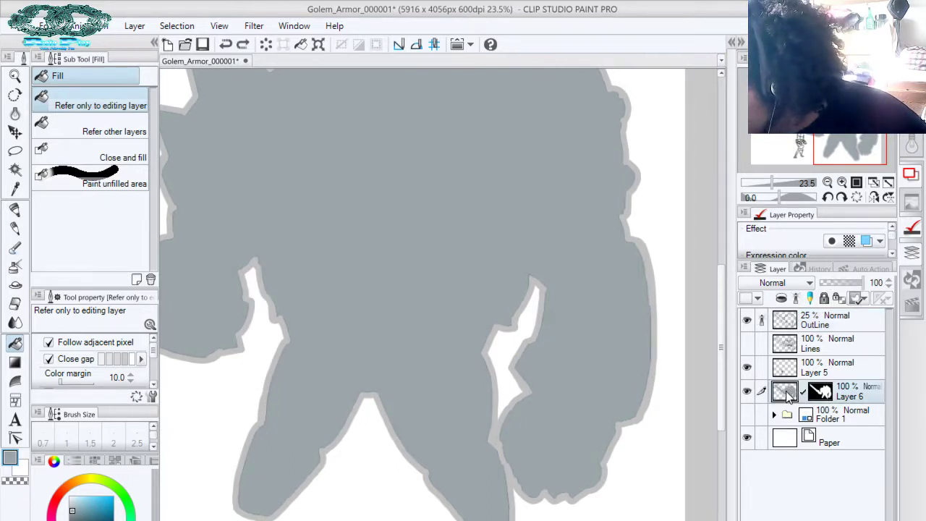
{"action": "left_click", "coordinate": [788, 391]}
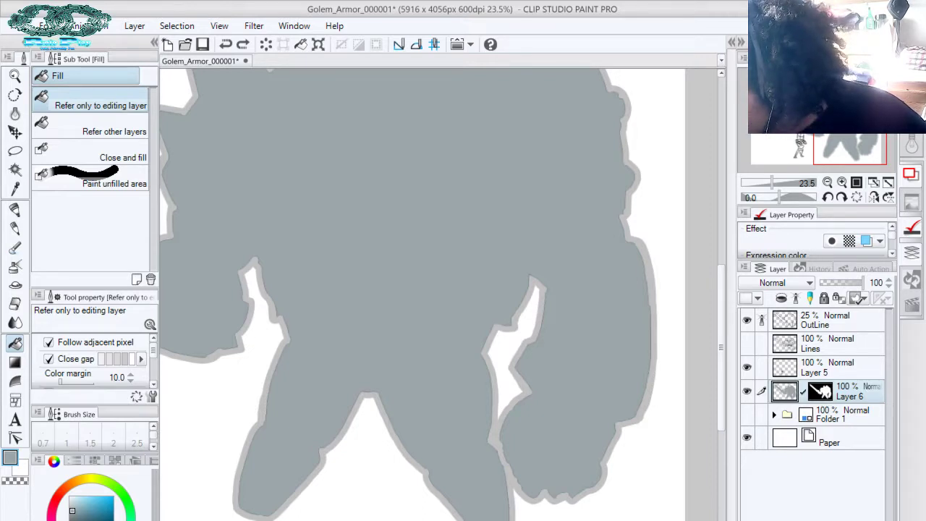
{"action": "key", "text": "ctrl+shift+n"}
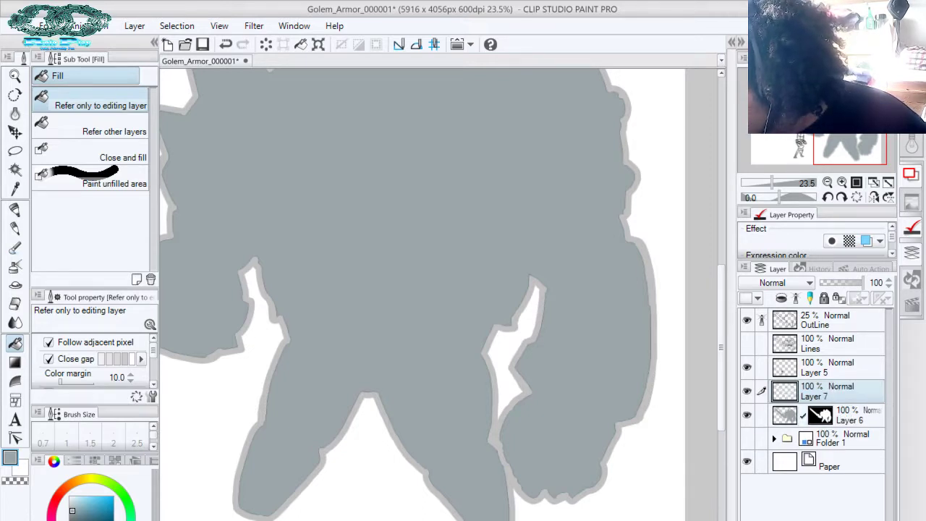
{"action": "left_click", "coordinate": [746, 419]}
{"action": "left_click", "coordinate": [63, 488]}
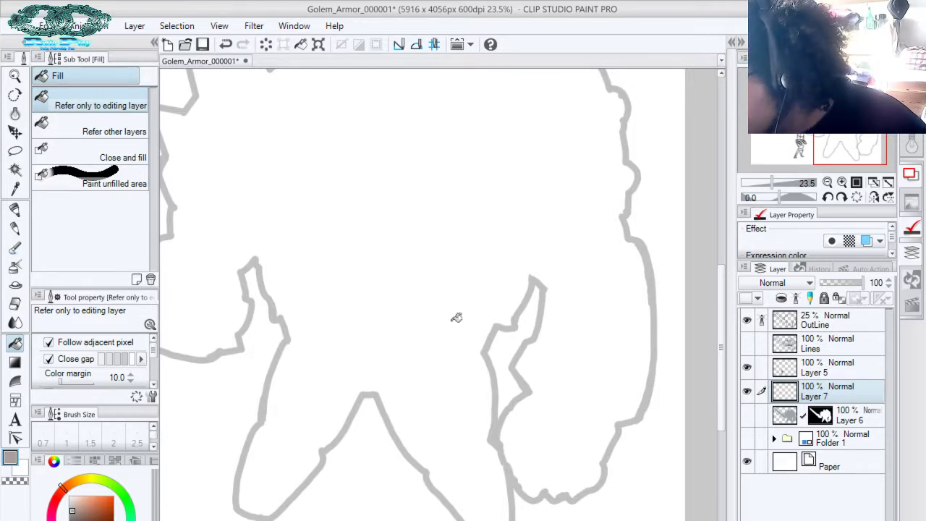
Try filling the golem's whole silhouette with reddish grey on Layer 7, undoing each attempt
{"action": "left_click", "coordinate": [507, 246]}
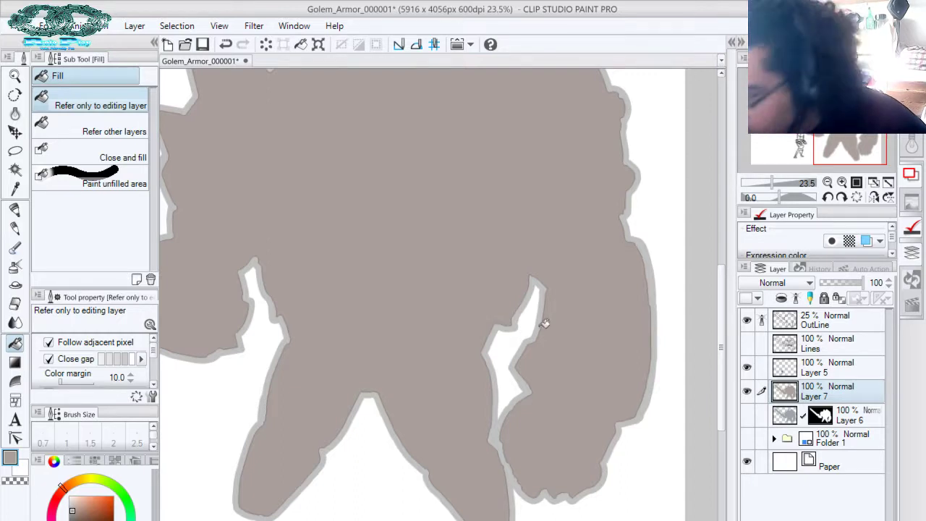
{"action": "key", "text": "ctrl+z"}
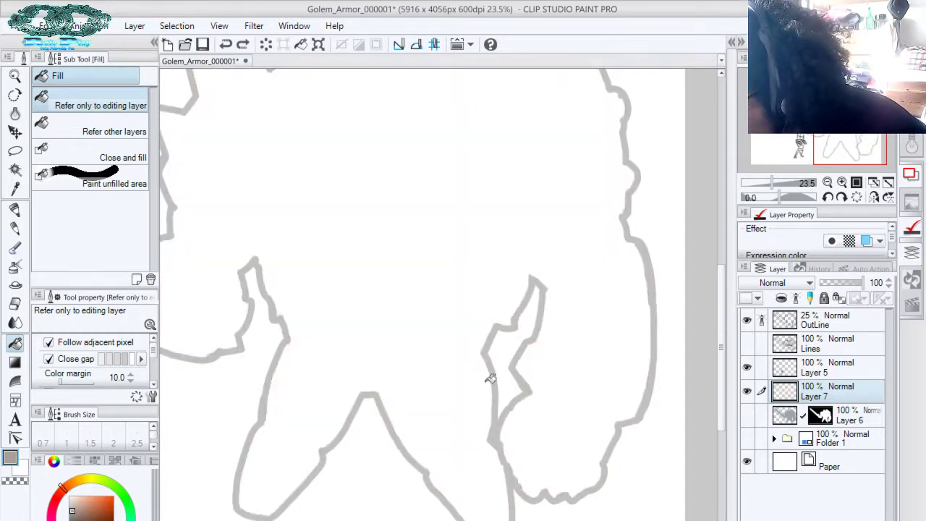
{"action": "key", "text": "ctrl+y"}
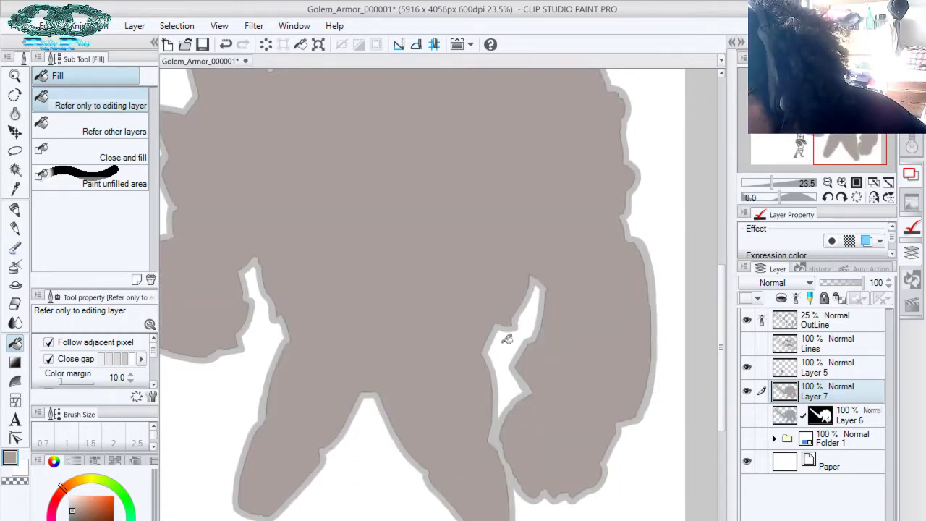
{"action": "key", "text": "ctrl+z"}
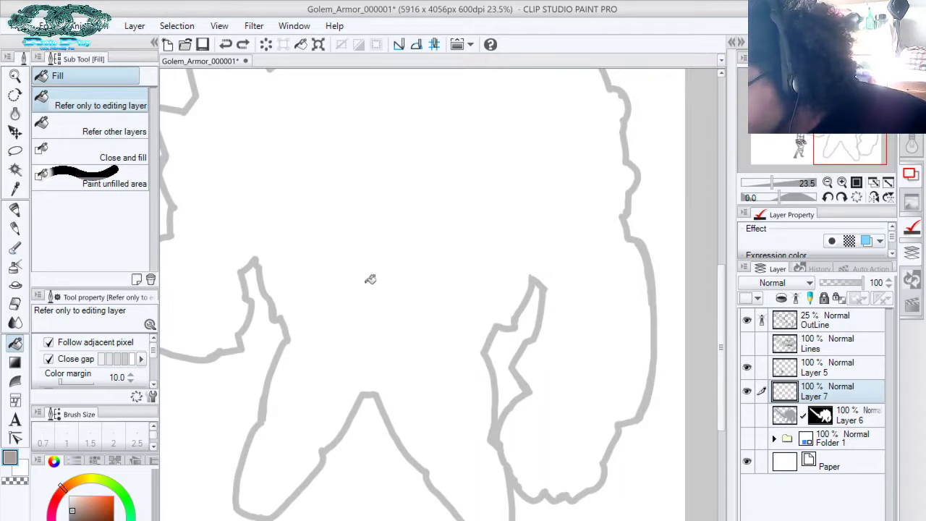
{"action": "left_click", "coordinate": [383, 230]}
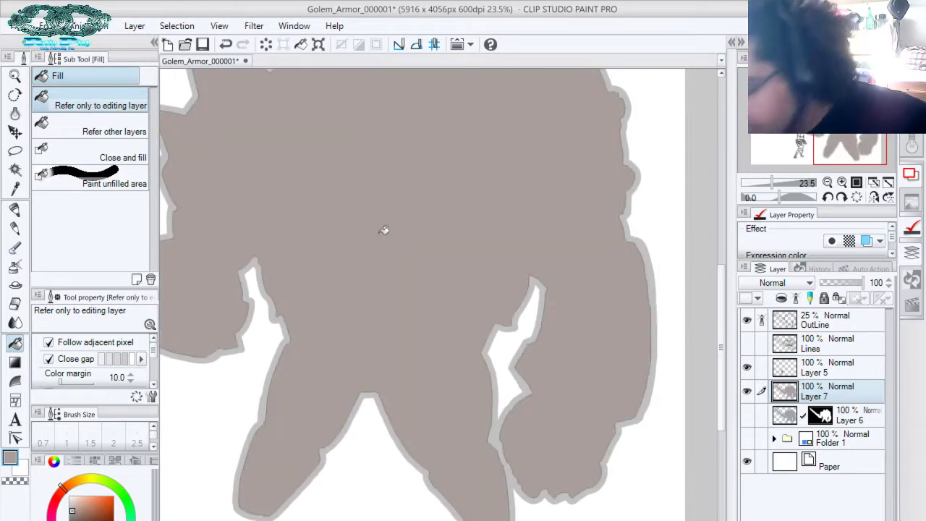
{"action": "key", "text": "ctrl+z"}
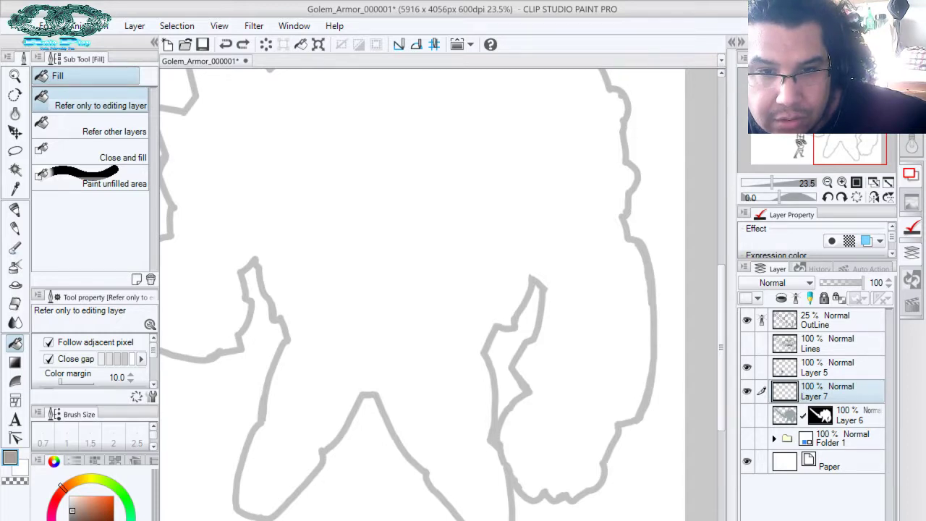
Set the Fill tool's Color margin to 23.4, try filling the golem's silhouette again, and undo the fill
{"action": "left_click", "coordinate": [63, 381]}
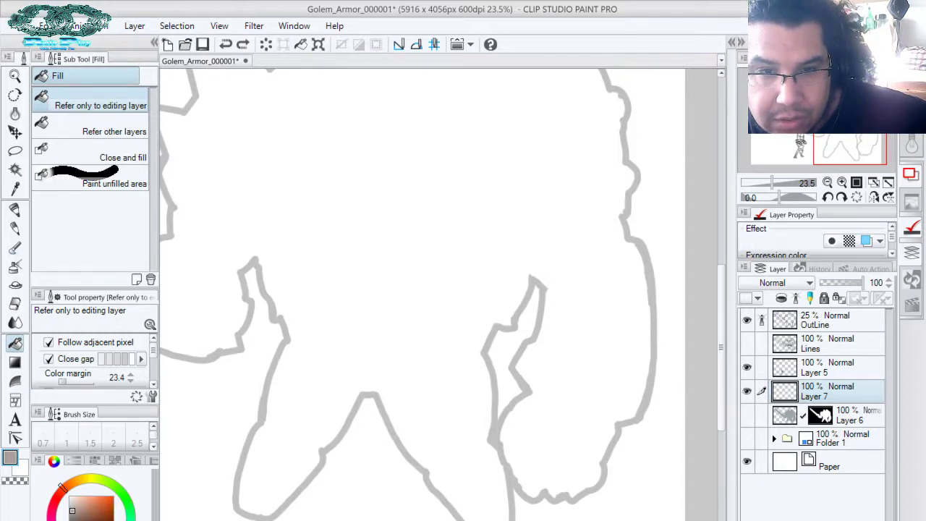
{"action": "left_click", "coordinate": [389, 282]}
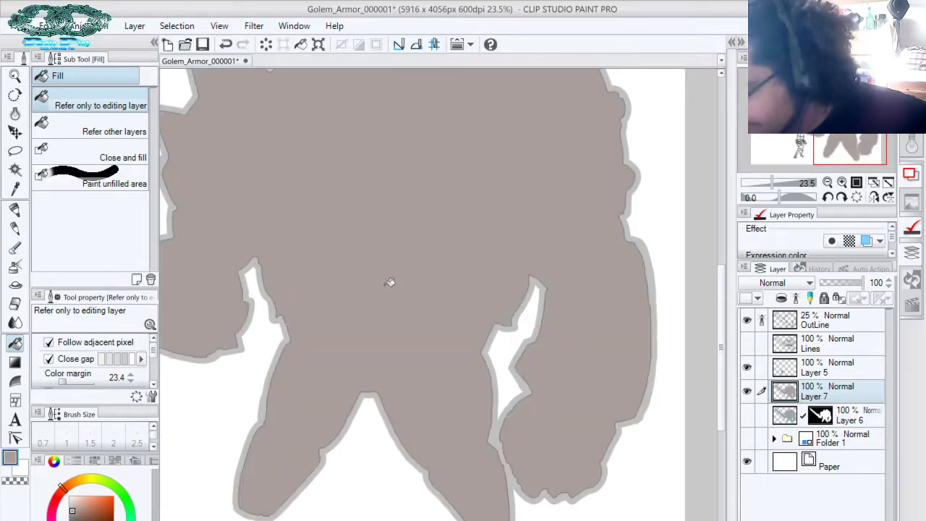
{"action": "key", "text": "ctrl+z"}
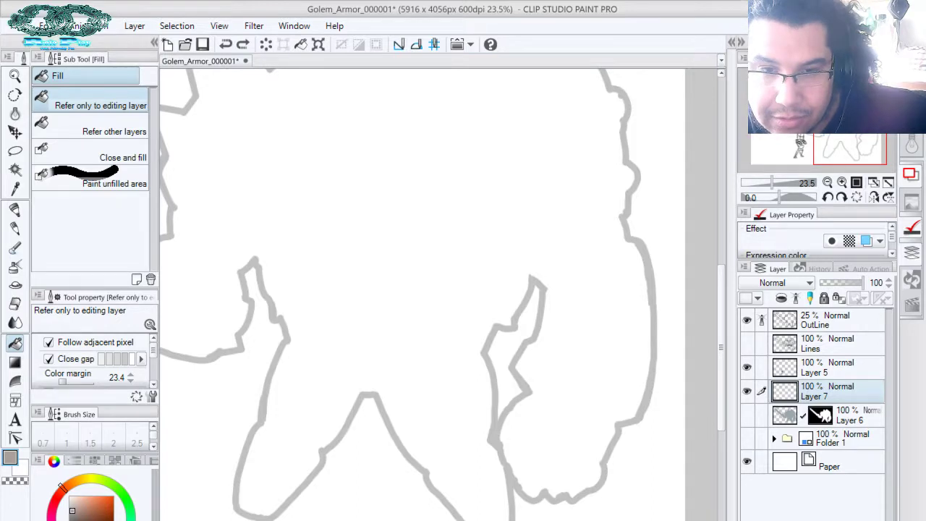
Set the Fill tool's Area scaling to 10, try filling the golem's silhouette on Layer 7, and undo the fill
{"action": "left_click_drag", "start_coordinate": [420, 520], "coordinate": [419, 209]}
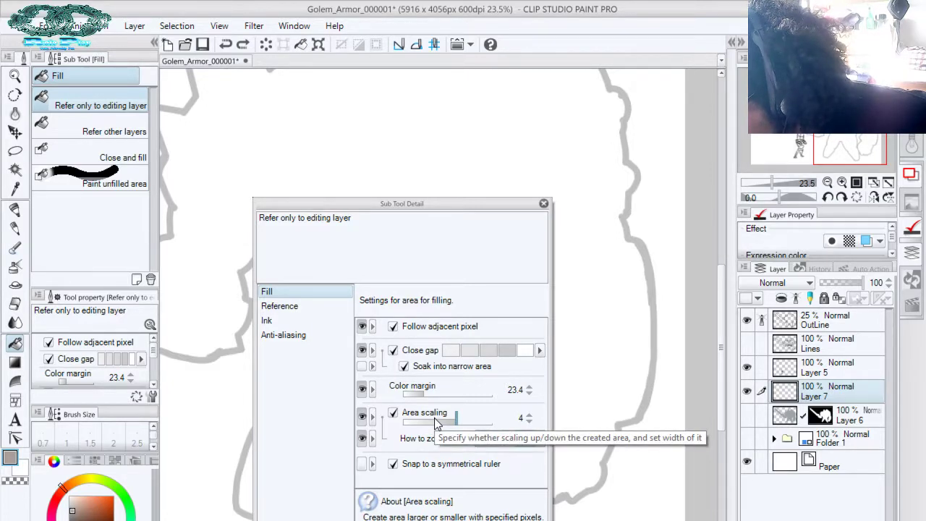
{"action": "left_click", "coordinate": [529, 416]}
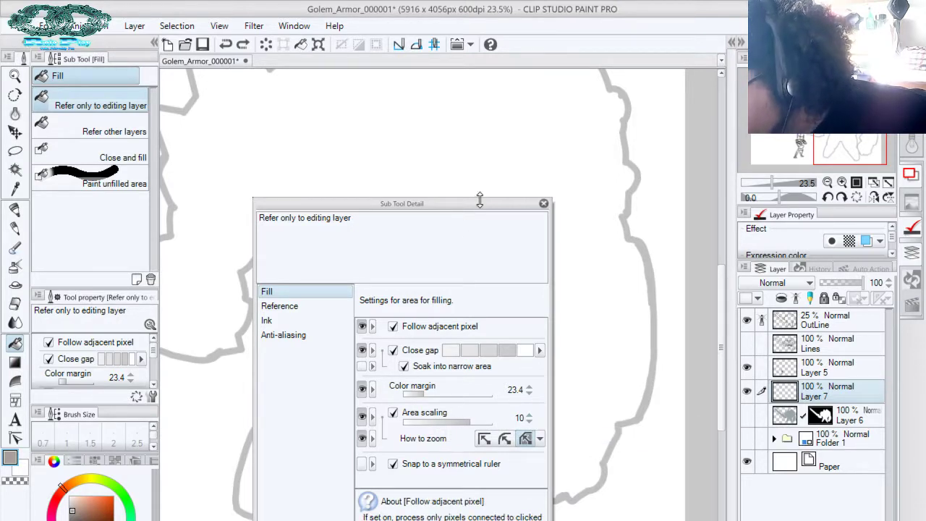
{"action": "left_click", "coordinate": [544, 203]}
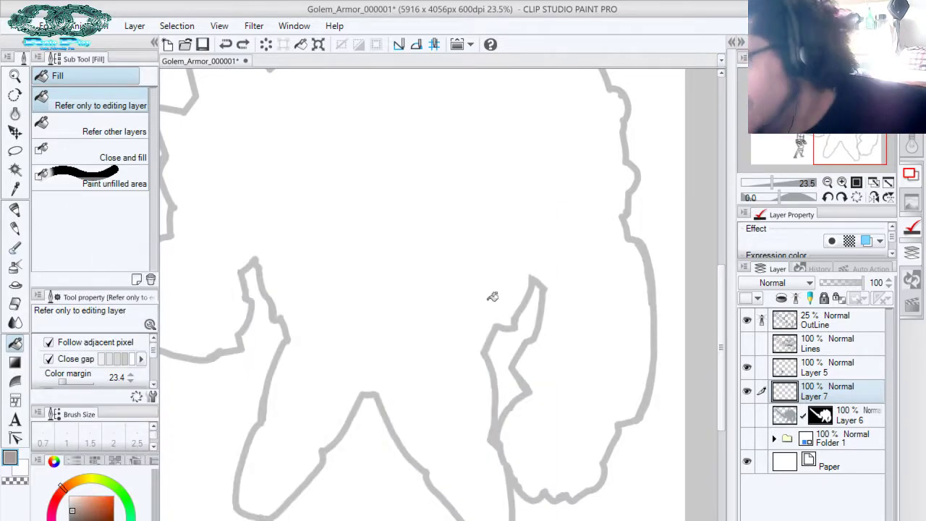
{"action": "left_click", "coordinate": [439, 257]}
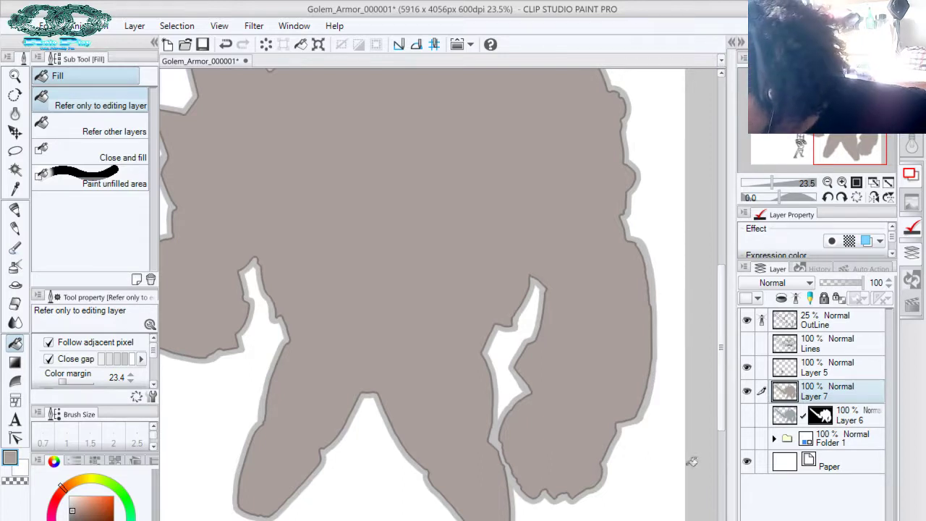
{"action": "key", "text": "ctrl+z"}
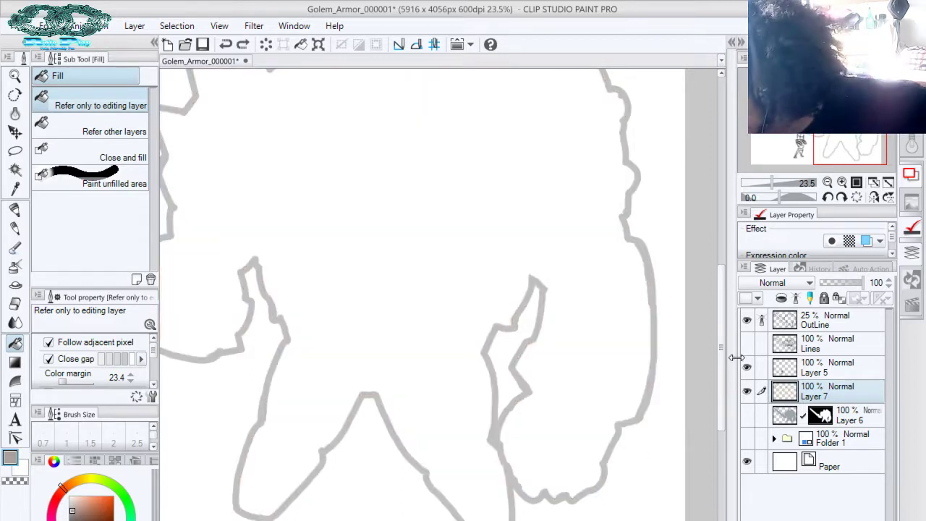
Hide the OutLine layer, show Lines as the reference layer, and set the opacity of Lines to 22%
{"action": "left_click", "coordinate": [745, 321]}
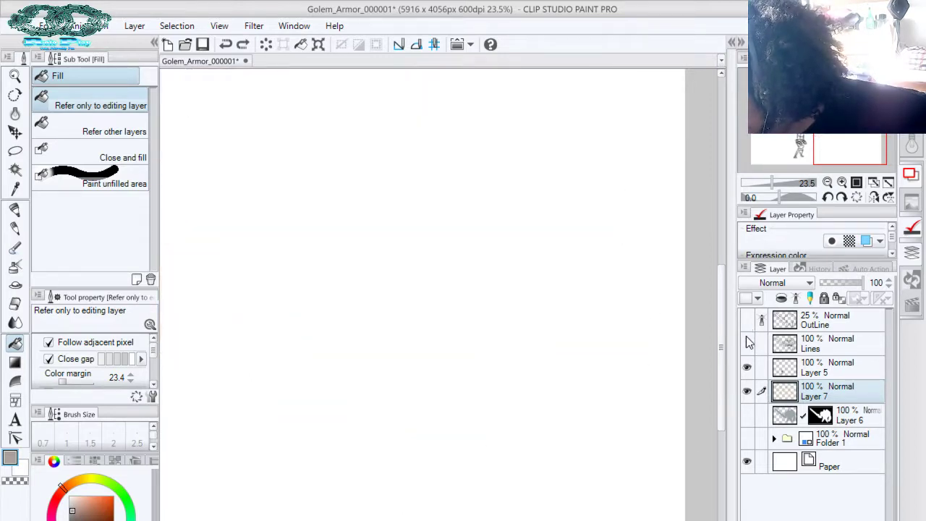
{"action": "left_click", "coordinate": [747, 344]}
{"action": "left_click", "coordinate": [839, 345]}
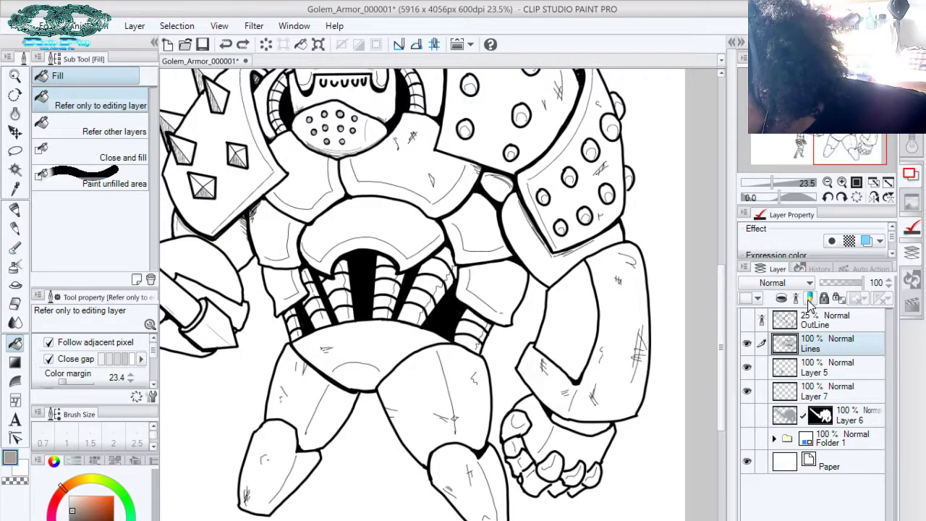
{"action": "left_click_drag", "start_coordinate": [851, 283], "coordinate": [826, 287]}
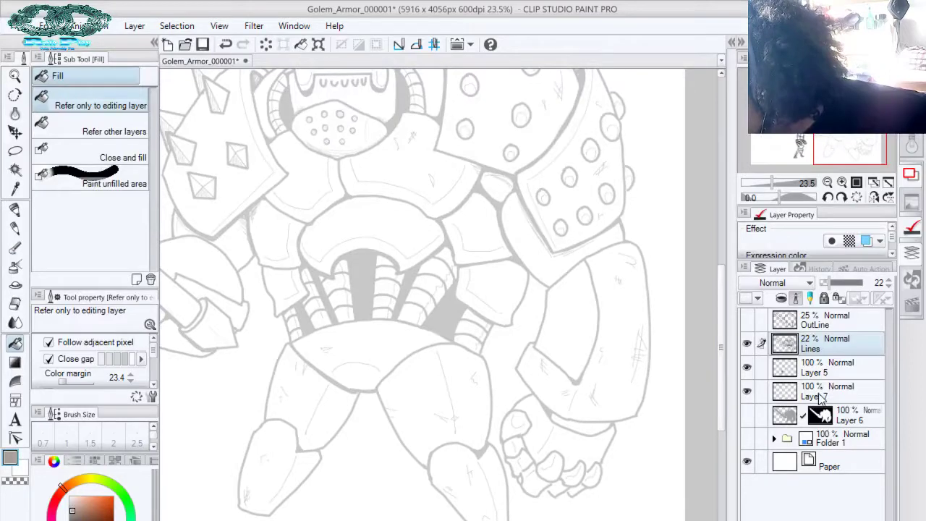
Try filling the studded shoulder armour on Layer 7 with reddish grey, then undo the fill
{"action": "left_click", "coordinate": [819, 397]}
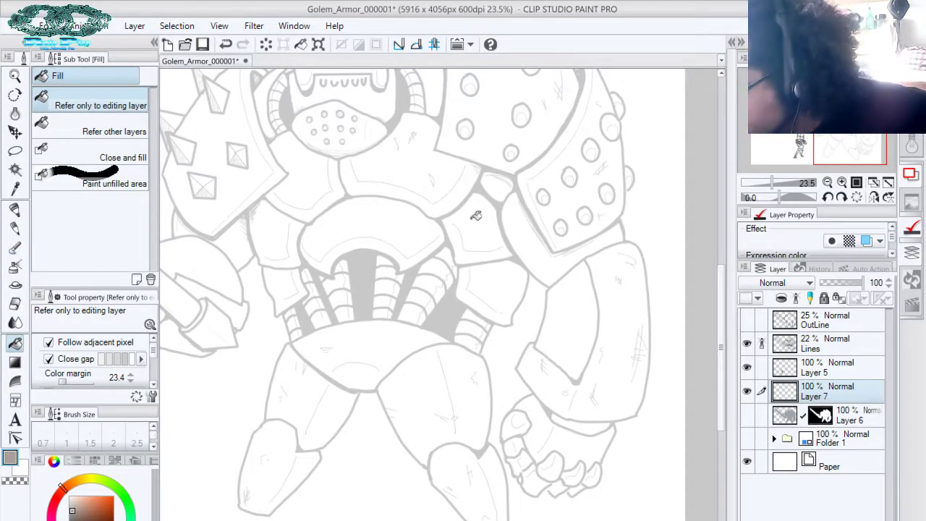
{"action": "left_click", "coordinate": [533, 117]}
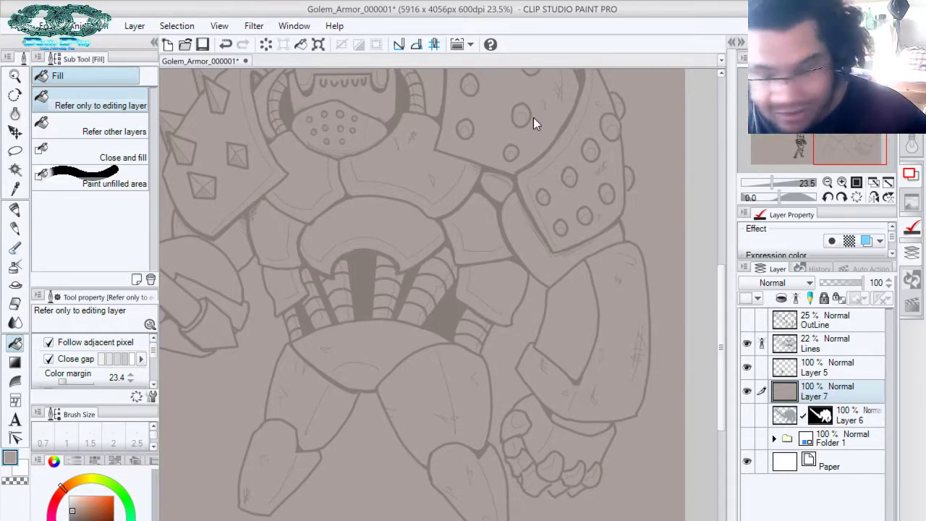
{"action": "key", "text": "ctrl+z"}
Set the opacity of Lines to 100%, undo the stray forearm fill made on it, and return to Layer 7
{"action": "left_click", "coordinate": [825, 344]}
{"action": "left_click_drag", "start_coordinate": [833, 282], "coordinate": [895, 286]}
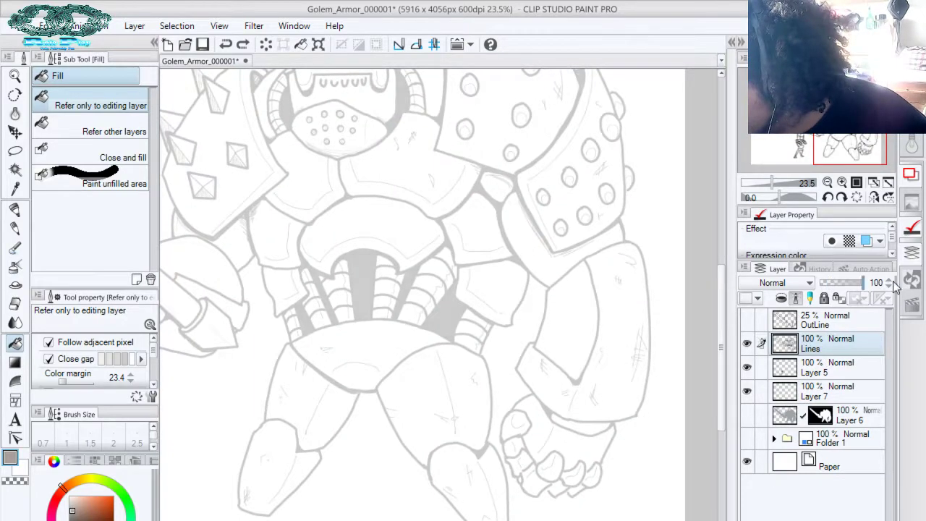
{"action": "left_click", "coordinate": [627, 318]}
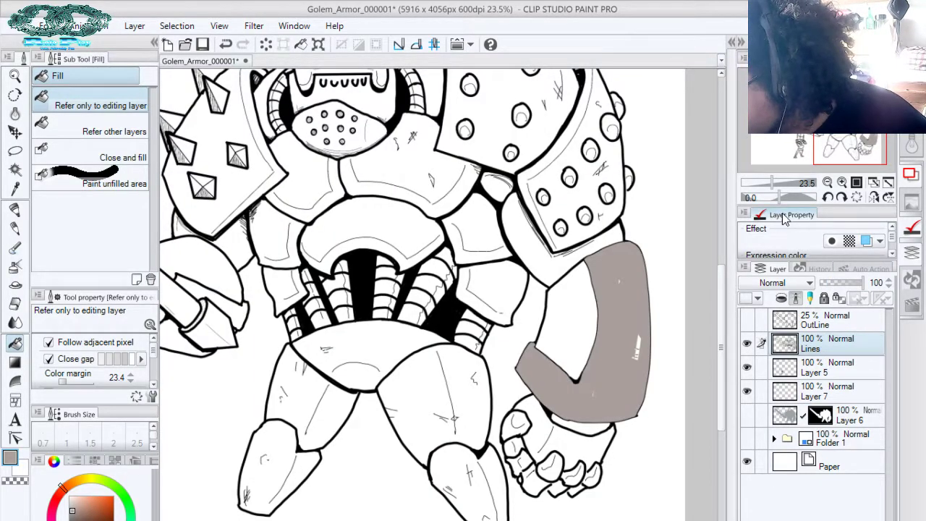
{"action": "key", "text": "ctrl+z"}
{"action": "left_click", "coordinate": [789, 394]}
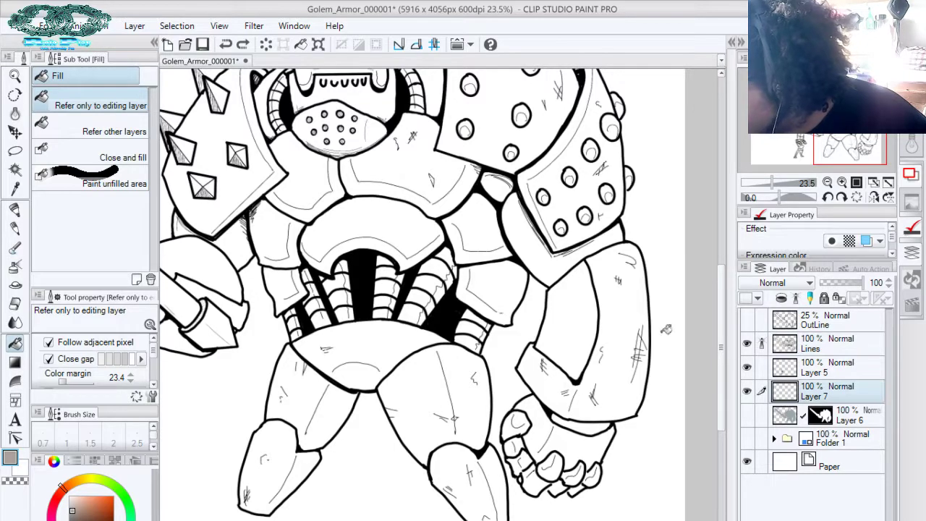
Fill the forearm, upper arm and both plates of the studded shoulder armour with reddish grey on Layer 7
{"action": "left_click", "coordinate": [620, 334]}
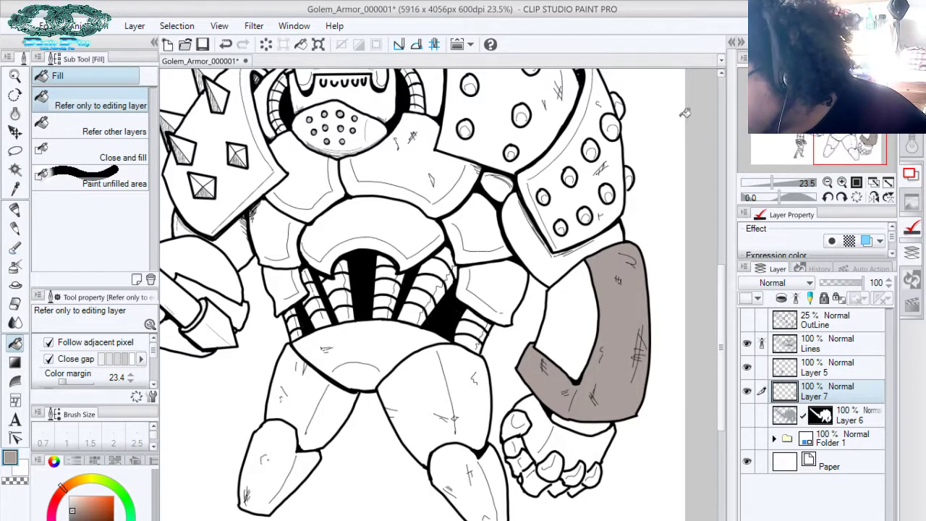
{"action": "left_click", "coordinate": [579, 273]}
{"action": "left_click", "coordinate": [560, 241]}
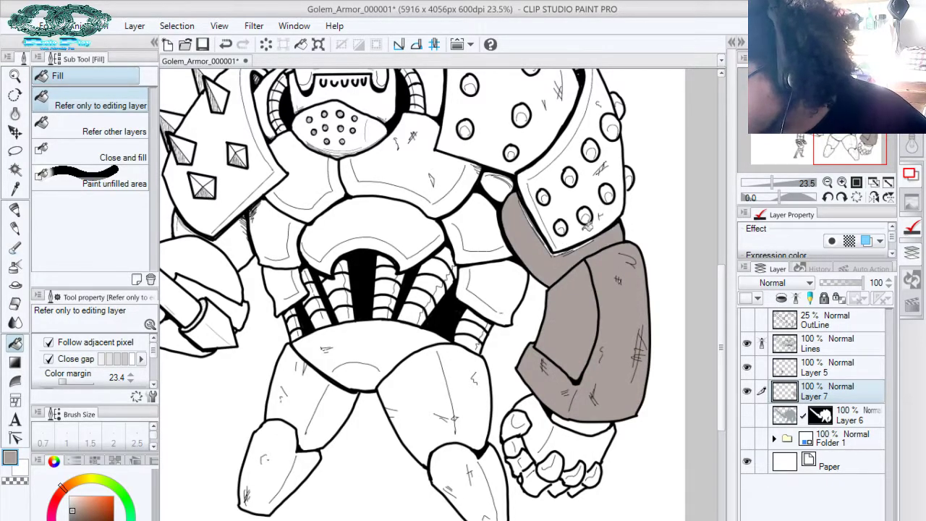
{"action": "left_click", "coordinate": [588, 226]}
{"action": "left_click", "coordinate": [524, 122]}
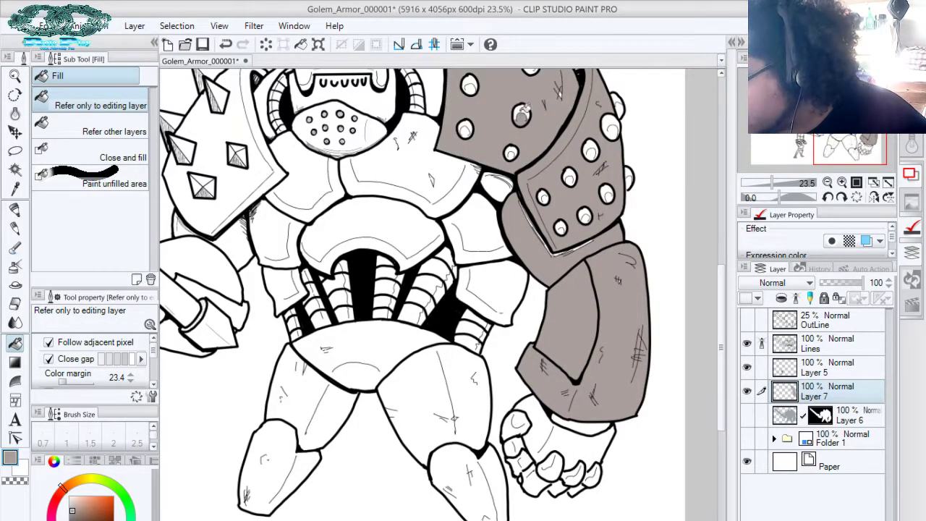
Fill several studs on the shoulder armour and the small joint beneath it with the same reddish grey
{"action": "left_click", "coordinate": [521, 113]}
{"action": "left_click", "coordinate": [511, 151]}
{"action": "left_click", "coordinate": [570, 175]}
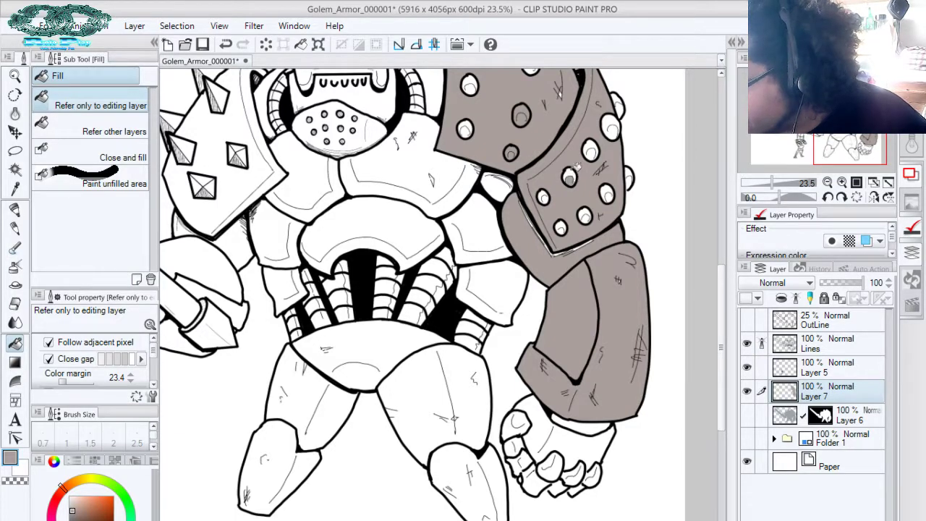
{"action": "left_click", "coordinate": [607, 193]}
{"action": "left_click", "coordinate": [586, 212]}
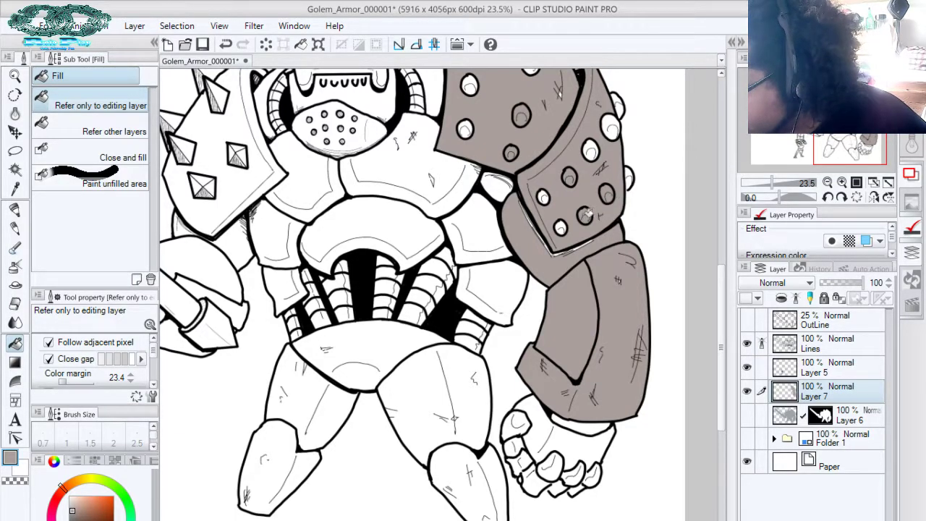
{"action": "left_click", "coordinate": [561, 226]}
{"action": "left_click", "coordinate": [501, 184]}
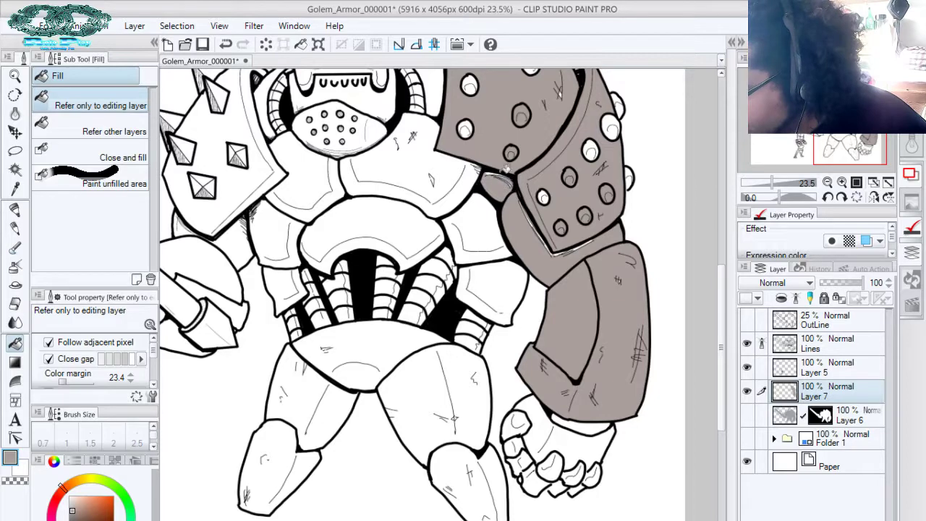
Fill the golem's chest plates, rounded belly plate and upper side plates with reddish grey
{"action": "left_click", "coordinate": [465, 174]}
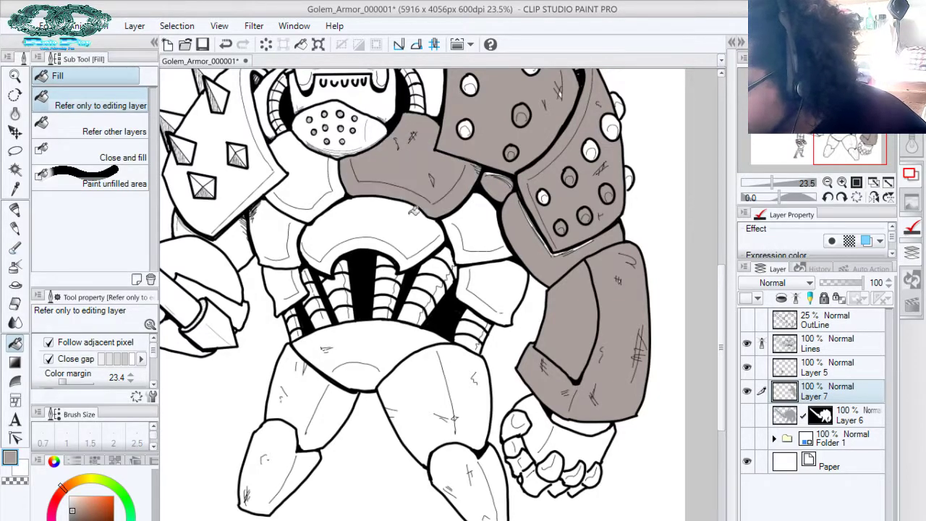
{"action": "left_click", "coordinate": [414, 211]}
{"action": "left_click", "coordinate": [322, 184]}
{"action": "left_click", "coordinate": [298, 230]}
{"action": "left_click", "coordinate": [498, 232]}
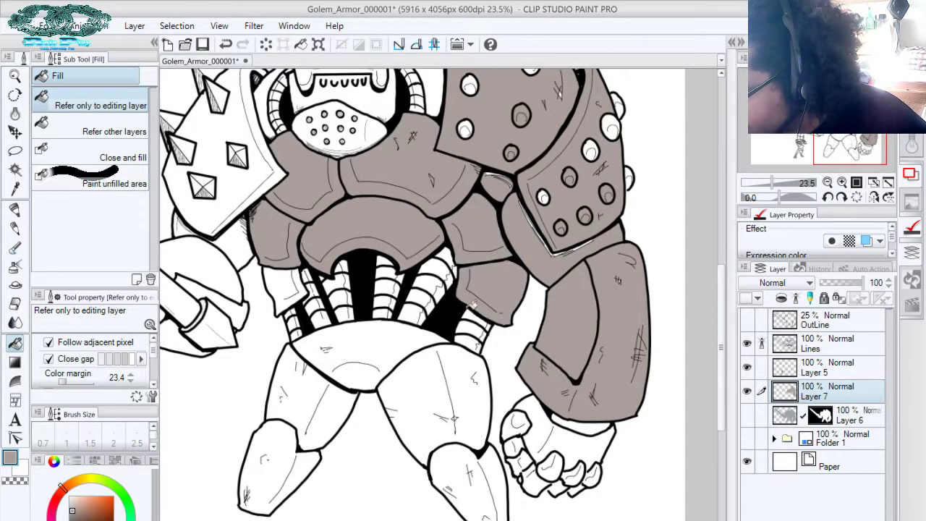
Fill the pelvis plate, the remaining waist plate, both thighs and shins, and the face mask with reddish grey
{"action": "left_click", "coordinate": [418, 340]}
{"action": "left_click", "coordinate": [286, 284]}
{"action": "left_click", "coordinate": [307, 376]}
{"action": "left_click", "coordinate": [437, 387]}
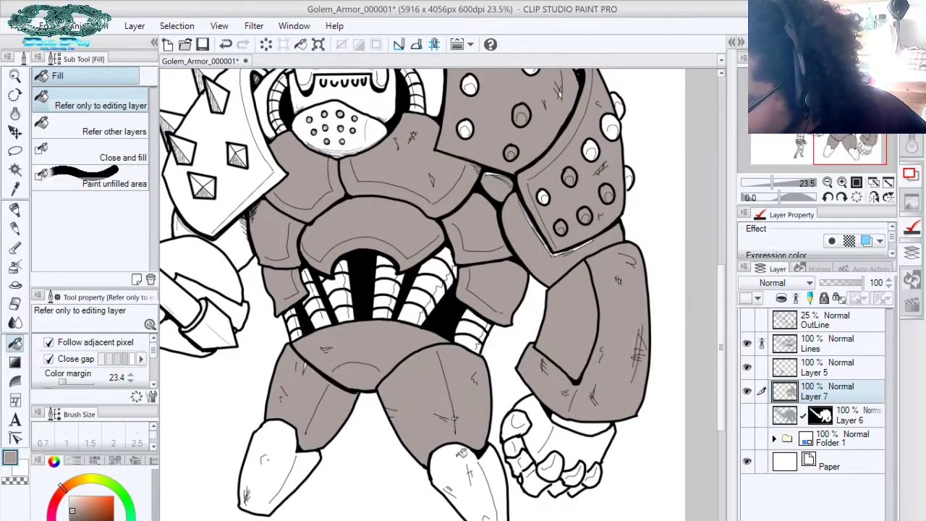
{"action": "left_click", "coordinate": [467, 481]}
{"action": "left_click", "coordinate": [291, 455]}
{"action": "left_click", "coordinate": [382, 114]}
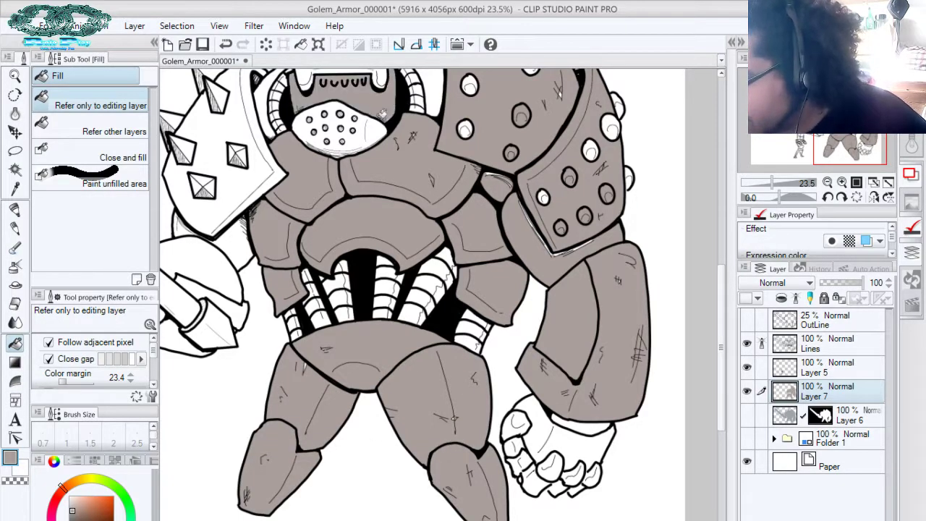
Make OutLine the visible reference layer again and fill the hand below the finished forearm on Layer 7
{"action": "left_click", "coordinate": [829, 327]}
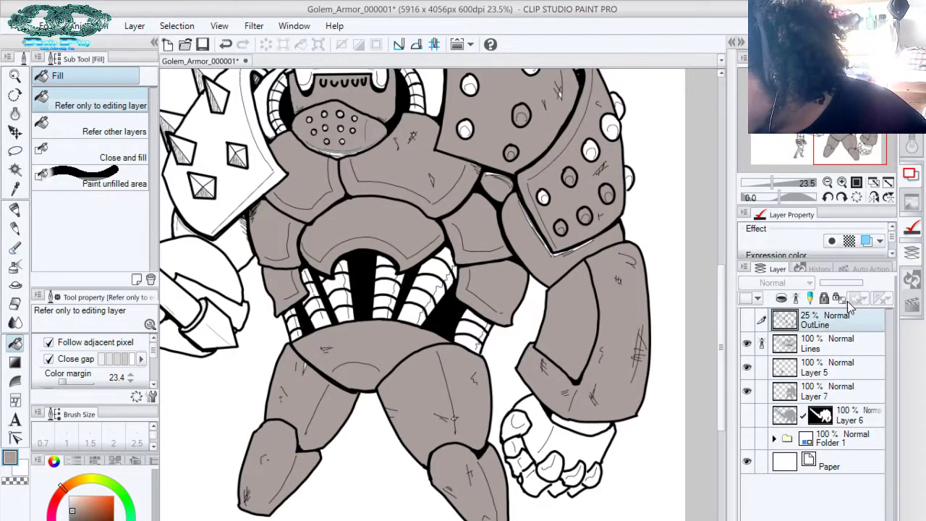
{"action": "left_click", "coordinate": [795, 298]}
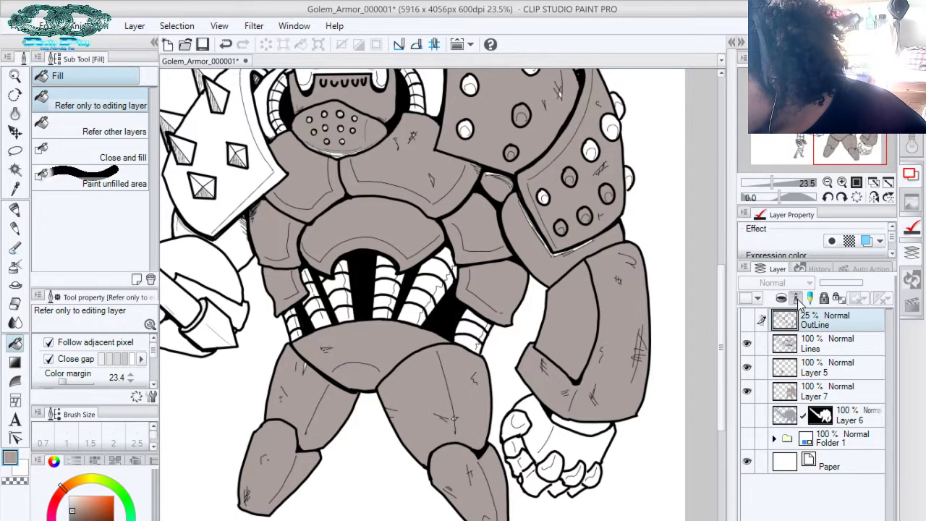
{"action": "left_click", "coordinate": [820, 392]}
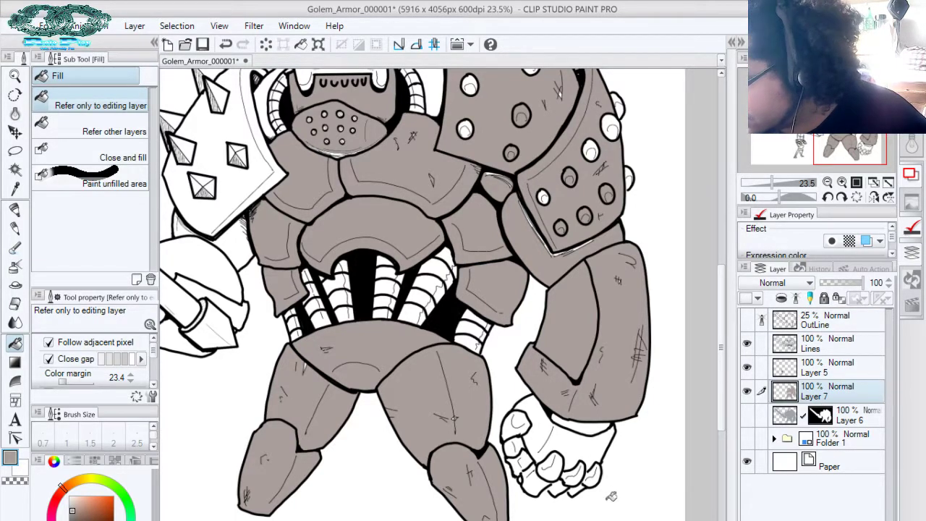
{"action": "left_click", "coordinate": [662, 318]}
{"action": "key", "text": "ctrl+z"}
{"action": "left_click", "coordinate": [746, 319]}
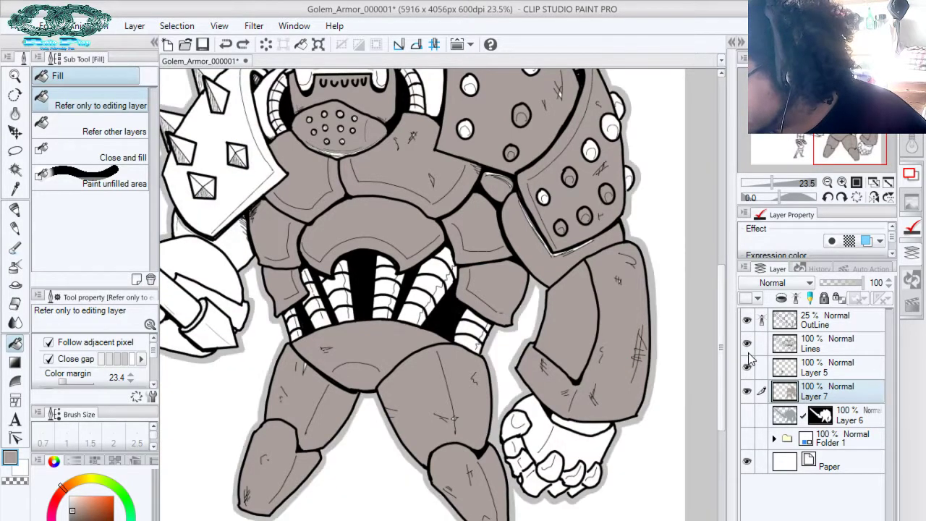
{"action": "left_click", "coordinate": [601, 442]}
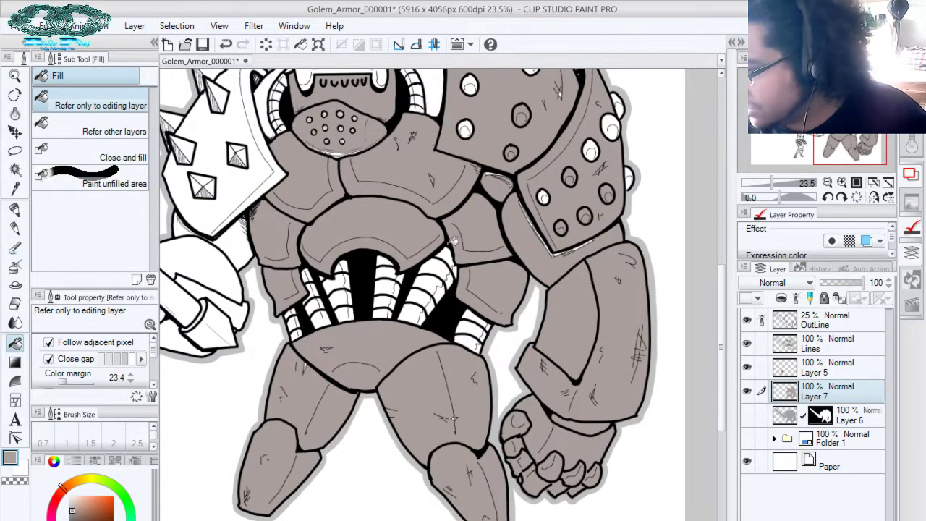
Set the opacity of OutLine to 100% and fill the unpainted spiked shoulder, weapon arm and head on Layer 7
{"action": "left_click", "coordinate": [824, 326]}
{"action": "left_click_drag", "start_coordinate": [825, 282], "coordinate": [900, 281]}
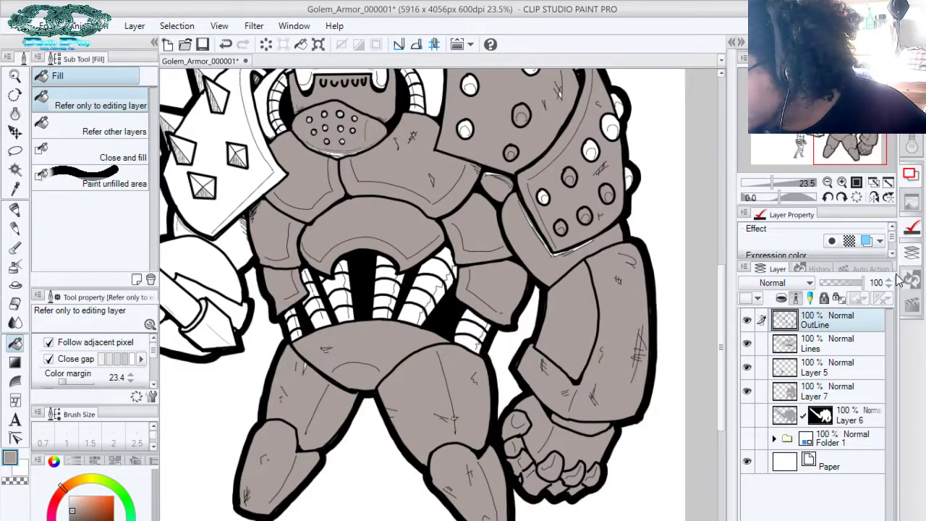
{"action": "left_click", "coordinate": [839, 391]}
{"action": "left_click_drag", "start_coordinate": [401, 293], "coordinate": [527, 322]}
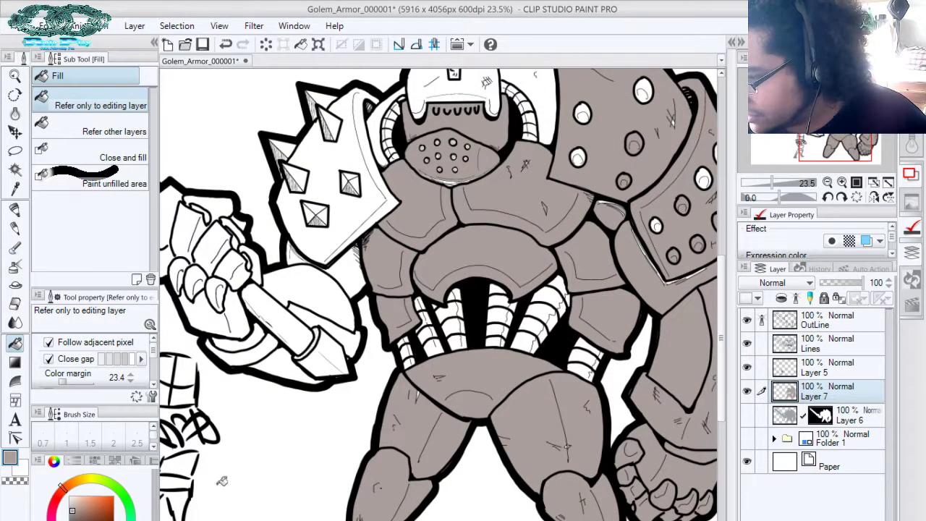
{"action": "left_click", "coordinate": [557, 120]}
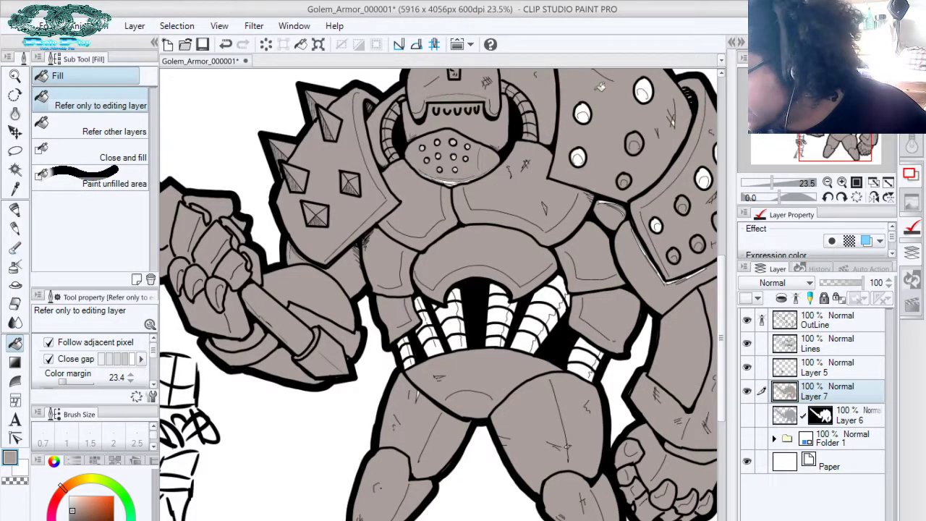
Load Layer 6's mask as a selection, fill it with reddish grey on Layer 7, and mask Layer 7 to it
{"action": "left_click_drag", "start_coordinate": [851, 395], "coordinate": [863, 510]}
{"action": "left_click_drag", "start_coordinate": [858, 402], "coordinate": [851, 407]}
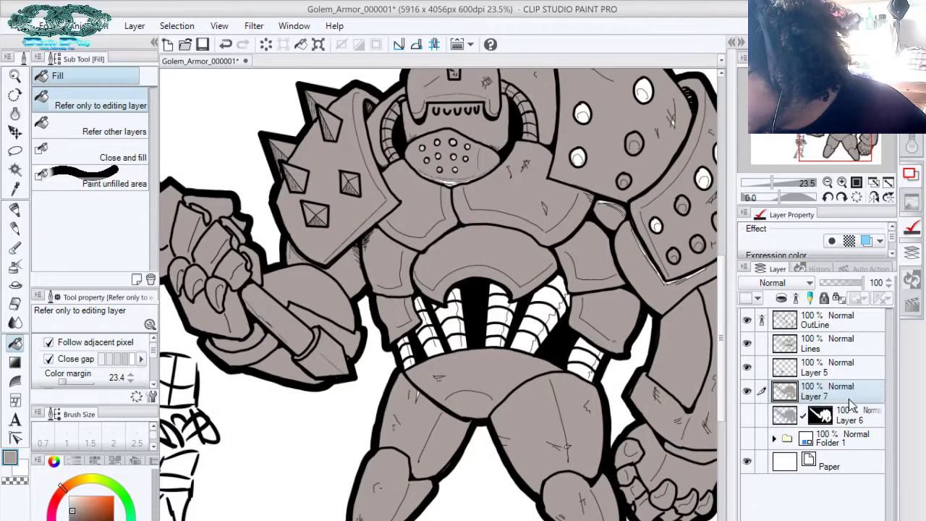
{"action": "left_click", "coordinate": [822, 416], "text": "ctrl"}
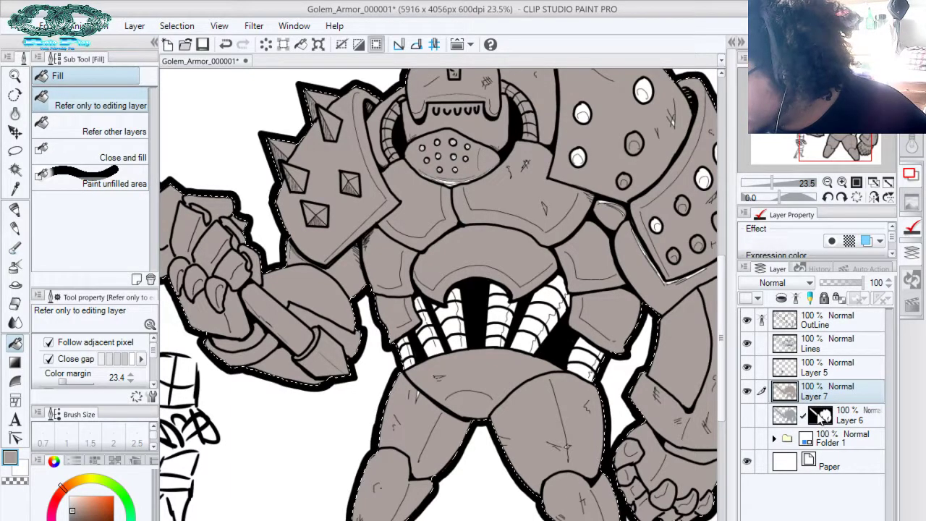
{"action": "key", "text": "alt+Delete"}
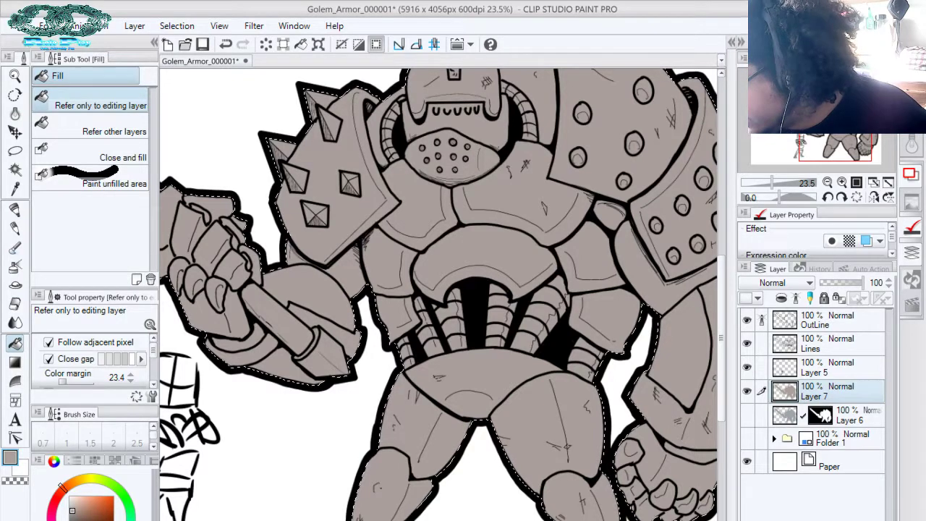
{"action": "left_click", "coordinate": [857, 298]}
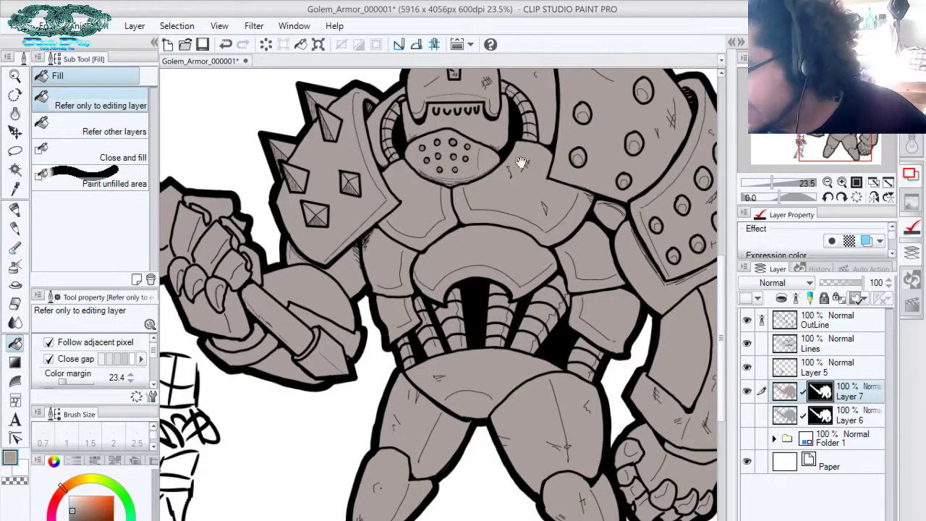
Choose a blue-grey colour and enlarge the Marker pen to size 500
{"action": "left_click_drag", "start_coordinate": [521, 163], "coordinate": [576, 232]}
{"action": "left_click_drag", "start_coordinate": [598, 196], "coordinate": [549, 173]}
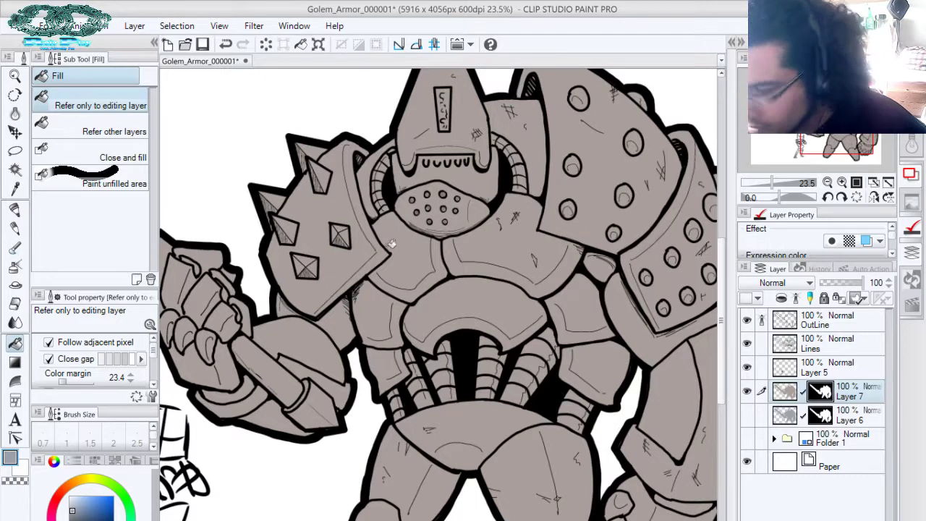
{"action": "key", "text": "p"}
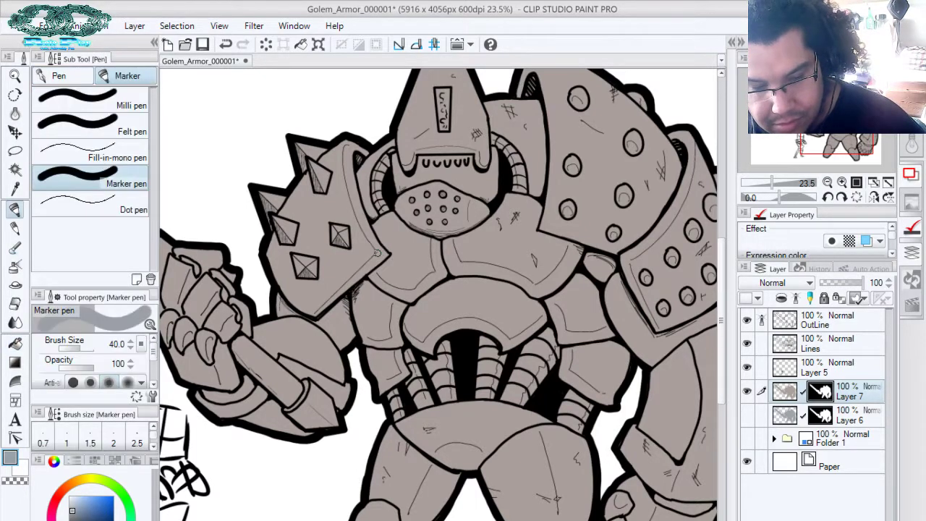
{"action": "key", "text": "bracketright"}
{"action": "key", "text": "bracketright"}
{"action": "key", "text": "bracketright"}
{"action": "key", "text": "bracketright"}
{"action": "key", "text": "bracketright"}
{"action": "key", "text": "bracketright"}
{"action": "key", "text": "bracketright"}
{"action": "key", "text": "bracketright"}
{"action": "key", "text": "bracketright"}
{"action": "key", "text": "bracketright"}
{"action": "key", "text": "bracketright"}
{"action": "key", "text": "bracketright"}
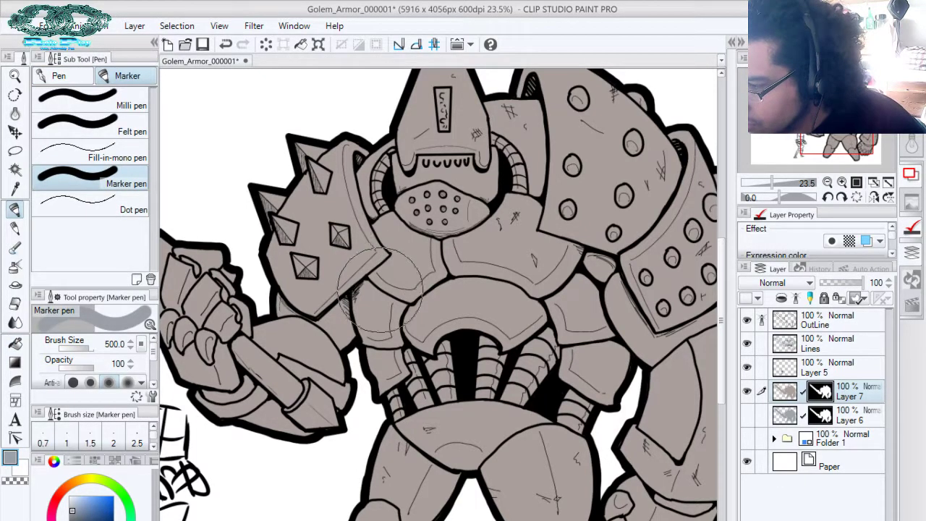
Load Layer 7's mask as a selection and recolour the whole golem base blue-grey on that layer
{"action": "left_click", "coordinate": [793, 391]}
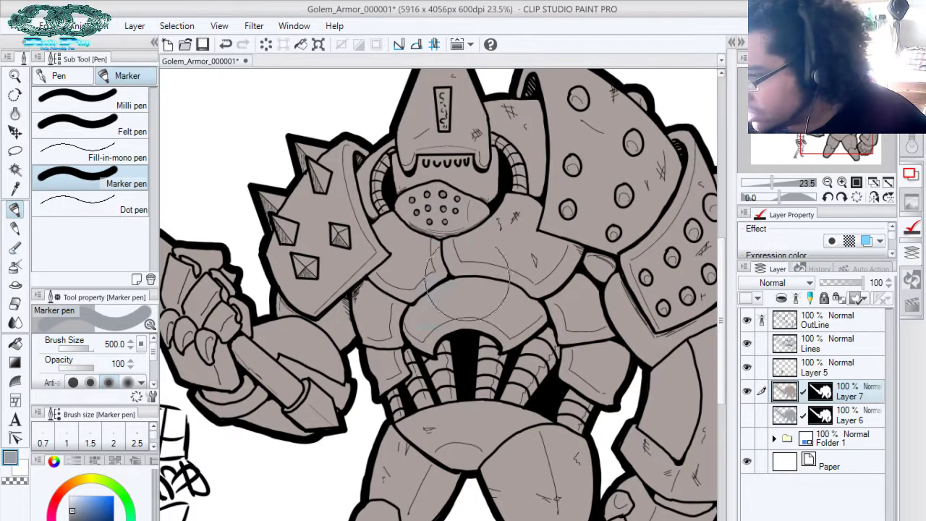
{"action": "mouse_move", "coordinate": [469, 283]}
{"action": "left_mouse_down"}
{"action": "mouse_move", "coordinate": [449, 252]}
{"action": "mouse_move", "coordinate": [441, 313]}
{"action": "mouse_move", "coordinate": [427, 251]}
{"action": "left_mouse_up"}
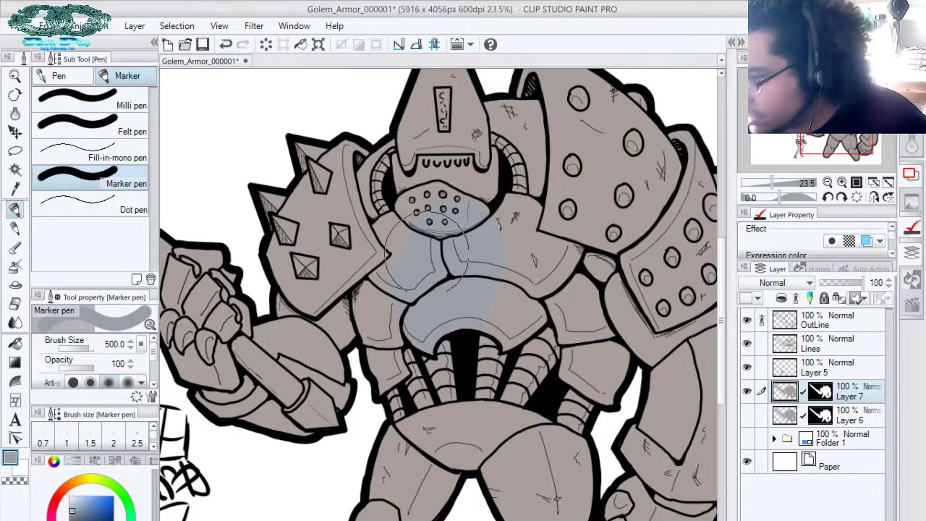
{"action": "left_click", "coordinate": [822, 398], "text": "ctrl"}
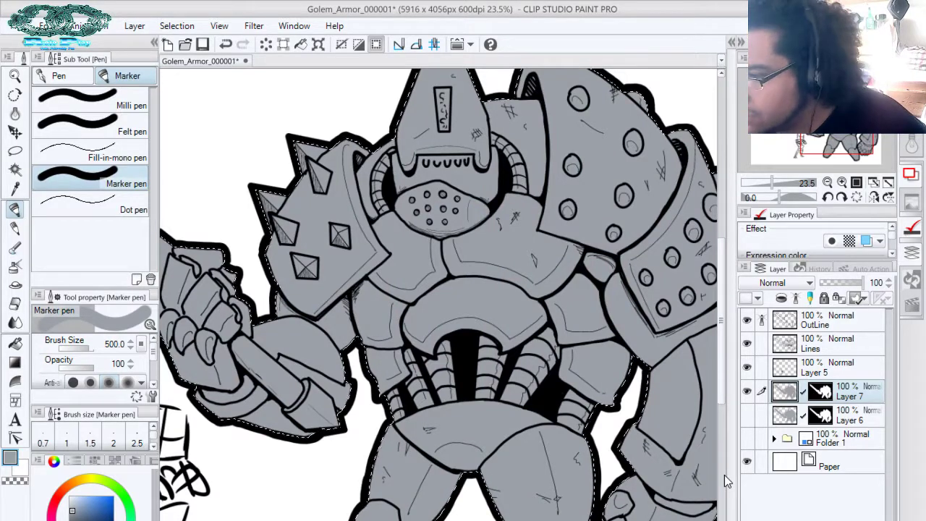
Choose a darker blue-grey, undo the test mark, and set the G-pen to brush size 170
{"action": "left_click", "coordinate": [71, 487]}
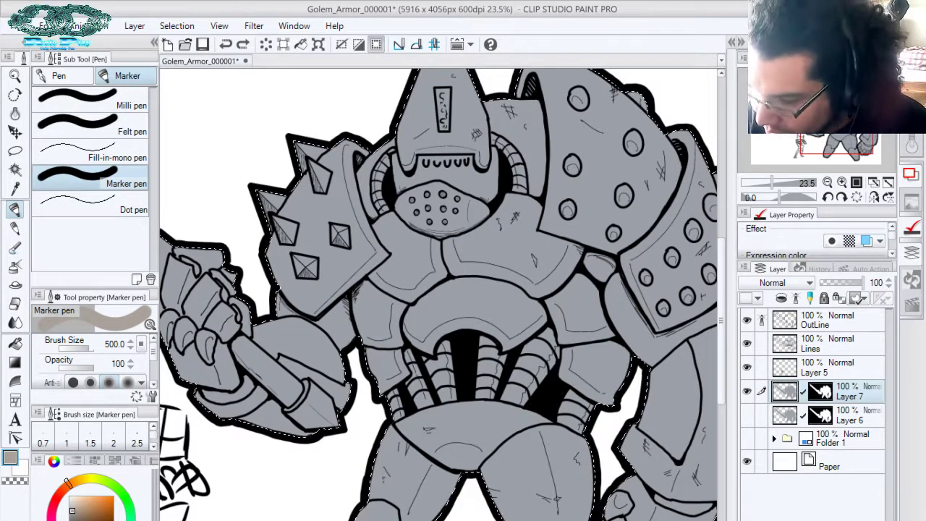
{"action": "left_click", "coordinate": [76, 519]}
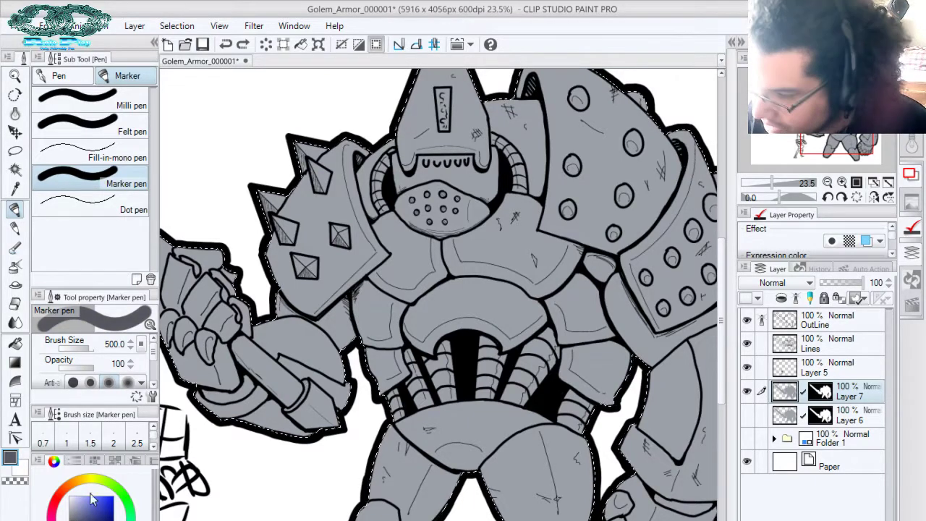
{"action": "left_click", "coordinate": [312, 231]}
{"action": "key", "text": "ctrl+z"}
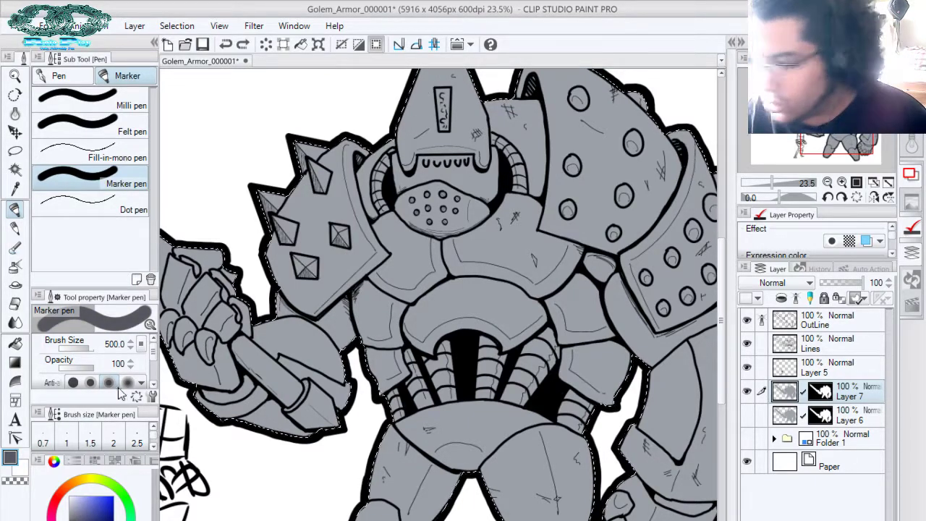
{"action": "left_click", "coordinate": [58, 75]}
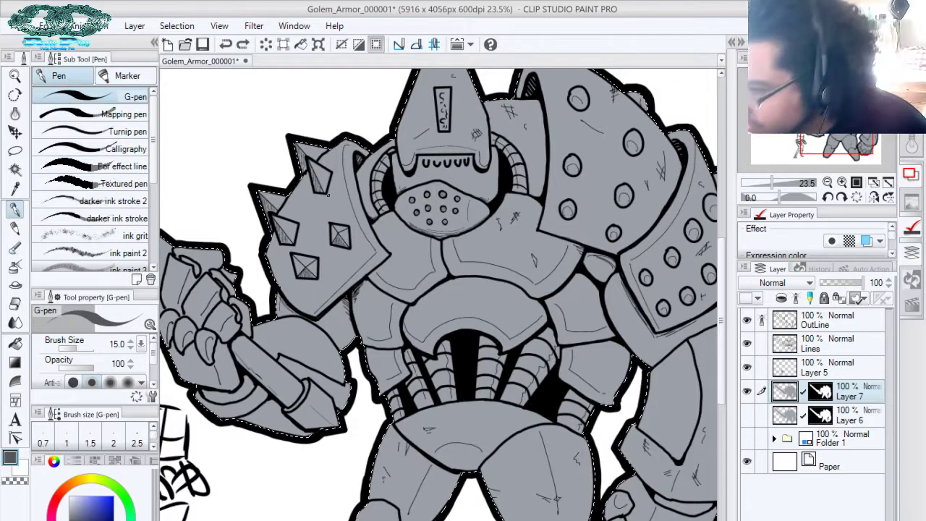
{"action": "key", "text": "]"}
{"action": "key", "text": "]"}
{"action": "key", "text": "]"}
{"action": "key", "text": "]"}
{"action": "key", "text": "]"}
{"action": "key", "text": "]"}
{"action": "key", "text": "]"}
{"action": "key", "text": "]"}
{"action": "key", "text": "]"}
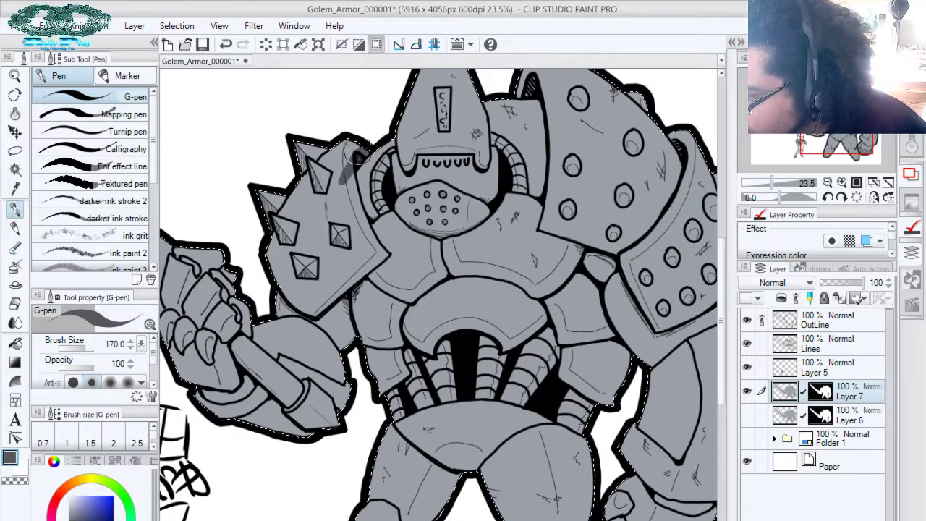
Paint the entire spiked shoulder plate and its spikes dark grey on Layer 7
{"action": "mouse_move", "coordinate": [323, 200]}
{"action": "left_mouse_down"}
{"action": "mouse_move", "coordinate": [347, 230]}
{"action": "mouse_move", "coordinate": [321, 154]}
{"action": "mouse_move", "coordinate": [352, 193]}
{"action": "mouse_move", "coordinate": [347, 170]}
{"action": "mouse_move", "coordinate": [381, 253]}
{"action": "mouse_move", "coordinate": [357, 223]}
{"action": "mouse_move", "coordinate": [366, 257]}
{"action": "mouse_move", "coordinate": [312, 307]}
{"action": "left_mouse_up"}
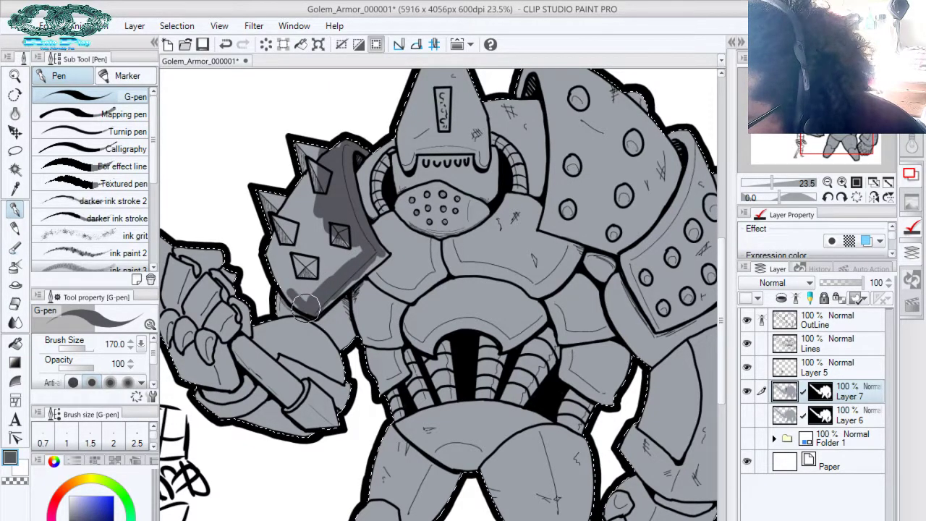
{"action": "mouse_move", "coordinate": [306, 307]}
{"action": "left_mouse_down"}
{"action": "mouse_move", "coordinate": [275, 259]}
{"action": "mouse_move", "coordinate": [285, 255]}
{"action": "mouse_move", "coordinate": [303, 285]}
{"action": "mouse_move", "coordinate": [321, 275]}
{"action": "mouse_move", "coordinate": [302, 298]}
{"action": "left_mouse_up"}
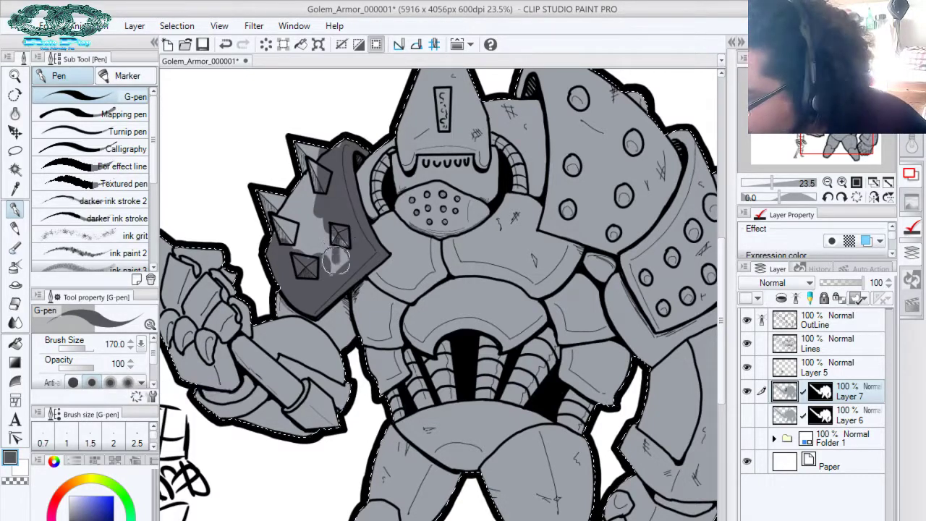
{"action": "mouse_move", "coordinate": [336, 260]}
{"action": "left_mouse_down"}
{"action": "mouse_move", "coordinate": [309, 264]}
{"action": "mouse_move", "coordinate": [293, 231]}
{"action": "mouse_move", "coordinate": [309, 266]}
{"action": "mouse_move", "coordinate": [316, 237]}
{"action": "mouse_move", "coordinate": [332, 254]}
{"action": "mouse_move", "coordinate": [322, 190]}
{"action": "left_mouse_up"}
{"action": "mouse_move", "coordinate": [329, 145]}
{"action": "left_mouse_down"}
{"action": "mouse_move", "coordinate": [293, 235]}
{"action": "mouse_move", "coordinate": [305, 133]}
{"action": "mouse_move", "coordinate": [246, 220]}
{"action": "left_mouse_up"}
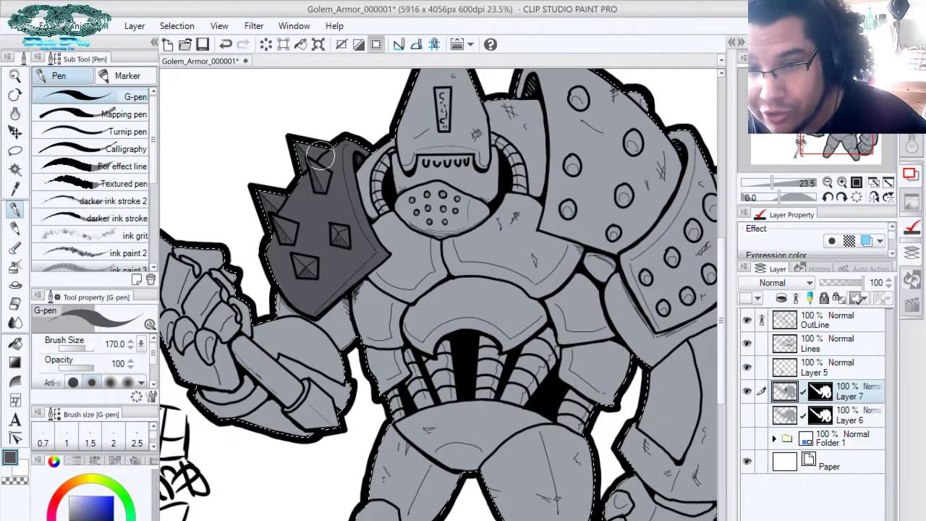
Outline the two studded shoulder plates in dark grey and fill their interiors with the same colour
{"action": "left_click_drag", "start_coordinate": [600, 147], "coordinate": [491, 198]}
{"action": "mouse_move", "coordinate": [479, 110]}
{"action": "left_mouse_down"}
{"action": "mouse_move", "coordinate": [412, 123]}
{"action": "mouse_move", "coordinate": [408, 133]}
{"action": "mouse_move", "coordinate": [419, 144]}
{"action": "mouse_move", "coordinate": [430, 110]}
{"action": "mouse_move", "coordinate": [432, 133]}
{"action": "mouse_move", "coordinate": [427, 97]}
{"action": "mouse_move", "coordinate": [446, 114]}
{"action": "mouse_move", "coordinate": [459, 230]}
{"action": "mouse_move", "coordinate": [432, 278]}
{"action": "mouse_move", "coordinate": [445, 223]}
{"action": "mouse_move", "coordinate": [438, 255]}
{"action": "mouse_move", "coordinate": [439, 128]}
{"action": "left_mouse_up"}
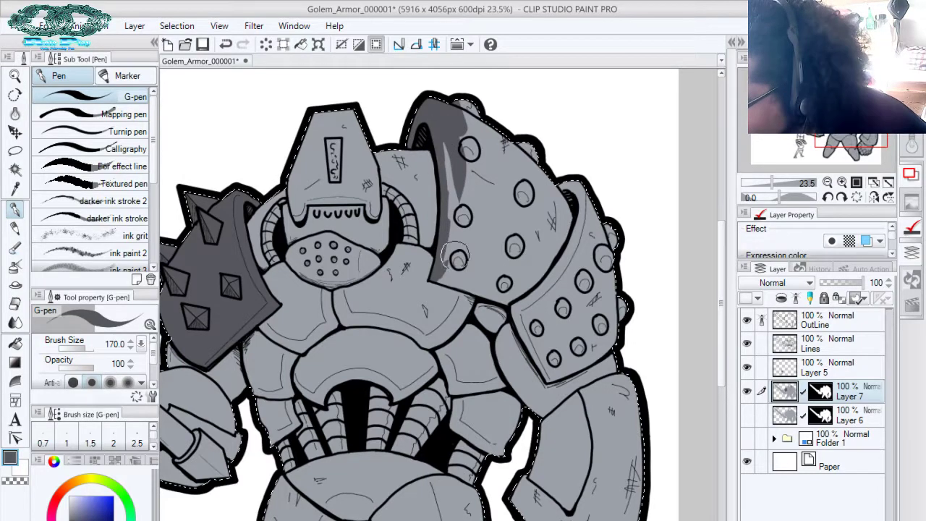
{"action": "mouse_move", "coordinate": [449, 284]}
{"action": "left_mouse_down"}
{"action": "mouse_move", "coordinate": [500, 293]}
{"action": "mouse_move", "coordinate": [448, 282]}
{"action": "left_mouse_up"}
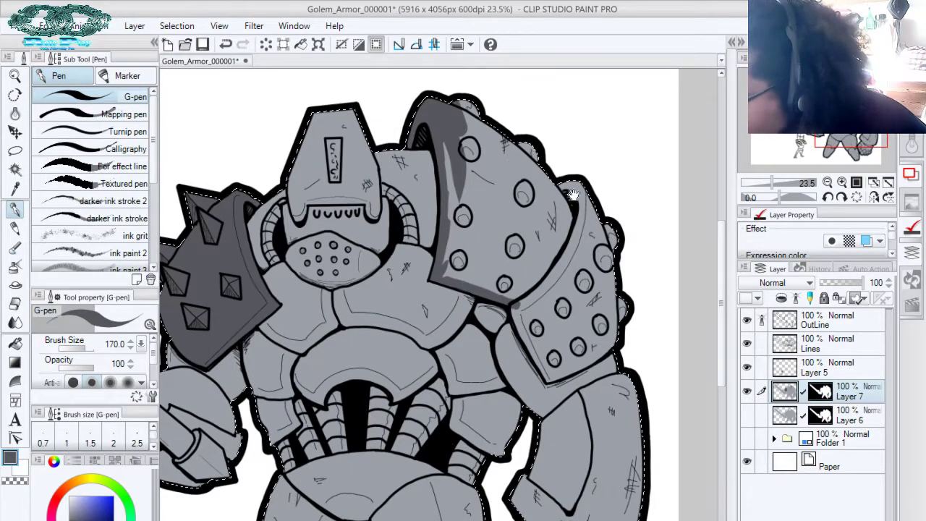
{"action": "left_click_drag", "start_coordinate": [497, 185], "coordinate": [419, 113]}
{"action": "mouse_move", "coordinate": [436, 237]}
{"action": "left_mouse_down"}
{"action": "mouse_move", "coordinate": [469, 304]}
{"action": "mouse_move", "coordinate": [456, 271]}
{"action": "mouse_move", "coordinate": [468, 253]}
{"action": "mouse_move", "coordinate": [474, 304]}
{"action": "mouse_move", "coordinate": [539, 265]}
{"action": "mouse_move", "coordinate": [501, 294]}
{"action": "mouse_move", "coordinate": [536, 272]}
{"action": "mouse_move", "coordinate": [542, 217]}
{"action": "mouse_move", "coordinate": [542, 230]}
{"action": "mouse_move", "coordinate": [526, 145]}
{"action": "mouse_move", "coordinate": [482, 108]}
{"action": "left_mouse_up"}
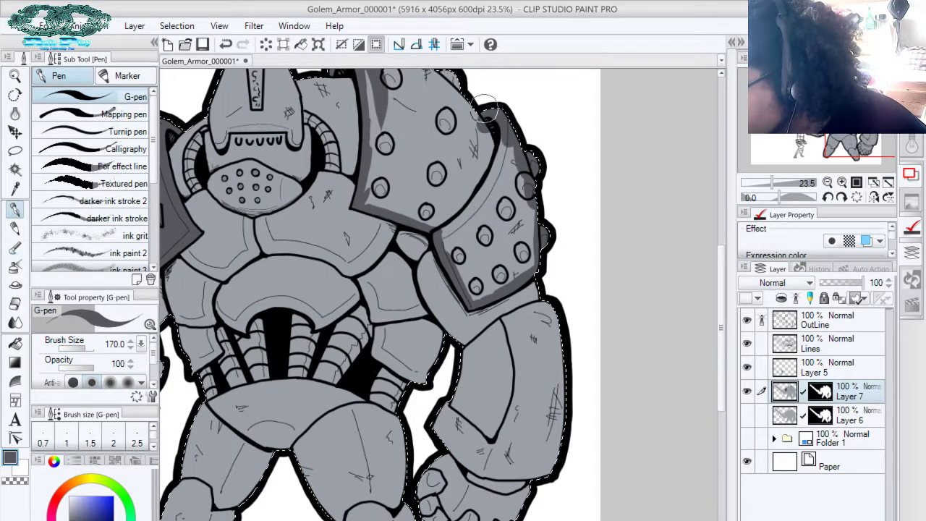
{"action": "left_click_drag", "start_coordinate": [530, 132], "coordinate": [567, 220]}
{"action": "left_click_drag", "start_coordinate": [510, 194], "coordinate": [436, 116]}
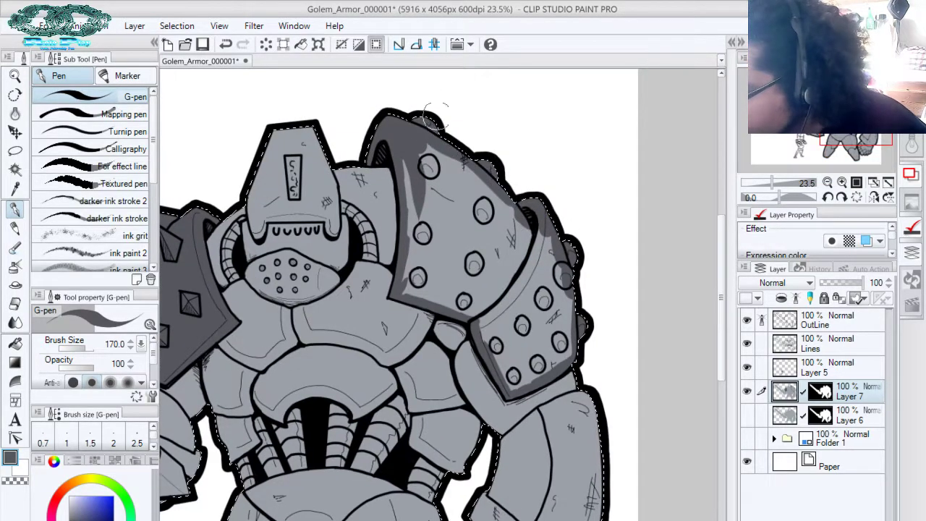
{"action": "key", "text": "g"}
{"action": "key", "text": "g"}
{"action": "left_click", "coordinate": [463, 233]}
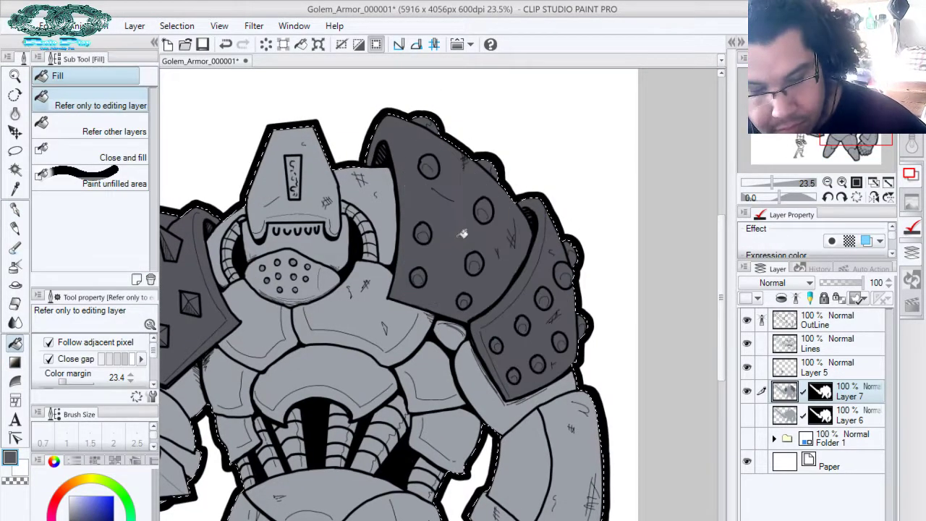
Paint the underside of the weapon forearm and the outer plate of the massive forearm dark grey
{"action": "key", "text": "p"}
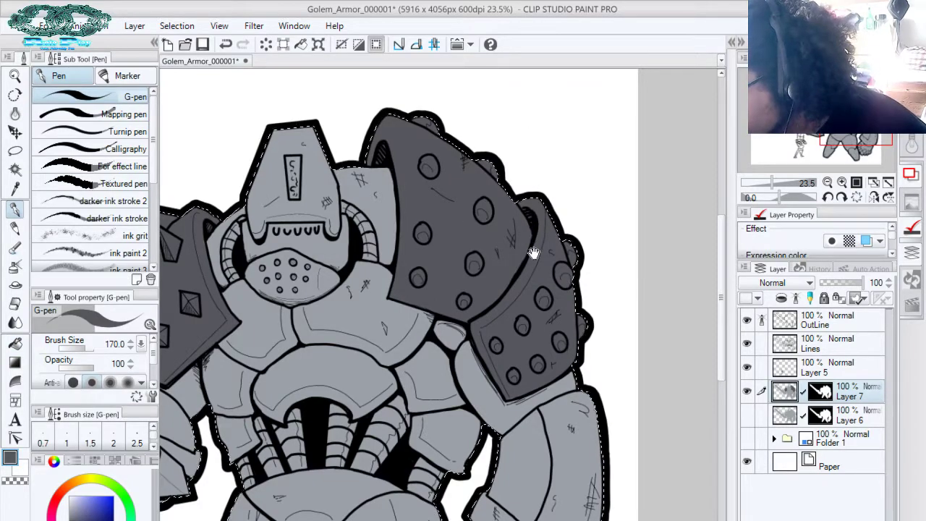
{"action": "left_click_drag", "start_coordinate": [594, 229], "coordinate": [559, 80]}
{"action": "left_click_drag", "start_coordinate": [438, 162], "coordinate": [599, 238]}
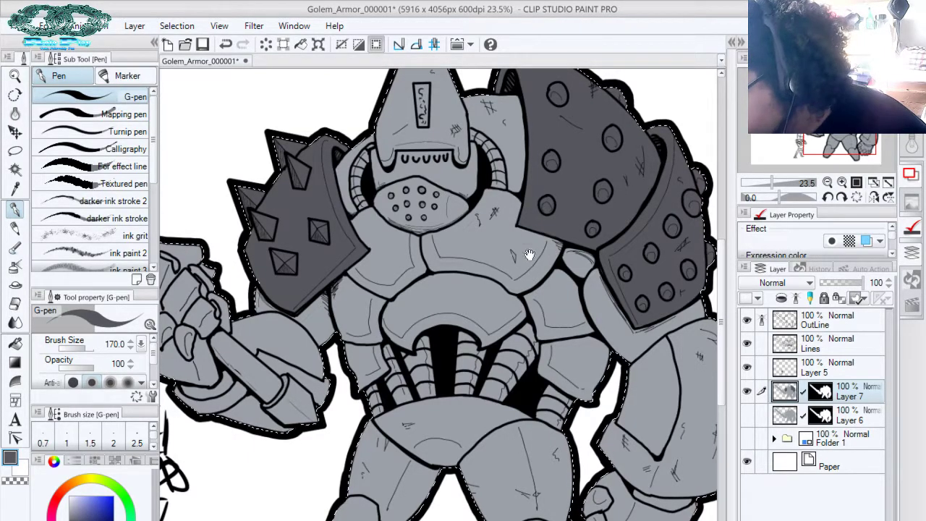
{"action": "left_click_drag", "start_coordinate": [513, 215], "coordinate": [470, 169]}
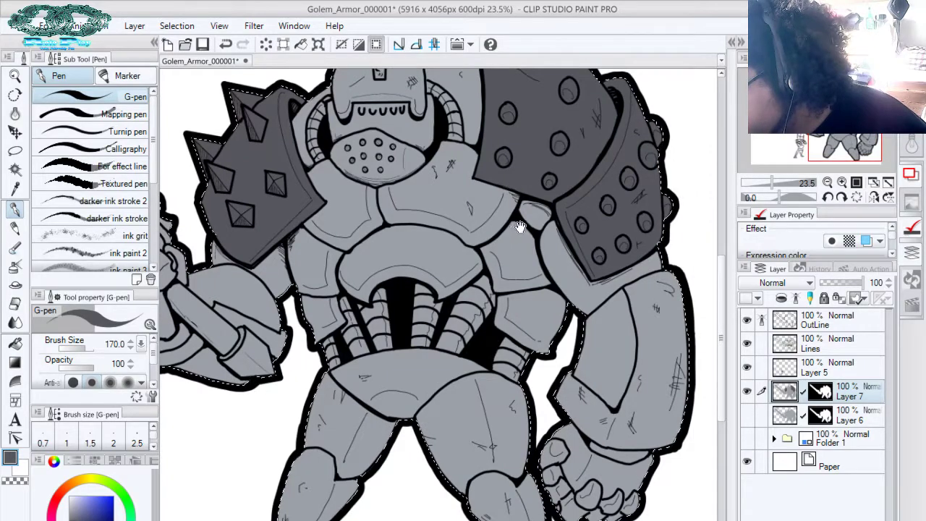
{"action": "left_click_drag", "start_coordinate": [471, 248], "coordinate": [594, 183]}
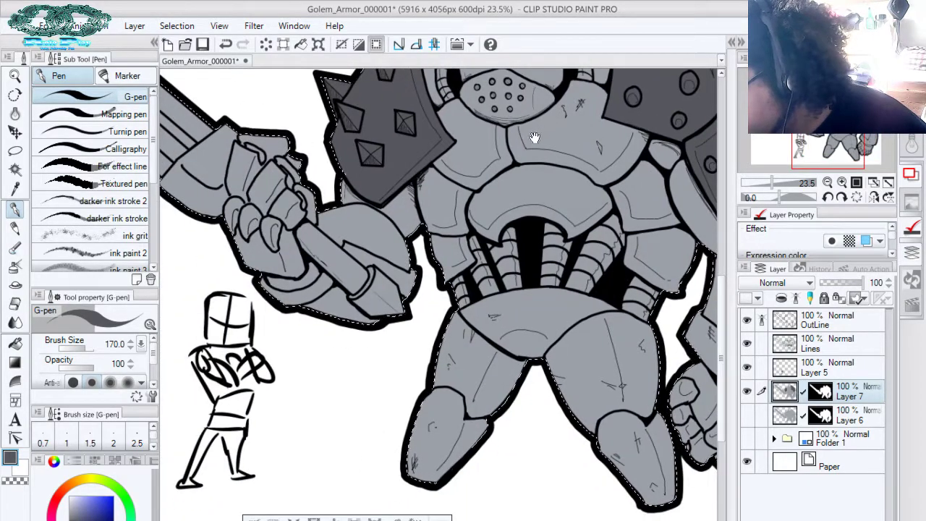
{"action": "mouse_move", "coordinate": [337, 289]}
{"action": "left_mouse_down"}
{"action": "mouse_move", "coordinate": [308, 311]}
{"action": "mouse_move", "coordinate": [338, 312]}
{"action": "mouse_move", "coordinate": [355, 288]}
{"action": "mouse_move", "coordinate": [342, 300]}
{"action": "mouse_move", "coordinate": [373, 324]}
{"action": "mouse_move", "coordinate": [349, 311]}
{"action": "mouse_move", "coordinate": [384, 325]}
{"action": "left_mouse_up"}
{"action": "left_click_drag", "start_coordinate": [528, 266], "coordinate": [384, 138]}
{"action": "mouse_move", "coordinate": [504, 230]}
{"action": "left_mouse_down"}
{"action": "mouse_move", "coordinate": [421, 232]}
{"action": "mouse_move", "coordinate": [406, 270]}
{"action": "mouse_move", "coordinate": [434, 293]}
{"action": "mouse_move", "coordinate": [383, 248]}
{"action": "mouse_move", "coordinate": [387, 279]}
{"action": "mouse_move", "coordinate": [418, 307]}
{"action": "mouse_move", "coordinate": [383, 261]}
{"action": "mouse_move", "coordinate": [419, 303]}
{"action": "mouse_move", "coordinate": [452, 318]}
{"action": "mouse_move", "coordinate": [432, 313]}
{"action": "mouse_move", "coordinate": [476, 310]}
{"action": "mouse_move", "coordinate": [433, 308]}
{"action": "mouse_move", "coordinate": [427, 286]}
{"action": "mouse_move", "coordinate": [455, 240]}
{"action": "mouse_move", "coordinate": [434, 298]}
{"action": "mouse_move", "coordinate": [443, 311]}
{"action": "mouse_move", "coordinate": [492, 293]}
{"action": "mouse_move", "coordinate": [493, 240]}
{"action": "mouse_move", "coordinate": [462, 281]}
{"action": "mouse_move", "coordinate": [505, 329]}
{"action": "left_mouse_up"}
{"action": "mouse_move", "coordinate": [477, 221]}
{"action": "left_mouse_down"}
{"action": "mouse_move", "coordinate": [476, 292]}
{"action": "mouse_move", "coordinate": [507, 267]}
{"action": "mouse_move", "coordinate": [519, 241]}
{"action": "mouse_move", "coordinate": [505, 197]}
{"action": "mouse_move", "coordinate": [470, 207]}
{"action": "mouse_move", "coordinate": [501, 202]}
{"action": "mouse_move", "coordinate": [484, 212]}
{"action": "mouse_move", "coordinate": [482, 257]}
{"action": "mouse_move", "coordinate": [494, 231]}
{"action": "mouse_move", "coordinate": [502, 261]}
{"action": "mouse_move", "coordinate": [483, 298]}
{"action": "mouse_move", "coordinate": [499, 217]}
{"action": "mouse_move", "coordinate": [481, 269]}
{"action": "mouse_move", "coordinate": [457, 253]}
{"action": "mouse_move", "coordinate": [460, 222]}
{"action": "left_mouse_up"}
Clean up the upper edge of the massive forearm plate, alternating between the sampled light and dark greys
{"action": "left_click", "coordinate": [457, 252], "text": "alt"}
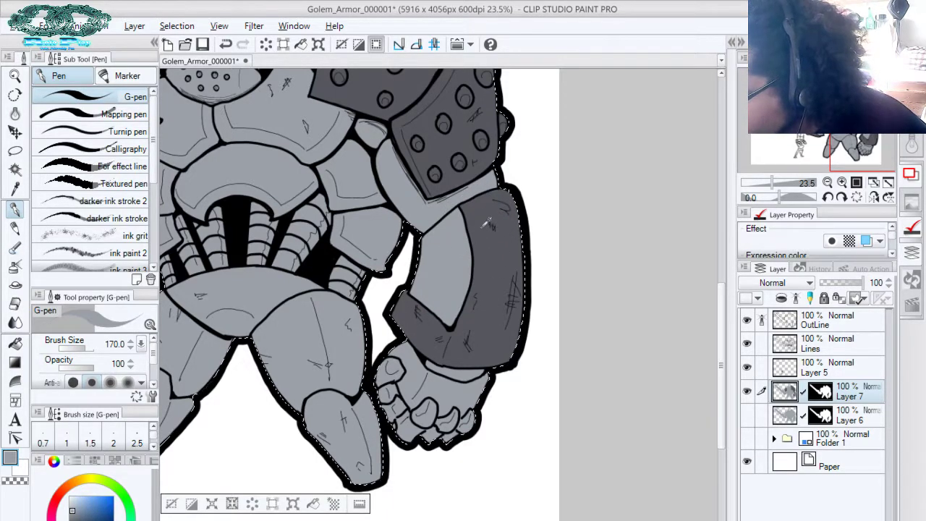
{"action": "left_click", "coordinate": [488, 224], "text": "alt"}
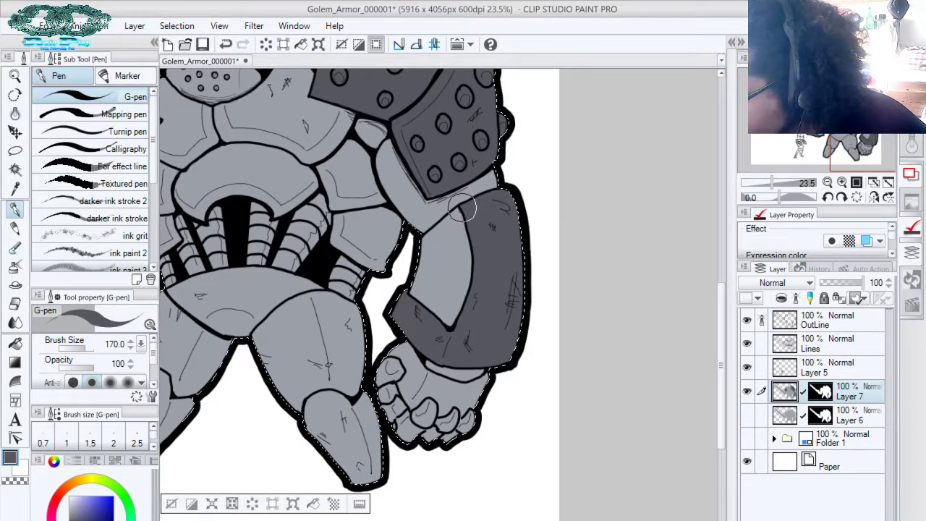
{"action": "left_click_drag", "start_coordinate": [463, 209], "coordinate": [490, 196]}
{"action": "left_click", "coordinate": [459, 262], "text": "alt"}
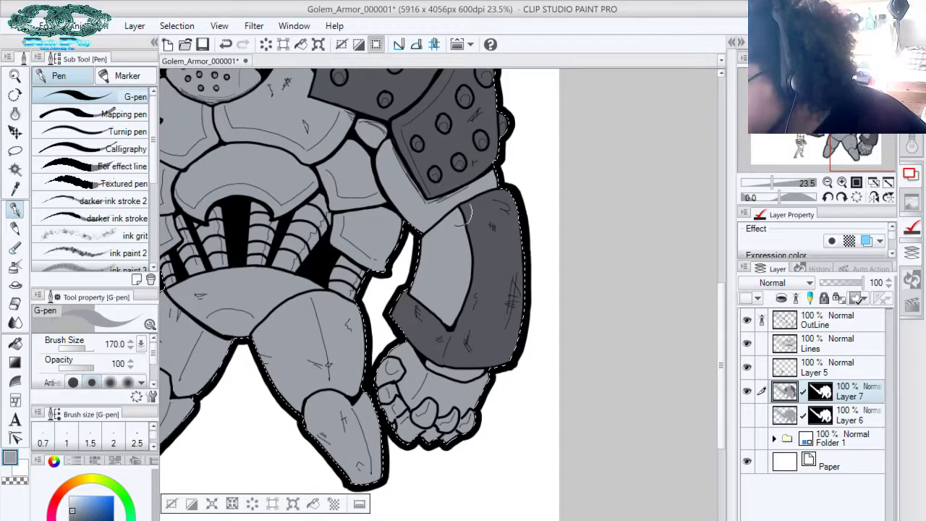
{"action": "left_click_drag", "start_coordinate": [432, 125], "coordinate": [572, 130]}
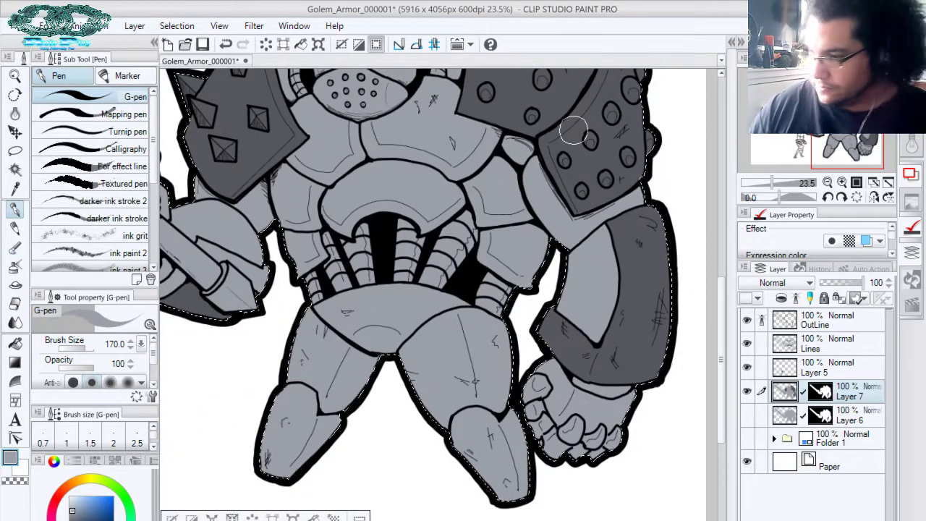
Sample the dark grey from the forearm plate and paint both shin plates up to the knee lines
{"action": "left_click", "coordinate": [641, 271], "text": "alt"}
{"action": "left_click_drag", "start_coordinate": [498, 305], "coordinate": [426, 145]}
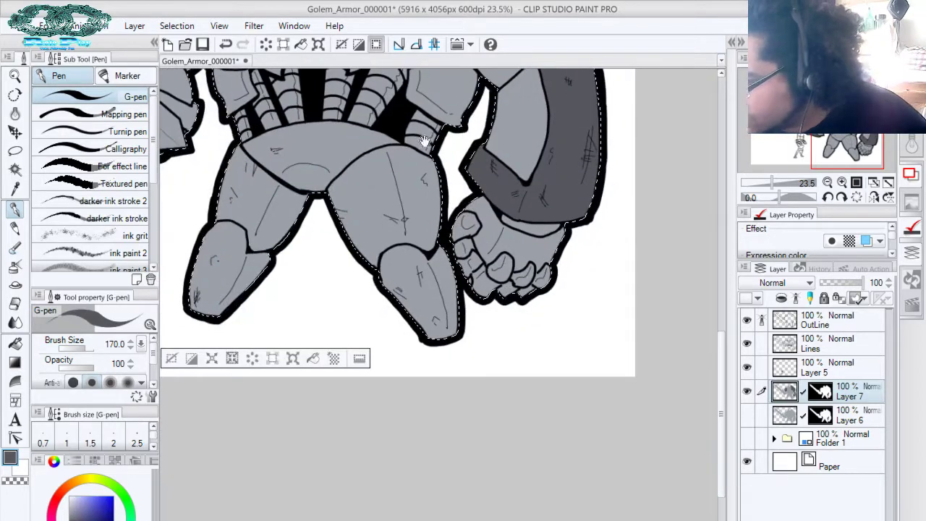
{"action": "mouse_move", "coordinate": [420, 264]}
{"action": "left_mouse_down"}
{"action": "mouse_move", "coordinate": [388, 281]}
{"action": "mouse_move", "coordinate": [434, 338]}
{"action": "mouse_move", "coordinate": [419, 302]}
{"action": "mouse_move", "coordinate": [443, 332]}
{"action": "mouse_move", "coordinate": [441, 252]}
{"action": "mouse_move", "coordinate": [422, 277]}
{"action": "mouse_move", "coordinate": [440, 252]}
{"action": "mouse_move", "coordinate": [460, 321]}
{"action": "mouse_move", "coordinate": [447, 272]}
{"action": "mouse_move", "coordinate": [437, 266]}
{"action": "mouse_move", "coordinate": [429, 277]}
{"action": "mouse_move", "coordinate": [411, 252]}
{"action": "mouse_move", "coordinate": [393, 252]}
{"action": "mouse_move", "coordinate": [388, 259]}
{"action": "mouse_move", "coordinate": [406, 278]}
{"action": "left_mouse_up"}
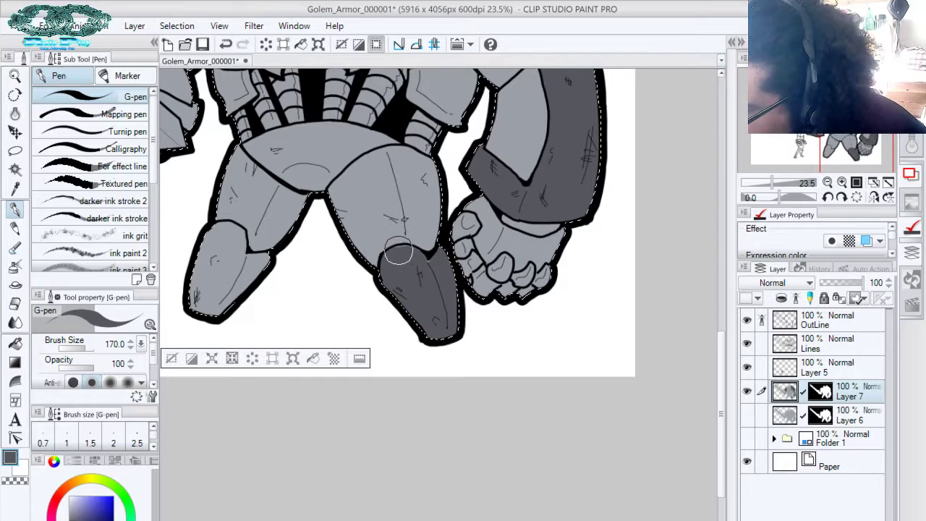
{"action": "left_click_drag", "start_coordinate": [399, 252], "coordinate": [414, 254]}
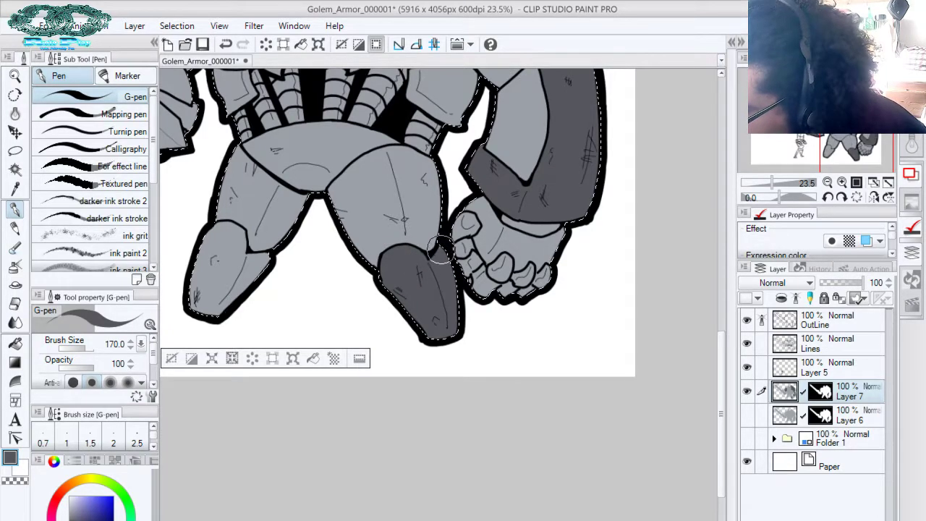
{"action": "left_click_drag", "start_coordinate": [429, 239], "coordinate": [544, 256]}
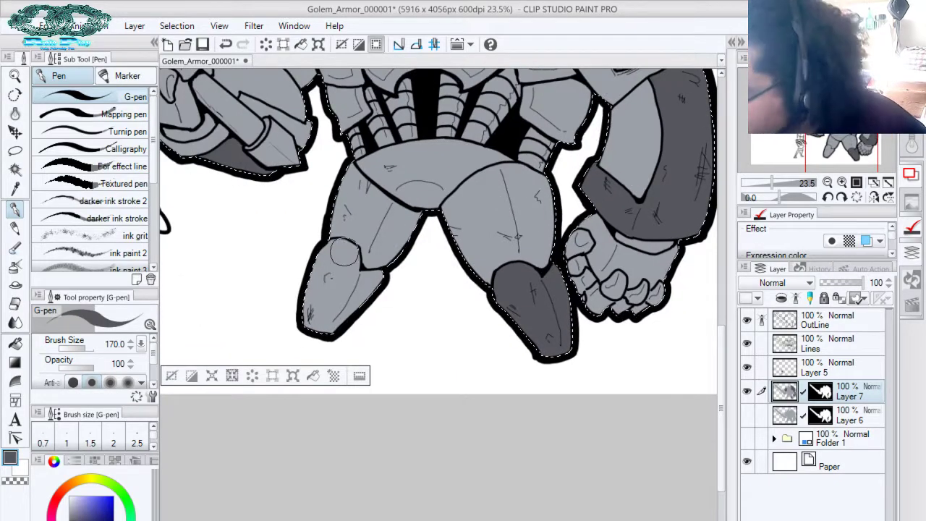
{"action": "mouse_move", "coordinate": [329, 260]}
{"action": "left_mouse_down"}
{"action": "mouse_move", "coordinate": [319, 293]}
{"action": "mouse_move", "coordinate": [325, 278]}
{"action": "mouse_move", "coordinate": [371, 307]}
{"action": "mouse_move", "coordinate": [318, 289]}
{"action": "left_mouse_up"}
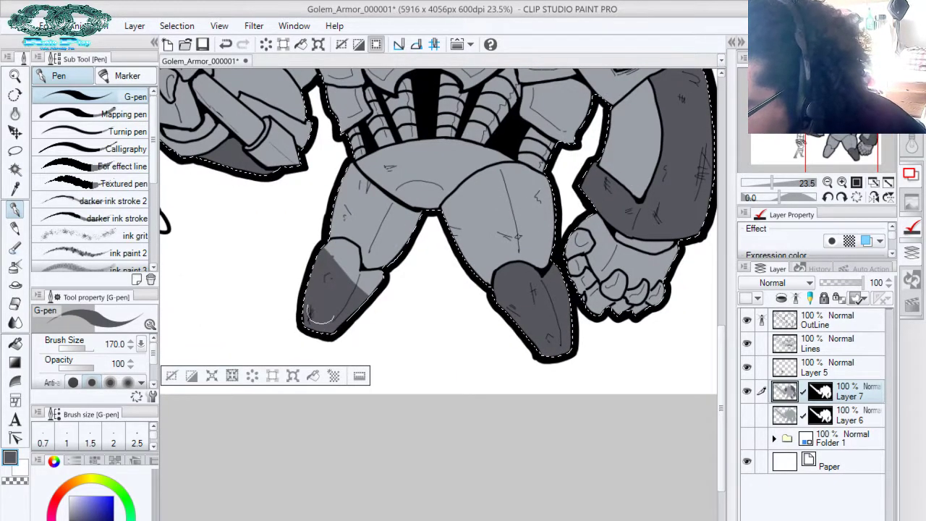
{"action": "mouse_move", "coordinate": [322, 257]}
{"action": "left_mouse_down"}
{"action": "mouse_move", "coordinate": [349, 251]}
{"action": "mouse_move", "coordinate": [353, 261]}
{"action": "mouse_move", "coordinate": [352, 251]}
{"action": "mouse_move", "coordinate": [357, 277]}
{"action": "mouse_move", "coordinate": [342, 268]}
{"action": "mouse_move", "coordinate": [358, 283]}
{"action": "mouse_move", "coordinate": [382, 271]}
{"action": "left_mouse_up"}
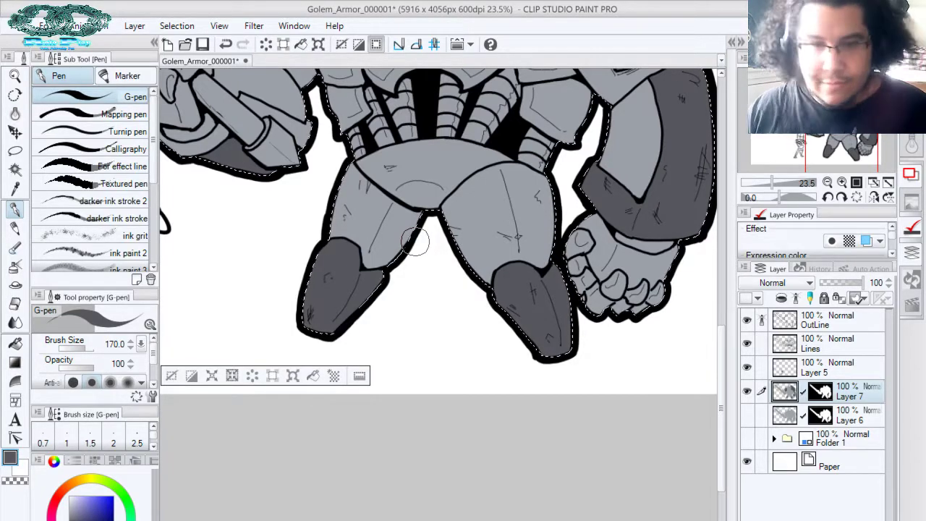
Paint the collar section between the helmet and the large studded shoulder plate dark grey
{"action": "left_click_drag", "start_coordinate": [601, 205], "coordinate": [608, 516]}
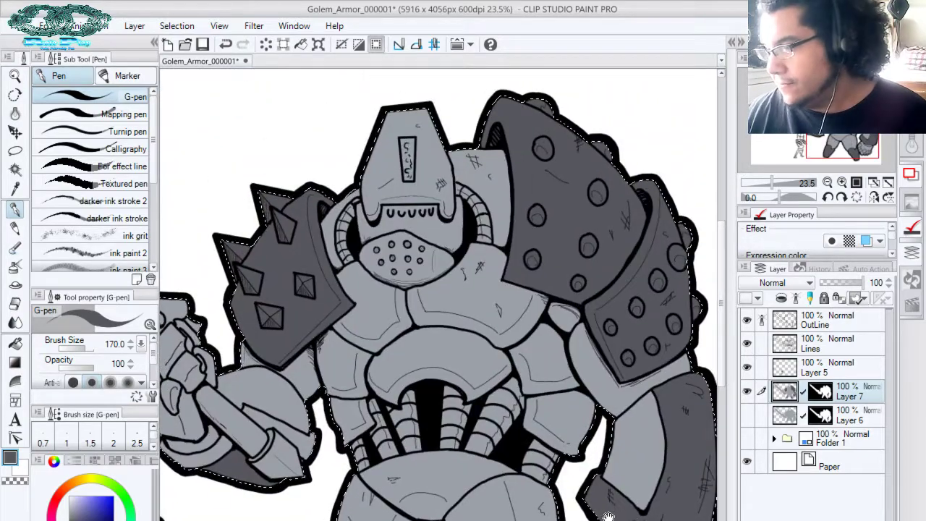
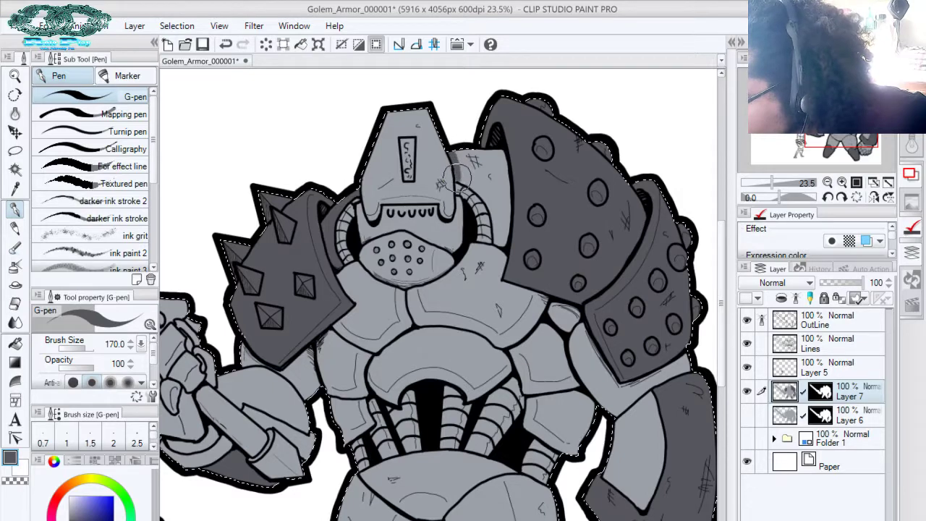
{"action": "mouse_move", "coordinate": [457, 174]}
{"action": "left_mouse_down"}
{"action": "mouse_move", "coordinate": [502, 240]}
{"action": "mouse_move", "coordinate": [482, 182]}
{"action": "left_mouse_up"}
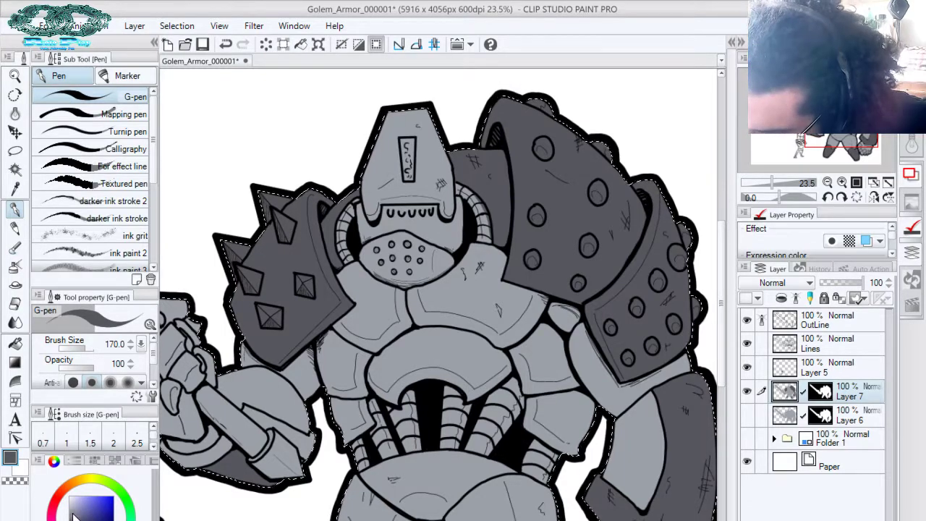
Choose a muted grey-teal and paint the armored fingers of the weapon hand with it
{"action": "left_click", "coordinate": [72, 512]}
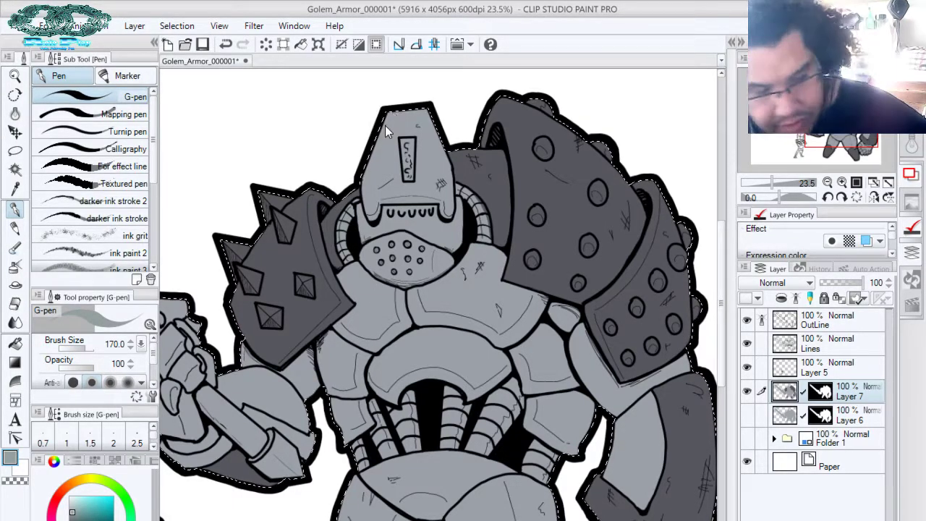
{"action": "left_click", "coordinate": [76, 509]}
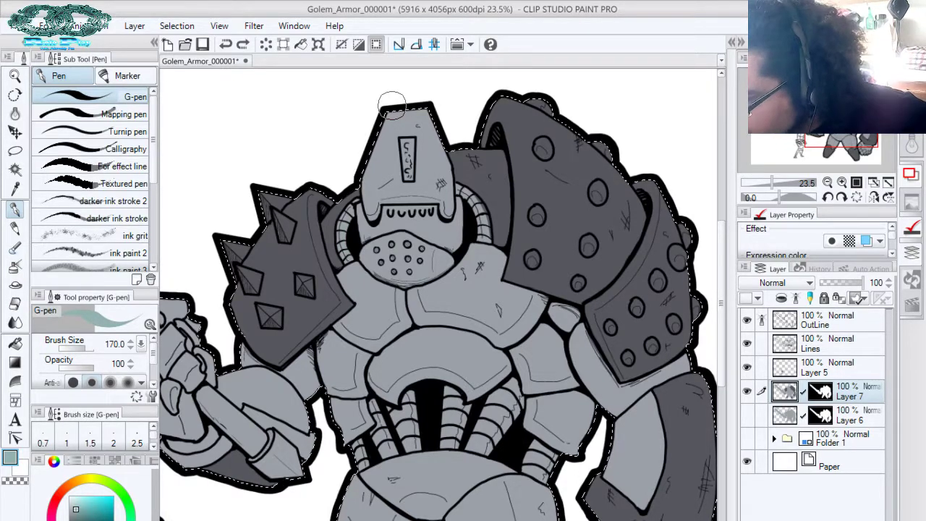
{"action": "left_click_drag", "start_coordinate": [332, 276], "coordinate": [442, 171]}
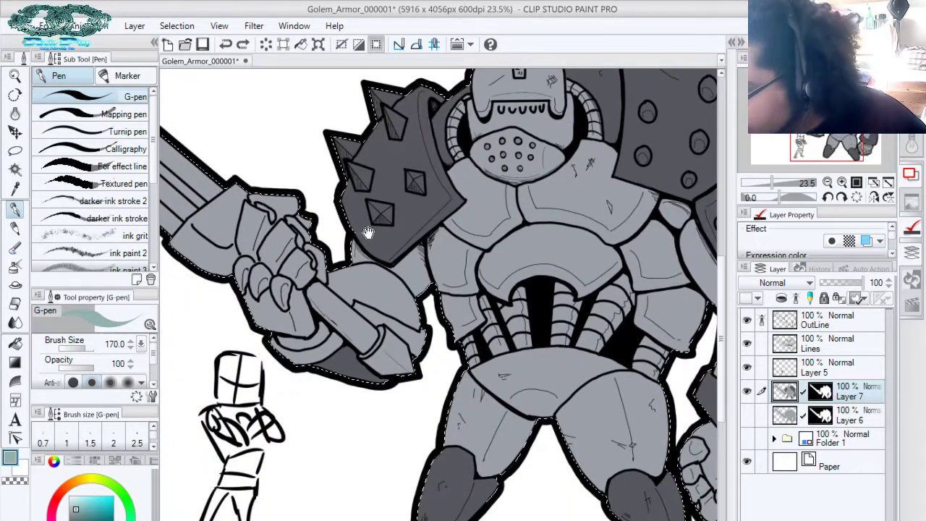
{"action": "left_click_drag", "start_coordinate": [368, 231], "coordinate": [429, 239]}
{"action": "left_click_drag", "start_coordinate": [364, 274], "coordinate": [368, 278]}
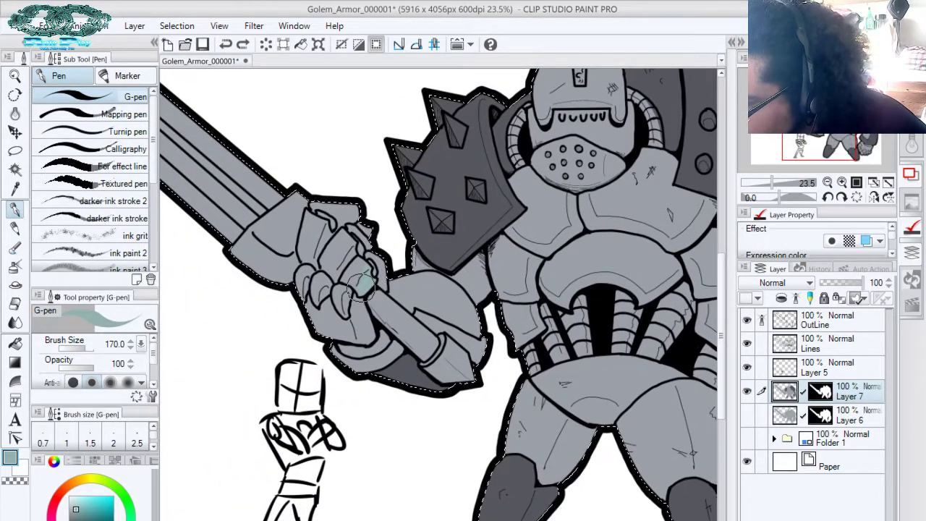
{"action": "mouse_move", "coordinate": [359, 264]}
{"action": "left_mouse_down"}
{"action": "mouse_move", "coordinate": [345, 237]}
{"action": "mouse_move", "coordinate": [328, 268]}
{"action": "mouse_move", "coordinate": [346, 250]}
{"action": "left_mouse_up"}
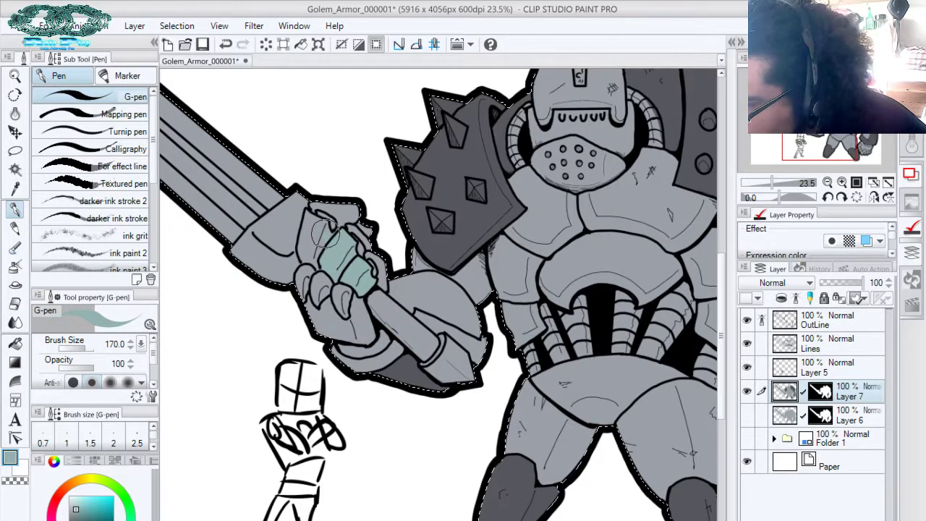
{"action": "mouse_move", "coordinate": [309, 217]}
{"action": "left_mouse_down"}
{"action": "mouse_move", "coordinate": [321, 225]}
{"action": "mouse_move", "coordinate": [306, 229]}
{"action": "mouse_move", "coordinate": [315, 263]}
{"action": "mouse_move", "coordinate": [317, 232]}
{"action": "left_mouse_up"}
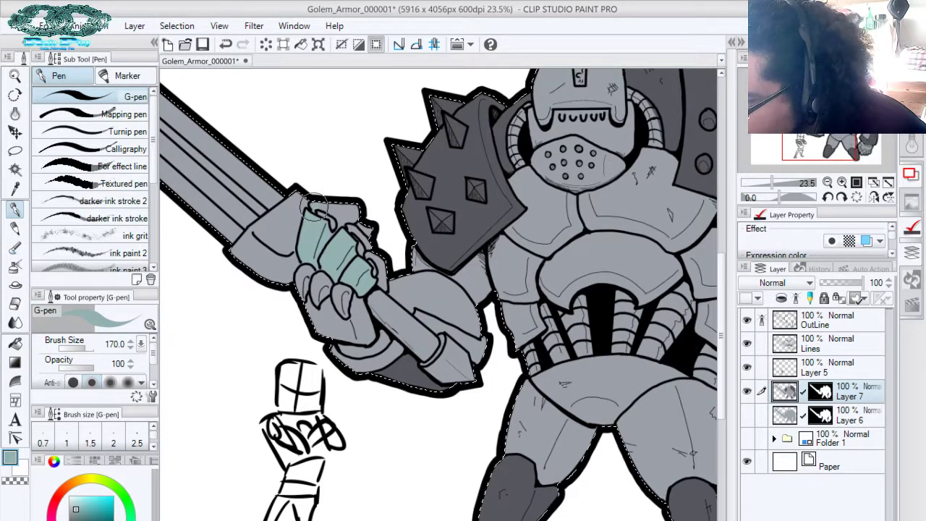
{"action": "mouse_move", "coordinate": [341, 218]}
{"action": "left_mouse_down"}
{"action": "mouse_move", "coordinate": [369, 229]}
{"action": "mouse_move", "coordinate": [356, 227]}
{"action": "mouse_move", "coordinate": [332, 195]}
{"action": "mouse_move", "coordinate": [382, 279]}
{"action": "left_mouse_up"}
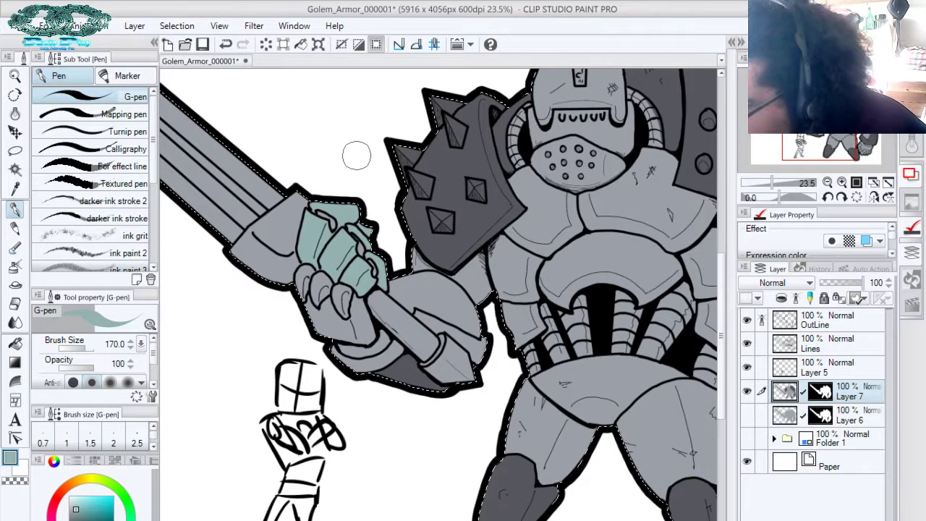
Paint the lower finger segments of the massive fist in the same grey-teal
{"action": "key", "text": "space"}
{"action": "left_click_drag", "start_coordinate": [515, 269], "coordinate": [368, 138]}
{"action": "left_click_drag", "start_coordinate": [529, 242], "coordinate": [397, 116]}
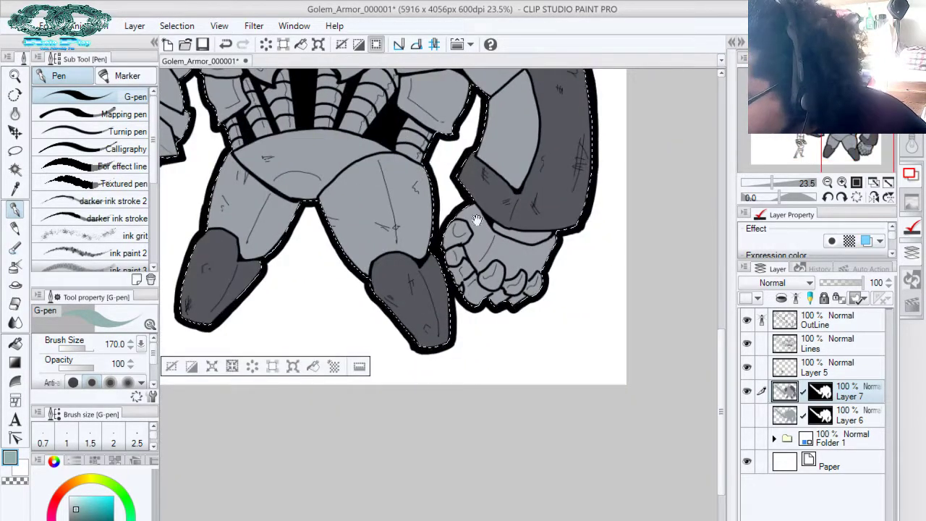
{"action": "mouse_move", "coordinate": [479, 280]}
{"action": "left_mouse_down"}
{"action": "mouse_move", "coordinate": [498, 302]}
{"action": "mouse_move", "coordinate": [491, 296]}
{"action": "mouse_move", "coordinate": [539, 289]}
{"action": "left_mouse_up"}
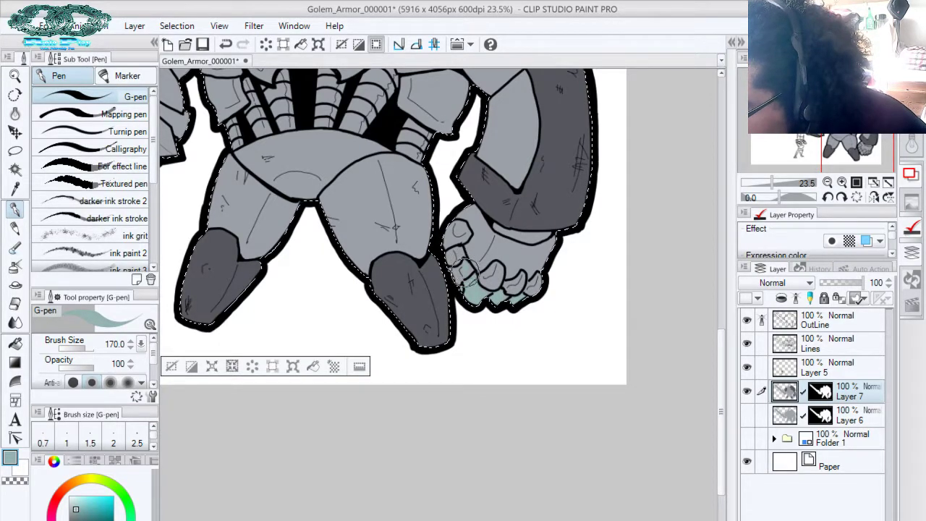
{"action": "mouse_move", "coordinate": [463, 273]}
{"action": "left_mouse_down"}
{"action": "mouse_move", "coordinate": [448, 257]}
{"action": "mouse_move", "coordinate": [459, 262]}
{"action": "left_mouse_up"}
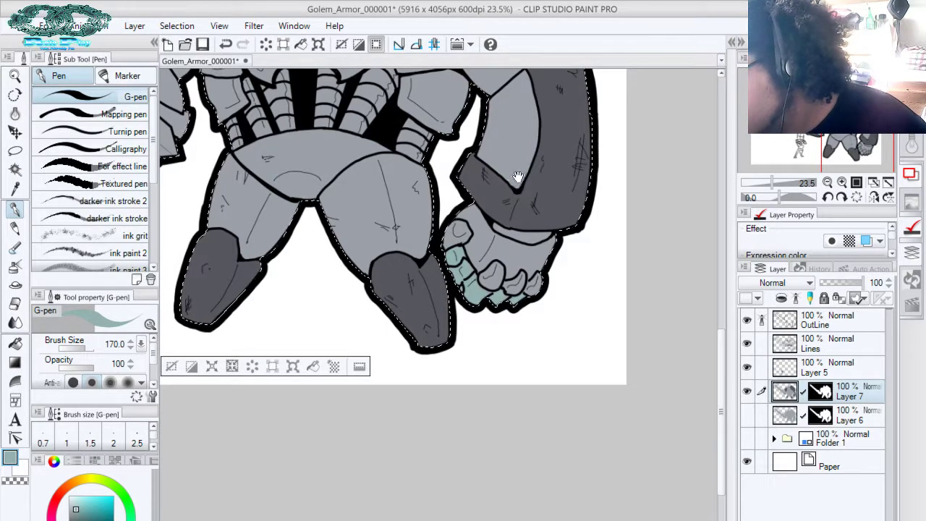
Try grey-teal on the abdominal tubes, then switch to a light neutral grey and paint all the tubes with it
{"action": "left_click_drag", "start_coordinate": [470, 183], "coordinate": [637, 328]}
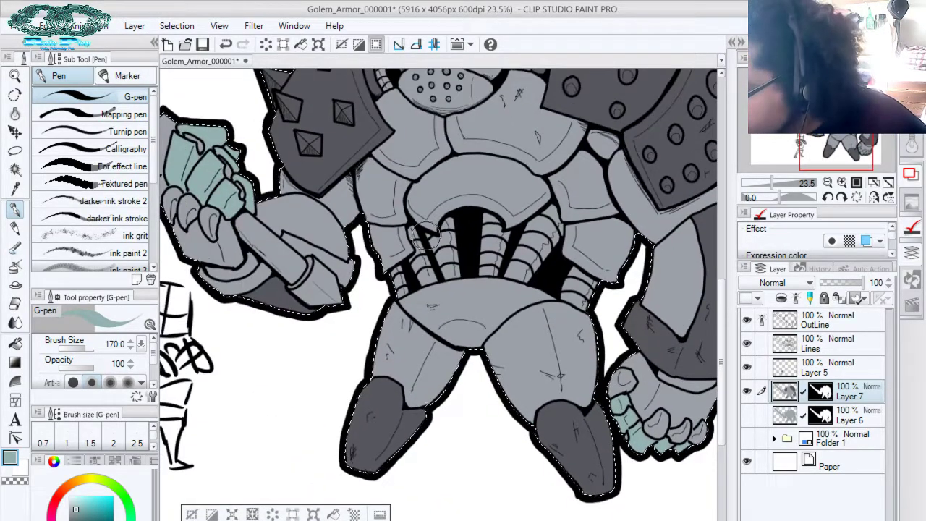
{"action": "left_click_drag", "start_coordinate": [396, 283], "coordinate": [438, 269]}
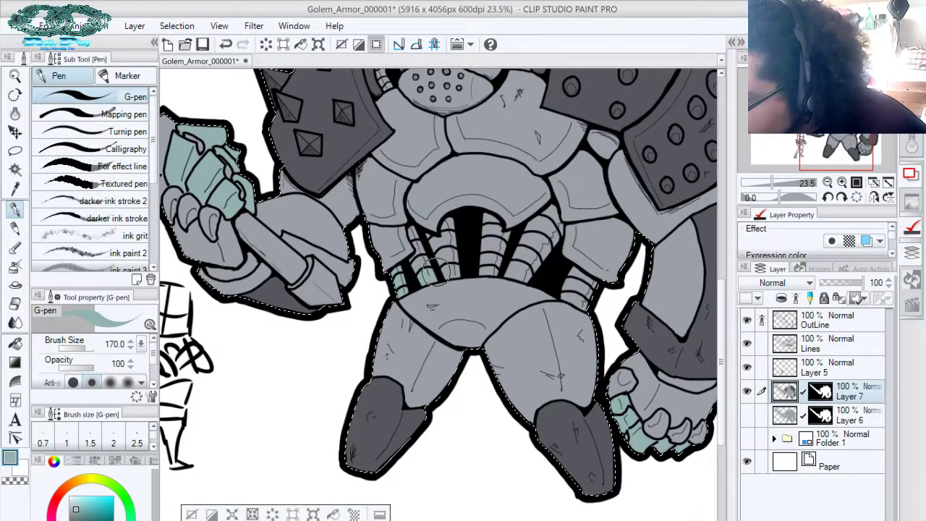
{"action": "left_click_drag", "start_coordinate": [73, 512], "coordinate": [68, 506]}
{"action": "mouse_move", "coordinate": [408, 272]}
{"action": "left_mouse_down"}
{"action": "mouse_move", "coordinate": [435, 277]}
{"action": "mouse_move", "coordinate": [414, 263]}
{"action": "mouse_move", "coordinate": [421, 250]}
{"action": "mouse_move", "coordinate": [412, 230]}
{"action": "mouse_move", "coordinate": [428, 252]}
{"action": "mouse_move", "coordinate": [436, 240]}
{"action": "mouse_move", "coordinate": [443, 264]}
{"action": "mouse_move", "coordinate": [458, 268]}
{"action": "mouse_move", "coordinate": [453, 248]}
{"action": "mouse_move", "coordinate": [449, 268]}
{"action": "mouse_move", "coordinate": [453, 246]}
{"action": "left_mouse_up"}
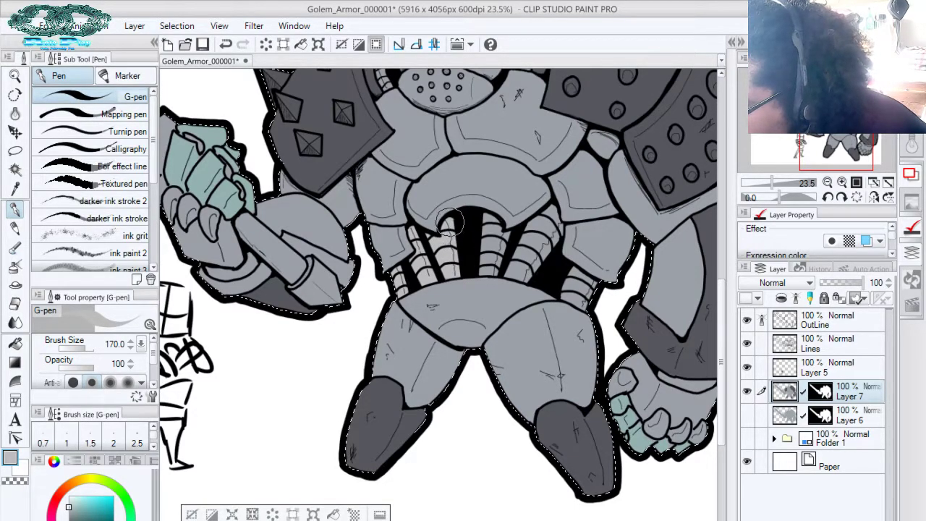
{"action": "mouse_move", "coordinate": [486, 215]}
{"action": "left_mouse_down"}
{"action": "mouse_move", "coordinate": [479, 267]}
{"action": "mouse_move", "coordinate": [504, 269]}
{"action": "mouse_move", "coordinate": [488, 239]}
{"action": "mouse_move", "coordinate": [468, 280]}
{"action": "mouse_move", "coordinate": [493, 285]}
{"action": "mouse_move", "coordinate": [488, 267]}
{"action": "mouse_move", "coordinate": [498, 239]}
{"action": "mouse_move", "coordinate": [473, 243]}
{"action": "mouse_move", "coordinate": [504, 258]}
{"action": "mouse_move", "coordinate": [517, 217]}
{"action": "mouse_move", "coordinate": [500, 231]}
{"action": "mouse_move", "coordinate": [511, 245]}
{"action": "mouse_move", "coordinate": [524, 241]}
{"action": "mouse_move", "coordinate": [512, 233]}
{"action": "mouse_move", "coordinate": [504, 264]}
{"action": "mouse_move", "coordinate": [540, 281]}
{"action": "mouse_move", "coordinate": [548, 314]}
{"action": "left_mouse_up"}
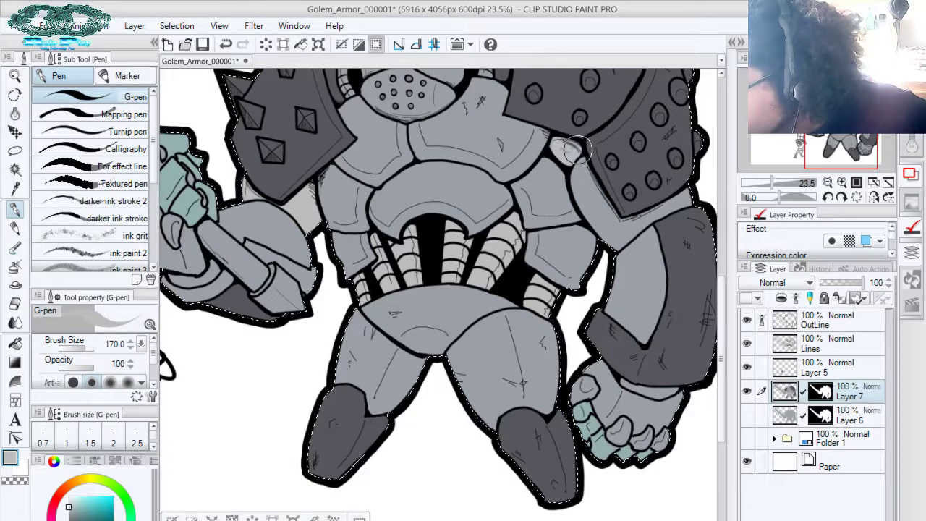
Paint the exposed upper arm, shoulder joint and neck hoses light neutral grey, and save the file
{"action": "mouse_move", "coordinate": [565, 145]}
{"action": "left_mouse_down"}
{"action": "mouse_move", "coordinate": [595, 214]}
{"action": "mouse_move", "coordinate": [576, 181]}
{"action": "mouse_move", "coordinate": [582, 194]}
{"action": "mouse_move", "coordinate": [615, 239]}
{"action": "mouse_move", "coordinate": [606, 206]}
{"action": "mouse_move", "coordinate": [639, 221]}
{"action": "mouse_move", "coordinate": [624, 241]}
{"action": "mouse_move", "coordinate": [647, 224]}
{"action": "mouse_move", "coordinate": [644, 212]}
{"action": "mouse_move", "coordinate": [659, 210]}
{"action": "mouse_move", "coordinate": [629, 220]}
{"action": "mouse_move", "coordinate": [679, 200]}
{"action": "left_mouse_up"}
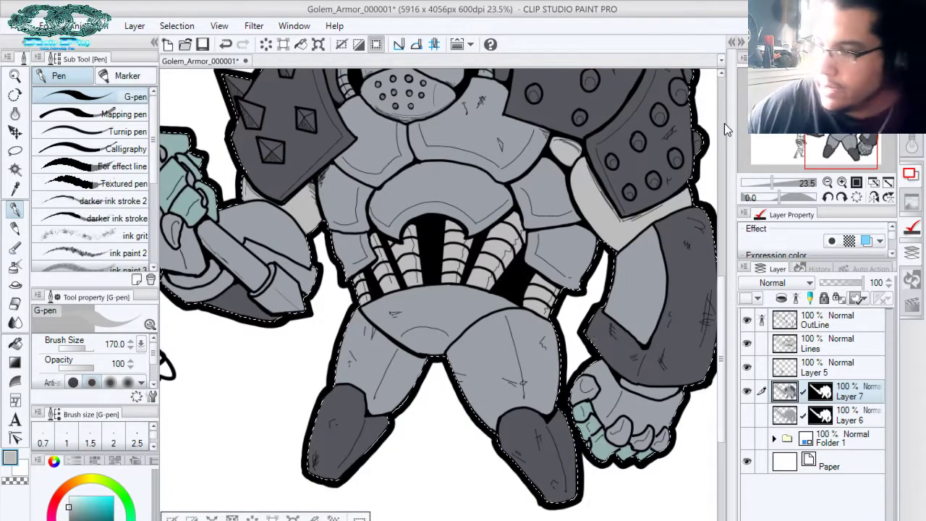
{"action": "left_click_drag", "start_coordinate": [539, 368], "coordinate": [583, 476]}
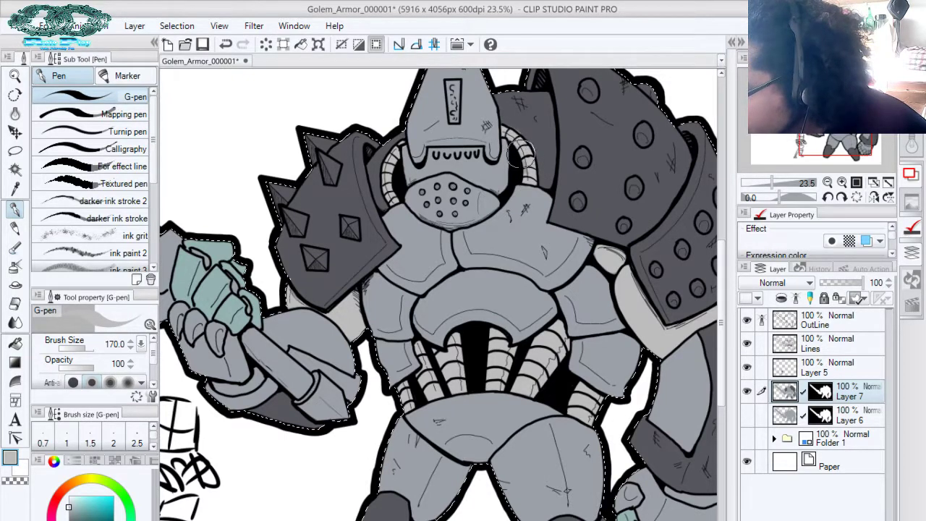
{"action": "left_click_drag", "start_coordinate": [496, 116], "coordinate": [517, 191]}
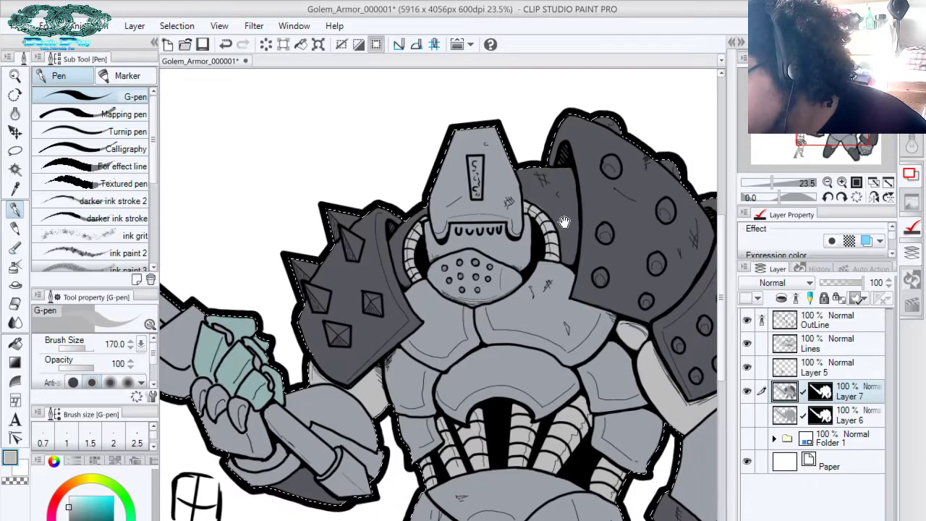
{"action": "scroll", "coordinate": [558, 175], "scroll_direction": "down", "scroll_amount": 3}
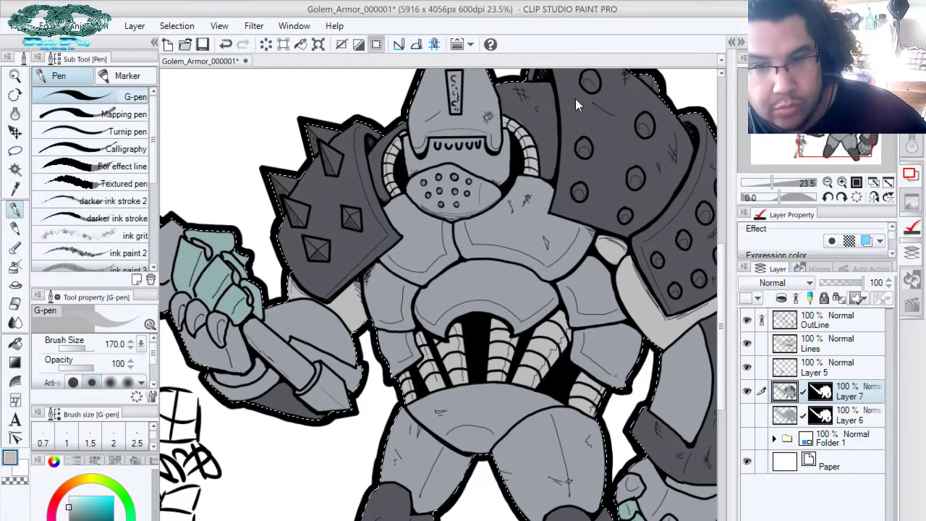
{"action": "key", "text": "ctrl+s"}
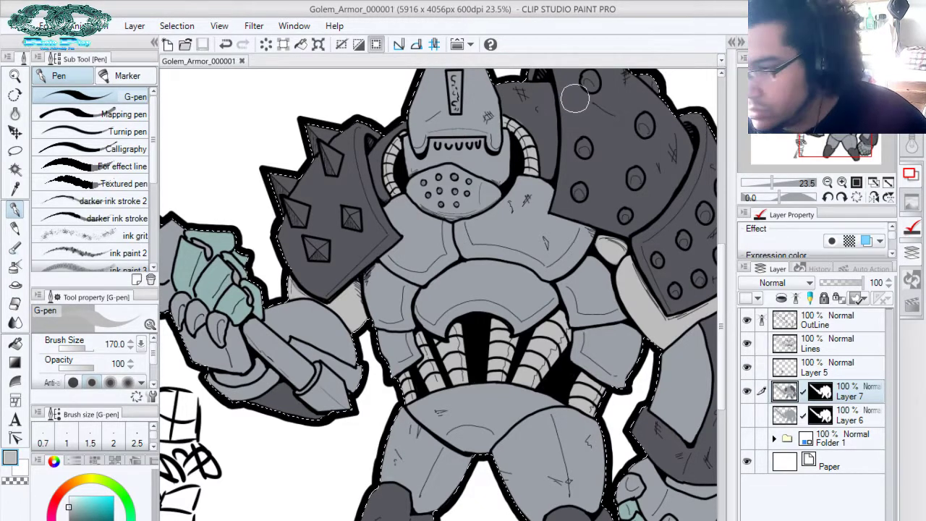
Create a layer folder and move every layer from OutLine down to Folder 1 into it, leaving only Paper outside
{"action": "left_click", "coordinate": [834, 325]}
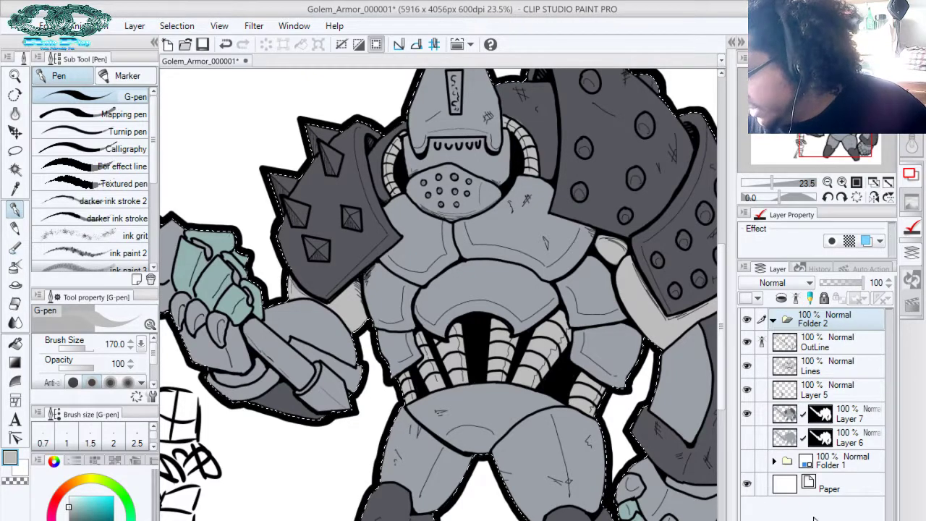
{"action": "left_click", "coordinate": [816, 343]}
{"action": "left_click", "coordinate": [835, 457], "text": "shift"}
{"action": "left_click", "coordinate": [831, 320]}
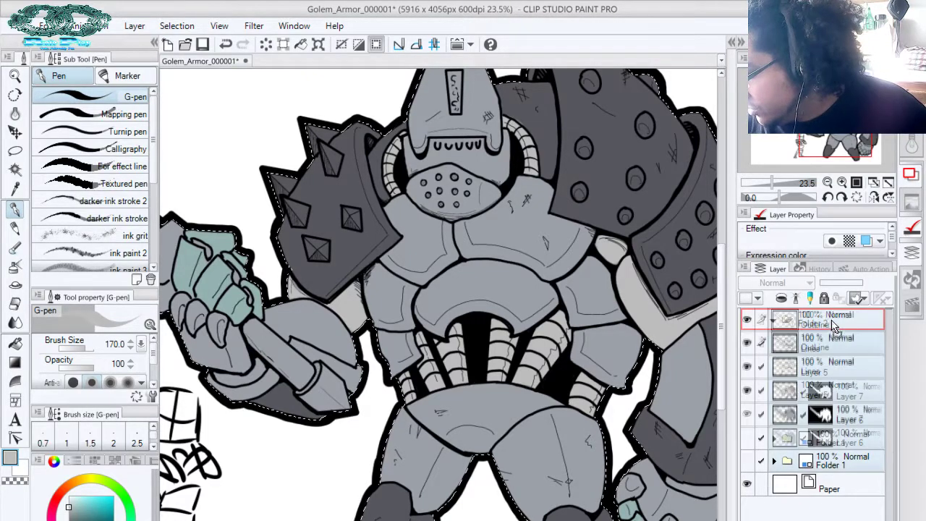
{"action": "left_click", "coordinate": [773, 319]}
{"action": "left_click_drag", "start_coordinate": [835, 337], "coordinate": [832, 341]}
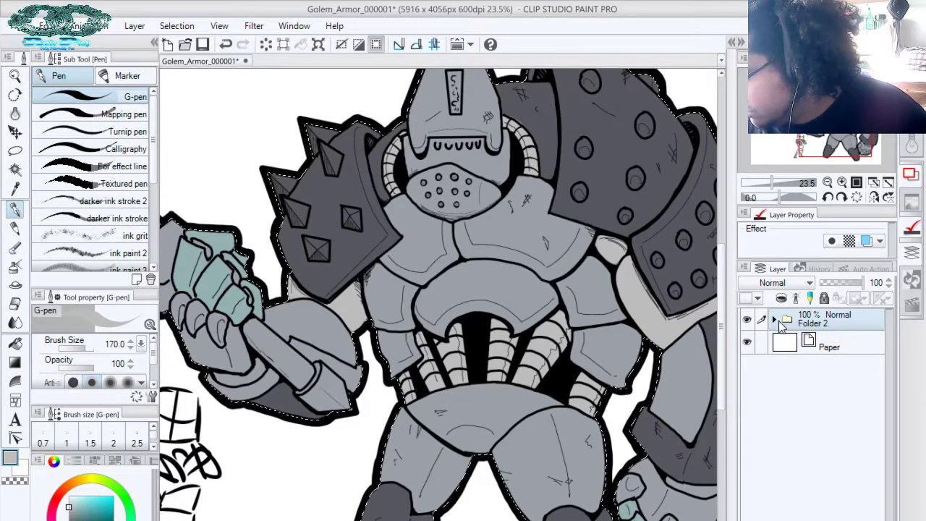
Duplicate Folder 2 as a backup and hide the lower copy, Folder 2 2
{"action": "left_click", "coordinate": [774, 319]}
{"action": "left_click", "coordinate": [774, 319]}
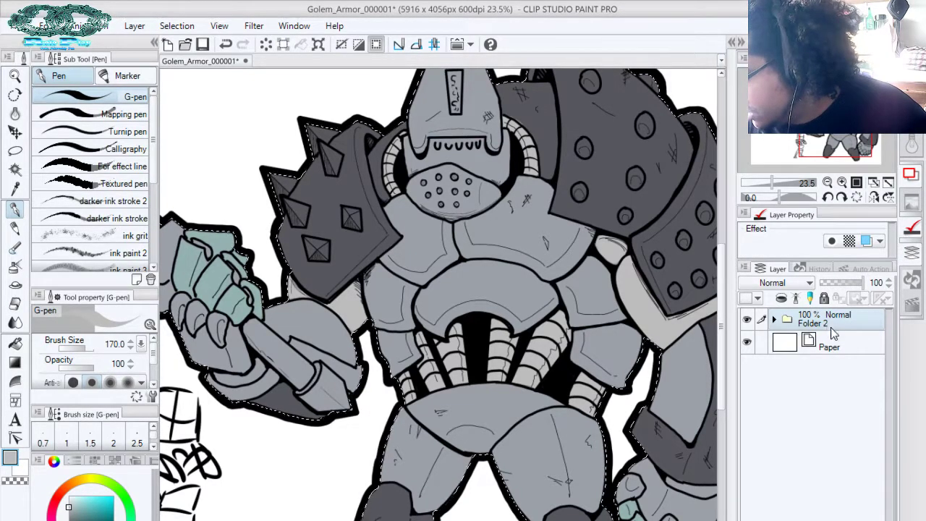
{"action": "mouse_move", "coordinate": [832, 322]}
{"action": "left_mouse_down"}
{"action": "mouse_move", "coordinate": [828, 345]}
{"action": "mouse_move", "coordinate": [829, 325]}
{"action": "left_mouse_up"}
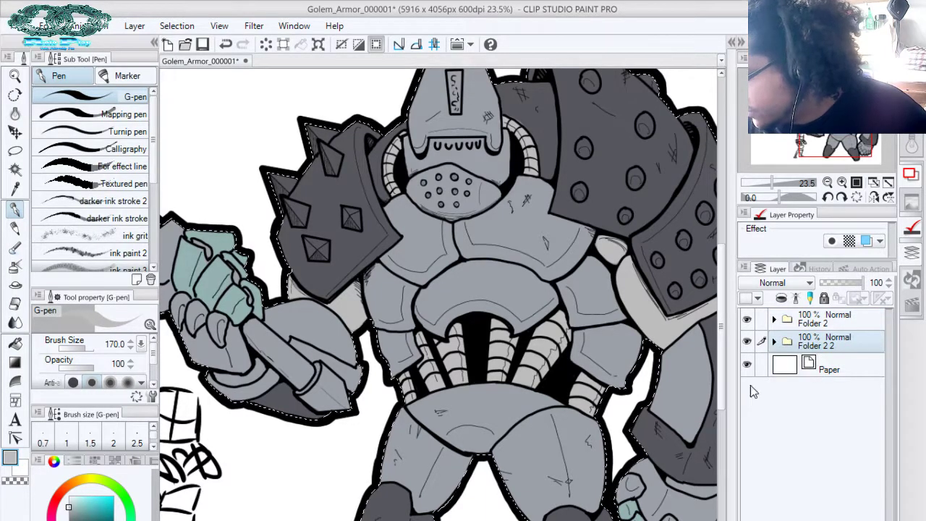
{"action": "left_click", "coordinate": [748, 341]}
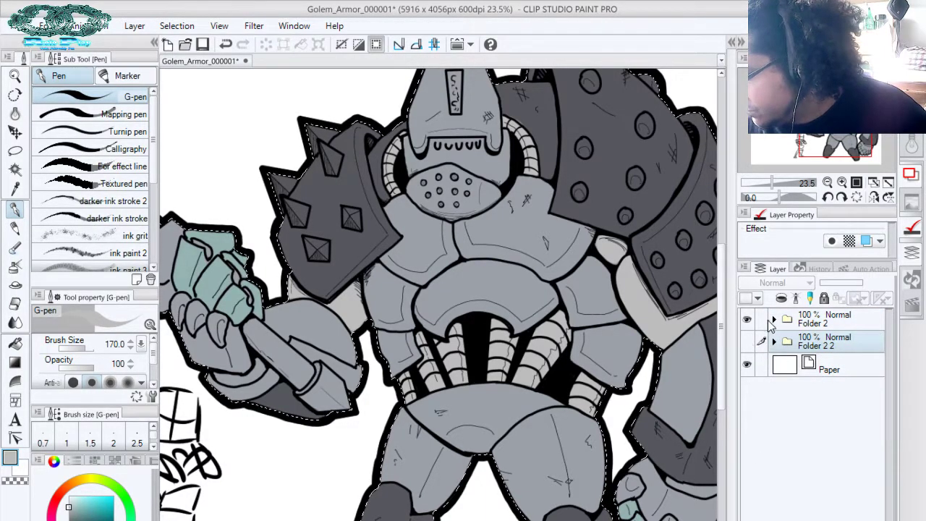
Add a new raster layer inside Folder 2 and place it above the OutLine layer
{"action": "left_click", "coordinate": [772, 320]}
{"action": "left_click", "coordinate": [838, 372]}
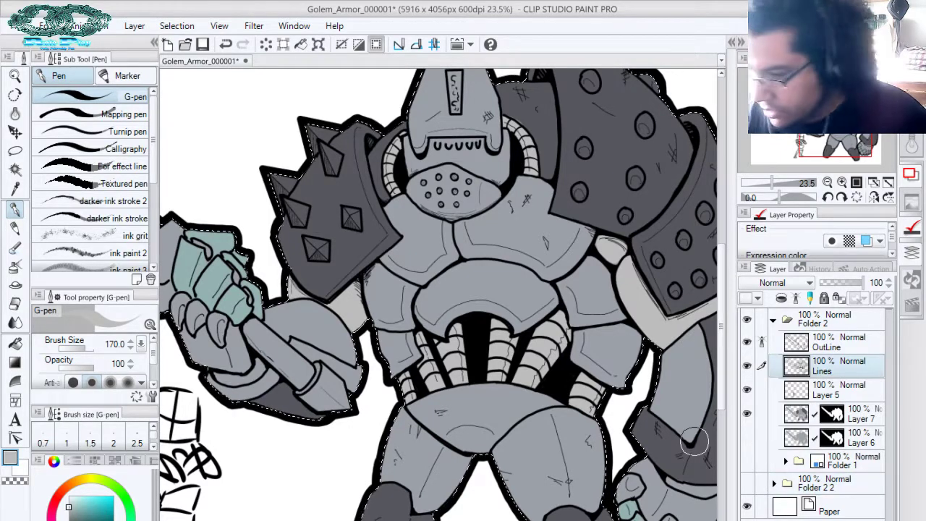
{"action": "key", "text": "x"}
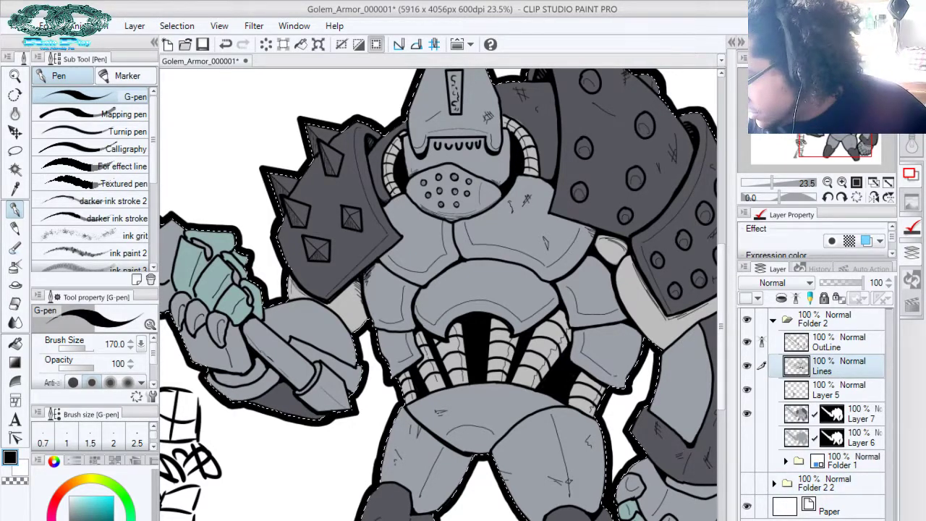
{"action": "key", "text": "ctrl+shift+n"}
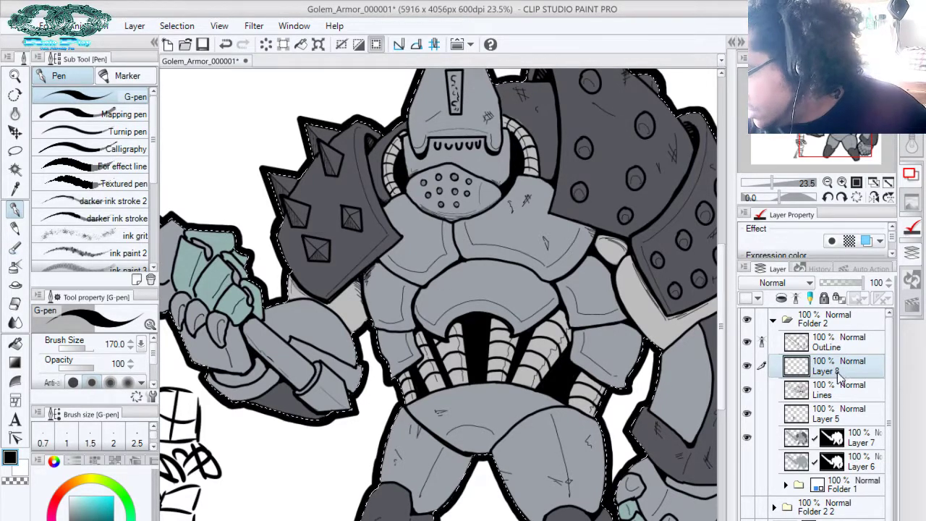
{"action": "left_click_drag", "start_coordinate": [837, 372], "coordinate": [825, 334]}
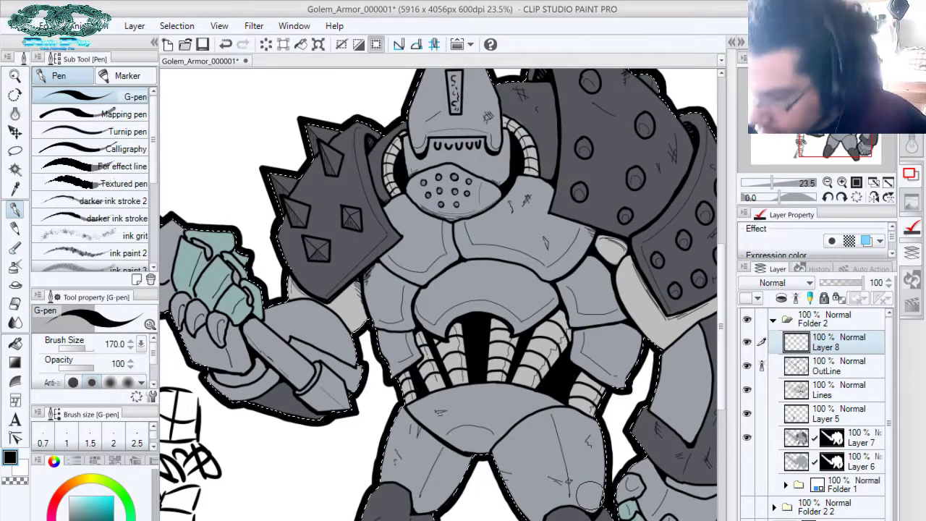
Choose a bright cyan drawing colour and try a Watercolor brush stroke on the golem's chest plate
{"action": "left_click", "coordinate": [113, 496]}
{"action": "key", "text": "slash"}
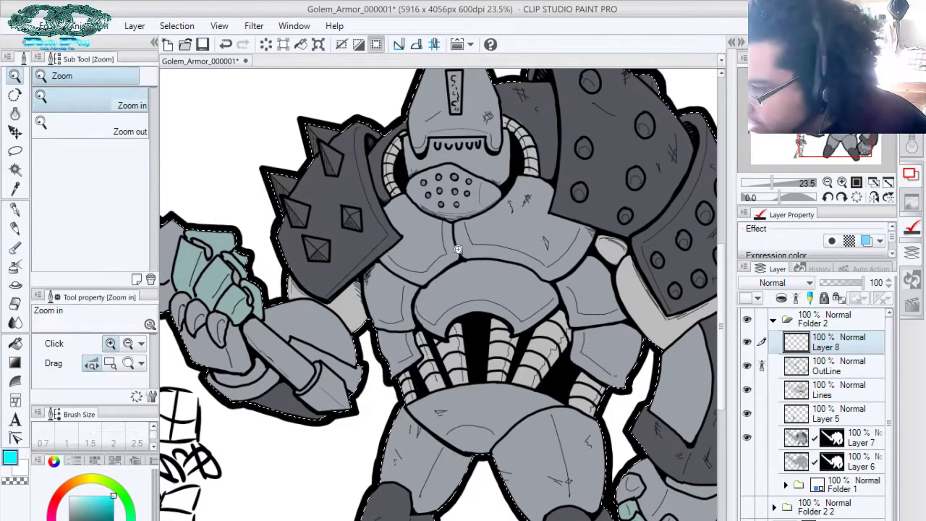
{"action": "left_click_drag", "start_coordinate": [456, 267], "coordinate": [493, 289]}
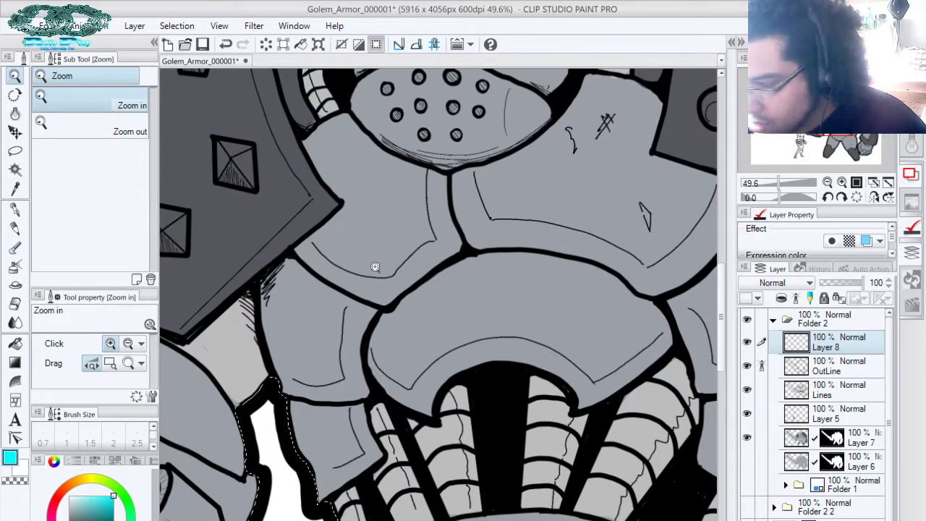
{"action": "key", "text": "b"}
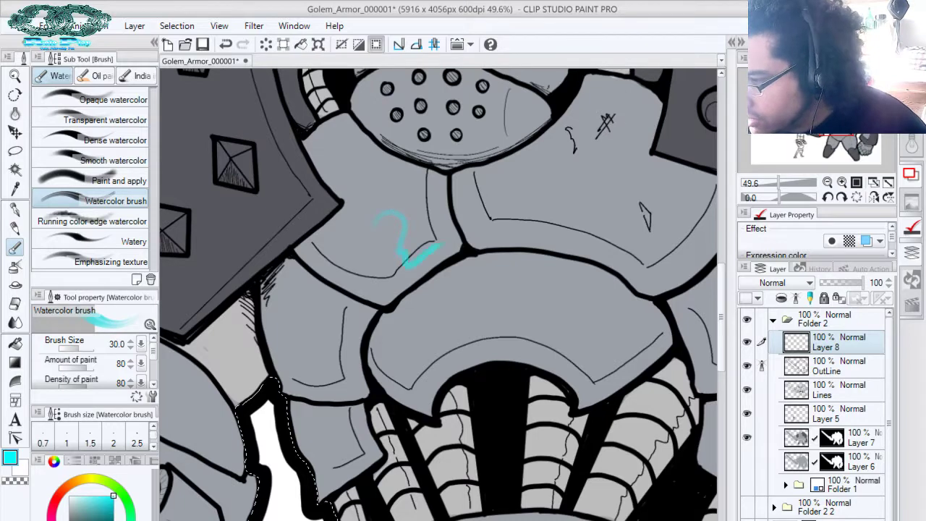
{"action": "key", "text": "ctrl+z"}
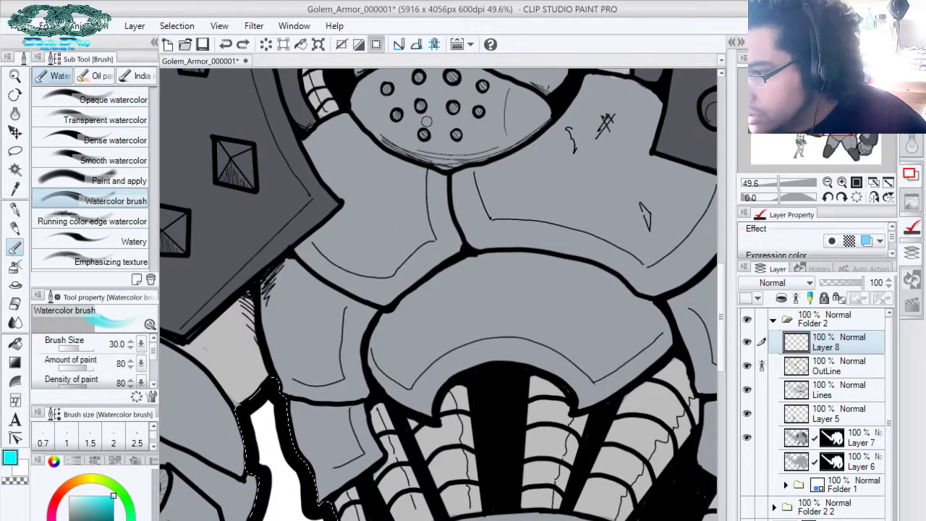
Try painting cyan glyphs on the large arm's blue-grey plate with the Hard airbrush at size 40
{"action": "key", "text": "b"}
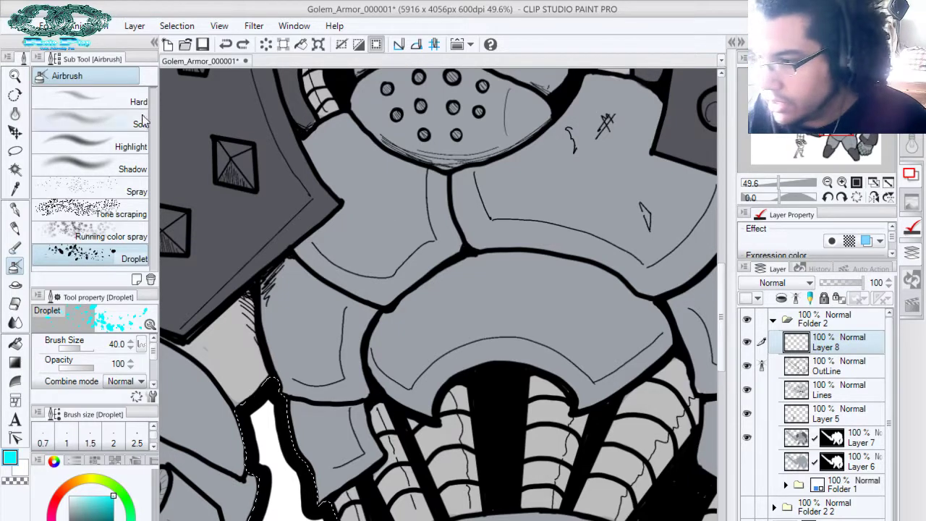
{"action": "left_click", "coordinate": [108, 99]}
{"action": "key", "text": "bracketleft"}
{"action": "key", "text": "bracketleft"}
{"action": "key", "text": "bracketleft"}
{"action": "key", "text": "bracketleft"}
{"action": "key", "text": "bracketleft"}
{"action": "key", "text": "bracketleft"}
{"action": "key", "text": "bracketleft"}
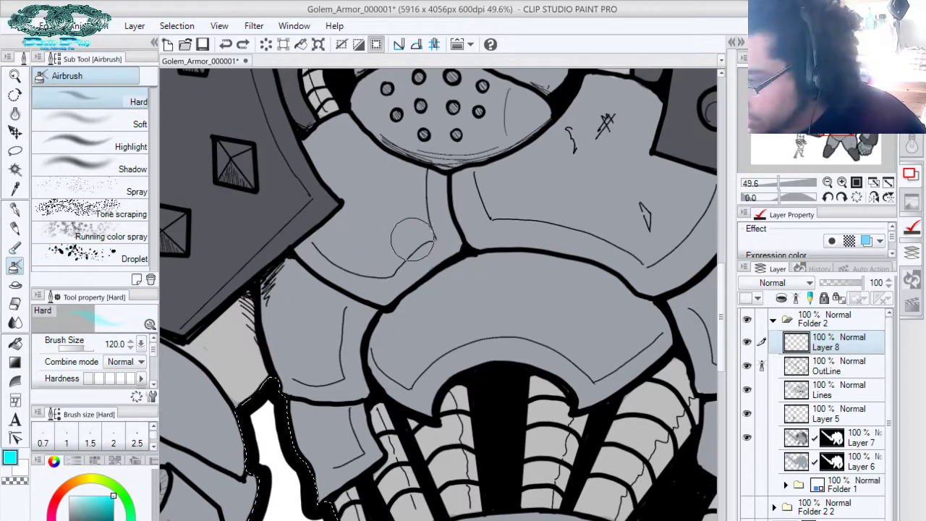
{"action": "key", "text": "bracketleft"}
{"action": "key", "text": "bracketleft"}
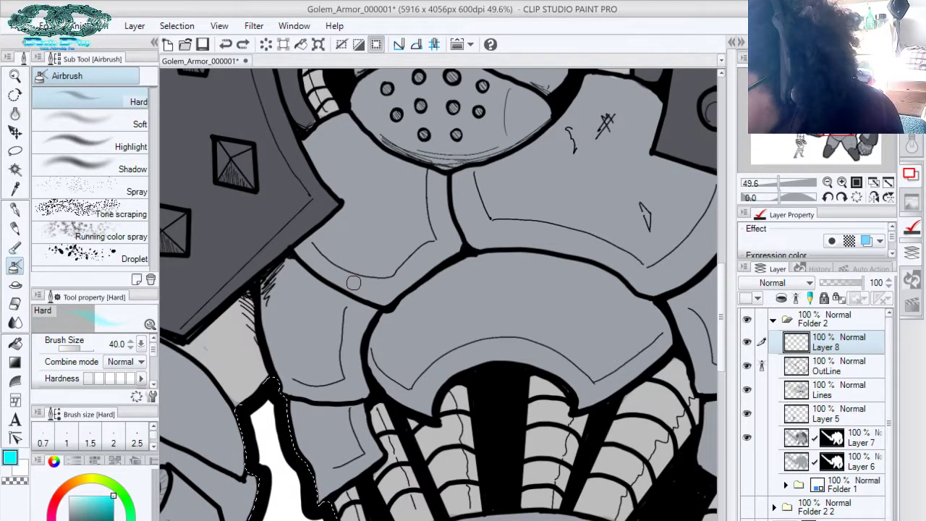
{"action": "left_click_drag", "start_coordinate": [636, 274], "coordinate": [486, 124]}
{"action": "left_click_drag", "start_coordinate": [687, 183], "coordinate": [539, 45]}
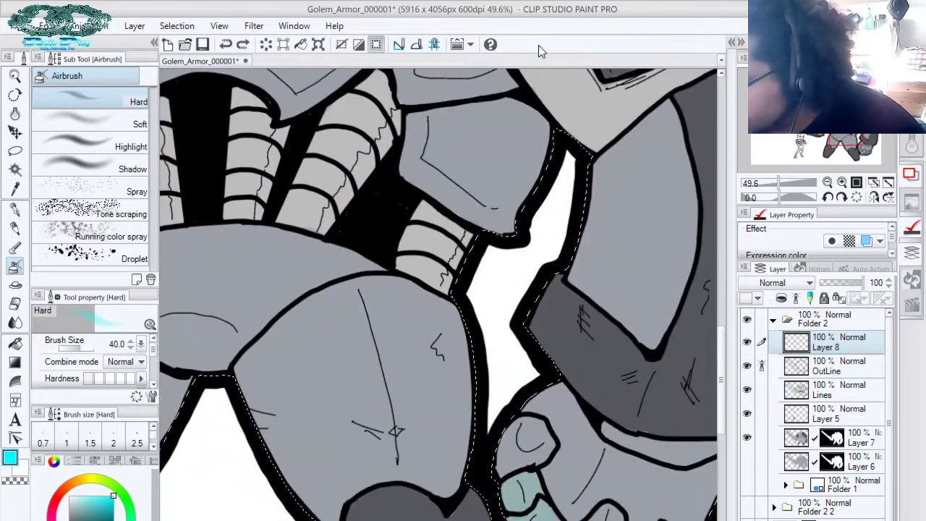
{"action": "left_click_drag", "start_coordinate": [583, 172], "coordinate": [486, 156]}
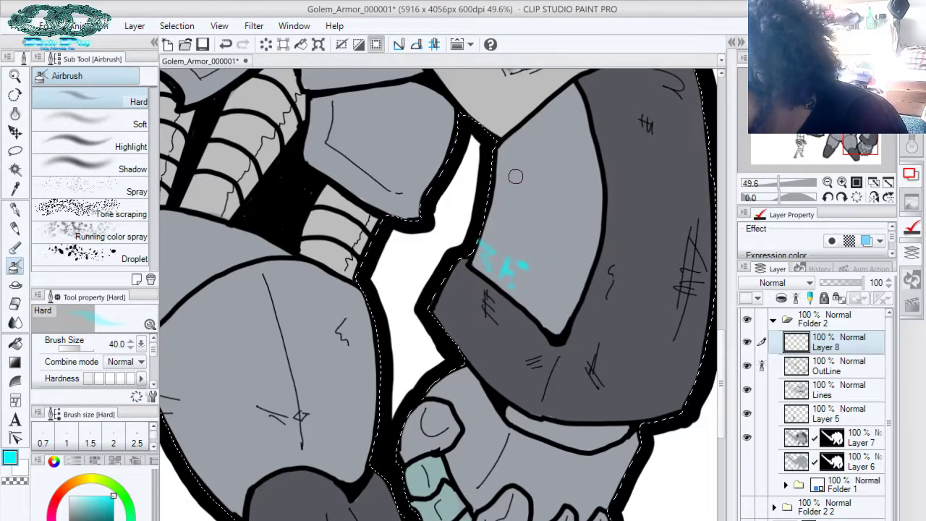
Paint two rows of cyan glyphs across the lower part of the arm's blue-grey plate with the G-pen at size 80
{"action": "left_click", "coordinate": [16, 205]}
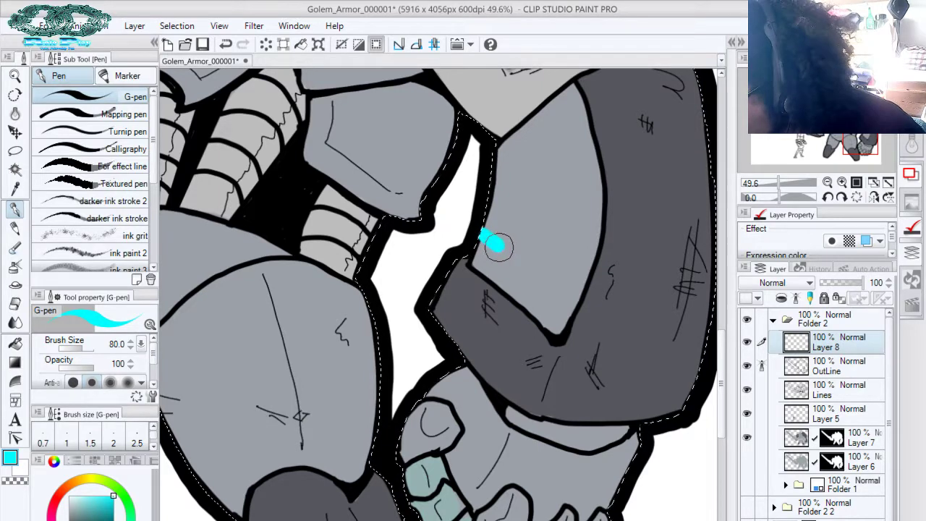
{"action": "left_click", "coordinate": [511, 283]}
{"action": "mouse_move", "coordinate": [514, 270]}
{"action": "left_mouse_down"}
{"action": "mouse_move", "coordinate": [533, 283]}
{"action": "mouse_move", "coordinate": [546, 276]}
{"action": "mouse_move", "coordinate": [552, 290]}
{"action": "mouse_move", "coordinate": [551, 270]}
{"action": "mouse_move", "coordinate": [563, 286]}
{"action": "mouse_move", "coordinate": [567, 318]}
{"action": "left_mouse_up"}
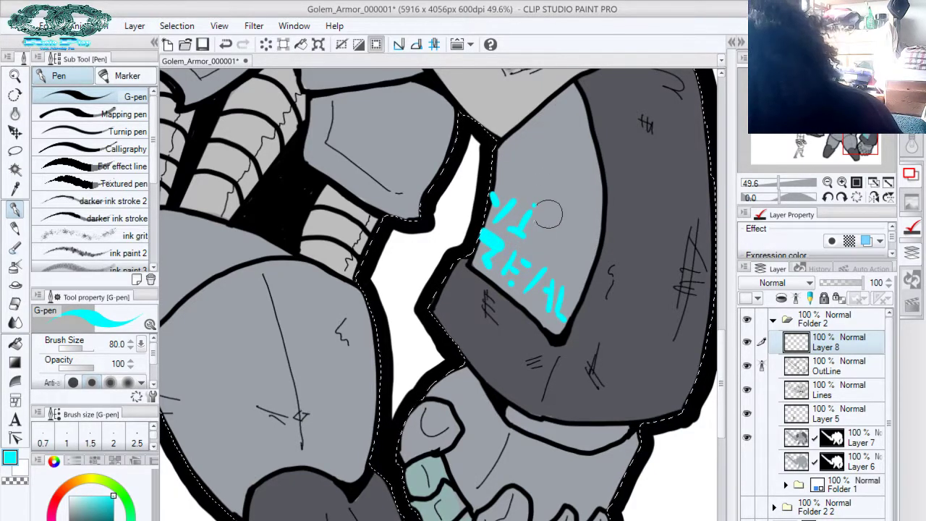
{"action": "left_click_drag", "start_coordinate": [561, 220], "coordinate": [552, 246]}
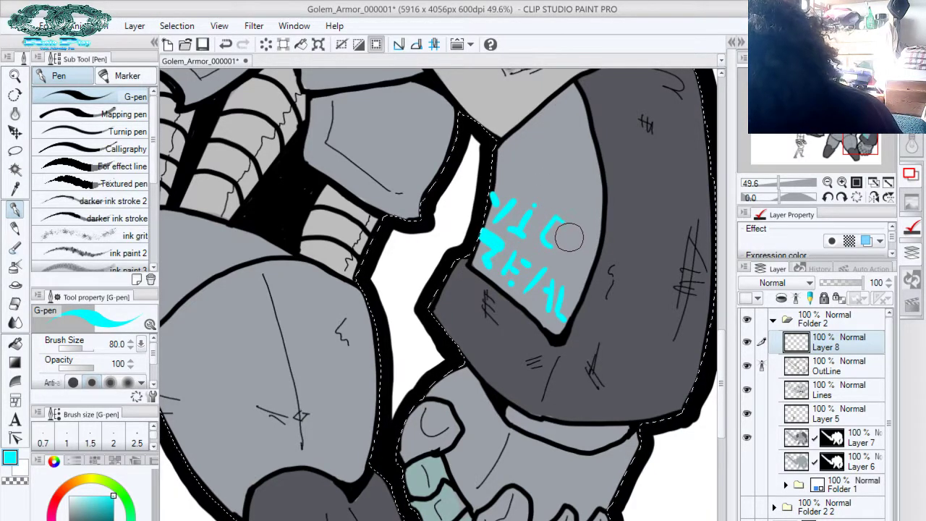
{"action": "mouse_move", "coordinate": [564, 241]}
{"action": "left_mouse_down"}
{"action": "mouse_move", "coordinate": [585, 231]}
{"action": "mouse_move", "coordinate": [581, 259]}
{"action": "mouse_move", "coordinate": [593, 237]}
{"action": "mouse_move", "coordinate": [586, 260]}
{"action": "left_mouse_up"}
{"action": "left_click_drag", "start_coordinate": [587, 259], "coordinate": [596, 243]}
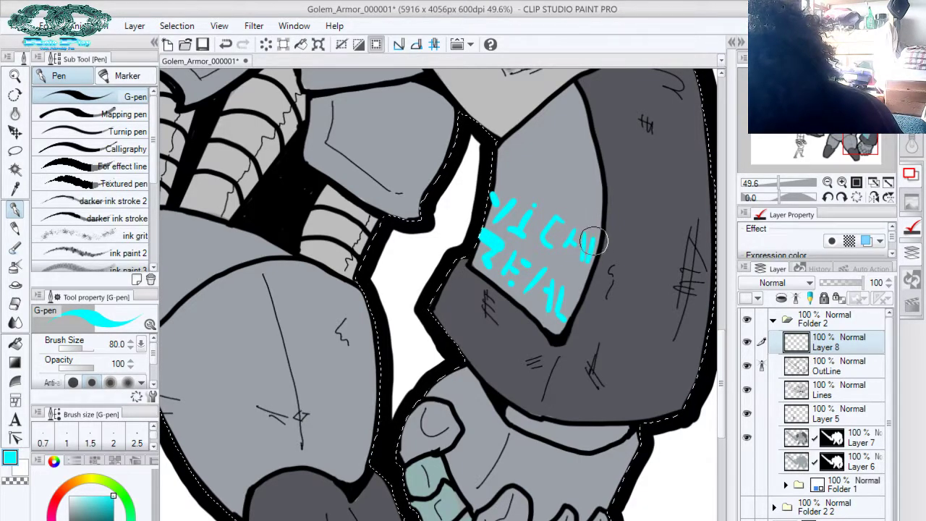
Paint two more rows of cyan glyphs over the upper part of the same arm plate
{"action": "left_click_drag", "start_coordinate": [498, 163], "coordinate": [513, 165]}
{"action": "left_click", "coordinate": [502, 180]}
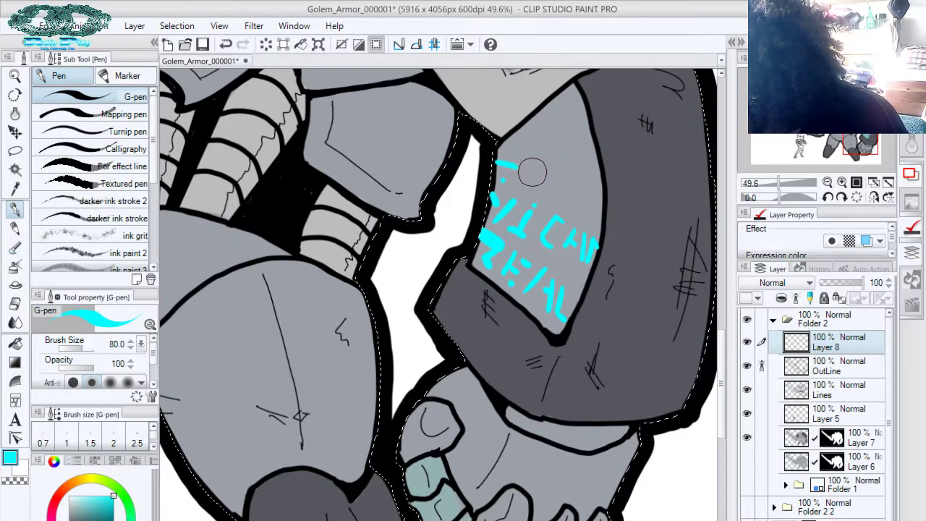
{"action": "mouse_move", "coordinate": [529, 169]}
{"action": "left_mouse_down"}
{"action": "mouse_move", "coordinate": [527, 185]}
{"action": "mouse_move", "coordinate": [544, 174]}
{"action": "left_mouse_up"}
{"action": "left_click", "coordinate": [536, 180]}
{"action": "left_click", "coordinate": [539, 191]}
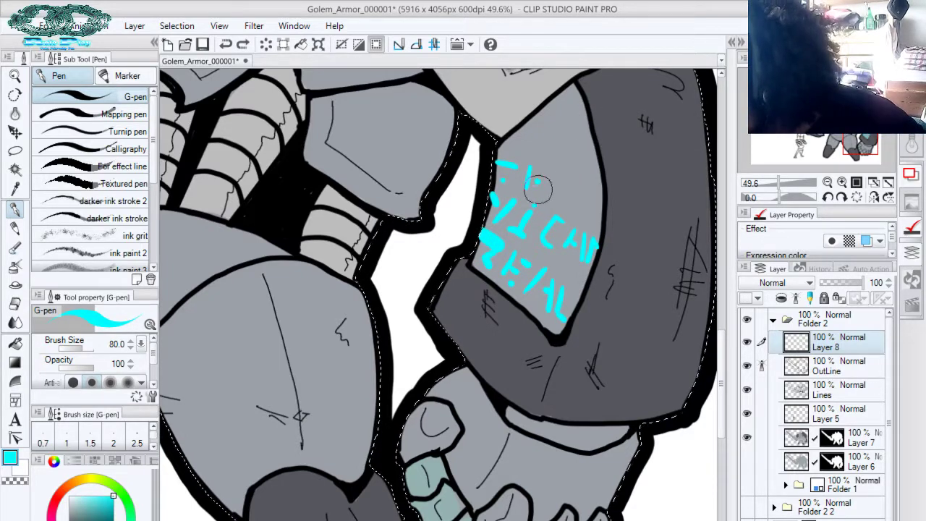
{"action": "mouse_move", "coordinate": [528, 179]}
{"action": "left_mouse_down"}
{"action": "mouse_move", "coordinate": [540, 191]}
{"action": "mouse_move", "coordinate": [544, 170]}
{"action": "left_mouse_up"}
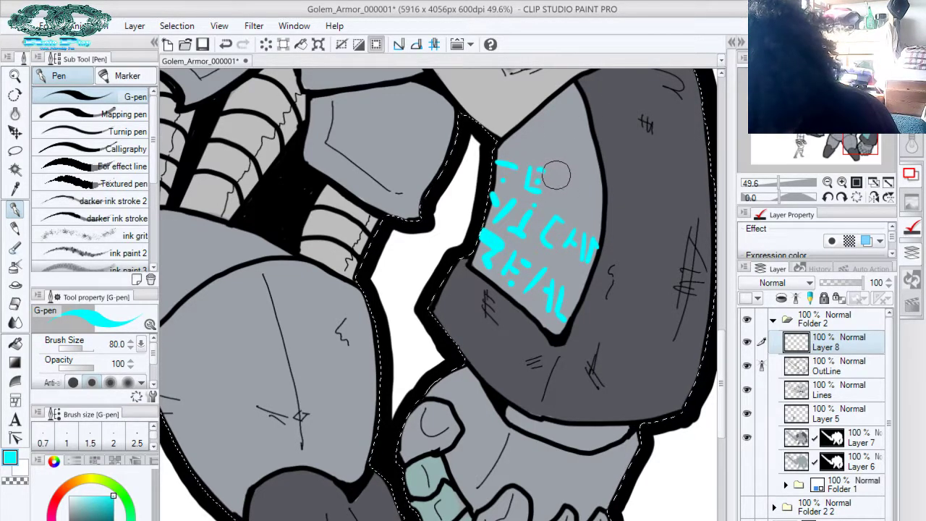
{"action": "mouse_move", "coordinate": [557, 172]}
{"action": "left_mouse_down"}
{"action": "mouse_move", "coordinate": [577, 195]}
{"action": "mouse_move", "coordinate": [587, 181]}
{"action": "mouse_move", "coordinate": [581, 174]}
{"action": "mouse_move", "coordinate": [594, 195]}
{"action": "left_mouse_up"}
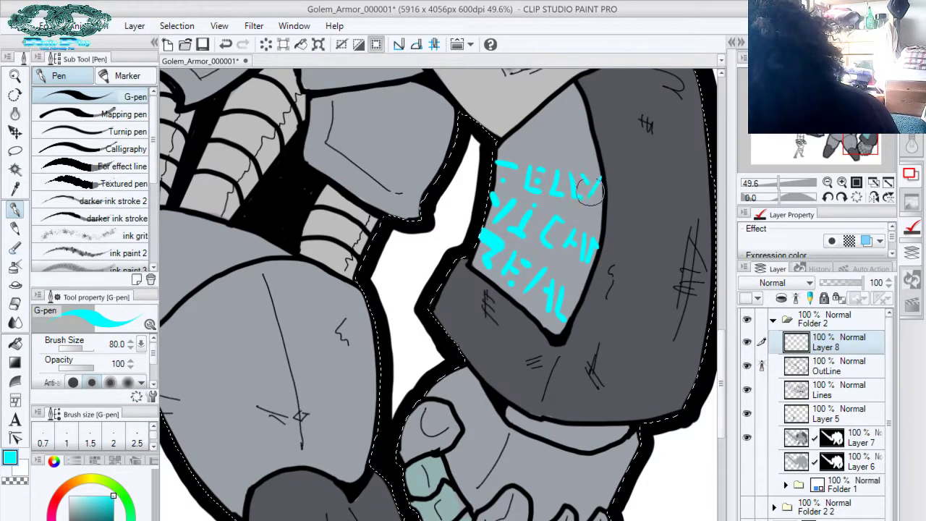
{"action": "mouse_move", "coordinate": [516, 142]}
{"action": "left_mouse_down"}
{"action": "mouse_move", "coordinate": [567, 133]}
{"action": "mouse_move", "coordinate": [567, 144]}
{"action": "mouse_move", "coordinate": [591, 141]}
{"action": "left_mouse_up"}
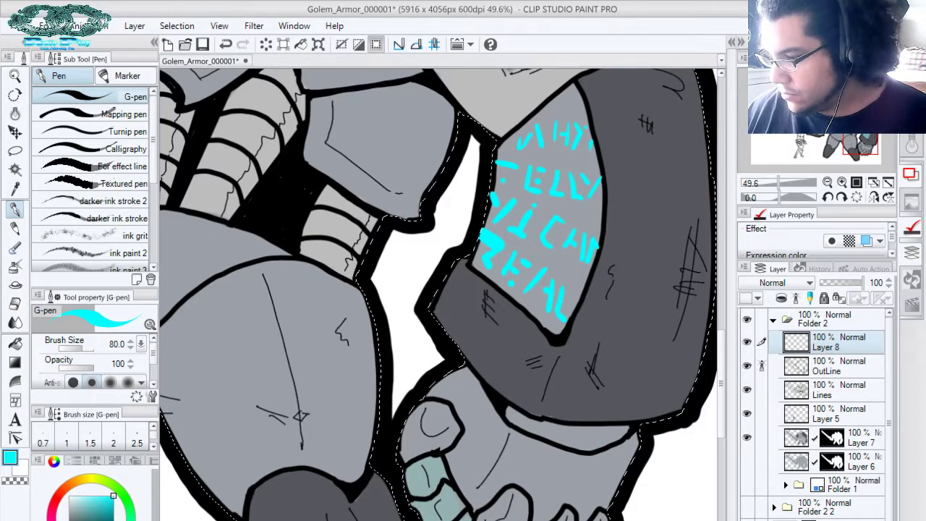
Paint cyan glyphs along the wrist cuff and the narrow forearm strip of the sword-like arm on the golem's other side
{"action": "left_click_drag", "start_coordinate": [306, 192], "coordinate": [566, 487]}
{"action": "left_click_drag", "start_coordinate": [261, 506], "coordinate": [656, 271]}
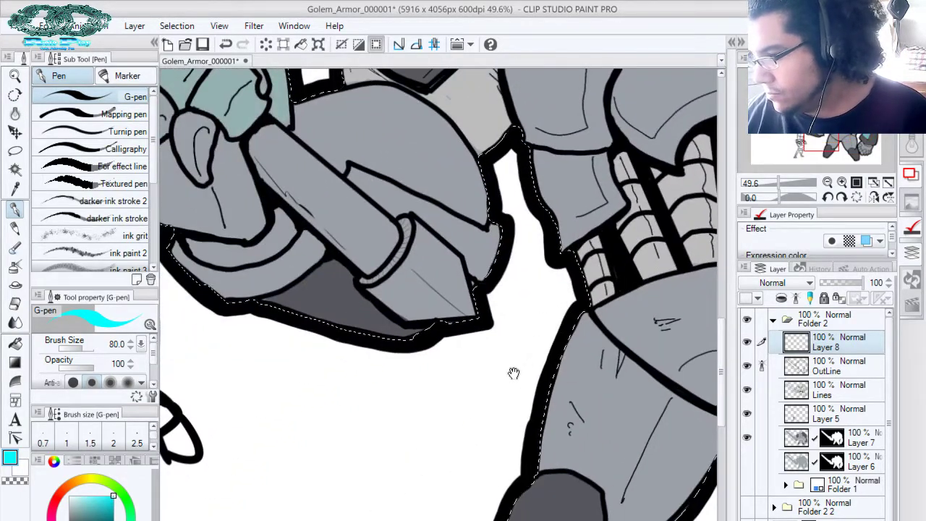
{"action": "left_click_drag", "start_coordinate": [459, 376], "coordinate": [542, 393]}
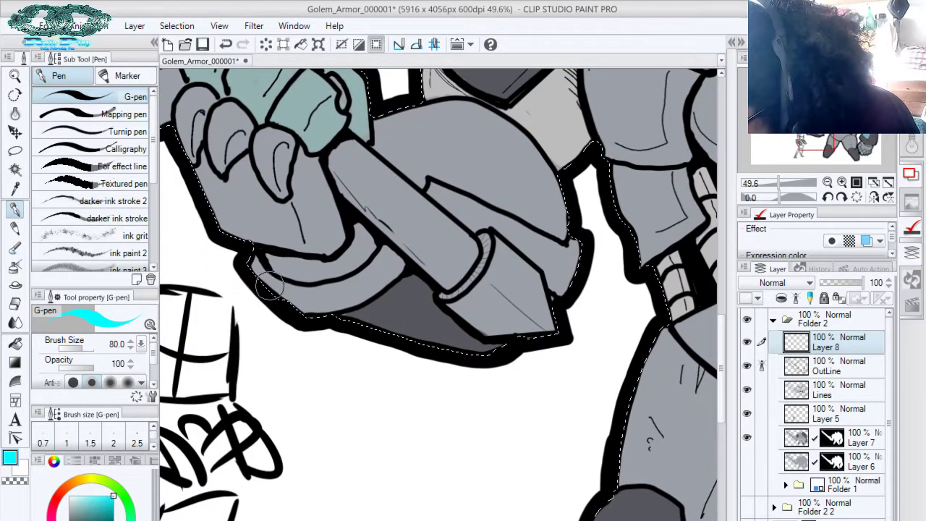
{"action": "left_click_drag", "start_coordinate": [269, 285], "coordinate": [297, 303]}
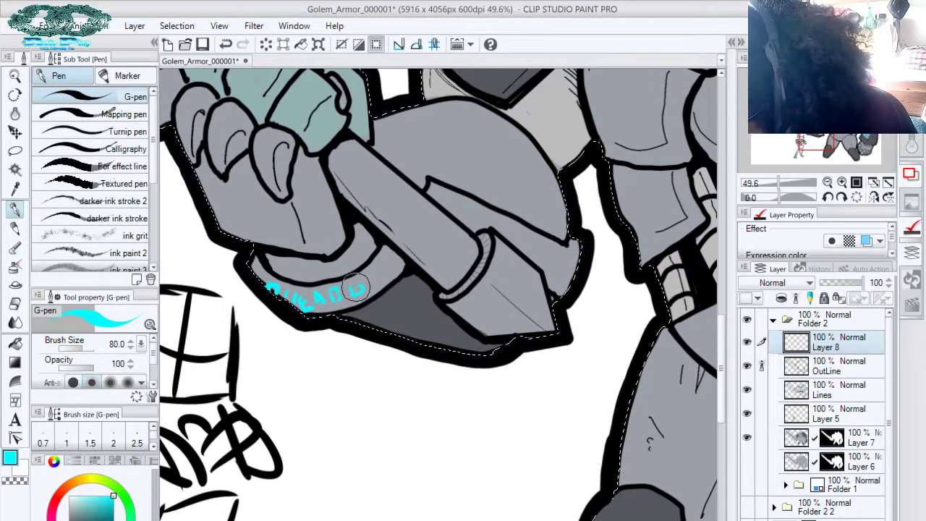
{"action": "mouse_move", "coordinate": [381, 276]}
{"action": "left_mouse_down"}
{"action": "mouse_move", "coordinate": [376, 285]}
{"action": "mouse_move", "coordinate": [393, 260]}
{"action": "left_mouse_up"}
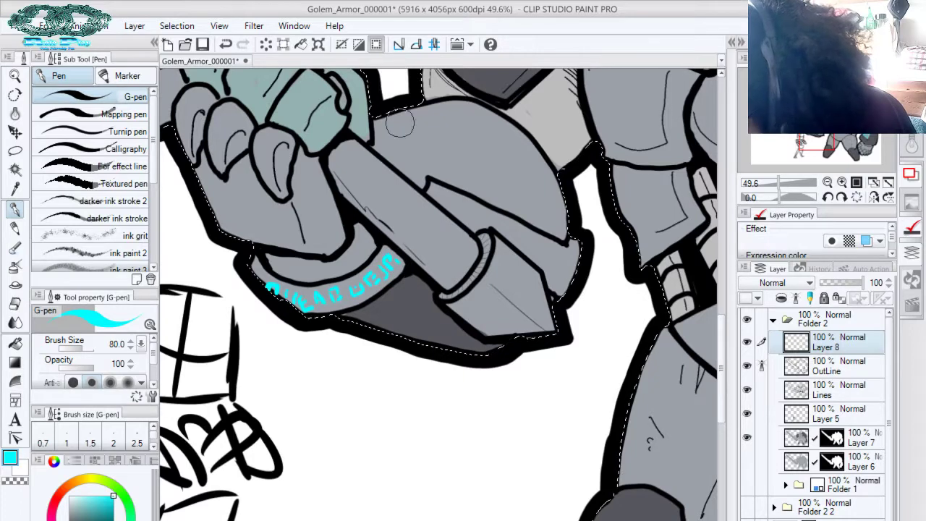
{"action": "mouse_move", "coordinate": [429, 187]}
{"action": "left_mouse_down"}
{"action": "mouse_move", "coordinate": [425, 204]}
{"action": "mouse_move", "coordinate": [439, 189]}
{"action": "mouse_move", "coordinate": [459, 214]}
{"action": "mouse_move", "coordinate": [465, 205]}
{"action": "mouse_move", "coordinate": [454, 207]}
{"action": "mouse_move", "coordinate": [480, 213]}
{"action": "mouse_move", "coordinate": [474, 217]}
{"action": "mouse_move", "coordinate": [488, 206]}
{"action": "mouse_move", "coordinate": [492, 218]}
{"action": "mouse_move", "coordinate": [483, 221]}
{"action": "mouse_move", "coordinate": [494, 210]}
{"action": "mouse_move", "coordinate": [489, 224]}
{"action": "mouse_move", "coordinate": [498, 217]}
{"action": "left_mouse_up"}
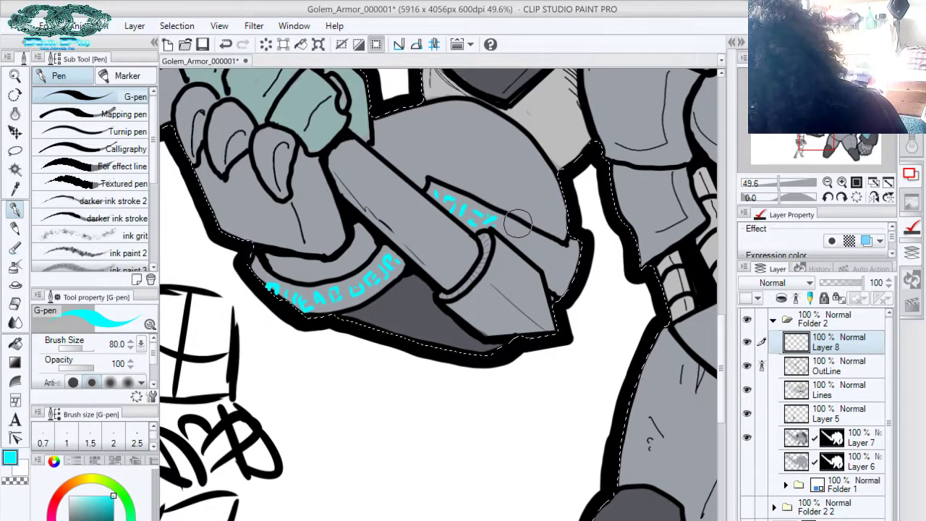
{"action": "left_click_drag", "start_coordinate": [505, 226], "coordinate": [522, 240]}
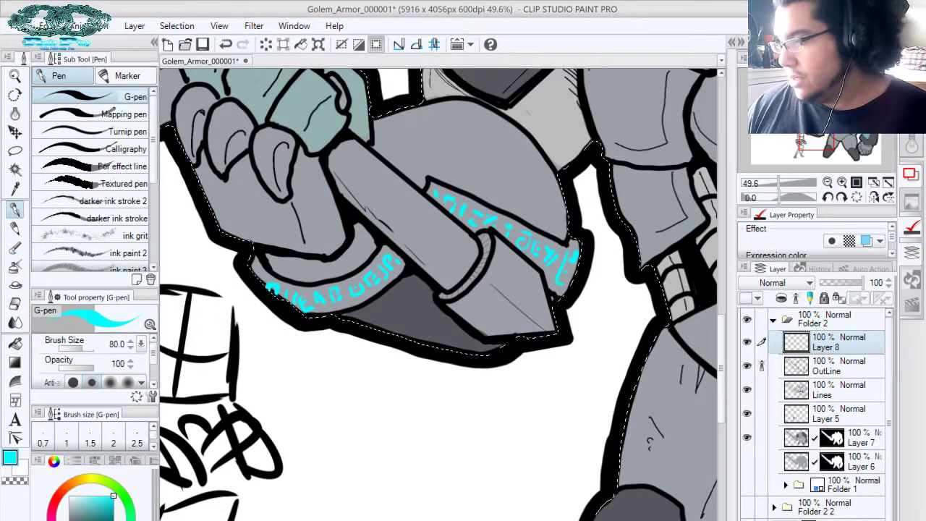
Outline the tapered slot on the helmet's forehead in cyan, reducing the G-pen to size 17 for the edges
{"action": "left_click_drag", "start_coordinate": [595, 230], "coordinate": [353, 511]}
{"action": "left_click_drag", "start_coordinate": [542, 363], "coordinate": [496, 490]}
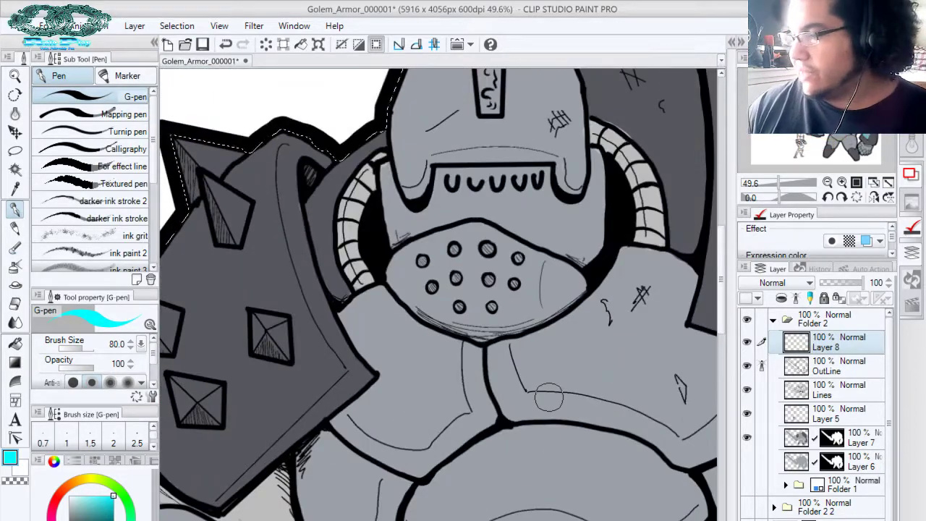
{"action": "left_click_drag", "start_coordinate": [582, 181], "coordinate": [562, 362]}
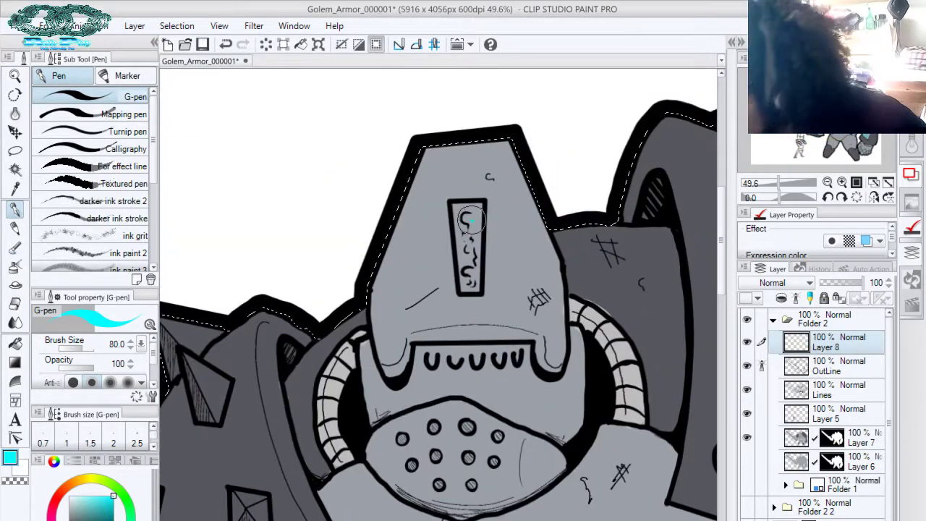
{"action": "mouse_move", "coordinate": [468, 212]}
{"action": "left_mouse_down"}
{"action": "mouse_move", "coordinate": [456, 210]}
{"action": "mouse_move", "coordinate": [461, 289]}
{"action": "left_mouse_up"}
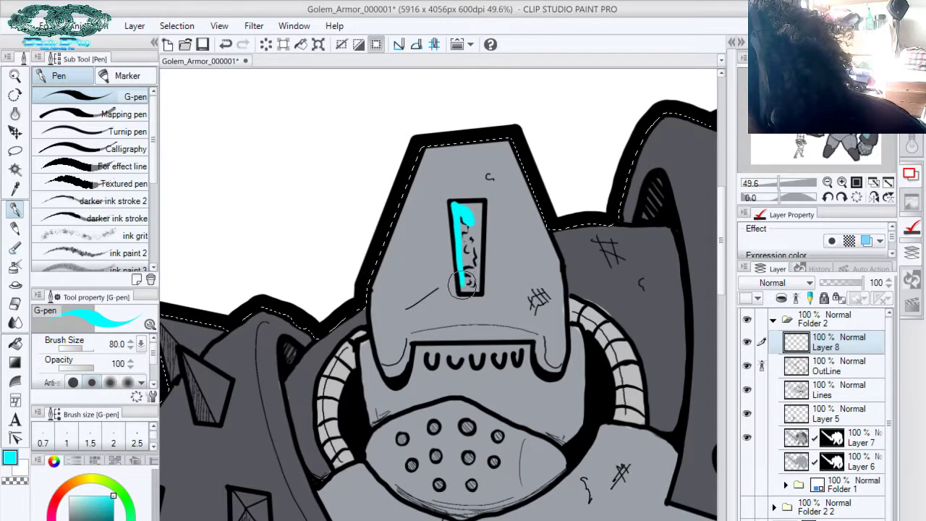
{"action": "key", "text": "bracketleft"}
{"action": "key", "text": "bracketleft"}
{"action": "key", "text": "bracketleft"}
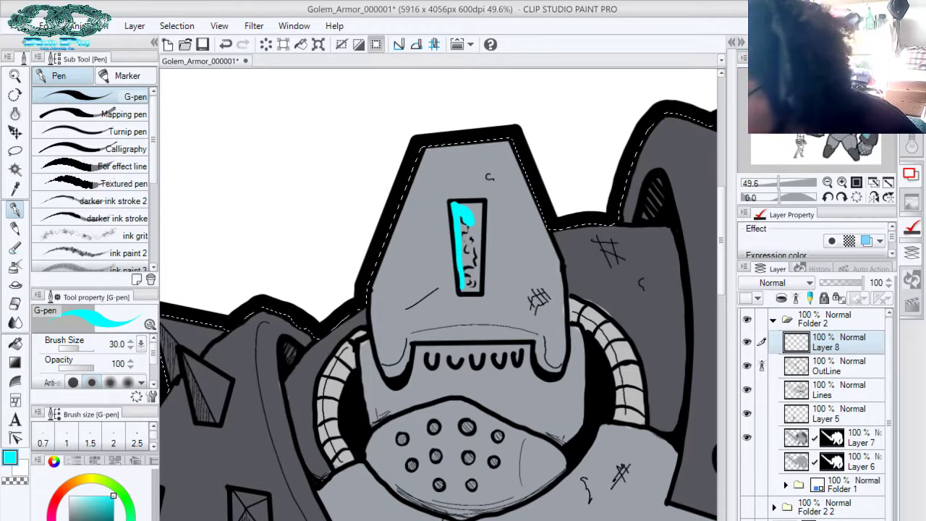
{"action": "key", "text": "bracketleft"}
{"action": "key", "text": "bracketleft"}
{"action": "key", "text": "bracketleft"}
{"action": "mouse_move", "coordinate": [459, 291]}
{"action": "left_mouse_down"}
{"action": "mouse_move", "coordinate": [482, 200]}
{"action": "mouse_move", "coordinate": [451, 201]}
{"action": "mouse_move", "coordinate": [450, 193]}
{"action": "left_mouse_up"}
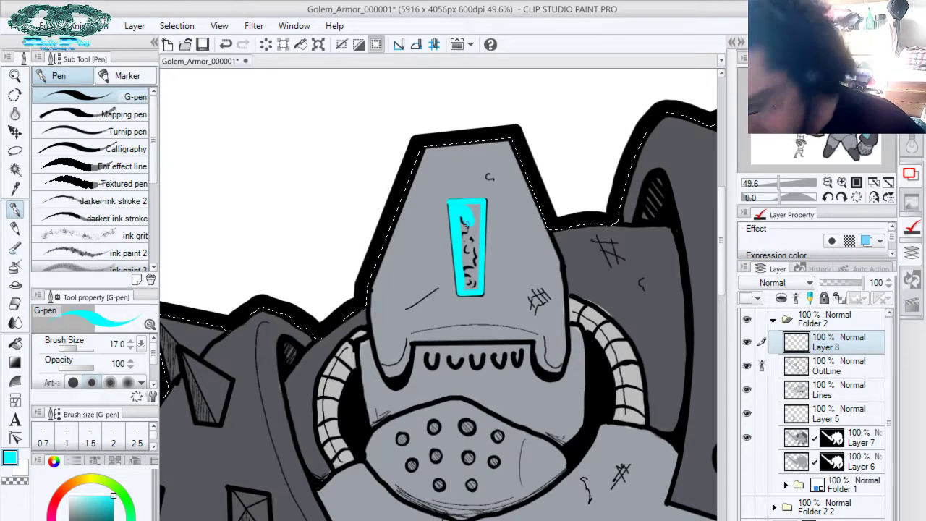
Fill the inside of the helmet slot with cyan and clear the selection
{"action": "key", "text": "g"}
{"action": "left_click", "coordinate": [479, 245]}
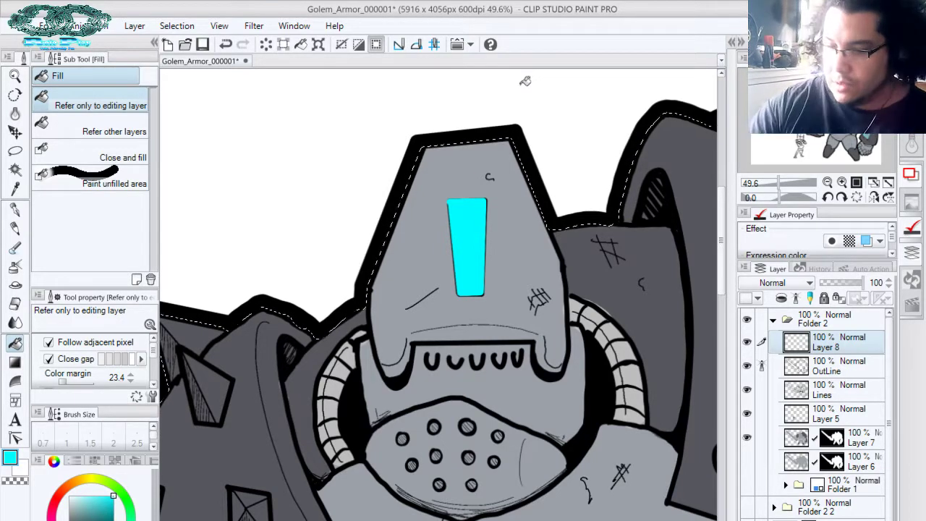
{"action": "key", "text": "ctrl+d"}
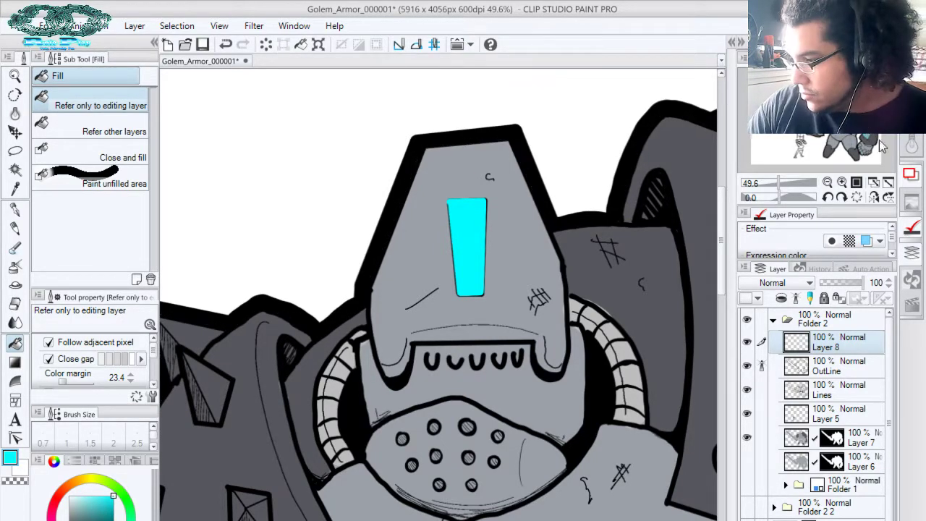
Create a layer folder above Layer 8 inside Folder 2 and name it temp
{"action": "key", "text": "ctrl+g"}
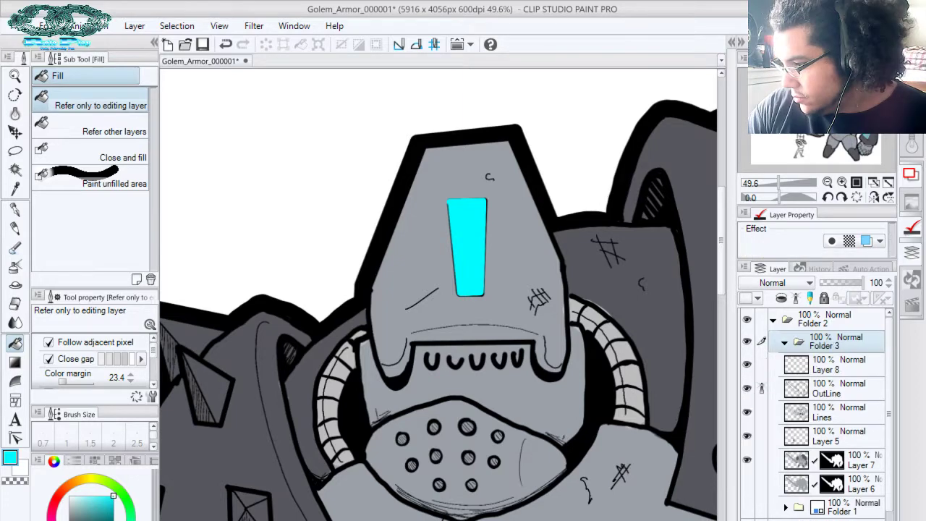
{"action": "double_click", "coordinate": [832, 346]}
{"action": "type", "text": "temp"}
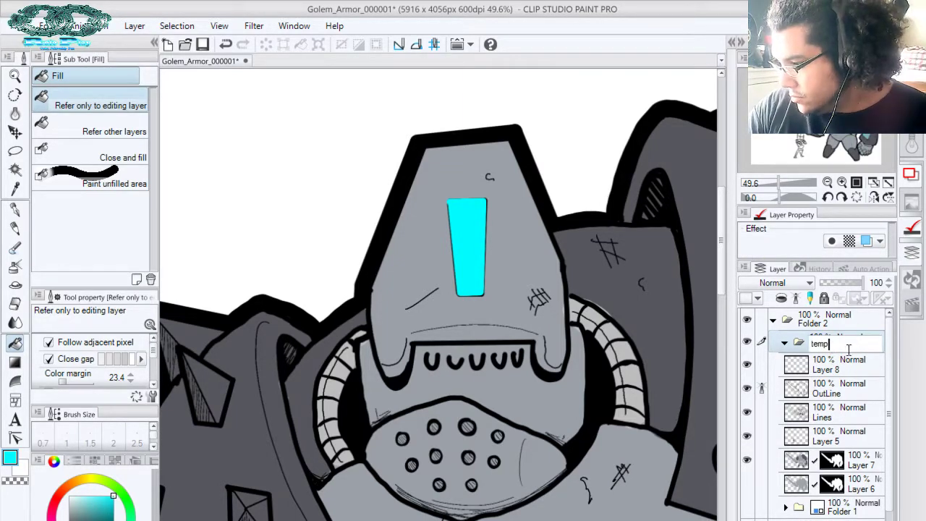
Move Layer 8 into the temp folder, duplicate it there and make the lower copy active
{"action": "left_click_drag", "start_coordinate": [859, 367], "coordinate": [846, 351]}
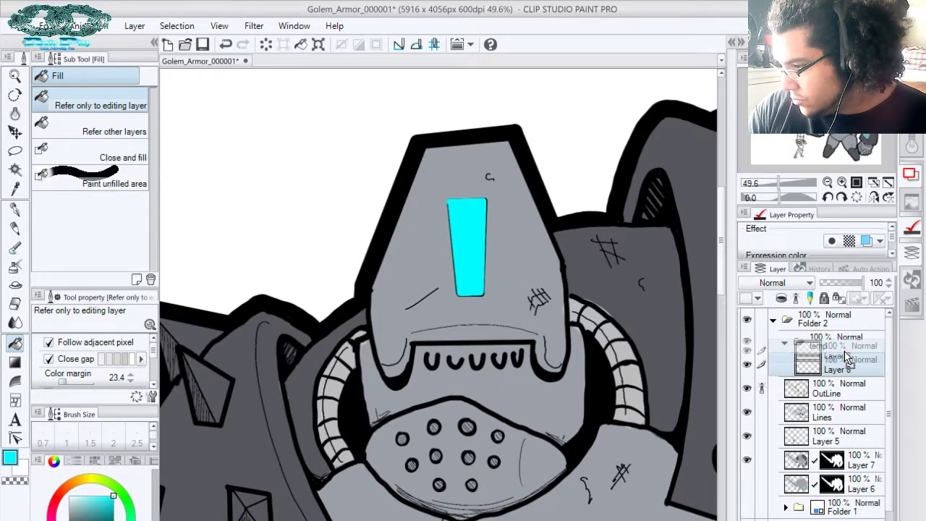
{"action": "left_click_drag", "start_coordinate": [852, 363], "coordinate": [854, 350]}
{"action": "left_click", "coordinate": [848, 388]}
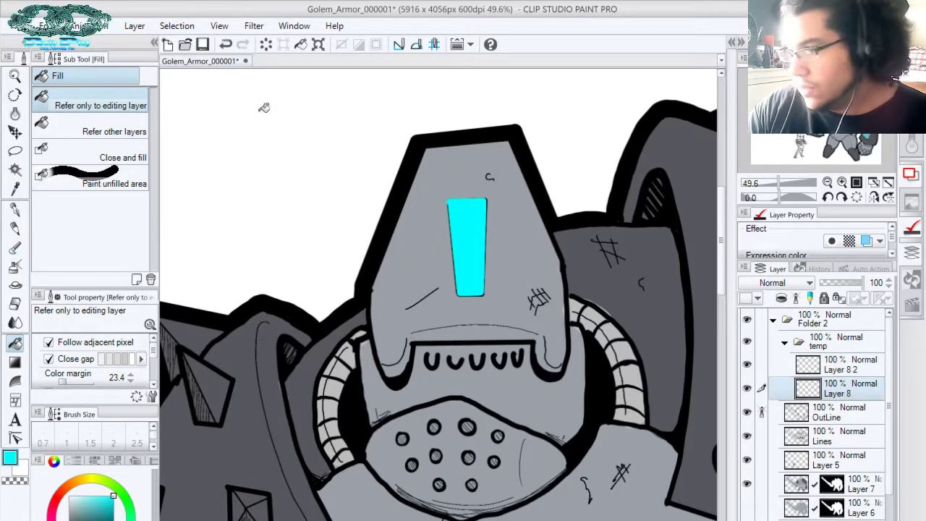
Try a wide Gaussian blur on Layer 8 for a soft cyan glow, checking it on the forearm glyphs with Layer 8 2 hidden
{"action": "left_click", "coordinate": [252, 27]}
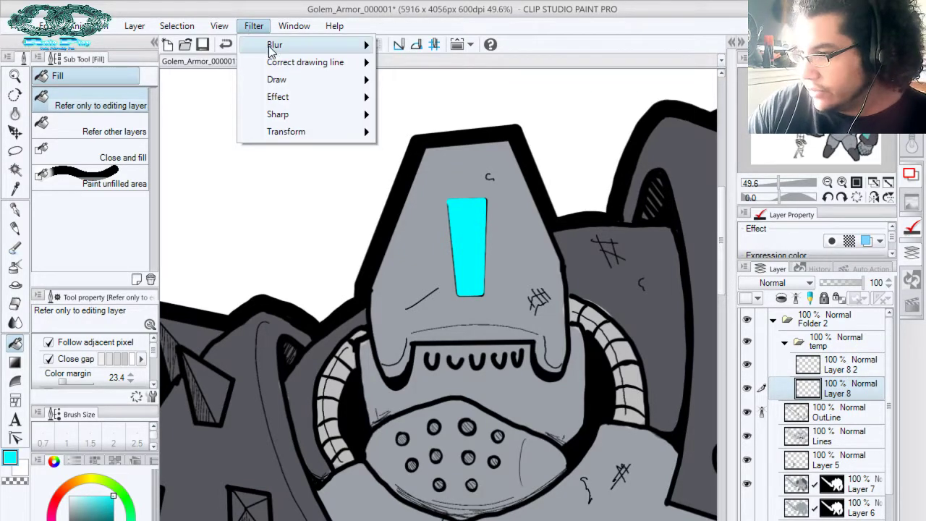
{"action": "mouse_move", "coordinate": [273, 51]}
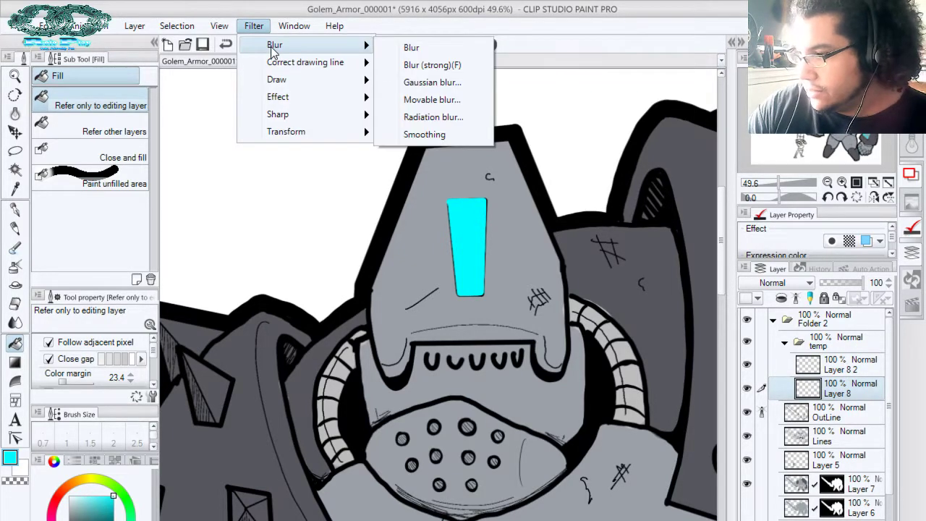
{"action": "left_click", "coordinate": [450, 83]}
{"action": "left_click", "coordinate": [587, 147]}
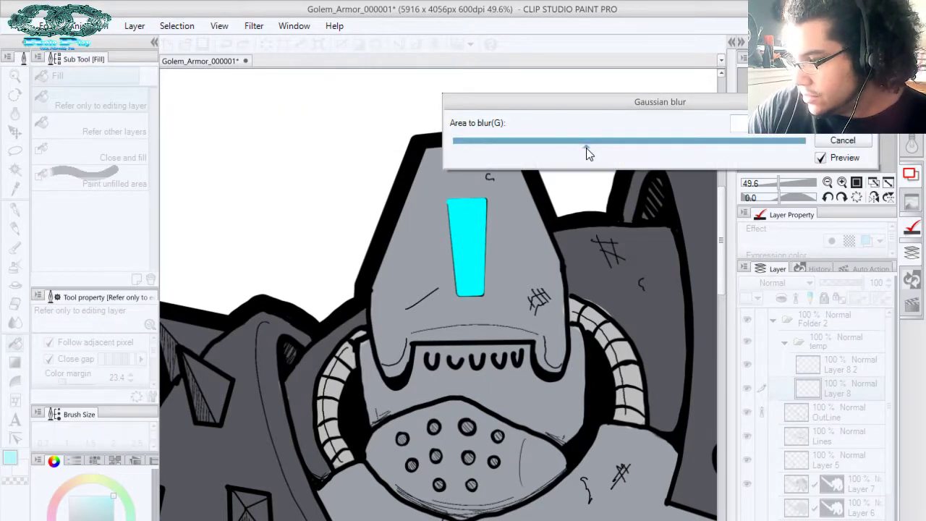
{"action": "left_click_drag", "start_coordinate": [586, 148], "coordinate": [608, 144]}
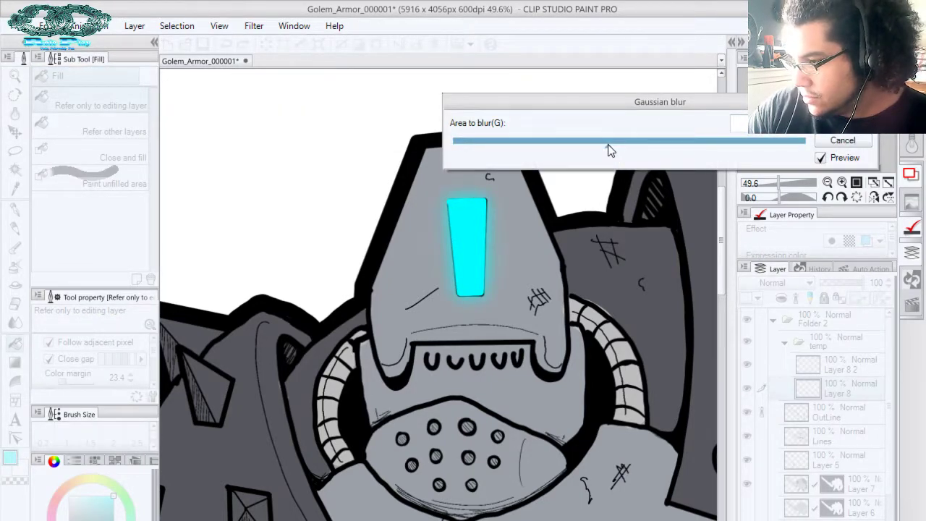
{"action": "left_click", "coordinate": [642, 142]}
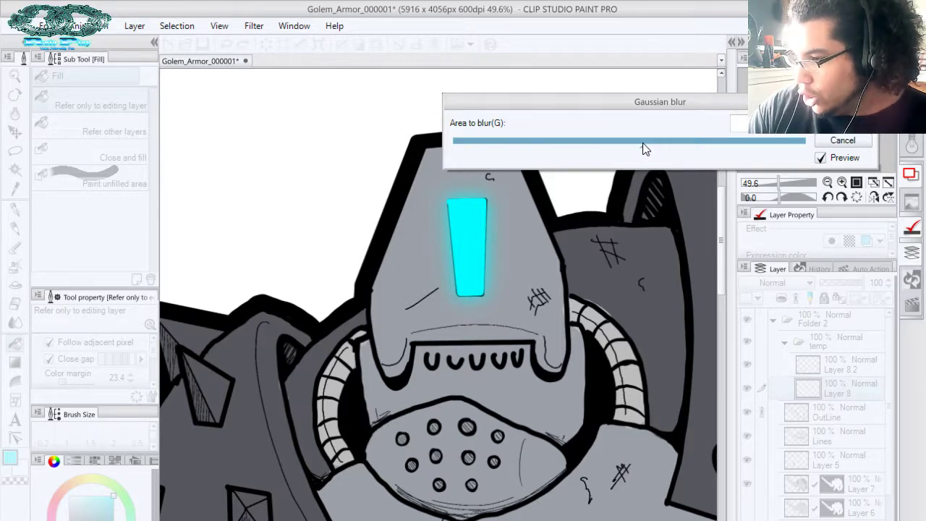
{"action": "left_click", "coordinate": [696, 140]}
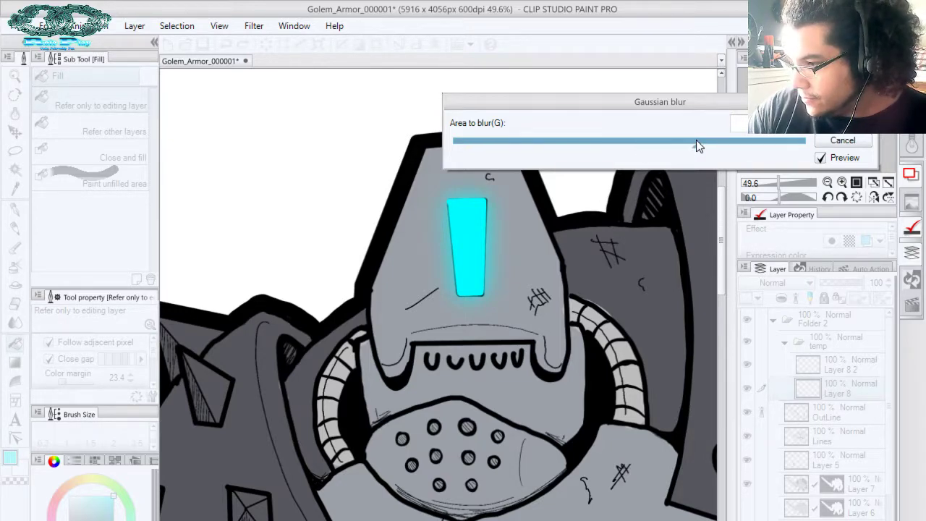
{"action": "left_click", "coordinate": [766, 141]}
{"action": "left_click_drag", "start_coordinate": [766, 139], "coordinate": [722, 145]}
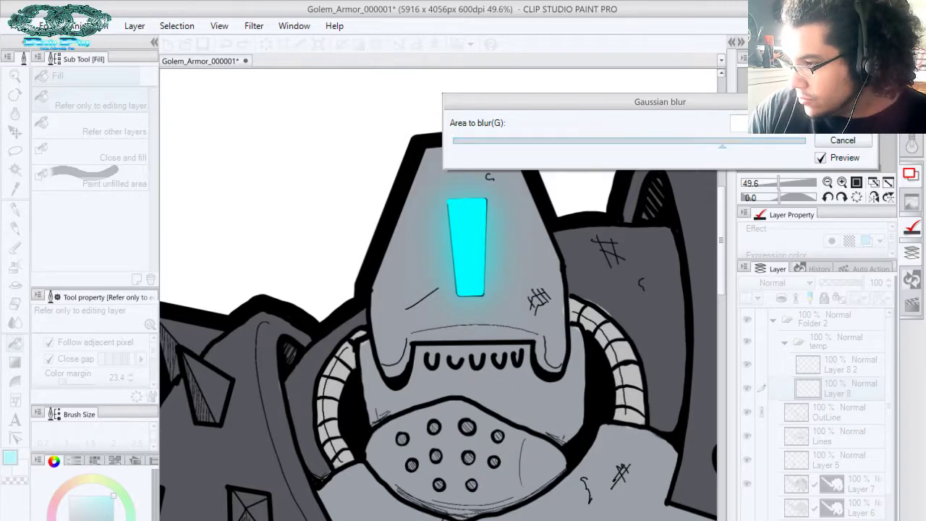
{"action": "left_click", "coordinate": [842, 123]}
{"action": "left_click", "coordinate": [865, 139]}
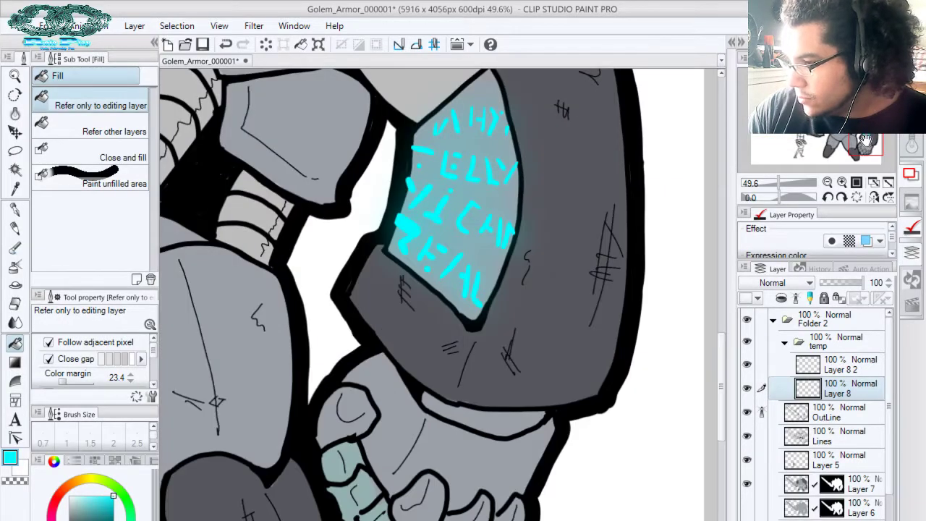
{"action": "left_click", "coordinate": [748, 365]}
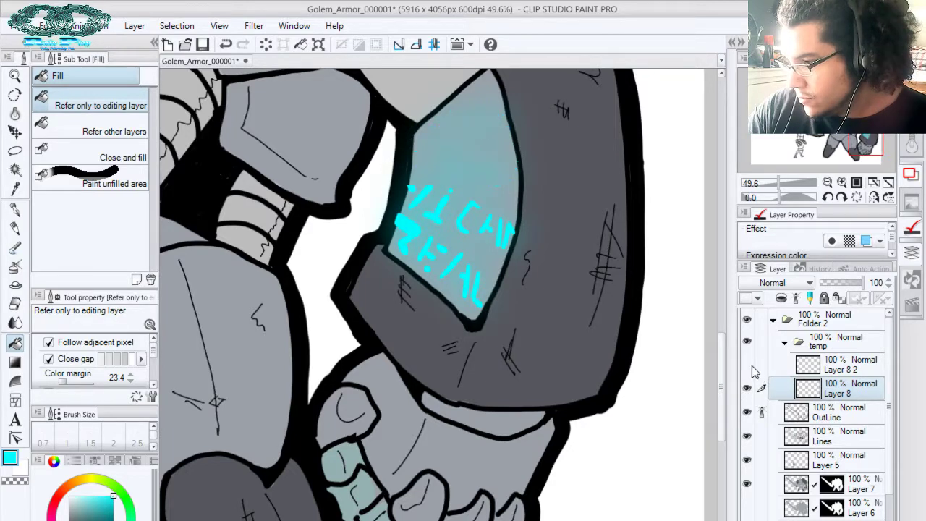
{"action": "left_click", "coordinate": [748, 365]}
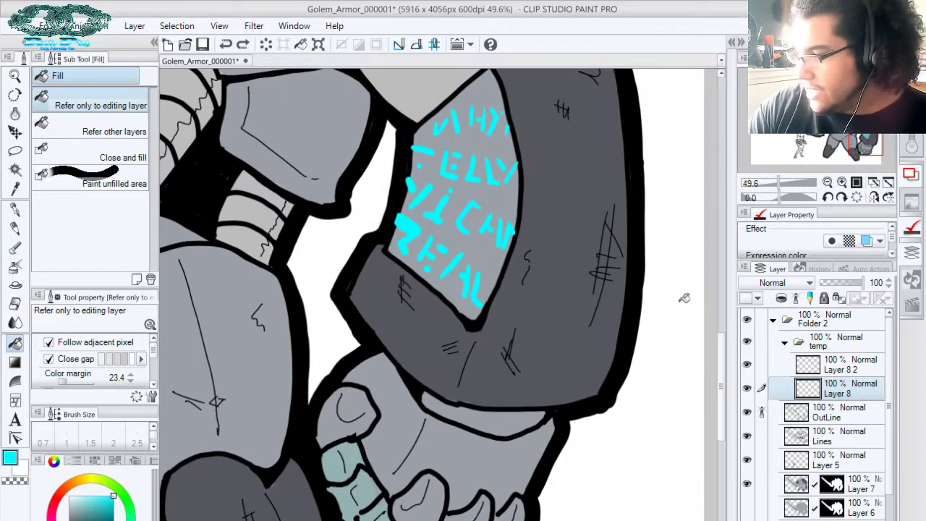
Hide Layer 8 2 and apply a moderate Gaussian blur to Layer 8 so the cyan glyphs turn into a soft glow
{"action": "left_click", "coordinate": [748, 366]}
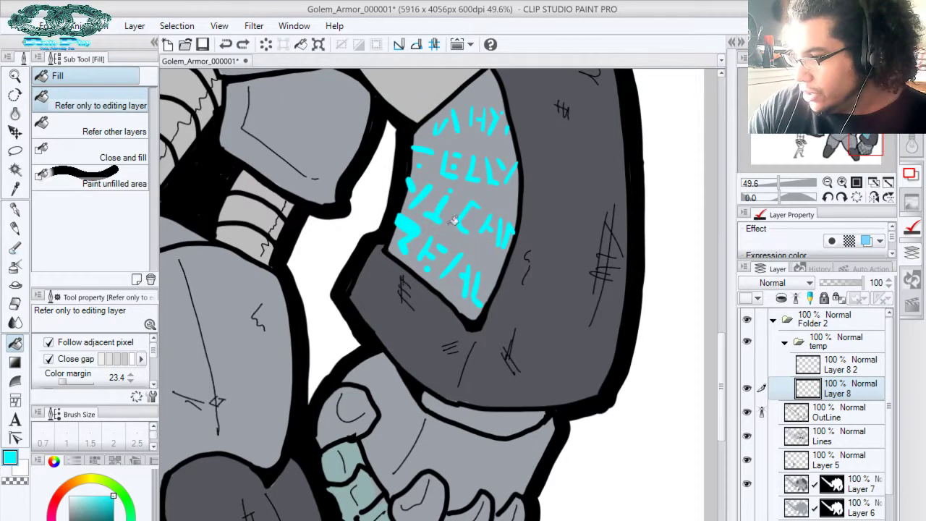
{"action": "left_click", "coordinate": [254, 26]}
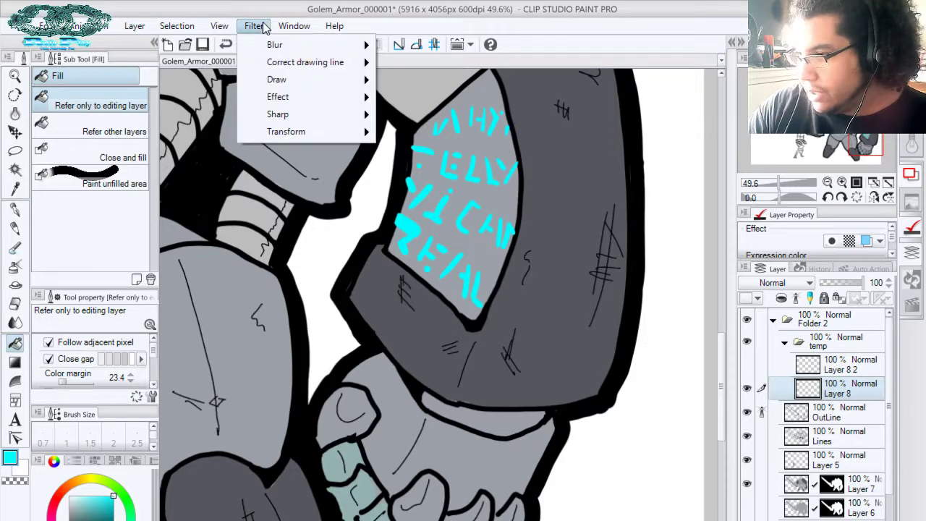
{"action": "mouse_move", "coordinate": [275, 45]}
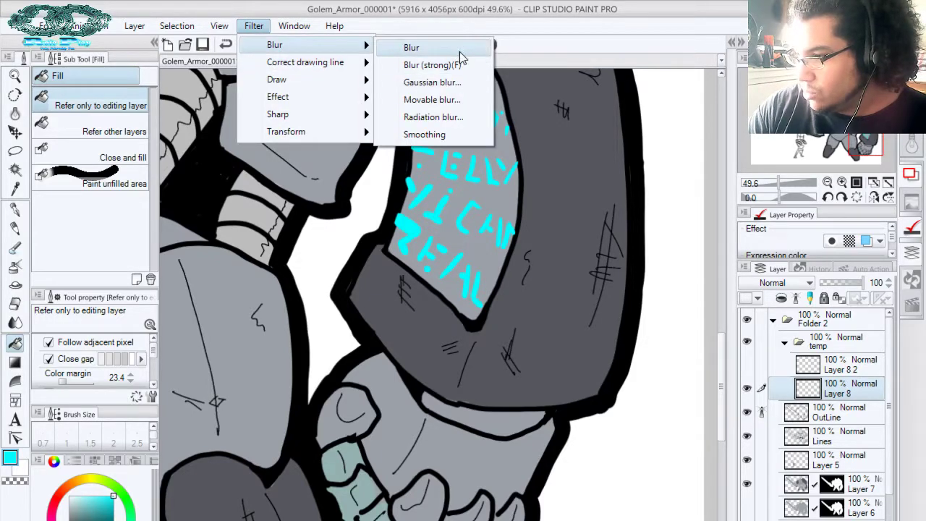
{"action": "left_click", "coordinate": [465, 85]}
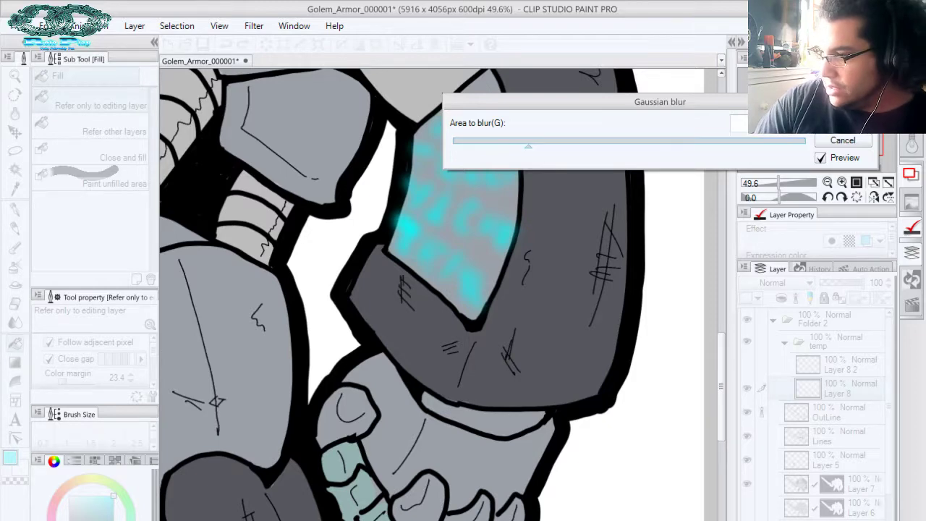
{"action": "left_click", "coordinate": [842, 123]}
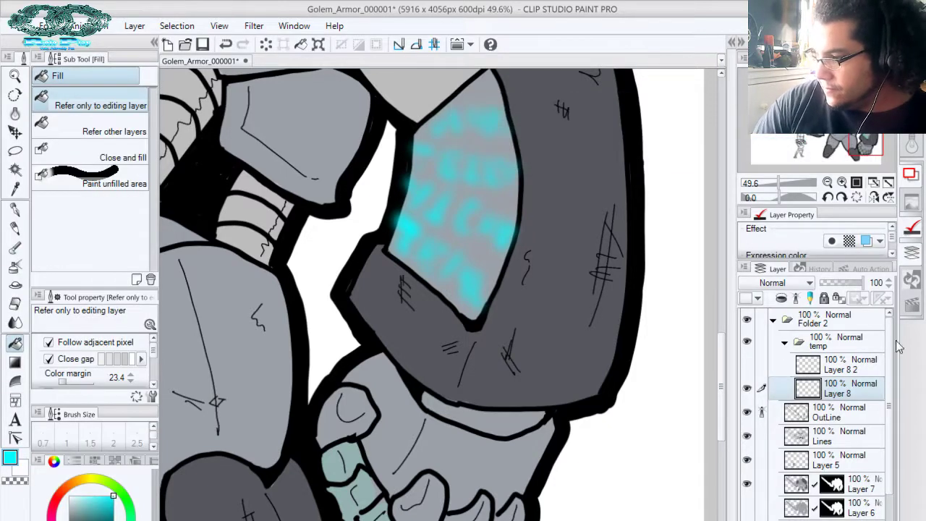
Load the glyph shapes of Layer 8 2 as a selection and create a new layer above the blurred Layer 8
{"action": "left_click", "coordinate": [812, 369], "text": "ctrl"}
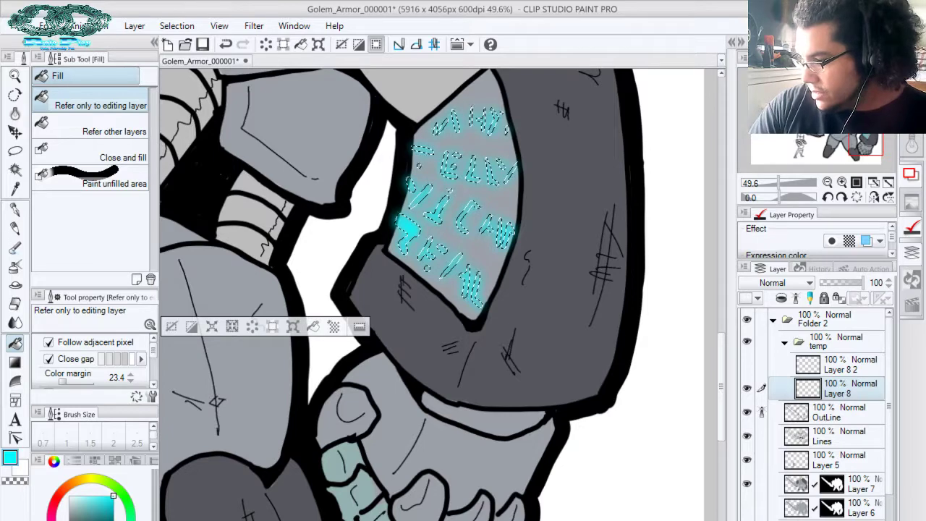
{"action": "key", "text": "ctrl+shift+n"}
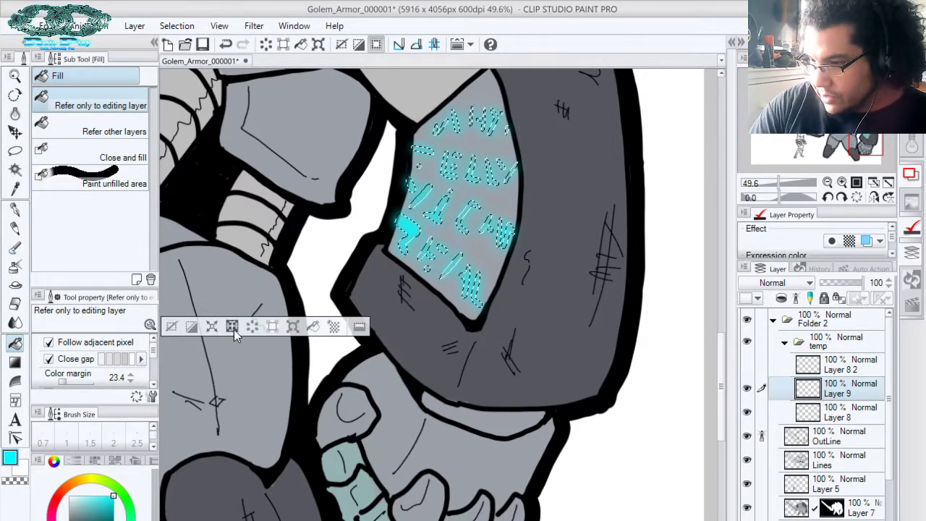
{"action": "left_click", "coordinate": [232, 327]}
{"action": "left_click", "coordinate": [564, 248]}
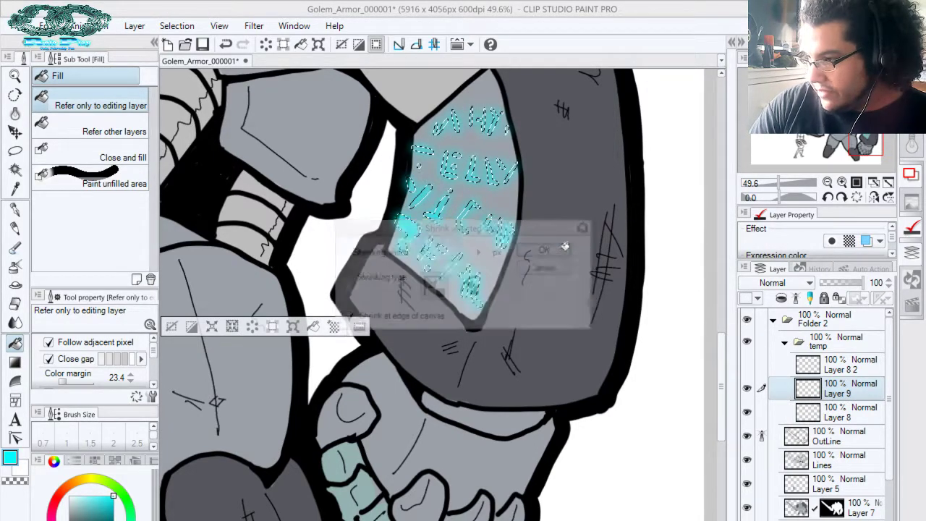
{"action": "key", "text": "ctrl+z"}
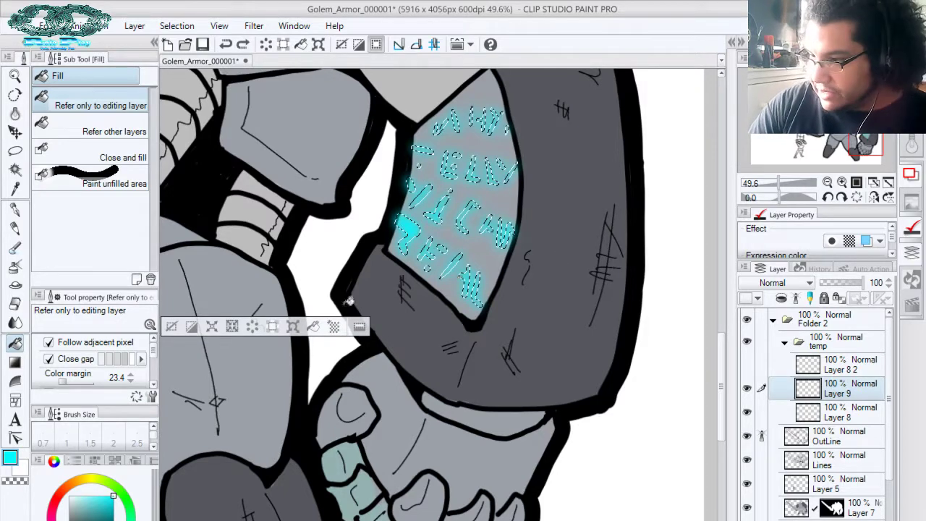
Shrink the glyph selection by 2 px and fill it with pale cyan on the new layer, clearing the selection
{"action": "left_click", "coordinate": [232, 327]}
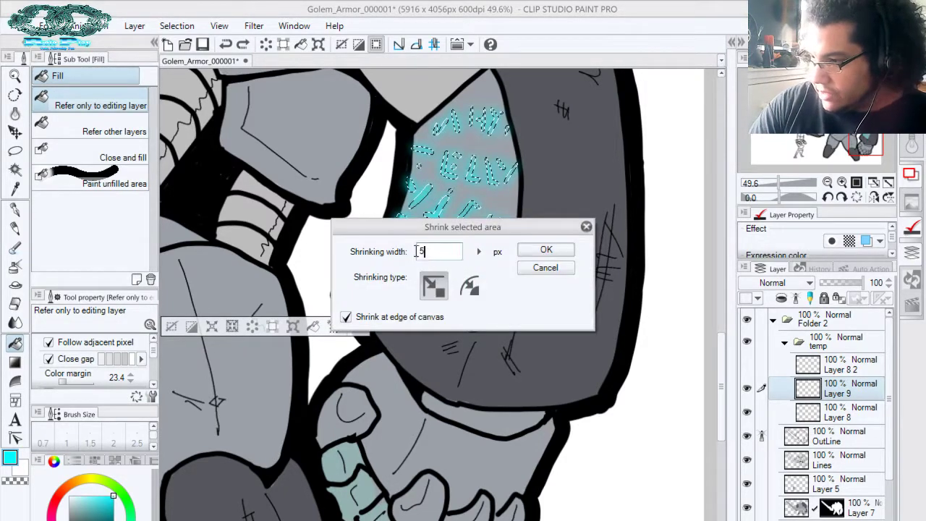
{"action": "type", "text": "2"}
{"action": "key", "text": "Return"}
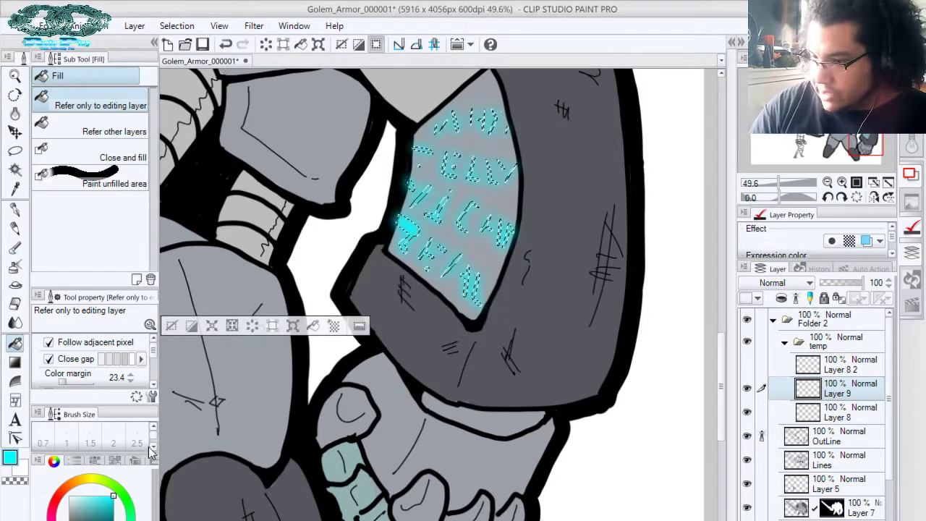
{"action": "left_click", "coordinate": [76, 498]}
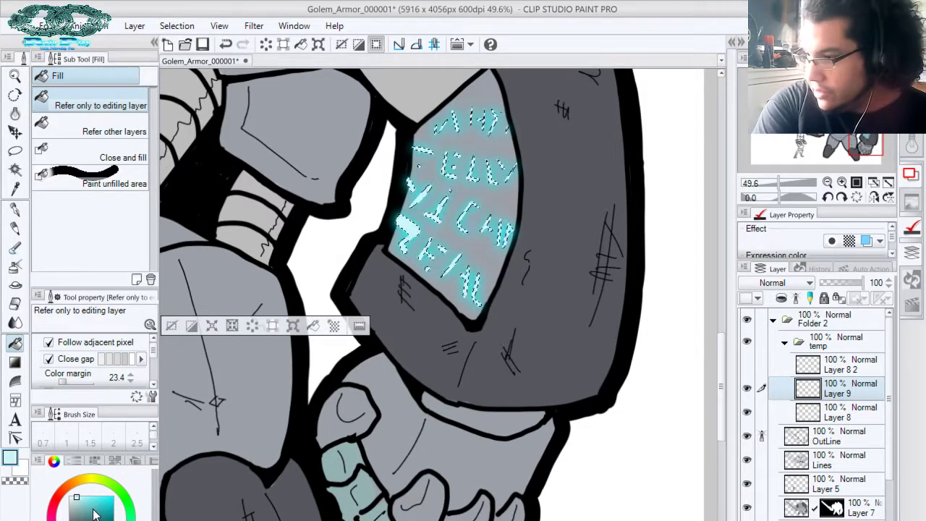
{"action": "key", "text": "ctrl+d"}
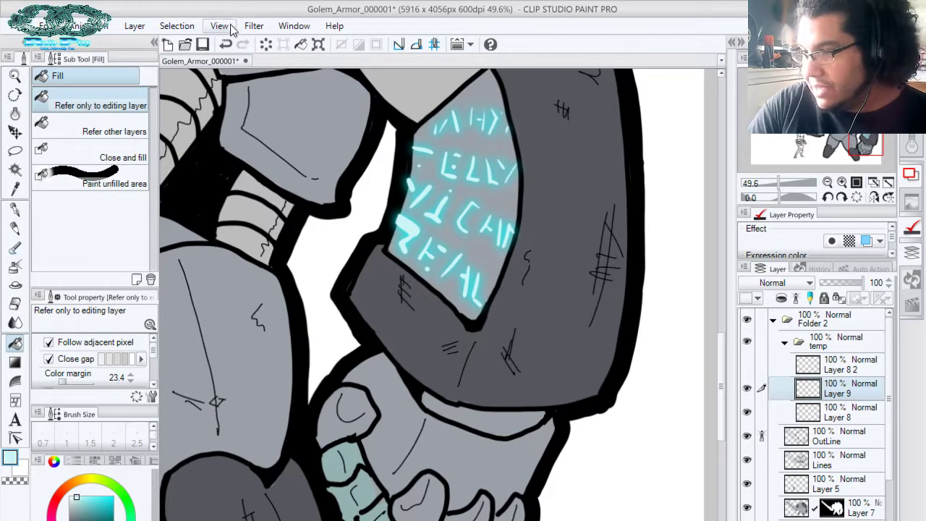
Try a slight Gaussian blur on the pale cyan glyph layer
{"action": "left_click", "coordinate": [254, 26]}
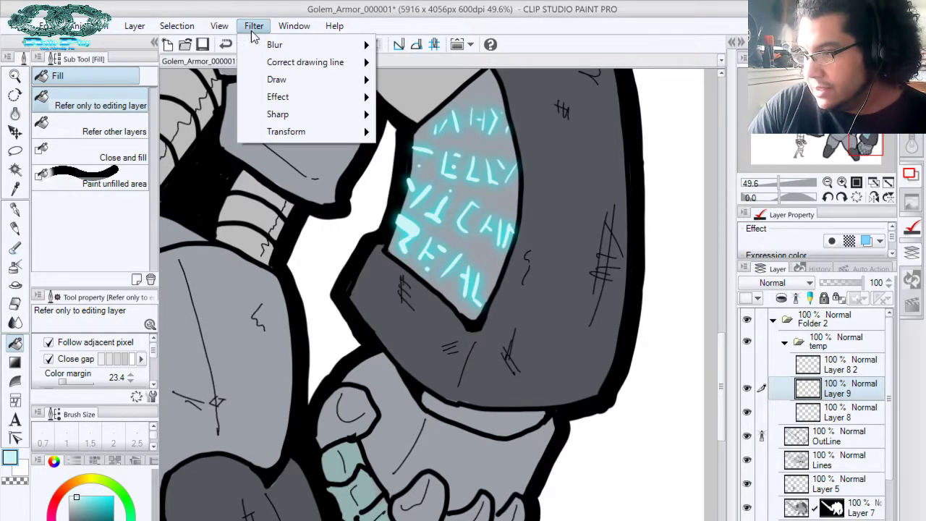
{"action": "mouse_move", "coordinate": [269, 45]}
{"action": "left_click", "coordinate": [428, 82]}
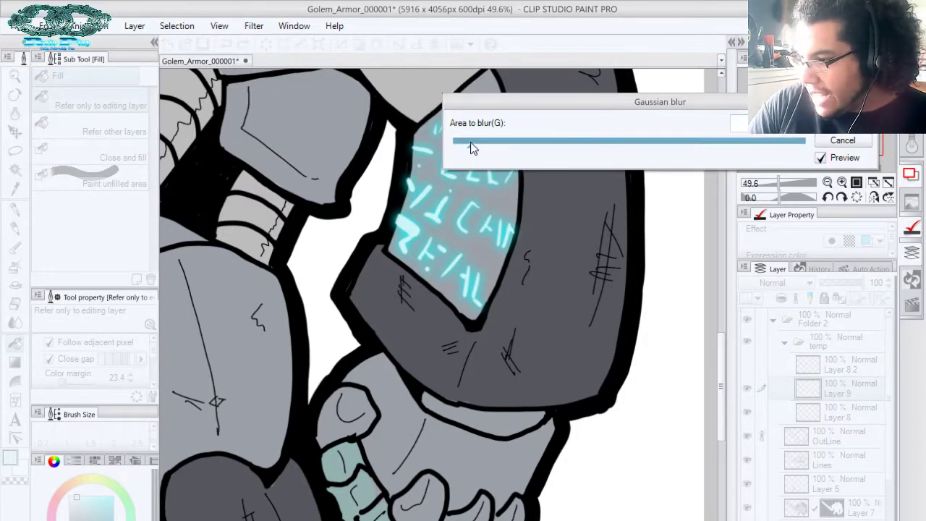
{"action": "left_click", "coordinate": [496, 139]}
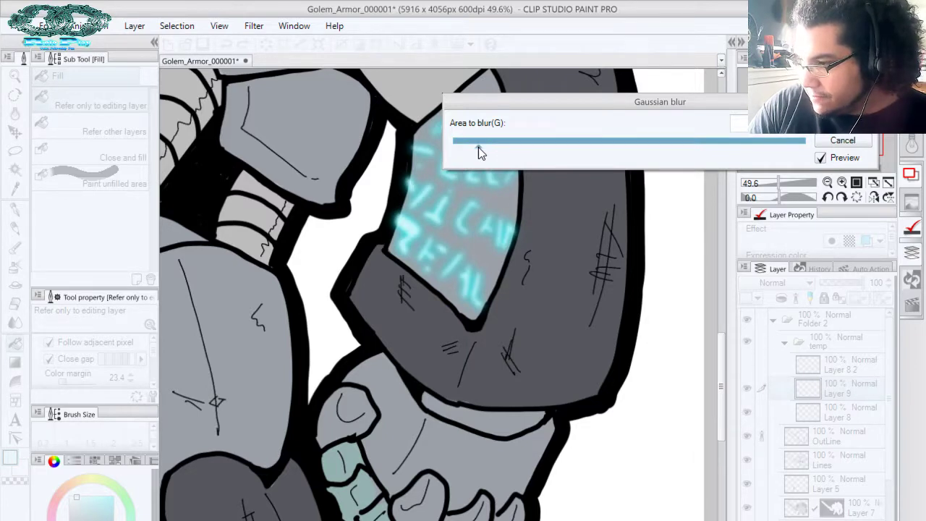
{"action": "left_click_drag", "start_coordinate": [478, 147], "coordinate": [473, 146]}
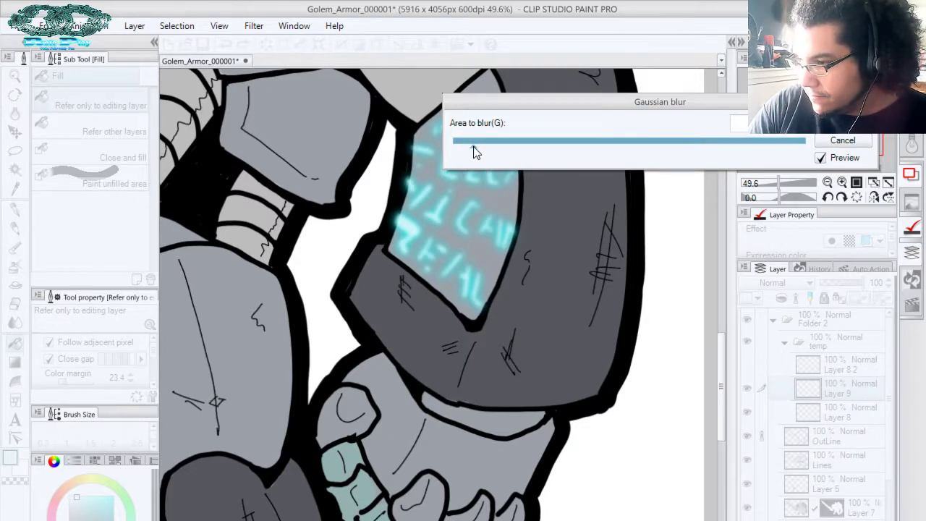
{"action": "left_click", "coordinate": [832, 125]}
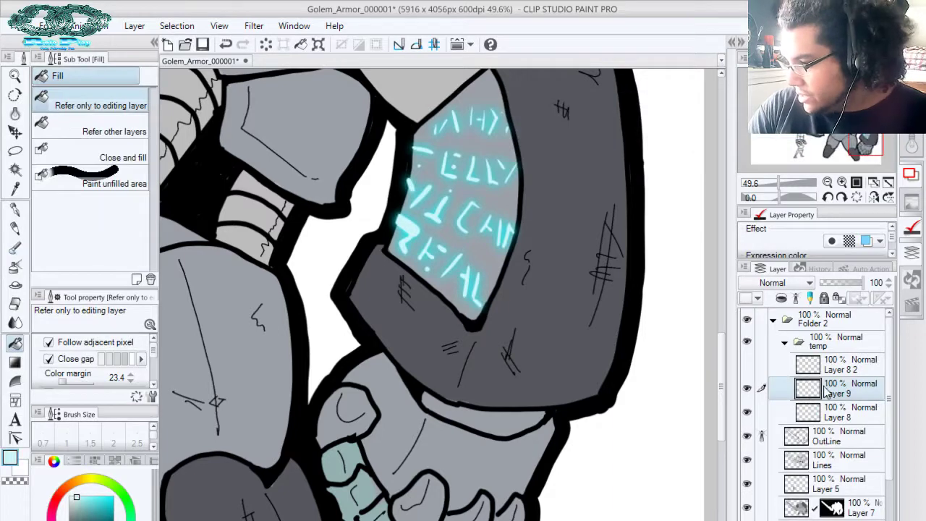
Duplicate the pale cyan Layer 9, hide the copy and make the original Layer 9 active
{"action": "mouse_move", "coordinate": [834, 386]}
{"action": "left_mouse_down"}
{"action": "mouse_move", "coordinate": [840, 376]}
{"action": "mouse_move", "coordinate": [842, 383]}
{"action": "left_mouse_up"}
{"action": "left_click", "coordinate": [747, 389]}
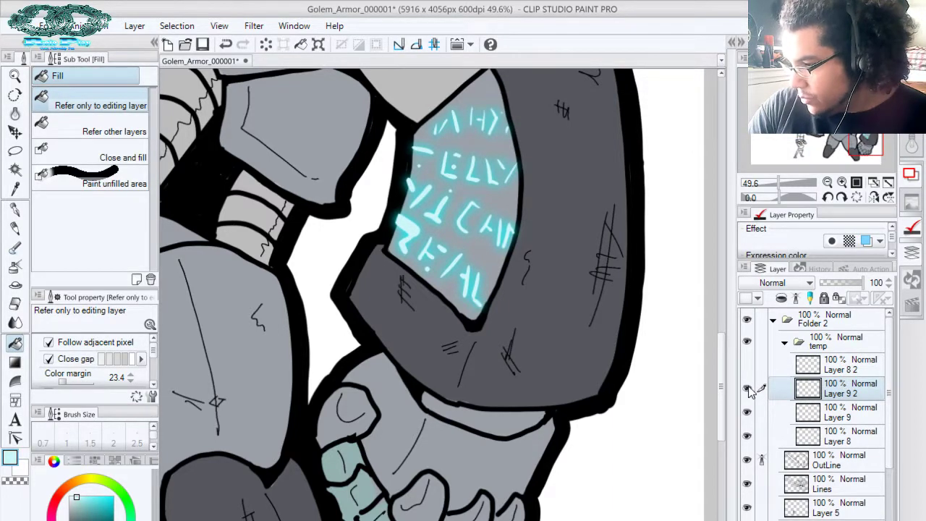
{"action": "left_click", "coordinate": [832, 418]}
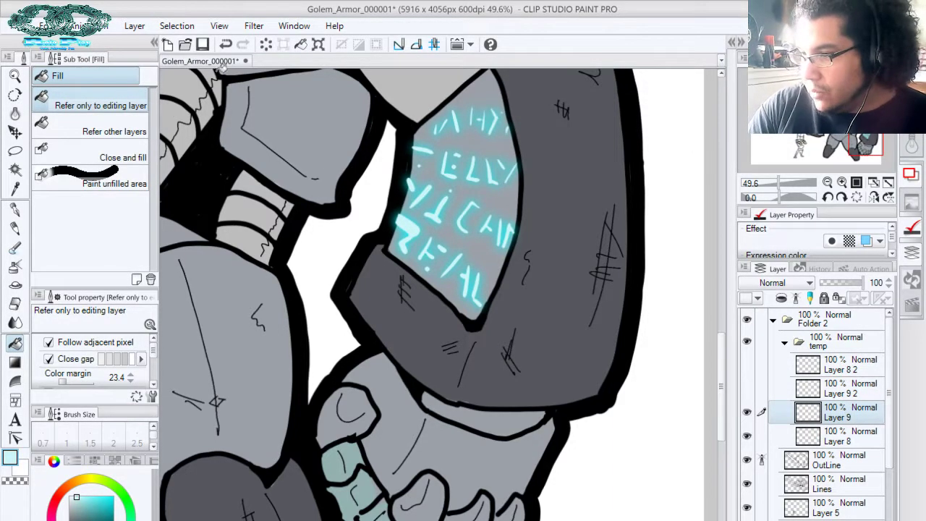
Soften the pale glyphs on Layer 9 with a slight Gaussian blur and make the hidden Layer 9 2 active
{"action": "left_click", "coordinate": [254, 27]}
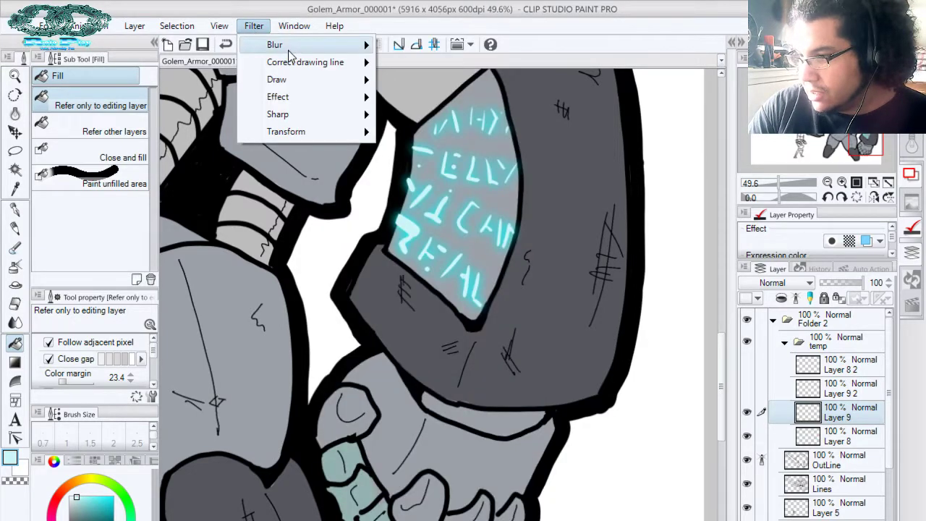
{"action": "mouse_move", "coordinate": [288, 53]}
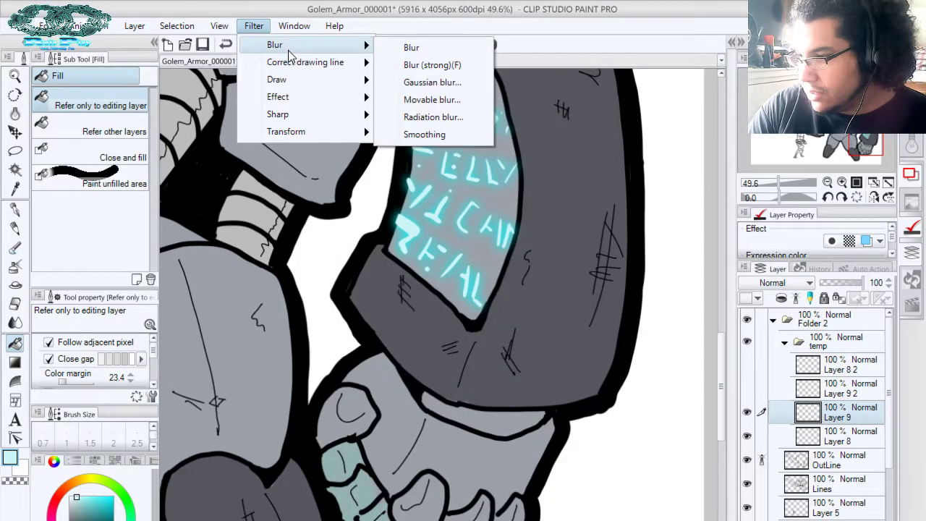
{"action": "left_click", "coordinate": [441, 84]}
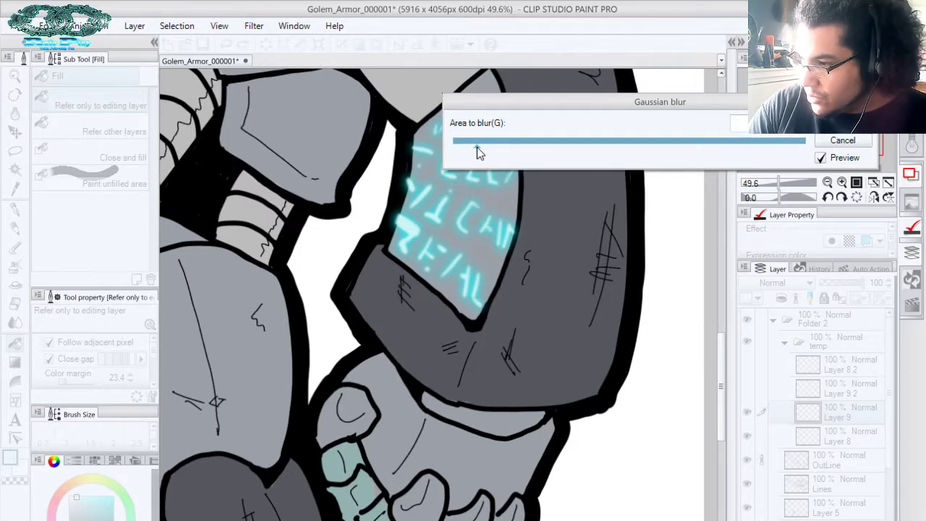
{"action": "left_click", "coordinate": [746, 388]}
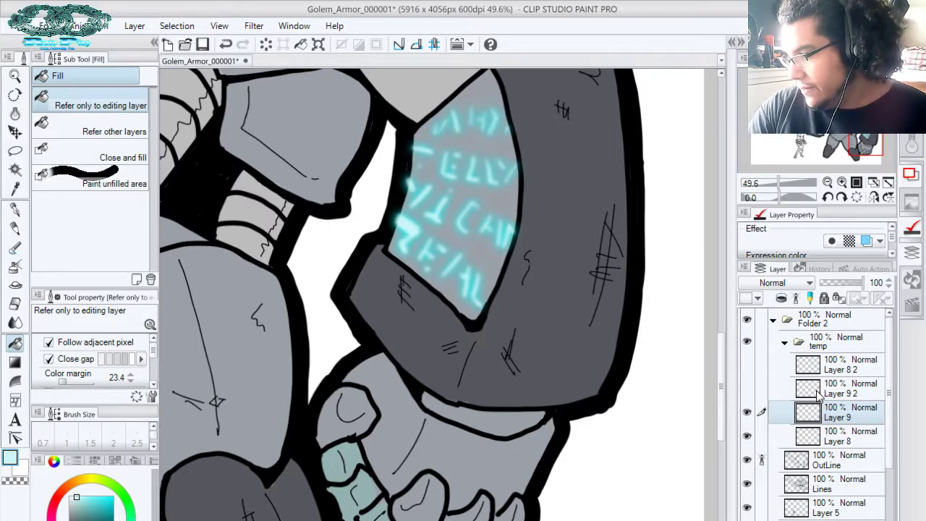
{"action": "left_click", "coordinate": [848, 393]}
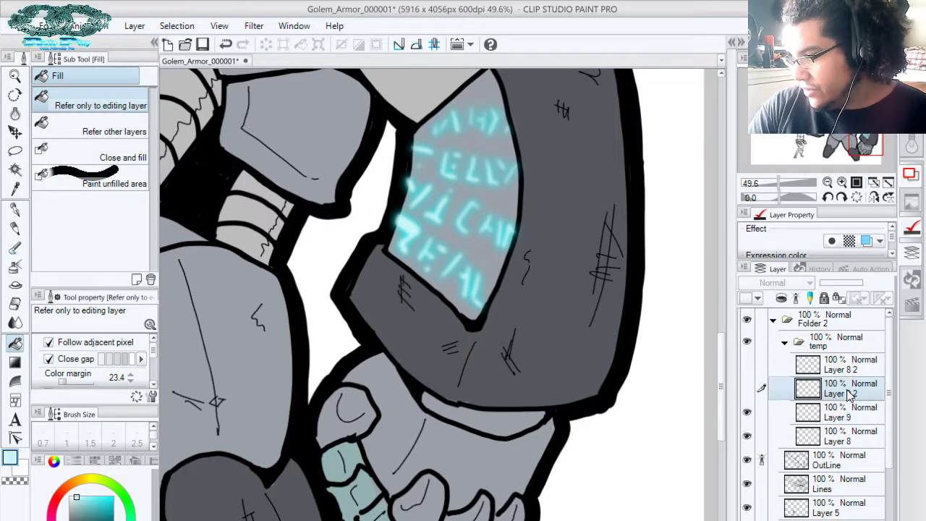
Select the glyph shapes of Layer 9 2 and make that layer visible
{"action": "left_click", "coordinate": [809, 390], "text": "ctrl"}
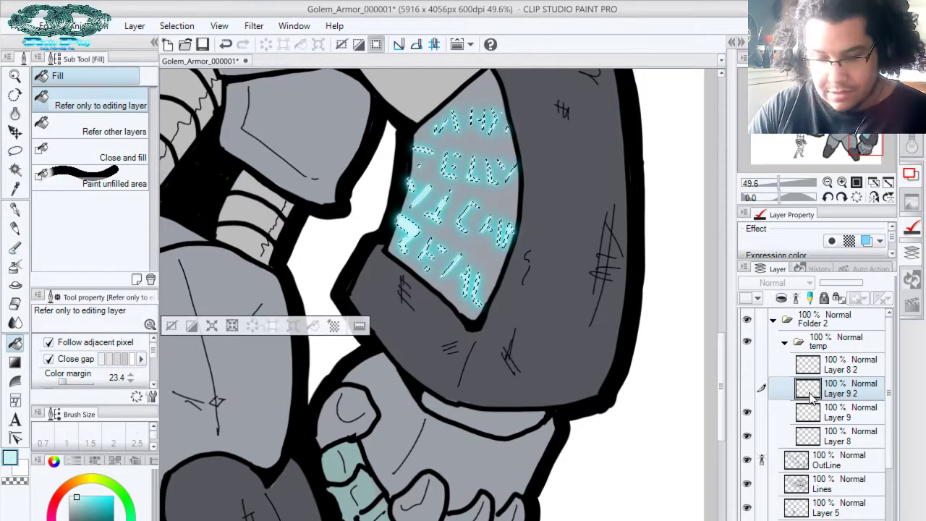
{"action": "left_click", "coordinate": [746, 389]}
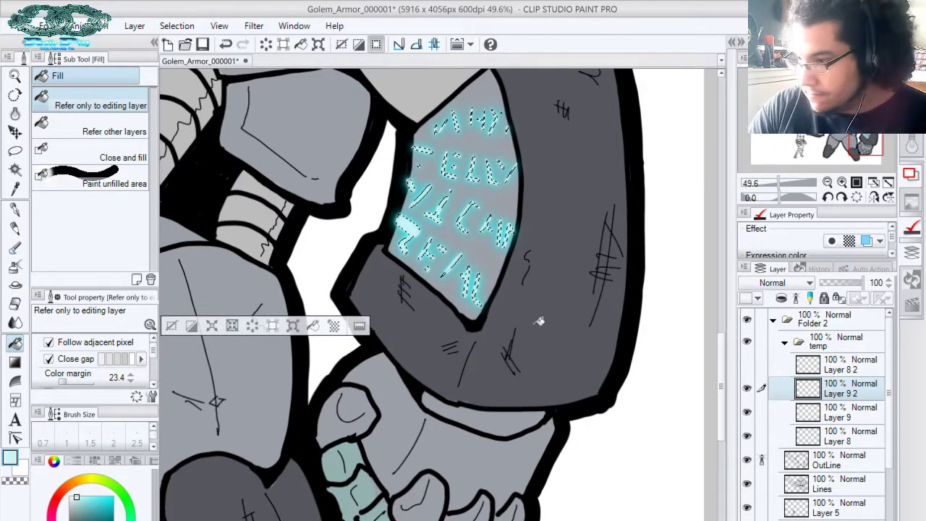
{"action": "left_click", "coordinate": [747, 389]}
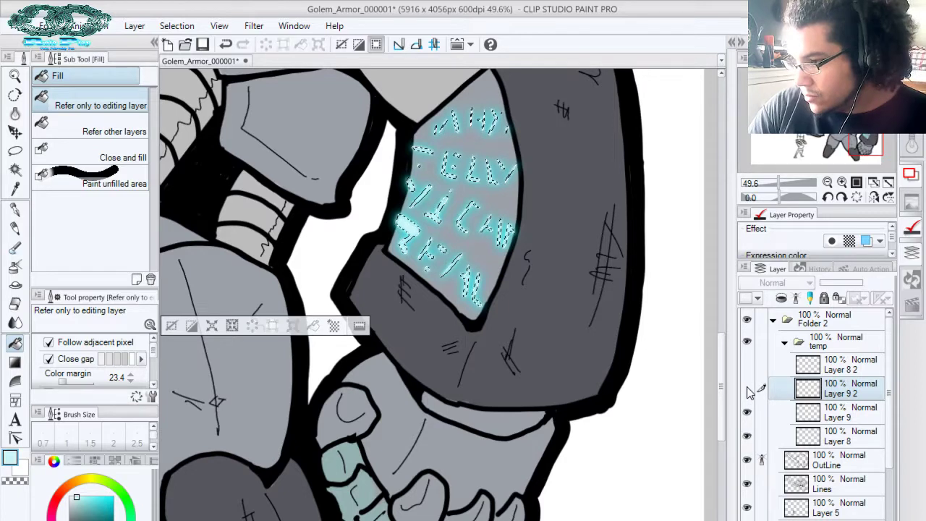
{"action": "left_click", "coordinate": [747, 388]}
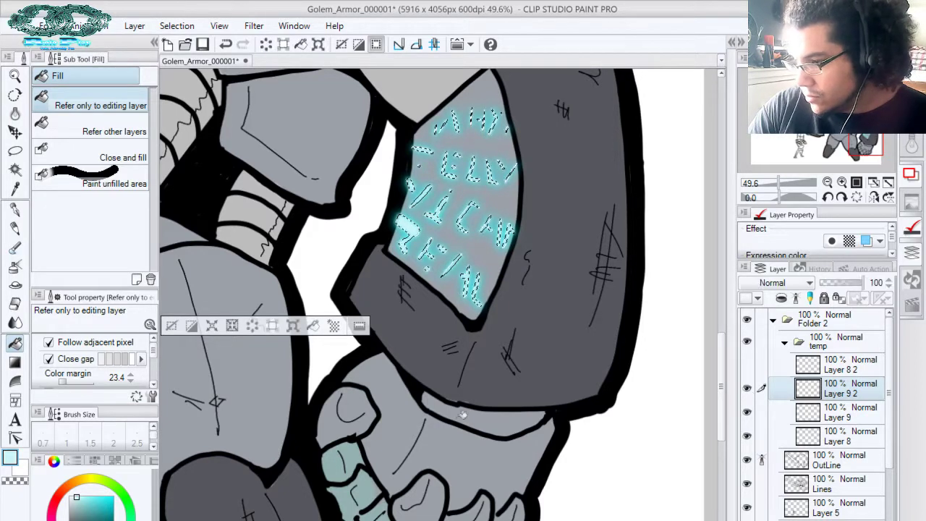
Shrink the glyph selection on Layer 9 2 and fill it with white, clearing the selection
{"action": "left_click", "coordinate": [233, 326]}
{"action": "left_click", "coordinate": [549, 250]}
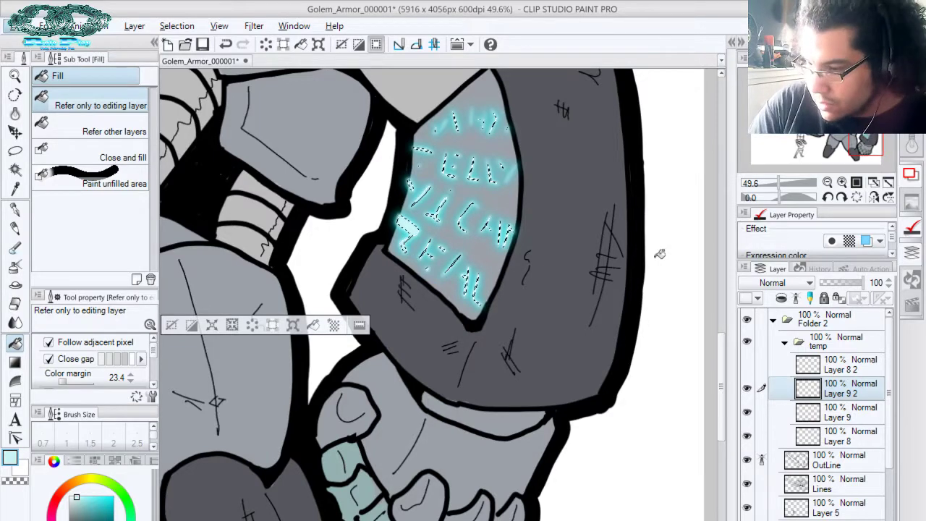
{"action": "left_click_drag", "start_coordinate": [75, 498], "coordinate": [49, 479]}
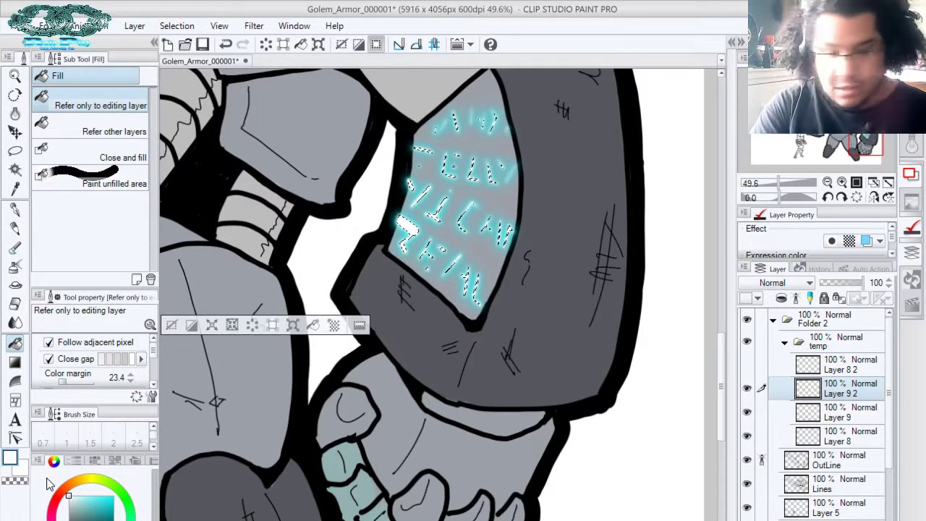
{"action": "key", "text": "ctrl+d"}
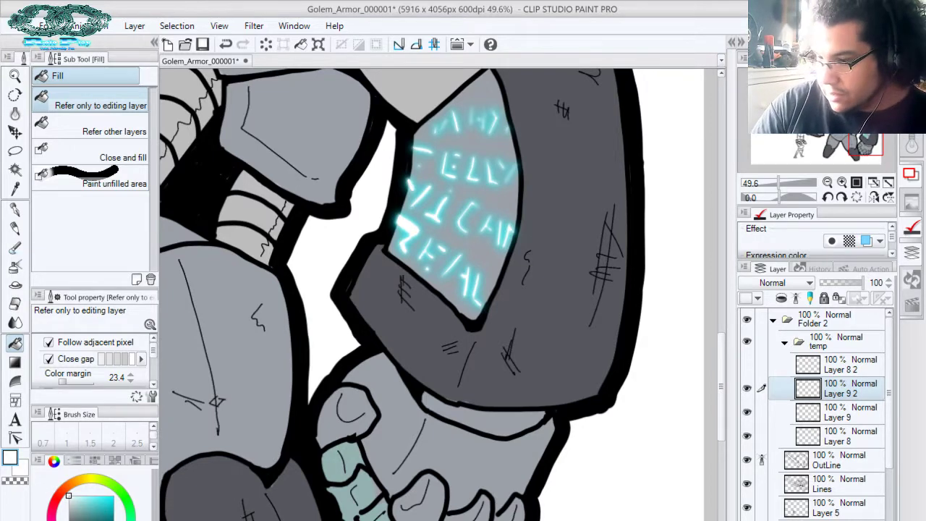
Erase the white fill inside the helmet slot on Layer 9 2 in the temp folder
{"action": "left_click", "coordinate": [785, 342]}
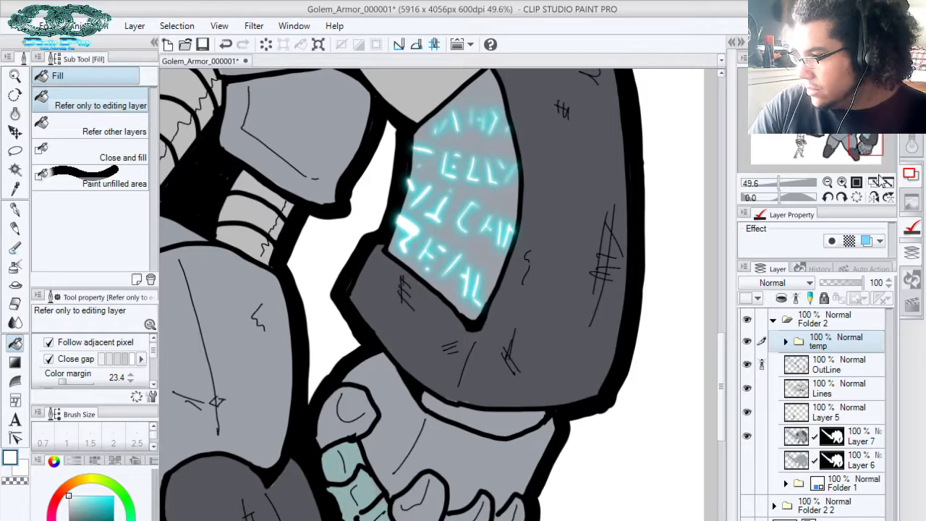
{"action": "left_click", "coordinate": [889, 183]}
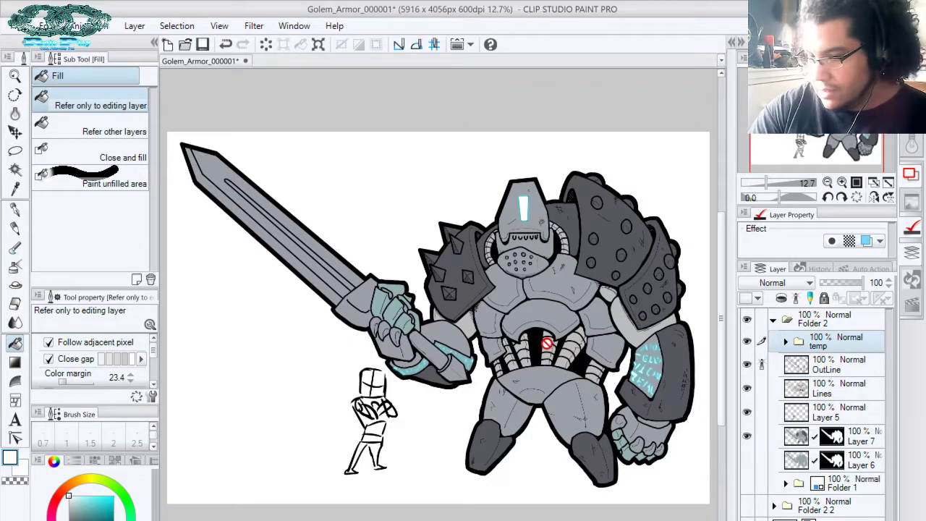
{"action": "left_click", "coordinate": [783, 187]}
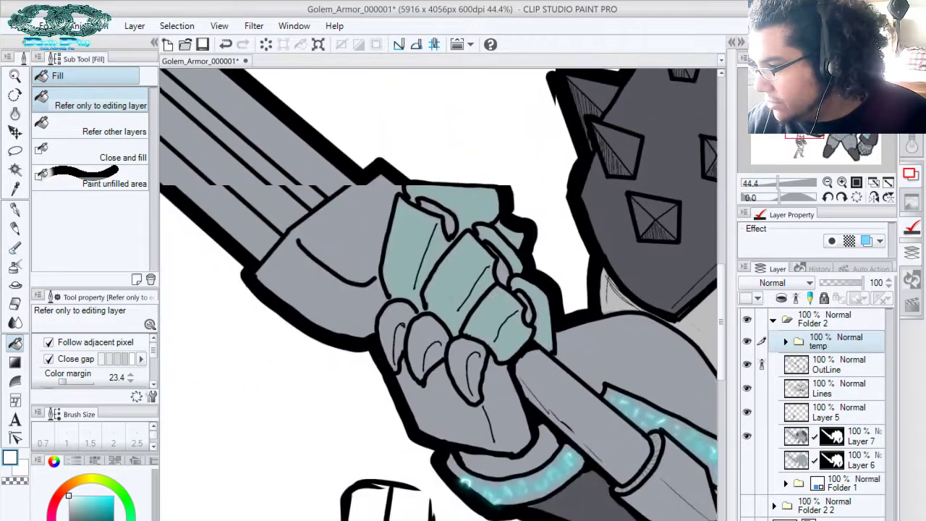
{"action": "left_click_drag", "start_coordinate": [804, 122], "coordinate": [821, 134]}
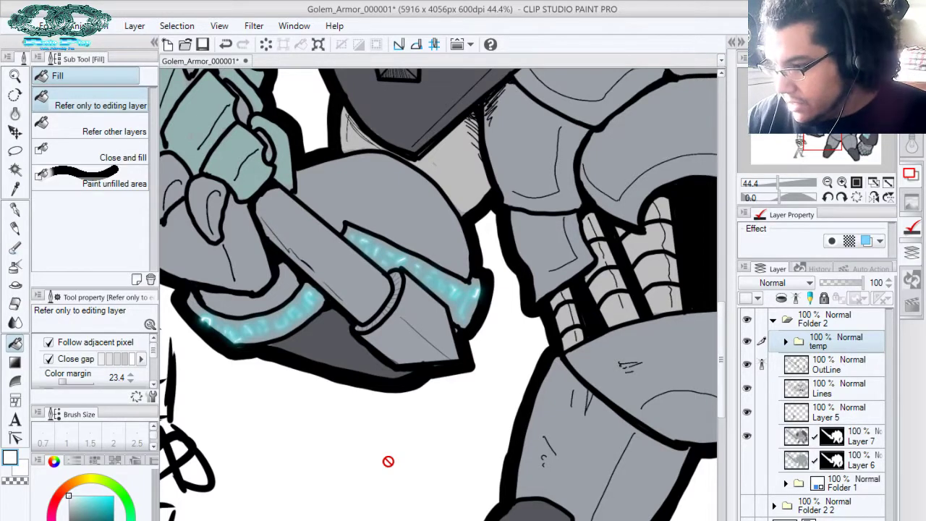
{"action": "left_click_drag", "start_coordinate": [823, 136], "coordinate": [843, 109]}
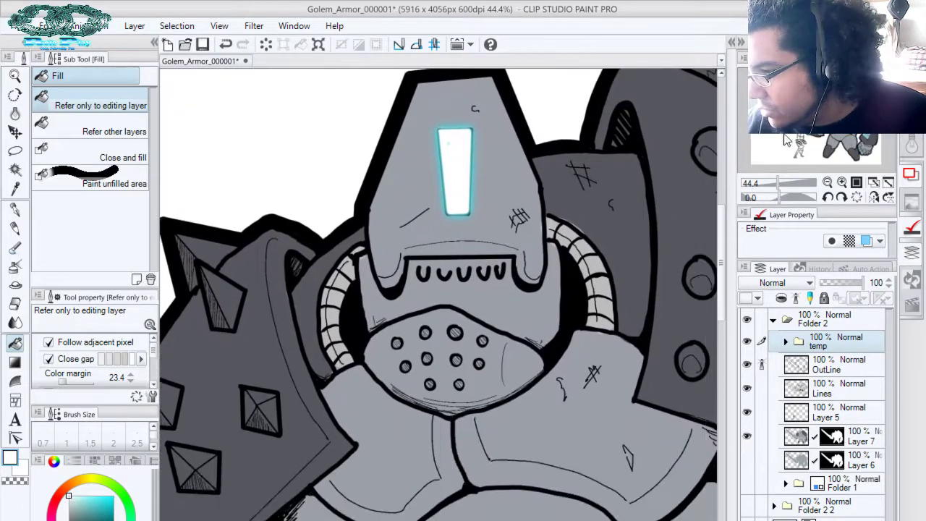
{"action": "left_click", "coordinate": [785, 339]}
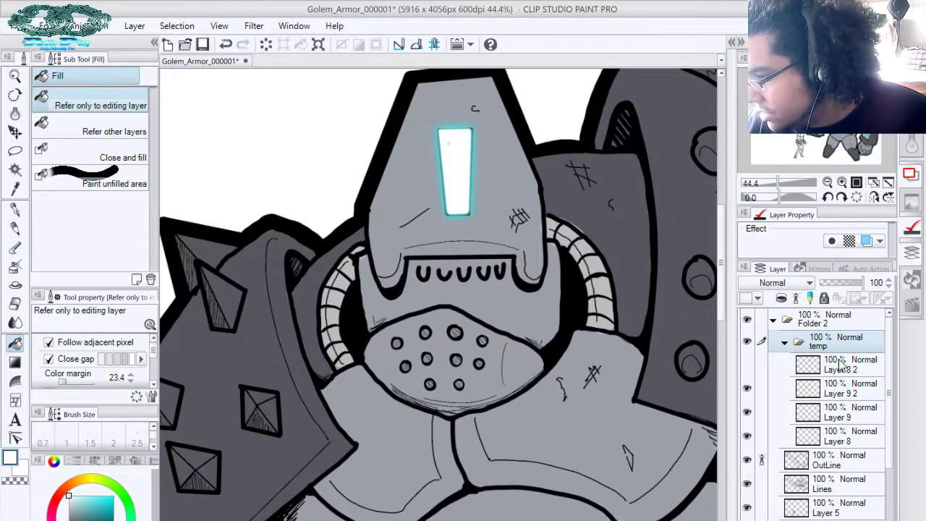
{"action": "left_click", "coordinate": [840, 367]}
{"action": "left_click", "coordinate": [838, 390]}
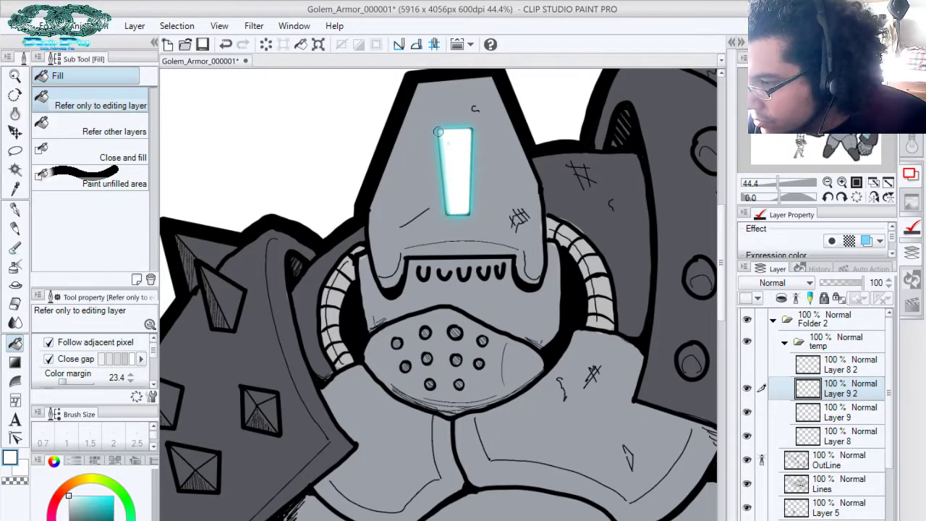
{"action": "mouse_move", "coordinate": [438, 132]}
{"action": "left_mouse_down"}
{"action": "mouse_move", "coordinate": [481, 127]}
{"action": "mouse_move", "coordinate": [468, 207]}
{"action": "left_mouse_up"}
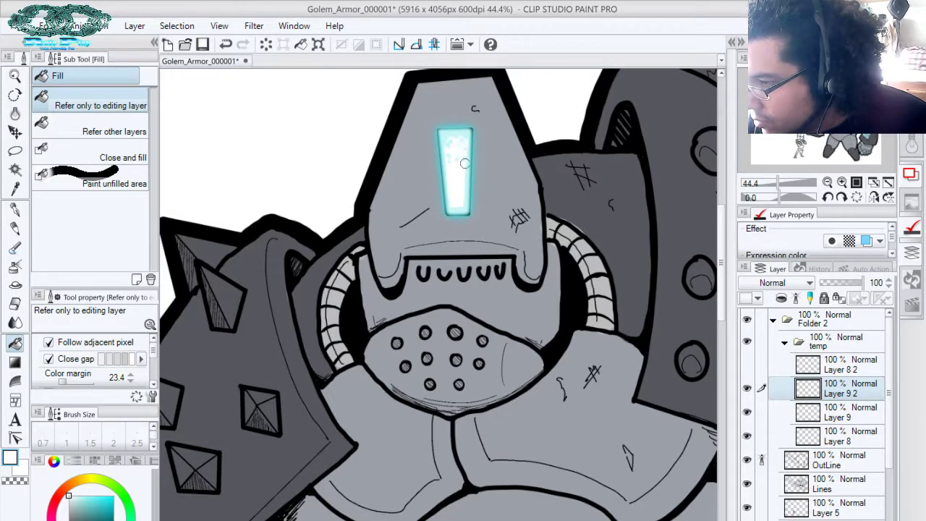
{"action": "left_click_drag", "start_coordinate": [464, 163], "coordinate": [461, 194]}
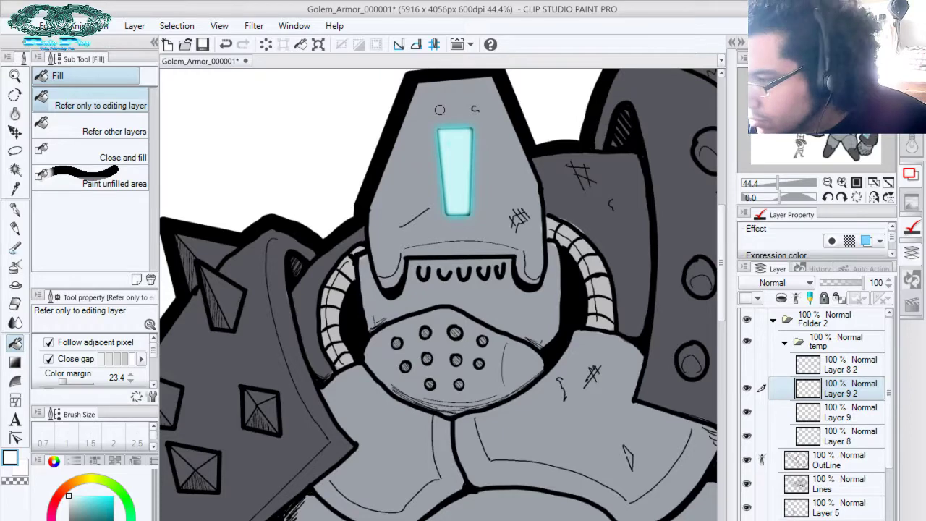
Paint loose white highlight marks down the helmet slot with the G-pen at brush size 40
{"action": "key", "text": "p"}
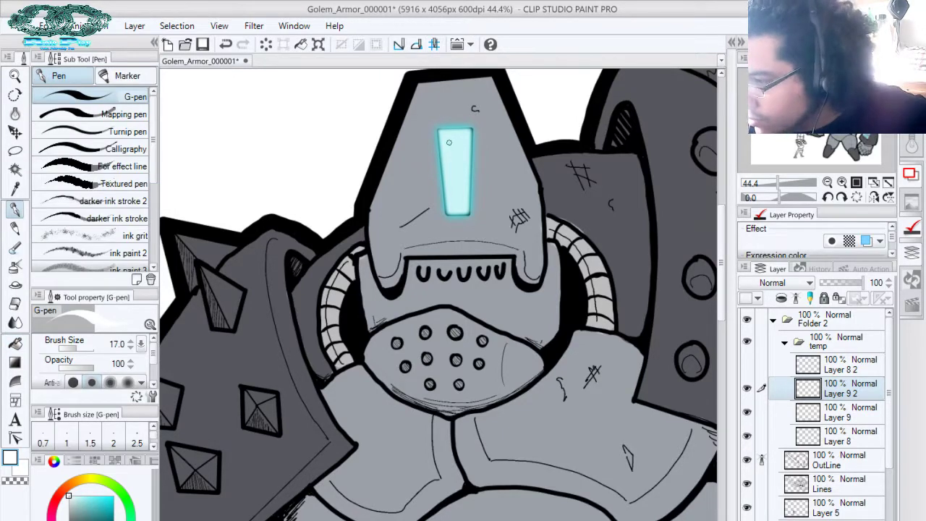
{"action": "key", "text": "bracketright"}
{"action": "key", "text": "bracketright"}
{"action": "key", "text": "bracketright"}
{"action": "key", "text": "bracketright"}
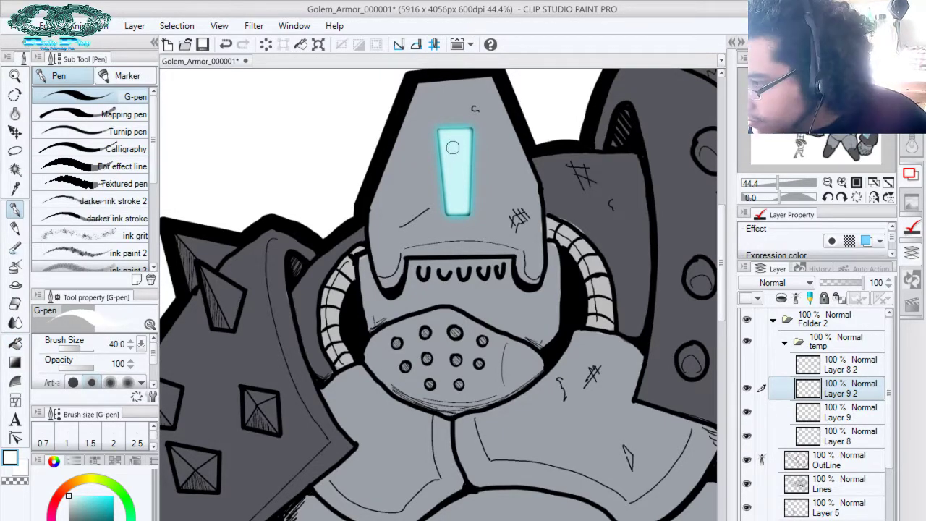
{"action": "mouse_move", "coordinate": [453, 146]}
{"action": "left_mouse_down"}
{"action": "mouse_move", "coordinate": [459, 205]}
{"action": "mouse_move", "coordinate": [446, 146]}
{"action": "mouse_move", "coordinate": [457, 139]}
{"action": "mouse_move", "coordinate": [462, 188]}
{"action": "left_mouse_up"}
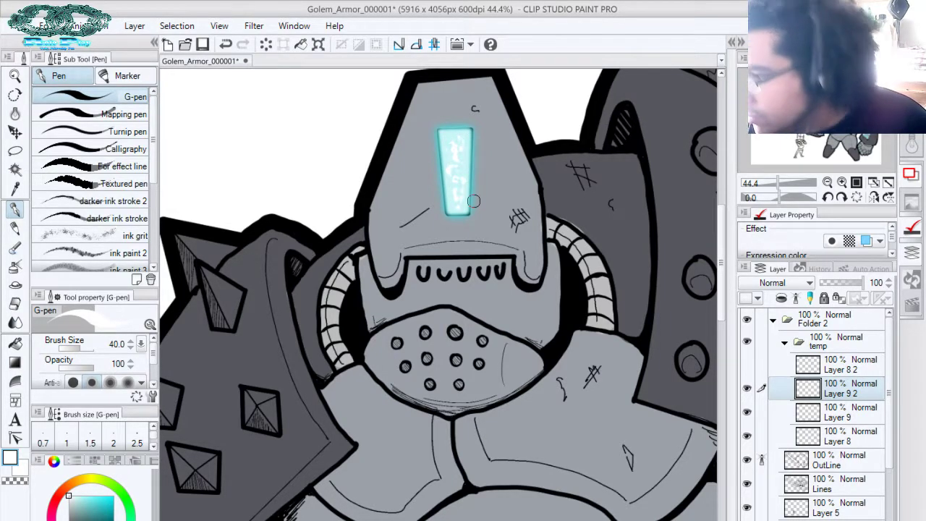
Add small white highlights to the glyph bands on the sword arm's forearm with the G-pen at size 7, undoing the last stroke
{"action": "left_click_drag", "start_coordinate": [784, 182], "coordinate": [771, 181]}
{"action": "scroll", "coordinate": [575, 349], "scroll_direction": "down", "scroll_amount": 3}
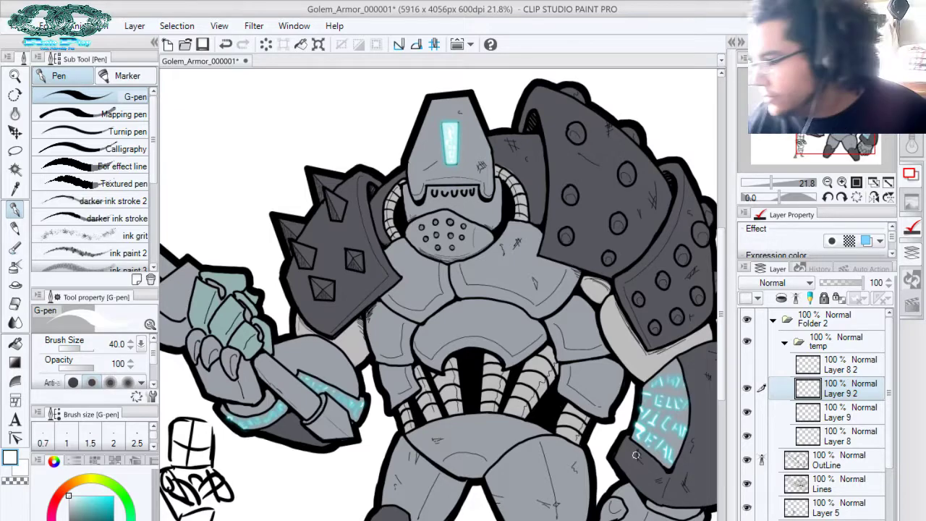
{"action": "left_click_drag", "start_coordinate": [771, 182], "coordinate": [778, 182]}
{"action": "left_click_drag", "start_coordinate": [458, 376], "coordinate": [614, 199]}
{"action": "left_click_drag", "start_coordinate": [487, 358], "coordinate": [618, 288]}
{"action": "key", "text": "["}
{"action": "key", "text": "["}
{"action": "key", "text": "["}
{"action": "key", "text": "["}
{"action": "key", "text": "["}
{"action": "key", "text": "["}
{"action": "key", "text": "["}
{"action": "key", "text": "["}
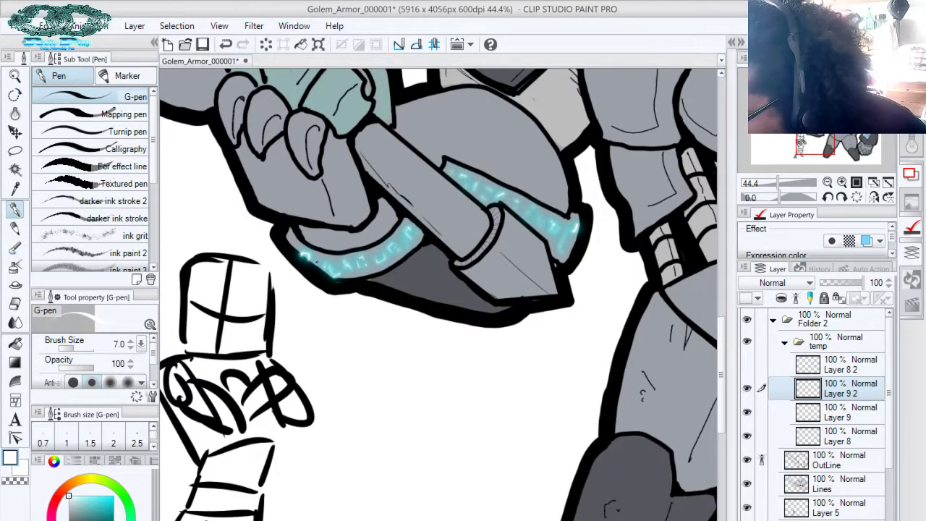
{"action": "left_click_drag", "start_coordinate": [526, 168], "coordinate": [515, 171]}
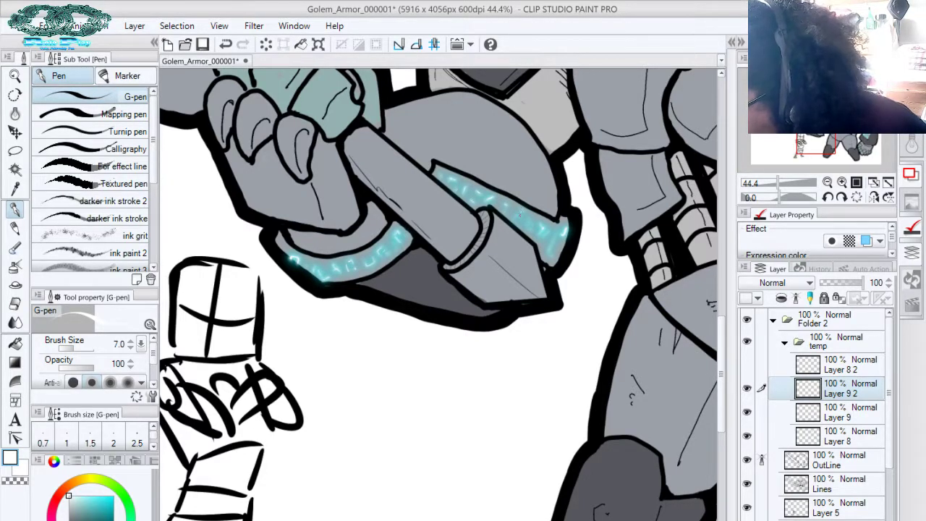
{"action": "left_click_drag", "start_coordinate": [438, 295], "coordinate": [436, 255]}
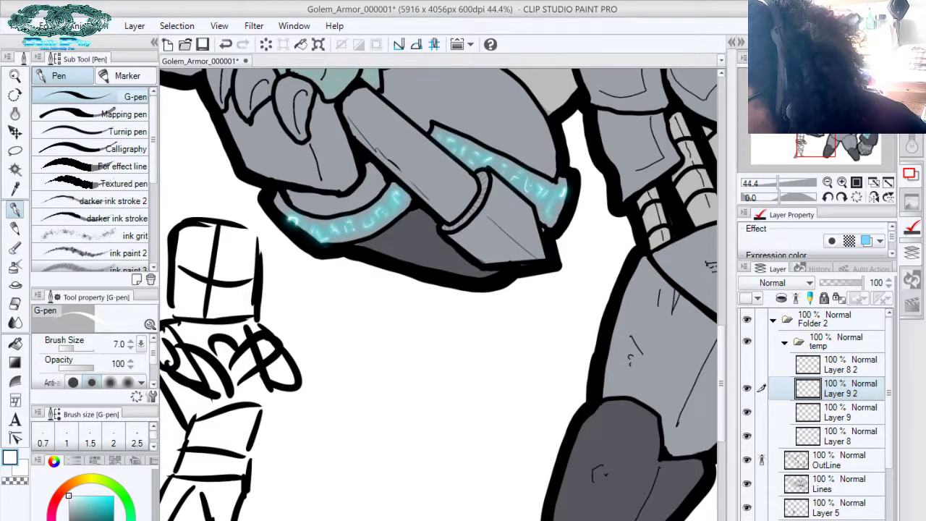
{"action": "key", "text": "ctrl+z"}
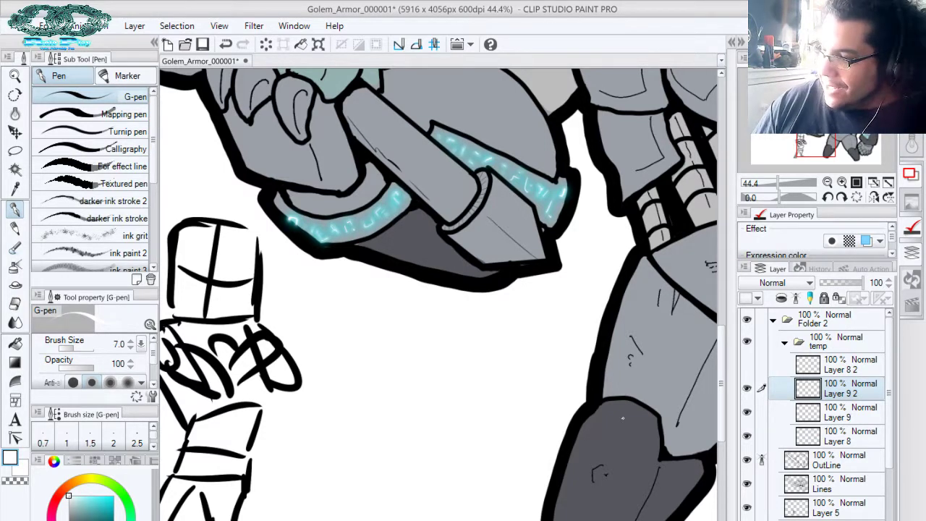
Paint the sword hand's foremost claw-like fingertip light grey on Layer 7 with the G-pen at brush size 40
{"action": "left_click", "coordinate": [784, 343]}
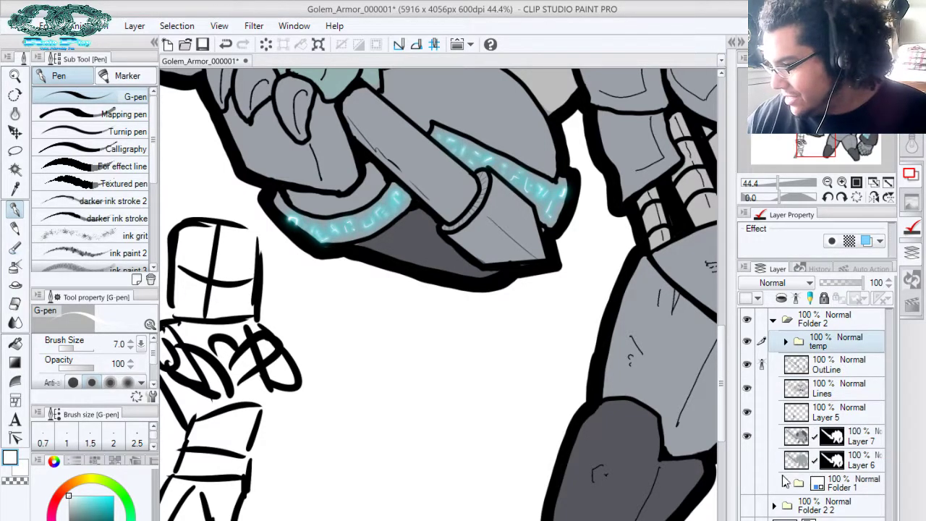
{"action": "left_click", "coordinate": [748, 389]}
{"action": "left_click", "coordinate": [747, 389]}
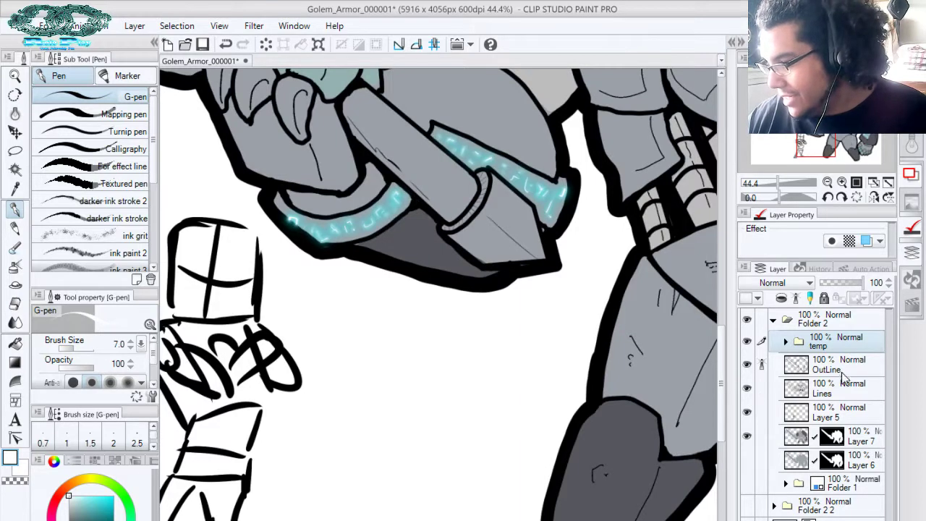
{"action": "left_click", "coordinate": [792, 439]}
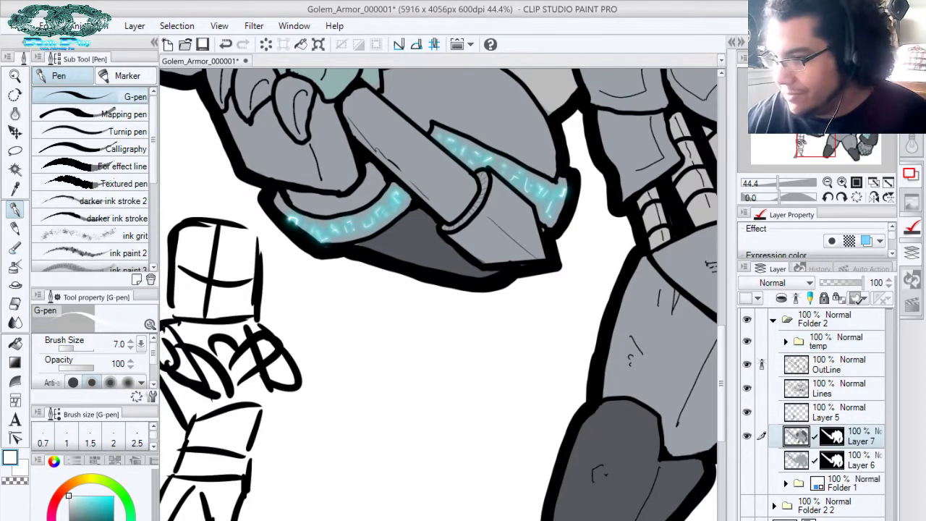
{"action": "left_click", "coordinate": [294, 84], "text": "alt"}
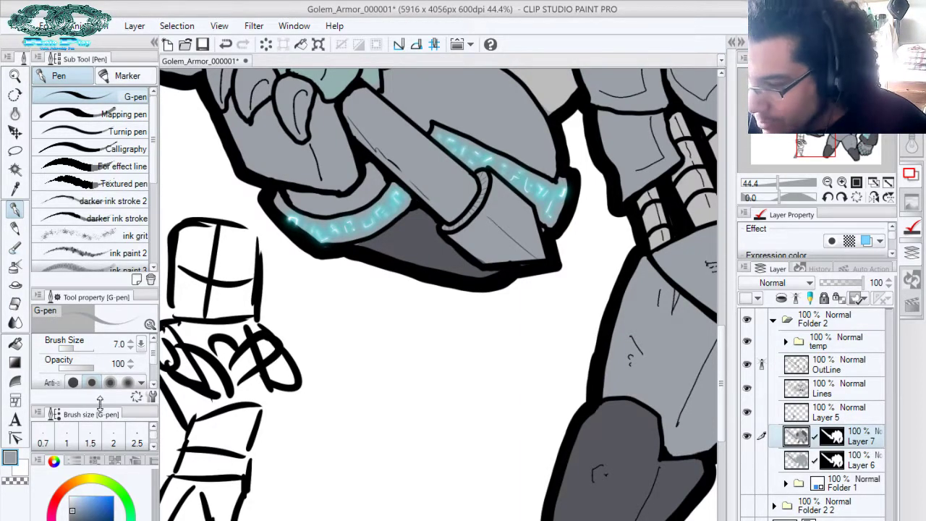
{"action": "left_click_drag", "start_coordinate": [78, 511], "coordinate": [70, 505]}
{"action": "left_click_drag", "start_coordinate": [266, 220], "coordinate": [322, 354]}
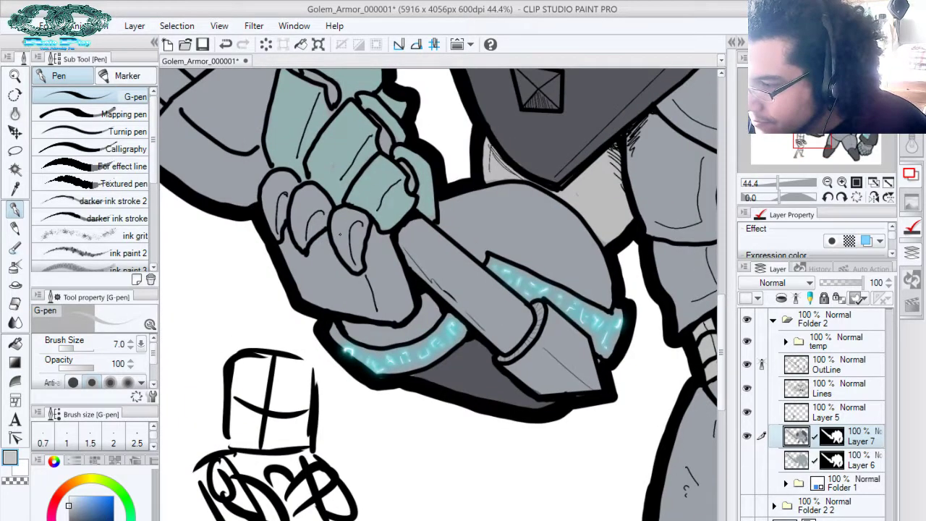
{"action": "key", "text": "bracketright"}
{"action": "key", "text": "bracketright"}
{"action": "key", "text": "bracketright"}
{"action": "key", "text": "bracketright"}
{"action": "key", "text": "bracketright"}
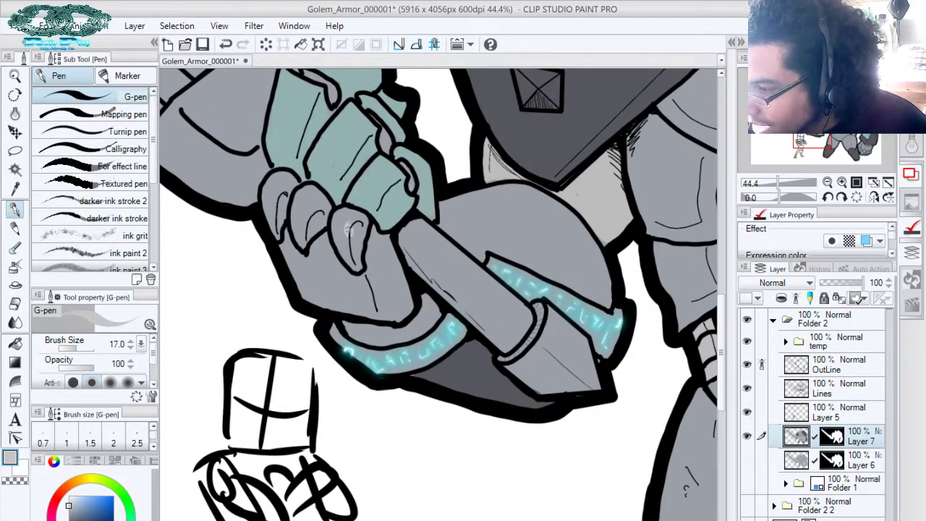
{"action": "key", "text": "bracketright"}
{"action": "key", "text": "bracketright"}
{"action": "key", "text": "bracketright"}
{"action": "key", "text": "bracketright"}
{"action": "mouse_move", "coordinate": [365, 224]}
{"action": "left_mouse_down"}
{"action": "mouse_move", "coordinate": [343, 212]}
{"action": "mouse_move", "coordinate": [337, 222]}
{"action": "mouse_move", "coordinate": [355, 265]}
{"action": "mouse_move", "coordinate": [357, 220]}
{"action": "mouse_move", "coordinate": [404, 240]}
{"action": "mouse_move", "coordinate": [367, 237]}
{"action": "mouse_move", "coordinate": [370, 228]}
{"action": "left_mouse_up"}
Paint the slivers along the sword hand's teal finger plates and its remaining claw-like fingertips light grey
{"action": "left_click", "coordinate": [387, 176], "text": "alt"}
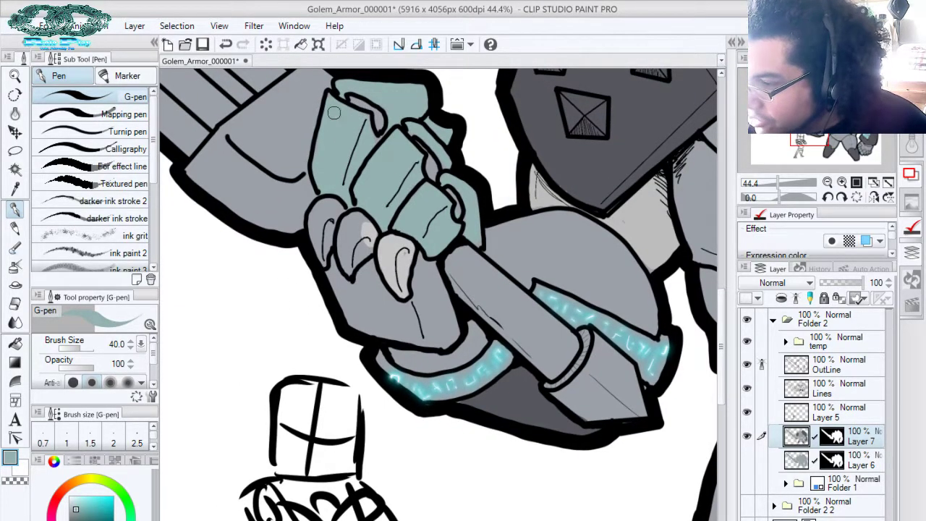
{"action": "left_click", "coordinate": [402, 253], "text": "alt"}
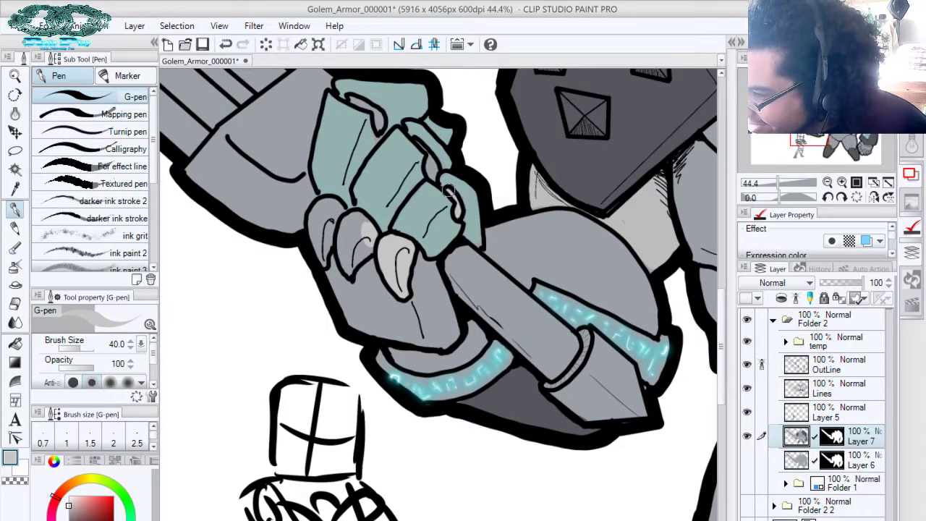
{"action": "mouse_move", "coordinate": [431, 166]}
{"action": "left_mouse_down"}
{"action": "mouse_move", "coordinate": [430, 175]}
{"action": "mouse_move", "coordinate": [422, 144]}
{"action": "mouse_move", "coordinate": [430, 158]}
{"action": "left_mouse_up"}
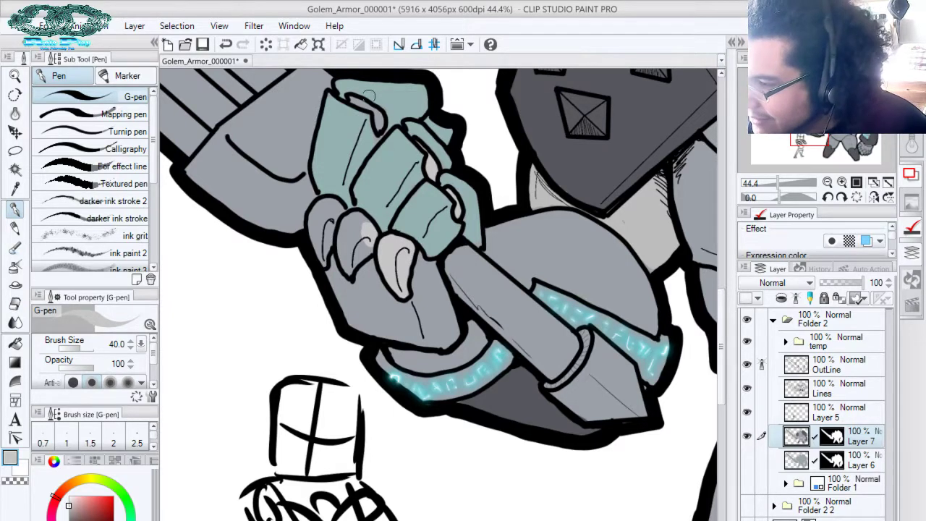
{"action": "left_click_drag", "start_coordinate": [354, 98], "coordinate": [378, 122]}
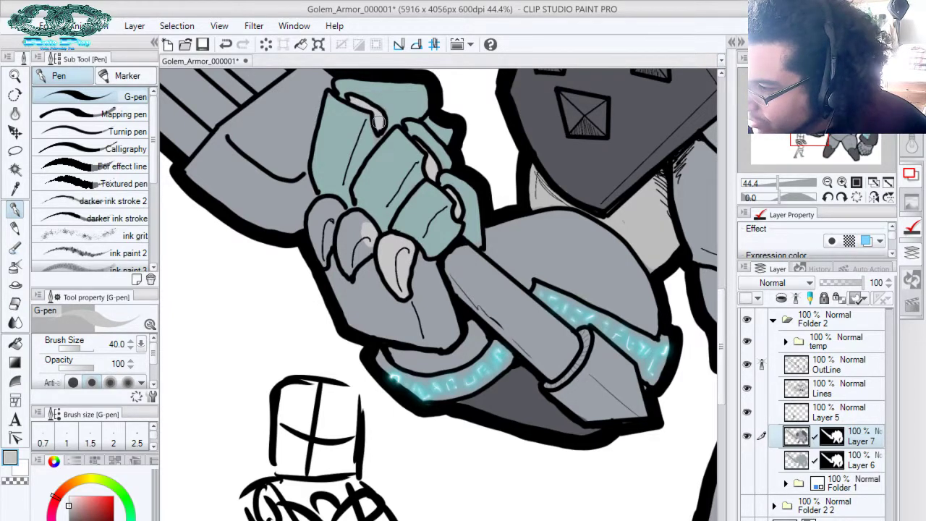
{"action": "mouse_move", "coordinate": [362, 226]}
{"action": "left_mouse_down"}
{"action": "mouse_move", "coordinate": [340, 236]}
{"action": "mouse_move", "coordinate": [349, 272]}
{"action": "mouse_move", "coordinate": [361, 258]}
{"action": "mouse_move", "coordinate": [357, 242]}
{"action": "mouse_move", "coordinate": [424, 203]}
{"action": "mouse_move", "coordinate": [371, 255]}
{"action": "mouse_move", "coordinate": [369, 277]}
{"action": "mouse_move", "coordinate": [380, 234]}
{"action": "mouse_move", "coordinate": [363, 265]}
{"action": "mouse_move", "coordinate": [374, 236]}
{"action": "left_mouse_up"}
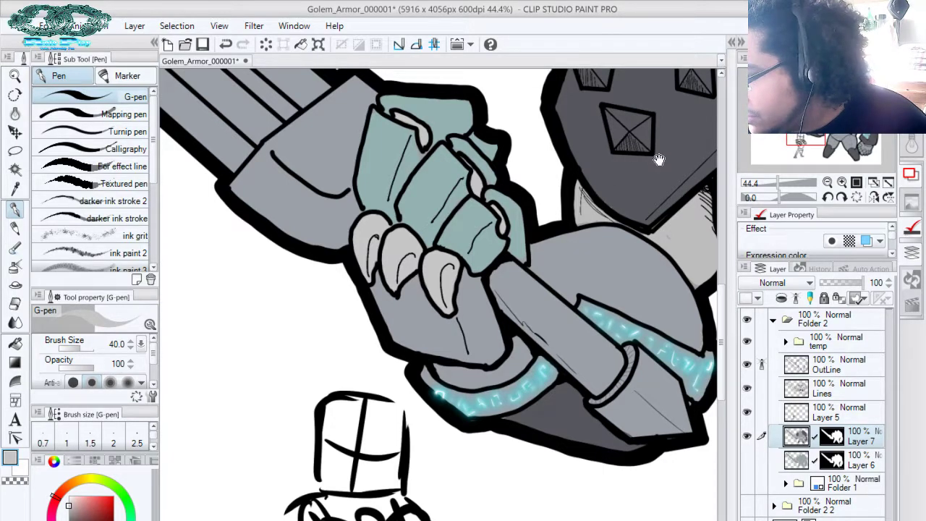
Paint the thumb tip of the golem's free hand light grey on Layer 7 with the G-pen at brush size 40
{"action": "left_click_drag", "start_coordinate": [638, 171], "coordinate": [479, 119]}
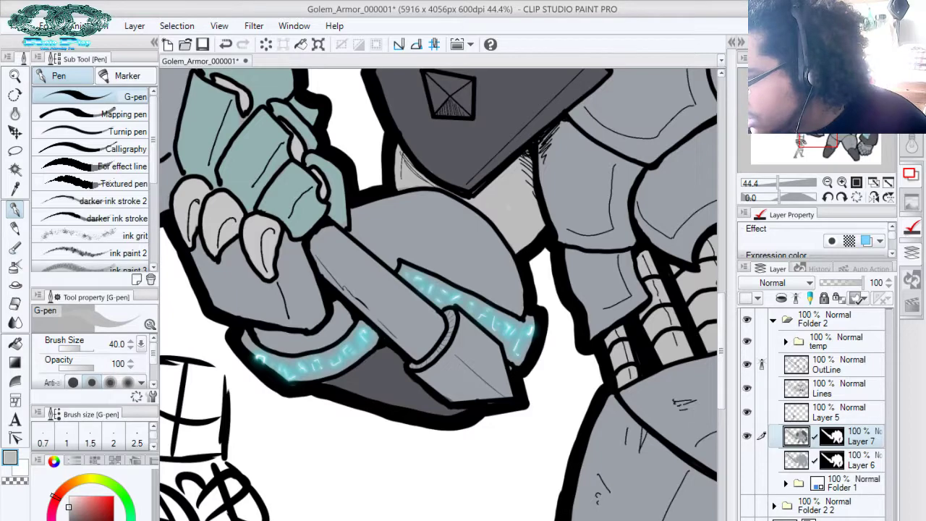
{"action": "left_click_drag", "start_coordinate": [489, 165], "coordinate": [506, 165]}
{"action": "left_click_drag", "start_coordinate": [515, 220], "coordinate": [579, 244]}
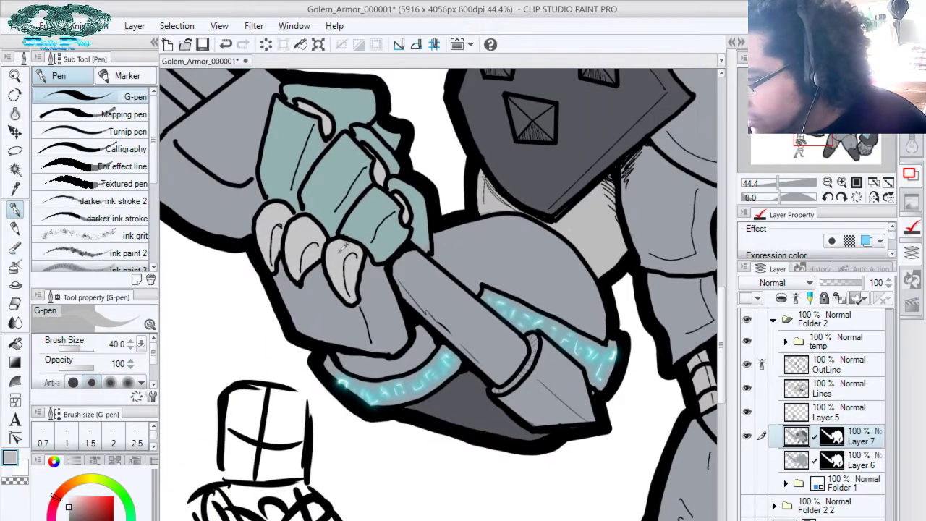
{"action": "left_click_drag", "start_coordinate": [543, 189], "coordinate": [260, 217]}
{"action": "left_click_drag", "start_coordinate": [508, 203], "coordinate": [349, 135]}
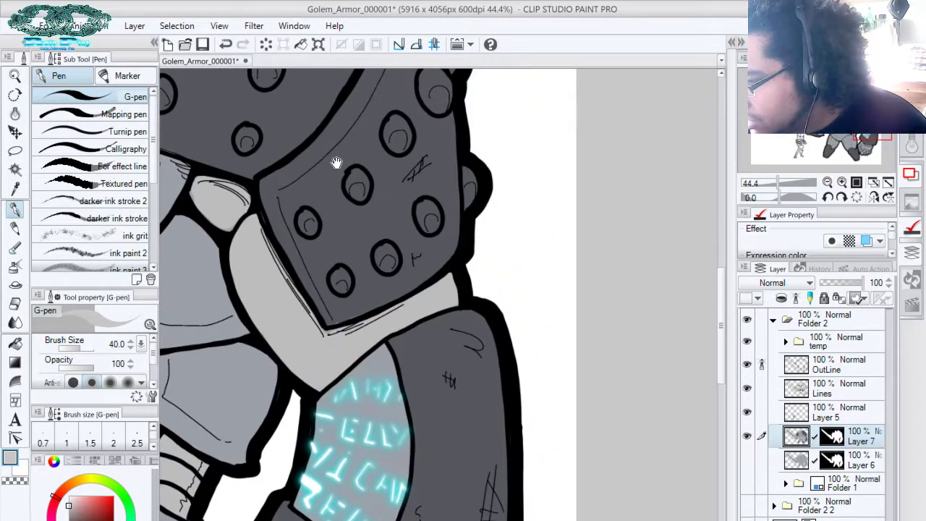
{"action": "left_click_drag", "start_coordinate": [419, 267], "coordinate": [475, 140]}
{"action": "left_click_drag", "start_coordinate": [435, 291], "coordinate": [442, 172]}
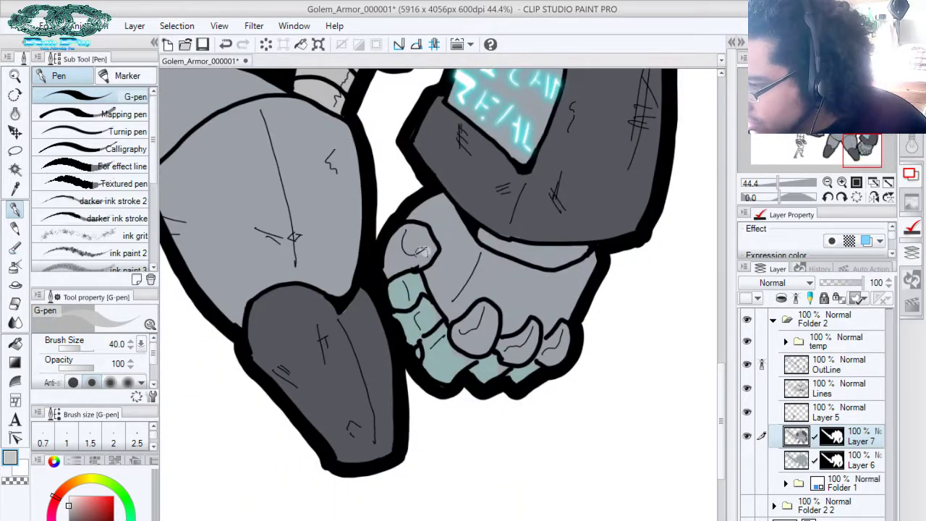
{"action": "mouse_move", "coordinate": [400, 265]}
{"action": "left_mouse_down"}
{"action": "mouse_move", "coordinate": [392, 253]}
{"action": "mouse_move", "coordinate": [401, 237]}
{"action": "mouse_move", "coordinate": [409, 230]}
{"action": "mouse_move", "coordinate": [400, 267]}
{"action": "mouse_move", "coordinate": [424, 257]}
{"action": "mouse_move", "coordinate": [432, 235]}
{"action": "mouse_move", "coordinate": [392, 152]}
{"action": "left_mouse_up"}
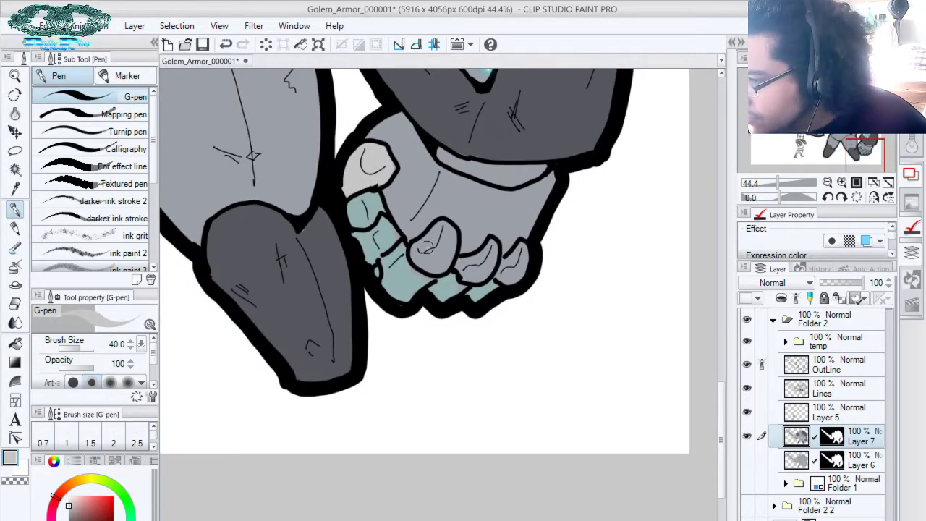
Paint the free hand's three claw-like fingertips and the small sliver beside its teal knuckle light grey
{"action": "mouse_move", "coordinate": [425, 248]}
{"action": "left_mouse_down"}
{"action": "mouse_move", "coordinate": [418, 256]}
{"action": "mouse_move", "coordinate": [427, 265]}
{"action": "mouse_move", "coordinate": [420, 247]}
{"action": "mouse_move", "coordinate": [449, 233]}
{"action": "mouse_move", "coordinate": [449, 258]}
{"action": "mouse_move", "coordinate": [426, 248]}
{"action": "left_mouse_up"}
{"action": "left_click_drag", "start_coordinate": [479, 230], "coordinate": [463, 211]}
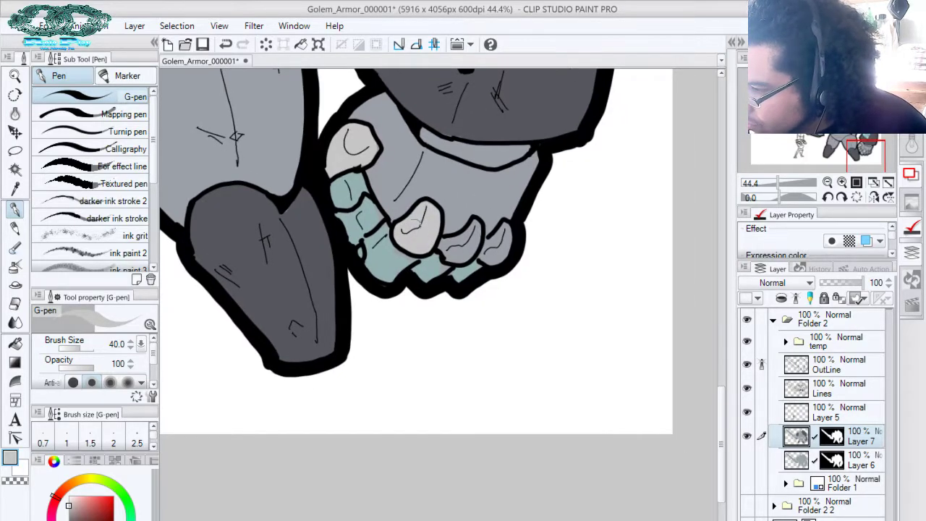
{"action": "mouse_move", "coordinate": [455, 248]}
{"action": "left_mouse_down"}
{"action": "mouse_move", "coordinate": [473, 222]}
{"action": "mouse_move", "coordinate": [471, 247]}
{"action": "mouse_move", "coordinate": [461, 235]}
{"action": "mouse_move", "coordinate": [454, 245]}
{"action": "mouse_move", "coordinate": [470, 247]}
{"action": "mouse_move", "coordinate": [477, 235]}
{"action": "mouse_move", "coordinate": [466, 249]}
{"action": "mouse_move", "coordinate": [504, 228]}
{"action": "mouse_move", "coordinate": [499, 253]}
{"action": "left_mouse_up"}
{"action": "left_click", "coordinate": [396, 264], "text": "alt"}
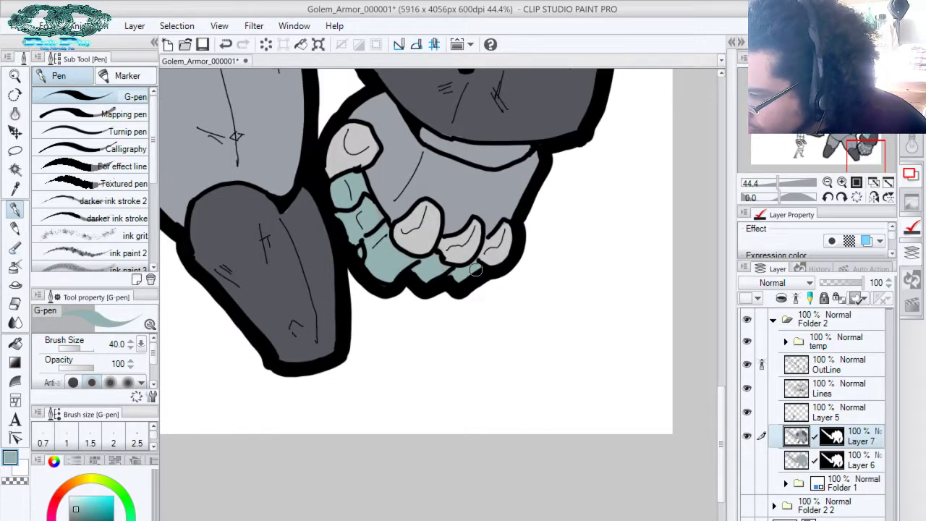
{"action": "left_click", "coordinate": [472, 246], "text": "alt"}
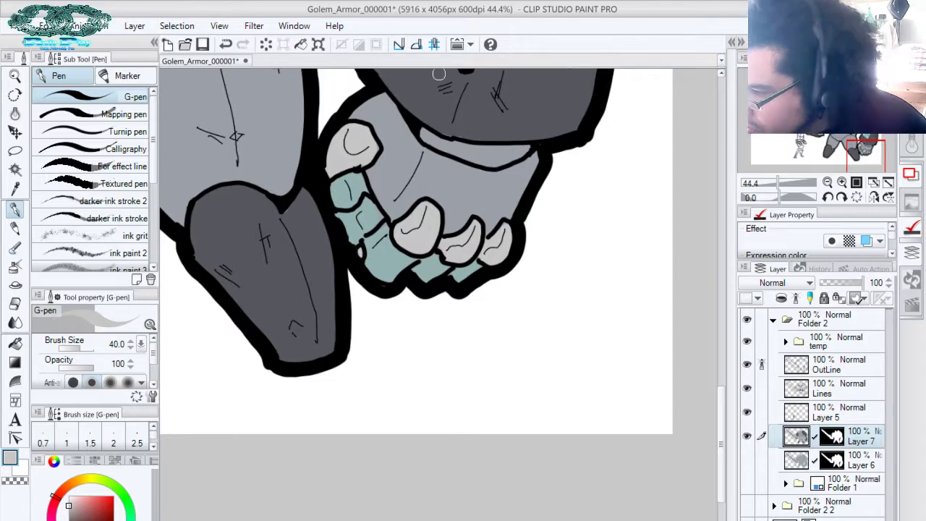
Check the flat colours across the free arm, torso plates, waist tubes and sword hand for areas still needing a different grey
{"action": "left_click", "coordinate": [394, 247], "text": "alt"}
{"action": "left_click_drag", "start_coordinate": [380, 130], "coordinate": [411, 196]}
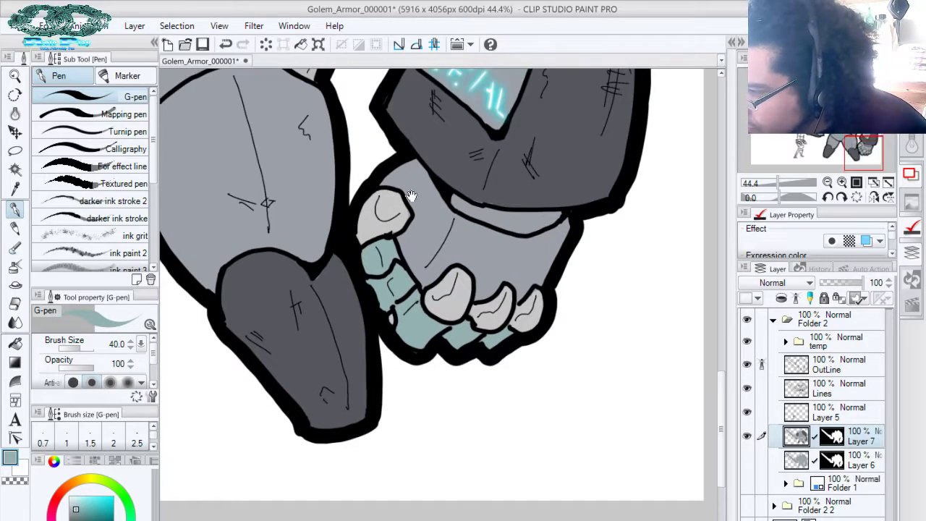
{"action": "left_click", "coordinate": [513, 186], "text": "alt"}
{"action": "mouse_move", "coordinate": [523, 131]}
{"action": "left_mouse_down"}
{"action": "mouse_move", "coordinate": [364, 371]}
{"action": "mouse_move", "coordinate": [345, 364]}
{"action": "left_mouse_up"}
{"action": "left_click_drag", "start_coordinate": [400, 189], "coordinate": [518, 324]}
{"action": "left_click", "coordinate": [481, 239], "text": "alt"}
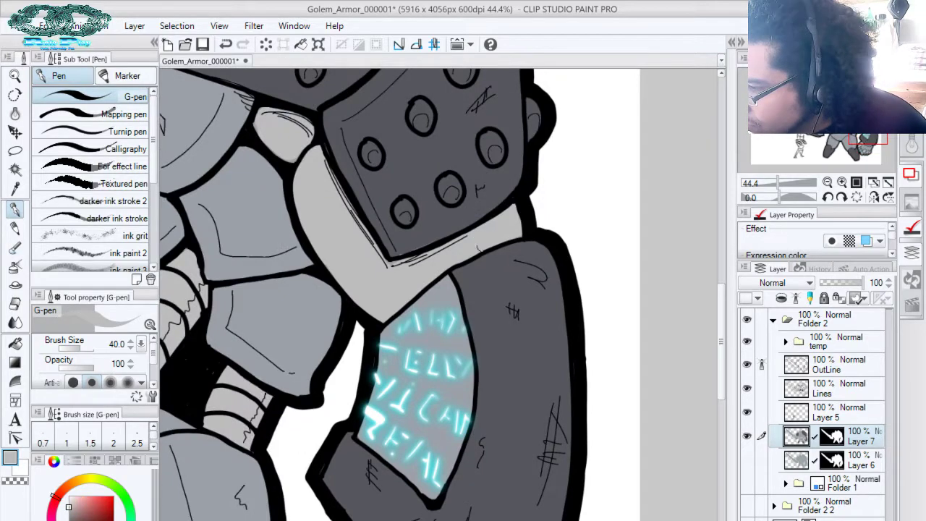
{"action": "left_click_drag", "start_coordinate": [418, 212], "coordinate": [486, 274]}
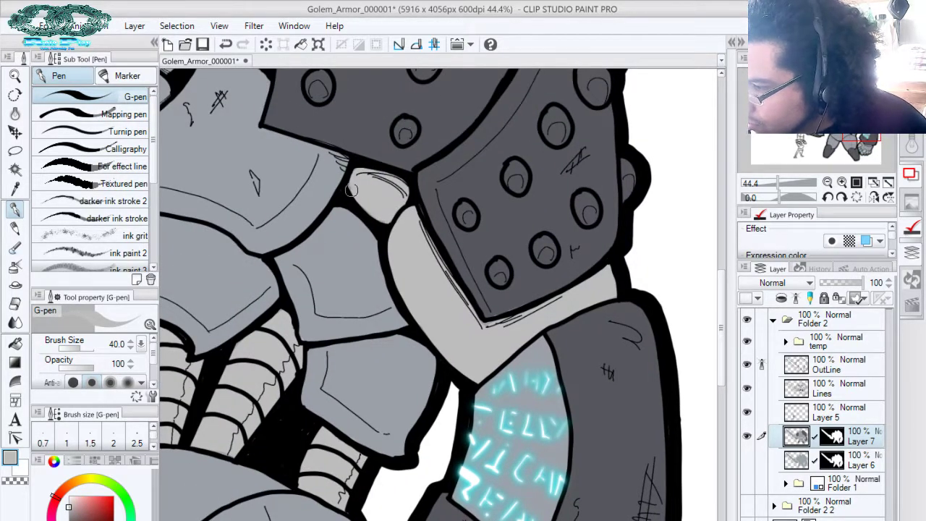
{"action": "left_click_drag", "start_coordinate": [388, 224], "coordinate": [418, 277]}
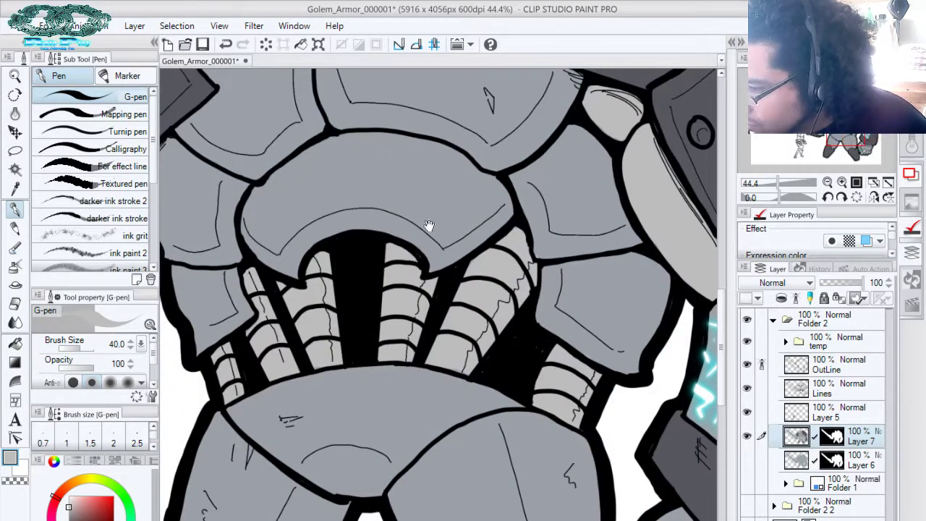
{"action": "left_click", "coordinate": [611, 300], "text": "alt"}
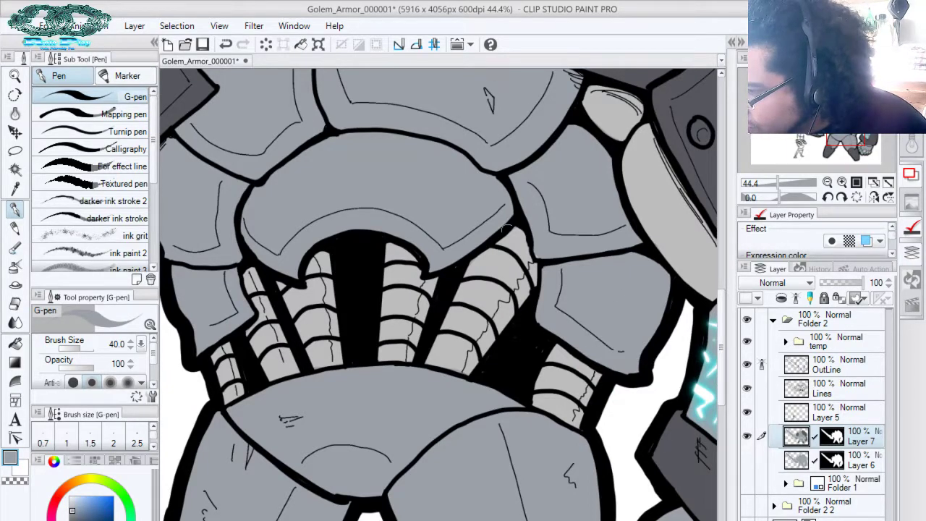
{"action": "left_click", "coordinate": [507, 229], "text": "alt"}
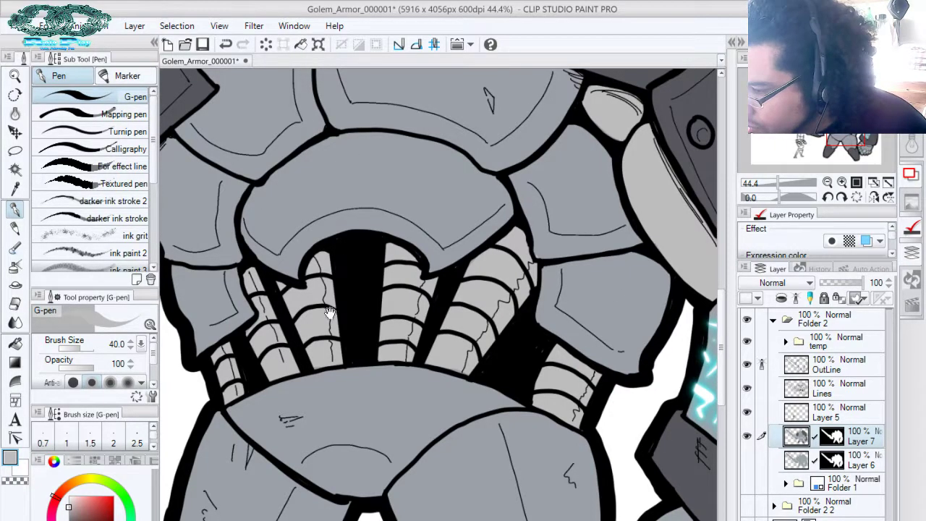
{"action": "left_click_drag", "start_coordinate": [331, 314], "coordinate": [467, 49]}
{"action": "mouse_move", "coordinate": [487, 215]}
{"action": "left_mouse_down"}
{"action": "mouse_move", "coordinate": [329, 196]}
{"action": "mouse_move", "coordinate": [528, 393]}
{"action": "left_mouse_up"}
{"action": "left_click", "coordinate": [544, 328], "text": "alt"}
{"action": "mouse_move", "coordinate": [411, 341]}
{"action": "left_mouse_down"}
{"action": "mouse_move", "coordinate": [511, 383]}
{"action": "mouse_move", "coordinate": [555, 389]}
{"action": "left_mouse_up"}
{"action": "left_click_drag", "start_coordinate": [425, 160], "coordinate": [506, 236]}
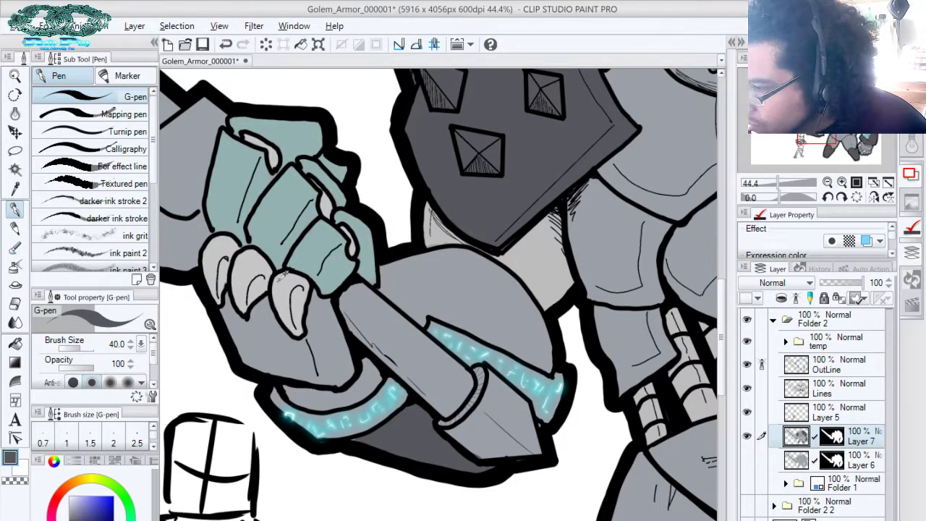
Paint the lower spikes on the sword arm's dark shoulder plate light grey with the G-pen at size 40
{"action": "left_click_drag", "start_coordinate": [460, 125], "coordinate": [378, 265]}
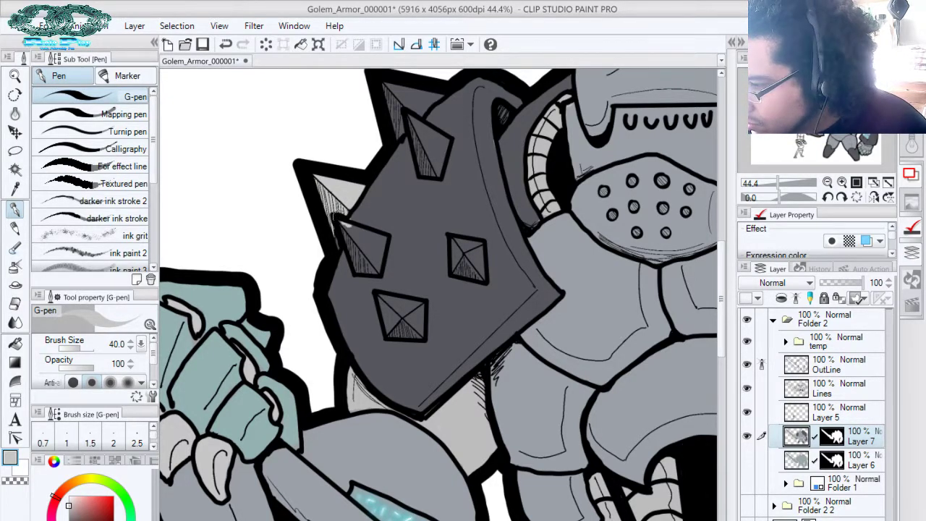
{"action": "mouse_move", "coordinate": [346, 225]}
{"action": "left_mouse_down"}
{"action": "mouse_move", "coordinate": [369, 210]}
{"action": "mouse_move", "coordinate": [350, 220]}
{"action": "mouse_move", "coordinate": [356, 184]}
{"action": "mouse_move", "coordinate": [339, 243]}
{"action": "mouse_move", "coordinate": [358, 268]}
{"action": "mouse_move", "coordinate": [377, 269]}
{"action": "mouse_move", "coordinate": [354, 229]}
{"action": "mouse_move", "coordinate": [381, 240]}
{"action": "mouse_move", "coordinate": [369, 250]}
{"action": "mouse_move", "coordinate": [339, 190]}
{"action": "mouse_move", "coordinate": [384, 238]}
{"action": "left_mouse_up"}
{"action": "left_click", "coordinate": [367, 215], "text": "alt"}
{"action": "left_click", "coordinate": [354, 188], "text": "alt"}
{"action": "mouse_move", "coordinate": [396, 317]}
{"action": "left_mouse_down"}
{"action": "mouse_move", "coordinate": [382, 302]}
{"action": "mouse_move", "coordinate": [397, 334]}
{"action": "mouse_move", "coordinate": [382, 296]}
{"action": "mouse_move", "coordinate": [418, 304]}
{"action": "mouse_move", "coordinate": [420, 337]}
{"action": "mouse_move", "coordinate": [398, 336]}
{"action": "mouse_move", "coordinate": [408, 321]}
{"action": "left_mouse_up"}
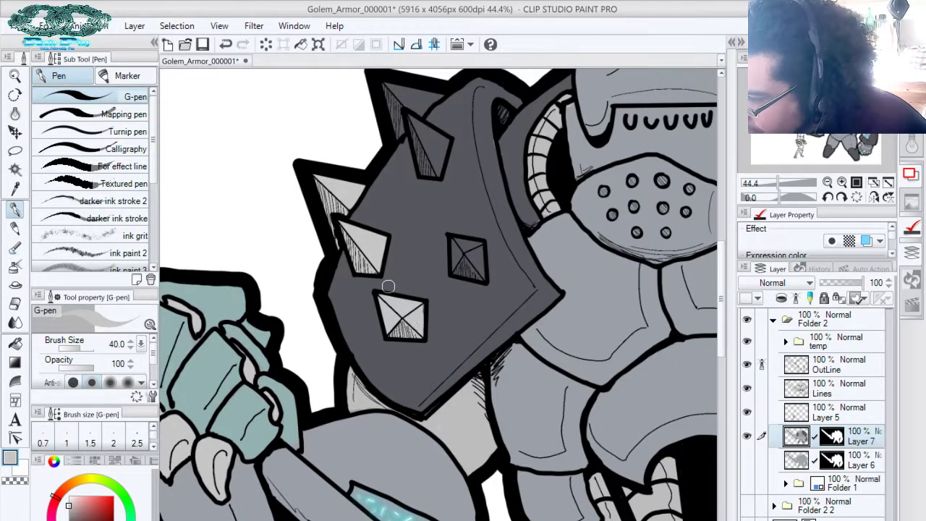
{"action": "mouse_move", "coordinate": [454, 264]}
{"action": "left_mouse_down"}
{"action": "mouse_move", "coordinate": [455, 246]}
{"action": "mouse_move", "coordinate": [453, 265]}
{"action": "mouse_move", "coordinate": [468, 269]}
{"action": "mouse_move", "coordinate": [457, 241]}
{"action": "mouse_move", "coordinate": [479, 270]}
{"action": "left_mouse_up"}
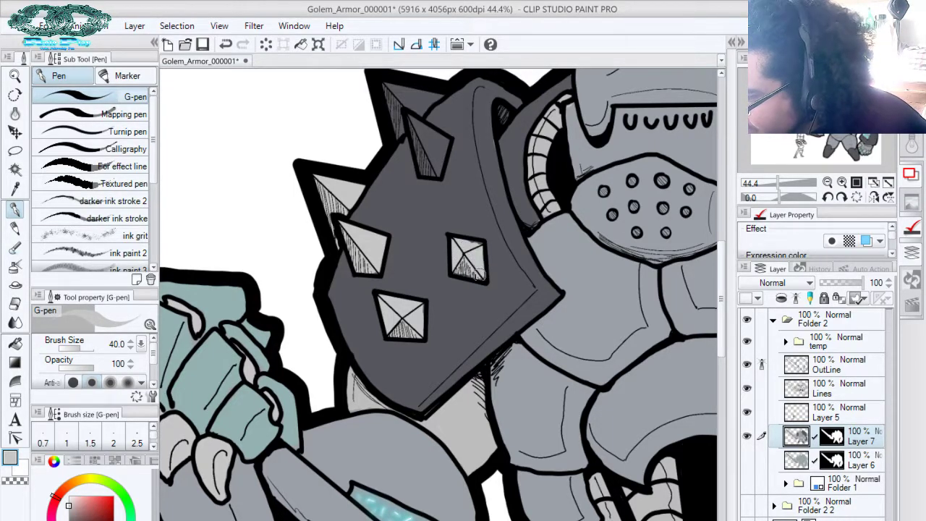
Paint the two upper spikes on the sword arm's shoulder plate light grey, sampling the colour from a finished spike
{"action": "left_click_drag", "start_coordinate": [481, 232], "coordinate": [525, 299]}
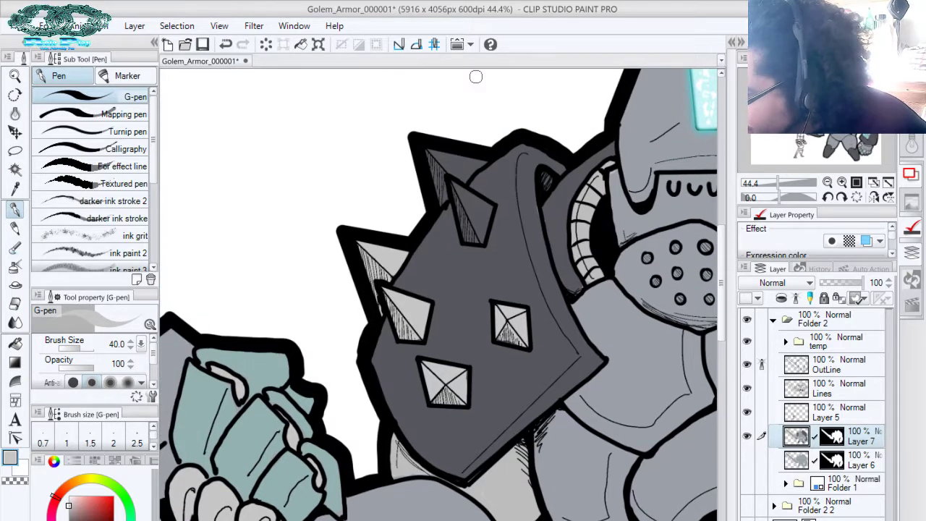
{"action": "left_click", "coordinate": [560, 208], "text": "alt"}
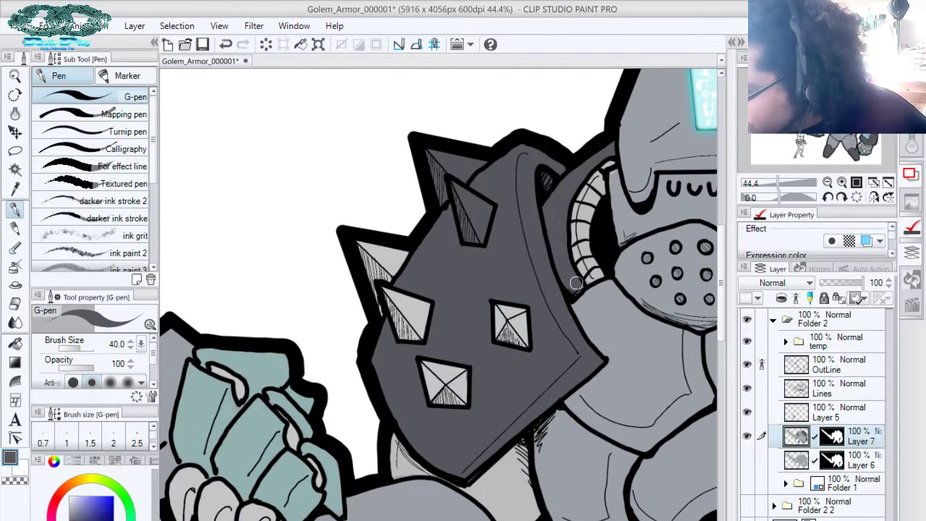
{"action": "left_click", "coordinate": [619, 189], "text": "alt"}
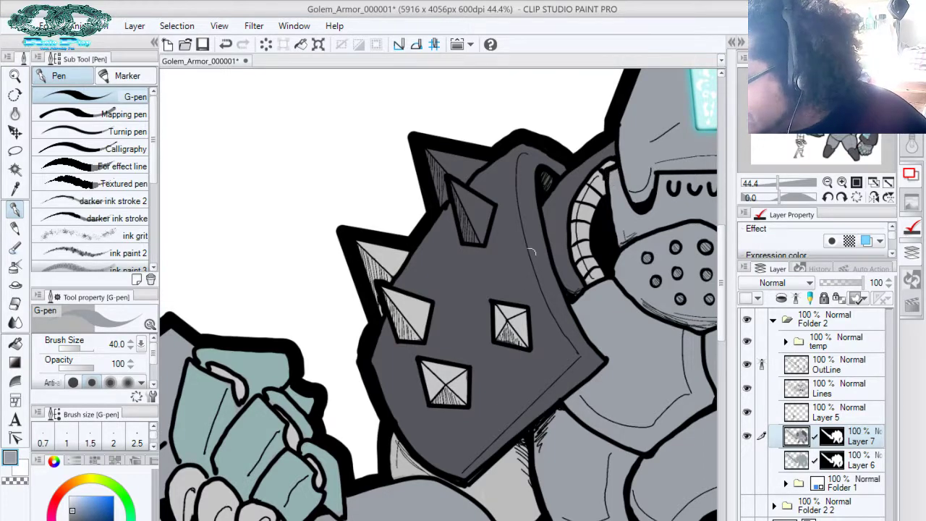
{"action": "left_click", "coordinate": [518, 306], "text": "alt"}
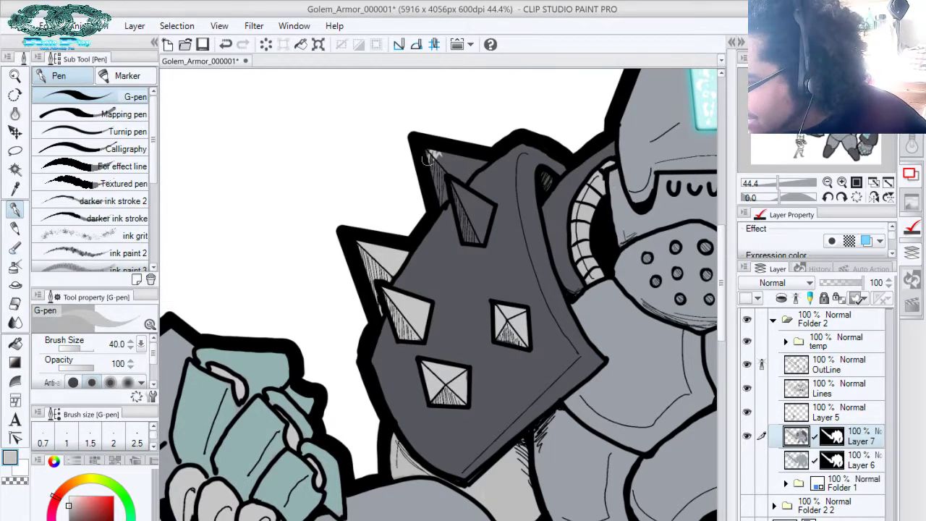
{"action": "mouse_move", "coordinate": [422, 176]}
{"action": "left_mouse_down"}
{"action": "mouse_move", "coordinate": [450, 159]}
{"action": "mouse_move", "coordinate": [441, 201]}
{"action": "mouse_move", "coordinate": [481, 158]}
{"action": "mouse_move", "coordinate": [465, 154]}
{"action": "left_mouse_up"}
{"action": "mouse_move", "coordinate": [464, 210]}
{"action": "left_mouse_down"}
{"action": "mouse_move", "coordinate": [466, 242]}
{"action": "mouse_move", "coordinate": [453, 206]}
{"action": "mouse_move", "coordinate": [469, 221]}
{"action": "mouse_move", "coordinate": [473, 197]}
{"action": "left_mouse_up"}
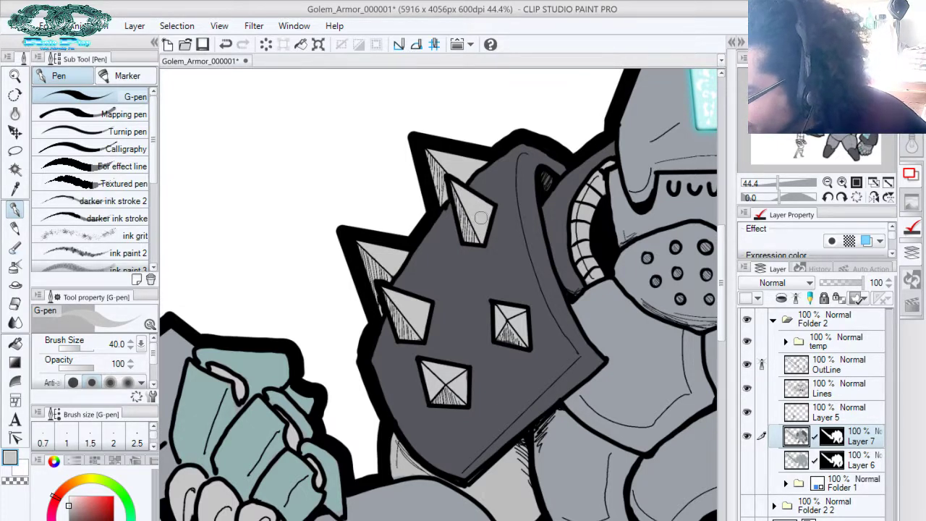
Paint the half-round studs along the upper edge of the other shoulder plate light grey
{"action": "left_click_drag", "start_coordinate": [553, 205], "coordinate": [338, 224]}
{"action": "left_click_drag", "start_coordinate": [494, 244], "coordinate": [408, 325]}
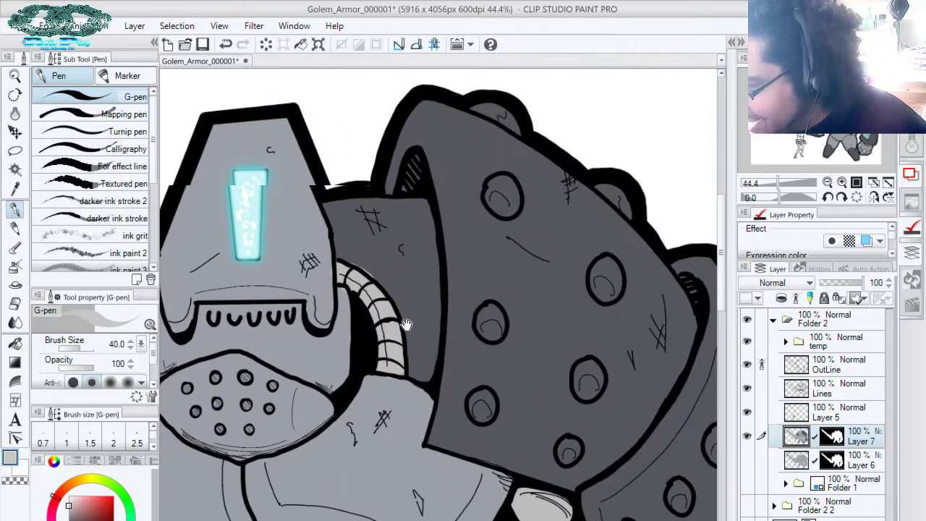
{"action": "left_click_drag", "start_coordinate": [463, 180], "coordinate": [709, 138]}
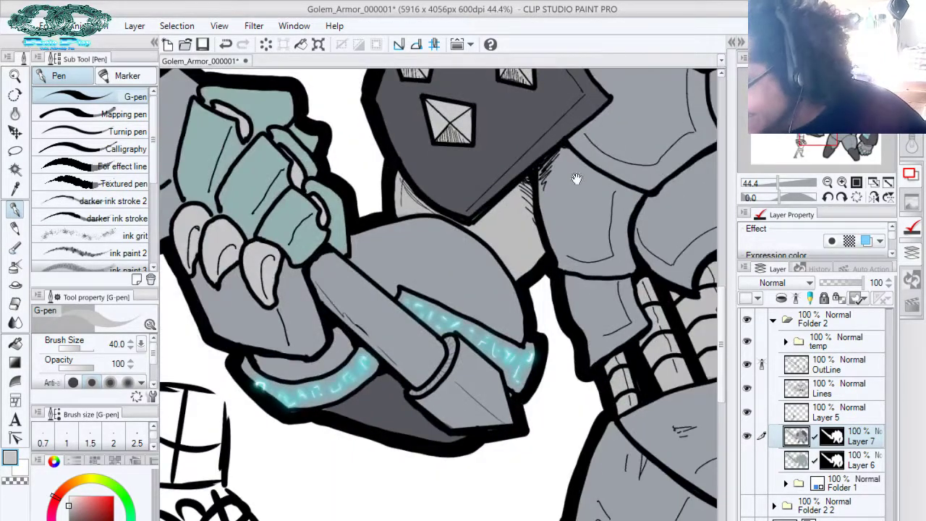
{"action": "left_click_drag", "start_coordinate": [571, 206], "coordinate": [452, 377]}
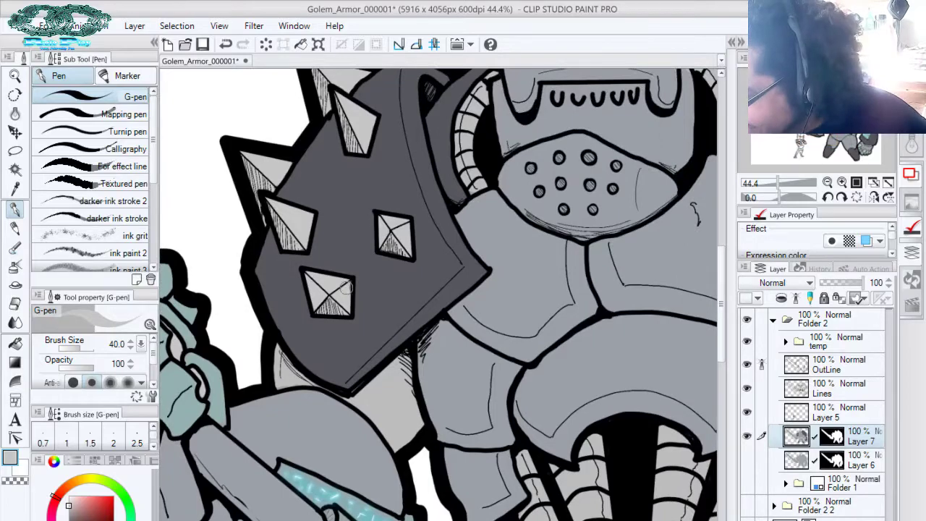
{"action": "left_click_drag", "start_coordinate": [538, 191], "coordinate": [541, 323]}
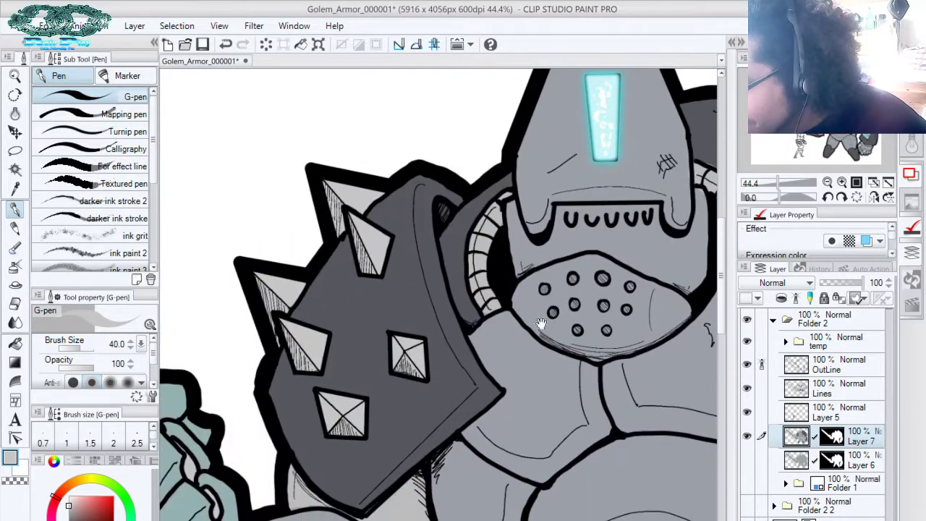
{"action": "left_click_drag", "start_coordinate": [500, 228], "coordinate": [207, 433]}
{"action": "left_click_drag", "start_coordinate": [572, 196], "coordinate": [471, 154]}
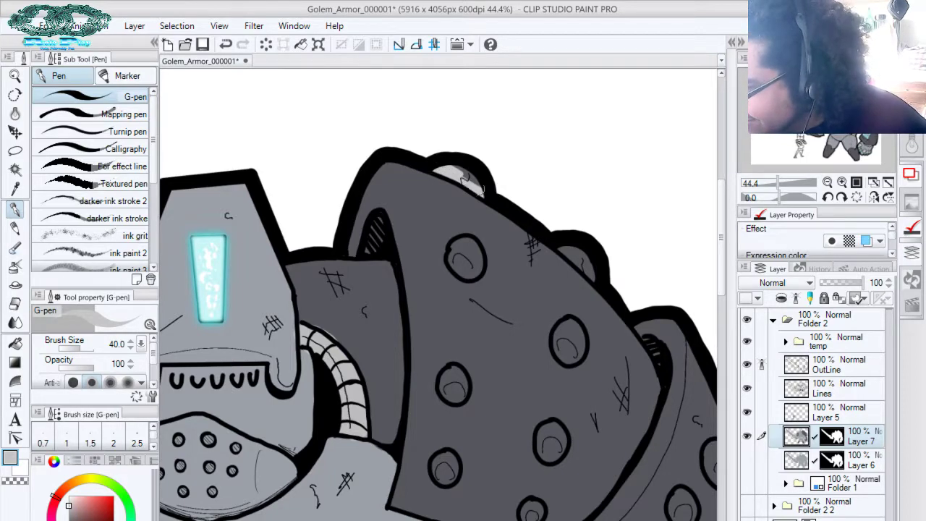
{"action": "mouse_move", "coordinate": [559, 234]}
{"action": "left_mouse_down"}
{"action": "mouse_move", "coordinate": [484, 187]}
{"action": "mouse_move", "coordinate": [504, 215]}
{"action": "mouse_move", "coordinate": [501, 202]}
{"action": "mouse_move", "coordinate": [567, 181]}
{"action": "left_mouse_up"}
Enlarge the G-pen to size 120 and paint the three round studs nearest the head on the upper shoulder plate light grey
{"action": "key", "text": "]"}
{"action": "key", "text": "]"}
{"action": "key", "text": "]"}
{"action": "mouse_move", "coordinate": [443, 190]}
{"action": "left_mouse_down"}
{"action": "mouse_move", "coordinate": [461, 209]}
{"action": "mouse_move", "coordinate": [443, 194]}
{"action": "mouse_move", "coordinate": [452, 179]}
{"action": "mouse_move", "coordinate": [444, 187]}
{"action": "mouse_move", "coordinate": [455, 195]}
{"action": "mouse_move", "coordinate": [511, 108]}
{"action": "left_mouse_up"}
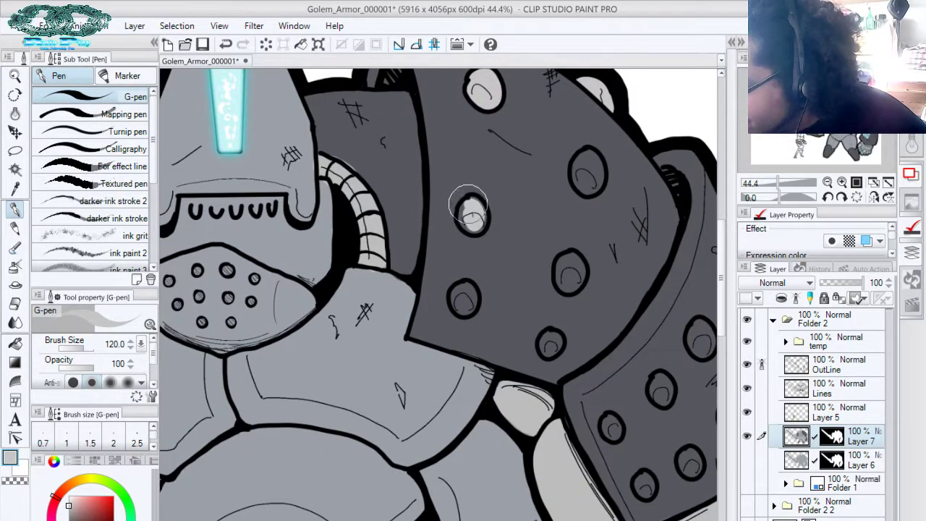
{"action": "mouse_move", "coordinate": [468, 206]}
{"action": "left_mouse_down"}
{"action": "mouse_move", "coordinate": [456, 217]}
{"action": "mouse_move", "coordinate": [477, 225]}
{"action": "left_mouse_up"}
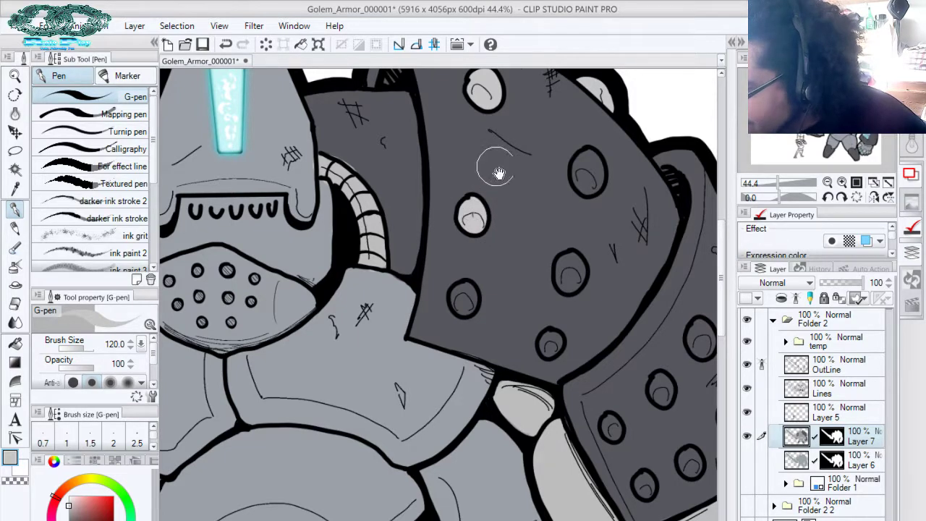
{"action": "left_click_drag", "start_coordinate": [496, 165], "coordinate": [515, 97]}
{"action": "left_click_drag", "start_coordinate": [474, 226], "coordinate": [490, 236]}
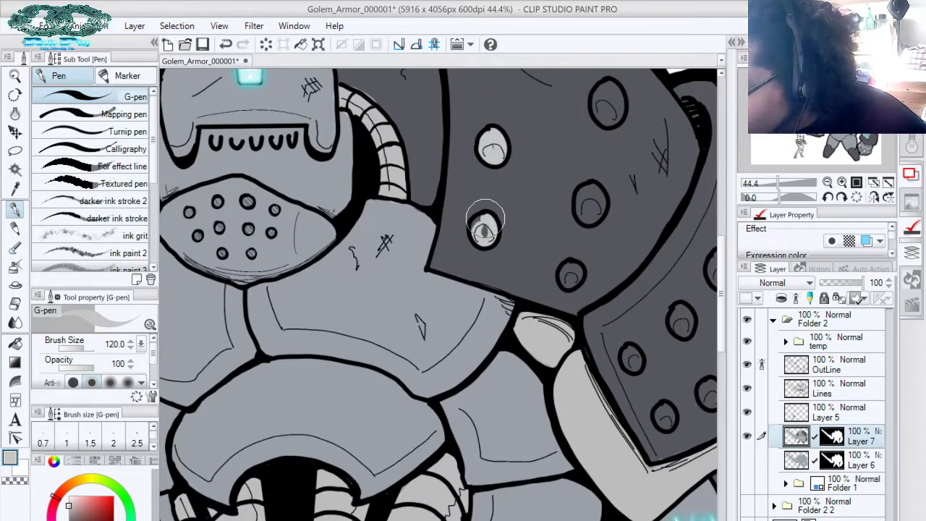
Paint the remaining outer row of round studs on the upper shoulder plate light grey
{"action": "left_click_drag", "start_coordinate": [541, 197], "coordinate": [477, 156]}
{"action": "left_click_drag", "start_coordinate": [506, 230], "coordinate": [506, 246]}
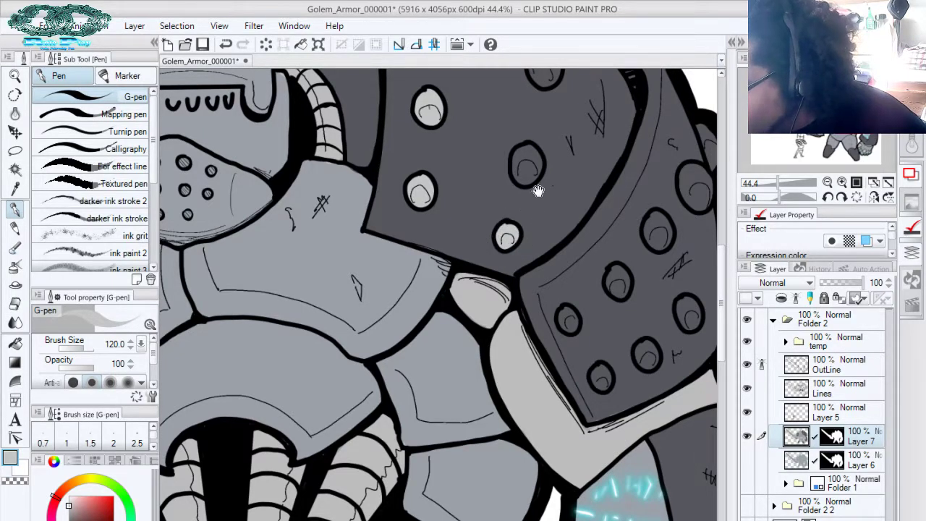
{"action": "left_click_drag", "start_coordinate": [538, 191], "coordinate": [523, 244]}
{"action": "left_click_drag", "start_coordinate": [516, 208], "coordinate": [502, 218]}
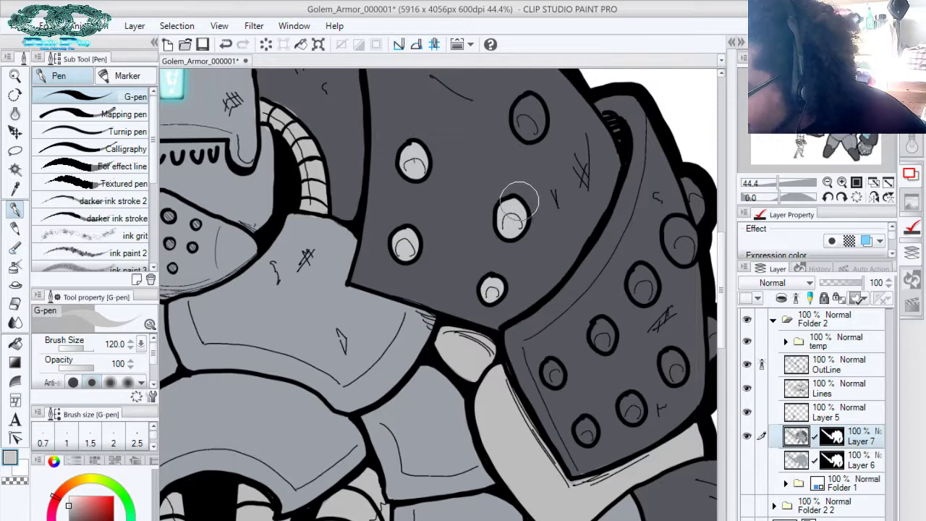
{"action": "left_click_drag", "start_coordinate": [559, 169], "coordinate": [537, 270]}
{"action": "mouse_move", "coordinate": [514, 217]}
{"action": "left_mouse_down"}
{"action": "mouse_move", "coordinate": [509, 205]}
{"action": "mouse_move", "coordinate": [495, 217]}
{"action": "mouse_move", "coordinate": [515, 219]}
{"action": "mouse_move", "coordinate": [465, 177]}
{"action": "left_mouse_up"}
Paint the two half-round studs on the outer edge of the lower shoulder plate light grey
{"action": "left_click_drag", "start_coordinate": [531, 141], "coordinate": [478, 56]}
{"action": "mouse_move", "coordinate": [533, 174]}
{"action": "left_mouse_down"}
{"action": "mouse_move", "coordinate": [523, 166]}
{"action": "mouse_move", "coordinate": [536, 196]}
{"action": "mouse_move", "coordinate": [522, 130]}
{"action": "left_mouse_up"}
{"action": "mouse_move", "coordinate": [529, 230]}
{"action": "left_mouse_down"}
{"action": "mouse_move", "coordinate": [523, 222]}
{"action": "mouse_move", "coordinate": [520, 267]}
{"action": "left_mouse_up"}
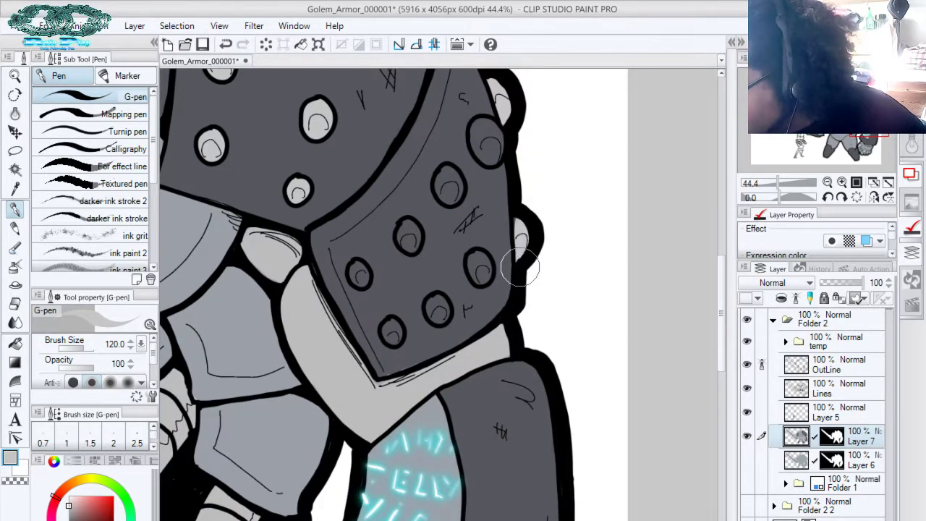
{"action": "left_click_drag", "start_coordinate": [522, 174], "coordinate": [544, 209]}
Sample the light grey from the lower plate's edge stud for painting its round studs with the G-pen at size 120
{"action": "left_click", "coordinate": [529, 276], "text": "alt"}
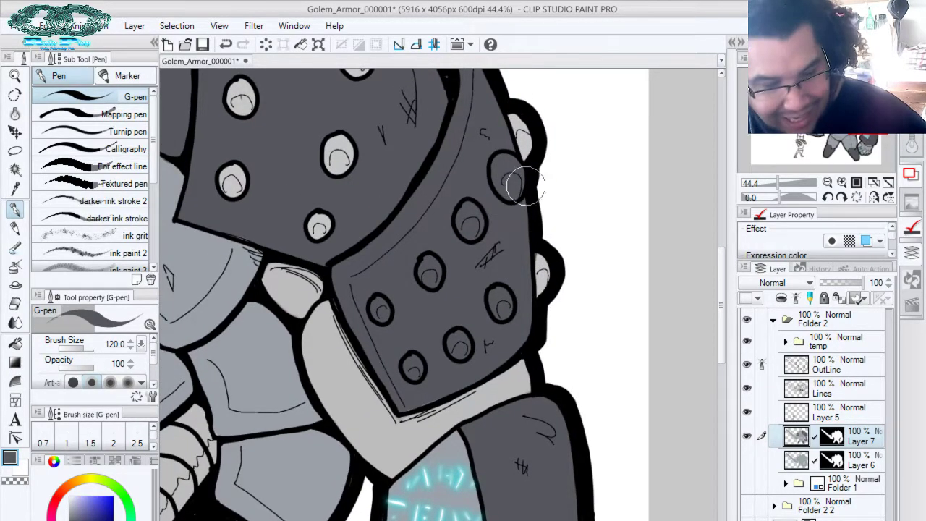
{"action": "key", "text": "p"}
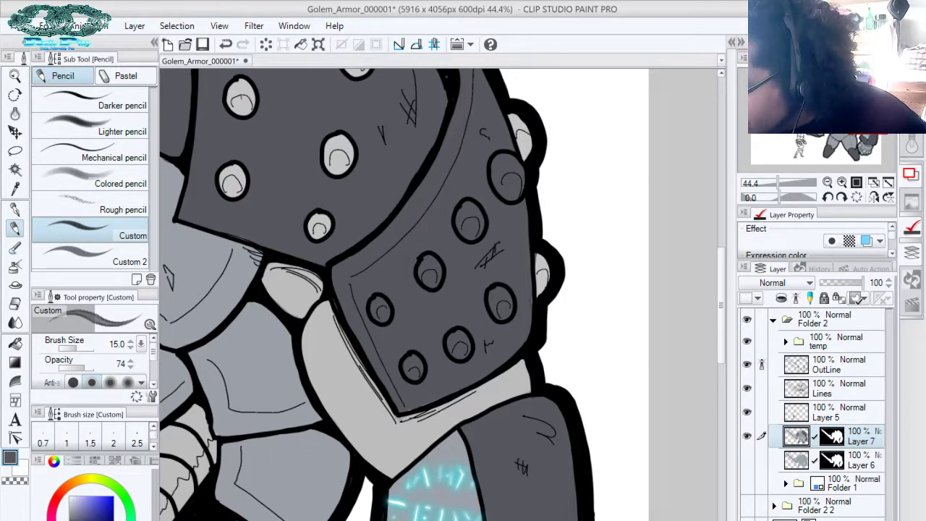
{"action": "key", "text": "p"}
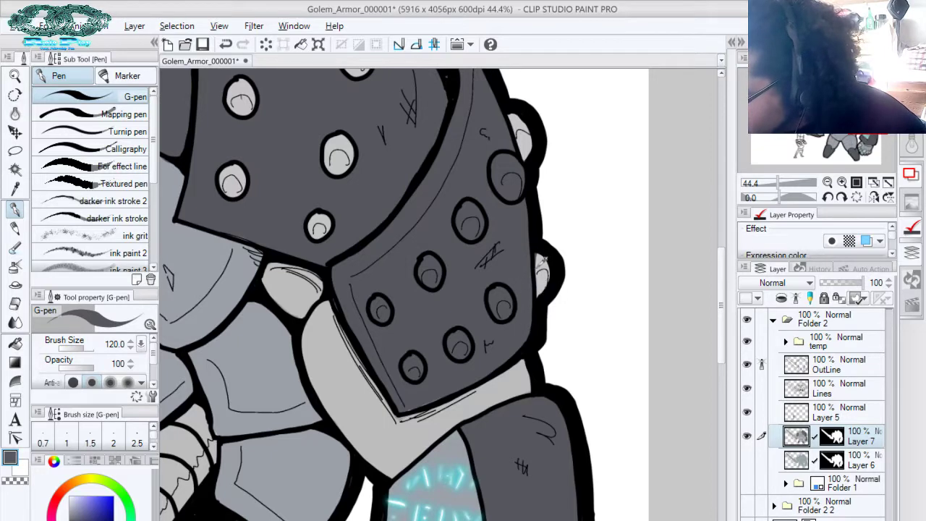
{"action": "left_click", "coordinate": [542, 264], "text": "alt"}
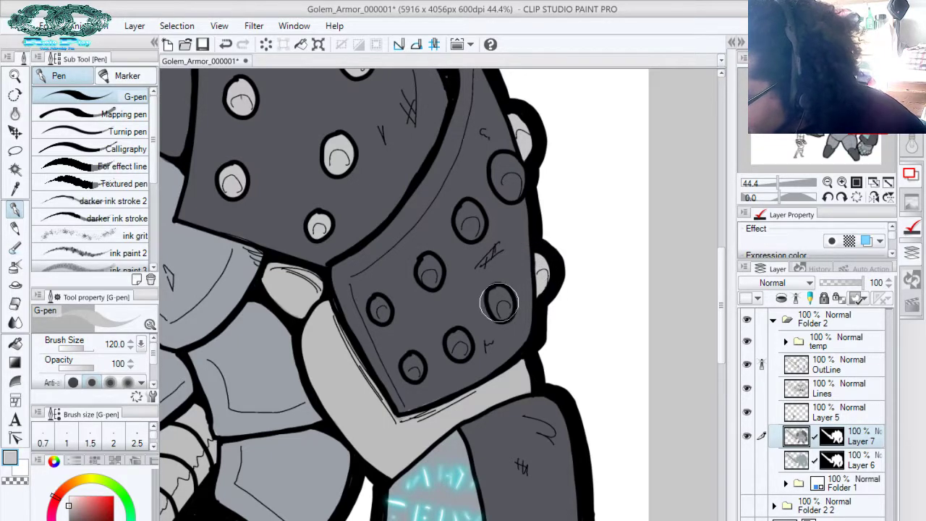
Paint all seven rivets on the lower shoulder plate light grey
{"action": "mouse_move", "coordinate": [500, 307]}
{"action": "left_mouse_down"}
{"action": "mouse_move", "coordinate": [504, 315]}
{"action": "mouse_move", "coordinate": [490, 297]}
{"action": "mouse_move", "coordinate": [500, 303]}
{"action": "left_mouse_up"}
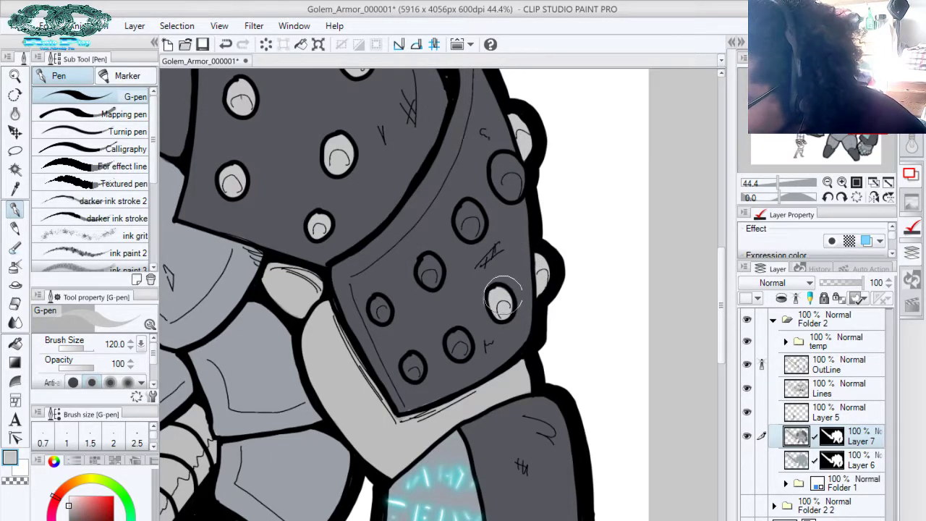
{"action": "left_click_drag", "start_coordinate": [460, 343], "coordinate": [450, 329]}
{"action": "left_click_drag", "start_coordinate": [414, 366], "coordinate": [413, 356]}
{"action": "left_click_drag", "start_coordinate": [383, 308], "coordinate": [381, 315]}
{"action": "left_click_drag", "start_coordinate": [430, 269], "coordinate": [427, 266]}
{"action": "mouse_move", "coordinate": [467, 221]}
{"action": "left_mouse_down"}
{"action": "mouse_move", "coordinate": [468, 209]}
{"action": "mouse_move", "coordinate": [471, 235]}
{"action": "left_mouse_up"}
{"action": "mouse_move", "coordinate": [506, 166]}
{"action": "left_mouse_down"}
{"action": "mouse_move", "coordinate": [498, 171]}
{"action": "mouse_move", "coordinate": [514, 172]}
{"action": "mouse_move", "coordinate": [506, 165]}
{"action": "mouse_move", "coordinate": [499, 168]}
{"action": "mouse_move", "coordinate": [508, 179]}
{"action": "mouse_move", "coordinate": [498, 173]}
{"action": "left_mouse_up"}
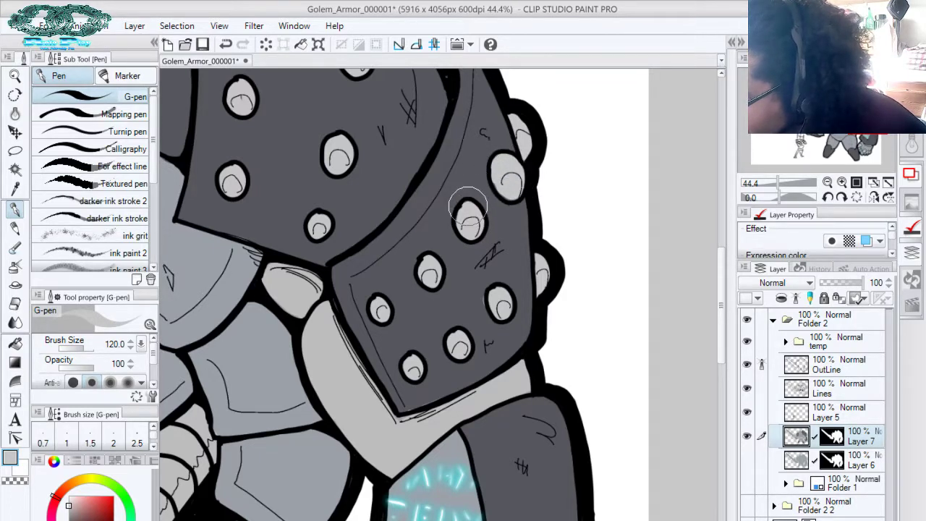
{"action": "left_click", "coordinate": [480, 280], "text": "alt"}
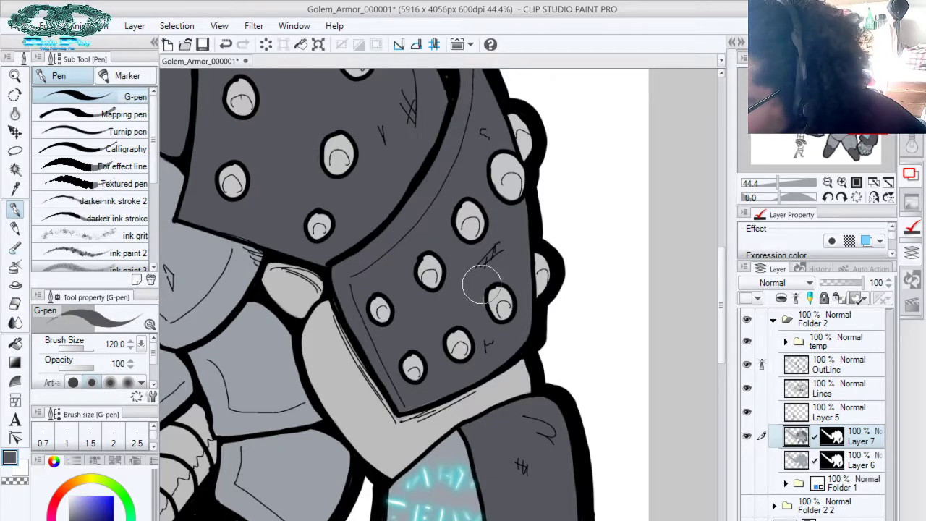
{"action": "left_click", "coordinate": [419, 420], "text": "alt"}
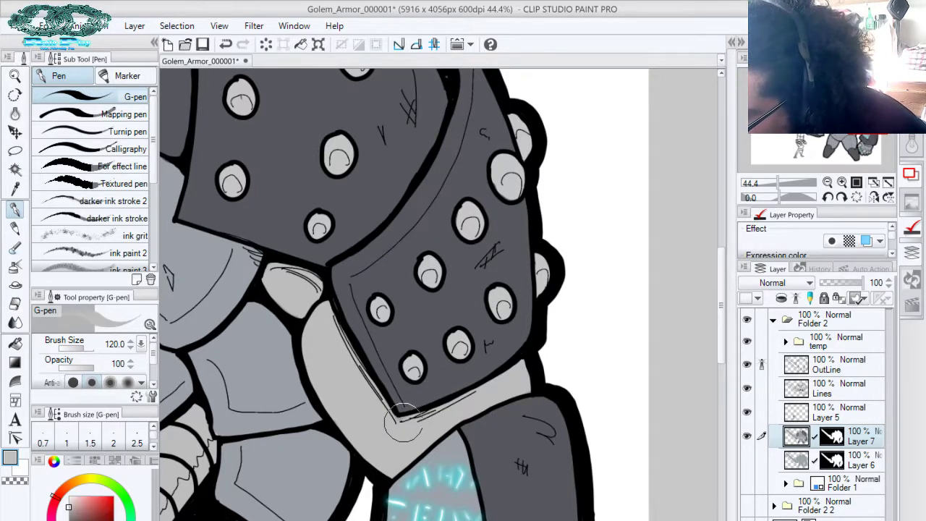
Examine the helmet, hoses, spiked shoulder and sword arm for missed base colours, finishing with the whole drawing in view
{"action": "left_click_drag", "start_coordinate": [534, 115], "coordinate": [604, 145]}
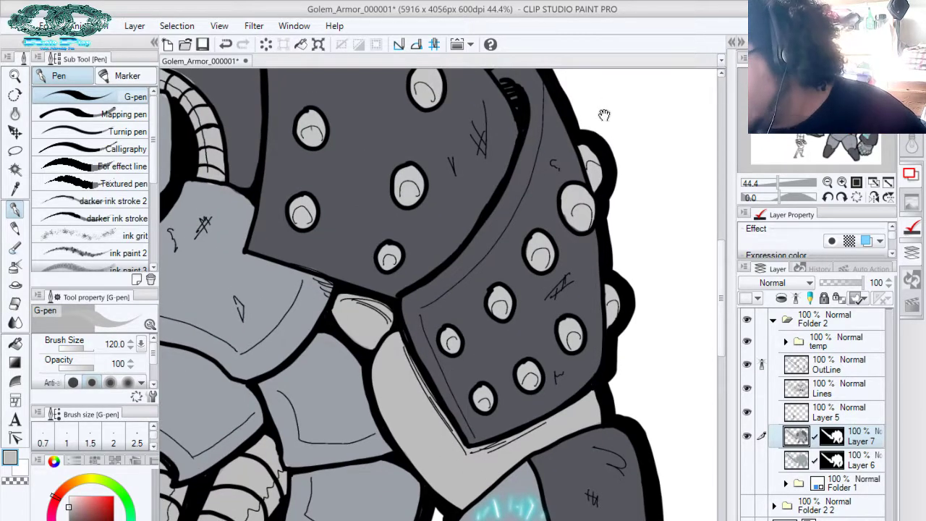
{"action": "left_click_drag", "start_coordinate": [411, 347], "coordinate": [675, 435]}
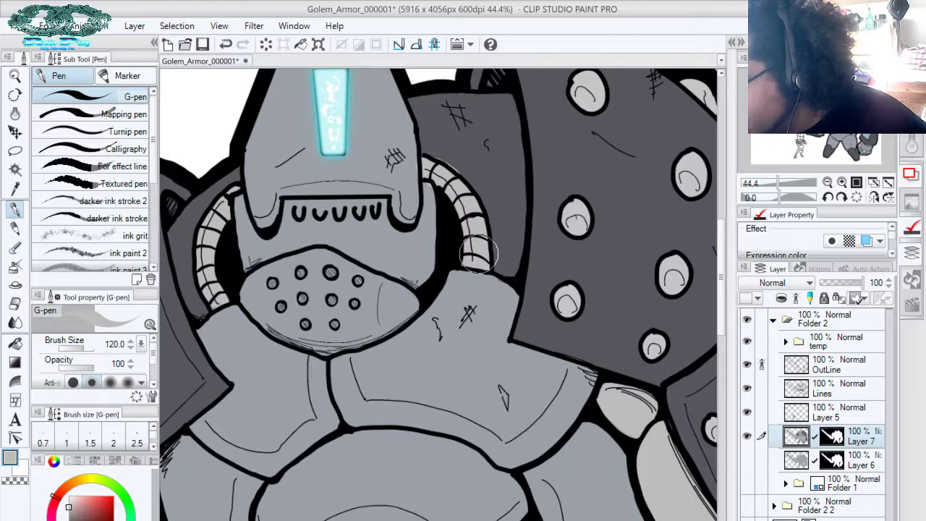
{"action": "left_click", "coordinate": [505, 199], "text": "alt"}
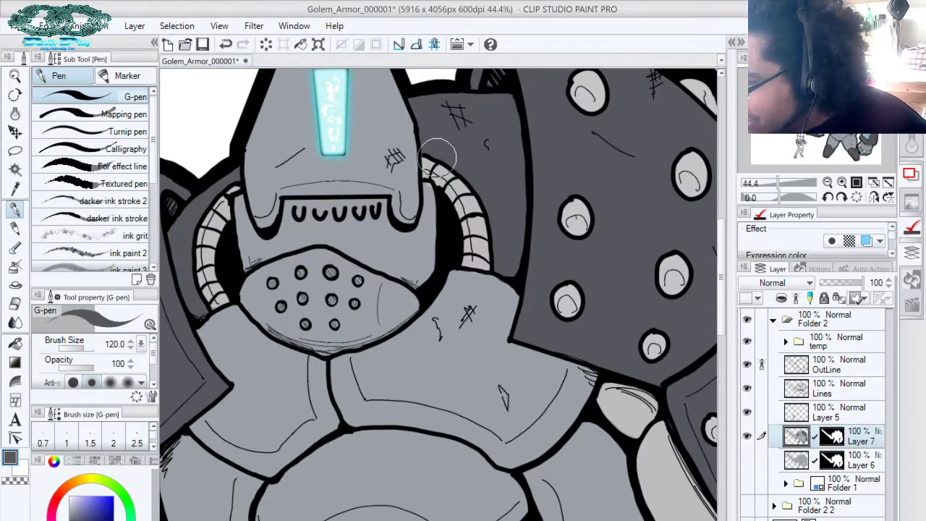
{"action": "left_click", "coordinate": [405, 175], "text": "alt"}
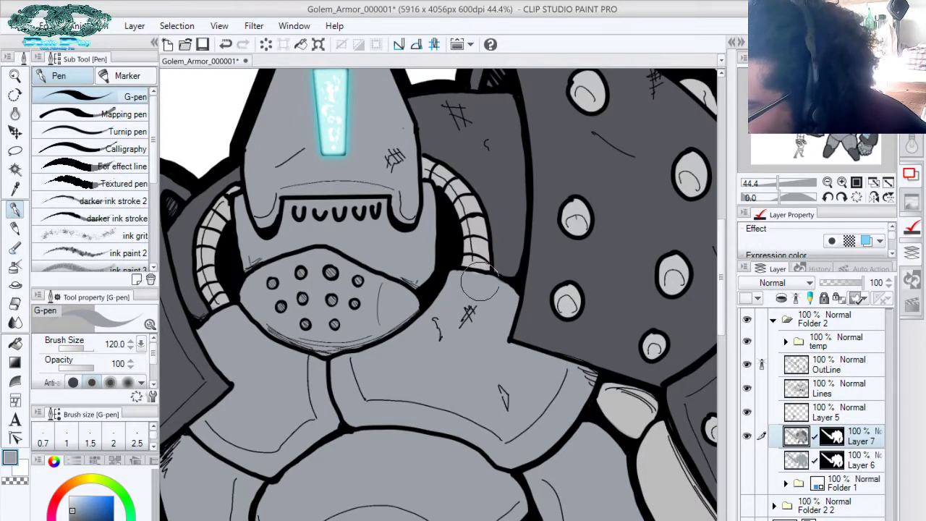
{"action": "left_click_drag", "start_coordinate": [339, 381], "coordinate": [449, 443]}
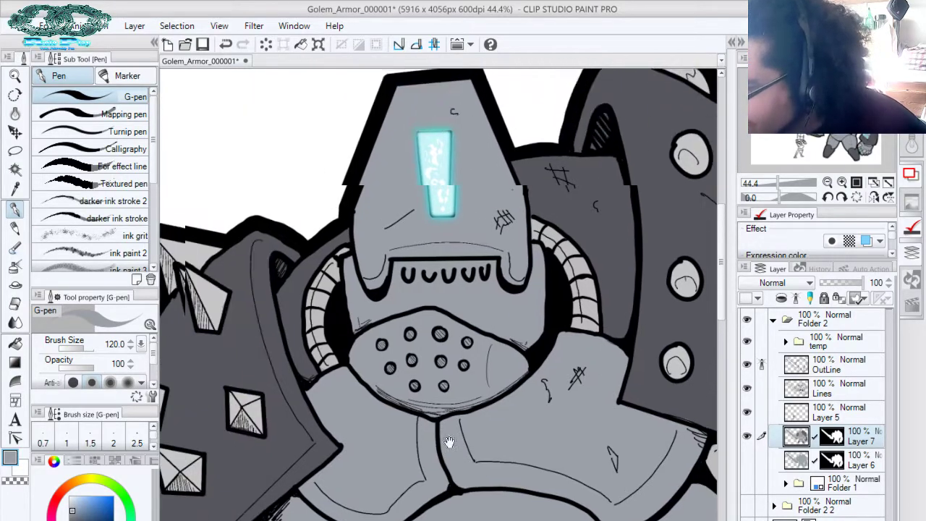
{"action": "left_click", "coordinate": [554, 233], "text": "alt"}
{"action": "left_click_drag", "start_coordinate": [486, 205], "coordinate": [581, 150]}
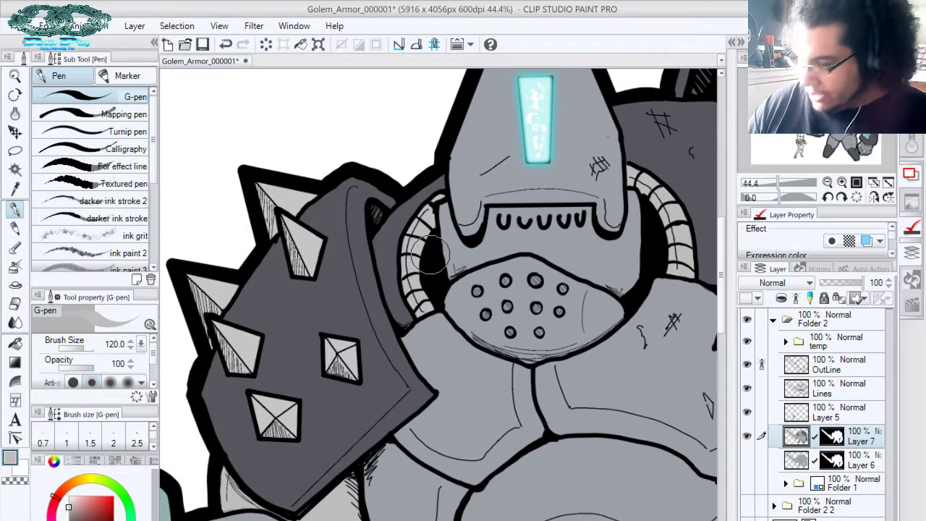
{"action": "left_click_drag", "start_coordinate": [511, 377], "coordinate": [583, 244]}
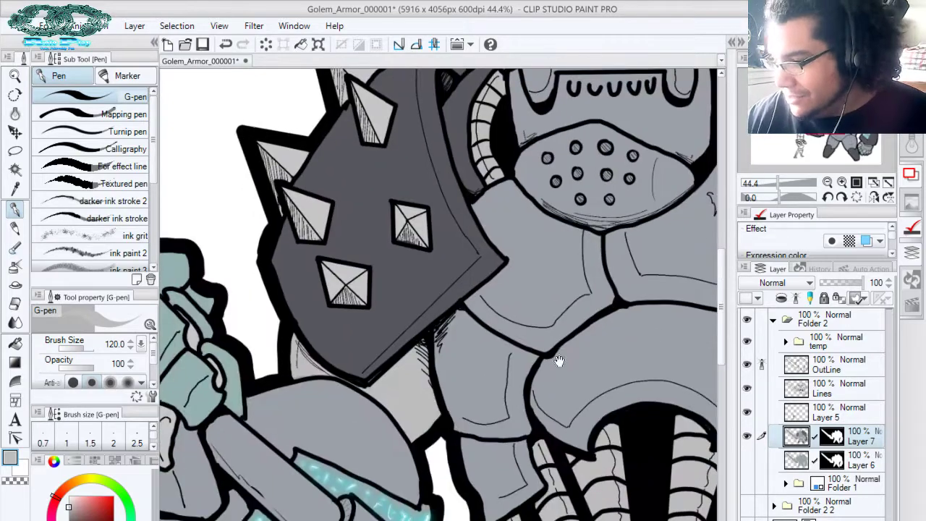
{"action": "left_click_drag", "start_coordinate": [539, 408], "coordinate": [596, 278]}
{"action": "mouse_move", "coordinate": [514, 423]}
{"action": "left_mouse_down"}
{"action": "mouse_move", "coordinate": [533, 312]}
{"action": "mouse_move", "coordinate": [593, 262]}
{"action": "left_mouse_up"}
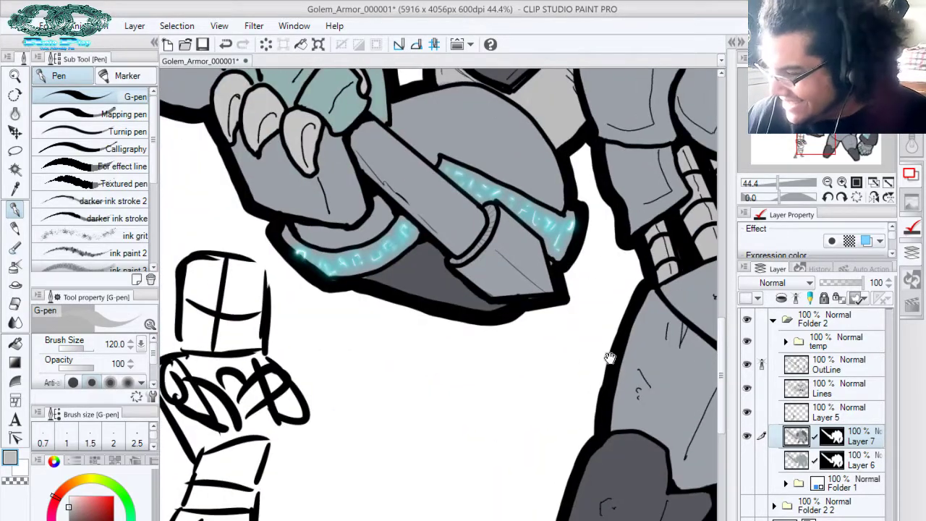
{"action": "left_click_drag", "start_coordinate": [610, 358], "coordinate": [447, 460]}
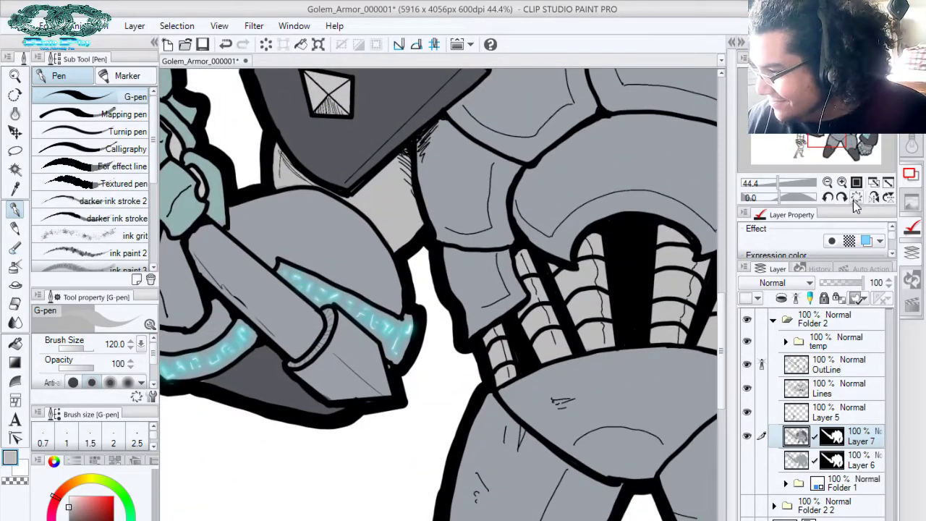
{"action": "left_click", "coordinate": [876, 183]}
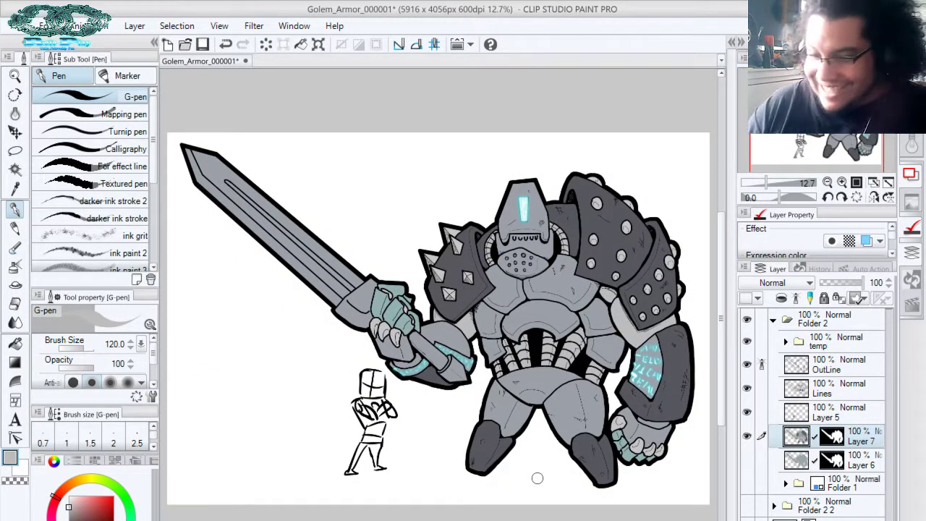
Choose a pale teal and paint over the sword blade with the brush enlarged to 600
{"action": "left_click", "coordinate": [129, 519]}
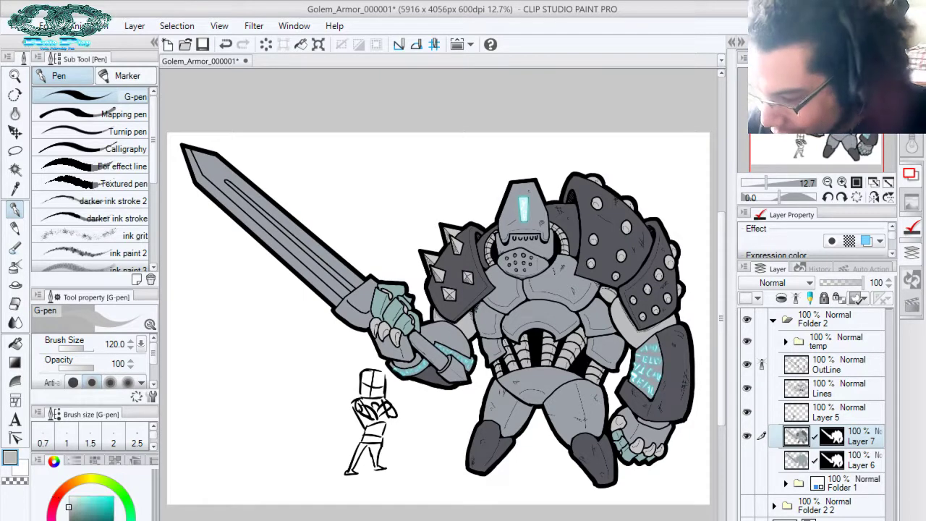
{"action": "left_click", "coordinate": [71, 502]}
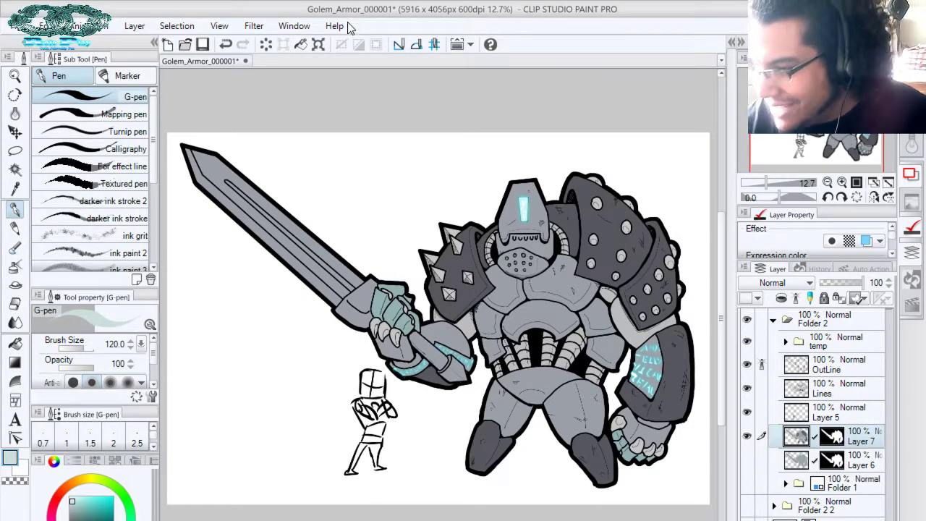
{"action": "left_click_drag", "start_coordinate": [214, 177], "coordinate": [190, 153]}
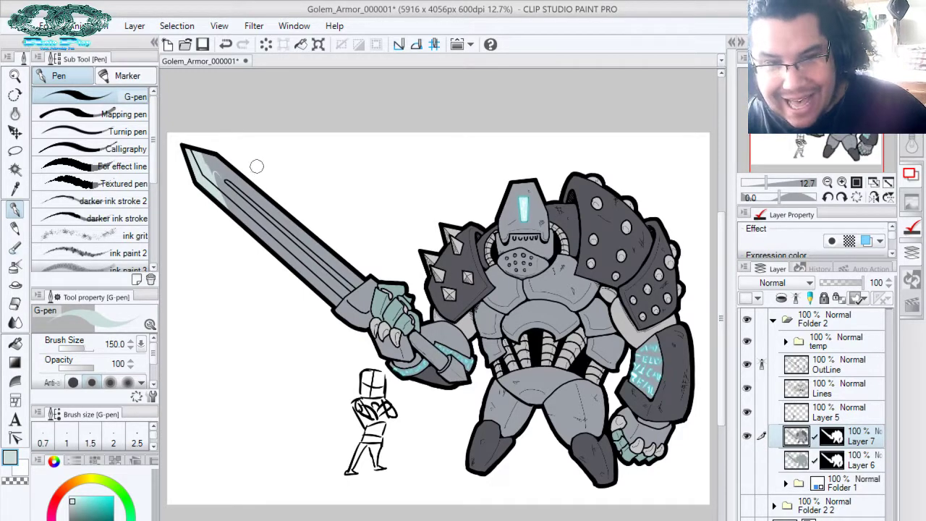
{"action": "key", "text": "bracketright"}
{"action": "key", "text": "bracketright"}
{"action": "key", "text": "bracketright"}
{"action": "mouse_move", "coordinate": [204, 150]}
{"action": "left_mouse_down"}
{"action": "mouse_move", "coordinate": [278, 245]}
{"action": "mouse_move", "coordinate": [235, 204]}
{"action": "mouse_move", "coordinate": [237, 177]}
{"action": "mouse_move", "coordinate": [308, 256]}
{"action": "left_mouse_up"}
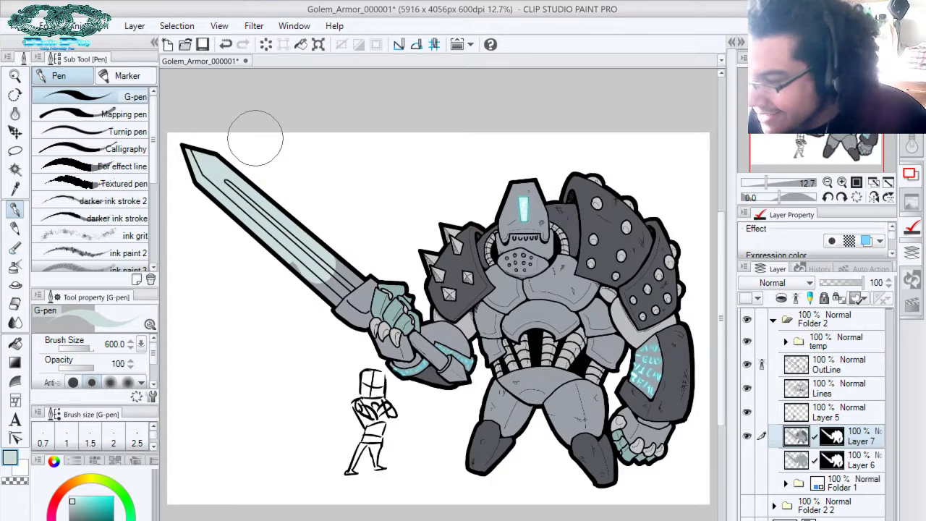
Try a lighter tint near the blade's tip, and repaint the whole blade in a muted grey-teal
{"action": "left_click", "coordinate": [73, 499]}
{"action": "mouse_move", "coordinate": [242, 184]}
{"action": "left_mouse_down"}
{"action": "mouse_move", "coordinate": [250, 202]}
{"action": "mouse_move", "coordinate": [214, 141]}
{"action": "left_mouse_up"}
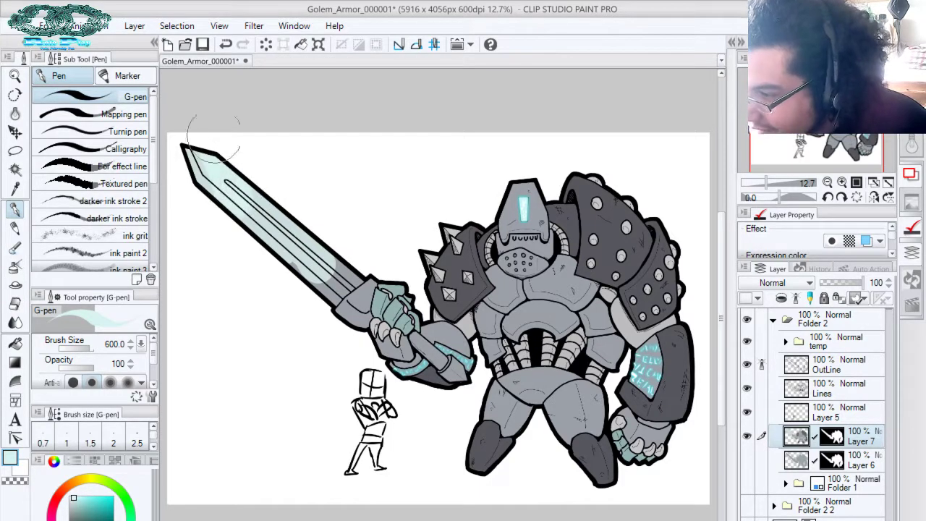
{"action": "left_click", "coordinate": [75, 499]}
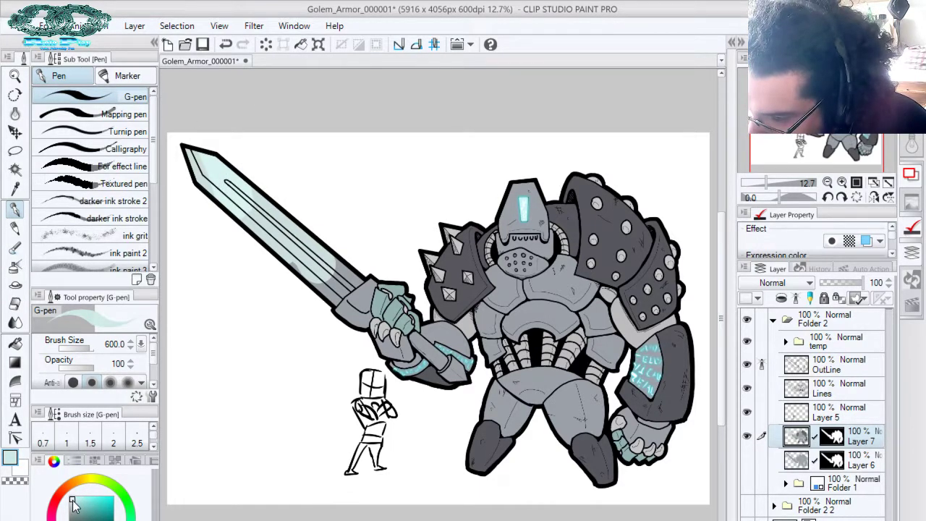
{"action": "left_click_drag", "start_coordinate": [73, 504], "coordinate": [73, 510]}
{"action": "mouse_move", "coordinate": [199, 137]}
{"action": "left_mouse_down"}
{"action": "mouse_move", "coordinate": [207, 162]}
{"action": "mouse_move", "coordinate": [253, 174]}
{"action": "mouse_move", "coordinate": [300, 249]}
{"action": "left_mouse_up"}
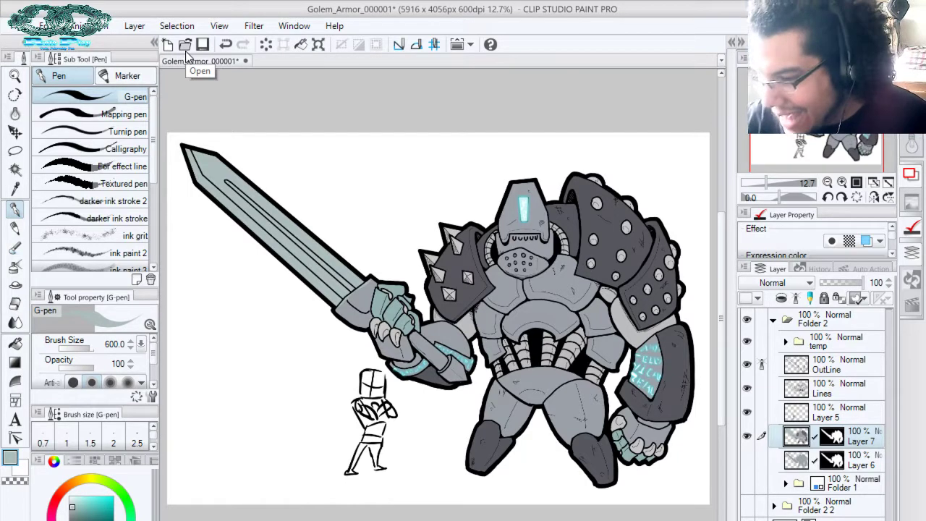
Fill the sword's guard with dark slate grey, reducing the brush size to 80 for the edges
{"action": "left_click", "coordinate": [76, 519]}
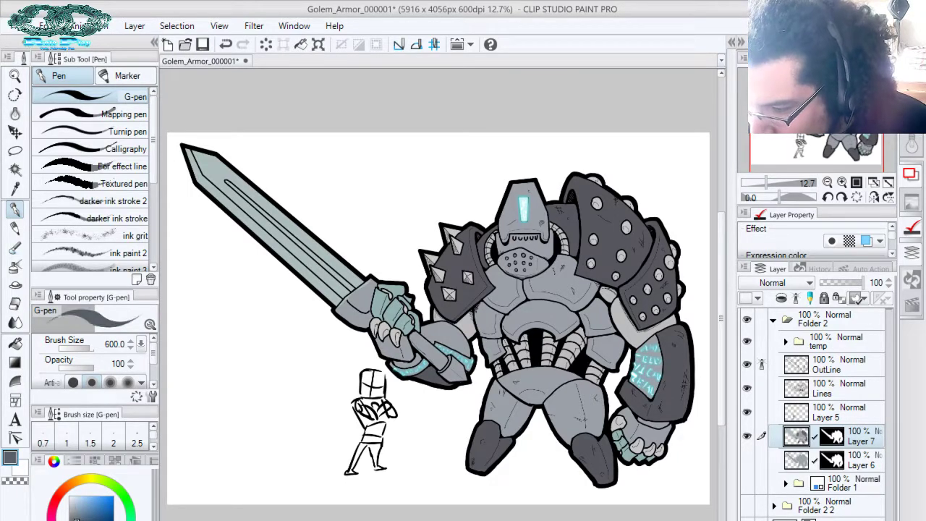
{"action": "mouse_move", "coordinate": [313, 298]}
{"action": "left_mouse_down"}
{"action": "mouse_move", "coordinate": [358, 307]}
{"action": "mouse_move", "coordinate": [347, 315]}
{"action": "mouse_move", "coordinate": [455, 327]}
{"action": "left_mouse_up"}
{"action": "key", "text": "ctrl+space"}
{"action": "left_click_drag", "start_coordinate": [398, 310], "coordinate": [482, 293]}
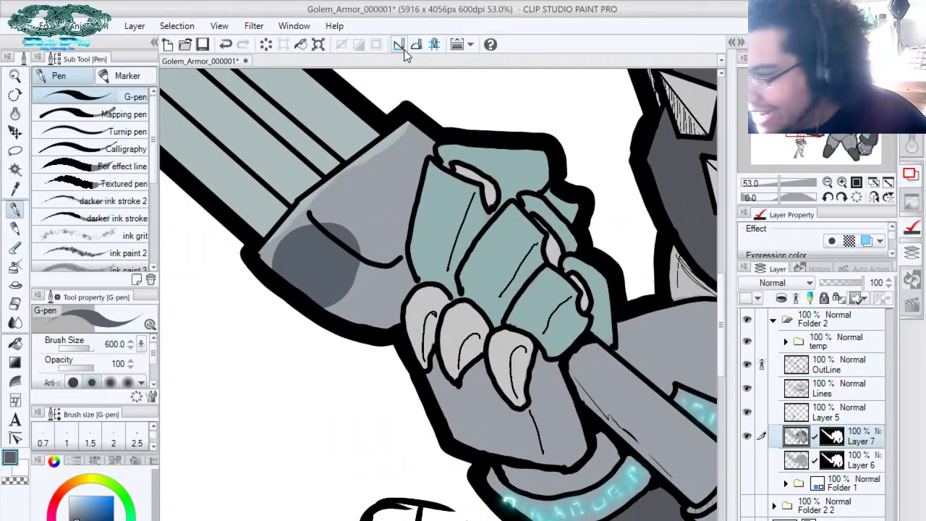
{"action": "key", "text": "bracketleft"}
{"action": "key", "text": "bracketleft"}
{"action": "key", "text": "bracketleft"}
{"action": "key", "text": "bracketleft"}
{"action": "key", "text": "bracketleft"}
{"action": "key", "text": "bracketleft"}
{"action": "key", "text": "bracketleft"}
{"action": "key", "text": "bracketleft"}
{"action": "key", "text": "bracketleft"}
{"action": "mouse_move", "coordinate": [420, 142]}
{"action": "left_mouse_down"}
{"action": "mouse_move", "coordinate": [388, 159]}
{"action": "mouse_move", "coordinate": [402, 132]}
{"action": "mouse_move", "coordinate": [308, 202]}
{"action": "mouse_move", "coordinate": [275, 242]}
{"action": "mouse_move", "coordinate": [357, 183]}
{"action": "left_mouse_up"}
{"action": "mouse_move", "coordinate": [427, 133]}
{"action": "left_mouse_down"}
{"action": "mouse_move", "coordinate": [433, 152]}
{"action": "mouse_move", "coordinate": [420, 157]}
{"action": "mouse_move", "coordinate": [389, 230]}
{"action": "mouse_move", "coordinate": [405, 174]}
{"action": "mouse_move", "coordinate": [386, 233]}
{"action": "mouse_move", "coordinate": [369, 209]}
{"action": "mouse_move", "coordinate": [343, 243]}
{"action": "mouse_move", "coordinate": [336, 303]}
{"action": "mouse_move", "coordinate": [372, 293]}
{"action": "mouse_move", "coordinate": [373, 333]}
{"action": "left_mouse_up"}
{"action": "mouse_move", "coordinate": [400, 253]}
{"action": "left_mouse_down"}
{"action": "mouse_move", "coordinate": [405, 286]}
{"action": "mouse_move", "coordinate": [416, 289]}
{"action": "mouse_move", "coordinate": [391, 333]}
{"action": "mouse_move", "coordinate": [390, 291]}
{"action": "left_mouse_up"}
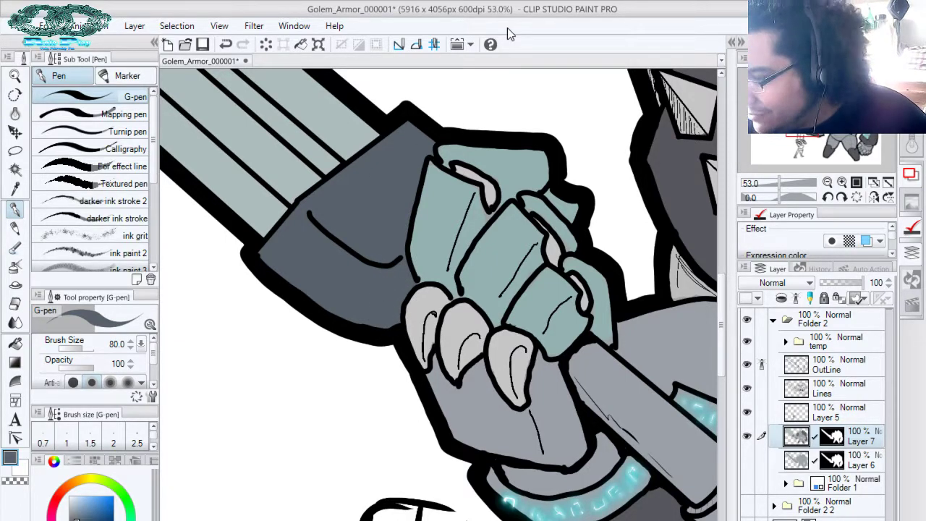
Paint the sword's handle, ring and pommel in the guard's dark slate grey
{"action": "left_click", "coordinate": [484, 165], "text": "alt"}
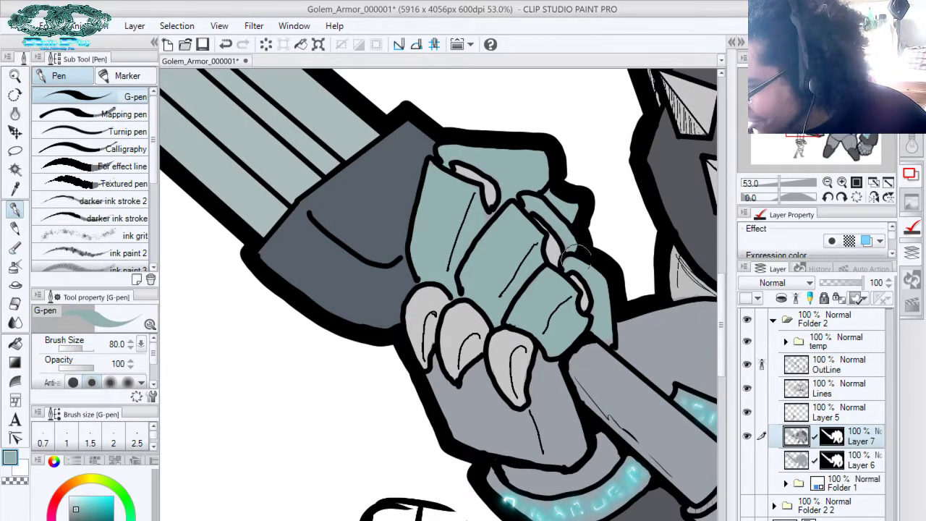
{"action": "left_click", "coordinate": [379, 294], "text": "alt"}
{"action": "left_click_drag", "start_coordinate": [548, 300], "coordinate": [374, 201]}
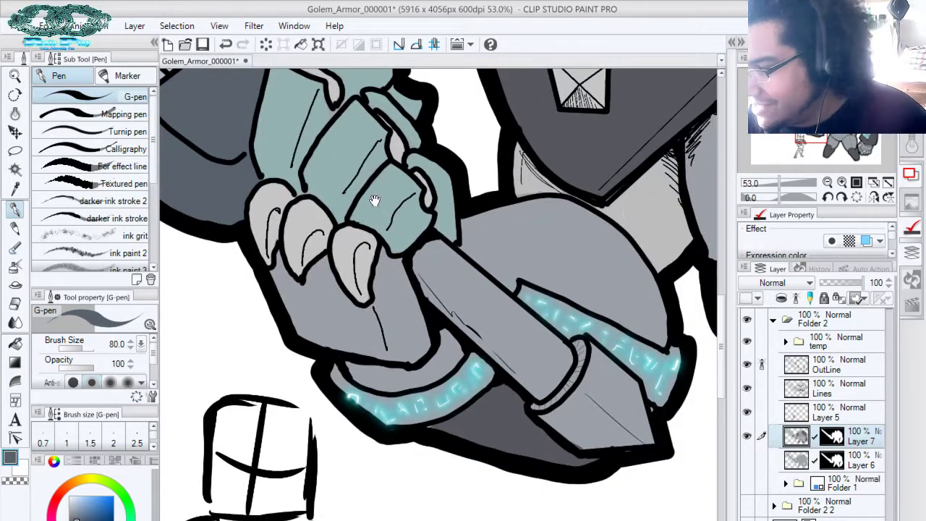
{"action": "mouse_move", "coordinate": [434, 271]}
{"action": "left_mouse_down"}
{"action": "mouse_move", "coordinate": [423, 264]}
{"action": "mouse_move", "coordinate": [456, 318]}
{"action": "mouse_move", "coordinate": [423, 259]}
{"action": "mouse_move", "coordinate": [441, 253]}
{"action": "mouse_move", "coordinate": [517, 326]}
{"action": "mouse_move", "coordinate": [434, 261]}
{"action": "mouse_move", "coordinate": [445, 278]}
{"action": "left_mouse_up"}
{"action": "left_click_drag", "start_coordinate": [504, 289], "coordinate": [434, 226]}
{"action": "mouse_move", "coordinate": [388, 255]}
{"action": "left_mouse_down"}
{"action": "mouse_move", "coordinate": [466, 332]}
{"action": "mouse_move", "coordinate": [387, 246]}
{"action": "mouse_move", "coordinate": [481, 334]}
{"action": "mouse_move", "coordinate": [468, 345]}
{"action": "mouse_move", "coordinate": [515, 379]}
{"action": "left_mouse_up"}
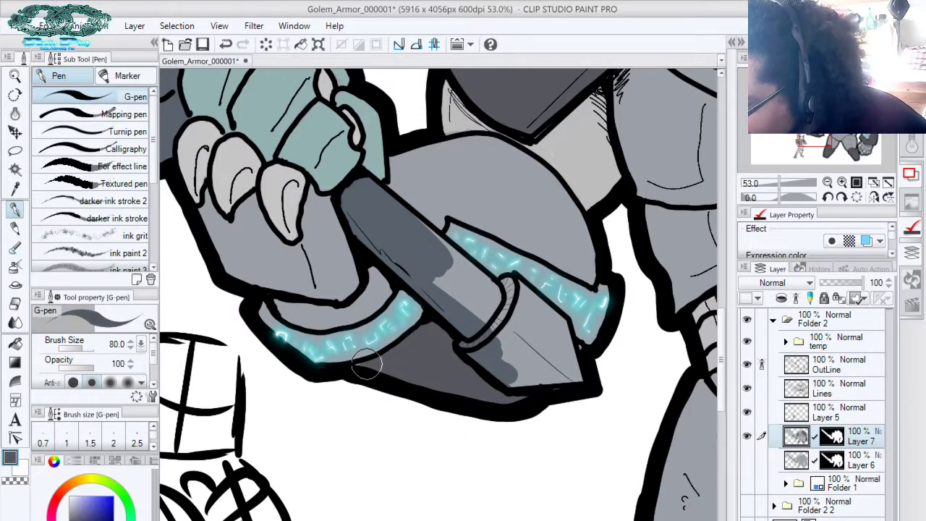
{"action": "left_click", "coordinate": [424, 233], "text": "alt"}
{"action": "left_click_drag", "start_coordinate": [428, 239], "coordinate": [487, 289]}
{"action": "mouse_move", "coordinate": [450, 251]}
{"action": "left_mouse_down"}
{"action": "mouse_move", "coordinate": [498, 311]}
{"action": "mouse_move", "coordinate": [470, 298]}
{"action": "mouse_move", "coordinate": [501, 331]}
{"action": "mouse_move", "coordinate": [512, 308]}
{"action": "mouse_move", "coordinate": [506, 283]}
{"action": "mouse_move", "coordinate": [500, 293]}
{"action": "mouse_move", "coordinate": [531, 365]}
{"action": "mouse_move", "coordinate": [515, 374]}
{"action": "left_mouse_up"}
{"action": "mouse_move", "coordinate": [542, 366]}
{"action": "left_mouse_down"}
{"action": "mouse_move", "coordinate": [528, 371]}
{"action": "mouse_move", "coordinate": [571, 384]}
{"action": "left_mouse_up"}
{"action": "mouse_move", "coordinate": [520, 278]}
{"action": "left_mouse_down"}
{"action": "mouse_move", "coordinate": [572, 332]}
{"action": "mouse_move", "coordinate": [582, 379]}
{"action": "mouse_move", "coordinate": [532, 311]}
{"action": "mouse_move", "coordinate": [517, 319]}
{"action": "mouse_move", "coordinate": [564, 359]}
{"action": "mouse_move", "coordinate": [512, 286]}
{"action": "left_mouse_up"}
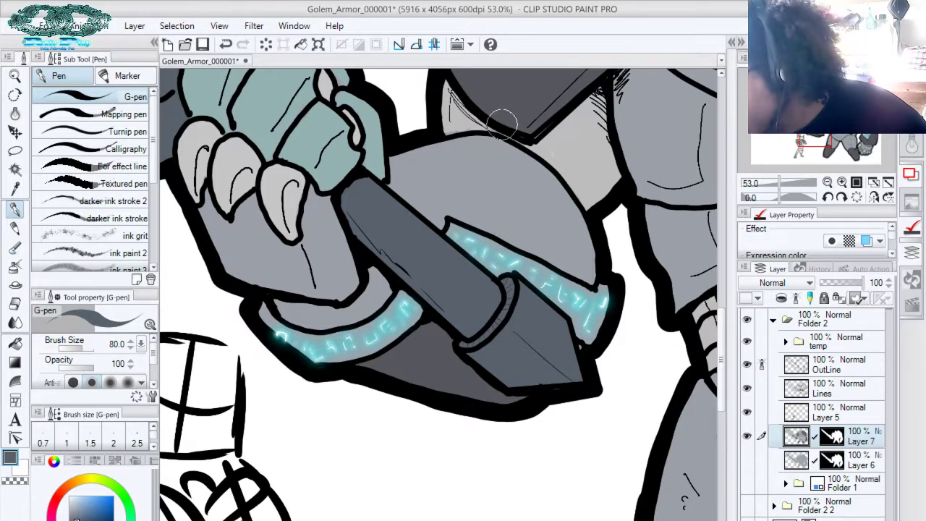
Restore the previous selection around the blade and paint two thin pale blue reflection streaks across it near the tip
{"action": "left_click_drag", "start_coordinate": [343, 193], "coordinate": [586, 384]}
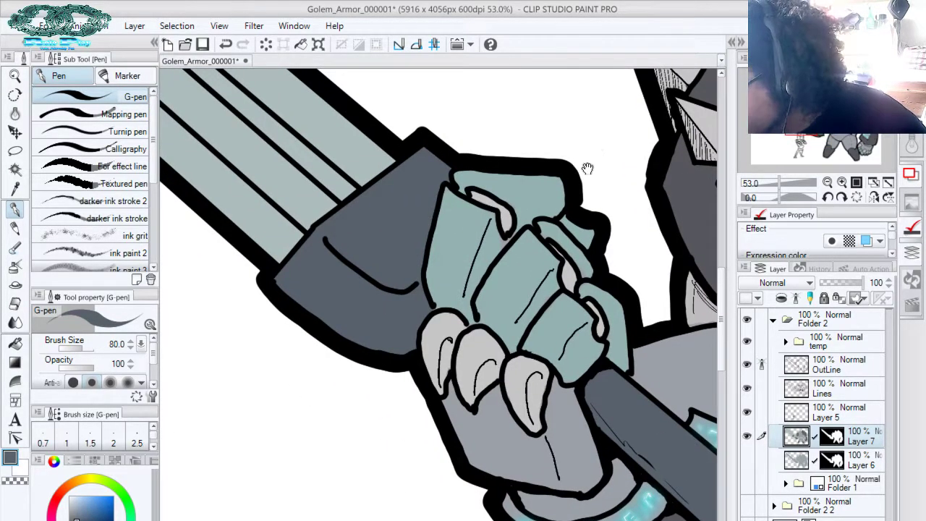
{"action": "left_click_drag", "start_coordinate": [768, 184], "coordinate": [763, 186]}
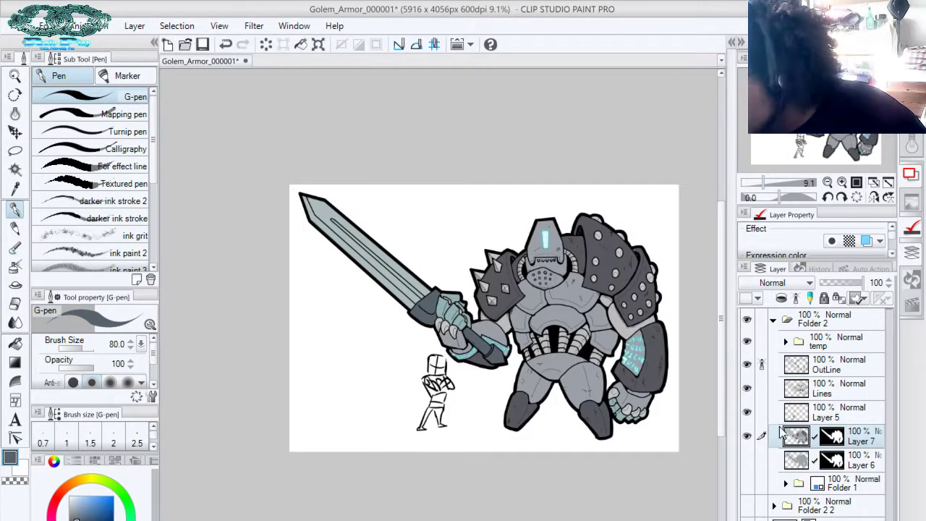
{"action": "key", "text": "ctrl+shift+d"}
{"action": "left_click_drag", "start_coordinate": [404, 285], "coordinate": [697, 331]}
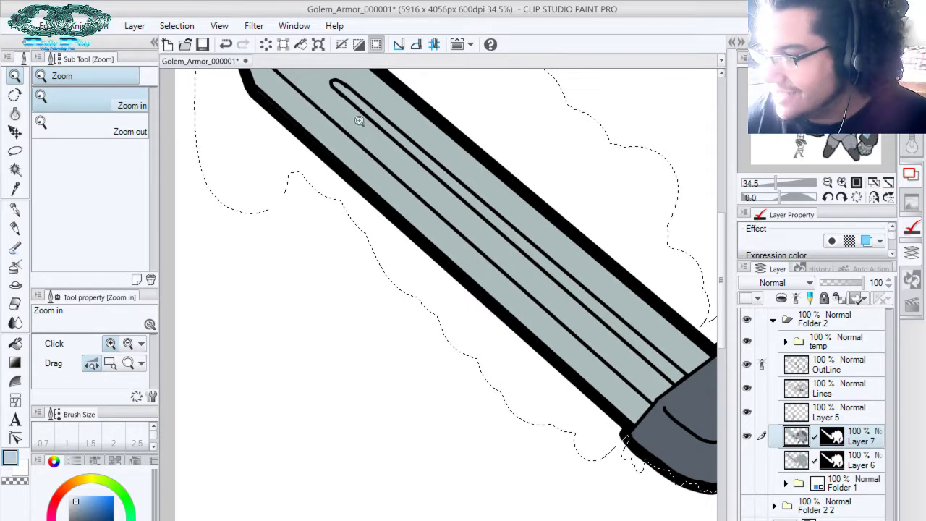
{"action": "key", "text": "p"}
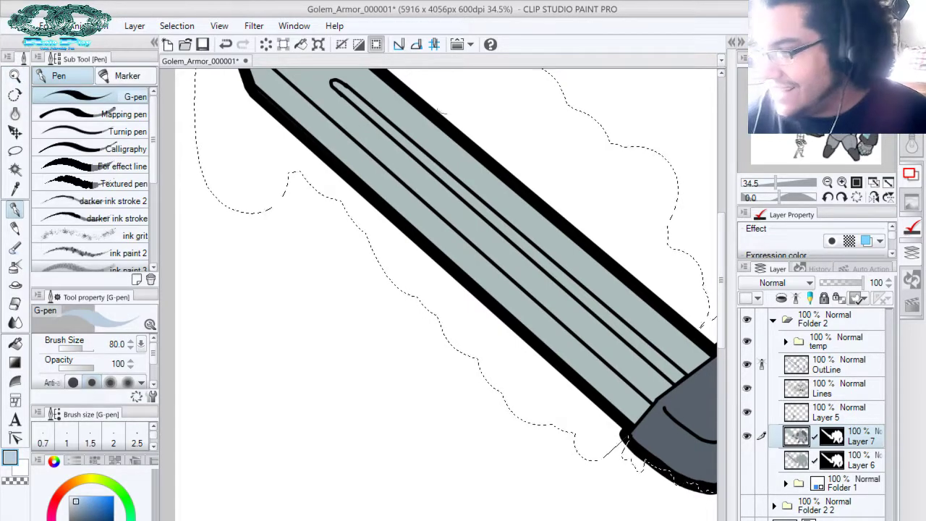
{"action": "left_click_drag", "start_coordinate": [415, 213], "coordinate": [441, 291]}
{"action": "left_click_drag", "start_coordinate": [311, 190], "coordinate": [401, 155]}
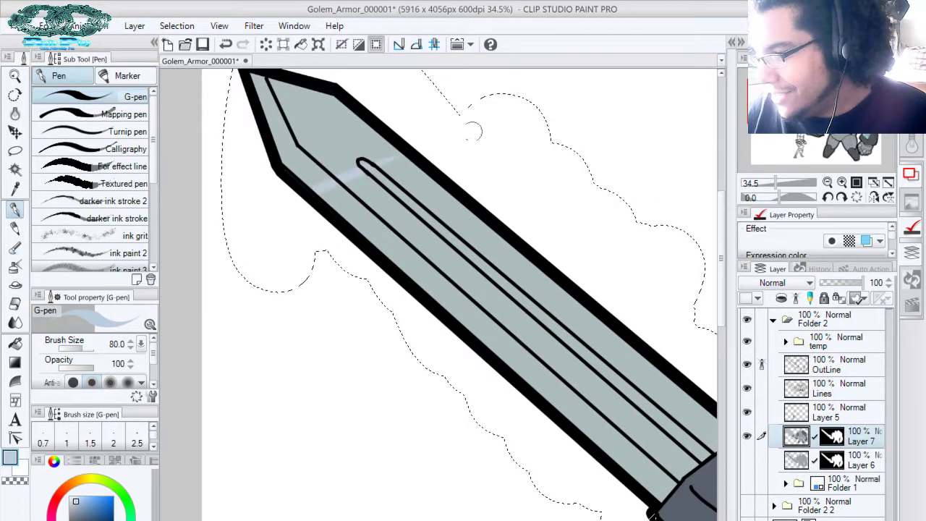
{"action": "left_click_drag", "start_coordinate": [360, 230], "coordinate": [441, 186]}
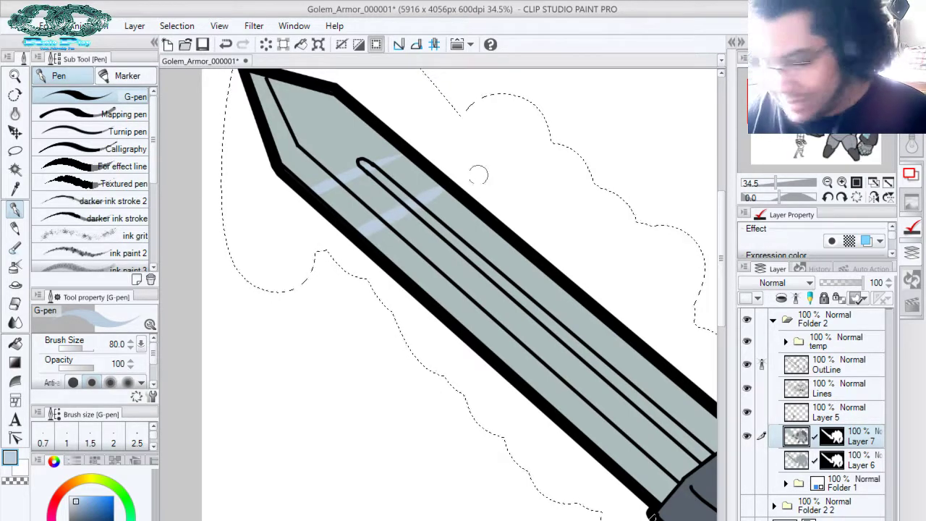
Enlarge the brush to 200 and paint a wider pale blue streak across the middle of the blade
{"action": "key", "text": "bracketright"}
{"action": "key", "text": "bracketright"}
{"action": "key", "text": "bracketright"}
{"action": "key", "text": "bracketright"}
{"action": "key", "text": "bracketright"}
{"action": "left_click_drag", "start_coordinate": [412, 323], "coordinate": [602, 259]}
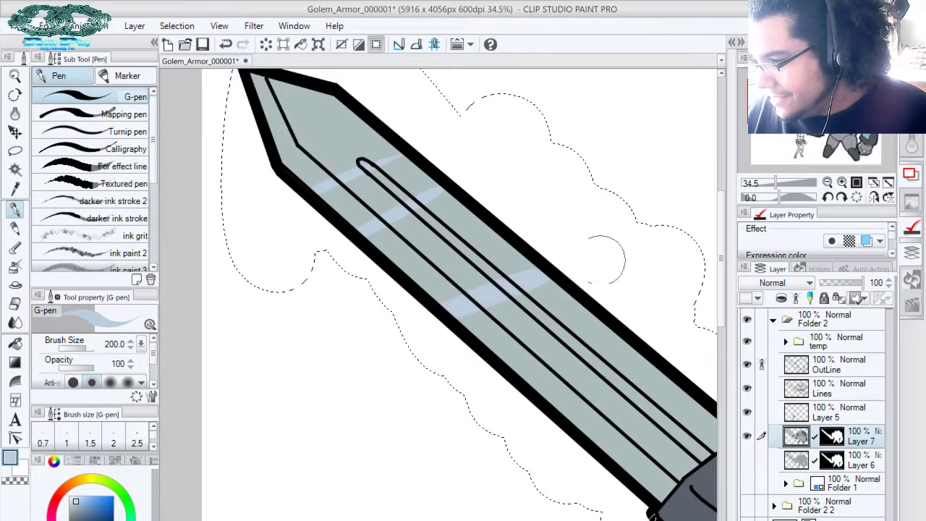
Add a pale blue streak near the guard, and cover the inner parts of all streaks with the blade's grey-green, keeping them on the lower bevel
{"action": "mouse_move", "coordinate": [523, 393]}
{"action": "left_mouse_down"}
{"action": "mouse_move", "coordinate": [619, 350]}
{"action": "mouse_move", "coordinate": [525, 374]}
{"action": "left_mouse_up"}
{"action": "left_click", "coordinate": [264, 114], "text": "alt"}
{"action": "left_click_drag", "start_coordinate": [281, 154], "coordinate": [371, 217]}
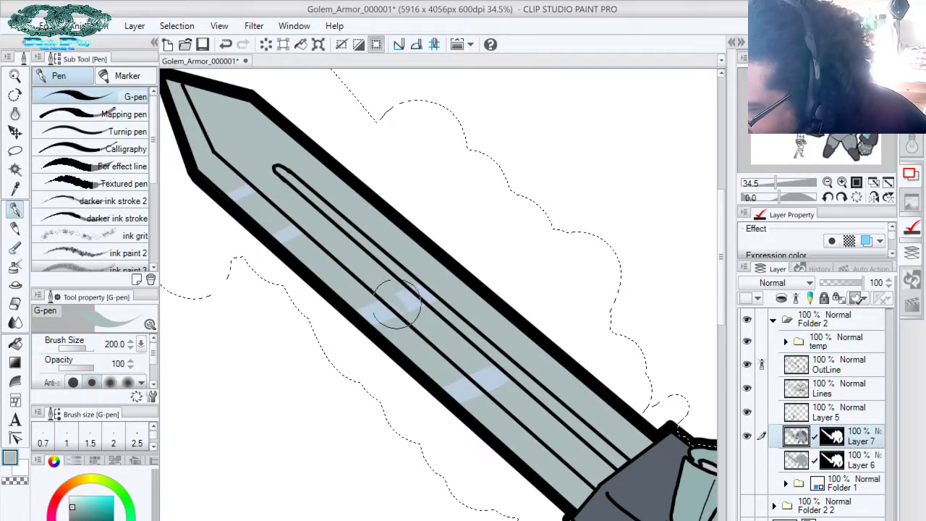
{"action": "left_click_drag", "start_coordinate": [391, 301], "coordinate": [429, 300]}
{"action": "mouse_move", "coordinate": [477, 342]}
{"action": "left_mouse_down"}
{"action": "mouse_move", "coordinate": [446, 275]}
{"action": "mouse_move", "coordinate": [446, 304]}
{"action": "left_mouse_up"}
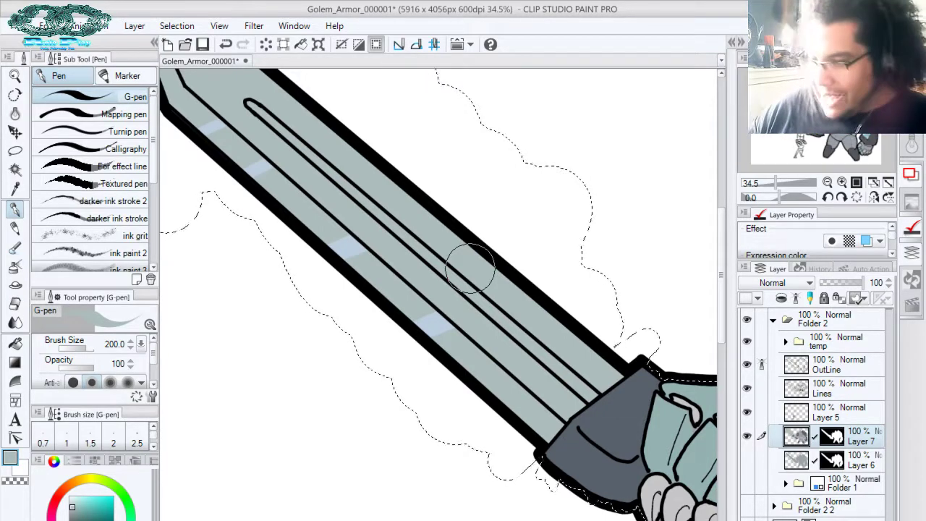
Switch the drawing colour to white and try out white highlight strokes along the blade
{"action": "key", "text": "x"}
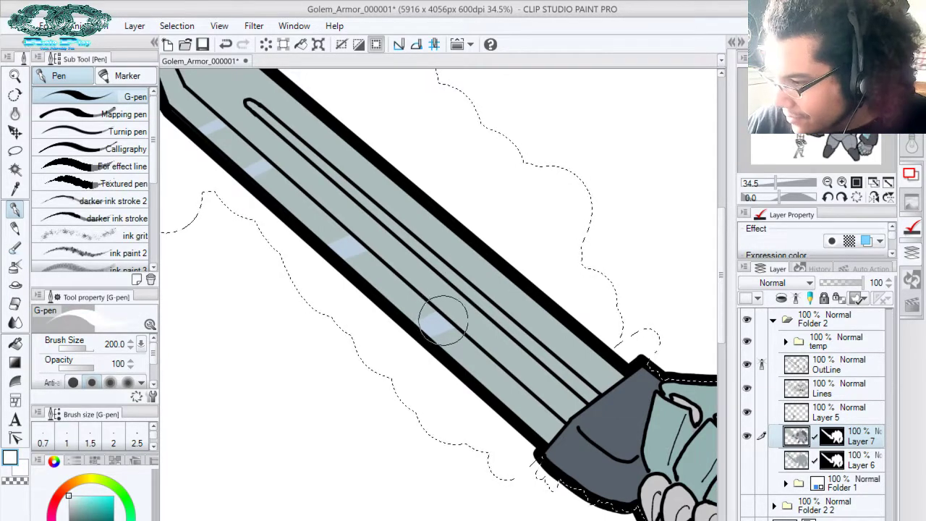
{"action": "left_click_drag", "start_coordinate": [443, 321], "coordinate": [426, 329]}
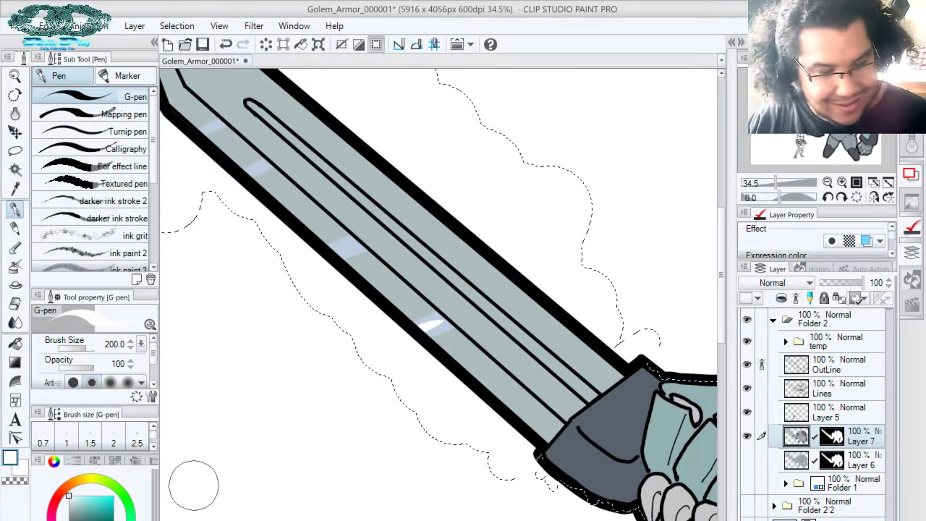
{"action": "key", "text": "ctrl+z"}
{"action": "left_click_drag", "start_coordinate": [504, 363], "coordinate": [467, 378]}
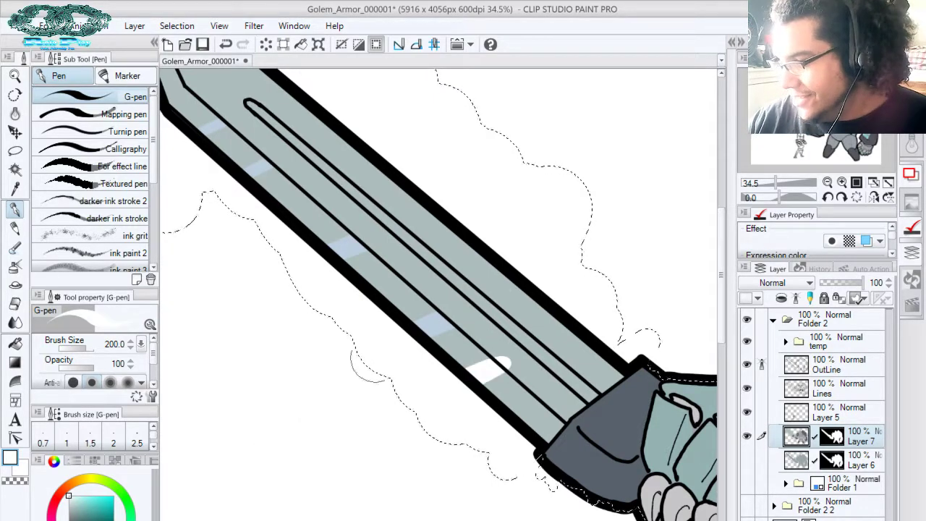
{"action": "left_click_drag", "start_coordinate": [358, 232], "coordinate": [334, 247]}
{"action": "key", "text": "ctrl+z"}
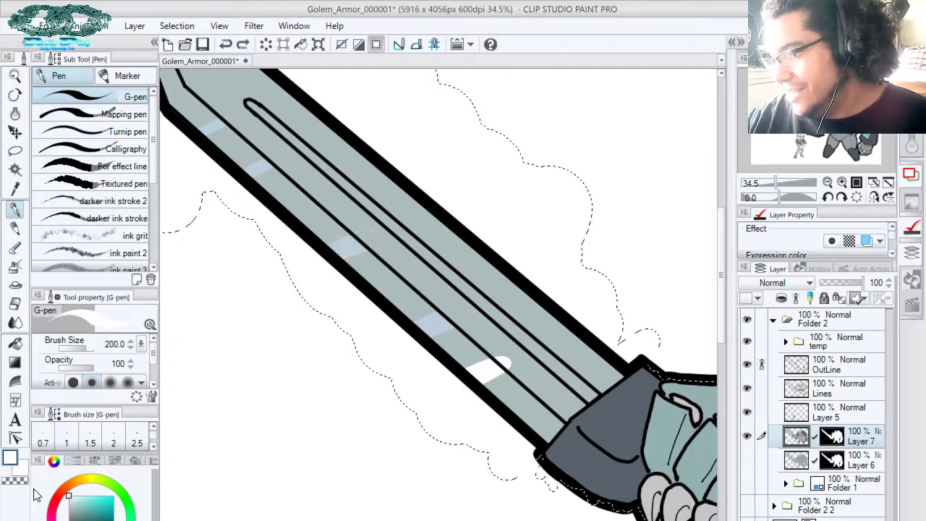
{"action": "key", "text": "ctrl+z"}
{"action": "left_click_drag", "start_coordinate": [446, 266], "coordinate": [563, 339]}
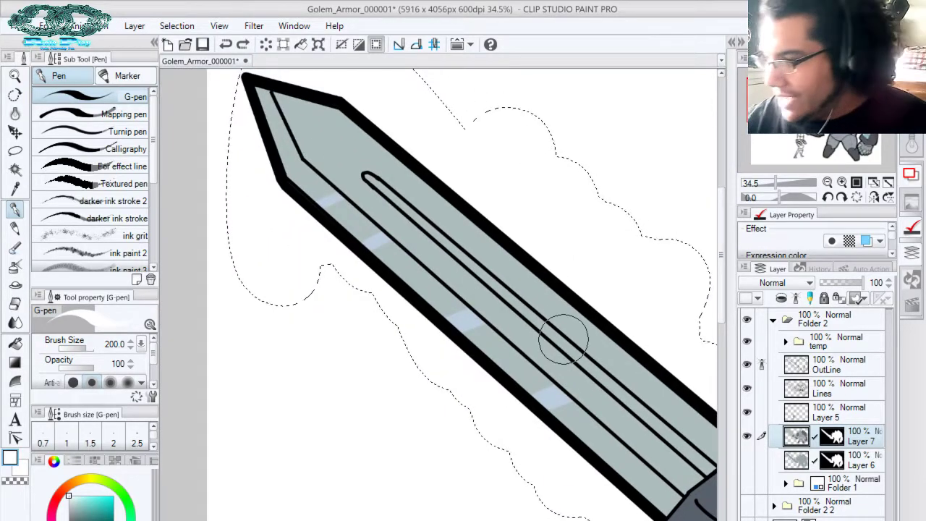
{"action": "left_click_drag", "start_coordinate": [307, 190], "coordinate": [380, 207]}
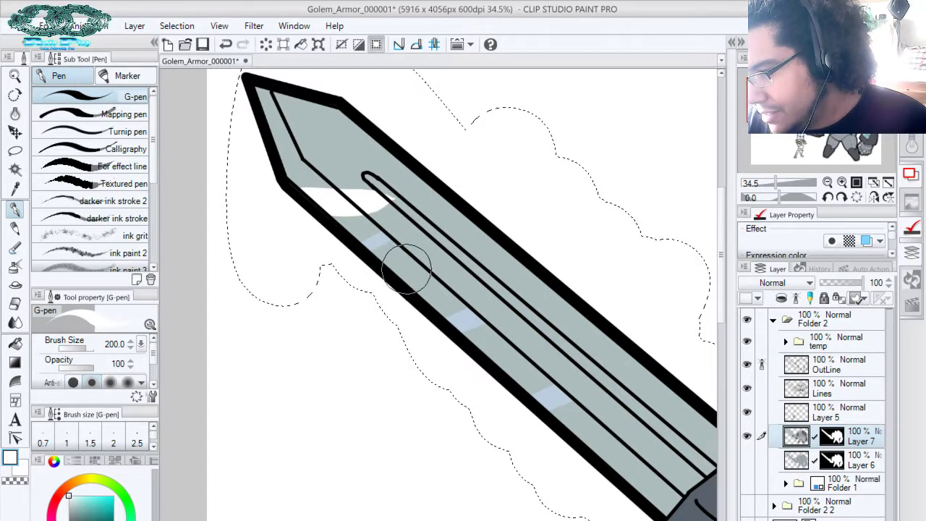
{"action": "key", "text": "ctrl+z"}
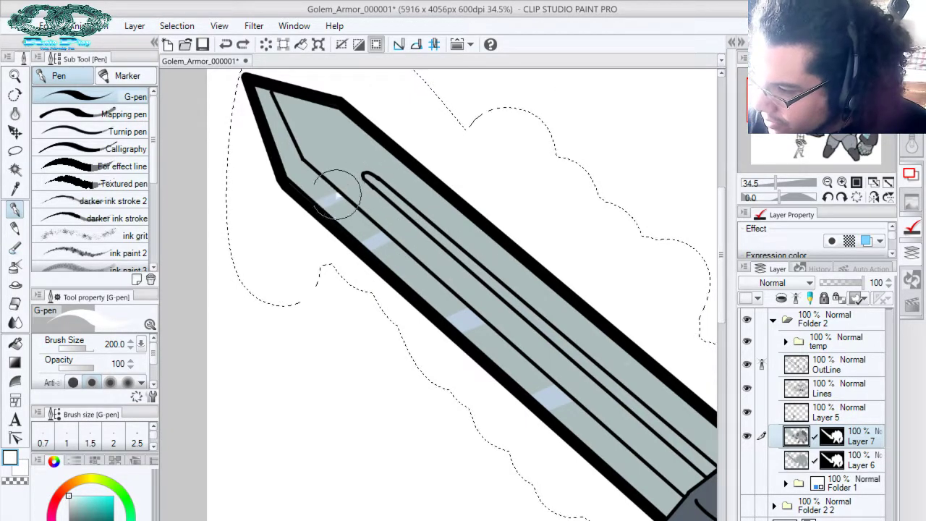
Paint over the four pale blue streaks on the blade's lower bevel in white
{"action": "left_click_drag", "start_coordinate": [336, 194], "coordinate": [316, 202]}
{"action": "left_click_drag", "start_coordinate": [388, 231], "coordinate": [368, 243]}
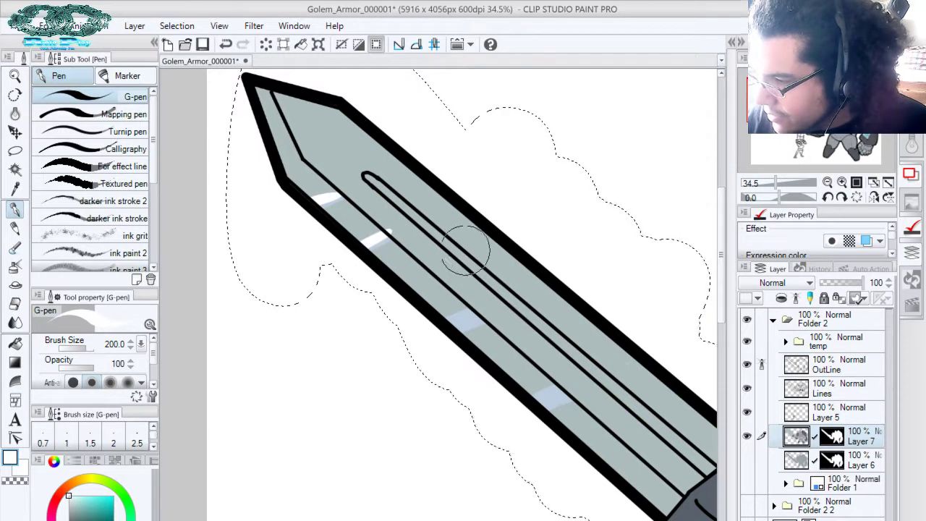
{"action": "left_click_drag", "start_coordinate": [356, 185], "coordinate": [307, 195]}
{"action": "left_click_drag", "start_coordinate": [402, 226], "coordinate": [361, 245]}
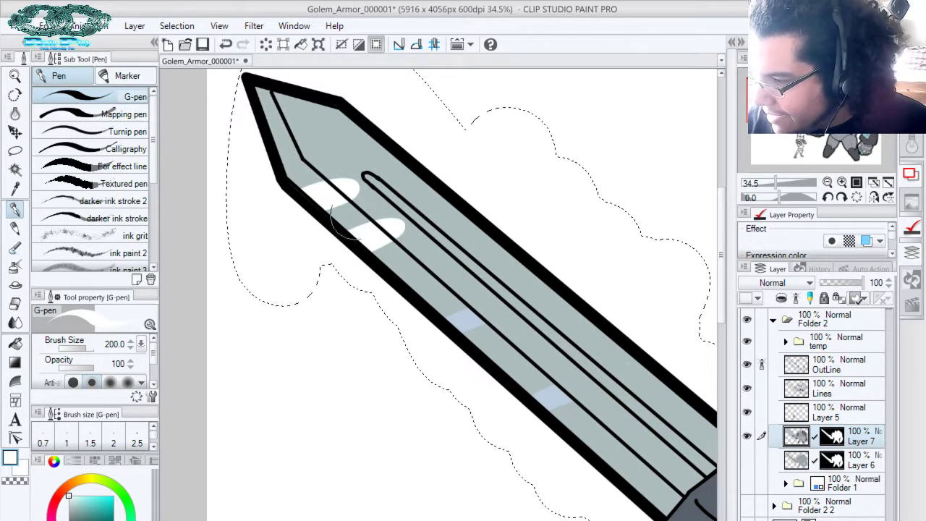
{"action": "left_click_drag", "start_coordinate": [493, 309], "coordinate": [463, 327]}
{"action": "left_click_drag", "start_coordinate": [580, 383], "coordinate": [544, 410]}
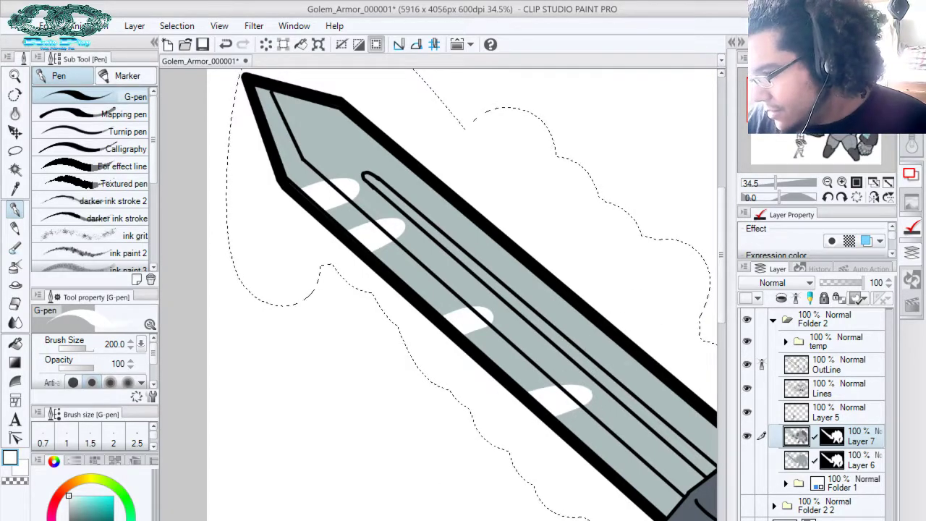
Trim the white reflections at the bevel's inner line with the blade's grey-green, and clear the selection
{"action": "left_click", "coordinate": [345, 176], "text": "alt"}
{"action": "mouse_move", "coordinate": [345, 176]}
{"action": "left_mouse_down"}
{"action": "mouse_move", "coordinate": [340, 183]}
{"action": "mouse_move", "coordinate": [382, 220]}
{"action": "left_mouse_up"}
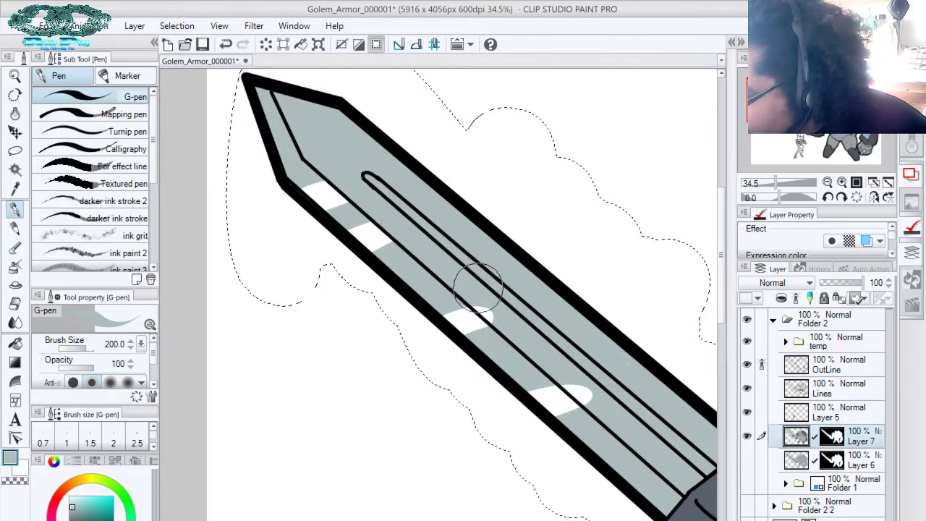
{"action": "mouse_move", "coordinate": [476, 298]}
{"action": "left_mouse_down"}
{"action": "mouse_move", "coordinate": [498, 318]}
{"action": "mouse_move", "coordinate": [440, 227]}
{"action": "left_mouse_up"}
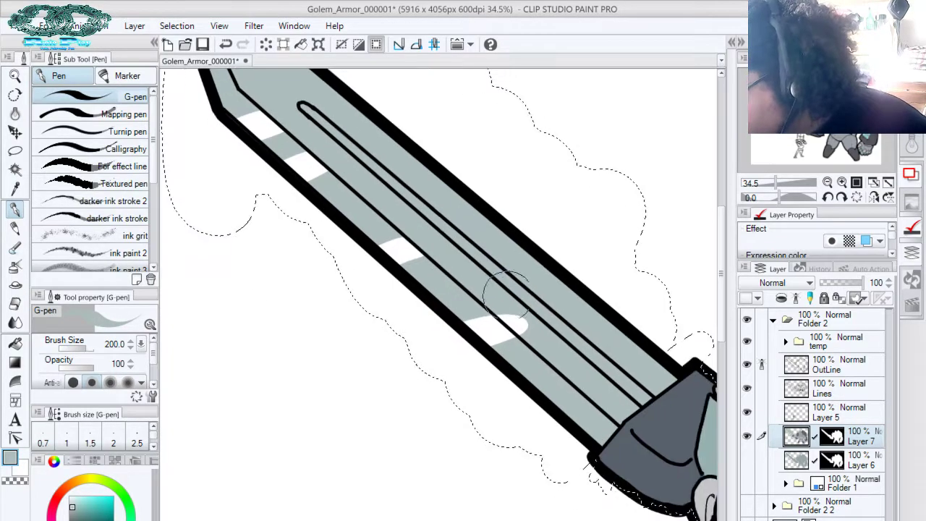
{"action": "mouse_move", "coordinate": [507, 297]}
{"action": "left_mouse_down"}
{"action": "mouse_move", "coordinate": [499, 315]}
{"action": "mouse_move", "coordinate": [522, 334]}
{"action": "left_mouse_up"}
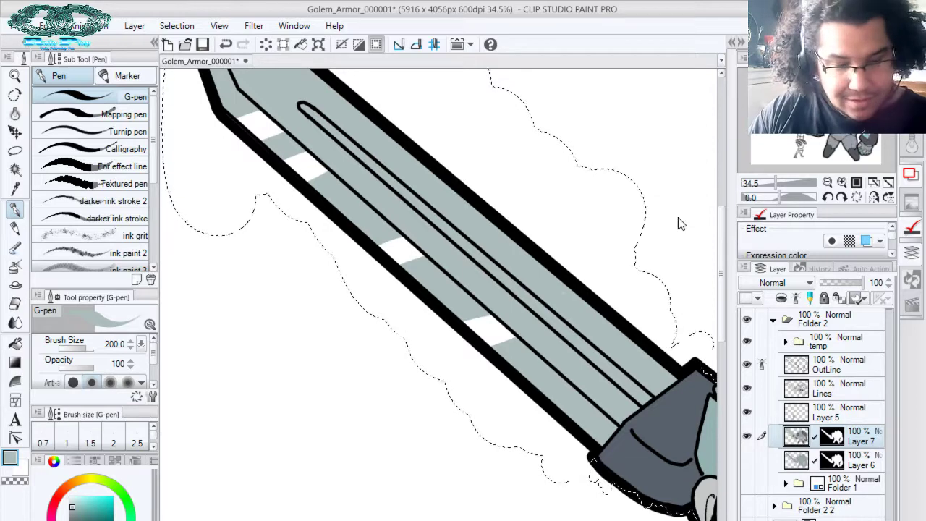
{"action": "key", "text": "ctrl+d"}
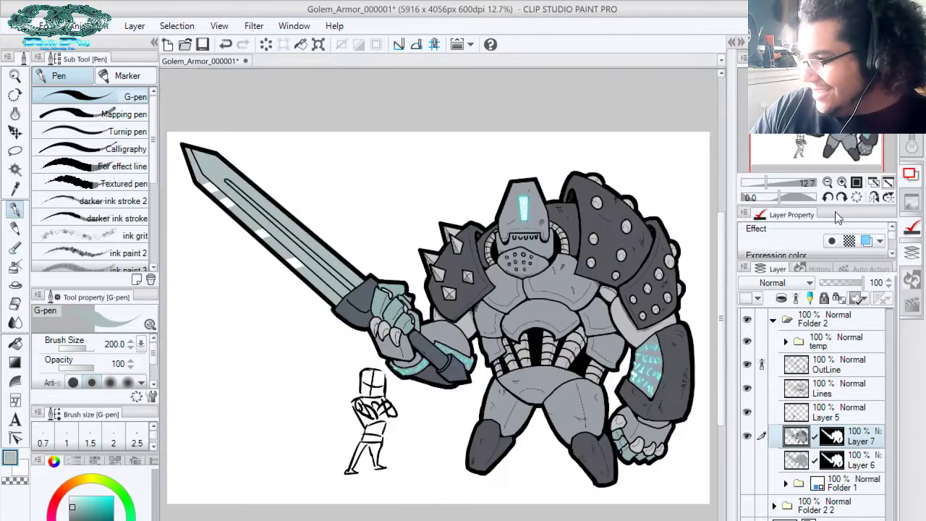
{"action": "left_click", "coordinate": [888, 182]}
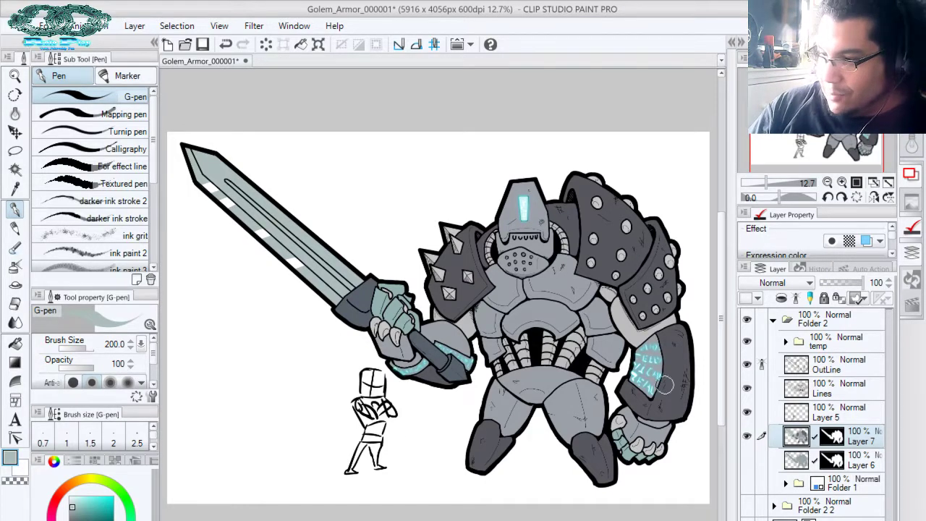
With the Marker pen at brush size 20, draw a thin grey-green line across the first and third white reflections from the tip
{"action": "key", "text": "ctrl+space"}
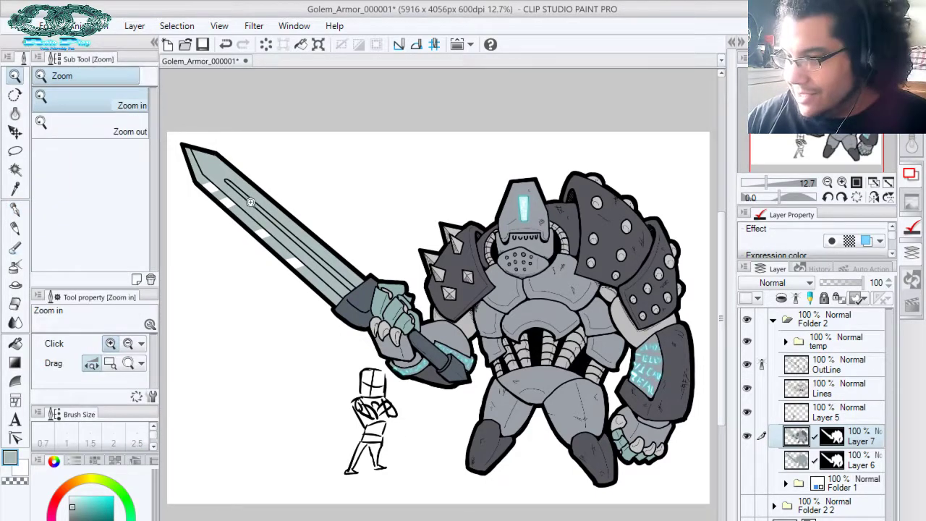
{"action": "left_click_drag", "start_coordinate": [255, 201], "coordinate": [274, 254]}
{"action": "left_click_drag", "start_coordinate": [221, 207], "coordinate": [465, 222]}
{"action": "left_click_drag", "start_coordinate": [398, 241], "coordinate": [383, 342]}
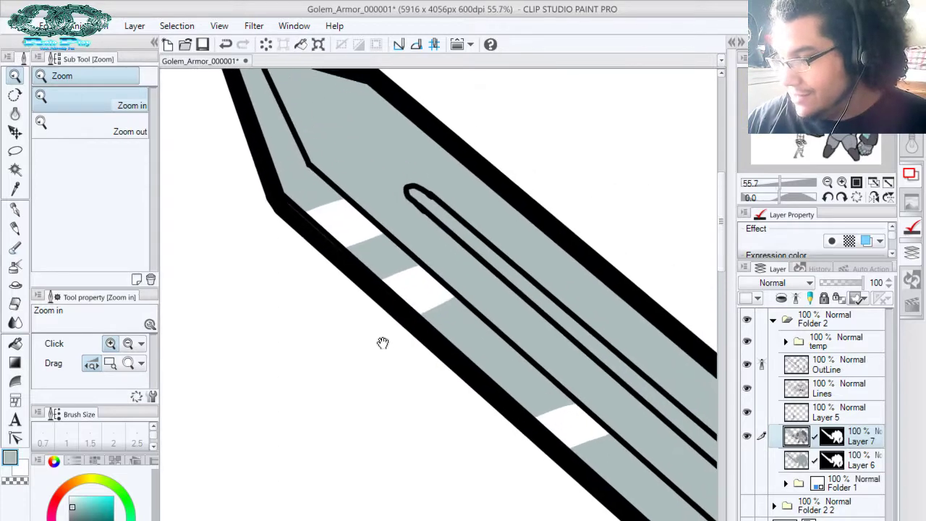
{"action": "key", "text": "p"}
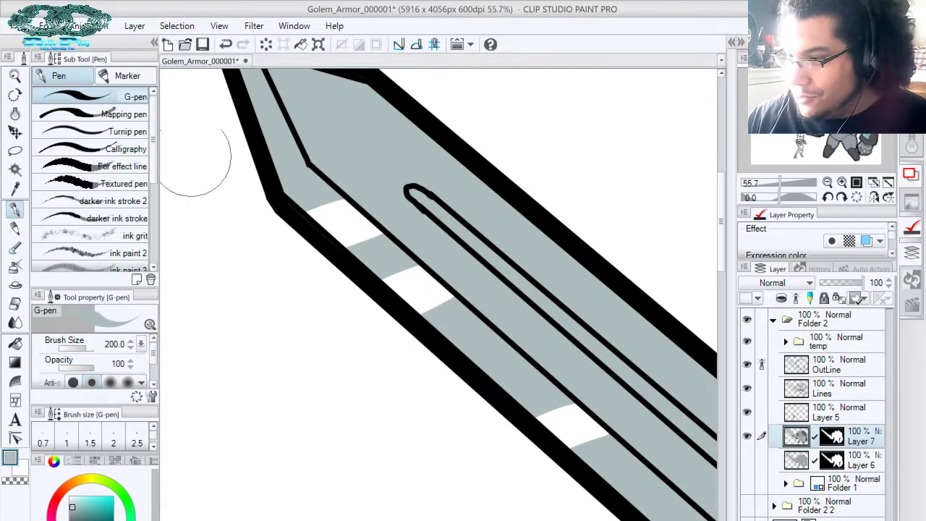
{"action": "left_click", "coordinate": [127, 76]}
{"action": "left_click", "coordinate": [103, 157]}
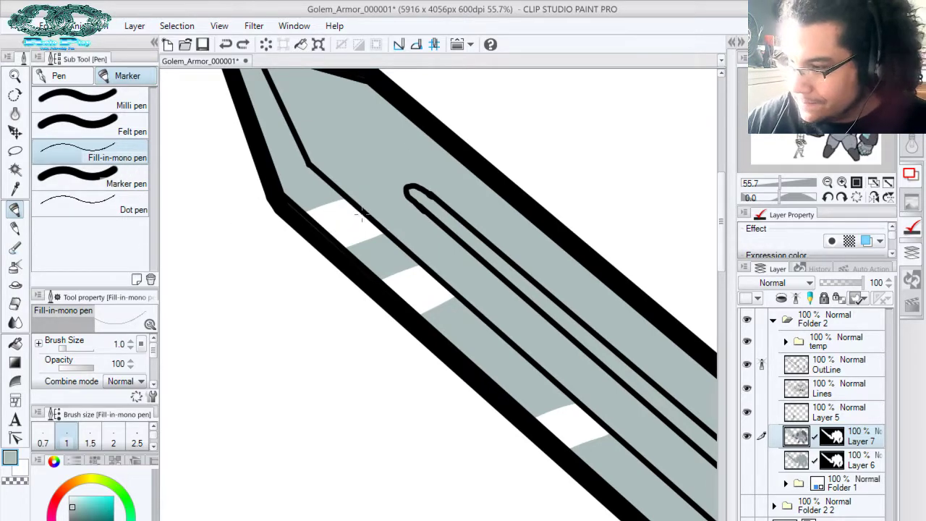
{"action": "left_click", "coordinate": [76, 177]}
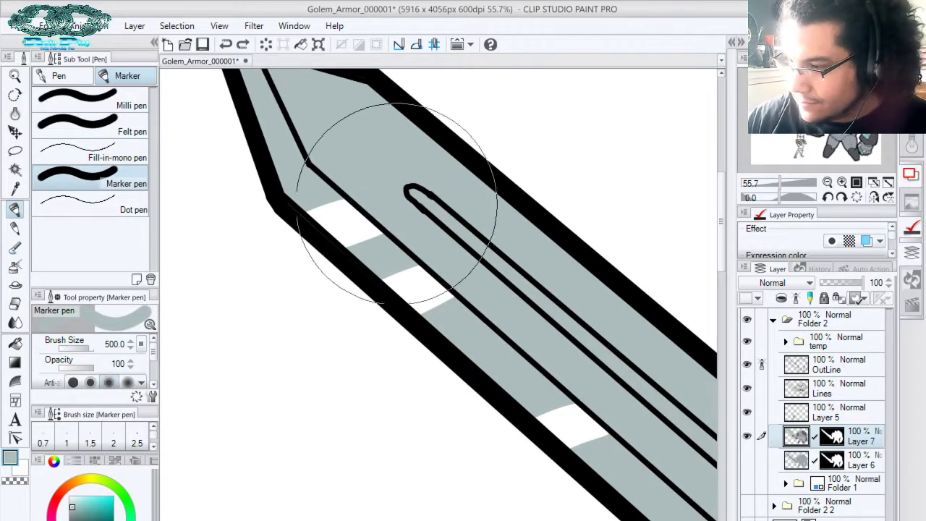
{"action": "key", "text": "["}
{"action": "key", "text": "["}
{"action": "key", "text": "["}
{"action": "key", "text": "["}
{"action": "key", "text": "["}
{"action": "key", "text": "["}
{"action": "key", "text": "["}
{"action": "key", "text": "["}
{"action": "key", "text": "["}
{"action": "key", "text": "["}
{"action": "key", "text": "["}
{"action": "key", "text": "["}
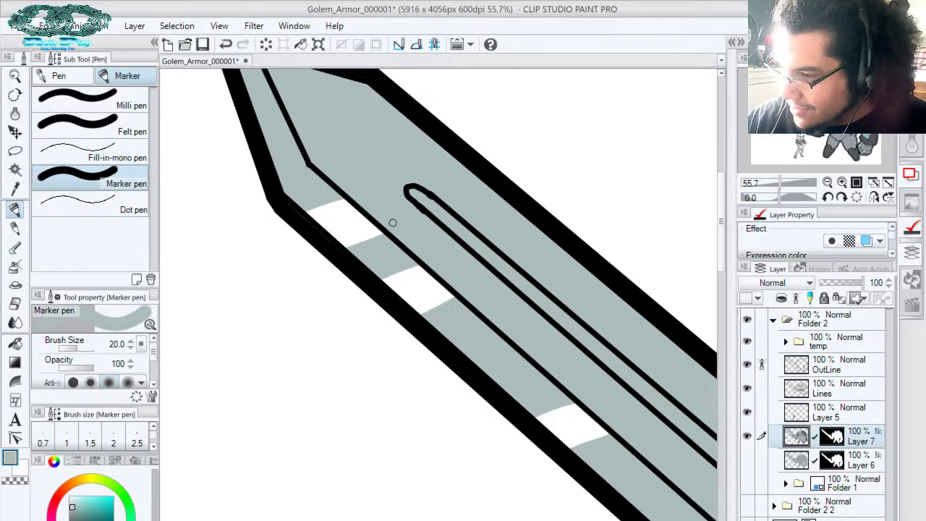
{"action": "mouse_move", "coordinate": [391, 219]}
{"action": "left_mouse_down"}
{"action": "mouse_move", "coordinate": [265, 255]}
{"action": "mouse_move", "coordinate": [259, 265]}
{"action": "left_mouse_up"}
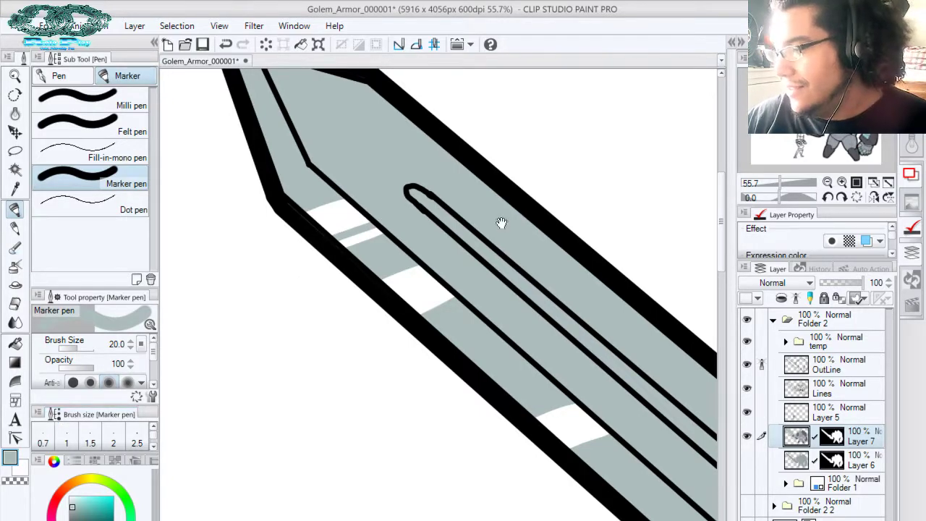
{"action": "left_click_drag", "start_coordinate": [501, 222], "coordinate": [387, 154]}
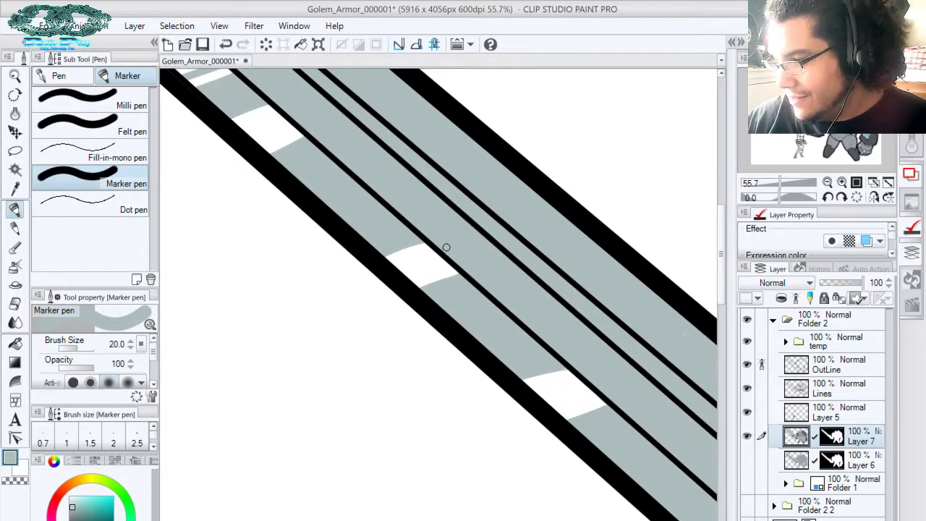
{"action": "left_click_drag", "start_coordinate": [446, 247], "coordinate": [338, 285]}
Add a thin white line beside the reflection nearest the guard, trimmed at the bevel's inner line, and save the illustration
{"action": "left_click_drag", "start_coordinate": [640, 215], "coordinate": [537, 110]}
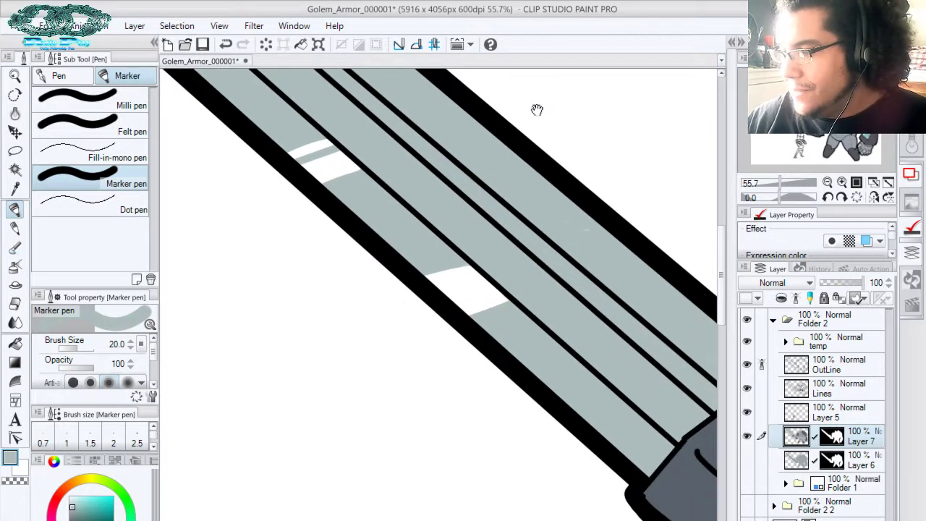
{"action": "left_click_drag", "start_coordinate": [576, 250], "coordinate": [534, 183]}
{"action": "left_click_drag", "start_coordinate": [455, 353], "coordinate": [529, 322]}
{"action": "left_click", "coordinate": [516, 304], "text": "alt"}
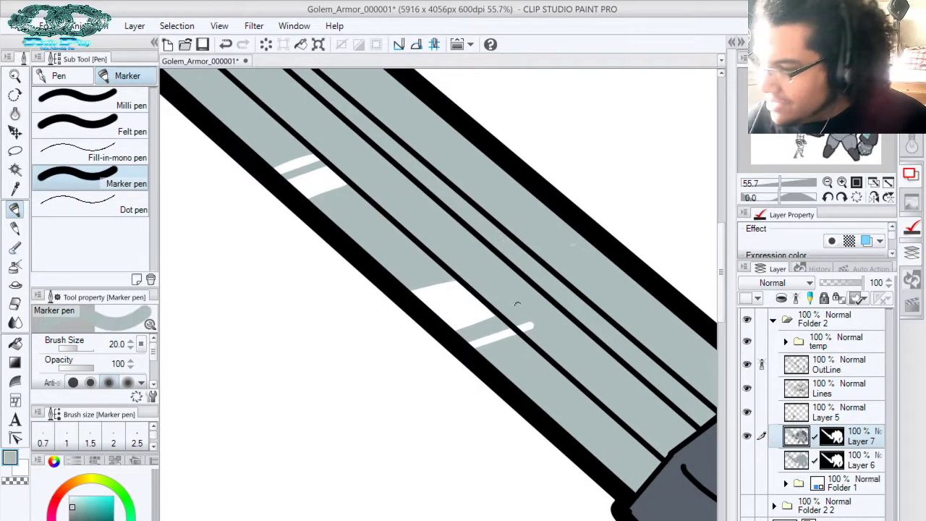
{"action": "left_click_drag", "start_coordinate": [533, 269], "coordinate": [403, 204]}
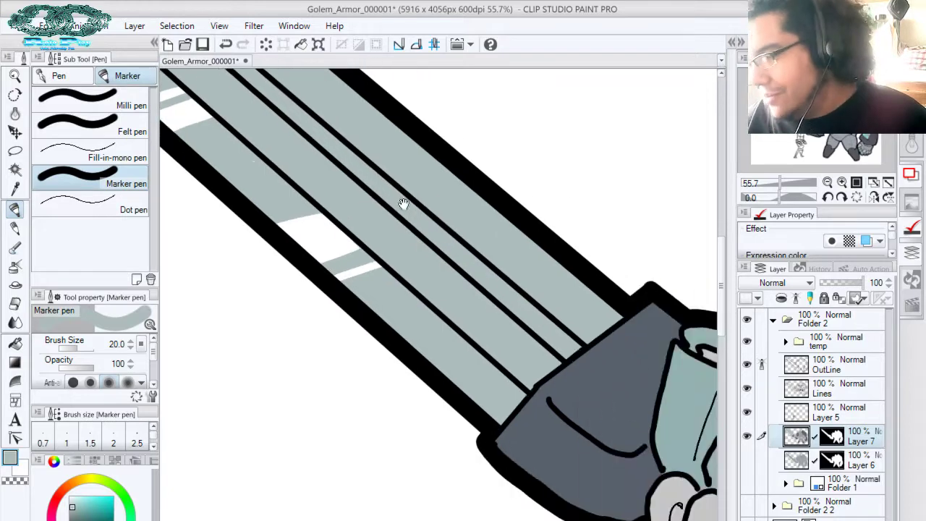
{"action": "left_click", "coordinate": [888, 184]}
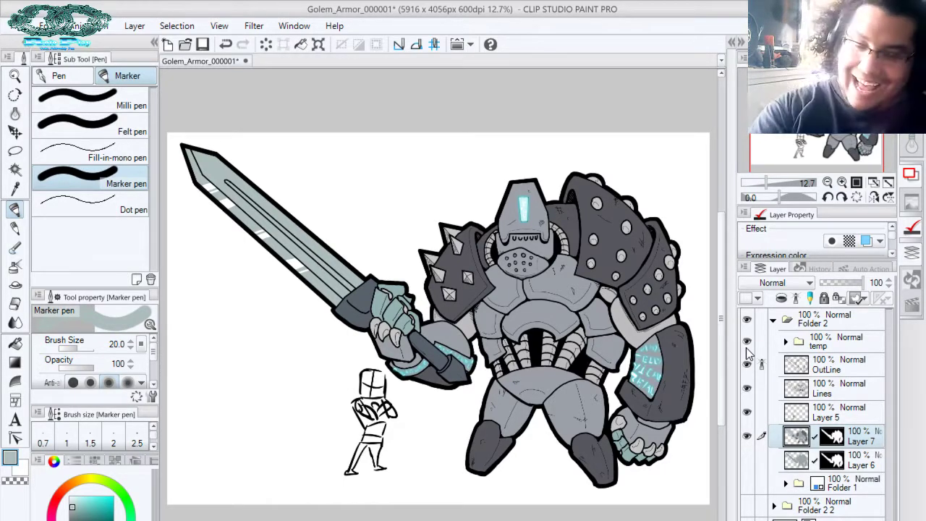
{"action": "key", "text": "ctrl+s"}
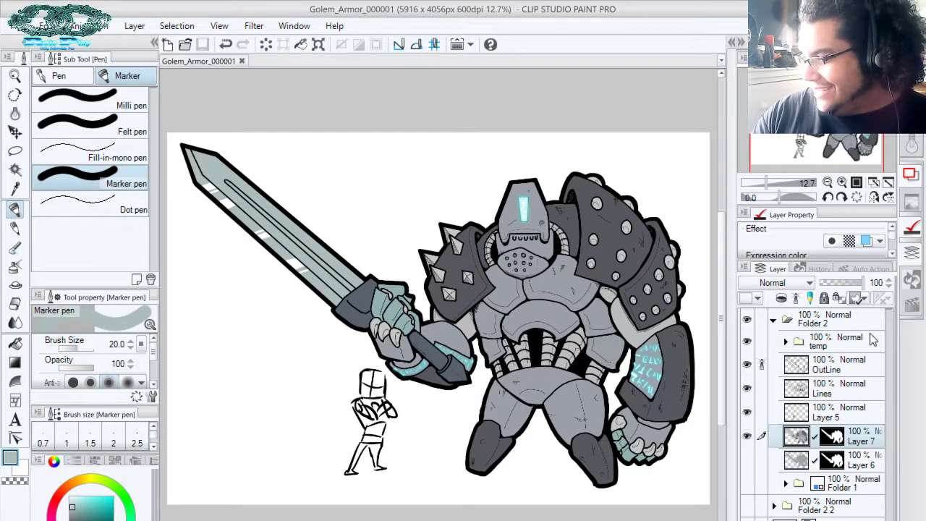
Create a new layer above the temp folder and mask it with the golem silhouette taken from Layer 7's mask
{"action": "left_click", "coordinate": [846, 347]}
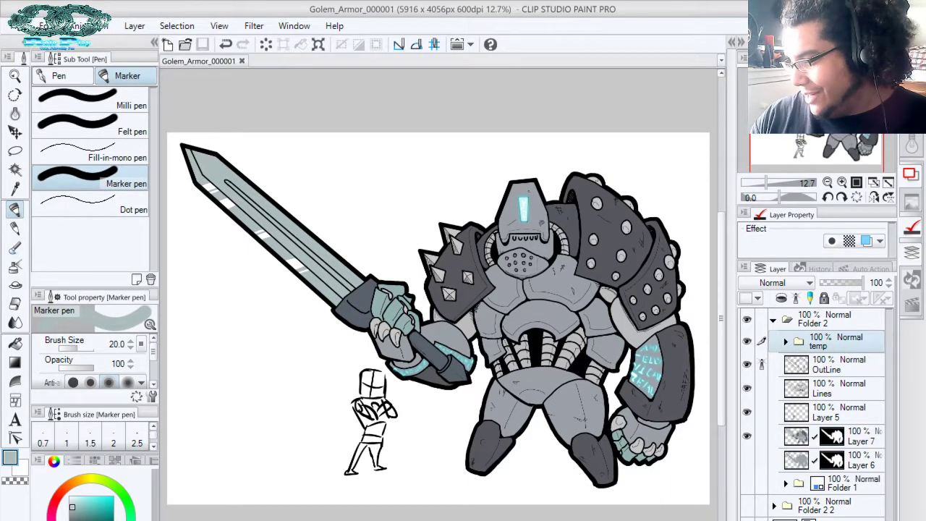
{"action": "key", "text": "ctrl+shift+n"}
{"action": "left_click", "coordinate": [833, 464], "text": "ctrl"}
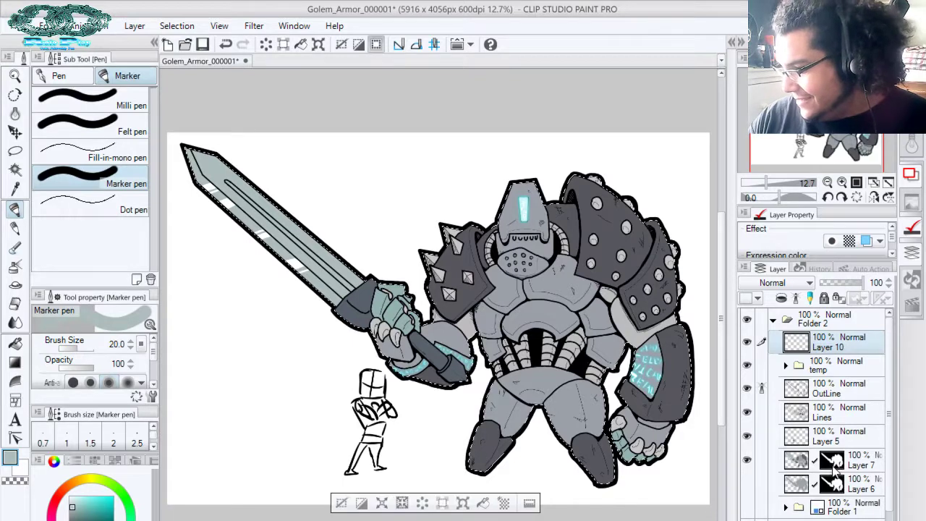
{"action": "left_click", "coordinate": [858, 298]}
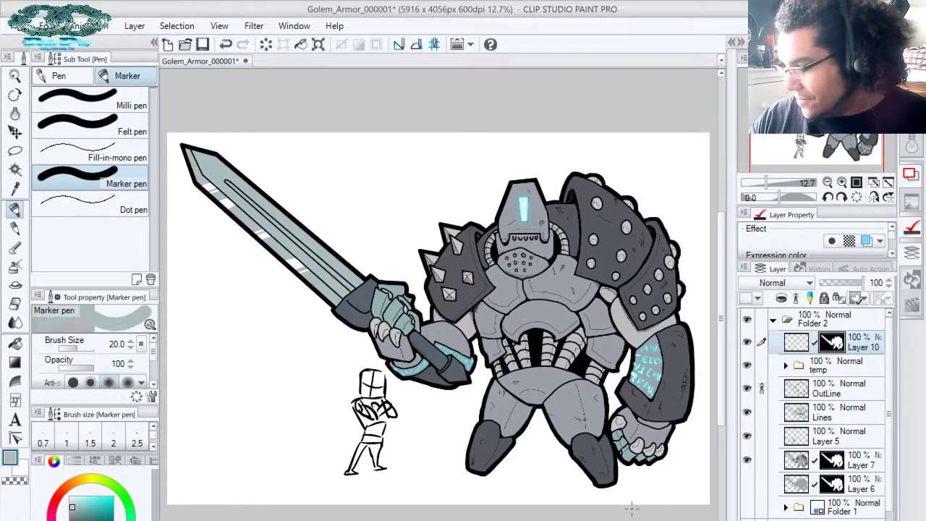
Set the blending mode of Layer 10 to Multiply and switch to the G-pen at brush size 200
{"action": "left_click", "coordinate": [797, 347]}
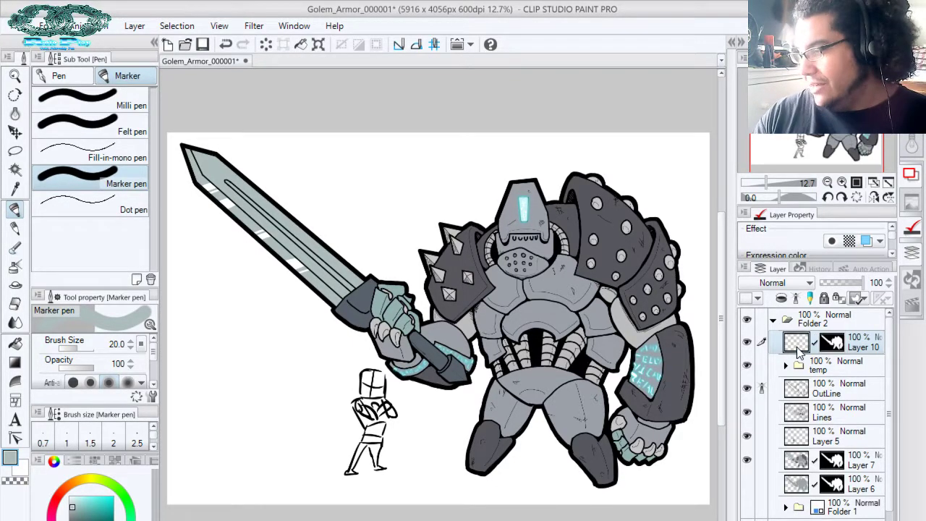
{"action": "left_click", "coordinate": [778, 283]}
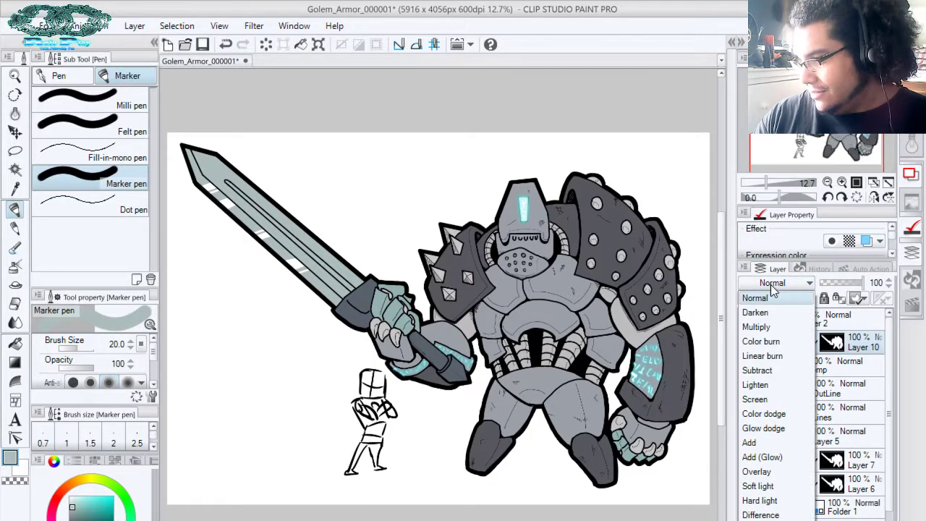
{"action": "left_click", "coordinate": [777, 327]}
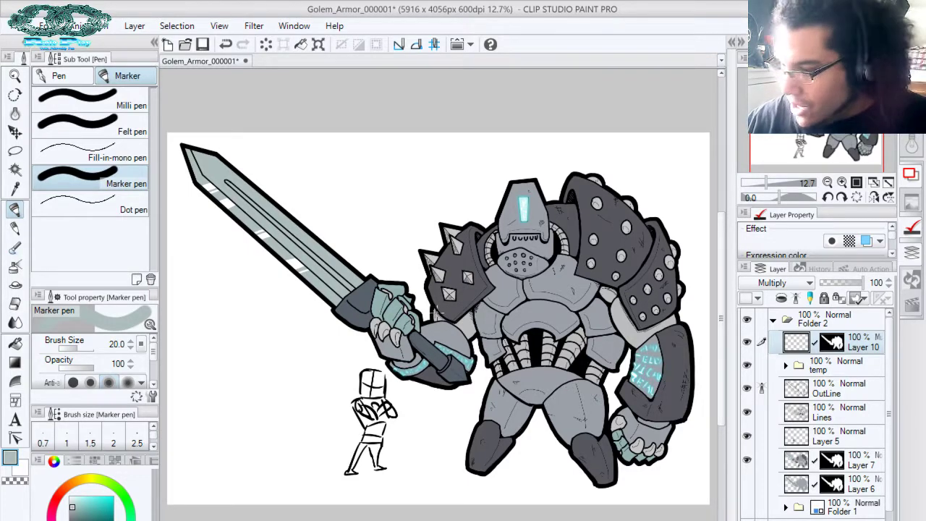
{"action": "left_click", "coordinate": [59, 75]}
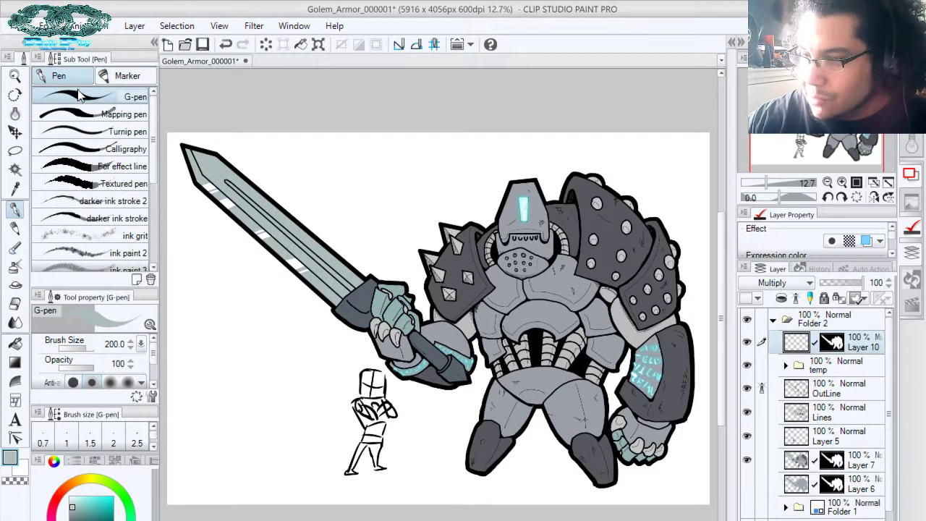
{"action": "mouse_move", "coordinate": [557, 304]}
{"action": "left_mouse_down"}
{"action": "mouse_move", "coordinate": [597, 339]}
{"action": "mouse_move", "coordinate": [597, 416]}
{"action": "left_mouse_up"}
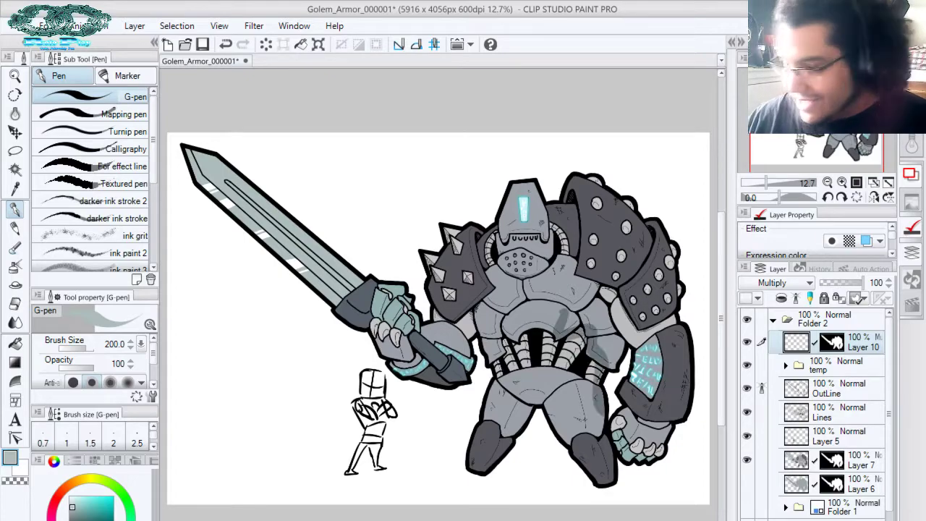
{"action": "key", "text": "ctrl+z"}
{"action": "key", "text": "ctrl+z"}
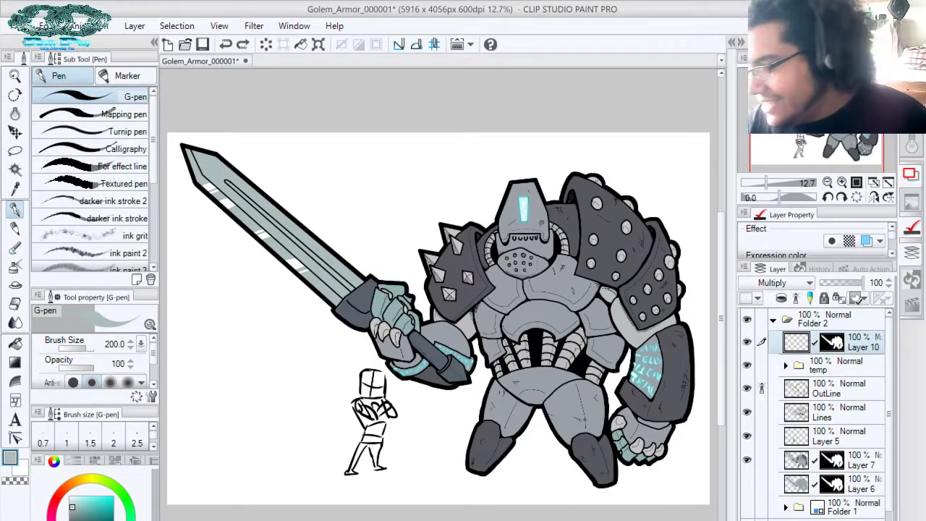
Shade the inner edge of the golem's large studded shoulder plate and the dark collar plate beside it with the G-pen in grey-green
{"action": "key", "text": "ctrl+space"}
{"action": "left_click_drag", "start_coordinate": [627, 293], "coordinate": [635, 346]}
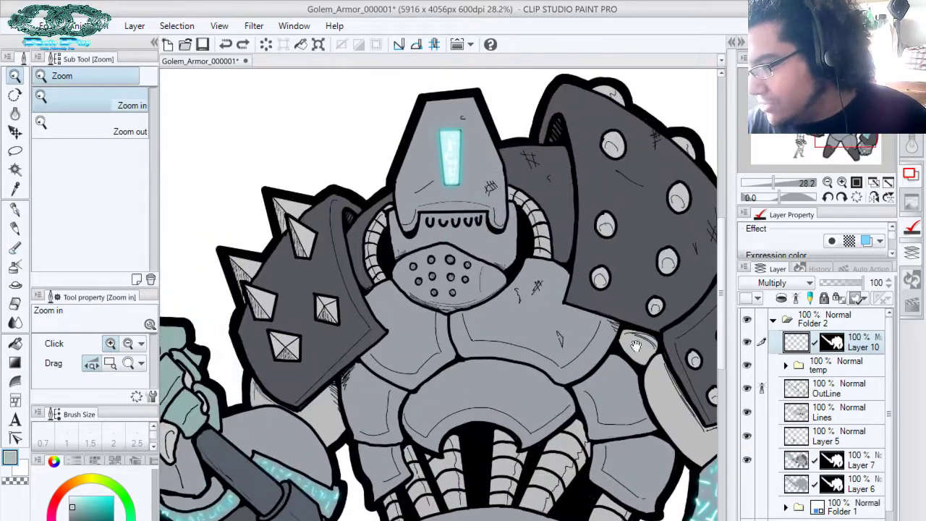
{"action": "key", "text": "space"}
{"action": "left_click_drag", "start_coordinate": [619, 305], "coordinate": [526, 358]}
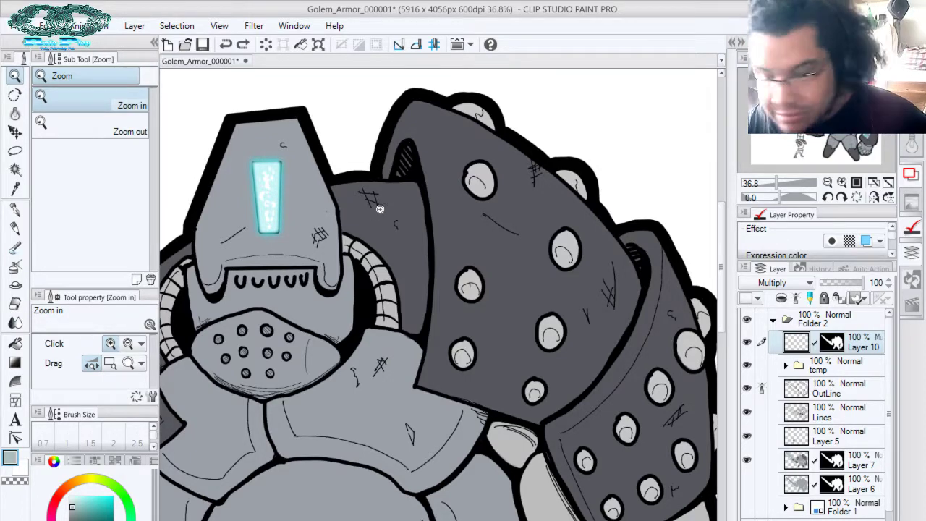
{"action": "key", "text": "p"}
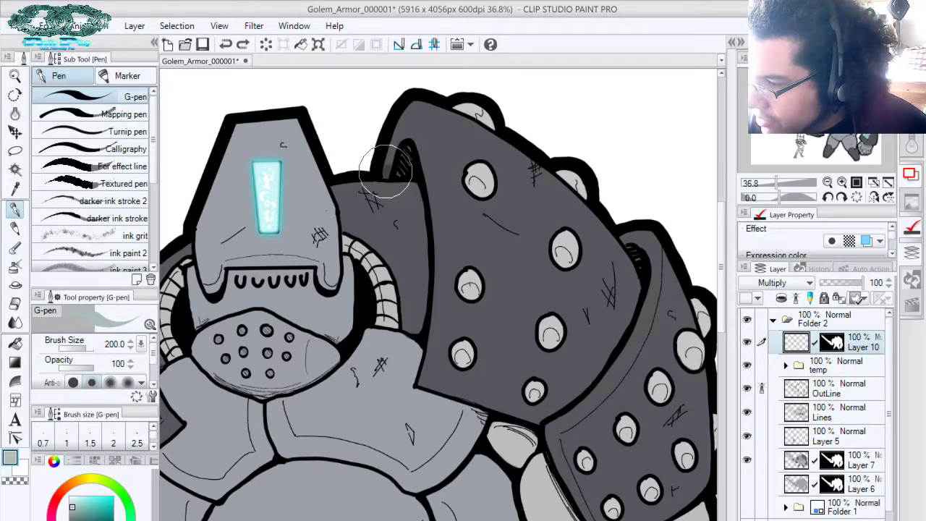
{"action": "mouse_move", "coordinate": [407, 103]}
{"action": "left_mouse_down"}
{"action": "mouse_move", "coordinate": [422, 130]}
{"action": "mouse_move", "coordinate": [440, 240]}
{"action": "mouse_move", "coordinate": [424, 394]}
{"action": "left_mouse_up"}
{"action": "mouse_move", "coordinate": [415, 170]}
{"action": "left_mouse_down"}
{"action": "mouse_move", "coordinate": [406, 130]}
{"action": "mouse_move", "coordinate": [398, 157]}
{"action": "mouse_move", "coordinate": [418, 144]}
{"action": "mouse_move", "coordinate": [398, 170]}
{"action": "left_mouse_up"}
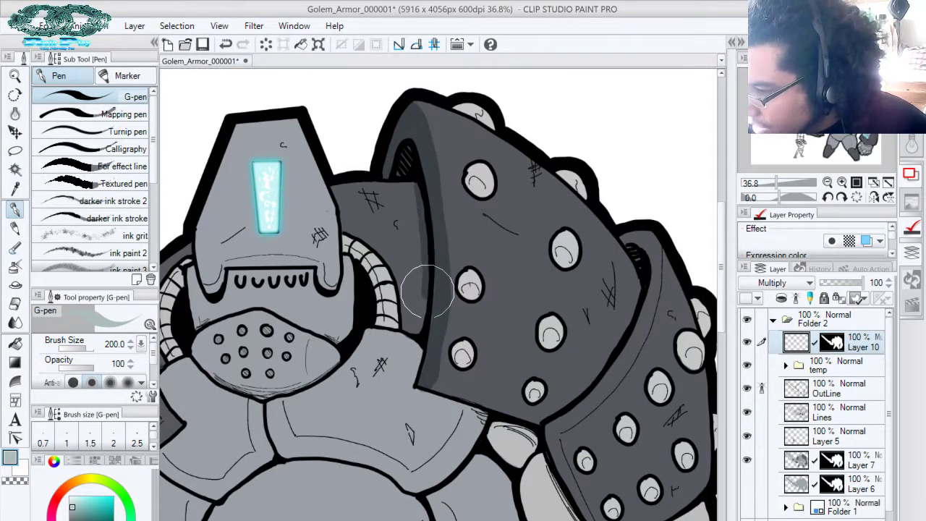
{"action": "mouse_move", "coordinate": [427, 291]}
{"action": "left_mouse_down"}
{"action": "mouse_move", "coordinate": [413, 295]}
{"action": "mouse_move", "coordinate": [406, 324]}
{"action": "mouse_move", "coordinate": [418, 310]}
{"action": "left_mouse_up"}
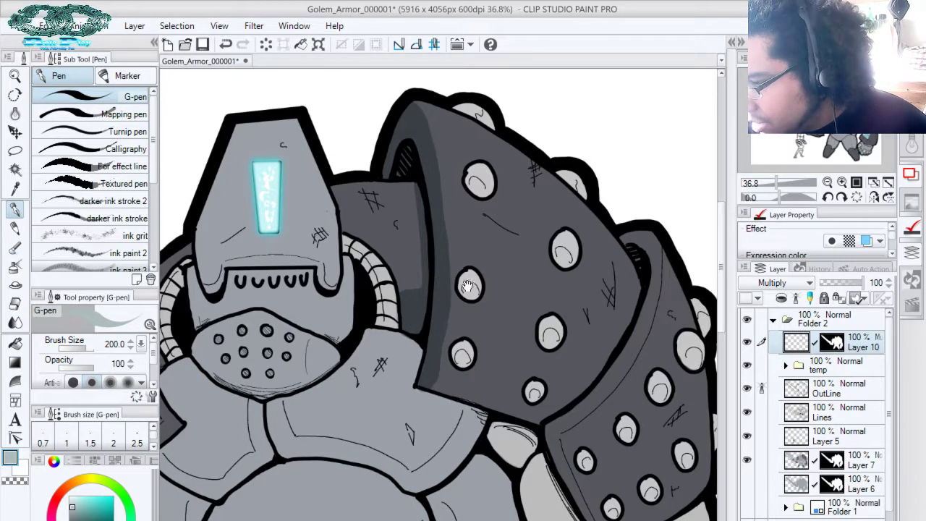
Shade the lower edge of the upper studded shoulder plate and paint its cast shadow on the chest plate and arm joint
{"action": "left_click_drag", "start_coordinate": [468, 285], "coordinate": [407, 151]}
{"action": "mouse_move", "coordinate": [366, 208]}
{"action": "left_mouse_down"}
{"action": "mouse_move", "coordinate": [354, 248]}
{"action": "mouse_move", "coordinate": [459, 281]}
{"action": "mouse_move", "coordinate": [360, 252]}
{"action": "mouse_move", "coordinate": [461, 283]}
{"action": "mouse_move", "coordinate": [373, 250]}
{"action": "mouse_move", "coordinate": [449, 276]}
{"action": "mouse_move", "coordinate": [362, 253]}
{"action": "mouse_move", "coordinate": [449, 283]}
{"action": "mouse_move", "coordinate": [457, 289]}
{"action": "mouse_move", "coordinate": [431, 289]}
{"action": "mouse_move", "coordinate": [470, 301]}
{"action": "mouse_move", "coordinate": [412, 239]}
{"action": "left_mouse_up"}
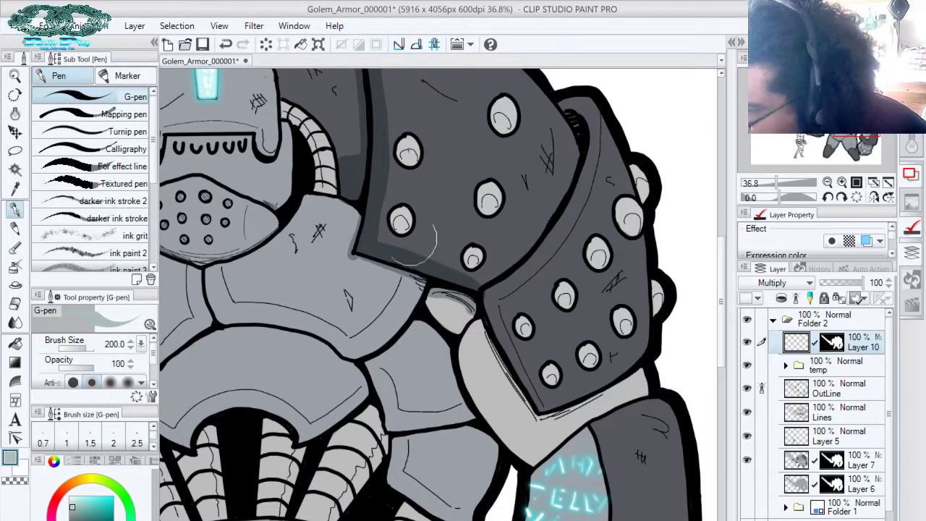
{"action": "mouse_move", "coordinate": [447, 289]}
{"action": "left_mouse_down"}
{"action": "mouse_move", "coordinate": [456, 321]}
{"action": "mouse_move", "coordinate": [462, 305]}
{"action": "mouse_move", "coordinate": [447, 325]}
{"action": "mouse_move", "coordinate": [455, 331]}
{"action": "mouse_move", "coordinate": [417, 277]}
{"action": "left_mouse_up"}
{"action": "mouse_move", "coordinate": [366, 264]}
{"action": "left_mouse_down"}
{"action": "mouse_move", "coordinate": [355, 249]}
{"action": "mouse_move", "coordinate": [361, 161]}
{"action": "left_mouse_up"}
Shade the rim of the chest plate below the studded shoulder, following its inner contour line along the side and lower edges
{"action": "mouse_move", "coordinate": [457, 226]}
{"action": "left_mouse_down"}
{"action": "mouse_move", "coordinate": [494, 212]}
{"action": "mouse_move", "coordinate": [558, 164]}
{"action": "left_mouse_up"}
{"action": "mouse_move", "coordinate": [321, 207]}
{"action": "left_mouse_down"}
{"action": "mouse_move", "coordinate": [336, 241]}
{"action": "mouse_move", "coordinate": [325, 194]}
{"action": "mouse_move", "coordinate": [337, 248]}
{"action": "mouse_move", "coordinate": [304, 232]}
{"action": "mouse_move", "coordinate": [311, 206]}
{"action": "left_mouse_up"}
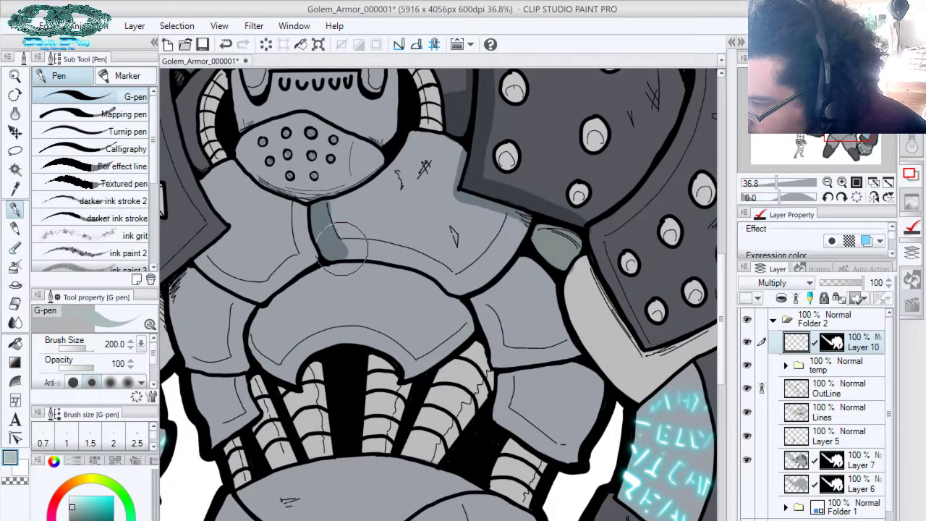
{"action": "mouse_move", "coordinate": [343, 247]}
{"action": "left_mouse_down"}
{"action": "mouse_move", "coordinate": [377, 249]}
{"action": "mouse_move", "coordinate": [350, 253]}
{"action": "mouse_move", "coordinate": [412, 261]}
{"action": "mouse_move", "coordinate": [375, 245]}
{"action": "mouse_move", "coordinate": [434, 273]}
{"action": "left_mouse_up"}
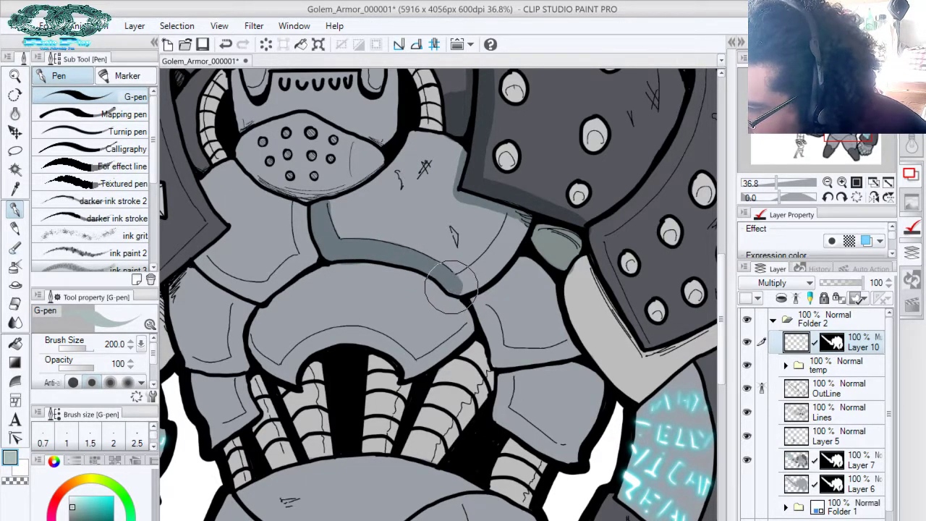
{"action": "mouse_move", "coordinate": [511, 217]}
{"action": "left_mouse_down"}
{"action": "mouse_move", "coordinate": [458, 287]}
{"action": "mouse_move", "coordinate": [506, 256]}
{"action": "mouse_move", "coordinate": [522, 223]}
{"action": "mouse_move", "coordinate": [478, 269]}
{"action": "left_mouse_up"}
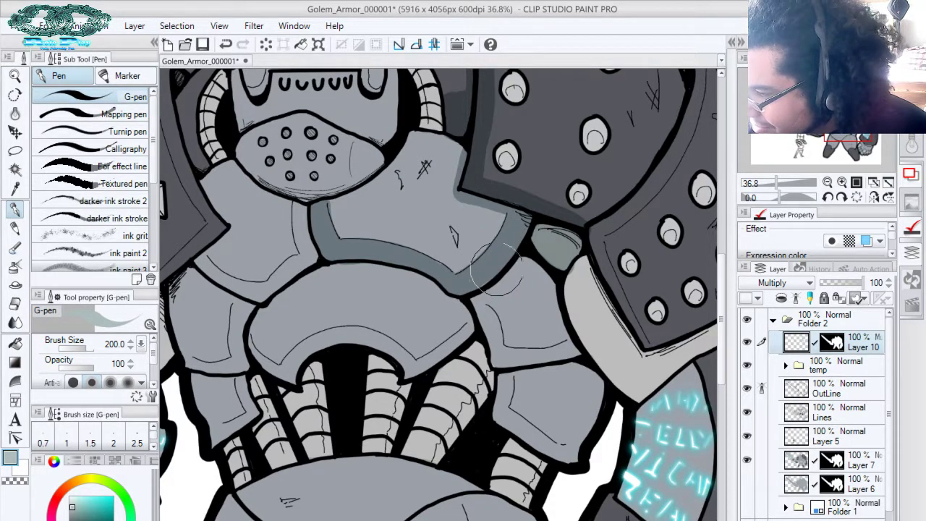
{"action": "left_click_drag", "start_coordinate": [481, 221], "coordinate": [437, 266]}
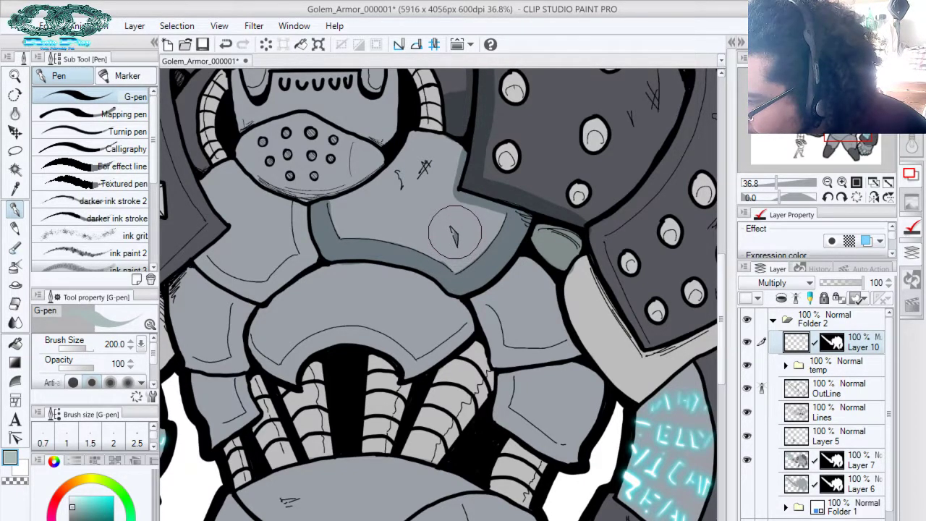
Shade the inner and lower rims of the two side plates below the chest on the studded shoulder's side
{"action": "left_click_drag", "start_coordinate": [567, 234], "coordinate": [509, 141]}
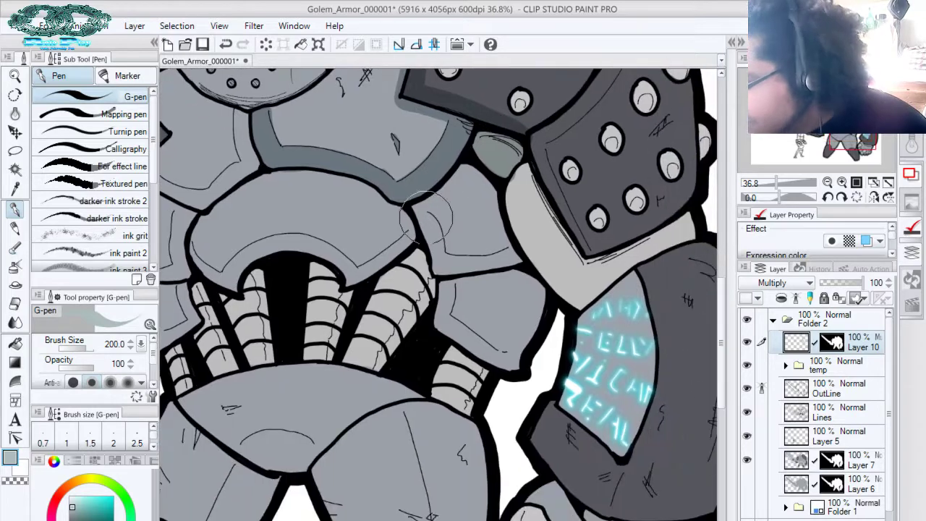
{"action": "mouse_move", "coordinate": [423, 203]}
{"action": "left_mouse_down"}
{"action": "mouse_move", "coordinate": [439, 271]}
{"action": "mouse_move", "coordinate": [413, 194]}
{"action": "left_mouse_up"}
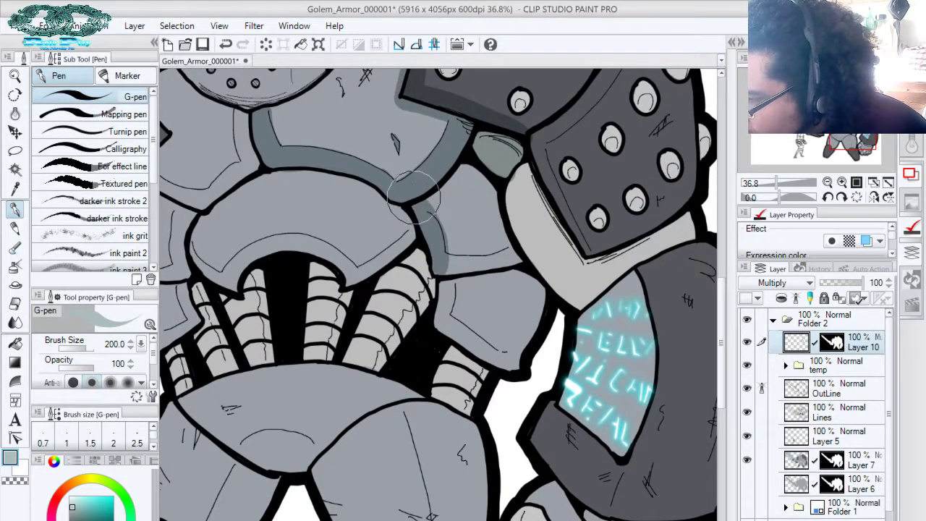
{"action": "mouse_move", "coordinate": [445, 261]}
{"action": "left_mouse_down"}
{"action": "mouse_move", "coordinate": [515, 249]}
{"action": "mouse_move", "coordinate": [439, 262]}
{"action": "mouse_move", "coordinate": [512, 264]}
{"action": "left_mouse_up"}
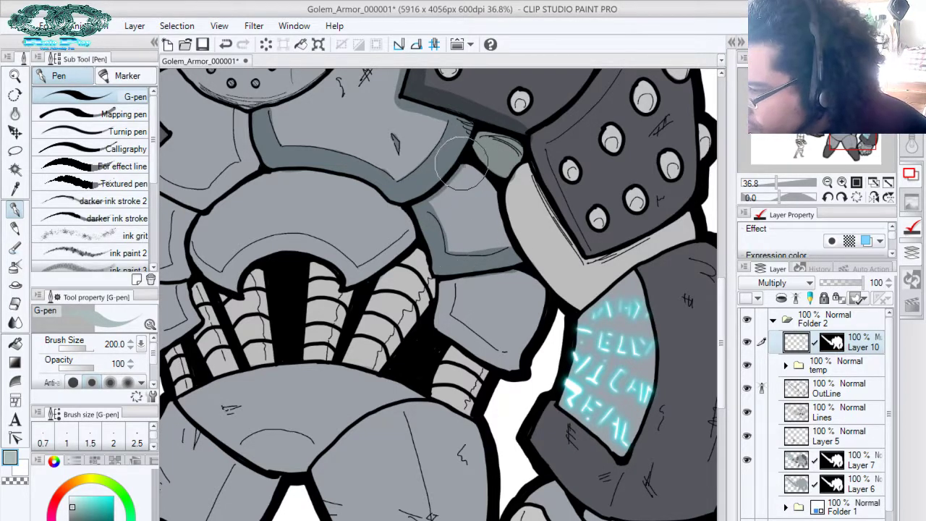
{"action": "mouse_move", "coordinate": [448, 260]}
{"action": "left_mouse_down"}
{"action": "mouse_move", "coordinate": [532, 264]}
{"action": "mouse_move", "coordinate": [502, 261]}
{"action": "mouse_move", "coordinate": [544, 284]}
{"action": "mouse_move", "coordinate": [502, 267]}
{"action": "mouse_move", "coordinate": [494, 253]}
{"action": "mouse_move", "coordinate": [460, 279]}
{"action": "mouse_move", "coordinate": [451, 275]}
{"action": "mouse_move", "coordinate": [442, 313]}
{"action": "mouse_move", "coordinate": [444, 282]}
{"action": "mouse_move", "coordinate": [438, 320]}
{"action": "mouse_move", "coordinate": [450, 281]}
{"action": "mouse_move", "coordinate": [440, 320]}
{"action": "mouse_move", "coordinate": [467, 335]}
{"action": "mouse_move", "coordinate": [438, 321]}
{"action": "mouse_move", "coordinate": [495, 353]}
{"action": "mouse_move", "coordinate": [460, 324]}
{"action": "mouse_move", "coordinate": [517, 366]}
{"action": "mouse_move", "coordinate": [452, 340]}
{"action": "mouse_move", "coordinate": [502, 374]}
{"action": "mouse_move", "coordinate": [474, 358]}
{"action": "mouse_move", "coordinate": [484, 368]}
{"action": "mouse_move", "coordinate": [459, 387]}
{"action": "left_mouse_up"}
Shade one side of each ribbed waist tube and the edge of the small side plate on the sword-arm side
{"action": "mouse_move", "coordinate": [433, 249]}
{"action": "left_mouse_down"}
{"action": "mouse_move", "coordinate": [420, 262]}
{"action": "mouse_move", "coordinate": [427, 269]}
{"action": "mouse_move", "coordinate": [416, 304]}
{"action": "mouse_move", "coordinate": [387, 346]}
{"action": "mouse_move", "coordinate": [371, 331]}
{"action": "left_mouse_up"}
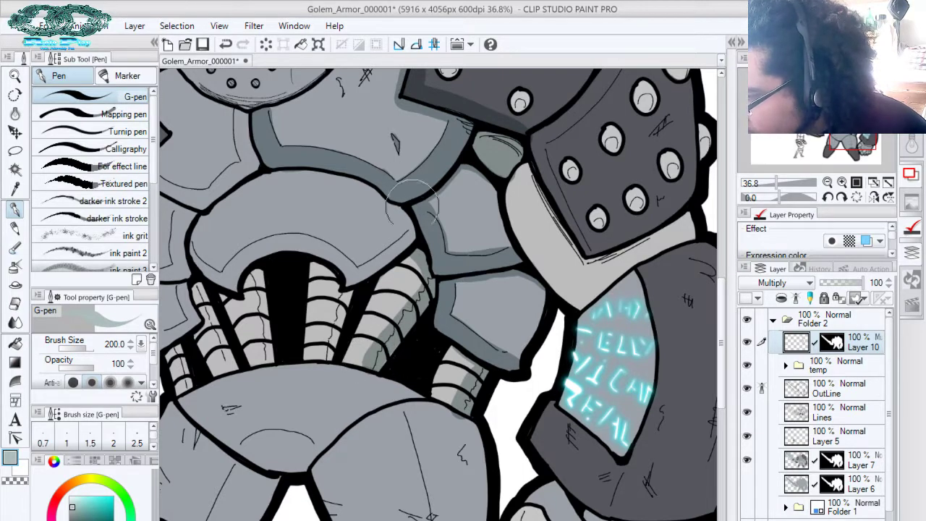
{"action": "mouse_move", "coordinate": [412, 203]}
{"action": "left_mouse_down"}
{"action": "mouse_move", "coordinate": [418, 235]}
{"action": "mouse_move", "coordinate": [352, 275]}
{"action": "mouse_move", "coordinate": [311, 272]}
{"action": "mouse_move", "coordinate": [348, 289]}
{"action": "mouse_move", "coordinate": [330, 356]}
{"action": "left_mouse_up"}
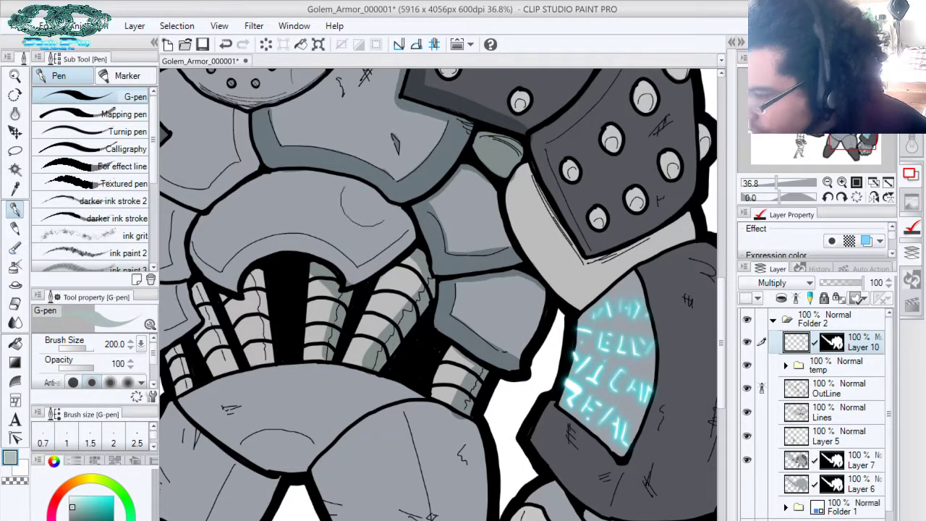
{"action": "mouse_move", "coordinate": [228, 292]}
{"action": "left_mouse_down"}
{"action": "mouse_move", "coordinate": [255, 272]}
{"action": "mouse_move", "coordinate": [253, 333]}
{"action": "mouse_move", "coordinate": [266, 351]}
{"action": "mouse_move", "coordinate": [232, 303]}
{"action": "mouse_move", "coordinate": [257, 361]}
{"action": "left_mouse_up"}
{"action": "key", "text": "space"}
{"action": "left_click_drag", "start_coordinate": [269, 267], "coordinate": [339, 228]}
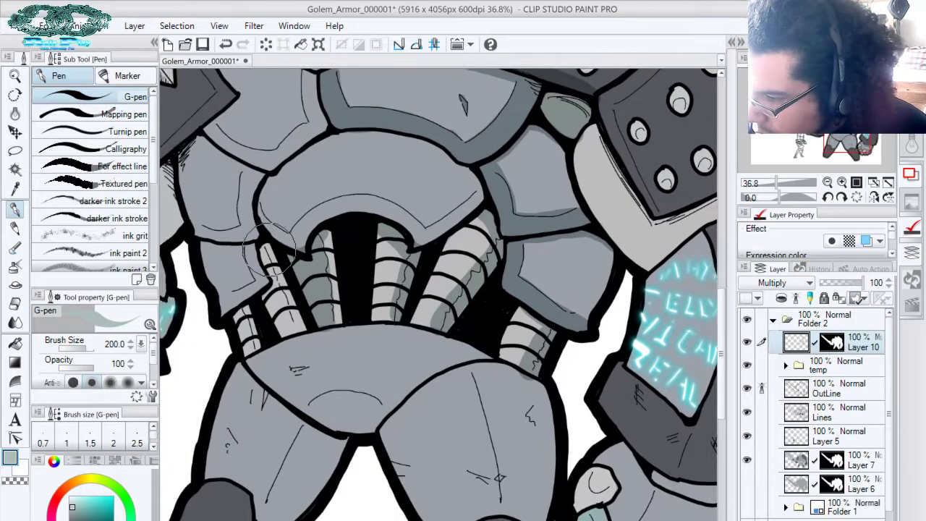
{"action": "mouse_move", "coordinate": [269, 281]}
{"action": "left_mouse_down"}
{"action": "mouse_move", "coordinate": [262, 256]}
{"action": "mouse_move", "coordinate": [288, 315]}
{"action": "mouse_move", "coordinate": [250, 289]}
{"action": "mouse_move", "coordinate": [242, 329]}
{"action": "mouse_move", "coordinate": [235, 318]}
{"action": "left_mouse_up"}
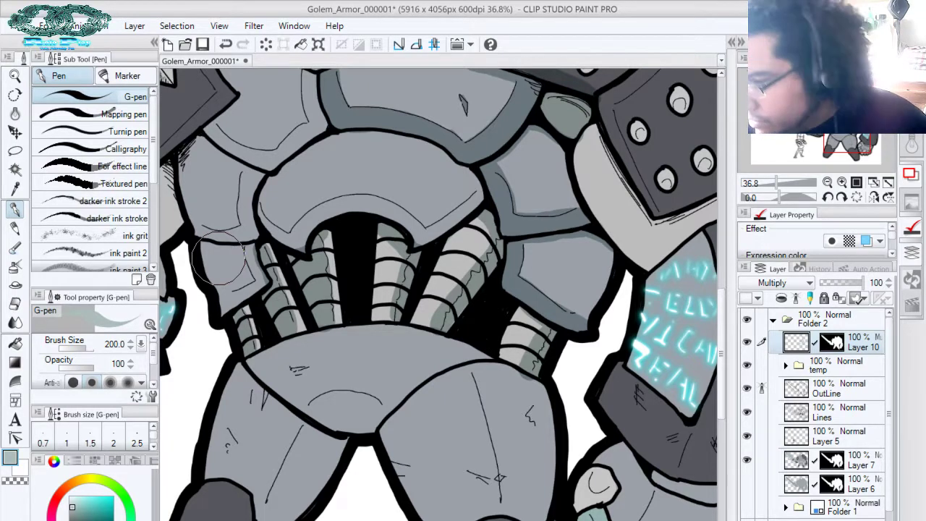
Shade the light grey upper arm beneath the lower studded shoulder plate, leaving a lit area at its outer end
{"action": "left_click_drag", "start_coordinate": [469, 295], "coordinate": [405, 267]}
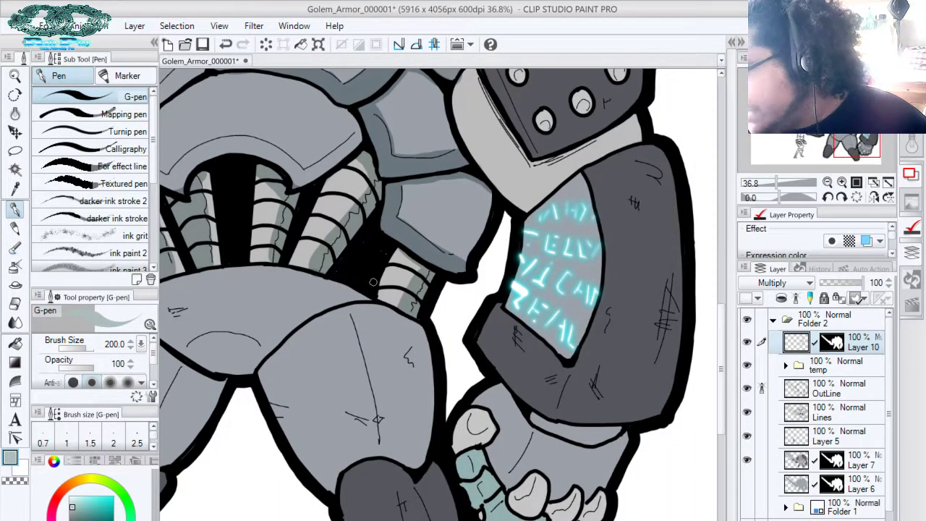
{"action": "left_click_drag", "start_coordinate": [374, 283], "coordinate": [334, 419]}
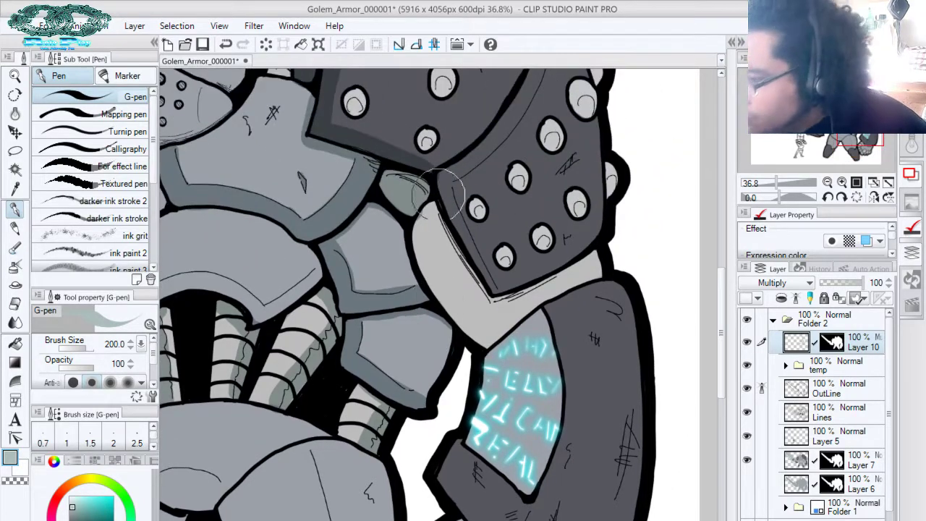
{"action": "mouse_move", "coordinate": [426, 188]}
{"action": "left_mouse_down"}
{"action": "mouse_move", "coordinate": [435, 207]}
{"action": "mouse_move", "coordinate": [421, 214]}
{"action": "mouse_move", "coordinate": [444, 230]}
{"action": "mouse_move", "coordinate": [483, 304]}
{"action": "mouse_move", "coordinate": [434, 235]}
{"action": "mouse_move", "coordinate": [423, 268]}
{"action": "mouse_move", "coordinate": [474, 330]}
{"action": "mouse_move", "coordinate": [412, 213]}
{"action": "mouse_move", "coordinate": [484, 224]}
{"action": "left_mouse_up"}
{"action": "mouse_move", "coordinate": [550, 288]}
{"action": "left_mouse_down"}
{"action": "mouse_move", "coordinate": [591, 253]}
{"action": "mouse_move", "coordinate": [512, 291]}
{"action": "mouse_move", "coordinate": [510, 274]}
{"action": "mouse_move", "coordinate": [513, 297]}
{"action": "mouse_move", "coordinate": [561, 280]}
{"action": "mouse_move", "coordinate": [496, 322]}
{"action": "mouse_move", "coordinate": [474, 291]}
{"action": "left_mouse_up"}
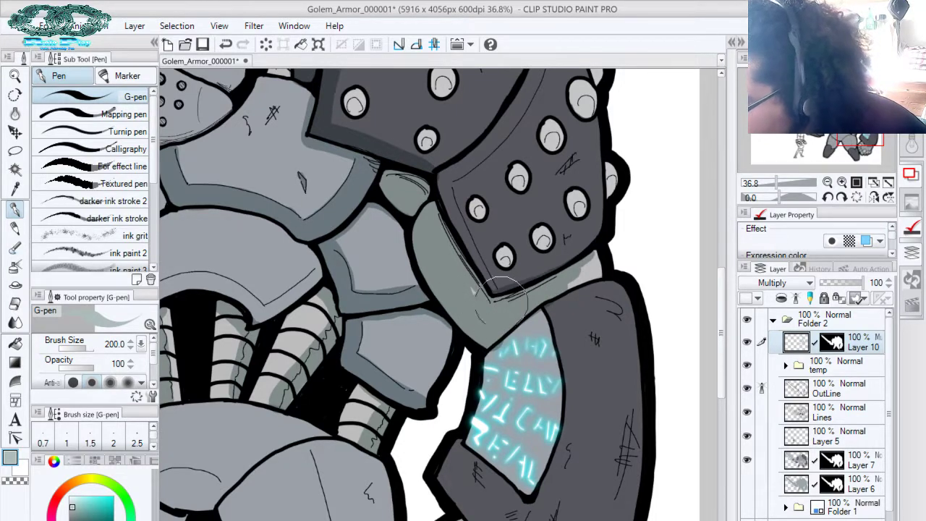
Shade the inner and upper edges of the lower studded shoulder plate, and start shading the studs on the upper plate
{"action": "mouse_move", "coordinate": [452, 221]}
{"action": "left_mouse_down"}
{"action": "mouse_move", "coordinate": [495, 292]}
{"action": "mouse_move", "coordinate": [441, 177]}
{"action": "left_mouse_up"}
{"action": "left_click_drag", "start_coordinate": [480, 139], "coordinate": [506, 252]}
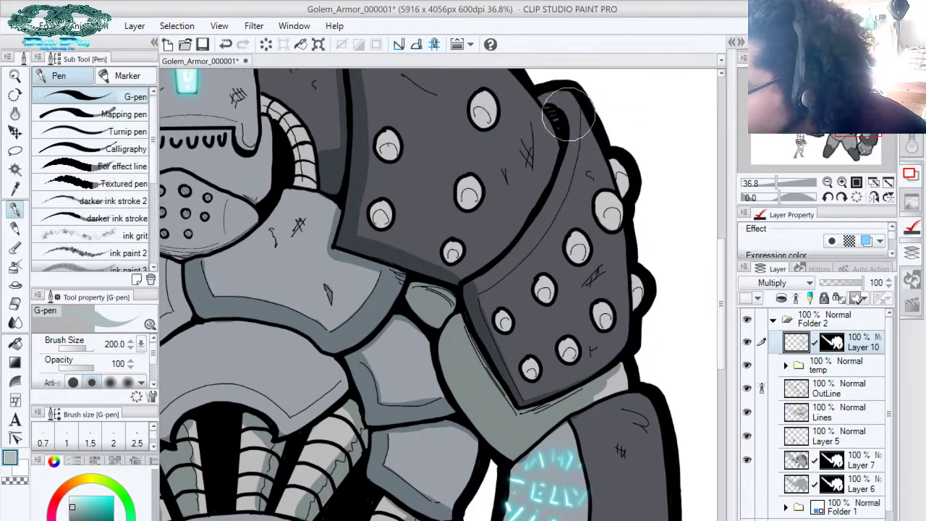
{"action": "mouse_move", "coordinate": [564, 111]}
{"action": "left_mouse_down"}
{"action": "mouse_move", "coordinate": [544, 96]}
{"action": "mouse_move", "coordinate": [568, 100]}
{"action": "mouse_move", "coordinate": [569, 108]}
{"action": "mouse_move", "coordinate": [550, 107]}
{"action": "mouse_move", "coordinate": [561, 118]}
{"action": "mouse_move", "coordinate": [573, 108]}
{"action": "mouse_move", "coordinate": [551, 192]}
{"action": "mouse_move", "coordinate": [576, 123]}
{"action": "mouse_move", "coordinate": [569, 166]}
{"action": "mouse_move", "coordinate": [550, 203]}
{"action": "mouse_move", "coordinate": [572, 115]}
{"action": "mouse_move", "coordinate": [547, 208]}
{"action": "mouse_move", "coordinate": [471, 287]}
{"action": "mouse_move", "coordinate": [551, 210]}
{"action": "mouse_move", "coordinate": [480, 287]}
{"action": "left_mouse_up"}
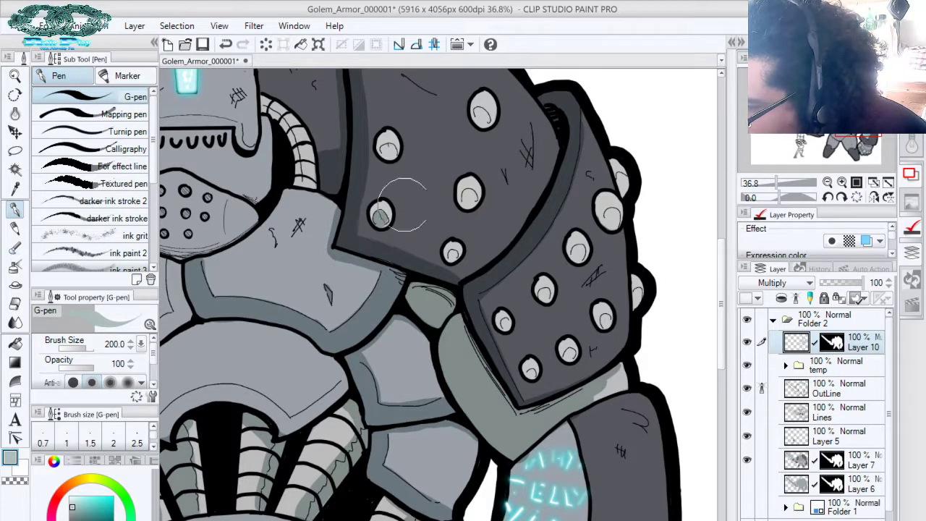
Shade the remaining round studs on the upper shoulder plate, including those along its outer edge
{"action": "left_click_drag", "start_coordinate": [470, 197], "coordinate": [467, 199]}
{"action": "left_click_drag", "start_coordinate": [467, 160], "coordinate": [501, 217]}
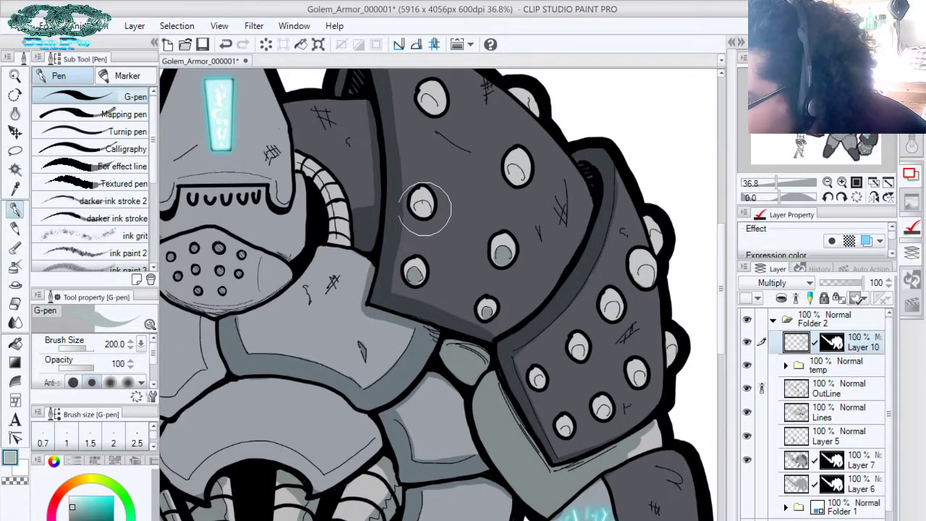
{"action": "mouse_move", "coordinate": [424, 211]}
{"action": "left_mouse_down"}
{"action": "mouse_move", "coordinate": [417, 208]}
{"action": "mouse_move", "coordinate": [426, 210]}
{"action": "left_mouse_up"}
{"action": "mouse_move", "coordinate": [521, 181]}
{"action": "left_mouse_down"}
{"action": "mouse_move", "coordinate": [512, 169]}
{"action": "mouse_move", "coordinate": [567, 249]}
{"action": "left_mouse_up"}
{"action": "mouse_move", "coordinate": [480, 179]}
{"action": "left_mouse_down"}
{"action": "mouse_move", "coordinate": [486, 188]}
{"action": "mouse_move", "coordinate": [481, 181]}
{"action": "left_mouse_up"}
{"action": "left_click_drag", "start_coordinate": [486, 117], "coordinate": [488, 113]}
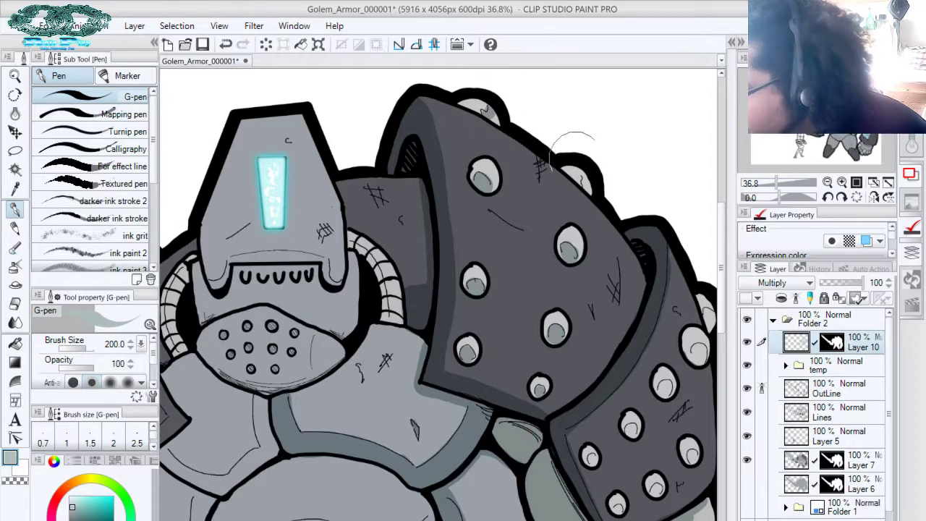
{"action": "mouse_move", "coordinate": [577, 169]}
{"action": "left_mouse_down"}
{"action": "mouse_move", "coordinate": [585, 181]}
{"action": "mouse_move", "coordinate": [581, 164]}
{"action": "left_mouse_up"}
Shade the round studs on the lower shoulder plate, including the ones protruding from its outer edge
{"action": "mouse_move", "coordinate": [650, 165]}
{"action": "left_mouse_down"}
{"action": "mouse_move", "coordinate": [583, 64]}
{"action": "mouse_move", "coordinate": [528, 101]}
{"action": "left_mouse_up"}
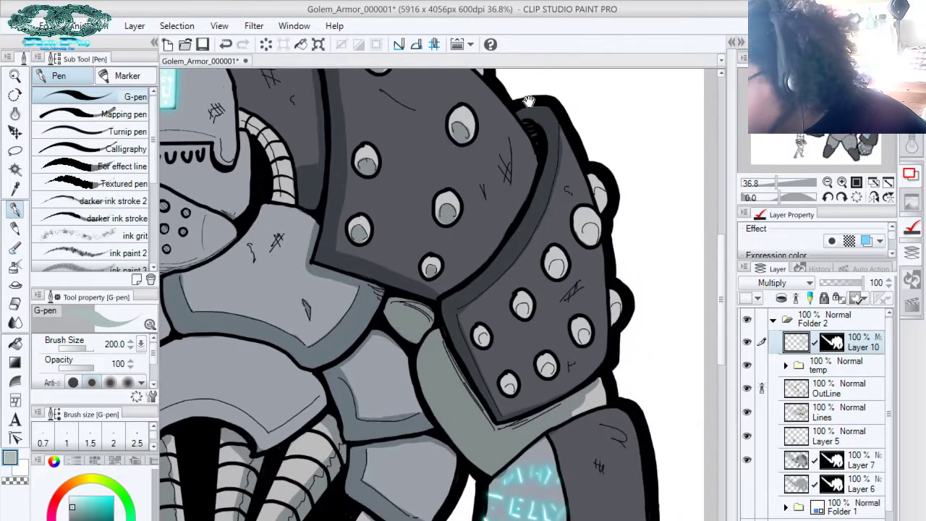
{"action": "mouse_move", "coordinate": [593, 189]}
{"action": "left_mouse_down"}
{"action": "mouse_move", "coordinate": [604, 202]}
{"action": "mouse_move", "coordinate": [599, 166]}
{"action": "mouse_move", "coordinate": [579, 204]}
{"action": "mouse_move", "coordinate": [591, 127]}
{"action": "mouse_move", "coordinate": [591, 196]}
{"action": "left_mouse_up"}
{"action": "mouse_move", "coordinate": [549, 140]}
{"action": "left_mouse_down"}
{"action": "mouse_move", "coordinate": [579, 186]}
{"action": "mouse_move", "coordinate": [567, 193]}
{"action": "left_mouse_up"}
{"action": "left_click_drag", "start_coordinate": [592, 259], "coordinate": [594, 261]}
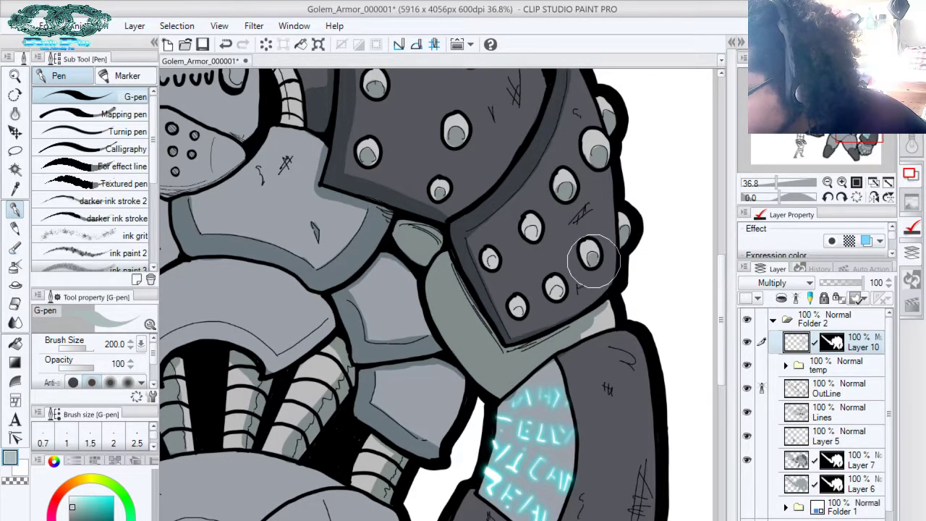
{"action": "left_click_drag", "start_coordinate": [552, 290], "coordinate": [517, 313]}
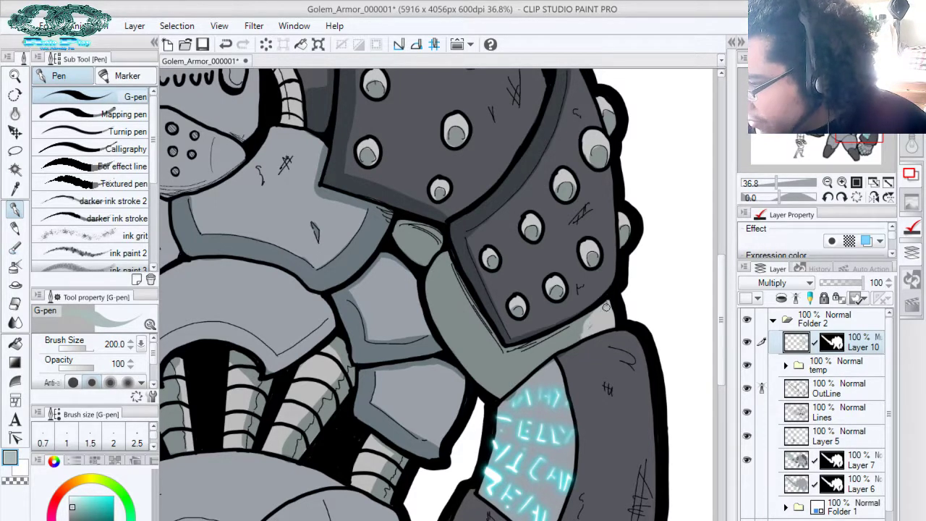
Change the blending mode of Layer 10 back to Normal
{"action": "left_click", "coordinate": [785, 282]}
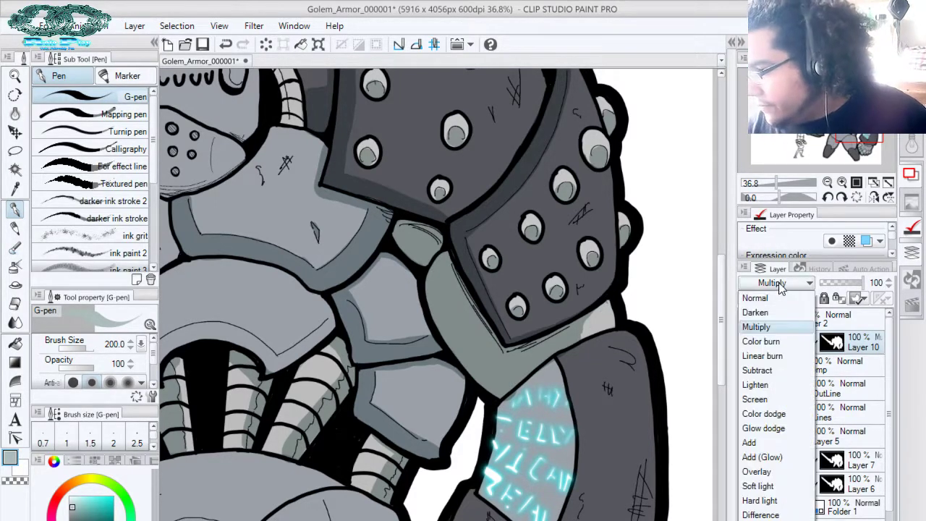
{"action": "left_click", "coordinate": [759, 298]}
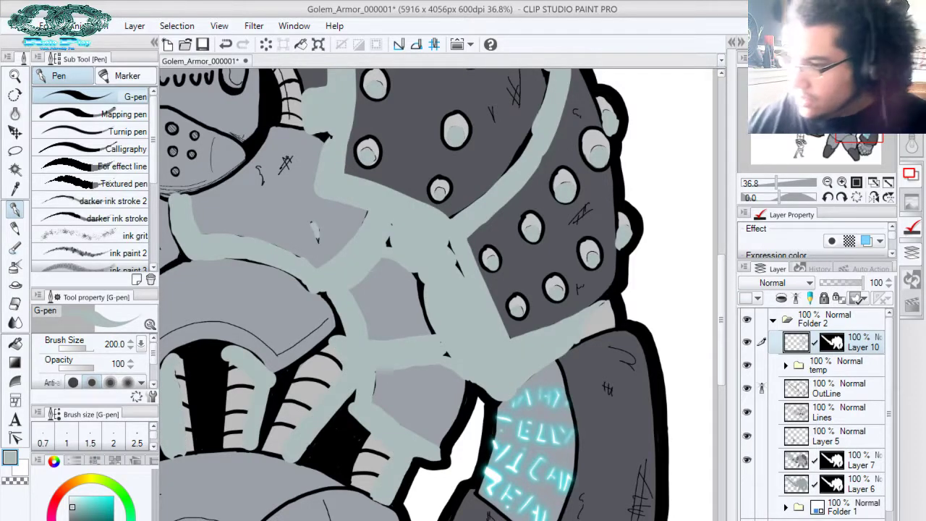
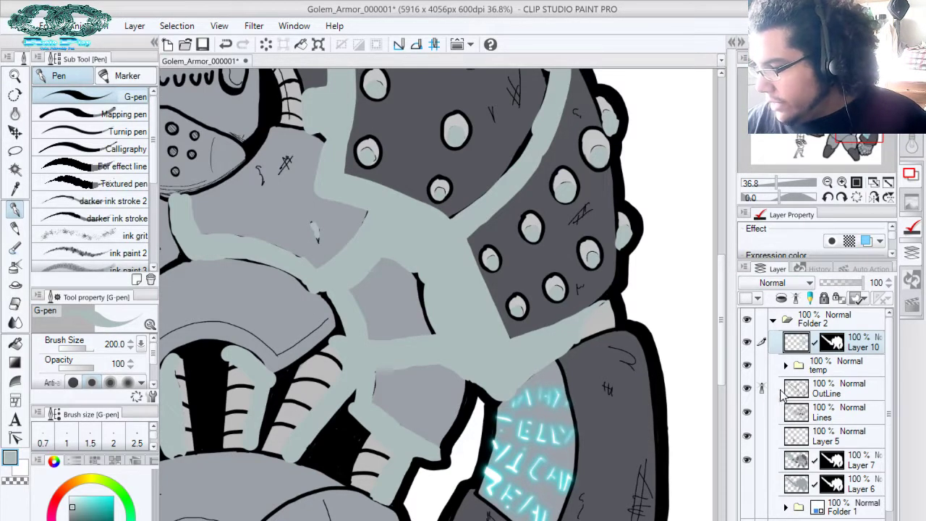
Set the blending mode of Layer 10 to Multiply
{"action": "left_click", "coordinate": [799, 283]}
{"action": "left_click", "coordinate": [767, 325]}
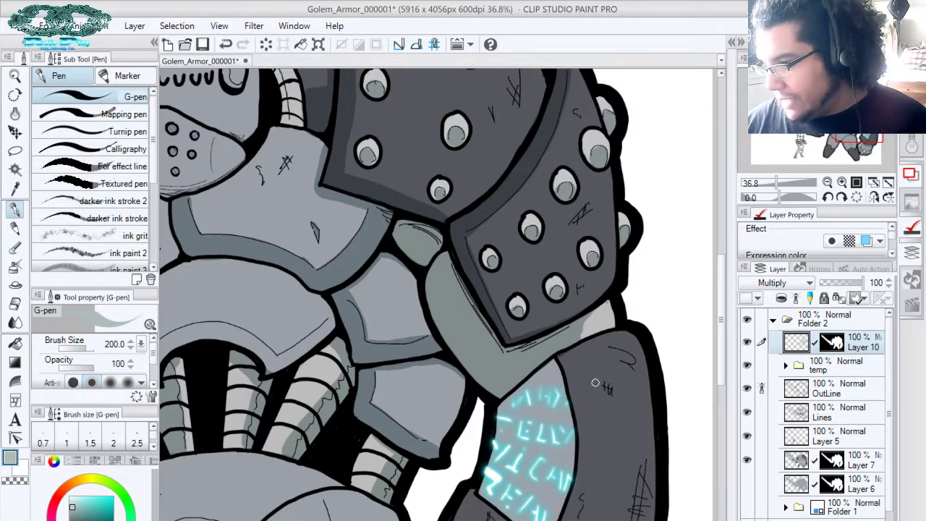
{"action": "left_click_drag", "start_coordinate": [596, 382], "coordinate": [643, 494]}
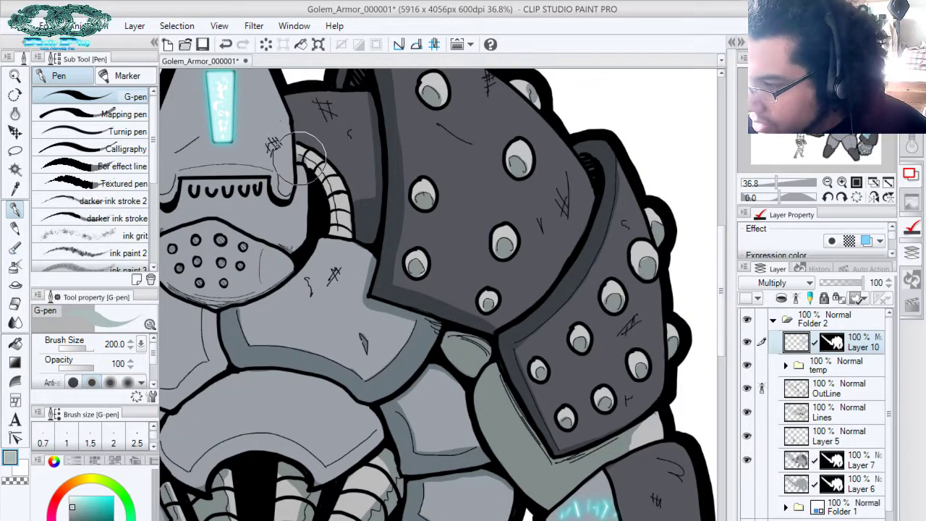
Shade the ribbed tubes beside the golem's helmet and the lower rim of the helmet
{"action": "left_click_drag", "start_coordinate": [316, 173], "coordinate": [333, 232]}
{"action": "left_click_drag", "start_coordinate": [215, 144], "coordinate": [444, 110]}
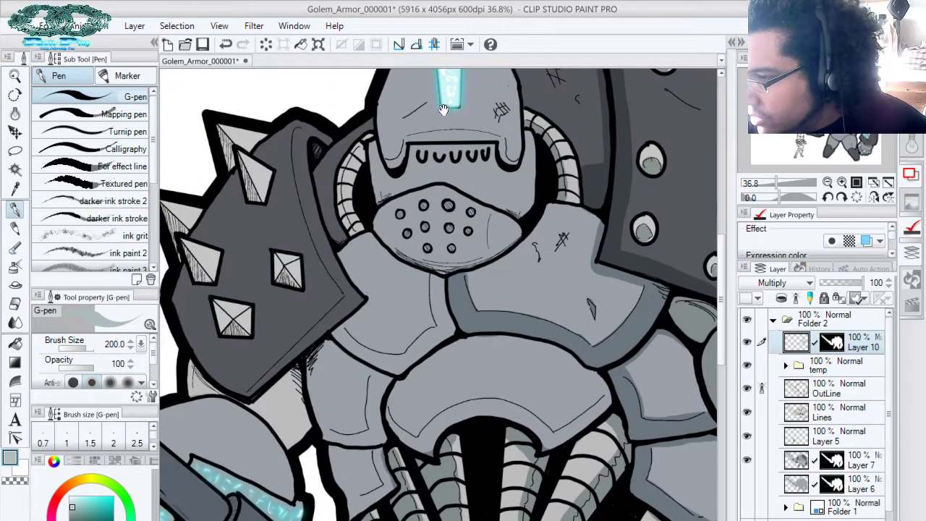
{"action": "mouse_move", "coordinate": [351, 161]}
{"action": "left_mouse_down"}
{"action": "mouse_move", "coordinate": [340, 199]}
{"action": "mouse_move", "coordinate": [347, 220]}
{"action": "mouse_move", "coordinate": [330, 176]}
{"action": "mouse_move", "coordinate": [324, 197]}
{"action": "mouse_move", "coordinate": [311, 166]}
{"action": "mouse_move", "coordinate": [319, 159]}
{"action": "mouse_move", "coordinate": [319, 194]}
{"action": "mouse_move", "coordinate": [339, 239]}
{"action": "mouse_move", "coordinate": [323, 164]}
{"action": "left_mouse_up"}
{"action": "mouse_move", "coordinate": [402, 183]}
{"action": "left_mouse_down"}
{"action": "mouse_move", "coordinate": [461, 138]}
{"action": "mouse_move", "coordinate": [470, 152]}
{"action": "mouse_move", "coordinate": [407, 267]}
{"action": "mouse_move", "coordinate": [396, 254]}
{"action": "mouse_move", "coordinate": [386, 260]}
{"action": "mouse_move", "coordinate": [401, 254]}
{"action": "mouse_move", "coordinate": [394, 259]}
{"action": "mouse_move", "coordinate": [416, 226]}
{"action": "mouse_move", "coordinate": [409, 239]}
{"action": "mouse_move", "coordinate": [438, 218]}
{"action": "mouse_move", "coordinate": [448, 224]}
{"action": "mouse_move", "coordinate": [443, 237]}
{"action": "mouse_move", "coordinate": [432, 234]}
{"action": "mouse_move", "coordinate": [449, 231]}
{"action": "mouse_move", "coordinate": [428, 233]}
{"action": "mouse_move", "coordinate": [495, 233]}
{"action": "left_mouse_up"}
{"action": "mouse_move", "coordinate": [502, 218]}
{"action": "left_mouse_down"}
{"action": "mouse_move", "coordinate": [473, 200]}
{"action": "mouse_move", "coordinate": [473, 234]}
{"action": "left_mouse_up"}
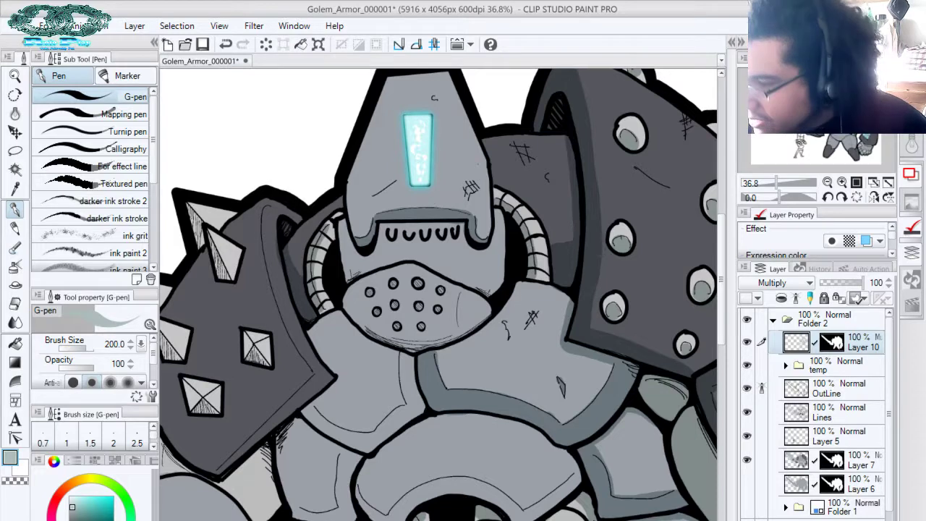
{"action": "left_click_drag", "start_coordinate": [511, 197], "coordinate": [511, 230]}
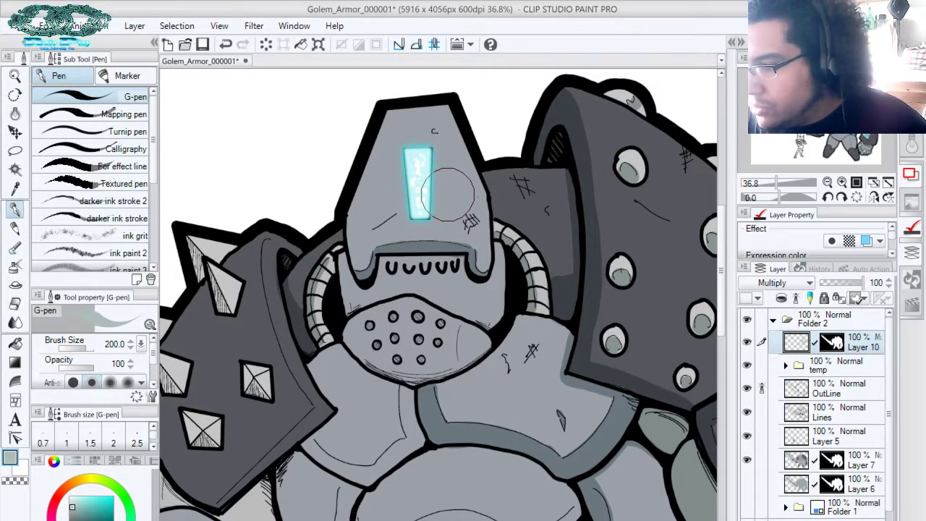
{"action": "left_click_drag", "start_coordinate": [448, 196], "coordinate": [581, 212]}
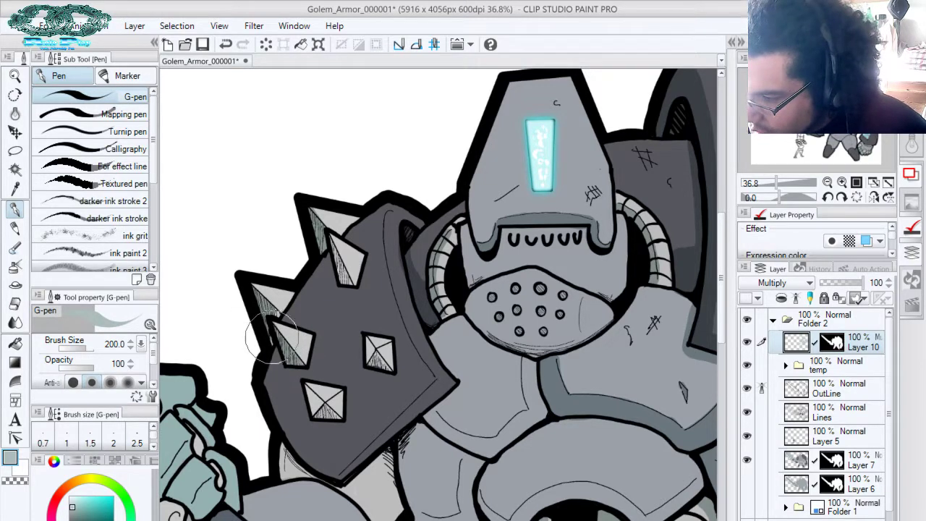
Shade the face of the spiked shoulder plate and the shadowed sides of its pyramid spikes
{"action": "scroll", "coordinate": [318, 318], "scroll_direction": "down", "scroll_amount": 2}
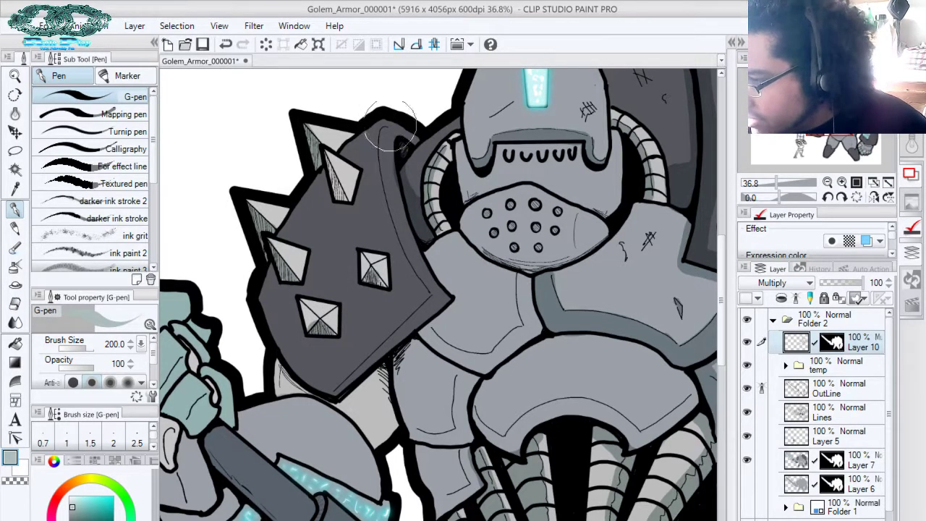
{"action": "mouse_move", "coordinate": [378, 121]}
{"action": "left_mouse_down"}
{"action": "mouse_move", "coordinate": [367, 159]}
{"action": "mouse_move", "coordinate": [370, 136]}
{"action": "mouse_move", "coordinate": [383, 222]}
{"action": "mouse_move", "coordinate": [381, 213]}
{"action": "mouse_move", "coordinate": [414, 286]}
{"action": "mouse_move", "coordinate": [398, 256]}
{"action": "mouse_move", "coordinate": [405, 267]}
{"action": "mouse_move", "coordinate": [490, 139]}
{"action": "mouse_move", "coordinate": [388, 230]}
{"action": "left_mouse_up"}
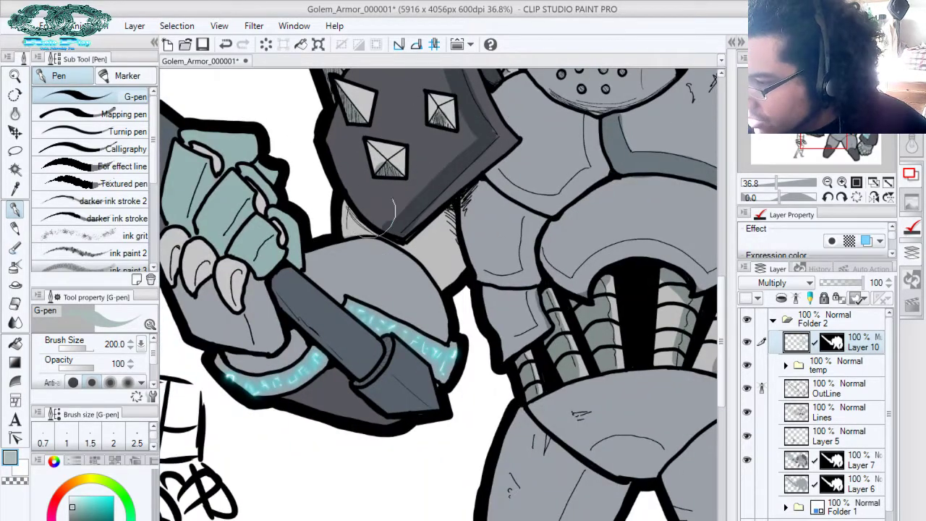
{"action": "left_click_drag", "start_coordinate": [471, 165], "coordinate": [467, 277]}
{"action": "mouse_move", "coordinate": [389, 329]}
{"action": "left_mouse_down"}
{"action": "mouse_move", "coordinate": [329, 231]}
{"action": "mouse_move", "coordinate": [336, 270]}
{"action": "mouse_move", "coordinate": [344, 217]}
{"action": "mouse_move", "coordinate": [359, 256]}
{"action": "mouse_move", "coordinate": [390, 271]}
{"action": "mouse_move", "coordinate": [362, 268]}
{"action": "mouse_move", "coordinate": [370, 324]}
{"action": "mouse_move", "coordinate": [416, 245]}
{"action": "mouse_move", "coordinate": [412, 270]}
{"action": "mouse_move", "coordinate": [434, 267]}
{"action": "left_mouse_up"}
{"action": "scroll", "coordinate": [420, 290], "scroll_direction": "up", "scroll_amount": 2}
{"action": "mouse_move", "coordinate": [415, 309]}
{"action": "left_mouse_down"}
{"action": "mouse_move", "coordinate": [358, 262]}
{"action": "mouse_move", "coordinate": [369, 339]}
{"action": "mouse_move", "coordinate": [331, 230]}
{"action": "mouse_move", "coordinate": [336, 272]}
{"action": "mouse_move", "coordinate": [424, 297]}
{"action": "mouse_move", "coordinate": [432, 189]}
{"action": "mouse_move", "coordinate": [441, 287]}
{"action": "mouse_move", "coordinate": [463, 337]}
{"action": "mouse_move", "coordinate": [474, 328]}
{"action": "mouse_move", "coordinate": [482, 340]}
{"action": "mouse_move", "coordinate": [460, 345]}
{"action": "mouse_move", "coordinate": [414, 264]}
{"action": "left_mouse_up"}
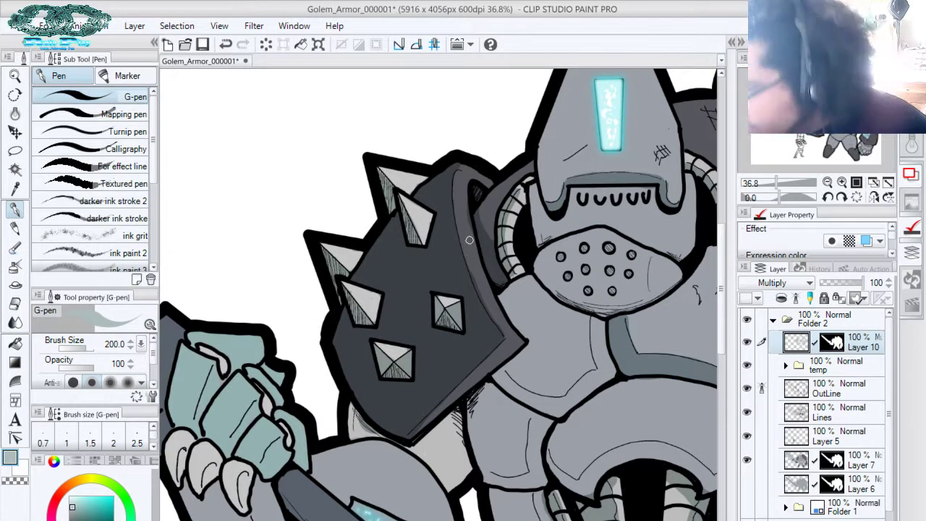
Shade the upper arm beneath the spiked shoulder plate and the outer edge of the rounded forearm guard
{"action": "left_click_drag", "start_coordinate": [470, 241], "coordinate": [458, 57]}
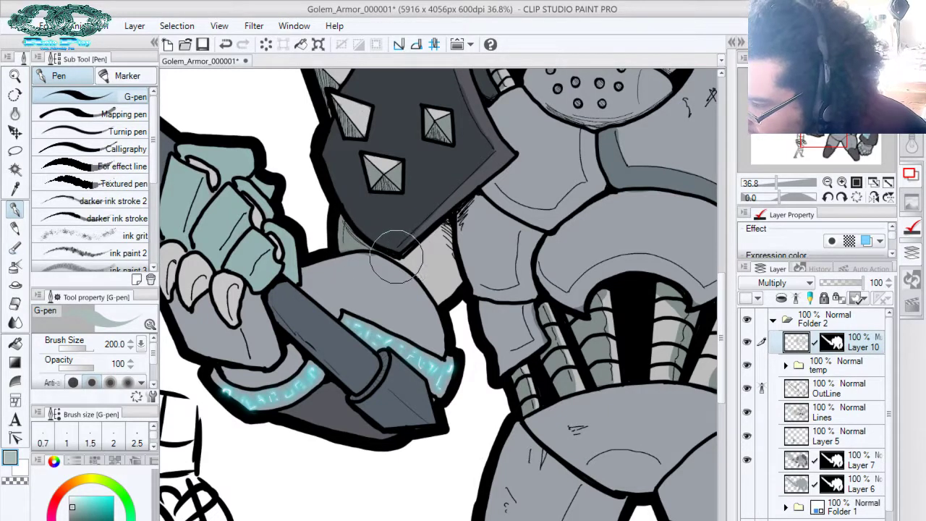
{"action": "mouse_move", "coordinate": [402, 258]}
{"action": "left_mouse_down"}
{"action": "mouse_move", "coordinate": [432, 239]}
{"action": "mouse_move", "coordinate": [410, 261]}
{"action": "mouse_move", "coordinate": [440, 294]}
{"action": "mouse_move", "coordinate": [442, 235]}
{"action": "mouse_move", "coordinate": [443, 286]}
{"action": "left_mouse_up"}
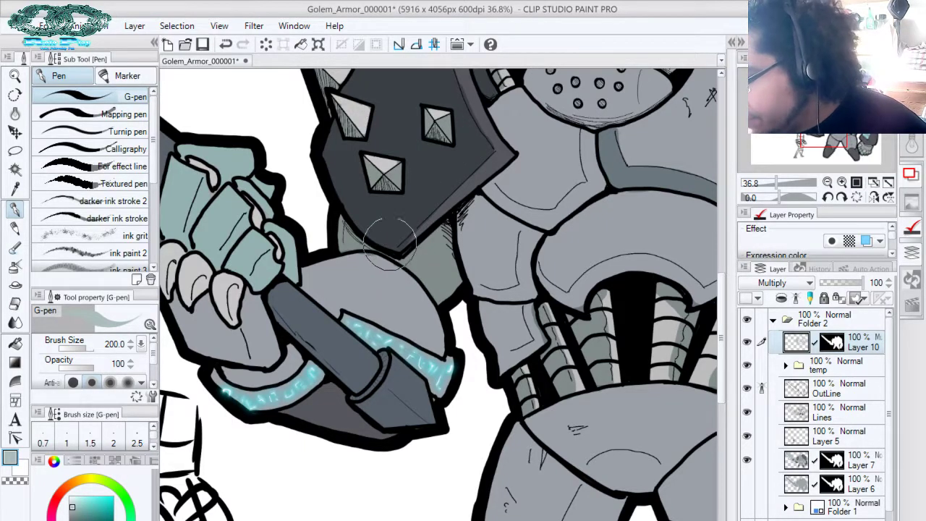
{"action": "key", "text": "space"}
{"action": "left_click_drag", "start_coordinate": [429, 241], "coordinate": [436, 248]}
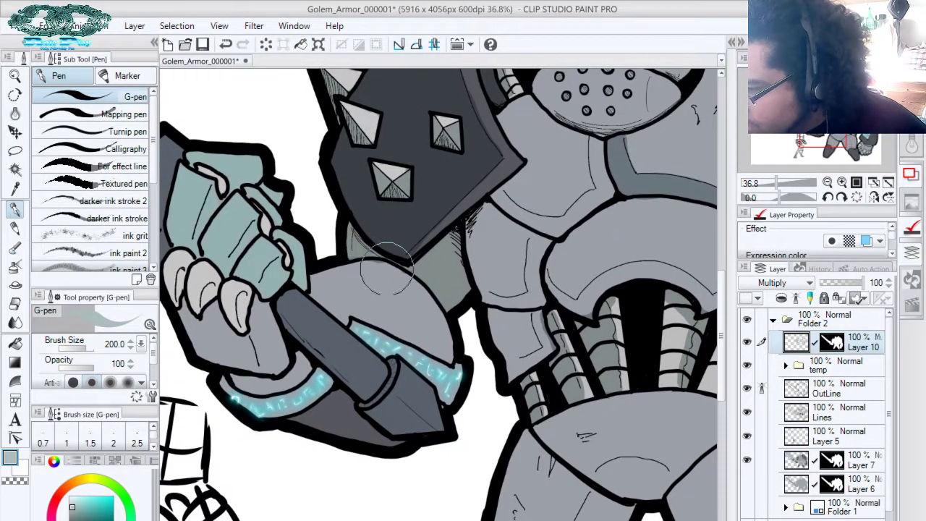
{"action": "mouse_move", "coordinate": [436, 346]}
{"action": "left_mouse_down"}
{"action": "mouse_move", "coordinate": [421, 294]}
{"action": "mouse_move", "coordinate": [391, 261]}
{"action": "mouse_move", "coordinate": [369, 261]}
{"action": "mouse_move", "coordinate": [409, 265]}
{"action": "mouse_move", "coordinate": [436, 303]}
{"action": "mouse_move", "coordinate": [443, 339]}
{"action": "left_mouse_up"}
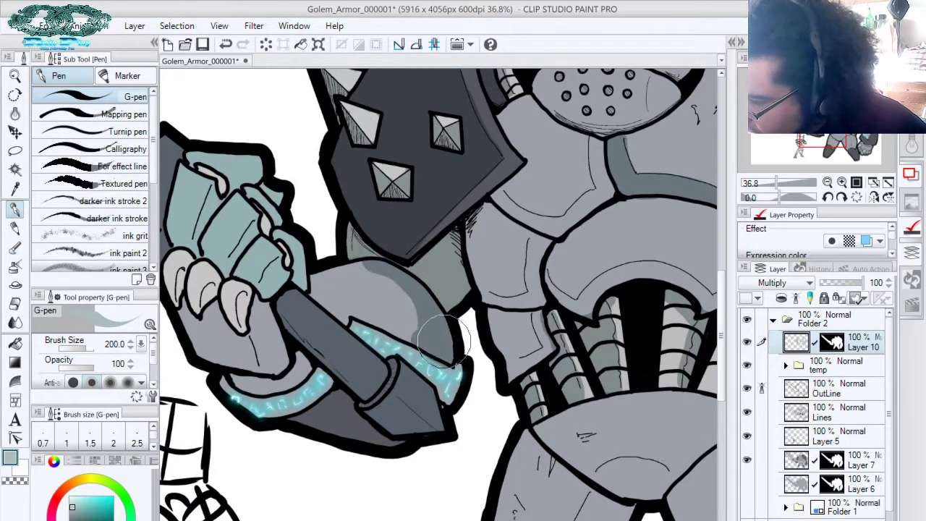
{"action": "mouse_move", "coordinate": [373, 261]}
{"action": "left_mouse_down"}
{"action": "mouse_move", "coordinate": [324, 270]}
{"action": "mouse_move", "coordinate": [315, 245]}
{"action": "mouse_move", "coordinate": [328, 271]}
{"action": "mouse_move", "coordinate": [315, 287]}
{"action": "mouse_move", "coordinate": [311, 270]}
{"action": "mouse_move", "coordinate": [306, 297]}
{"action": "mouse_move", "coordinate": [312, 283]}
{"action": "mouse_move", "coordinate": [324, 303]}
{"action": "mouse_move", "coordinate": [305, 279]}
{"action": "mouse_move", "coordinate": [345, 328]}
{"action": "mouse_move", "coordinate": [317, 297]}
{"action": "mouse_move", "coordinate": [298, 221]}
{"action": "left_mouse_up"}
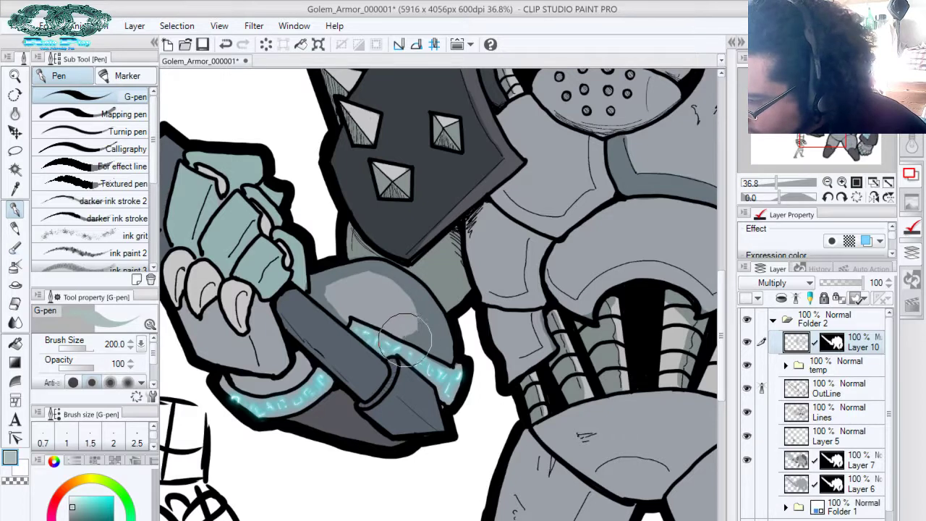
Shade the sword hand's palm, its three fingertips and the armour plates covering the fingers
{"action": "mouse_move", "coordinate": [265, 373]}
{"action": "left_mouse_down"}
{"action": "mouse_move", "coordinate": [236, 376]}
{"action": "mouse_move", "coordinate": [261, 386]}
{"action": "mouse_move", "coordinate": [289, 377]}
{"action": "mouse_move", "coordinate": [299, 368]}
{"action": "mouse_move", "coordinate": [295, 352]}
{"action": "mouse_move", "coordinate": [298, 371]}
{"action": "mouse_move", "coordinate": [265, 380]}
{"action": "mouse_move", "coordinate": [253, 371]}
{"action": "mouse_move", "coordinate": [321, 362]}
{"action": "mouse_move", "coordinate": [333, 338]}
{"action": "mouse_move", "coordinate": [333, 348]}
{"action": "mouse_move", "coordinate": [327, 331]}
{"action": "mouse_move", "coordinate": [335, 352]}
{"action": "mouse_move", "coordinate": [295, 299]}
{"action": "mouse_move", "coordinate": [278, 315]}
{"action": "mouse_move", "coordinate": [269, 297]}
{"action": "mouse_move", "coordinate": [289, 344]}
{"action": "mouse_move", "coordinate": [319, 347]}
{"action": "left_mouse_up"}
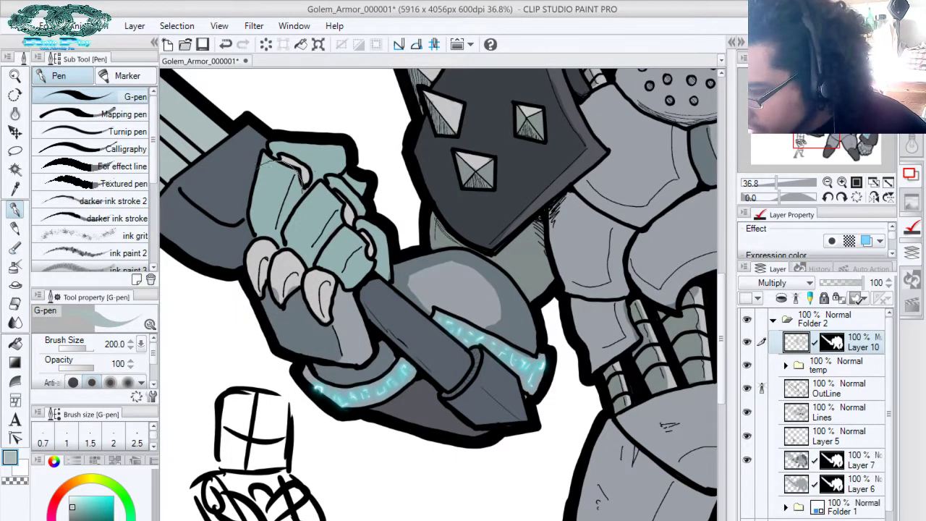
{"action": "mouse_move", "coordinate": [260, 259]}
{"action": "left_mouse_down"}
{"action": "mouse_move", "coordinate": [257, 297]}
{"action": "mouse_move", "coordinate": [256, 284]}
{"action": "mouse_move", "coordinate": [282, 264]}
{"action": "mouse_move", "coordinate": [271, 277]}
{"action": "mouse_move", "coordinate": [284, 272]}
{"action": "mouse_move", "coordinate": [275, 260]}
{"action": "mouse_move", "coordinate": [282, 292]}
{"action": "mouse_move", "coordinate": [271, 259]}
{"action": "mouse_move", "coordinate": [319, 284]}
{"action": "mouse_move", "coordinate": [304, 284]}
{"action": "mouse_move", "coordinate": [316, 289]}
{"action": "mouse_move", "coordinate": [322, 327]}
{"action": "mouse_move", "coordinate": [301, 264]}
{"action": "left_mouse_up"}
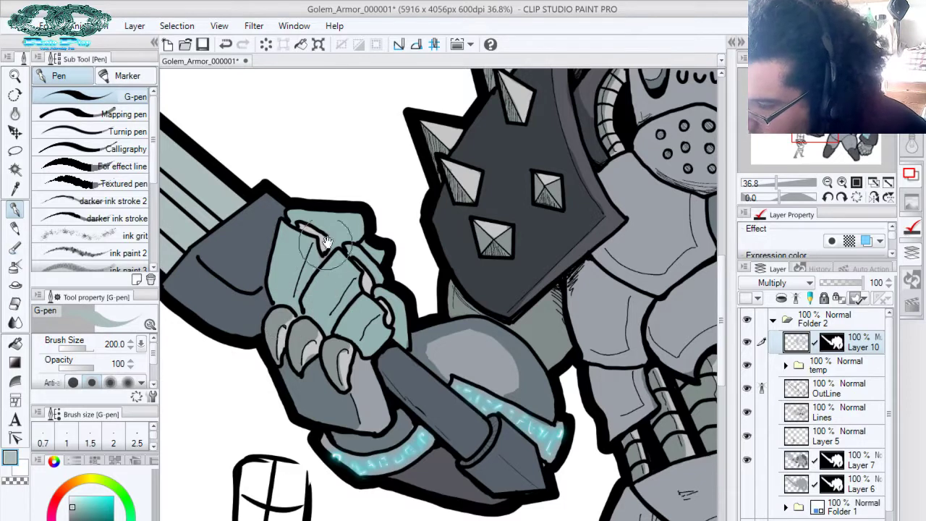
{"action": "left_click_drag", "start_coordinate": [326, 250], "coordinate": [346, 261]}
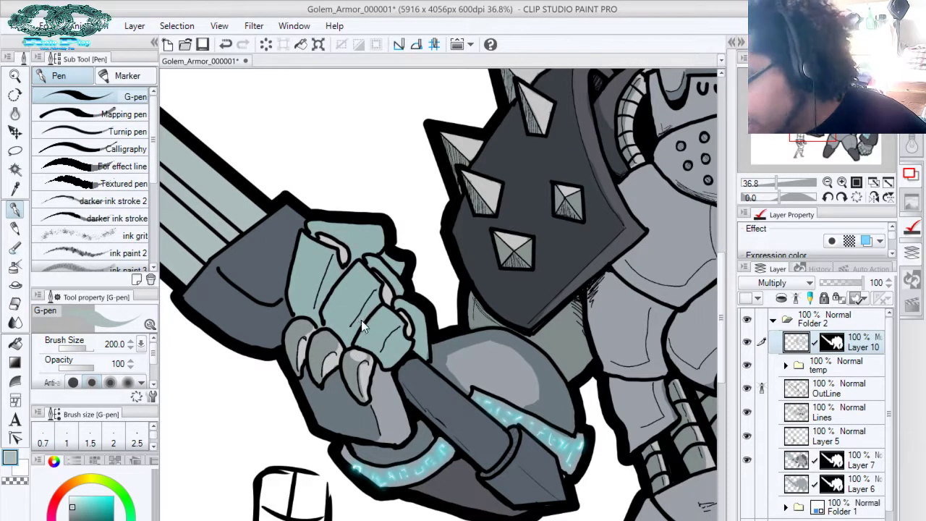
{"action": "key", "text": "ctrl+z"}
{"action": "mouse_move", "coordinate": [374, 347]}
{"action": "left_mouse_down"}
{"action": "mouse_move", "coordinate": [395, 318]}
{"action": "mouse_move", "coordinate": [380, 311]}
{"action": "mouse_move", "coordinate": [358, 341]}
{"action": "mouse_move", "coordinate": [379, 323]}
{"action": "mouse_move", "coordinate": [369, 345]}
{"action": "left_mouse_up"}
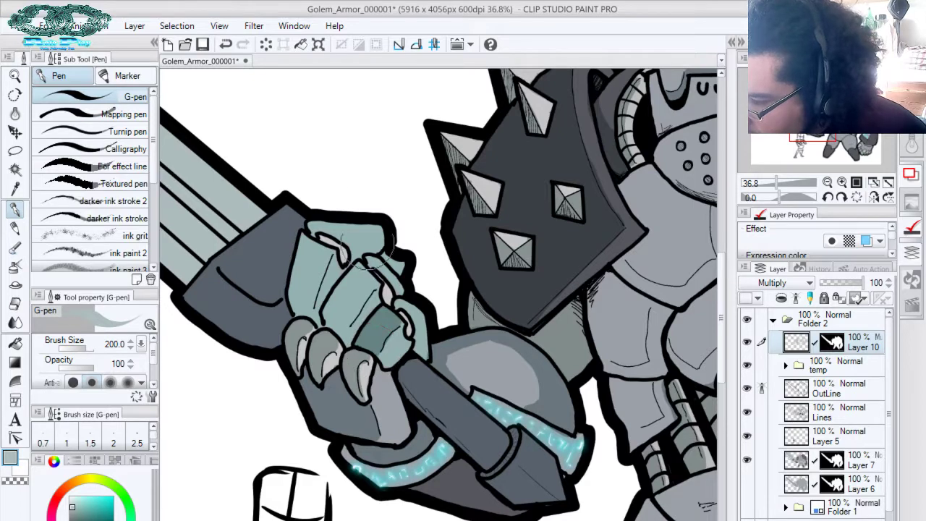
{"action": "mouse_move", "coordinate": [367, 252]}
{"action": "left_mouse_down"}
{"action": "mouse_move", "coordinate": [361, 269]}
{"action": "mouse_move", "coordinate": [376, 279]}
{"action": "mouse_move", "coordinate": [352, 307]}
{"action": "left_mouse_up"}
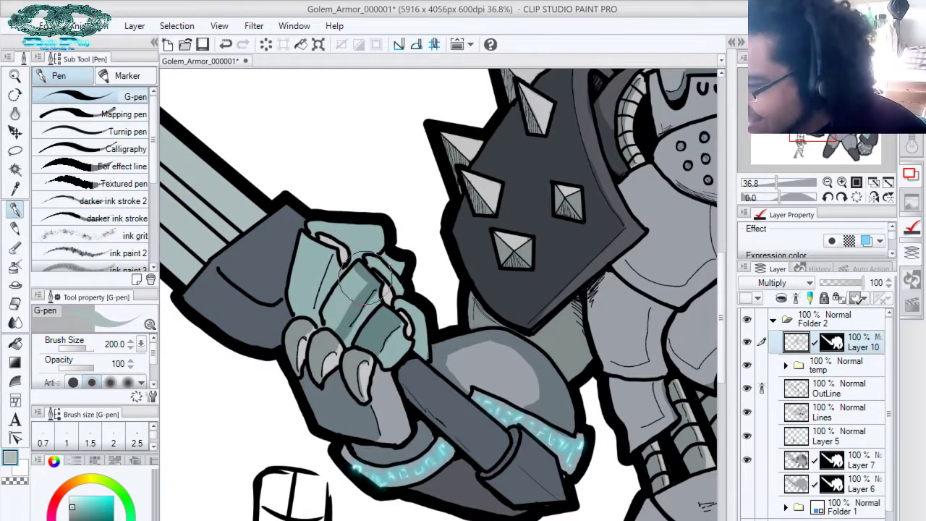
{"action": "mouse_move", "coordinate": [342, 311]}
{"action": "left_mouse_down"}
{"action": "mouse_move", "coordinate": [359, 273]}
{"action": "mouse_move", "coordinate": [335, 276]}
{"action": "mouse_move", "coordinate": [397, 321]}
{"action": "mouse_move", "coordinate": [357, 314]}
{"action": "mouse_move", "coordinate": [346, 303]}
{"action": "mouse_move", "coordinate": [345, 375]}
{"action": "mouse_move", "coordinate": [351, 302]}
{"action": "mouse_move", "coordinate": [377, 315]}
{"action": "mouse_move", "coordinate": [366, 330]}
{"action": "mouse_move", "coordinate": [354, 324]}
{"action": "mouse_move", "coordinate": [362, 320]}
{"action": "mouse_move", "coordinate": [359, 389]}
{"action": "left_mouse_up"}
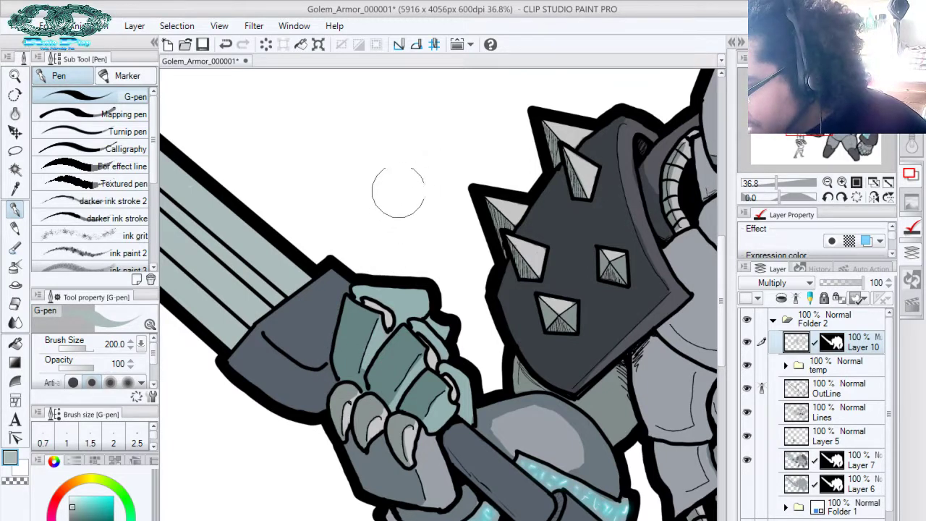
Shade the upper knuckle plates of the sword hand, around the small gaps at the finger joints
{"action": "mouse_move", "coordinate": [362, 297]}
{"action": "left_mouse_down"}
{"action": "mouse_move", "coordinate": [353, 291]}
{"action": "mouse_move", "coordinate": [391, 308]}
{"action": "left_mouse_up"}
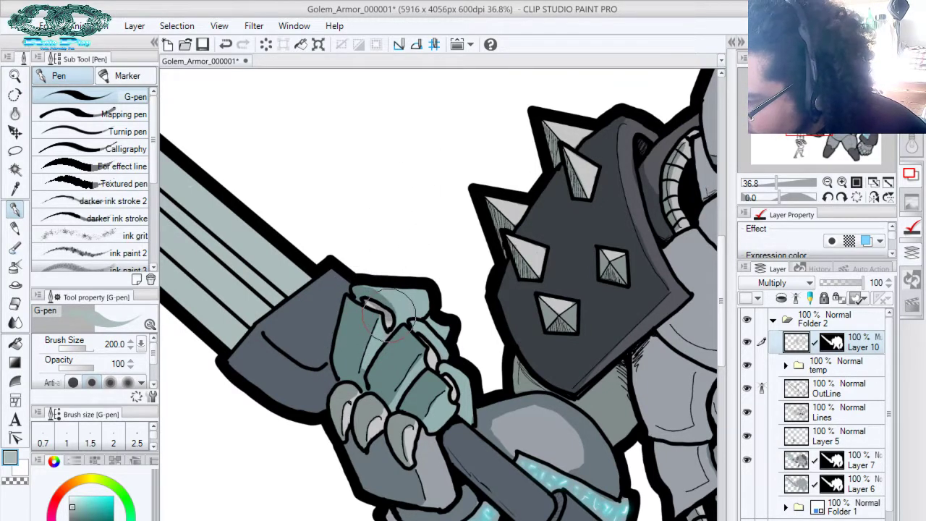
{"action": "left_click_drag", "start_coordinate": [445, 279], "coordinate": [434, 234]}
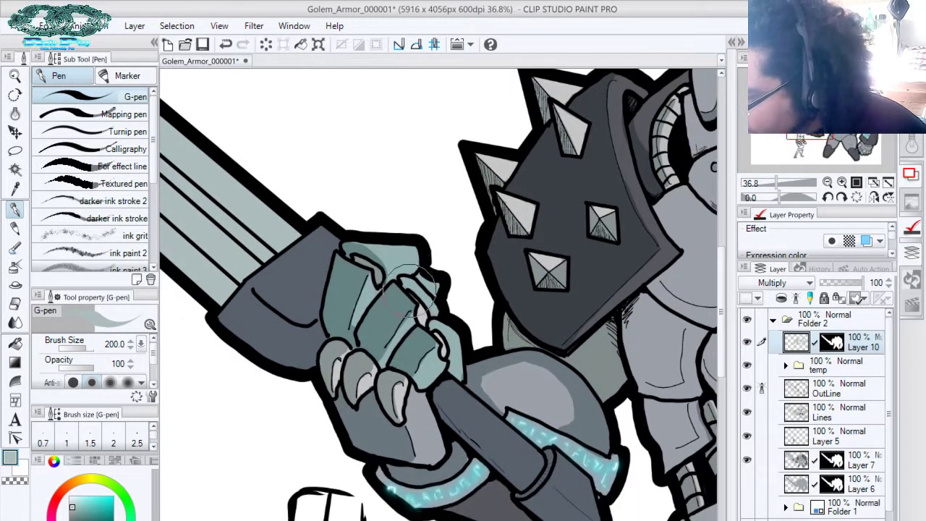
{"action": "left_click_drag", "start_coordinate": [406, 286], "coordinate": [426, 317]}
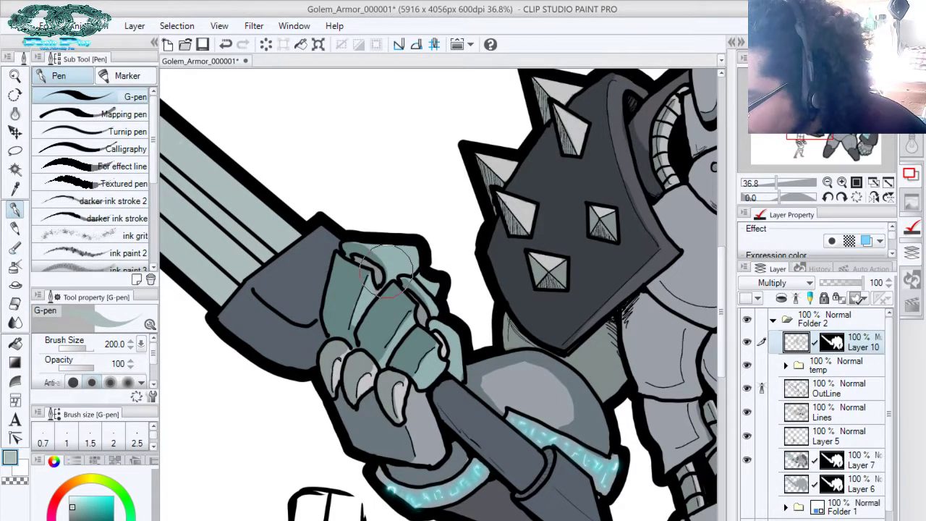
{"action": "left_click_drag", "start_coordinate": [391, 275], "coordinate": [414, 265]}
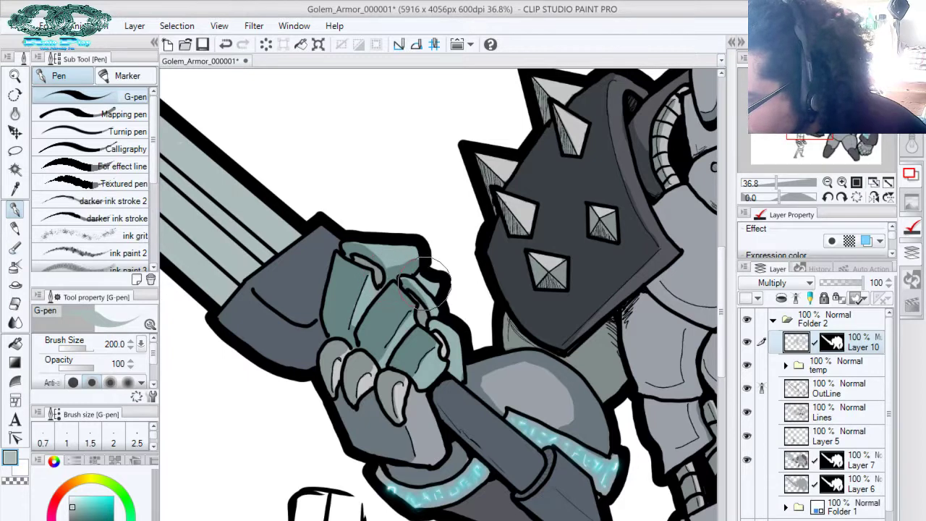
{"action": "left_click_drag", "start_coordinate": [456, 275], "coordinate": [381, 221]}
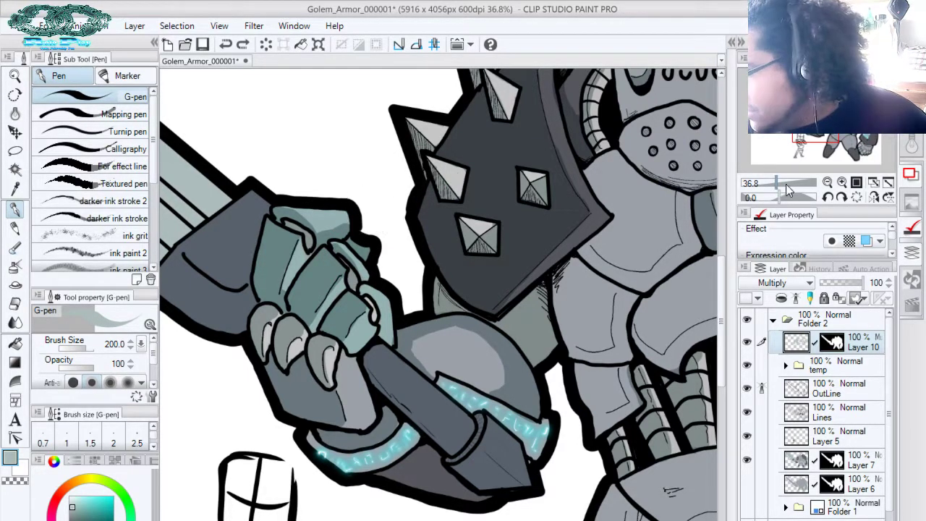
Save the drawing with the whole figure in view and hide the palettes around the canvas
{"action": "left_click_drag", "start_coordinate": [794, 183], "coordinate": [768, 184]}
{"action": "left_click", "coordinate": [887, 183]}
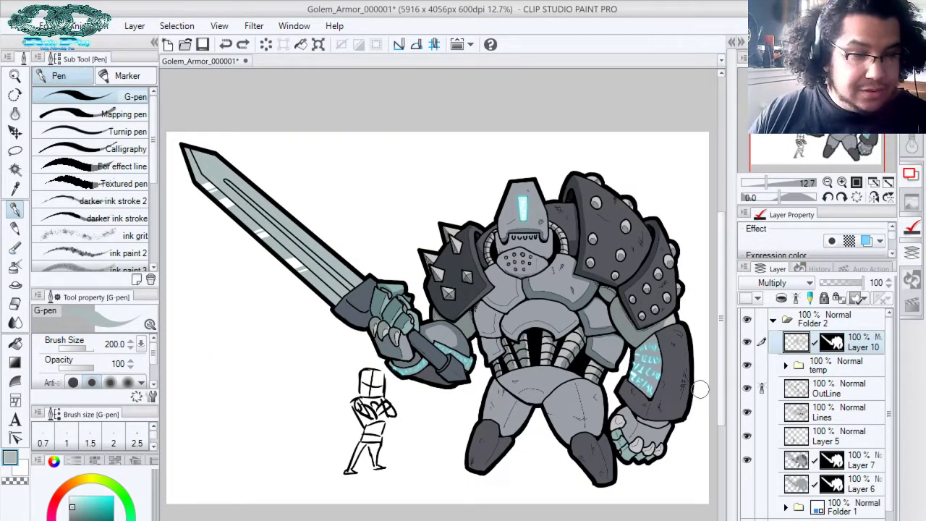
{"action": "key", "text": "ctrl+s"}
{"action": "key", "text": "Tab"}
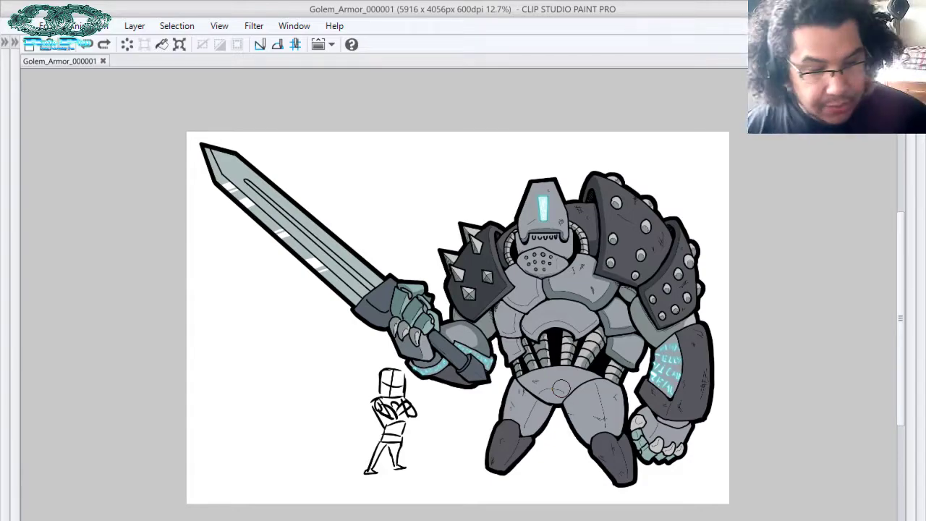
Shade the lower part of the sword's crossguard and the underside of the forearm behind the handle
{"action": "scroll", "coordinate": [449, 346], "scroll_direction": "up", "scroll_amount": 5}
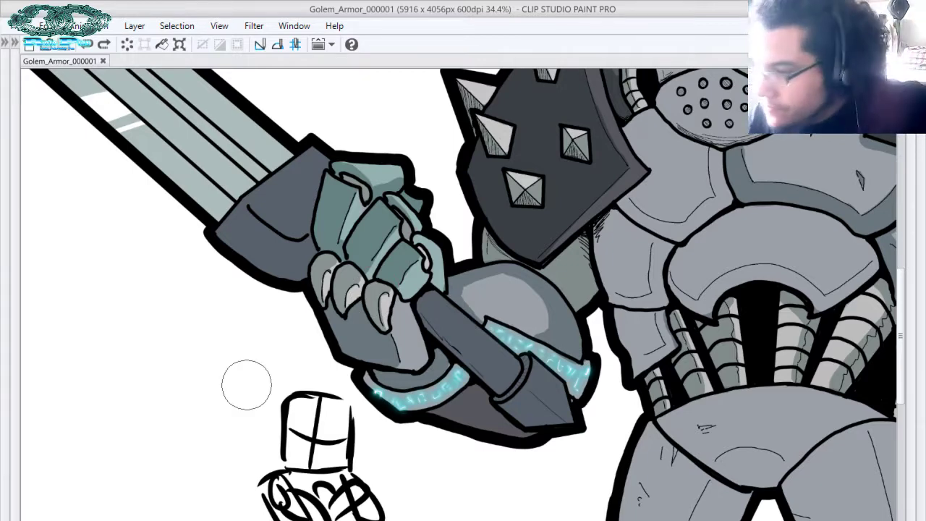
{"action": "mouse_move", "coordinate": [249, 223]}
{"action": "left_mouse_down"}
{"action": "mouse_move", "coordinate": [221, 240]}
{"action": "mouse_move", "coordinate": [232, 228]}
{"action": "mouse_move", "coordinate": [231, 237]}
{"action": "mouse_move", "coordinate": [278, 276]}
{"action": "mouse_move", "coordinate": [255, 230]}
{"action": "mouse_move", "coordinate": [280, 260]}
{"action": "mouse_move", "coordinate": [260, 245]}
{"action": "mouse_move", "coordinate": [264, 230]}
{"action": "mouse_move", "coordinate": [272, 241]}
{"action": "mouse_move", "coordinate": [259, 226]}
{"action": "mouse_move", "coordinate": [290, 249]}
{"action": "mouse_move", "coordinate": [304, 241]}
{"action": "mouse_move", "coordinate": [295, 264]}
{"action": "left_mouse_up"}
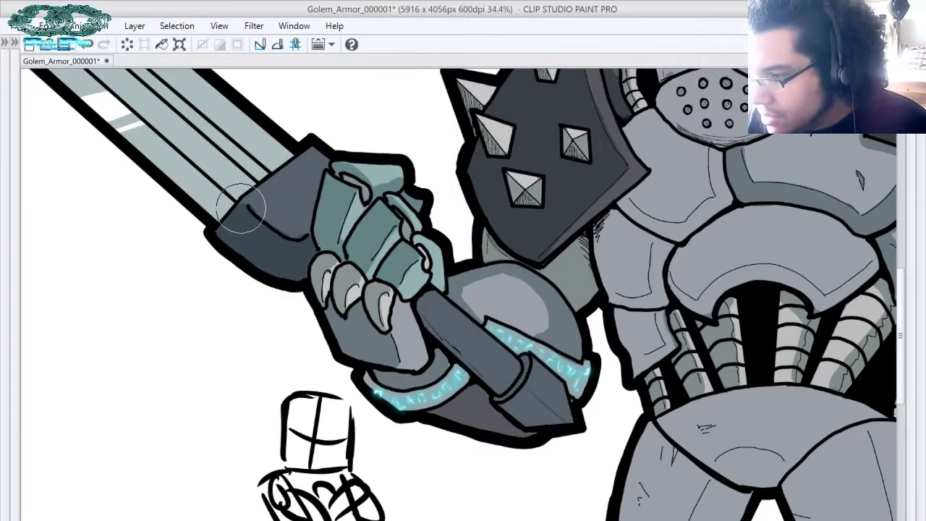
{"action": "mouse_move", "coordinate": [278, 228]}
{"action": "left_mouse_down"}
{"action": "mouse_move", "coordinate": [326, 287]}
{"action": "mouse_move", "coordinate": [468, 357]}
{"action": "left_mouse_up"}
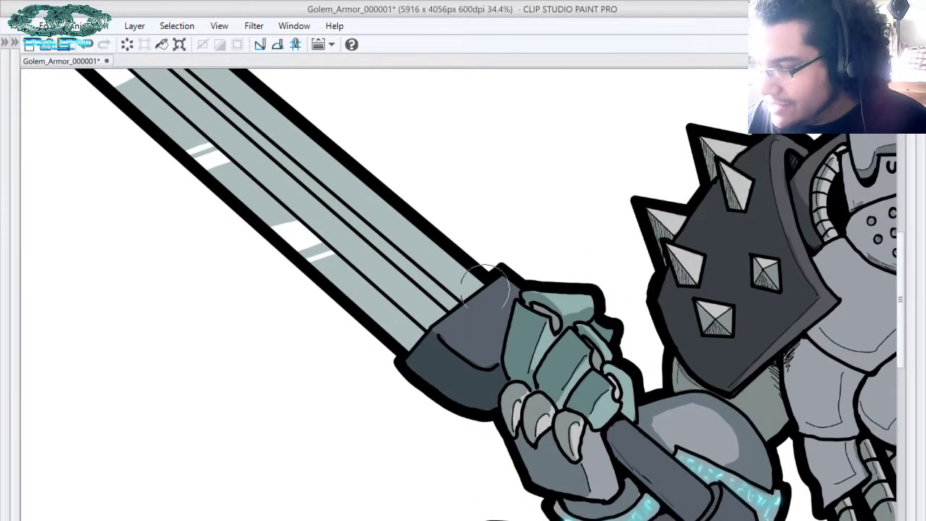
{"action": "key", "text": "p"}
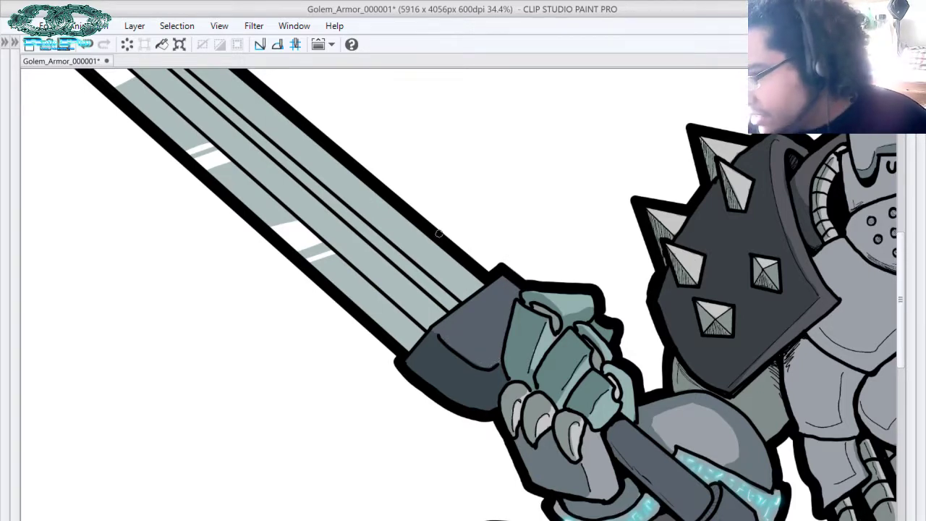
{"action": "left_click_drag", "start_coordinate": [641, 266], "coordinate": [670, 241]}
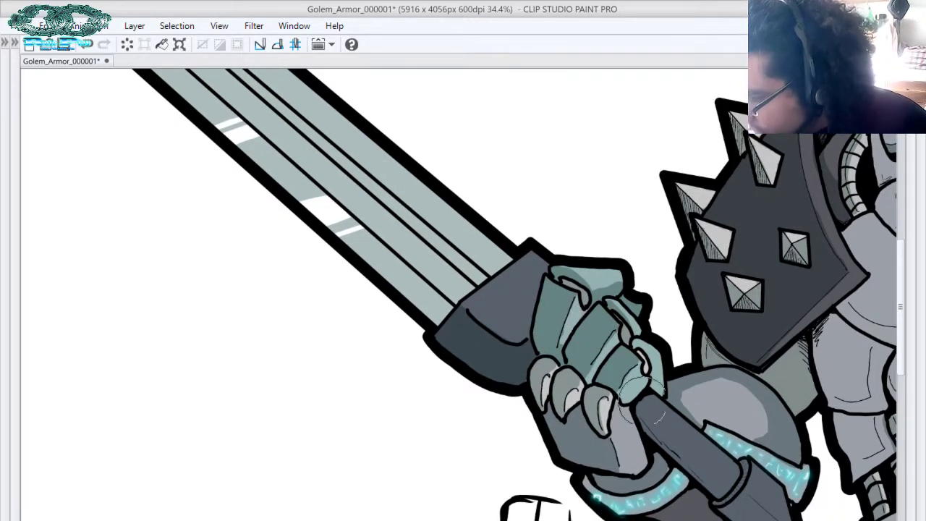
{"action": "left_click_drag", "start_coordinate": [697, 428], "coordinate": [455, 315]}
{"action": "left_click_drag", "start_coordinate": [513, 286], "coordinate": [521, 254]}
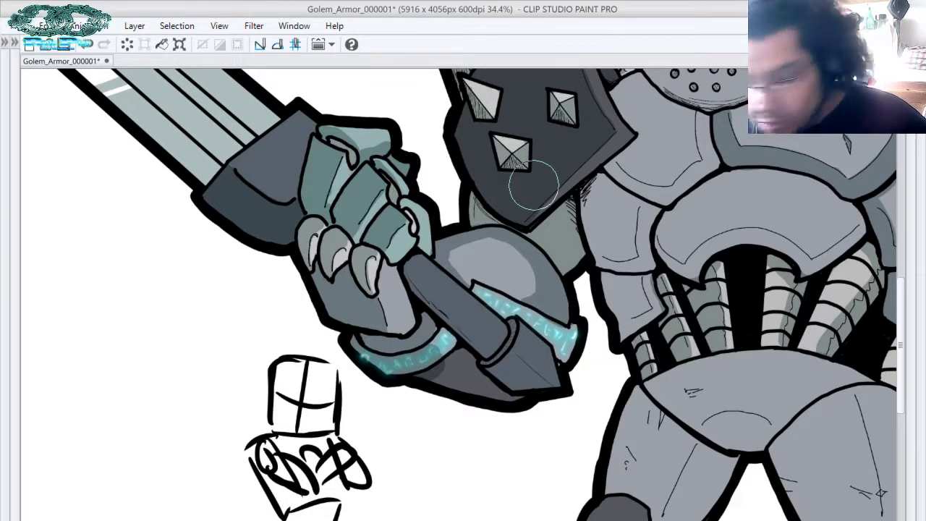
Show the palettes again and move Layer 10 below the temp folder in the layer stack
{"action": "key", "text": "Tab"}
{"action": "left_click_drag", "start_coordinate": [847, 367], "coordinate": [854, 387]}
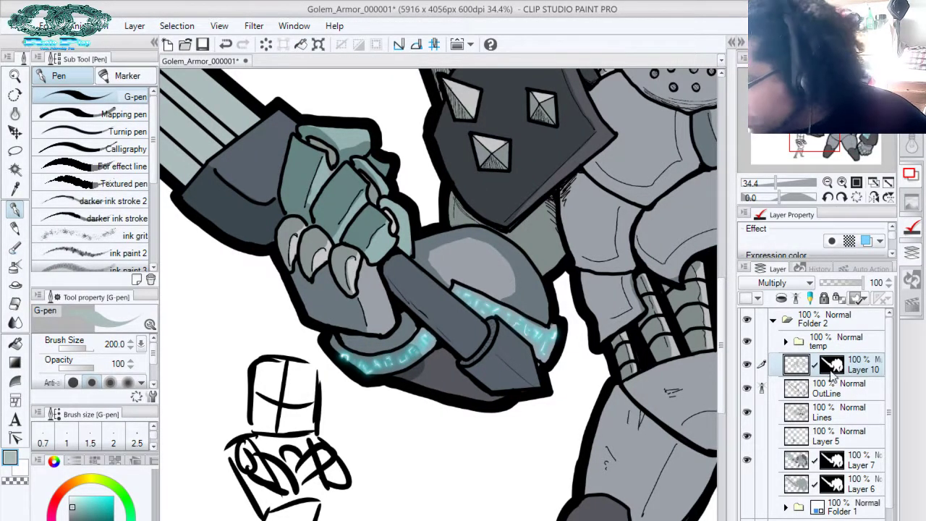
{"action": "left_click", "coordinate": [773, 321]}
{"action": "key", "text": "Tab"}
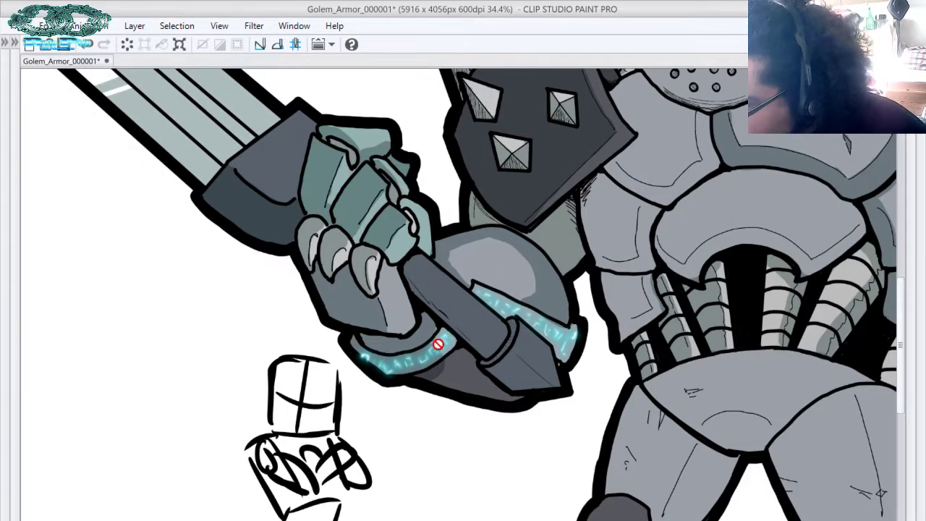
{"action": "key", "text": "Tab"}
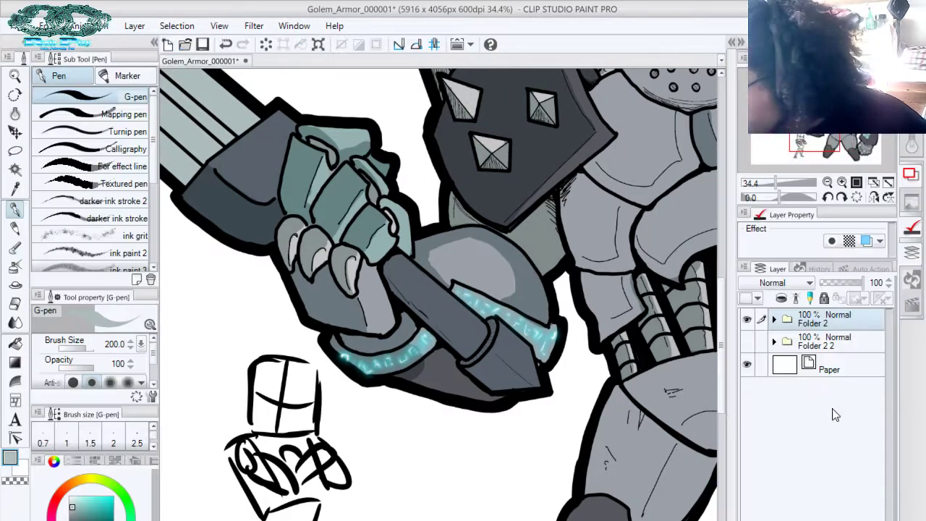
{"action": "left_click", "coordinate": [774, 320]}
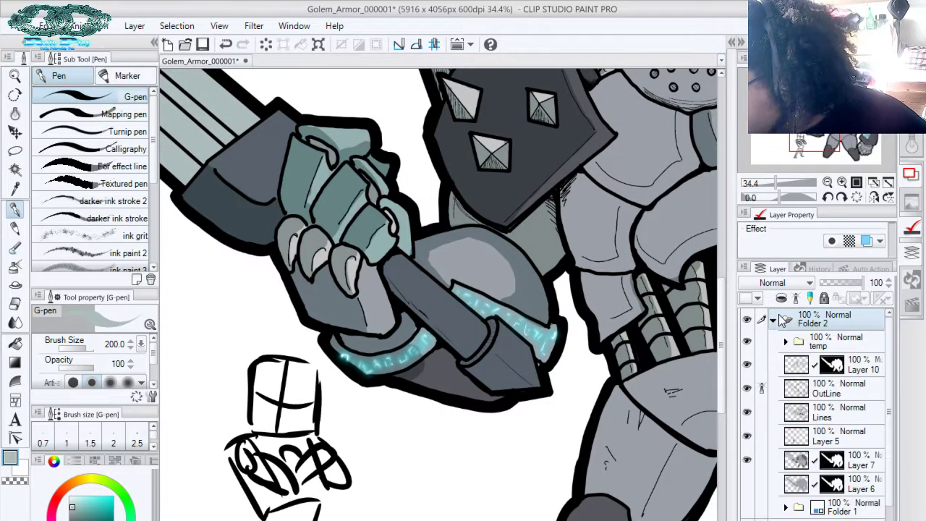
On Layer 10, shade the rest of the forearm's underside, the sword's pommel and the lower side of its handle
{"action": "left_click", "coordinate": [804, 366]}
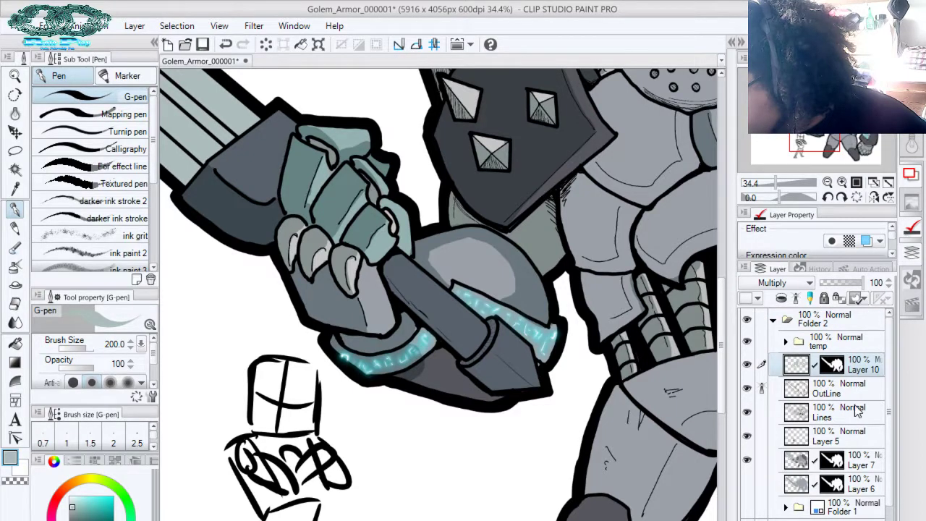
{"action": "key", "text": "Tab"}
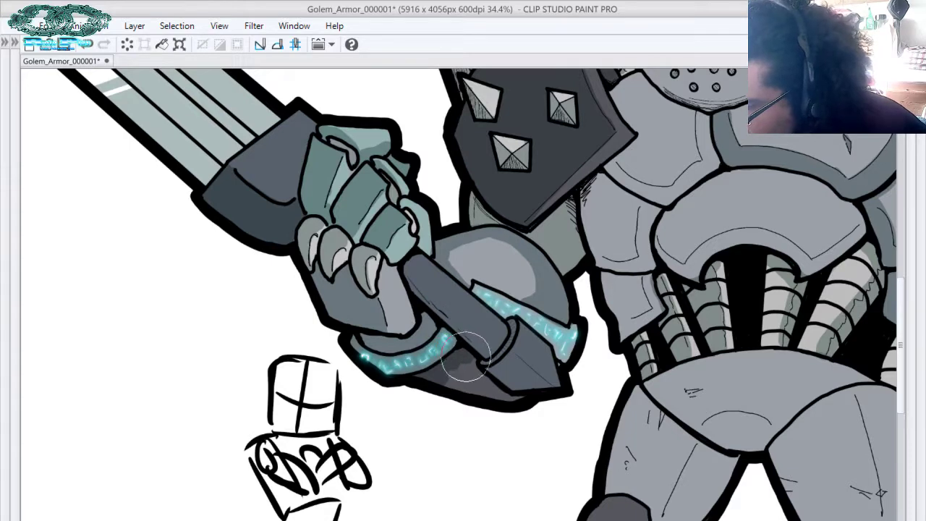
{"action": "mouse_move", "coordinate": [470, 362]}
{"action": "left_mouse_down"}
{"action": "mouse_move", "coordinate": [491, 391]}
{"action": "mouse_move", "coordinate": [460, 369]}
{"action": "mouse_move", "coordinate": [469, 394]}
{"action": "mouse_move", "coordinate": [453, 365]}
{"action": "mouse_move", "coordinate": [481, 331]}
{"action": "mouse_move", "coordinate": [504, 375]}
{"action": "mouse_move", "coordinate": [555, 358]}
{"action": "mouse_move", "coordinate": [509, 357]}
{"action": "mouse_move", "coordinate": [492, 368]}
{"action": "mouse_move", "coordinate": [498, 359]}
{"action": "mouse_move", "coordinate": [549, 392]}
{"action": "mouse_move", "coordinate": [505, 360]}
{"action": "mouse_move", "coordinate": [509, 384]}
{"action": "mouse_move", "coordinate": [467, 349]}
{"action": "mouse_move", "coordinate": [502, 364]}
{"action": "mouse_move", "coordinate": [510, 321]}
{"action": "left_mouse_up"}
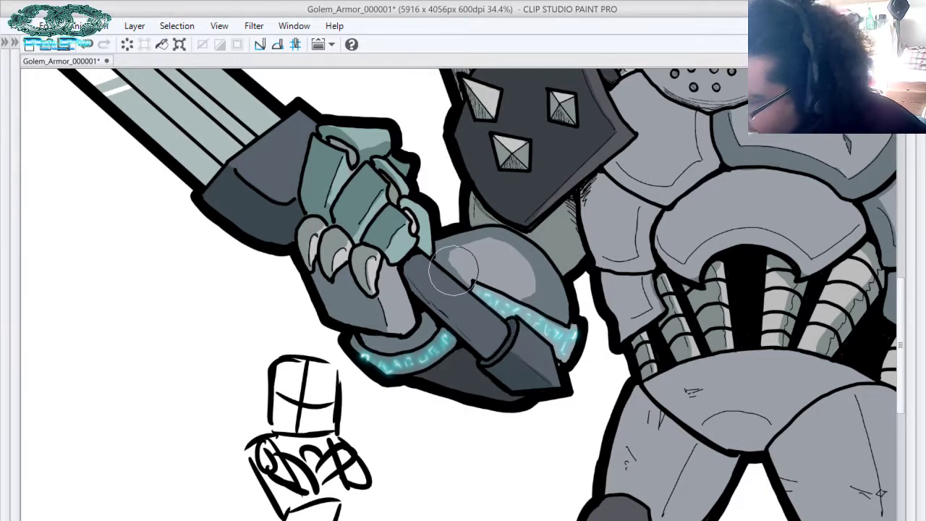
{"action": "mouse_move", "coordinate": [414, 293]}
{"action": "left_mouse_down"}
{"action": "mouse_move", "coordinate": [402, 269]}
{"action": "mouse_move", "coordinate": [418, 257]}
{"action": "mouse_move", "coordinate": [411, 260]}
{"action": "mouse_move", "coordinate": [412, 279]}
{"action": "mouse_move", "coordinate": [425, 259]}
{"action": "mouse_move", "coordinate": [416, 259]}
{"action": "mouse_move", "coordinate": [418, 281]}
{"action": "mouse_move", "coordinate": [483, 349]}
{"action": "mouse_move", "coordinate": [411, 280]}
{"action": "mouse_move", "coordinate": [480, 339]}
{"action": "mouse_move", "coordinate": [433, 306]}
{"action": "left_mouse_up"}
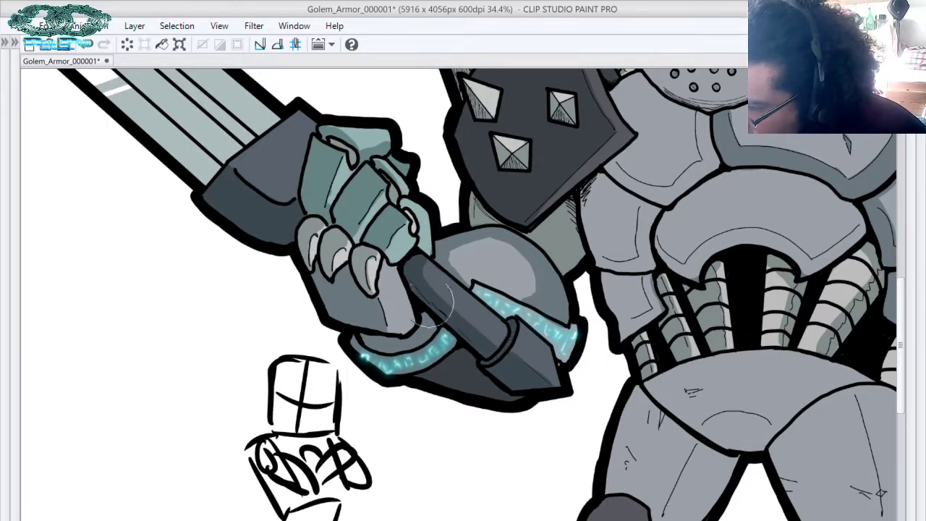
{"action": "mouse_move", "coordinate": [393, 220]}
{"action": "left_mouse_down"}
{"action": "mouse_move", "coordinate": [420, 215]}
{"action": "mouse_move", "coordinate": [396, 204]}
{"action": "mouse_move", "coordinate": [411, 205]}
{"action": "mouse_move", "coordinate": [423, 218]}
{"action": "mouse_move", "coordinate": [413, 225]}
{"action": "mouse_move", "coordinate": [399, 205]}
{"action": "mouse_move", "coordinate": [423, 217]}
{"action": "mouse_move", "coordinate": [423, 243]}
{"action": "left_mouse_up"}
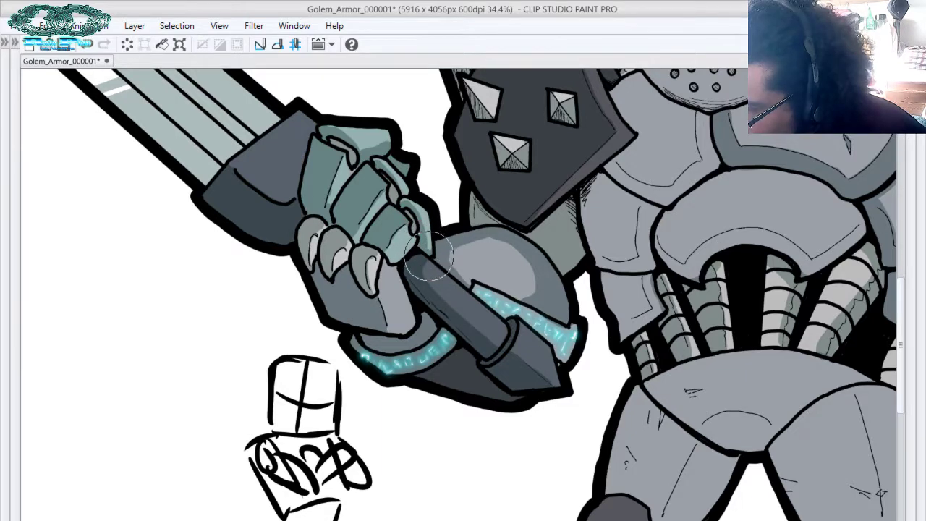
Shade the narrow groove along the middle of the sword blade from near the tip to the crossguard
{"action": "mouse_move", "coordinate": [391, 180]}
{"action": "left_mouse_down"}
{"action": "mouse_move", "coordinate": [546, 337]}
{"action": "mouse_move", "coordinate": [594, 340]}
{"action": "mouse_move", "coordinate": [648, 387]}
{"action": "left_mouse_up"}
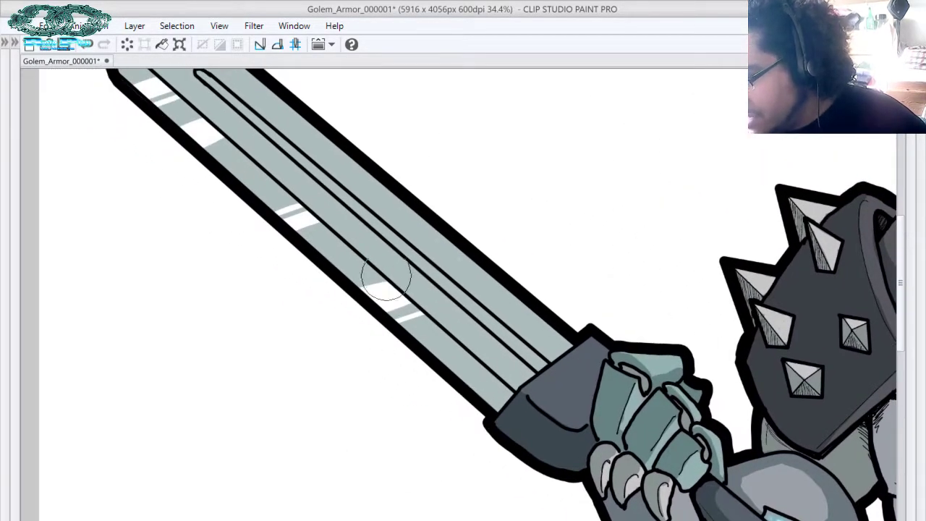
{"action": "left_click_drag", "start_coordinate": [345, 217], "coordinate": [445, 330]}
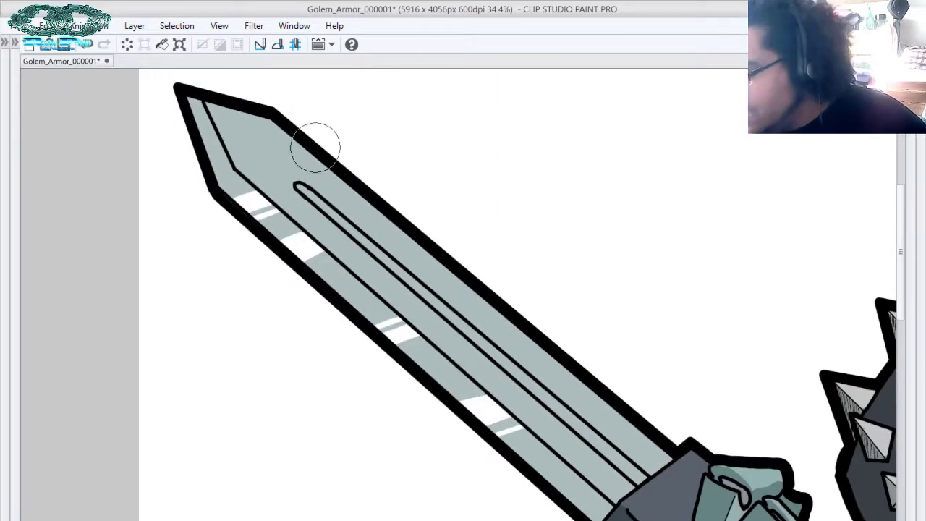
{"action": "left_click_drag", "start_coordinate": [560, 300], "coordinate": [517, 267]}
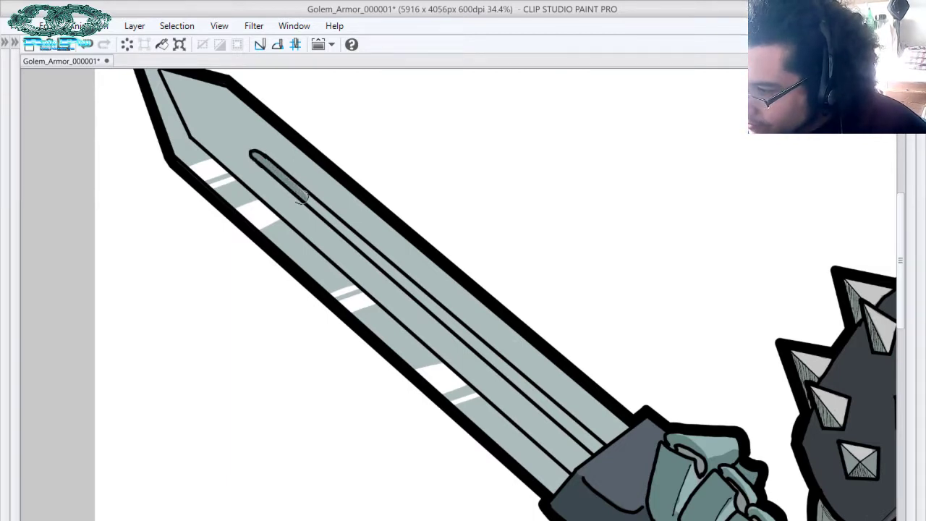
{"action": "mouse_move", "coordinate": [369, 233]}
{"action": "left_mouse_down"}
{"action": "mouse_move", "coordinate": [321, 213]}
{"action": "mouse_move", "coordinate": [379, 280]}
{"action": "mouse_move", "coordinate": [311, 211]}
{"action": "left_mouse_up"}
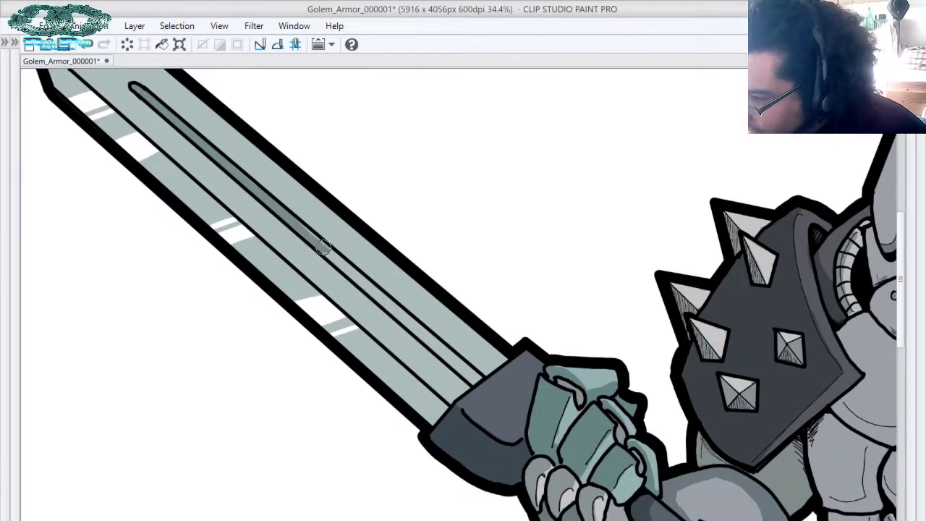
{"action": "left_click_drag", "start_coordinate": [339, 241], "coordinate": [311, 248]}
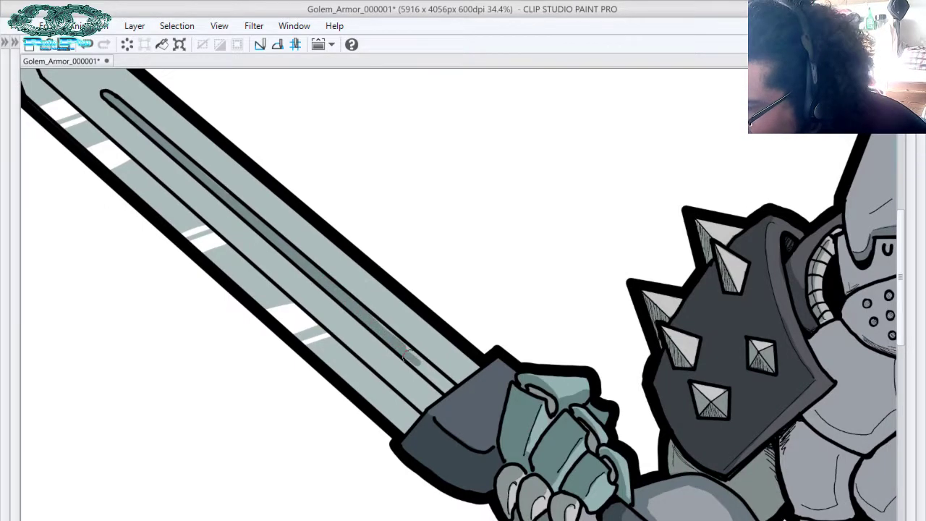
{"action": "left_click_drag", "start_coordinate": [444, 389], "coordinate": [408, 353]}
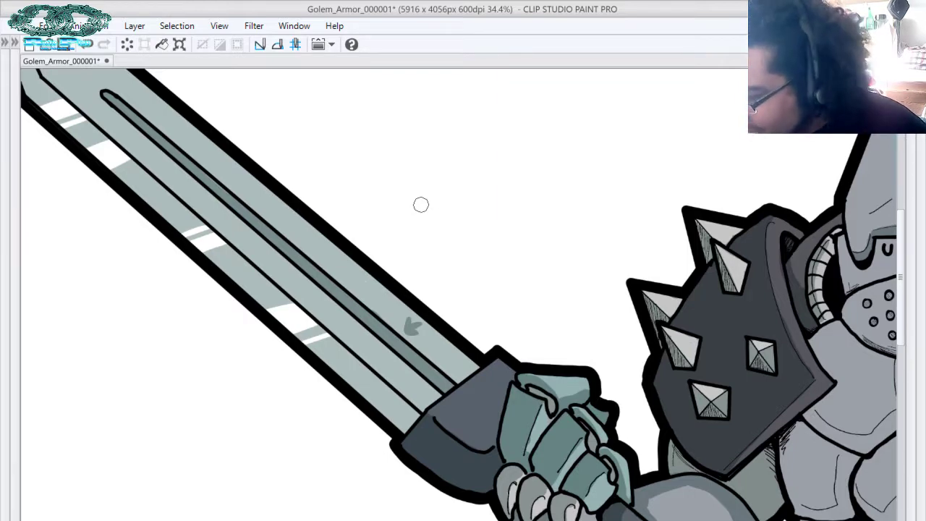
{"action": "key", "text": "ctrl+z"}
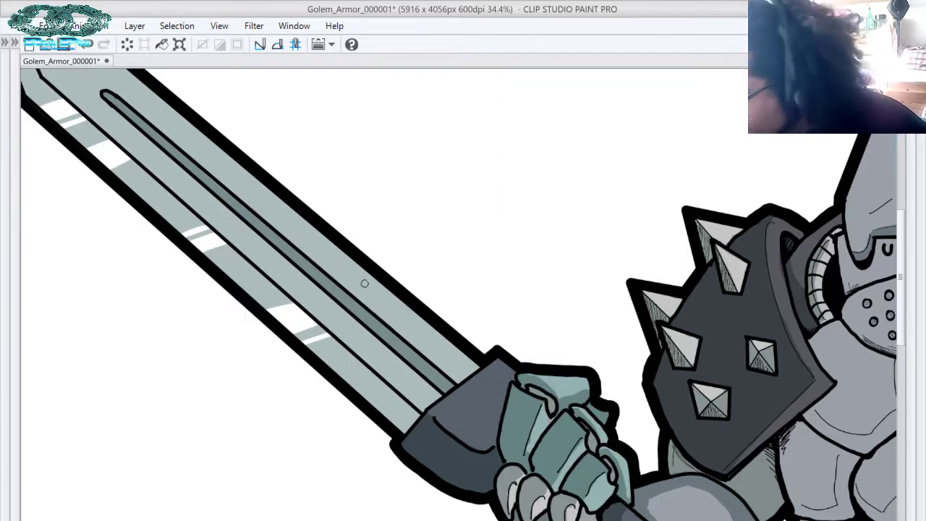
Shade the edges of the face beneath the helmet and the underside of the perforated mouth guard
{"action": "scroll", "coordinate": [640, 157], "scroll_direction": "down", "scroll_amount": 3}
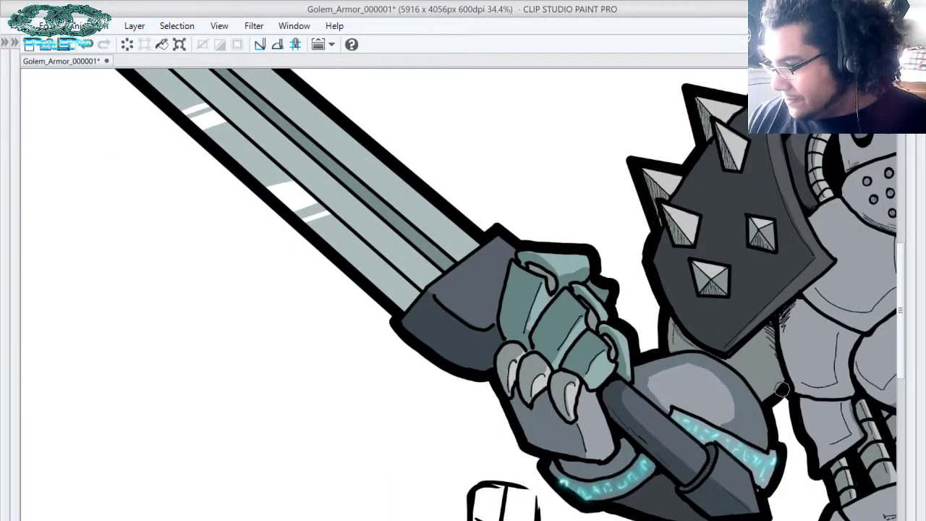
{"action": "left_click_drag", "start_coordinate": [781, 390], "coordinate": [446, 441]}
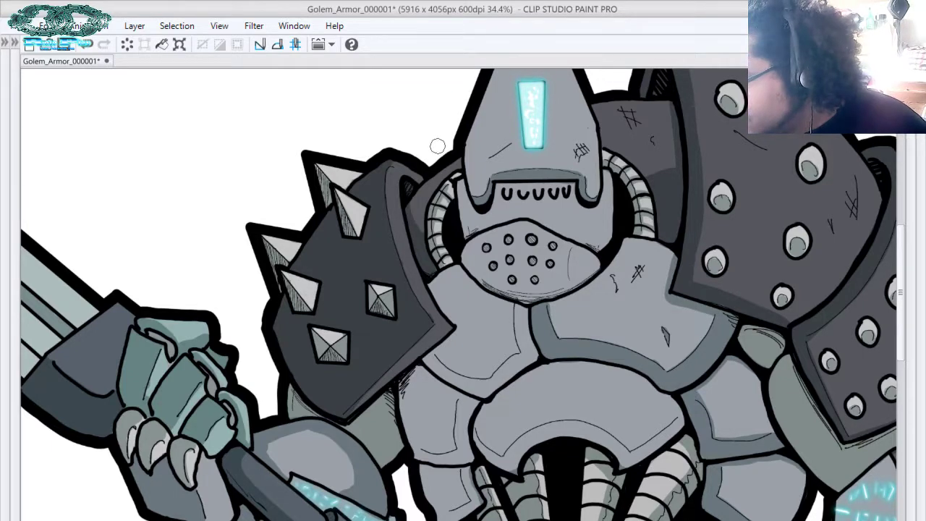
{"action": "left_click_drag", "start_coordinate": [518, 158], "coordinate": [496, 151]}
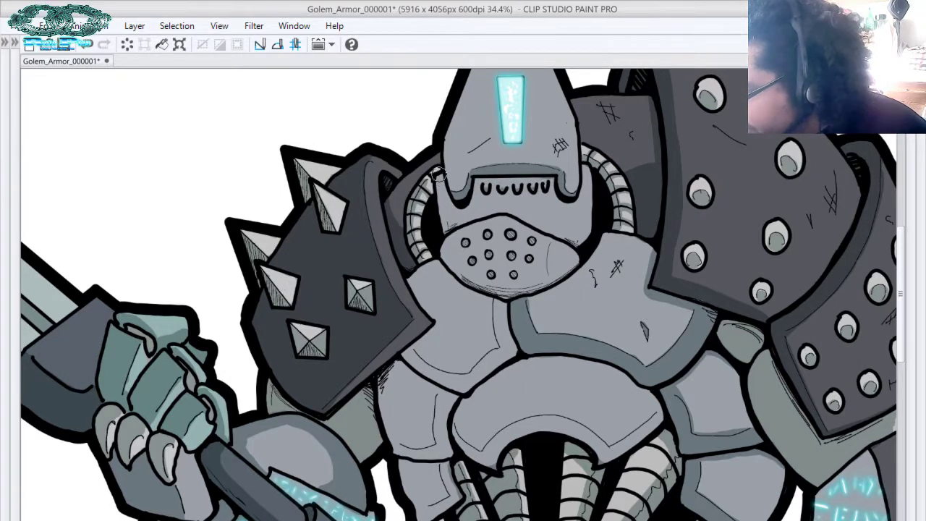
{"action": "scroll", "coordinate": [471, 117], "scroll_direction": "up", "scroll_amount": 5}
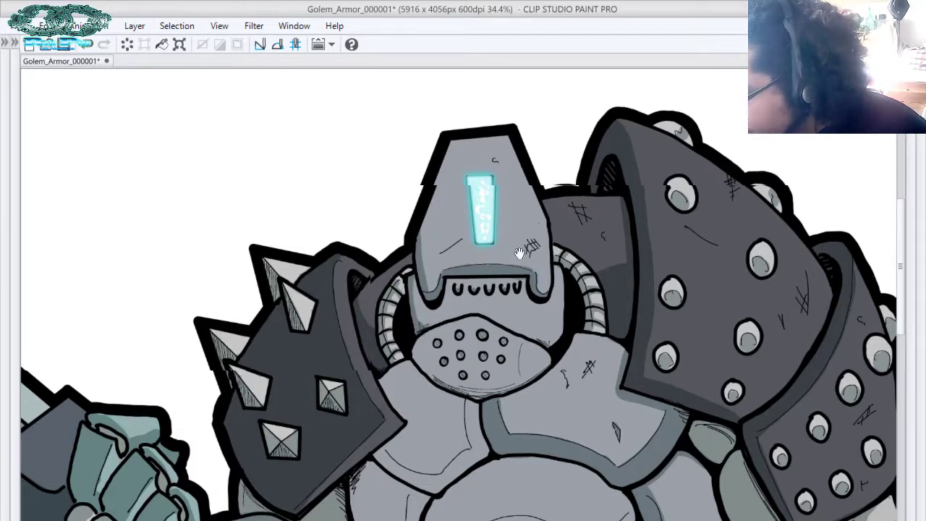
{"action": "left_click_drag", "start_coordinate": [526, 255], "coordinate": [472, 159]}
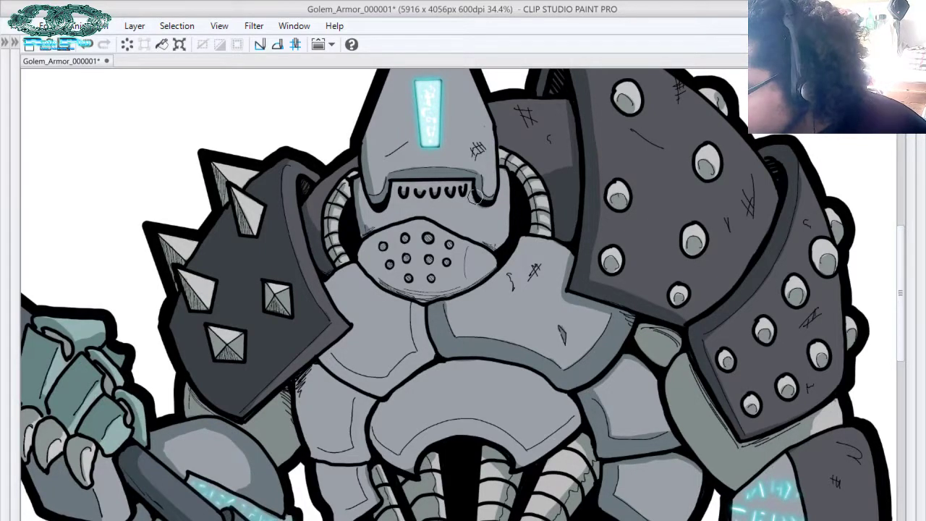
{"action": "scroll", "coordinate": [477, 181], "scroll_direction": "down", "scroll_amount": 1}
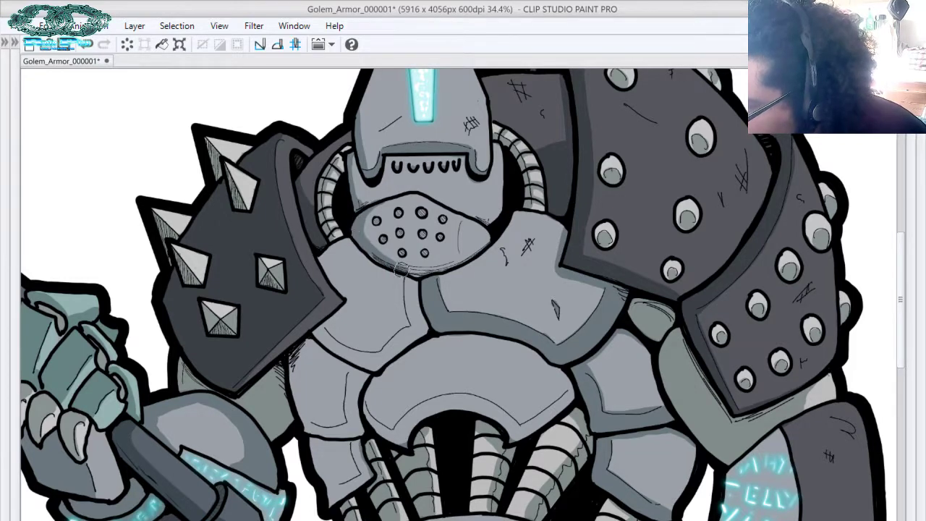
{"action": "mouse_move", "coordinate": [390, 256]}
{"action": "left_mouse_down"}
{"action": "mouse_move", "coordinate": [428, 264]}
{"action": "mouse_move", "coordinate": [384, 264]}
{"action": "mouse_move", "coordinate": [431, 264]}
{"action": "mouse_move", "coordinate": [399, 271]}
{"action": "mouse_move", "coordinate": [469, 257]}
{"action": "left_mouse_up"}
{"action": "left_click_drag", "start_coordinate": [413, 269], "coordinate": [474, 246]}
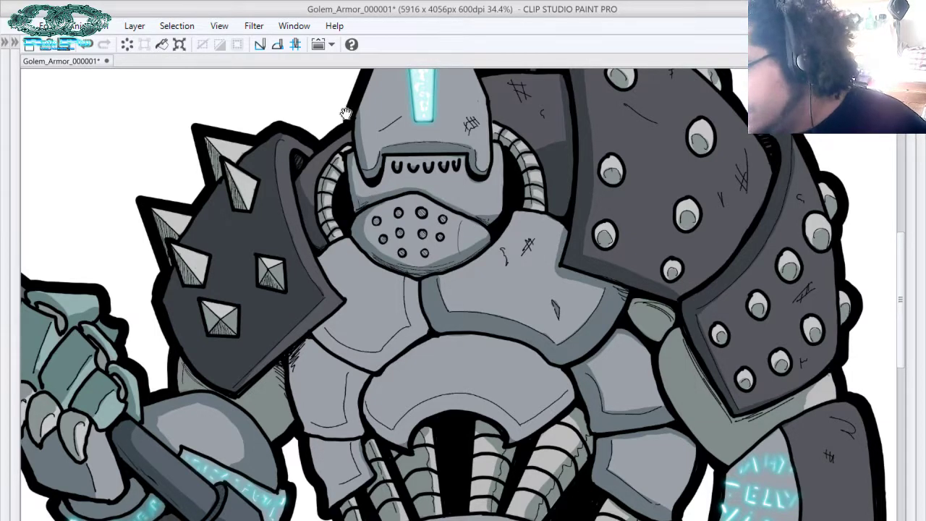
Shade the inner and lower rim of the chest plate next to the spiked shoulder
{"action": "left_click_drag", "start_coordinate": [446, 192], "coordinate": [483, 148]}
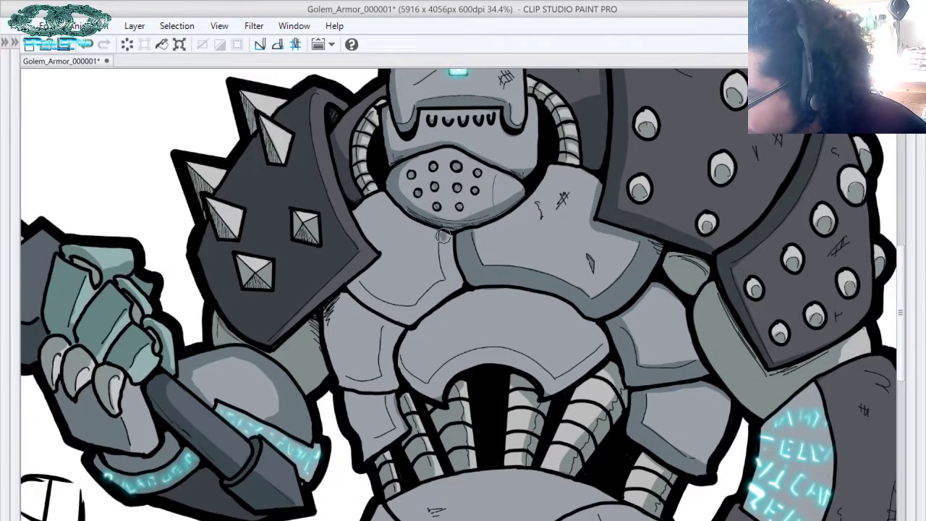
{"action": "mouse_move", "coordinate": [445, 236]}
{"action": "left_mouse_down"}
{"action": "mouse_move", "coordinate": [446, 276]}
{"action": "mouse_move", "coordinate": [436, 238]}
{"action": "mouse_move", "coordinate": [458, 282]}
{"action": "mouse_move", "coordinate": [414, 311]}
{"action": "mouse_move", "coordinate": [443, 293]}
{"action": "left_mouse_up"}
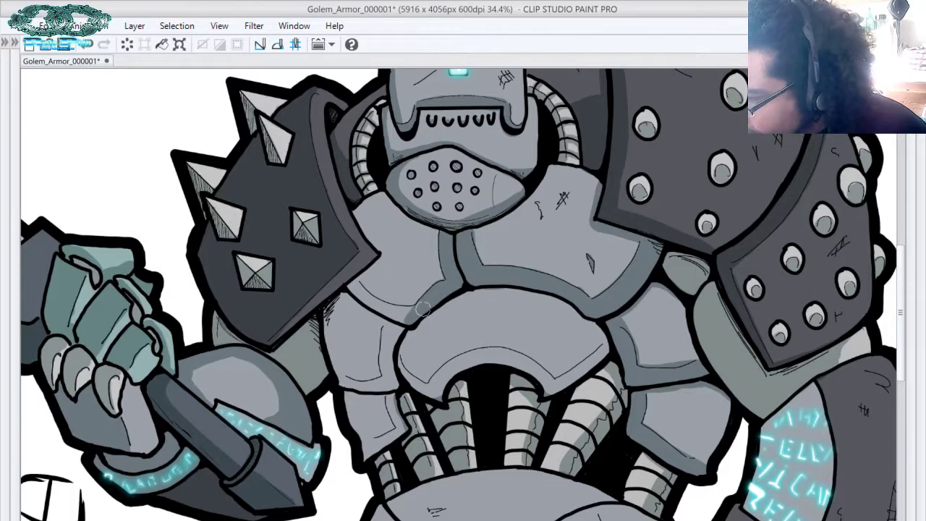
{"action": "mouse_move", "coordinate": [354, 280]}
{"action": "left_mouse_down"}
{"action": "mouse_move", "coordinate": [389, 309]}
{"action": "mouse_move", "coordinate": [416, 313]}
{"action": "mouse_move", "coordinate": [348, 279]}
{"action": "mouse_move", "coordinate": [391, 314]}
{"action": "left_mouse_up"}
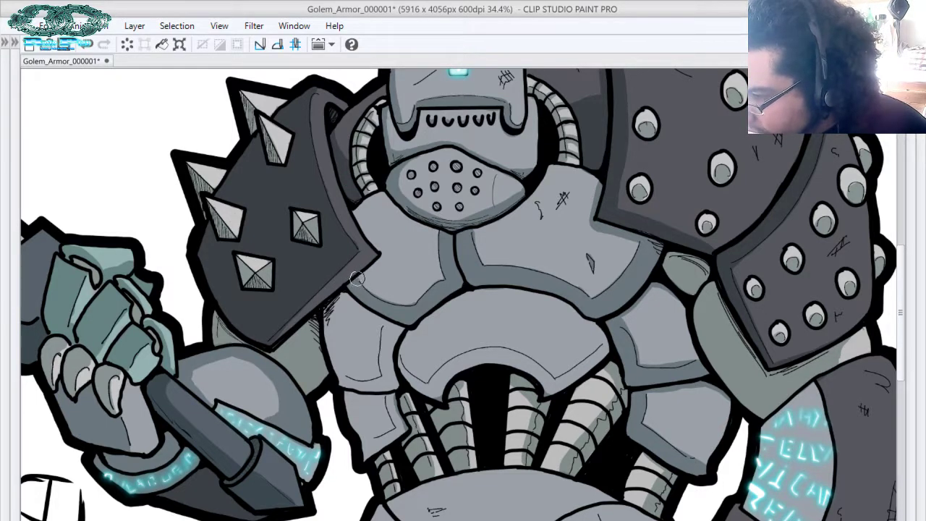
Shade the two side plates below the spiked shoulder, keeping a lighter strip along their inner edges
{"action": "left_click_drag", "start_coordinate": [339, 298], "coordinate": [338, 384]}
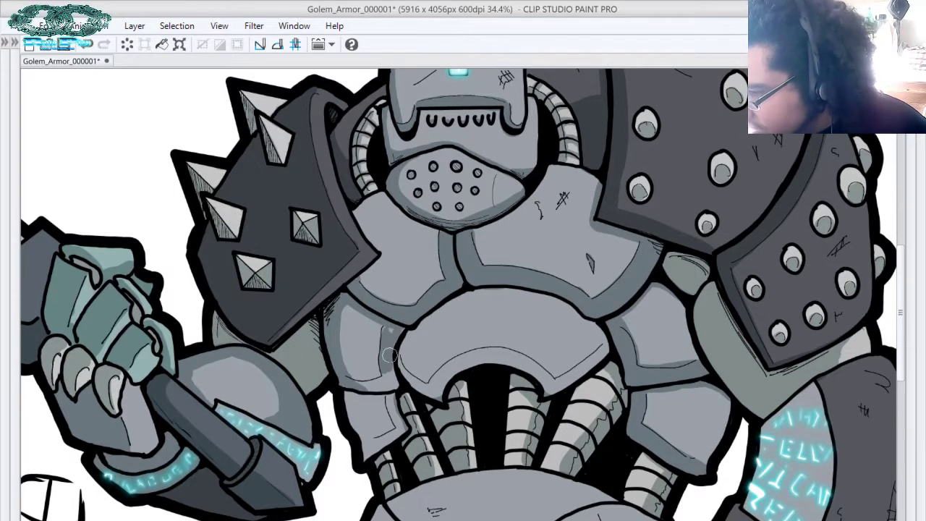
{"action": "key", "text": "ctrl+z"}
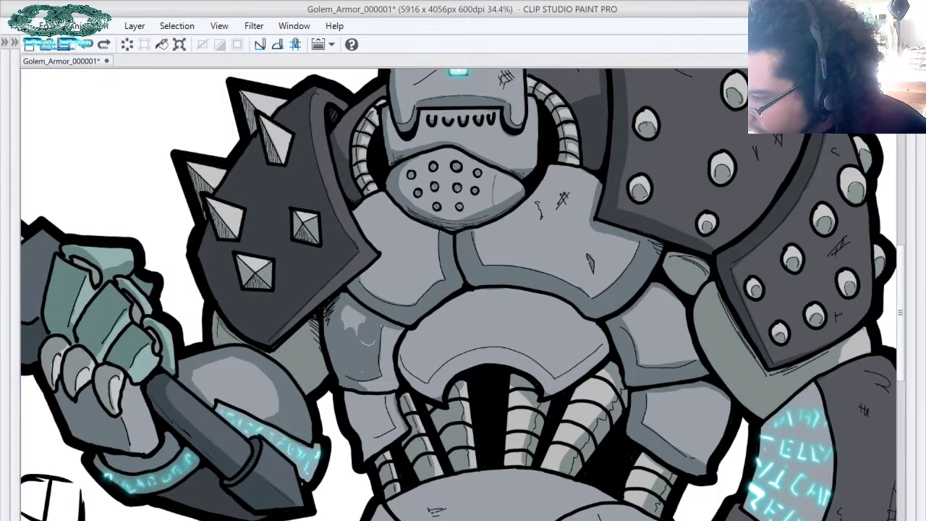
{"action": "left_click", "coordinate": [369, 374]}
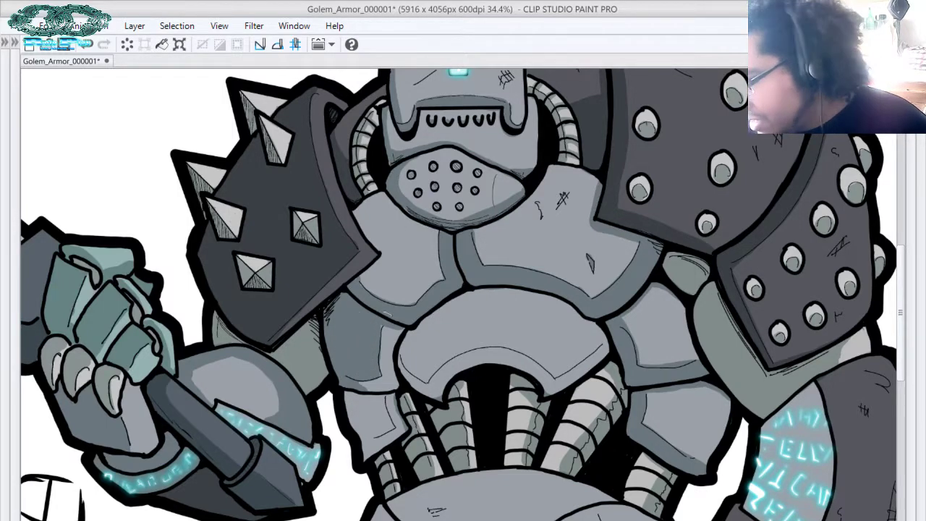
{"action": "mouse_move", "coordinate": [389, 302]}
{"action": "left_mouse_down"}
{"action": "mouse_move", "coordinate": [409, 299]}
{"action": "mouse_move", "coordinate": [403, 250]}
{"action": "left_mouse_up"}
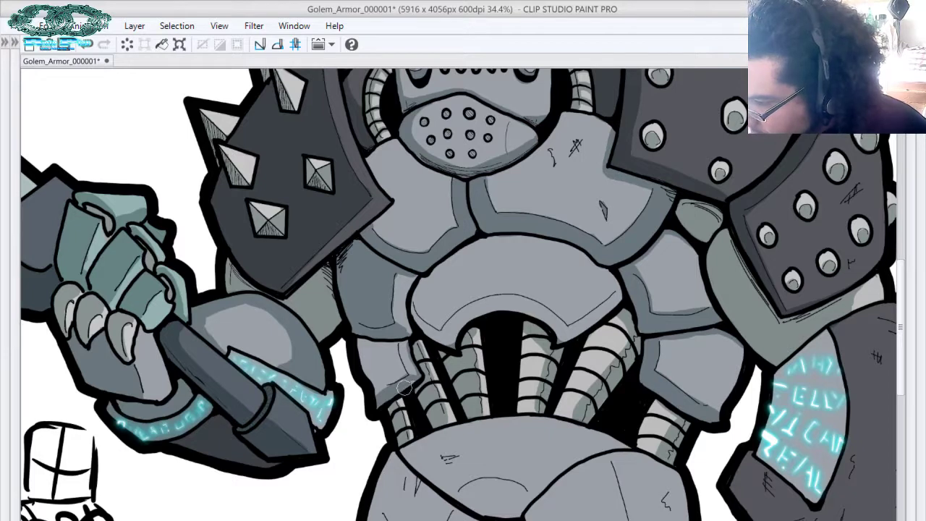
{"action": "mouse_move", "coordinate": [407, 376]}
{"action": "left_mouse_down"}
{"action": "mouse_move", "coordinate": [395, 348]}
{"action": "mouse_move", "coordinate": [392, 375]}
{"action": "mouse_move", "coordinate": [389, 356]}
{"action": "mouse_move", "coordinate": [360, 350]}
{"action": "mouse_move", "coordinate": [381, 389]}
{"action": "left_mouse_up"}
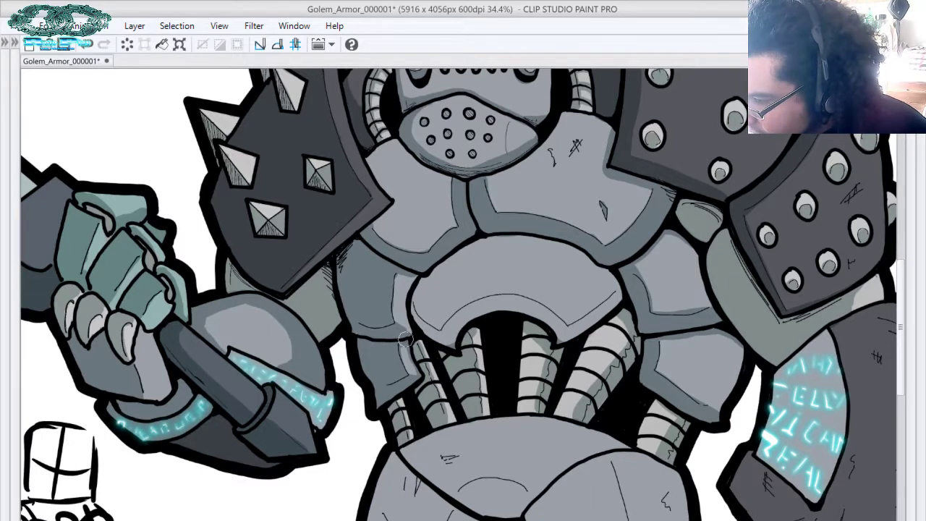
Shade the arched lower rim of the central belly plate and save the drawing
{"action": "left_click_drag", "start_coordinate": [492, 302], "coordinate": [423, 279]}
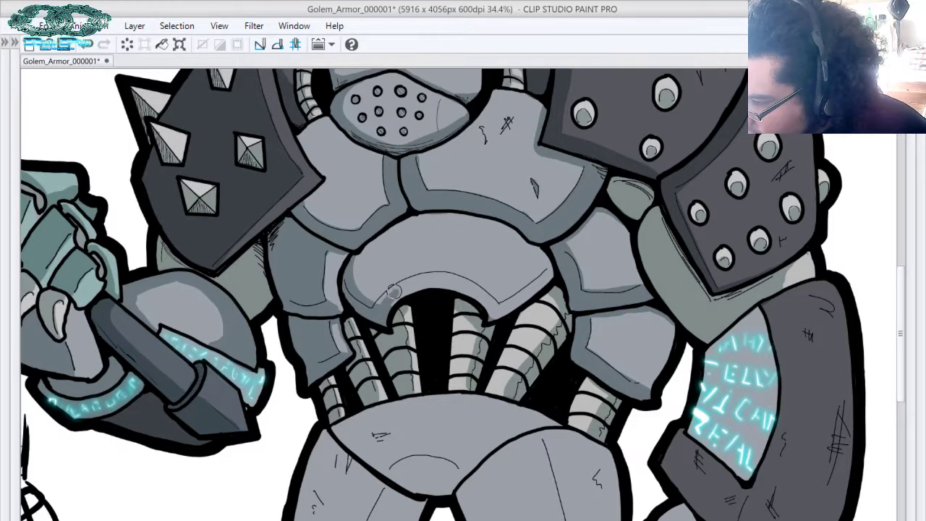
{"action": "mouse_move", "coordinate": [416, 277]}
{"action": "left_mouse_down"}
{"action": "mouse_move", "coordinate": [464, 286]}
{"action": "mouse_move", "coordinate": [392, 294]}
{"action": "mouse_move", "coordinate": [432, 277]}
{"action": "mouse_move", "coordinate": [464, 287]}
{"action": "mouse_move", "coordinate": [489, 302]}
{"action": "left_mouse_up"}
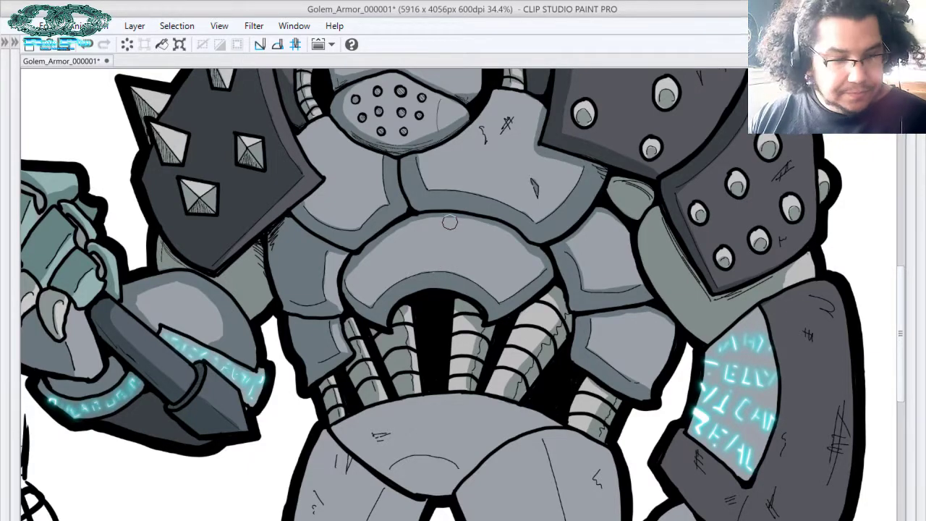
{"action": "scroll", "coordinate": [450, 222], "scroll_direction": "down", "scroll_amount": 5}
{"action": "scroll", "coordinate": [640, 356], "scroll_direction": "up", "scroll_amount": 1}
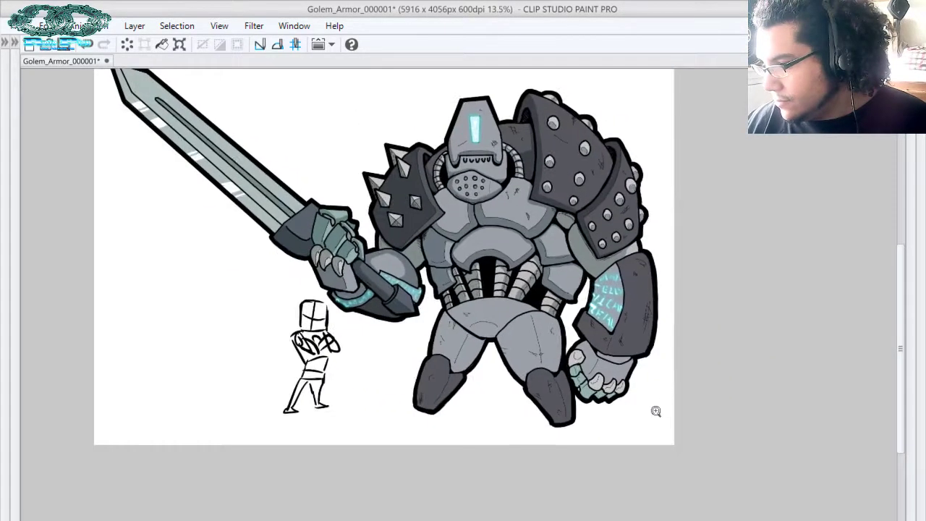
{"action": "key", "text": "ctrl+s"}
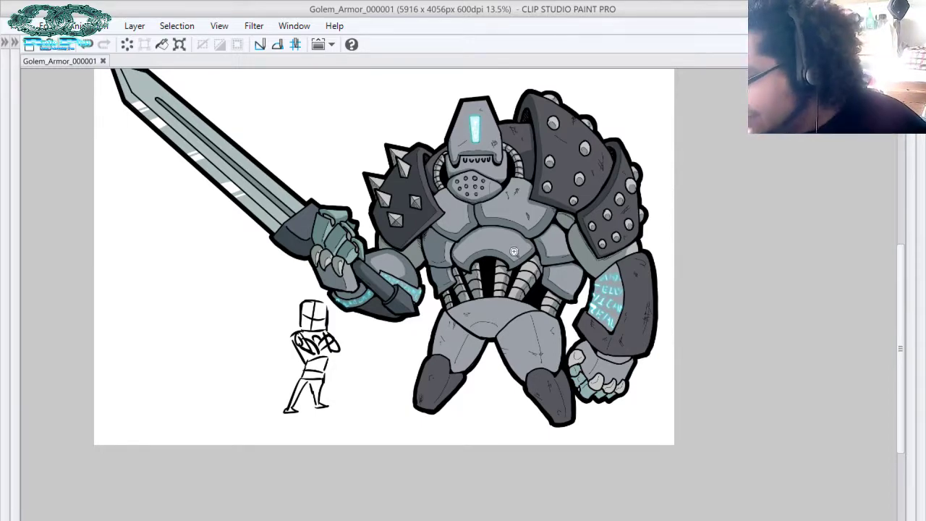
{"action": "scroll", "coordinate": [513, 251], "scroll_direction": "up", "scroll_amount": 3}
{"action": "scroll", "coordinate": [542, 177], "scroll_direction": "up", "scroll_amount": 1}
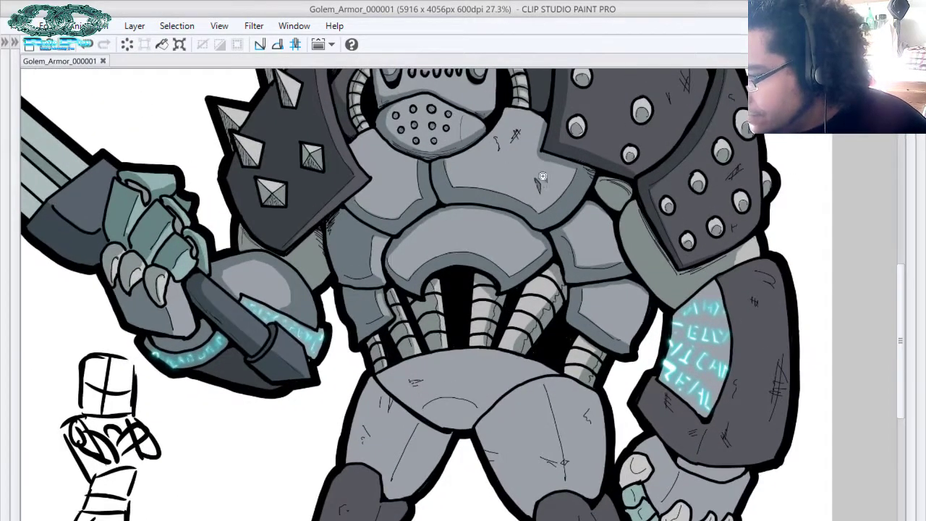
Shade the inner edge of the dark forearm guard beside the rune panel and the guard's lower inner face below the runes
{"action": "left_click_drag", "start_coordinate": [430, 277], "coordinate": [497, 196]}
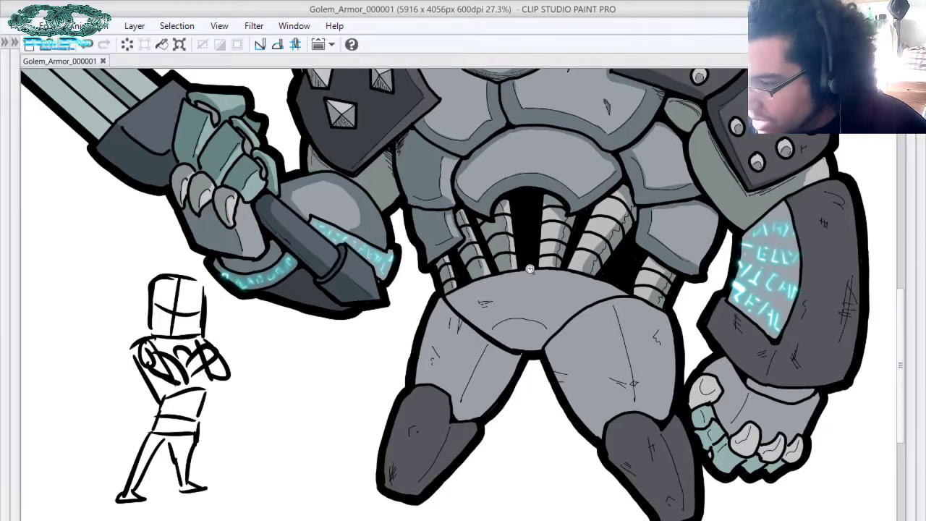
{"action": "left_click_drag", "start_coordinate": [565, 242], "coordinate": [482, 387]}
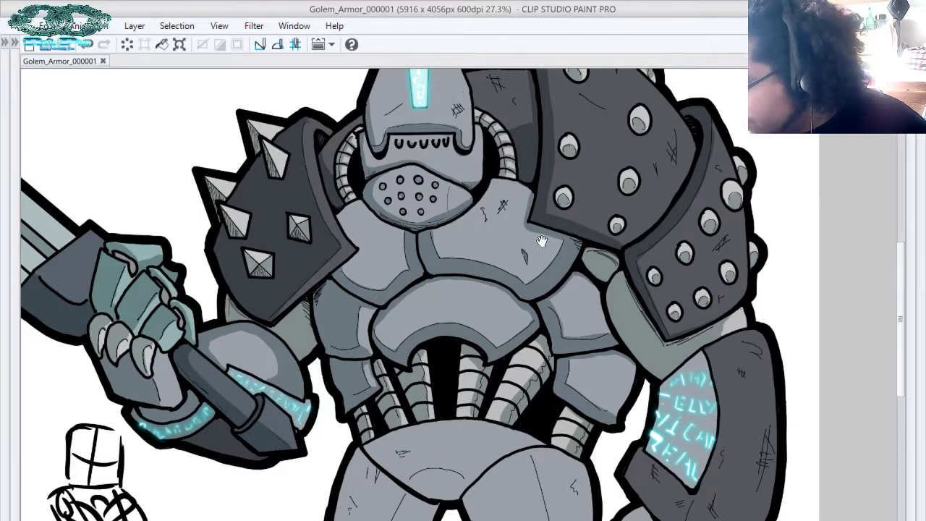
{"action": "left_click_drag", "start_coordinate": [554, 255], "coordinate": [575, 191]}
{"action": "left_click_drag", "start_coordinate": [563, 254], "coordinate": [521, 179]}
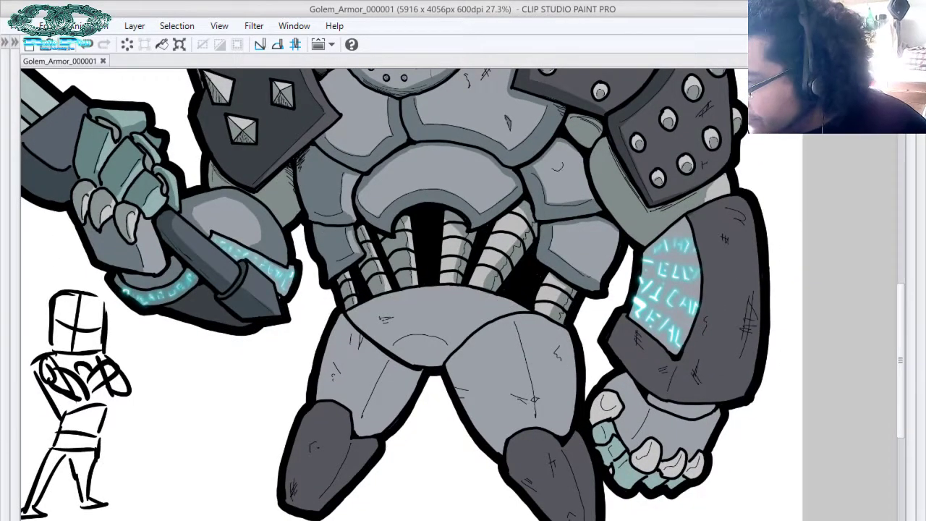
{"action": "mouse_move", "coordinate": [605, 177]}
{"action": "left_mouse_down"}
{"action": "mouse_move", "coordinate": [609, 217]}
{"action": "mouse_move", "coordinate": [588, 204]}
{"action": "mouse_move", "coordinate": [559, 146]}
{"action": "left_mouse_up"}
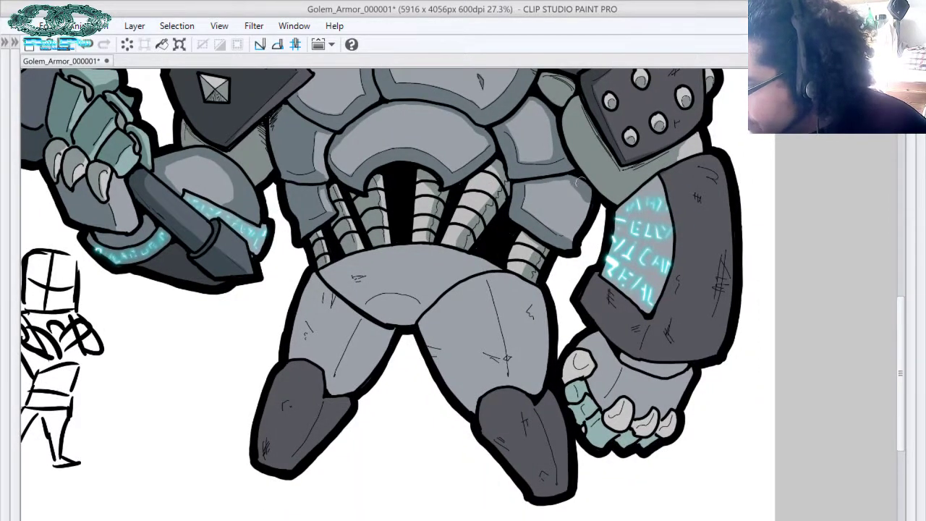
{"action": "left_click_drag", "start_coordinate": [612, 163], "coordinate": [544, 138]}
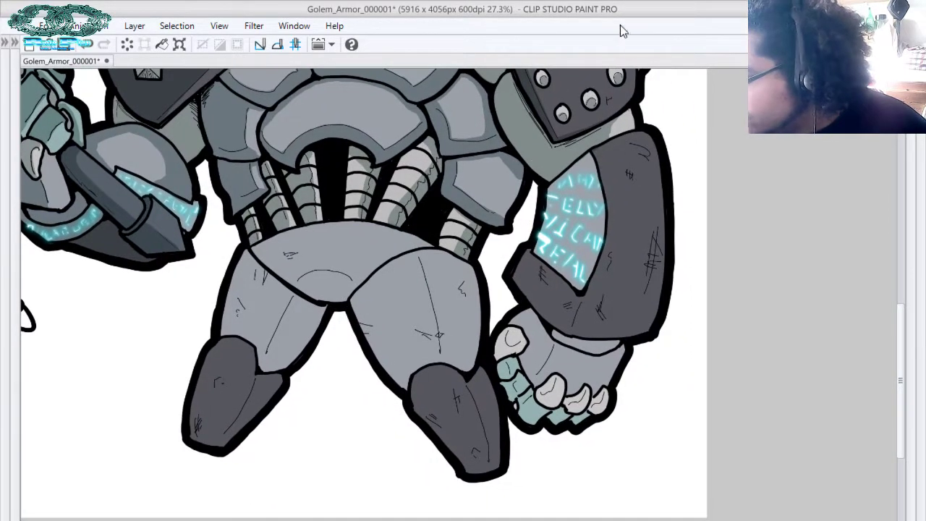
{"action": "left_click_drag", "start_coordinate": [634, 170], "coordinate": [603, 168]}
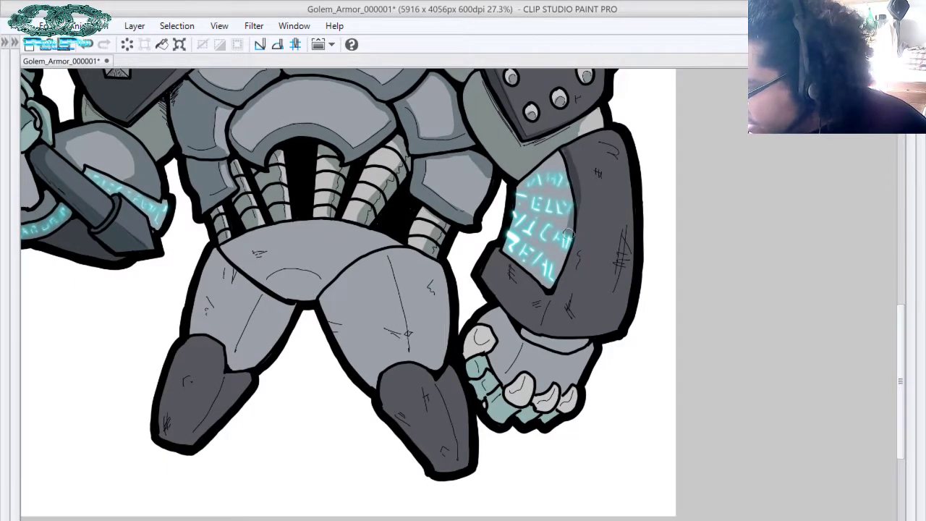
{"action": "mouse_move", "coordinate": [578, 213]}
{"action": "left_mouse_down"}
{"action": "mouse_move", "coordinate": [573, 252]}
{"action": "mouse_move", "coordinate": [539, 326]}
{"action": "left_mouse_up"}
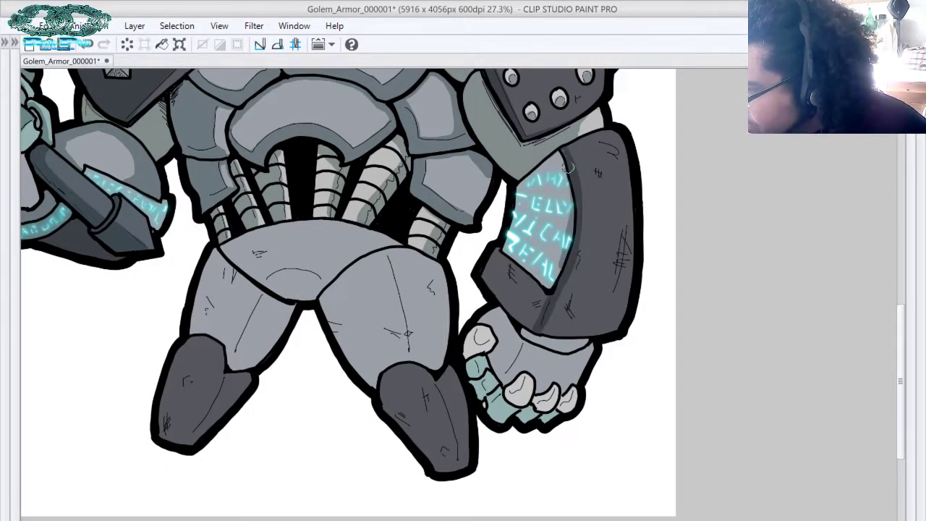
{"action": "mouse_move", "coordinate": [567, 161]}
{"action": "left_mouse_down"}
{"action": "mouse_move", "coordinate": [538, 175]}
{"action": "mouse_move", "coordinate": [514, 208]}
{"action": "mouse_move", "coordinate": [512, 259]}
{"action": "mouse_move", "coordinate": [494, 262]}
{"action": "mouse_move", "coordinate": [499, 297]}
{"action": "mouse_move", "coordinate": [525, 318]}
{"action": "mouse_move", "coordinate": [500, 271]}
{"action": "left_mouse_up"}
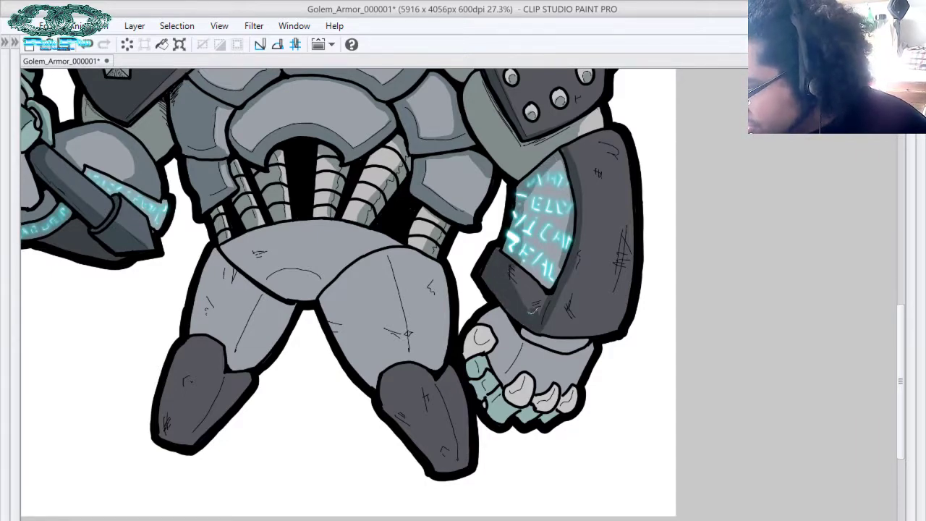
Shade the glowing rune panel set into the forearm guard
{"action": "mouse_move", "coordinate": [532, 309]}
{"action": "left_mouse_down"}
{"action": "mouse_move", "coordinate": [521, 225]}
{"action": "mouse_move", "coordinate": [531, 192]}
{"action": "mouse_move", "coordinate": [536, 259]}
{"action": "left_mouse_up"}
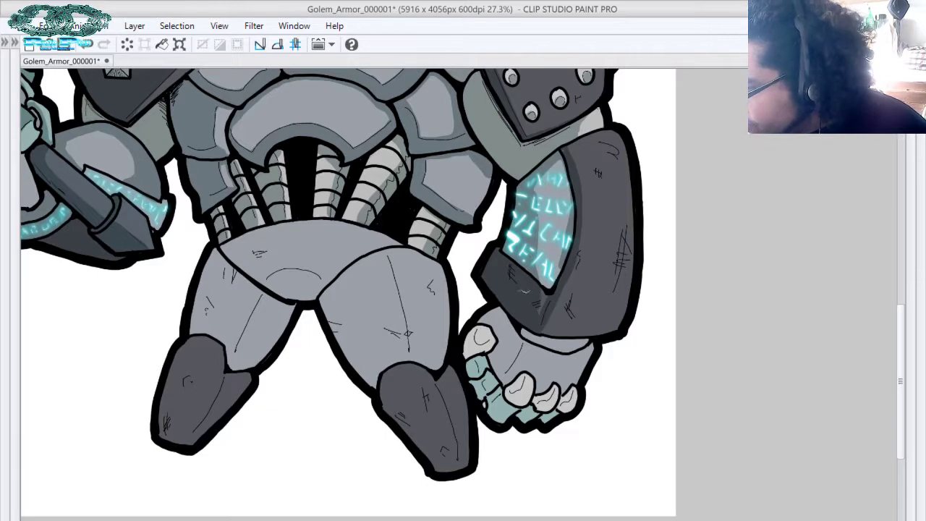
{"action": "left_click_drag", "start_coordinate": [534, 303], "coordinate": [556, 243]}
{"action": "mouse_move", "coordinate": [553, 155]}
{"action": "left_mouse_down"}
{"action": "mouse_move", "coordinate": [539, 181]}
{"action": "mouse_move", "coordinate": [559, 276]}
{"action": "mouse_move", "coordinate": [567, 192]}
{"action": "mouse_move", "coordinate": [555, 163]}
{"action": "mouse_move", "coordinate": [551, 246]}
{"action": "left_mouse_up"}
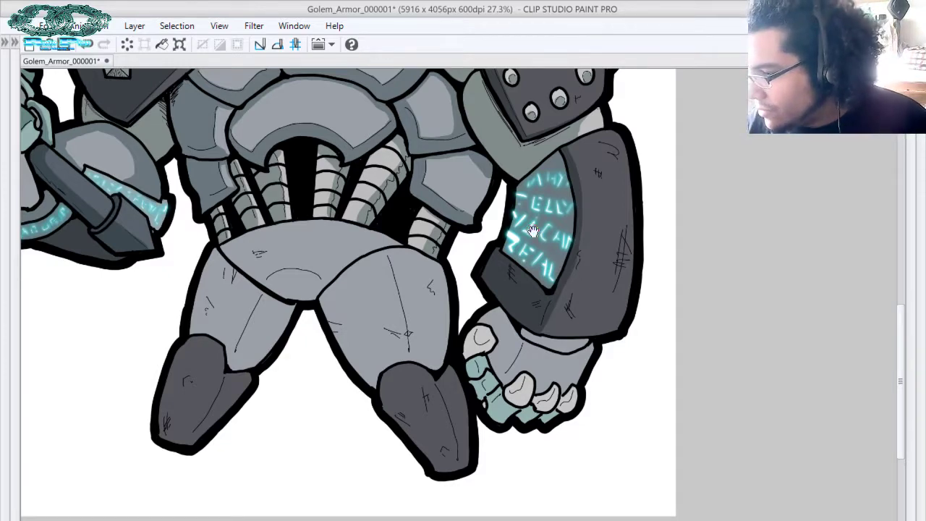
Shade the wrist, back and fingers of the empty fist, leaving highlights on the knuckle spikes, and save the drawing
{"action": "left_click_drag", "start_coordinate": [533, 229], "coordinate": [476, 141]}
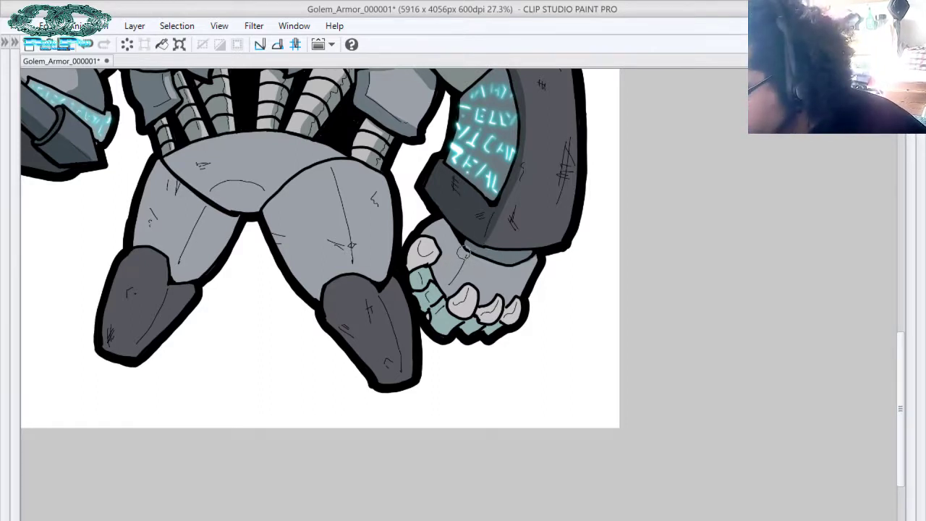
{"action": "mouse_move", "coordinate": [466, 252]}
{"action": "left_mouse_down"}
{"action": "mouse_move", "coordinate": [450, 237]}
{"action": "mouse_move", "coordinate": [412, 246]}
{"action": "mouse_move", "coordinate": [423, 320]}
{"action": "mouse_move", "coordinate": [443, 251]}
{"action": "mouse_move", "coordinate": [438, 223]}
{"action": "mouse_move", "coordinate": [475, 274]}
{"action": "mouse_move", "coordinate": [438, 225]}
{"action": "mouse_move", "coordinate": [461, 330]}
{"action": "mouse_move", "coordinate": [471, 316]}
{"action": "mouse_move", "coordinate": [505, 323]}
{"action": "mouse_move", "coordinate": [534, 265]}
{"action": "mouse_move", "coordinate": [469, 272]}
{"action": "mouse_move", "coordinate": [508, 306]}
{"action": "mouse_move", "coordinate": [481, 255]}
{"action": "mouse_move", "coordinate": [526, 263]}
{"action": "mouse_move", "coordinate": [480, 253]}
{"action": "mouse_move", "coordinate": [543, 250]}
{"action": "left_mouse_up"}
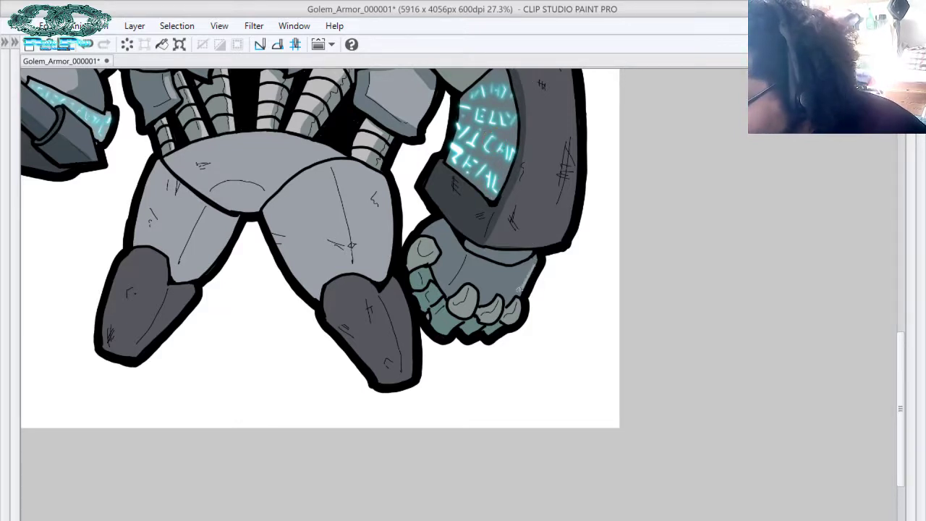
{"action": "mouse_move", "coordinate": [515, 296]}
{"action": "left_mouse_down"}
{"action": "mouse_move", "coordinate": [507, 320]}
{"action": "mouse_move", "coordinate": [517, 307]}
{"action": "mouse_move", "coordinate": [485, 319]}
{"action": "mouse_move", "coordinate": [499, 306]}
{"action": "mouse_move", "coordinate": [453, 305]}
{"action": "mouse_move", "coordinate": [460, 314]}
{"action": "mouse_move", "coordinate": [472, 293]}
{"action": "mouse_move", "coordinate": [473, 308]}
{"action": "mouse_move", "coordinate": [453, 325]}
{"action": "mouse_move", "coordinate": [490, 331]}
{"action": "left_mouse_up"}
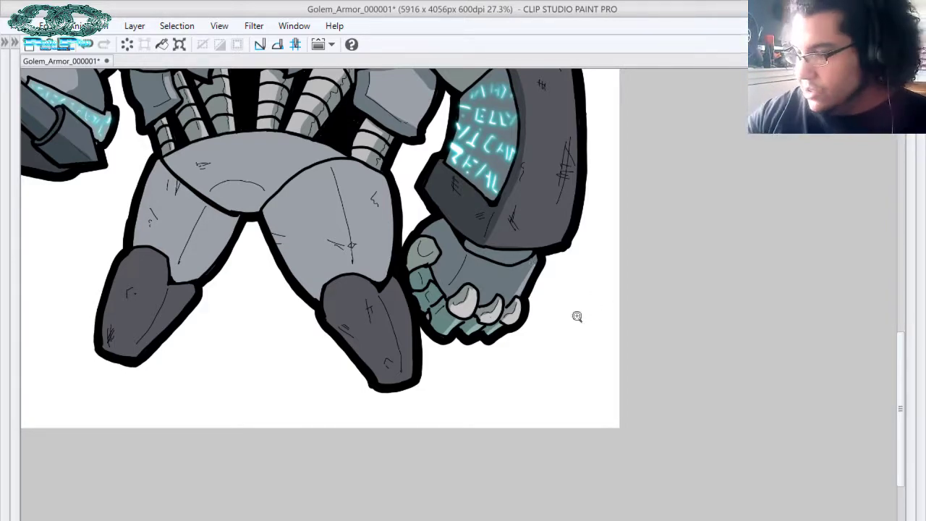
{"action": "left_click_drag", "start_coordinate": [576, 316], "coordinate": [406, 284]}
{"action": "scroll", "coordinate": [407, 284], "scroll_direction": "up", "scroll_amount": 5}
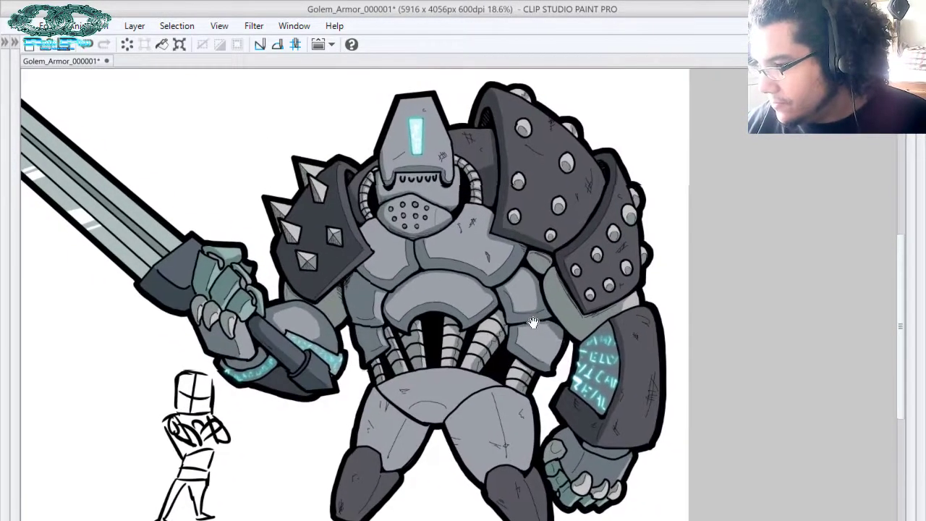
{"action": "key", "text": "ctrl+s"}
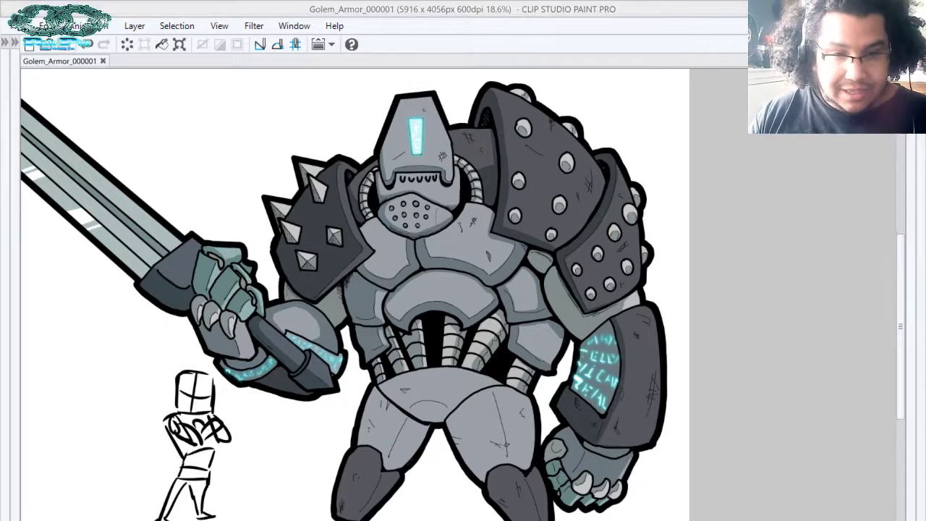
Switch to Adobe Acrobat Reader and view the cover of the Saturday Morning Tabletop RPG core rules at 55.6% zoom
{"action": "key", "text": "alt+Tab"}
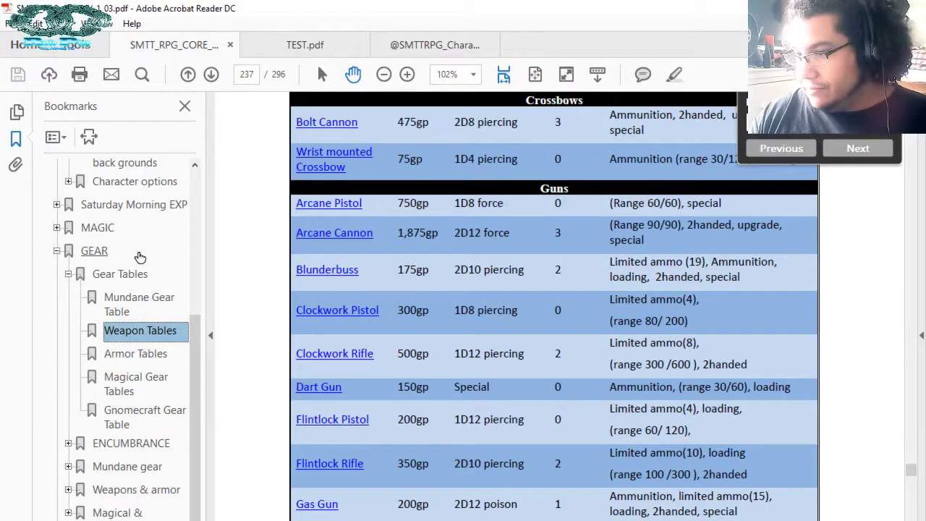
{"action": "scroll", "coordinate": [182, 293], "scroll_direction": "up", "scroll_amount": 4}
{"action": "left_click", "coordinate": [111, 176]}
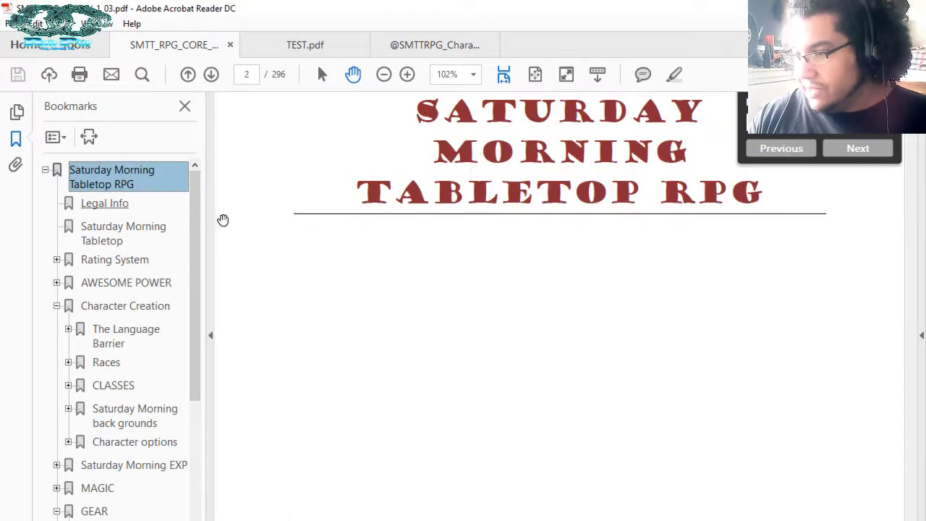
{"action": "scroll", "coordinate": [473, 241], "scroll_direction": "down", "scroll_amount": 3}
{"action": "scroll", "coordinate": [473, 241], "scroll_direction": "up", "scroll_amount": 4}
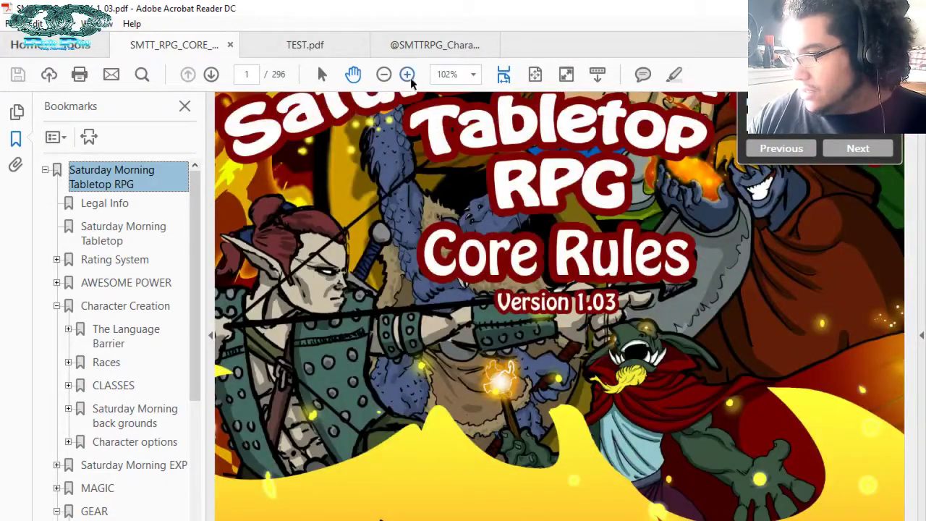
{"action": "left_click", "coordinate": [384, 74]}
{"action": "left_click", "coordinate": [384, 75]}
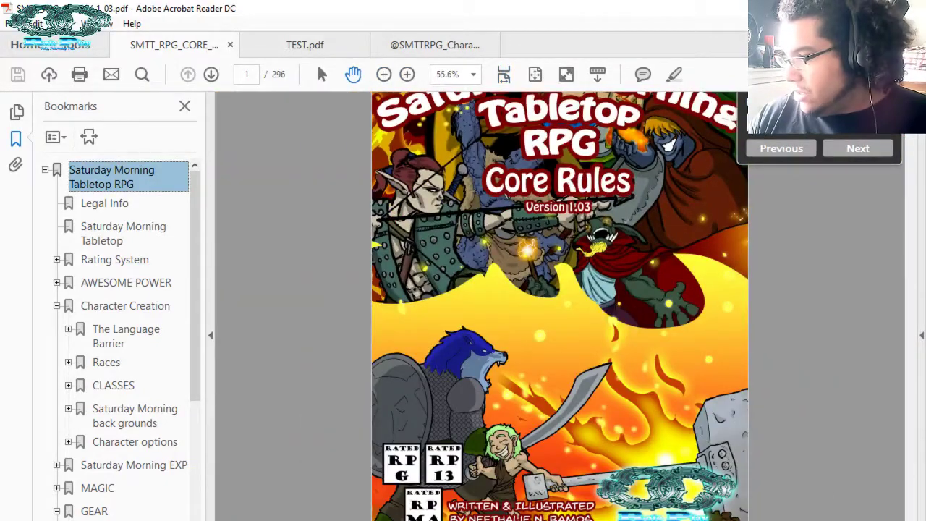
{"action": "scroll", "coordinate": [705, 248], "scroll_direction": "up", "scroll_amount": 1}
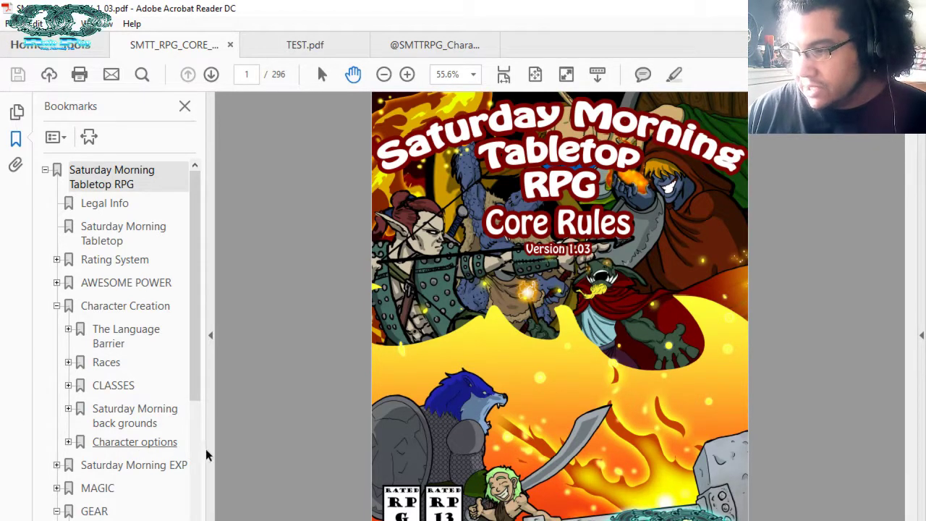
Browse the gear tables to the Gnomecraft gear table and follow its large arcane power tube entry to the description
{"action": "left_click", "coordinate": [56, 306]}
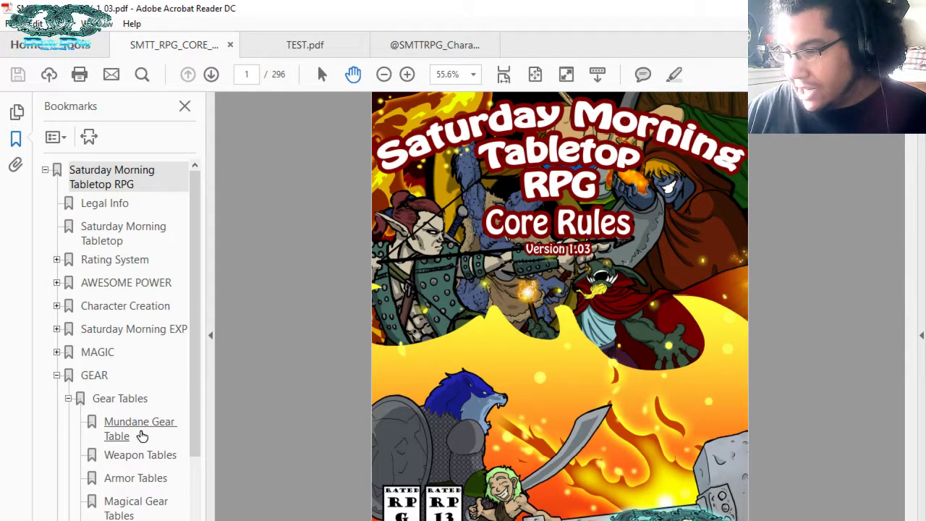
{"action": "left_click", "coordinate": [140, 434]}
{"action": "scroll", "coordinate": [402, 350], "scroll_direction": "down", "scroll_amount": 8}
{"action": "scroll", "coordinate": [402, 351], "scroll_direction": "down", "scroll_amount": 10}
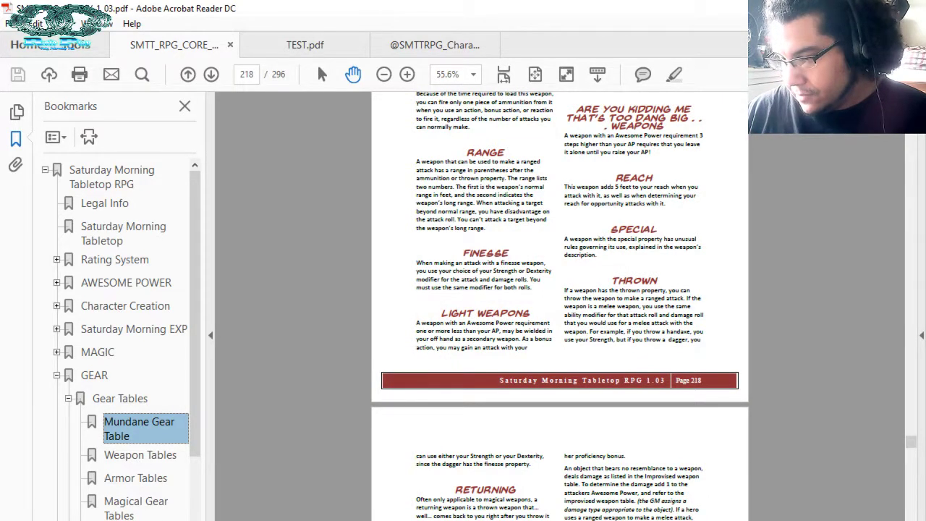
{"action": "left_click", "coordinate": [140, 519]}
{"action": "scroll", "coordinate": [441, 408], "scroll_direction": "down", "scroll_amount": 3}
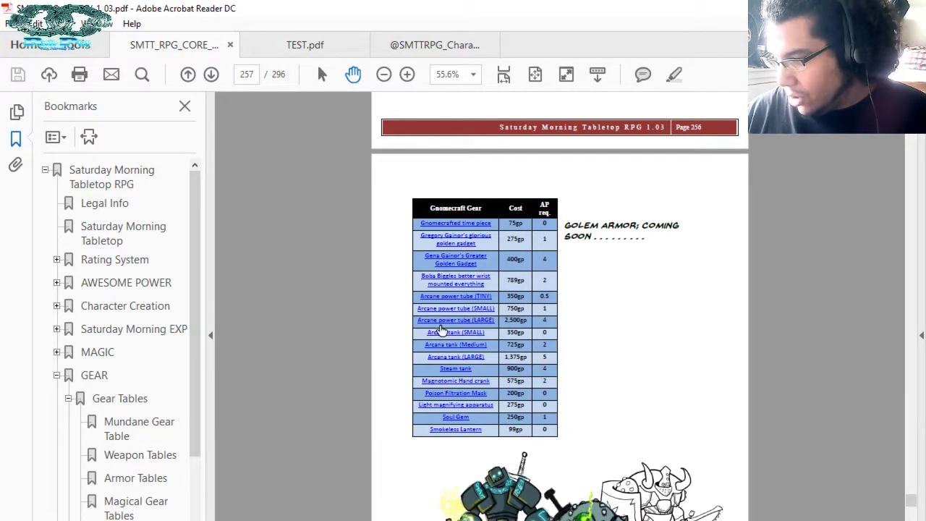
{"action": "left_click", "coordinate": [443, 324]}
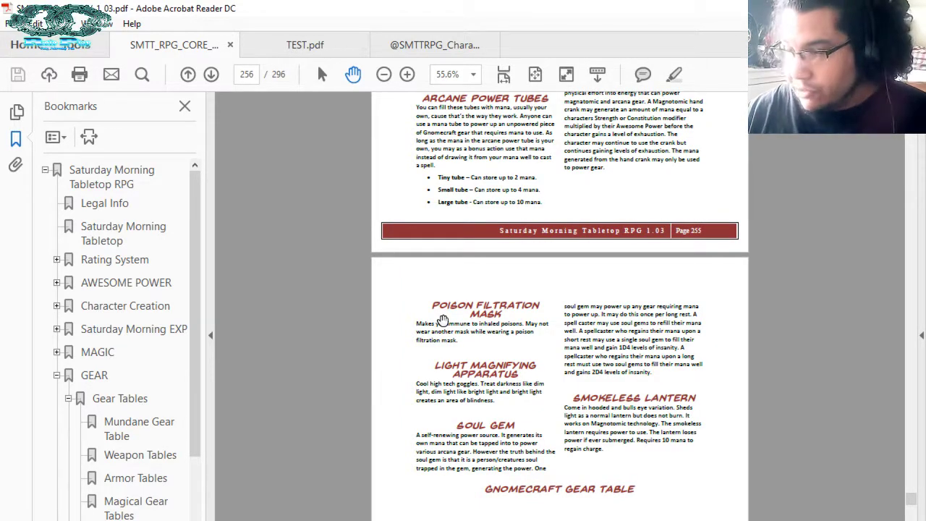
Collapse the GEAR bookmarks and view the Spells section under MAGIC
{"action": "left_click", "coordinate": [57, 375]}
{"action": "left_click", "coordinate": [56, 352]}
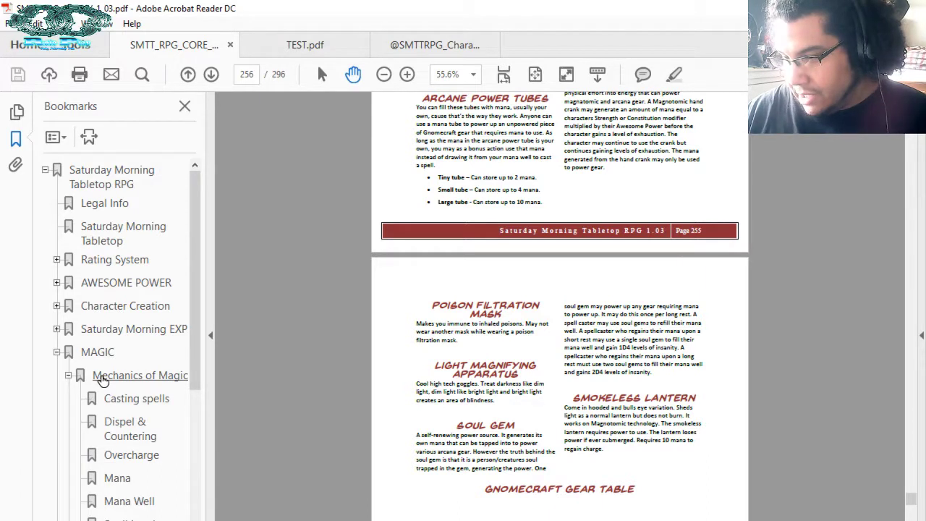
{"action": "left_click", "coordinate": [68, 376]}
{"action": "left_click", "coordinate": [107, 399]}
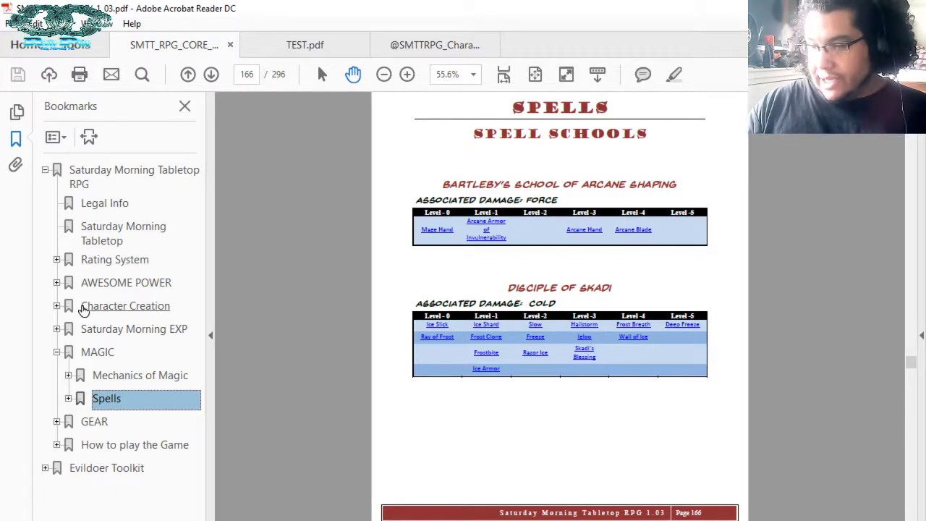
Browse the Character Creation chapter to the group illustration of the races on page 19 and enlarge it to 102%
{"action": "left_click", "coordinate": [82, 306]}
{"action": "scroll", "coordinate": [424, 285], "scroll_direction": "down", "scroll_amount": 15}
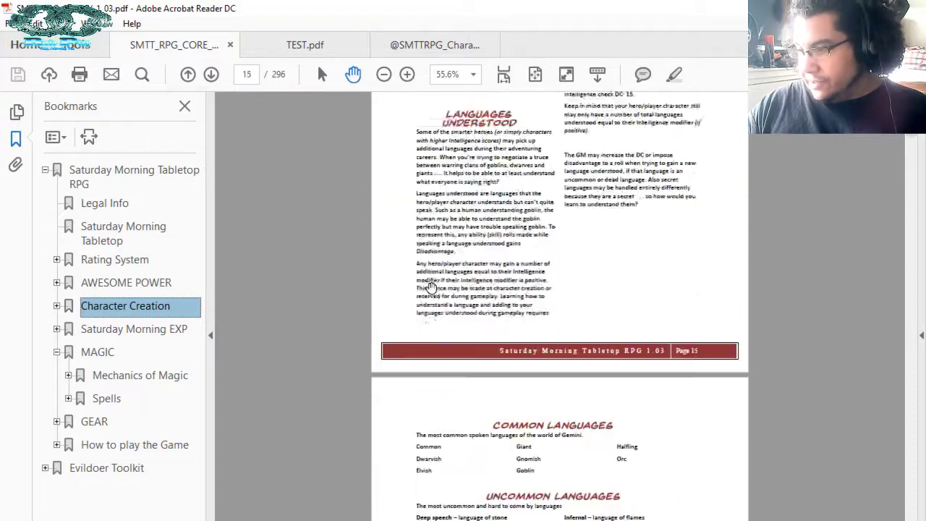
{"action": "scroll", "coordinate": [431, 287], "scroll_direction": "down", "scroll_amount": 10}
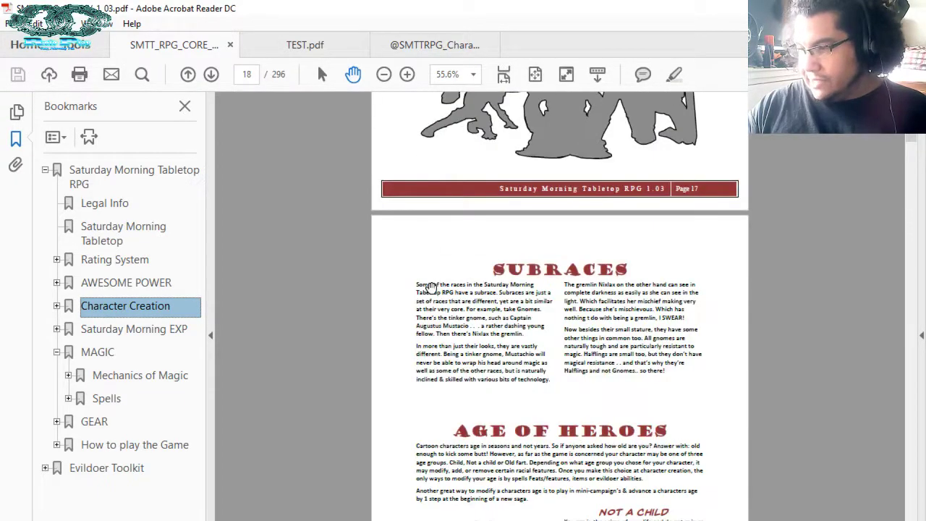
{"action": "scroll", "coordinate": [431, 288], "scroll_direction": "down", "scroll_amount": 8}
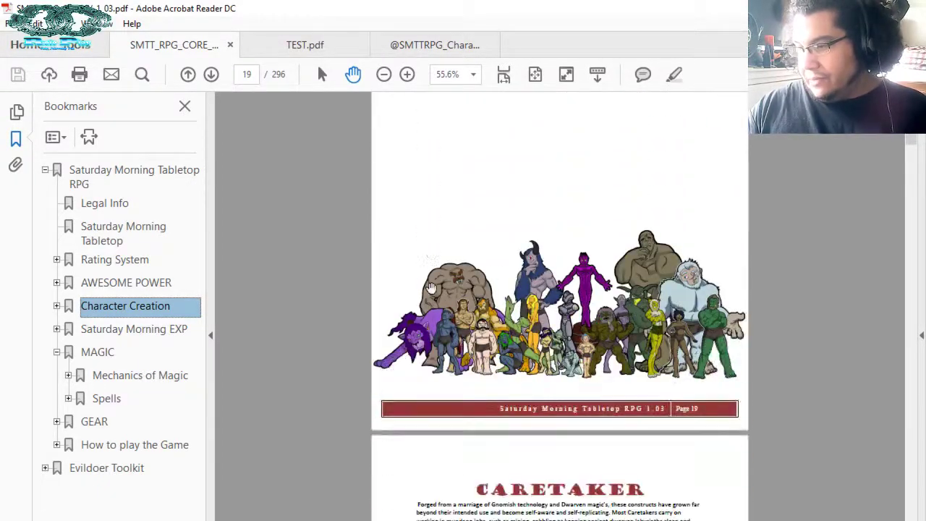
{"action": "left_click", "coordinate": [406, 74]}
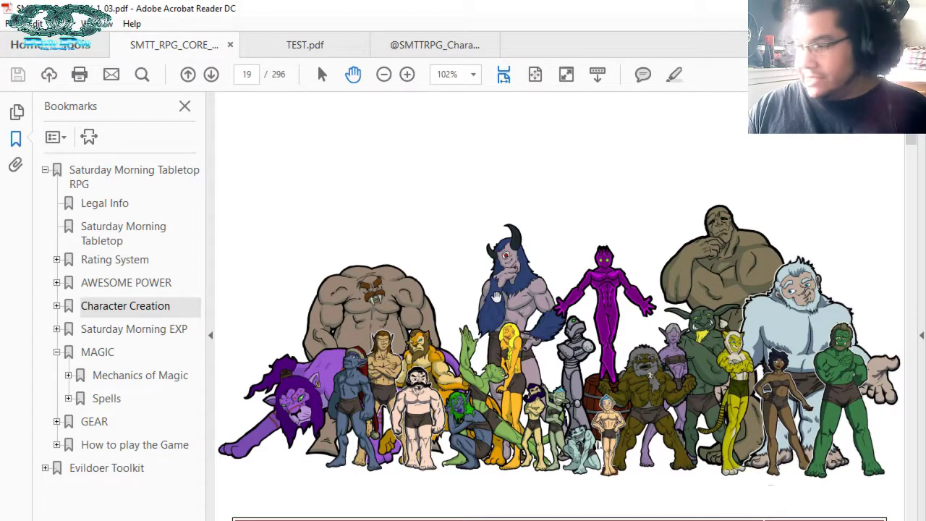
Examine the Caretaker race page, including its traits and the character illustrations beside them
{"action": "scroll", "coordinate": [497, 296], "scroll_direction": "down", "scroll_amount": 10}
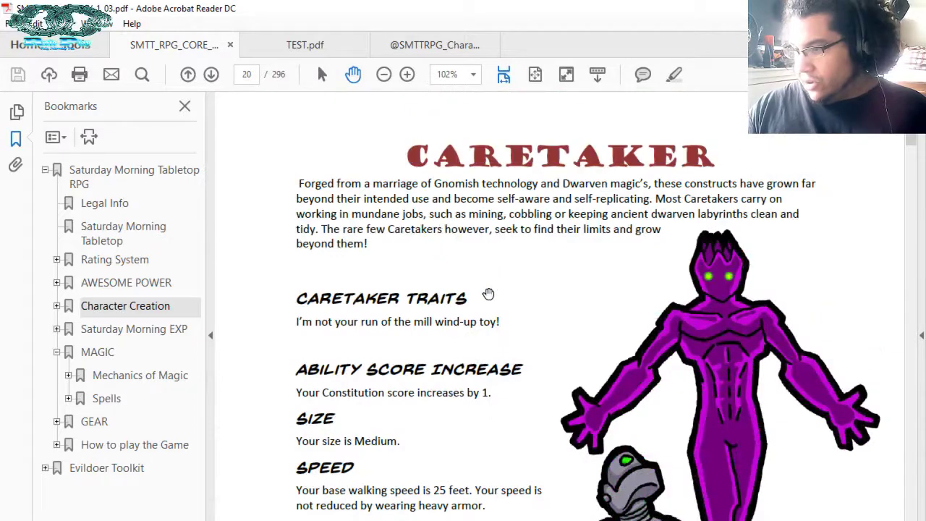
{"action": "scroll", "coordinate": [488, 293], "scroll_direction": "down", "scroll_amount": 5}
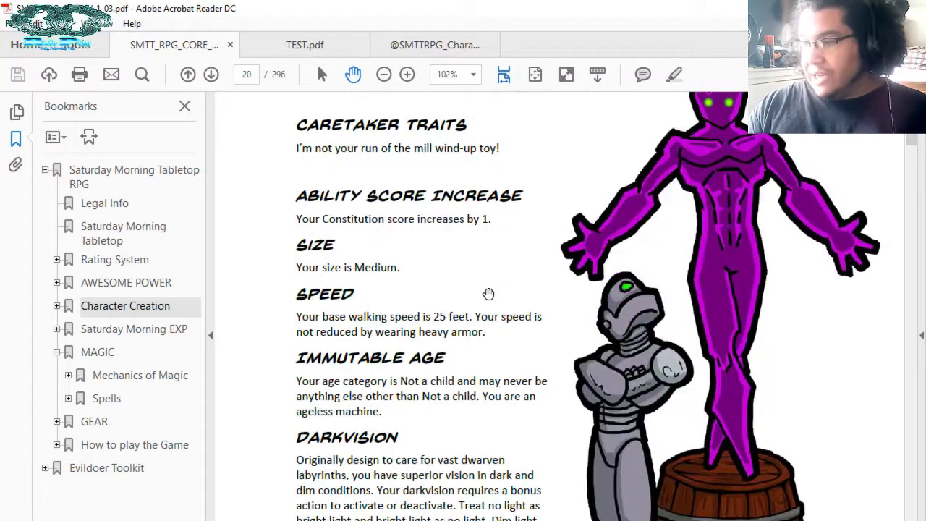
{"action": "scroll", "coordinate": [488, 293], "scroll_direction": "up", "scroll_amount": 2}
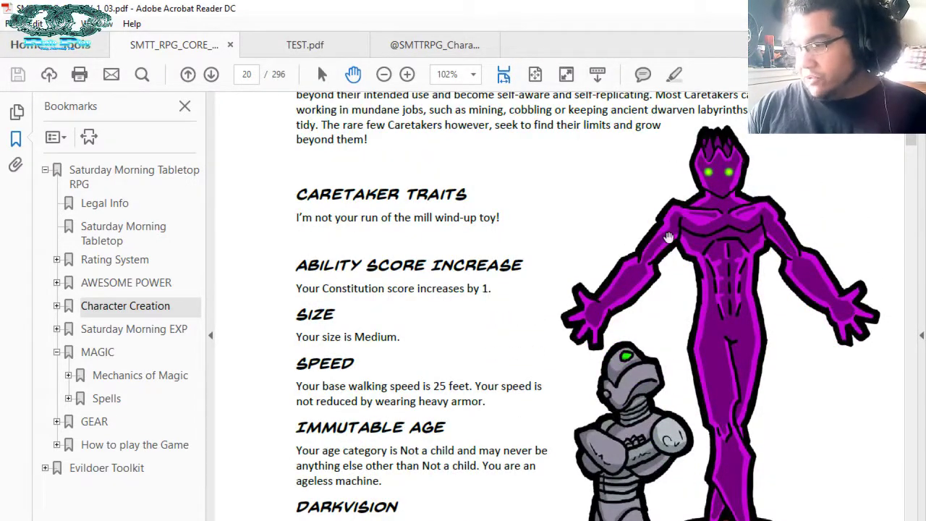
{"action": "scroll", "coordinate": [668, 236], "scroll_direction": "down", "scroll_amount": 3}
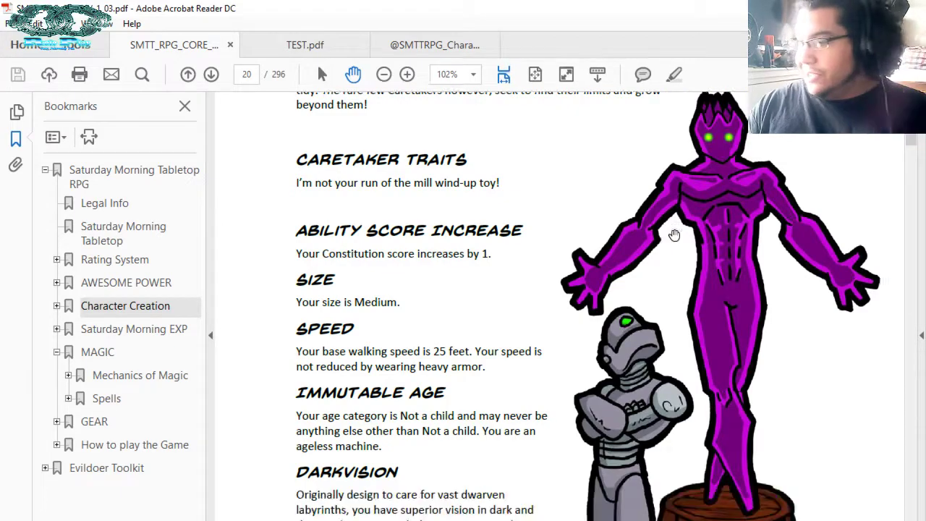
{"action": "scroll", "coordinate": [673, 235], "scroll_direction": "down", "scroll_amount": 6}
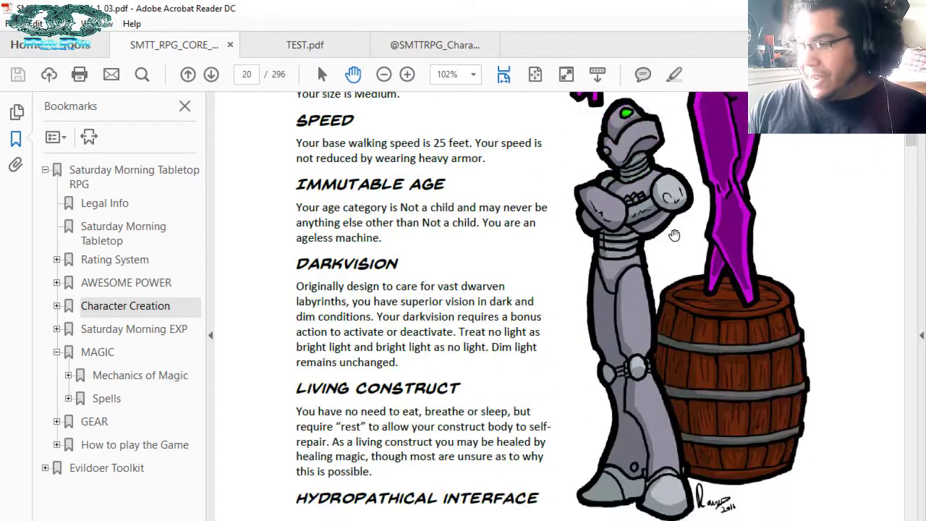
Browse past the Tinkered and Crystal Caretaker traits to the Changeling page and examine its illustration and traits
{"action": "scroll", "coordinate": [673, 235], "scroll_direction": "down", "scroll_amount": 5}
{"action": "scroll", "coordinate": [674, 235], "scroll_direction": "down", "scroll_amount": 20}
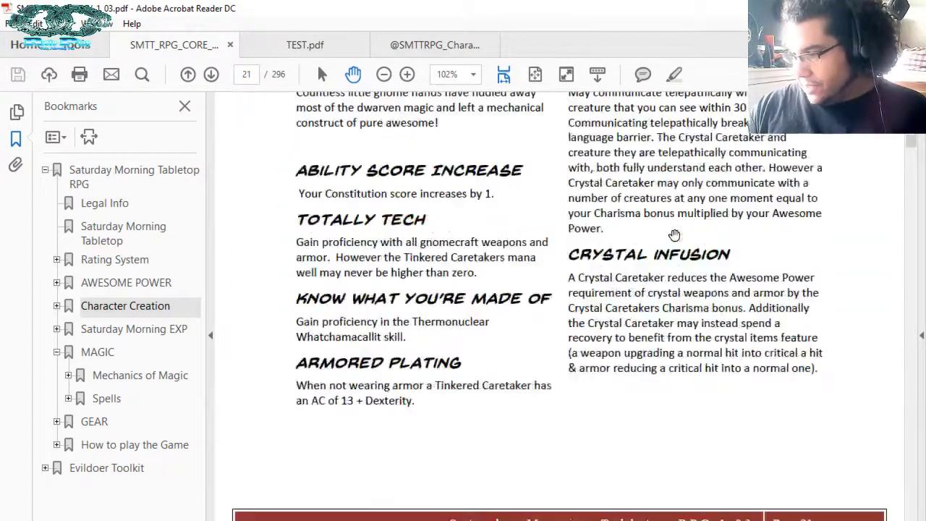
{"action": "scroll", "coordinate": [673, 235], "scroll_direction": "down", "scroll_amount": 3}
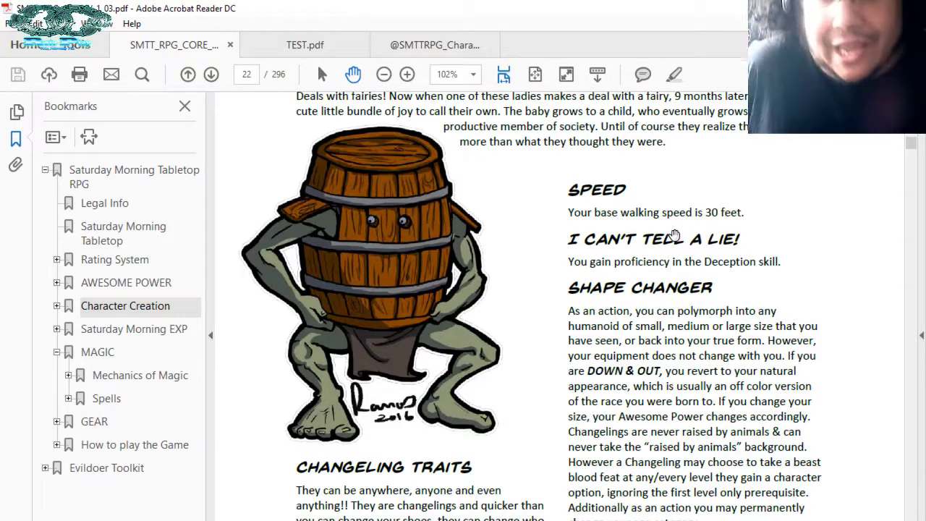
{"action": "scroll", "coordinate": [624, 277], "scroll_direction": "down", "scroll_amount": 12}
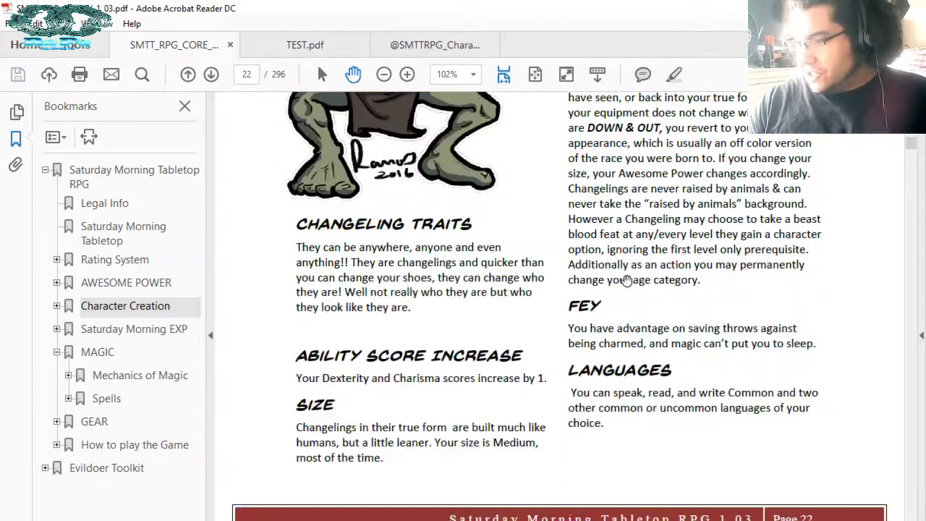
Examine the Divy Savayan pages, including the Daitora, Kyojin and Nekohito subraces and their illustrations
{"action": "scroll", "coordinate": [598, 319], "scroll_direction": "down", "scroll_amount": 10}
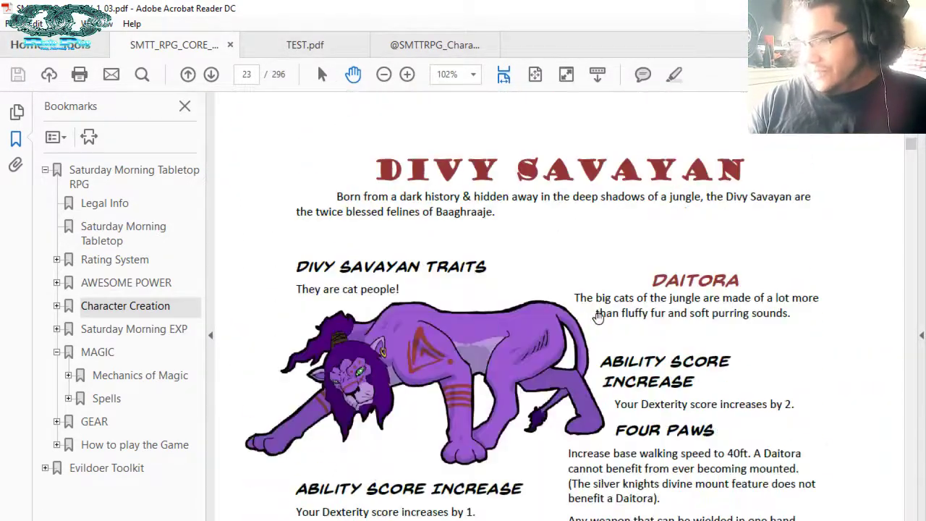
{"action": "scroll", "coordinate": [598, 319], "scroll_direction": "down", "scroll_amount": 4}
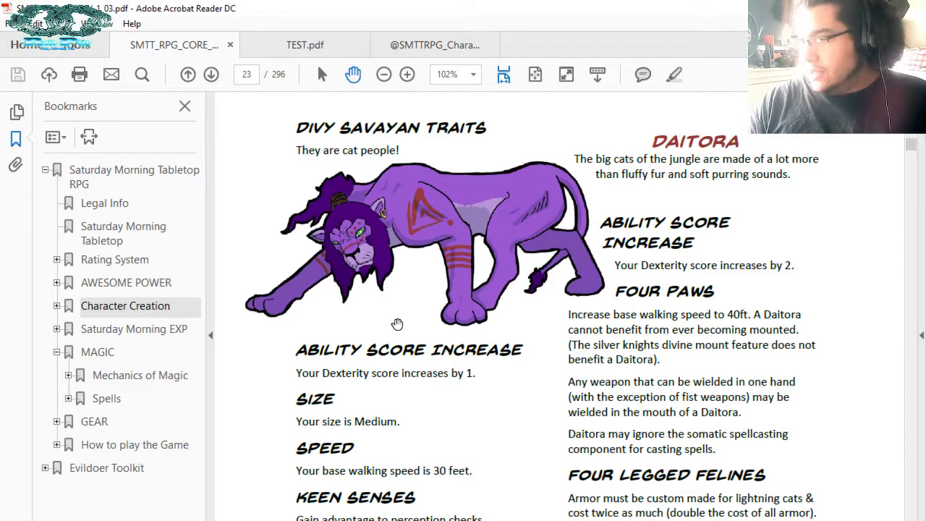
{"action": "scroll", "coordinate": [397, 323], "scroll_direction": "up", "scroll_amount": 1}
{"action": "scroll", "coordinate": [397, 324], "scroll_direction": "down", "scroll_amount": 1}
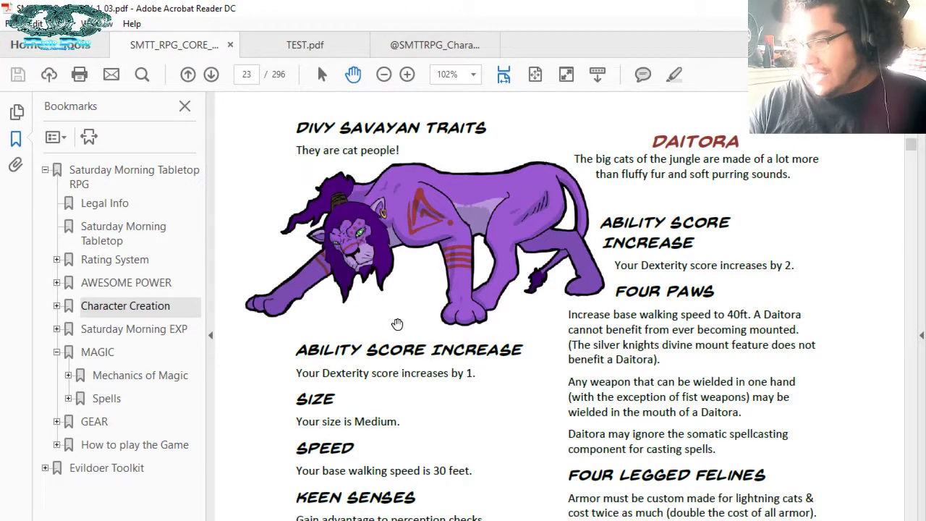
{"action": "scroll", "coordinate": [397, 323], "scroll_direction": "down", "scroll_amount": 15}
{"action": "scroll", "coordinate": [397, 323], "scroll_direction": "down", "scroll_amount": 6}
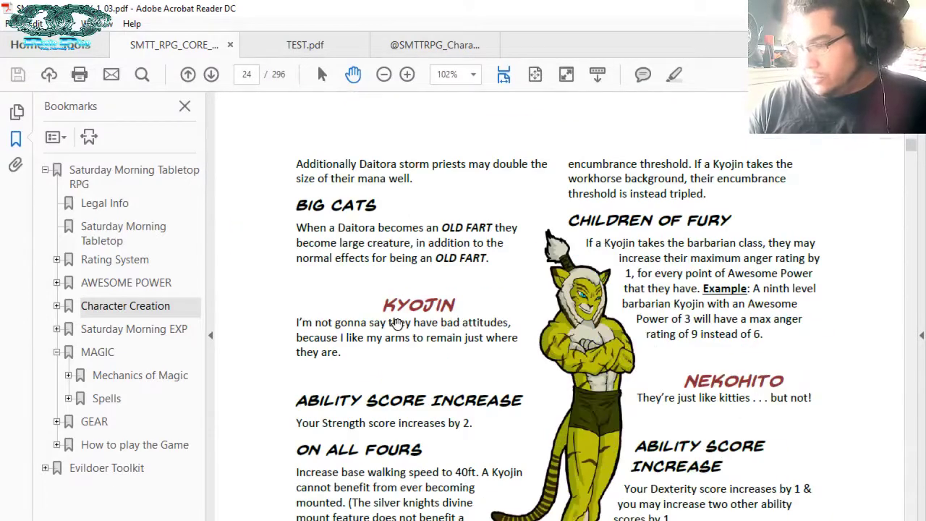
{"action": "scroll", "coordinate": [397, 323], "scroll_direction": "down", "scroll_amount": 3}
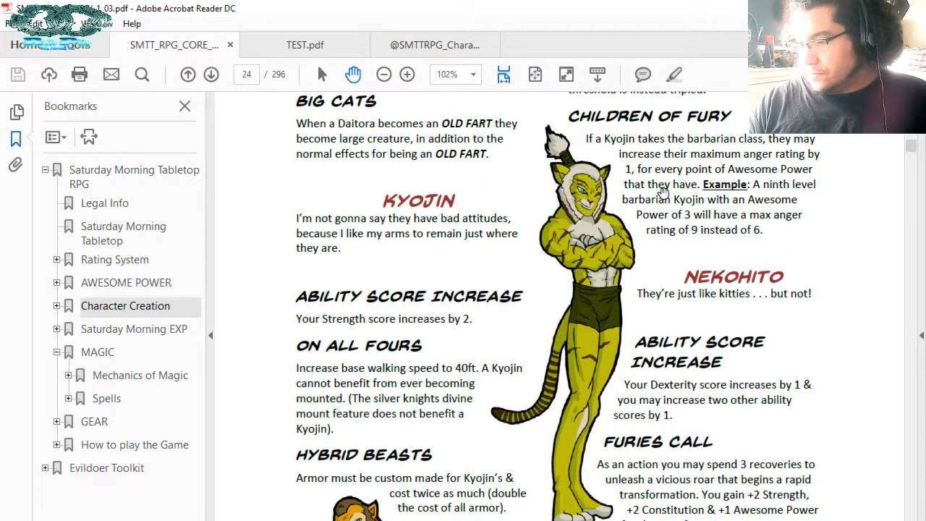
{"action": "scroll", "coordinate": [693, 313], "scroll_direction": "down", "scroll_amount": 1}
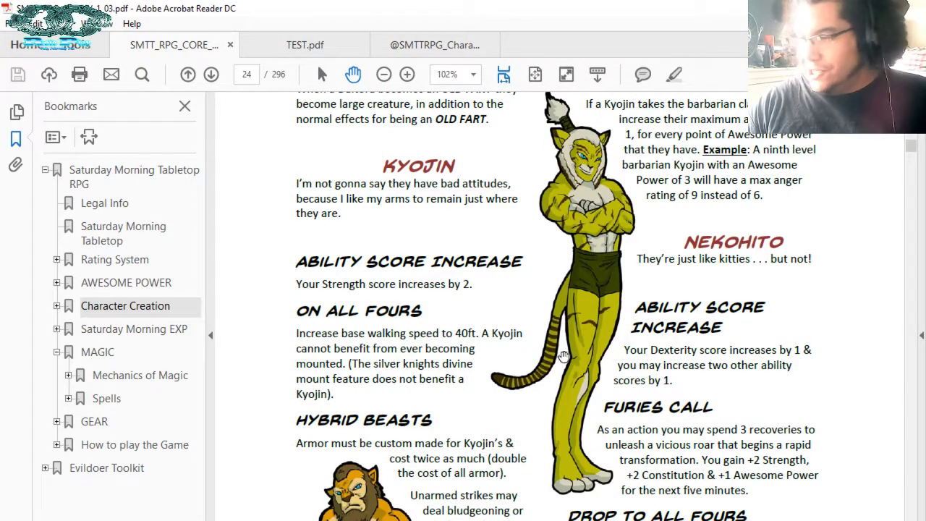
{"action": "scroll", "coordinate": [476, 332], "scroll_direction": "down", "scroll_amount": 7}
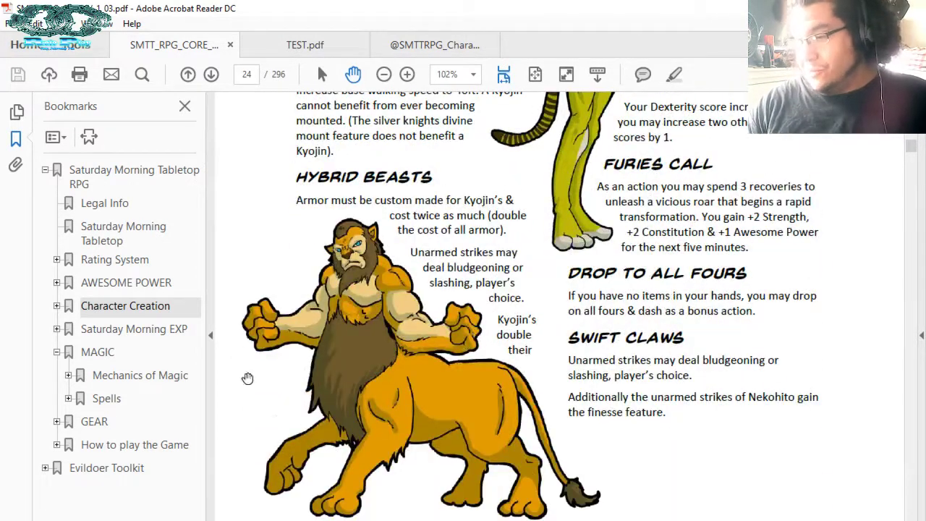
View the dwarf pages with the Wisenheimer and Beast subraces and their character art
{"action": "scroll", "coordinate": [462, 412], "scroll_direction": "down", "scroll_amount": 8}
{"action": "scroll", "coordinate": [462, 411], "scroll_direction": "down", "scroll_amount": 11}
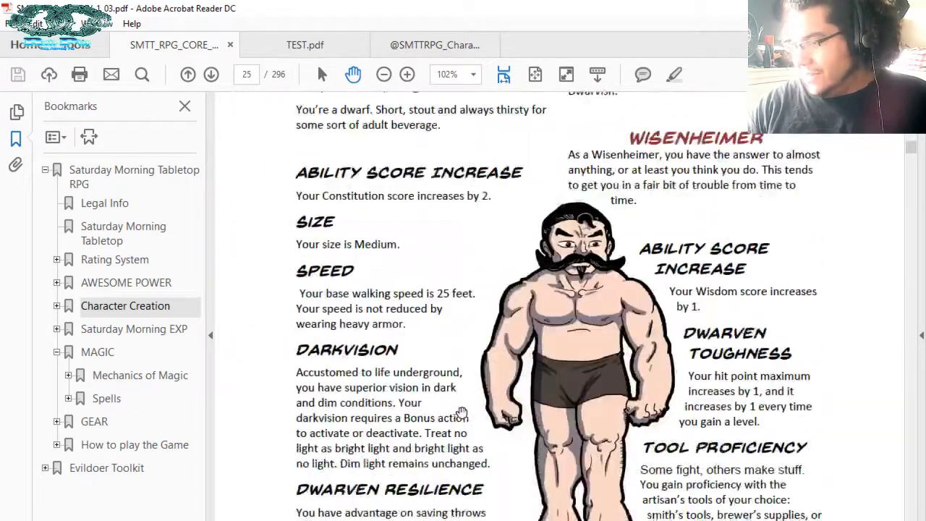
{"action": "scroll", "coordinate": [462, 412], "scroll_direction": "down", "scroll_amount": 10}
{"action": "scroll", "coordinate": [461, 411], "scroll_direction": "down", "scroll_amount": 7}
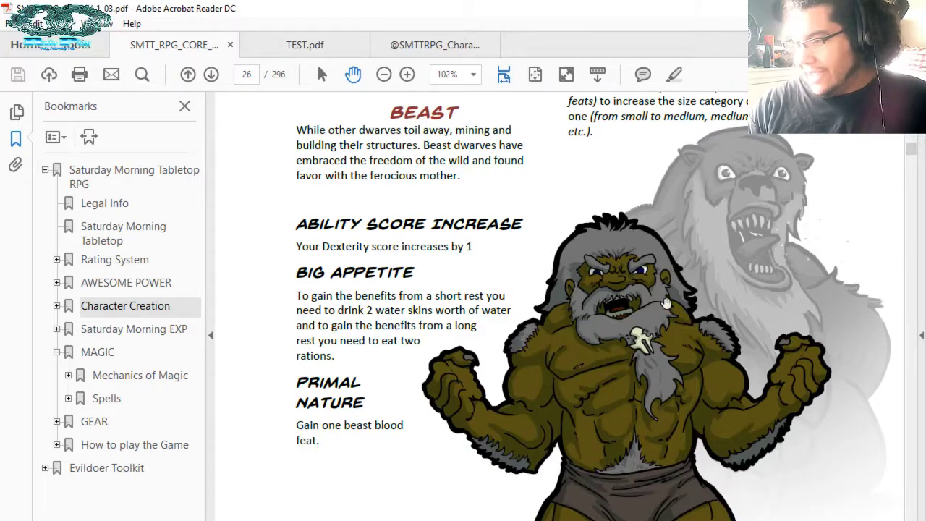
View the elf pages from the High & Mighty subrace to the Moon Glade Wanderer on page 28
{"action": "scroll", "coordinate": [665, 303], "scroll_direction": "down", "scroll_amount": 15}
{"action": "scroll", "coordinate": [665, 304], "scroll_direction": "down", "scroll_amount": 9}
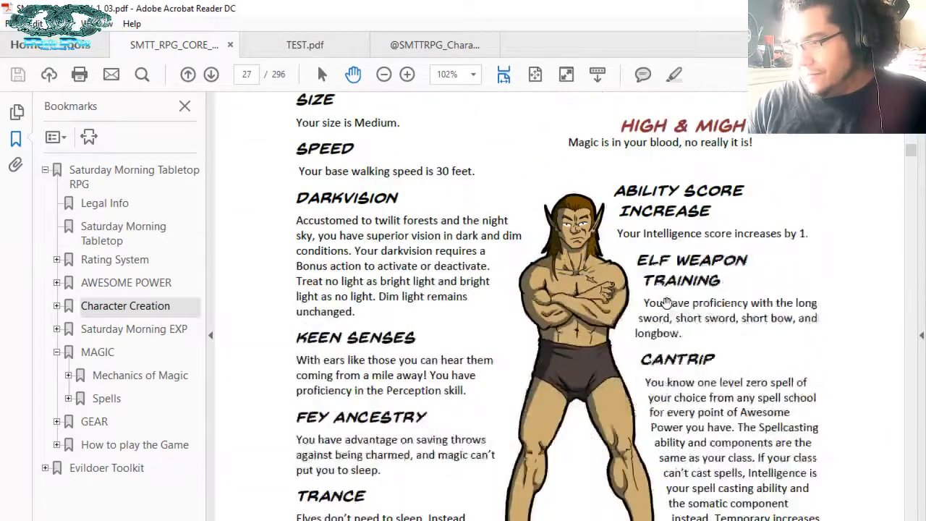
{"action": "scroll", "coordinate": [660, 233], "scroll_direction": "down", "scroll_amount": 20}
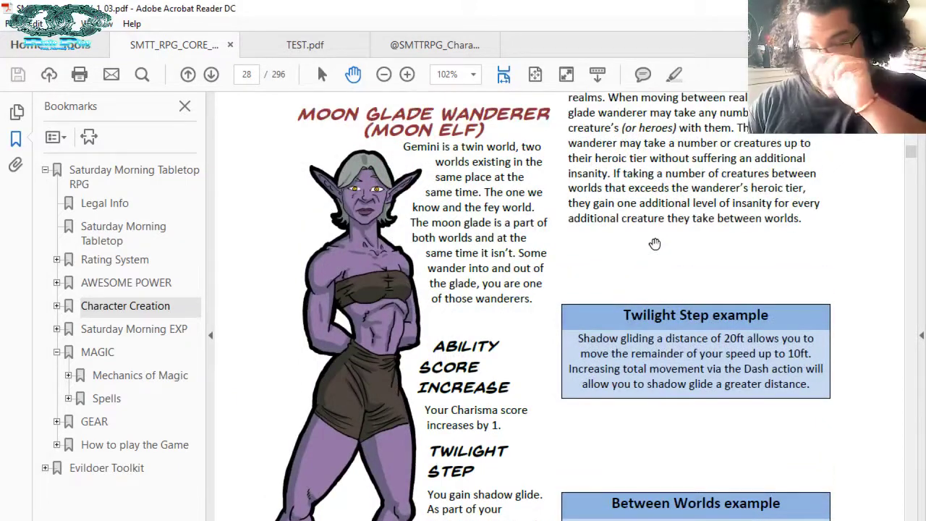
{"action": "scroll", "coordinate": [655, 243], "scroll_direction": "down", "scroll_amount": 1}
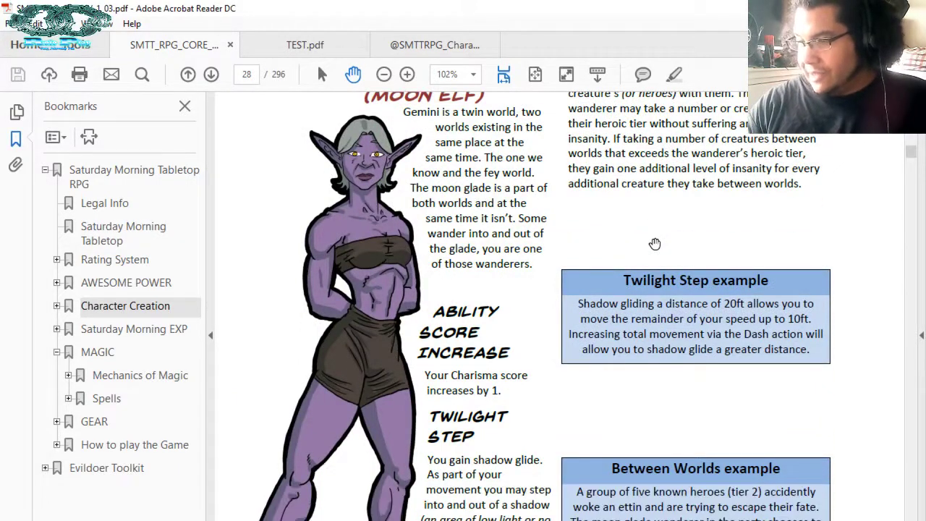
Examine the Frost Goblin page and the Gnome page with its paired tinker and gremlin illustration
{"action": "scroll", "coordinate": [655, 244], "scroll_direction": "down", "scroll_amount": 20}
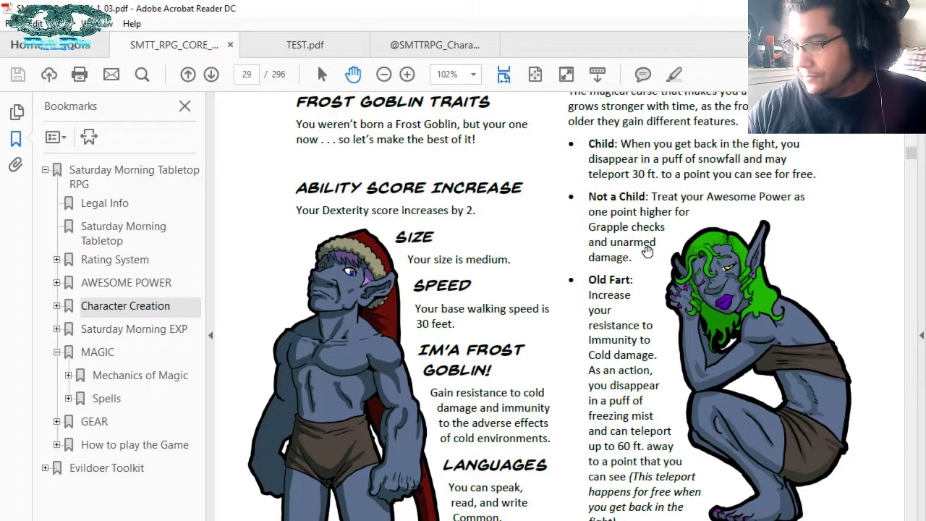
{"action": "scroll", "coordinate": [647, 251], "scroll_direction": "down", "scroll_amount": 1}
{"action": "scroll", "coordinate": [647, 251], "scroll_direction": "down", "scroll_amount": 10}
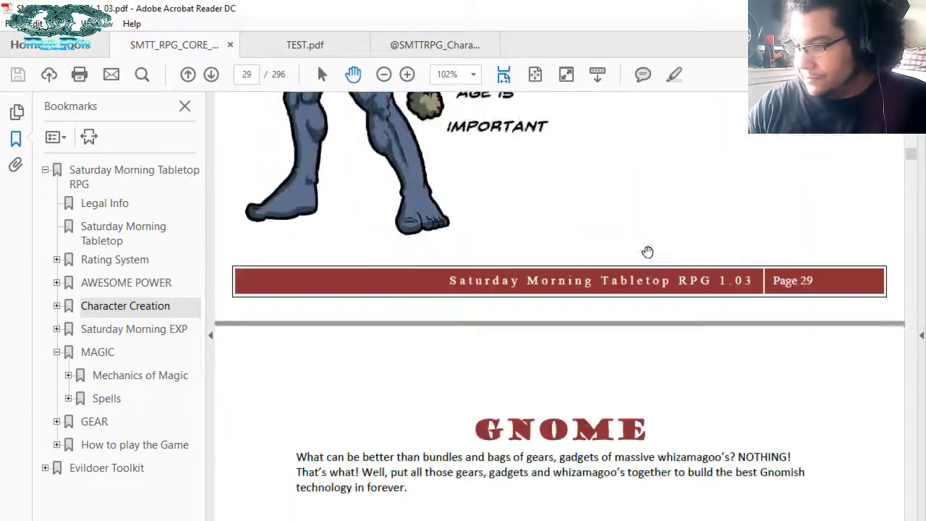
{"action": "scroll", "coordinate": [647, 251], "scroll_direction": "down", "scroll_amount": 10}
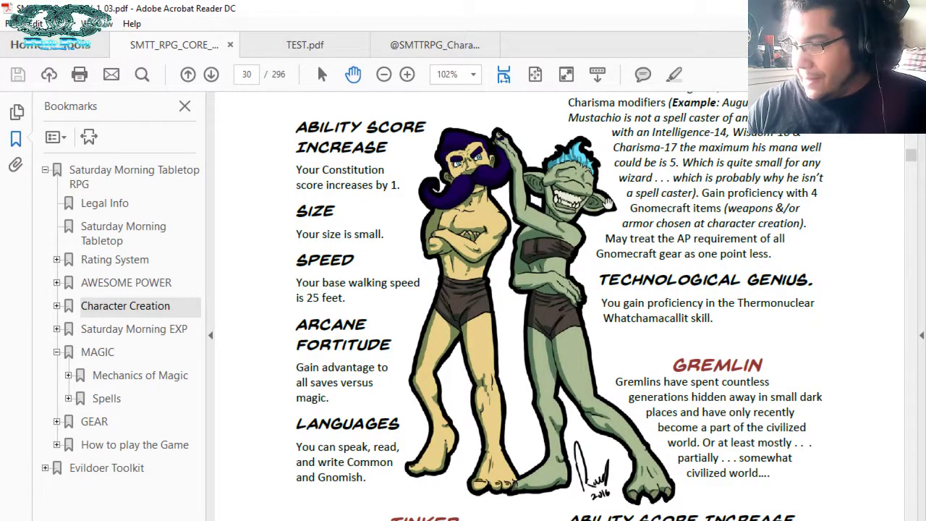
{"action": "scroll", "coordinate": [655, 219], "scroll_direction": "down", "scroll_amount": 10}
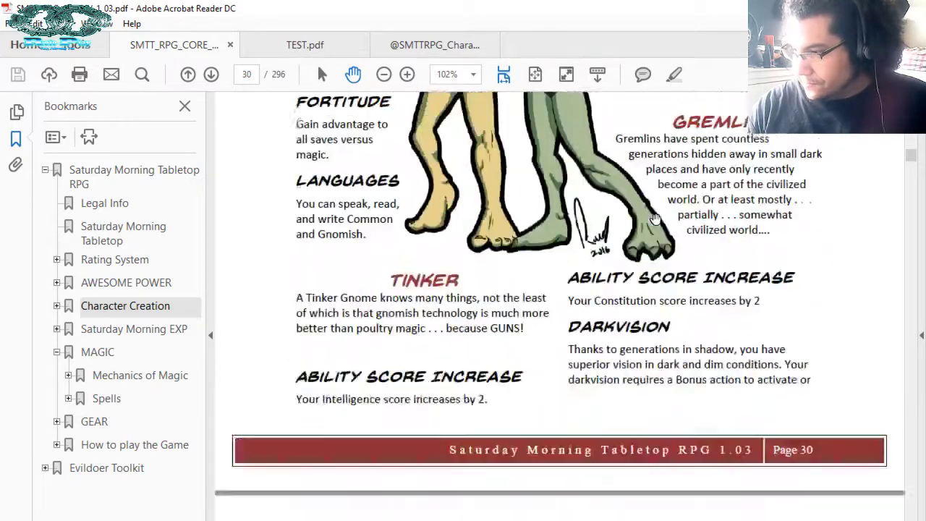
{"action": "scroll", "coordinate": [655, 218], "scroll_direction": "up", "scroll_amount": 8}
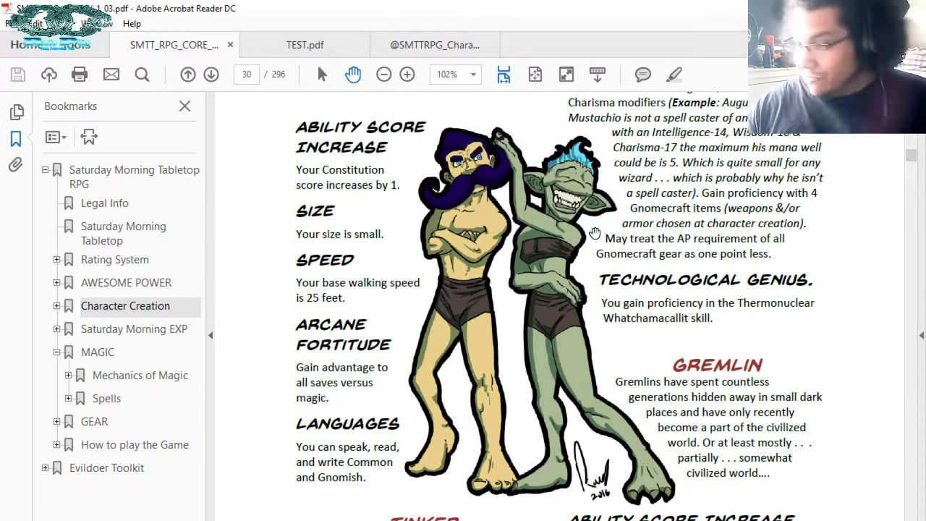
Browse the Half-Orc and Halfling pages, including the illustrations of both races and the Nimerirgar subrace on page 33
{"action": "scroll", "coordinate": [593, 232], "scroll_direction": "down", "scroll_amount": 10}
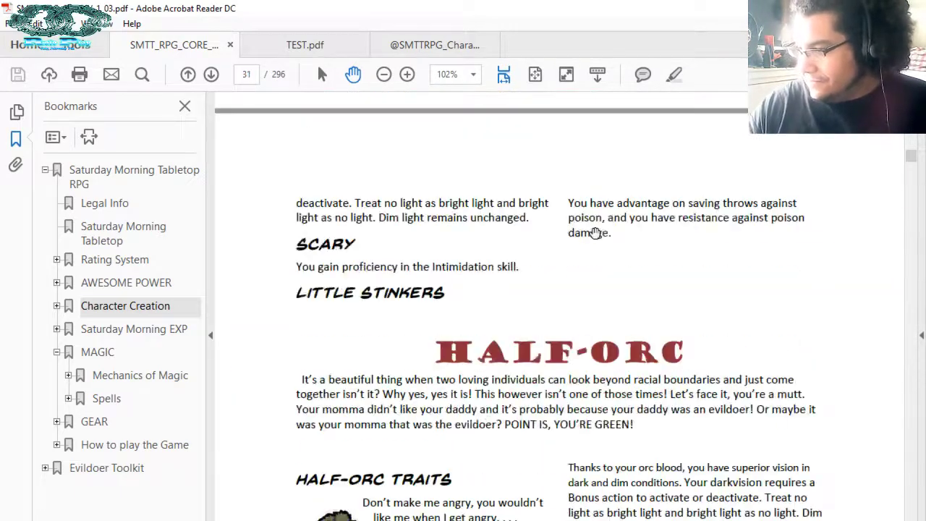
{"action": "scroll", "coordinate": [593, 231], "scroll_direction": "down", "scroll_amount": 1}
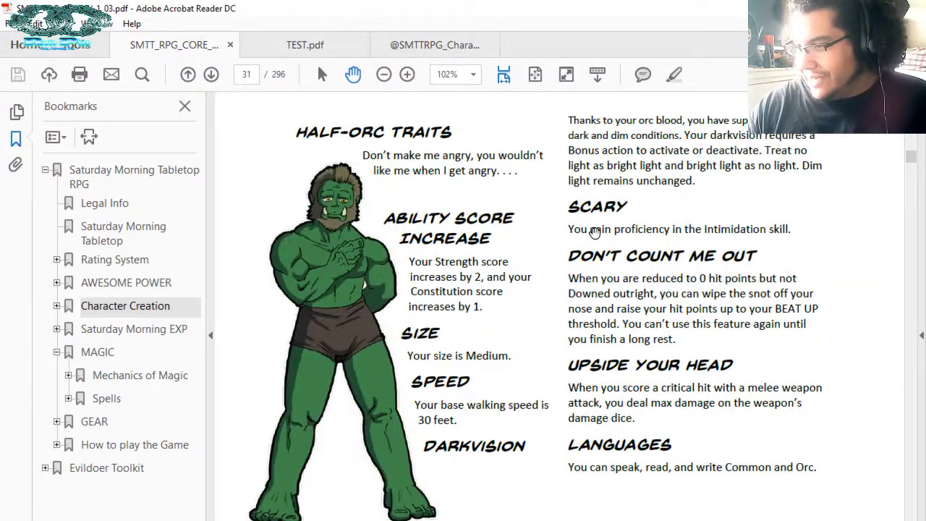
{"action": "scroll", "coordinate": [594, 232], "scroll_direction": "down", "scroll_amount": 15}
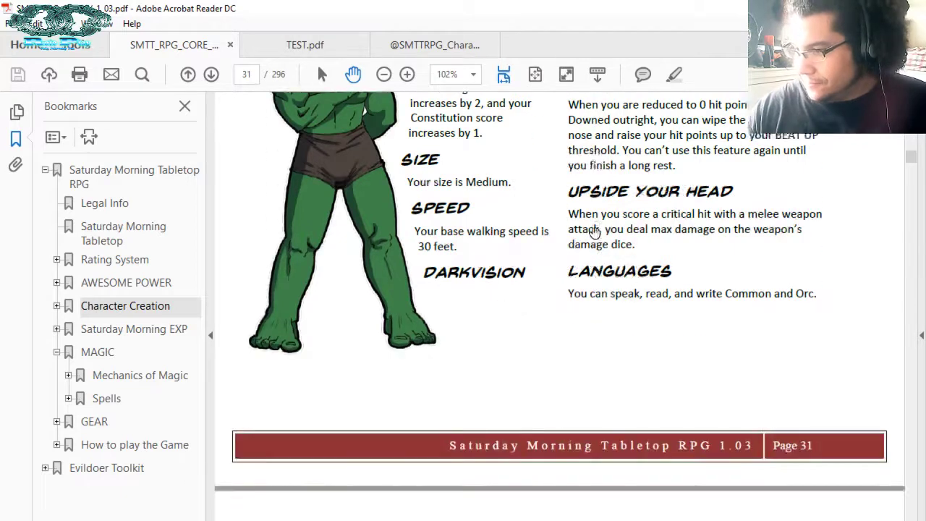
{"action": "scroll", "coordinate": [593, 232], "scroll_direction": "down", "scroll_amount": 4}
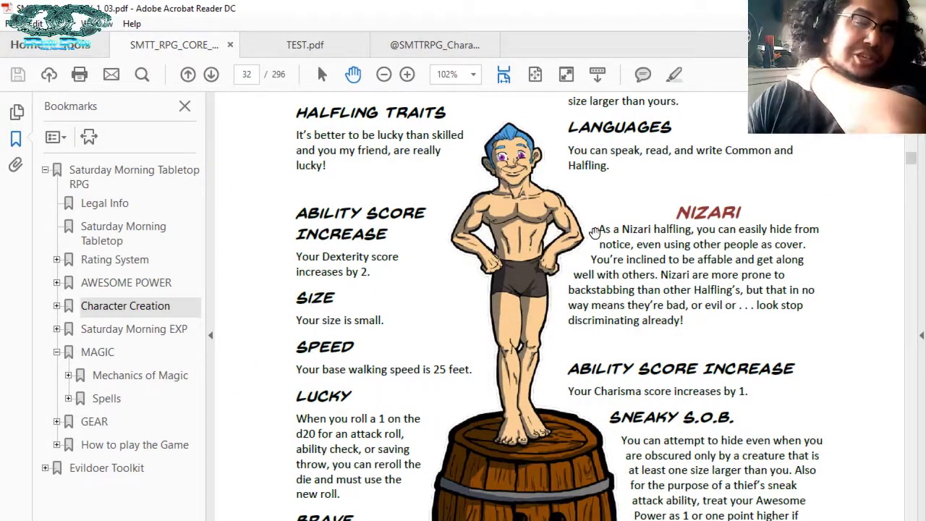
{"action": "scroll", "coordinate": [594, 232], "scroll_direction": "up", "scroll_amount": 1}
{"action": "scroll", "coordinate": [593, 231], "scroll_direction": "down", "scroll_amount": 19}
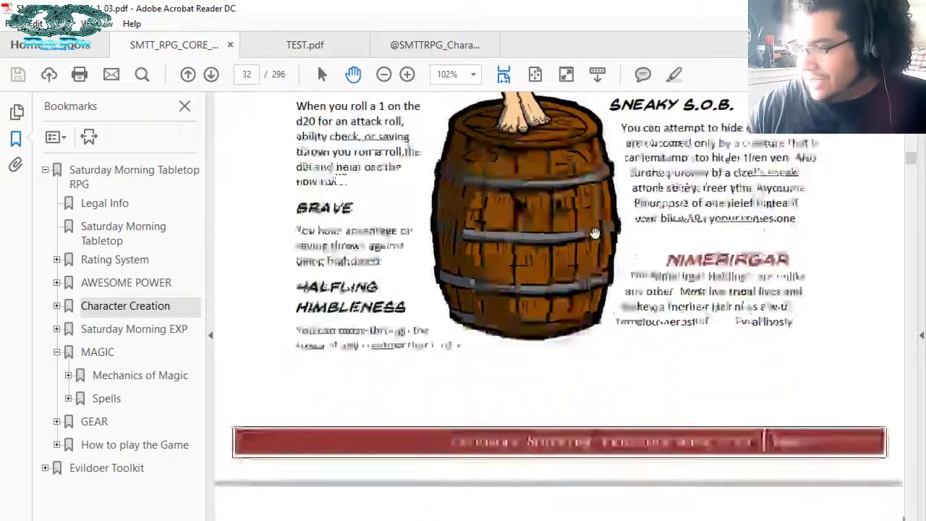
{"action": "scroll", "coordinate": [593, 232], "scroll_direction": "down", "scroll_amount": 3}
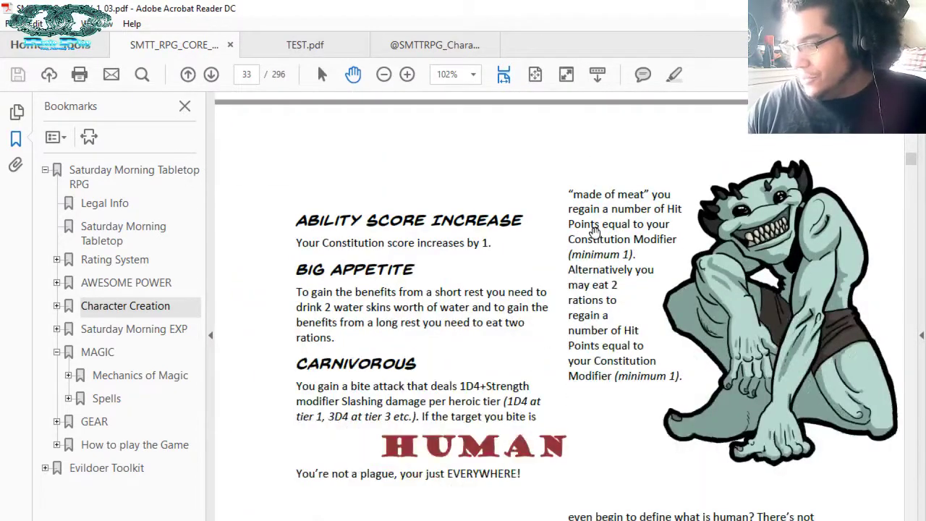
Examine the Human traits and illustration on page 33 and the full Kings Blood page after it
{"action": "scroll", "coordinate": [593, 231], "scroll_direction": "down", "scroll_amount": 12}
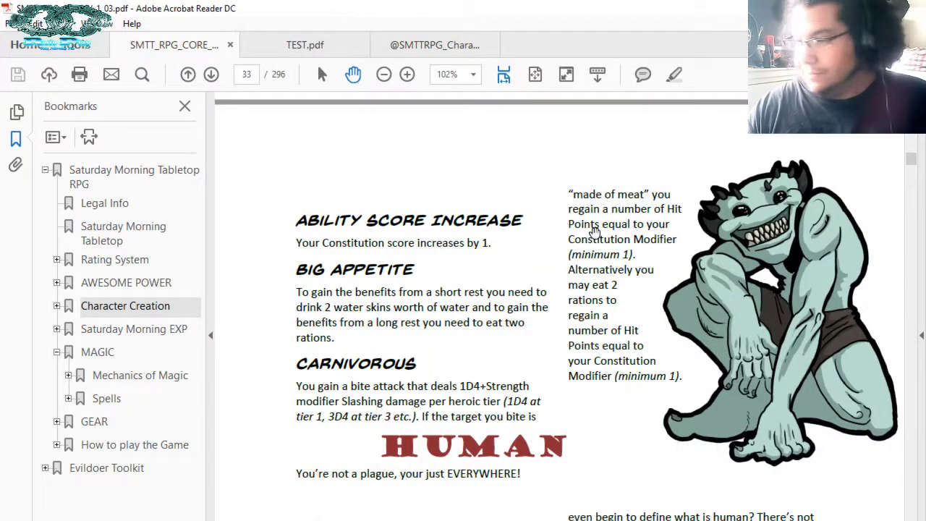
{"action": "scroll", "coordinate": [593, 231], "scroll_direction": "up", "scroll_amount": 1}
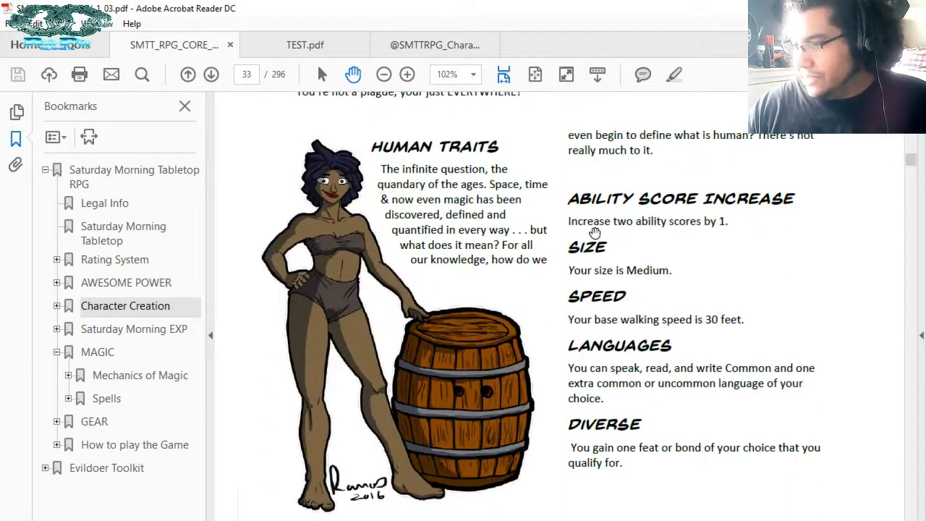
{"action": "scroll", "coordinate": [593, 231], "scroll_direction": "down", "scroll_amount": 14}
{"action": "scroll", "coordinate": [595, 232], "scroll_direction": "down", "scroll_amount": 5}
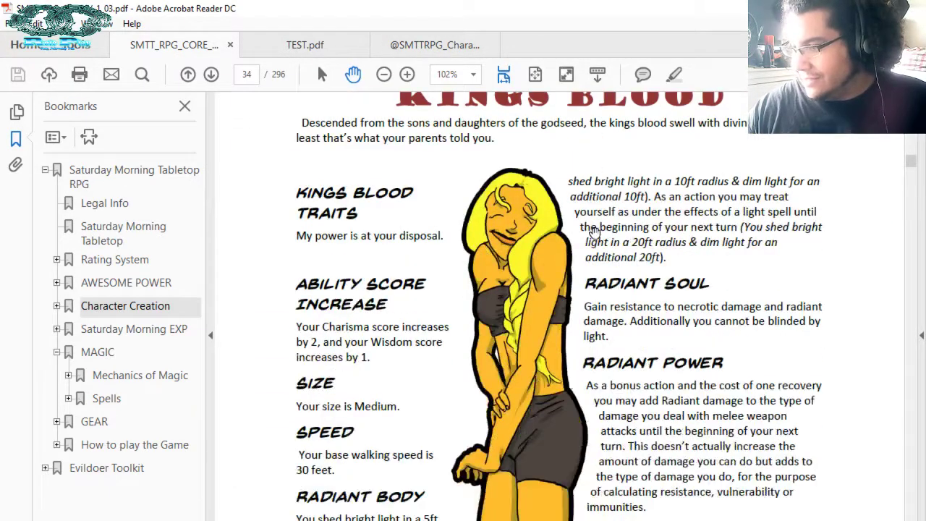
{"action": "scroll", "coordinate": [595, 233], "scroll_direction": "up", "scroll_amount": 2}
{"action": "scroll", "coordinate": [593, 232], "scroll_direction": "down", "scroll_amount": 4}
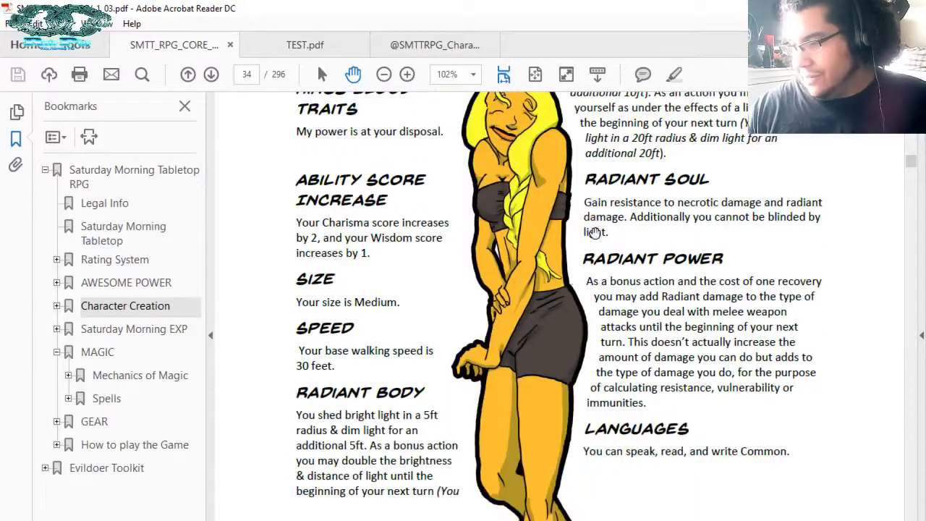
{"action": "scroll", "coordinate": [593, 232], "scroll_direction": "down", "scroll_amount": 12}
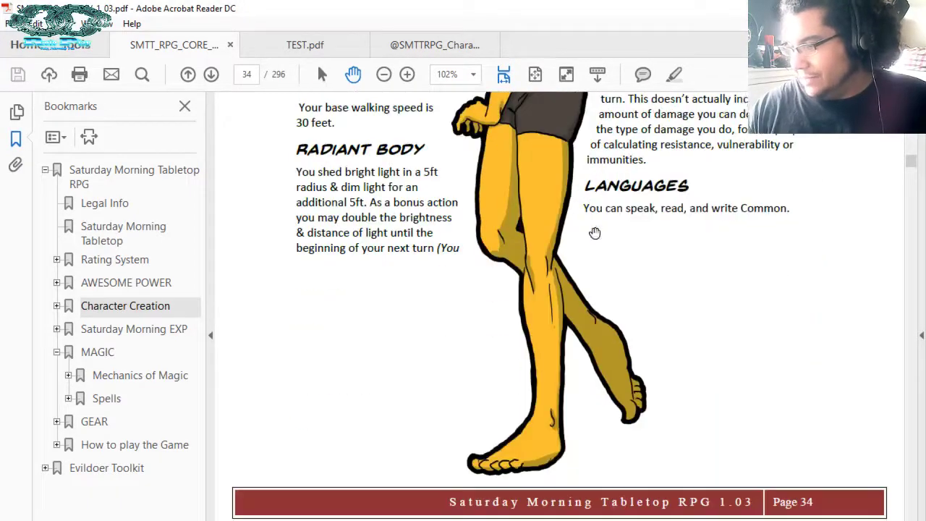
Look ahead to the Reaver page, revisit the Kings Blood illustration, and return to the Reaver introduction on page 35
{"action": "scroll", "coordinate": [593, 232], "scroll_direction": "down", "scroll_amount": 7}
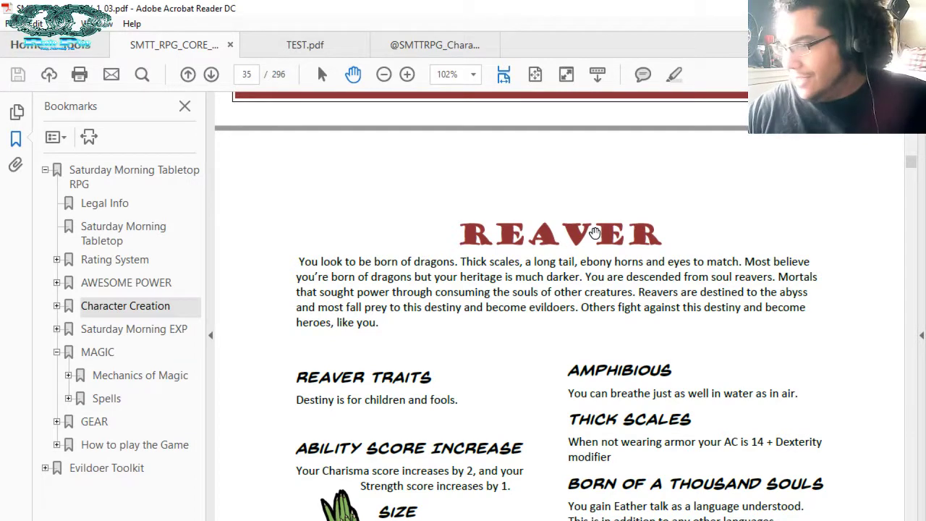
{"action": "scroll", "coordinate": [593, 232], "scroll_direction": "down", "scroll_amount": 6}
{"action": "scroll", "coordinate": [594, 232], "scroll_direction": "up", "scroll_amount": 20}
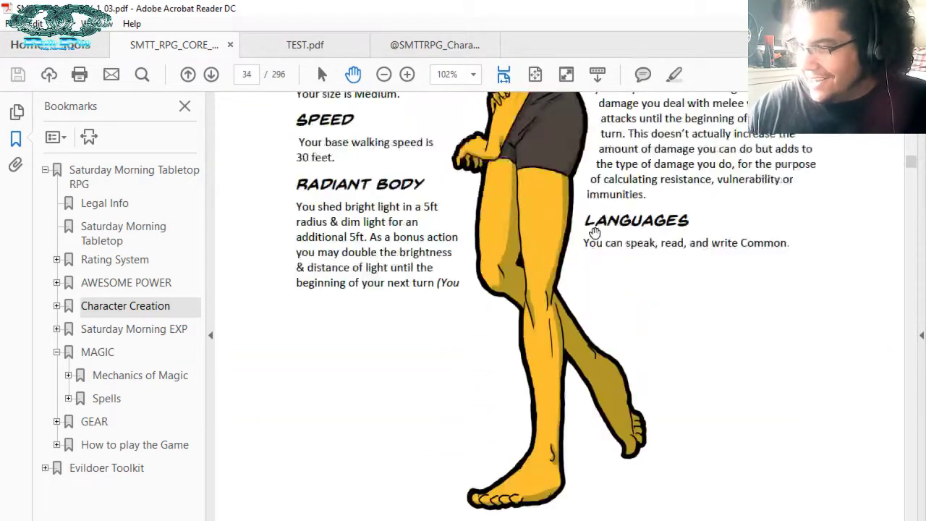
{"action": "scroll", "coordinate": [594, 232], "scroll_direction": "up", "scroll_amount": 9}
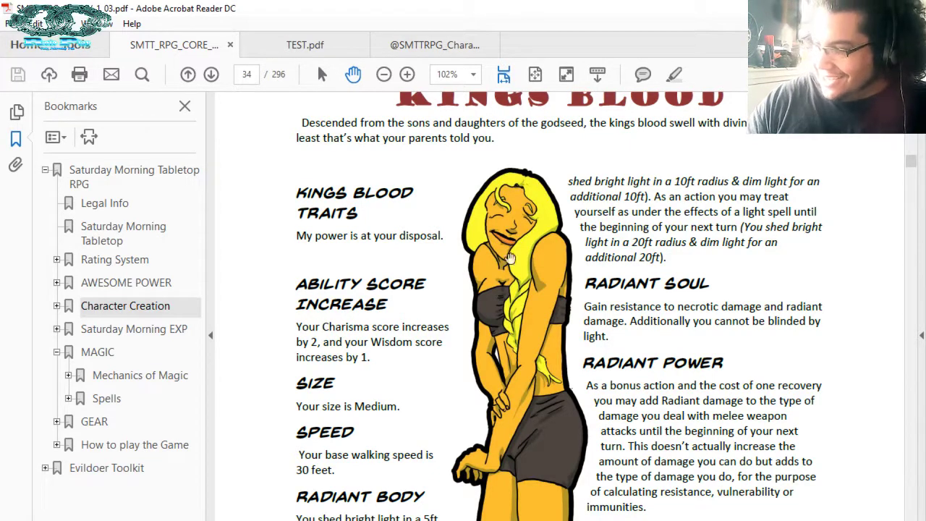
{"action": "scroll", "coordinate": [394, 282], "scroll_direction": "down", "scroll_amount": 13}
{"action": "scroll", "coordinate": [394, 282], "scroll_direction": "down", "scroll_amount": 9}
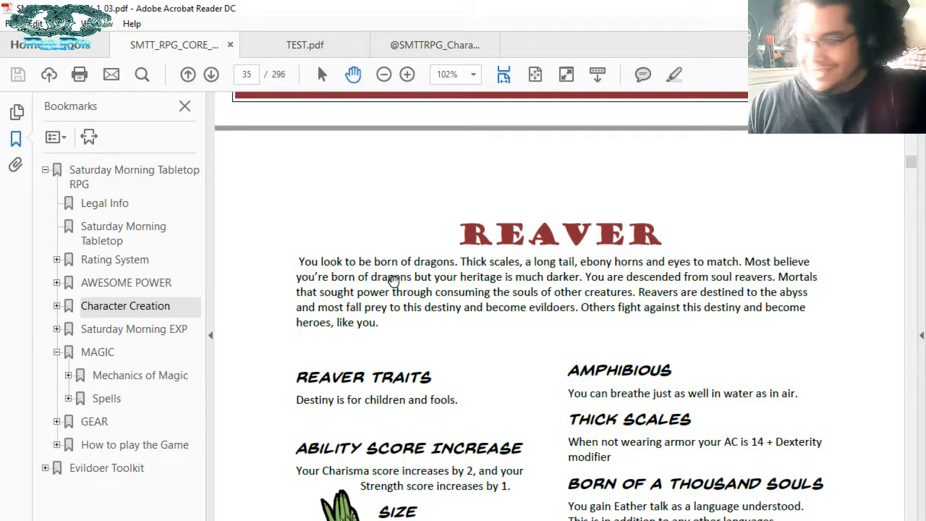
Examine the Reaver traits on page 35 and the full illustration of the green, long-tailed Reaver
{"action": "scroll", "coordinate": [393, 281], "scroll_direction": "down", "scroll_amount": 11}
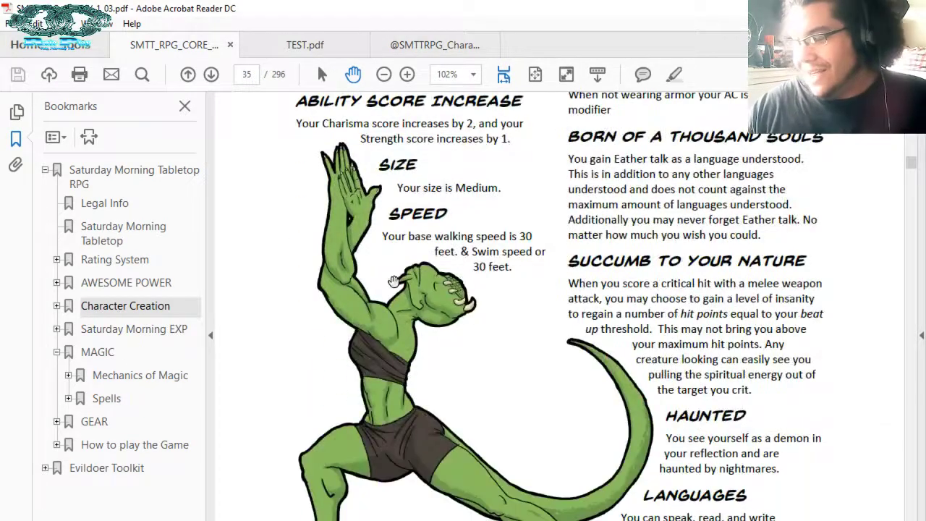
{"action": "scroll", "coordinate": [394, 281], "scroll_direction": "down", "scroll_amount": 1}
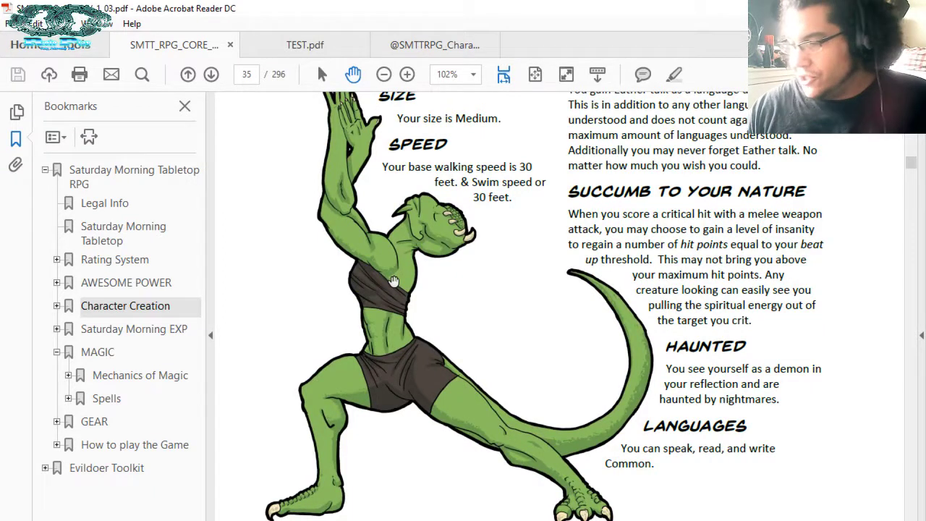
{"action": "scroll", "coordinate": [393, 281], "scroll_direction": "up", "scroll_amount": 3}
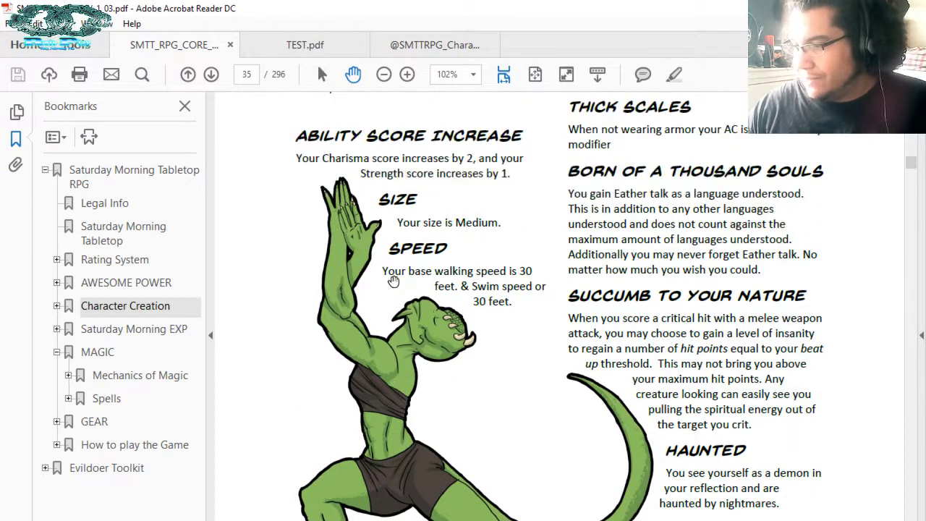
{"action": "scroll", "coordinate": [393, 280], "scroll_direction": "up", "scroll_amount": 2}
{"action": "scroll", "coordinate": [392, 281], "scroll_direction": "down", "scroll_amount": 2}
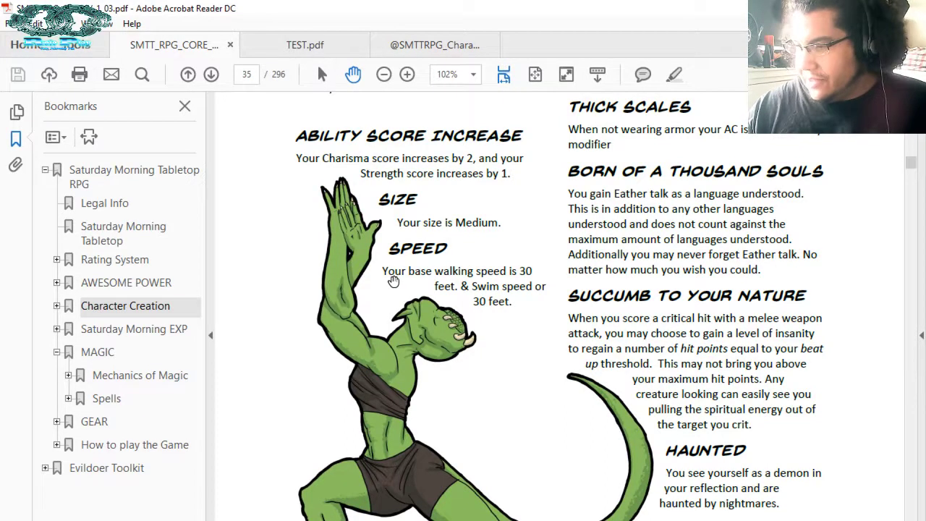
{"action": "scroll", "coordinate": [393, 280], "scroll_direction": "down", "scroll_amount": 1}
{"action": "scroll", "coordinate": [393, 281], "scroll_direction": "down", "scroll_amount": 1}
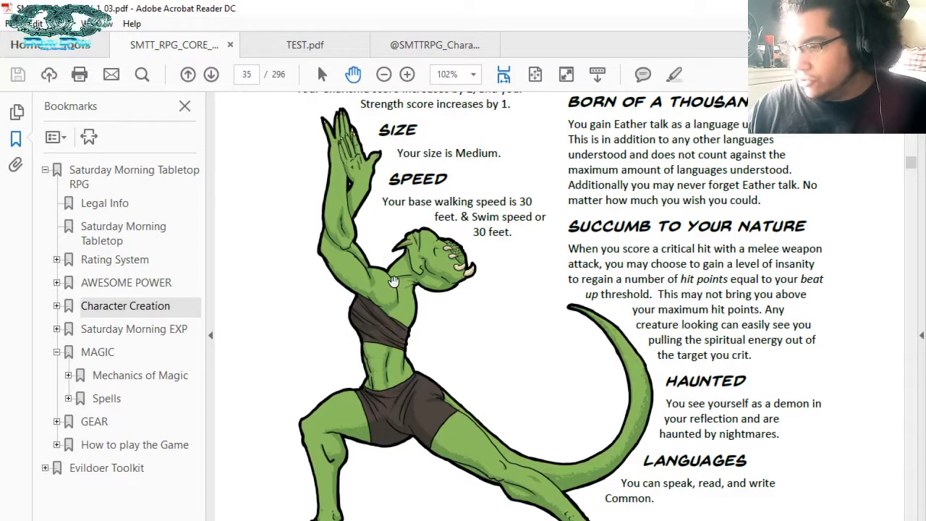
{"action": "scroll", "coordinate": [393, 280], "scroll_direction": "down", "scroll_amount": 1}
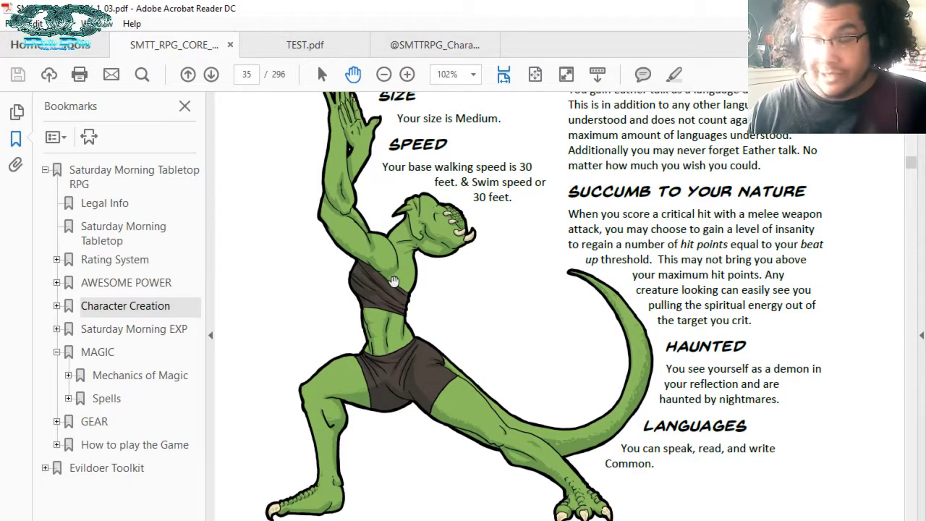
Examine the Orc traits and the Orc illustration on page 36
{"action": "scroll", "coordinate": [392, 280], "scroll_direction": "down", "scroll_amount": 19}
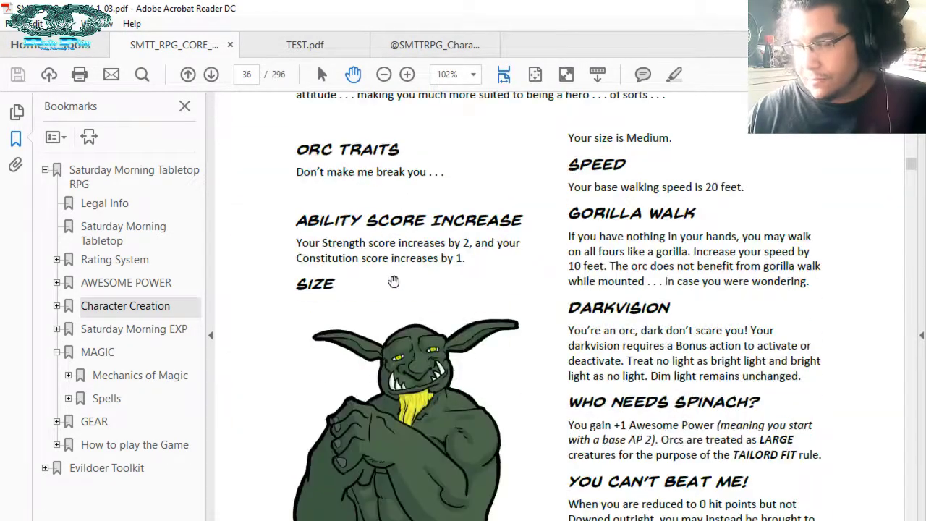
{"action": "scroll", "coordinate": [393, 280], "scroll_direction": "down", "scroll_amount": 5}
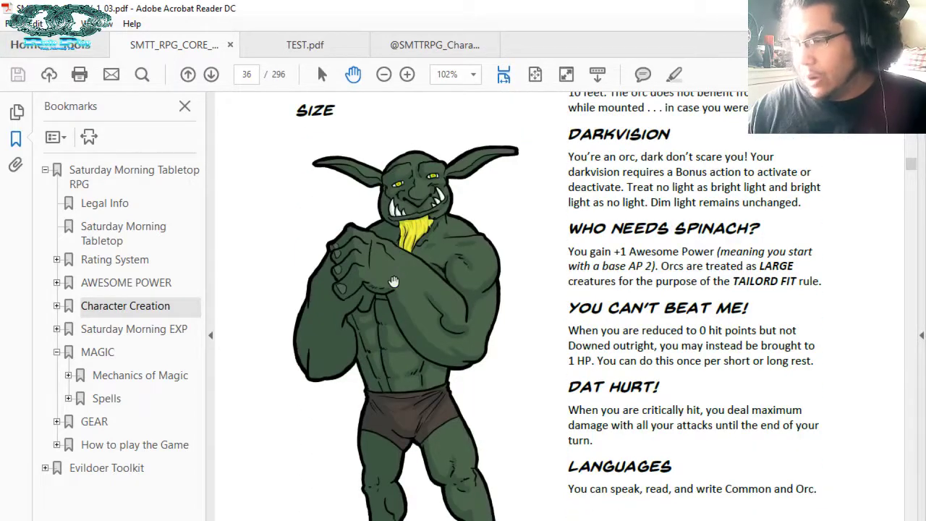
{"action": "scroll", "coordinate": [393, 281], "scroll_direction": "down", "scroll_amount": 1}
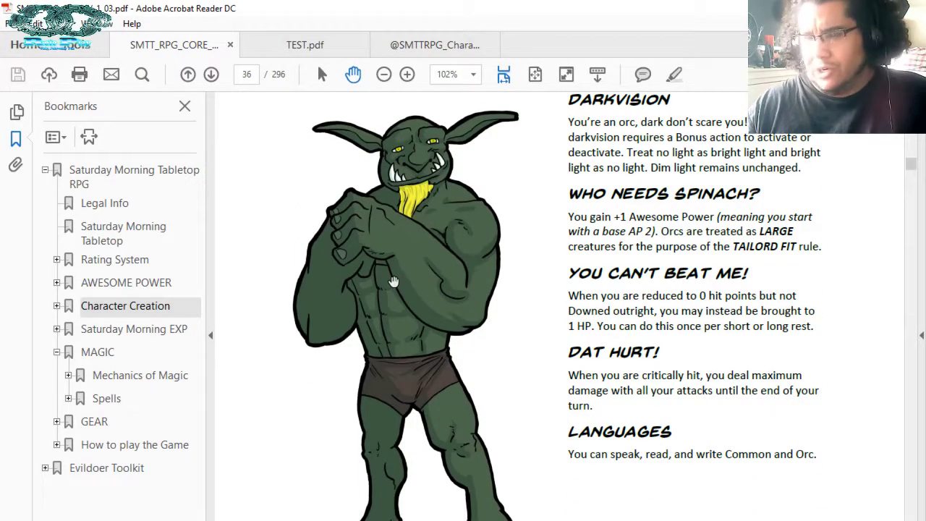
{"action": "scroll", "coordinate": [393, 280], "scroll_direction": "down", "scroll_amount": 4}
{"action": "scroll", "coordinate": [393, 281], "scroll_direction": "up", "scroll_amount": 4}
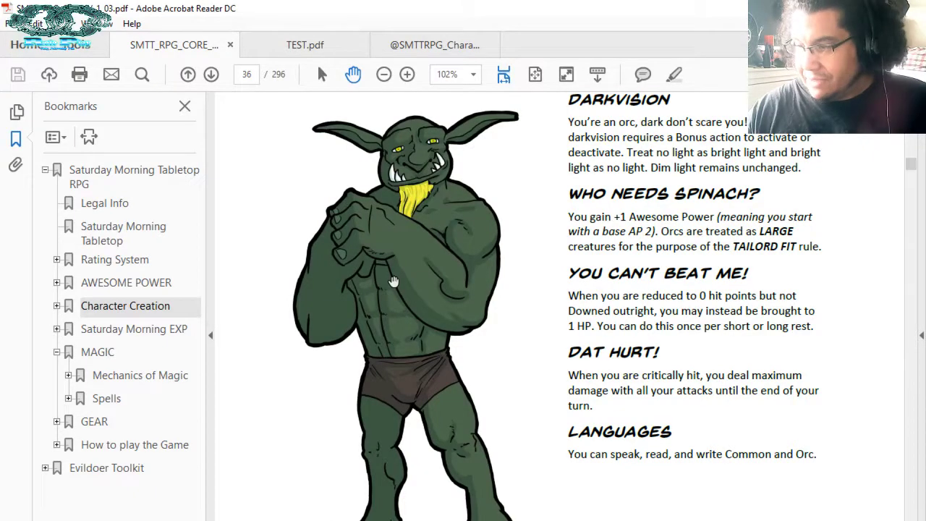
Browse the Wildman and Yeti traits on page 37 and the Tao-Samott and Oni illustrations on page 38
{"action": "scroll", "coordinate": [393, 281], "scroll_direction": "down", "scroll_amount": 18}
{"action": "scroll", "coordinate": [393, 281], "scroll_direction": "up", "scroll_amount": 1}
{"action": "scroll", "coordinate": [392, 280], "scroll_direction": "down", "scroll_amount": 19}
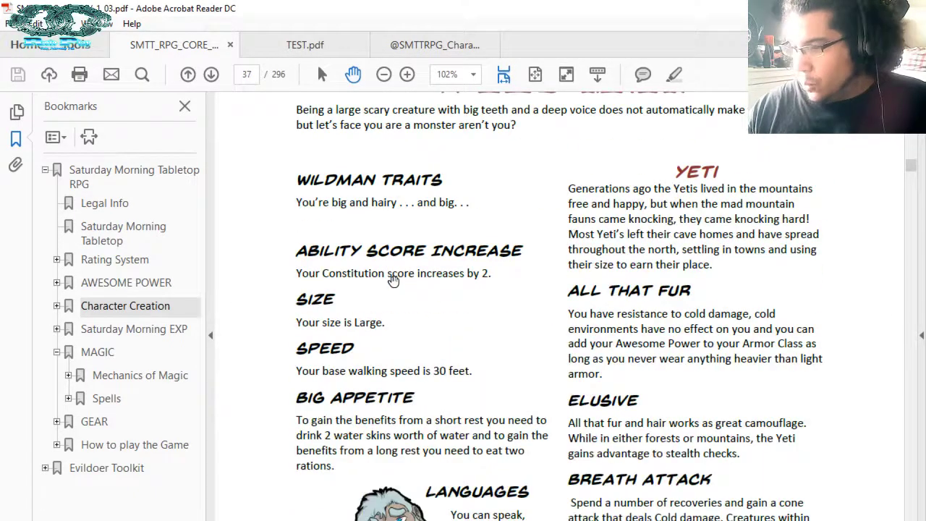
{"action": "scroll", "coordinate": [384, 288], "scroll_direction": "down", "scroll_amount": 13}
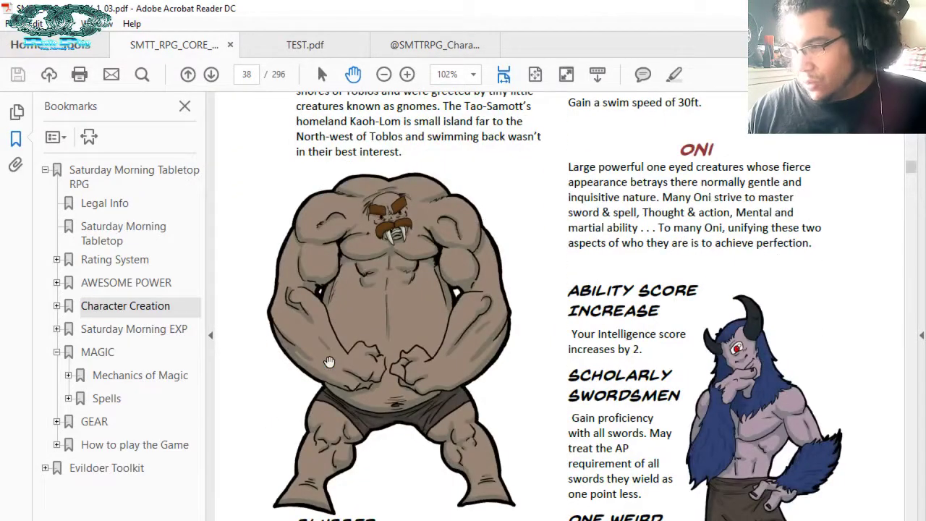
{"action": "scroll", "coordinate": [329, 361], "scroll_direction": "down", "scroll_amount": 5}
{"action": "scroll", "coordinate": [329, 362], "scroll_direction": "down", "scroll_amount": 2}
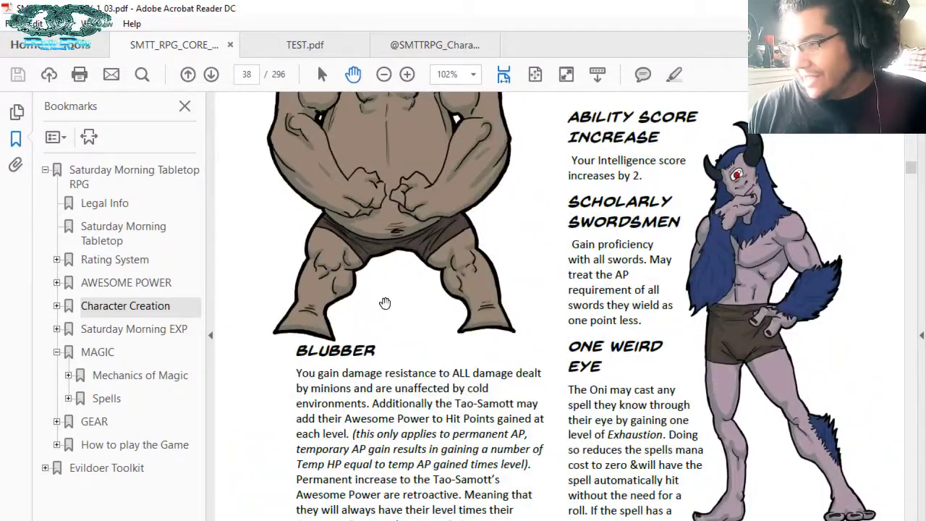
Examine the Ogre subrace and its illustration on page 39, and continue past the end of that page
{"action": "scroll", "coordinate": [298, 353], "scroll_direction": "down", "scroll_amount": 14}
{"action": "scroll", "coordinate": [297, 353], "scroll_direction": "down", "scroll_amount": 6}
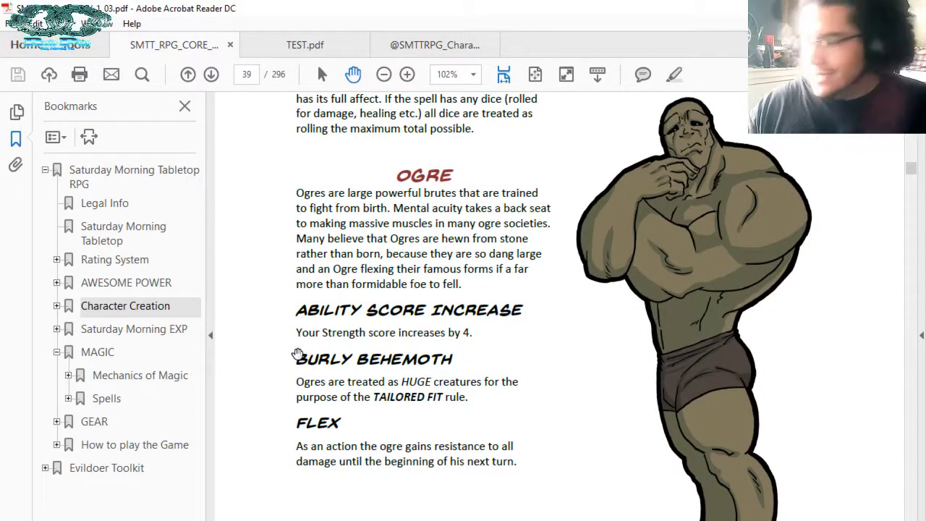
{"action": "scroll", "coordinate": [297, 353], "scroll_direction": "down", "scroll_amount": 3}
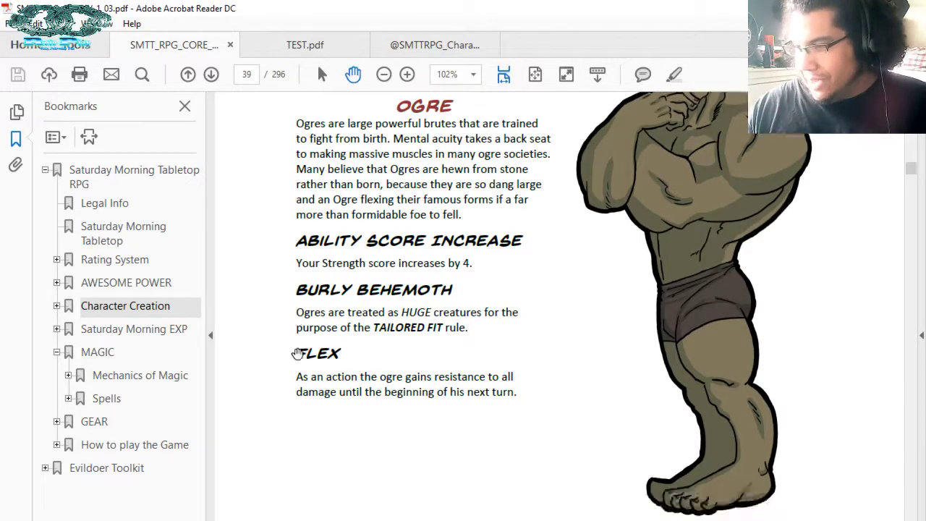
{"action": "scroll", "coordinate": [297, 353], "scroll_direction": "up", "scroll_amount": 2}
{"action": "scroll", "coordinate": [297, 353], "scroll_direction": "down", "scroll_amount": 9}
{"action": "scroll", "coordinate": [297, 353], "scroll_direction": "down", "scroll_amount": 20}
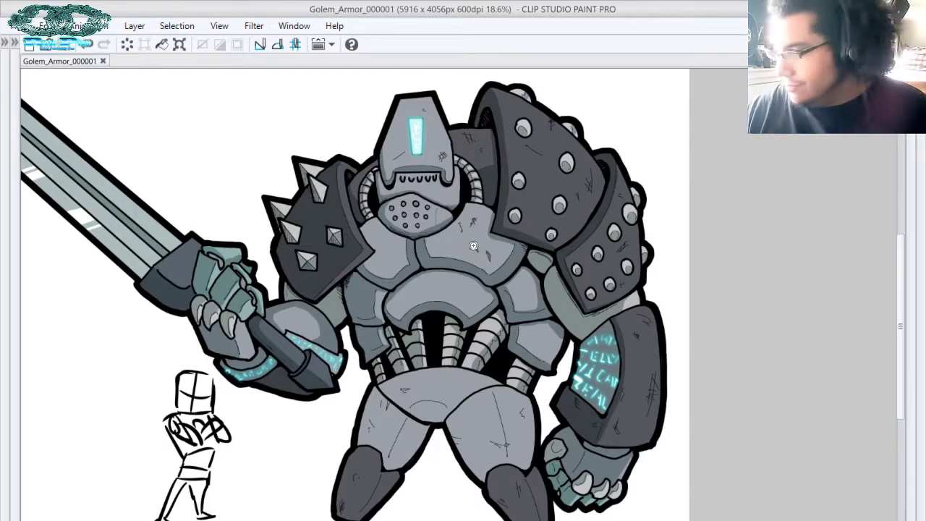
Switch to Clip Studio Paint and shade the inner part of the golem's thigh and knee guard on the empty-hand side
{"action": "left_click", "coordinate": [473, 429]}
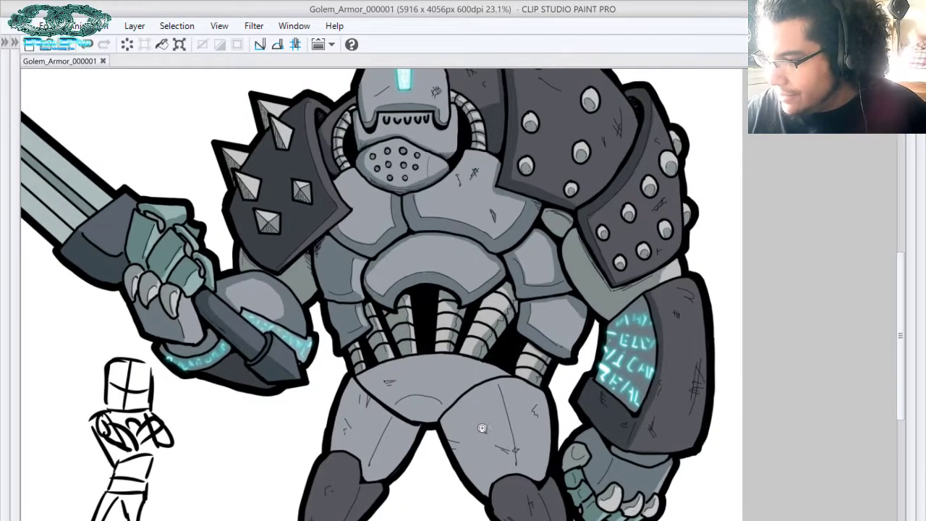
{"action": "left_click", "coordinate": [474, 420]}
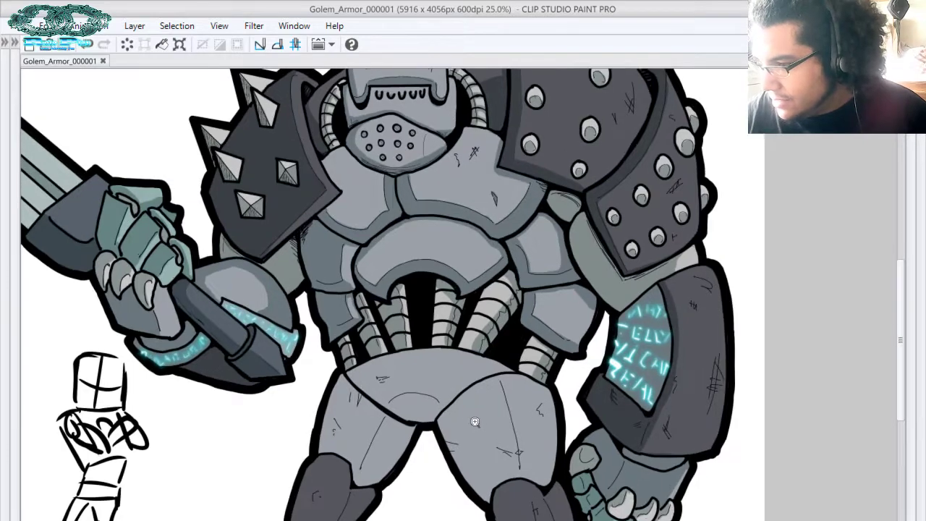
{"action": "left_click_drag", "start_coordinate": [472, 421], "coordinate": [510, 334]}
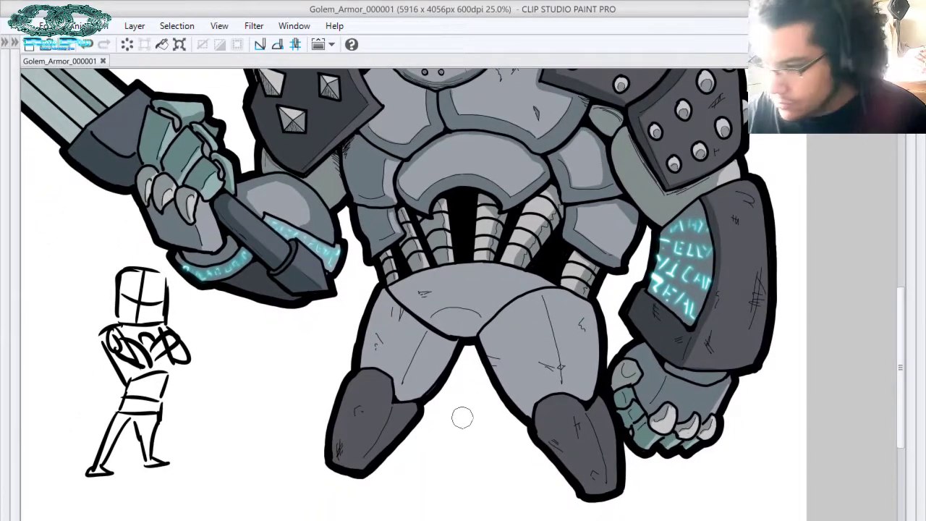
{"action": "left_click_drag", "start_coordinate": [552, 228], "coordinate": [502, 167]}
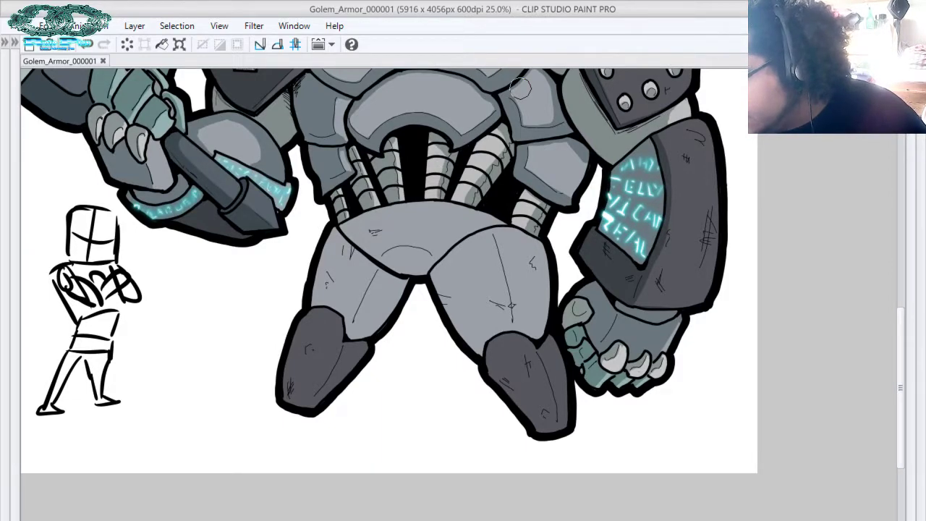
{"action": "mouse_move", "coordinate": [496, 233]}
{"action": "left_mouse_down"}
{"action": "mouse_move", "coordinate": [507, 330]}
{"action": "mouse_move", "coordinate": [497, 326]}
{"action": "mouse_move", "coordinate": [480, 350]}
{"action": "mouse_move", "coordinate": [499, 330]}
{"action": "mouse_move", "coordinate": [489, 240]}
{"action": "mouse_move", "coordinate": [481, 236]}
{"action": "mouse_move", "coordinate": [441, 273]}
{"action": "mouse_move", "coordinate": [457, 250]}
{"action": "mouse_move", "coordinate": [491, 242]}
{"action": "mouse_move", "coordinate": [495, 305]}
{"action": "mouse_move", "coordinate": [471, 271]}
{"action": "mouse_move", "coordinate": [461, 280]}
{"action": "mouse_move", "coordinate": [441, 270]}
{"action": "mouse_move", "coordinate": [438, 286]}
{"action": "mouse_move", "coordinate": [479, 339]}
{"action": "mouse_move", "coordinate": [479, 305]}
{"action": "mouse_move", "coordinate": [455, 261]}
{"action": "mouse_move", "coordinate": [439, 267]}
{"action": "mouse_move", "coordinate": [492, 230]}
{"action": "mouse_move", "coordinate": [477, 253]}
{"action": "mouse_move", "coordinate": [489, 232]}
{"action": "mouse_move", "coordinate": [509, 309]}
{"action": "mouse_move", "coordinate": [485, 321]}
{"action": "mouse_move", "coordinate": [502, 206]}
{"action": "mouse_move", "coordinate": [513, 334]}
{"action": "mouse_move", "coordinate": [523, 342]}
{"action": "mouse_move", "coordinate": [493, 349]}
{"action": "mouse_move", "coordinate": [544, 433]}
{"action": "mouse_move", "coordinate": [495, 361]}
{"action": "mouse_move", "coordinate": [517, 366]}
{"action": "mouse_move", "coordinate": [506, 343]}
{"action": "mouse_move", "coordinate": [532, 362]}
{"action": "mouse_move", "coordinate": [543, 411]}
{"action": "mouse_move", "coordinate": [518, 342]}
{"action": "mouse_move", "coordinate": [537, 361]}
{"action": "mouse_move", "coordinate": [537, 400]}
{"action": "mouse_move", "coordinate": [518, 335]}
{"action": "mouse_move", "coordinate": [532, 352]}
{"action": "mouse_move", "coordinate": [541, 403]}
{"action": "mouse_move", "coordinate": [524, 368]}
{"action": "mouse_move", "coordinate": [528, 394]}
{"action": "mouse_move", "coordinate": [496, 355]}
{"action": "mouse_move", "coordinate": [502, 391]}
{"action": "mouse_move", "coordinate": [502, 350]}
{"action": "mouse_move", "coordinate": [529, 393]}
{"action": "mouse_move", "coordinate": [536, 369]}
{"action": "left_mouse_up"}
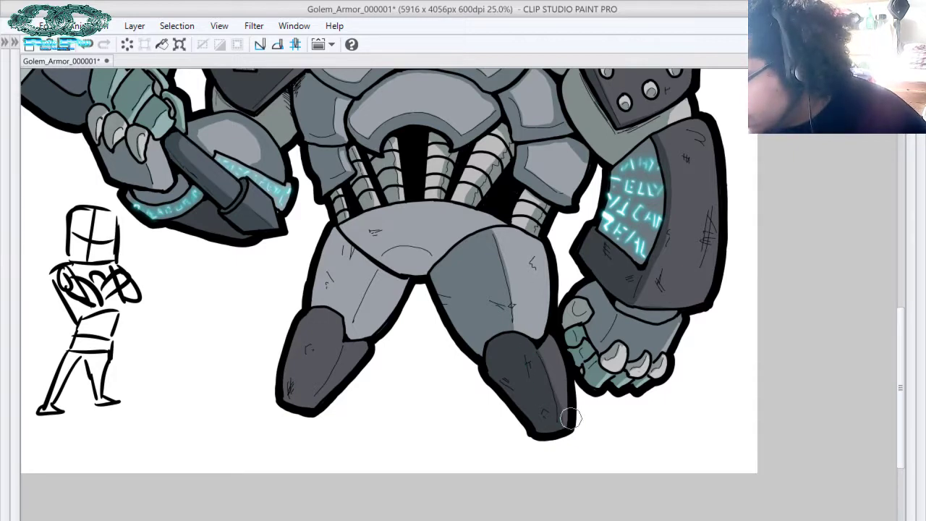
{"action": "left_click_drag", "start_coordinate": [481, 350], "coordinate": [591, 361]}
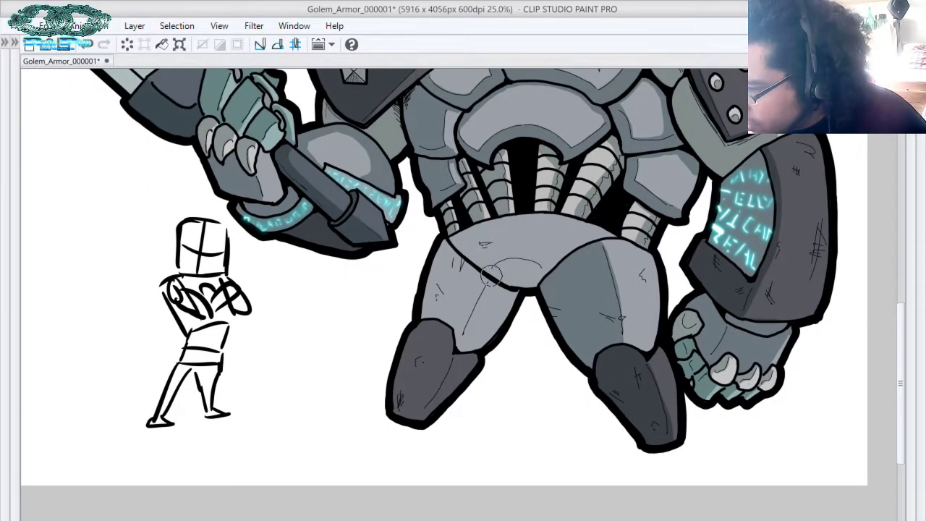
Shade the golem's sword-side thigh and knee guard, undoing the first shading attempt on the outer thigh
{"action": "mouse_move", "coordinate": [489, 281]}
{"action": "left_mouse_down"}
{"action": "mouse_move", "coordinate": [457, 342]}
{"action": "mouse_move", "coordinate": [480, 274]}
{"action": "mouse_move", "coordinate": [441, 249]}
{"action": "mouse_move", "coordinate": [426, 313]}
{"action": "mouse_move", "coordinate": [439, 294]}
{"action": "mouse_move", "coordinate": [448, 326]}
{"action": "mouse_move", "coordinate": [457, 311]}
{"action": "mouse_move", "coordinate": [452, 269]}
{"action": "mouse_move", "coordinate": [439, 315]}
{"action": "left_mouse_up"}
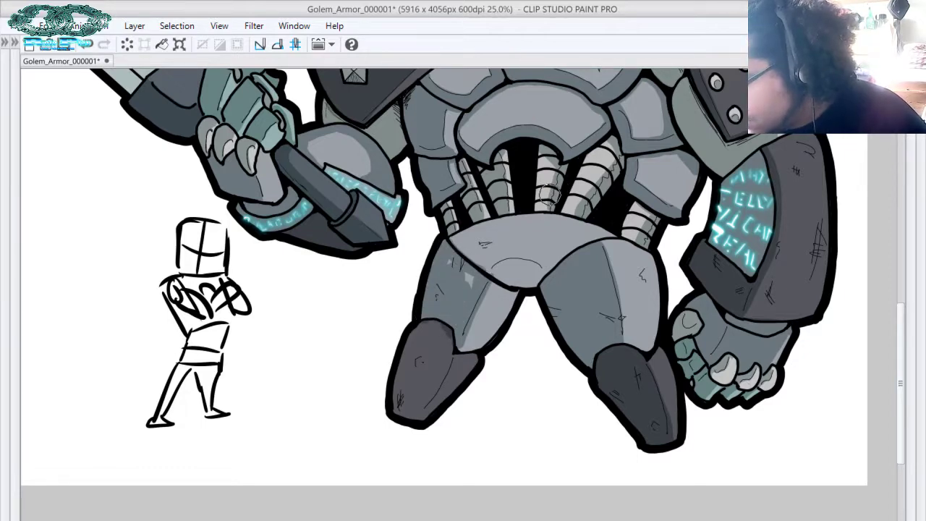
{"action": "key", "text": "ctrl+z"}
{"action": "left_click_drag", "start_coordinate": [486, 281], "coordinate": [467, 337]}
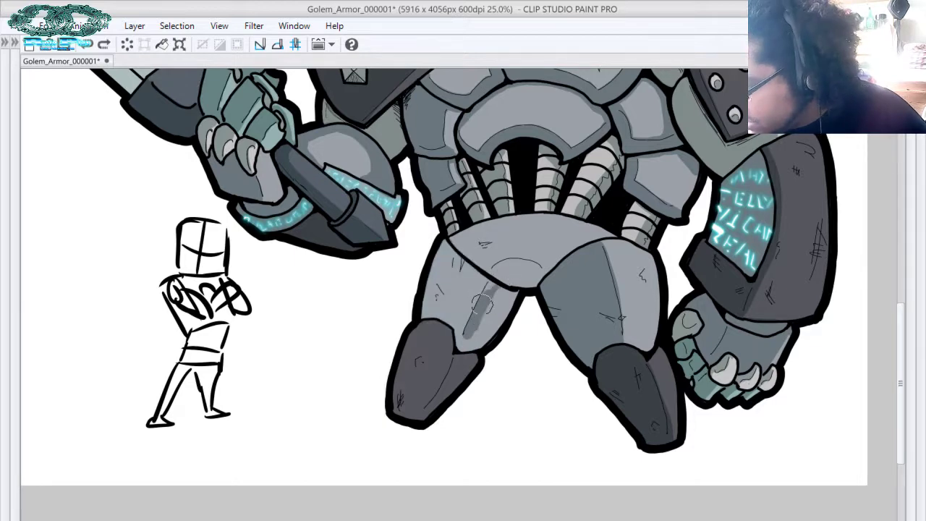
{"action": "mouse_move", "coordinate": [482, 301]}
{"action": "left_mouse_down"}
{"action": "mouse_move", "coordinate": [464, 344]}
{"action": "mouse_move", "coordinate": [481, 339]}
{"action": "mouse_move", "coordinate": [509, 305]}
{"action": "mouse_move", "coordinate": [493, 290]}
{"action": "mouse_move", "coordinate": [497, 316]}
{"action": "mouse_move", "coordinate": [492, 293]}
{"action": "mouse_move", "coordinate": [479, 327]}
{"action": "mouse_move", "coordinate": [495, 282]}
{"action": "mouse_move", "coordinate": [458, 337]}
{"action": "left_mouse_up"}
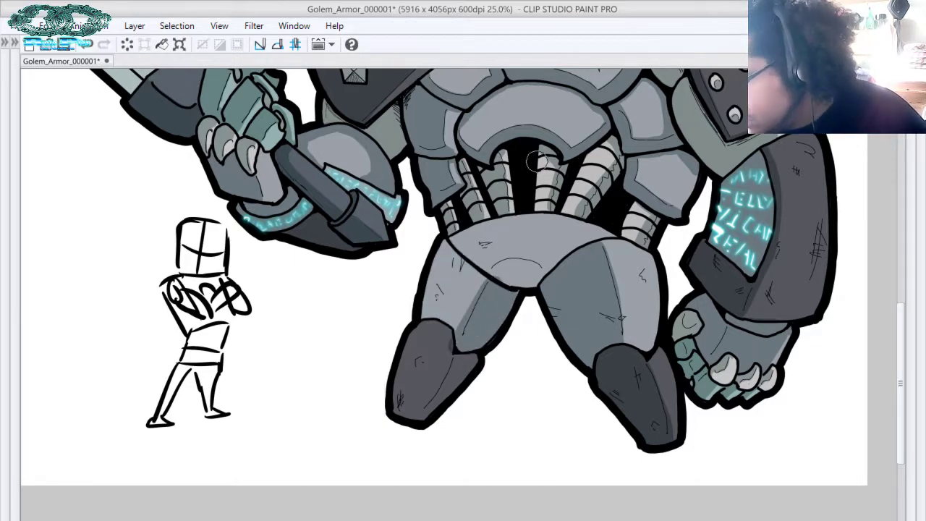
{"action": "mouse_move", "coordinate": [445, 259]}
{"action": "left_mouse_down"}
{"action": "mouse_move", "coordinate": [483, 277]}
{"action": "mouse_move", "coordinate": [454, 259]}
{"action": "mouse_move", "coordinate": [488, 313]}
{"action": "mouse_move", "coordinate": [448, 290]}
{"action": "mouse_move", "coordinate": [468, 297]}
{"action": "mouse_move", "coordinate": [446, 291]}
{"action": "mouse_move", "coordinate": [427, 349]}
{"action": "mouse_move", "coordinate": [435, 265]}
{"action": "mouse_move", "coordinate": [396, 361]}
{"action": "mouse_move", "coordinate": [408, 430]}
{"action": "mouse_move", "coordinate": [439, 326]}
{"action": "mouse_move", "coordinate": [459, 372]}
{"action": "left_mouse_up"}
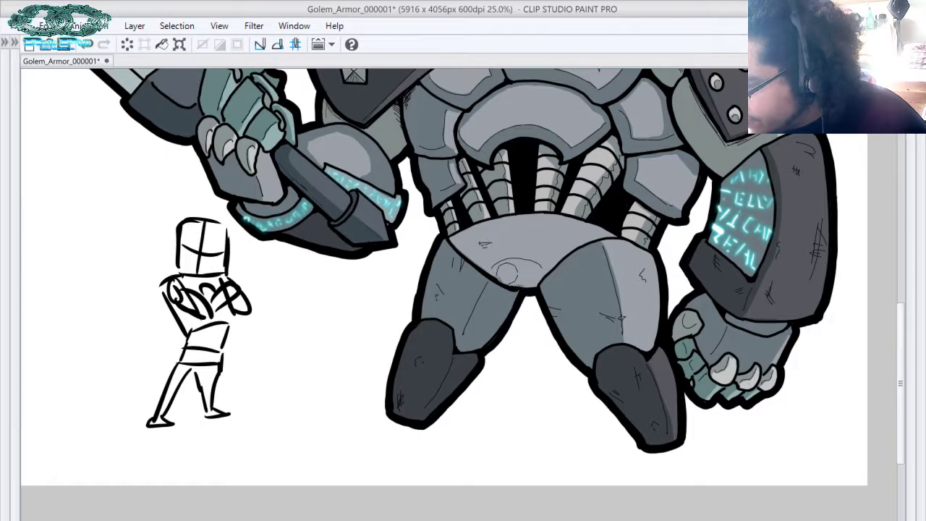
Shade the curved recess of the pelvis plate and darken the scratch marks on the pelvis, empty-hand-side thigh, shoulder plates and forearm
{"action": "mouse_move", "coordinate": [523, 251]}
{"action": "left_mouse_down"}
{"action": "mouse_move", "coordinate": [493, 273]}
{"action": "mouse_move", "coordinate": [518, 283]}
{"action": "mouse_move", "coordinate": [527, 283]}
{"action": "mouse_move", "coordinate": [500, 275]}
{"action": "mouse_move", "coordinate": [528, 283]}
{"action": "mouse_move", "coordinate": [516, 271]}
{"action": "mouse_move", "coordinate": [546, 274]}
{"action": "mouse_move", "coordinate": [498, 273]}
{"action": "left_mouse_up"}
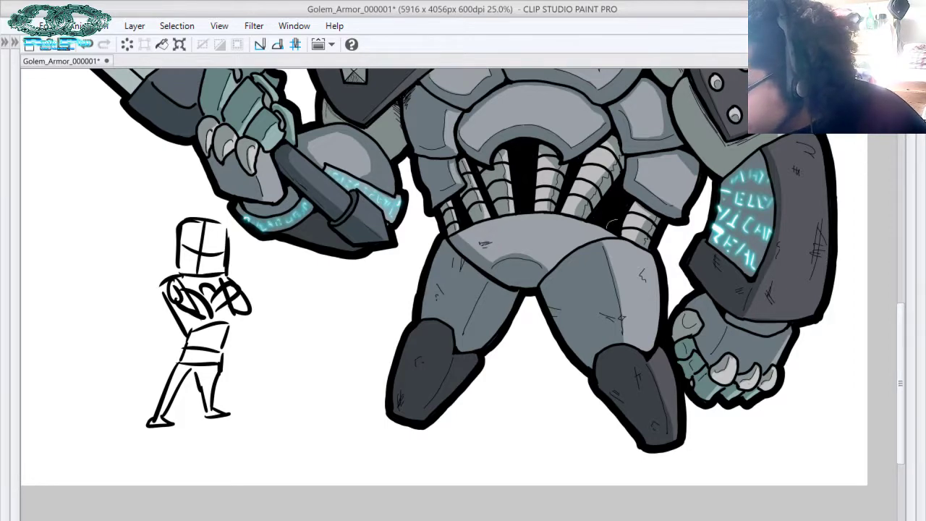
{"action": "left_click_drag", "start_coordinate": [627, 299], "coordinate": [645, 301]}
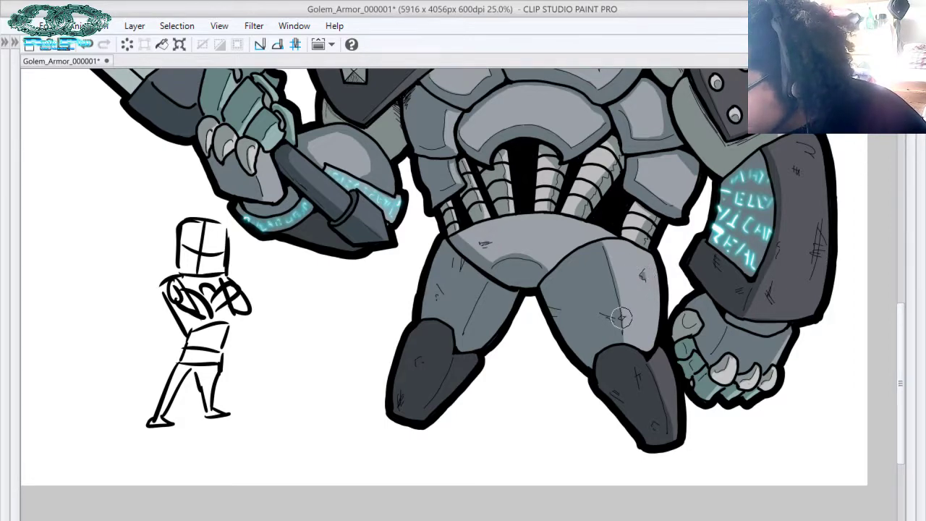
{"action": "left_click_drag", "start_coordinate": [676, 234], "coordinate": [644, 384]}
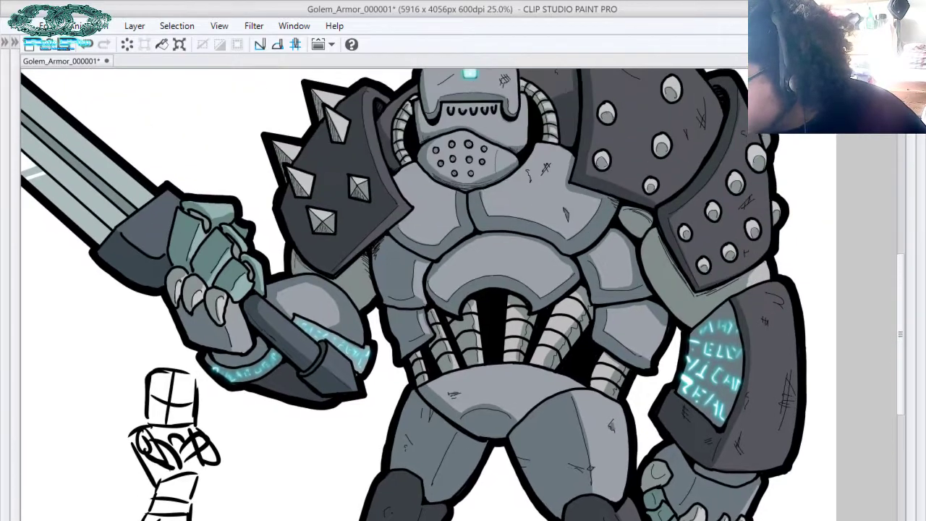
{"action": "left_click_drag", "start_coordinate": [687, 183], "coordinate": [639, 256]}
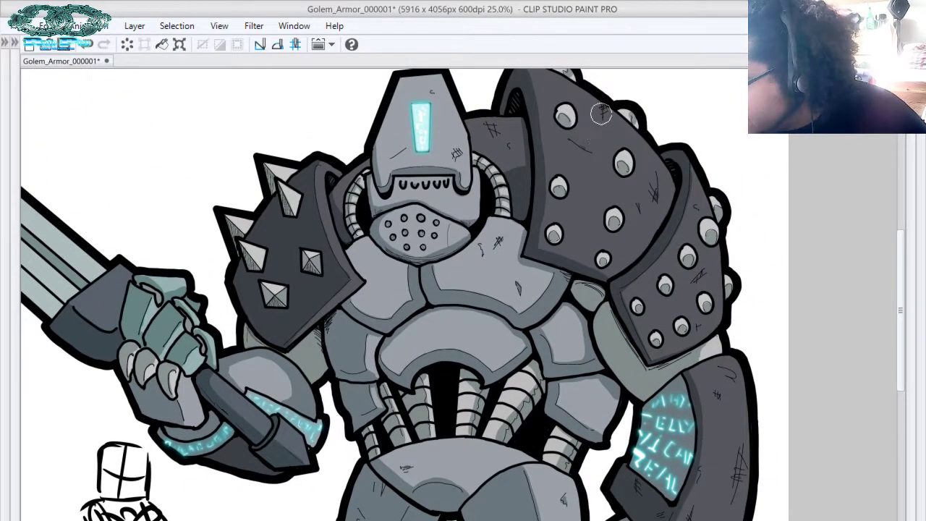
{"action": "left_click_drag", "start_coordinate": [678, 181], "coordinate": [606, 138]}
{"action": "left_click_drag", "start_coordinate": [620, 239], "coordinate": [631, 230]}
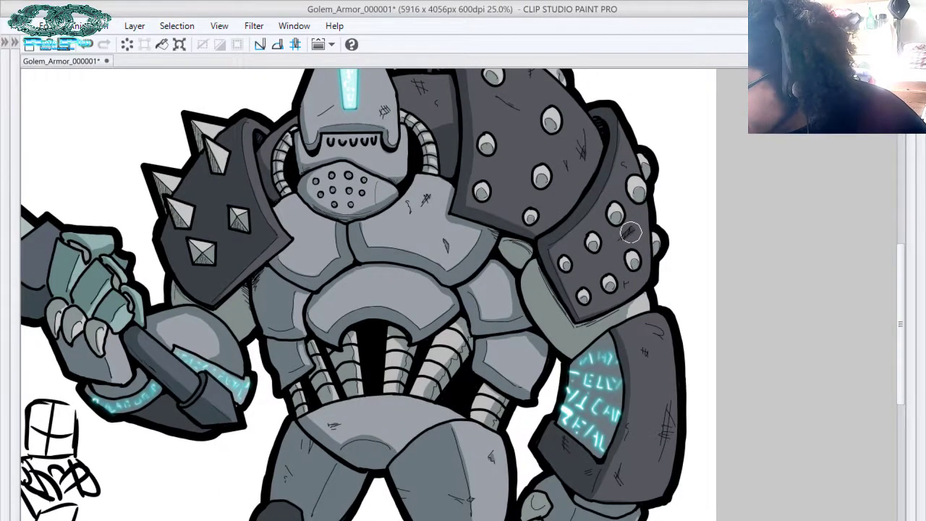
{"action": "mouse_move", "coordinate": [624, 287]}
{"action": "left_mouse_down"}
{"action": "mouse_move", "coordinate": [599, 227]}
{"action": "mouse_move", "coordinate": [631, 279]}
{"action": "mouse_move", "coordinate": [610, 177]}
{"action": "left_mouse_up"}
{"action": "left_click_drag", "start_coordinate": [567, 330], "coordinate": [561, 342]}
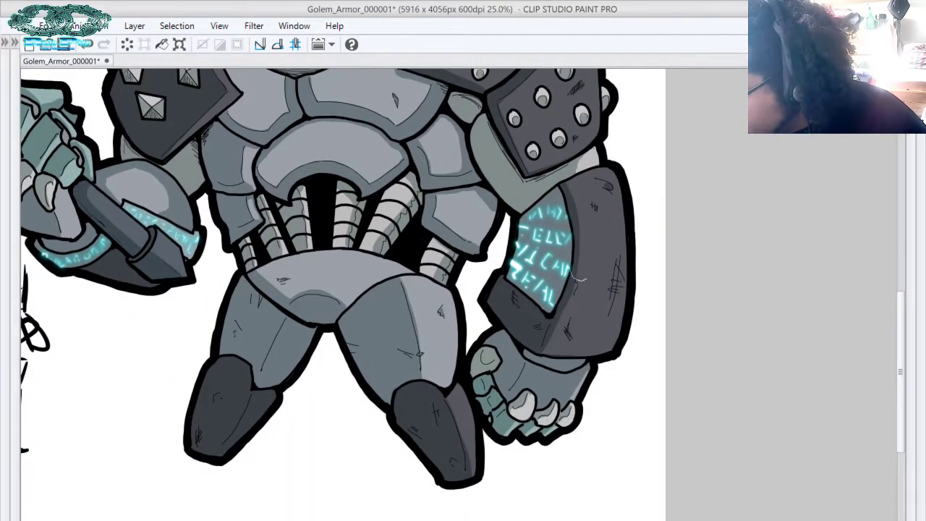
Touch up the small scratch on the golem's sword-side outer thigh, undoing the stray first mark near the hip
{"action": "left_click_drag", "start_coordinate": [592, 184], "coordinate": [702, 138]}
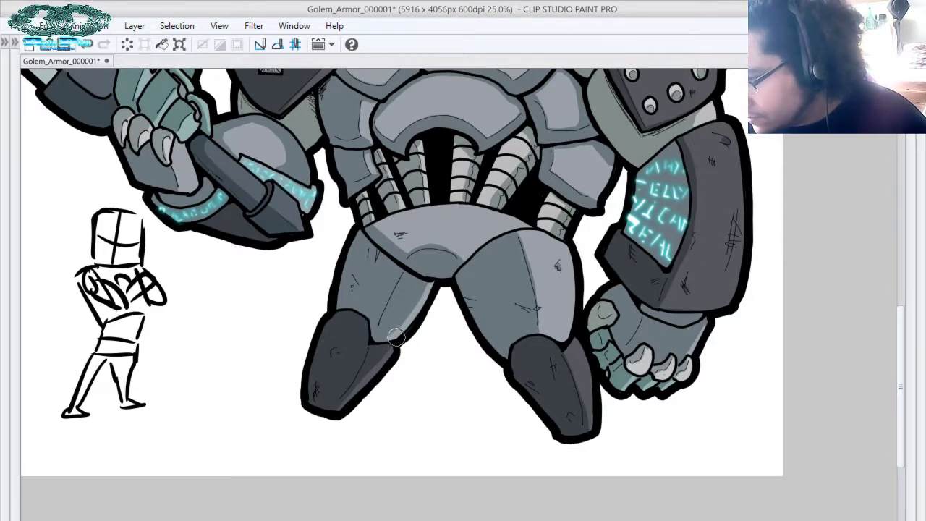
{"action": "left_click_drag", "start_coordinate": [497, 274], "coordinate": [528, 284]}
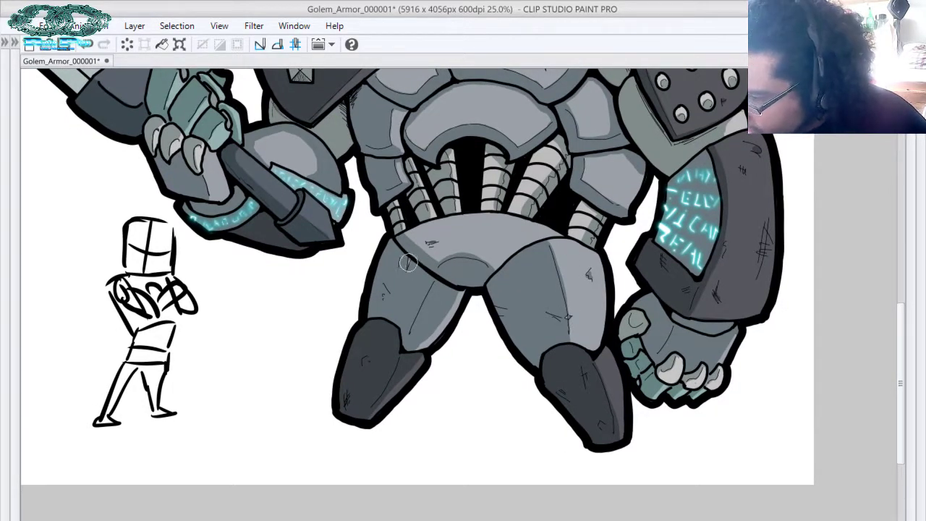
{"action": "key", "text": "ctrl+z"}
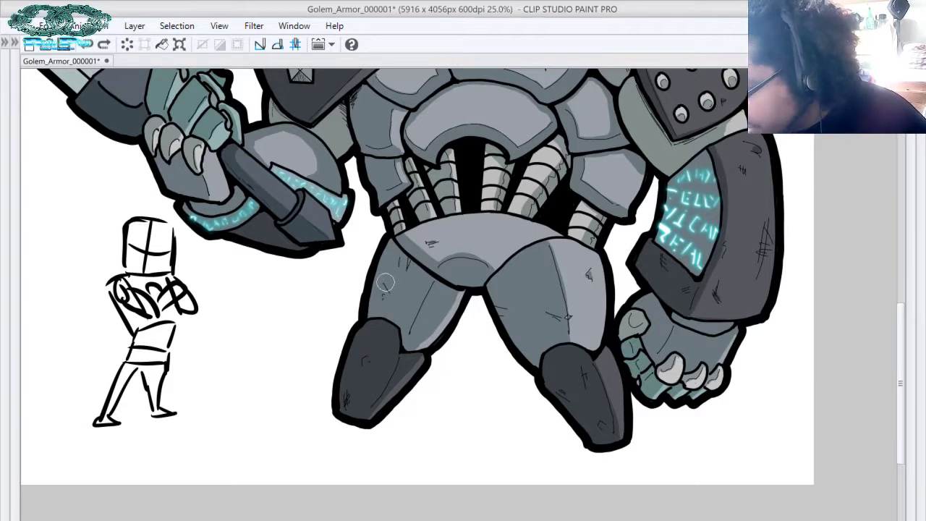
{"action": "left_click", "coordinate": [388, 287]}
Bring back the hidden tool and layer palettes and save the golem illustration
{"action": "mouse_move", "coordinate": [479, 246]}
{"action": "left_mouse_down"}
{"action": "mouse_move", "coordinate": [593, 394]}
{"action": "mouse_move", "coordinate": [613, 383]}
{"action": "left_mouse_up"}
{"action": "left_click_drag", "start_coordinate": [568, 208], "coordinate": [577, 253]}
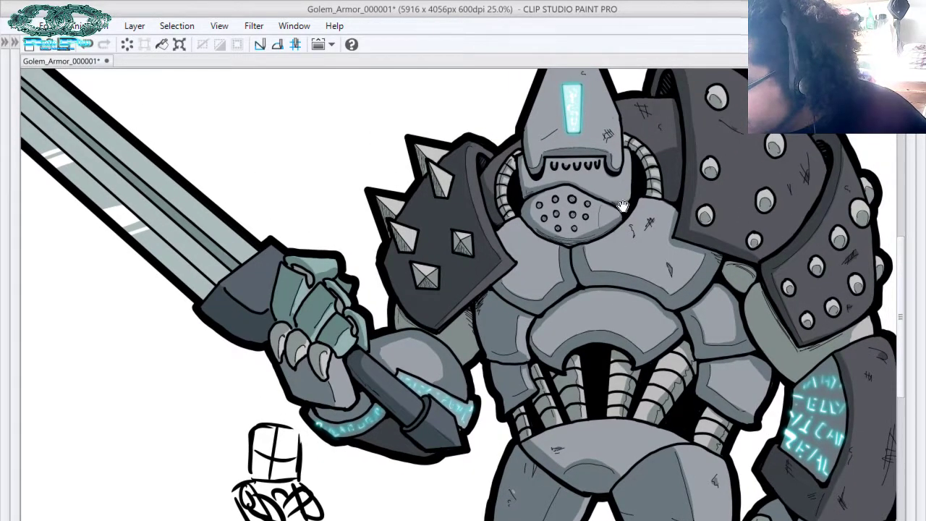
{"action": "left_click_drag", "start_coordinate": [668, 213], "coordinate": [546, 127]}
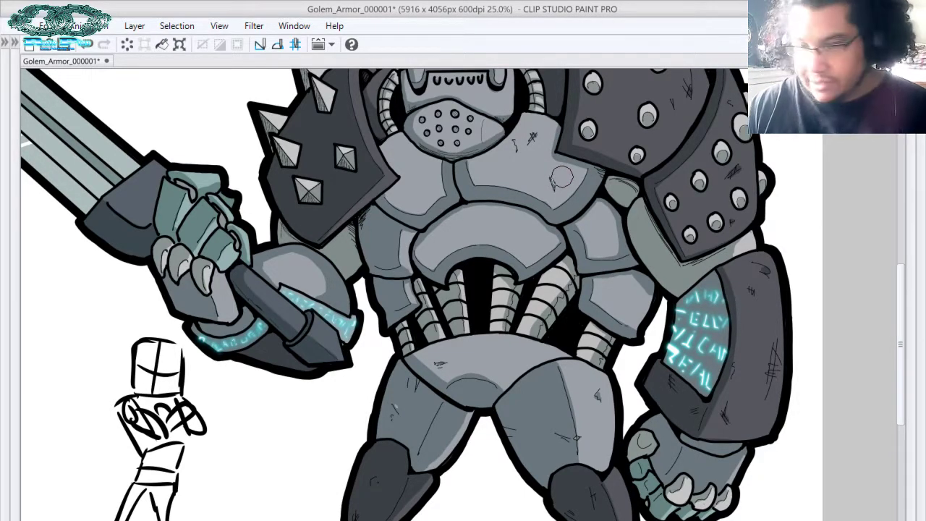
{"action": "key", "text": "Tab"}
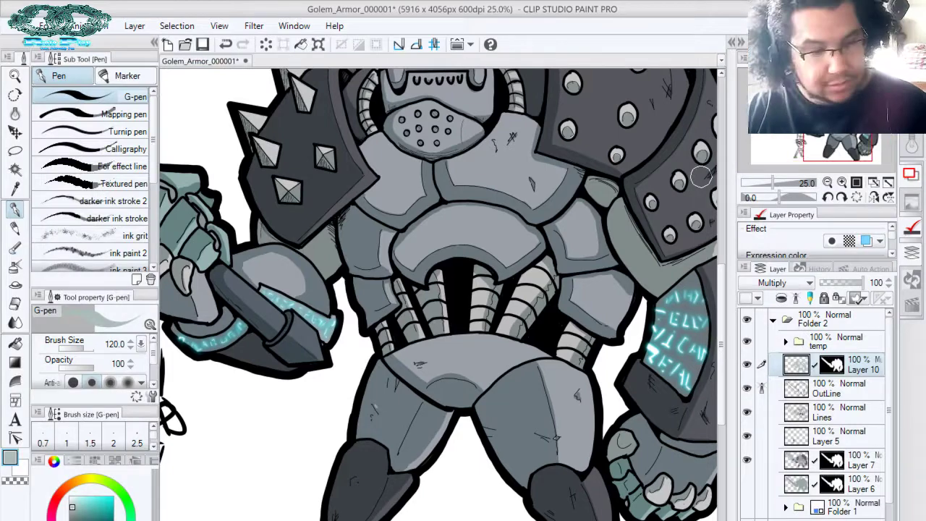
{"action": "left_click", "coordinate": [18, 29]}
{"action": "left_click", "coordinate": [58, 139]}
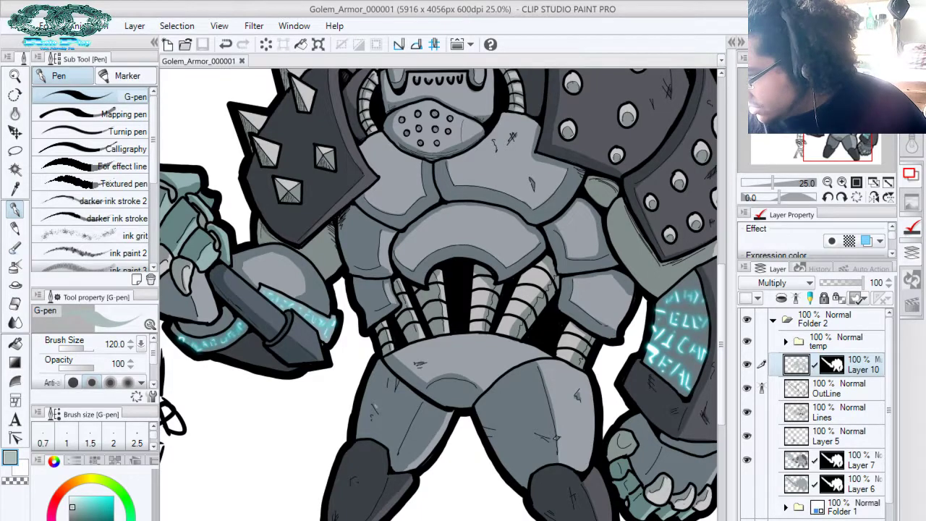
Create a new layer above Layer 10, select the painted shading areas, and fill them with orange
{"action": "key", "text": "ctrl+shift+n"}
{"action": "left_click", "coordinate": [811, 509], "text": "ctrl"}
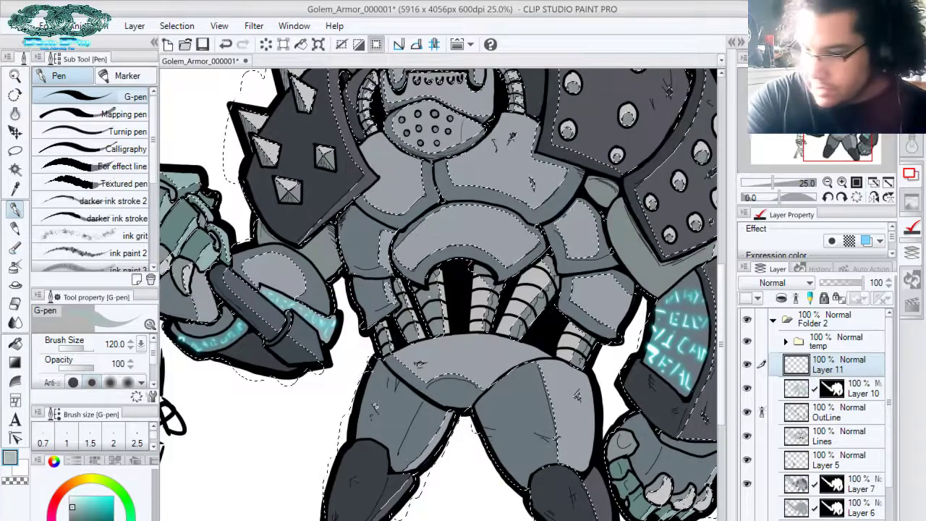
{"action": "left_click", "coordinate": [66, 485]}
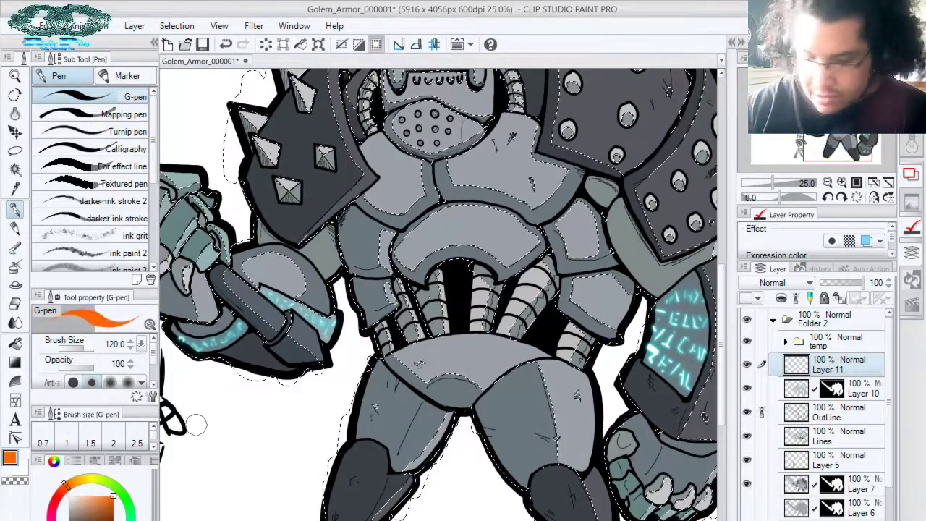
{"action": "key", "text": "alt+BackSpace"}
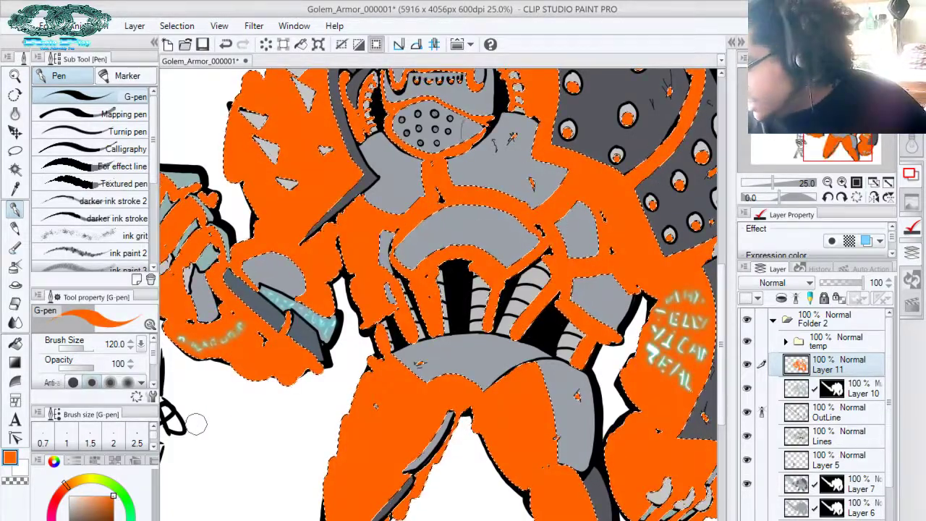
Trim the orange fill to the golem's silhouette and mask the new layer to the trimmed shading areas
{"action": "left_click", "coordinate": [829, 391], "text": "ctrl"}
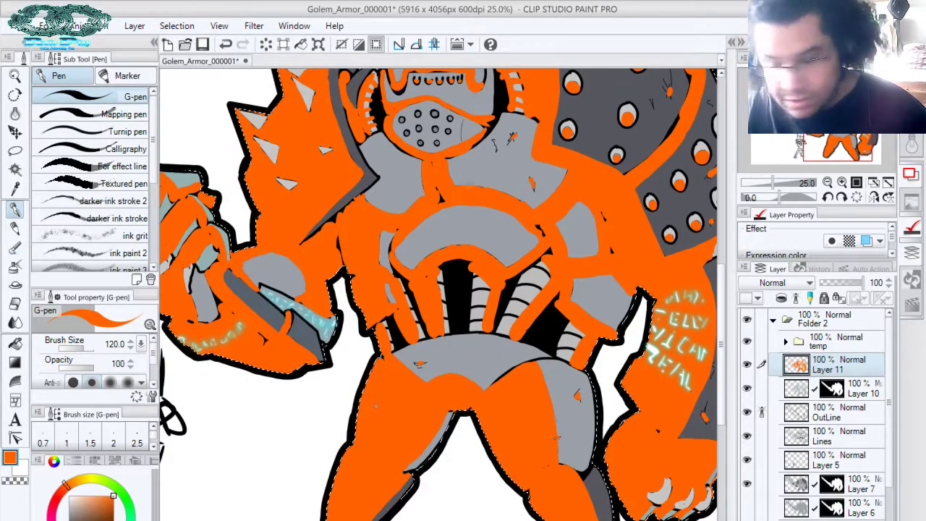
{"action": "key", "text": "ctrl+d"}
{"action": "key", "text": "ctrl+shift+d"}
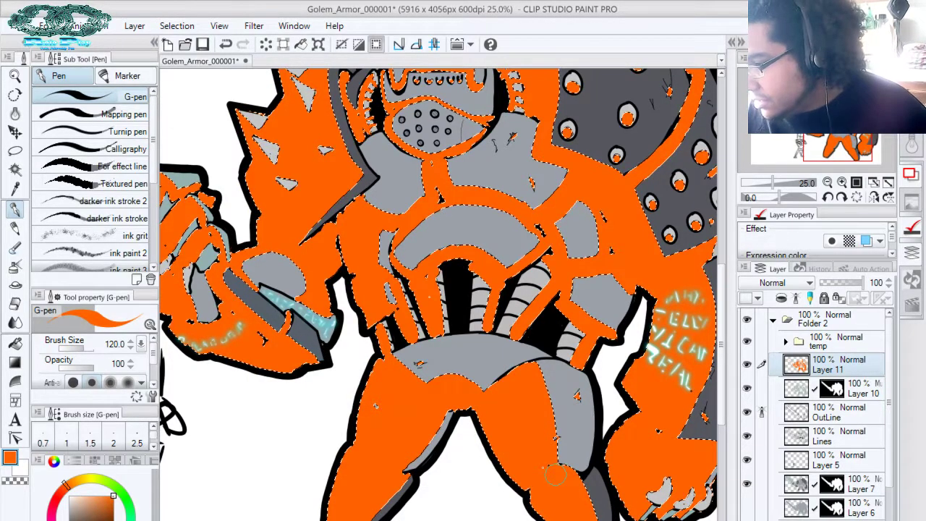
{"action": "left_click", "coordinate": [856, 298]}
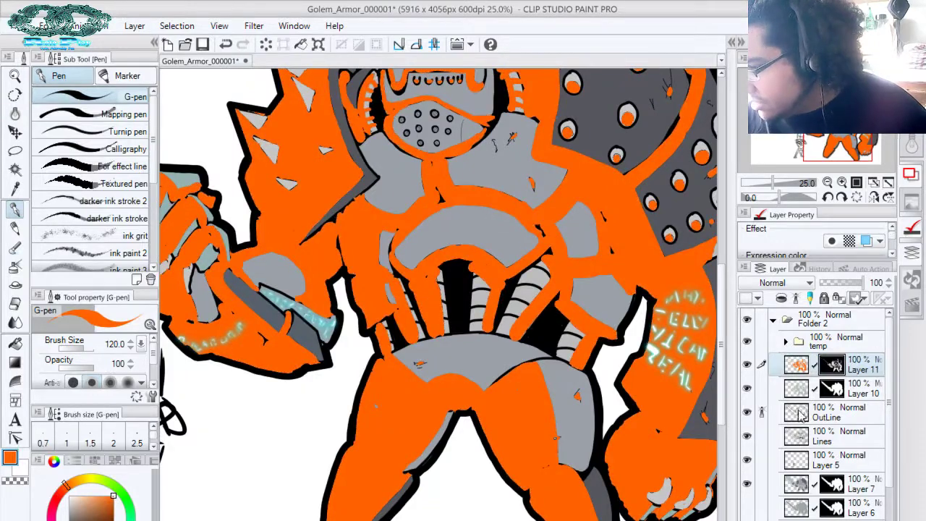
Clear the orange fill from the new layer while keeping its mask, undoing the first deletion made on the mask, and deselect
{"action": "key", "text": "ctrl+shift+d"}
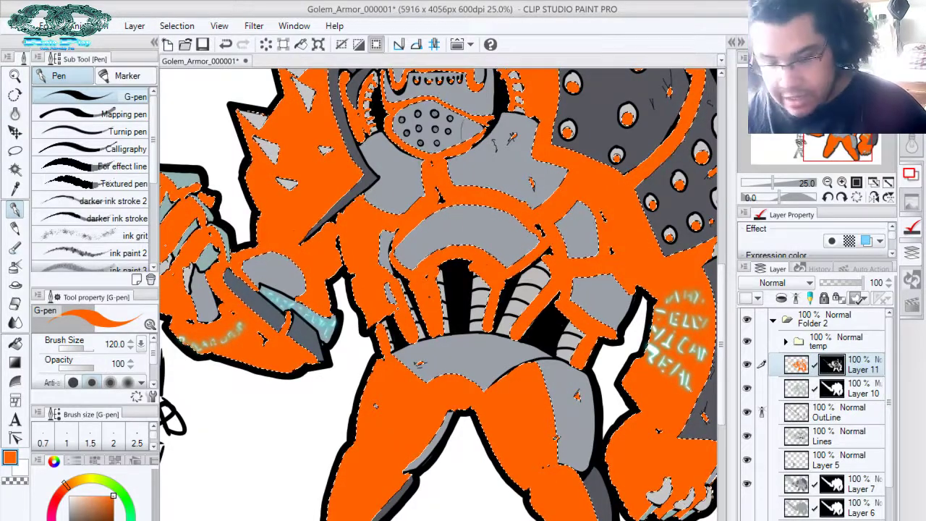
{"action": "key", "text": "Delete"}
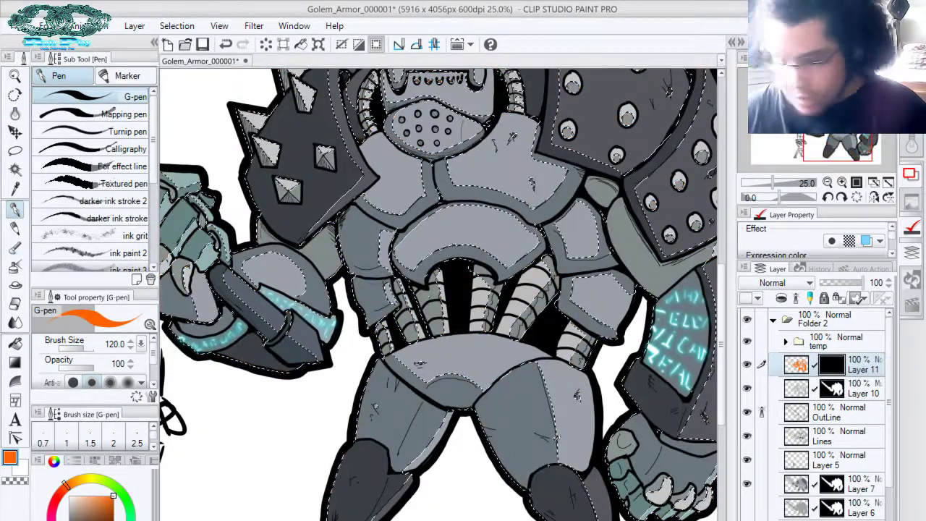
{"action": "key", "text": "ctrl+d"}
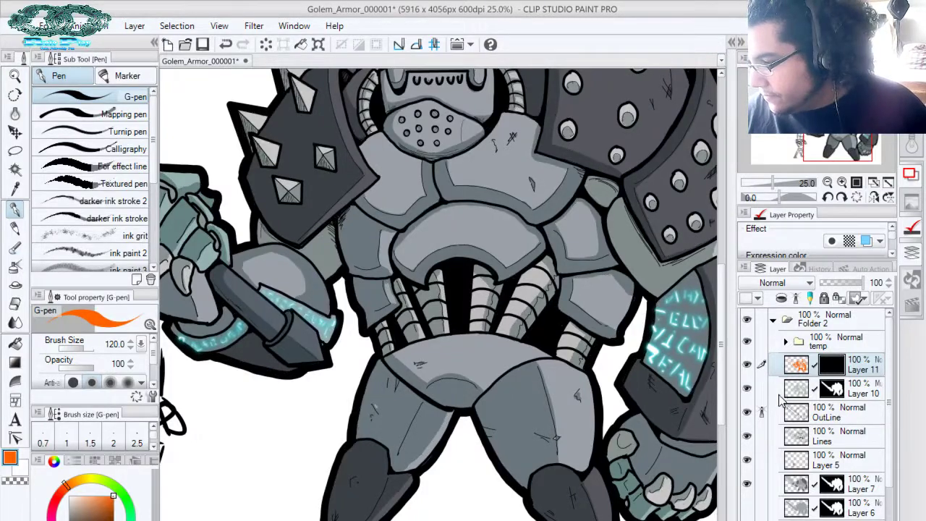
{"action": "key", "text": "ctrl+z"}
{"action": "key", "text": "ctrl+z"}
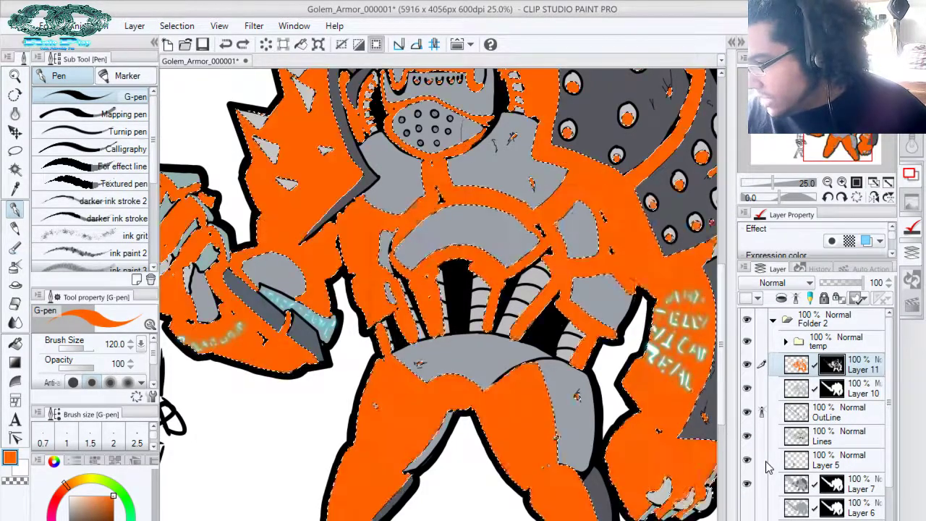
{"action": "key", "text": "Delete"}
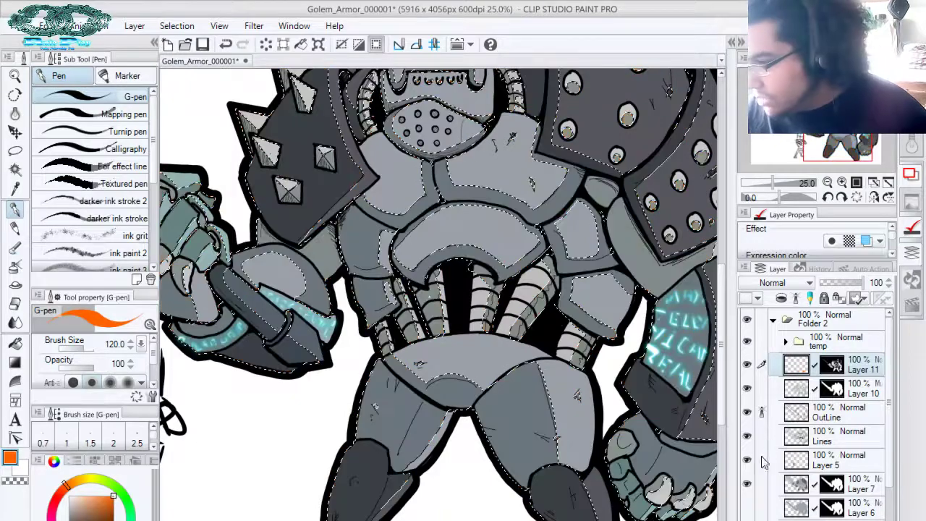
{"action": "key", "text": "ctrl+d"}
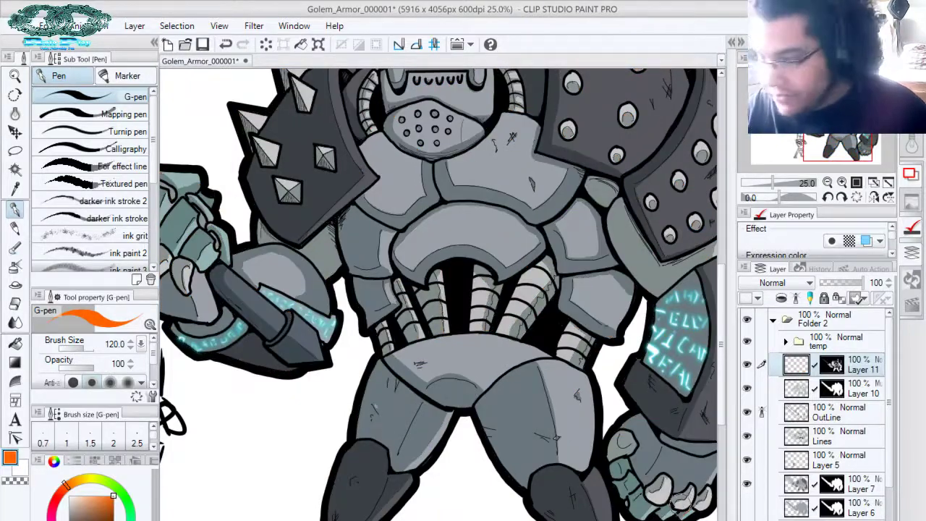
Set up the Soft airbrush at size 250 with a saturated cyan based on the sword-arm rune colour
{"action": "key", "text": "b"}
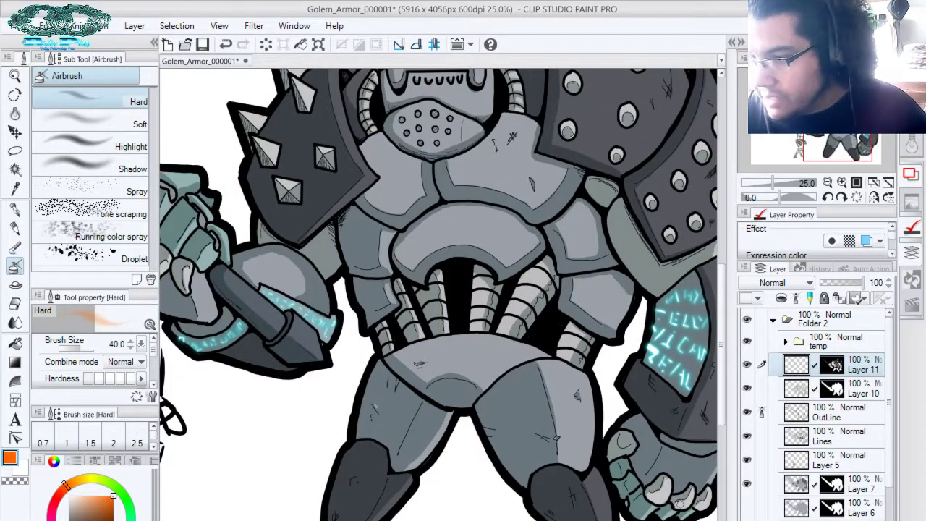
{"action": "left_click", "coordinate": [91, 124]}
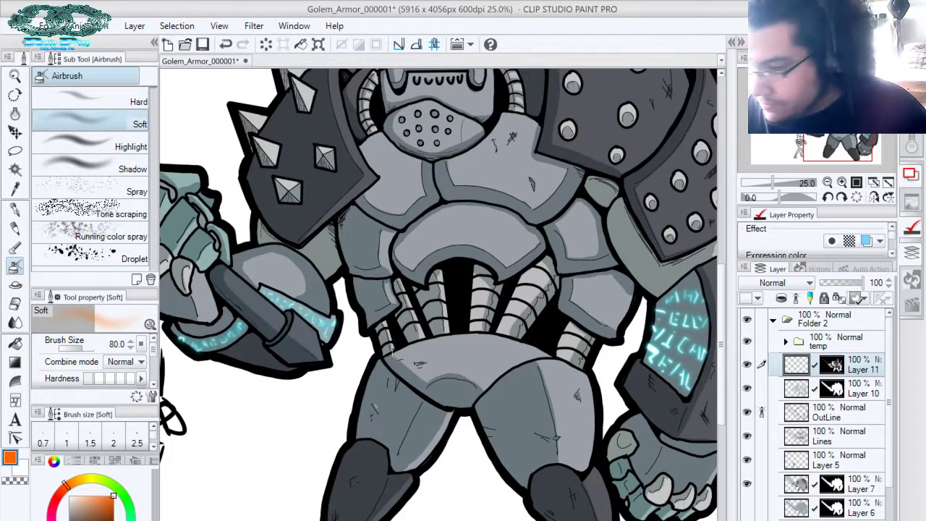
{"action": "key", "text": "]"}
{"action": "key", "text": "]"}
{"action": "key", "text": "]"}
{"action": "key", "text": "]"}
{"action": "key", "text": "]"}
{"action": "key", "text": "]"}
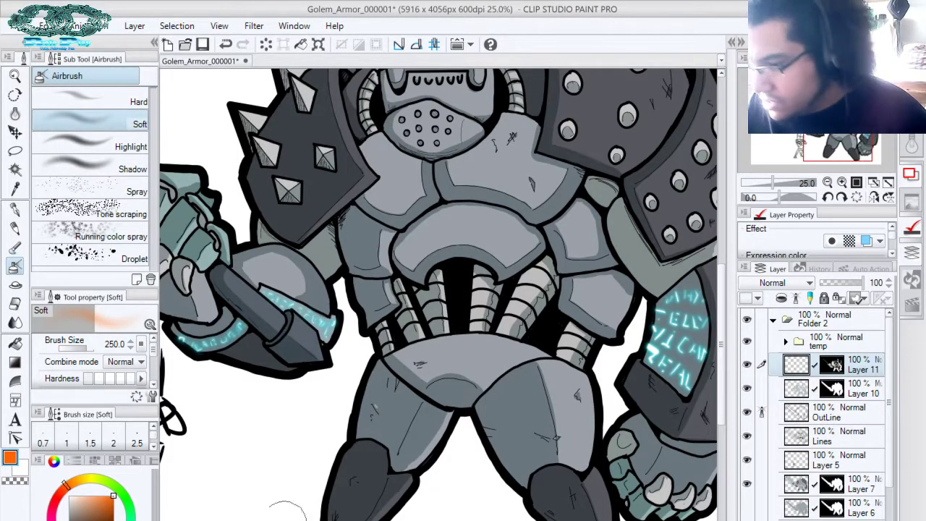
{"action": "left_click", "coordinate": [295, 300], "text": "alt"}
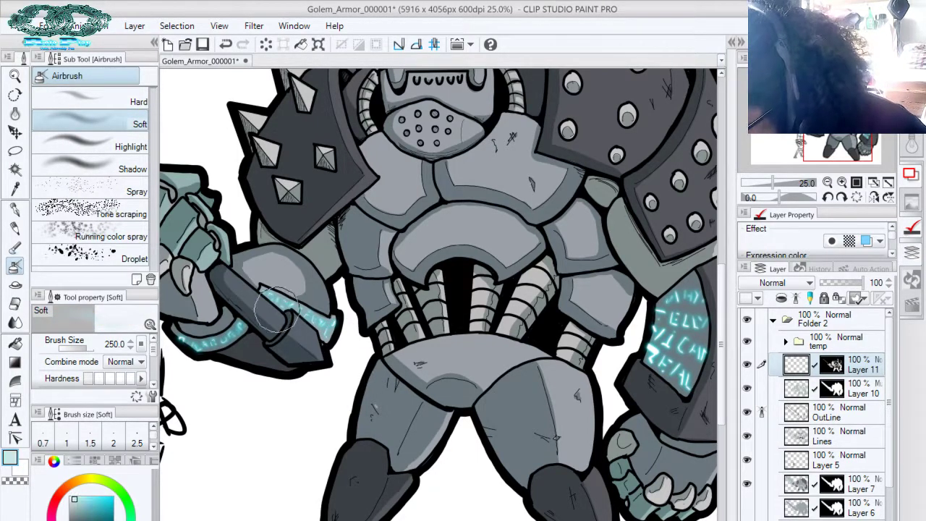
{"action": "left_click", "coordinate": [106, 502]}
Airbrush a cyan glow at brush size 170 around the runes of the empty-hand forearm and onto the upper arm
{"action": "left_click_drag", "start_coordinate": [449, 251], "coordinate": [380, 177]}
{"action": "left_click_drag", "start_coordinate": [644, 184], "coordinate": [529, 159]}
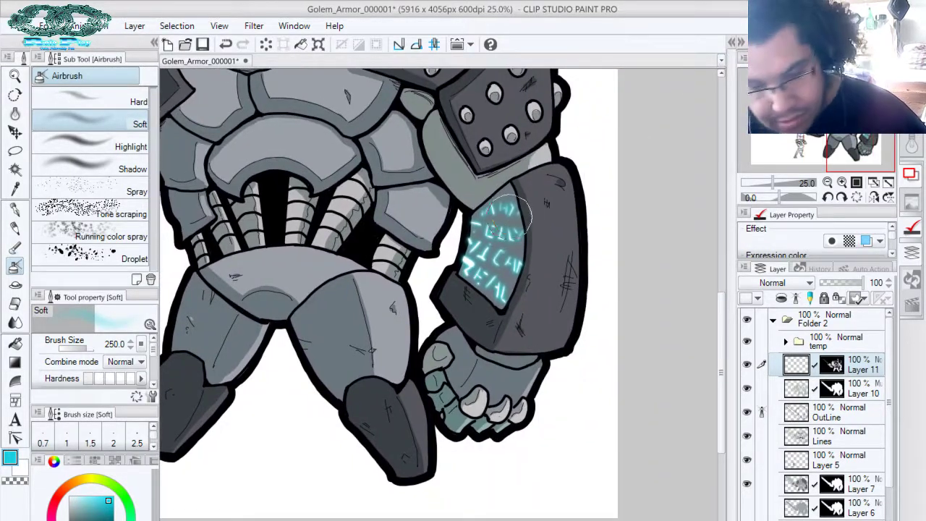
{"action": "key", "text": "bracketleft"}
{"action": "key", "text": "bracketleft"}
{"action": "mouse_move", "coordinate": [497, 207]}
{"action": "left_mouse_down"}
{"action": "mouse_move", "coordinate": [525, 215]}
{"action": "mouse_move", "coordinate": [519, 267]}
{"action": "mouse_move", "coordinate": [522, 138]}
{"action": "mouse_move", "coordinate": [504, 307]}
{"action": "left_mouse_up"}
{"action": "mouse_move", "coordinate": [452, 279]}
{"action": "left_mouse_down"}
{"action": "mouse_move", "coordinate": [490, 310]}
{"action": "mouse_move", "coordinate": [462, 296]}
{"action": "left_mouse_up"}
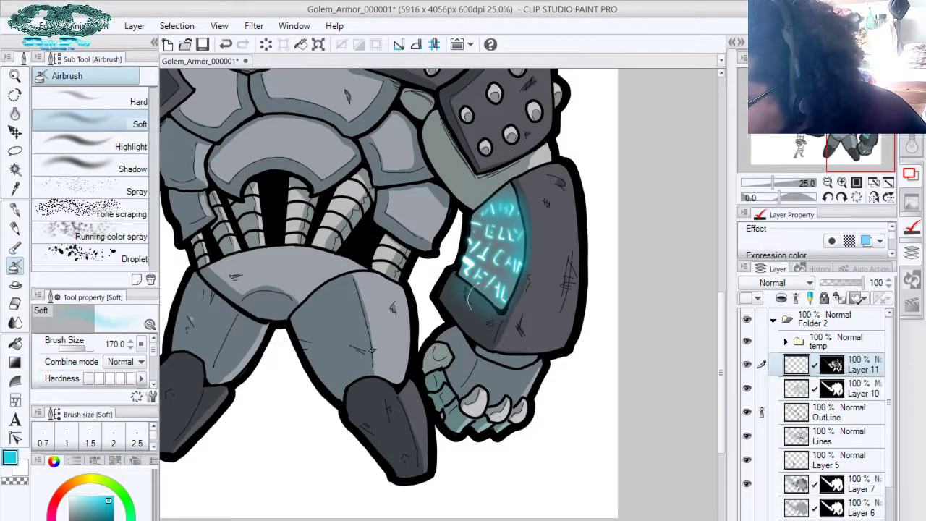
{"action": "left_click_drag", "start_coordinate": [539, 139], "coordinate": [574, 182]}
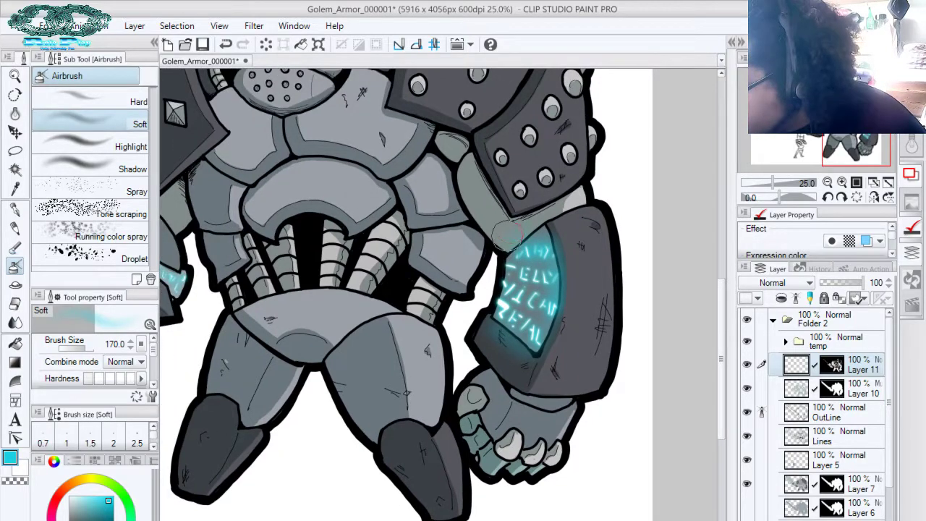
{"action": "mouse_move", "coordinate": [506, 231]}
{"action": "left_mouse_down"}
{"action": "mouse_move", "coordinate": [471, 187]}
{"action": "mouse_move", "coordinate": [494, 224]}
{"action": "mouse_move", "coordinate": [517, 178]}
{"action": "mouse_move", "coordinate": [485, 253]}
{"action": "mouse_move", "coordinate": [472, 177]}
{"action": "left_mouse_up"}
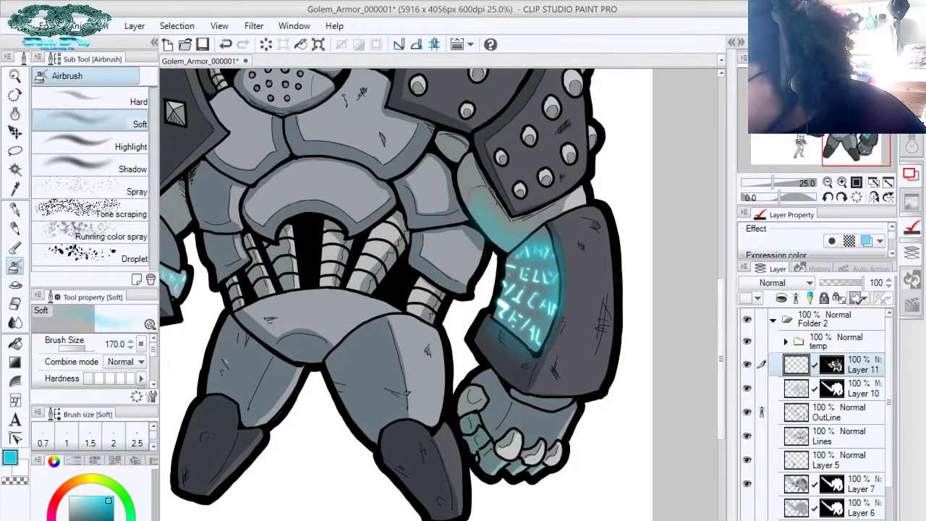
Airbrush cyan reflected light along the shadow edges of the thigh and knee guard on the empty-hand side
{"action": "left_click_drag", "start_coordinate": [543, 251], "coordinate": [554, 130]}
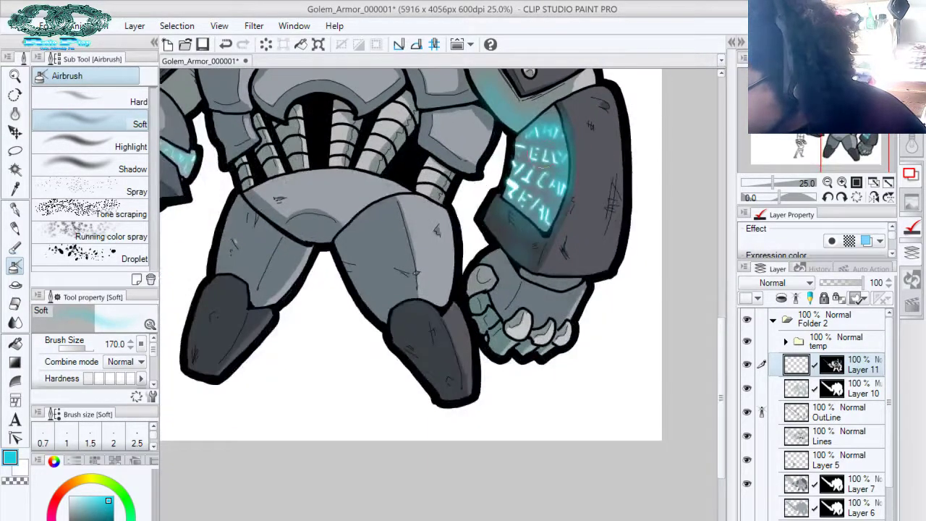
{"action": "left_click_drag", "start_coordinate": [517, 180], "coordinate": [552, 209]}
{"action": "mouse_move", "coordinate": [482, 260]}
{"action": "left_mouse_down"}
{"action": "mouse_move", "coordinate": [484, 330]}
{"action": "mouse_move", "coordinate": [470, 254]}
{"action": "mouse_move", "coordinate": [597, 288]}
{"action": "mouse_move", "coordinate": [509, 251]}
{"action": "mouse_move", "coordinate": [529, 325]}
{"action": "mouse_move", "coordinate": [499, 211]}
{"action": "left_mouse_up"}
{"action": "left_click_drag", "start_coordinate": [520, 269], "coordinate": [541, 344]}
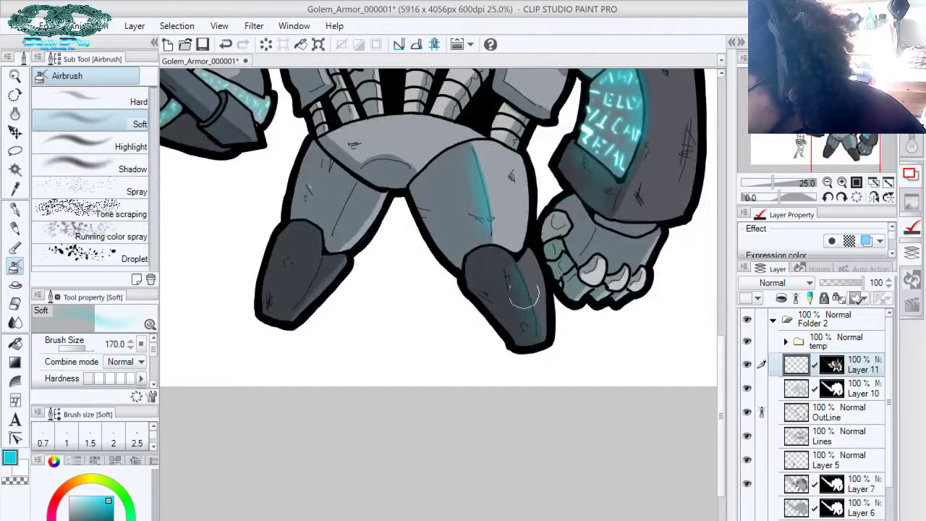
Airbrush a cyan glow around the rune band of the sword-side forearm and onto the back of the sword hand
{"action": "left_click_drag", "start_coordinate": [518, 202], "coordinate": [568, 240]}
{"action": "mouse_move", "coordinate": [387, 156]}
{"action": "left_mouse_down"}
{"action": "mouse_move", "coordinate": [486, 212]}
{"action": "mouse_move", "coordinate": [481, 218]}
{"action": "left_mouse_up"}
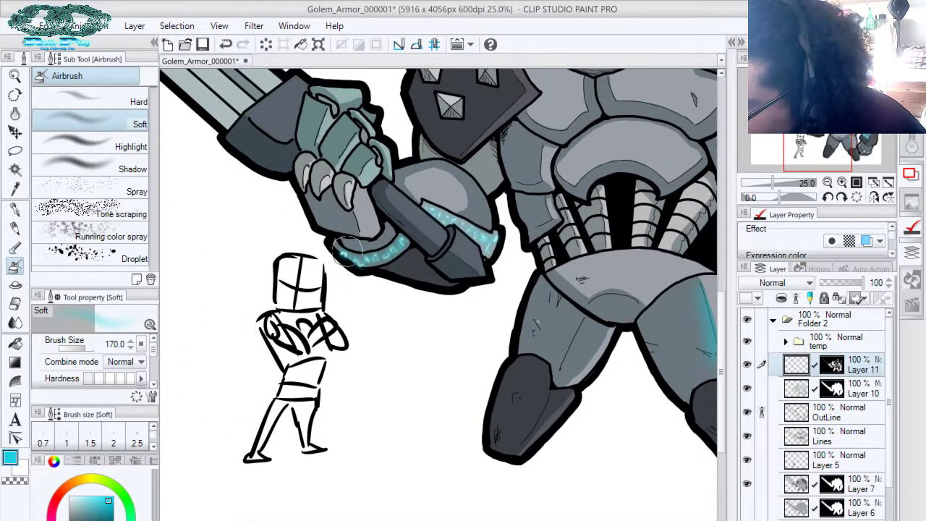
{"action": "mouse_move", "coordinate": [384, 262]}
{"action": "left_mouse_down"}
{"action": "mouse_move", "coordinate": [402, 241]}
{"action": "mouse_move", "coordinate": [378, 274]}
{"action": "mouse_move", "coordinate": [388, 217]}
{"action": "mouse_move", "coordinate": [450, 277]}
{"action": "mouse_move", "coordinate": [407, 257]}
{"action": "mouse_move", "coordinate": [438, 274]}
{"action": "left_mouse_up"}
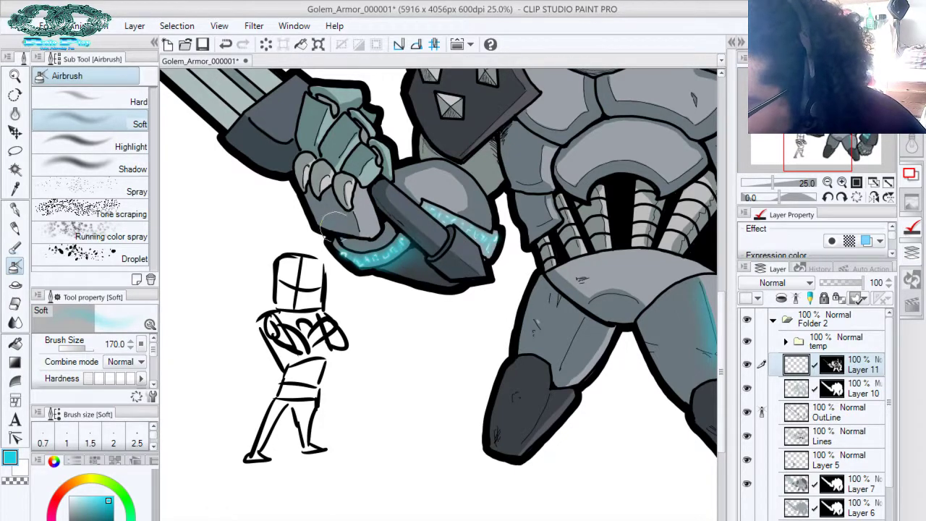
{"action": "left_click_drag", "start_coordinate": [317, 224], "coordinate": [365, 217]}
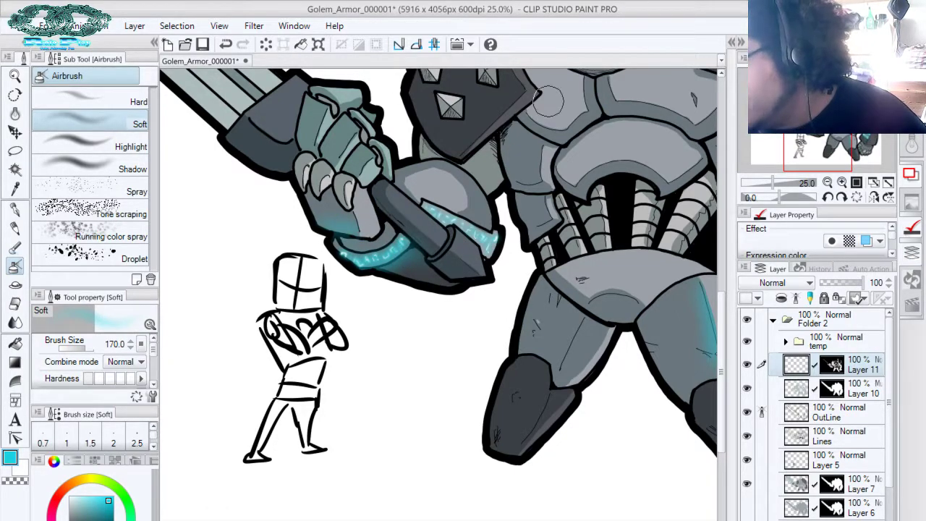
Try adjusting the glow layer's opacity with the whole golem in view at 12.5% zoom
{"action": "left_click_drag", "start_coordinate": [567, 238], "coordinate": [410, 307]}
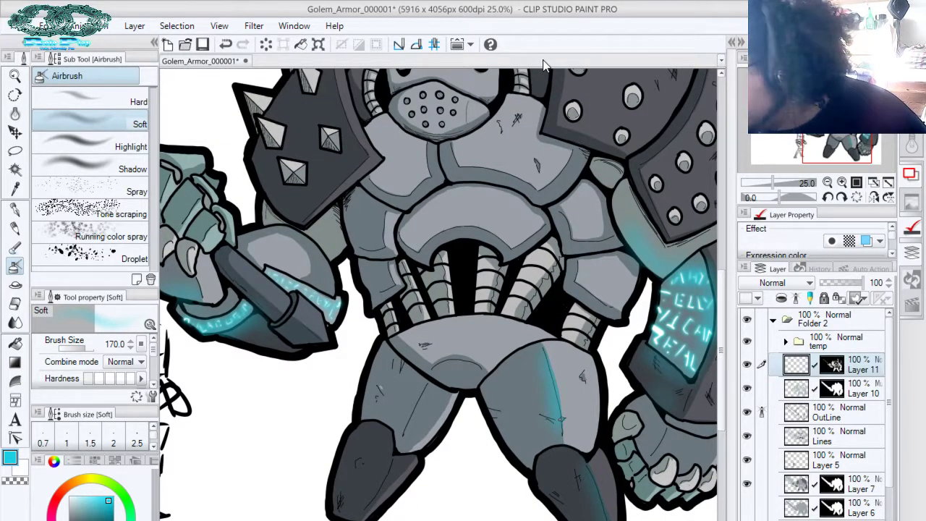
{"action": "left_click_drag", "start_coordinate": [773, 183], "coordinate": [766, 186]}
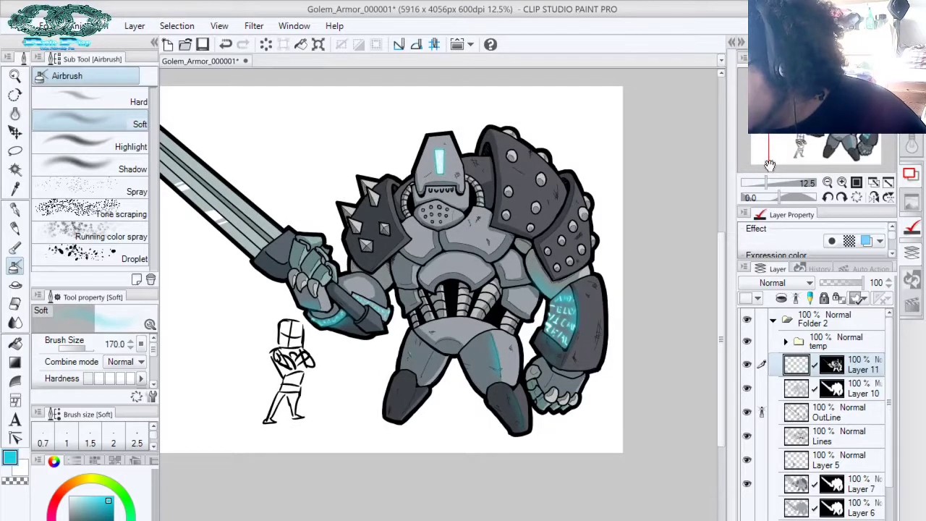
{"action": "mouse_move", "coordinate": [861, 284]}
{"action": "left_mouse_down"}
{"action": "mouse_move", "coordinate": [842, 287]}
{"action": "mouse_move", "coordinate": [872, 282]}
{"action": "left_mouse_up"}
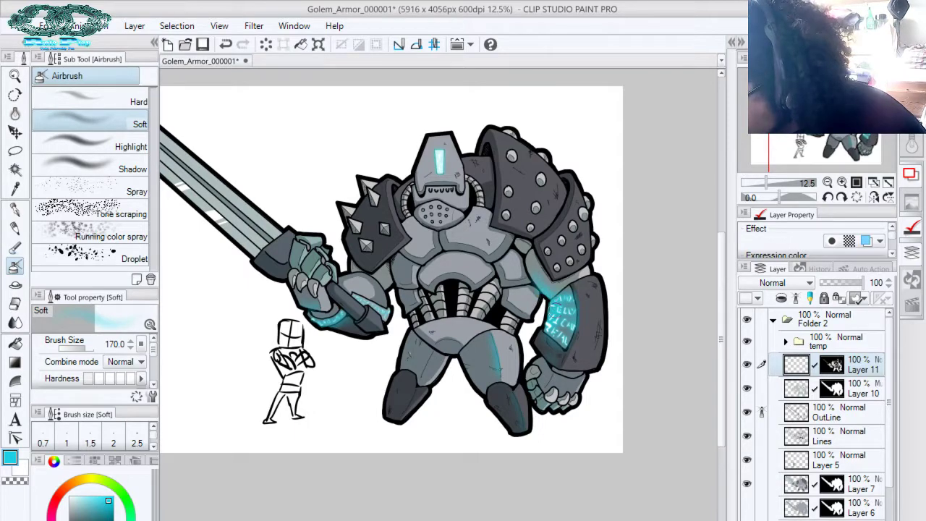
Deepen the cyan glow beside the forearm runes and airbrush blue reflected light at brush size 300 over the thighs and lower-leg armour
{"action": "left_click_drag", "start_coordinate": [569, 337], "coordinate": [558, 348]}
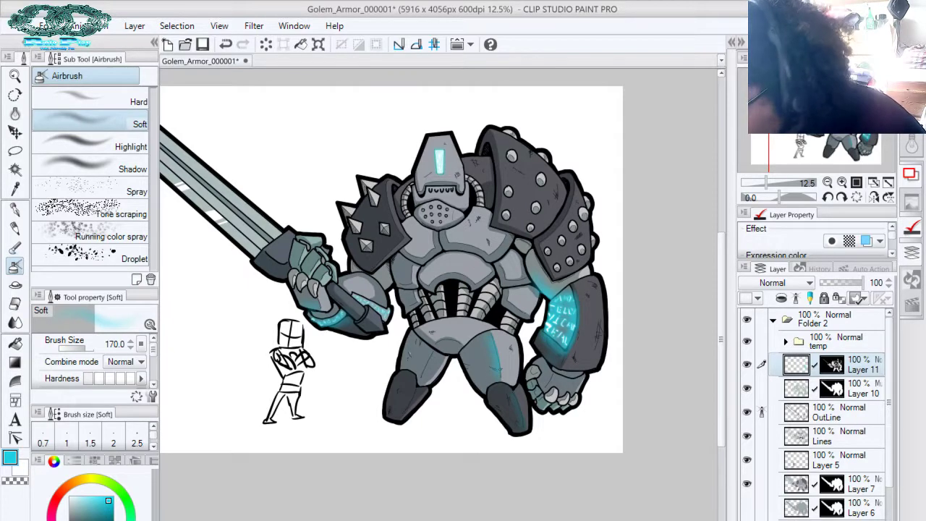
{"action": "left_click", "coordinate": [101, 520]}
{"action": "left_click_drag", "start_coordinate": [492, 337], "coordinate": [493, 374]}
{"action": "key", "text": "]"}
{"action": "key", "text": "]"}
{"action": "key", "text": "]"}
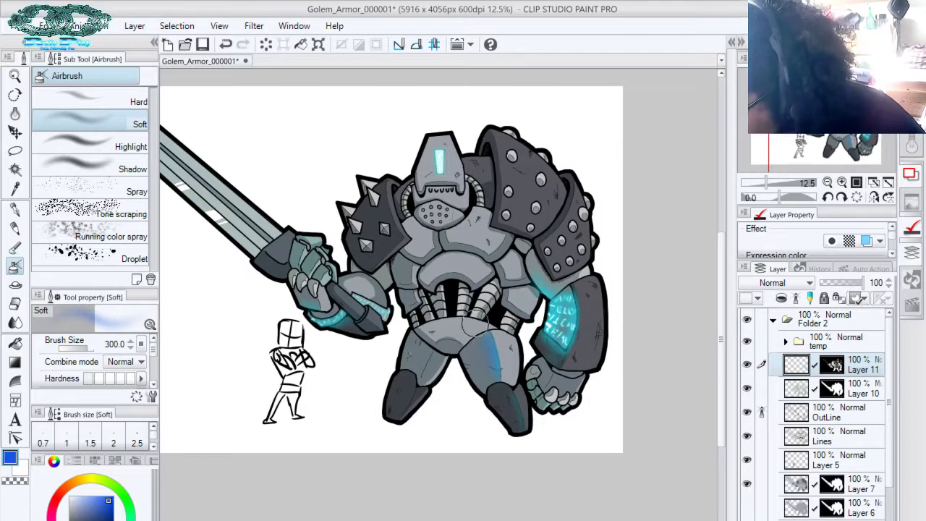
{"action": "left_click_drag", "start_coordinate": [475, 323], "coordinate": [514, 411]}
{"action": "left_click_drag", "start_coordinate": [486, 354], "coordinate": [515, 427]}
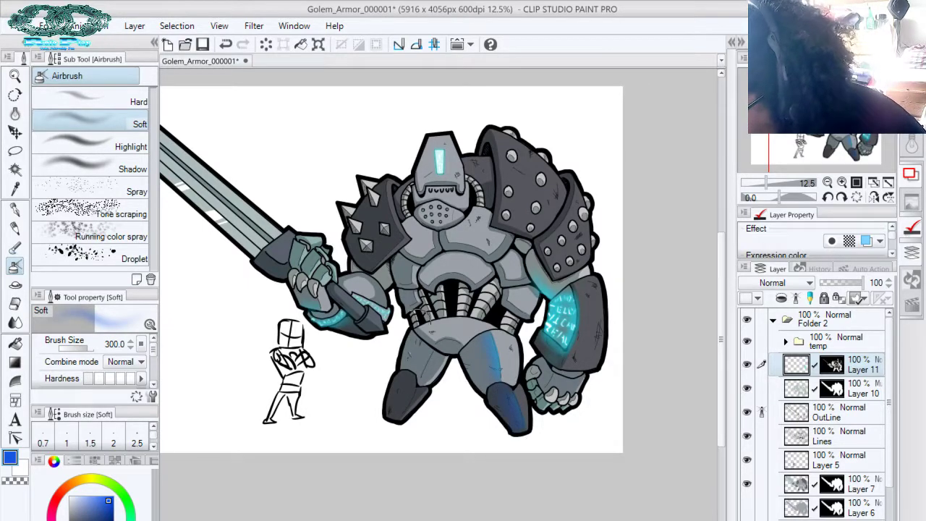
{"action": "mouse_move", "coordinate": [405, 330]}
{"action": "left_mouse_down"}
{"action": "mouse_move", "coordinate": [362, 317]}
{"action": "mouse_move", "coordinate": [353, 321]}
{"action": "mouse_move", "coordinate": [360, 330]}
{"action": "mouse_move", "coordinate": [348, 328]}
{"action": "mouse_move", "coordinate": [403, 333]}
{"action": "mouse_move", "coordinate": [392, 397]}
{"action": "mouse_move", "coordinate": [405, 360]}
{"action": "left_mouse_up"}
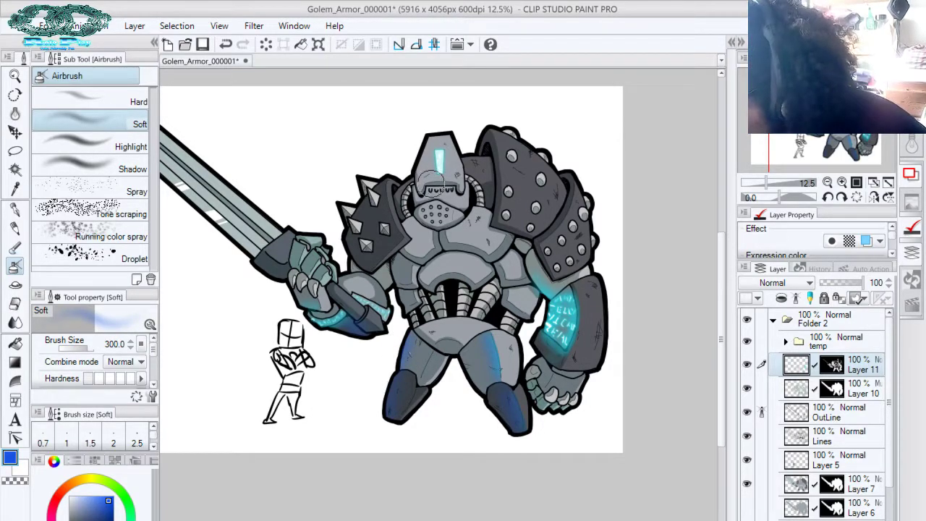
Switch the airbrush colour back to cyan and set the opacity of the glow layer, Layer 11, to 47%
{"action": "left_click", "coordinate": [120, 520]}
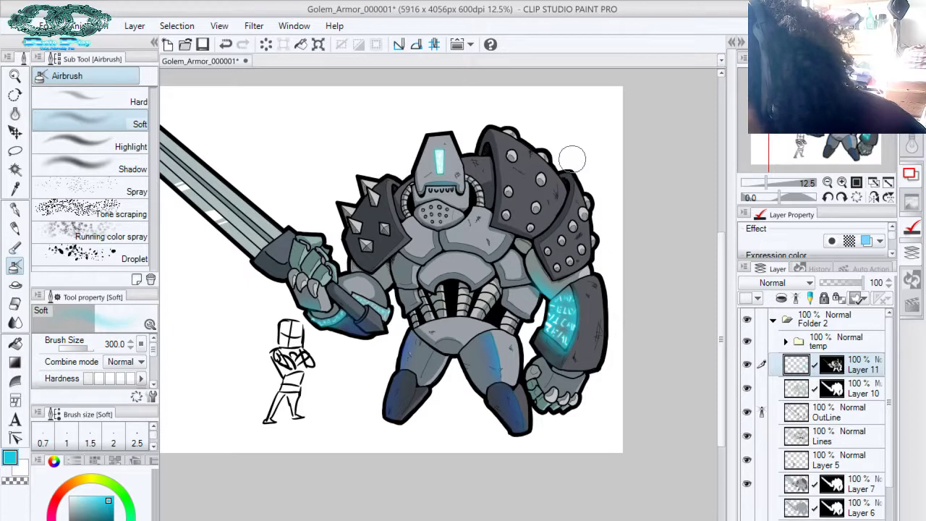
{"action": "left_click", "coordinate": [841, 283]}
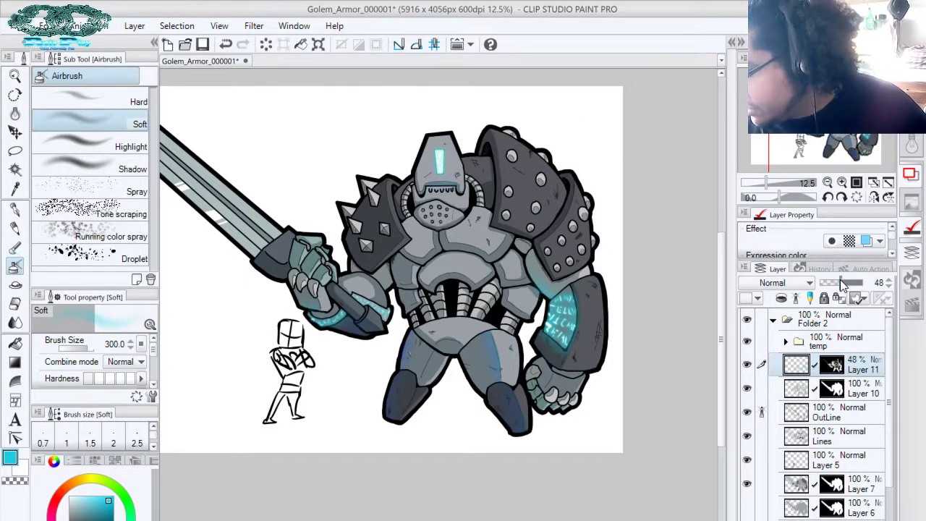
{"action": "mouse_move", "coordinate": [841, 283]}
{"action": "left_mouse_down"}
{"action": "mouse_move", "coordinate": [829, 285]}
{"action": "mouse_move", "coordinate": [840, 285]}
{"action": "left_mouse_up"}
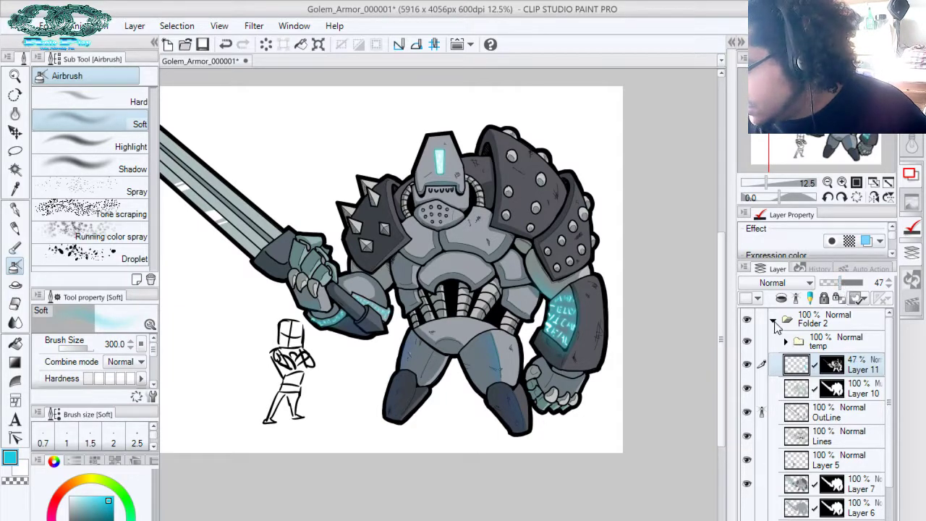
Collapse Folder 2, hide the Paper layer and save the drawing with the whole canvas in view and the panels hidden
{"action": "left_click", "coordinate": [774, 322]}
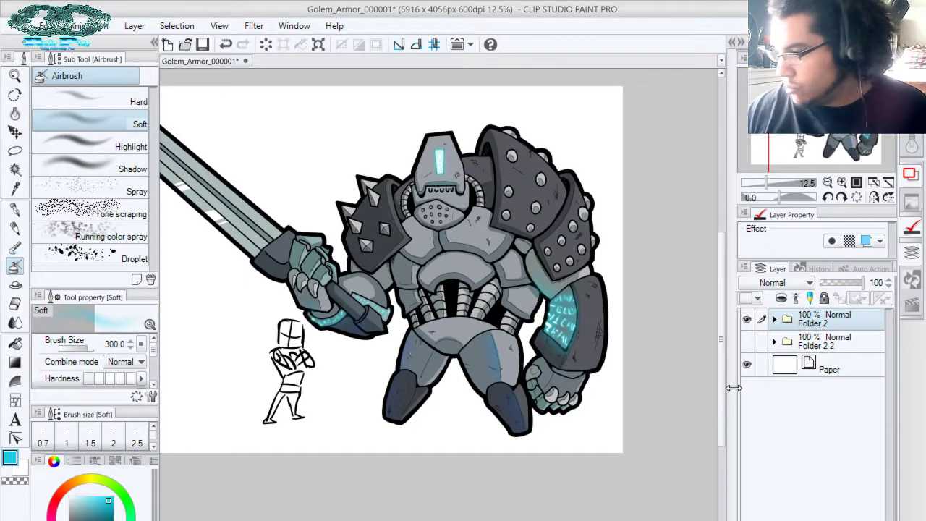
{"action": "left_click", "coordinate": [747, 364]}
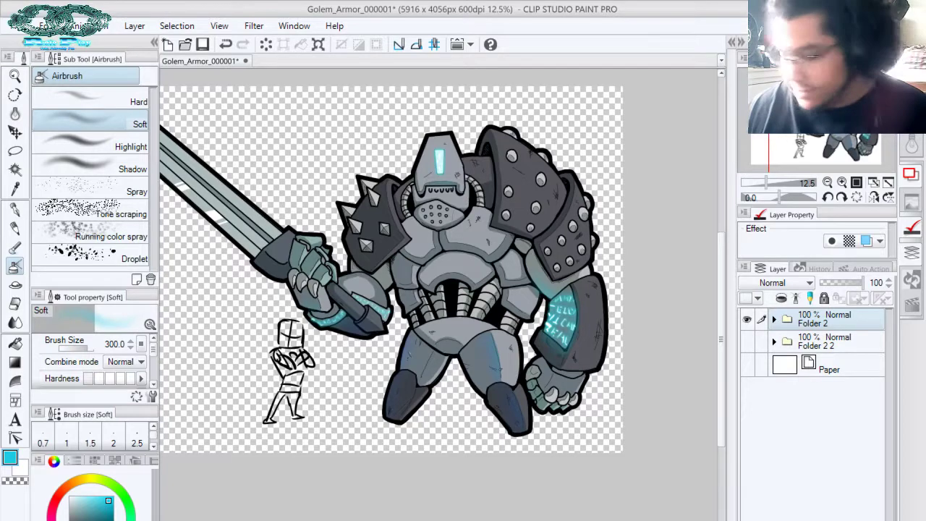
{"action": "left_click", "coordinate": [888, 182]}
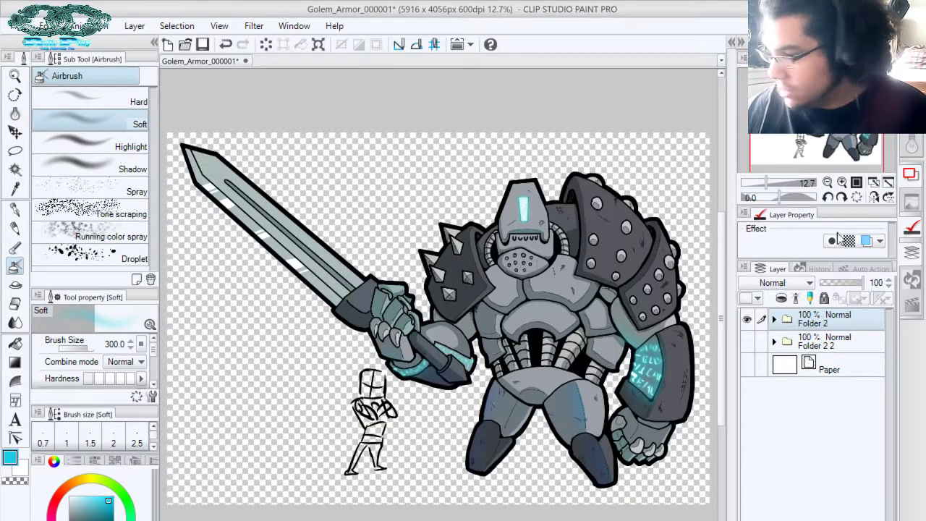
{"action": "key", "text": "Tab"}
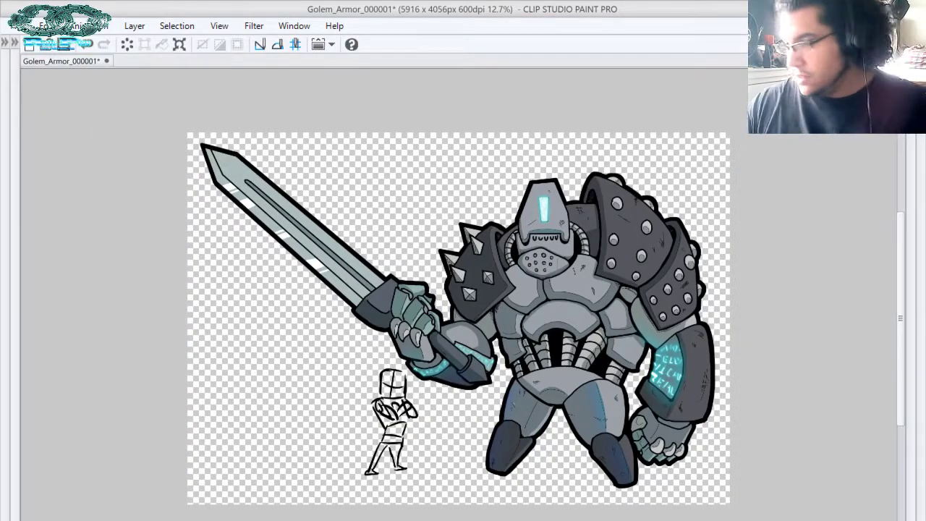
{"action": "key", "text": "ctrl+s"}
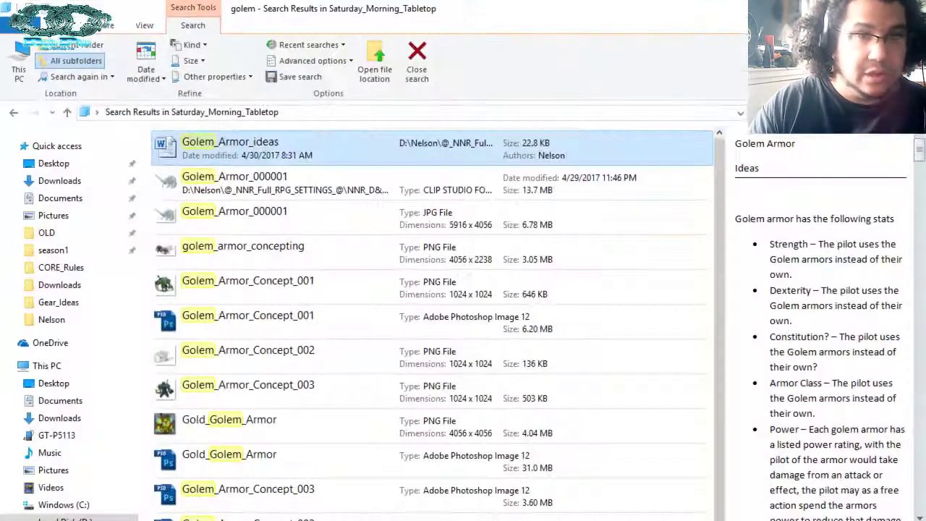
Bring up the Knuckles_the_Dragon_Reaver_001 artwork and look over the creature's wings, tail and body
{"action": "left_click_drag", "start_coordinate": [550, 18], "coordinate": [0, 234]}
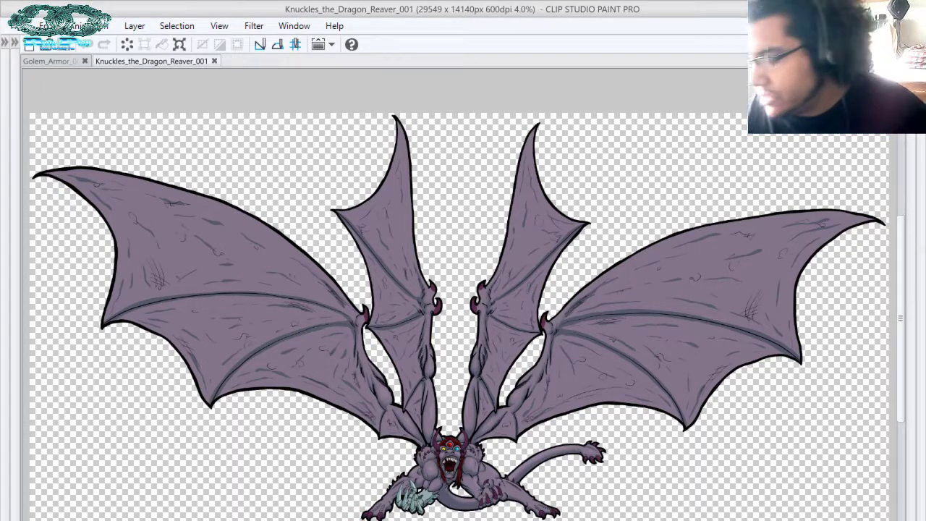
{"action": "scroll", "coordinate": [504, 403], "scroll_direction": "up", "scroll_amount": 2}
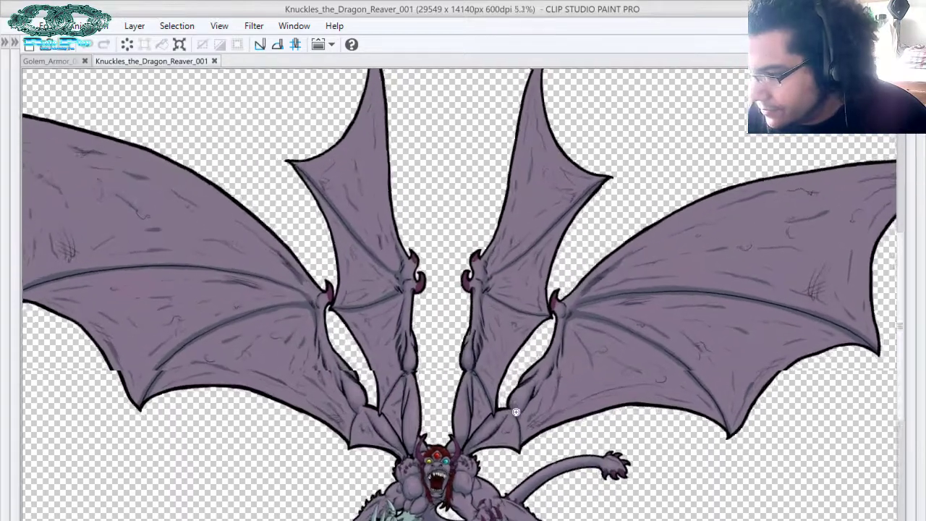
{"action": "left_click_drag", "start_coordinate": [561, 378], "coordinate": [590, 217]}
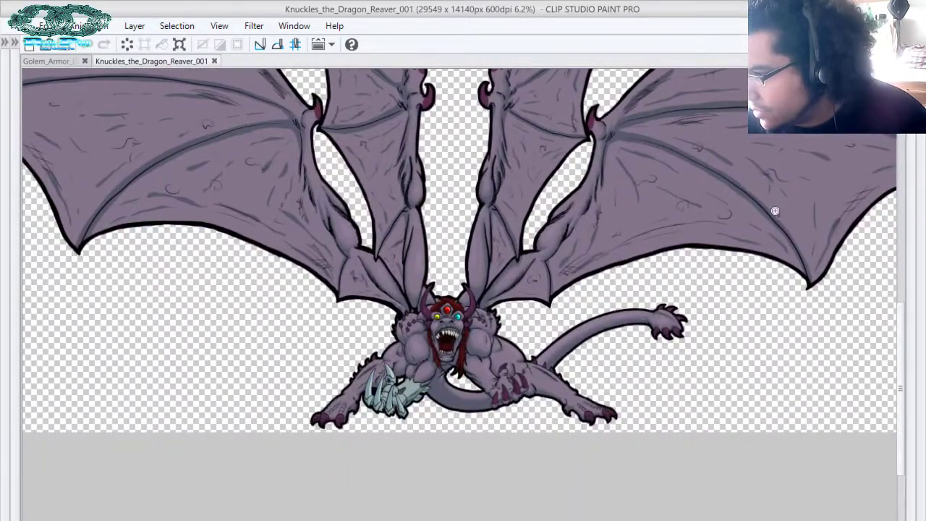
{"action": "left_click_drag", "start_coordinate": [615, 252], "coordinate": [750, 347]}
{"action": "left_click_drag", "start_coordinate": [699, 274], "coordinate": [702, 352]}
{"action": "left_click_drag", "start_coordinate": [752, 318], "coordinate": [627, 78]}
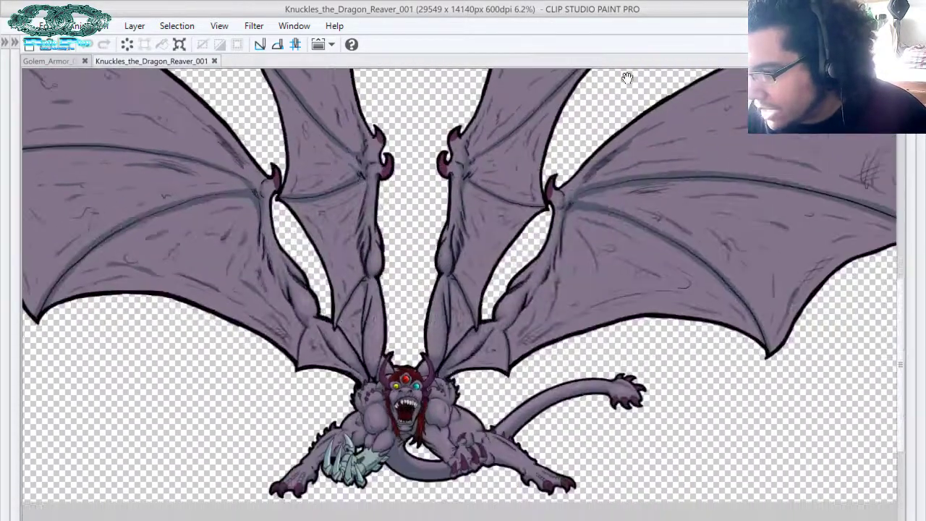
{"action": "scroll", "coordinate": [686, 227], "scroll_direction": "down", "scroll_amount": 1}
{"action": "scroll", "coordinate": [586, 327], "scroll_direction": "up", "scroll_amount": 3}
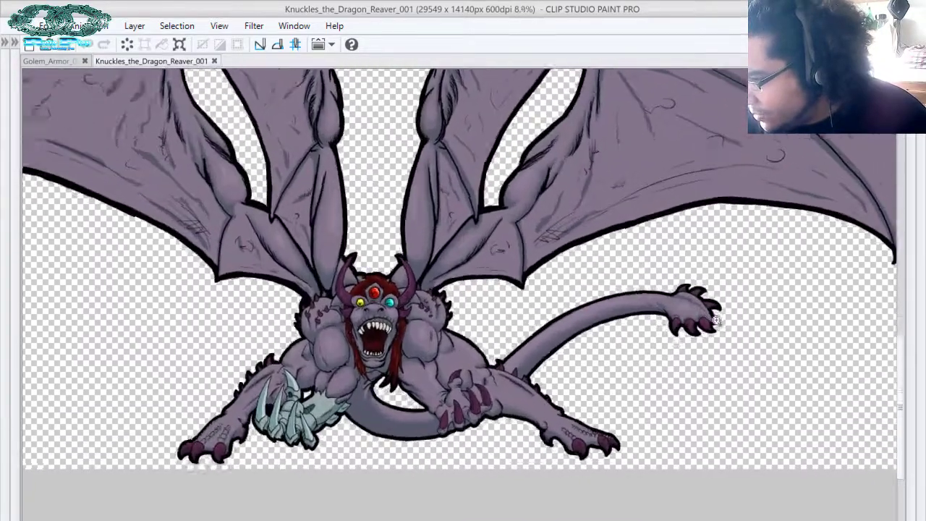
{"action": "scroll", "coordinate": [673, 268], "scroll_direction": "up", "scroll_amount": 4}
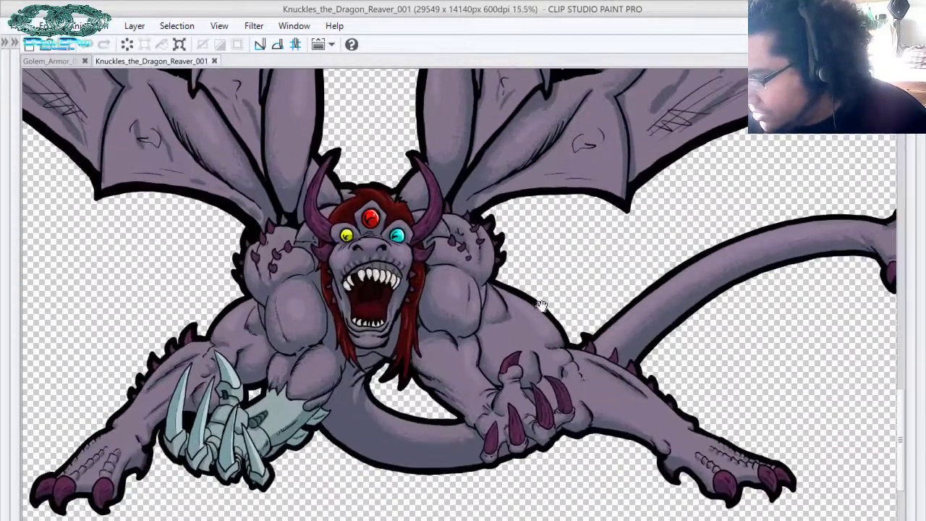
Examine the shading and reflected light on the dragon creature's head, arms and claws up close
{"action": "scroll", "coordinate": [662, 261], "scroll_direction": "up", "scroll_amount": 1}
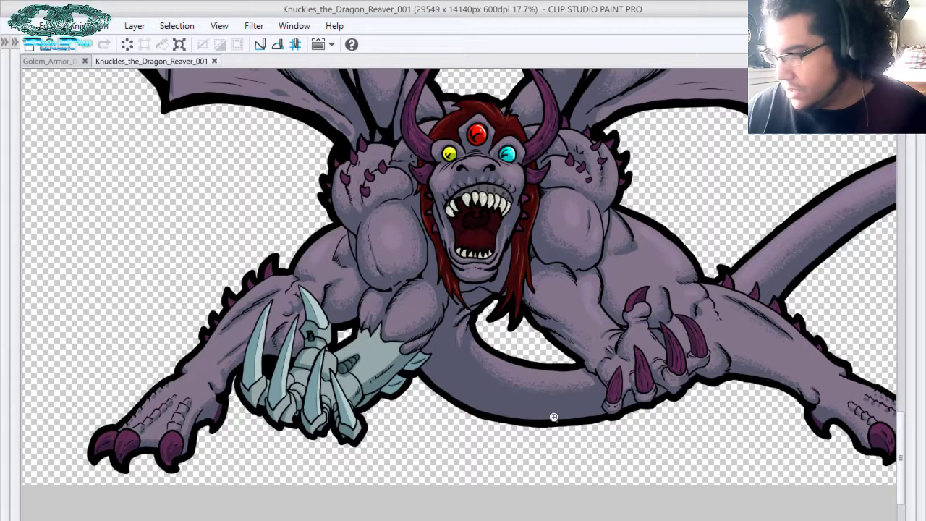
{"action": "left_click", "coordinate": [583, 214]}
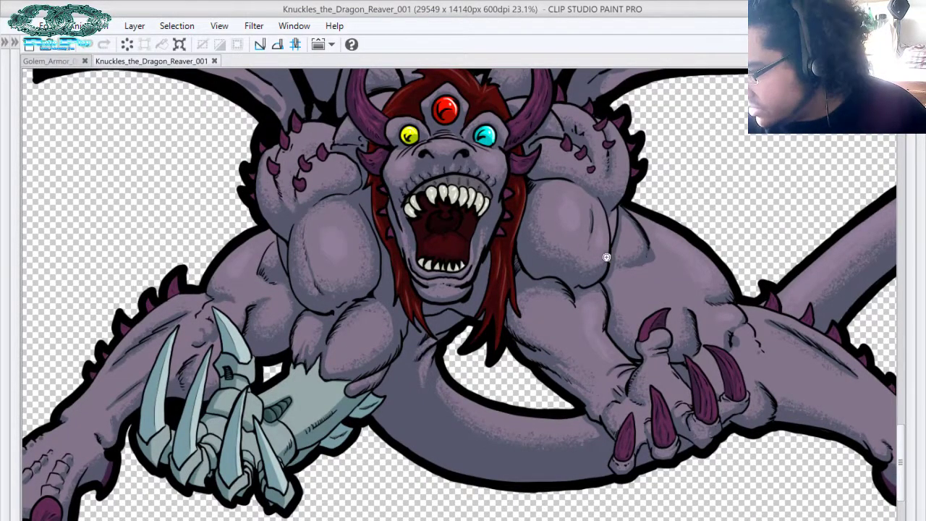
{"action": "left_click_drag", "start_coordinate": [539, 244], "coordinate": [563, 301]}
{"action": "left_click", "coordinate": [513, 175]}
{"action": "left_click", "coordinate": [514, 175]}
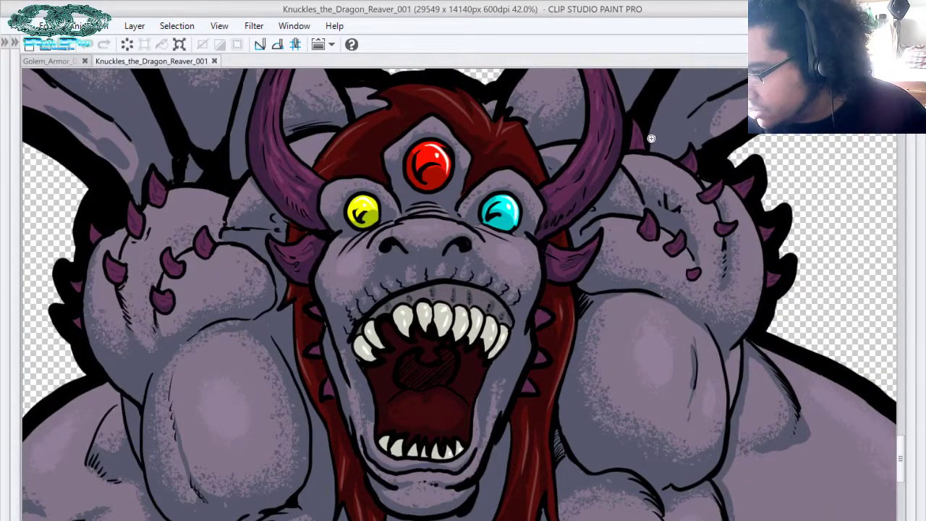
{"action": "left_click", "coordinate": [569, 290], "text": "alt"}
{"action": "left_click_drag", "start_coordinate": [569, 290], "coordinate": [566, 400]}
{"action": "left_click_drag", "start_coordinate": [579, 304], "coordinate": [561, 275]}
{"action": "left_click_drag", "start_coordinate": [606, 245], "coordinate": [511, 150]}
{"action": "left_click_drag", "start_coordinate": [579, 271], "coordinate": [550, 227]}
{"action": "left_click_drag", "start_coordinate": [614, 206], "coordinate": [610, 165]}
{"action": "scroll", "coordinate": [521, 249], "scroll_direction": "up", "scroll_amount": 4}
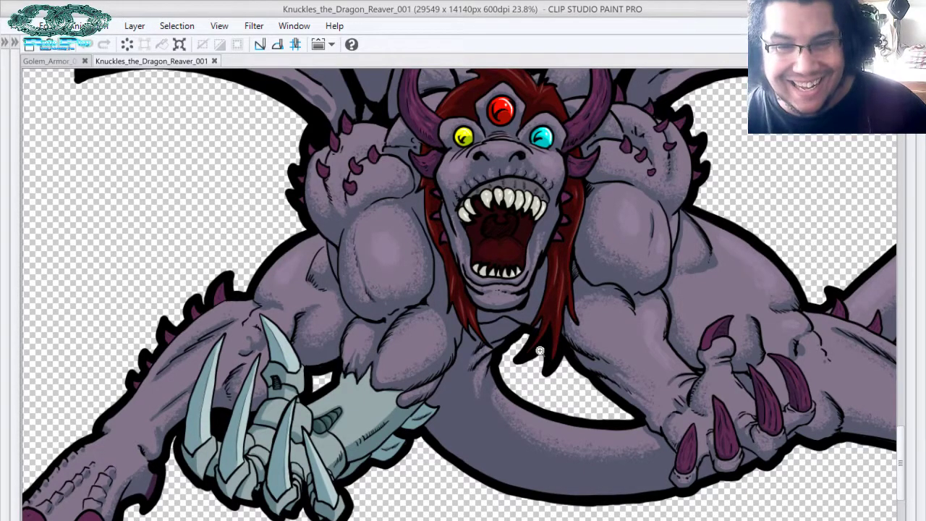
{"action": "scroll", "coordinate": [540, 351], "scroll_direction": "down", "scroll_amount": 4}
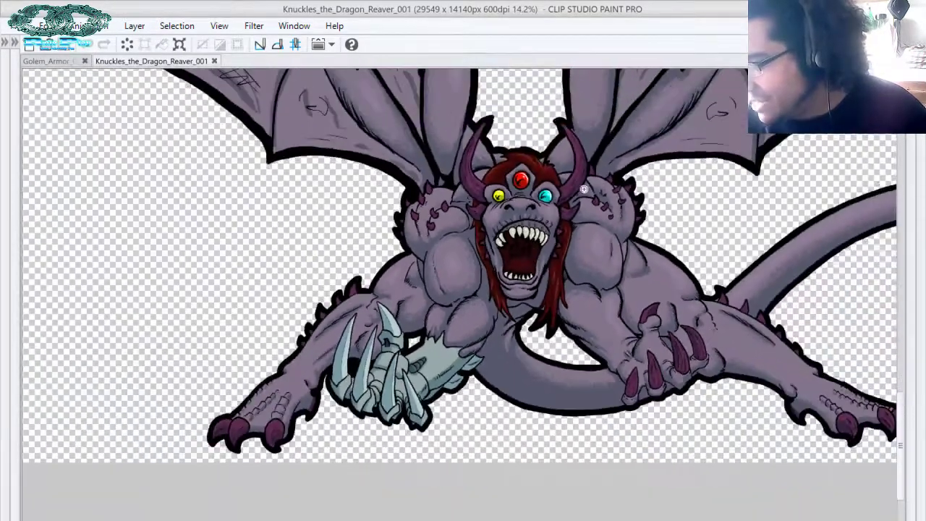
{"action": "scroll", "coordinate": [578, 284], "scroll_direction": "down", "scroll_amount": 2}
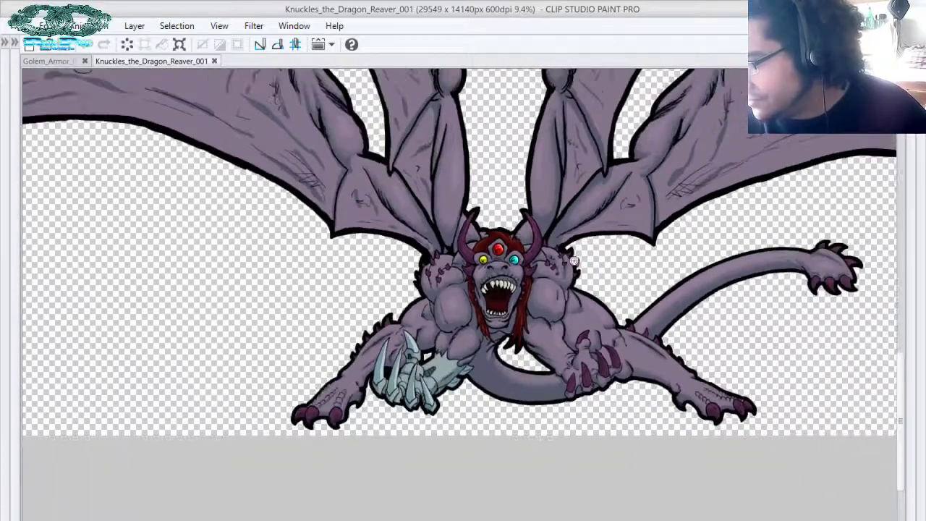
Return to the Golem_Armor_000001 drawing with the panels shown and expand Folder 2
{"action": "left_click", "coordinate": [60, 61]}
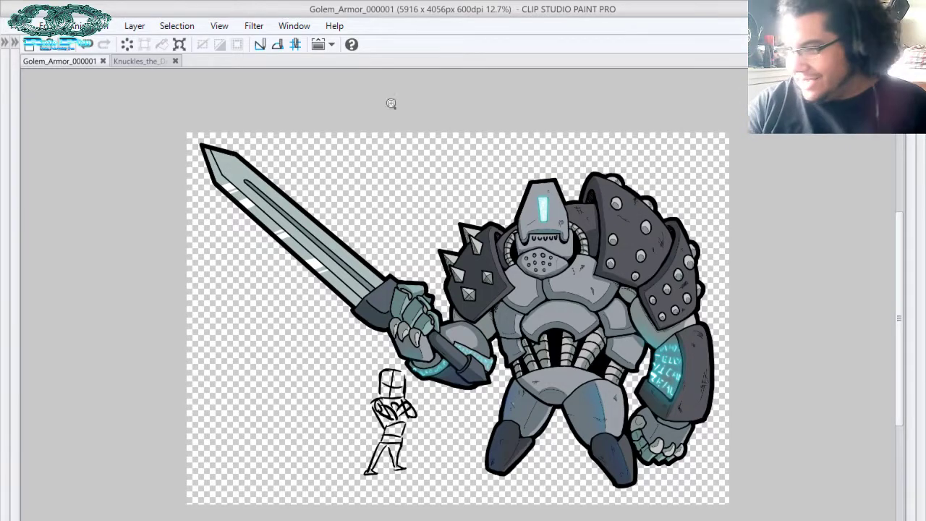
{"action": "key", "text": "Tab"}
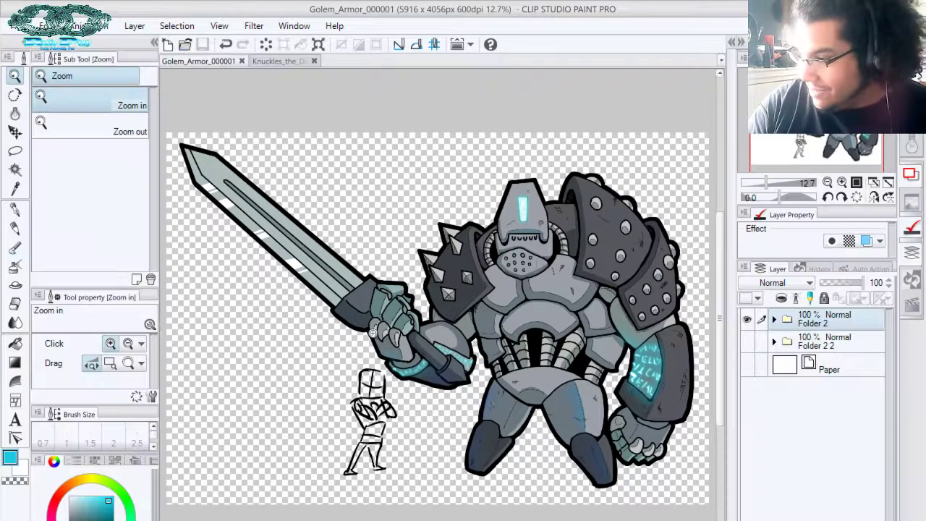
{"action": "left_click", "coordinate": [773, 321]}
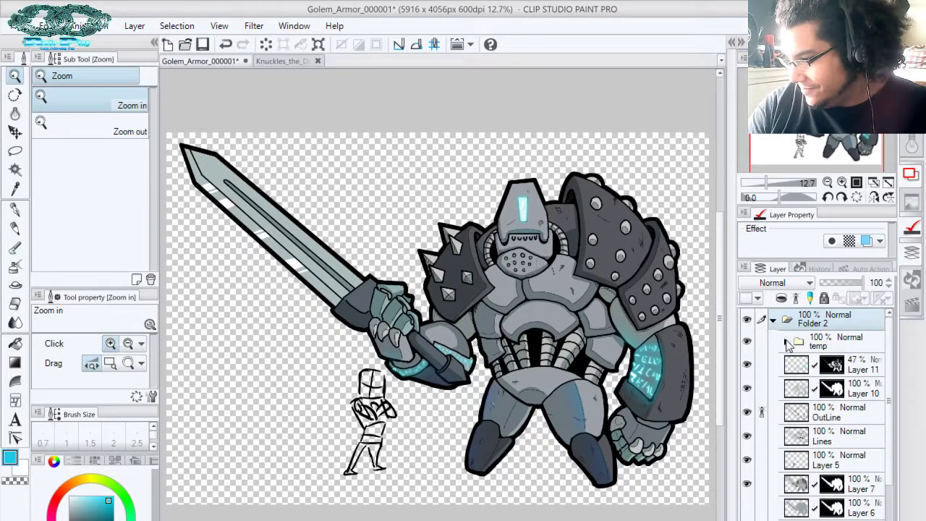
{"action": "left_click", "coordinate": [815, 343]}
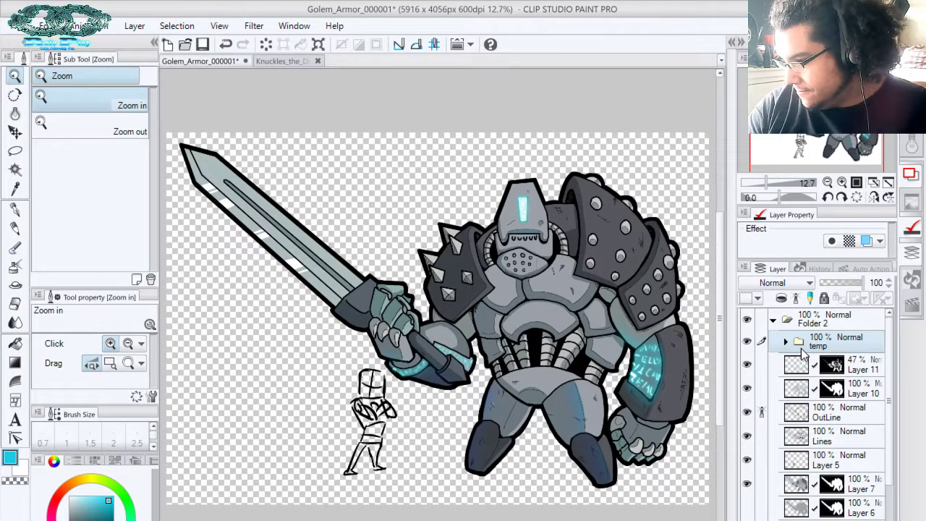
Identify the small figure's sketch layer, Layer 5, move it out of Folder 2 to the top of the stack, and collapse the folder
{"action": "scroll", "coordinate": [818, 427], "scroll_direction": "down", "scroll_amount": 2}
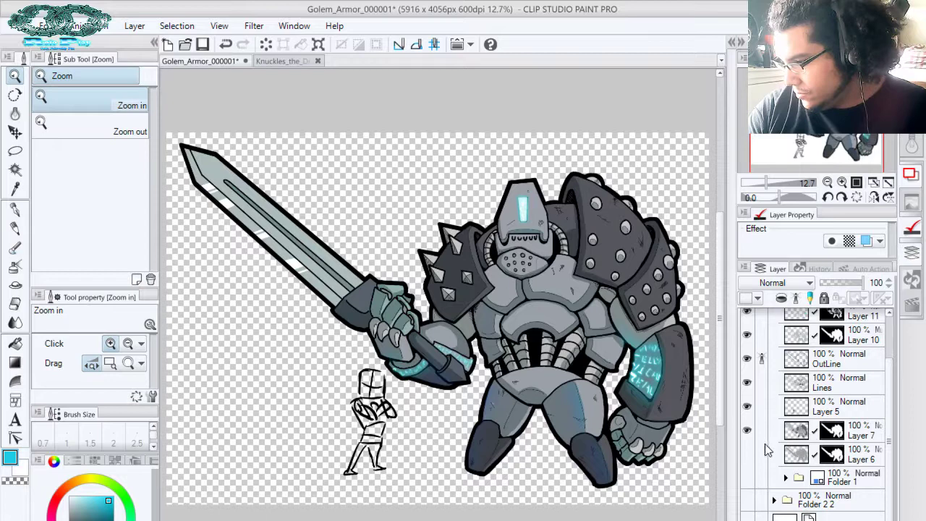
{"action": "left_click", "coordinate": [747, 406]}
{"action": "left_click", "coordinate": [748, 405]}
{"action": "left_click", "coordinate": [822, 410]}
{"action": "scroll", "coordinate": [822, 410], "scroll_direction": "up", "scroll_amount": 2}
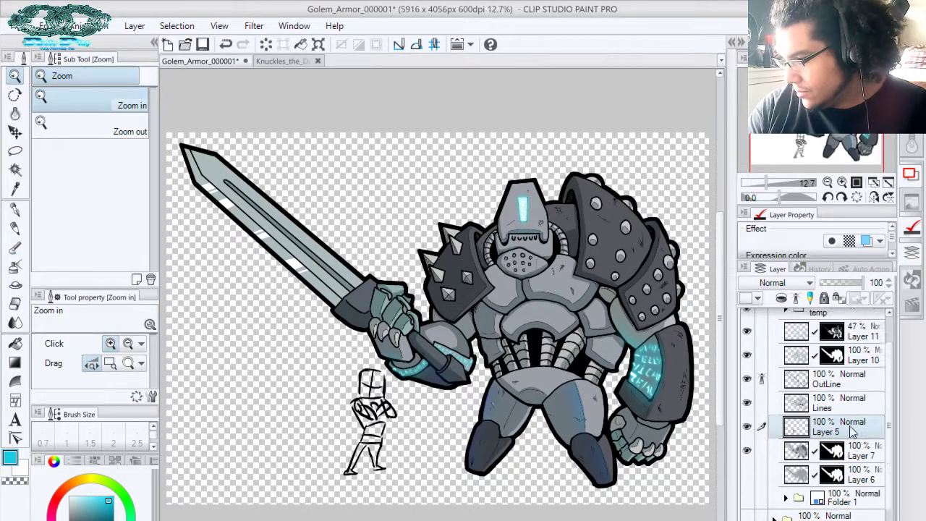
{"action": "left_click_drag", "start_coordinate": [845, 460], "coordinate": [847, 319]}
{"action": "left_click", "coordinate": [773, 346]}
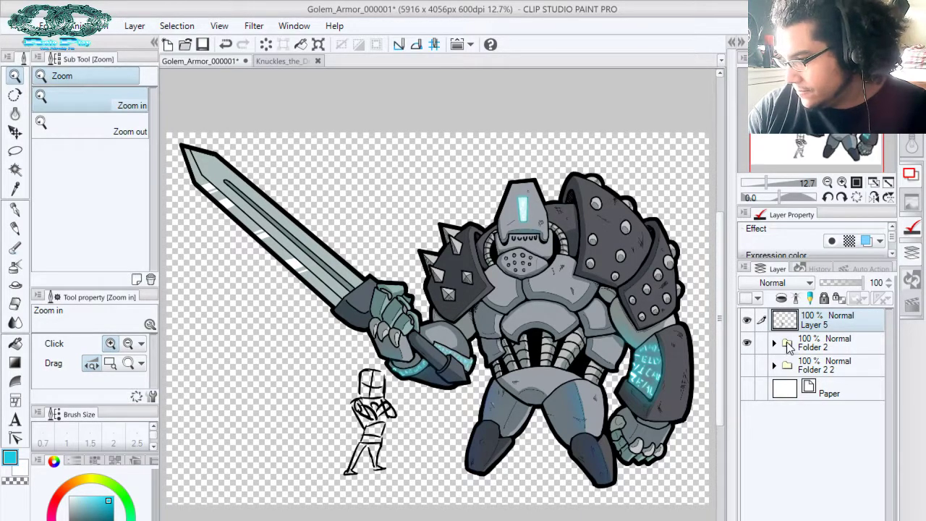
Frame the small figure sketch at 33.3% zoom and show the white Paper layer behind it
{"action": "left_click", "coordinate": [438, 431]}
{"action": "left_click", "coordinate": [438, 430]}
{"action": "left_click", "coordinate": [436, 428]}
{"action": "left_click_drag", "start_coordinate": [463, 429], "coordinate": [612, 432]}
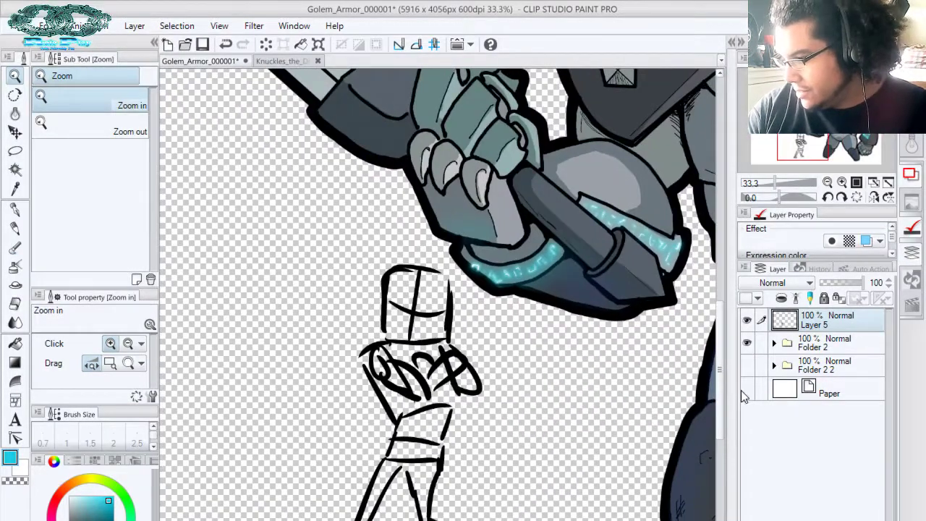
{"action": "left_click", "coordinate": [745, 390]}
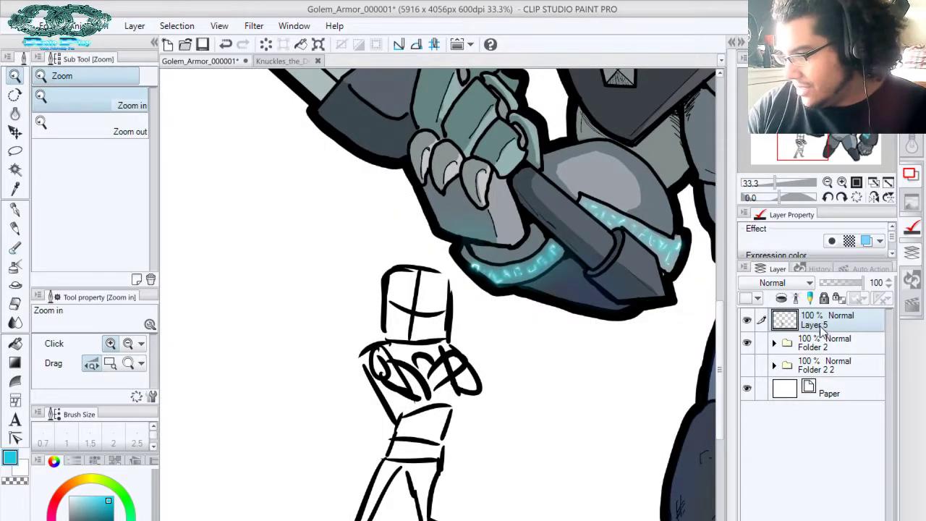
Tint the Layer 5 sketch with a blue layer colour at 38% opacity and hide Folder 2
{"action": "left_click", "coordinate": [867, 241]}
{"action": "left_click_drag", "start_coordinate": [841, 284], "coordinate": [838, 282]}
{"action": "left_click", "coordinate": [746, 343]}
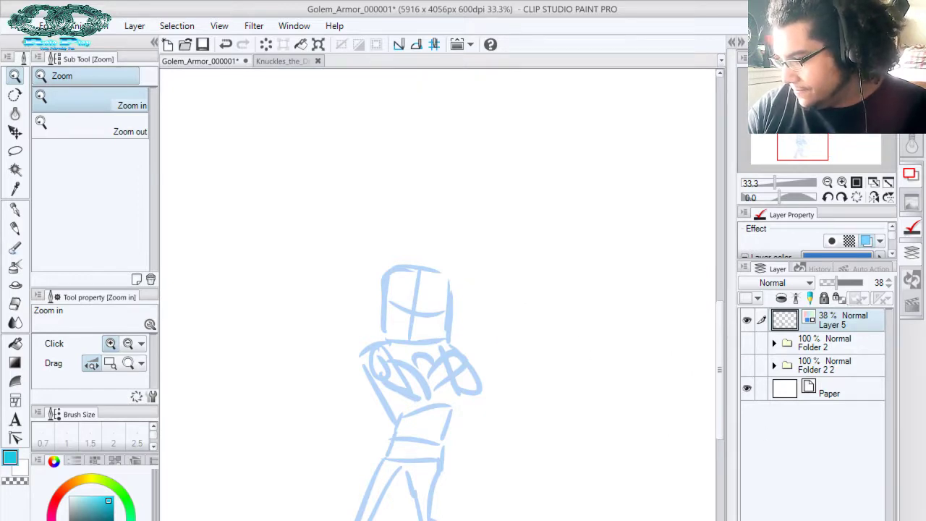
Add a new layer above the sketch and show the golem in Folder 2 again with the whole canvas in view
{"action": "key", "text": "ctrl+shift+n"}
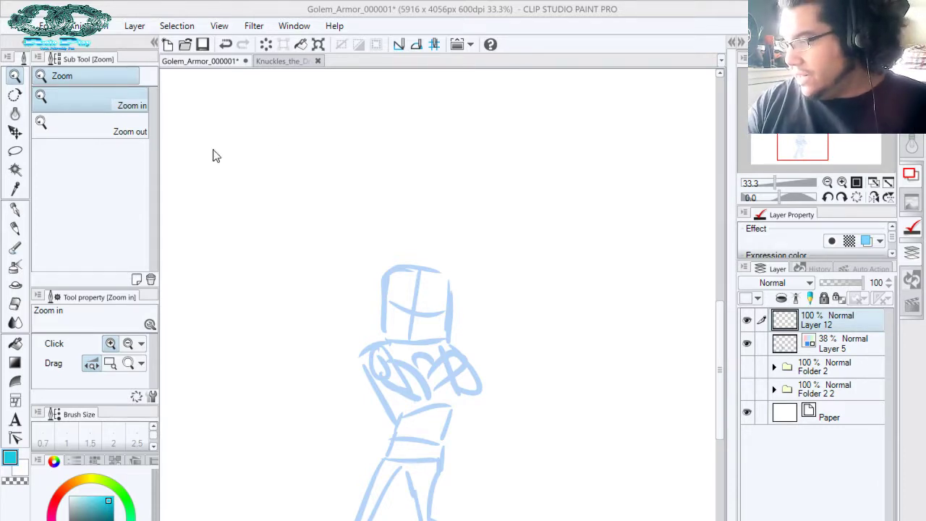
{"action": "left_click", "coordinate": [890, 184]}
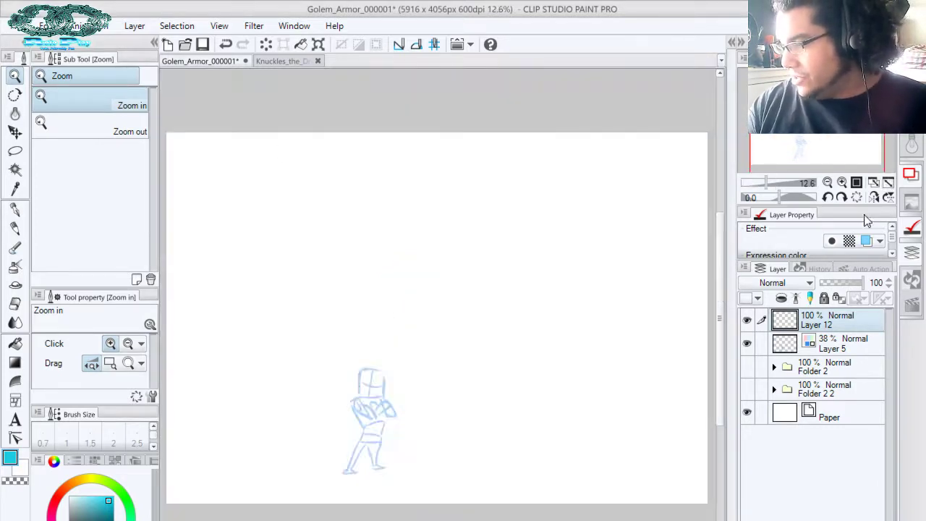
{"action": "left_click", "coordinate": [748, 369]}
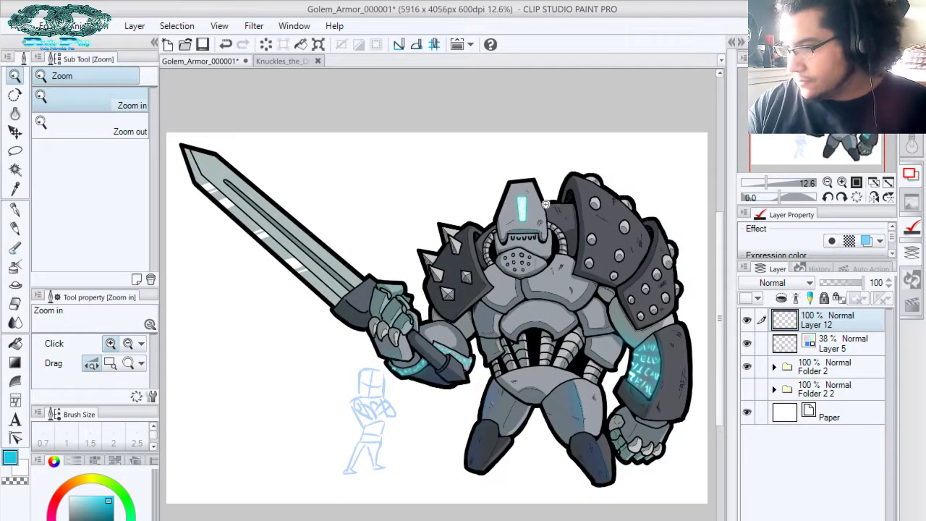